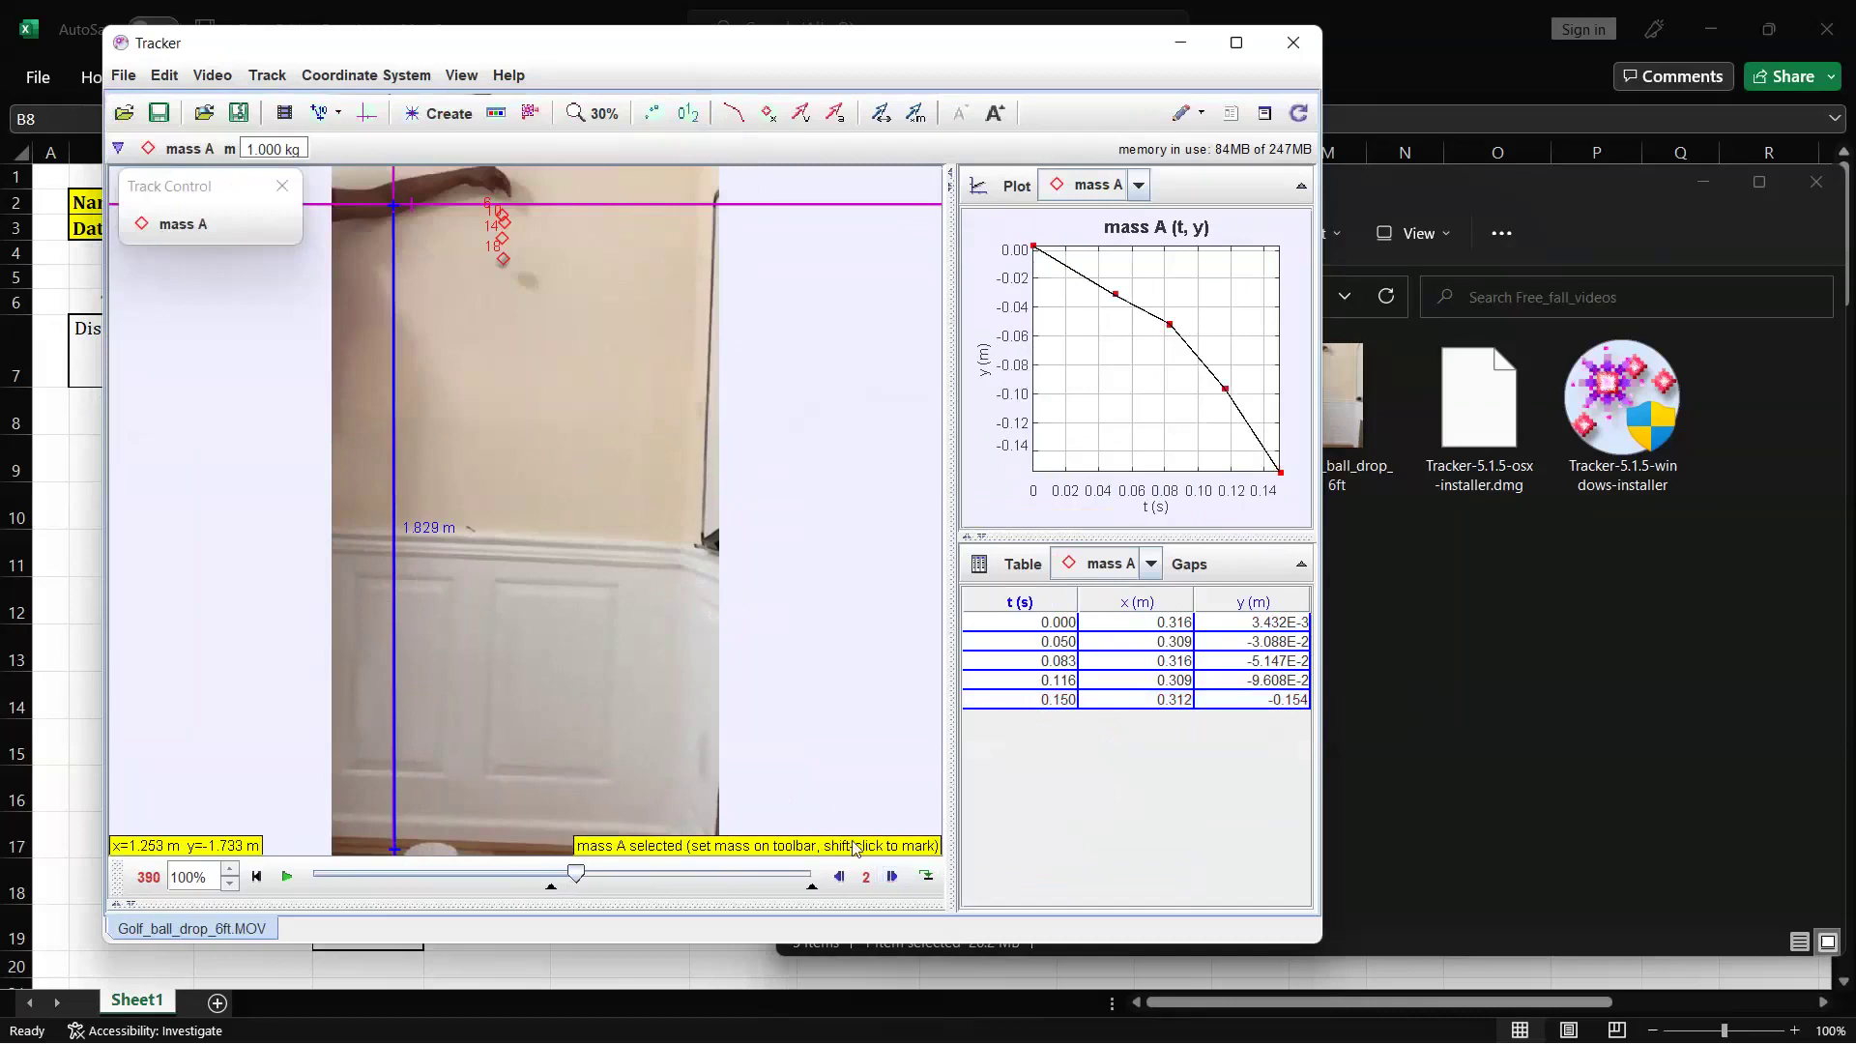
- Mark the falling golf ball's position for mass A in video frames 396 and 402
click(892, 876)
click(892, 877)
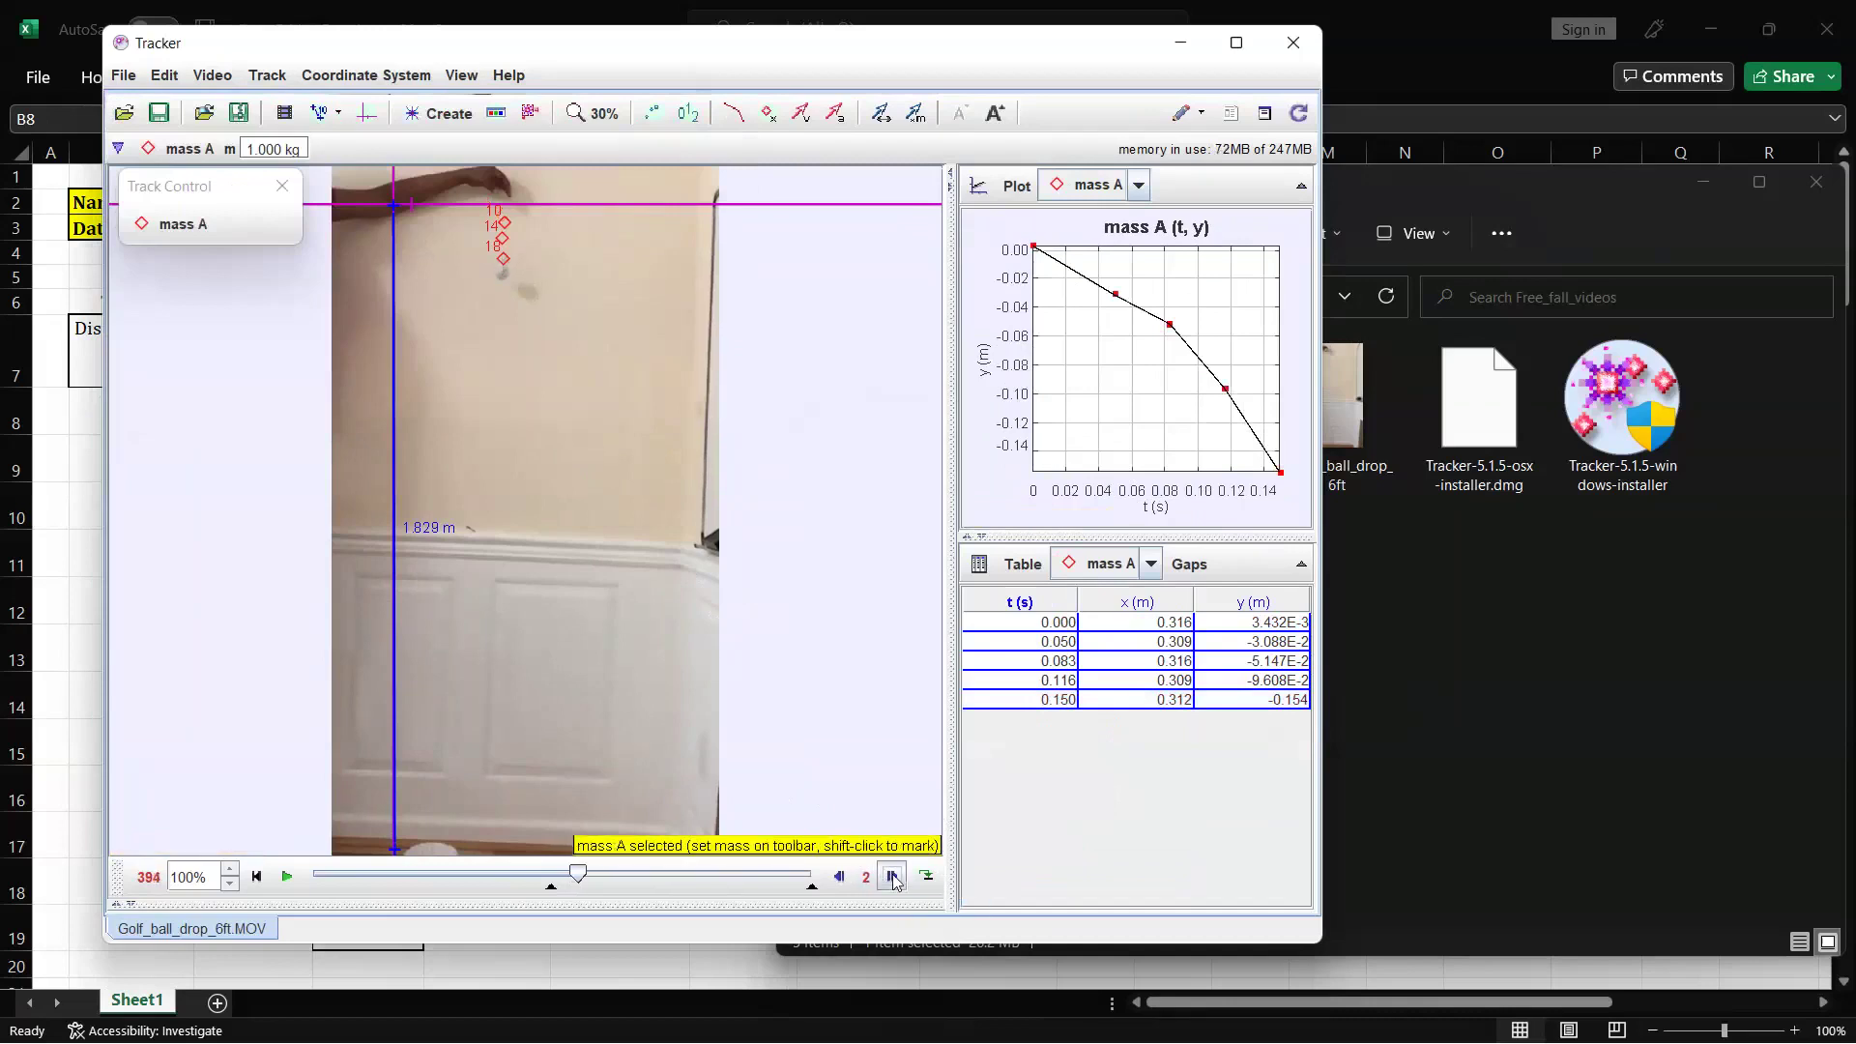
key(Page_Down)
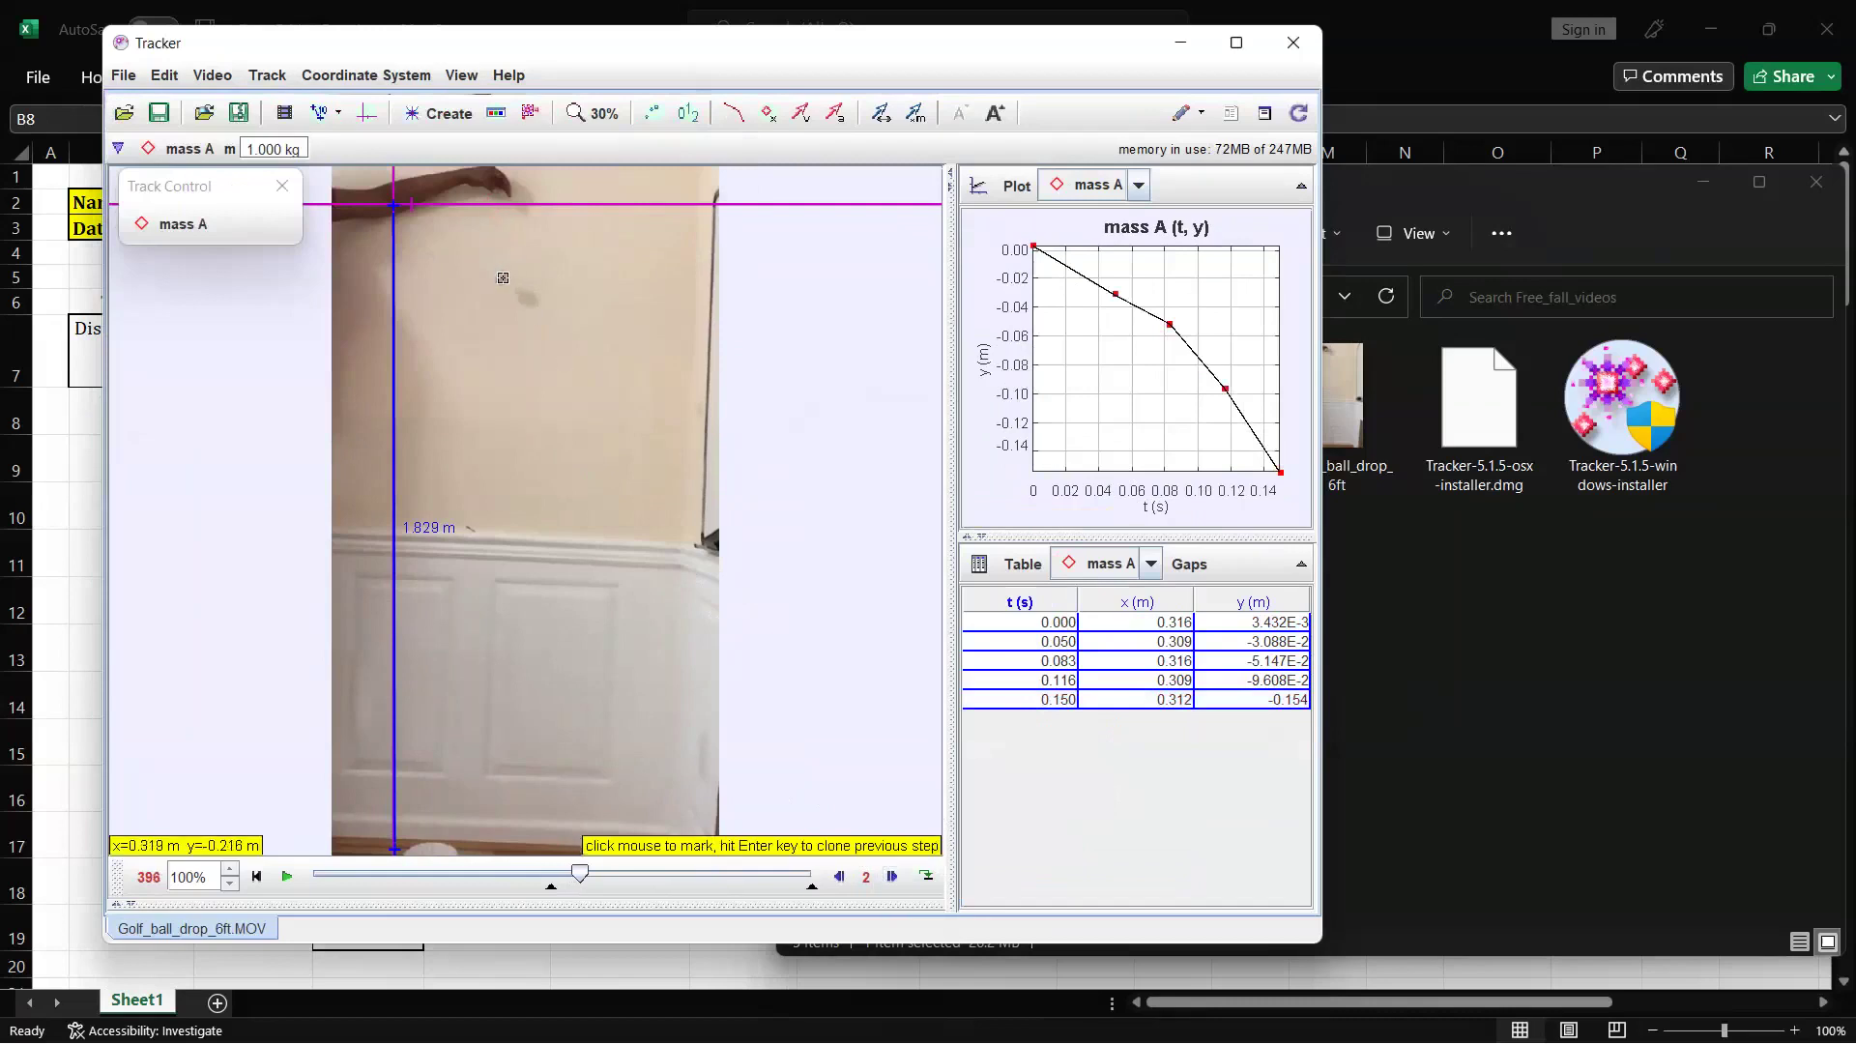
shift+click(503, 280)
click(892, 877)
click(892, 877)
key(Page_Down)
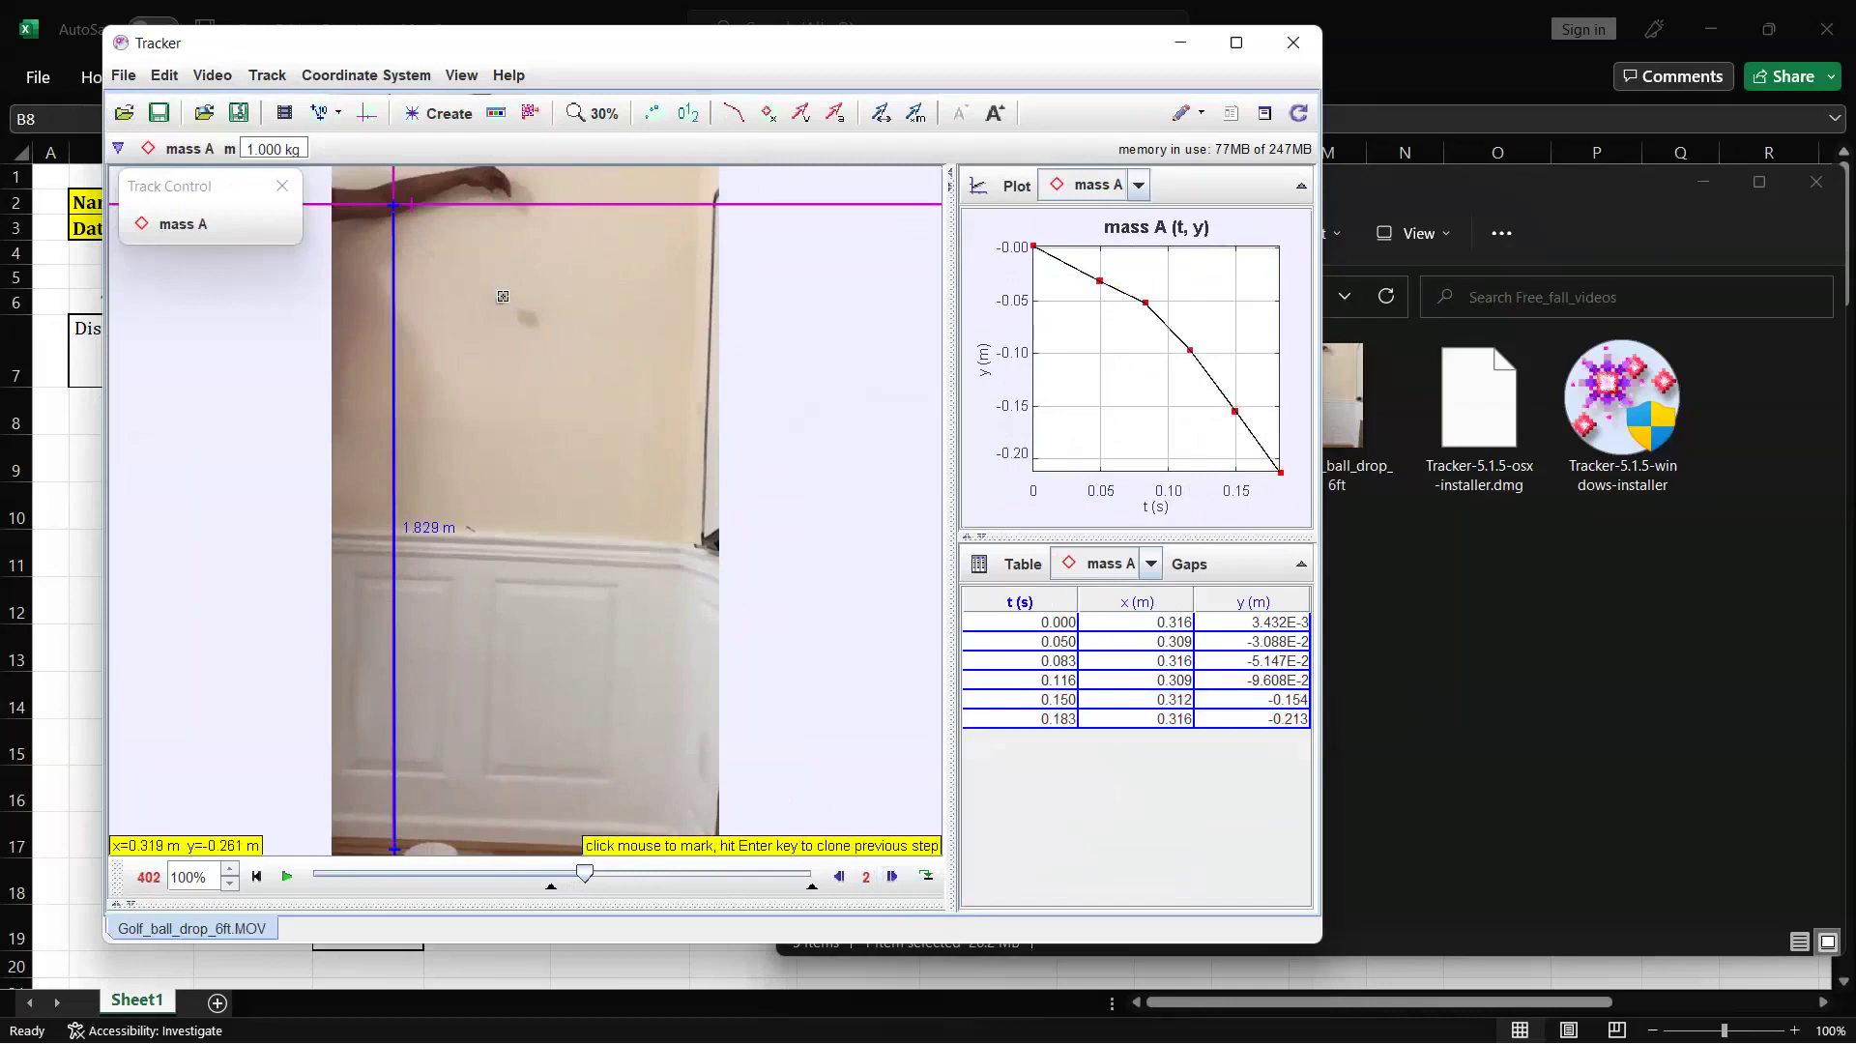
shift+click(499, 297)
- Mark the golf ball's position for mass A in video frames 408 and 414
click(892, 877)
key(Page_Down)
key(Page_Down)
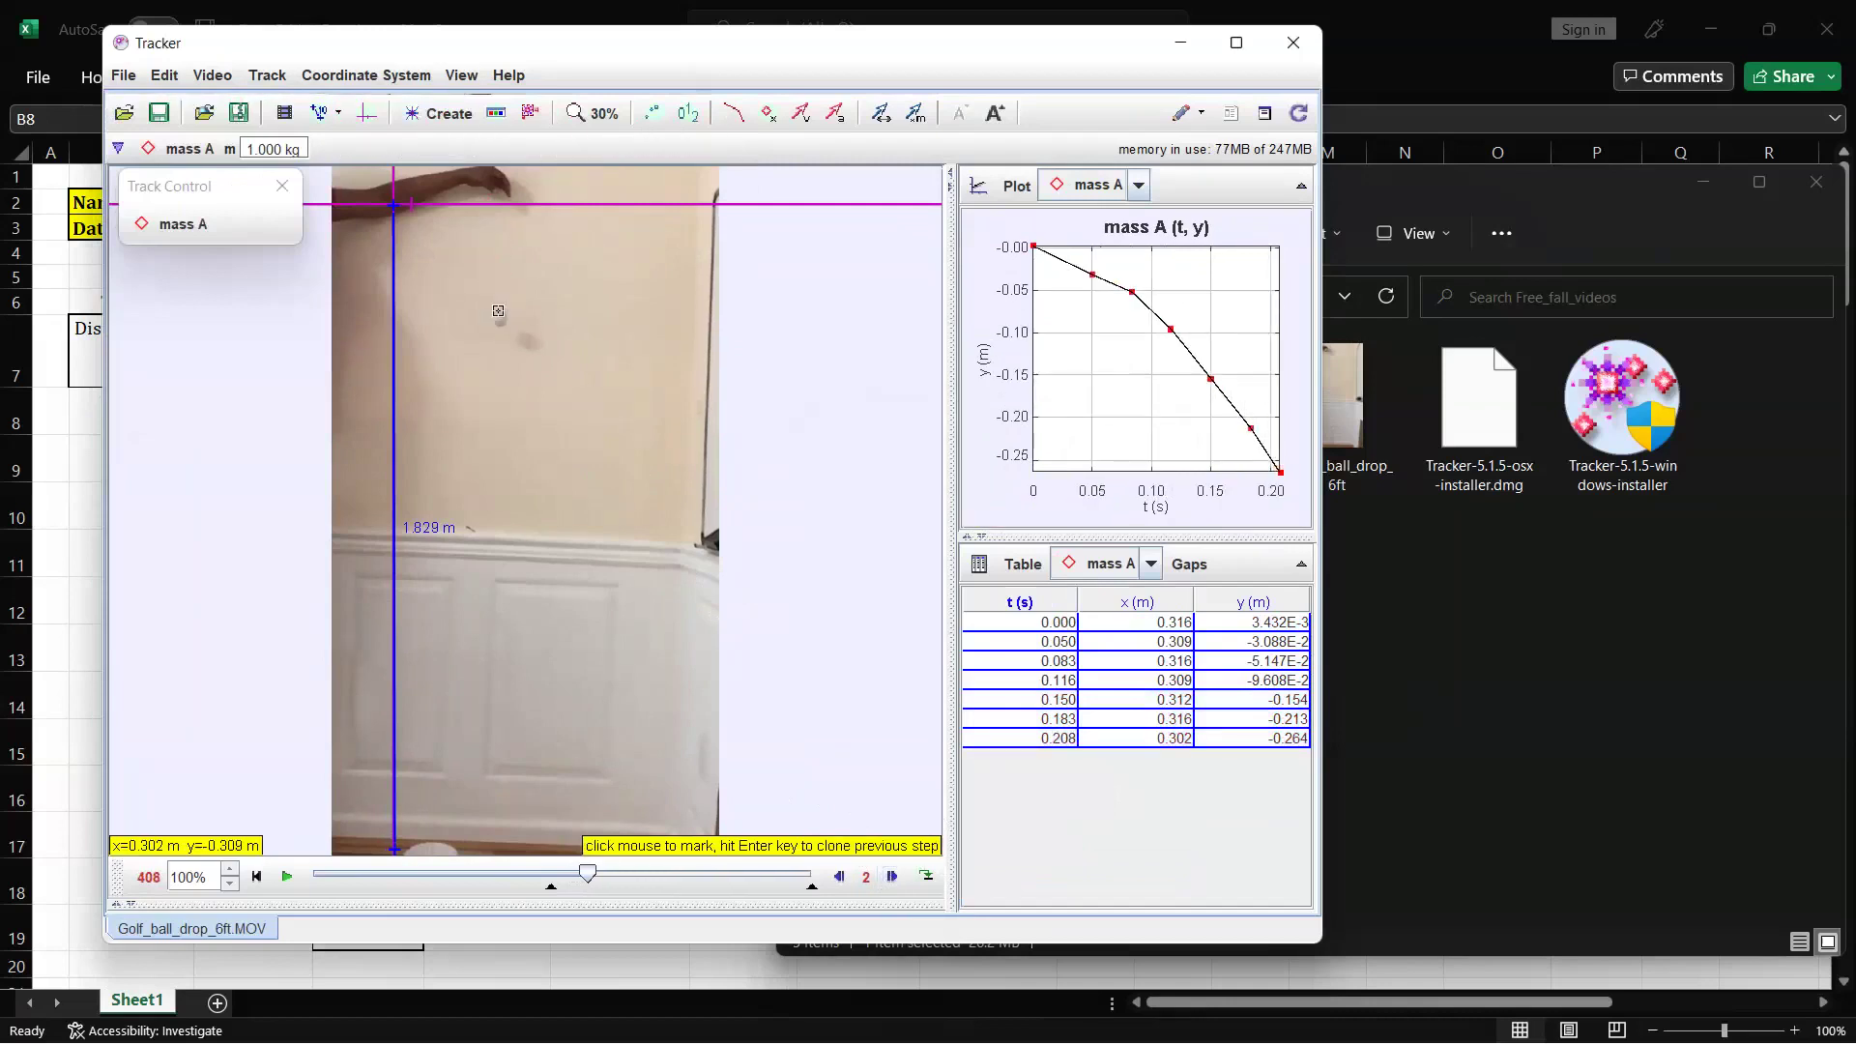
shift+click(499, 316)
click(893, 877)
key(Page_Down)
key(Page_Down)
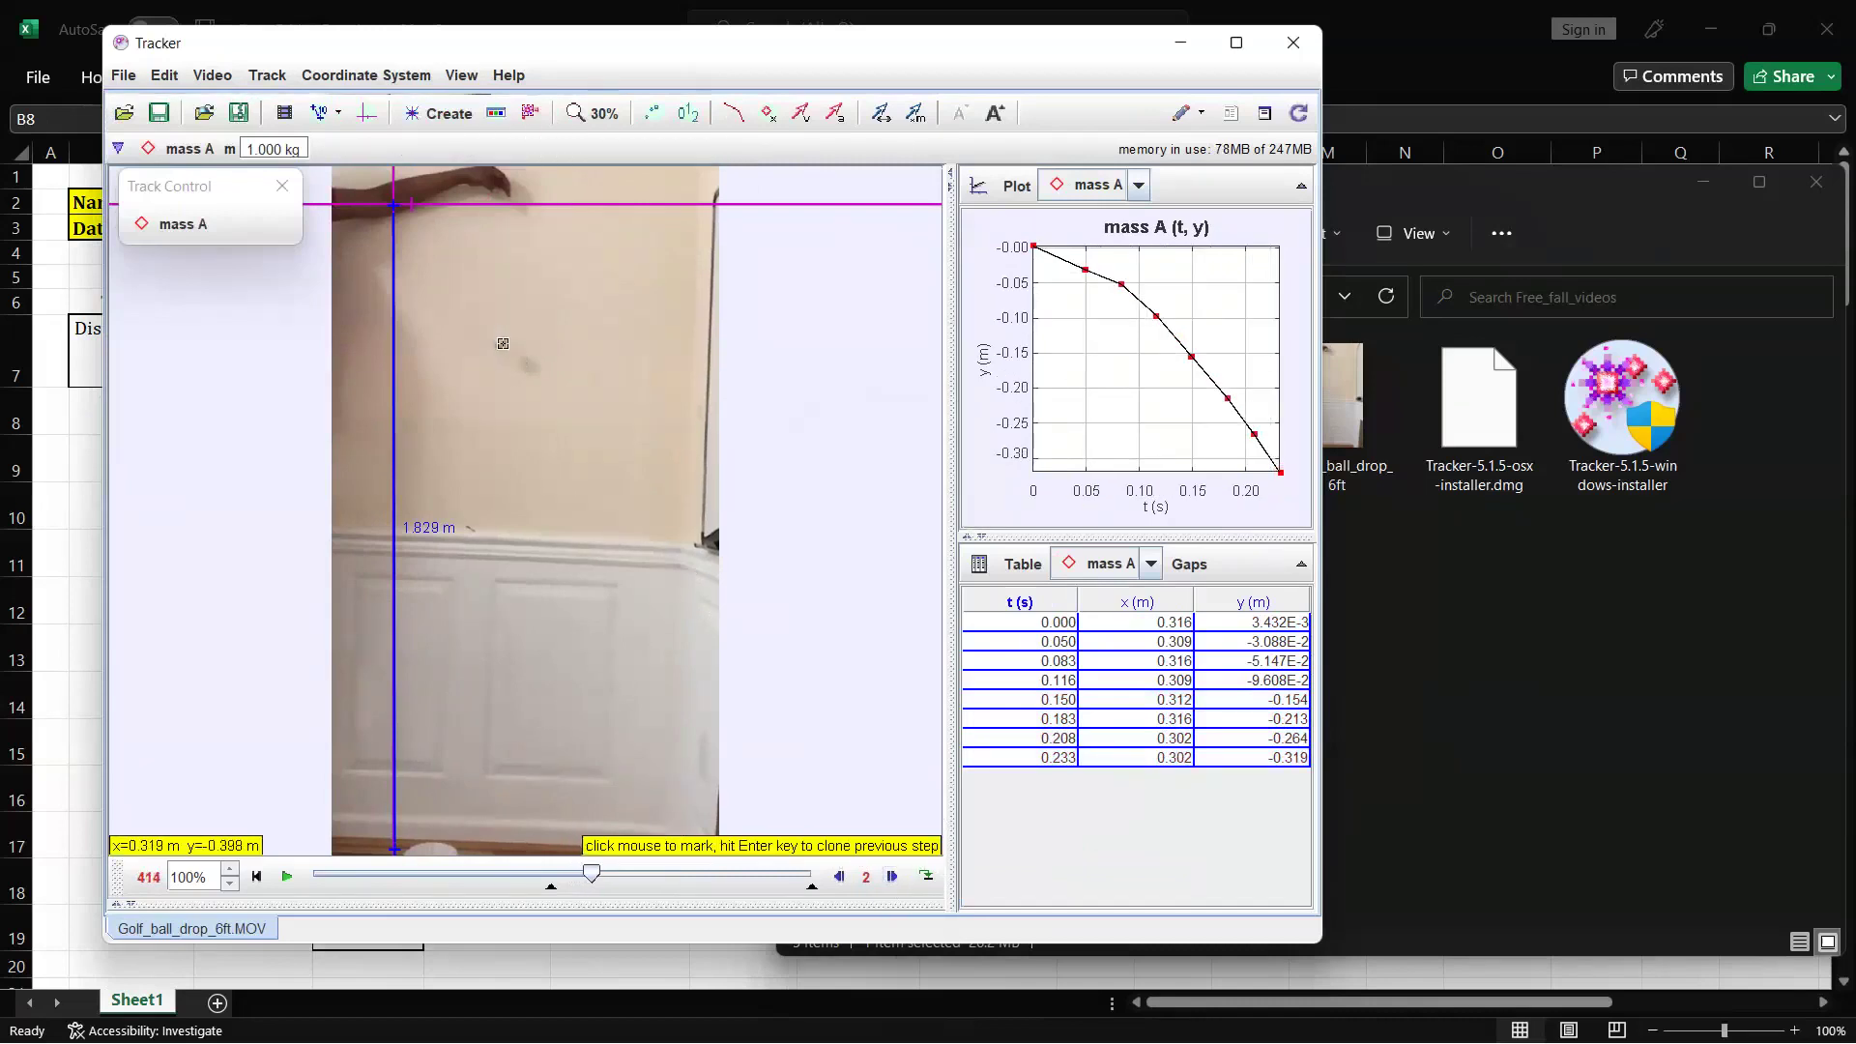
shift+click(498, 344)
- Mark the golf ball's position for mass A in video frame 420
click(892, 876)
key(Page_Down)
key(Page_Down)
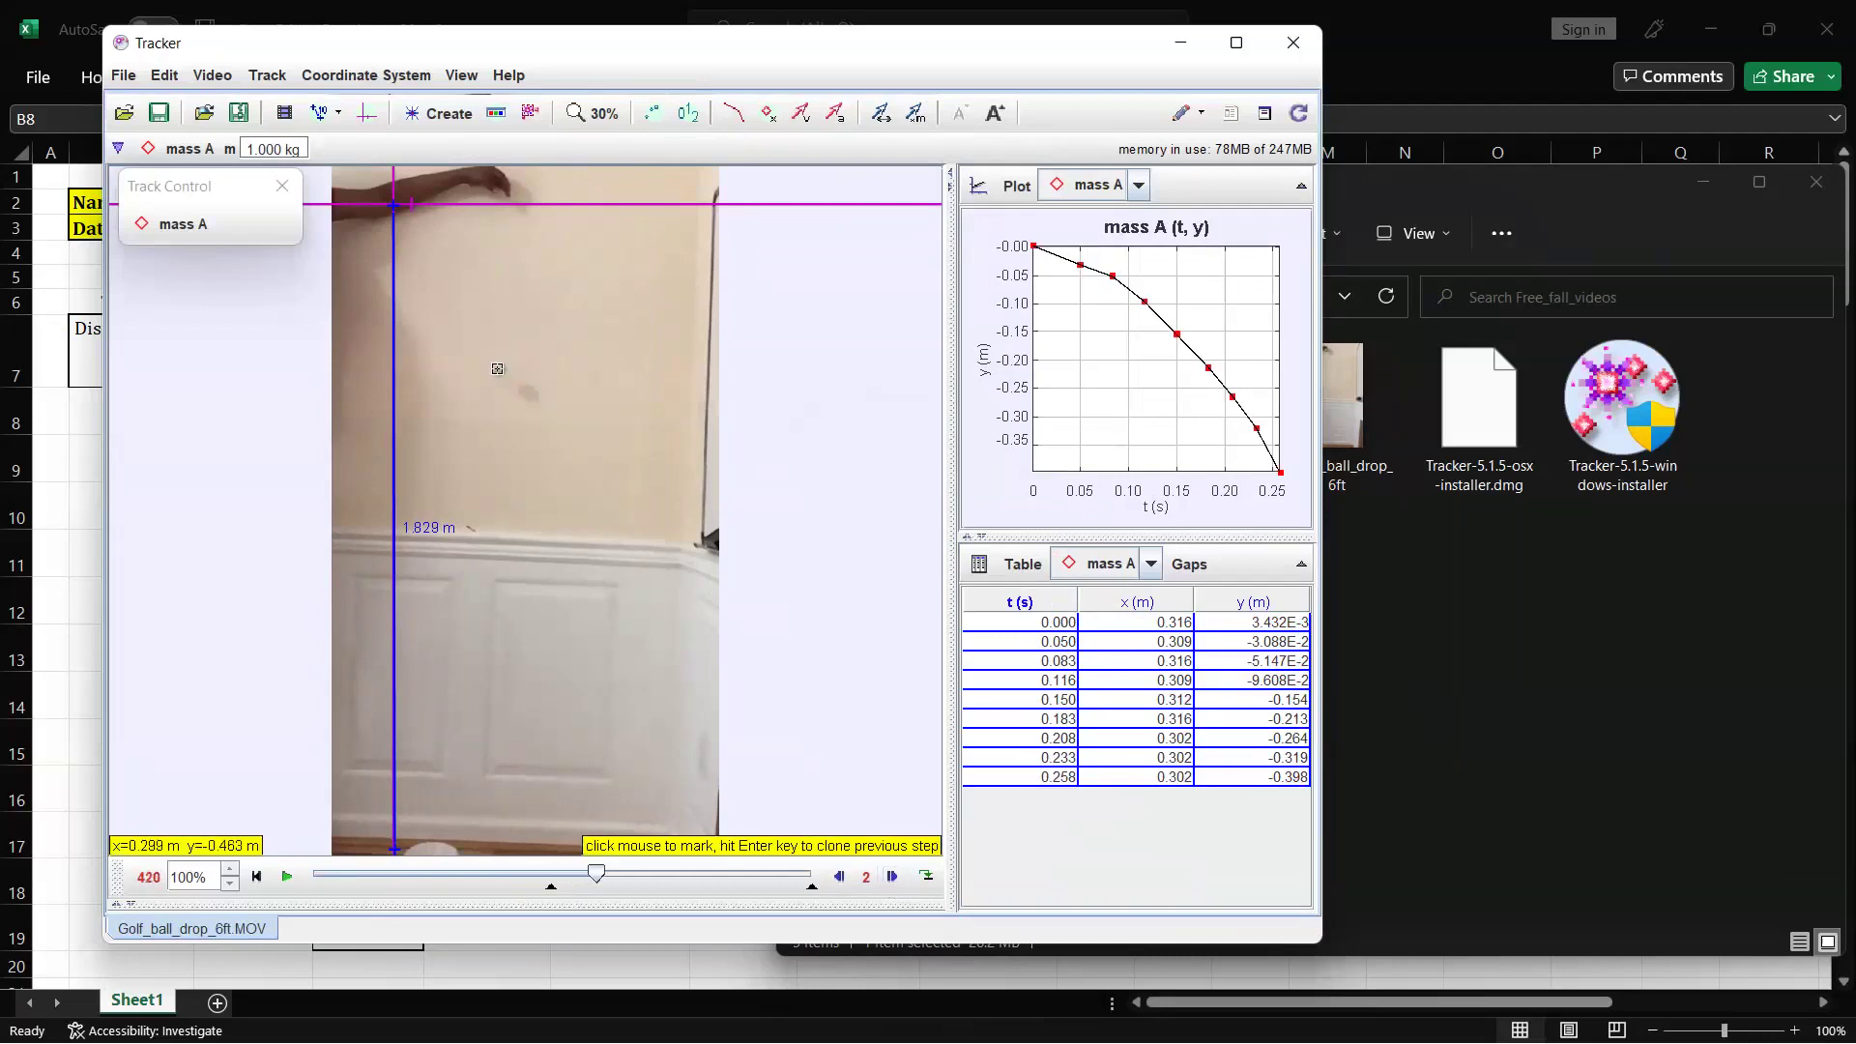
shift+click(498, 371)
key(shift)
key(shift)
key(shift)
key(shift)
key(shift)
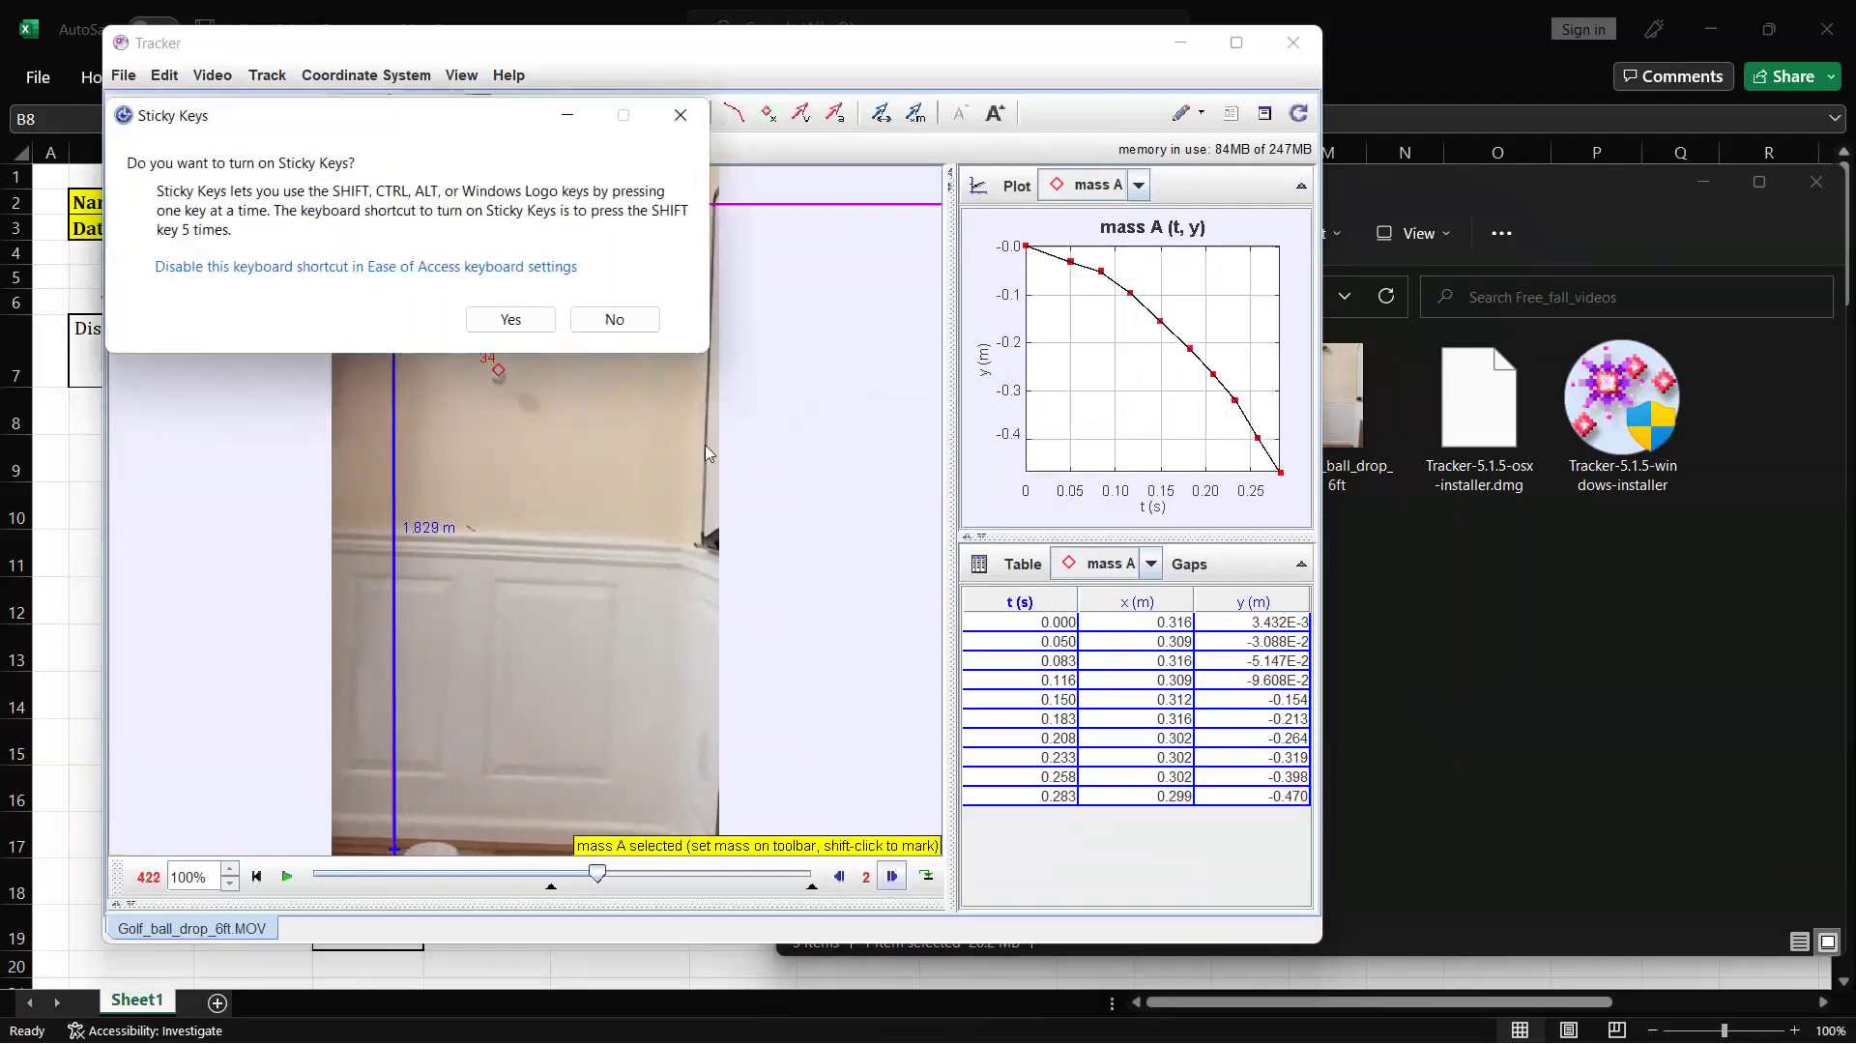
click(643, 317)
- Mark the golf ball's position for mass A in video frames 426 and 432
click(893, 877)
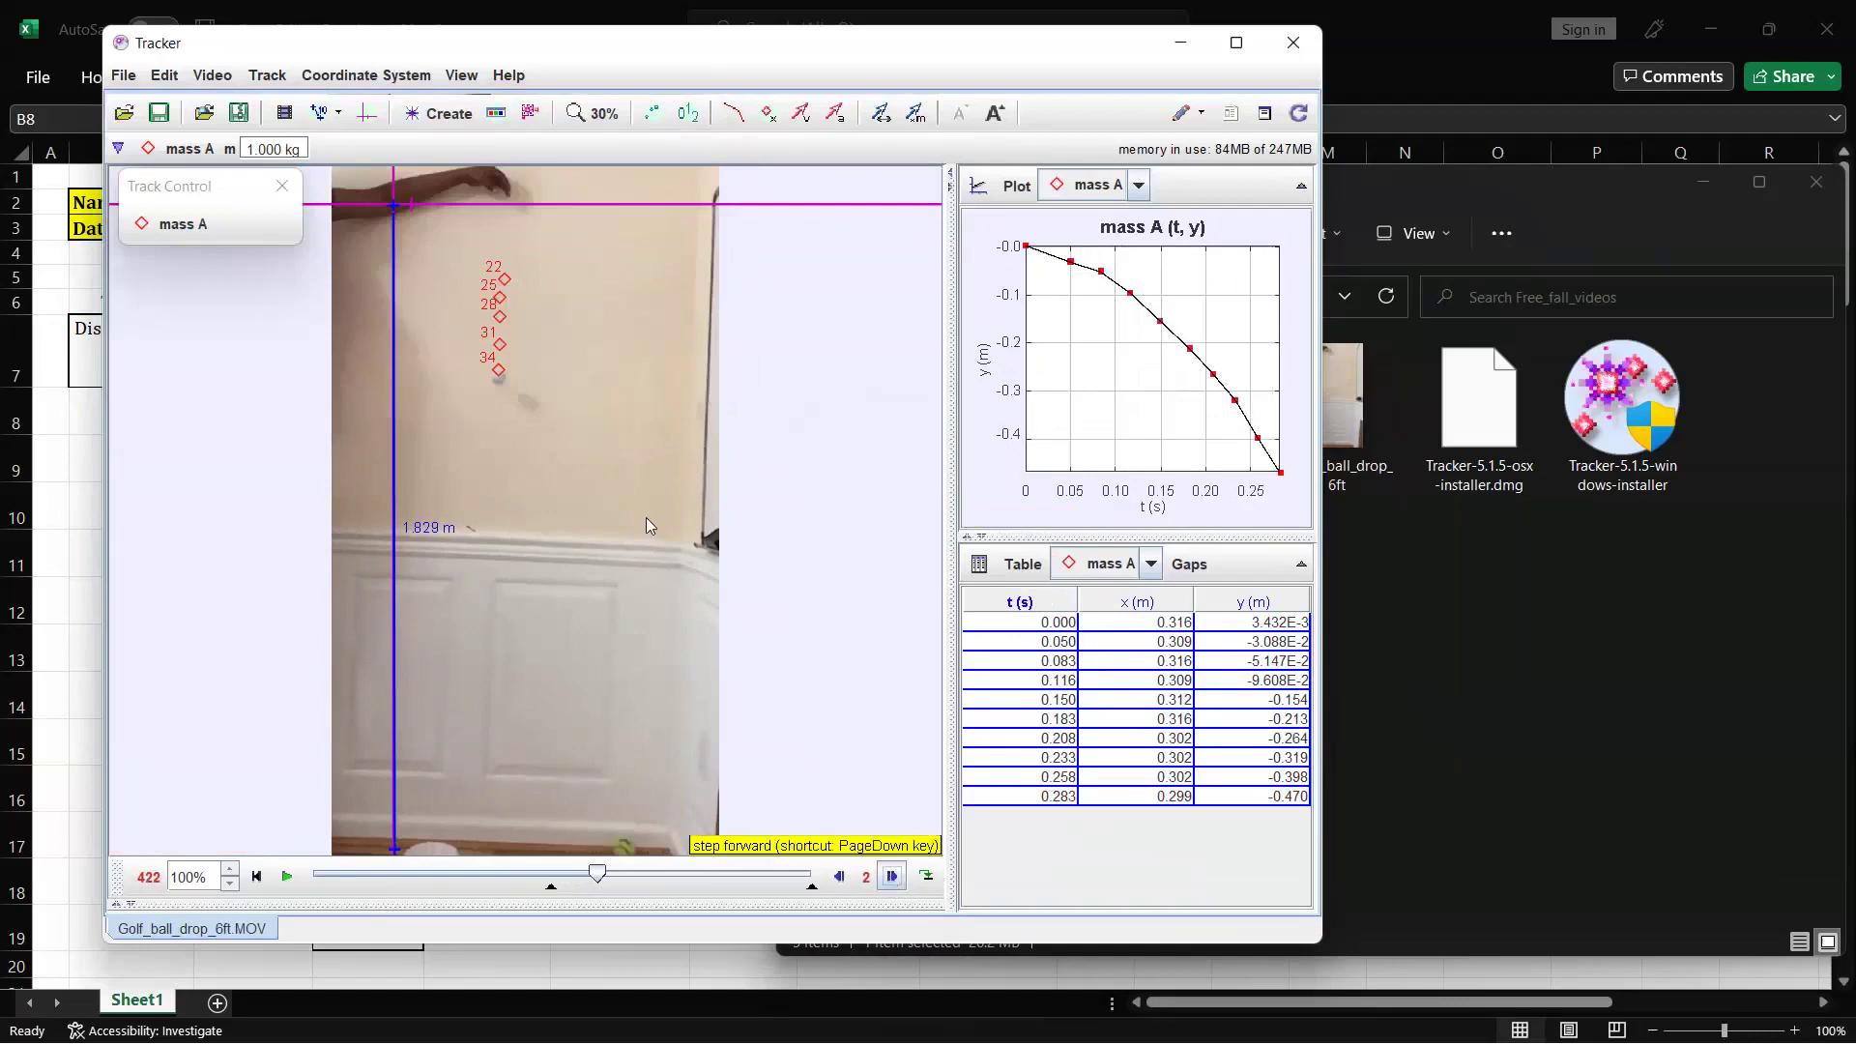
key(Page_Down)
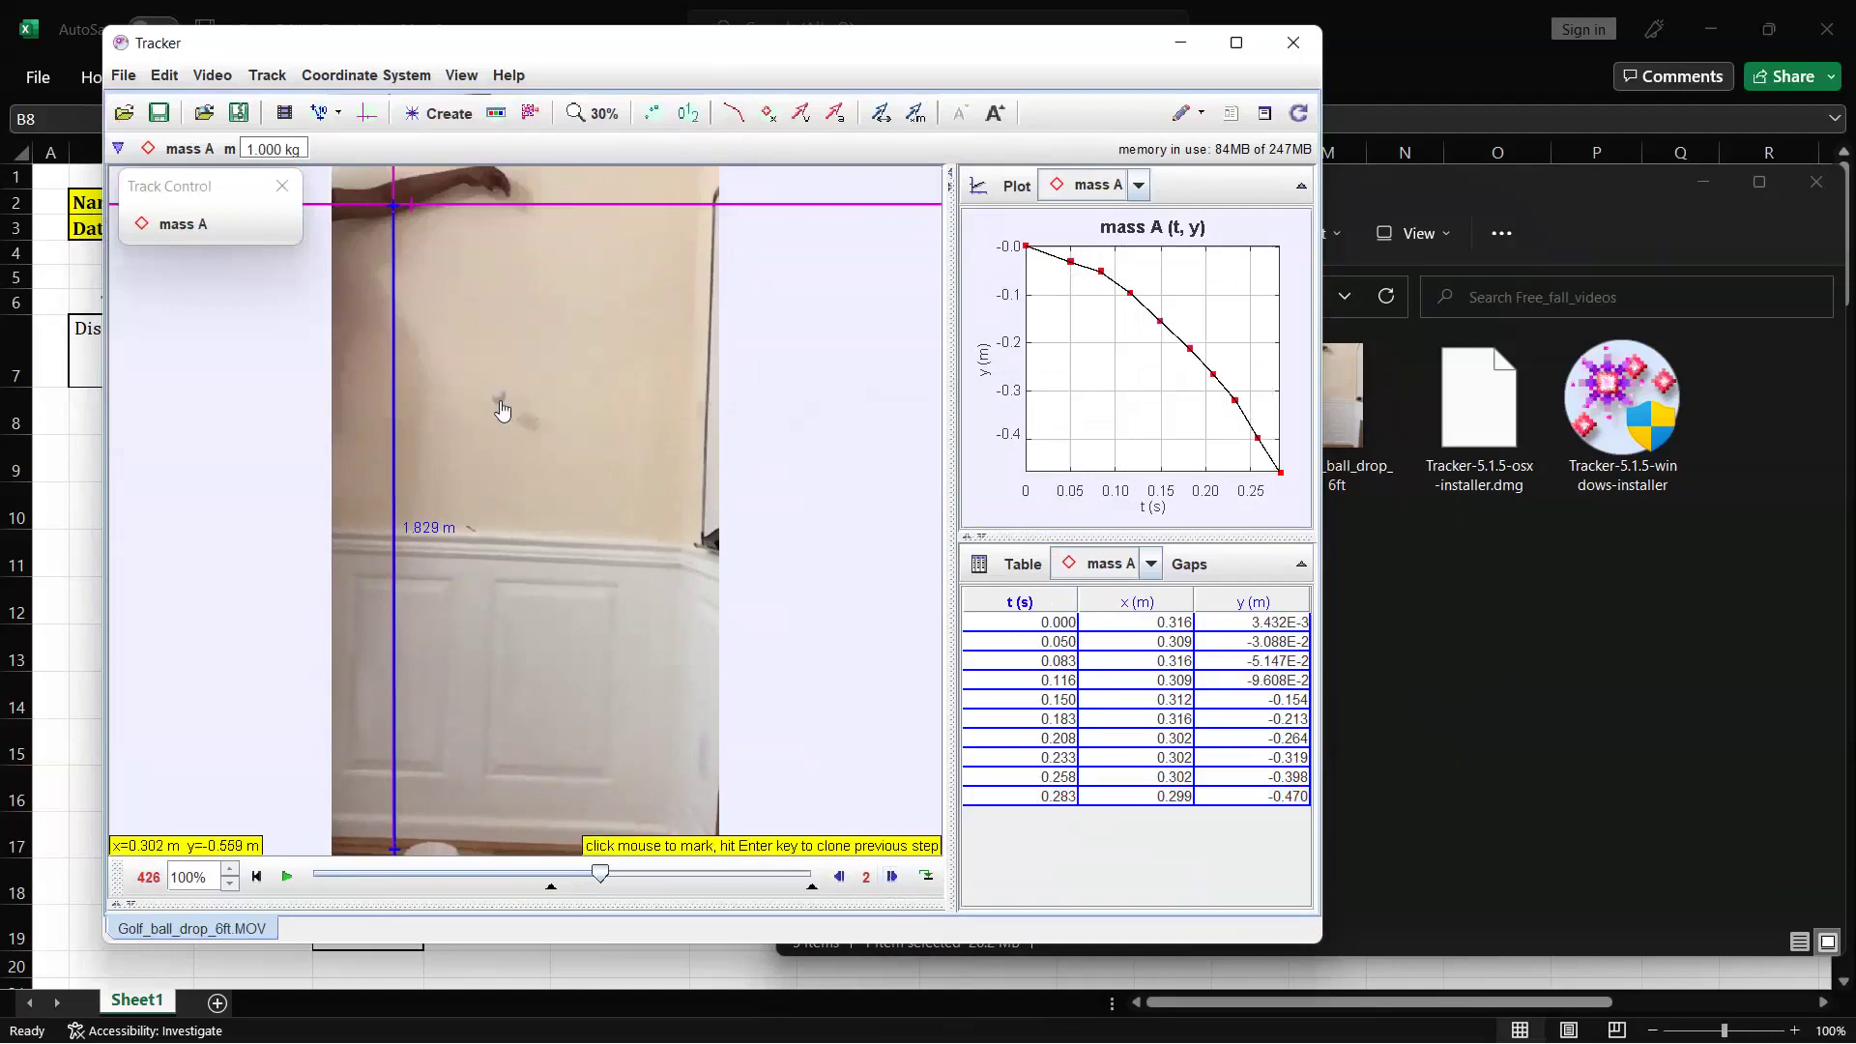
shift+click(499, 401)
click(892, 877)
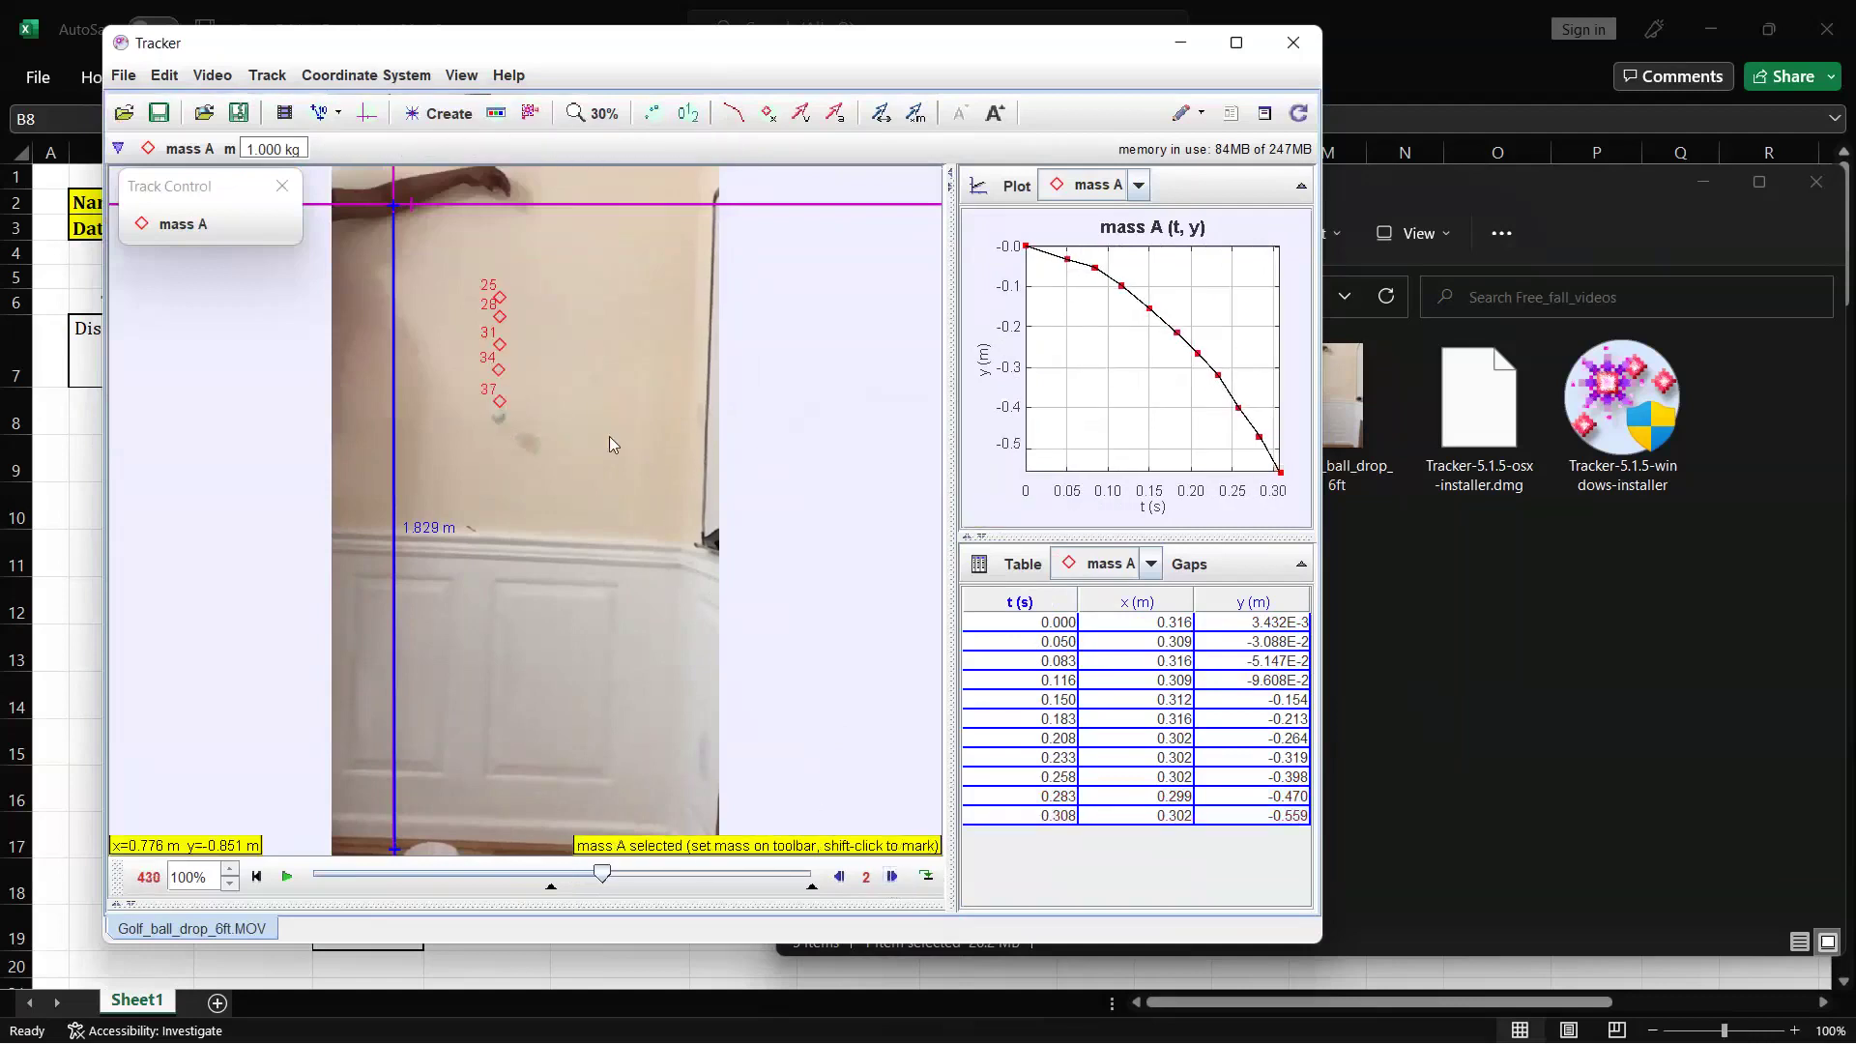
key(Page_Down)
key(Page_Down)
shift+click(499, 438)
key(Page_Down)
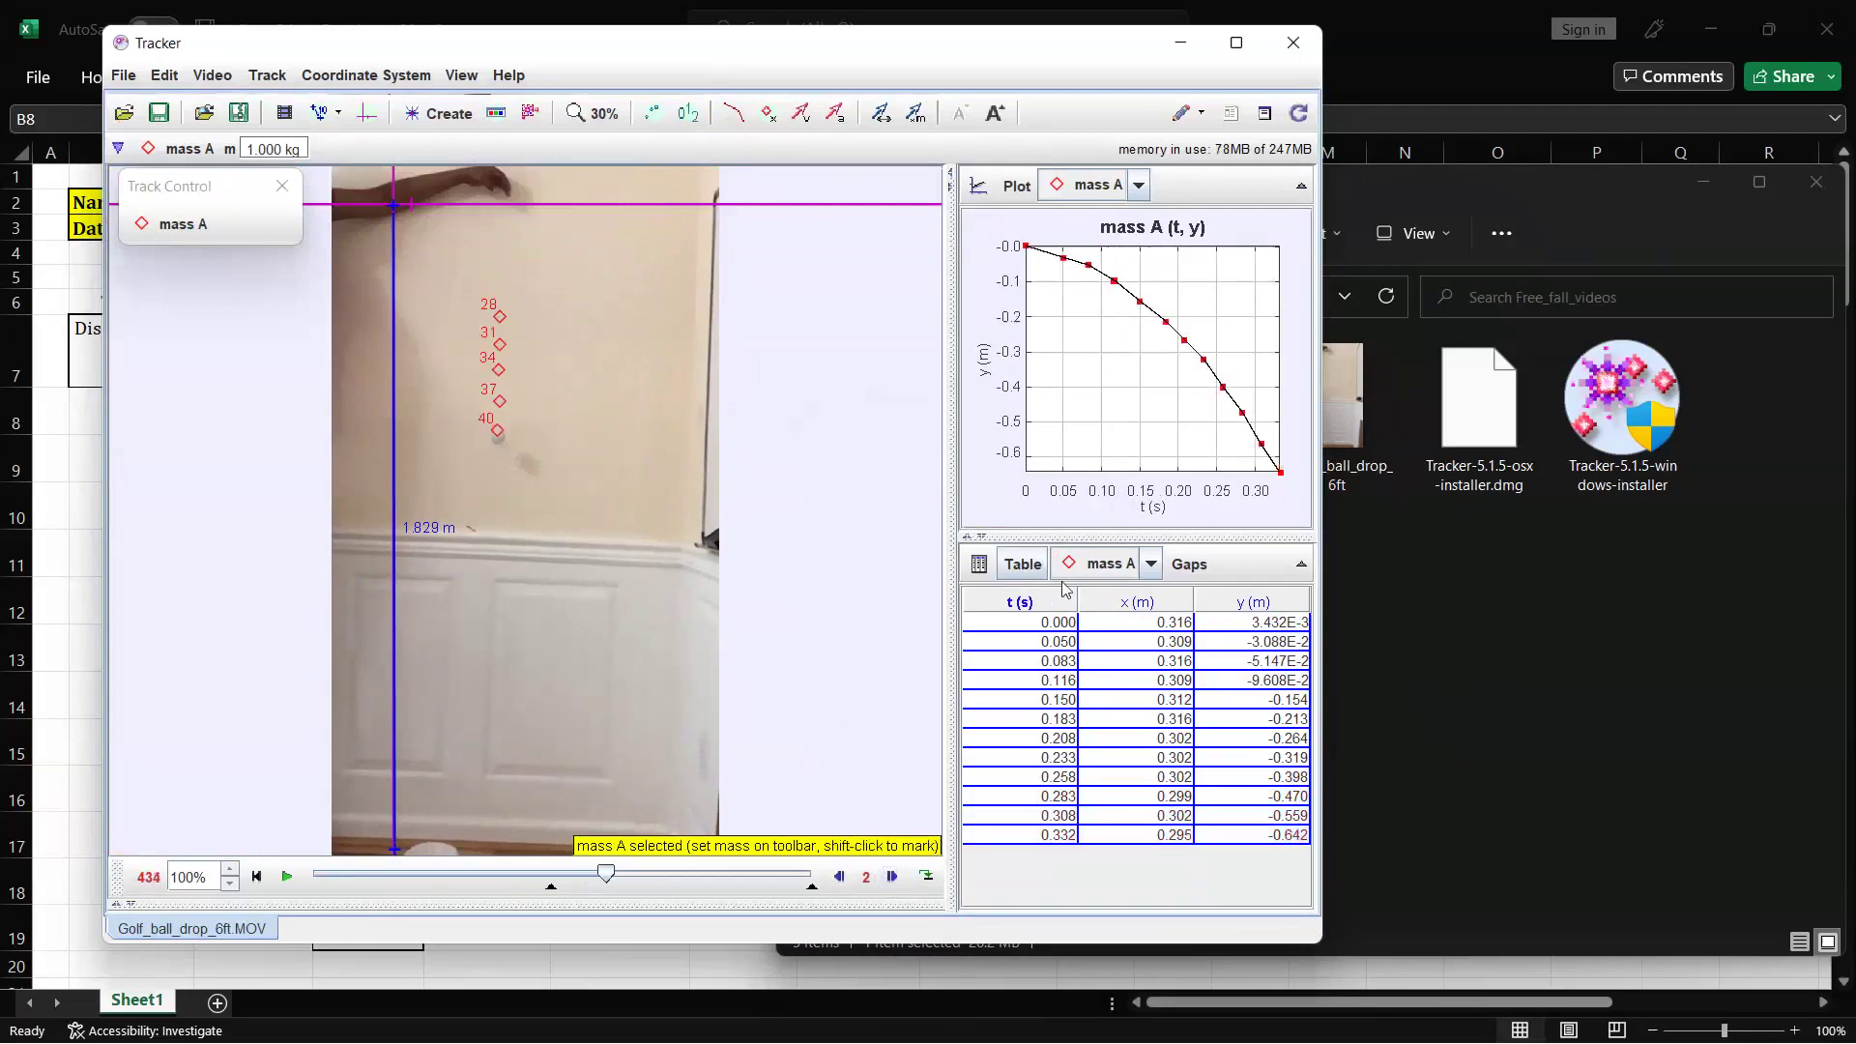
- Copy mass A's complete time column from the Tracker table and paste it into the Excel sheet starting at E6
click(1059, 624)
drag(1050, 671, 1064, 847)
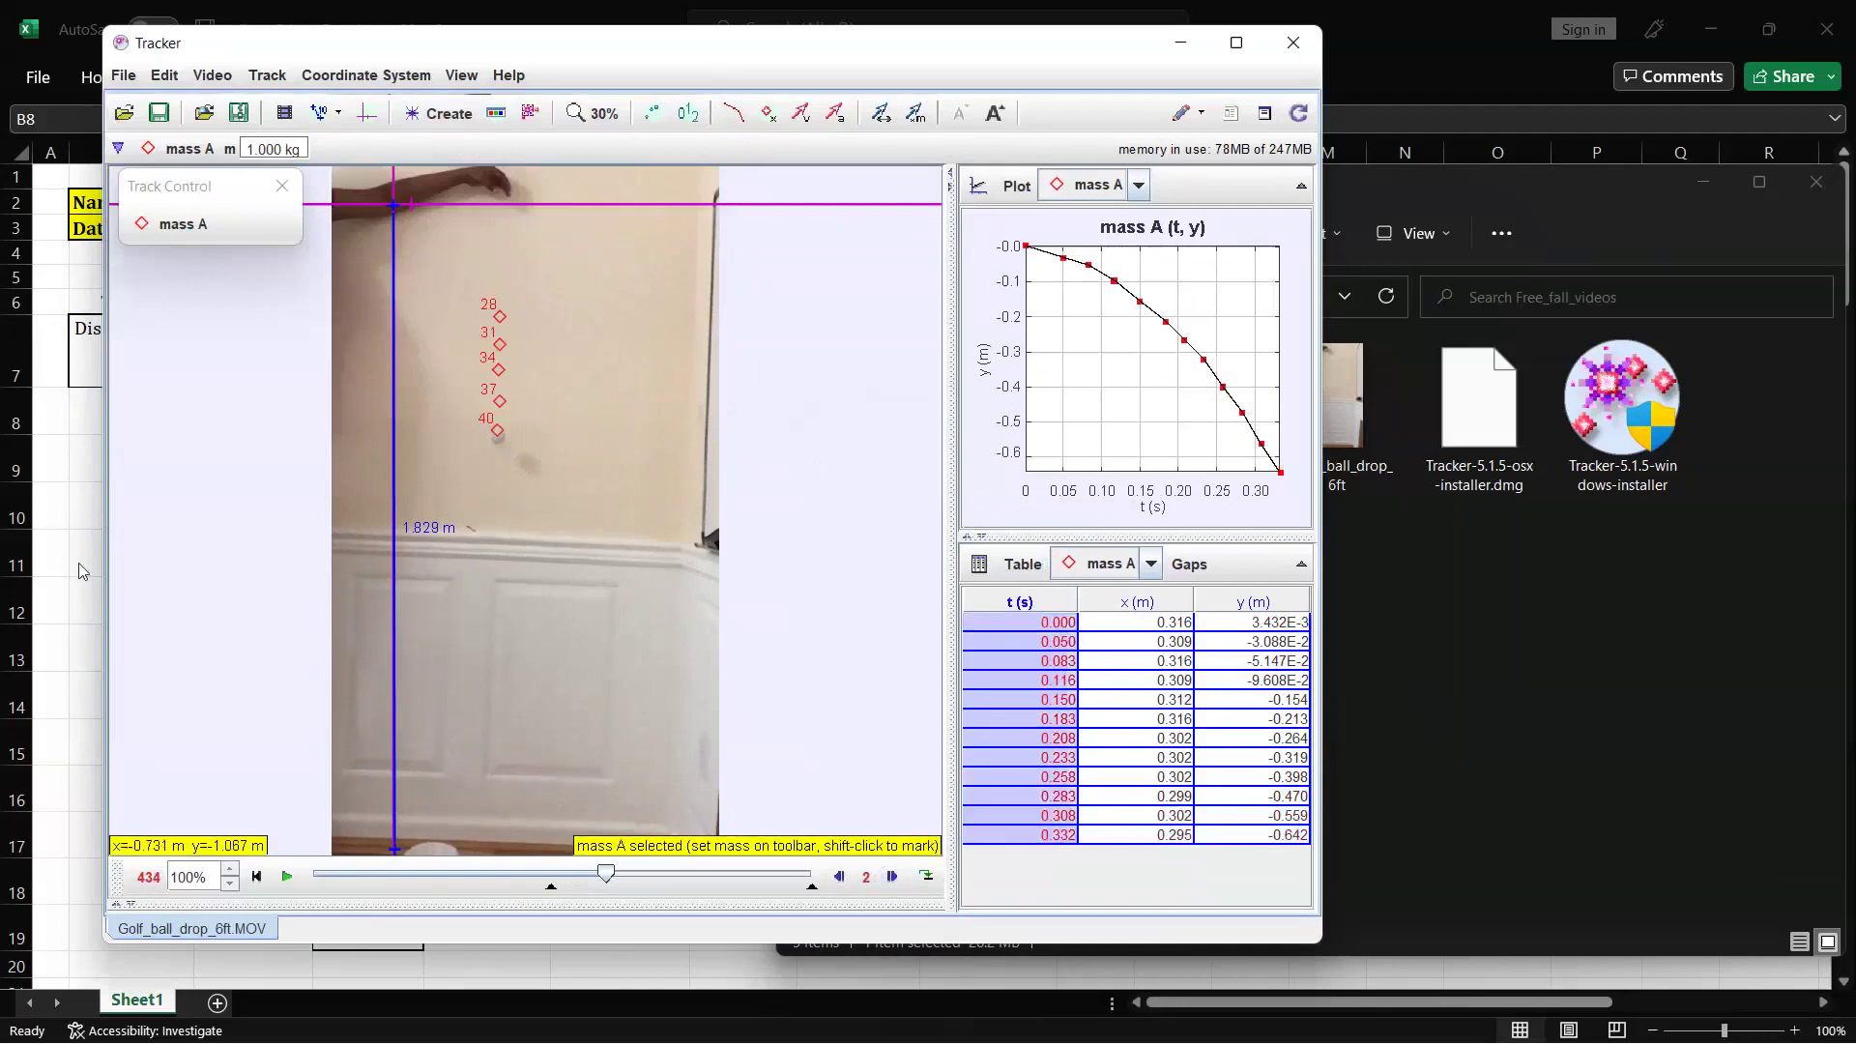
key(alt+Tab)
click(510, 304)
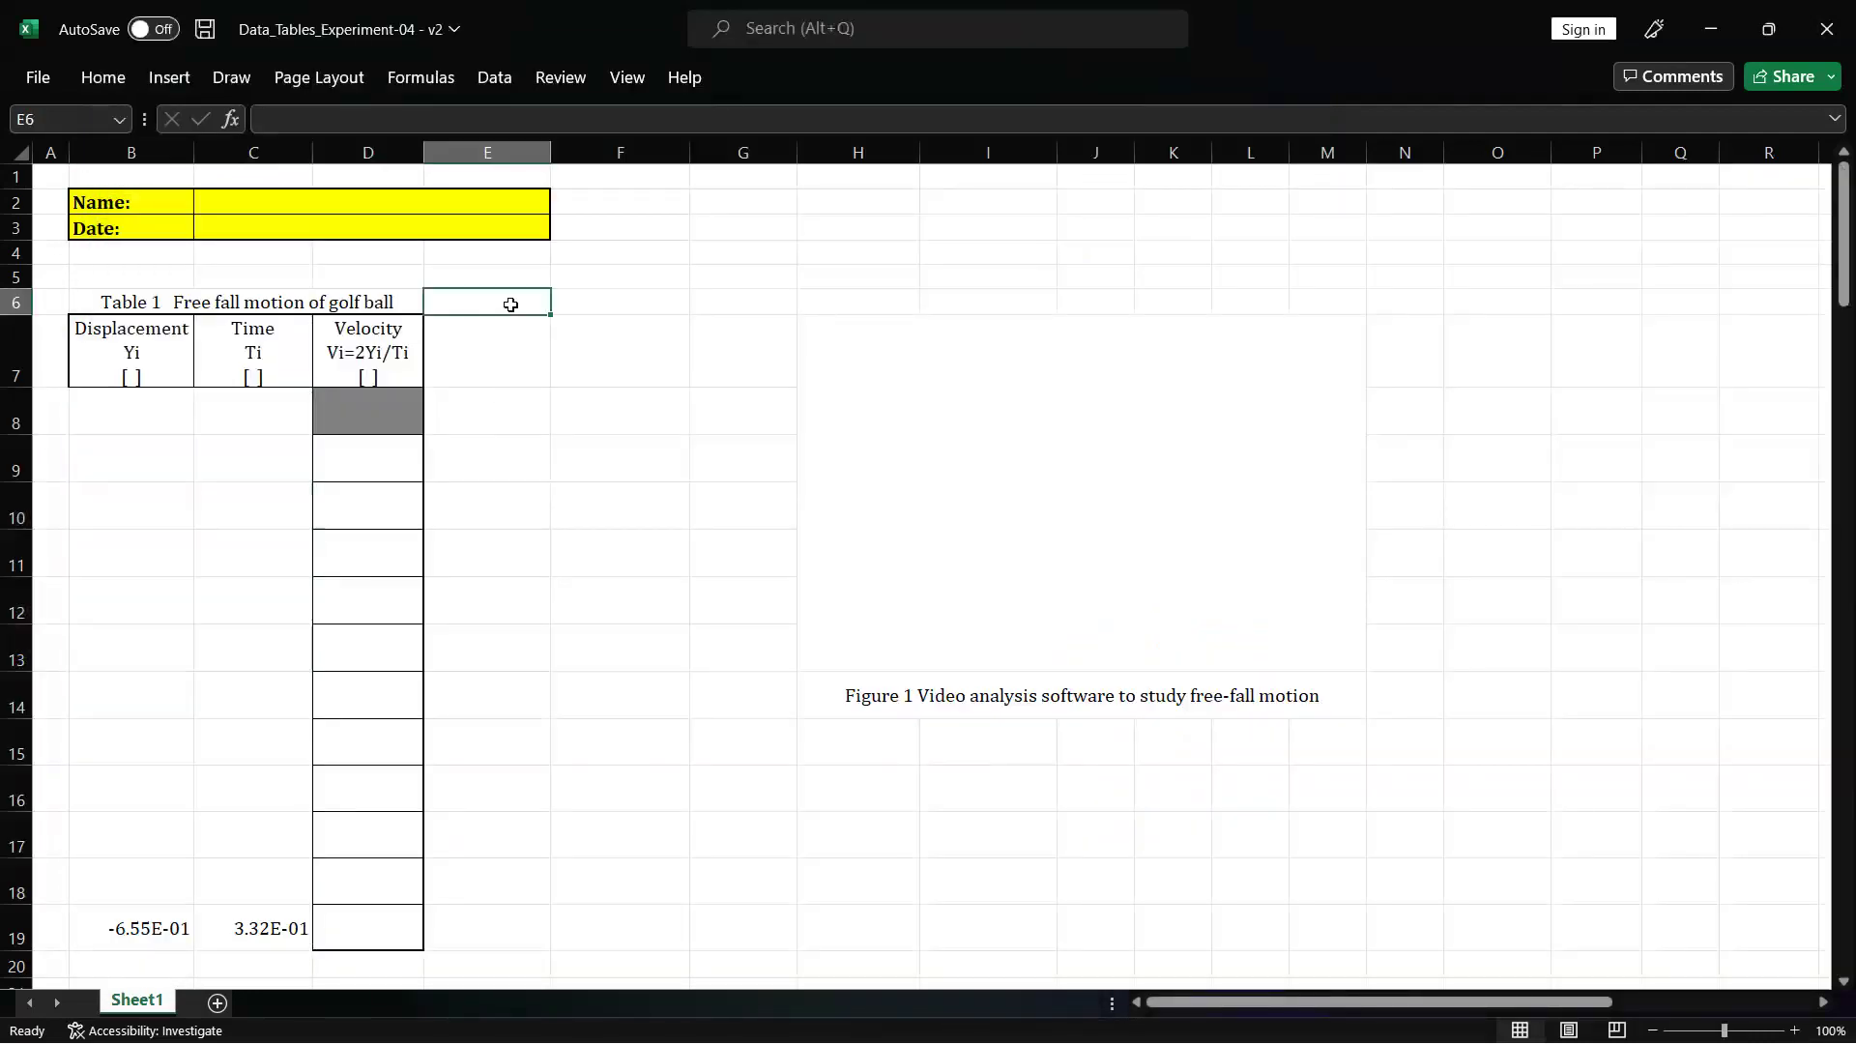
text(mass_A t 0.00E+00 4.99E-02 8.31E-02 1.16E-01 1.50E-01 1.83E-01 2.08E-01 2.33E-01 2.58E-01 2.83E-01 3.08E-01 3.32E-01)
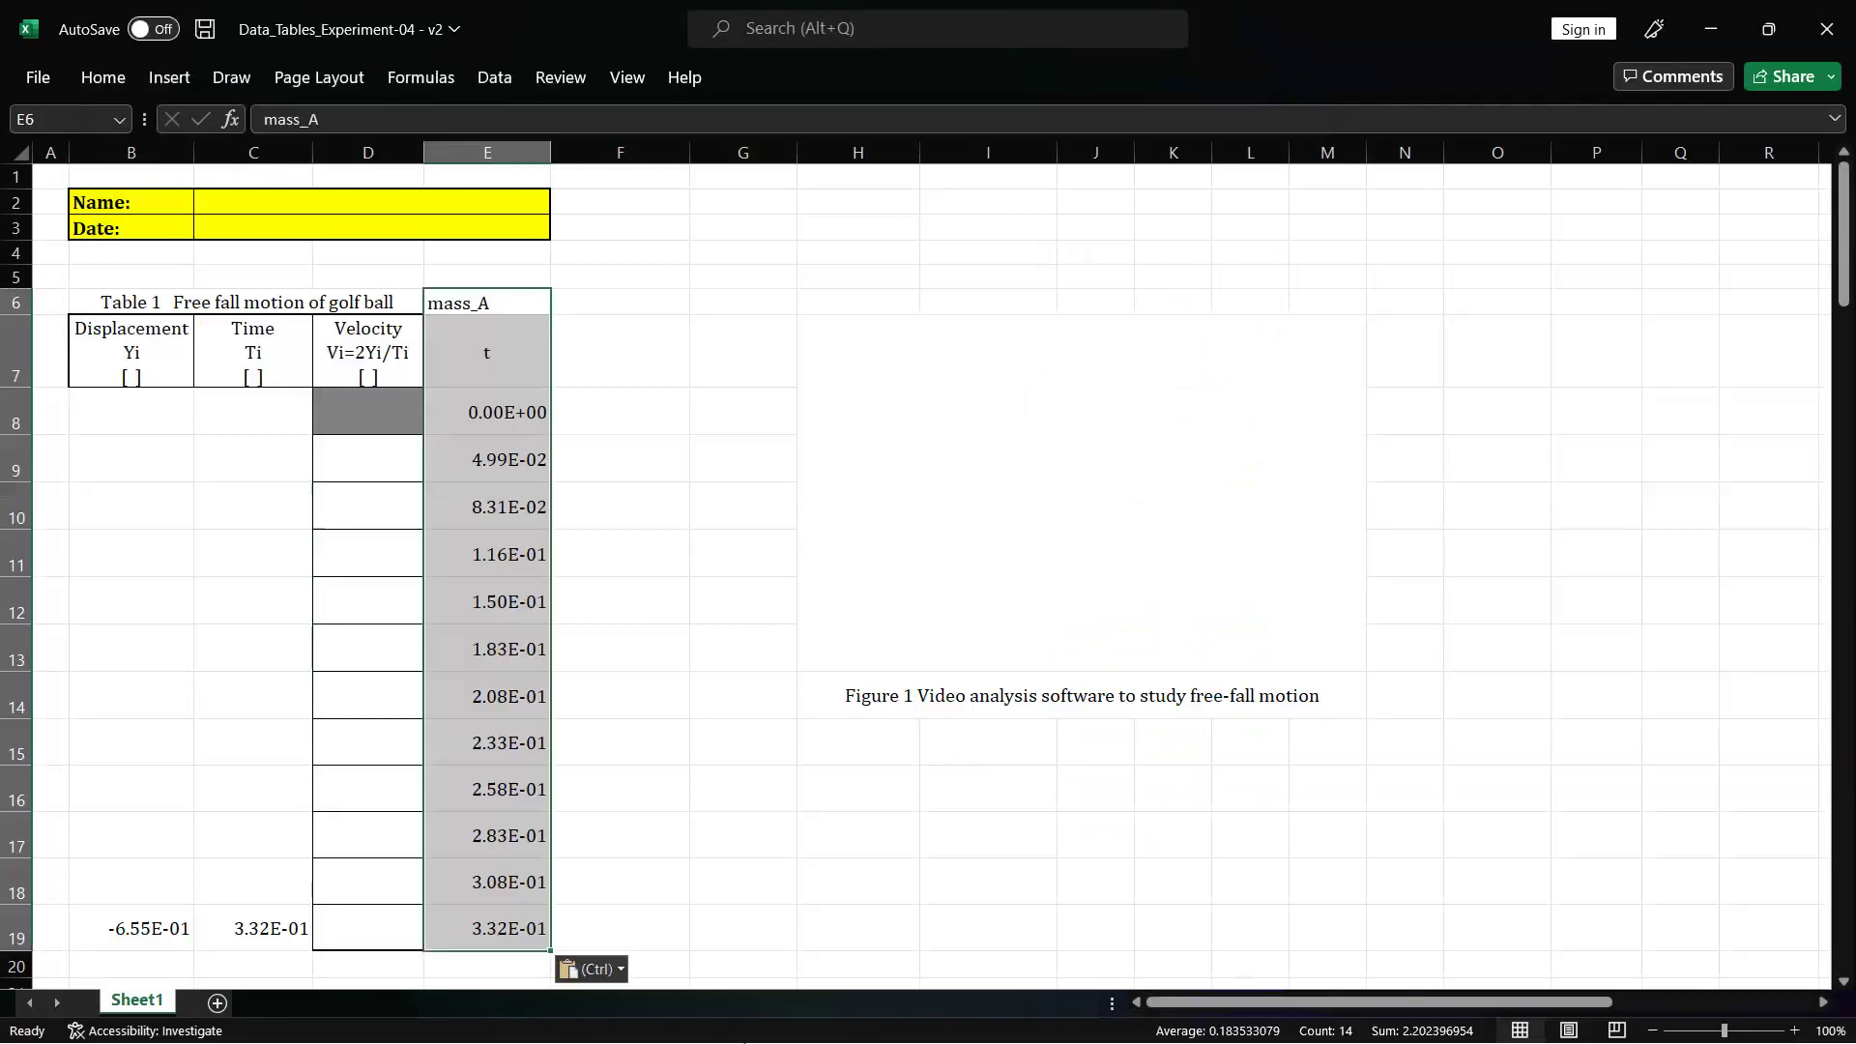
- Copy mass A's complete y column from the Tracker table and paste it into the Excel sheet starting at F6
click(1004, 1025)
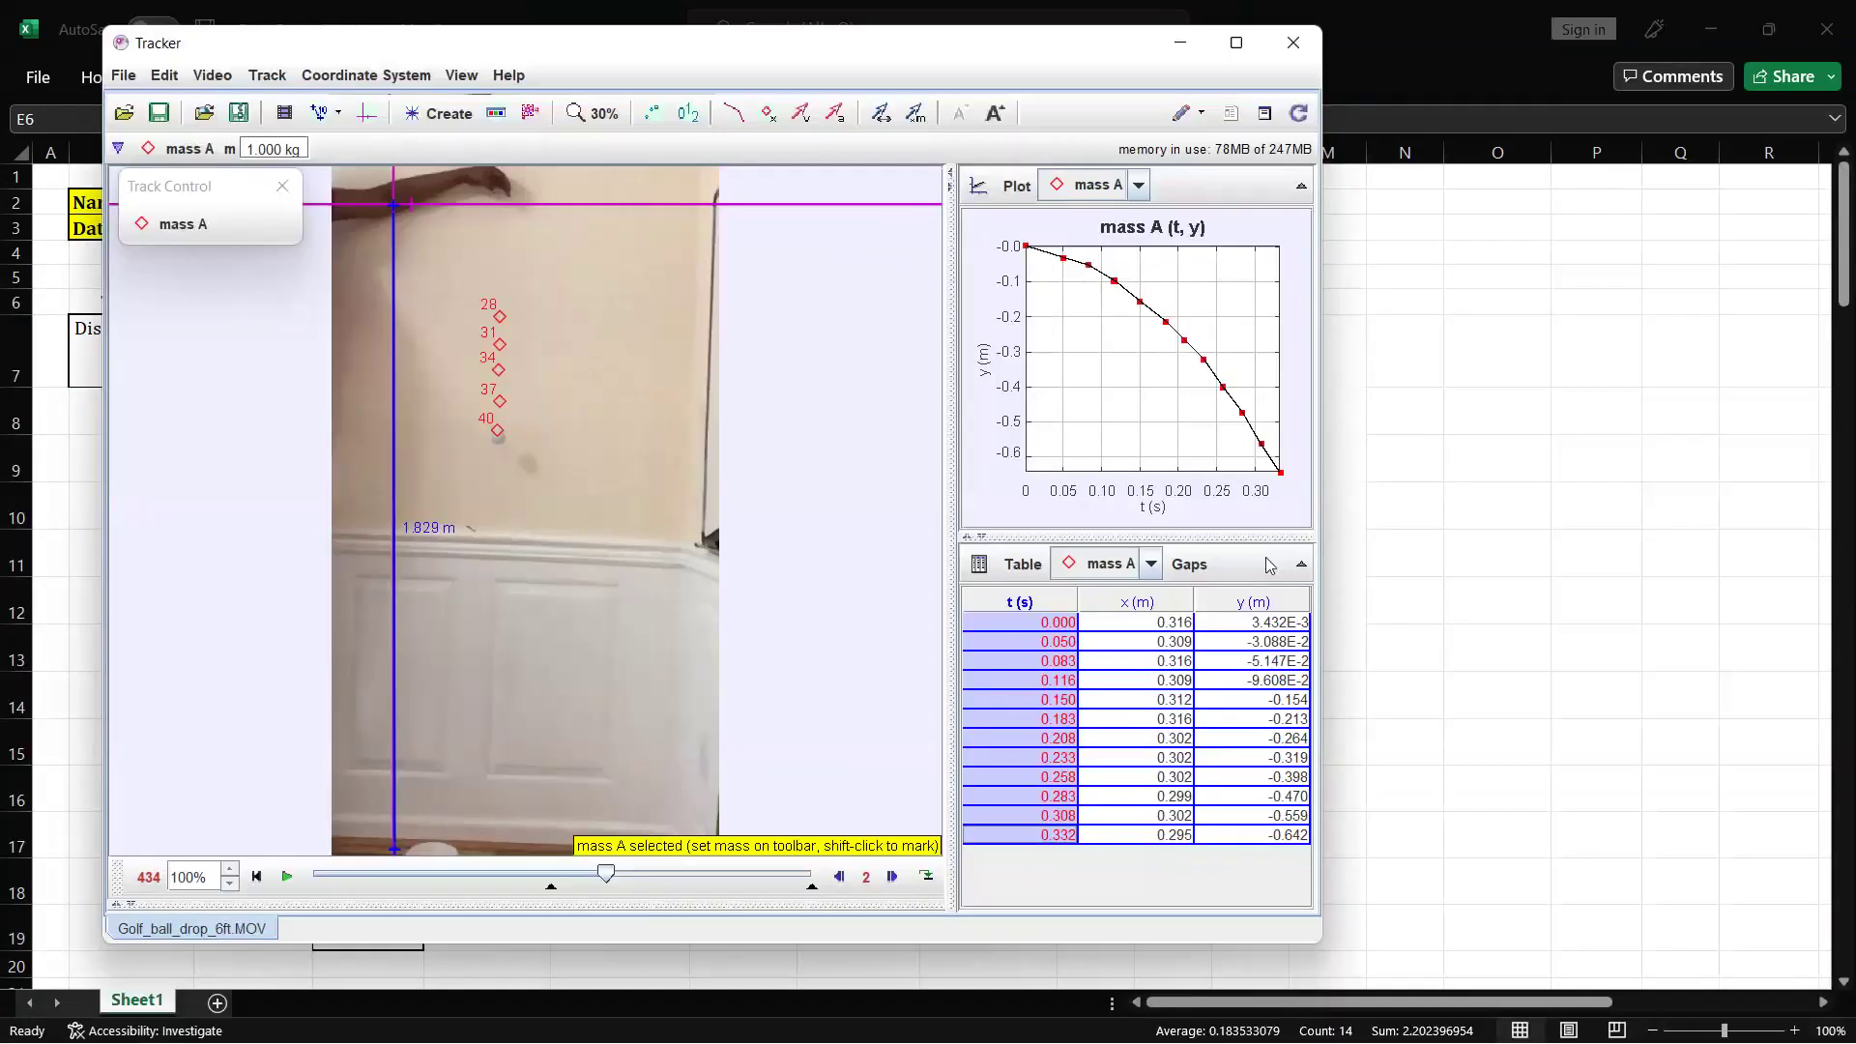
drag(1249, 624, 1255, 881)
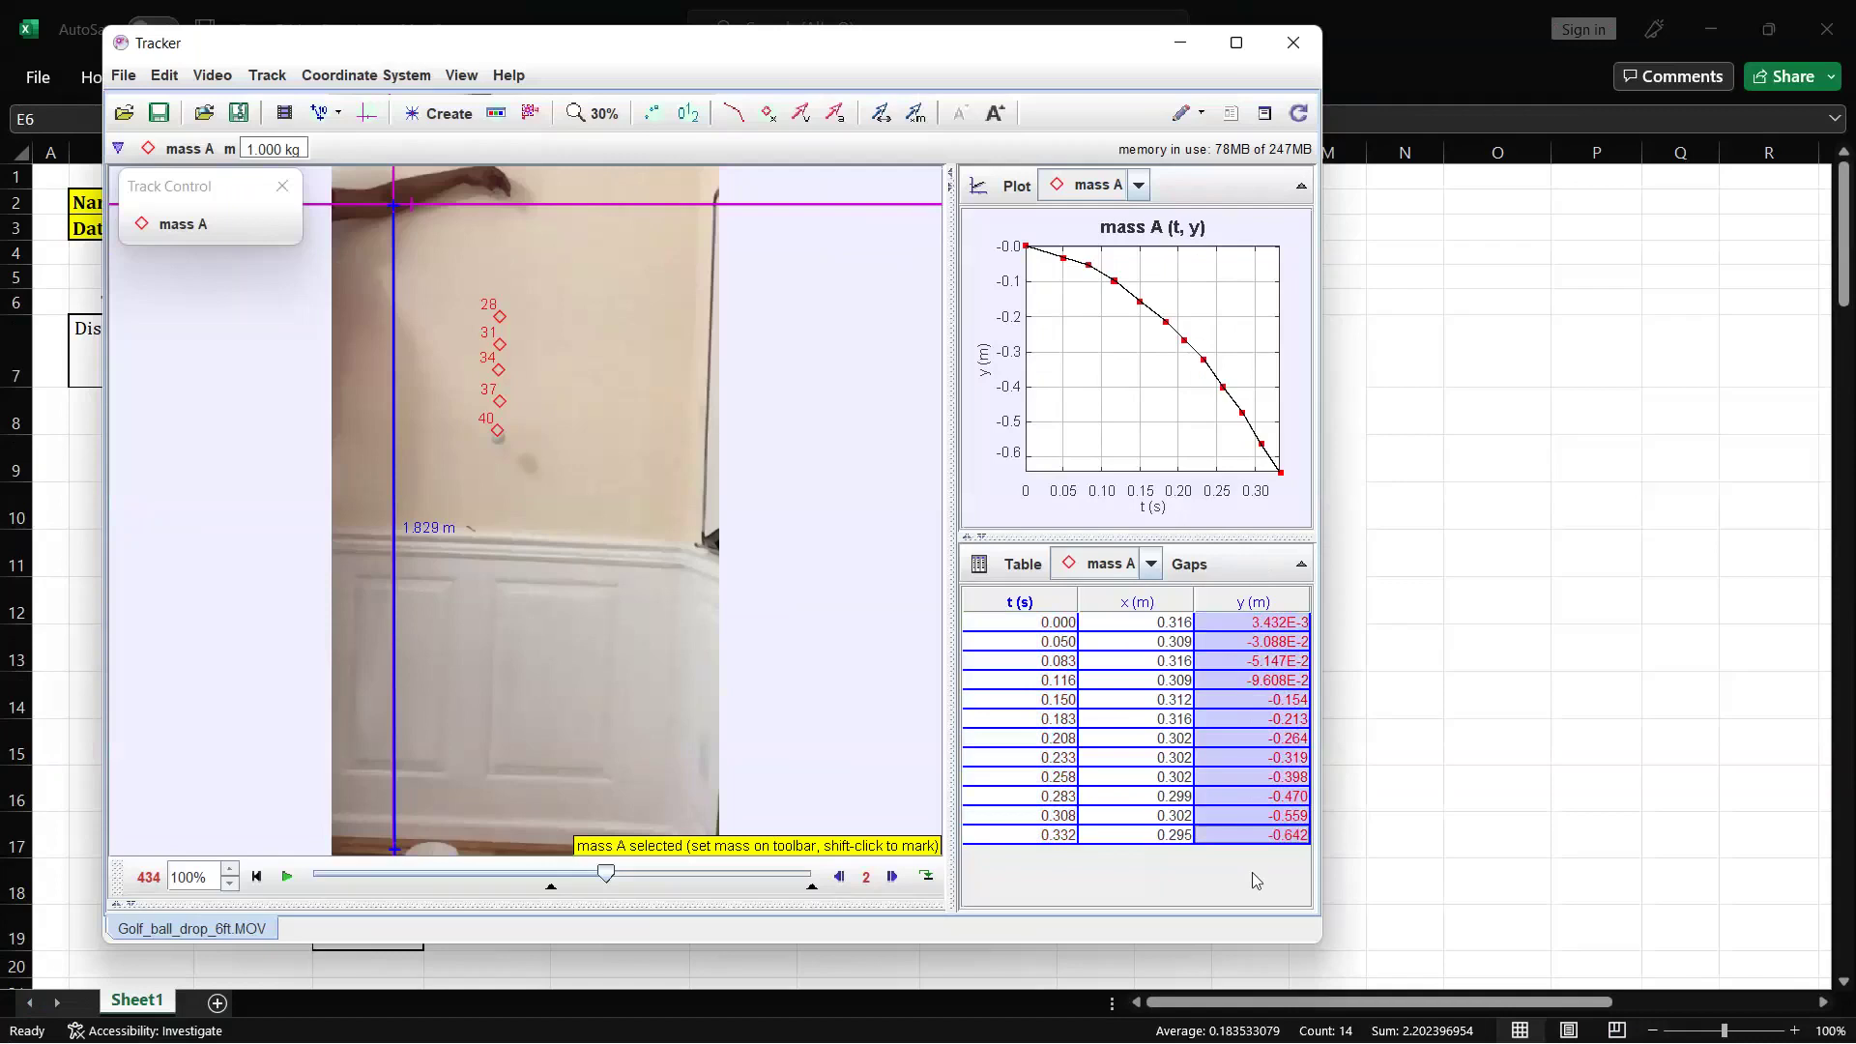
click(1404, 447)
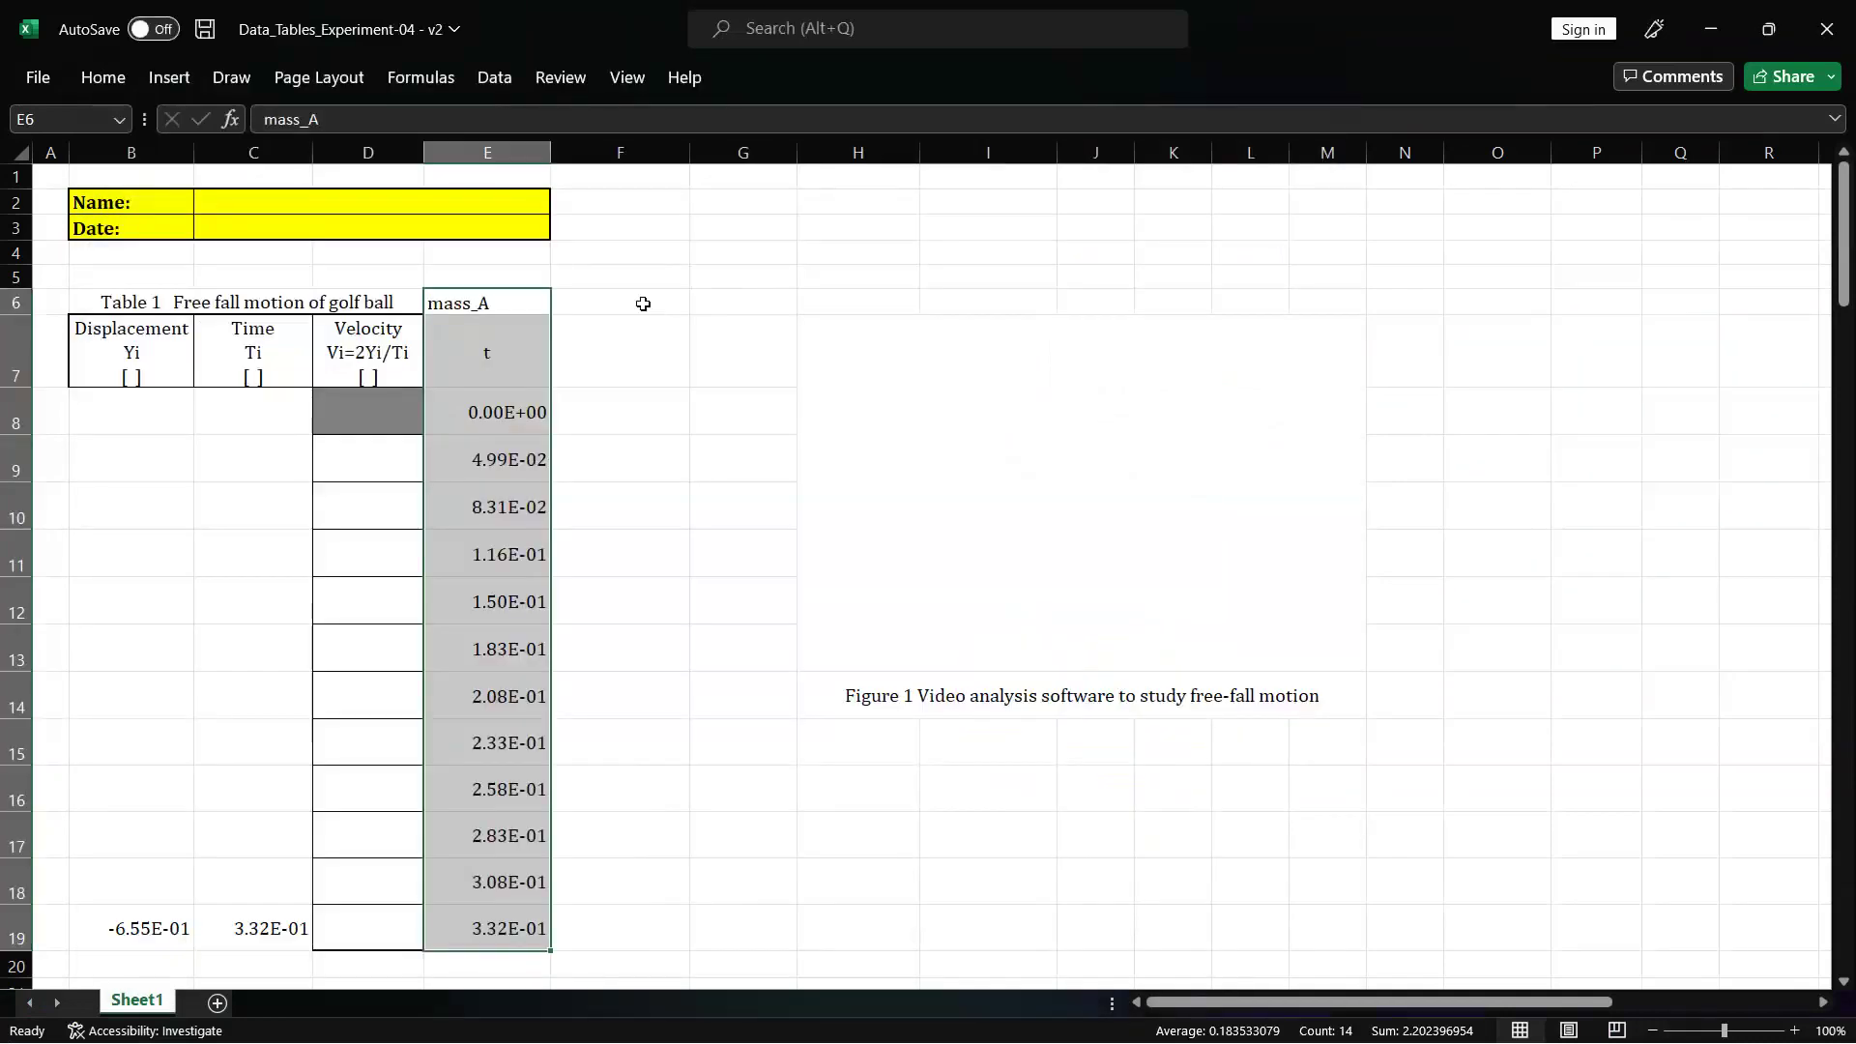
click(642, 301)
text(mass_A y 3.43E-03 -3.09E-02 -5.15E-02 -9.61E-02 -1.54E-01 -2.13E-01 -2.64E-01 -3.19E-01 -3.98E-01 -4.70E-01 -5.59E-01 -6.42E-01)
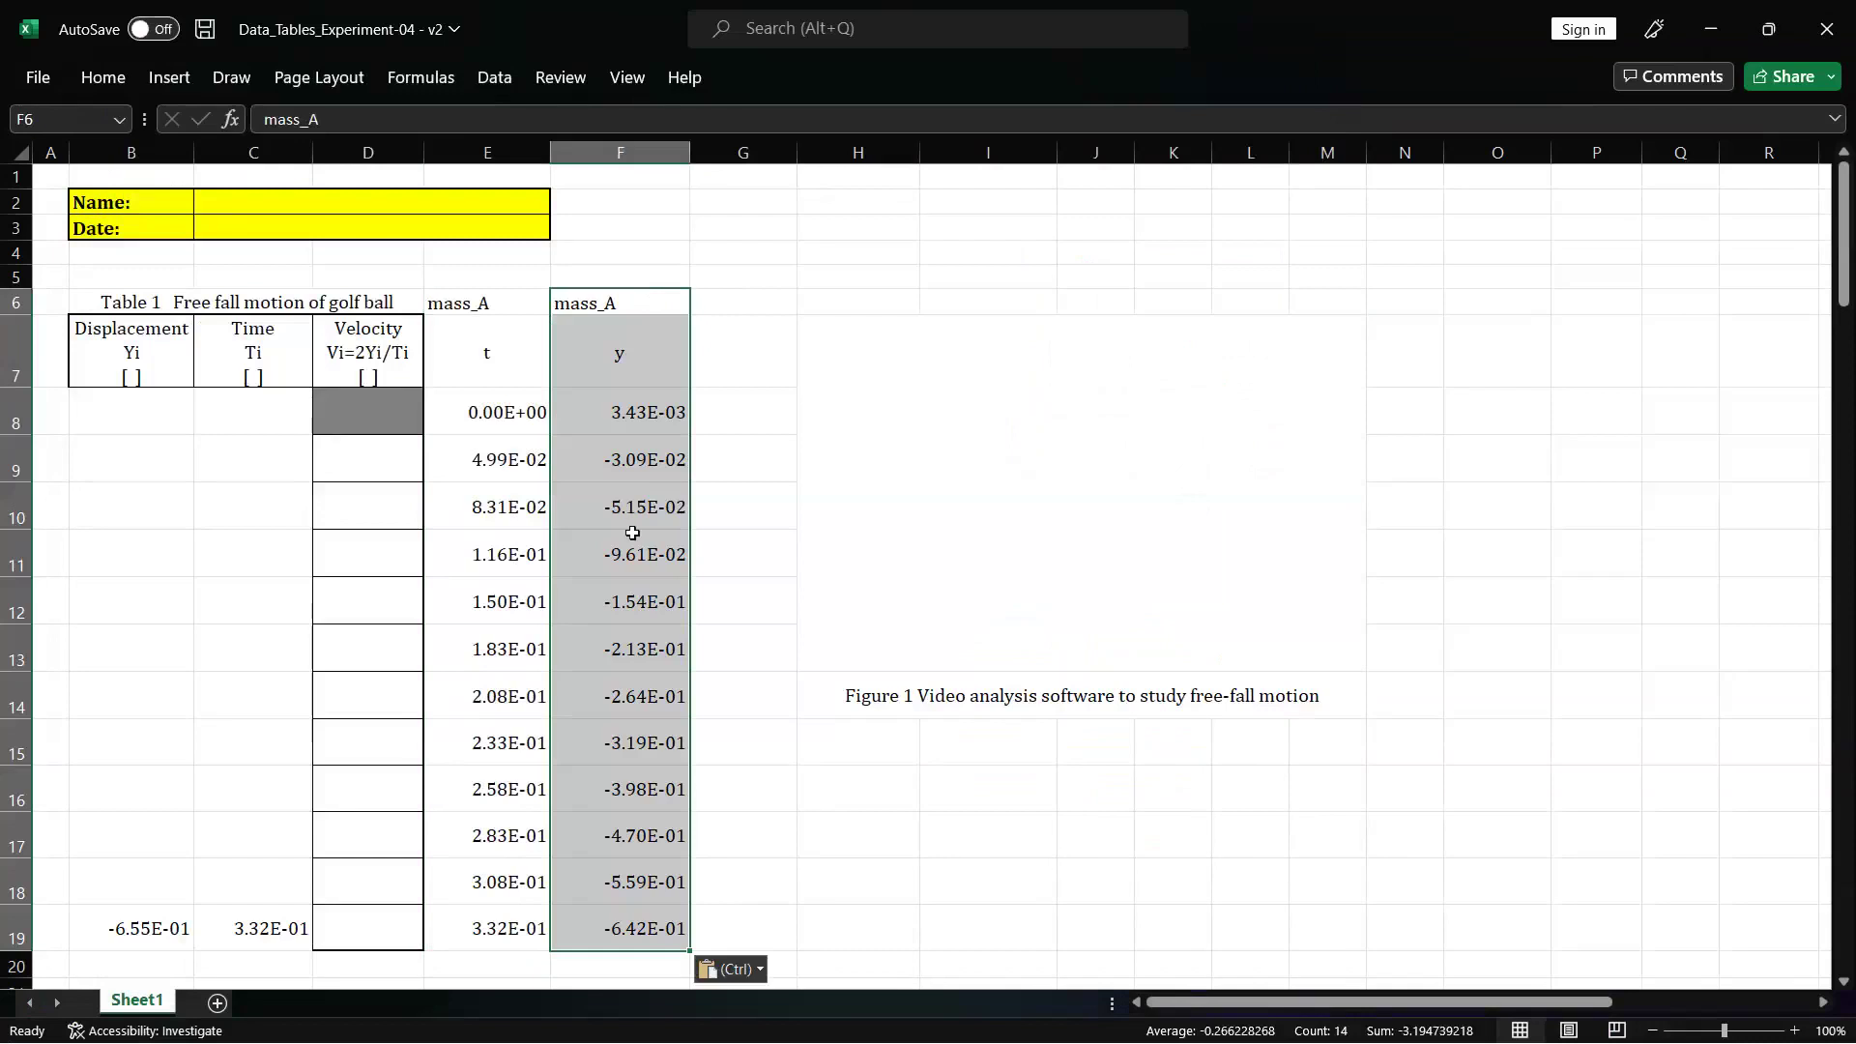
- Copy the time values in E8:E19 into the Displacement column starting at B8
drag(508, 411, 522, 917)
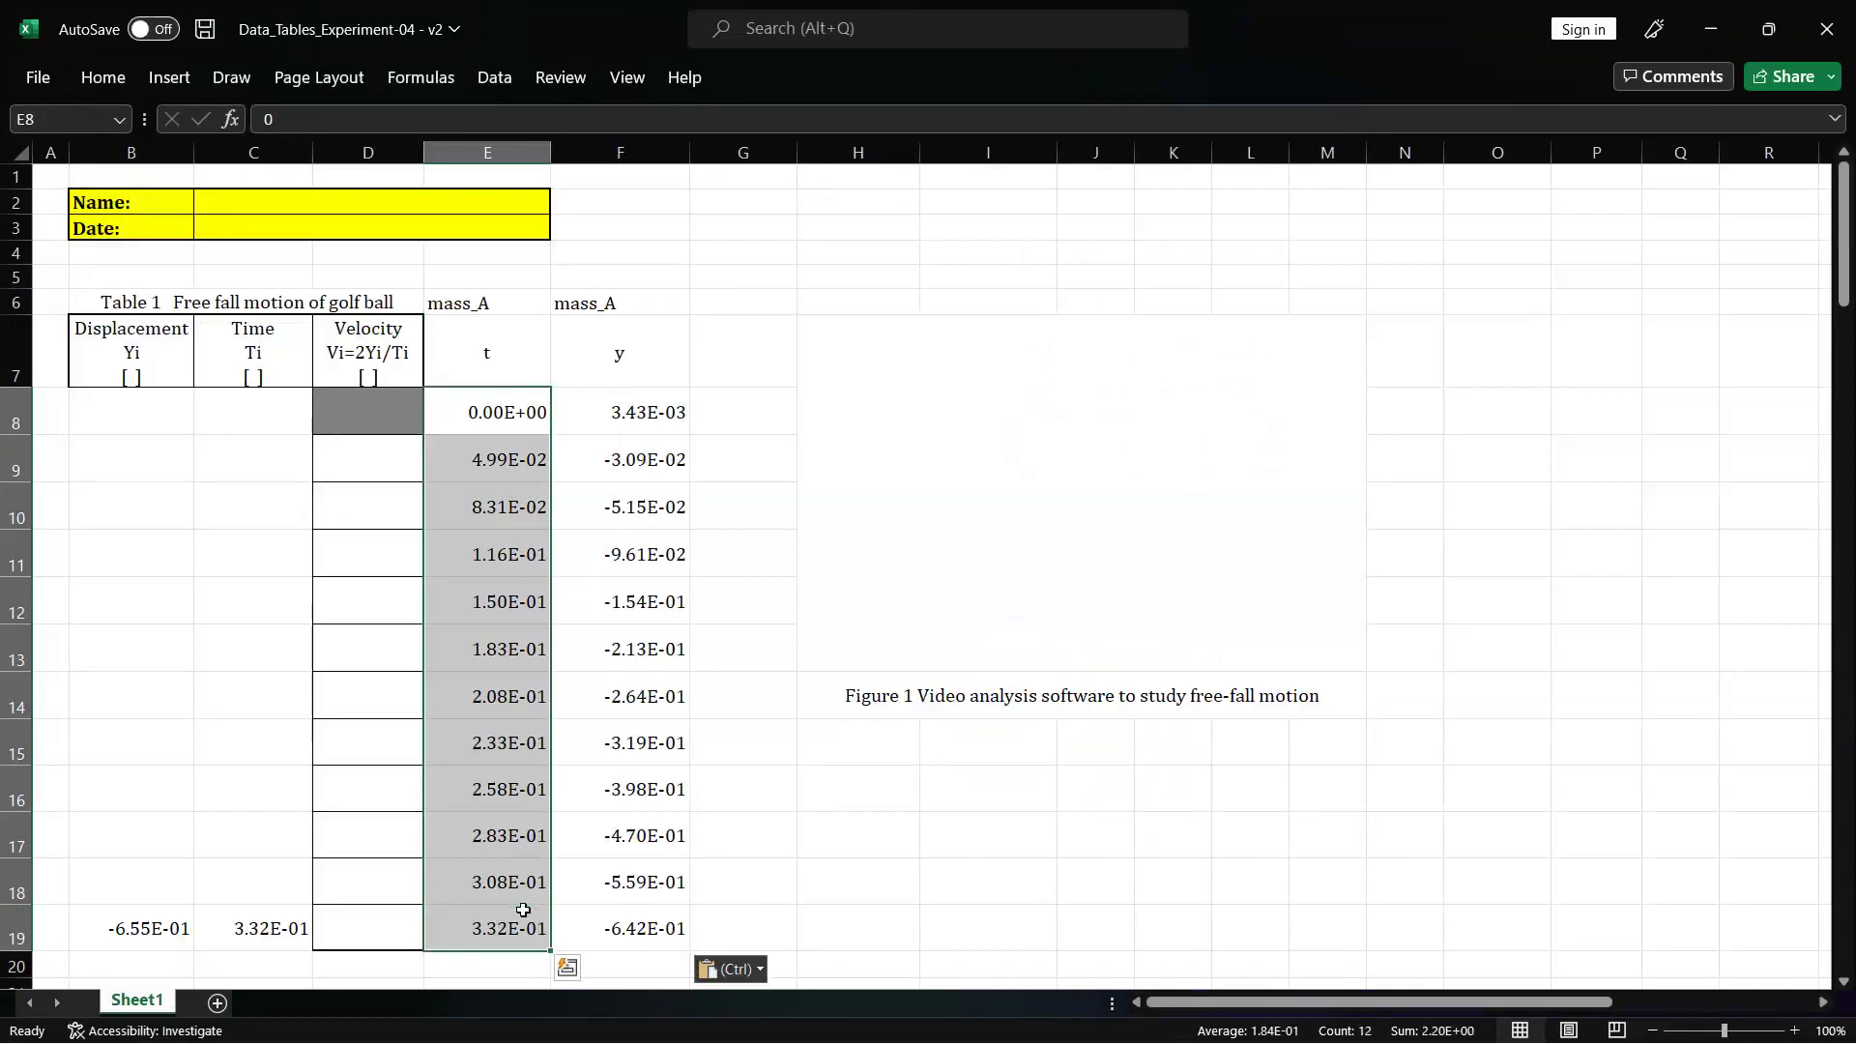
key(ctrl+c)
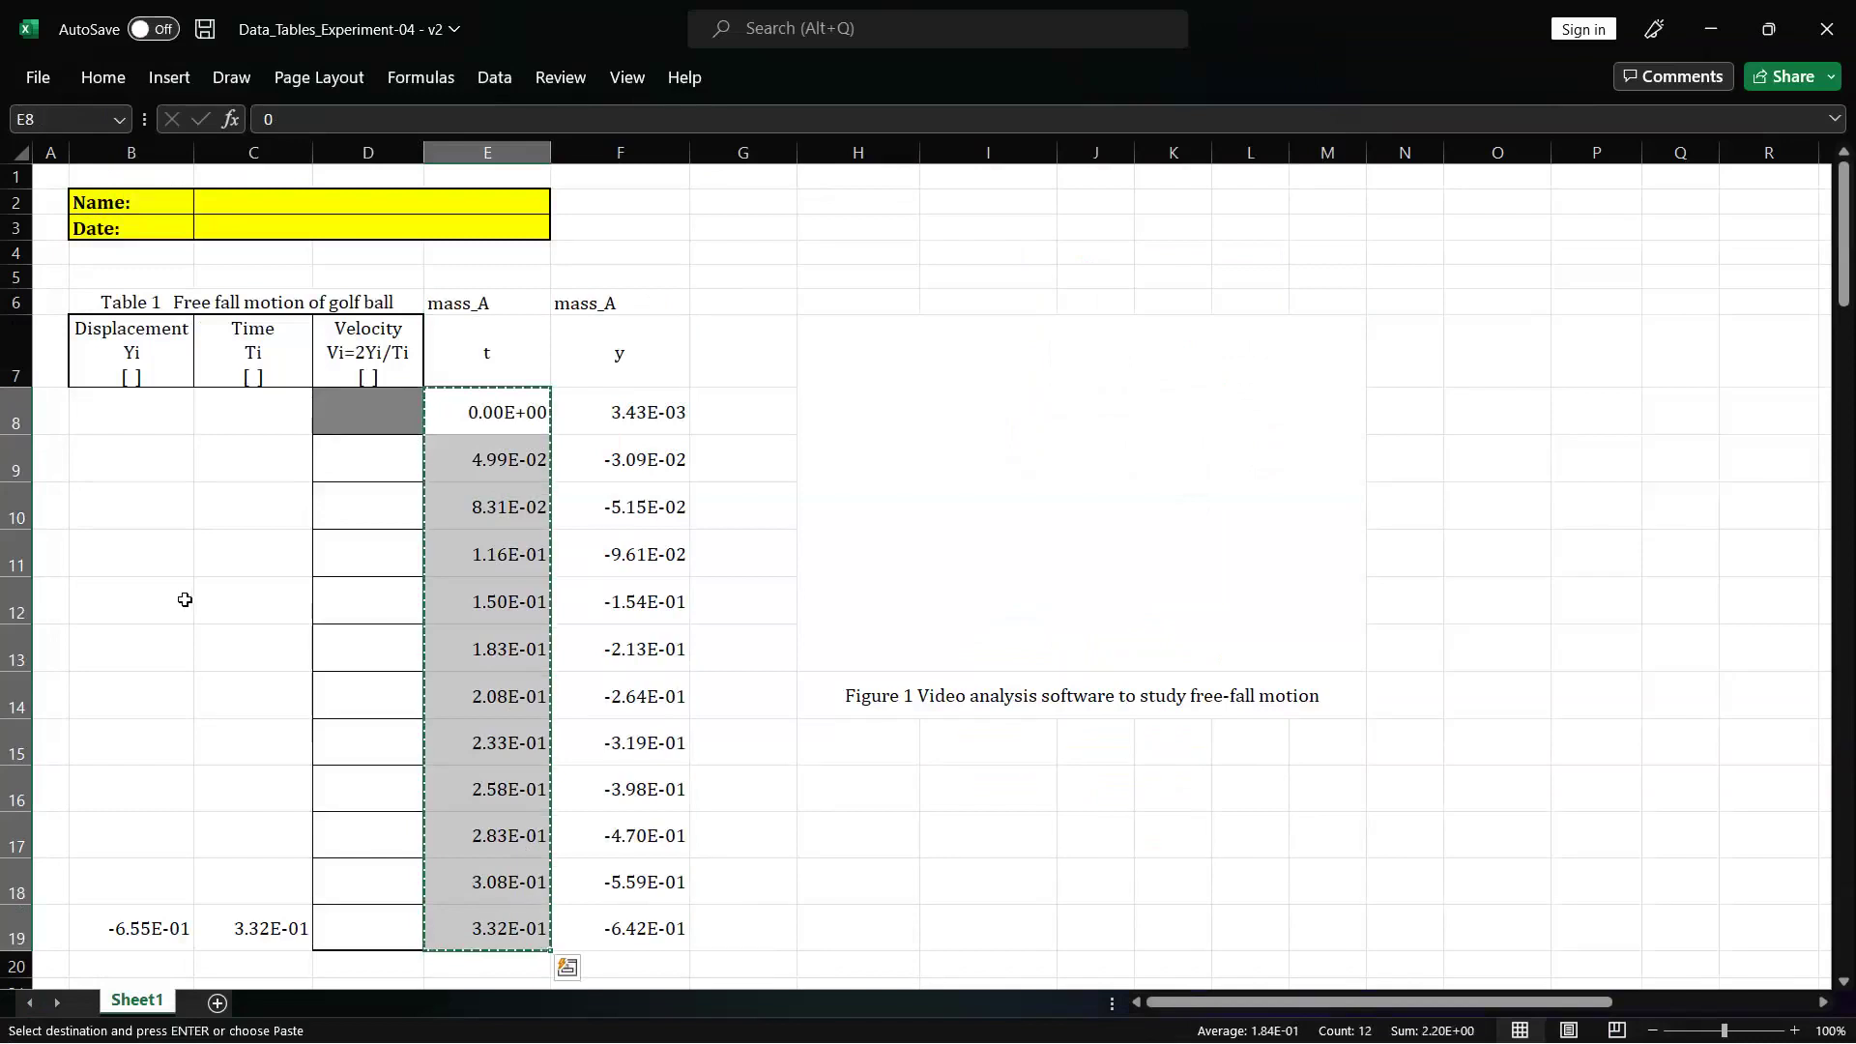
click(148, 406)
key(ctrl+v)
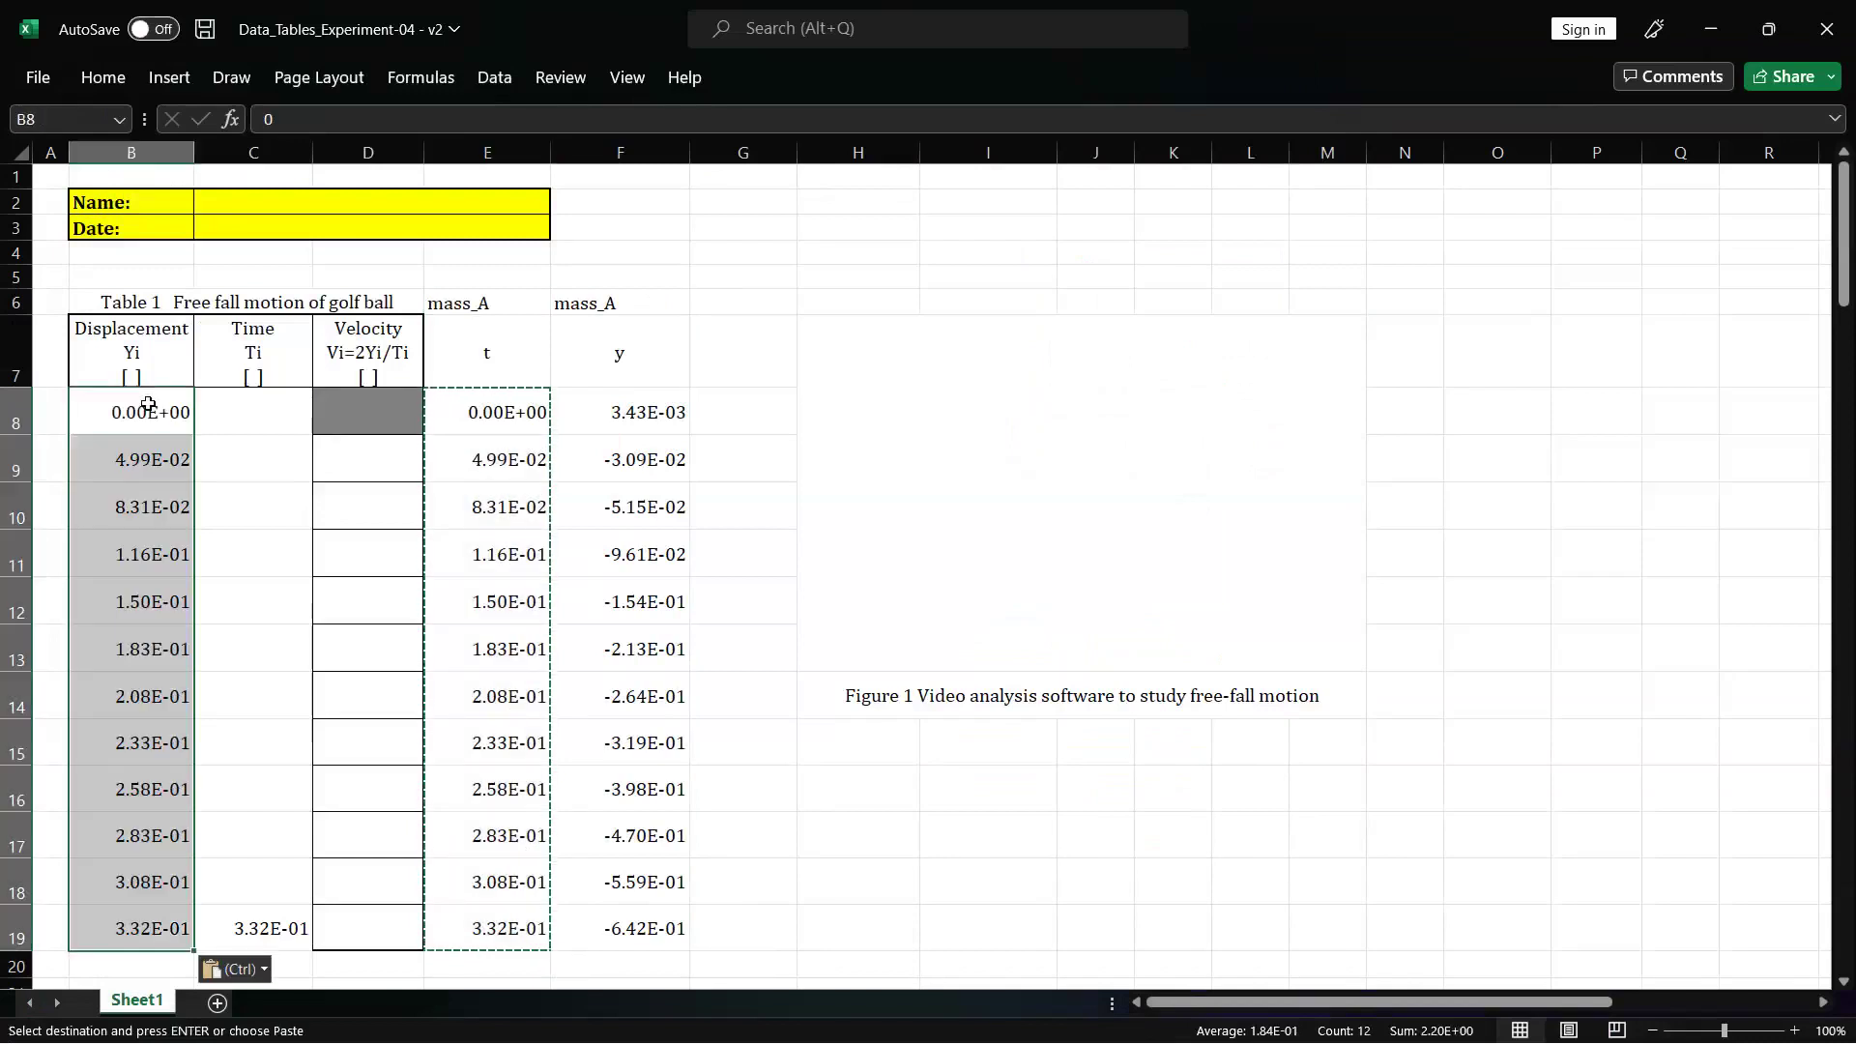
- Clear the leftover value in C19 of the Time column
click(285, 929)
key(Escape)
key(BackSpace)
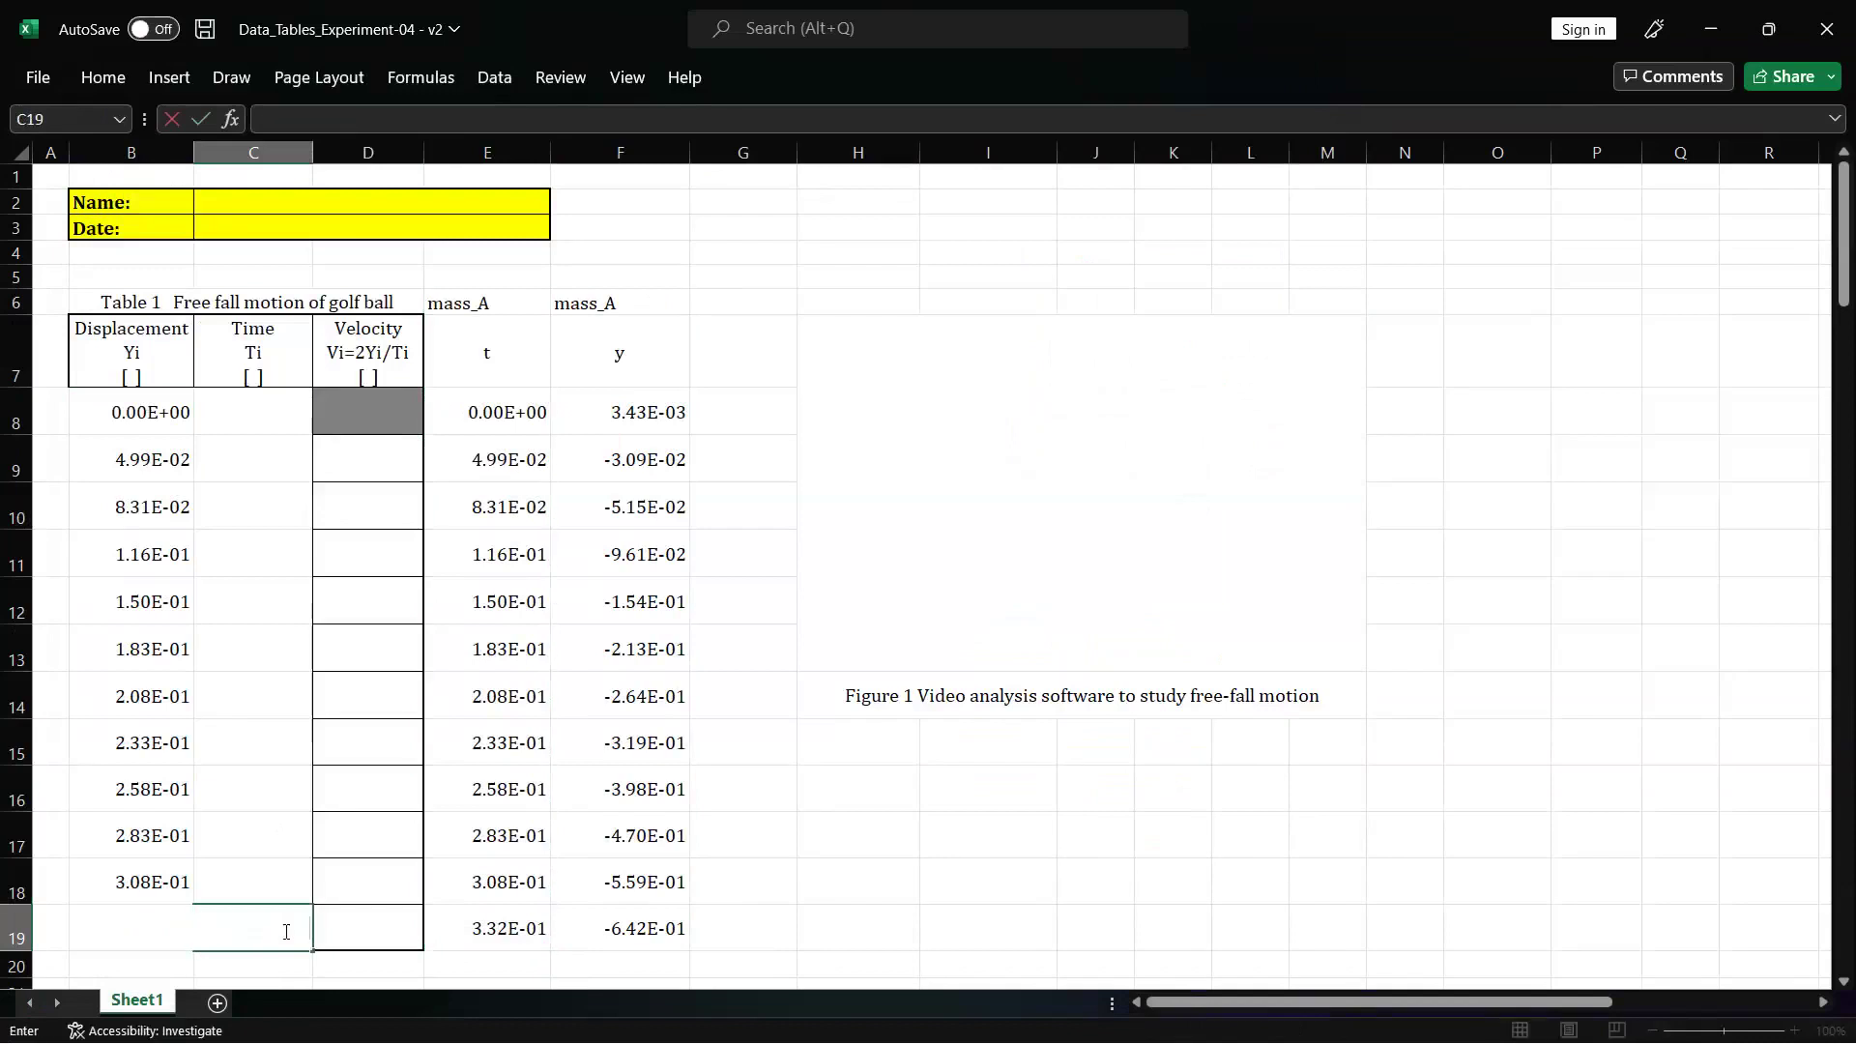
click(816, 600)
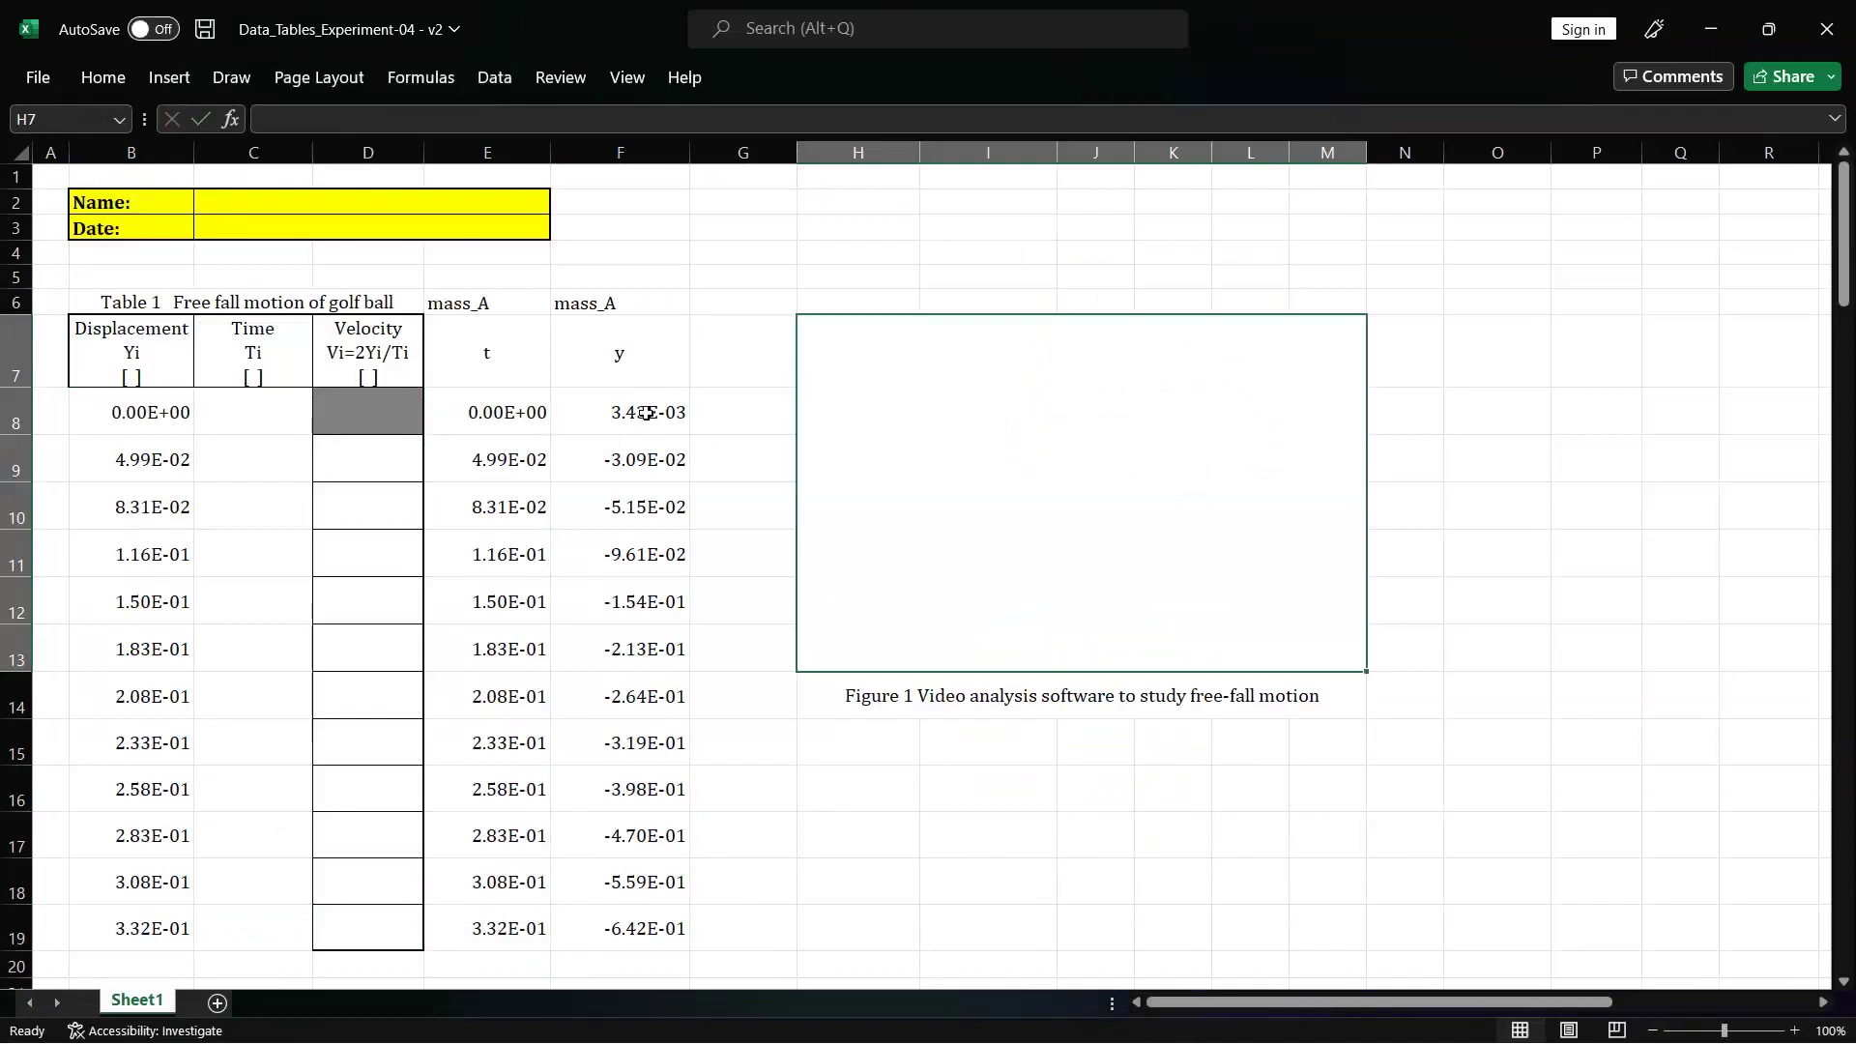
- Copy the initial y value 0.00343151366 from F8 and enter 0 in G8
click(646, 413)
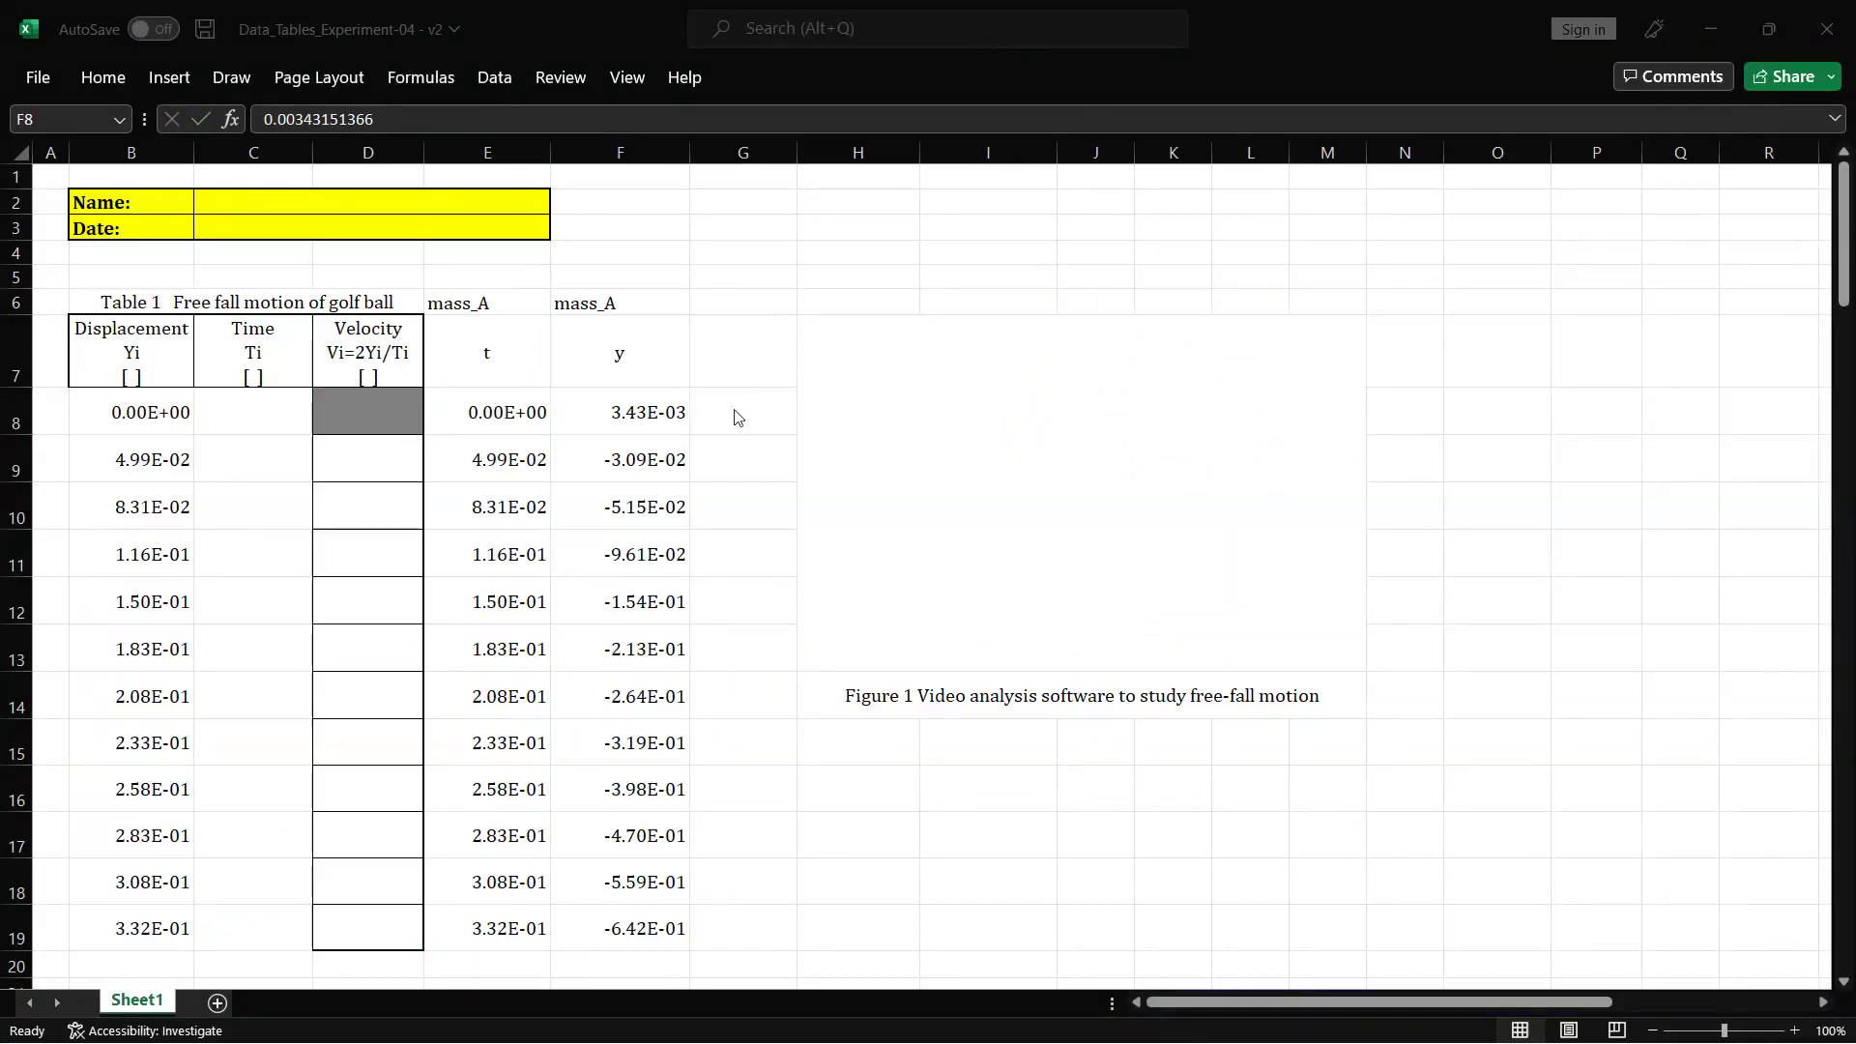
click(629, 413)
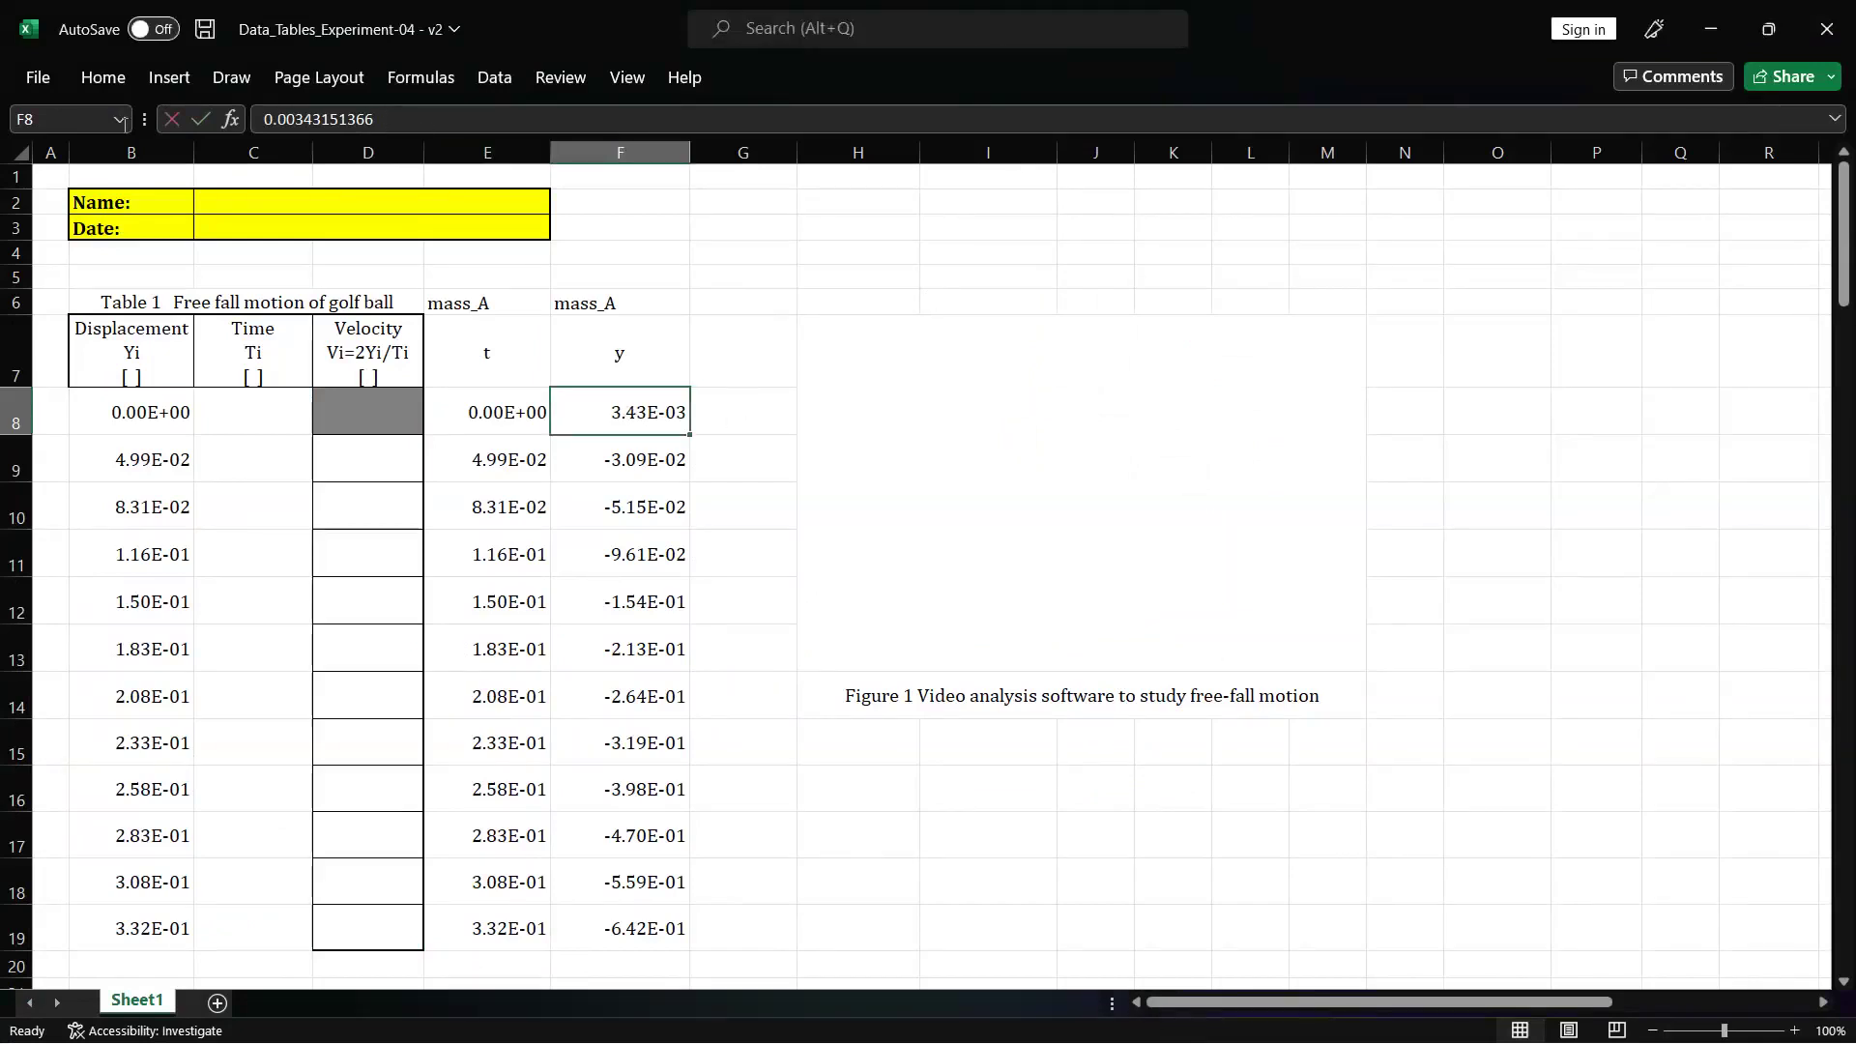
key(F2)
key(Escape)
click(741, 415)
text(0)
key(Return)
- Enter the formula =F9-0.00343151366 in G9 to subtract the initial offset from the y value
text(=)
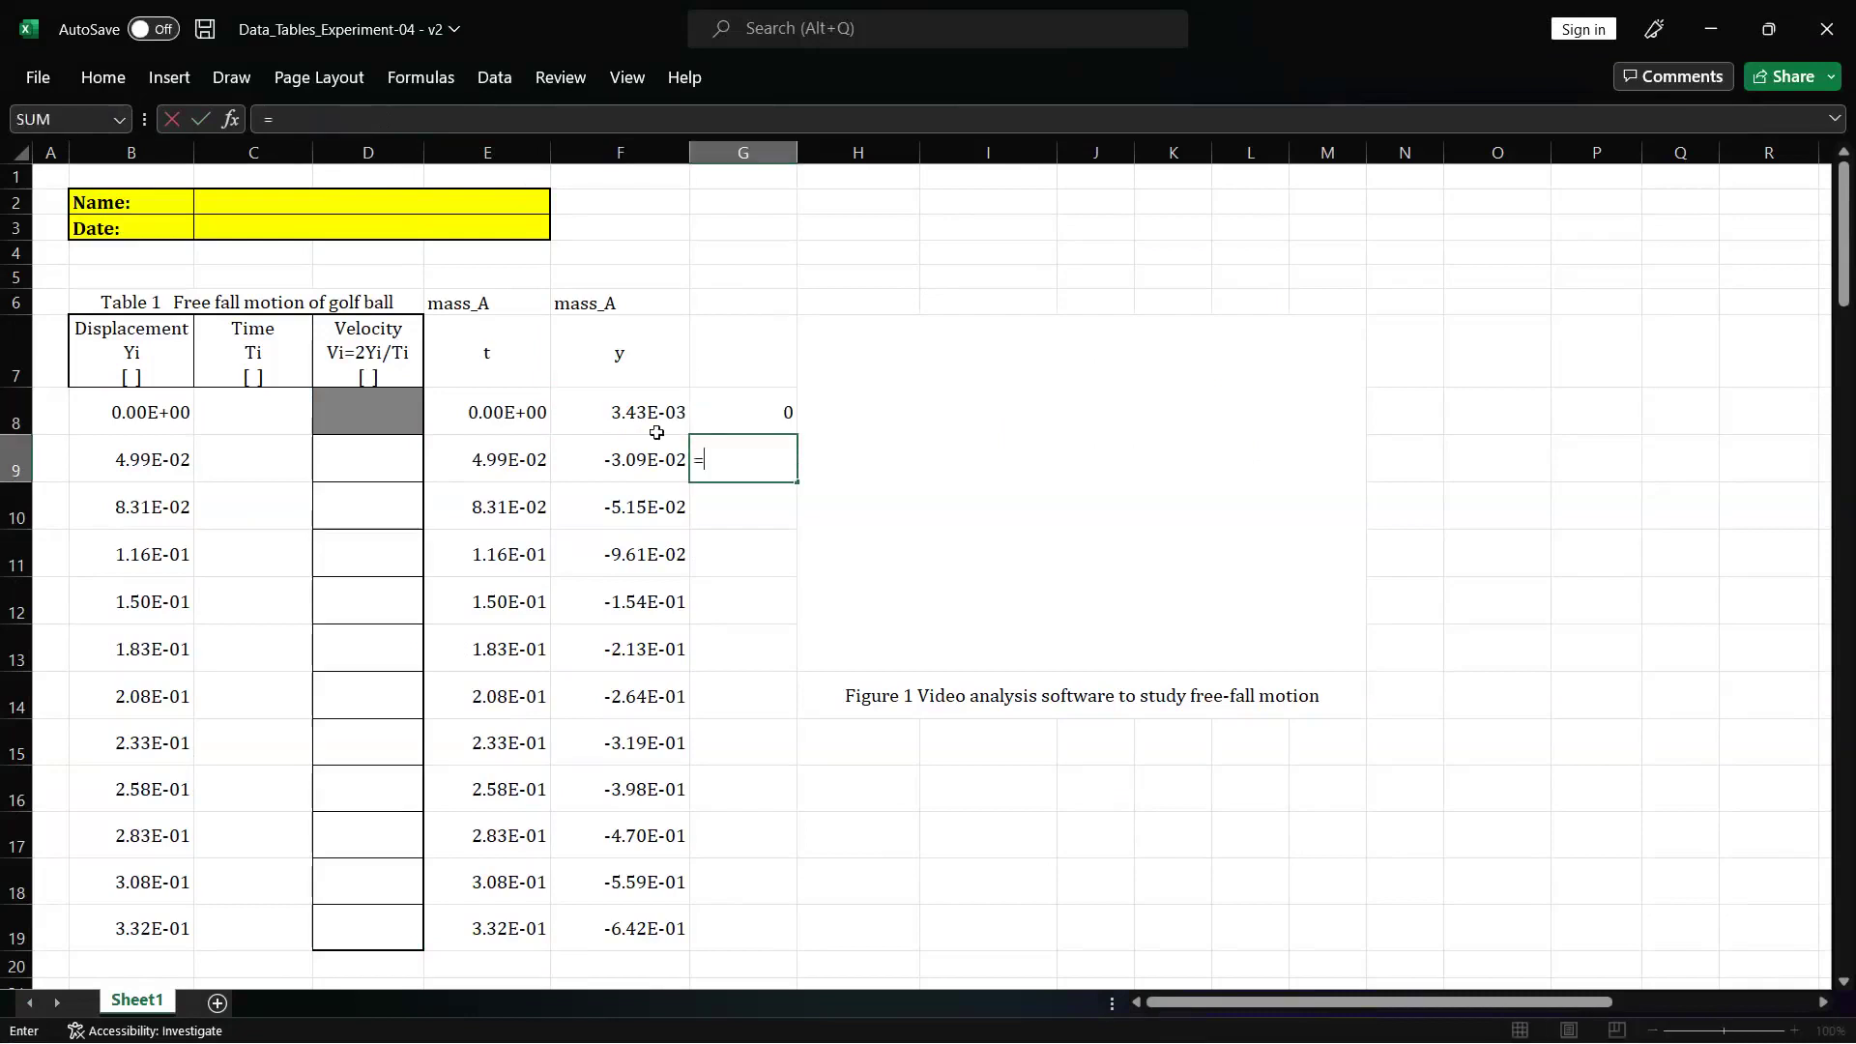
click(620, 461)
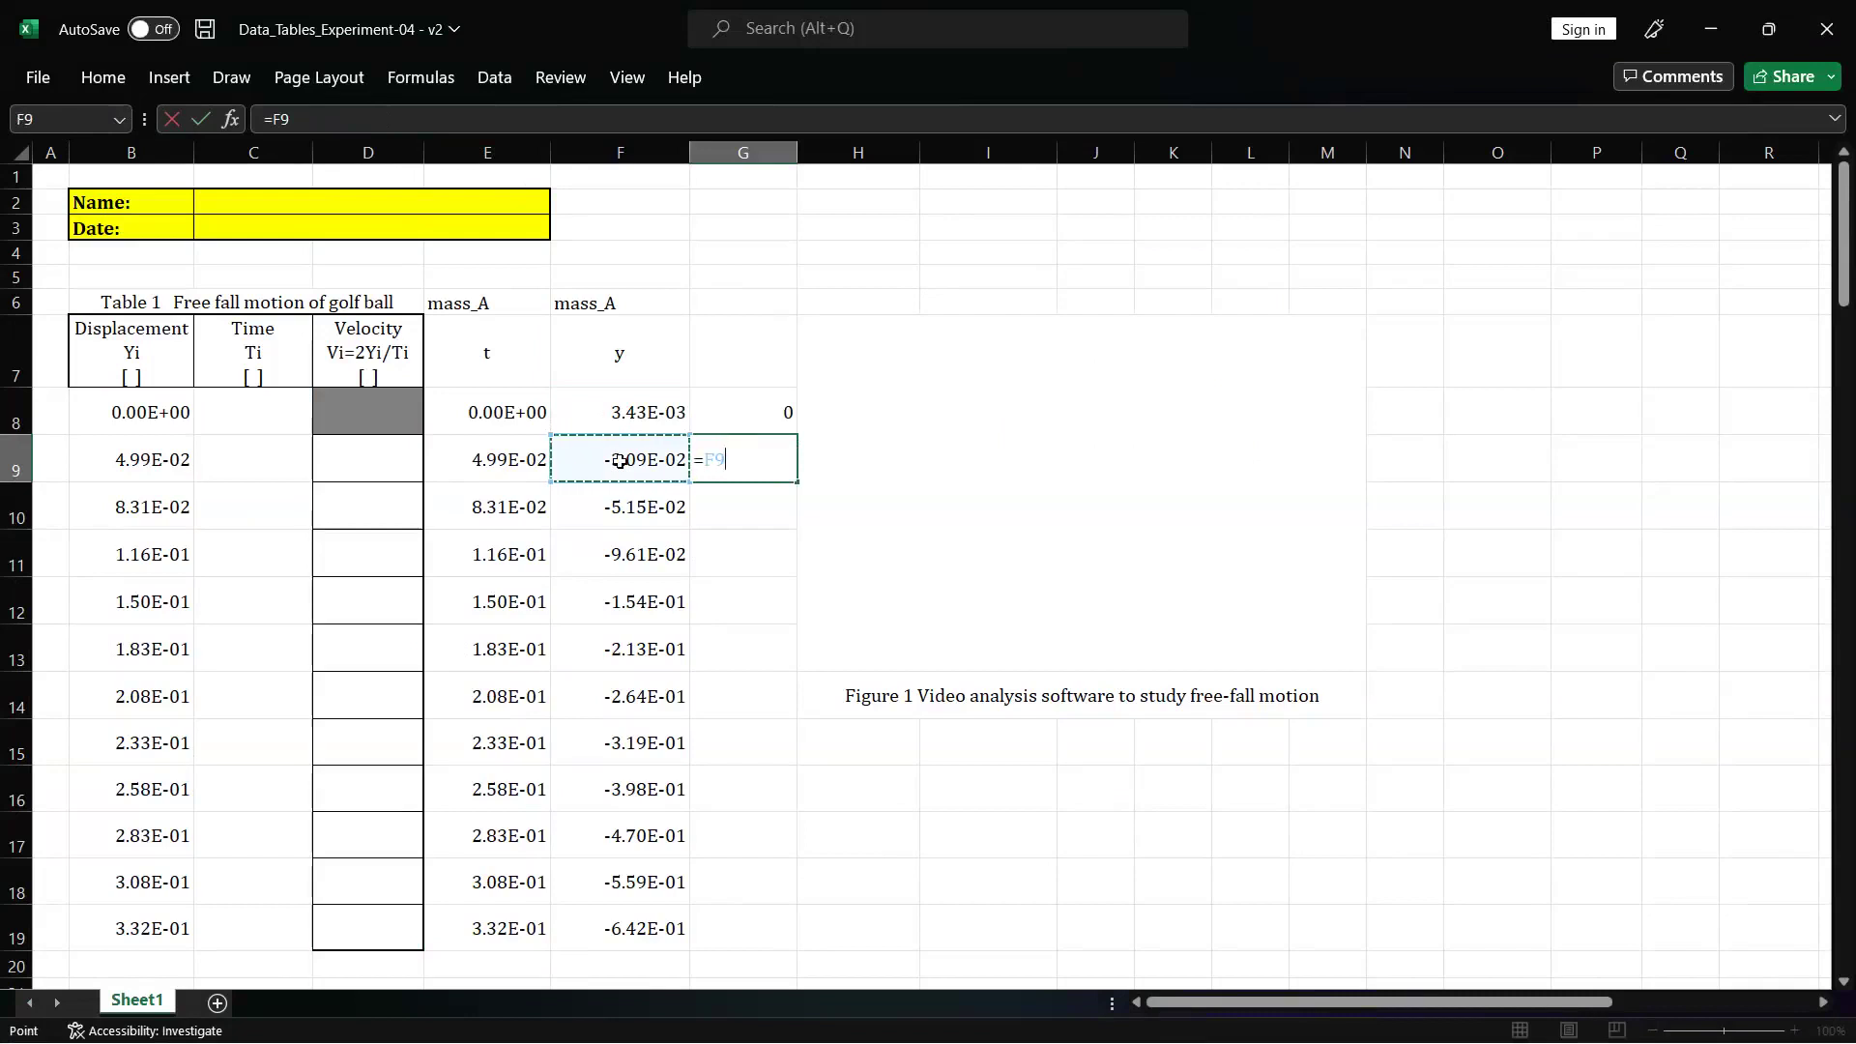
text(-)
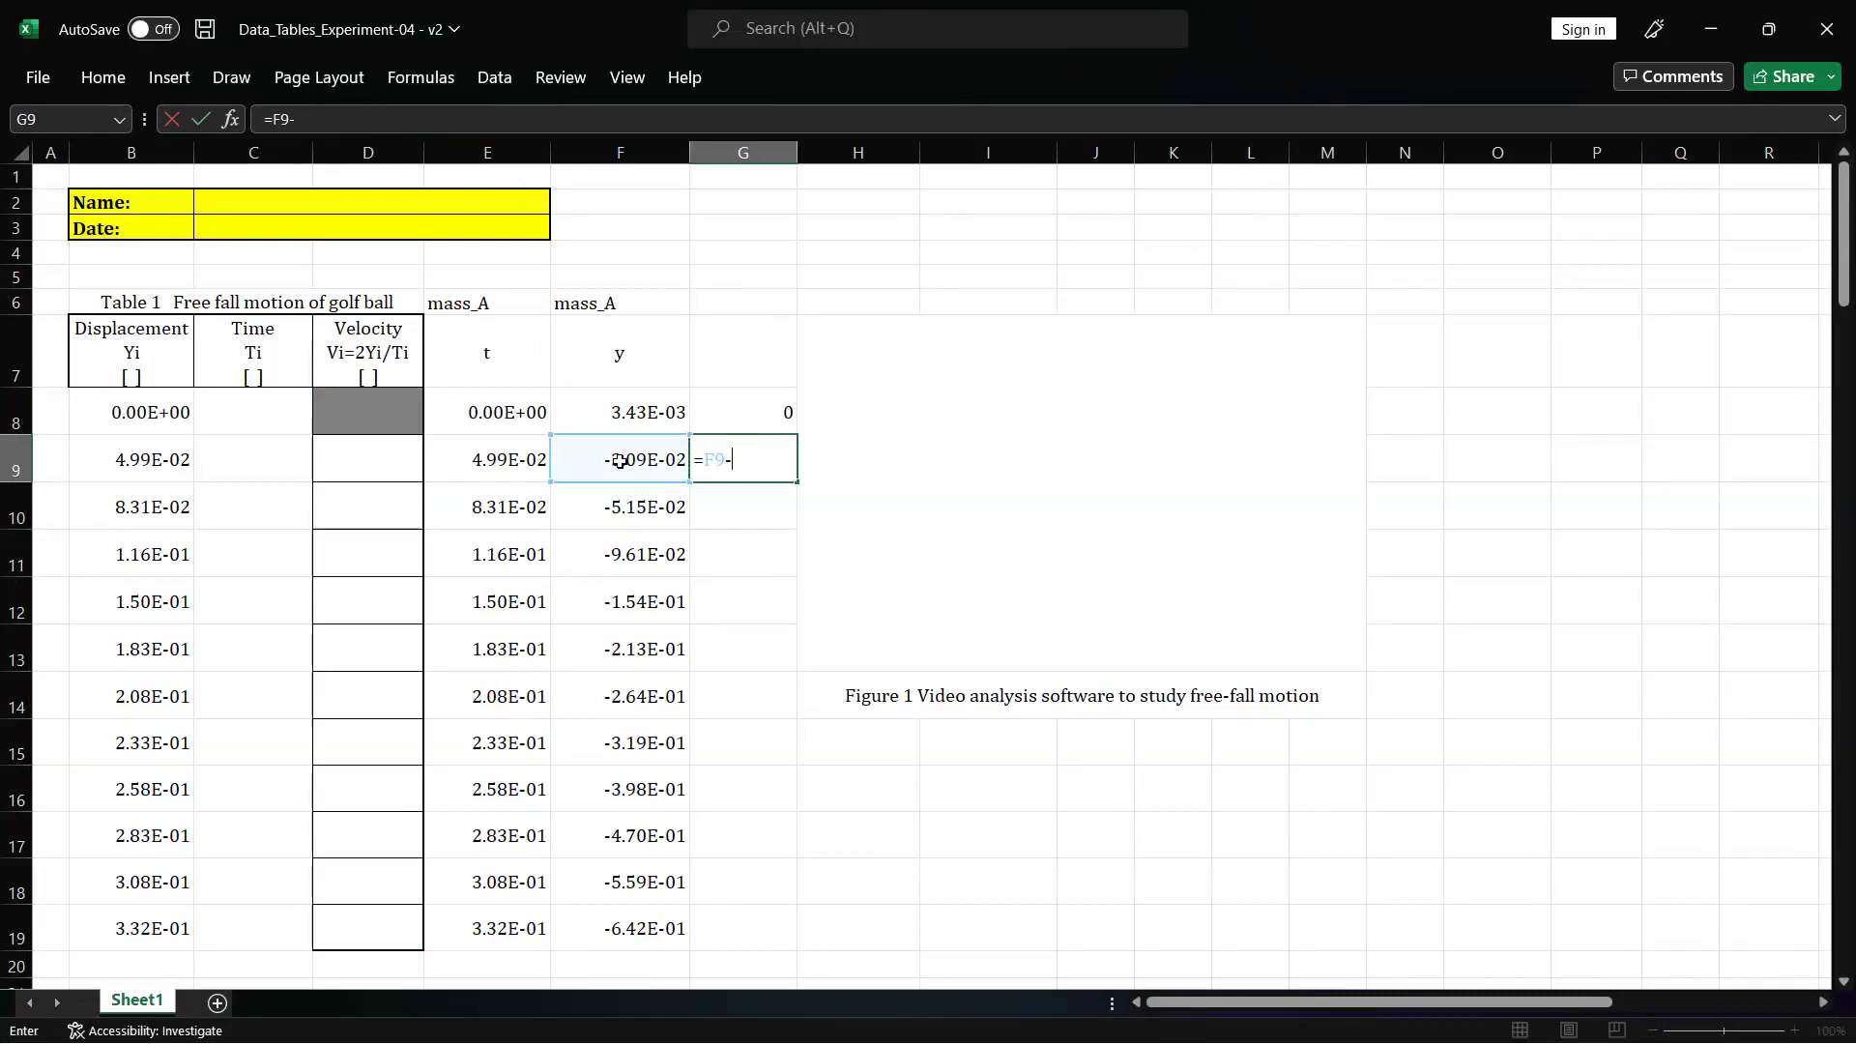
key(ctrl+v)
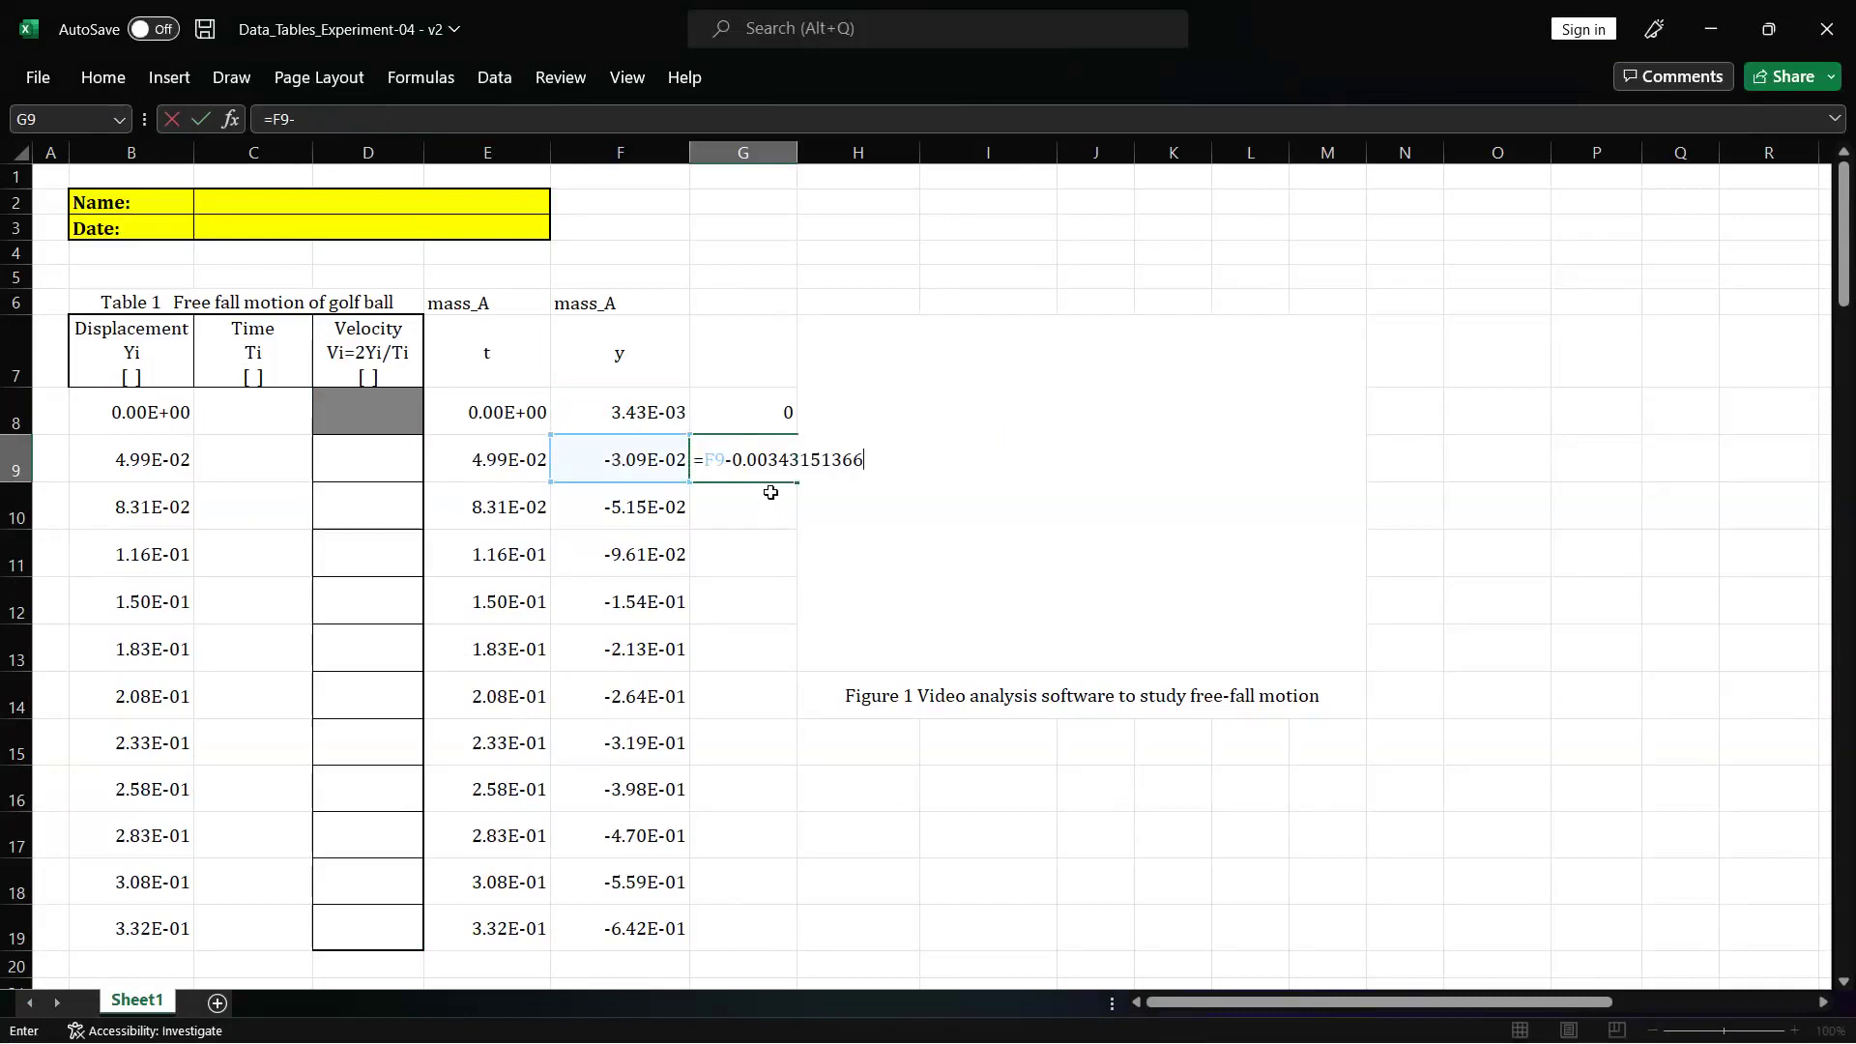
key(Return)
- Fill the G9 formula down to G19 and copy the corrected values in G8:G19
click(762, 457)
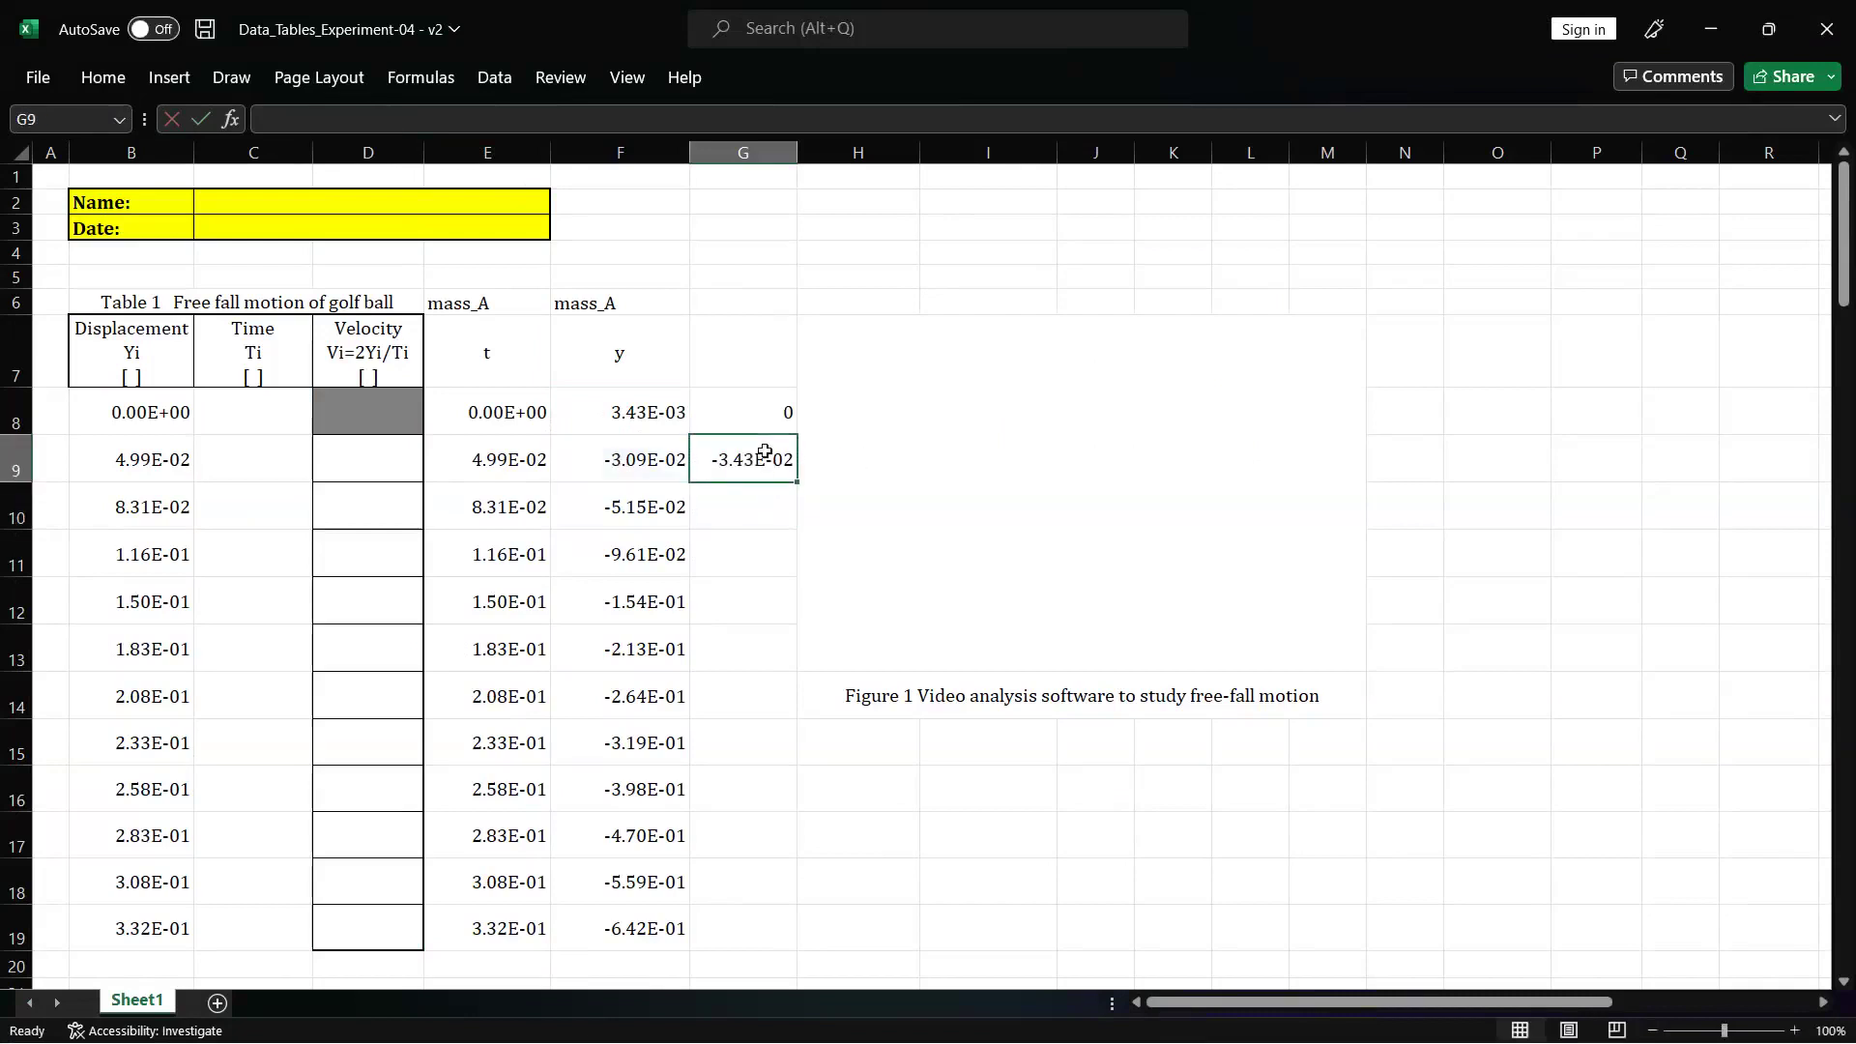
drag(794, 483, 785, 946)
drag(762, 414, 764, 928)
key(ctrl+c)
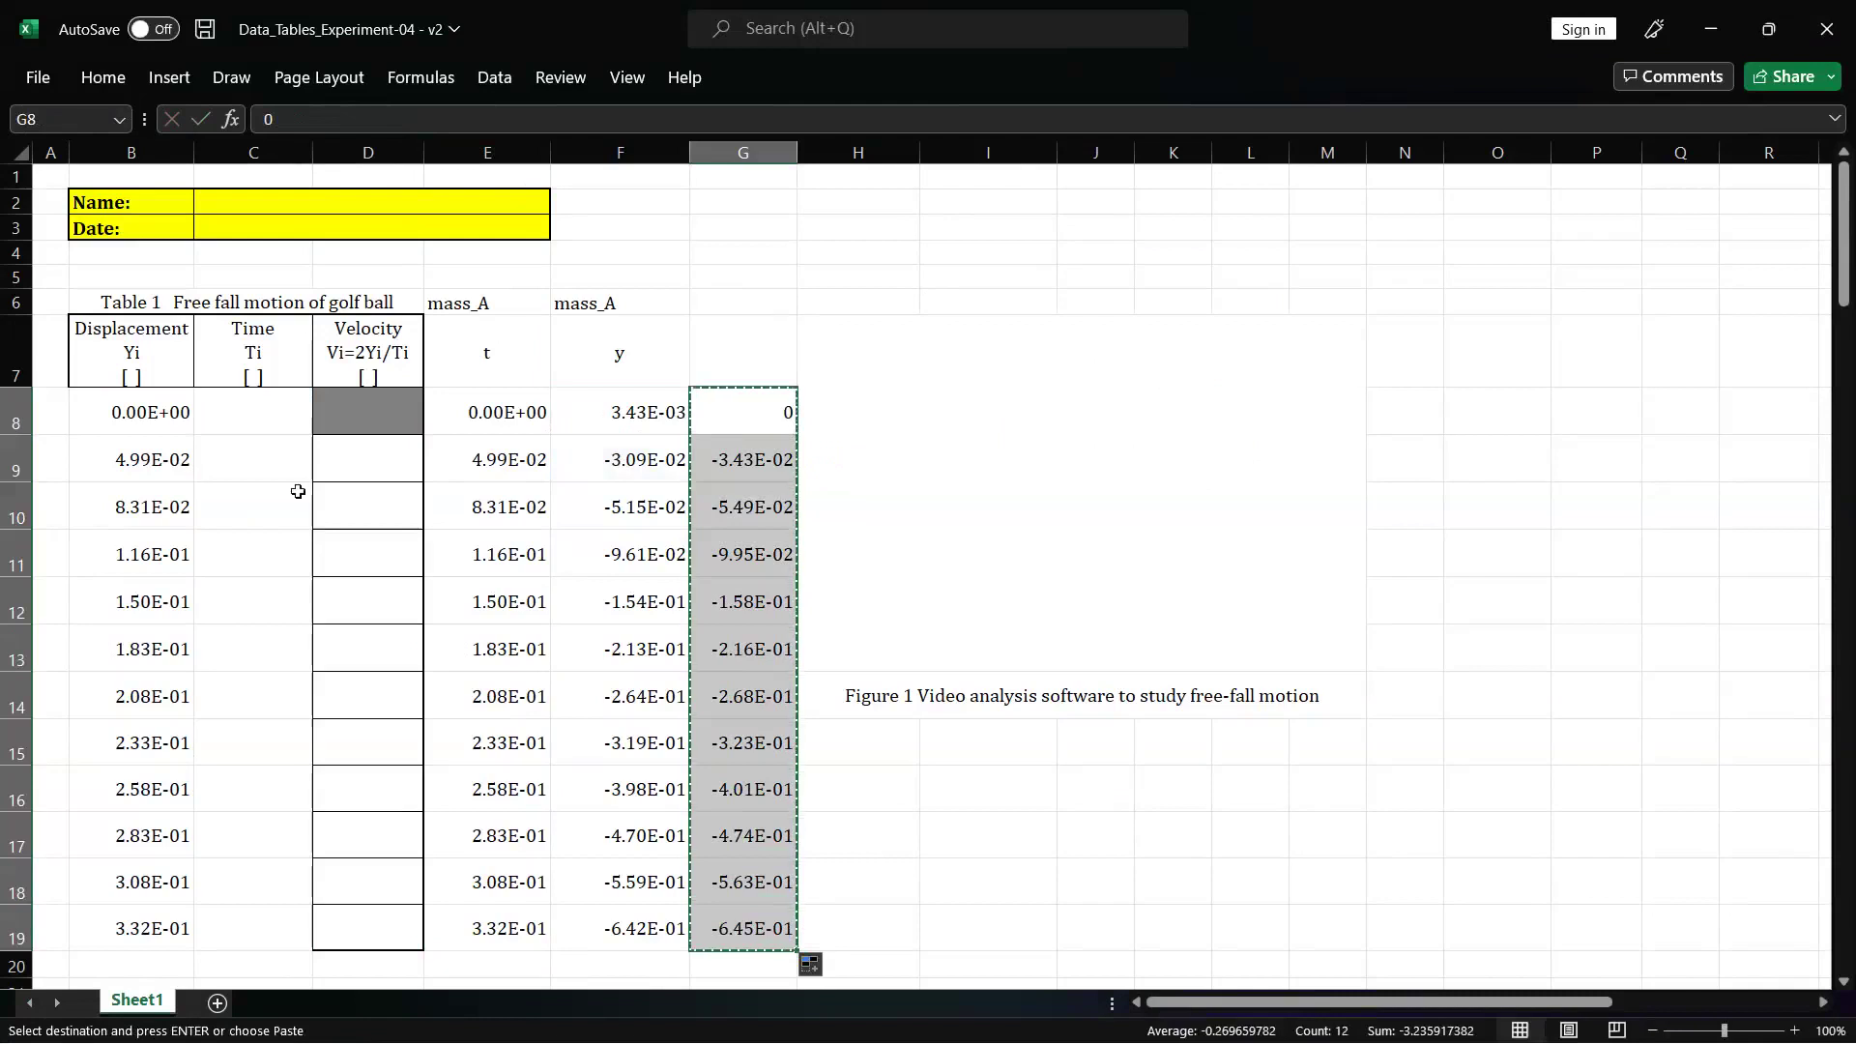
- Try to paste the copied G8:G19 cells into the Time column starting at C8
click(257, 412)
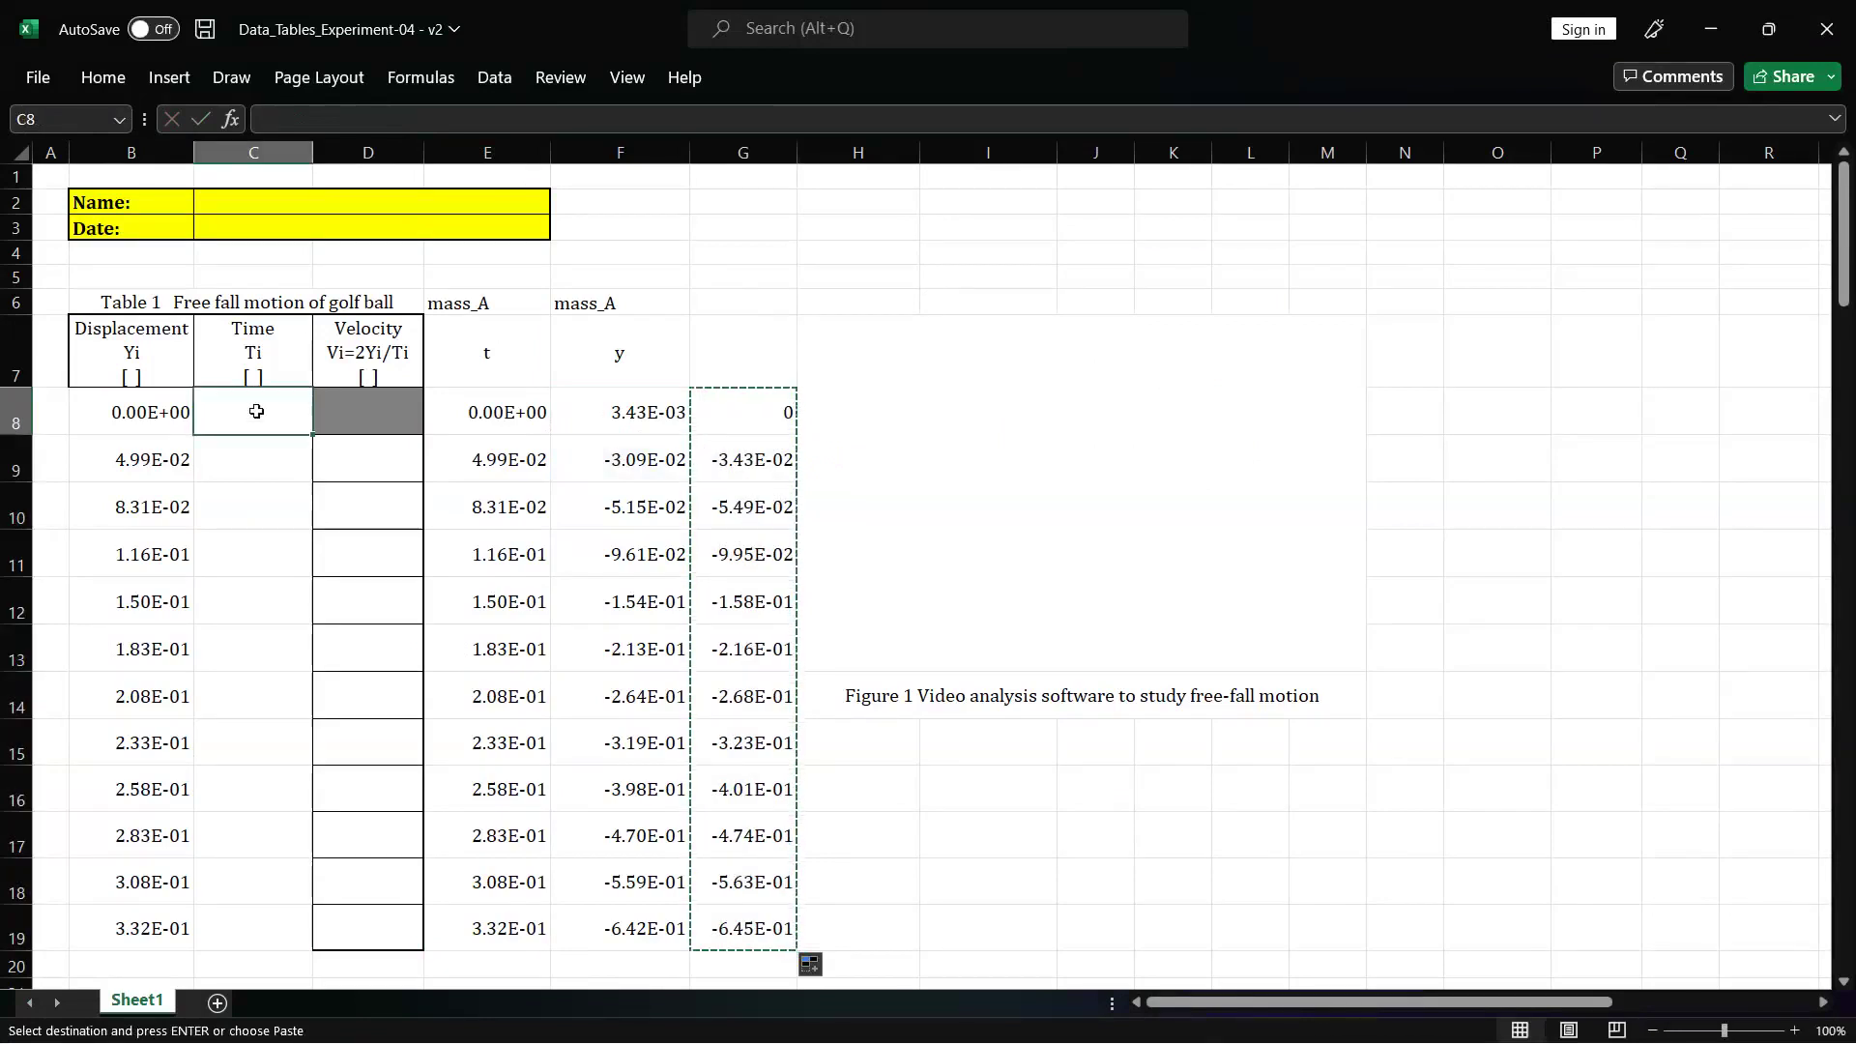
key(ctrl+v)
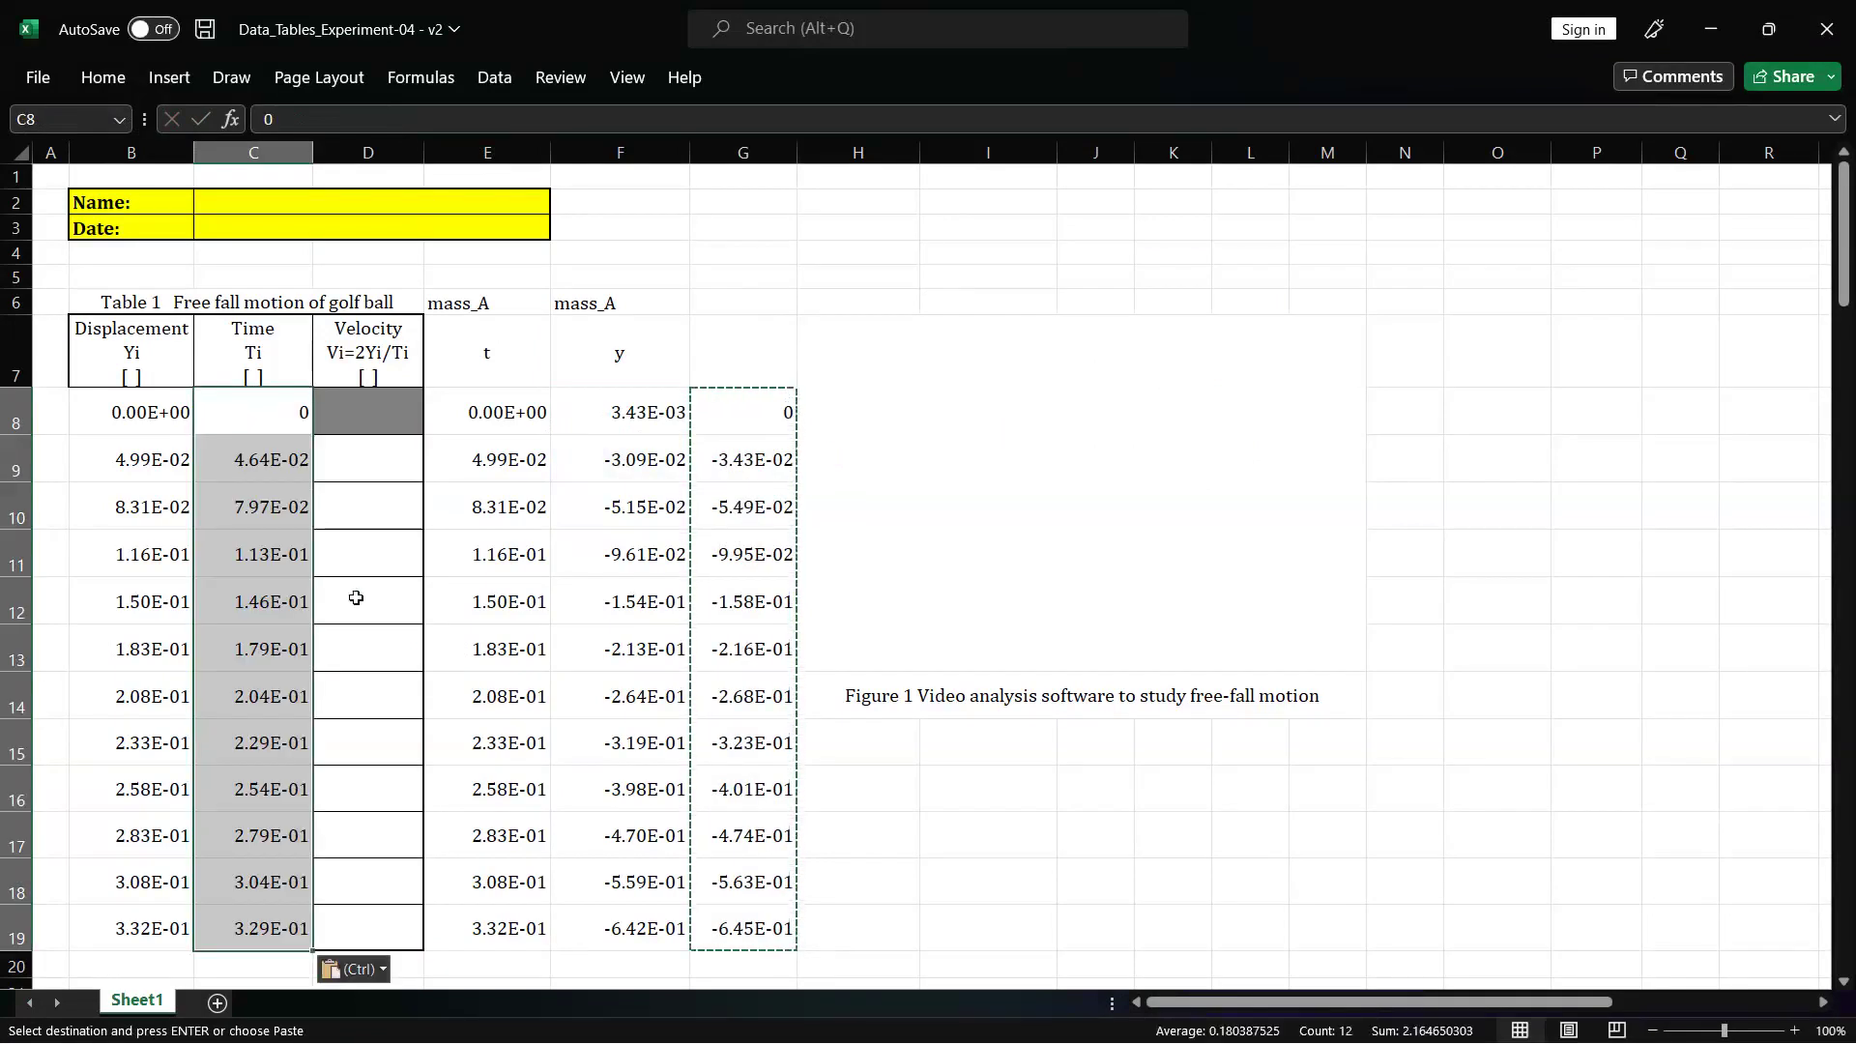
key(ctrl+z)
- Paste the copied G8:G19 cells as values only into the Time column starting at C8
click(253, 417)
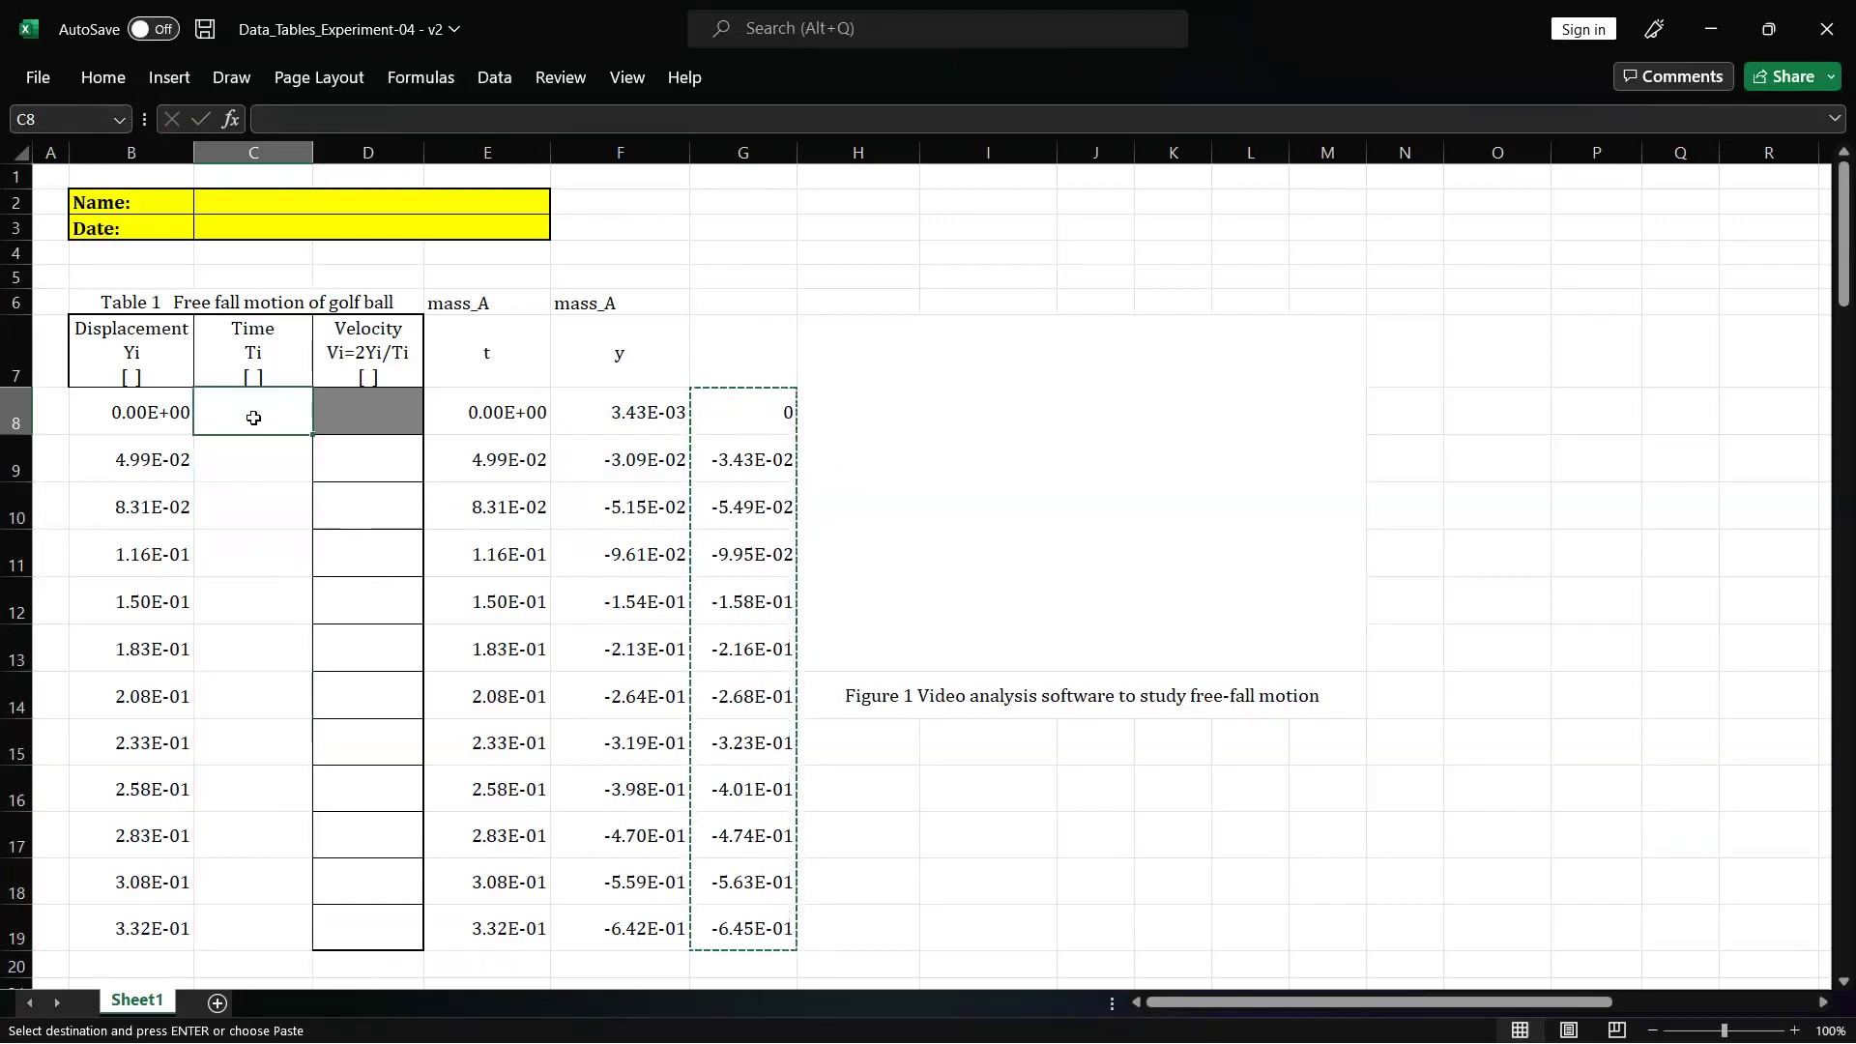
right_click(254, 418)
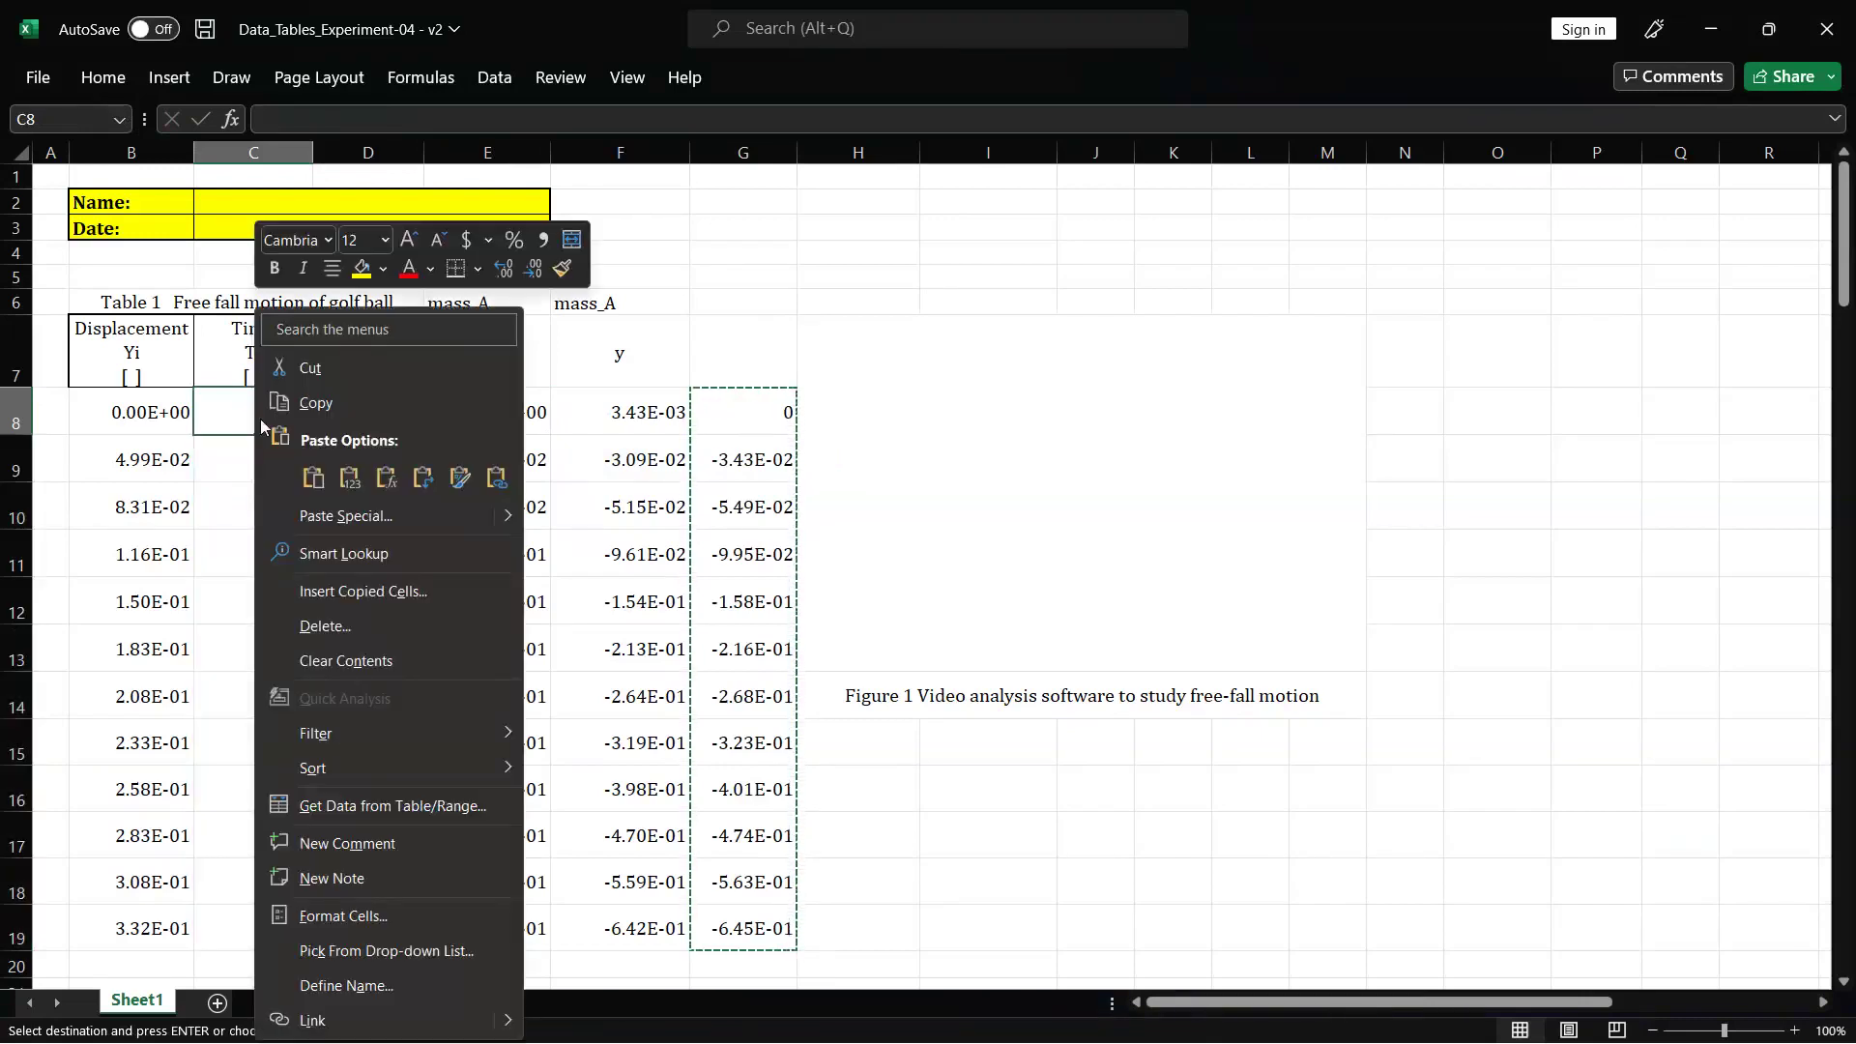
click(349, 480)
click(370, 568)
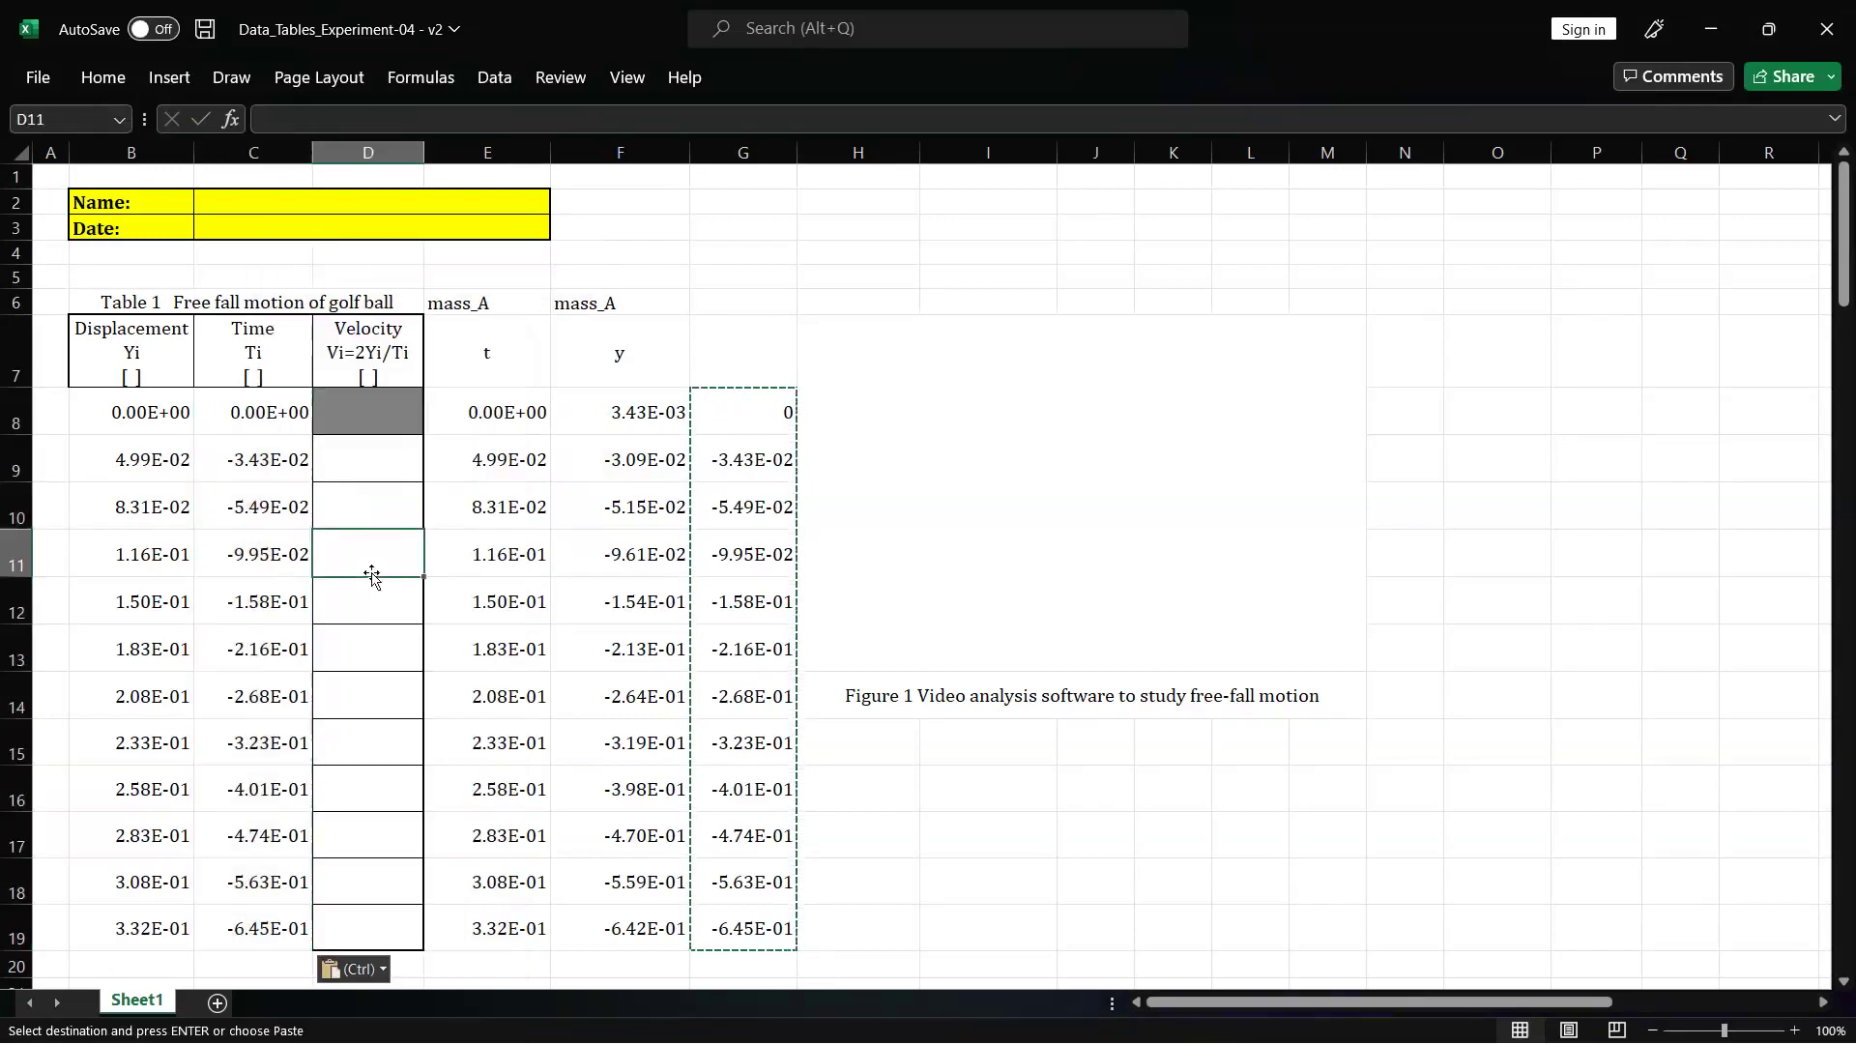
drag(489, 281, 763, 931)
drag(640, 410, 749, 408)
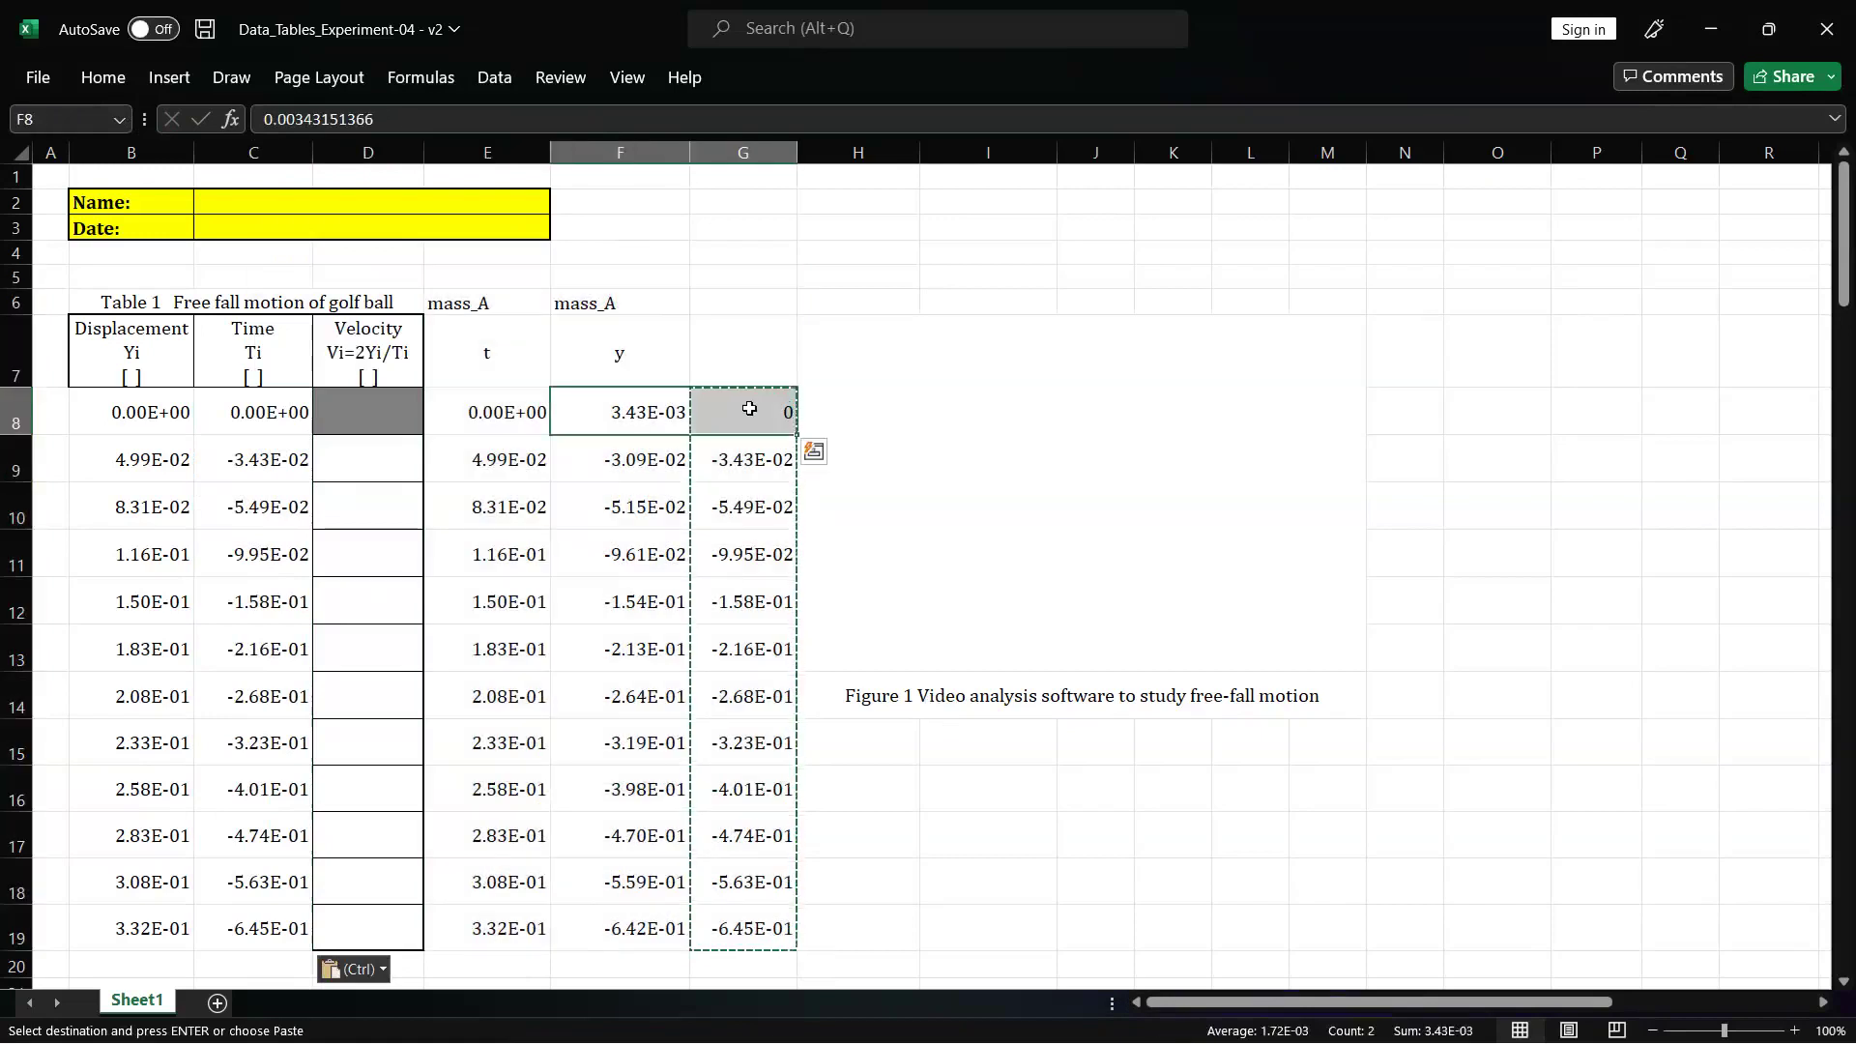
click(750, 408)
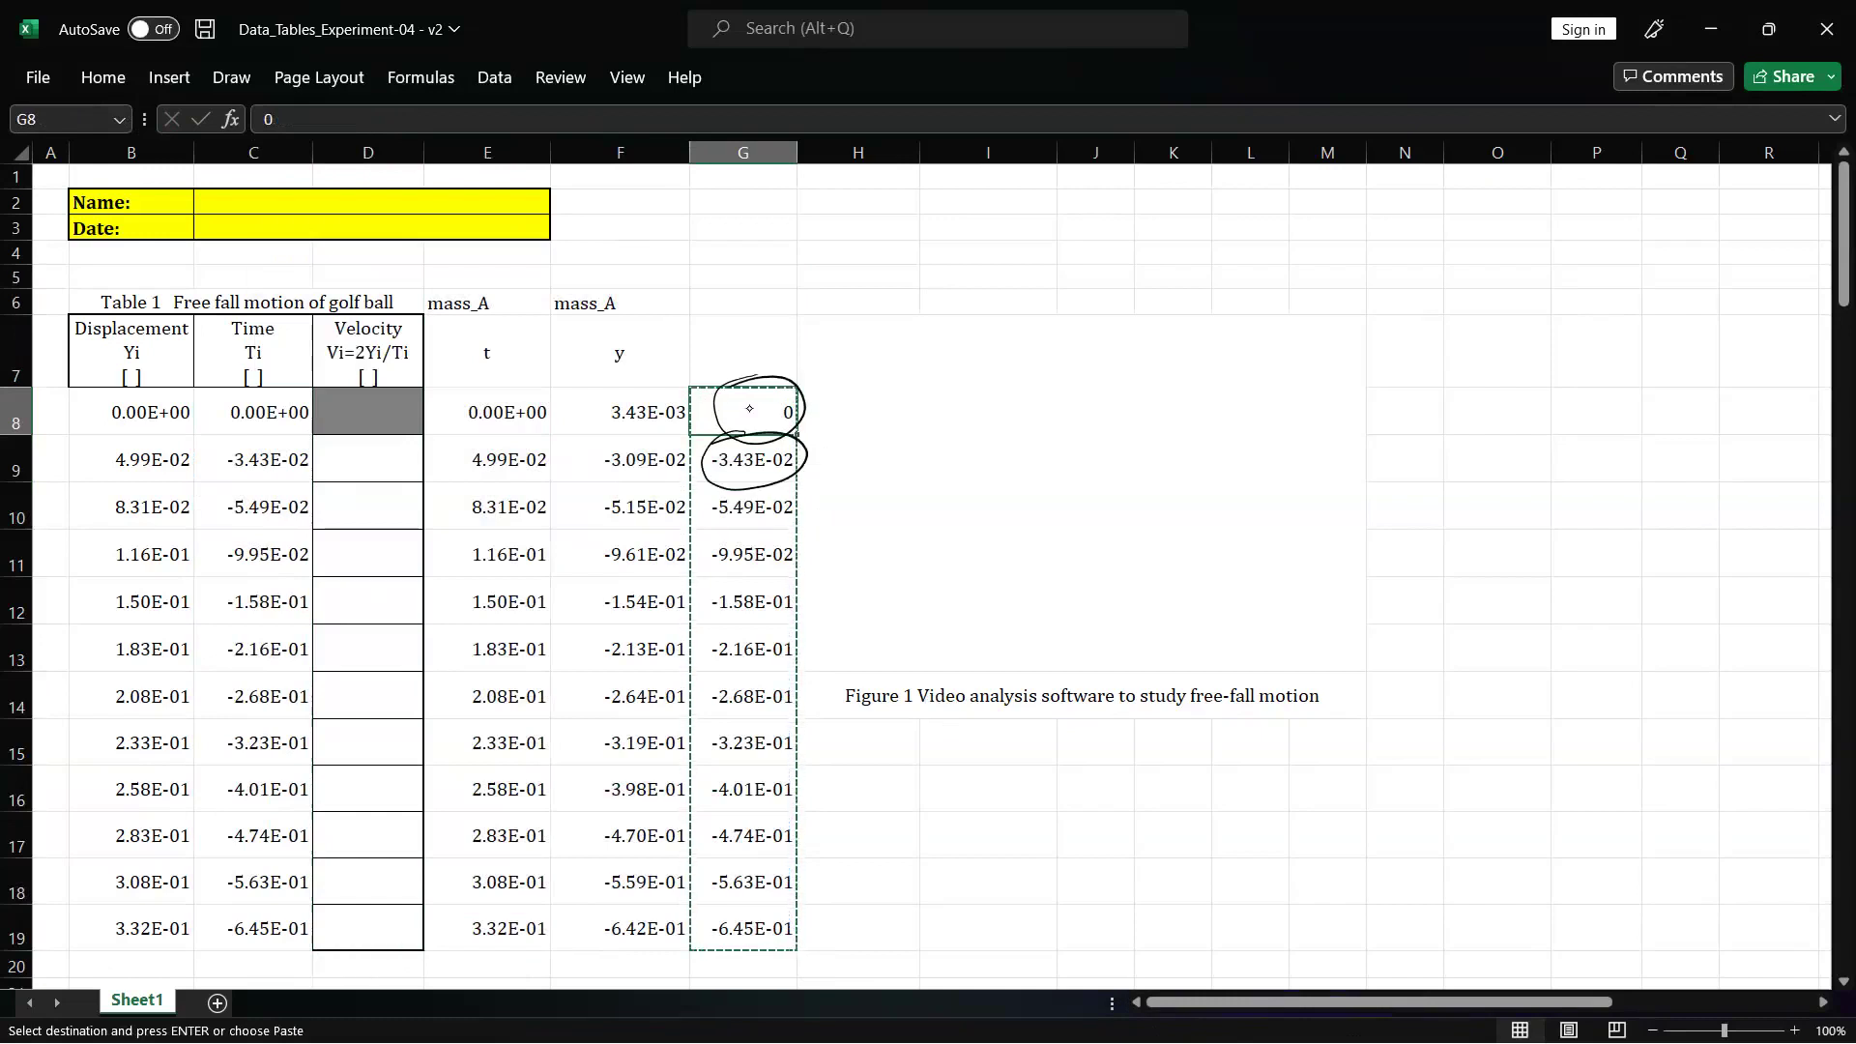
click(622, 408)
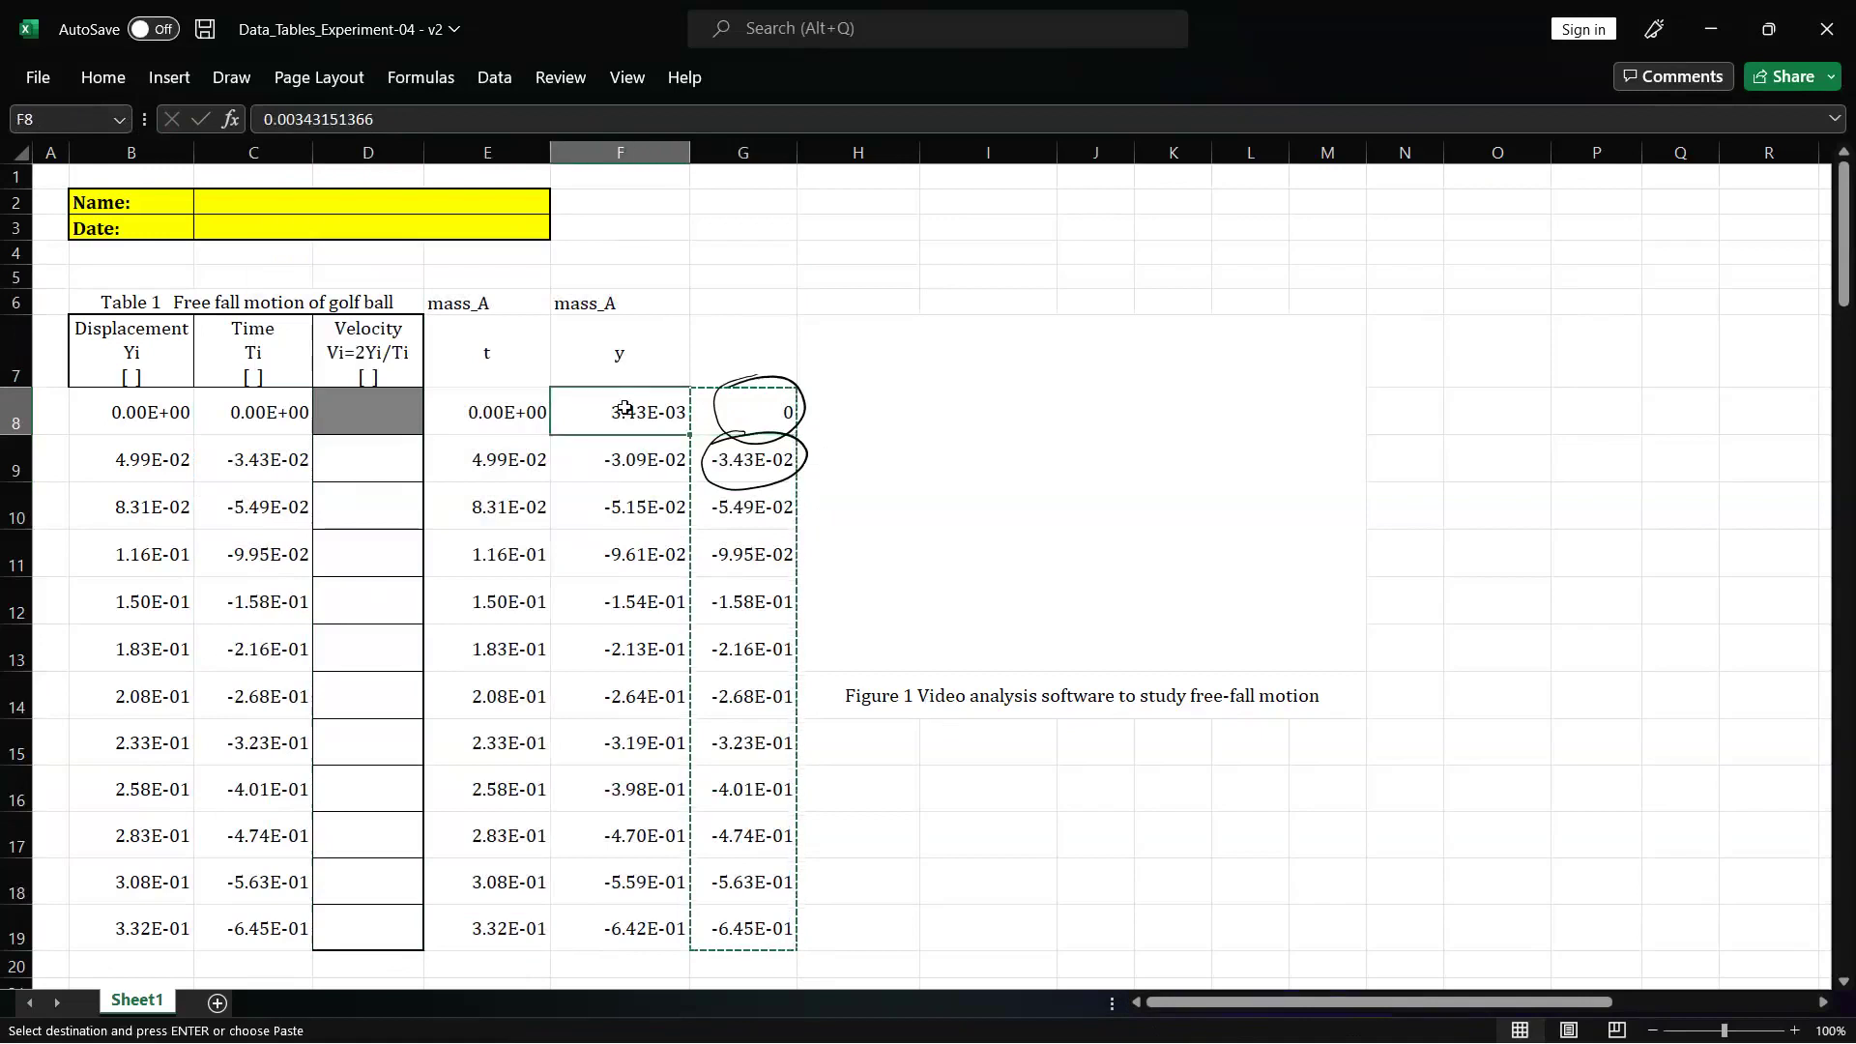
click(615, 461)
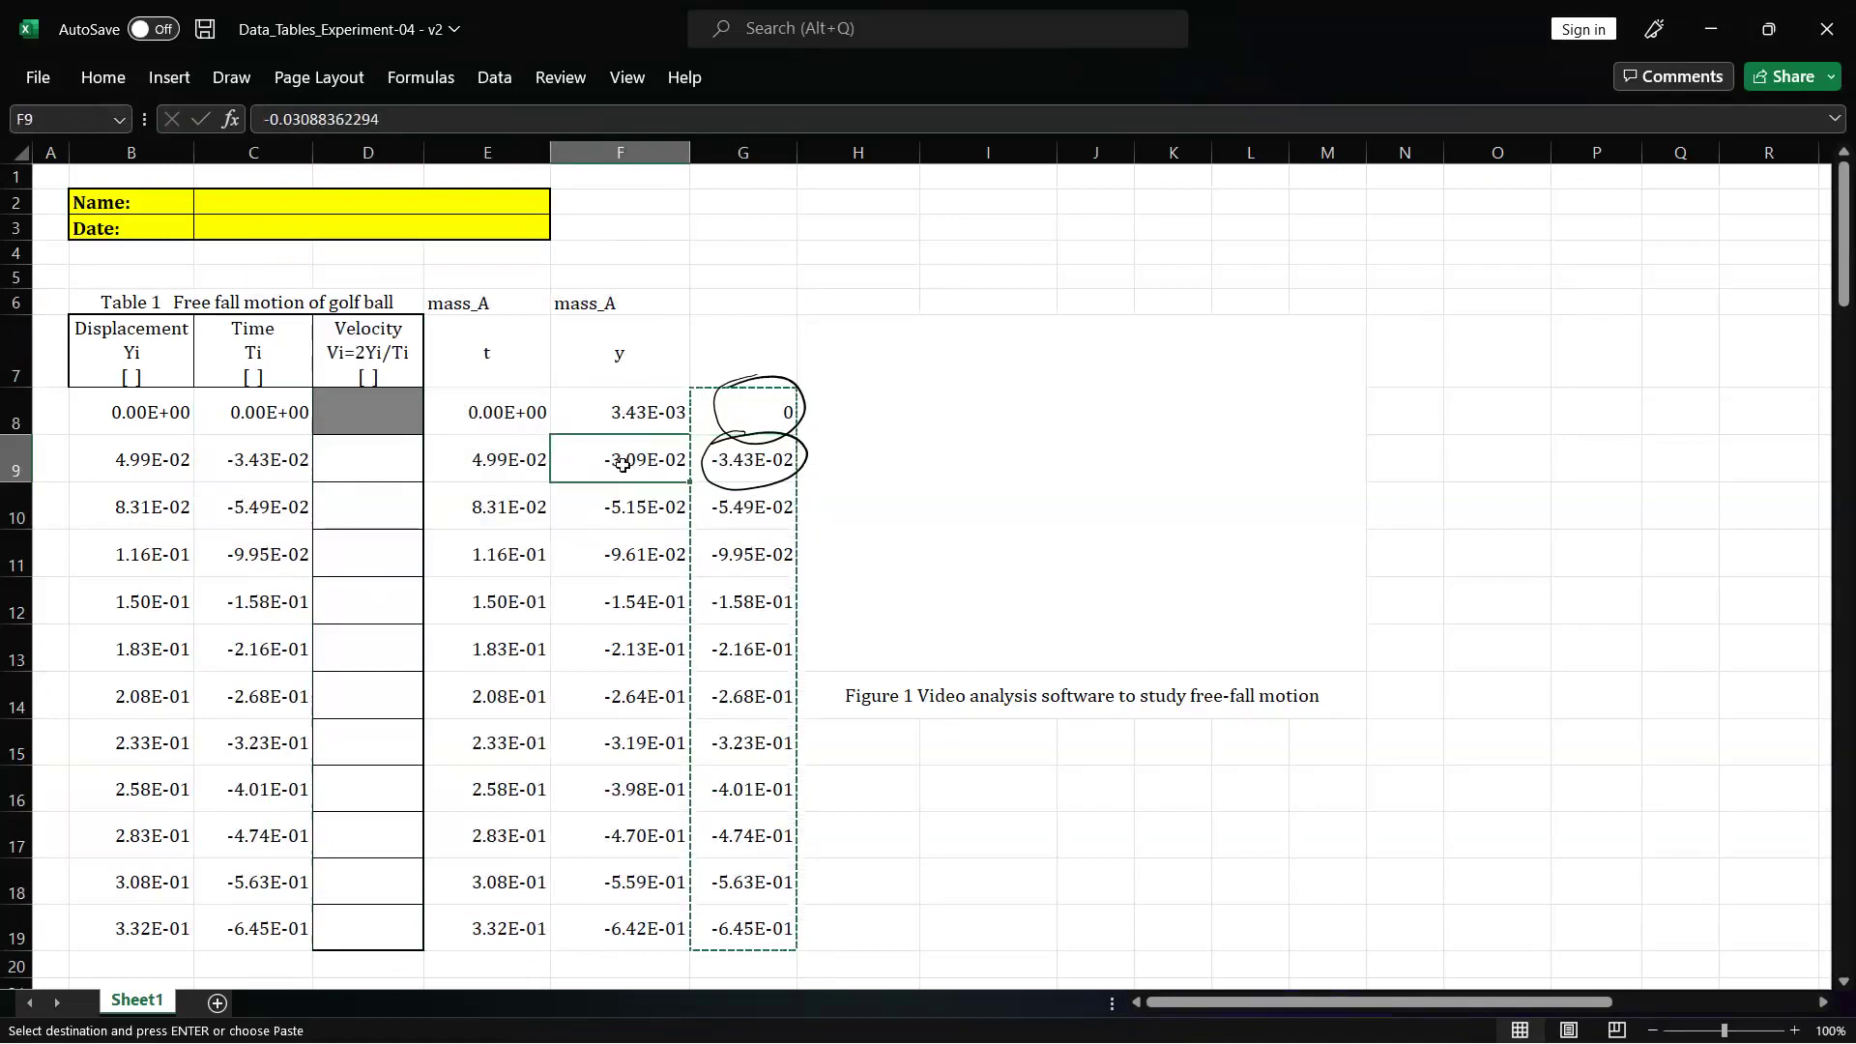
- Copy the formula text from G9 and record it in I17 as the note G9--> =F9-0.00343151366
click(749, 463)
double_click(749, 463)
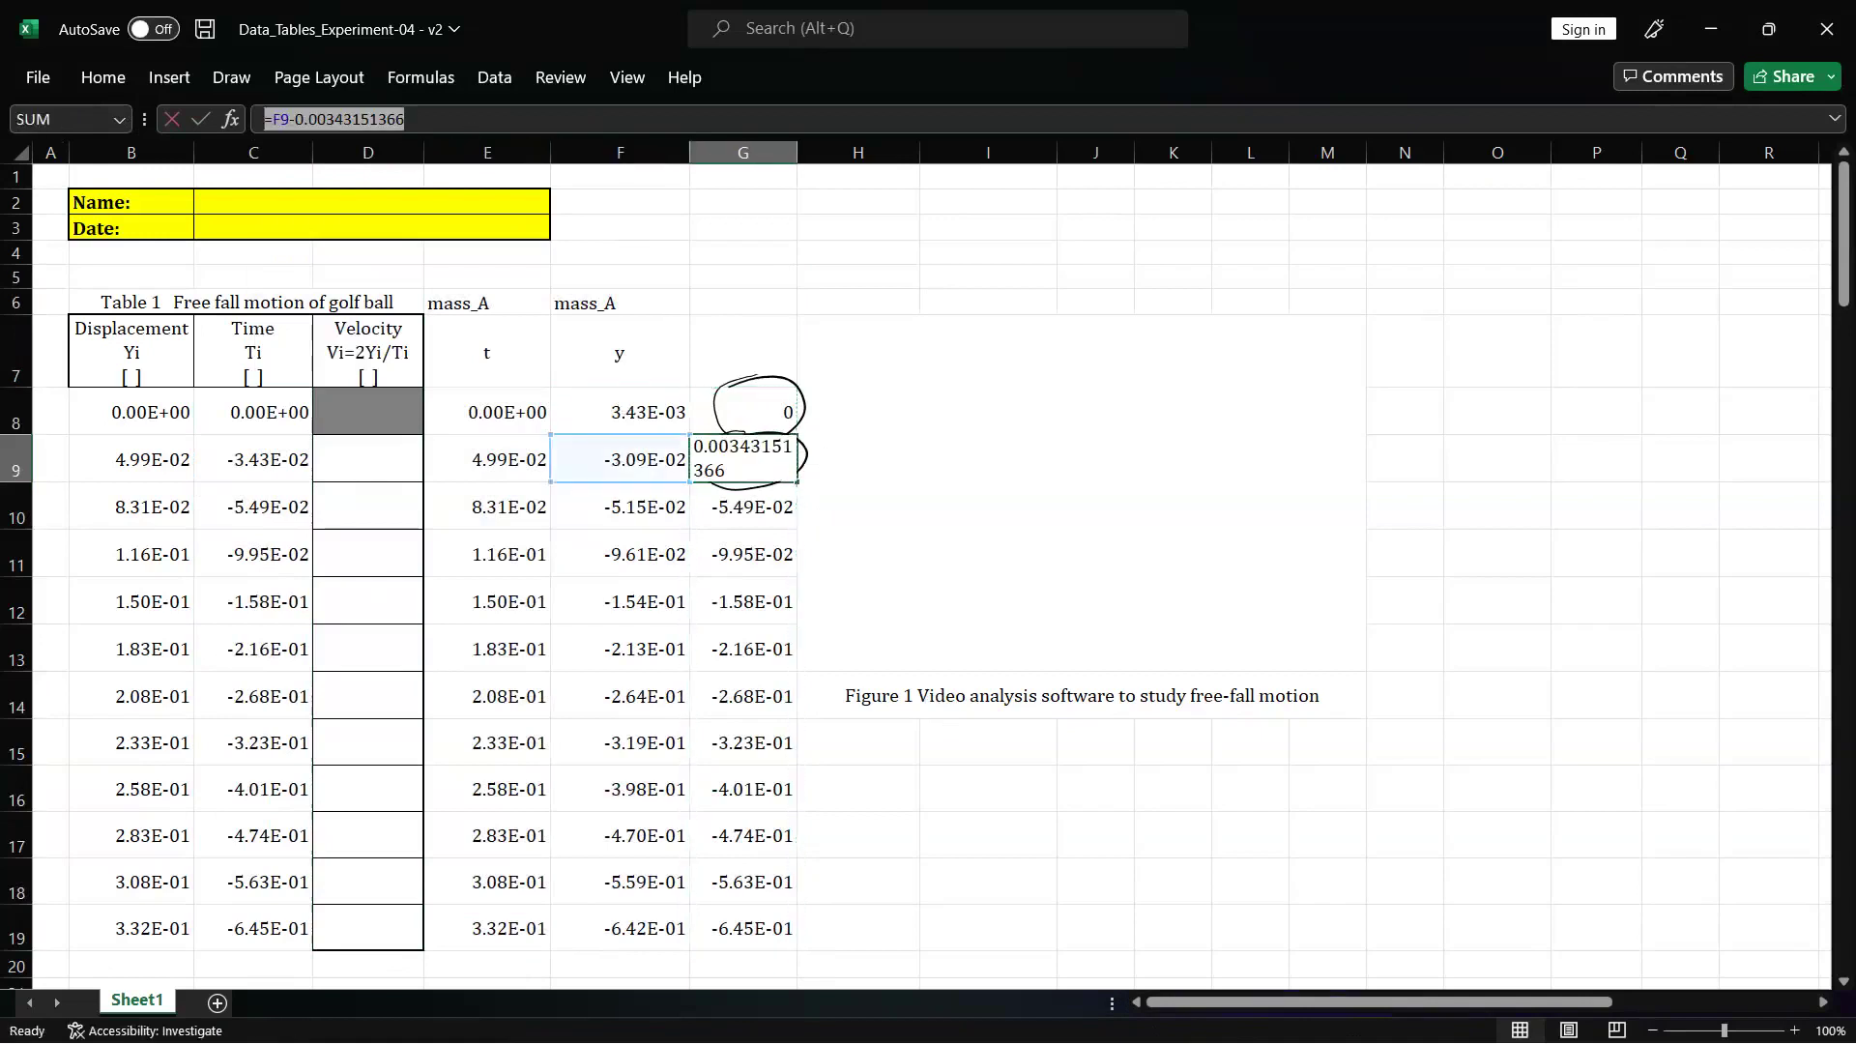
key(Escape)
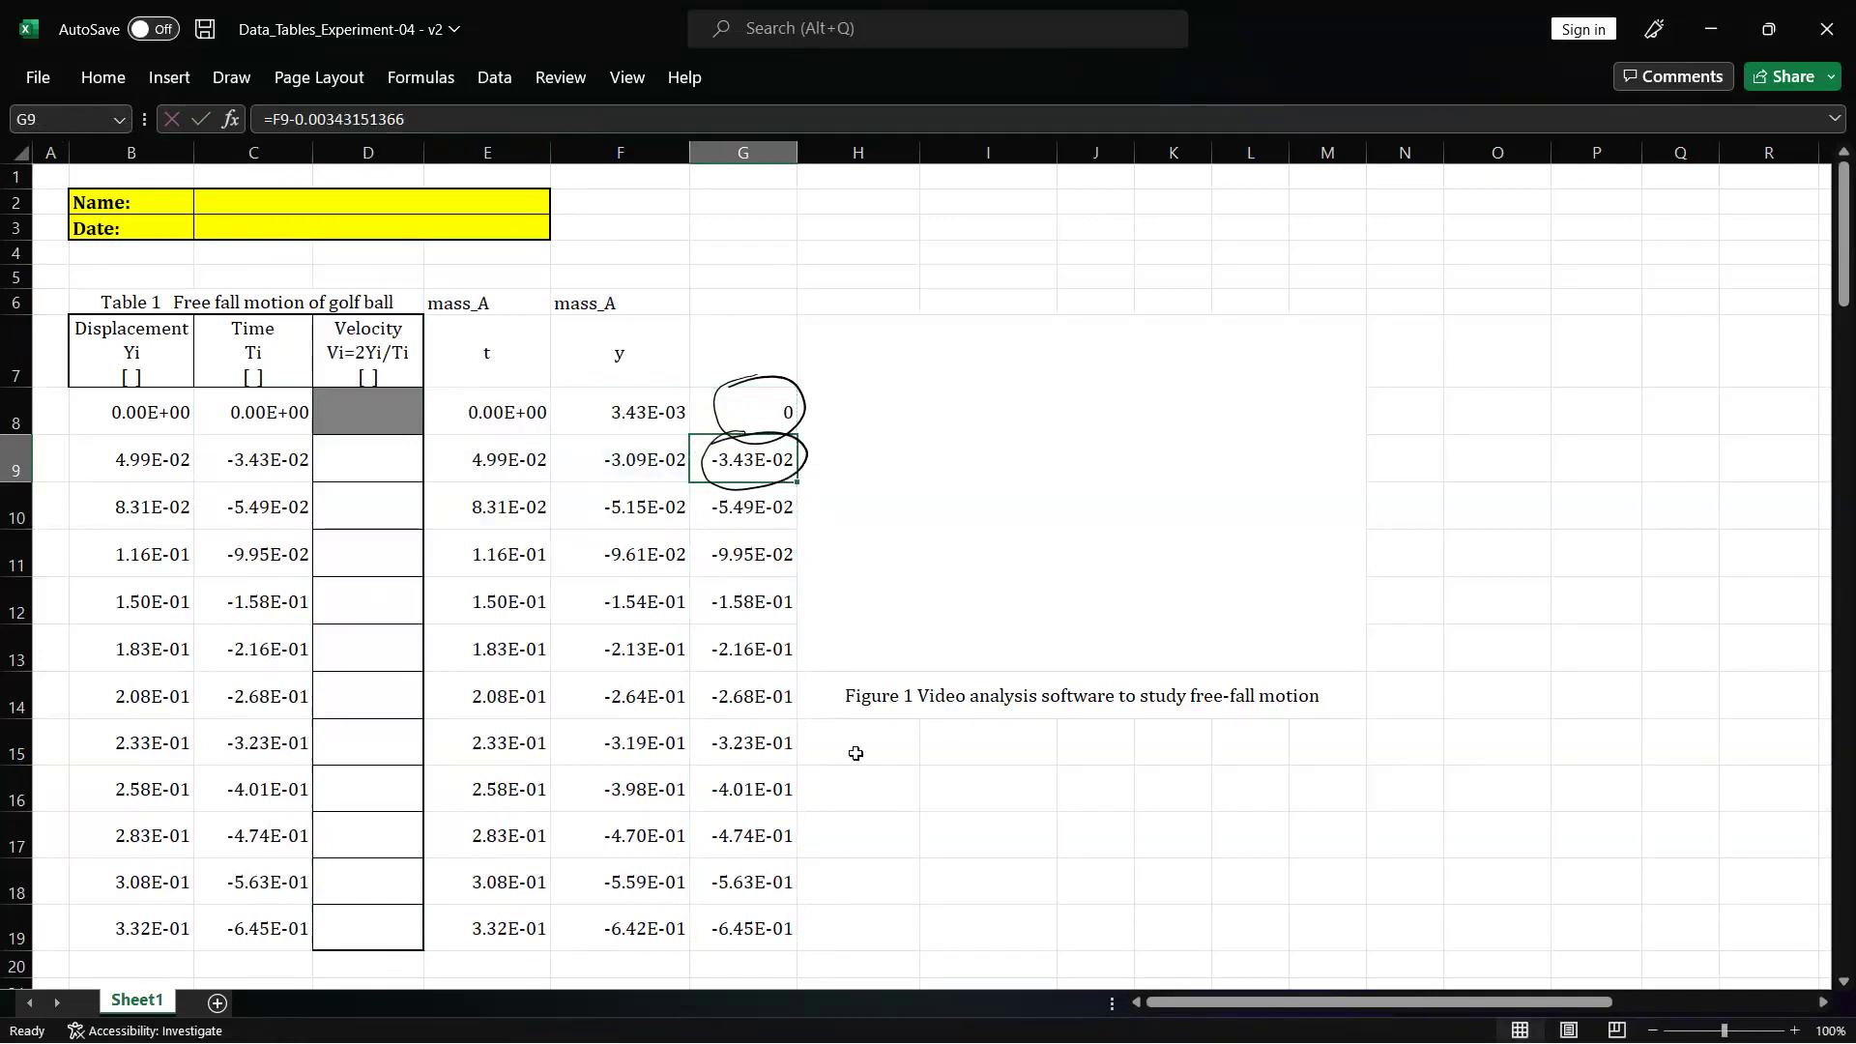
click(953, 837)
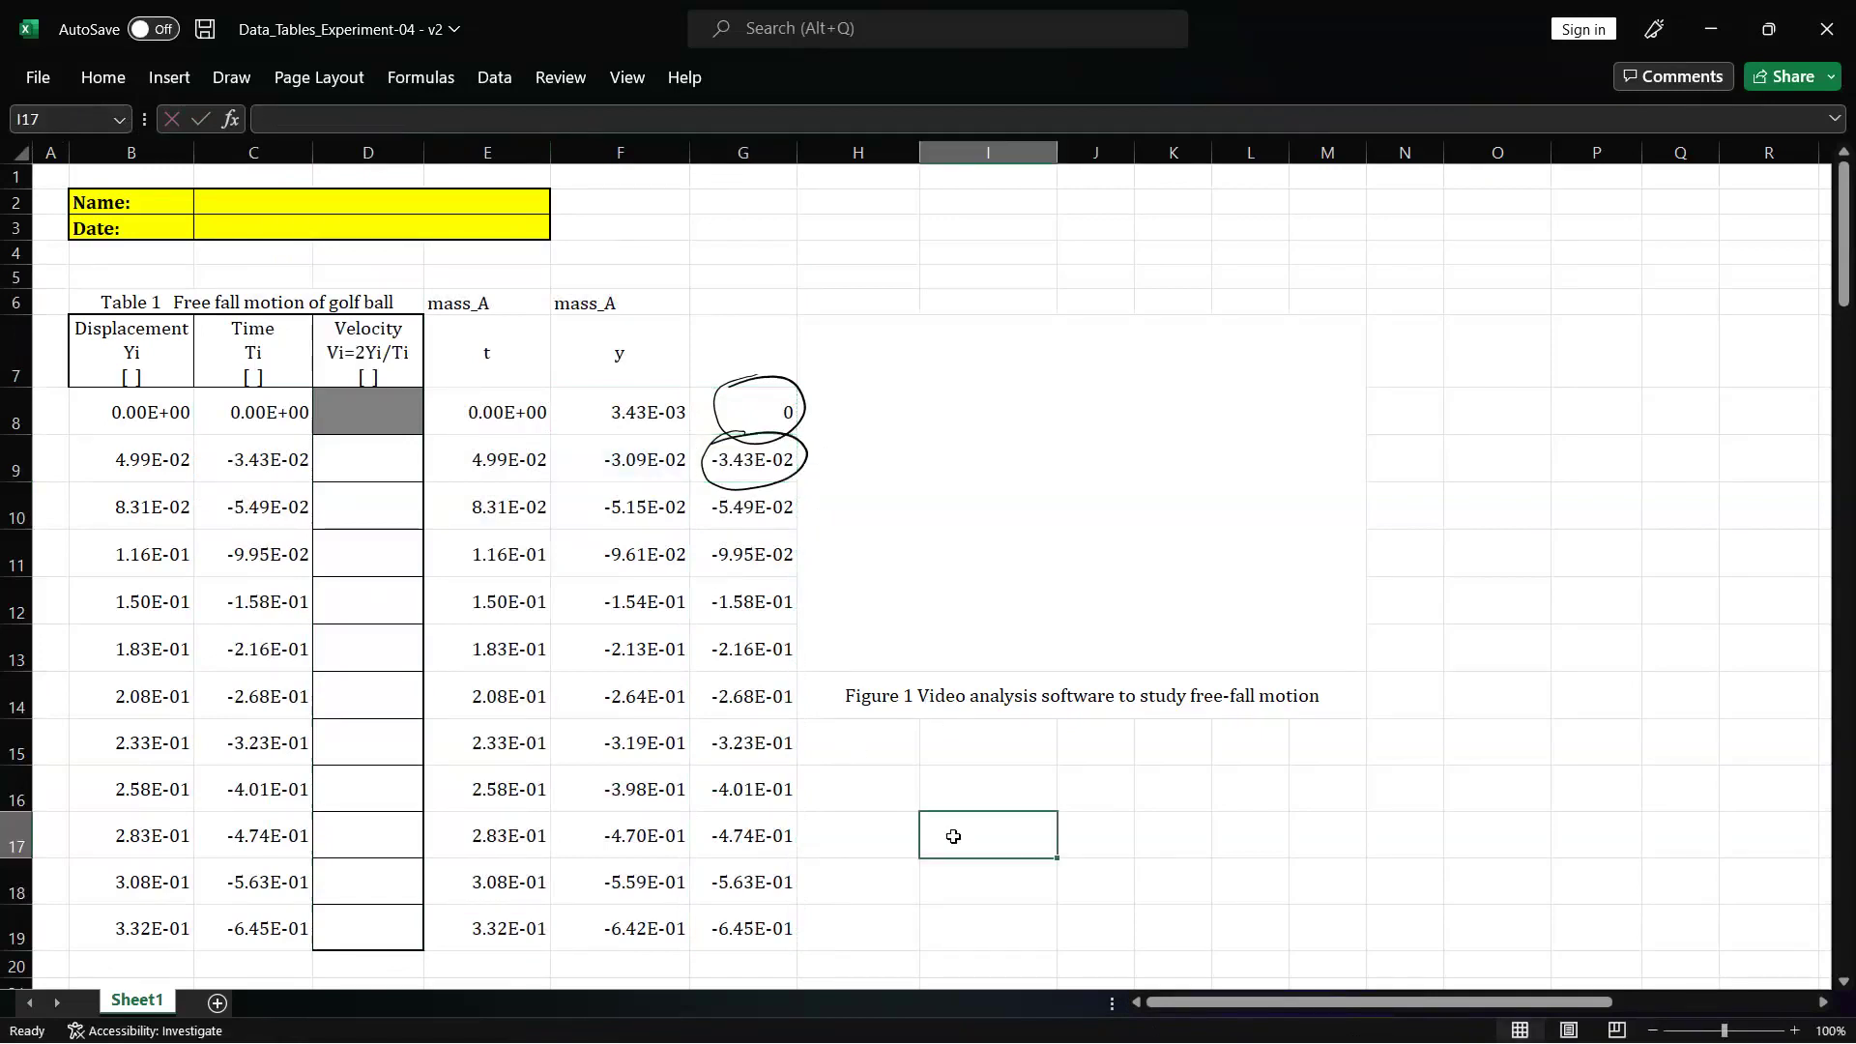
text(G9--)
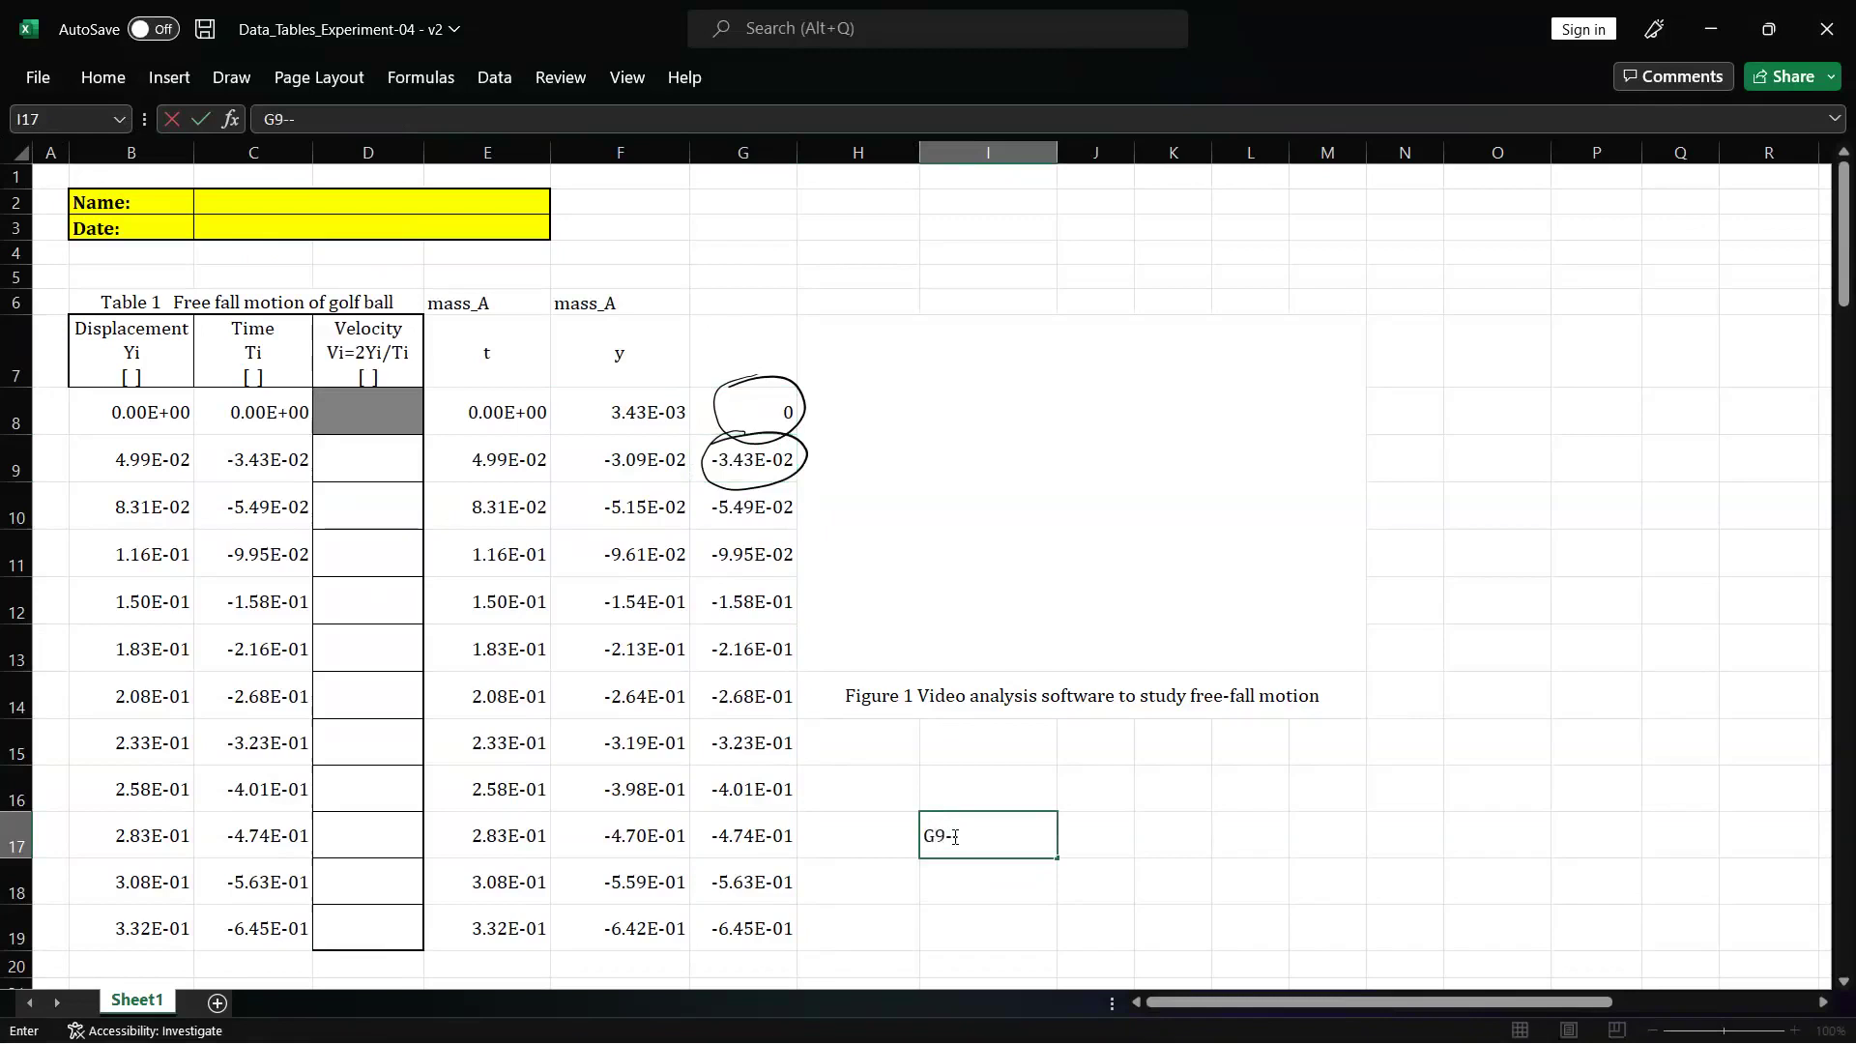
text(>)
key(ctrl+v)
key(Return)
text(\)
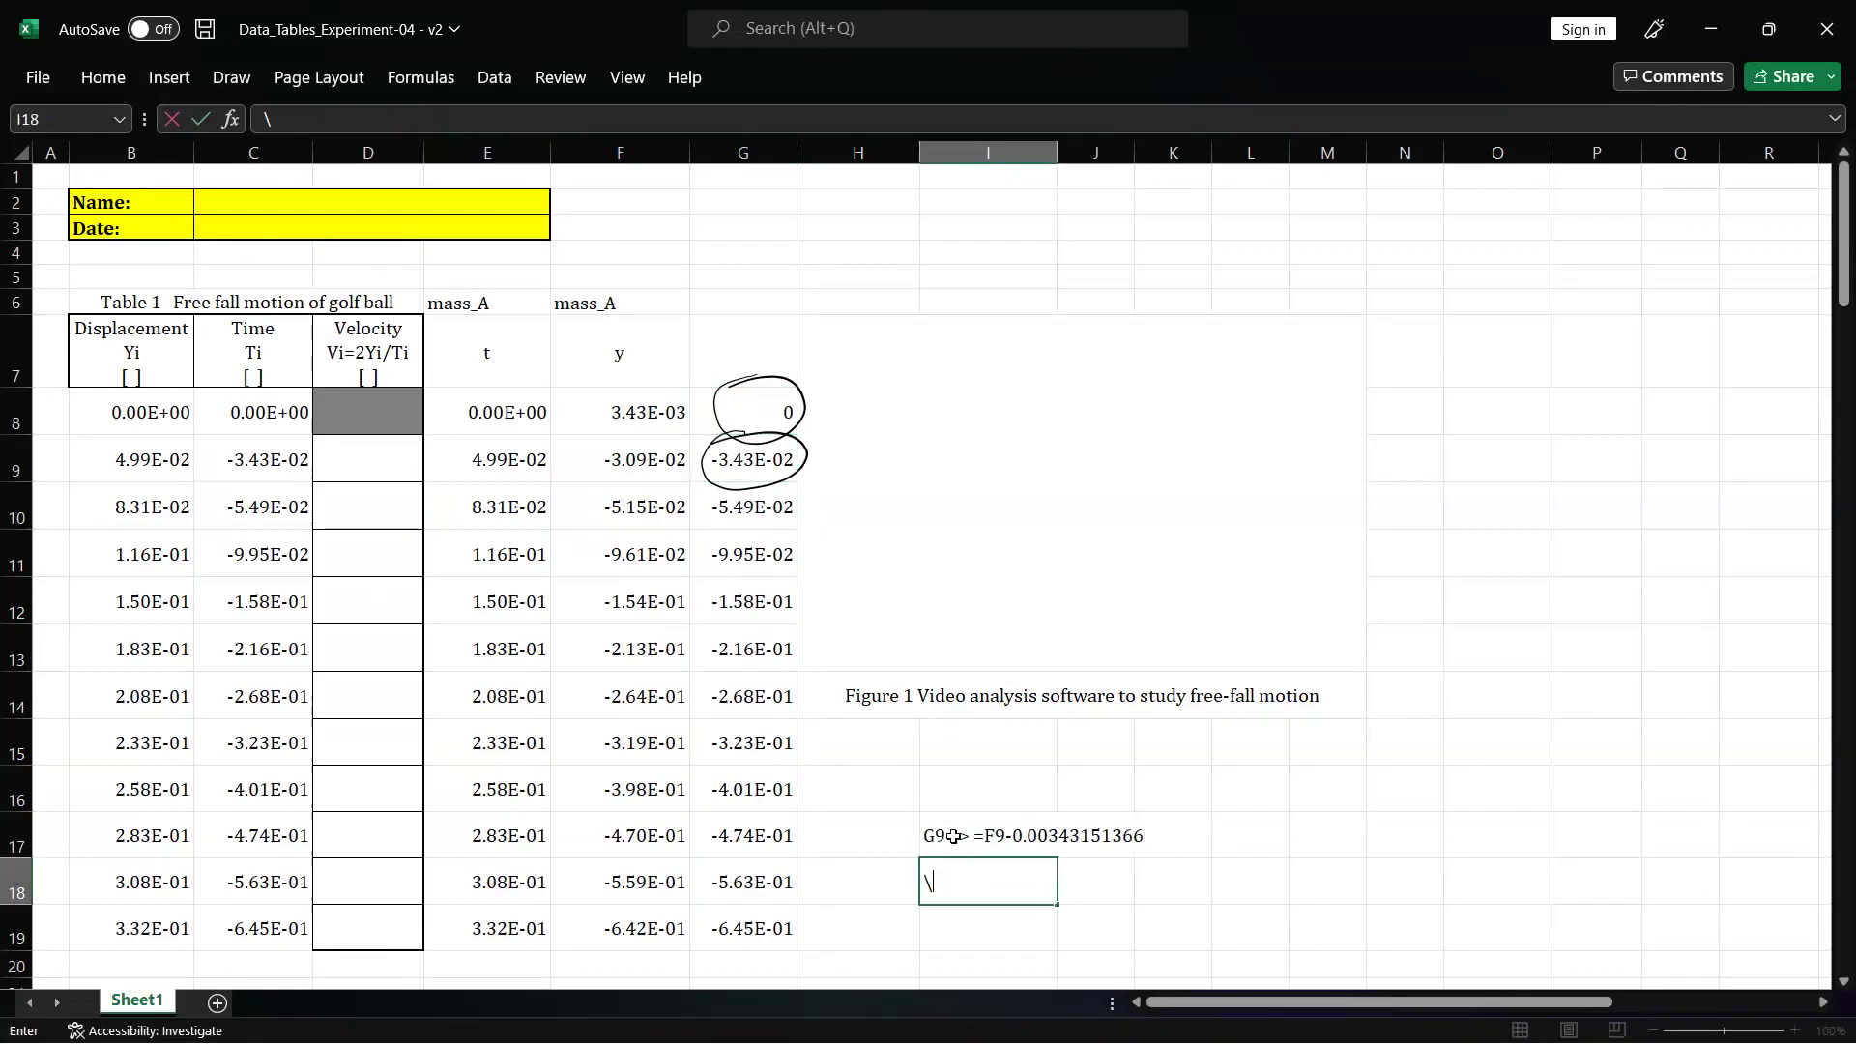
text(\)
key(Return)
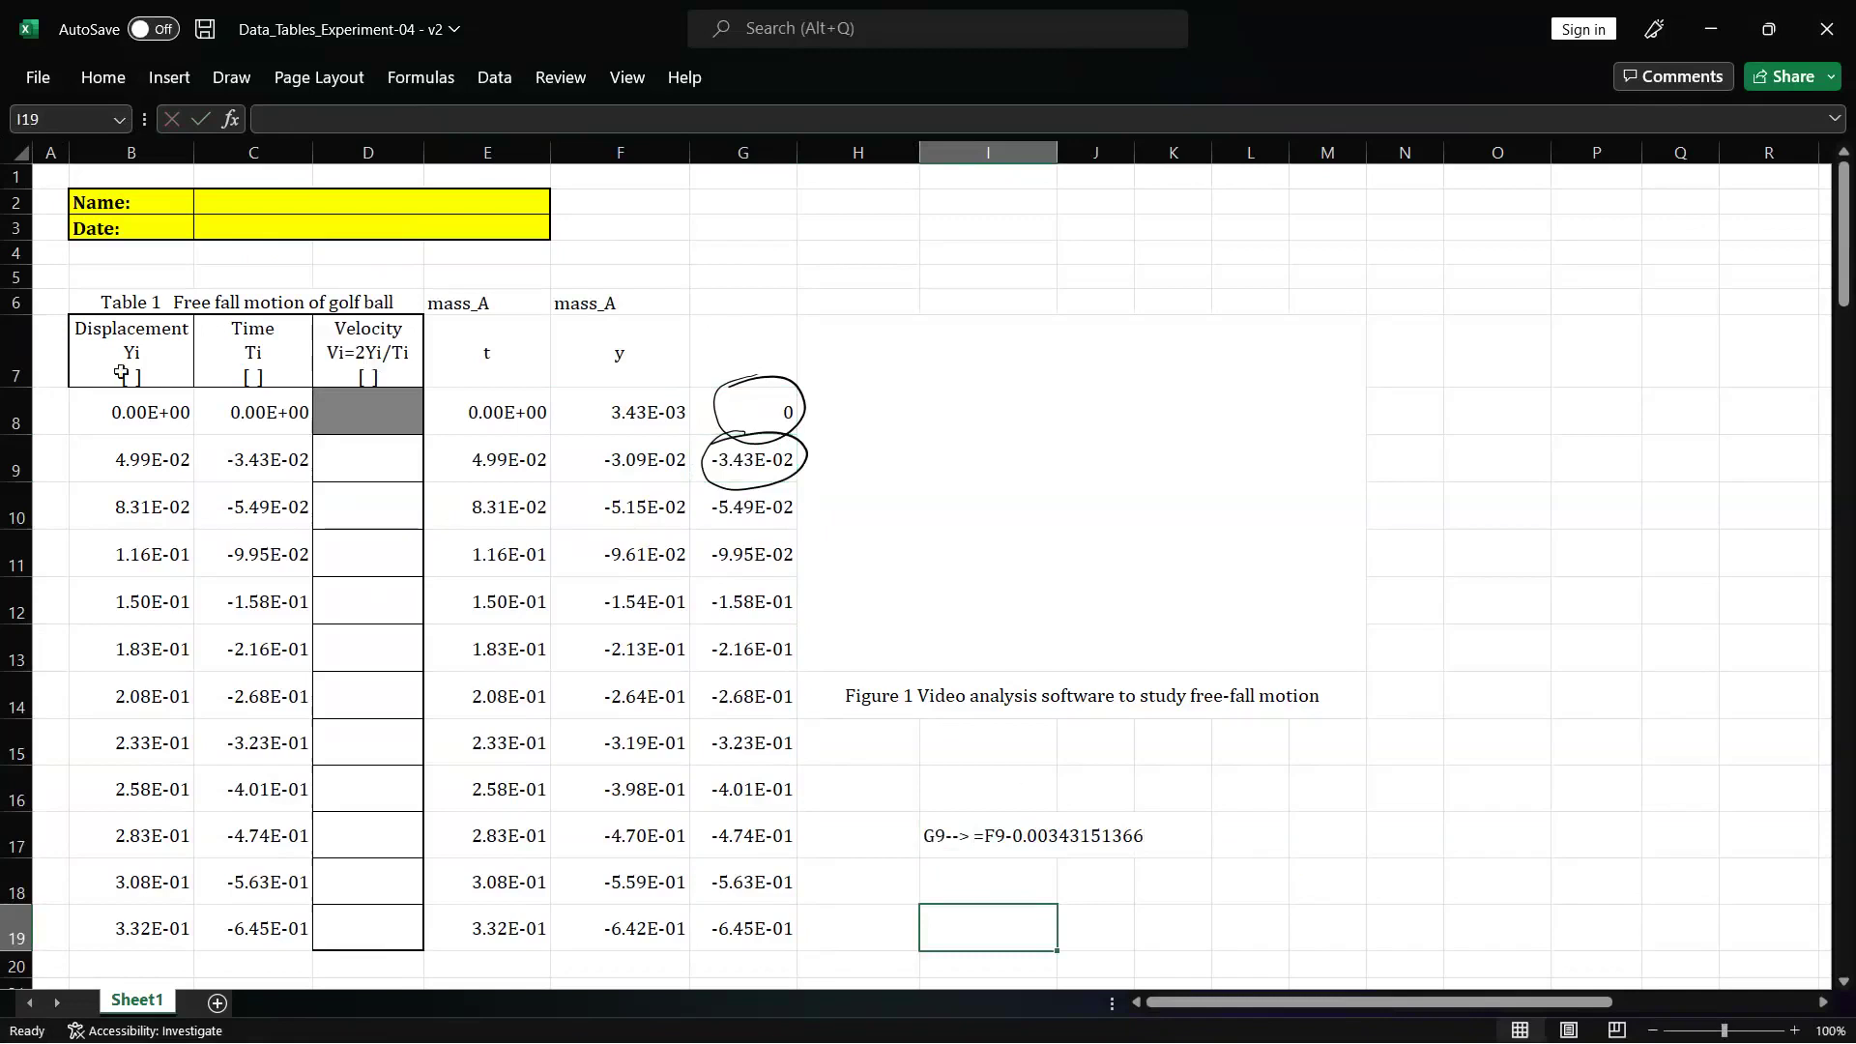
- Add the unit m inside the brackets of the Displacement header in B7
click(123, 371)
click(381, 117)
key(Down)
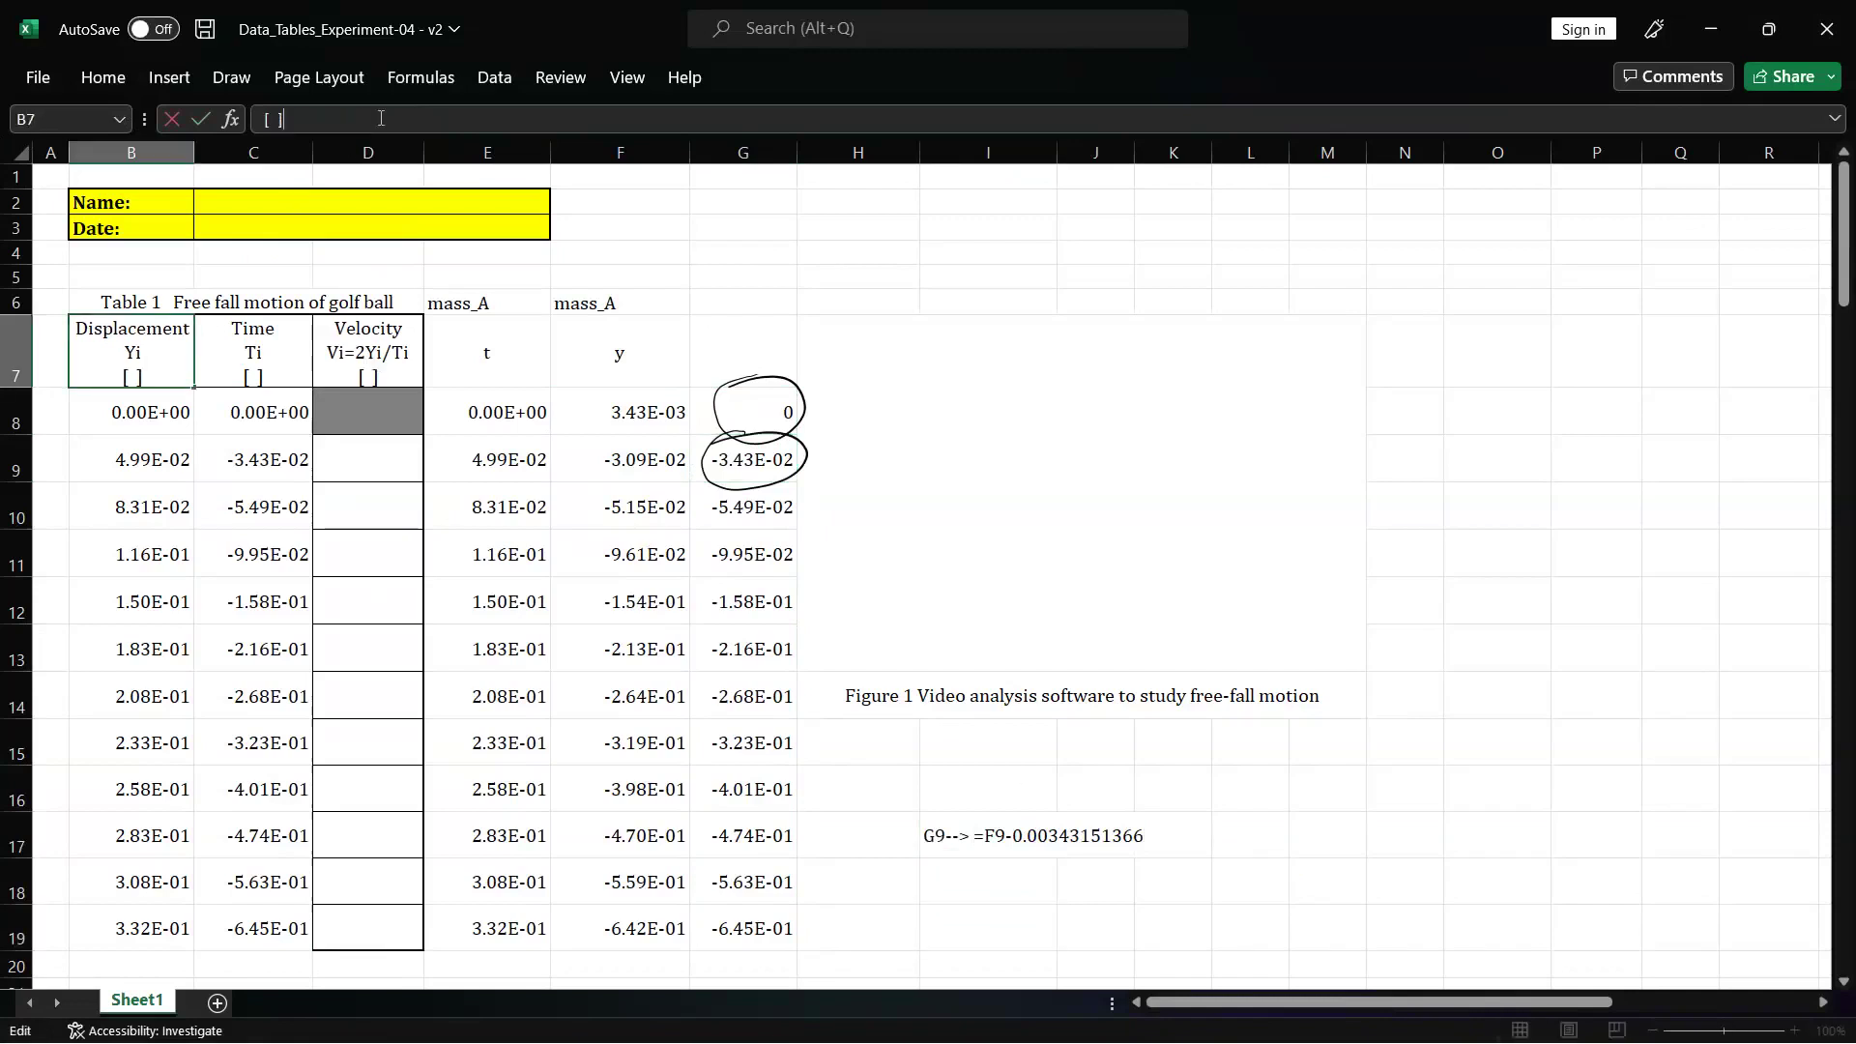
text(m)
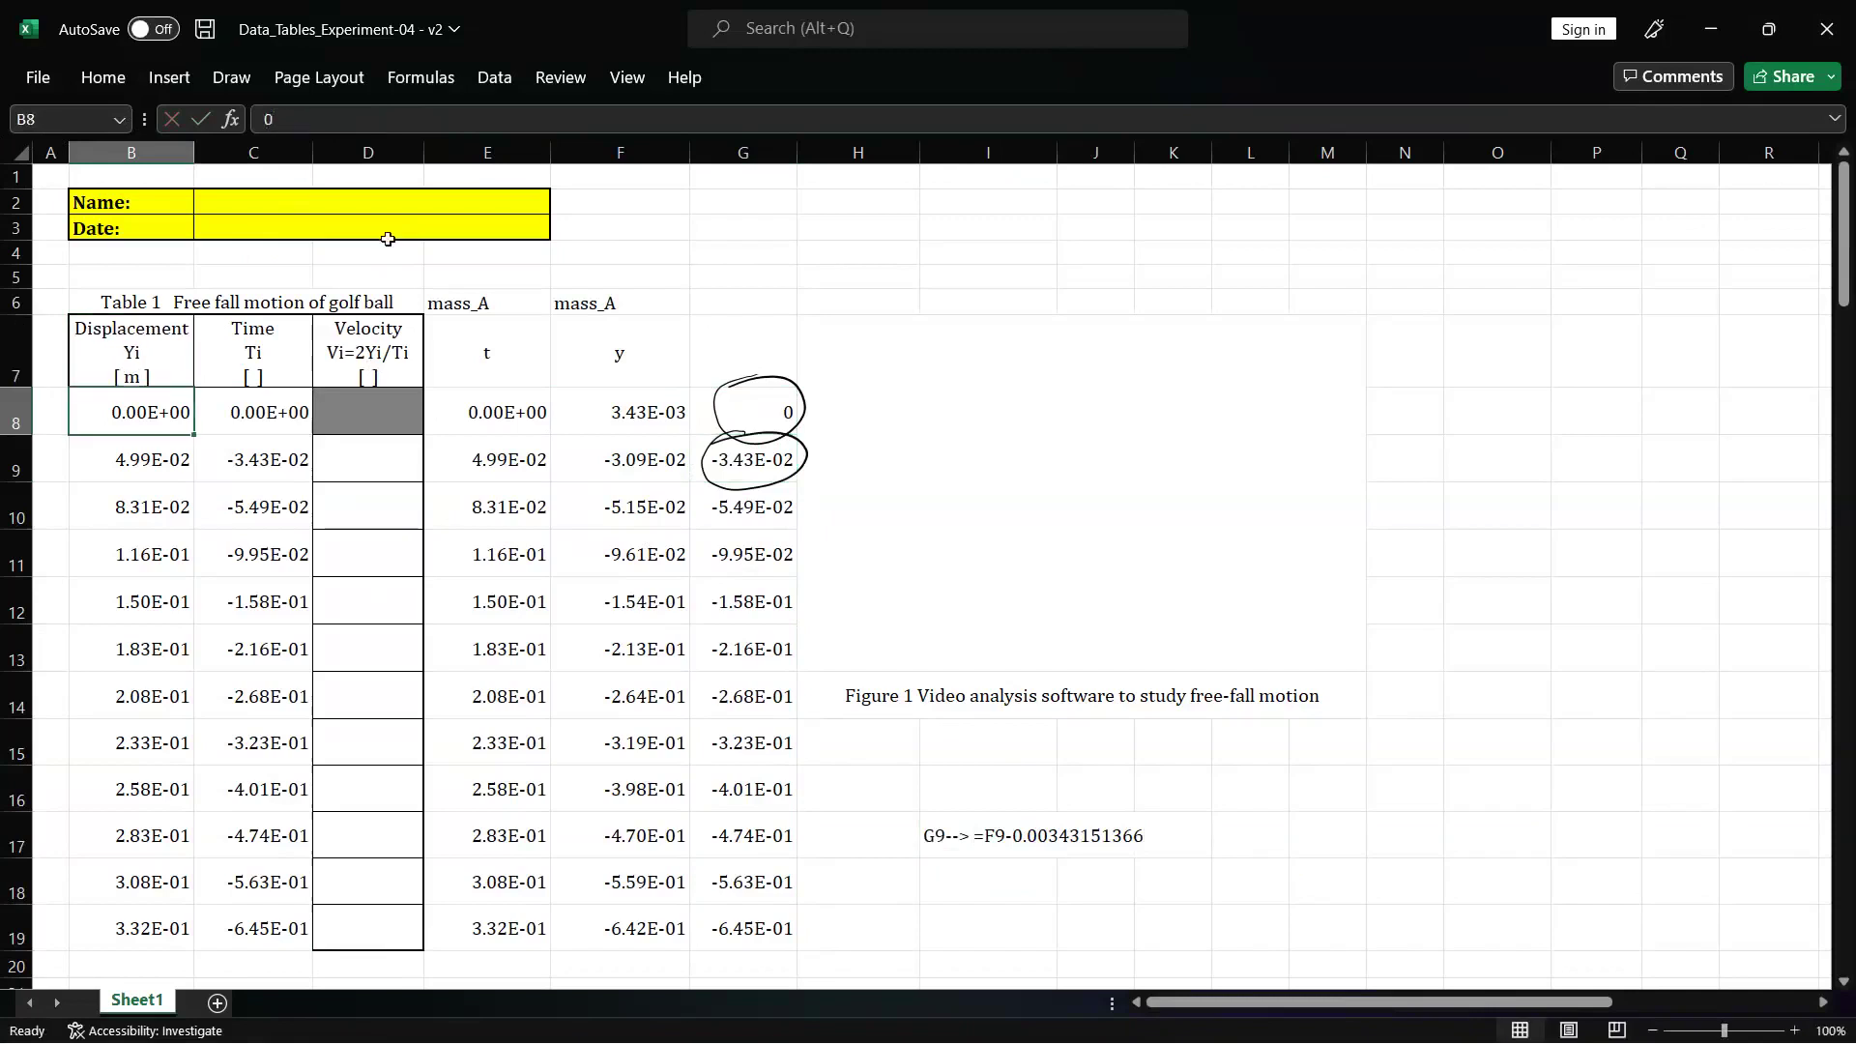
- Add the unit s inside the brackets of the Time header in C7
click(278, 336)
key(Down)
key(Down)
key(Left)
key(Left)
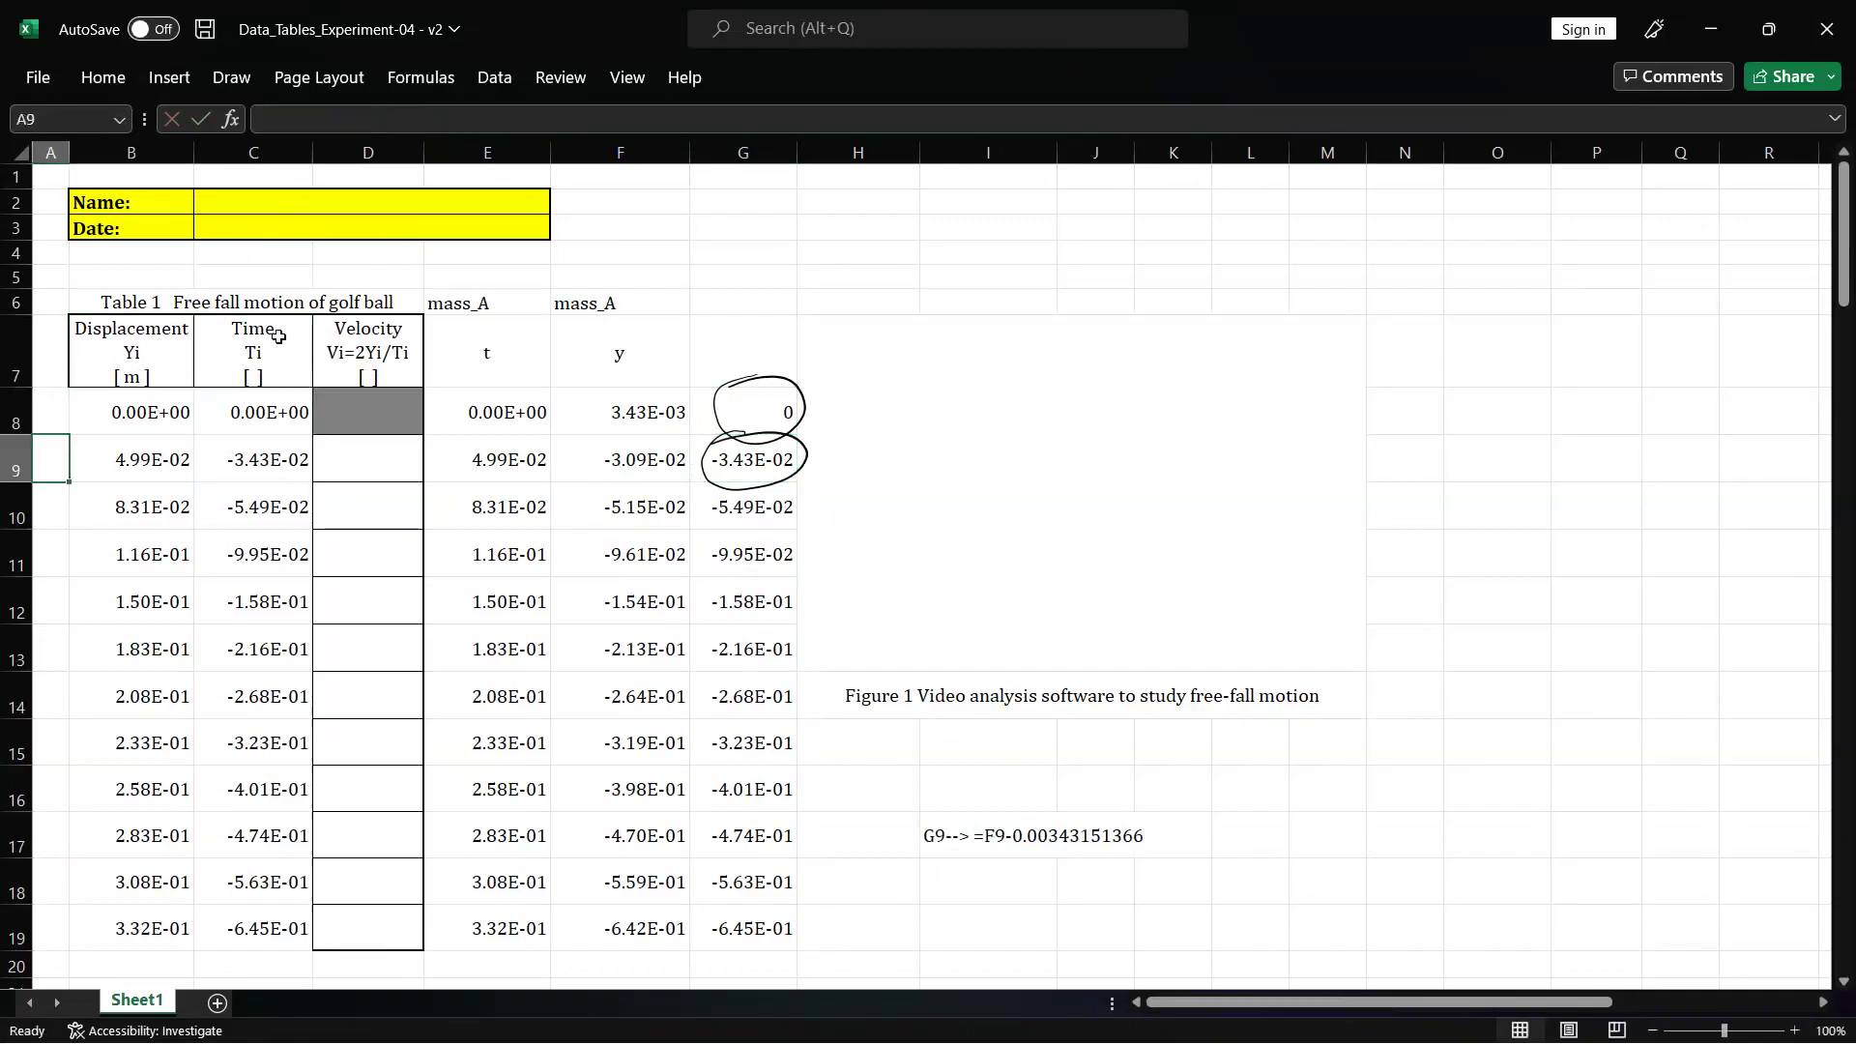
click(278, 337)
click(350, 116)
key(Down)
key(Down)
text(s)
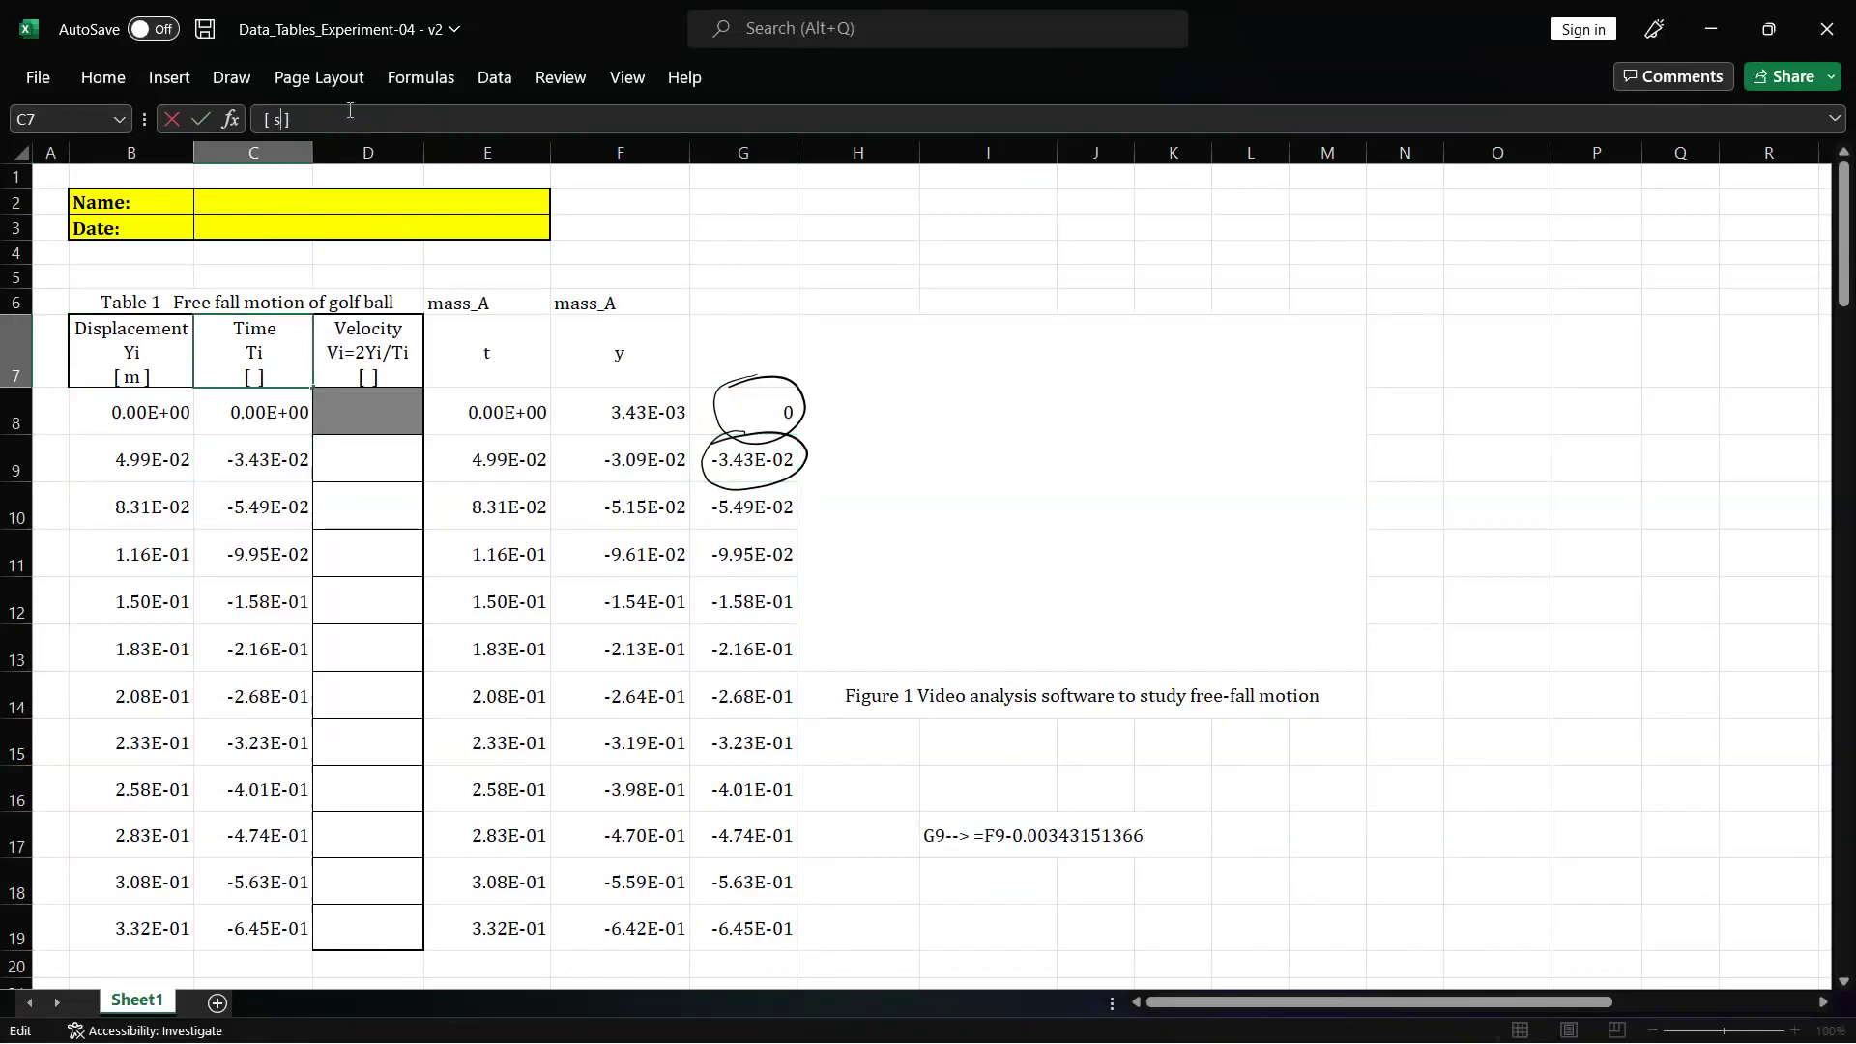
key(Return)
- Add the unit m/s inside the brackets of the Velocity header in D7
click(382, 358)
click(346, 122)
key(Down)
key(Down)
text(m)
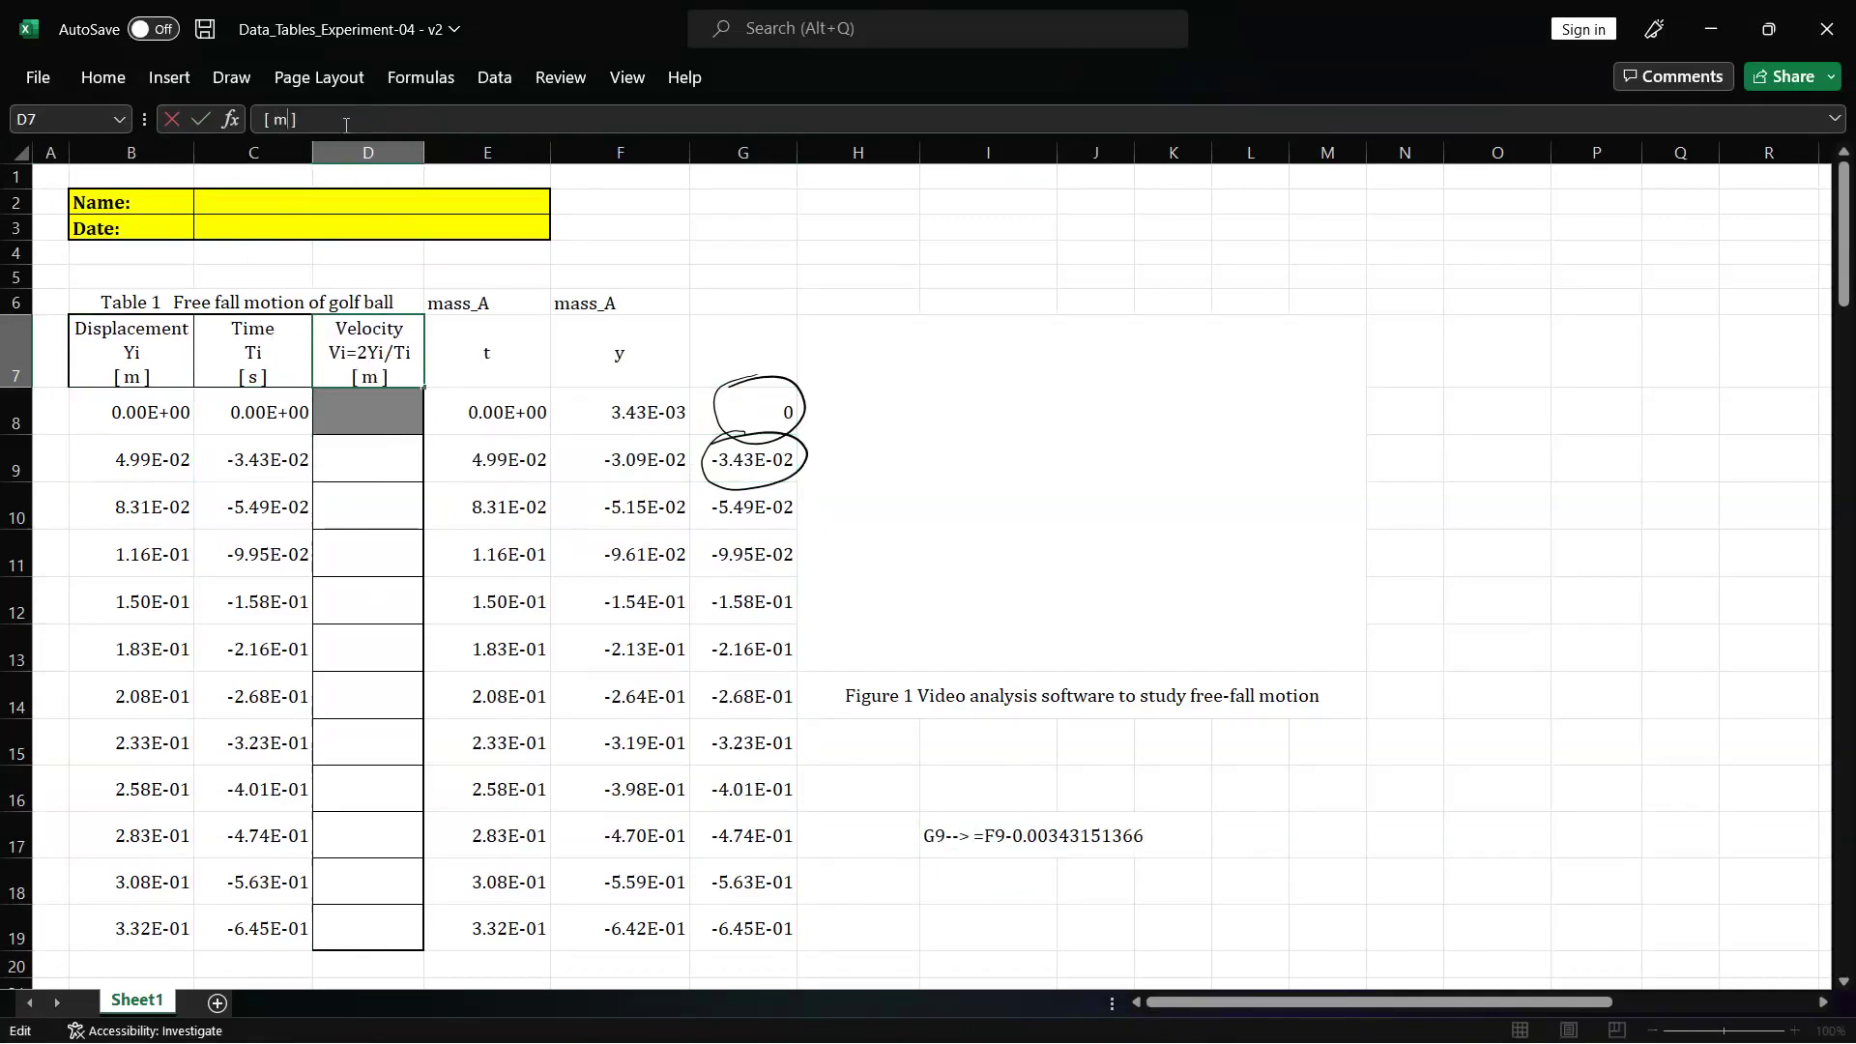
text(/s)
key(Return)
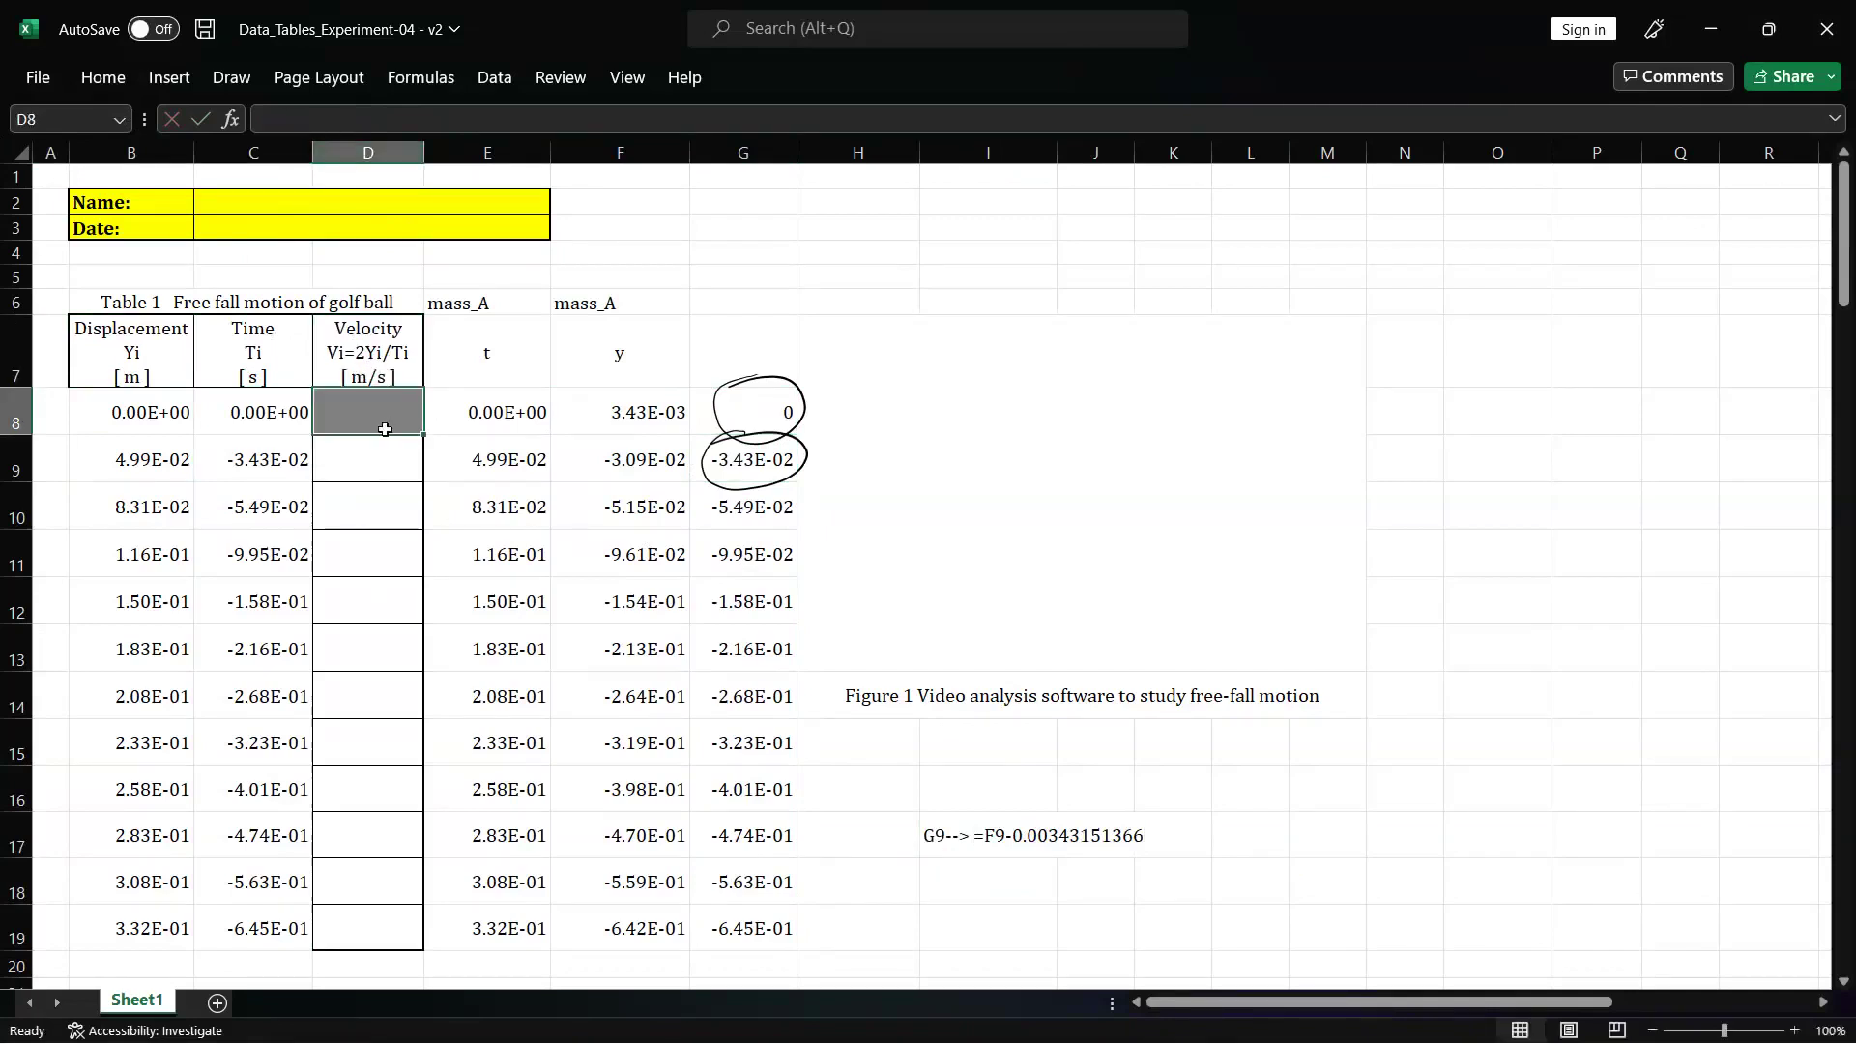
- Enter the velocity formula =2*B9/t in D9
click(379, 461)
text(=)
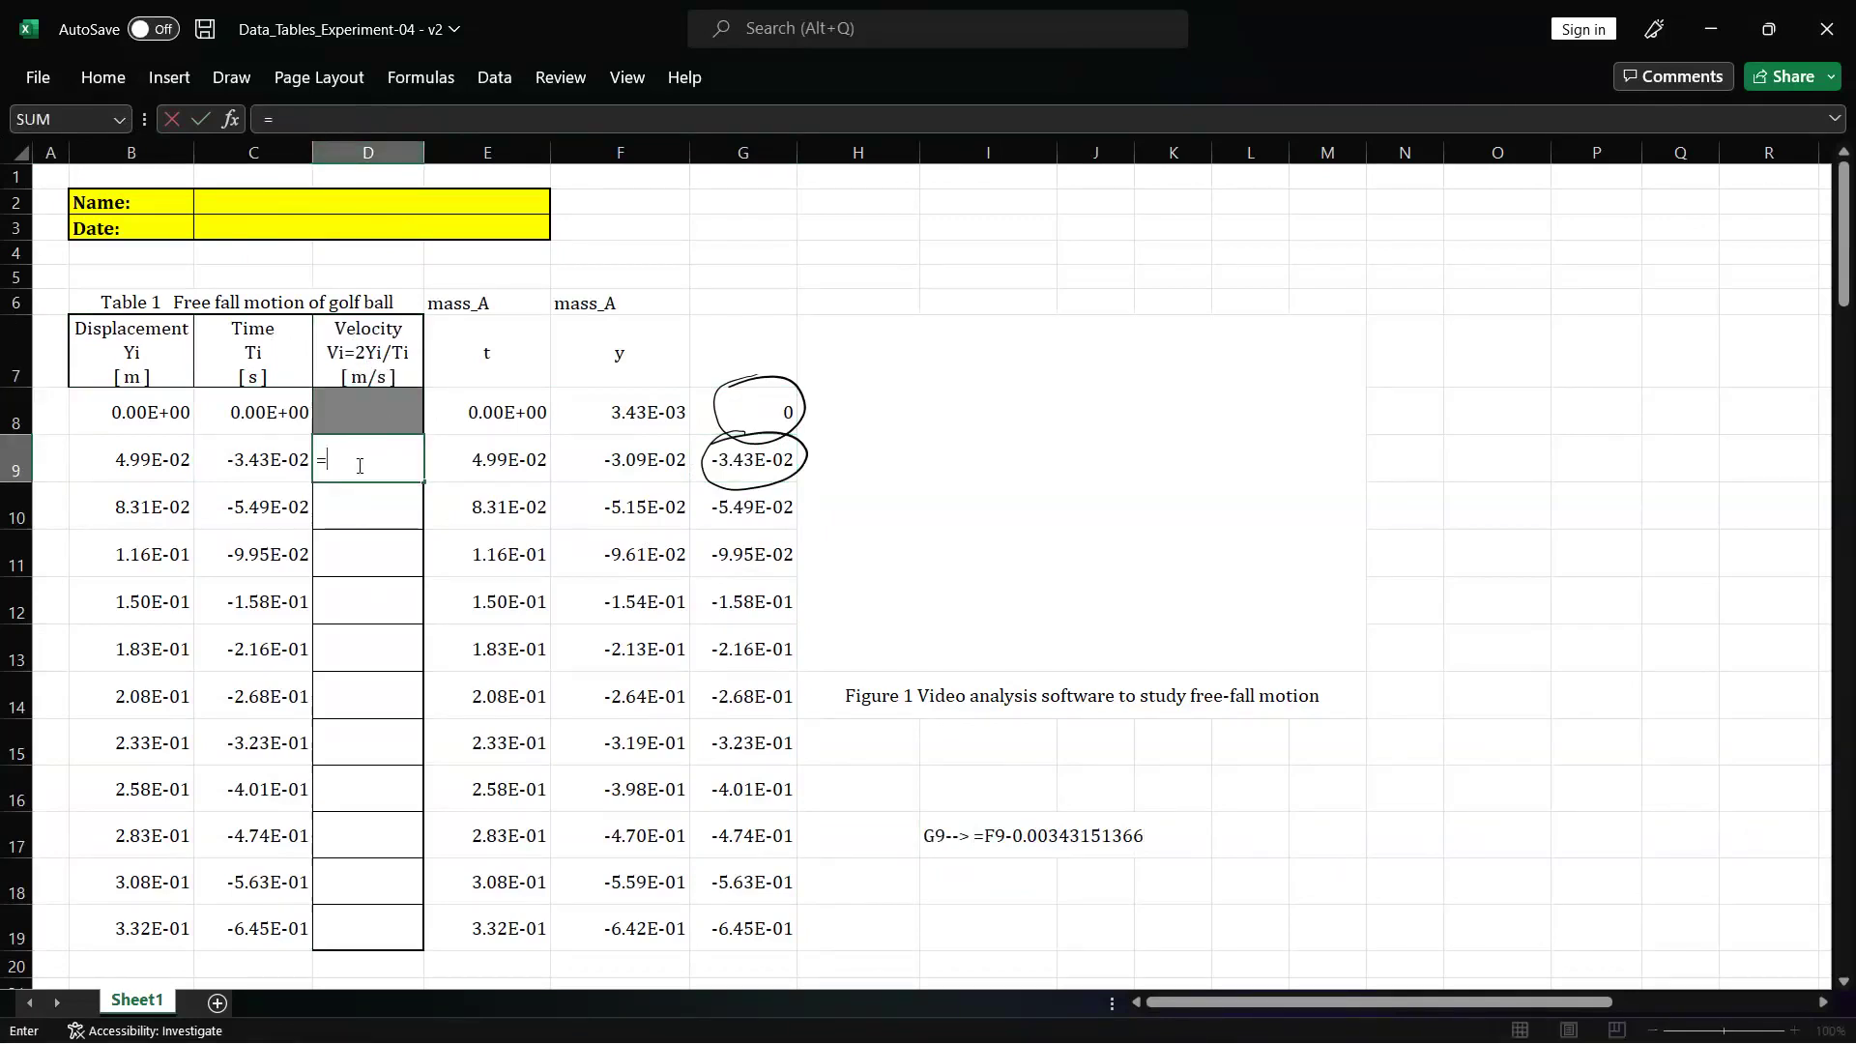
text(2*)
click(150, 478)
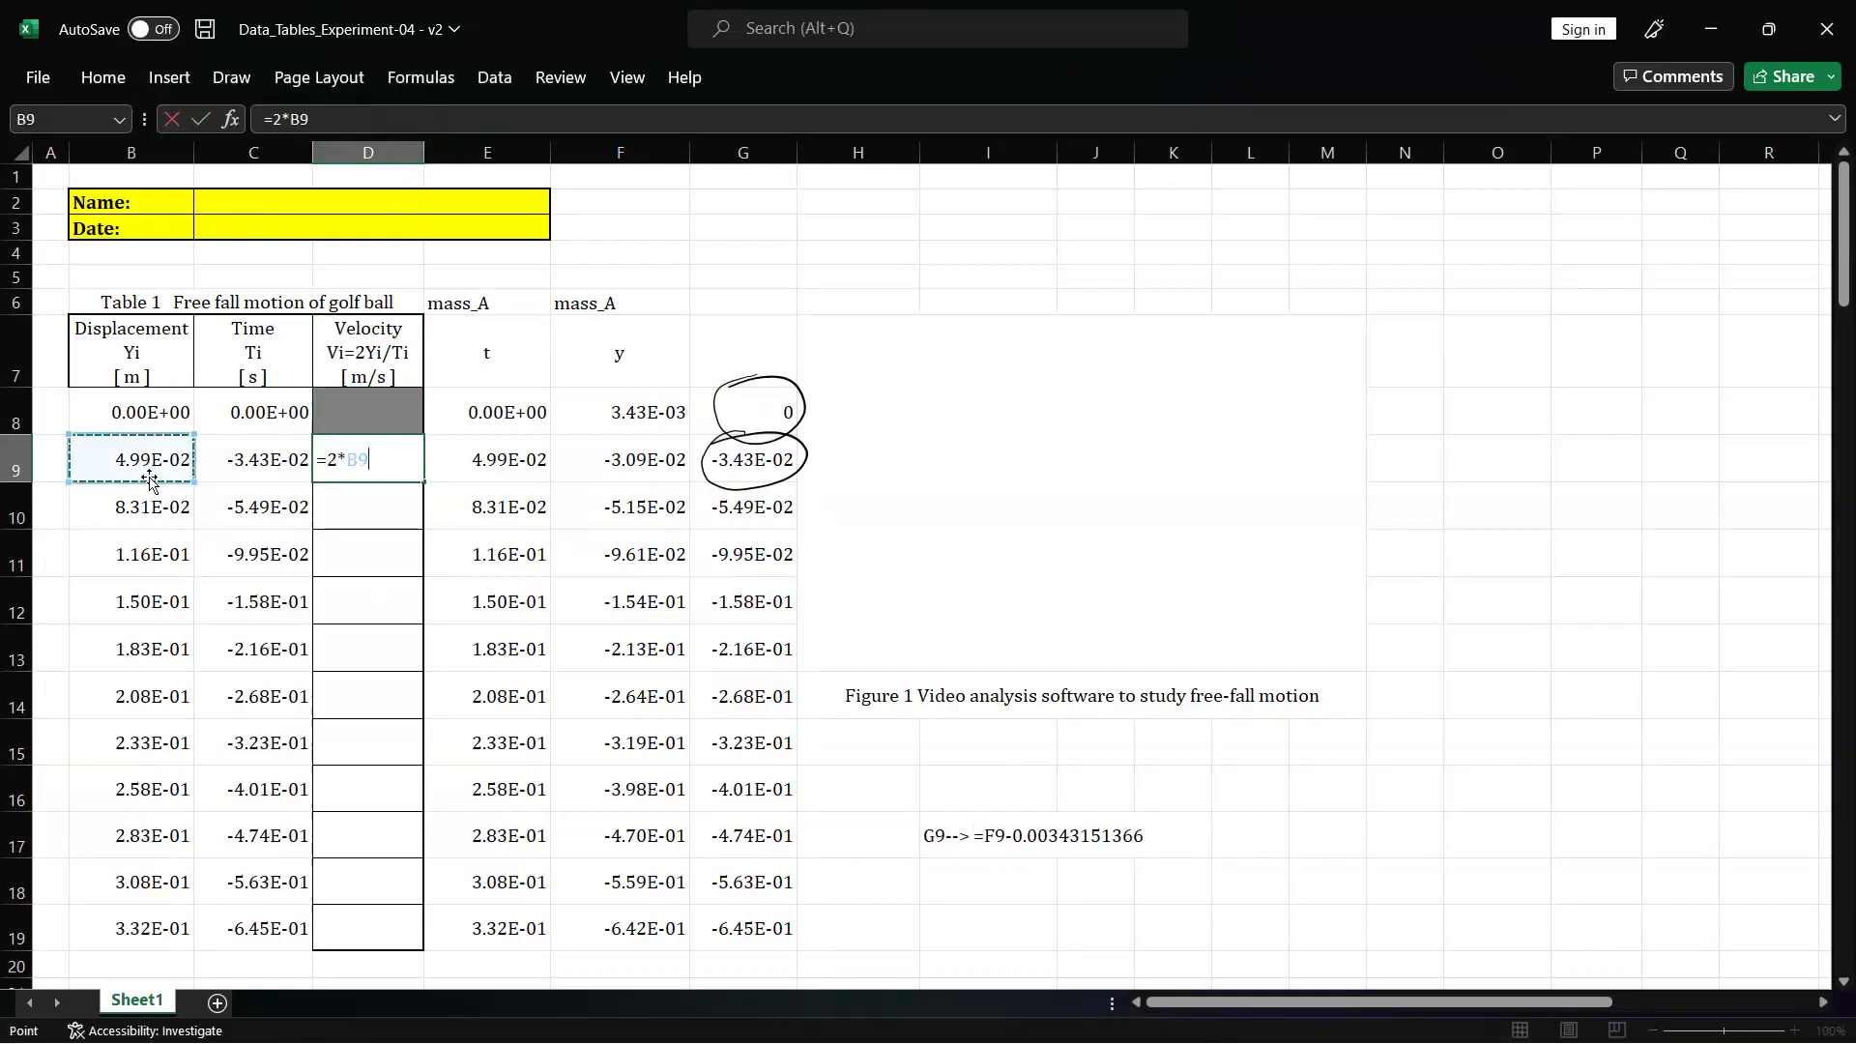
text(/T)
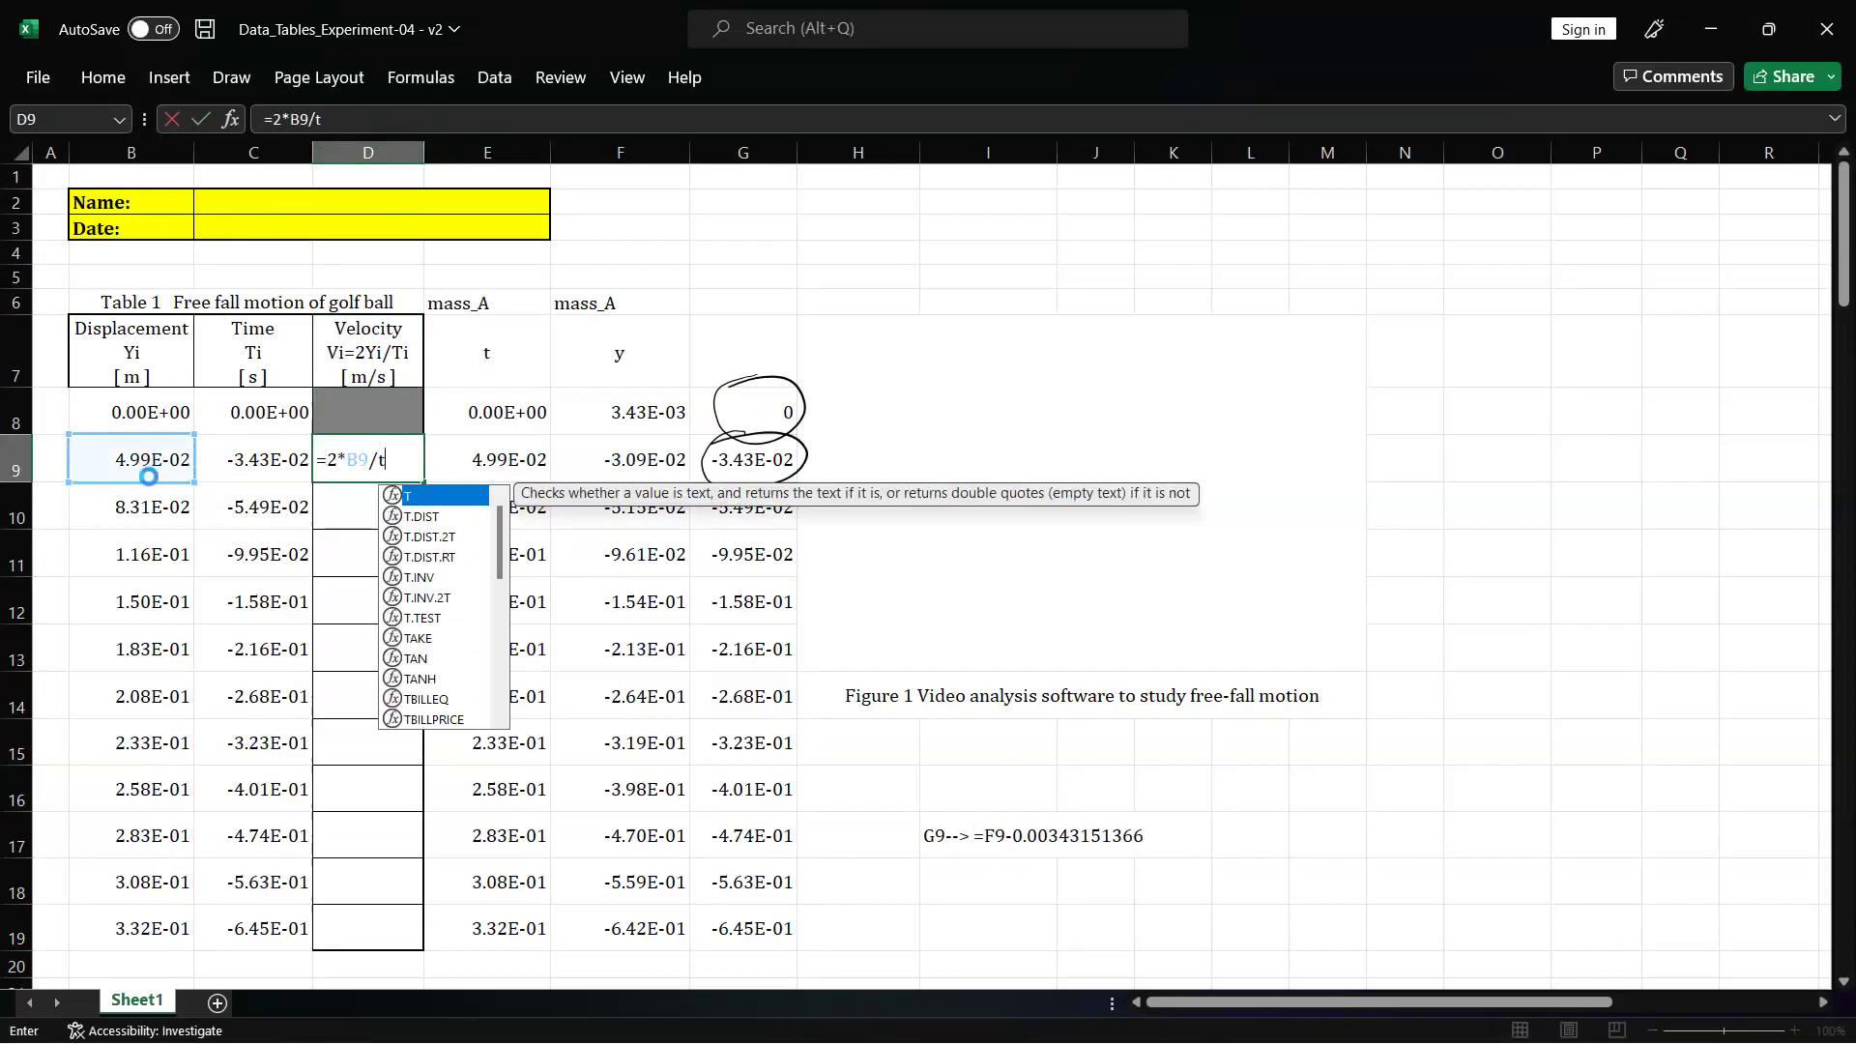
key(Return)
- Correct the D9 formula to =2*B9/C9 and fill it down to D19
click(319, 454)
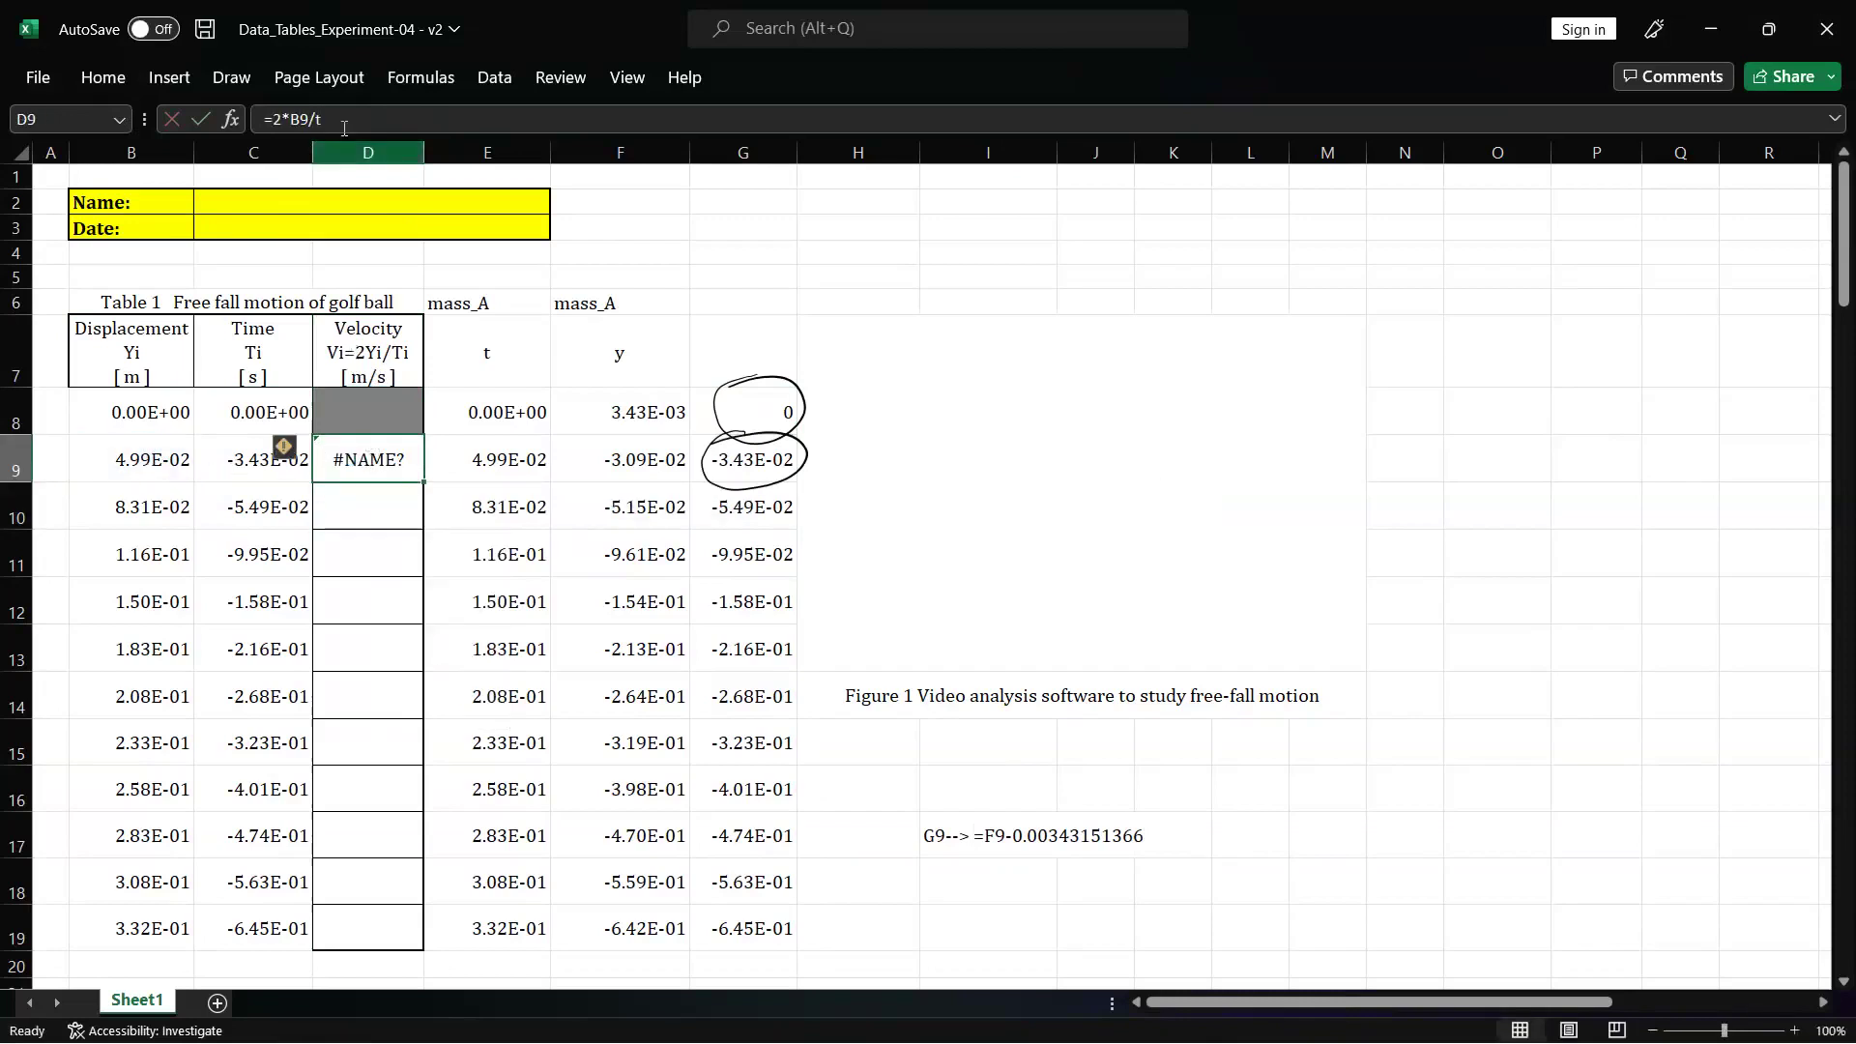
key(F2)
key(BackSpace)
click(271, 467)
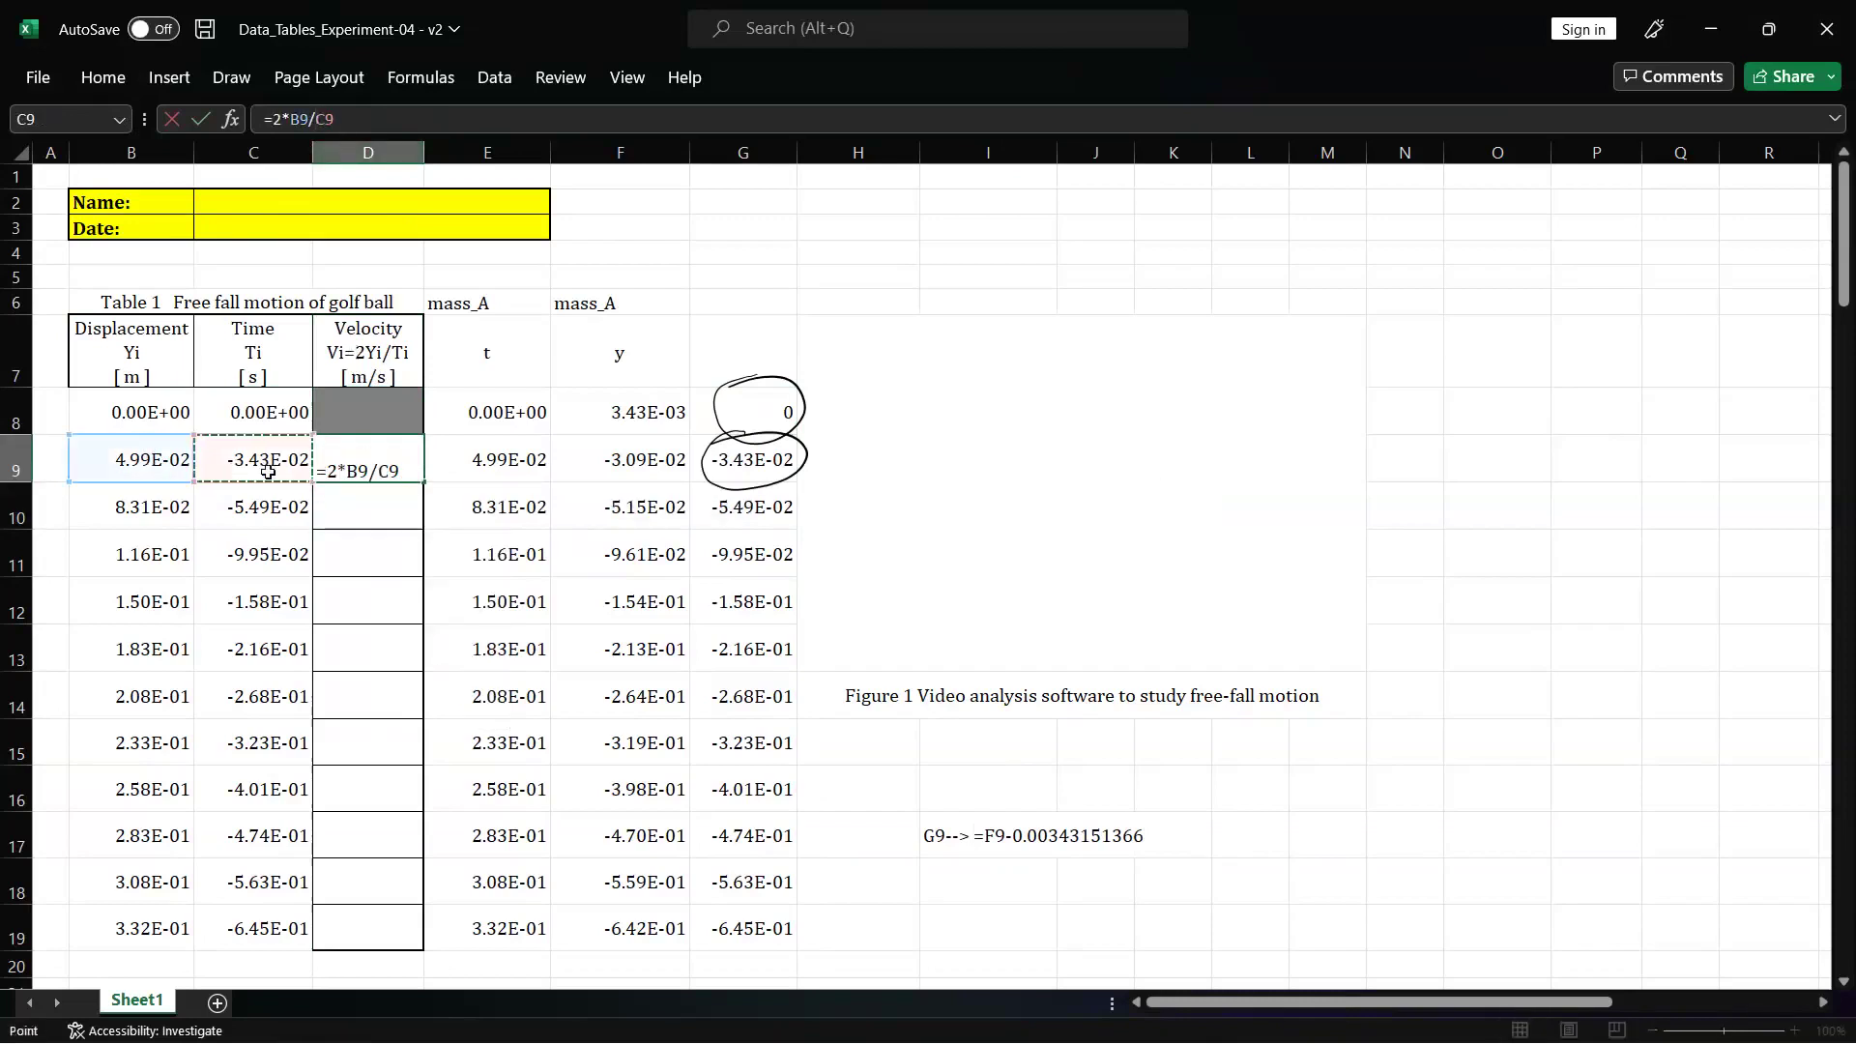
key(Return)
click(388, 474)
drag(421, 484, 402, 942)
- Format B8:D19 as Number with four decimal places and center the values horizontally
drag(143, 411, 398, 909)
click(106, 81)
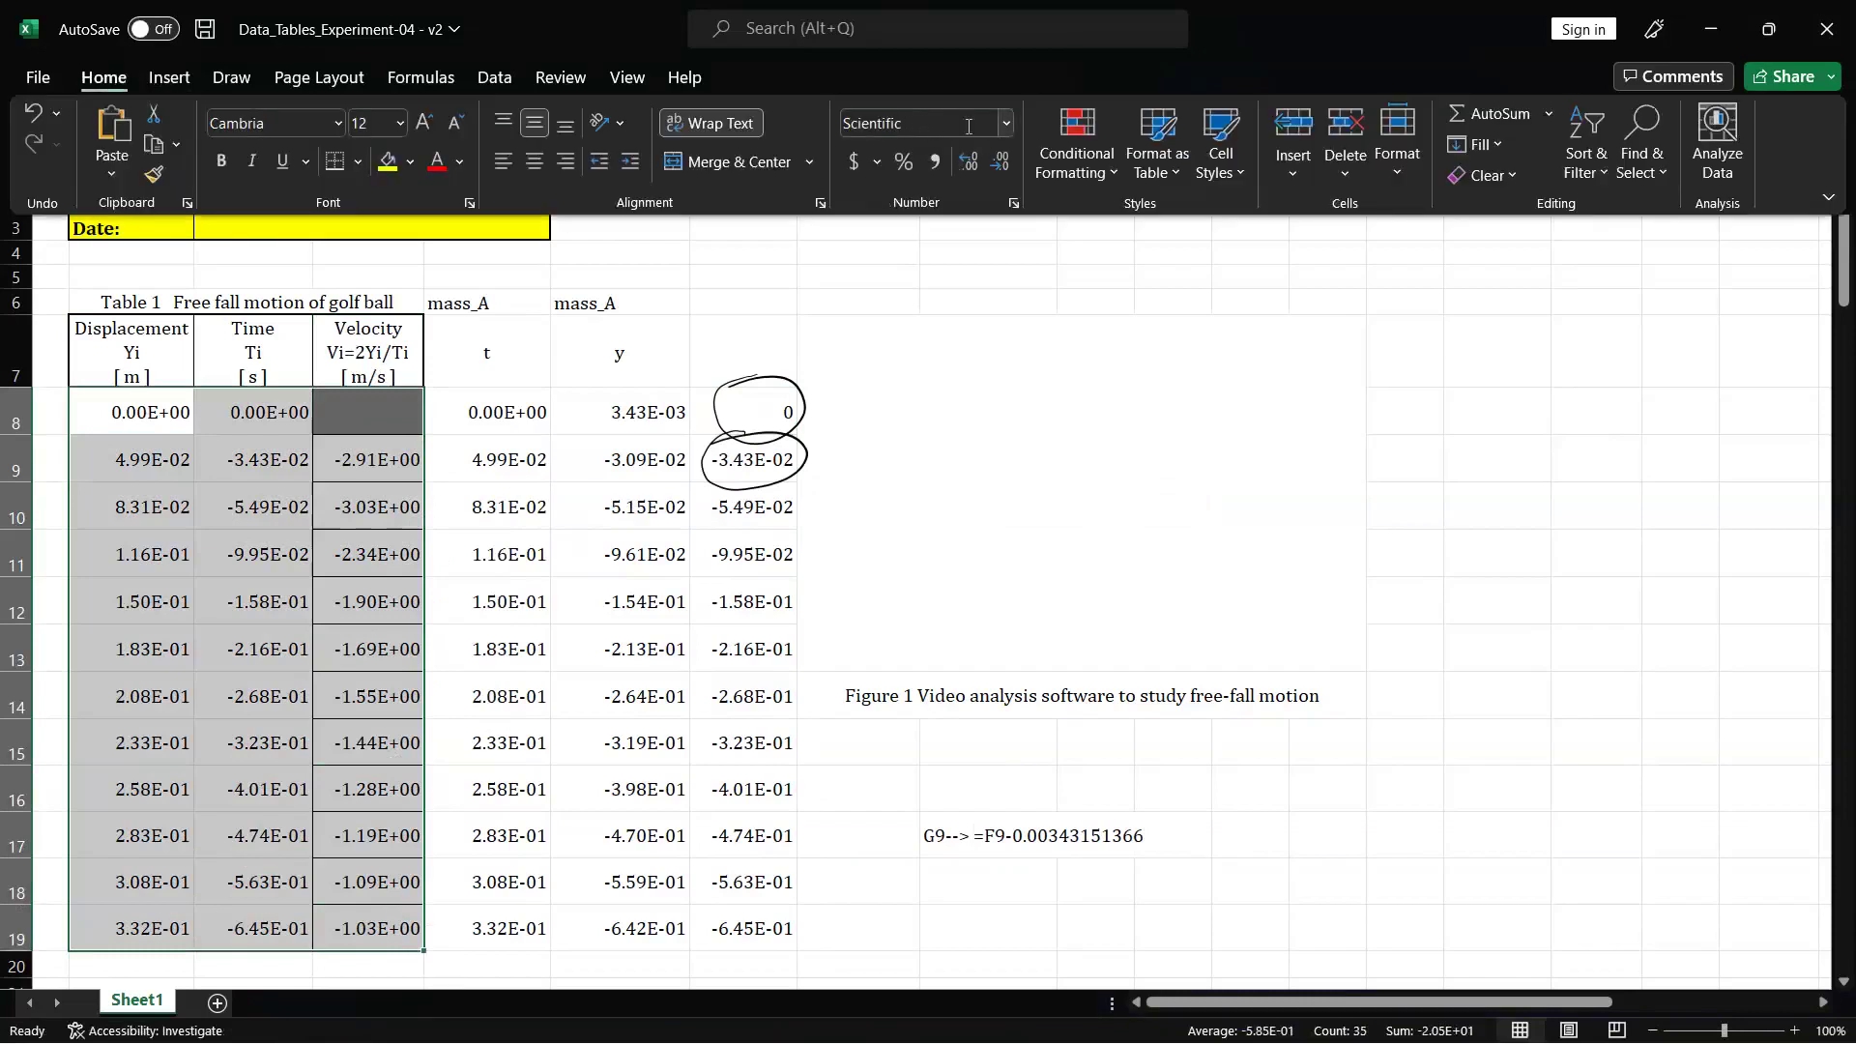
click(1004, 123)
click(948, 235)
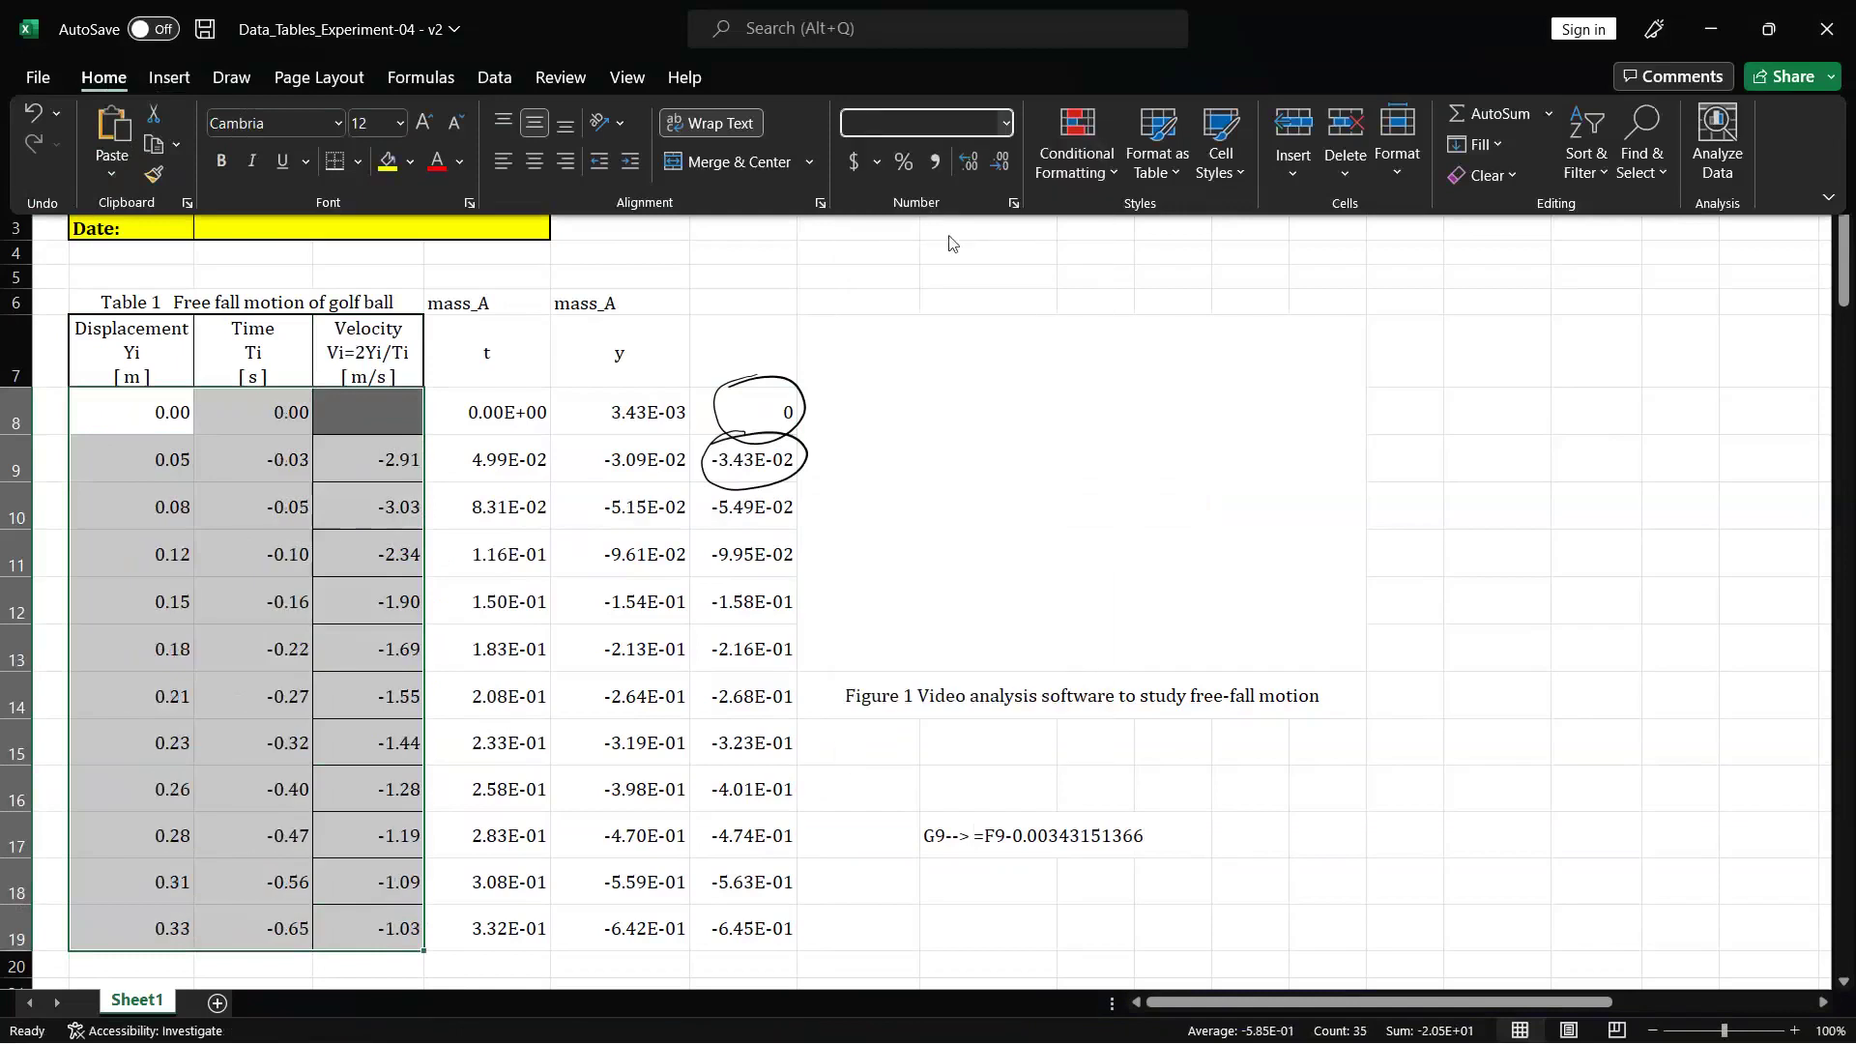
click(966, 159)
click(966, 160)
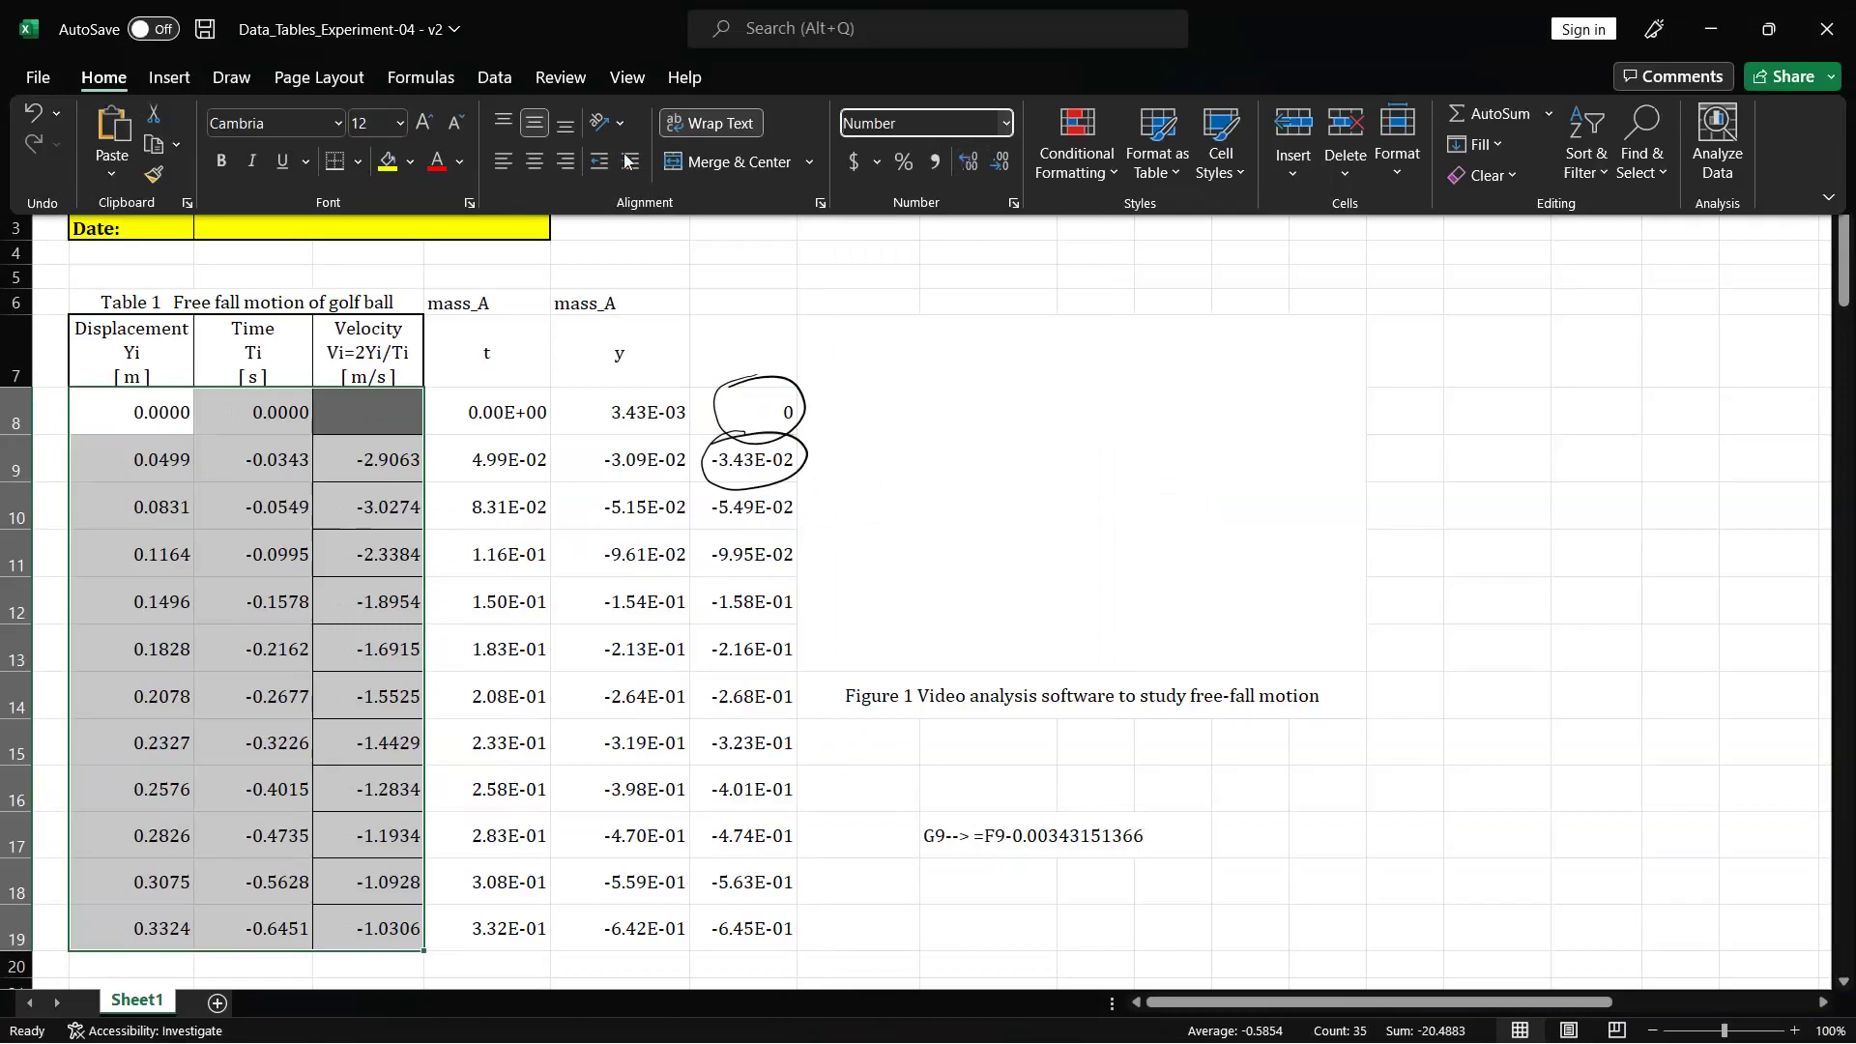
click(534, 162)
click(379, 572)
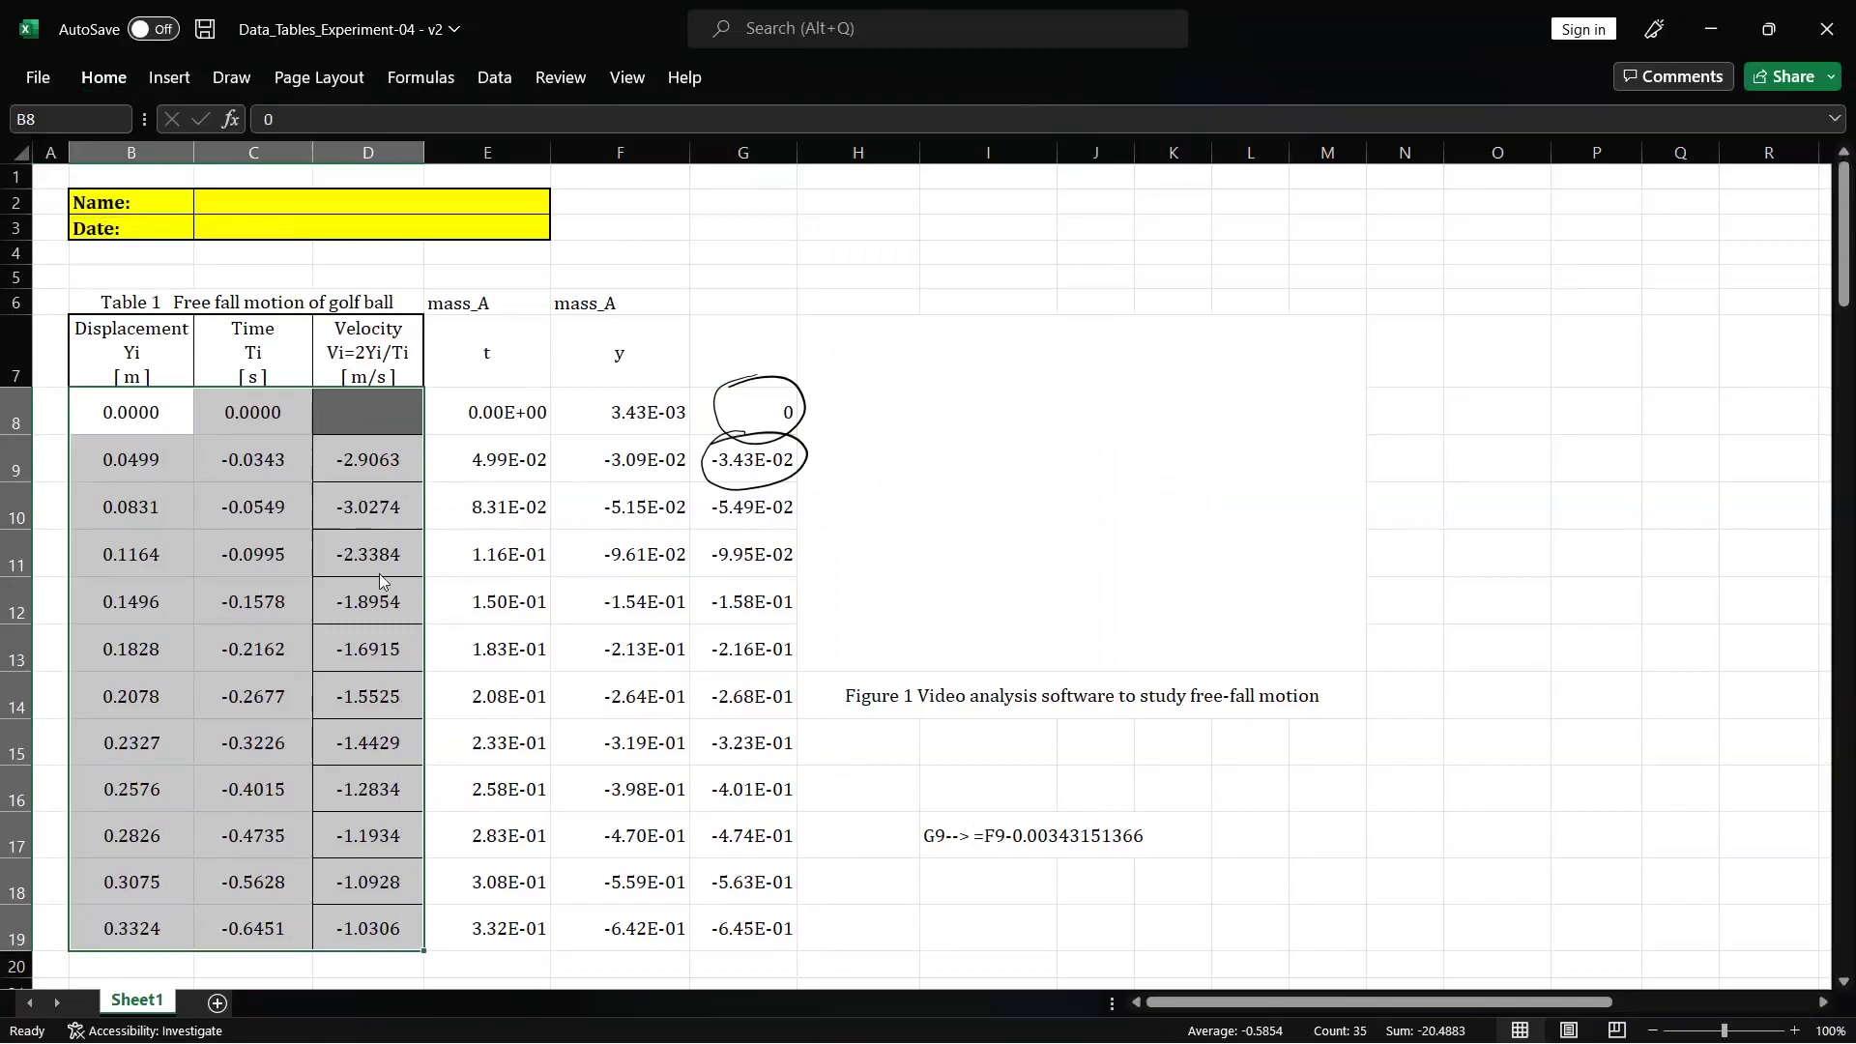
click(378, 572)
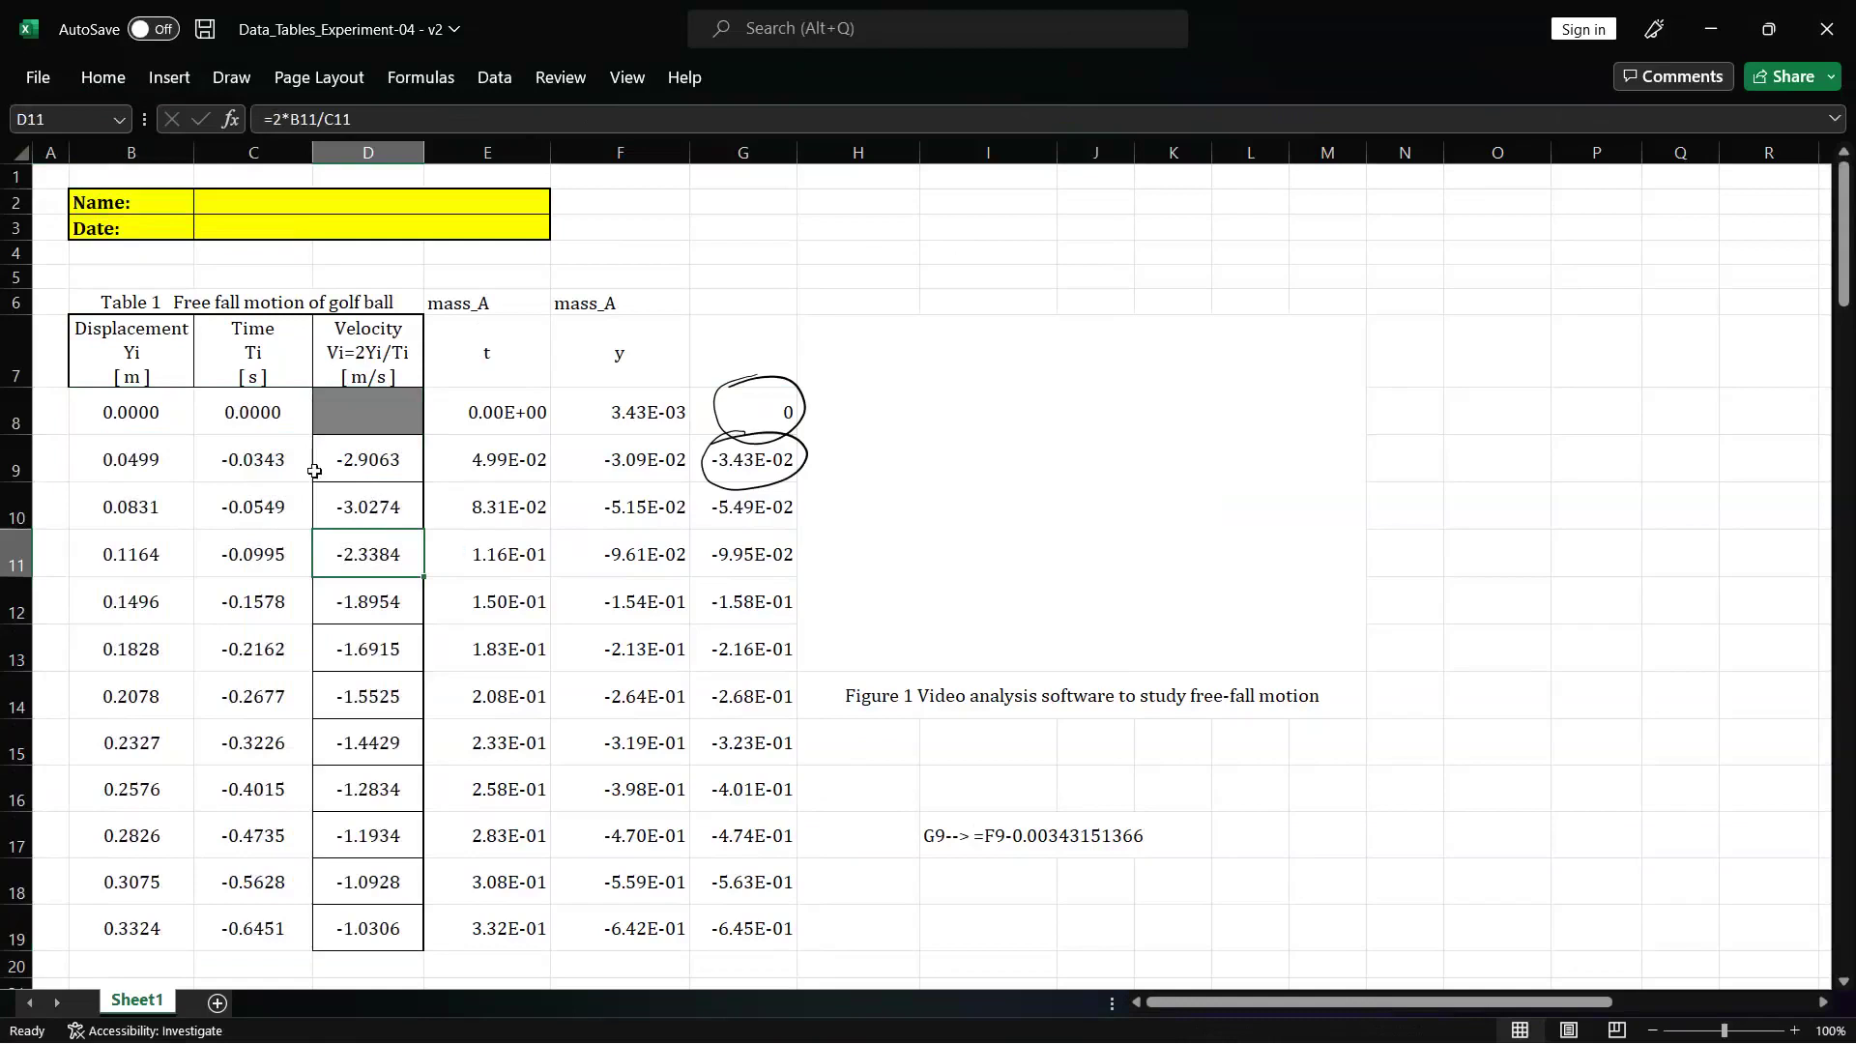
- Copy the time values from B8:B19 into the Time column starting at C8
drag(126, 411, 133, 915)
key(ctrl+c)
click(255, 413)
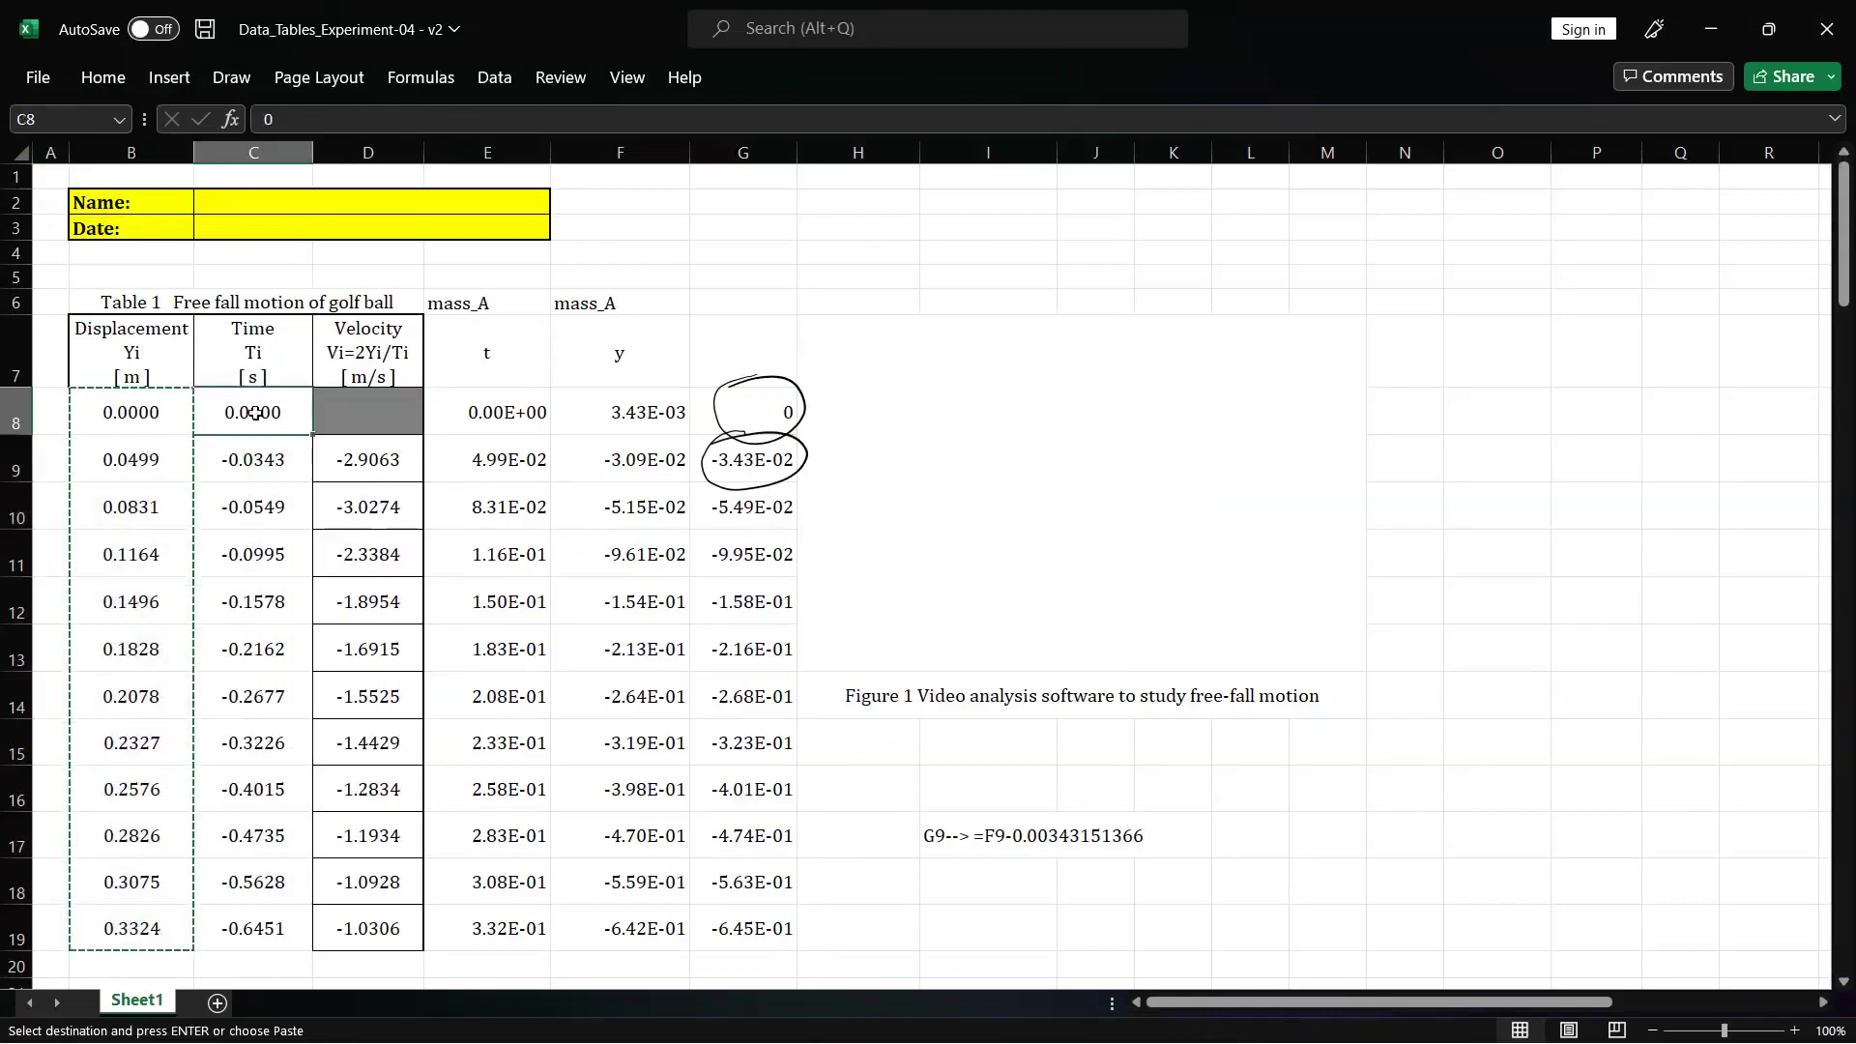
key(ctrl+v)
- Copy the corrected y values in G8:G19 and paste them as values only into the Displacement column B8:B19
drag(742, 404, 746, 910)
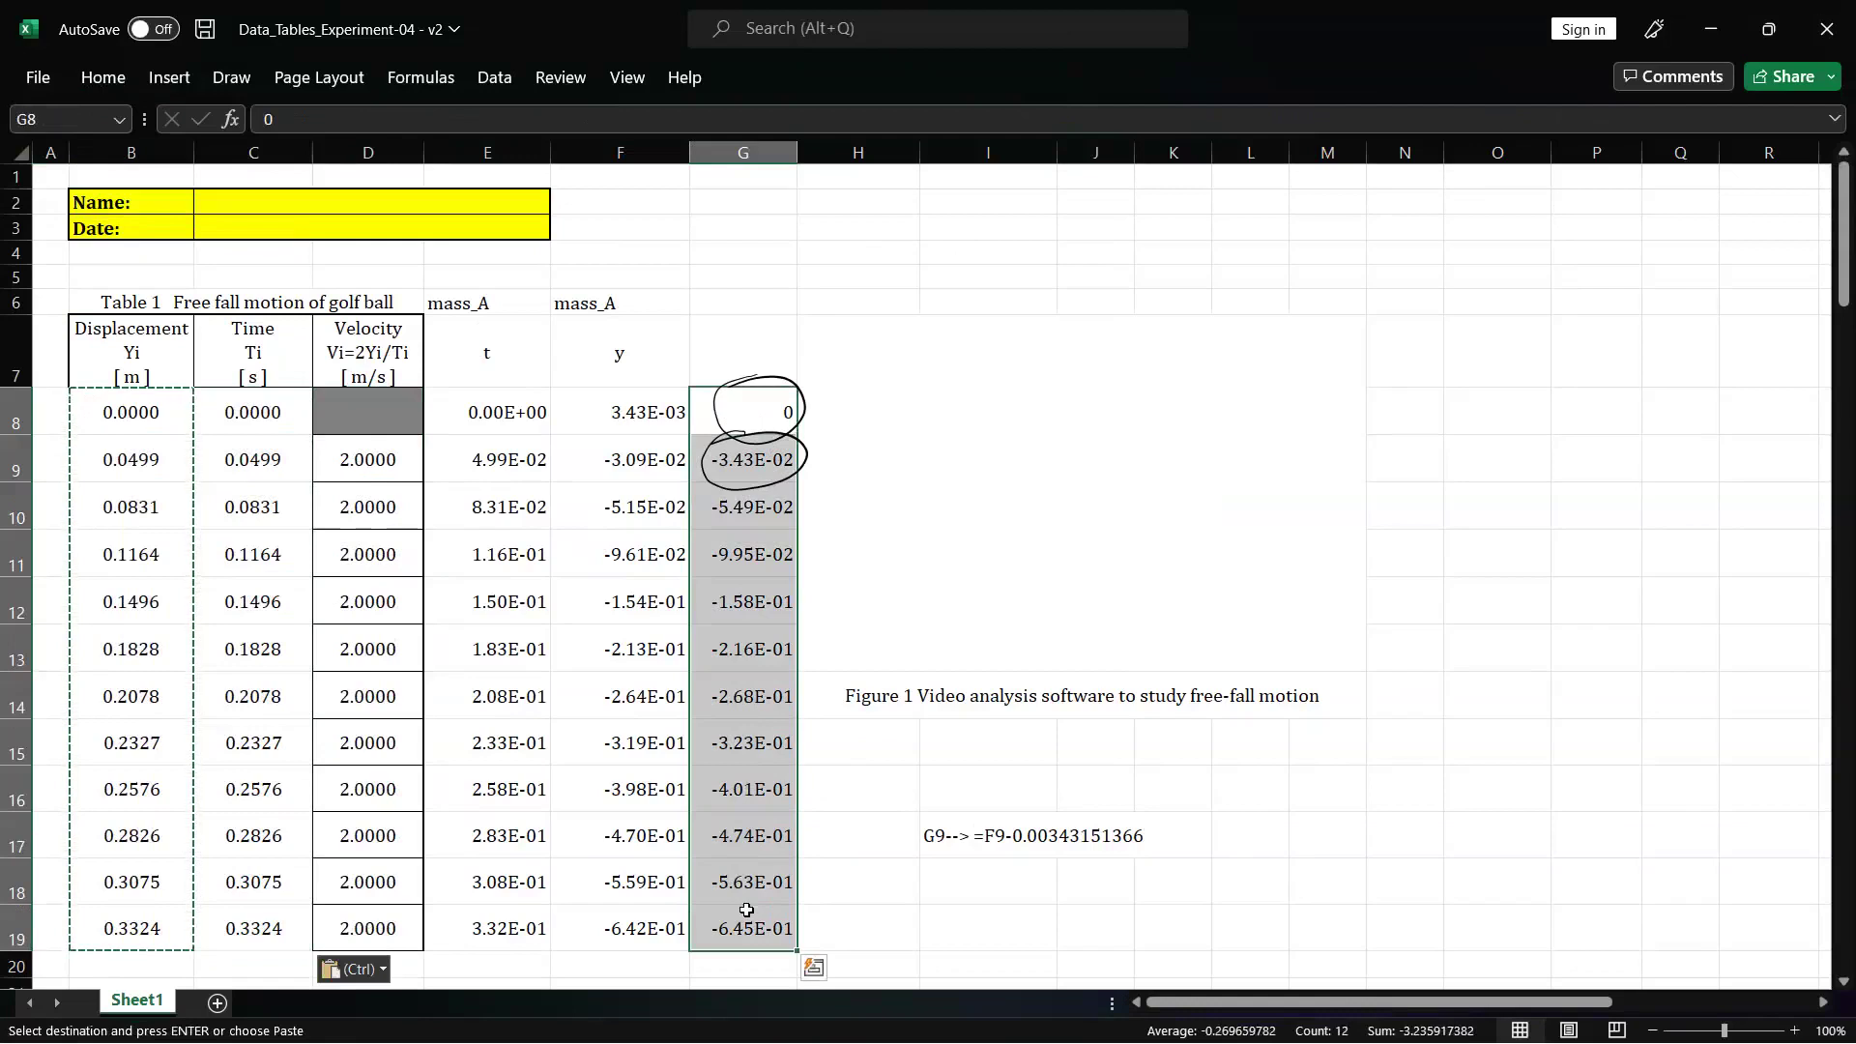
key(ctrl+c)
click(137, 412)
drag(125, 607, 136, 928)
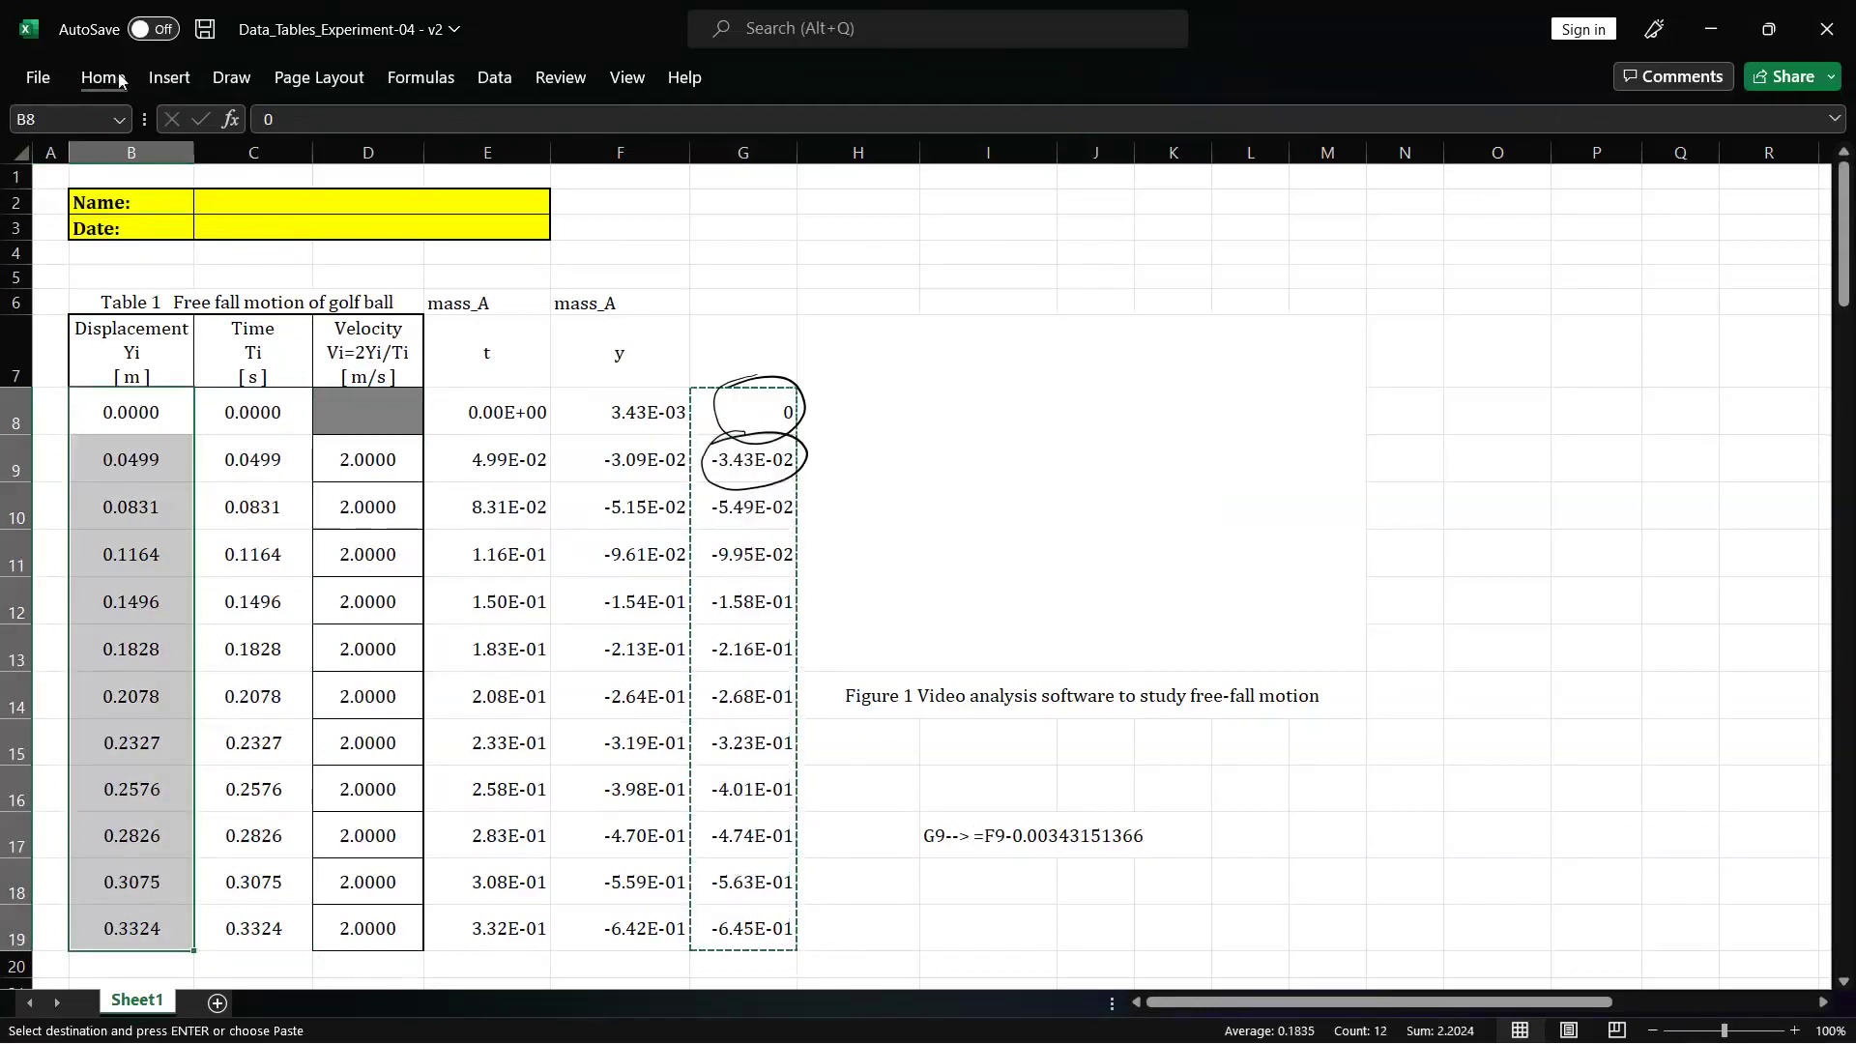
right_click(151, 429)
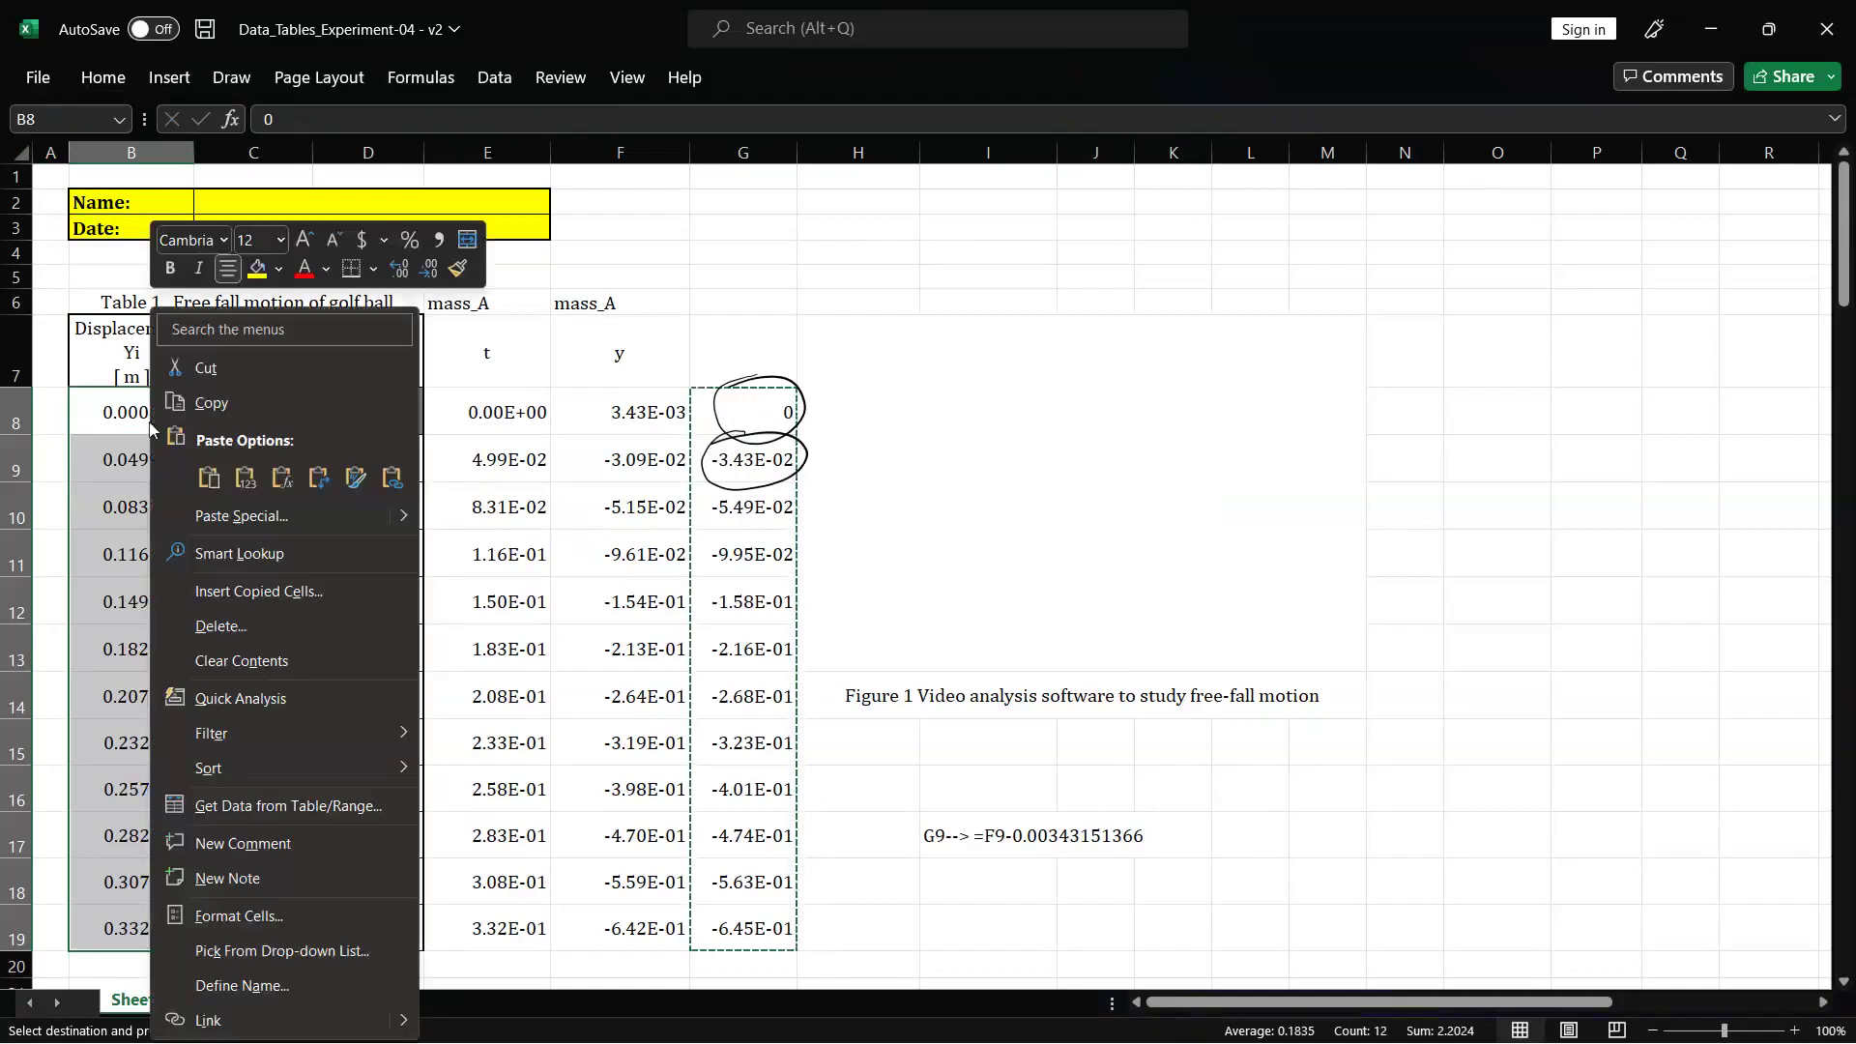
click(255, 486)
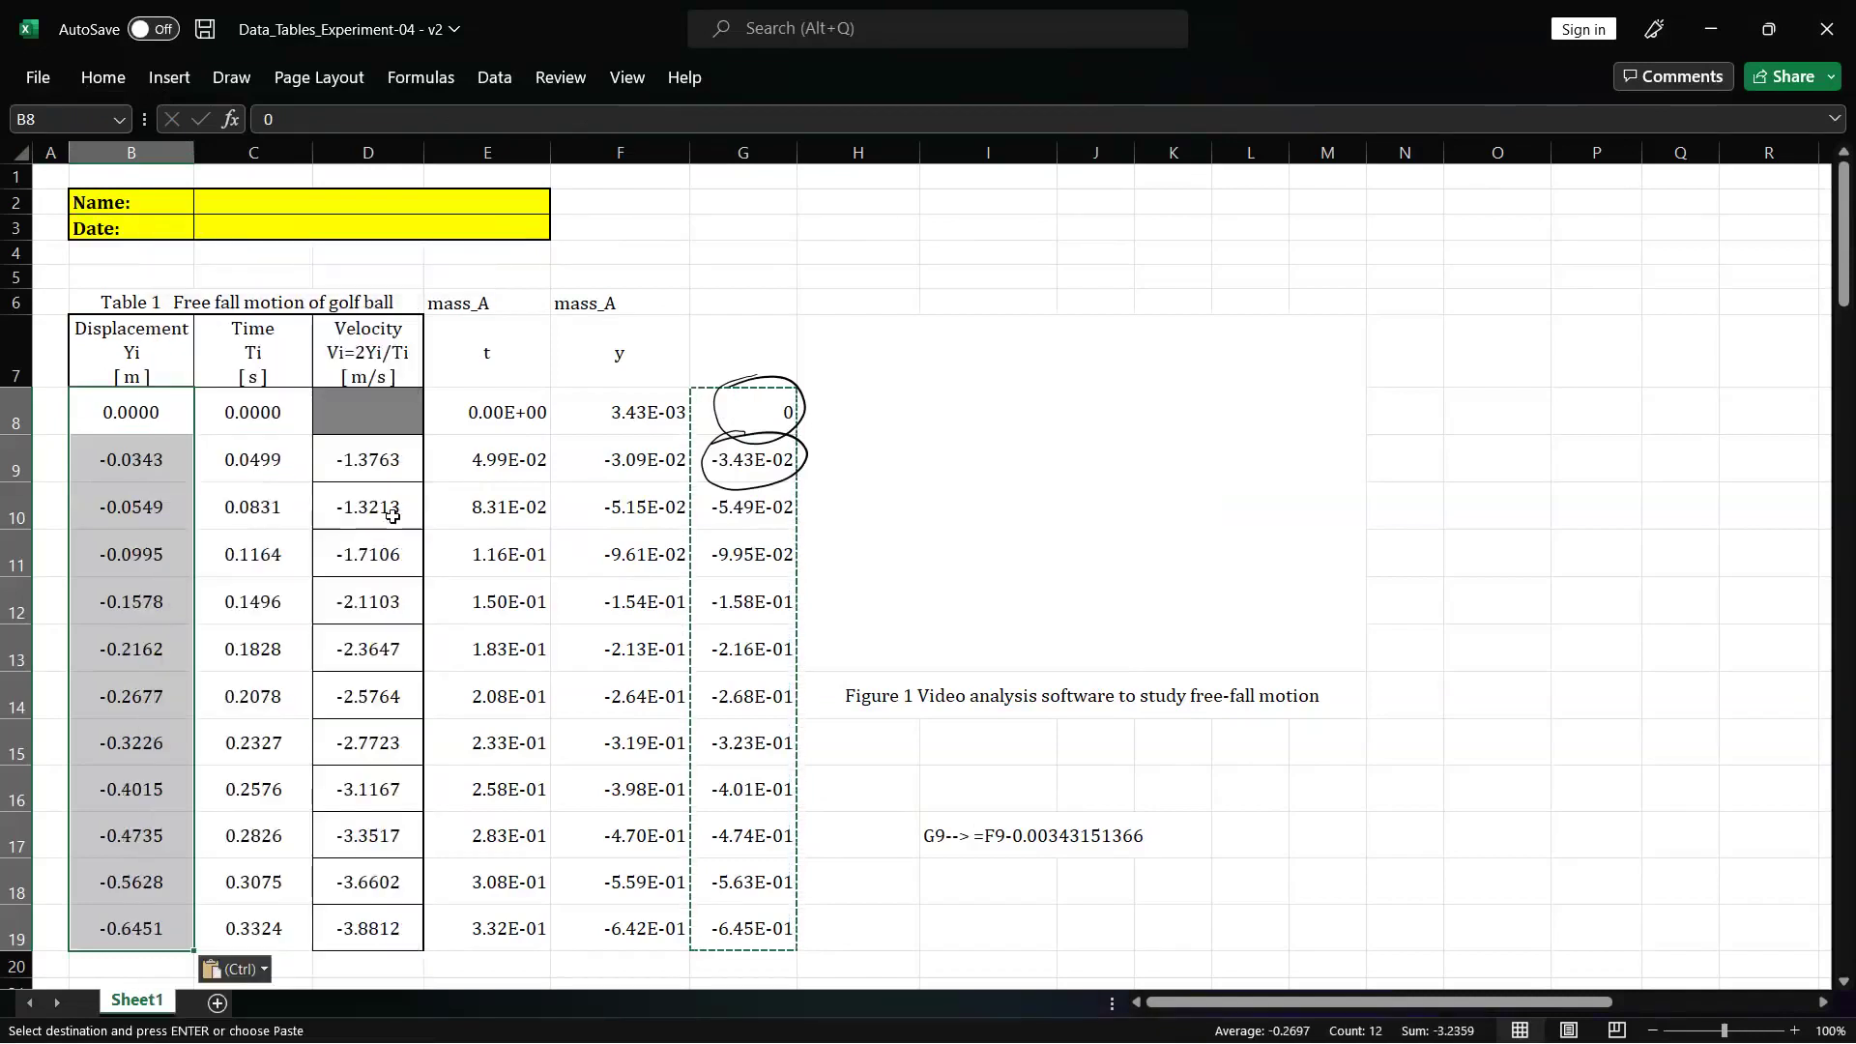
- Select the velocity cells D9:D19 to review their values
click(367, 506)
scroll(367, 329, down, 1)
drag(366, 333, 379, 821)
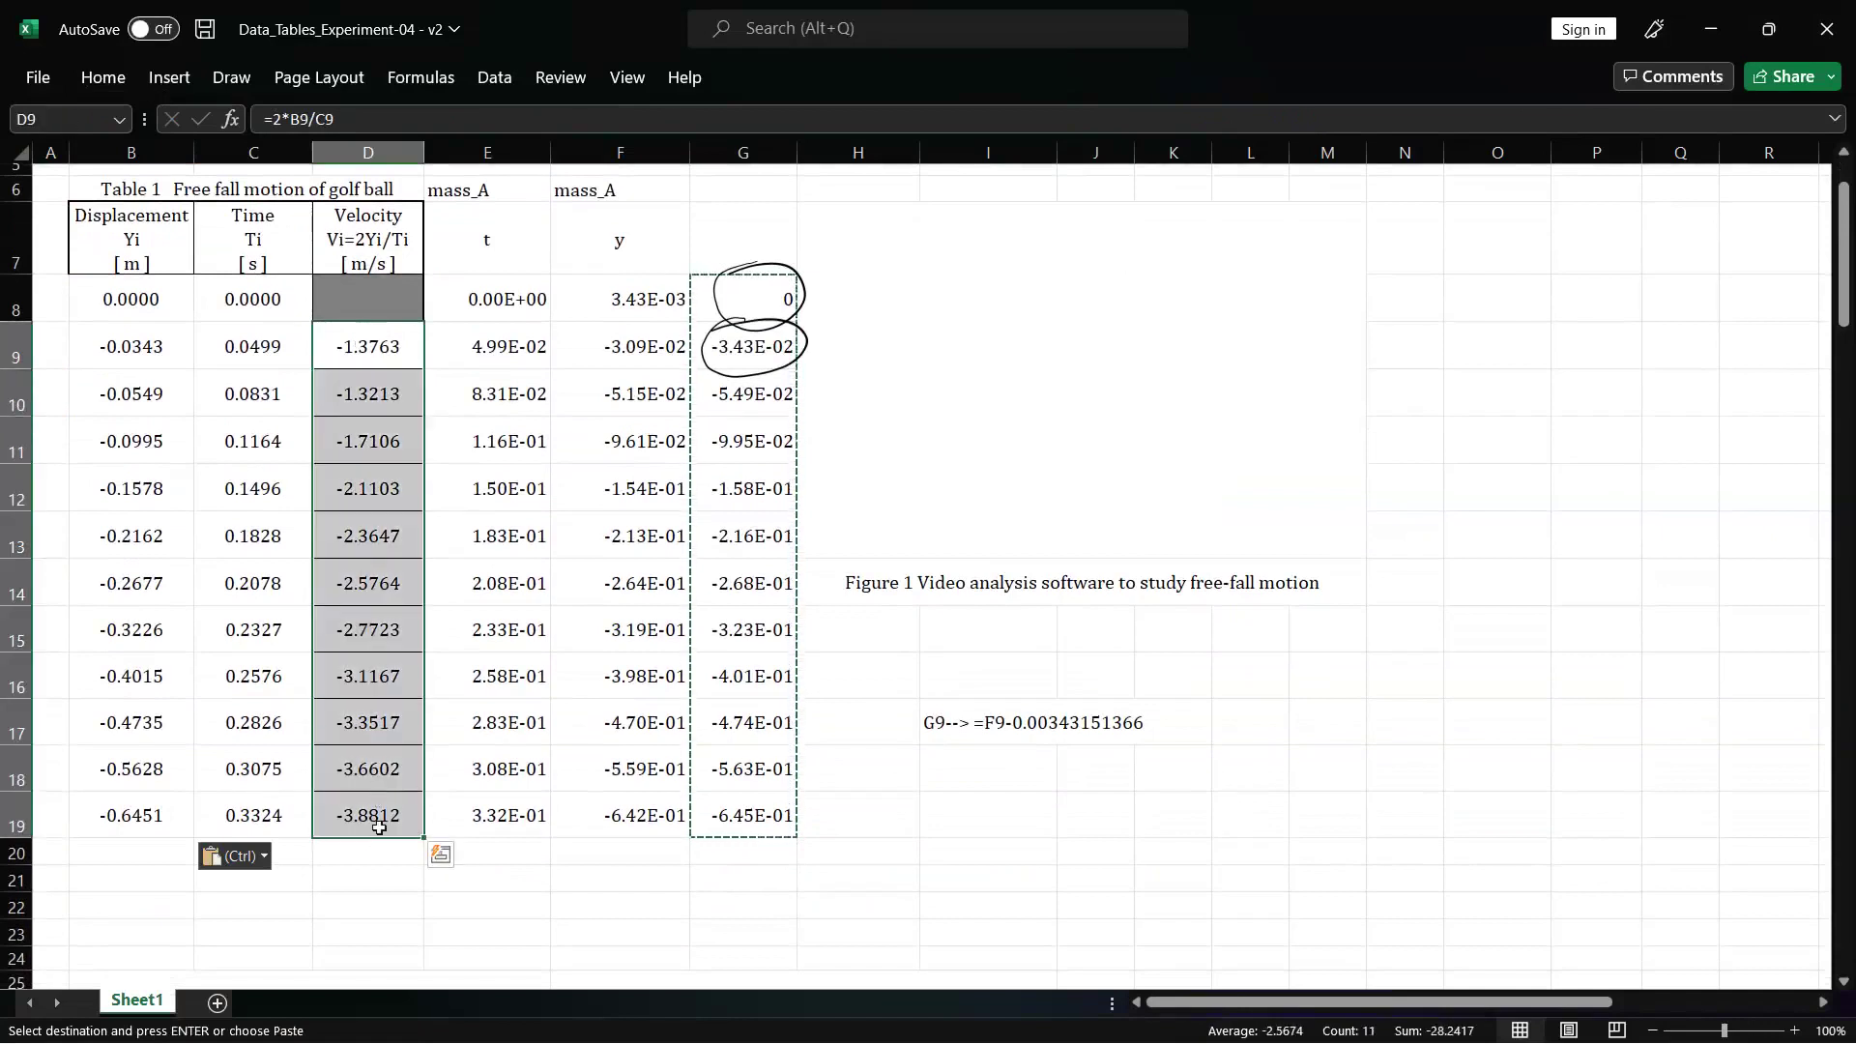
- Insert an empty scatter chart with markers only and fit it into the blank Figure 2 area at B25:E39
click(382, 829)
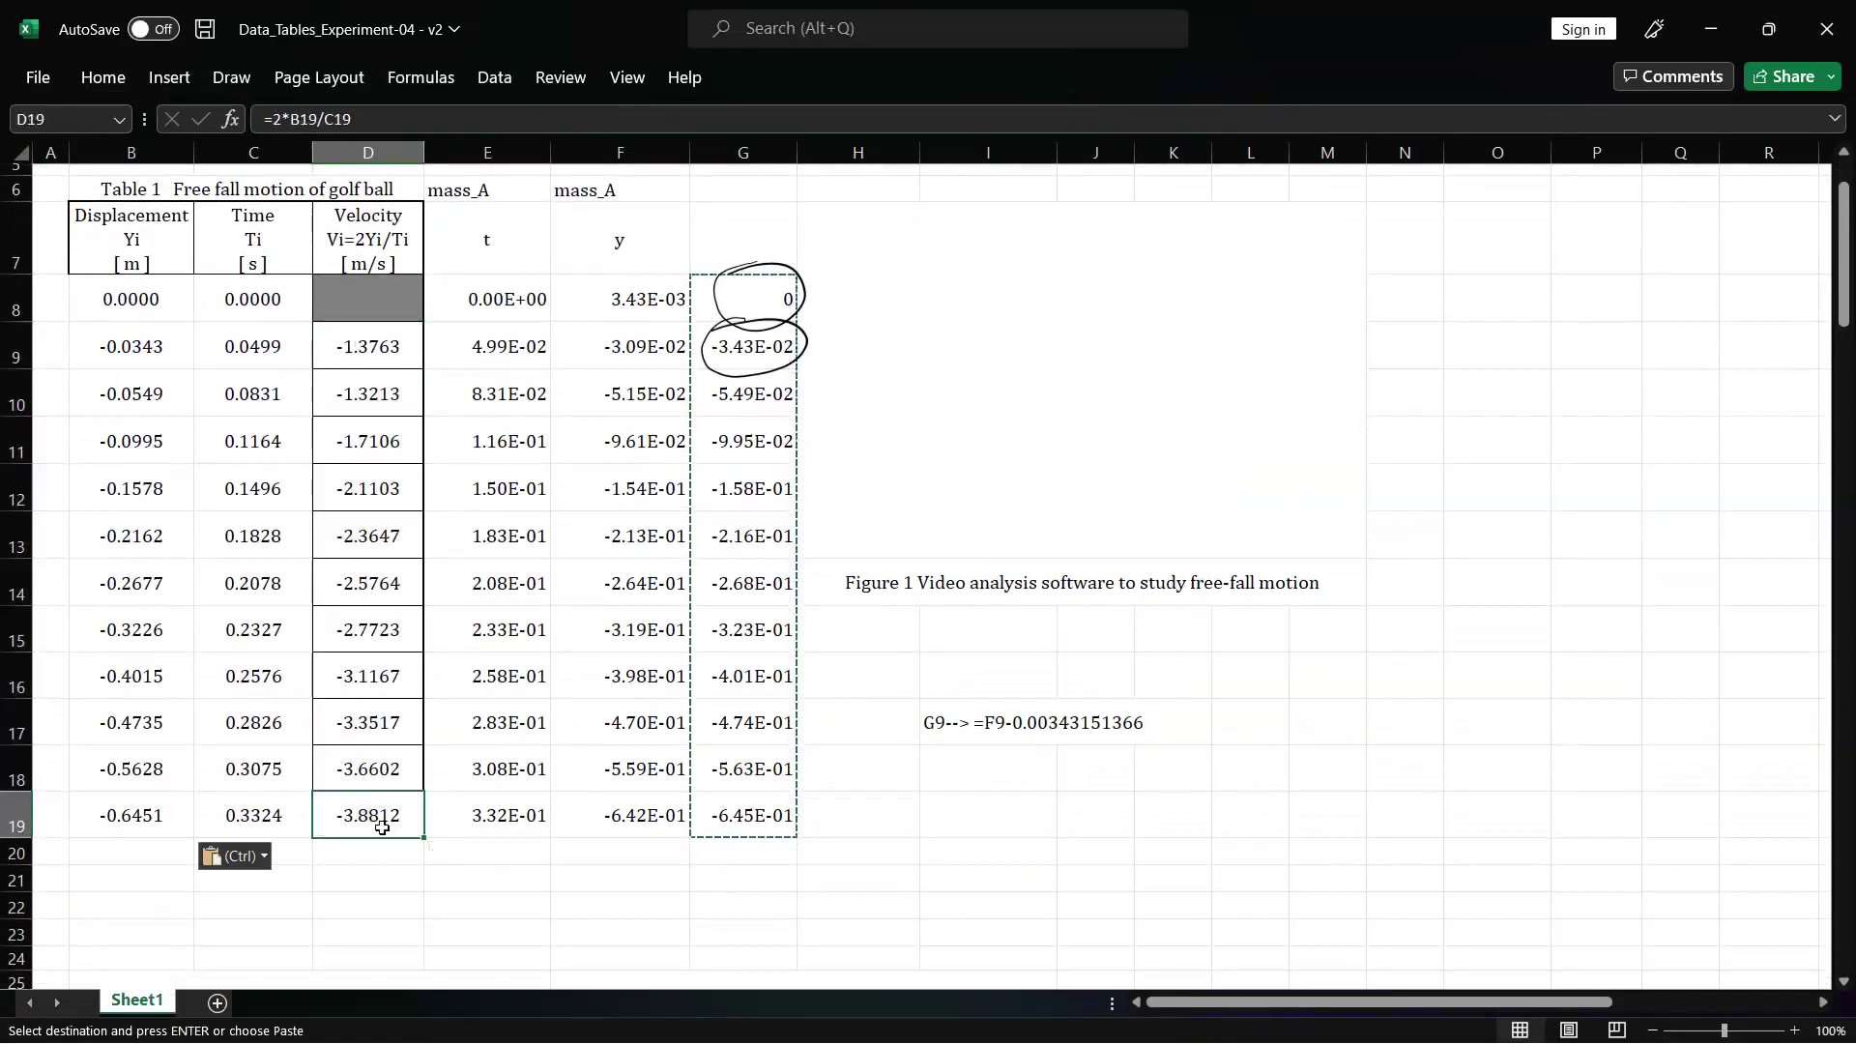
scroll(503, 513, down, 5)
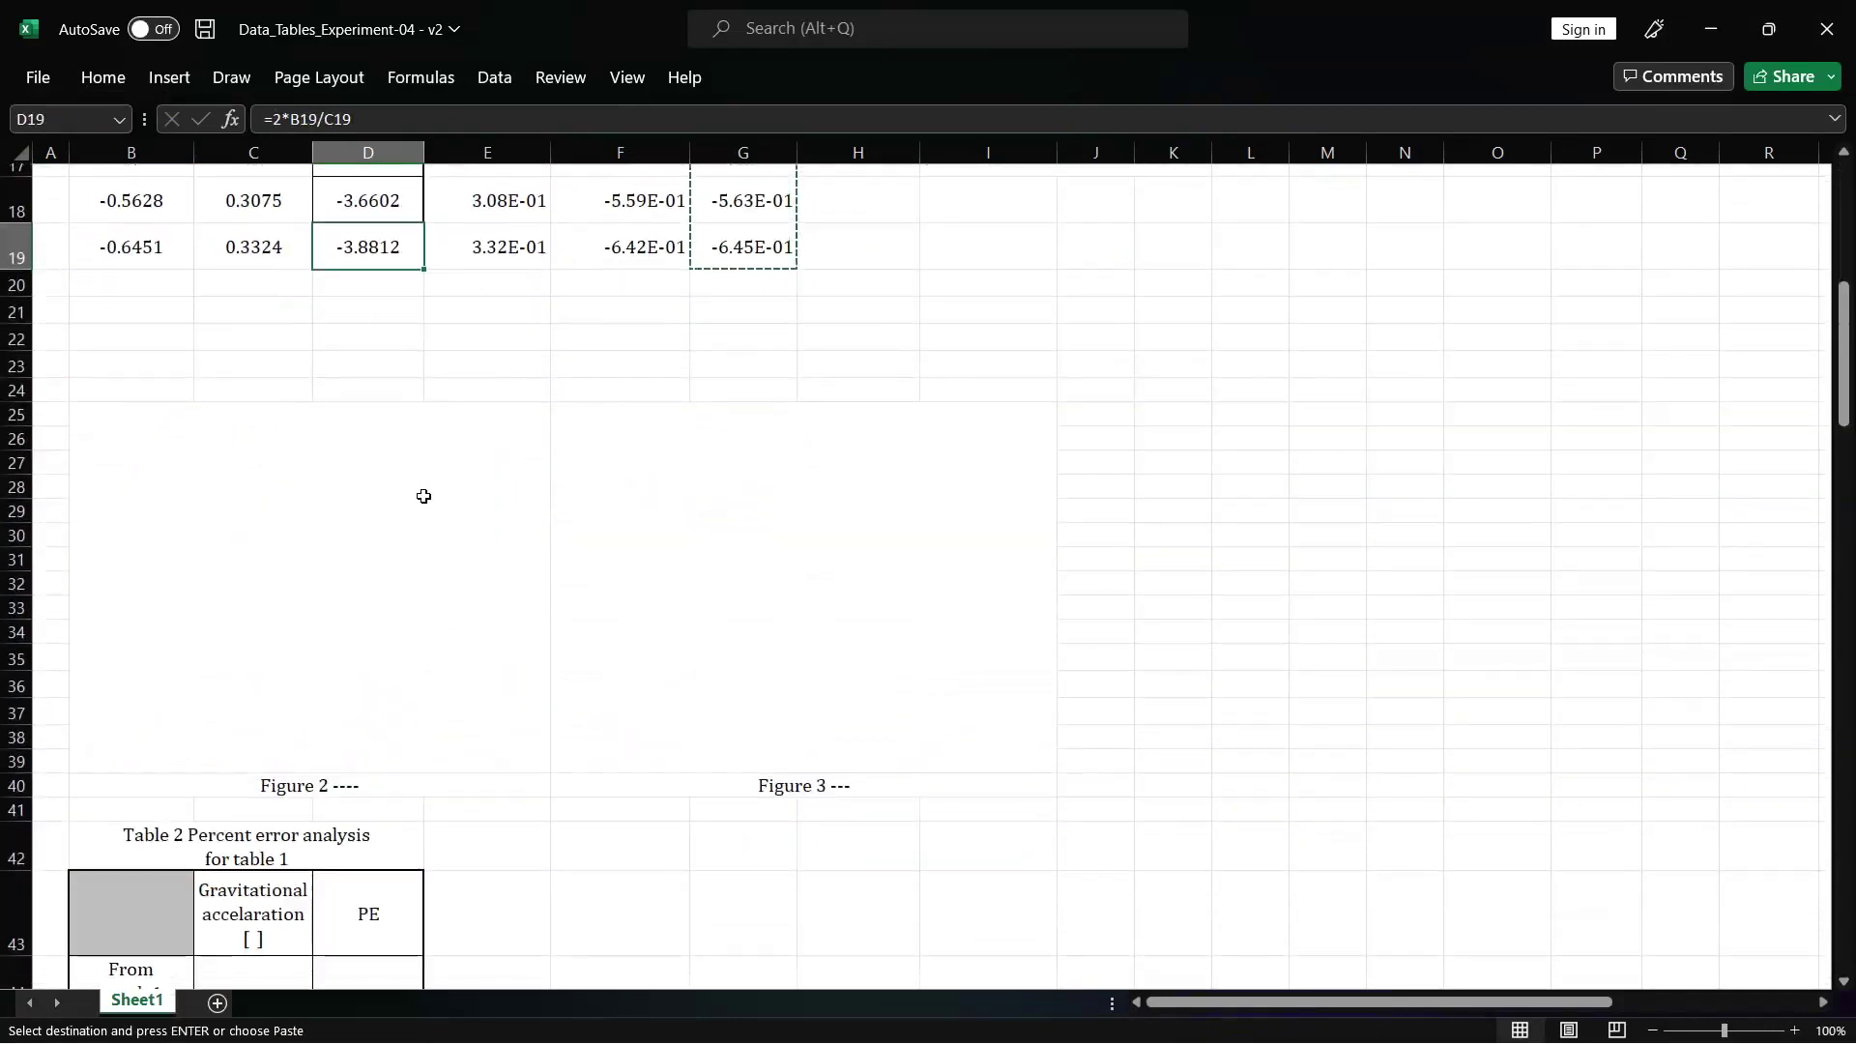
click(411, 495)
key(ctrl+v)
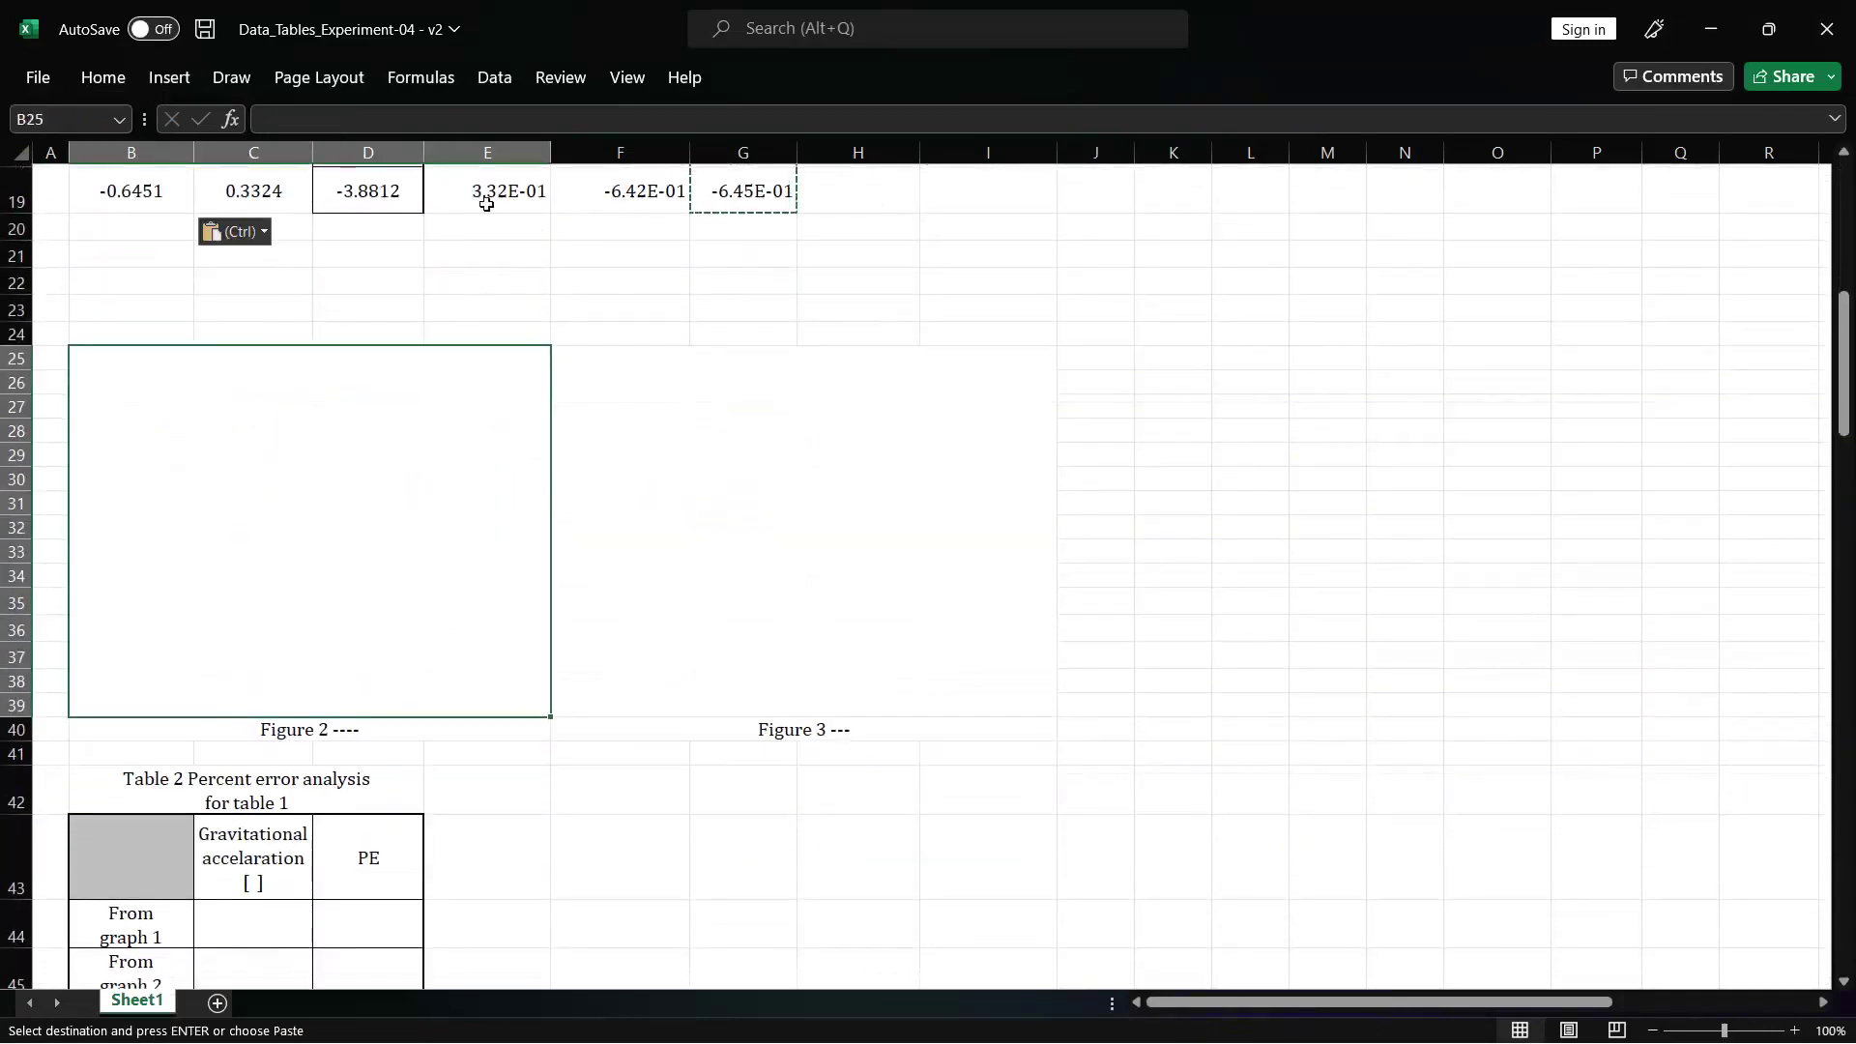
click(169, 77)
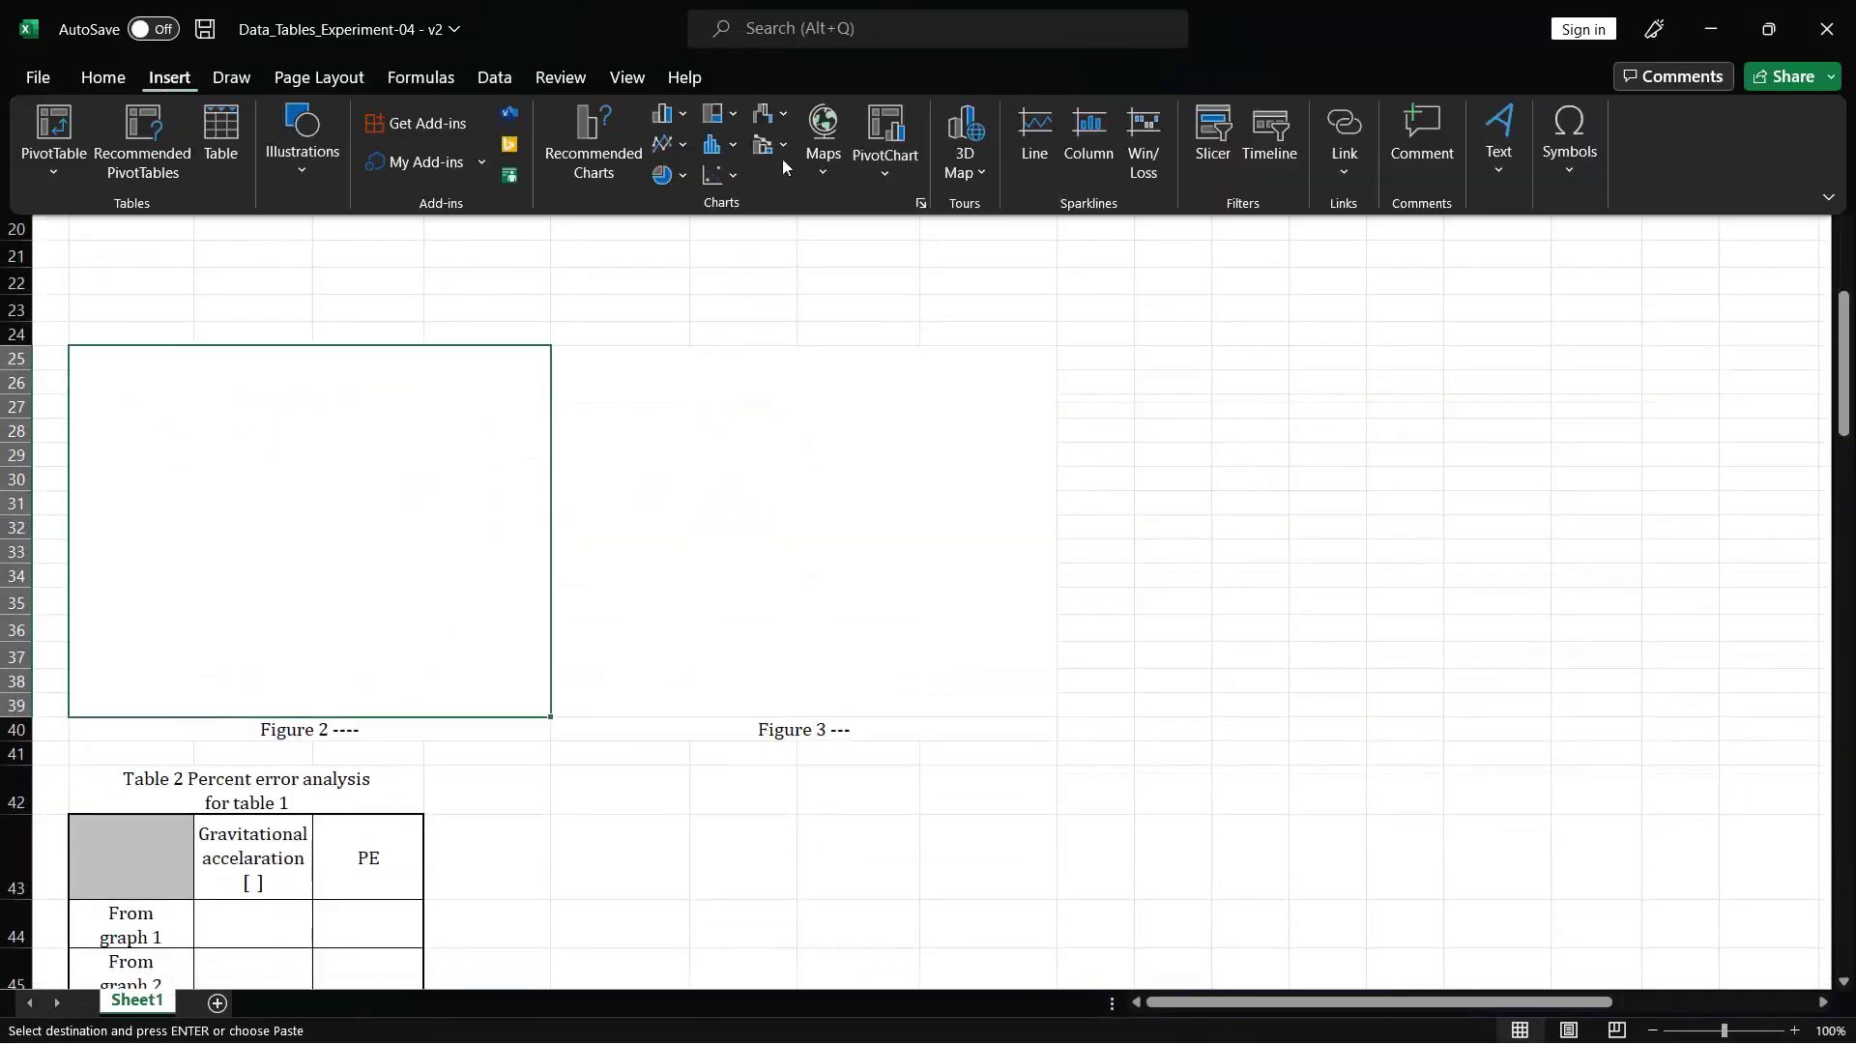
click(735, 174)
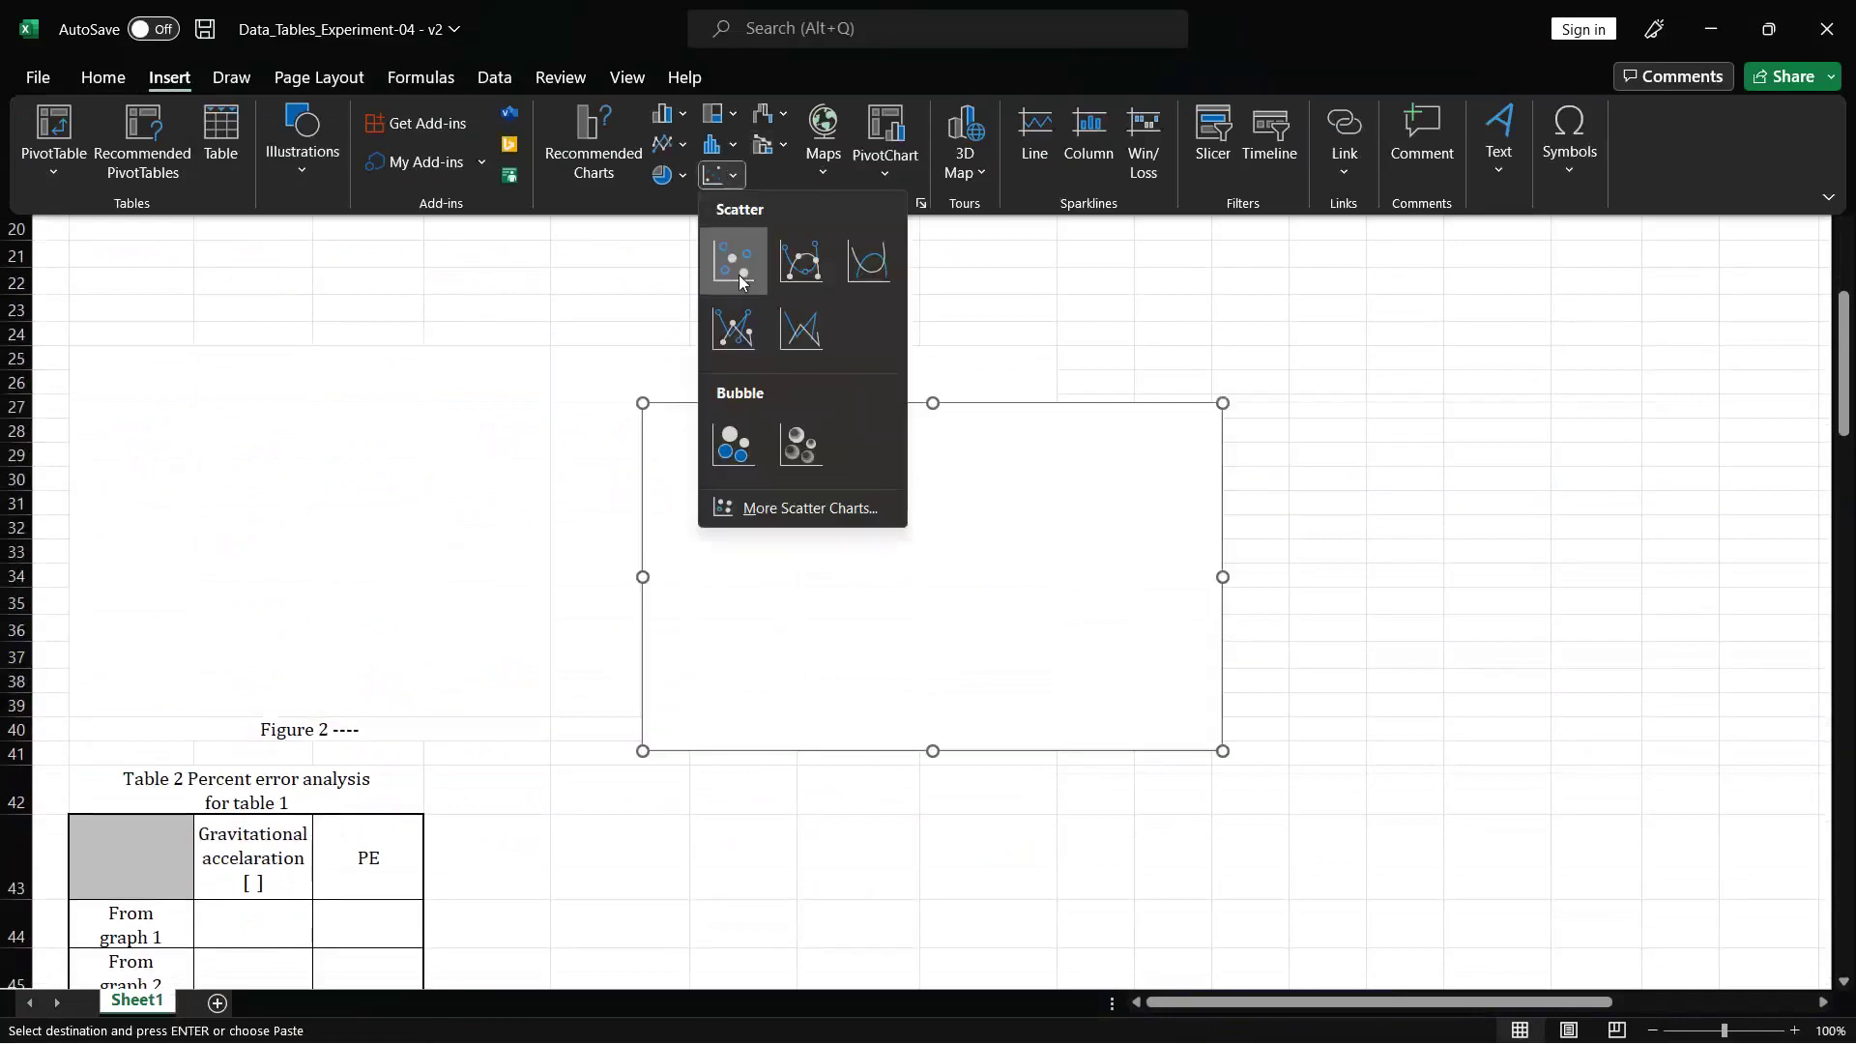
click(739, 281)
drag(804, 518, 230, 462)
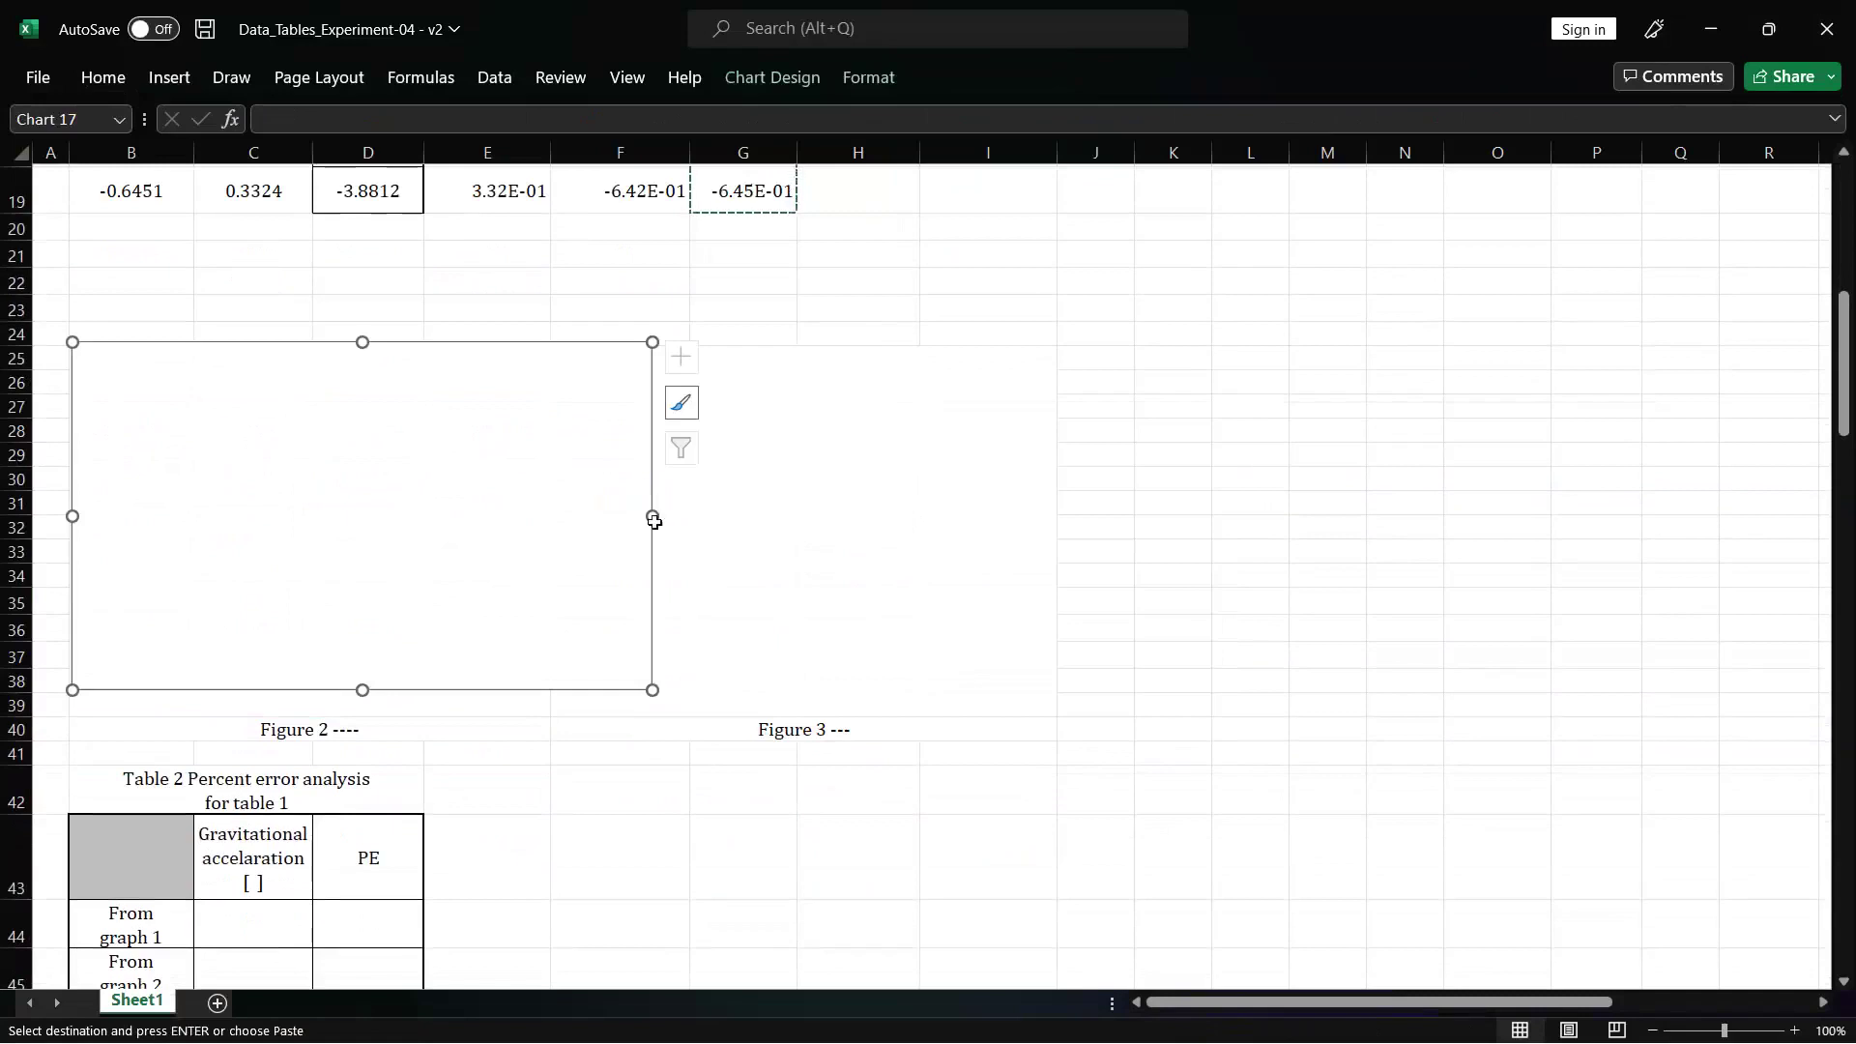
drag(653, 520, 530, 526)
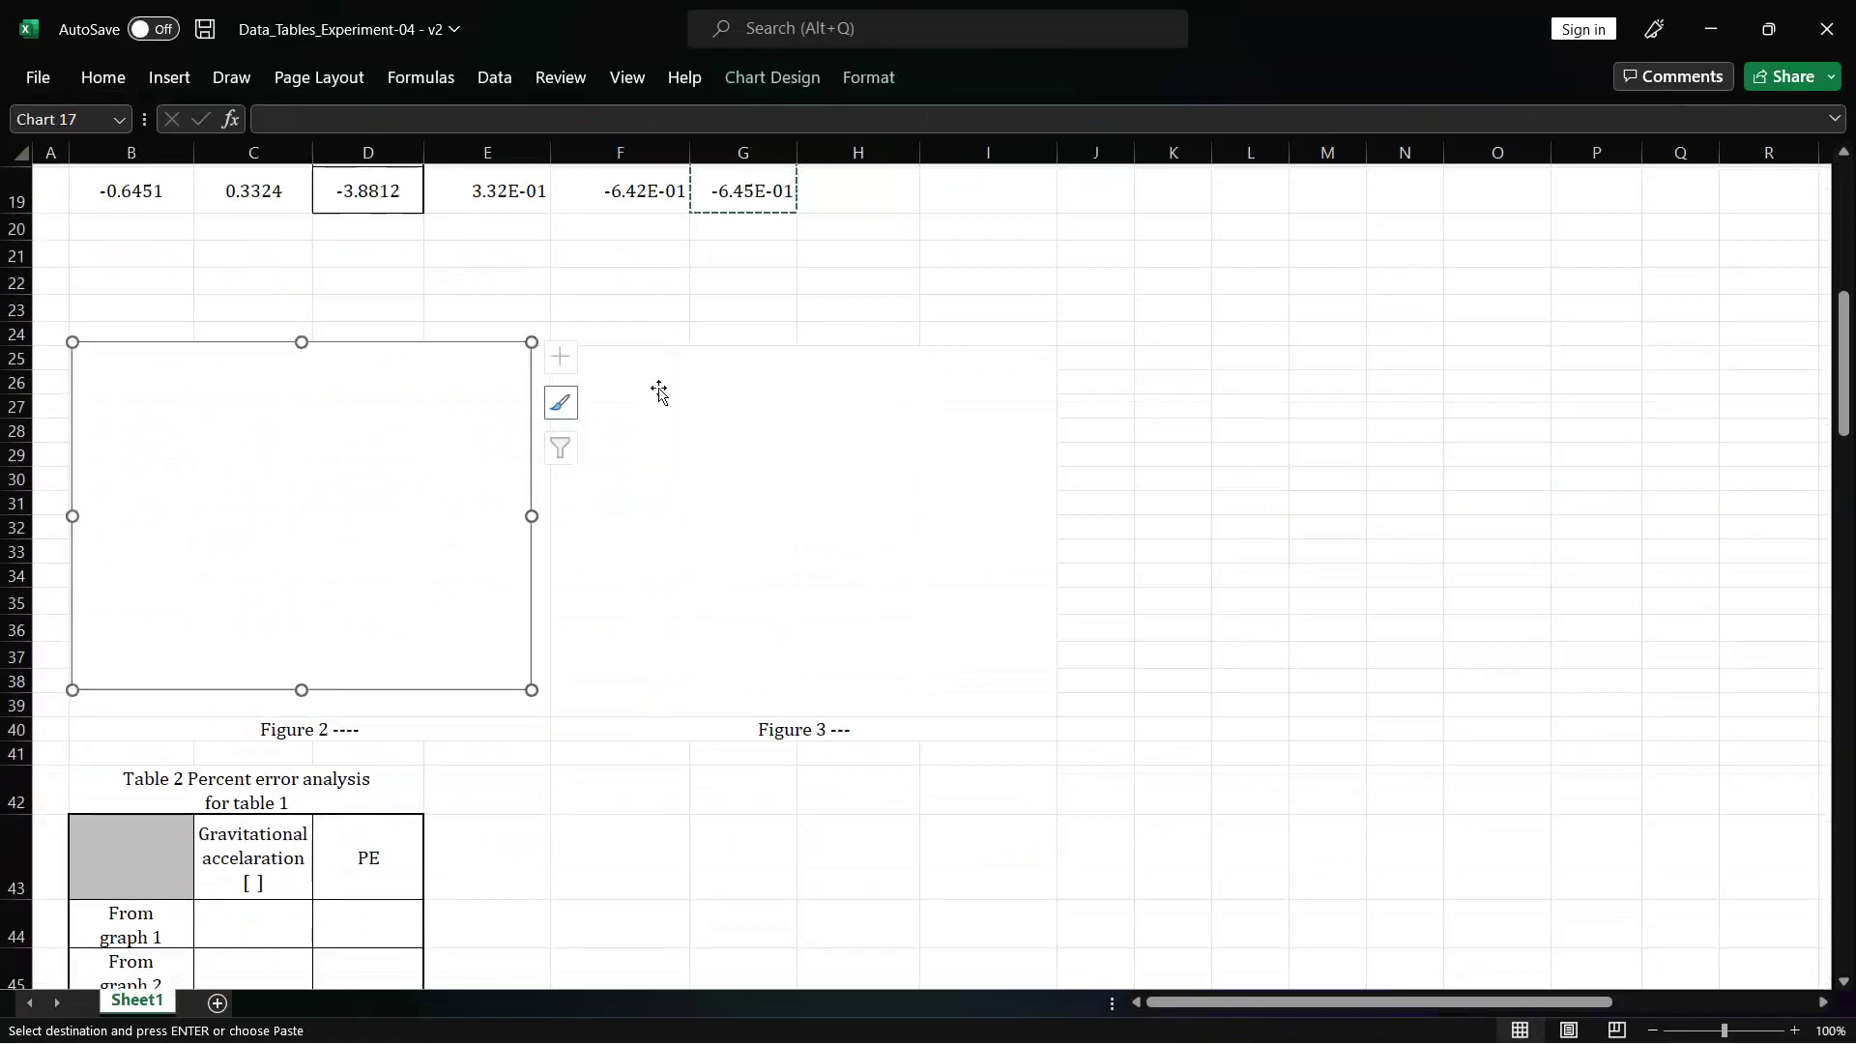
- Shrink the workbook window from full screen and start adding a new data series to the empty Figure 2 chart
key(ctrl+1)
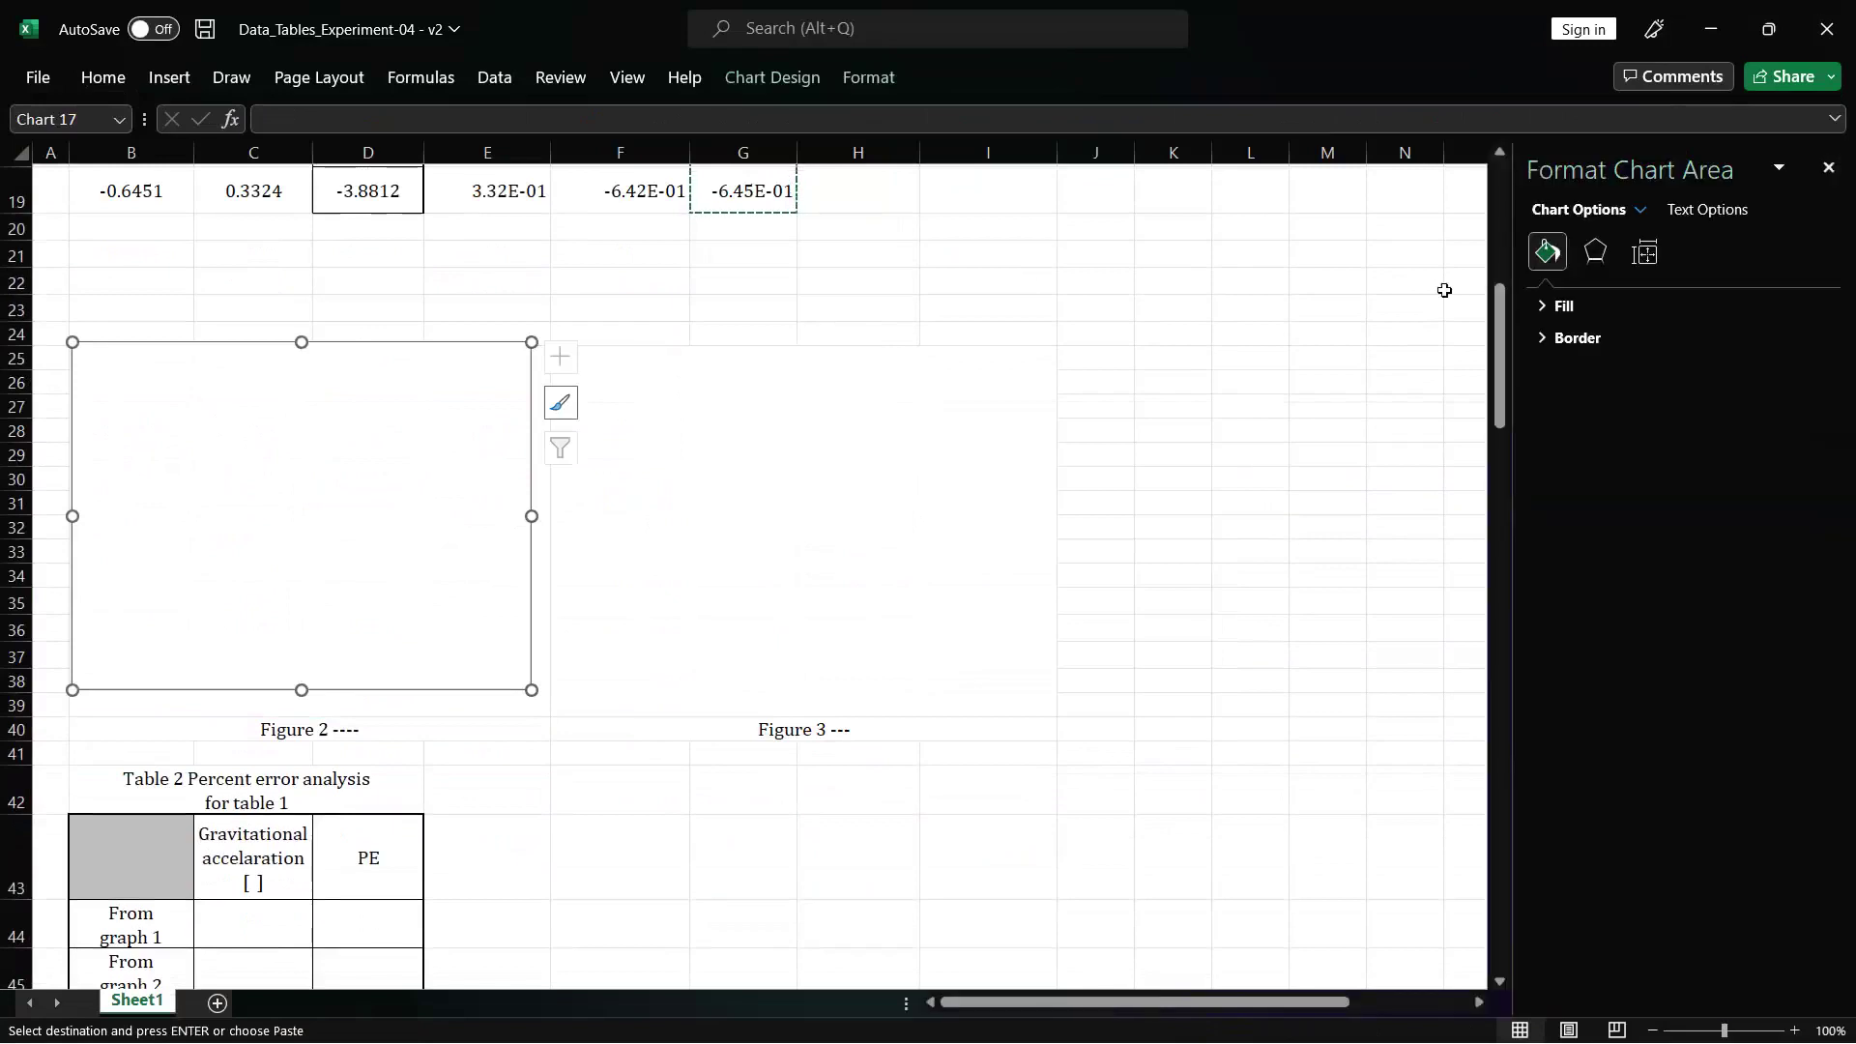
click(1770, 29)
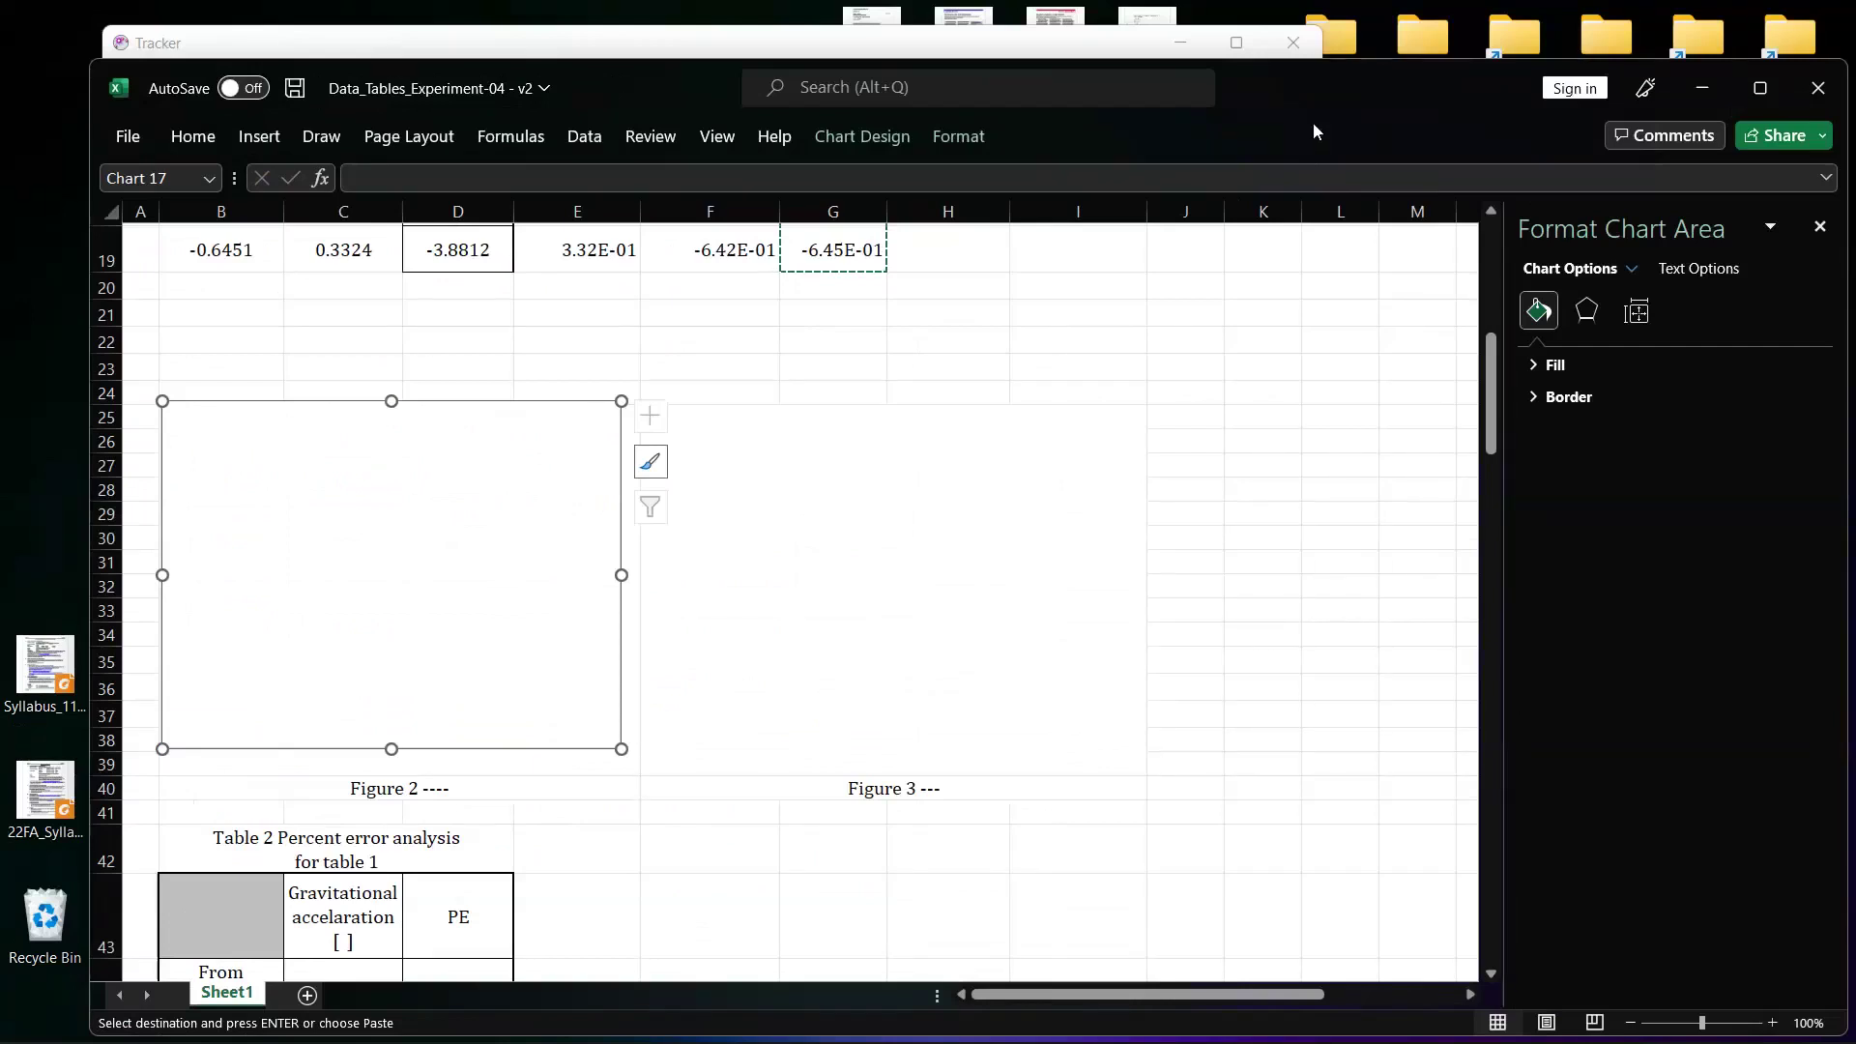
click(1313, 122)
click(1329, 193)
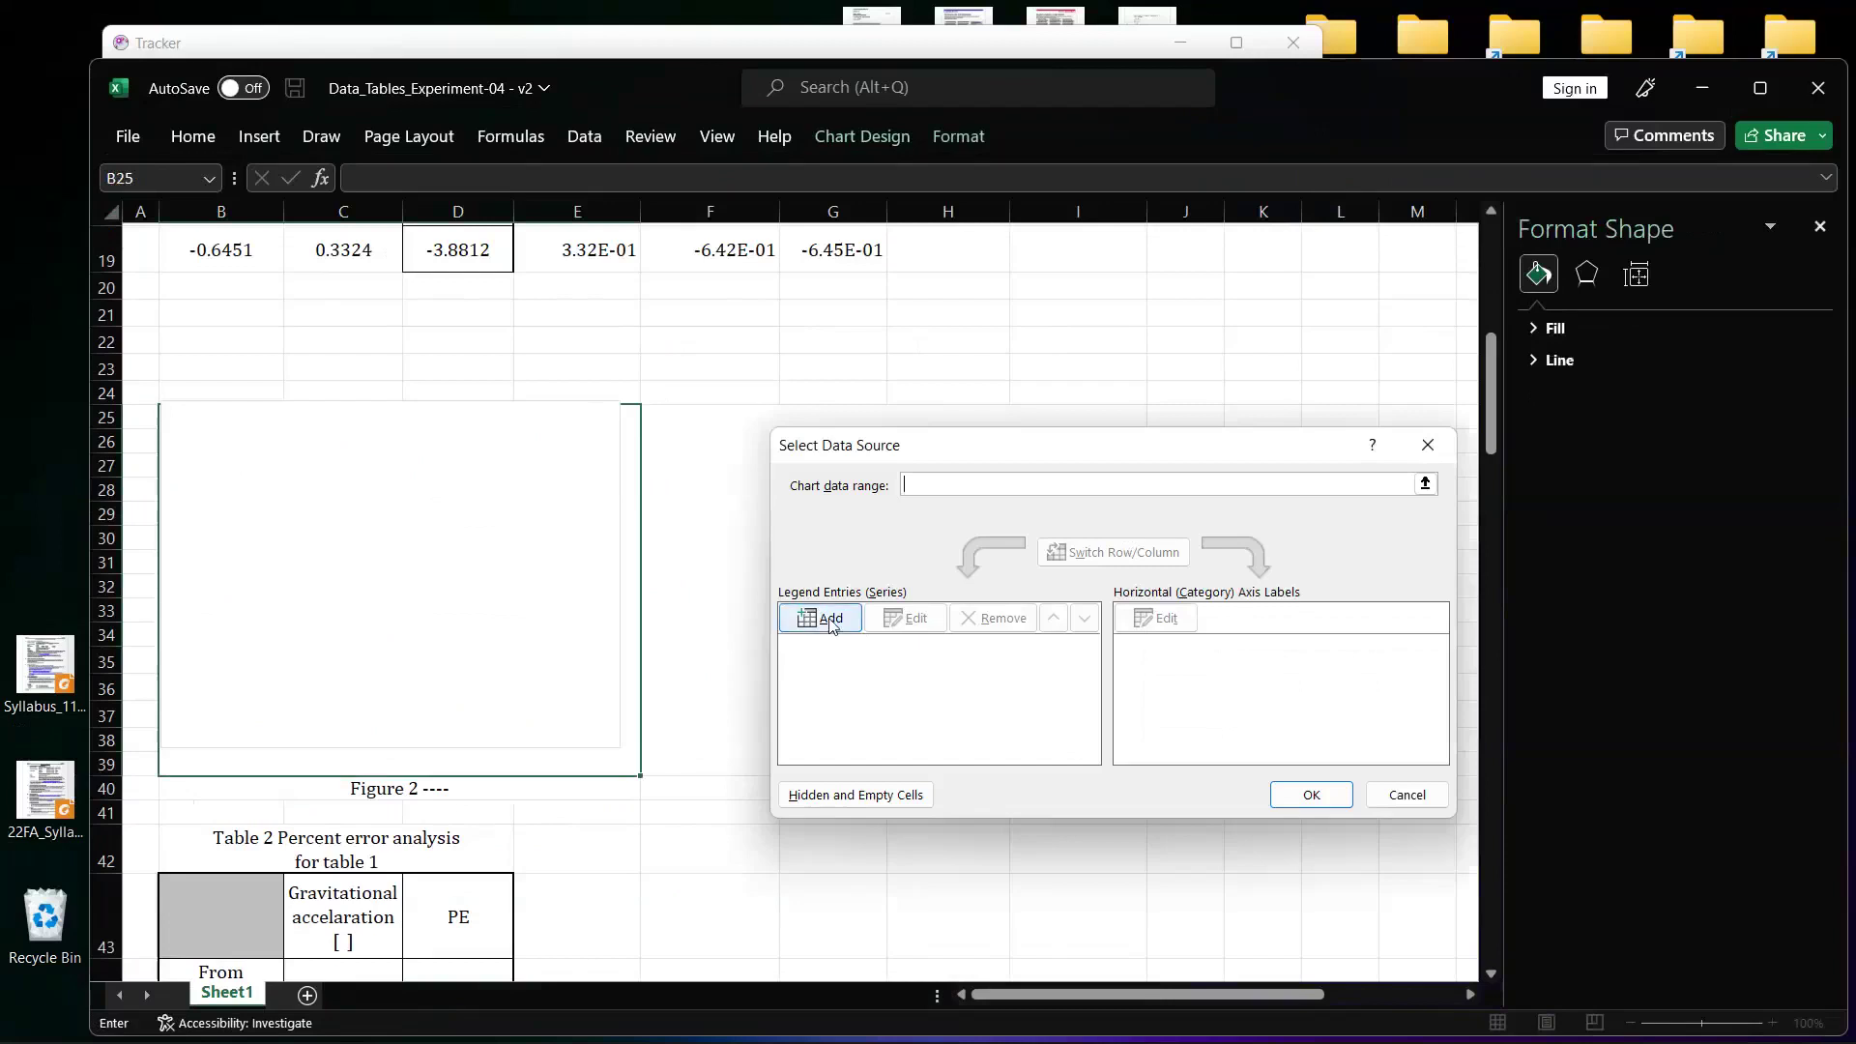
click(830, 619)
- Set the new series' X values to C7:C19 and its Y values to D8:D19
key(Tab)
scroll(752, 546, up, 4)
scroll(752, 546, up, 2)
scroll(580, 484, down, 1)
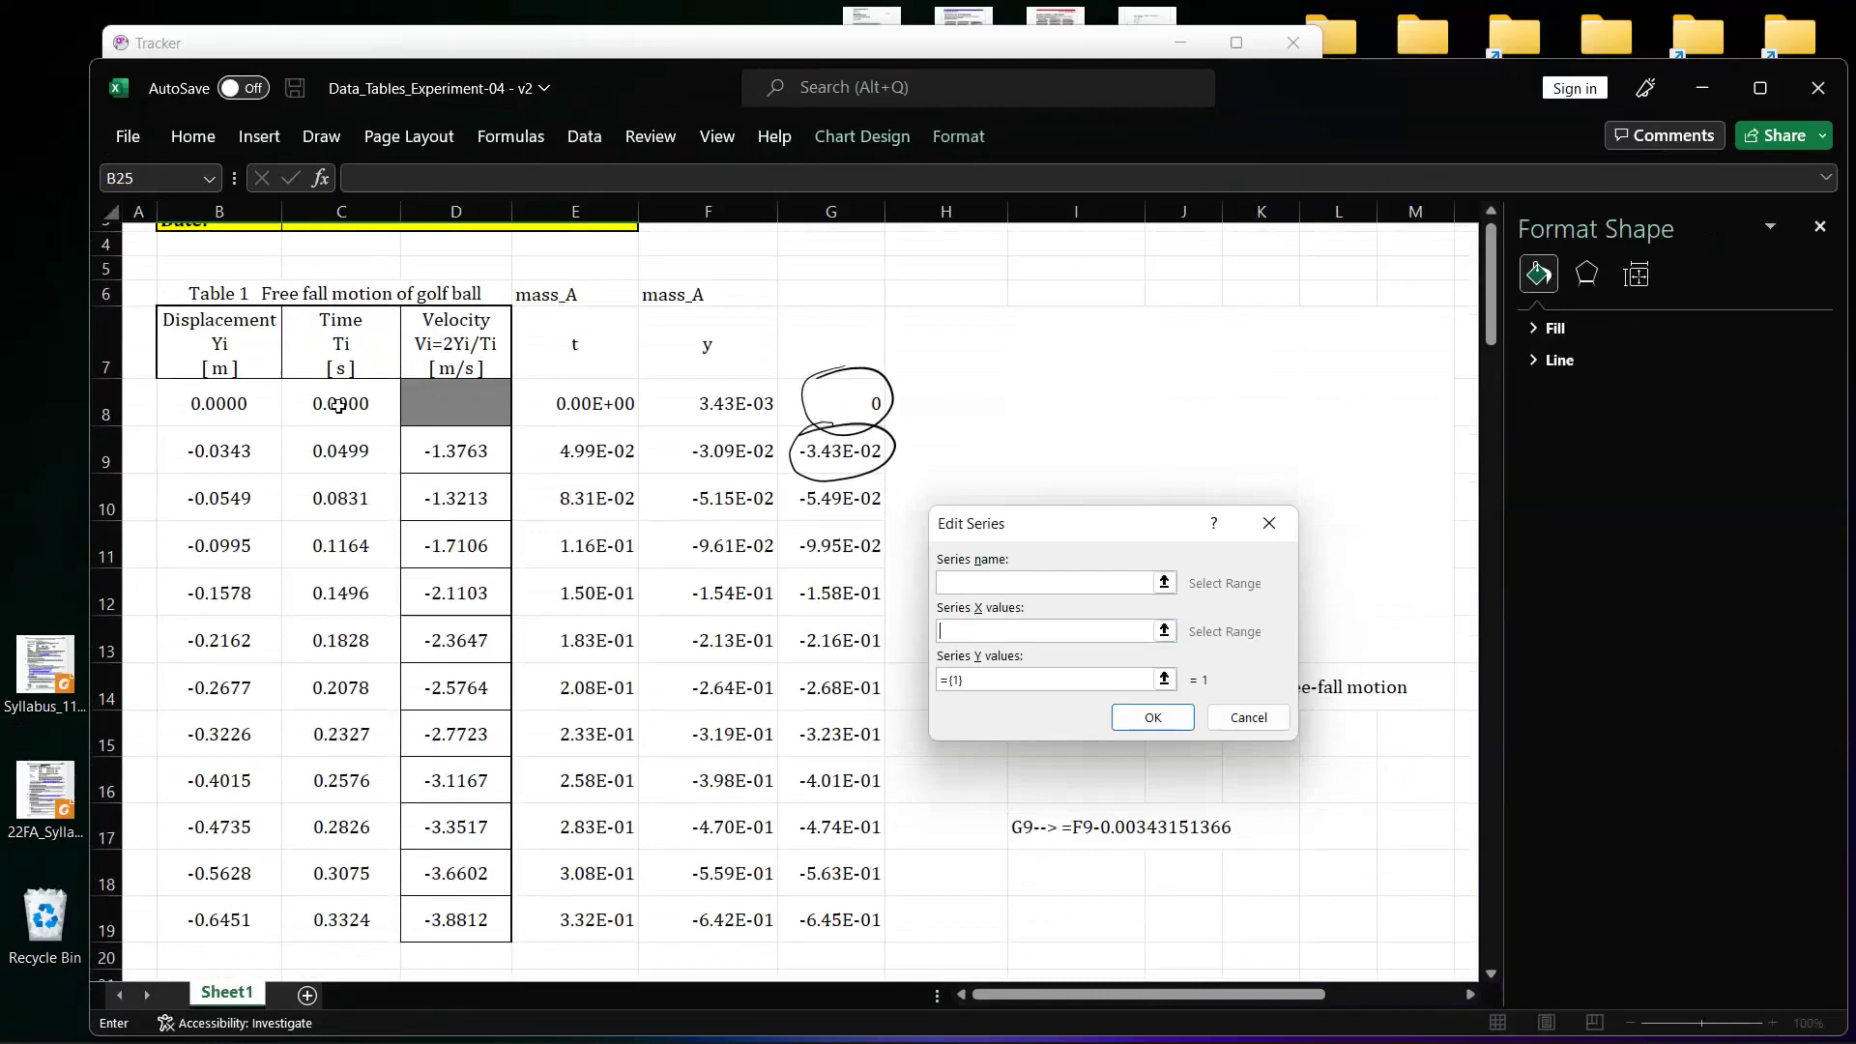
drag(338, 372, 343, 943)
click(985, 680)
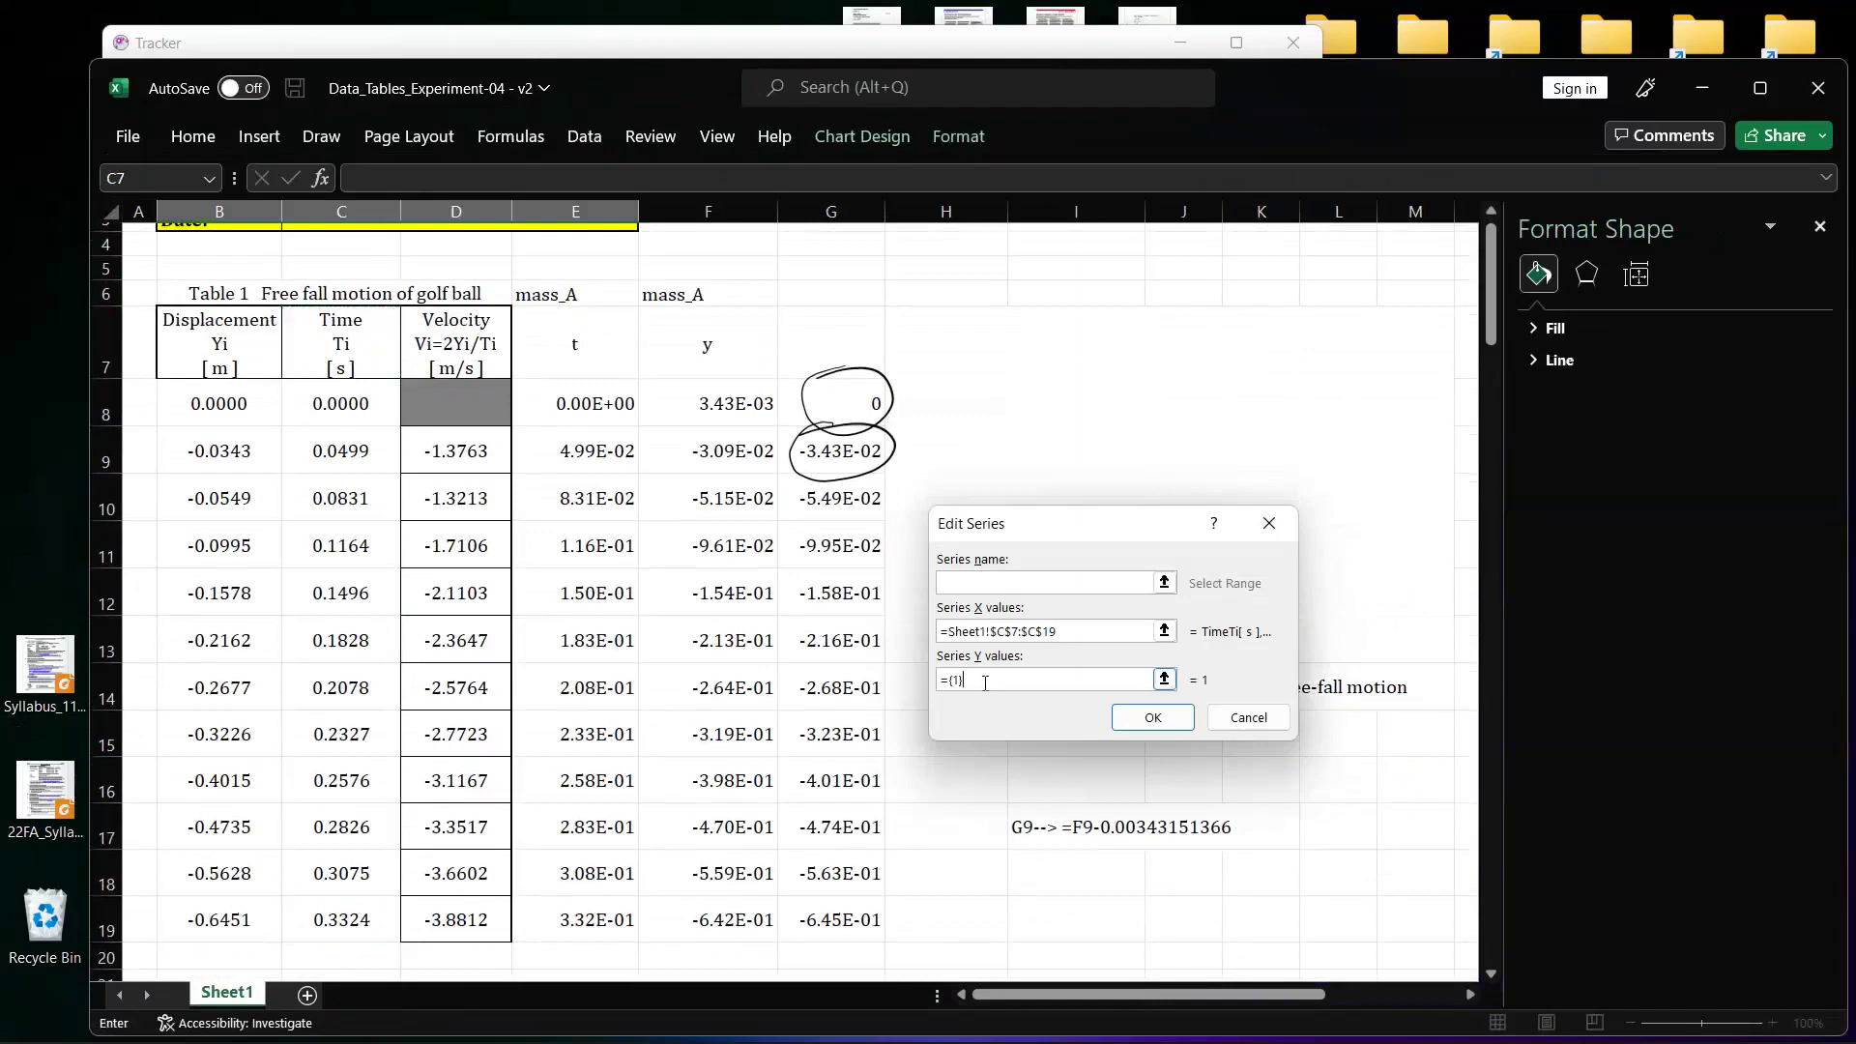
click(453, 424)
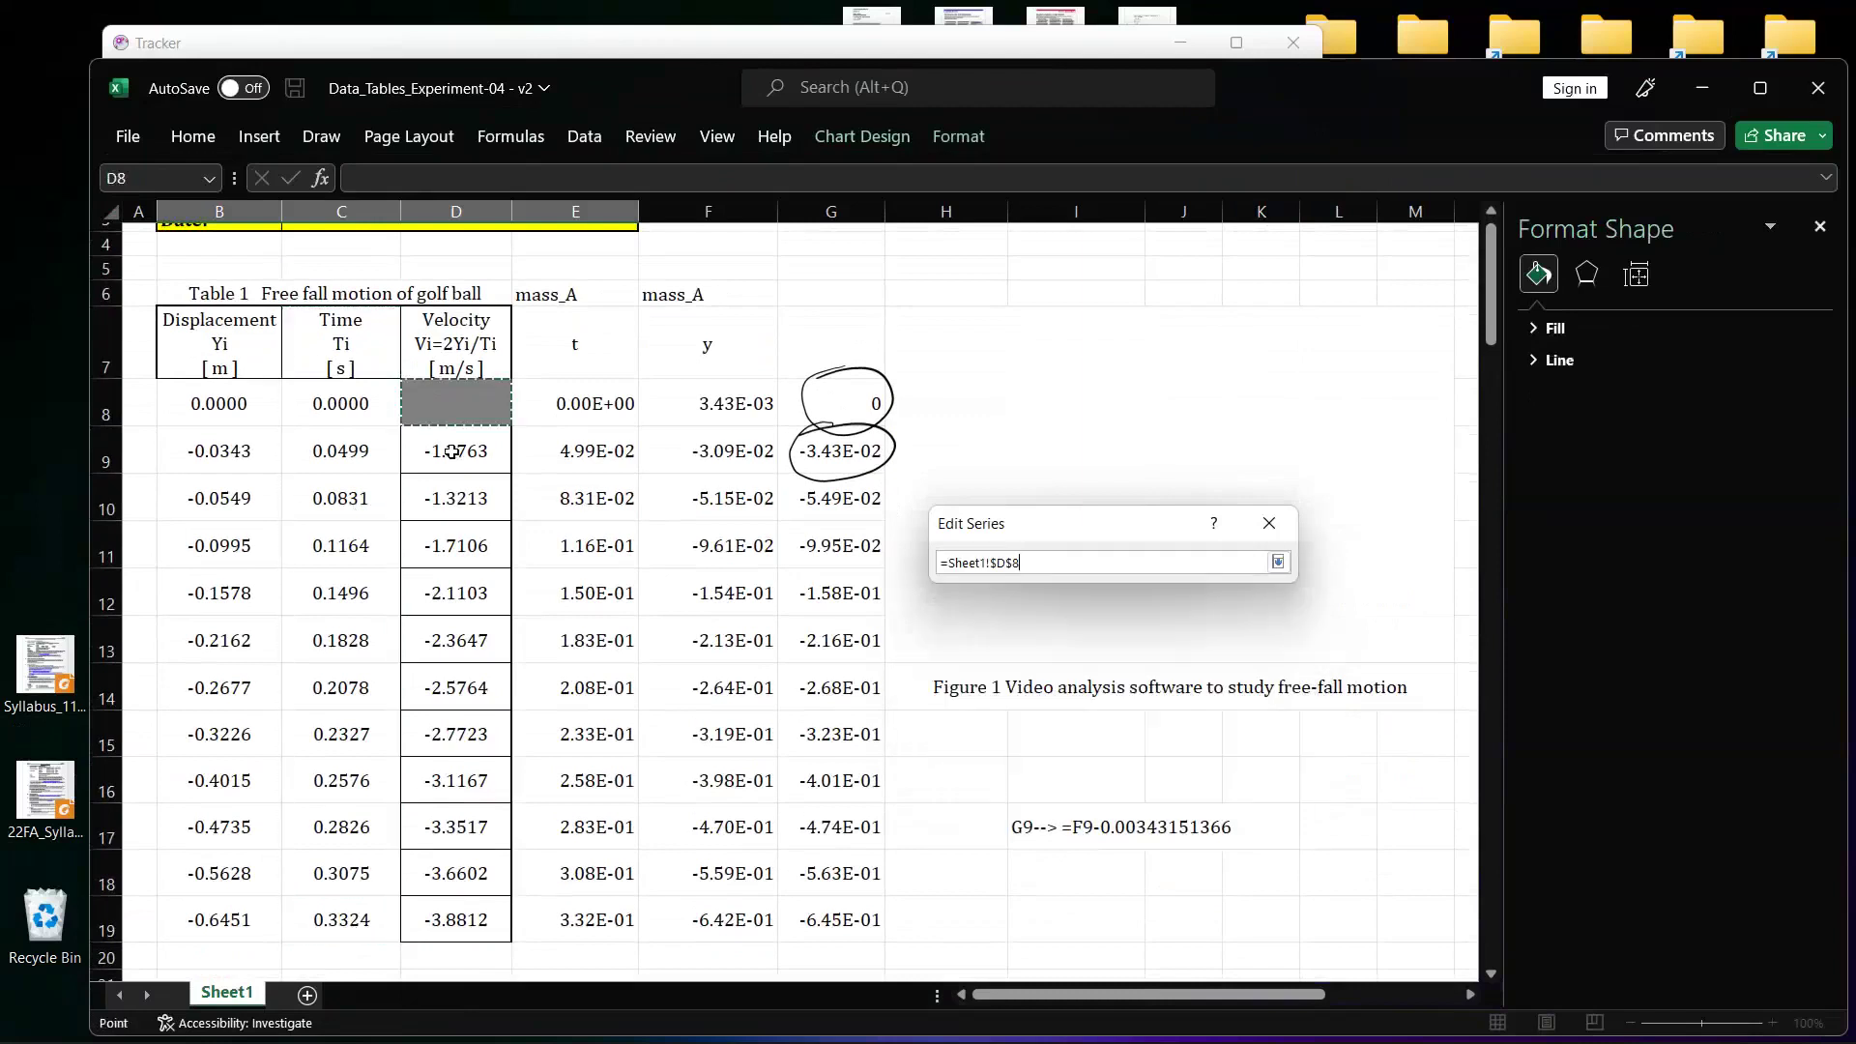
drag(452, 451, 467, 948)
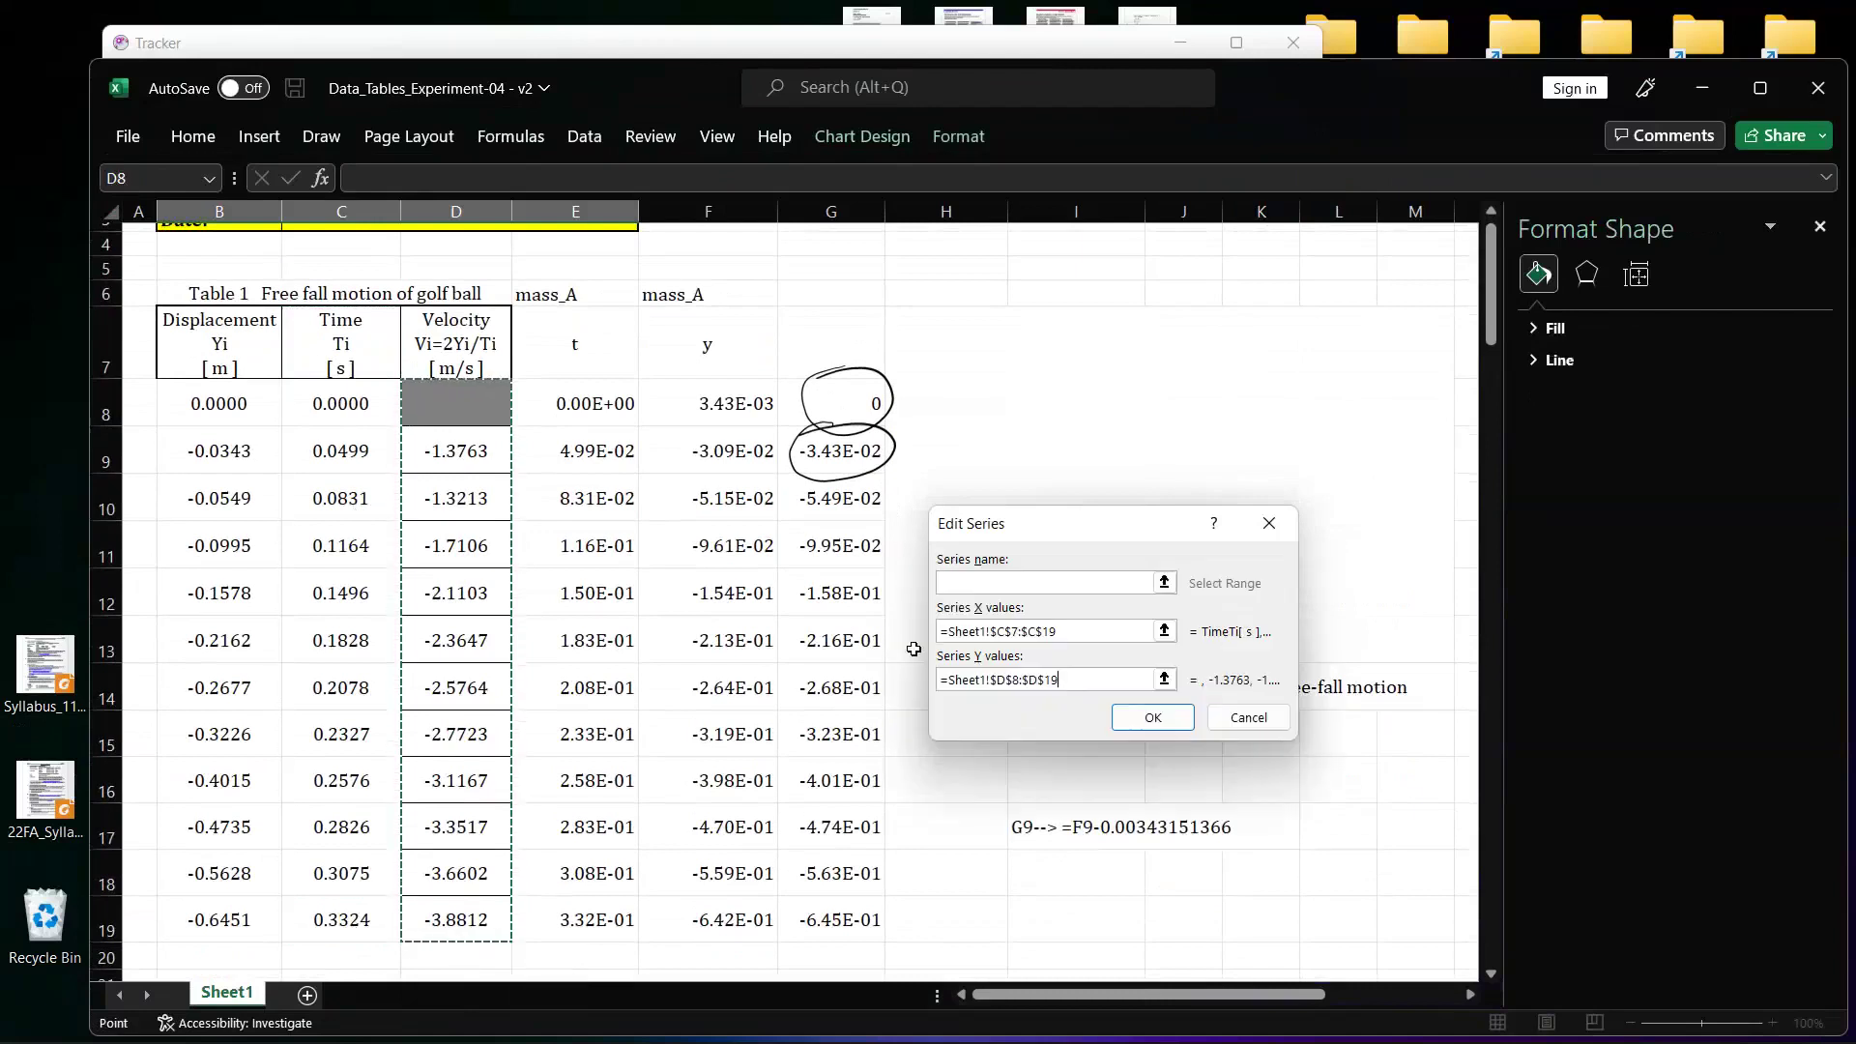
- Set the series' X values to C9:C19 and its Y values to D9:D19, and accept the chart's data source
click(1073, 632)
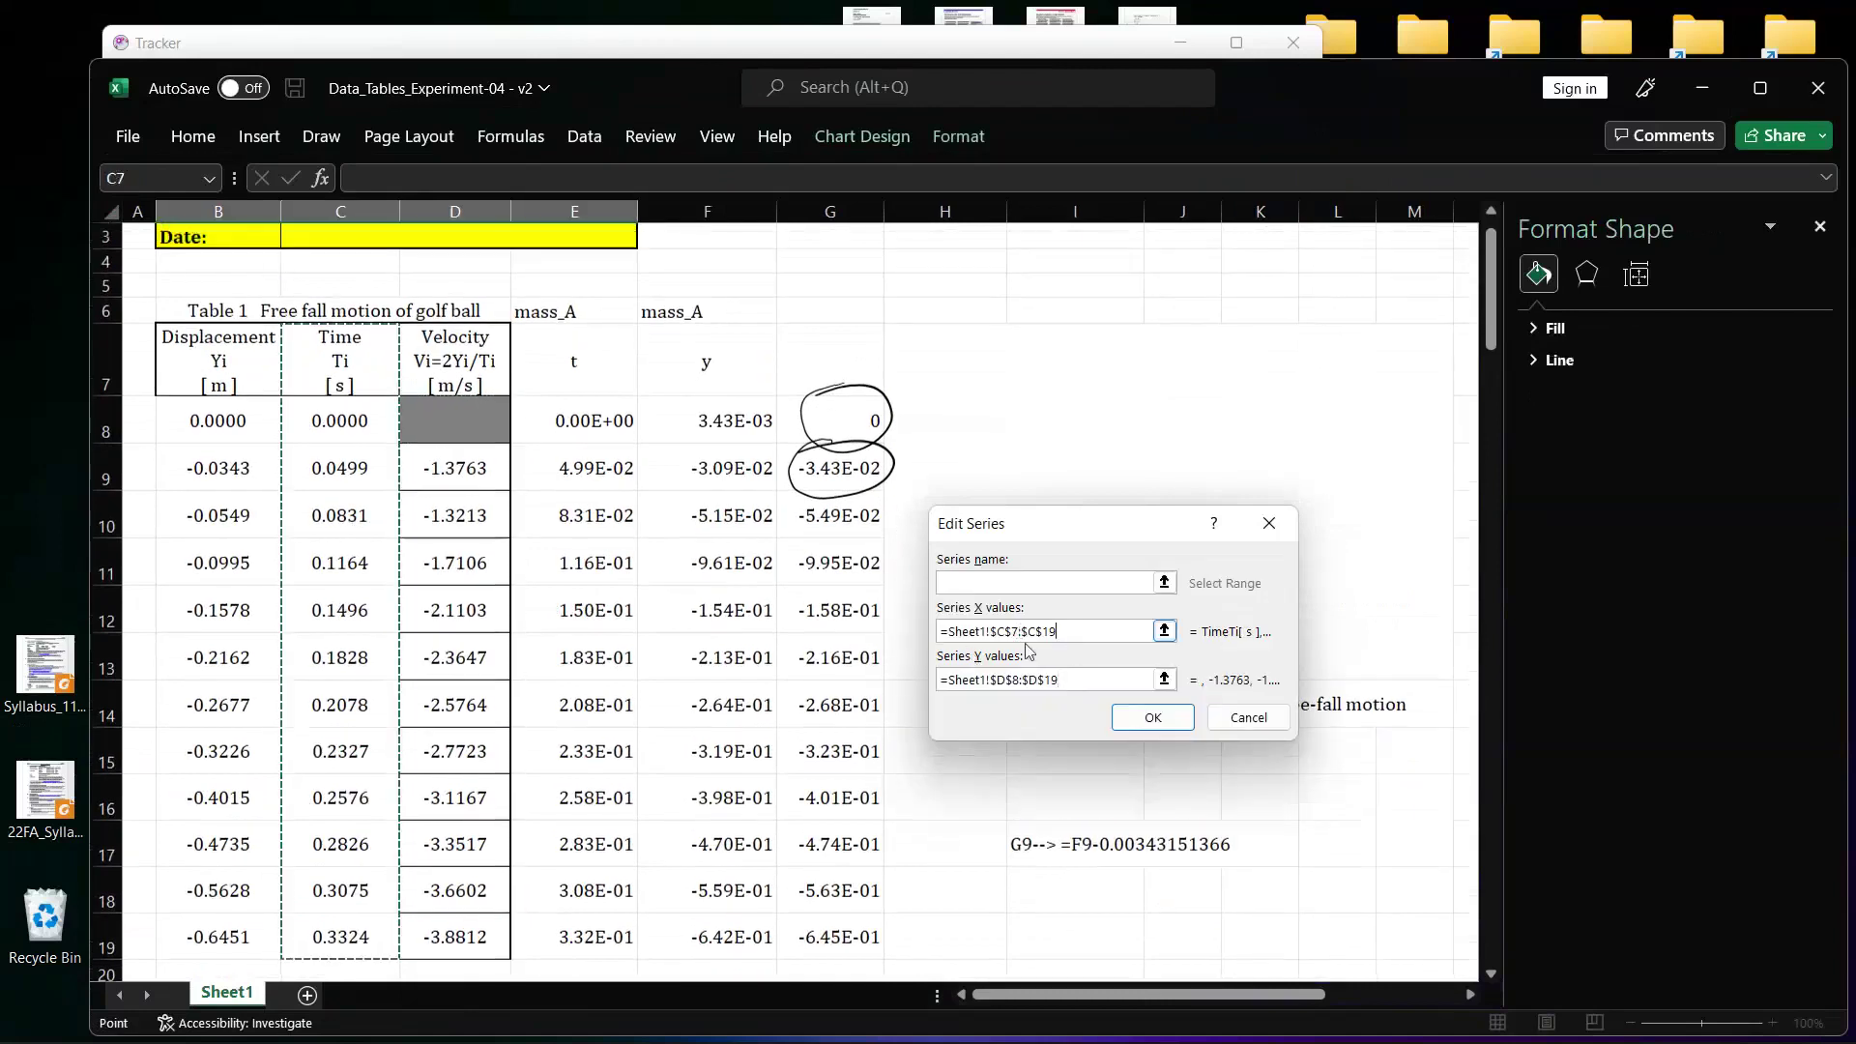
drag(1086, 635, 936, 631)
key(BackSpace)
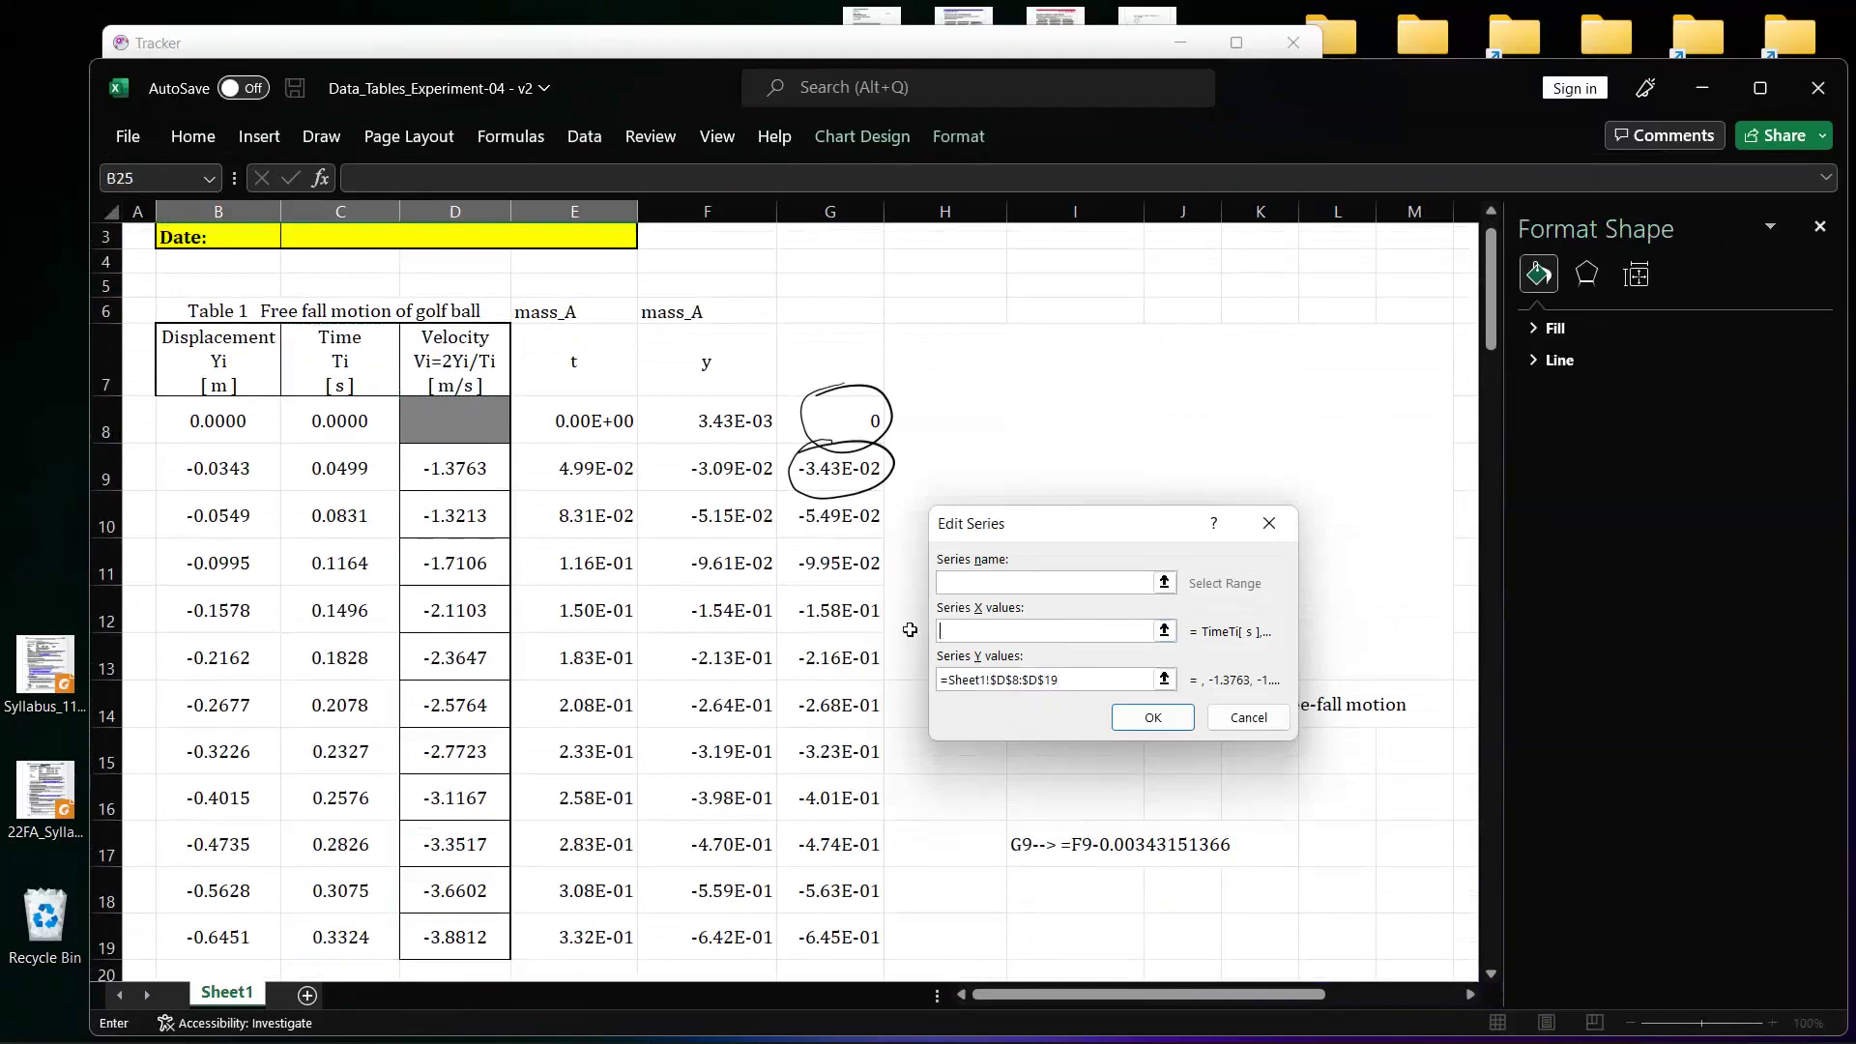
drag(342, 462, 340, 939)
drag(1081, 681, 938, 680)
key(BackSpace)
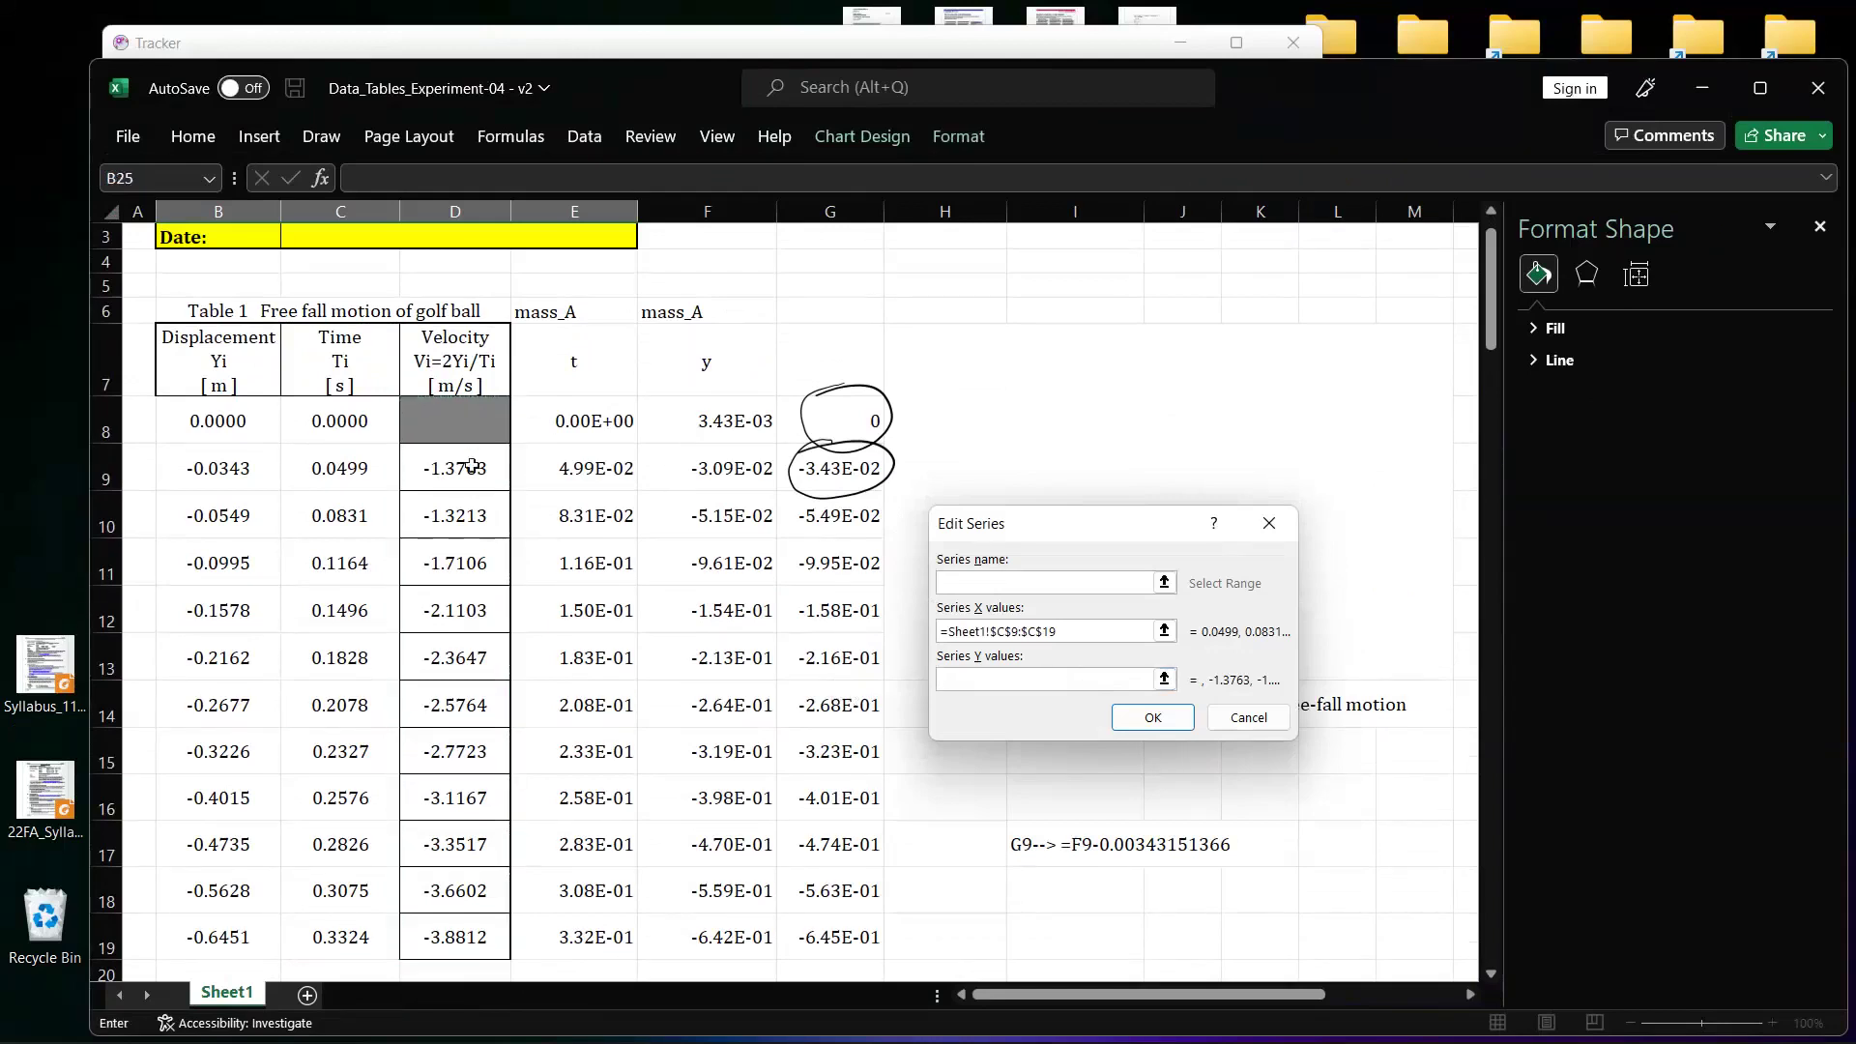
drag(451, 467, 456, 938)
click(1153, 717)
click(1312, 793)
- Examine the plotted points in the Figure 2 chart against the time and velocity columns of Table 1
scroll(929, 772, down, 5)
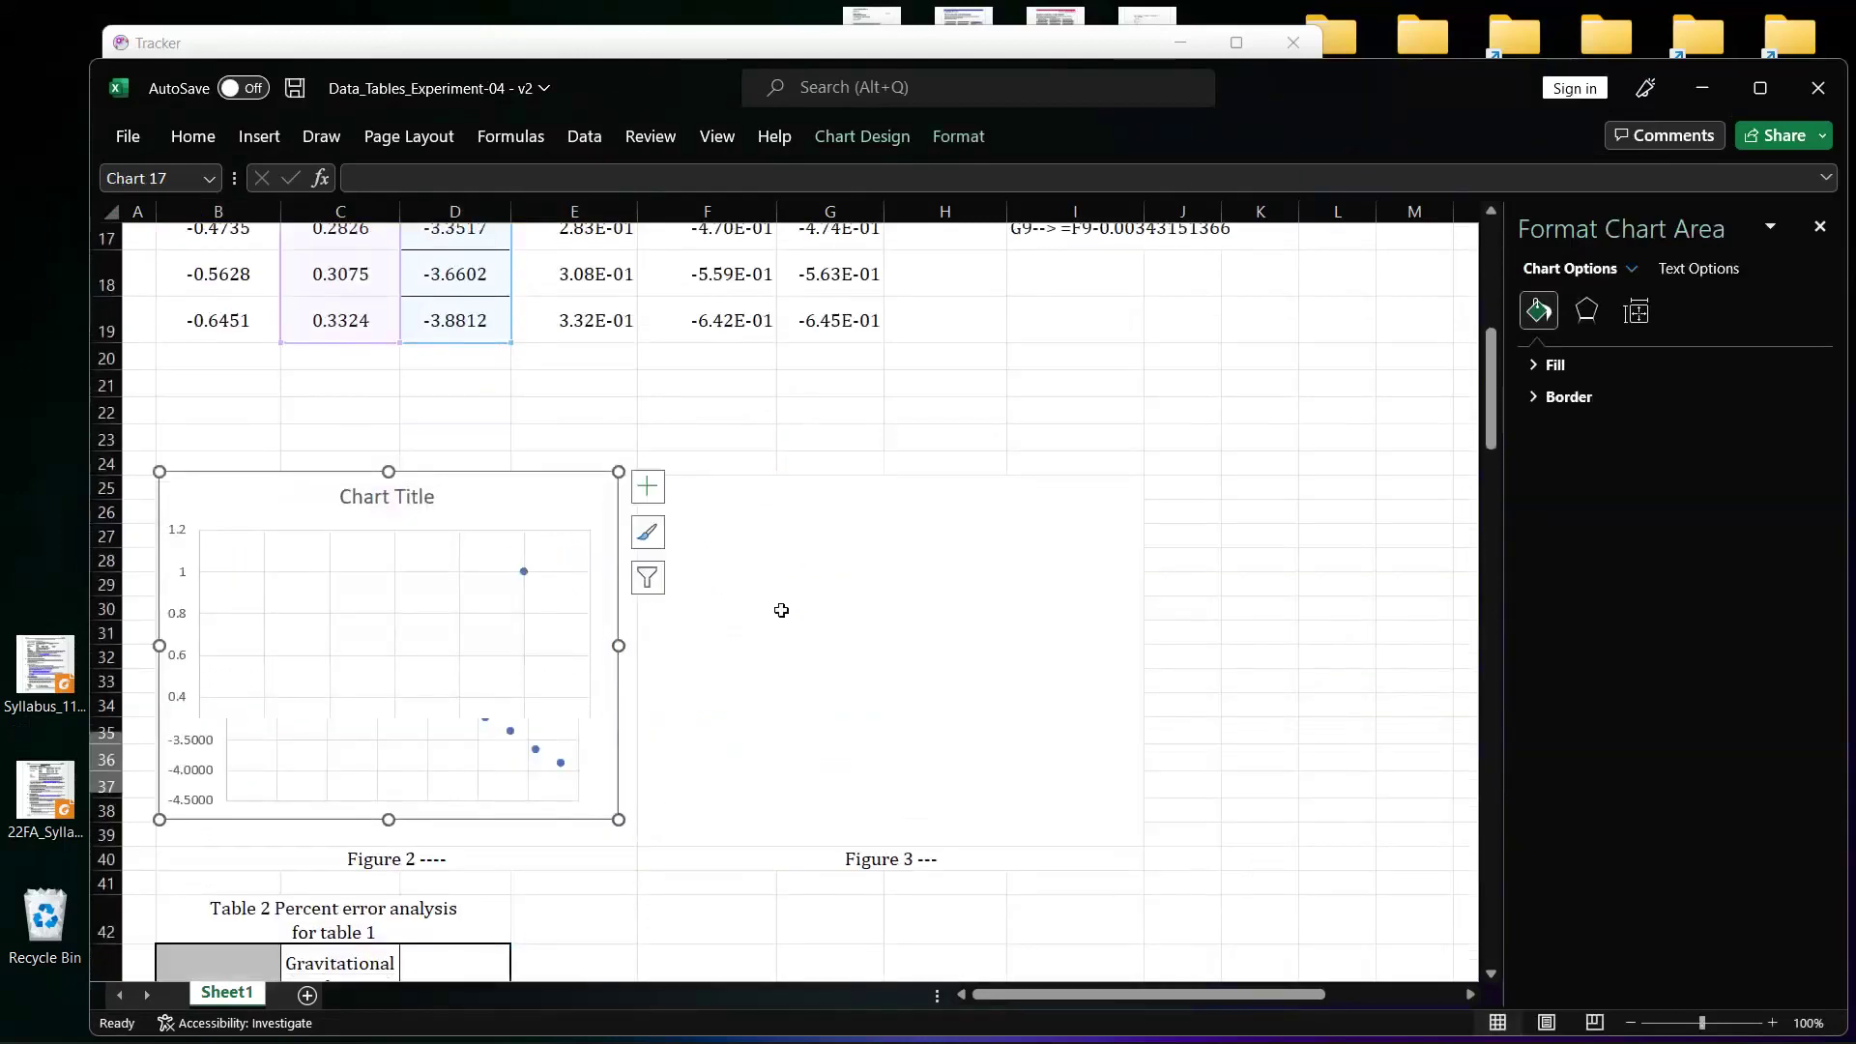
scroll(781, 610, up, 2)
scroll(781, 610, down, 1)
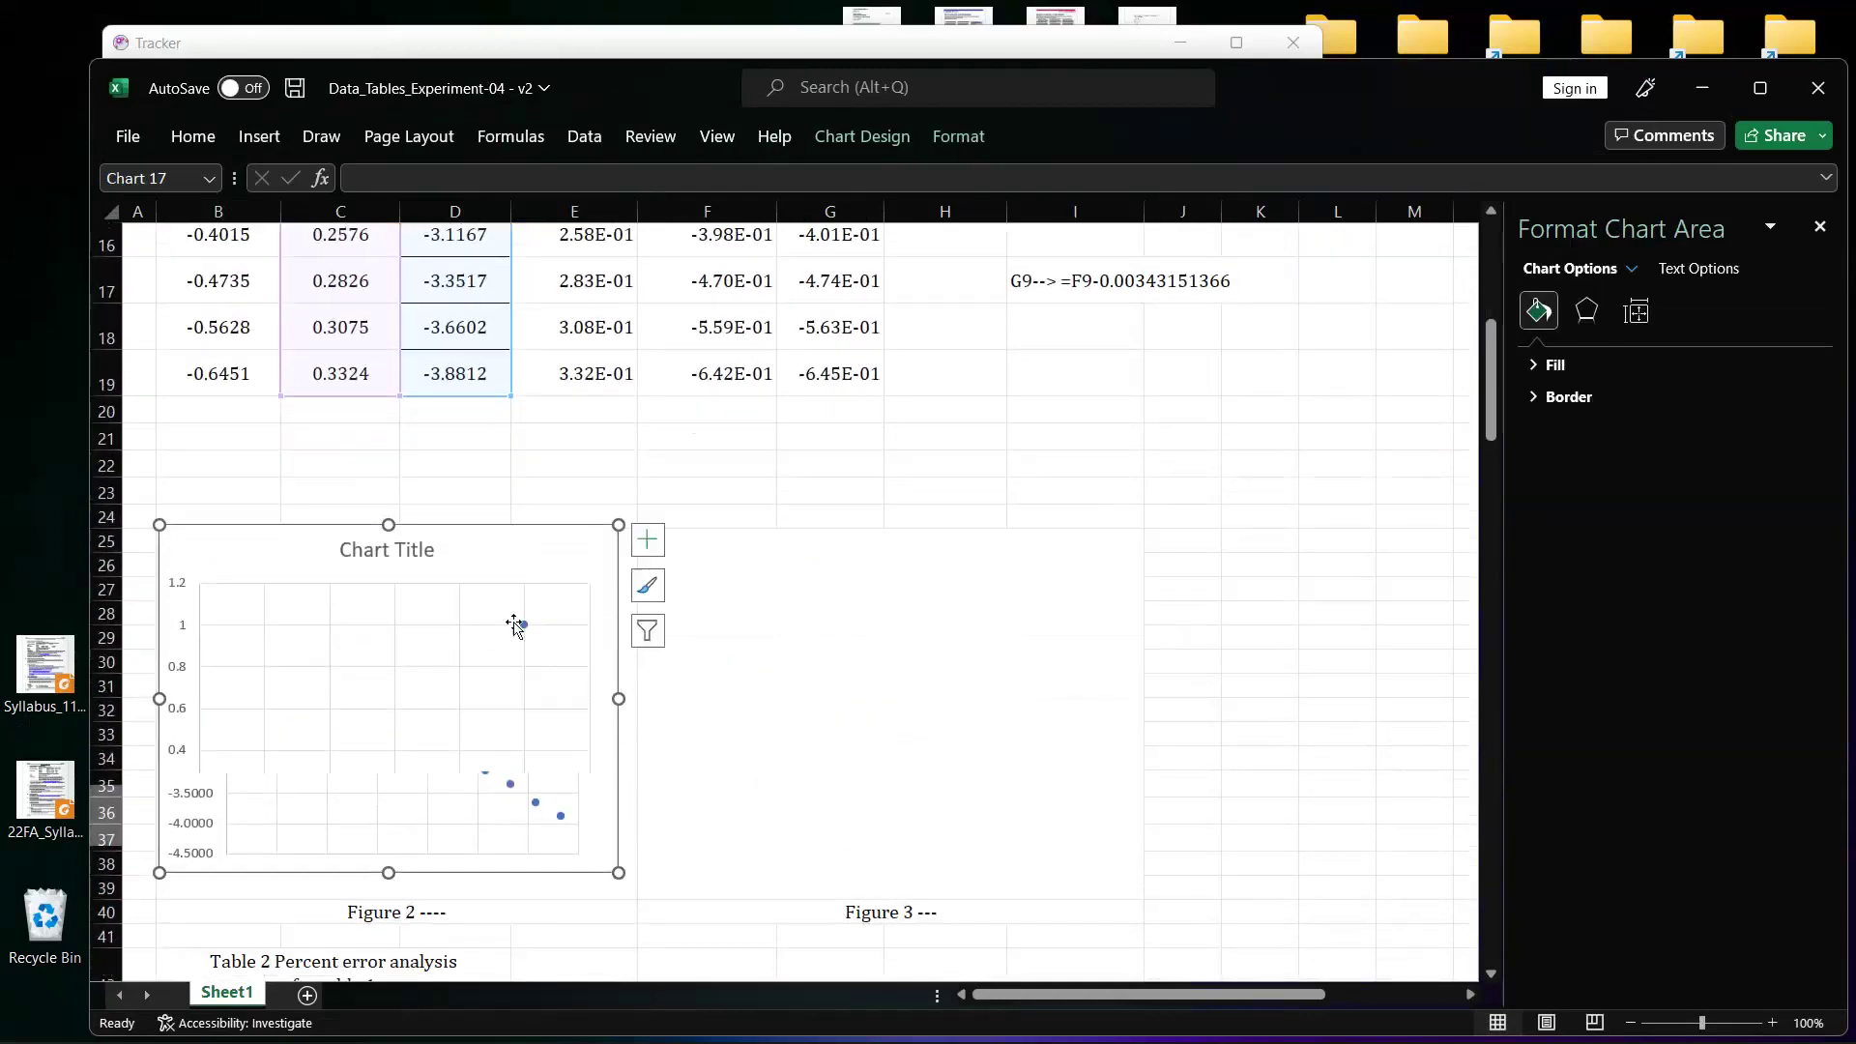
scroll(933, 473, up, 4)
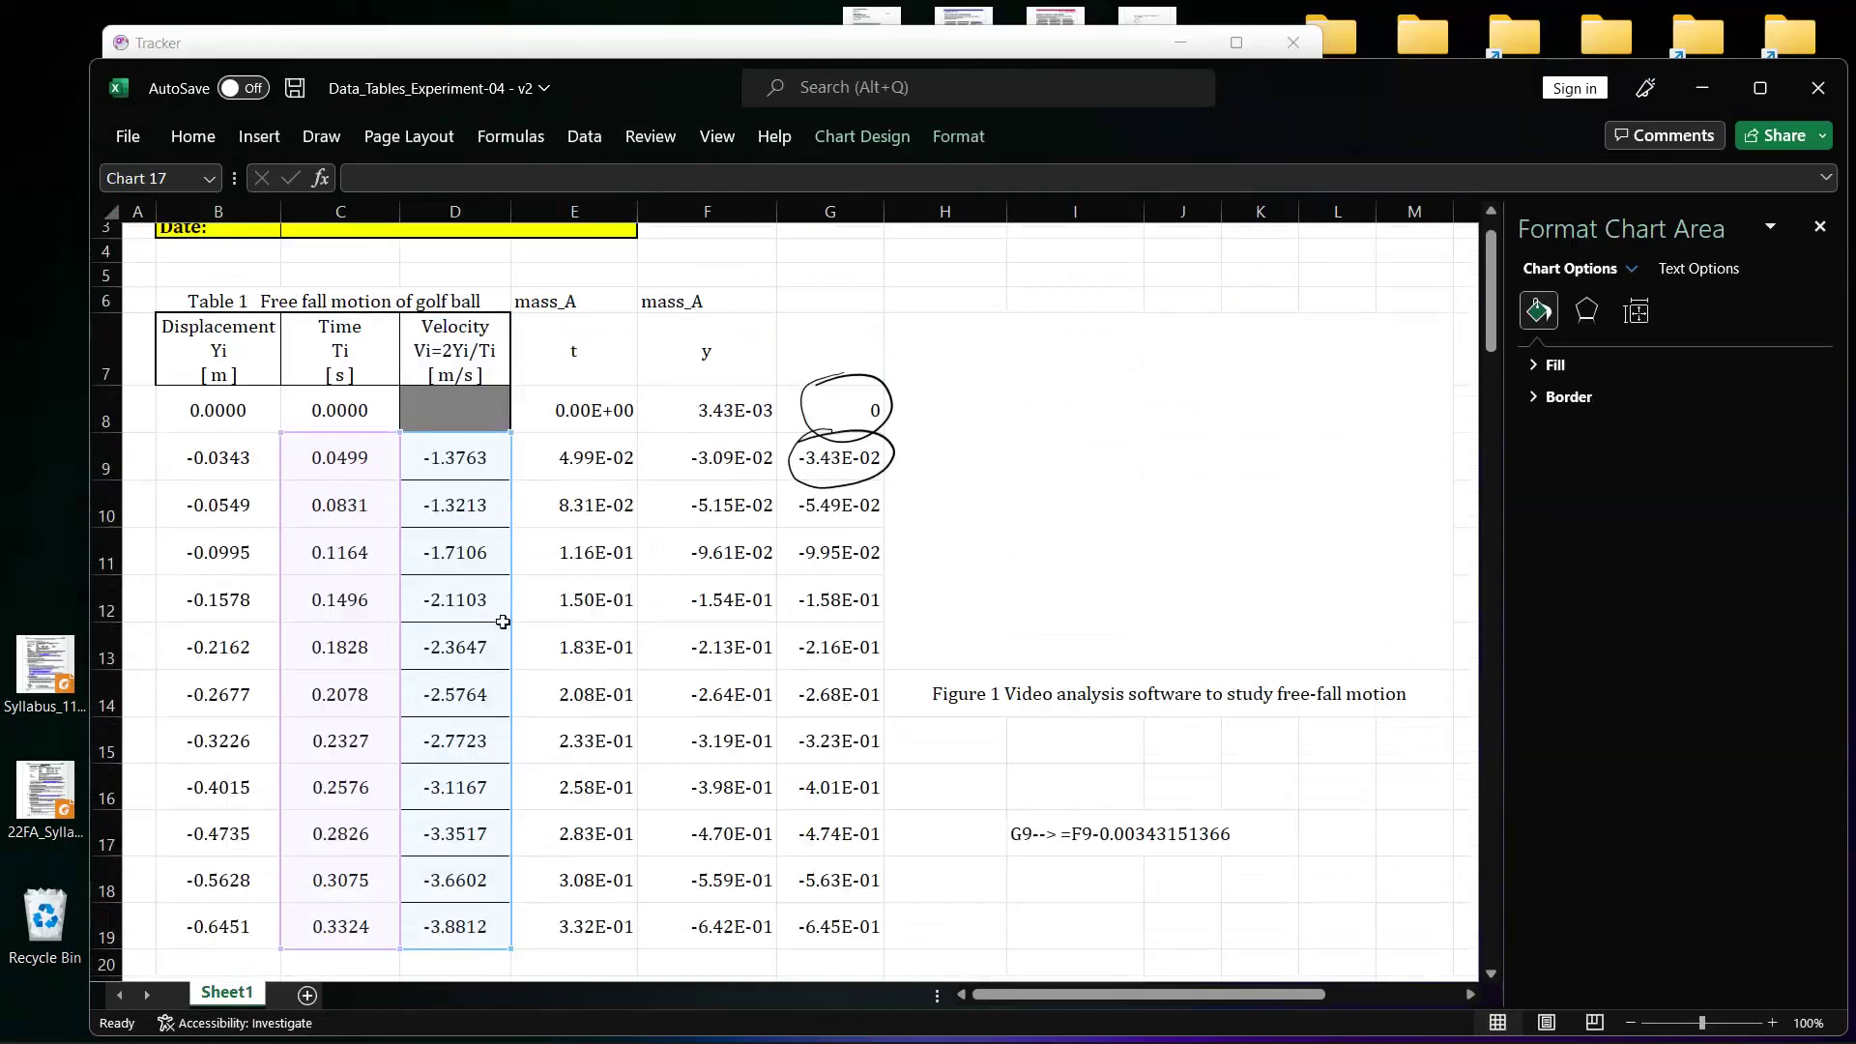
scroll(503, 622, down, 1)
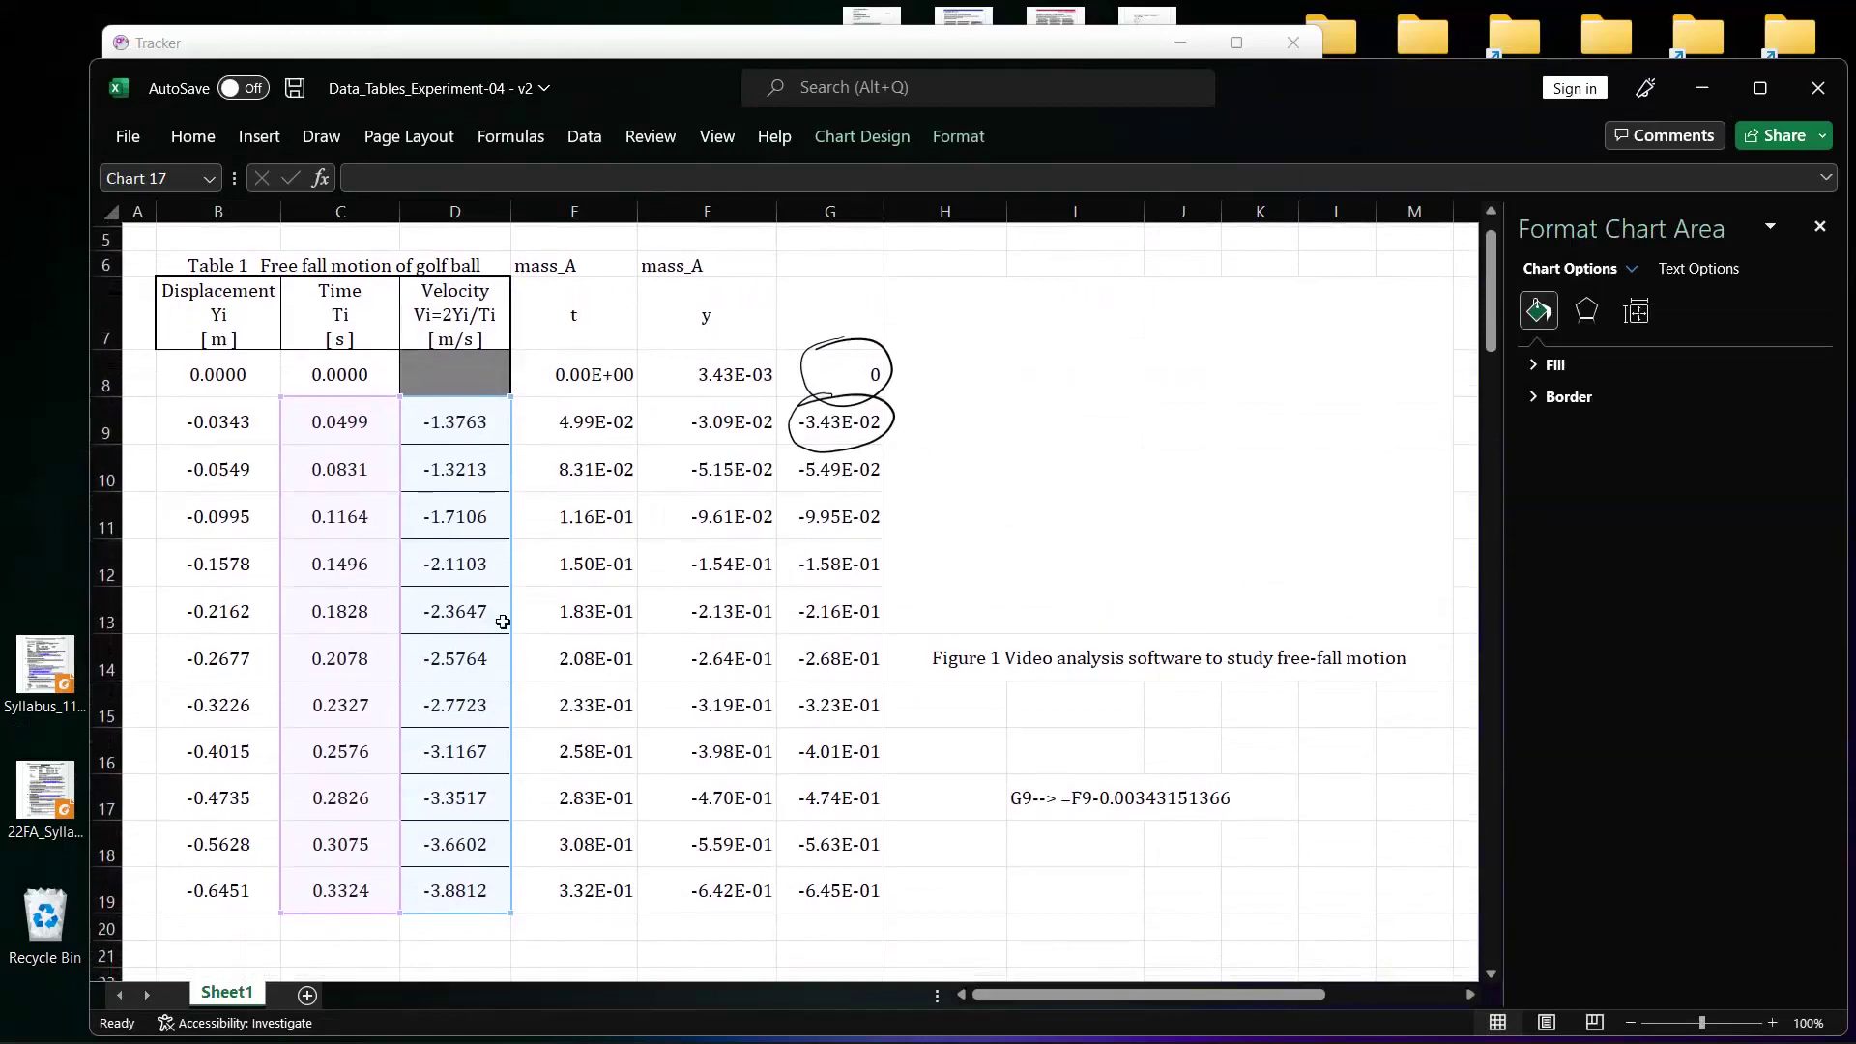
scroll(503, 621, down, 1)
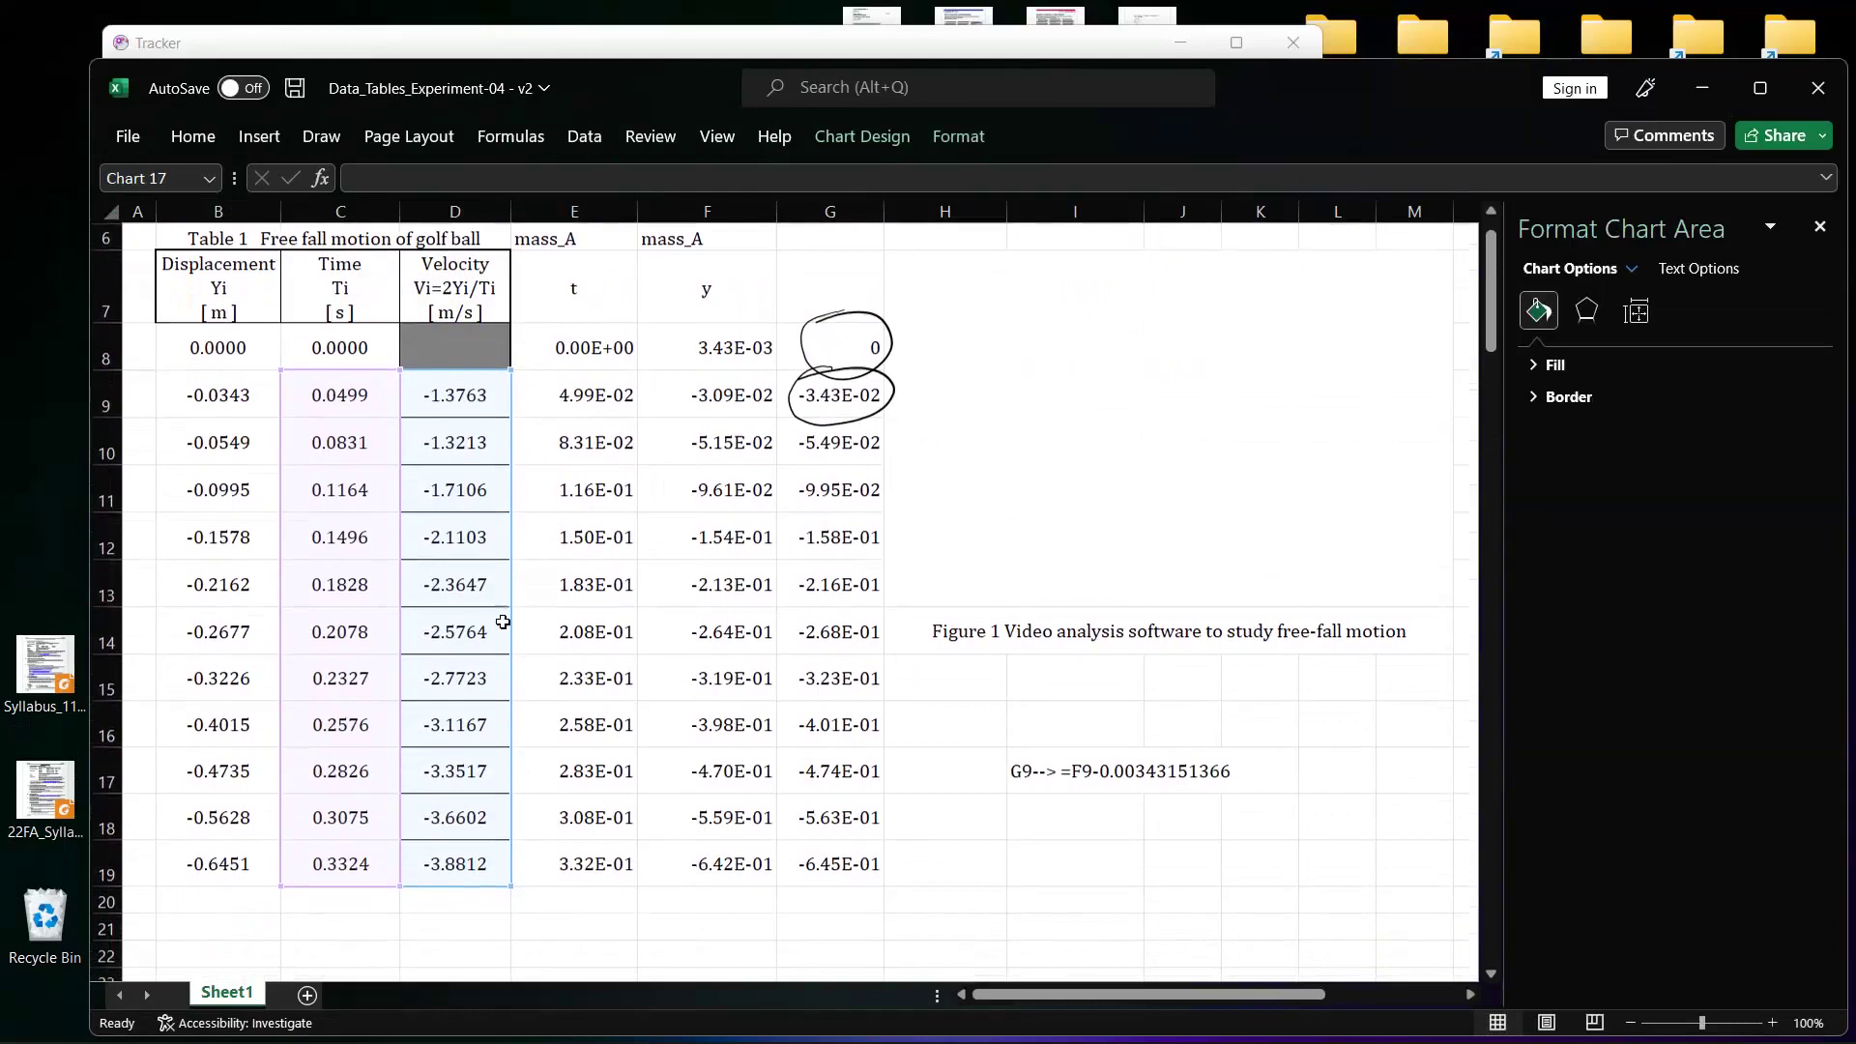
scroll(503, 621, down, 6)
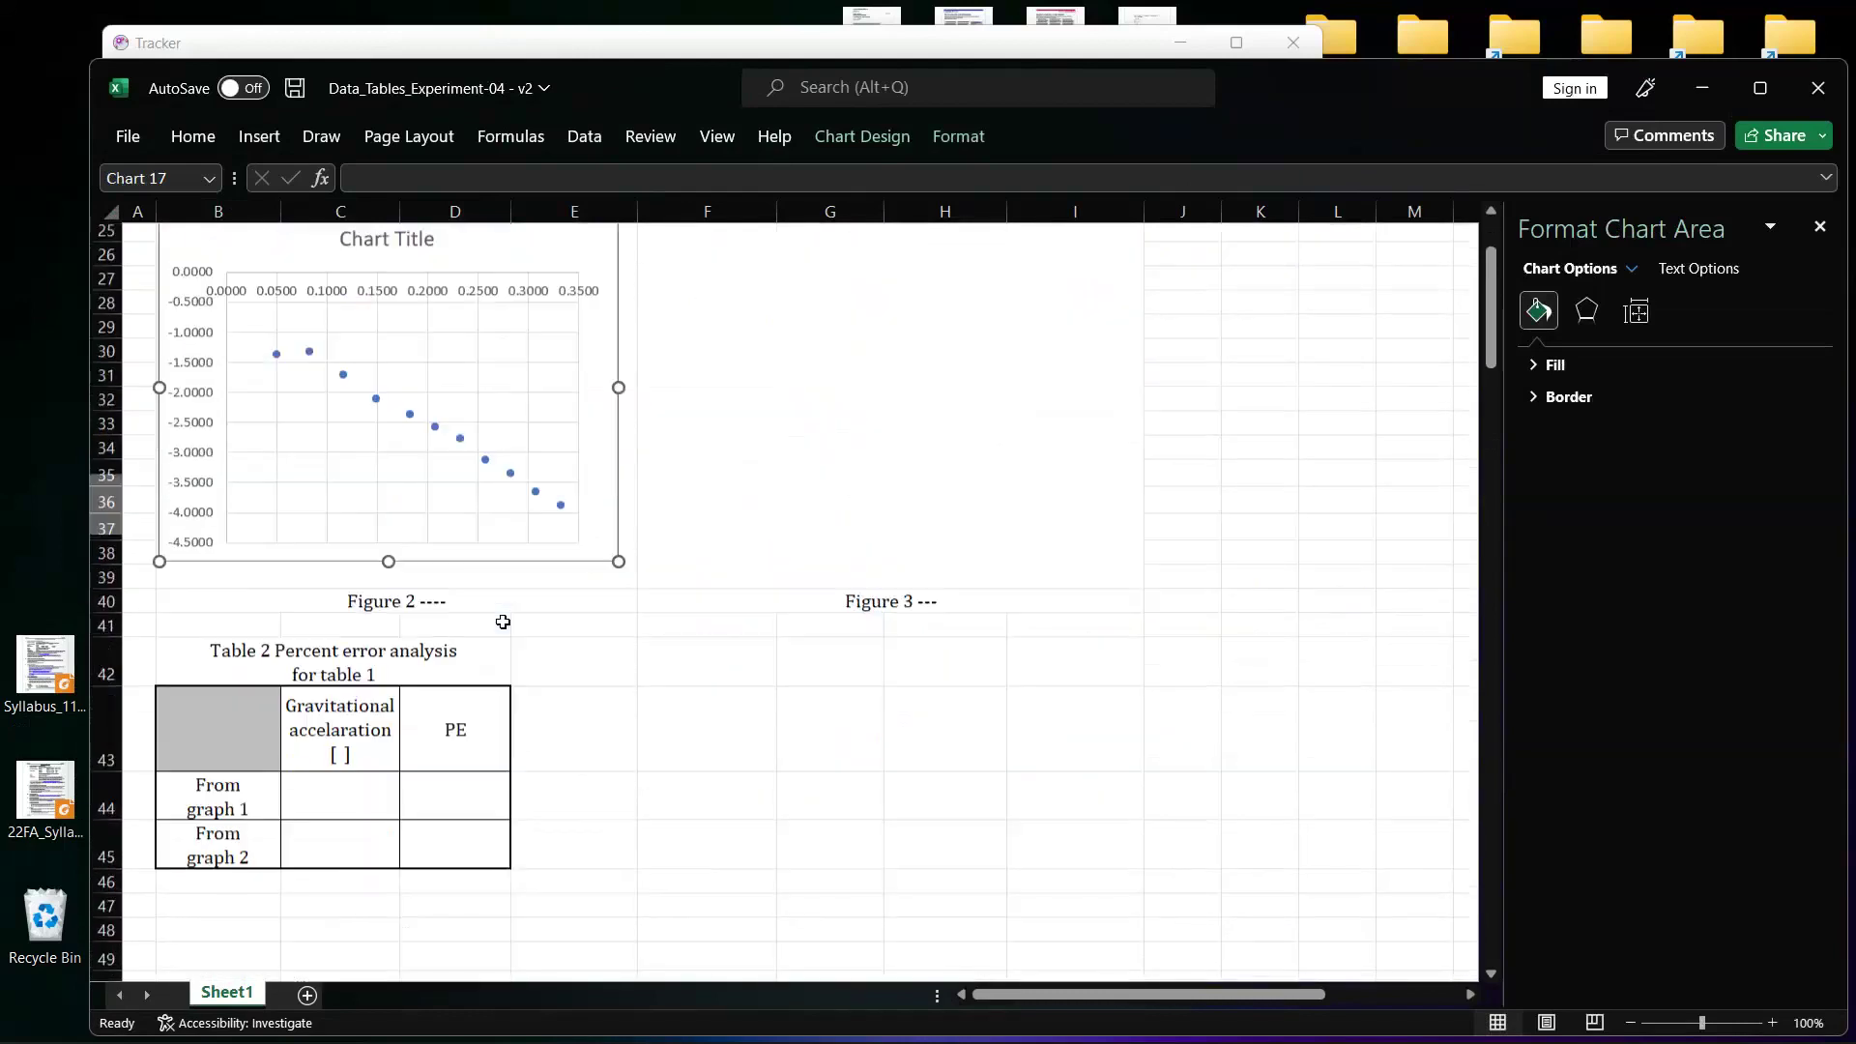
click(1285, 624)
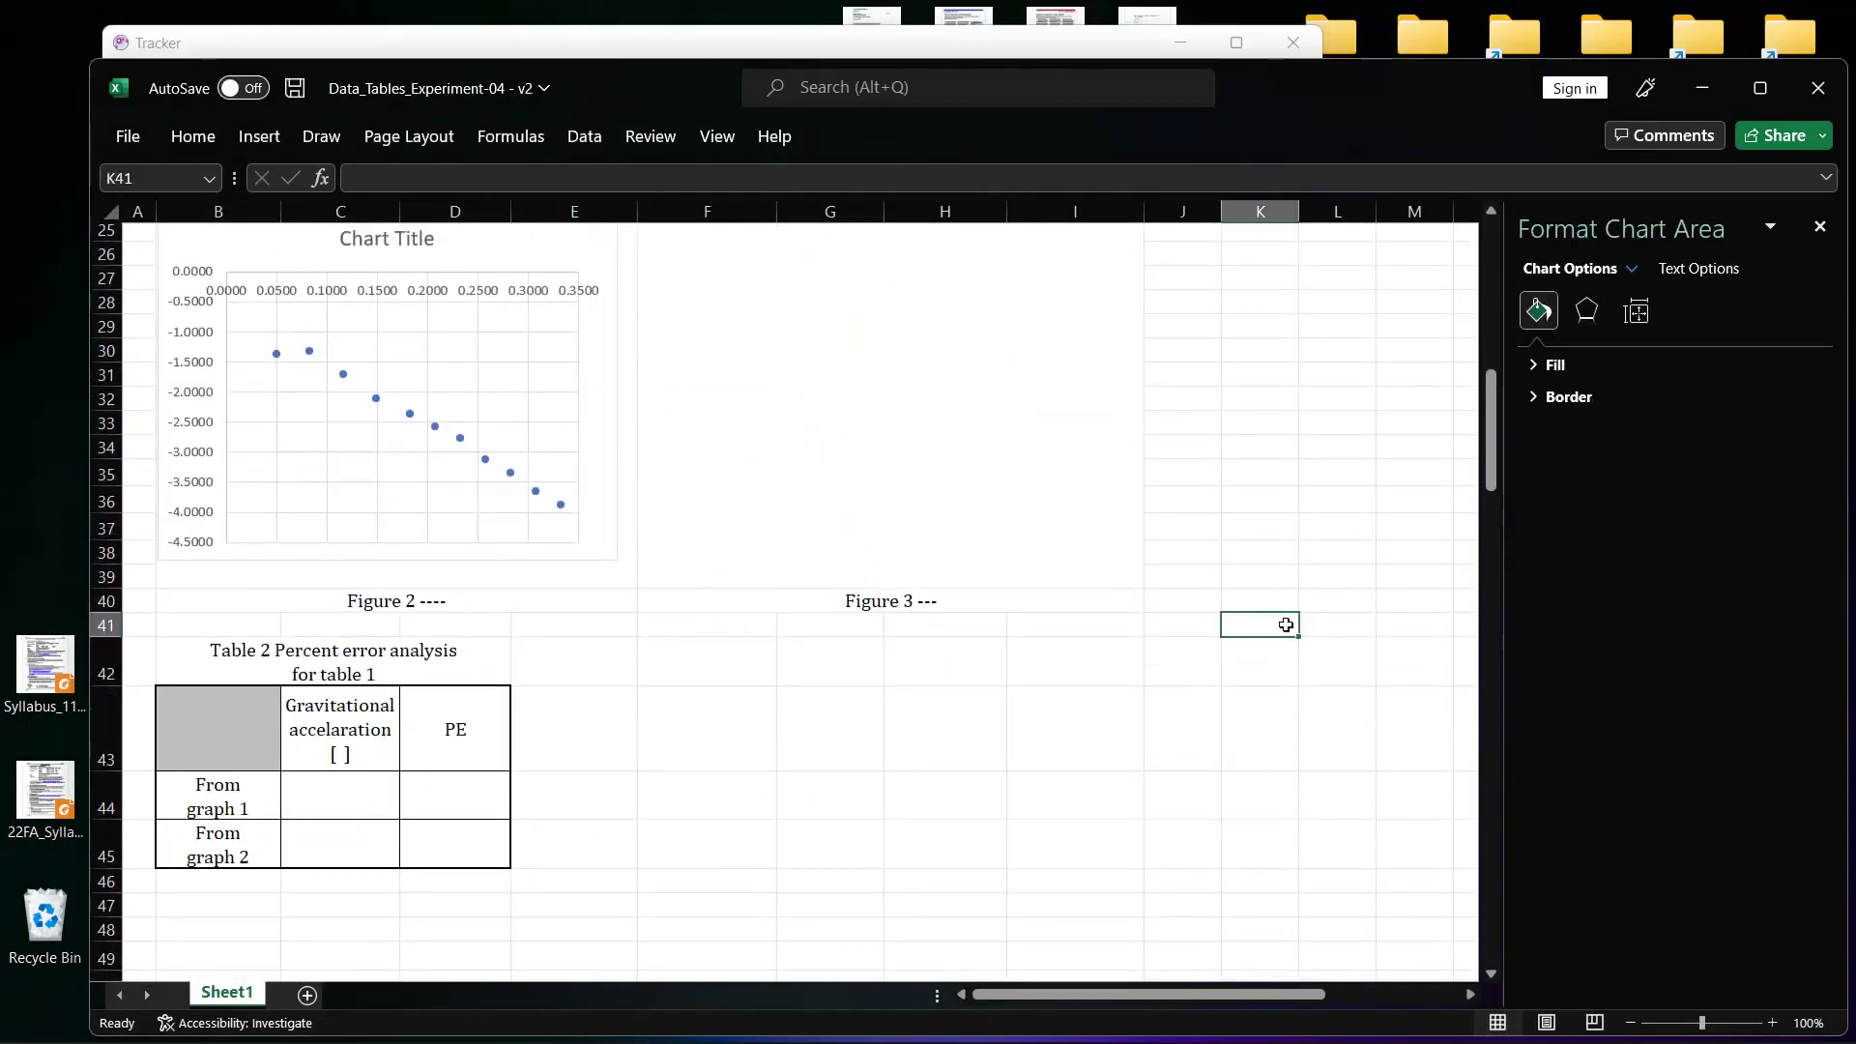
- Add axis titles and a trendline to the Figure 2 scatter chart
scroll(1284, 621, up, 4)
scroll(1284, 622, down, 1)
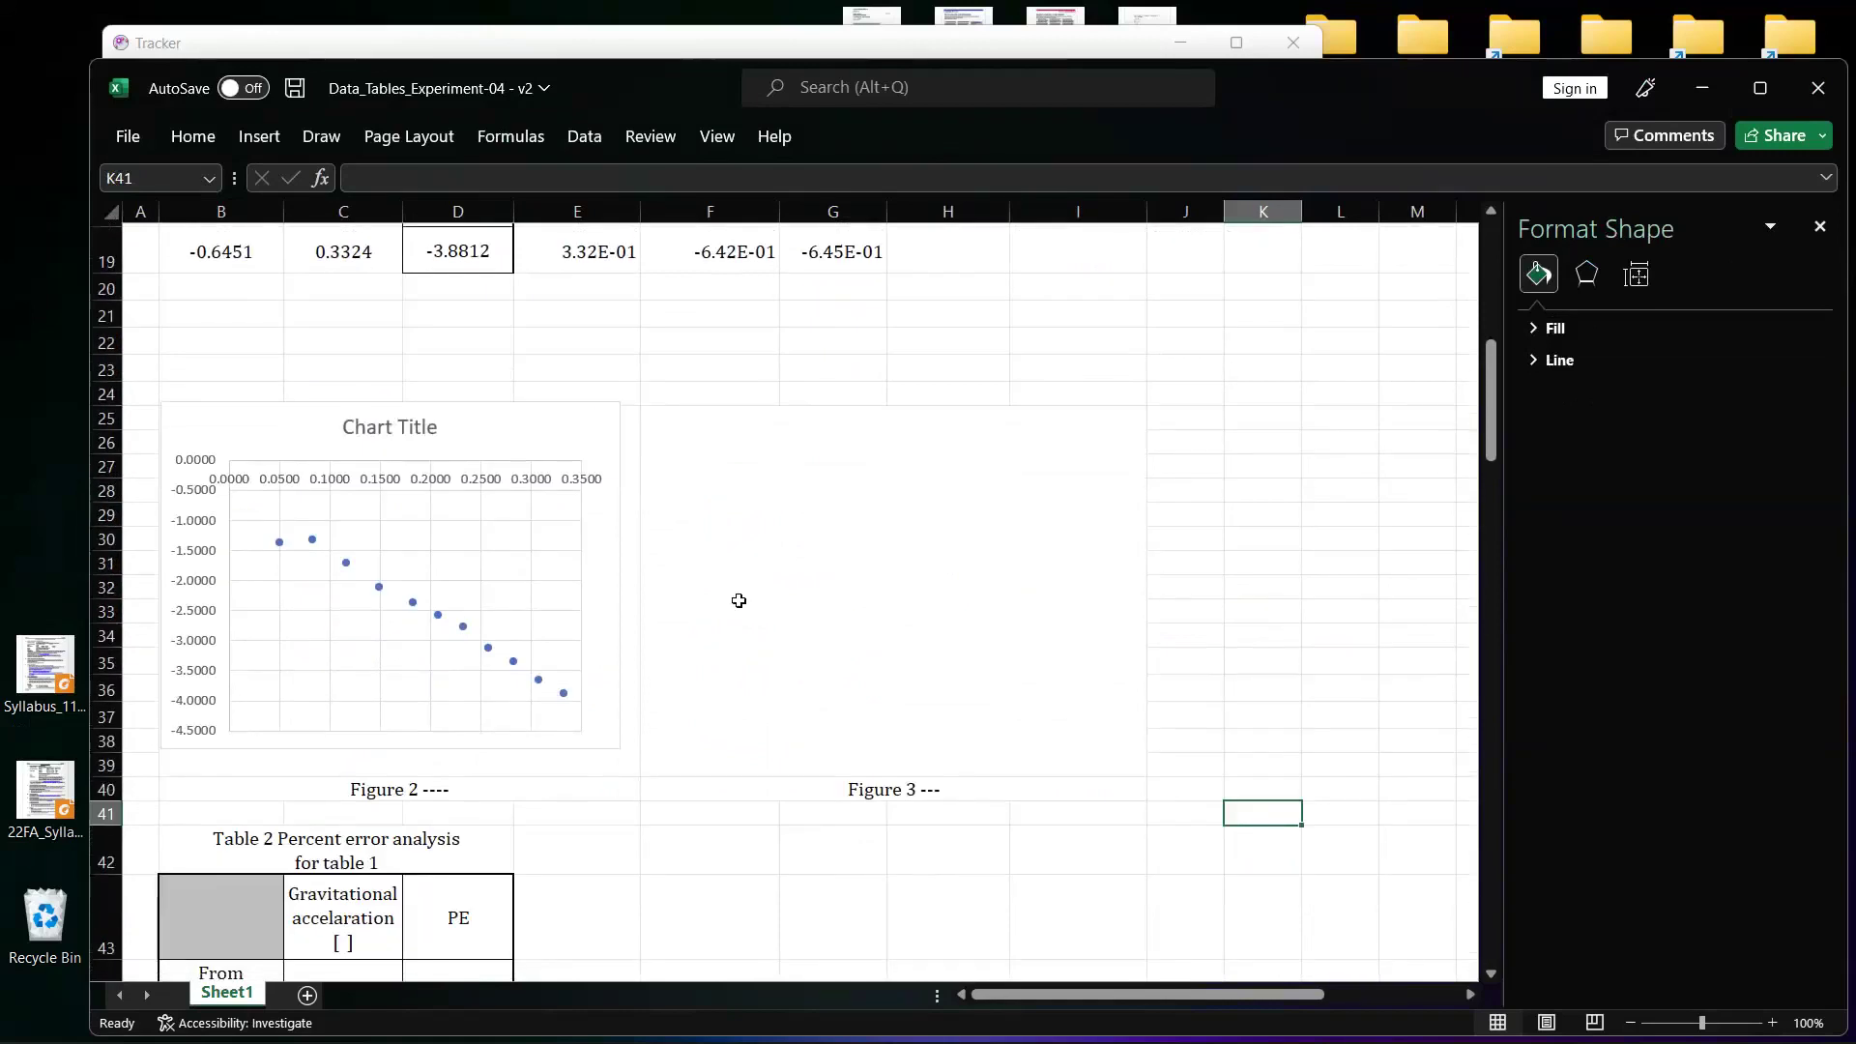
click(566, 424)
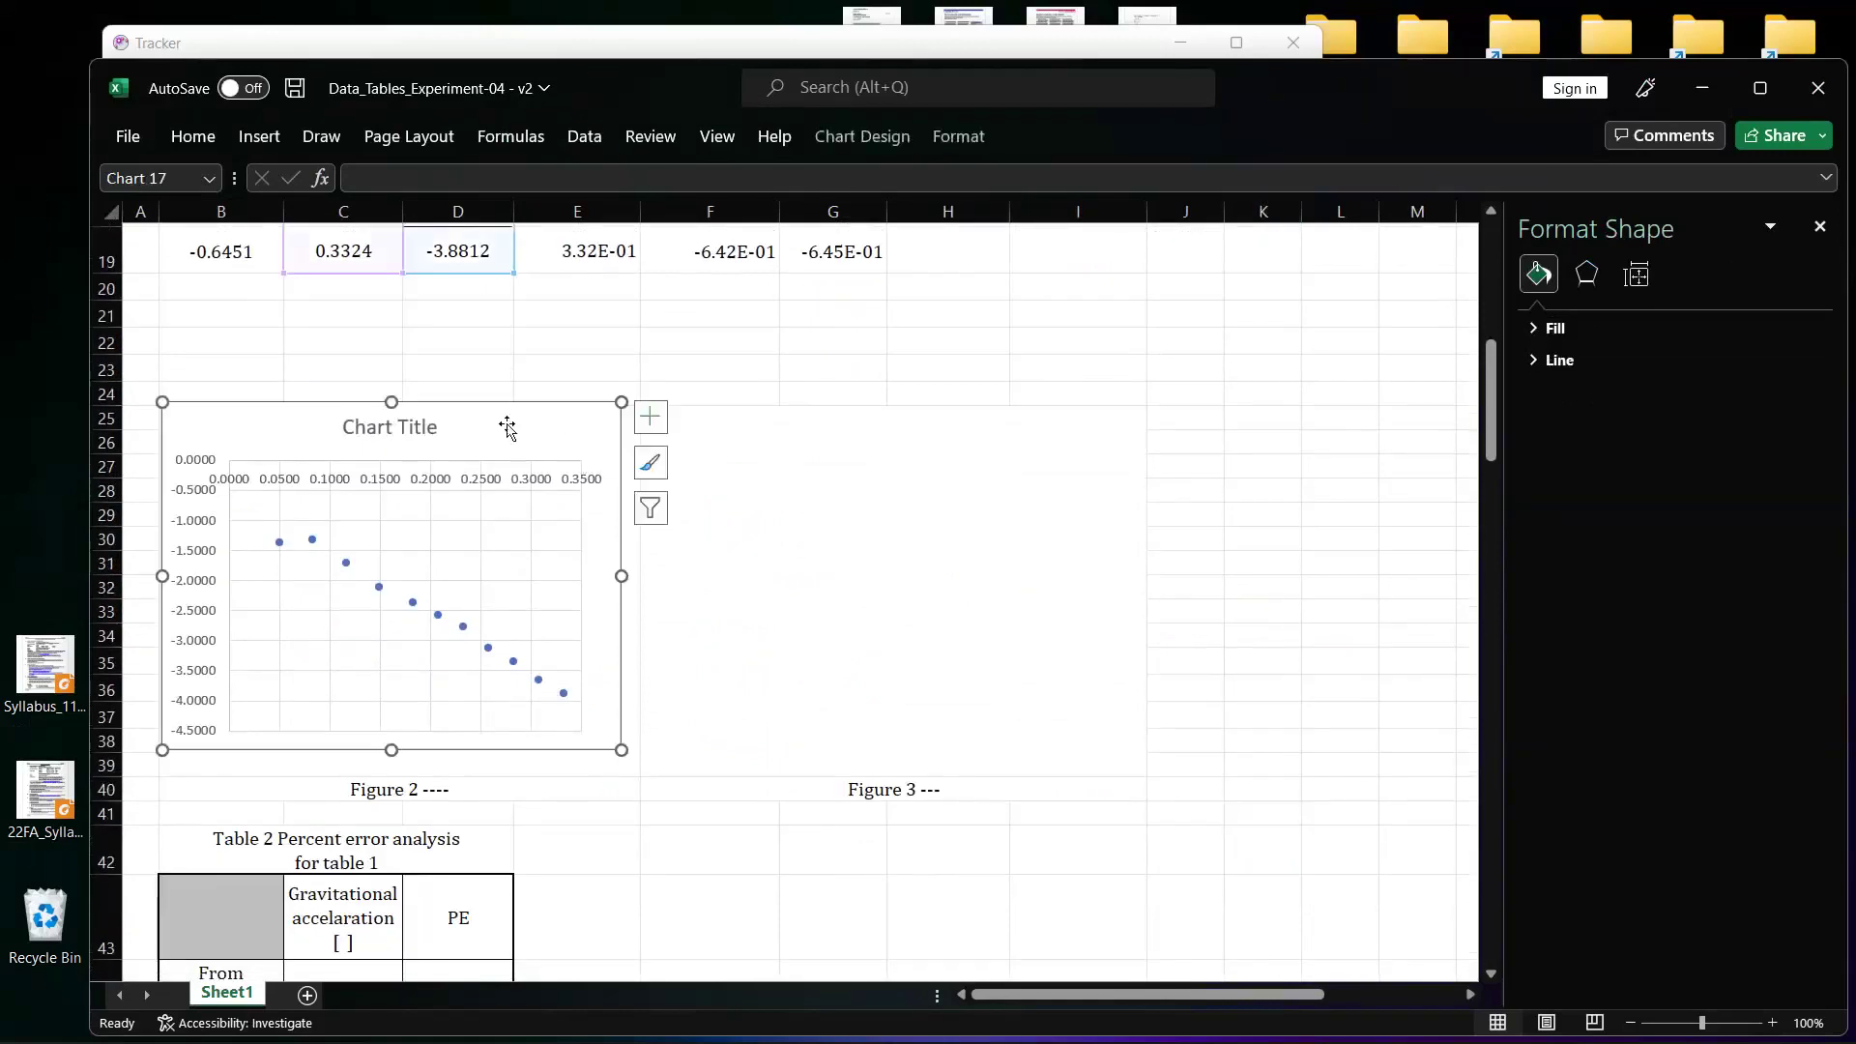
click(650, 418)
click(750, 472)
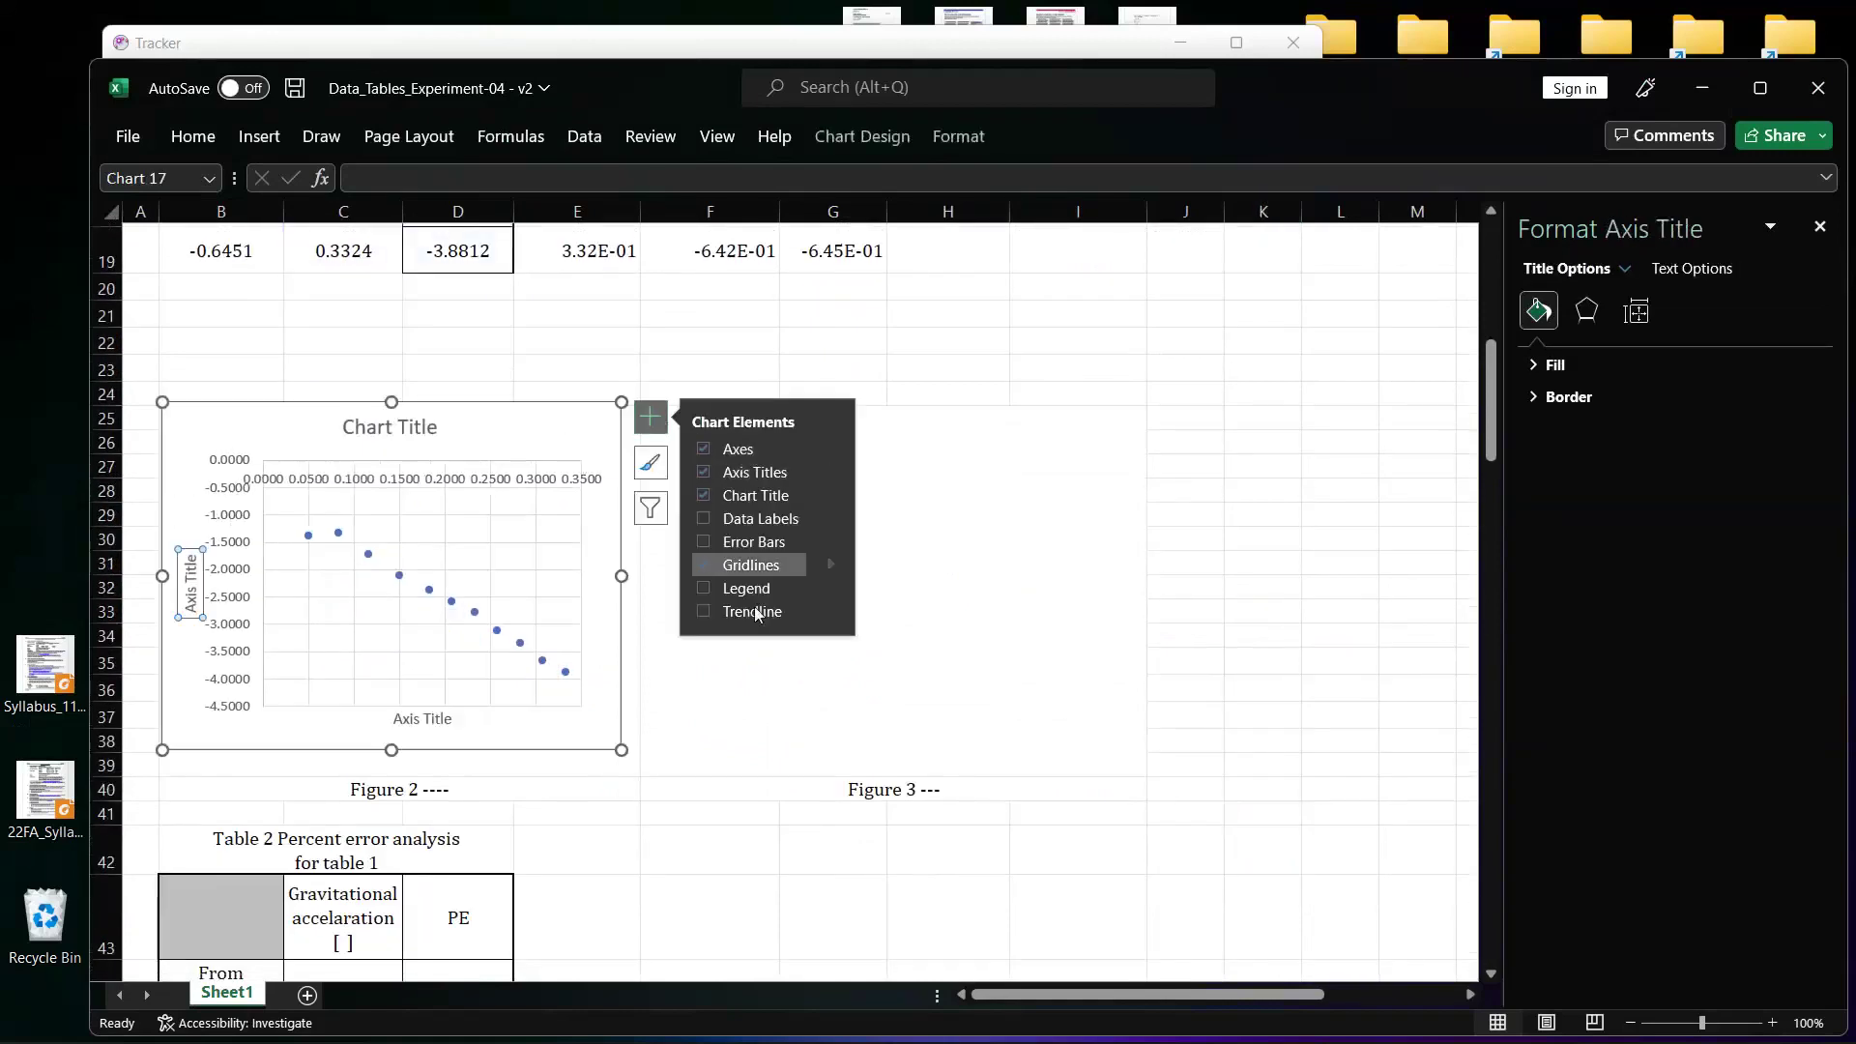
- Replace the Figure 2 chart's placeholder title with "Golf ball - velocity"
click(395, 431)
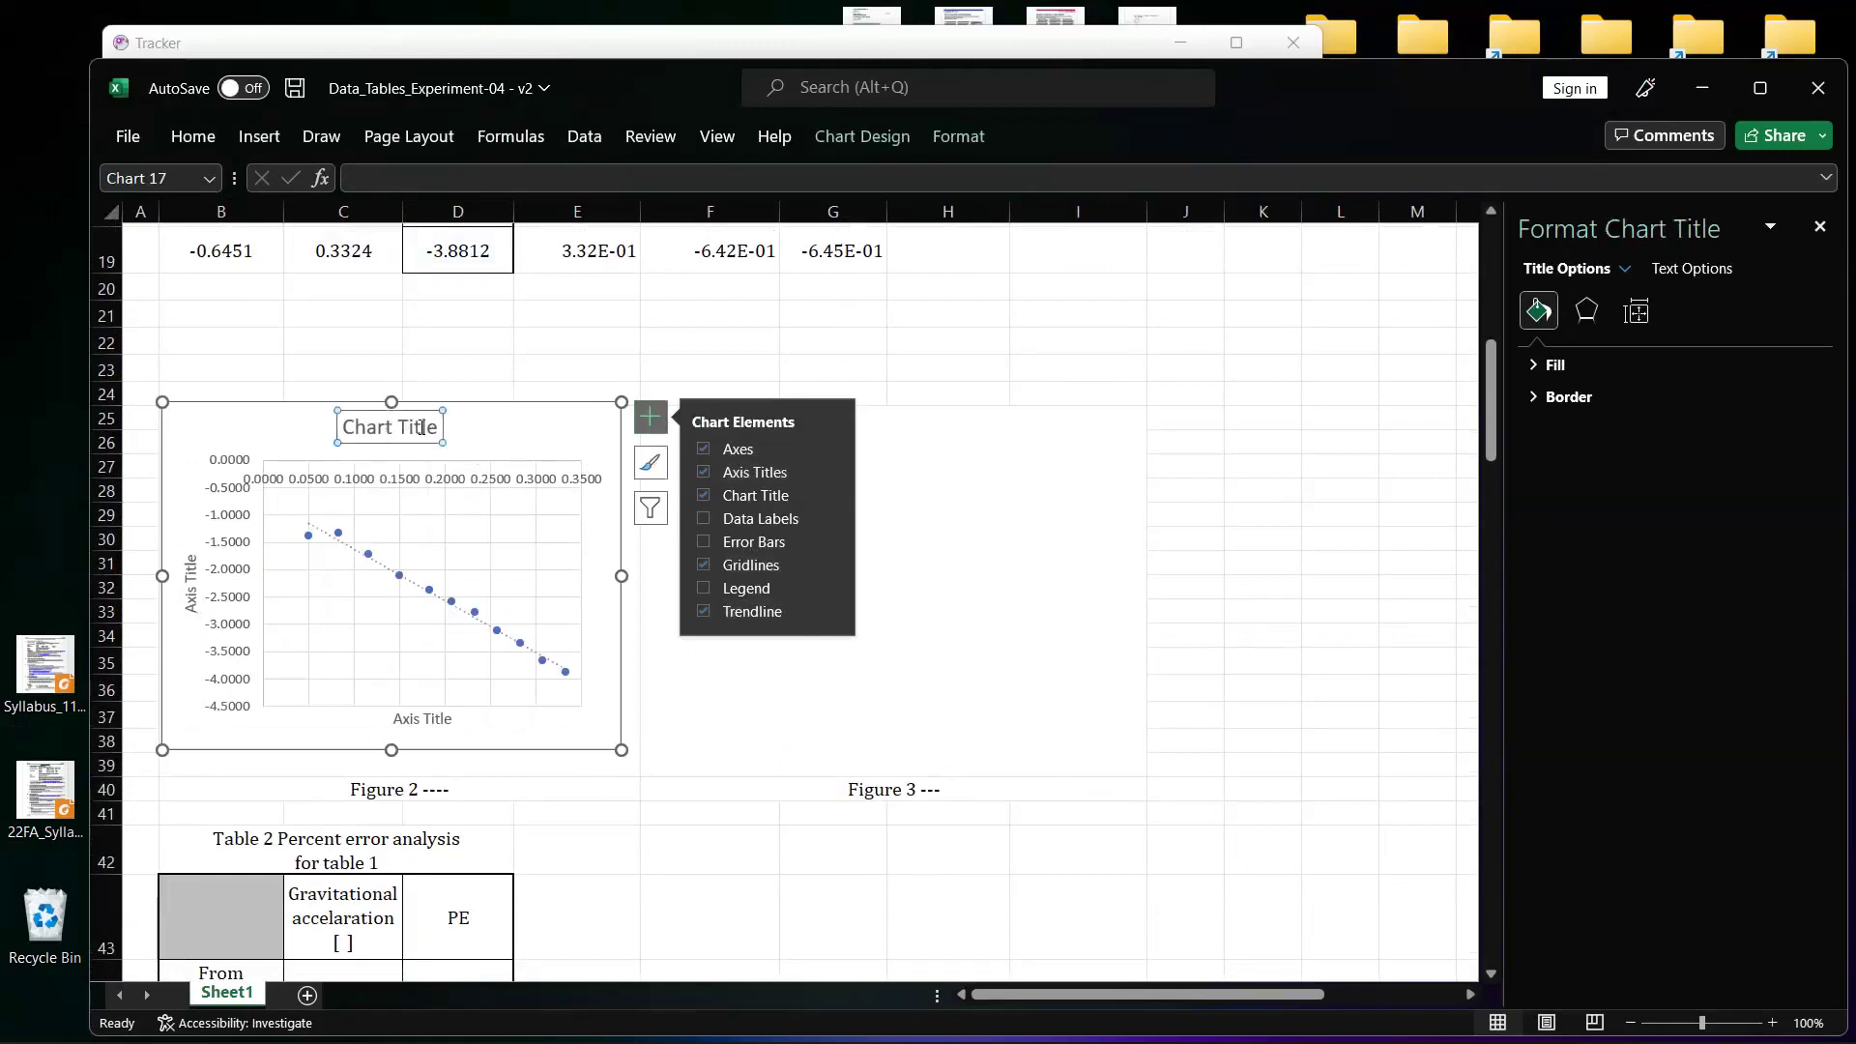
click(437, 427)
key(BackSpace)
key(BackSpace)
key(BackSpace)
key(BackSpace)
key(BackSpace)
key(BackSpace)
key(BackSpace)
key(BackSpace)
key(BackSpace)
key(BackSpace)
key(BackSpace)
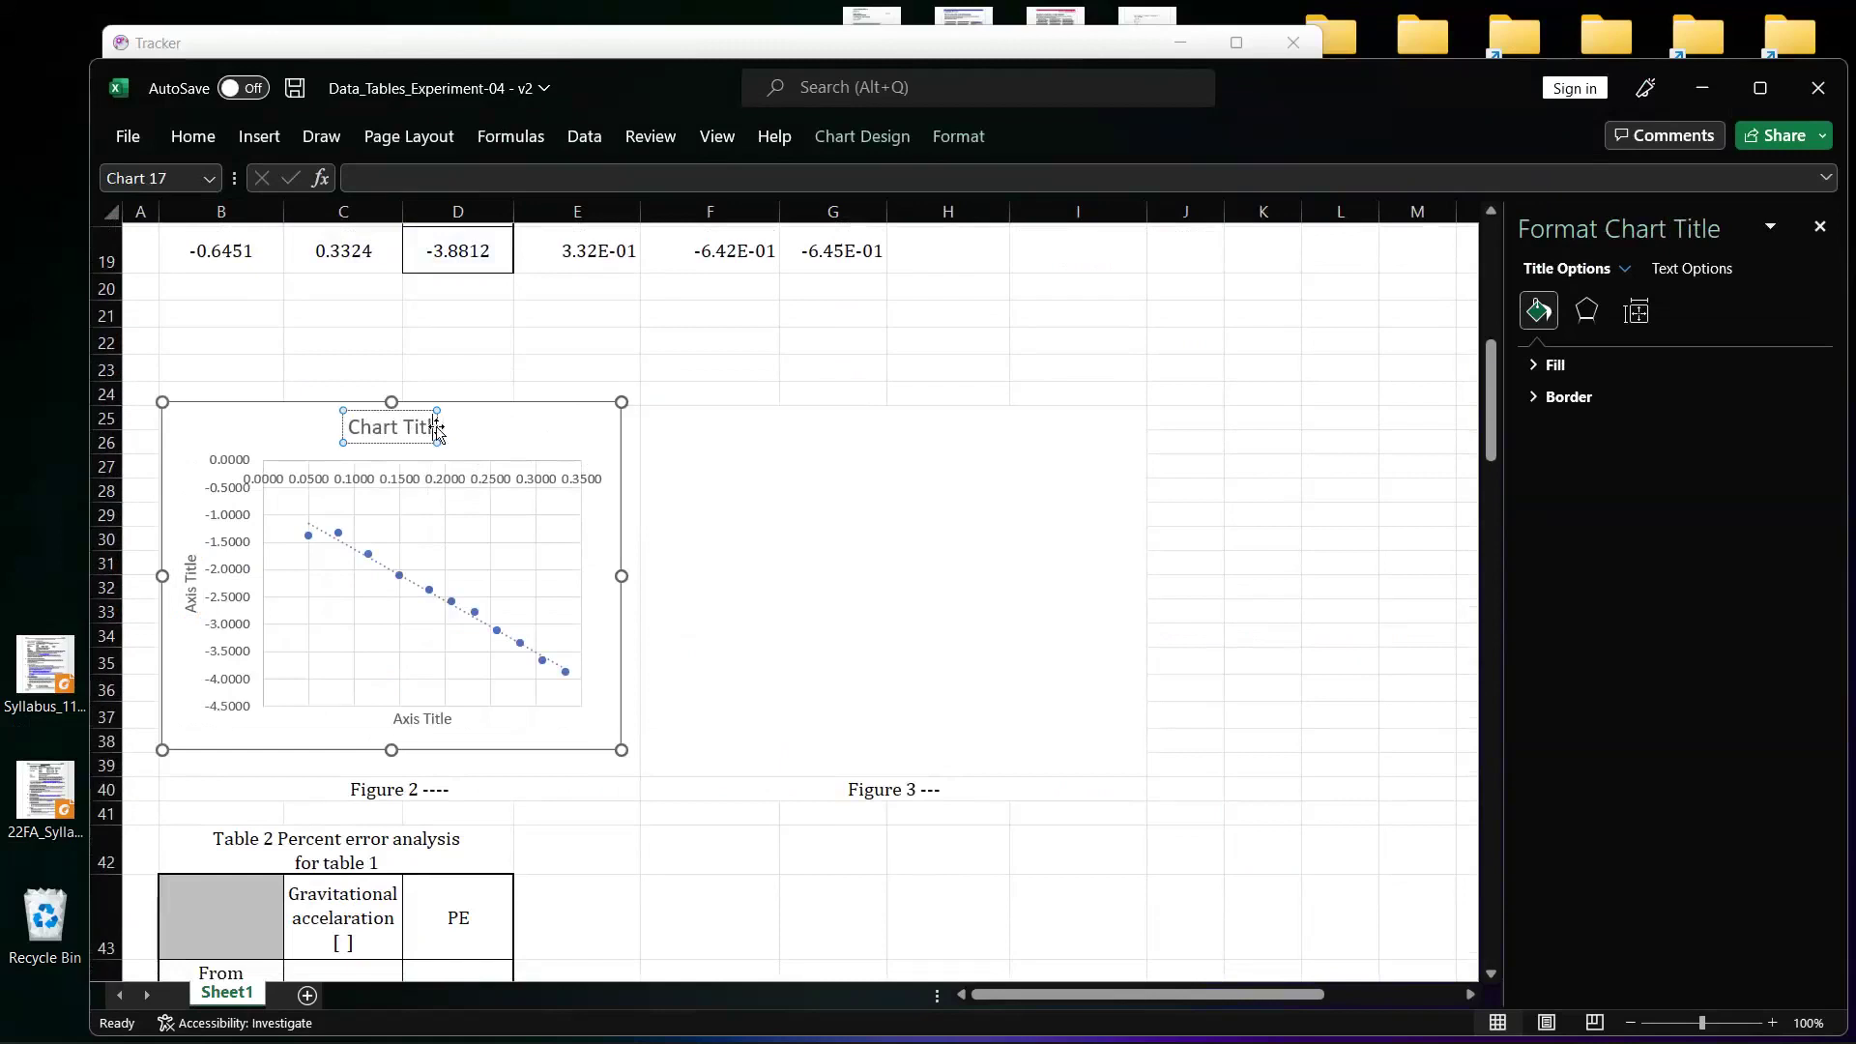
text(Golf ball)
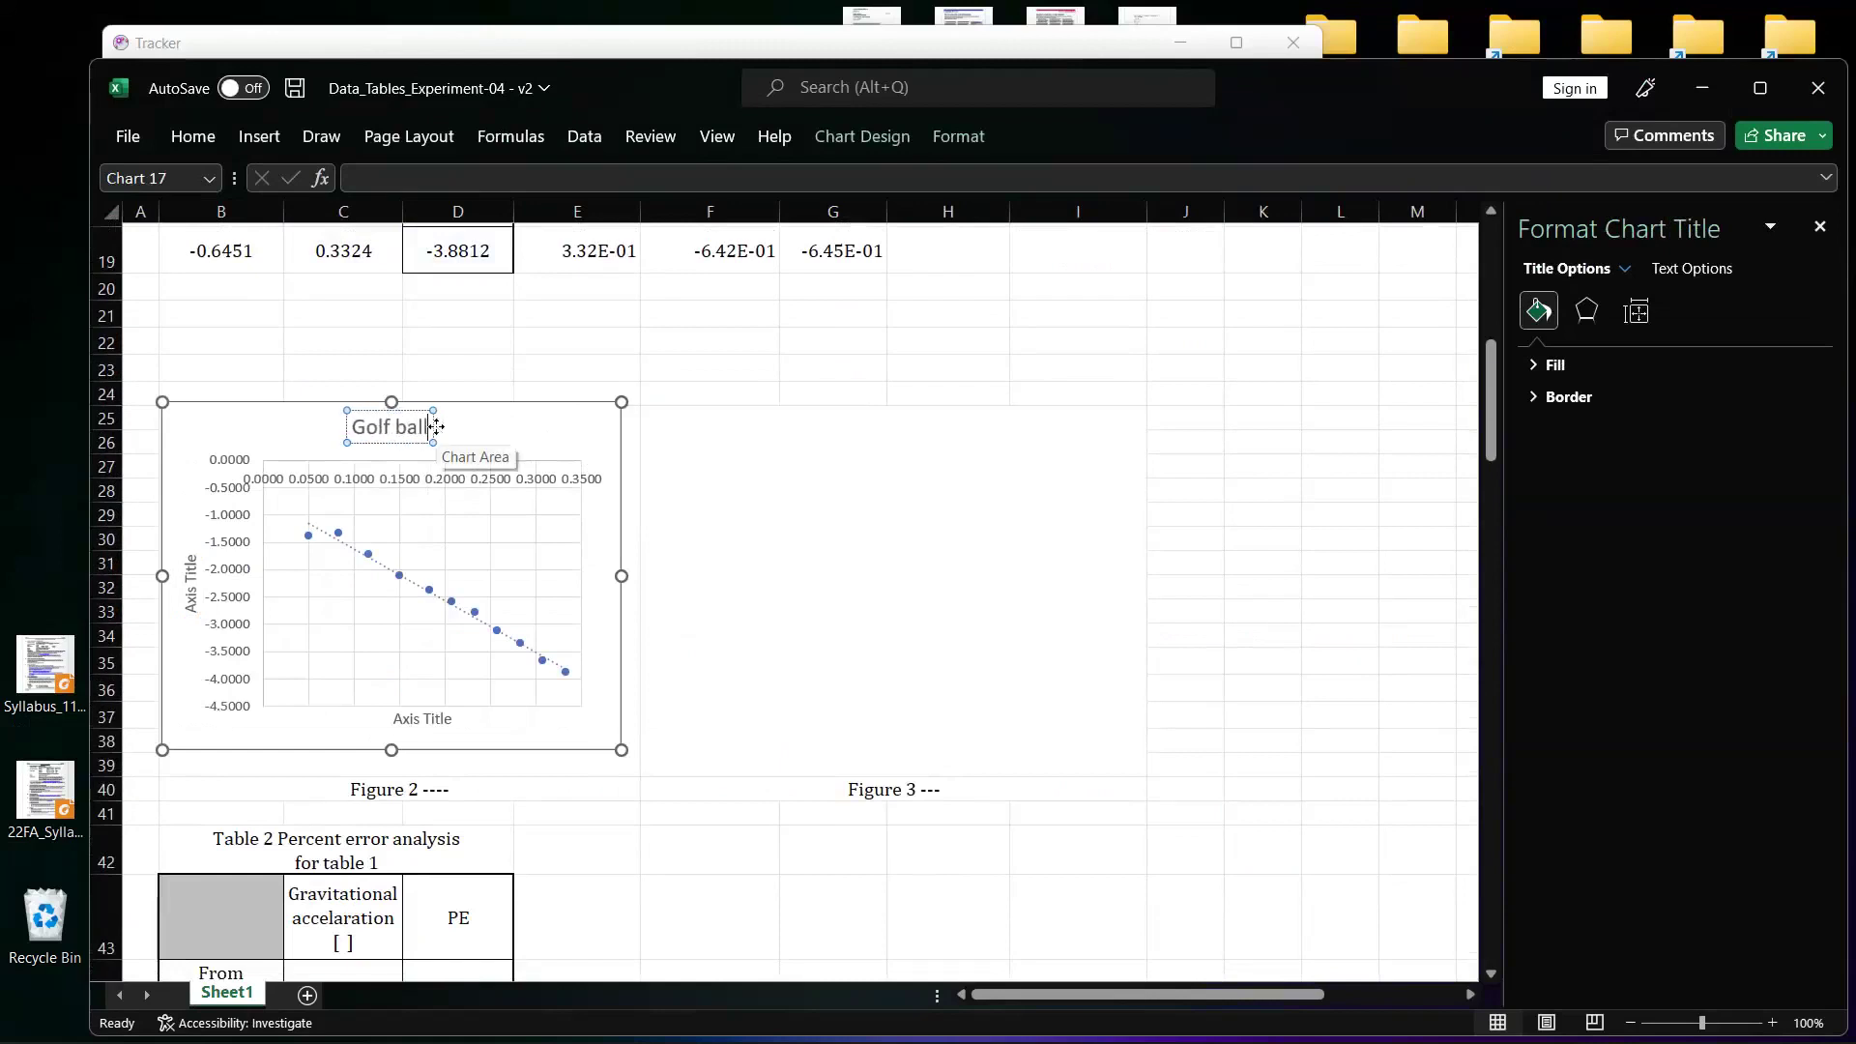
text( - velocity)
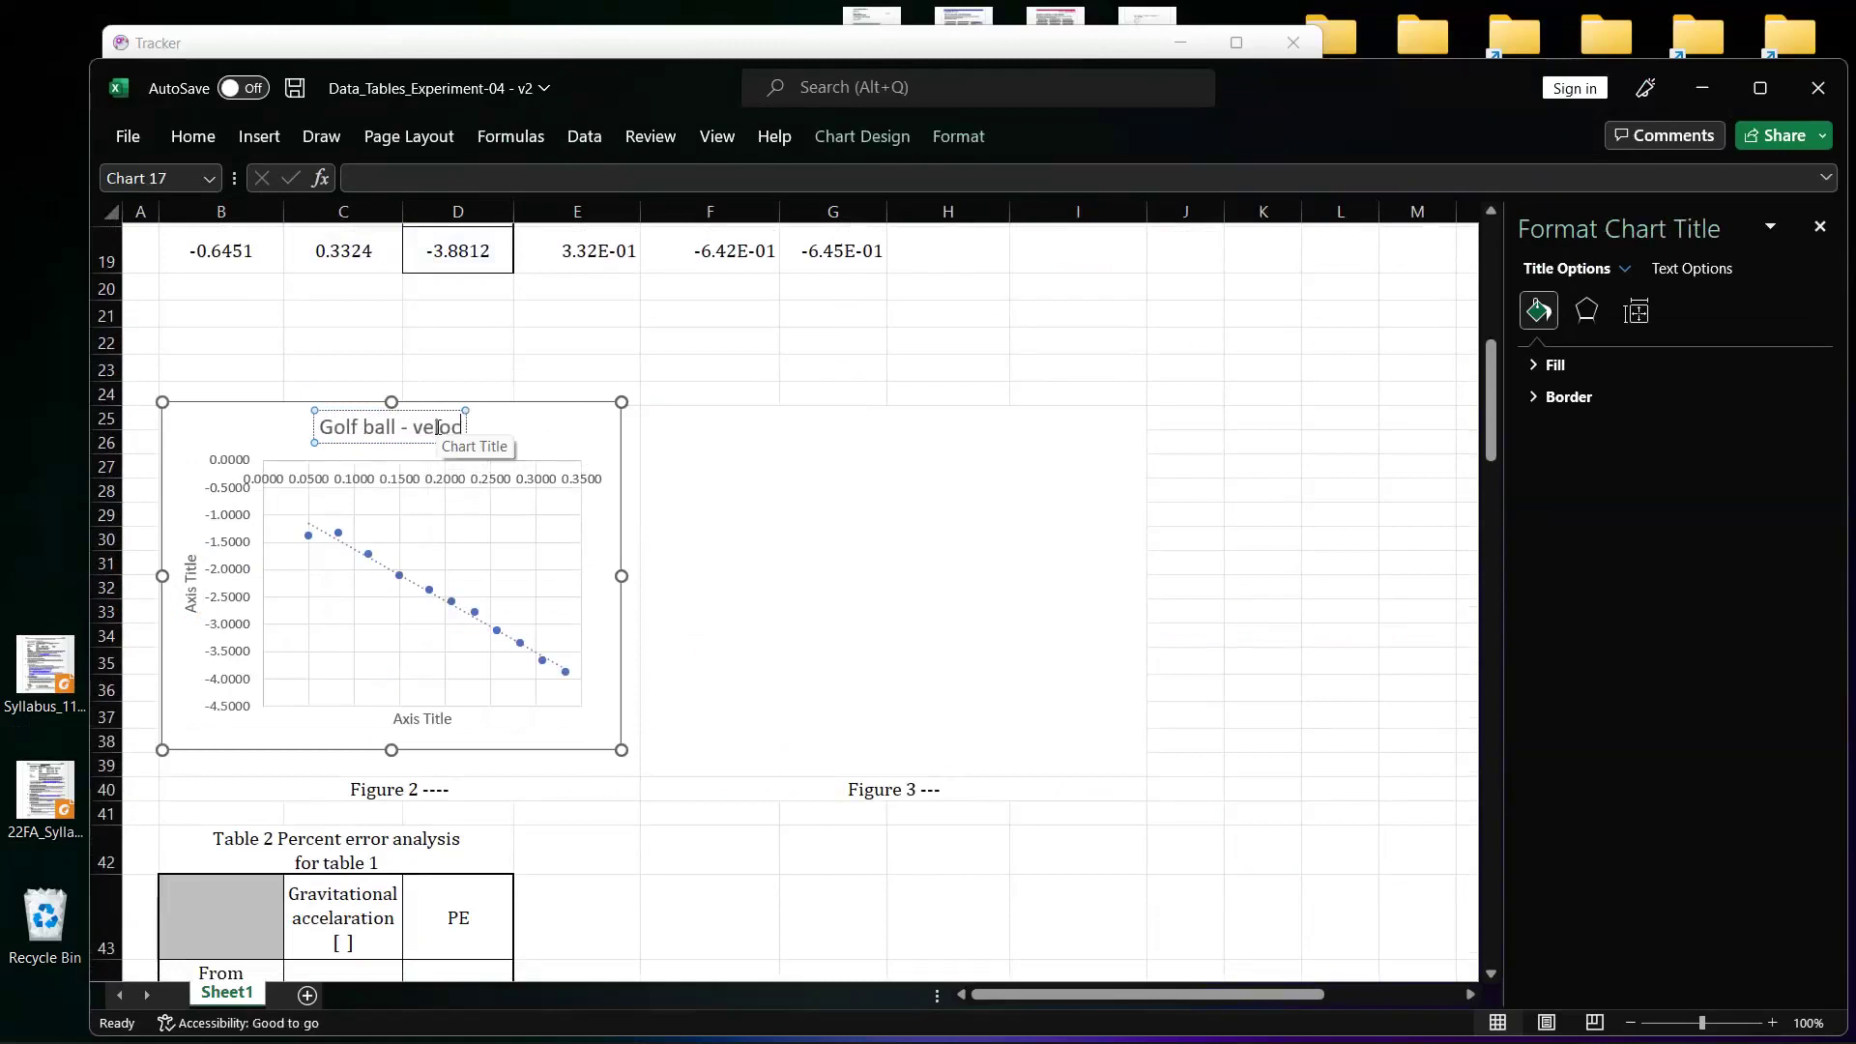
click(661, 344)
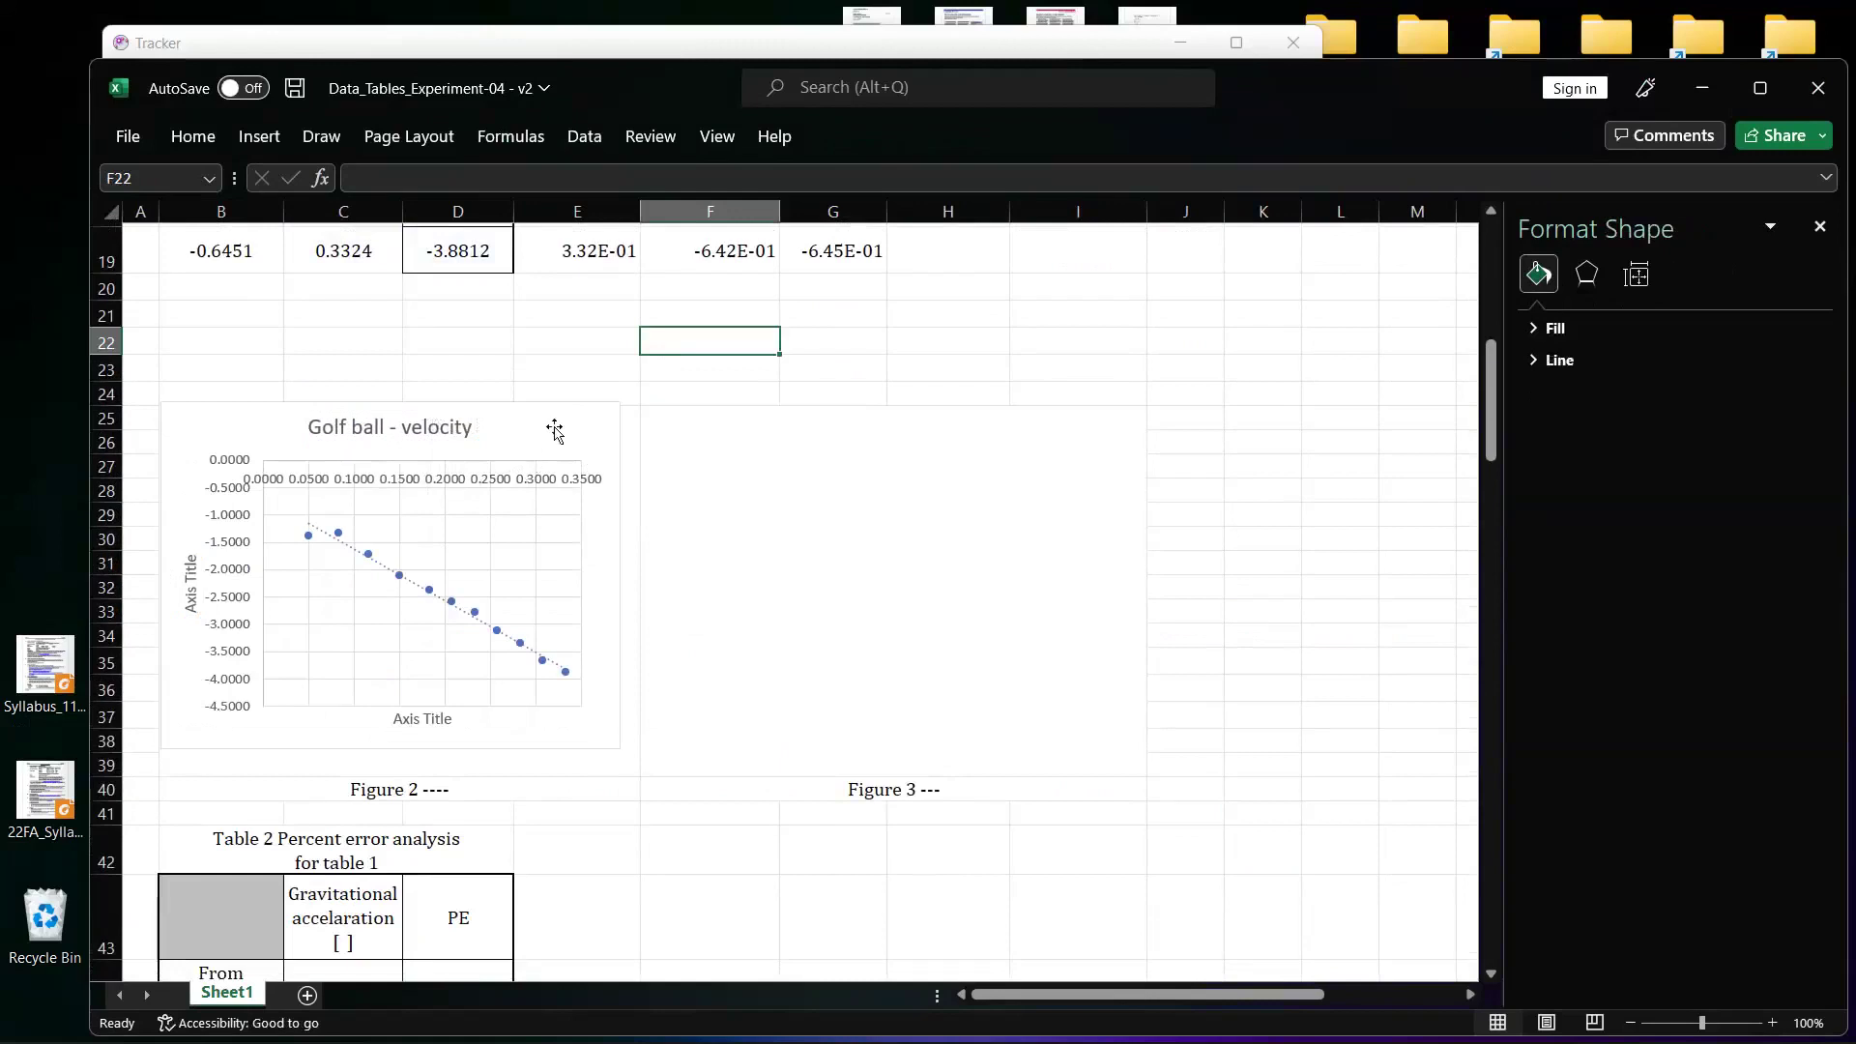
- Change the chart's horizontal axis title to "Time [ s ]"
click(414, 723)
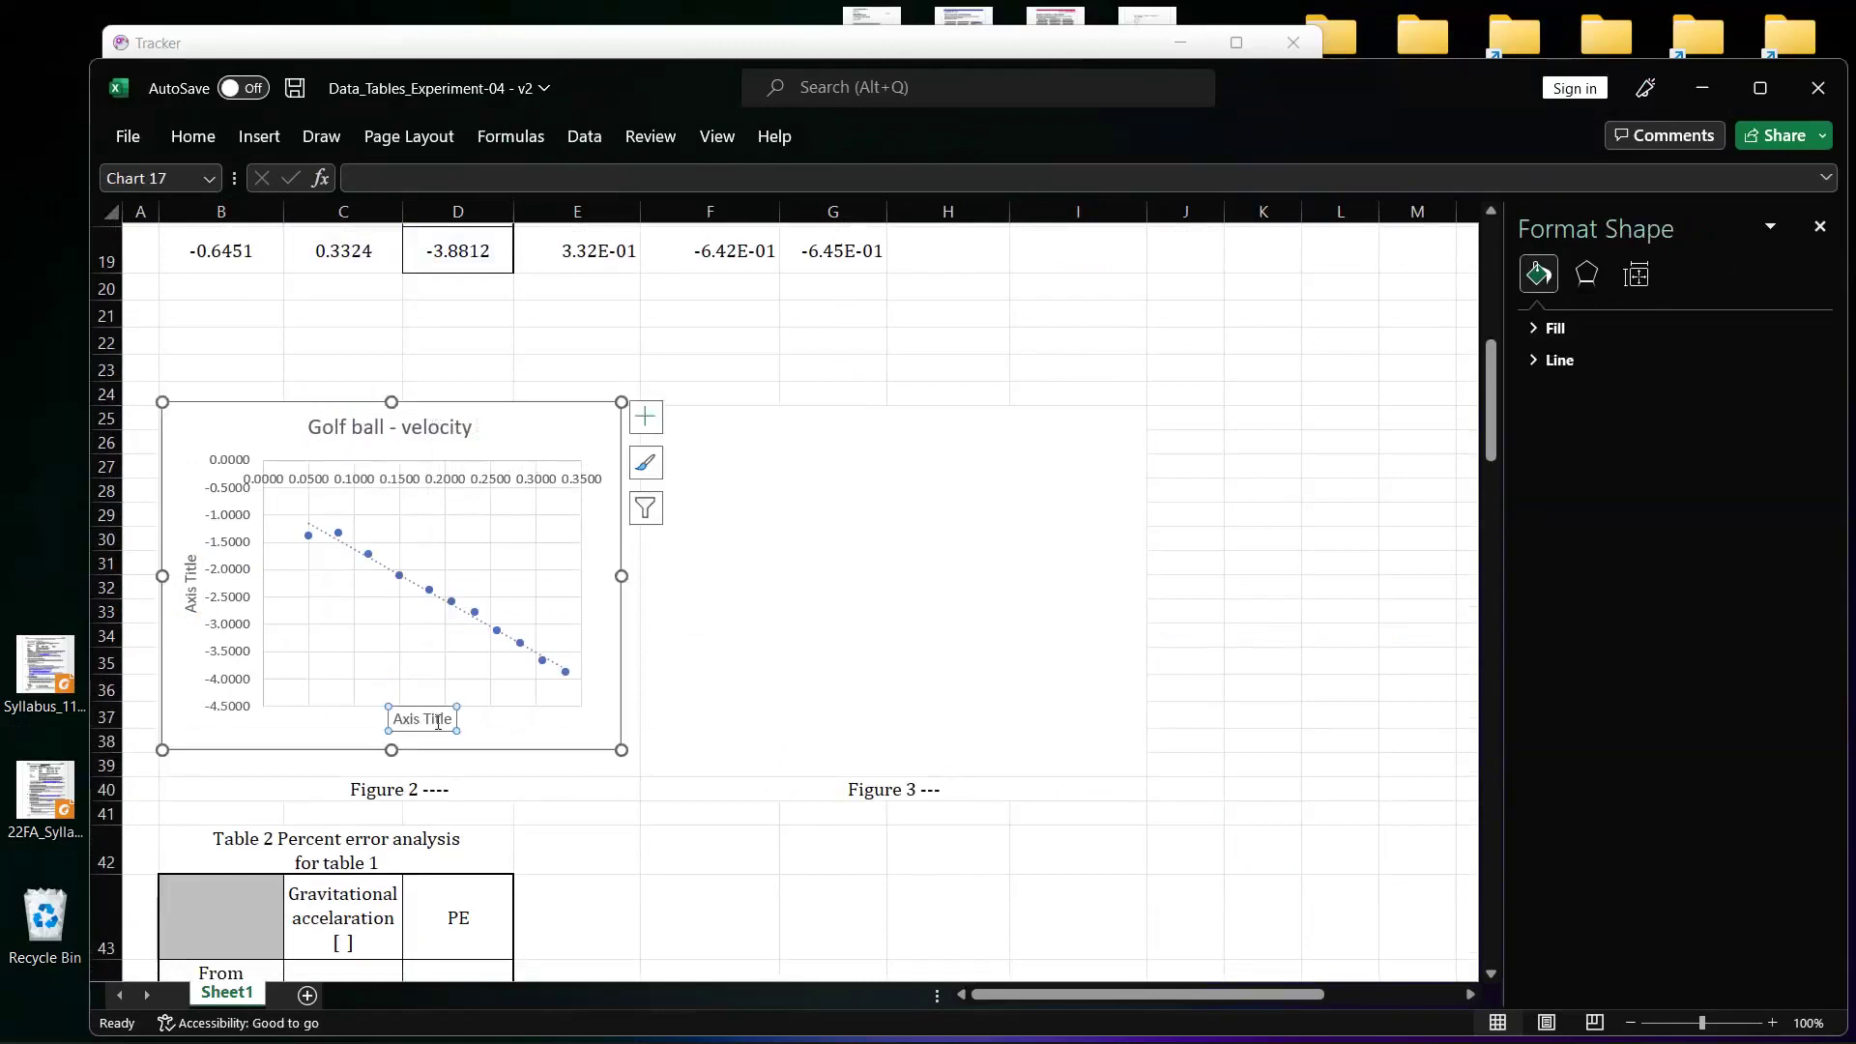
triple_click(450, 719)
key(BackSpace)
text(T)
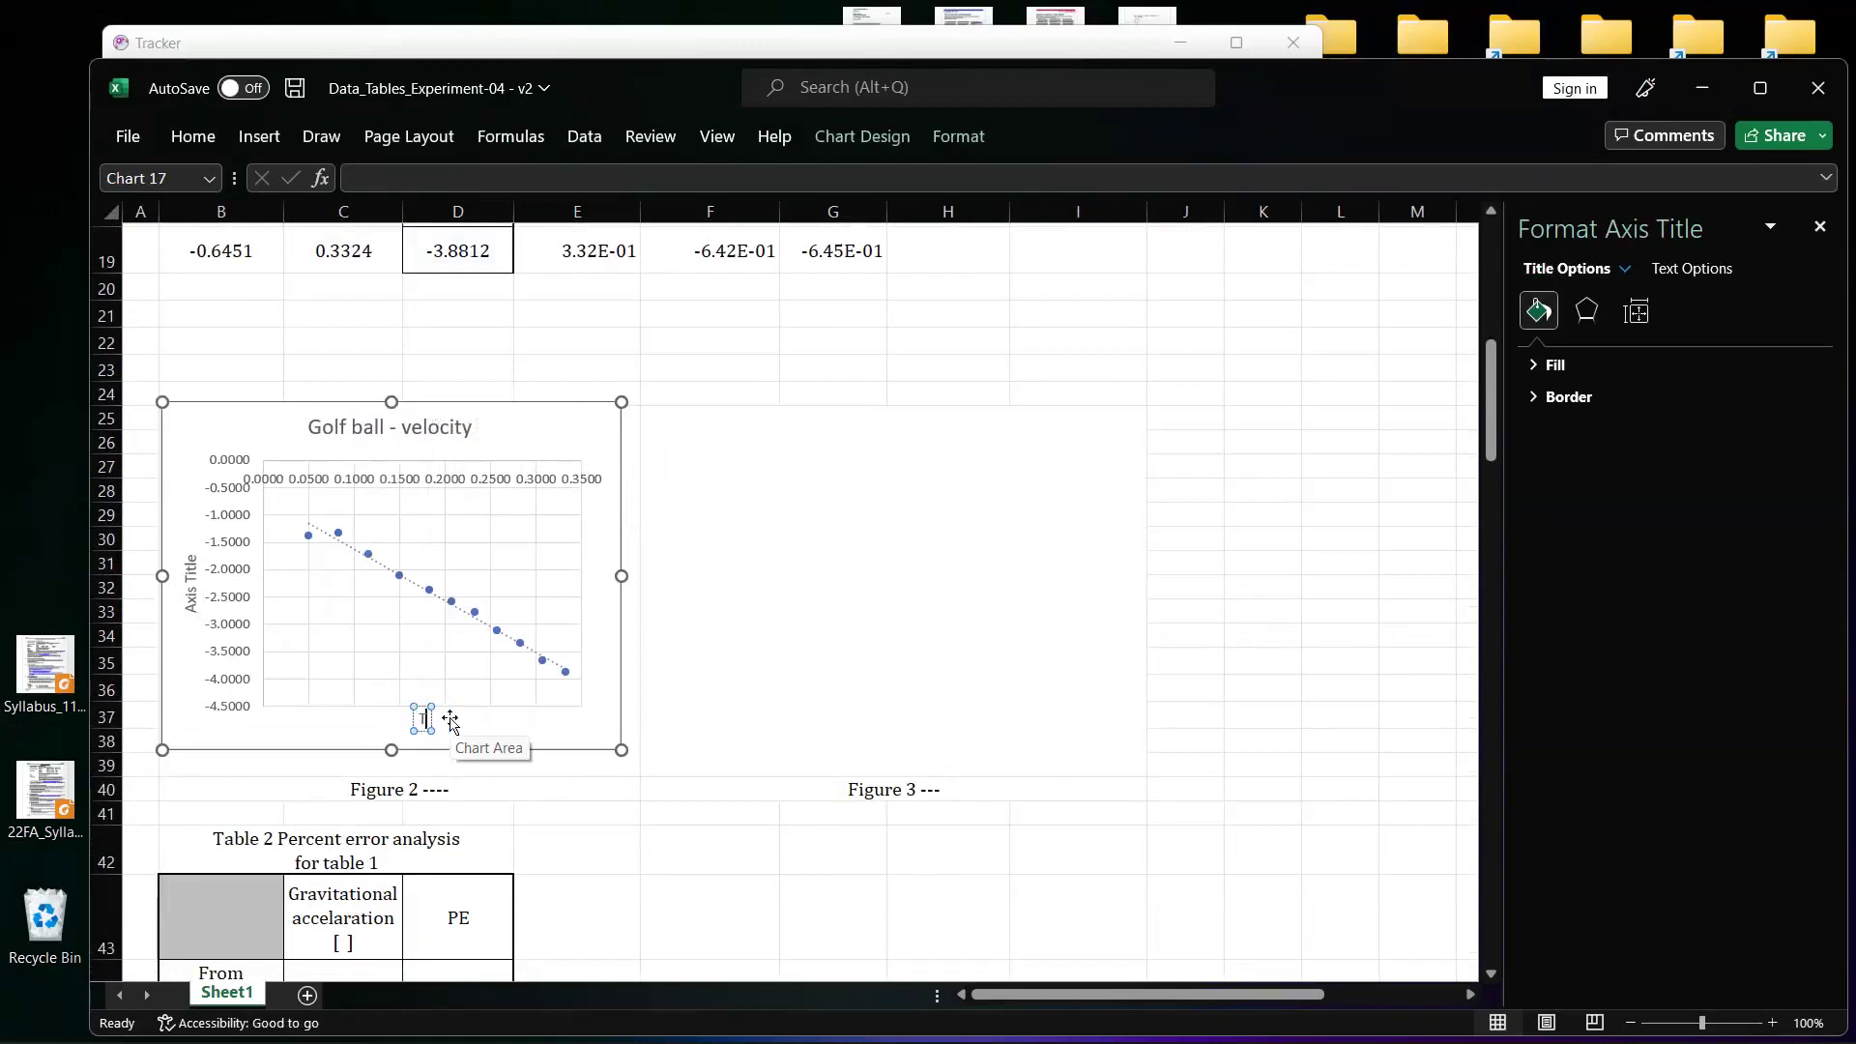
text(ime [ s ])
- Change the velocity chart's vertical axis title to "Y velocity [ m/s ]"
click(195, 565)
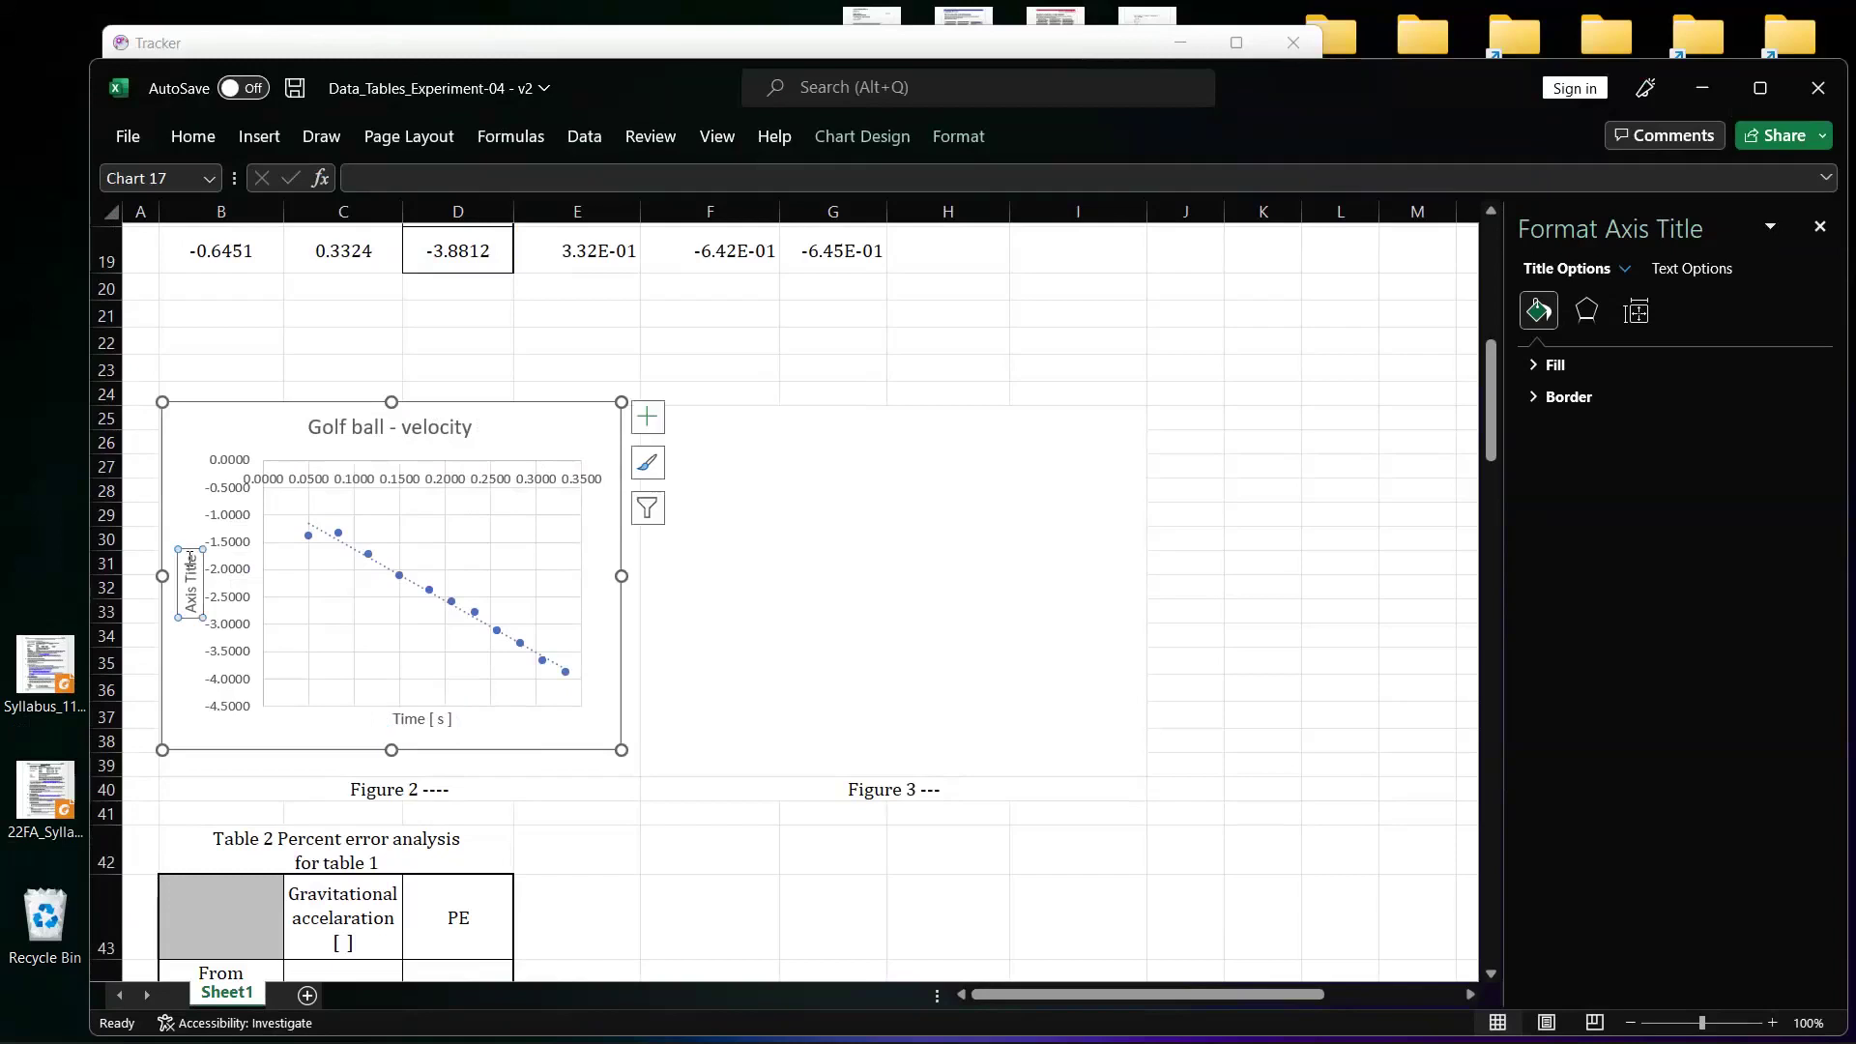
triple_click(191, 561)
key(BackSpace)
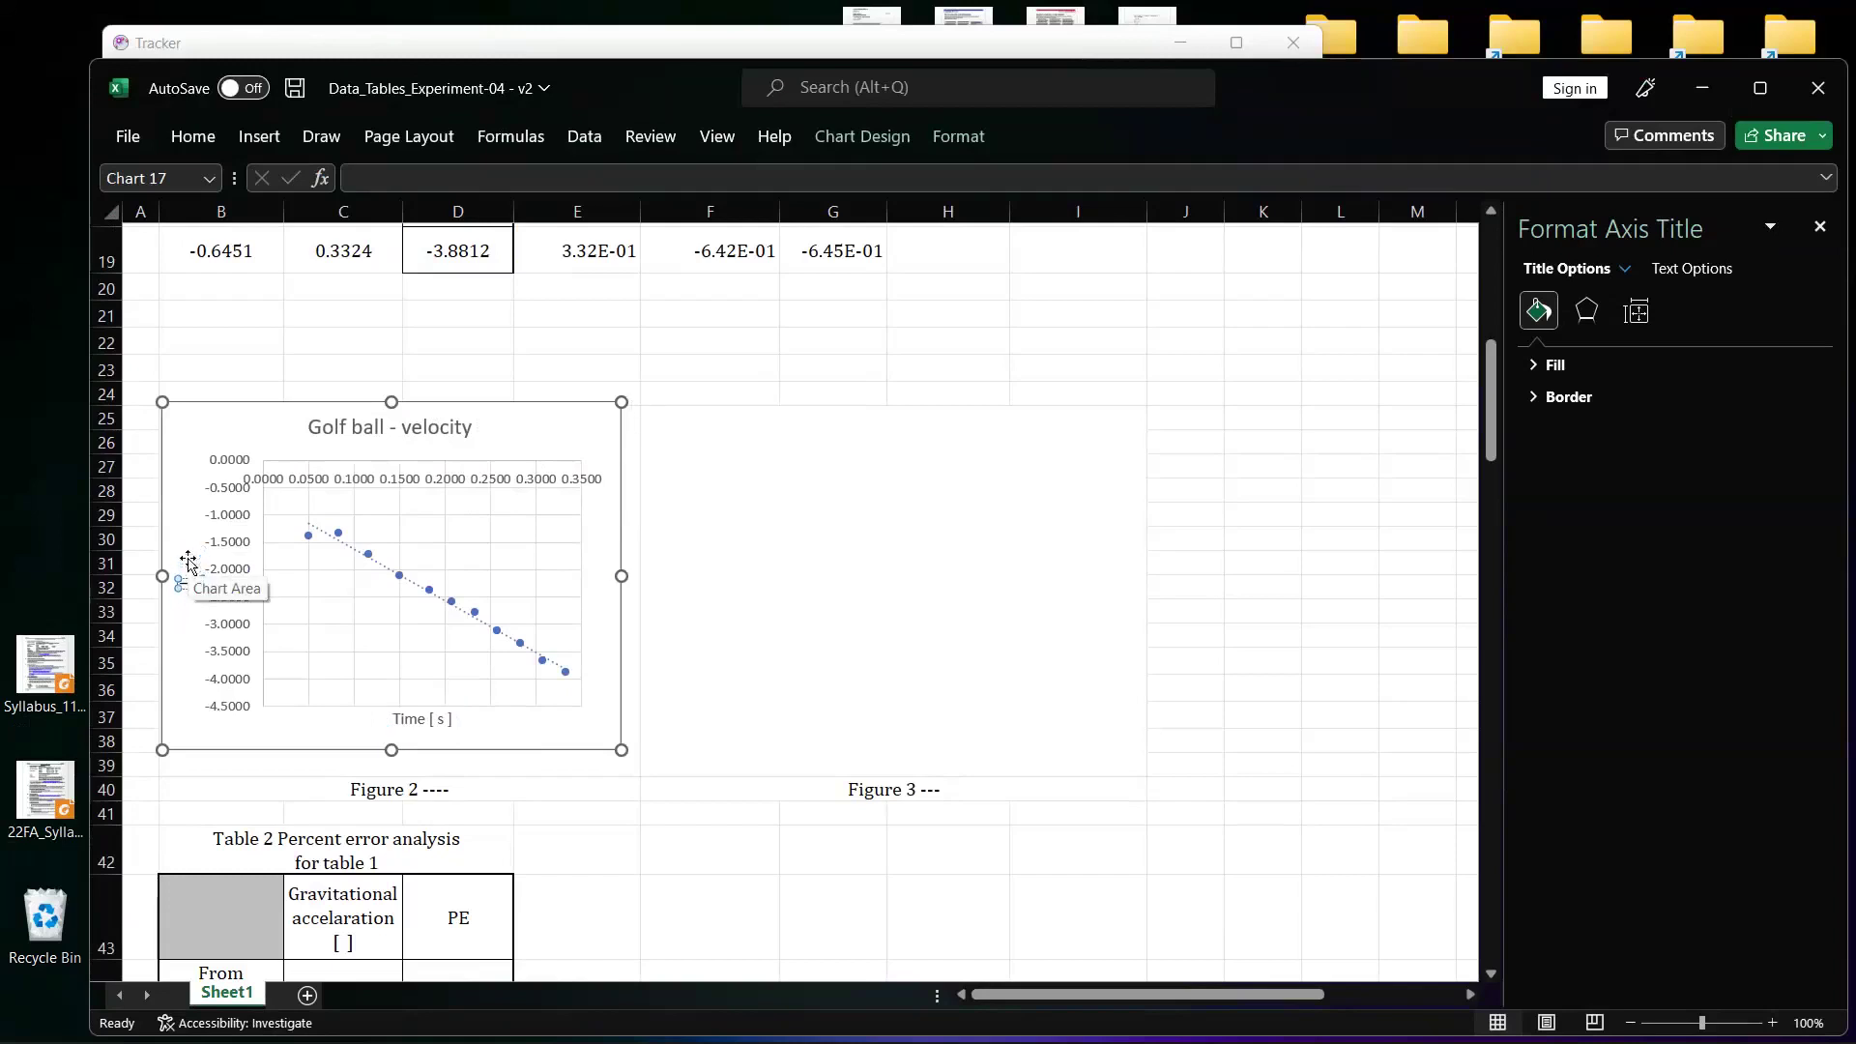
text(Y veloc)
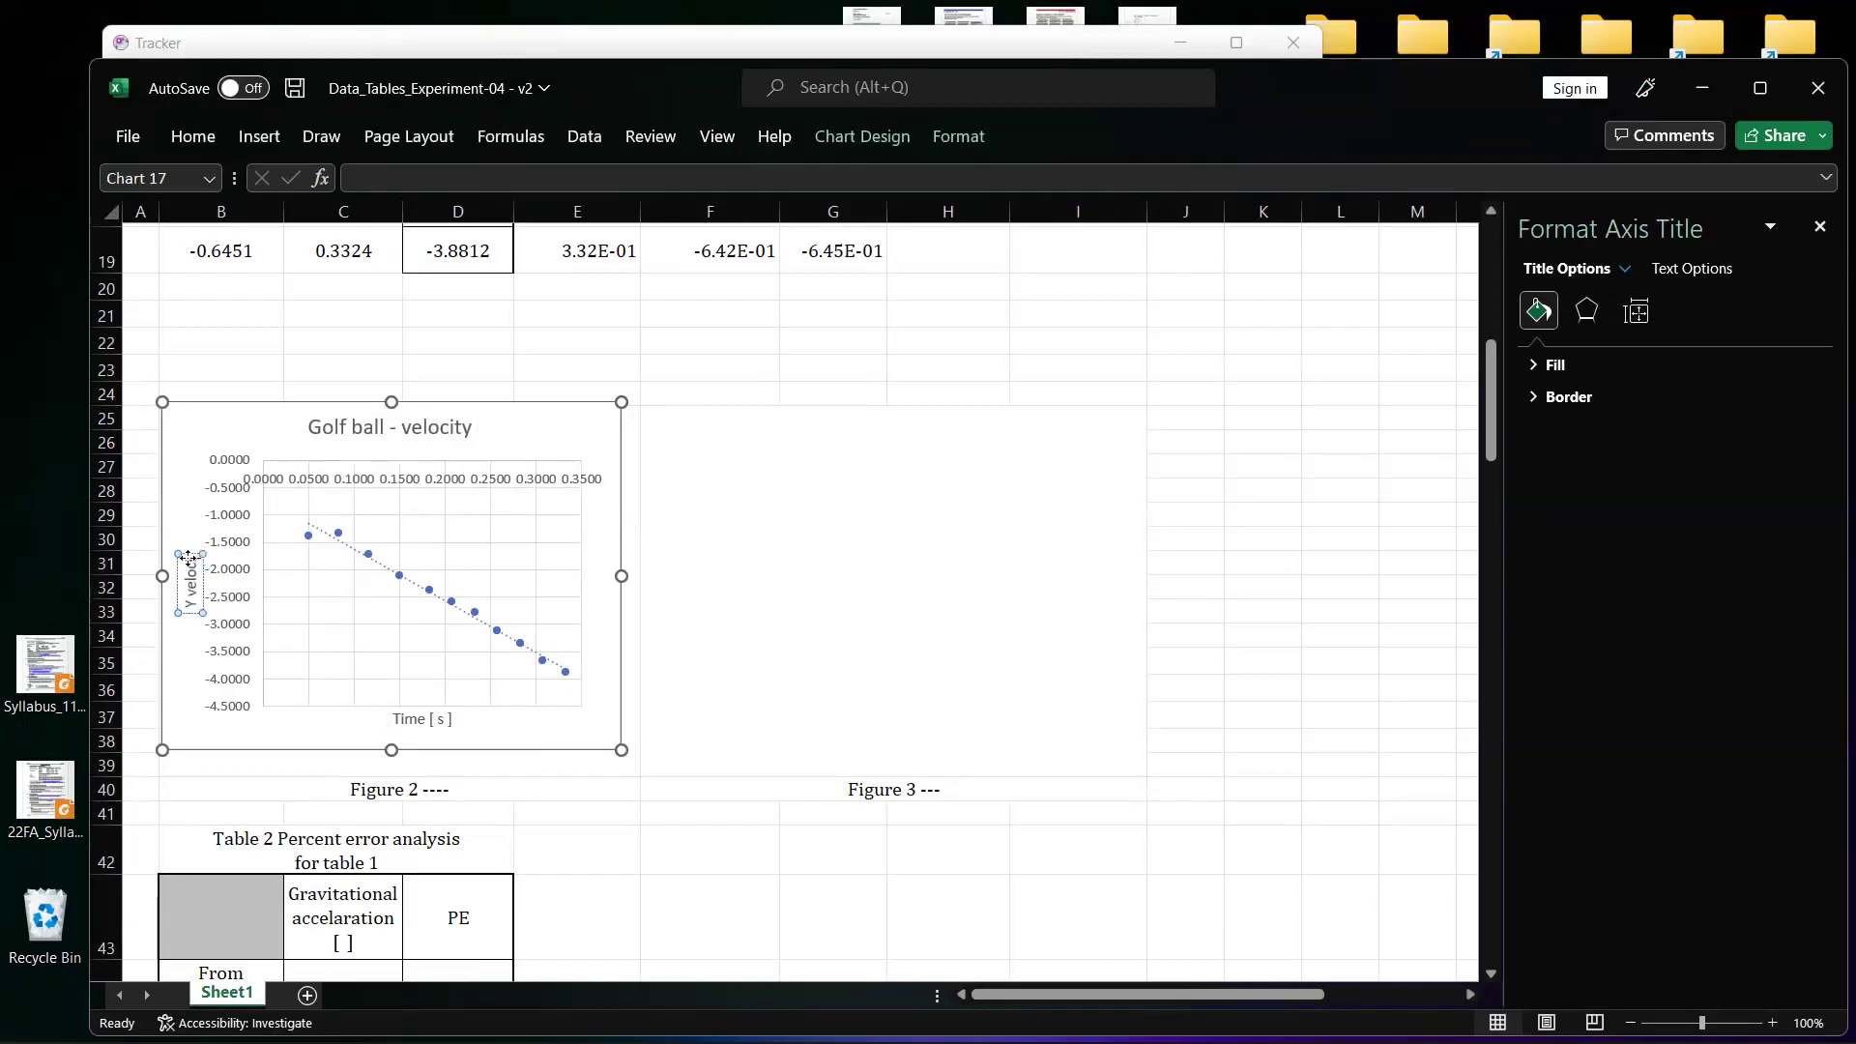
text(ity [ m/s ])
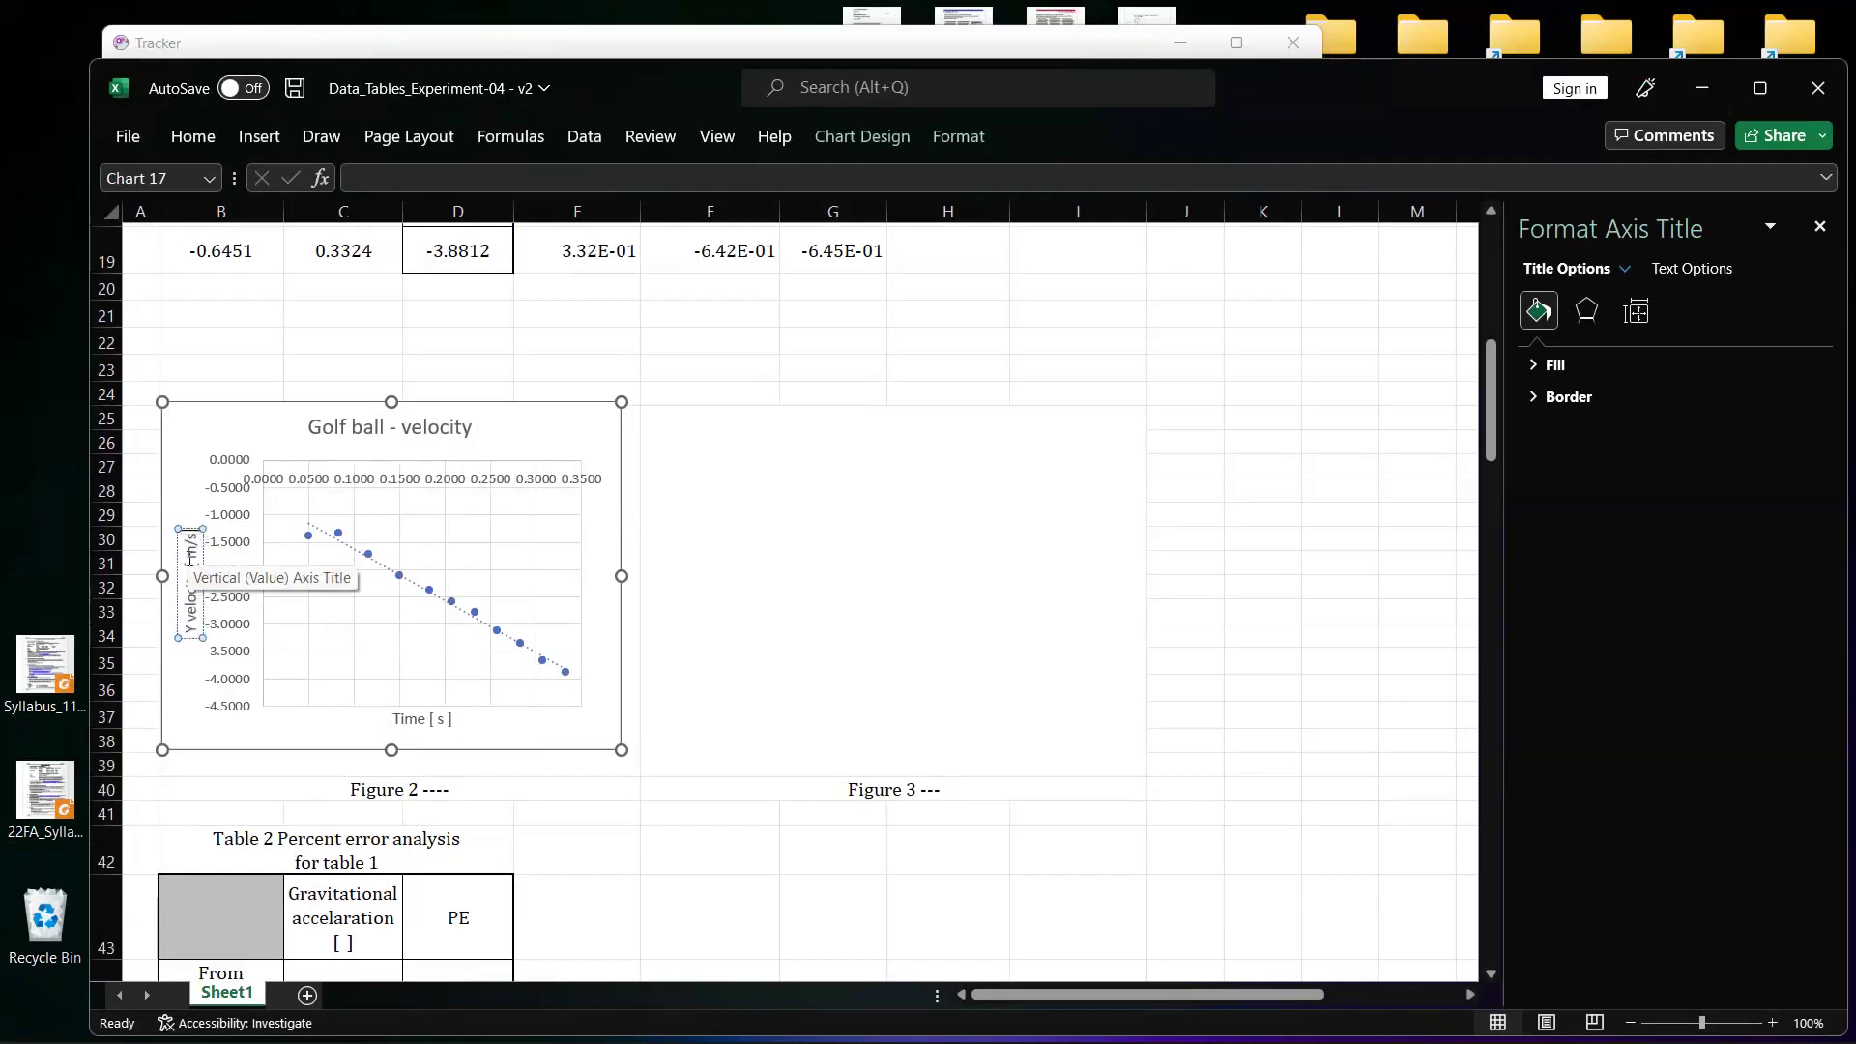
click(497, 727)
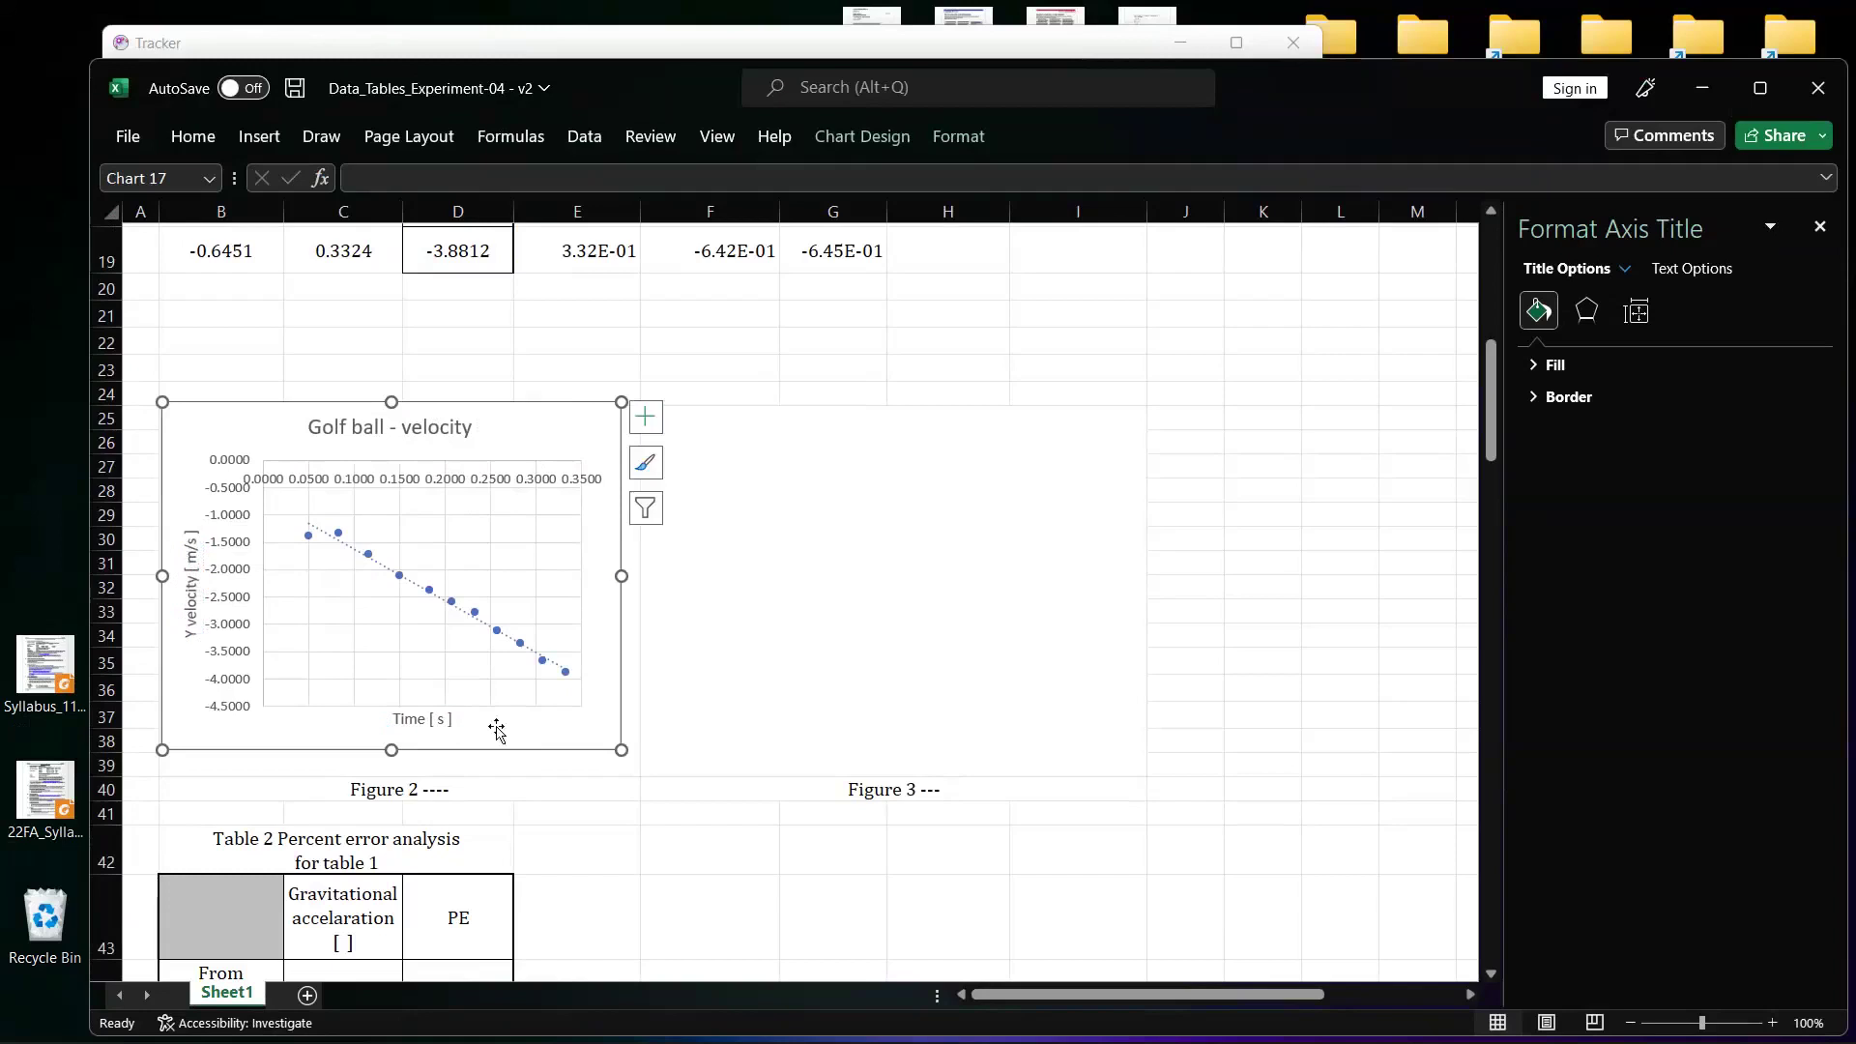
- Complete the Figure 2 caption in B40 as "Figure 2 Velocity vs time for golf ball"
click(446, 797)
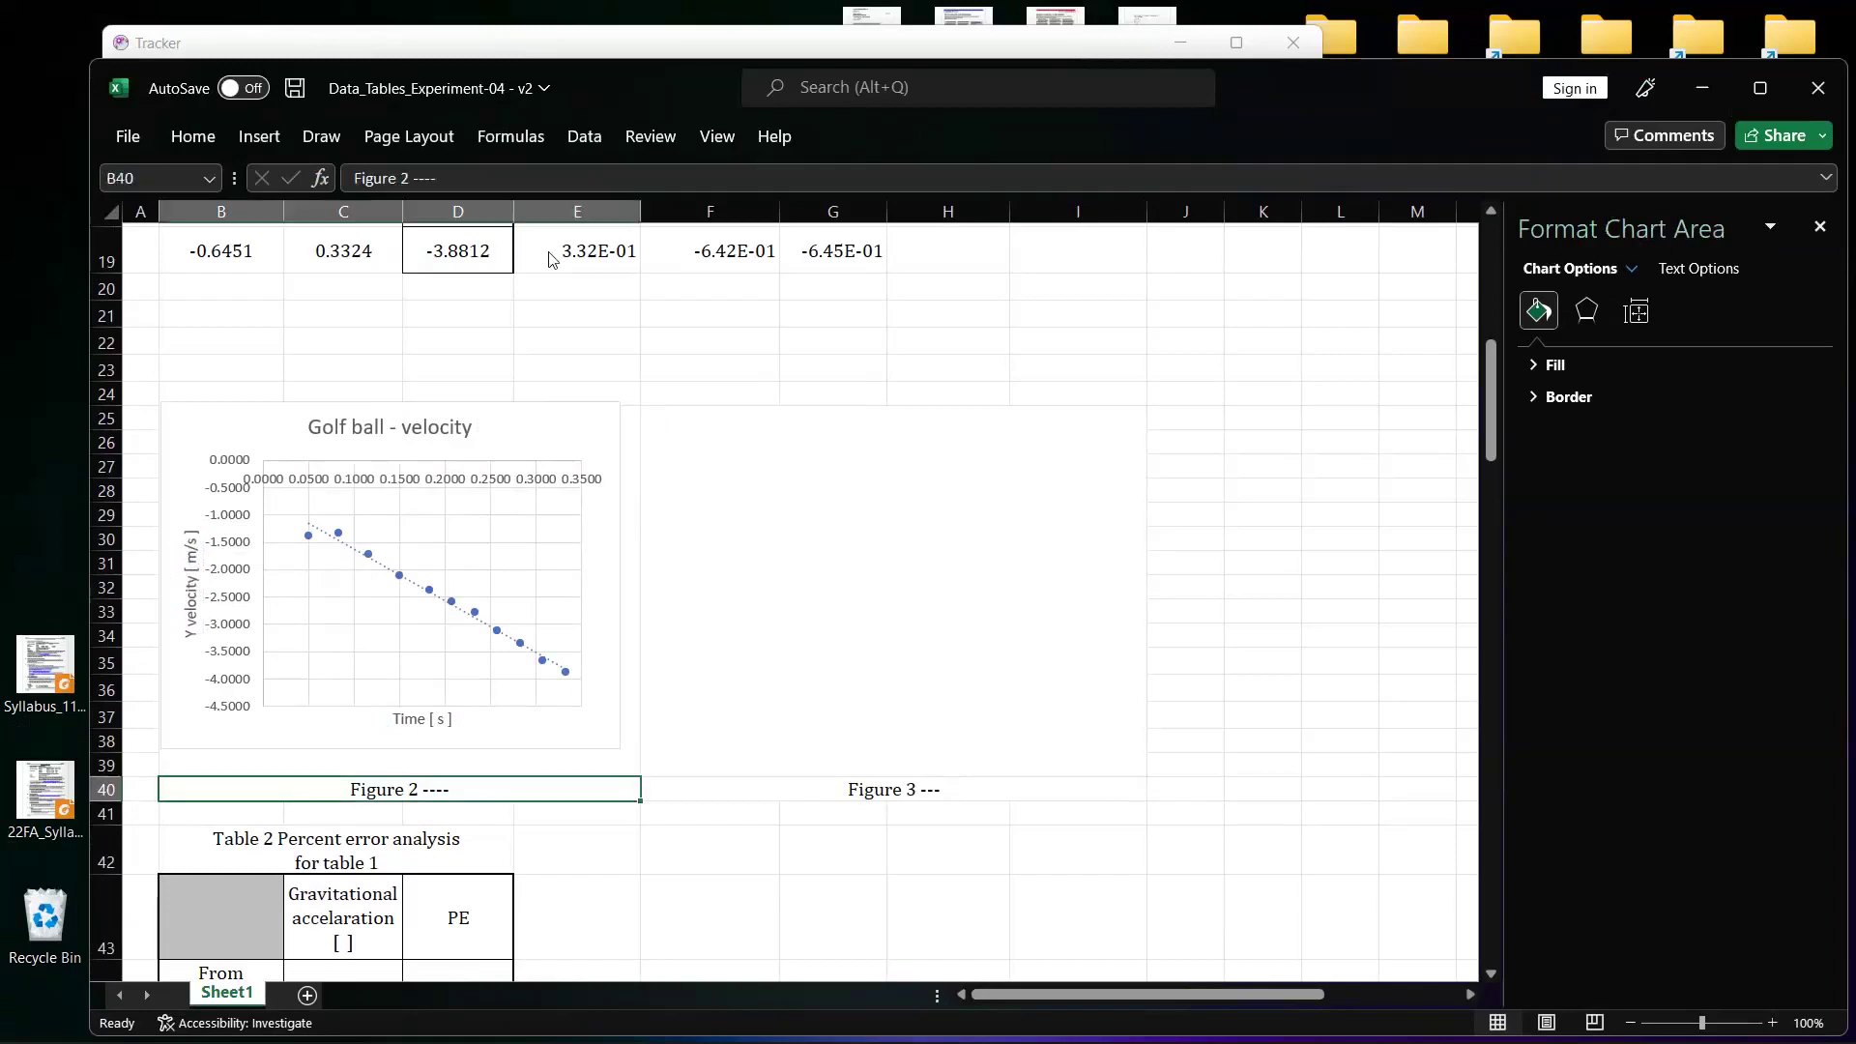
click(476, 178)
key(BackSpace)
key(BackSpace)
key(BackSpace)
text(Velocity vs time for golf ball)
key(Return)
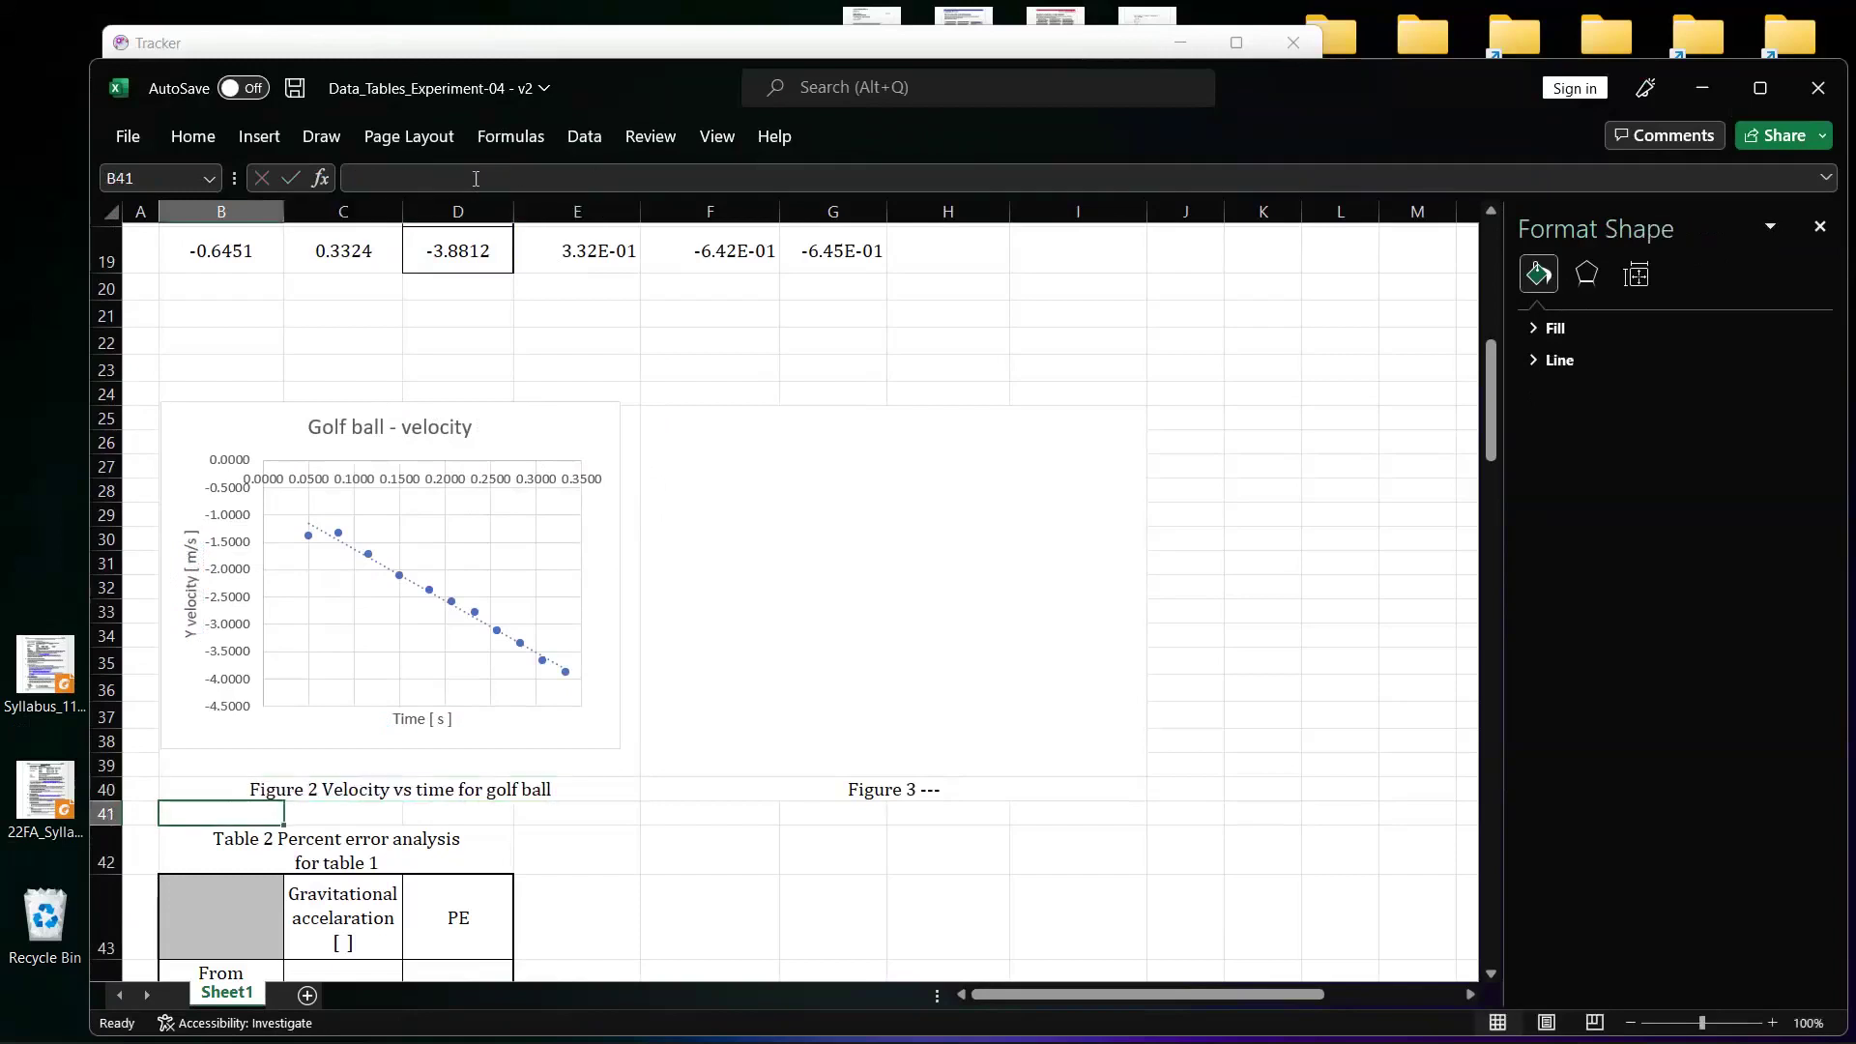
- Display the linear trendline's equation and R-squared value on the Figure 2 chart, and move the label below the line
click(571, 413)
click(650, 417)
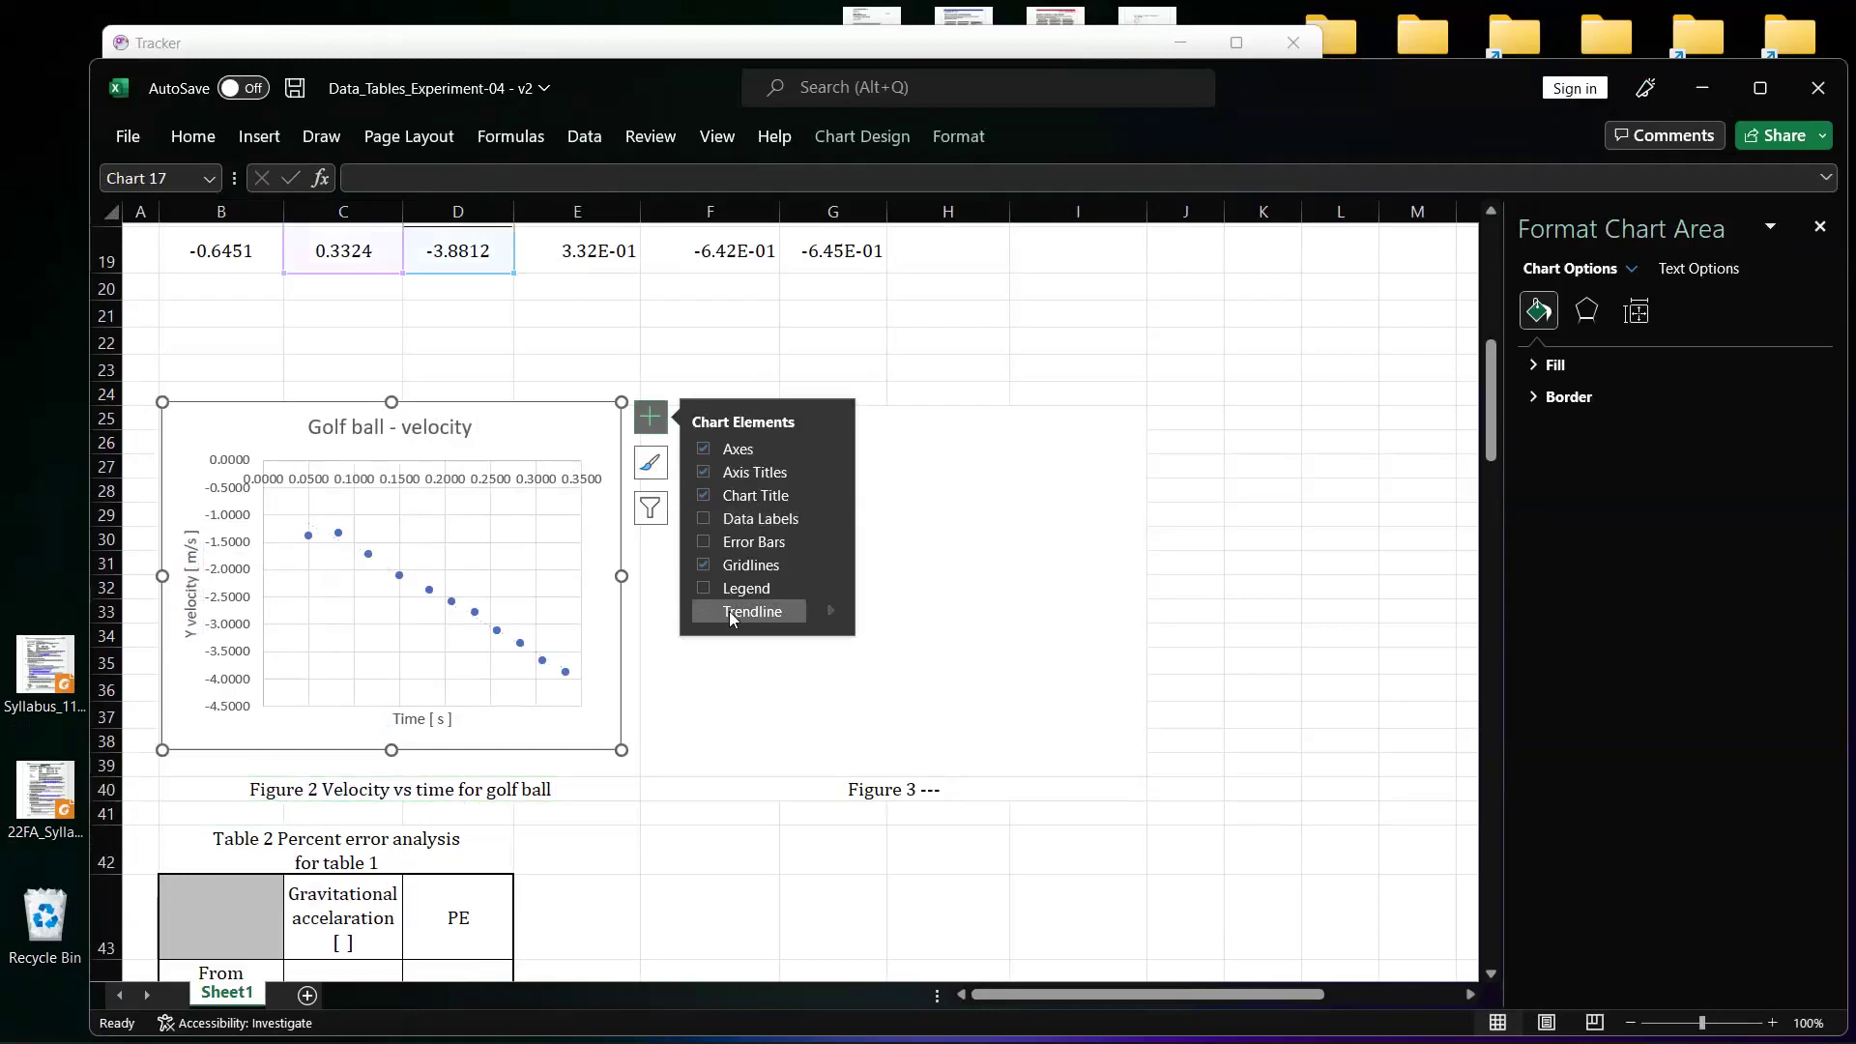
click(730, 613)
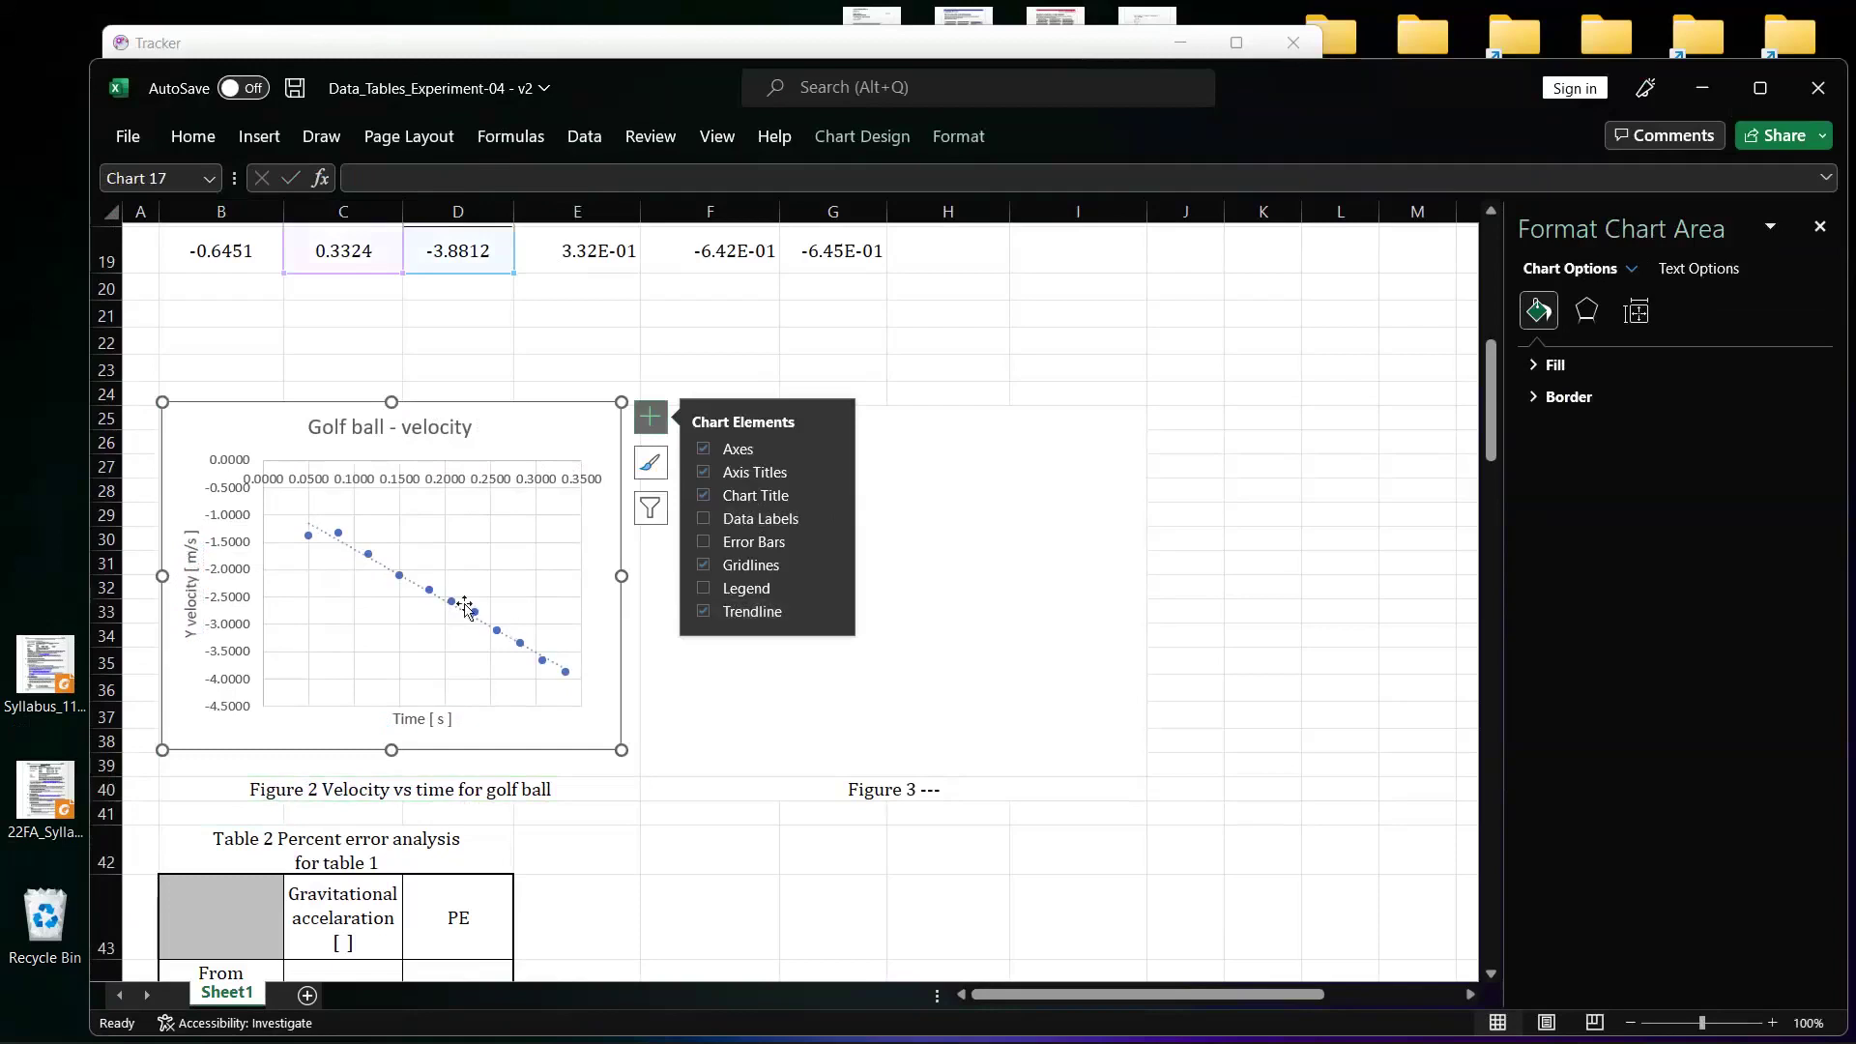
click(417, 589)
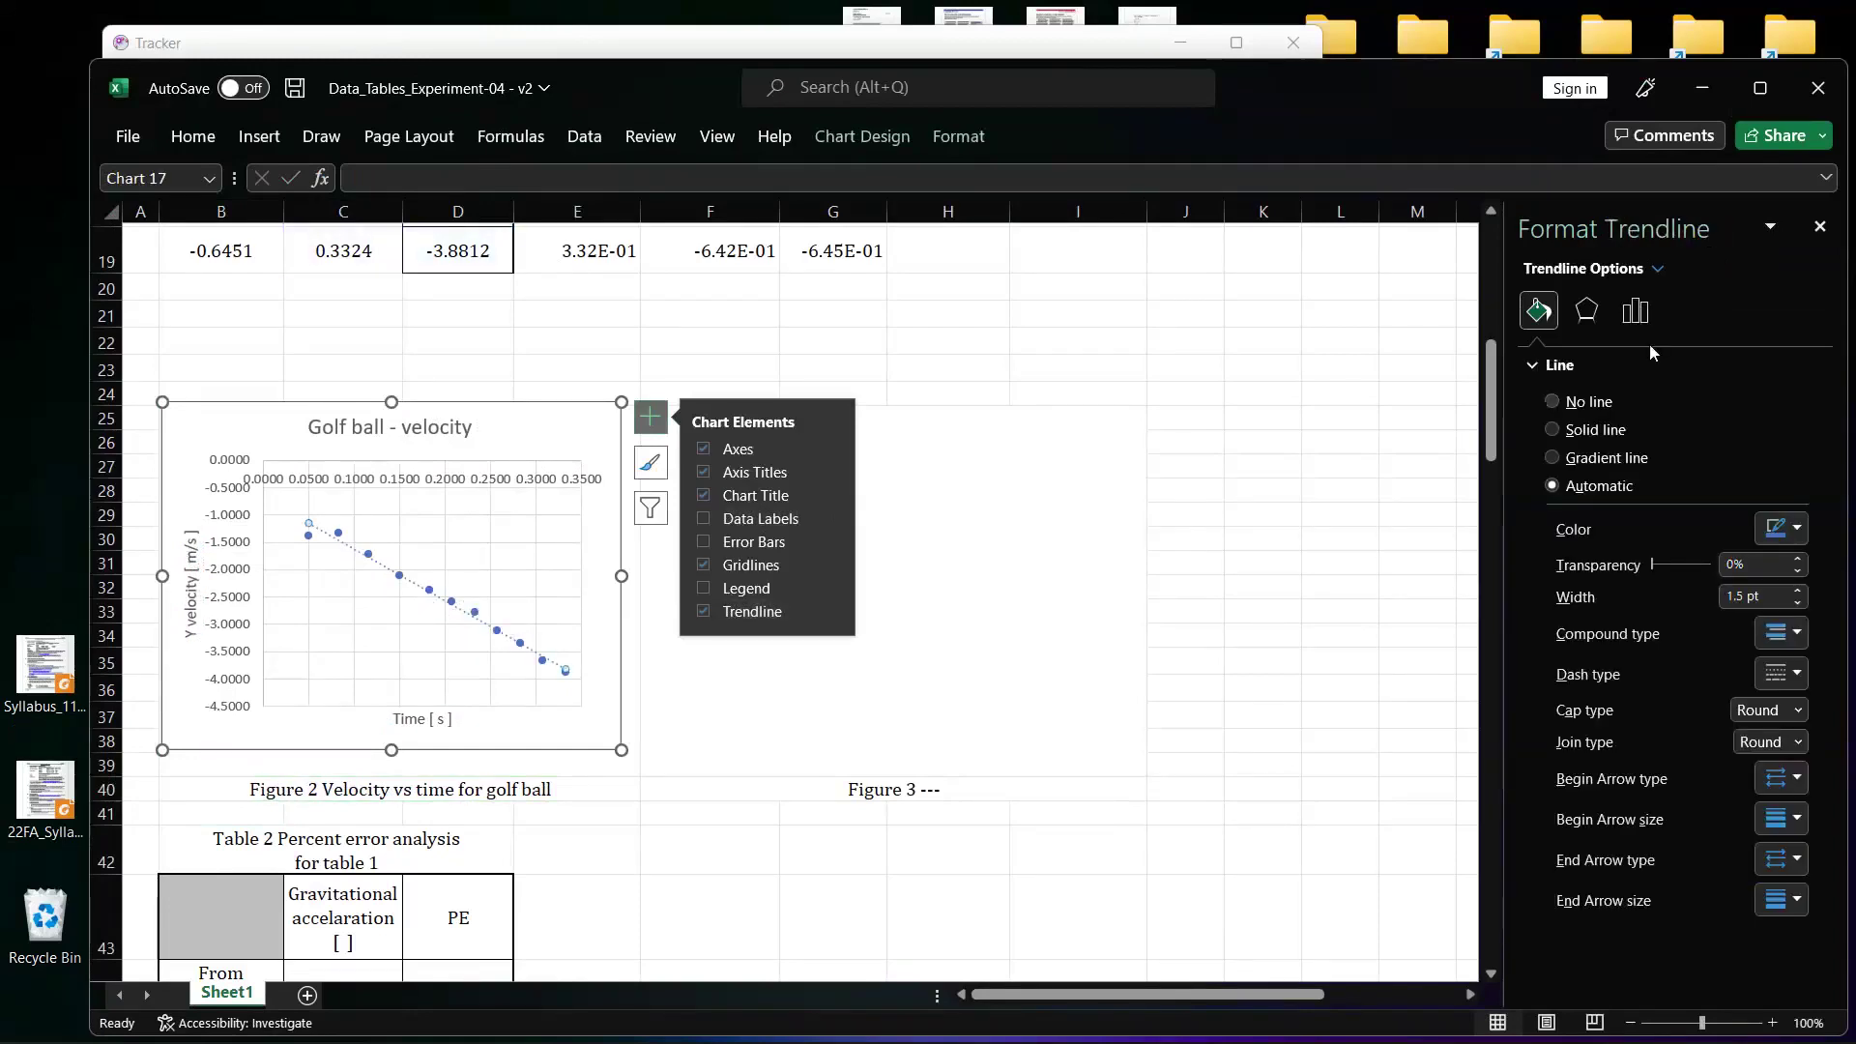
click(1647, 319)
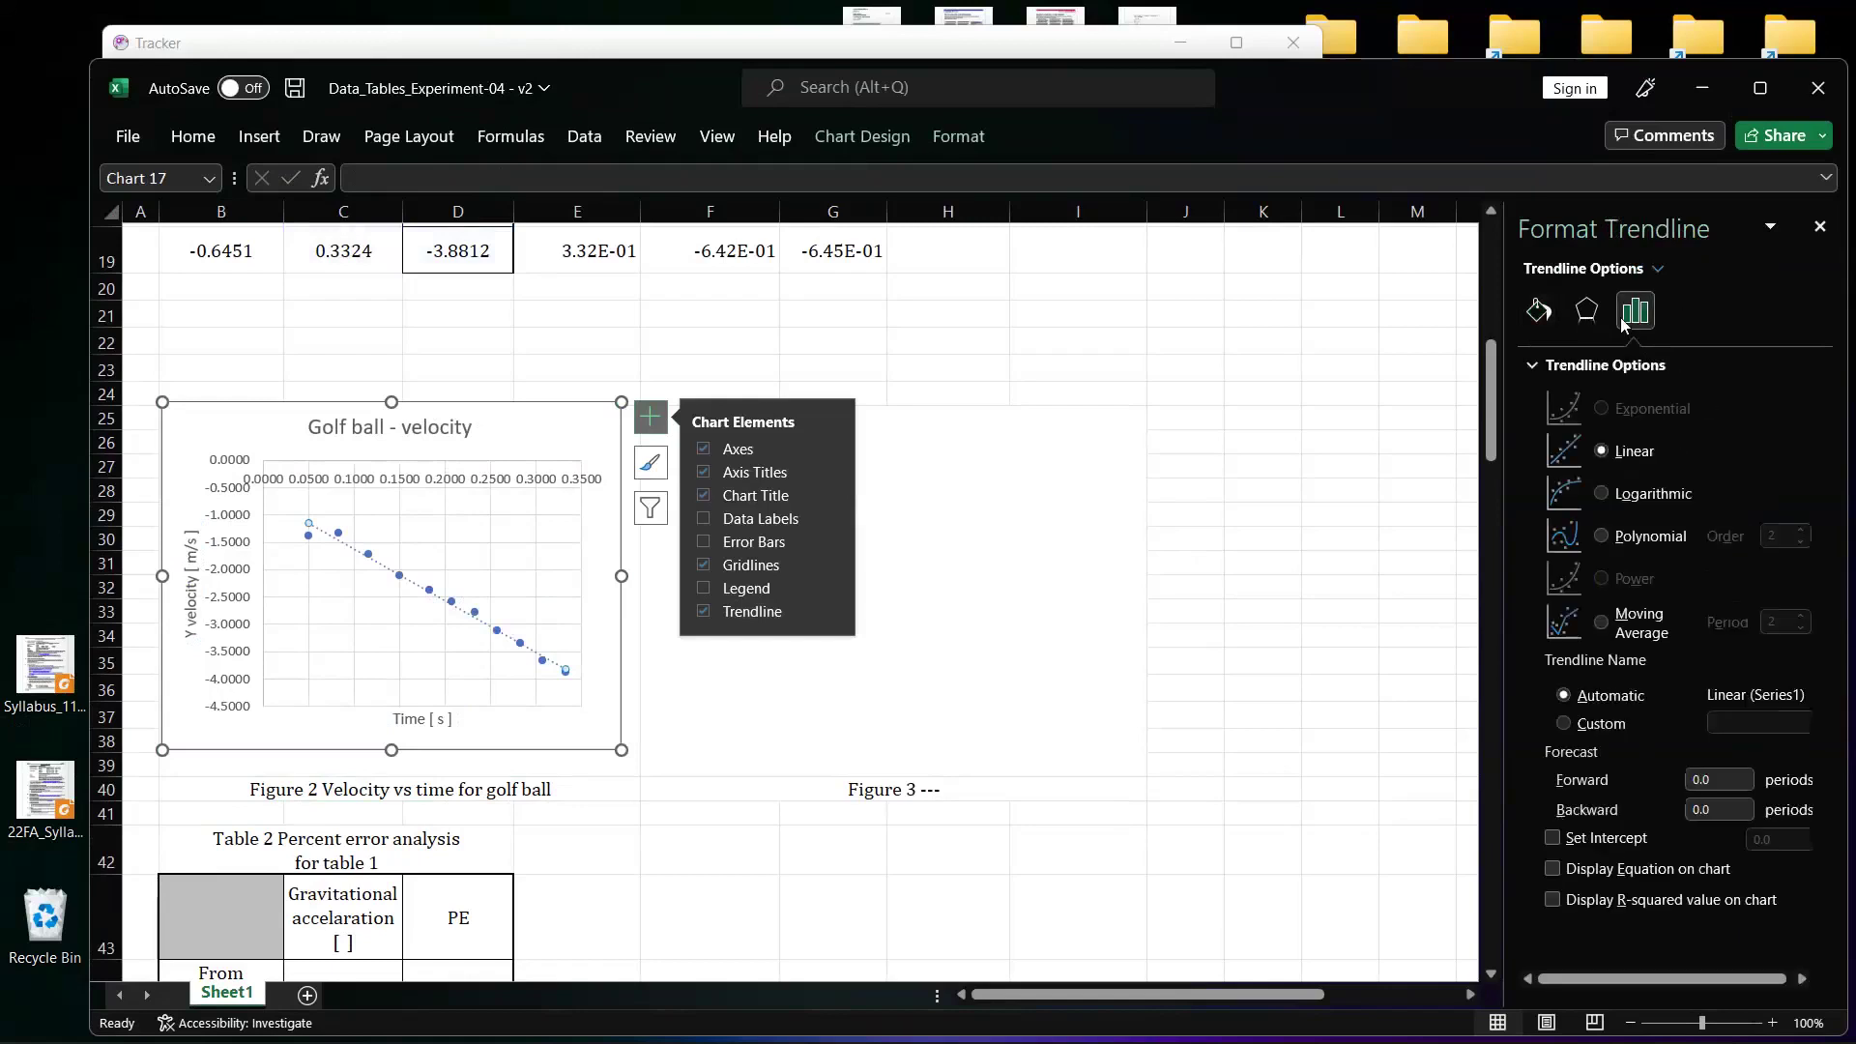
click(1578, 868)
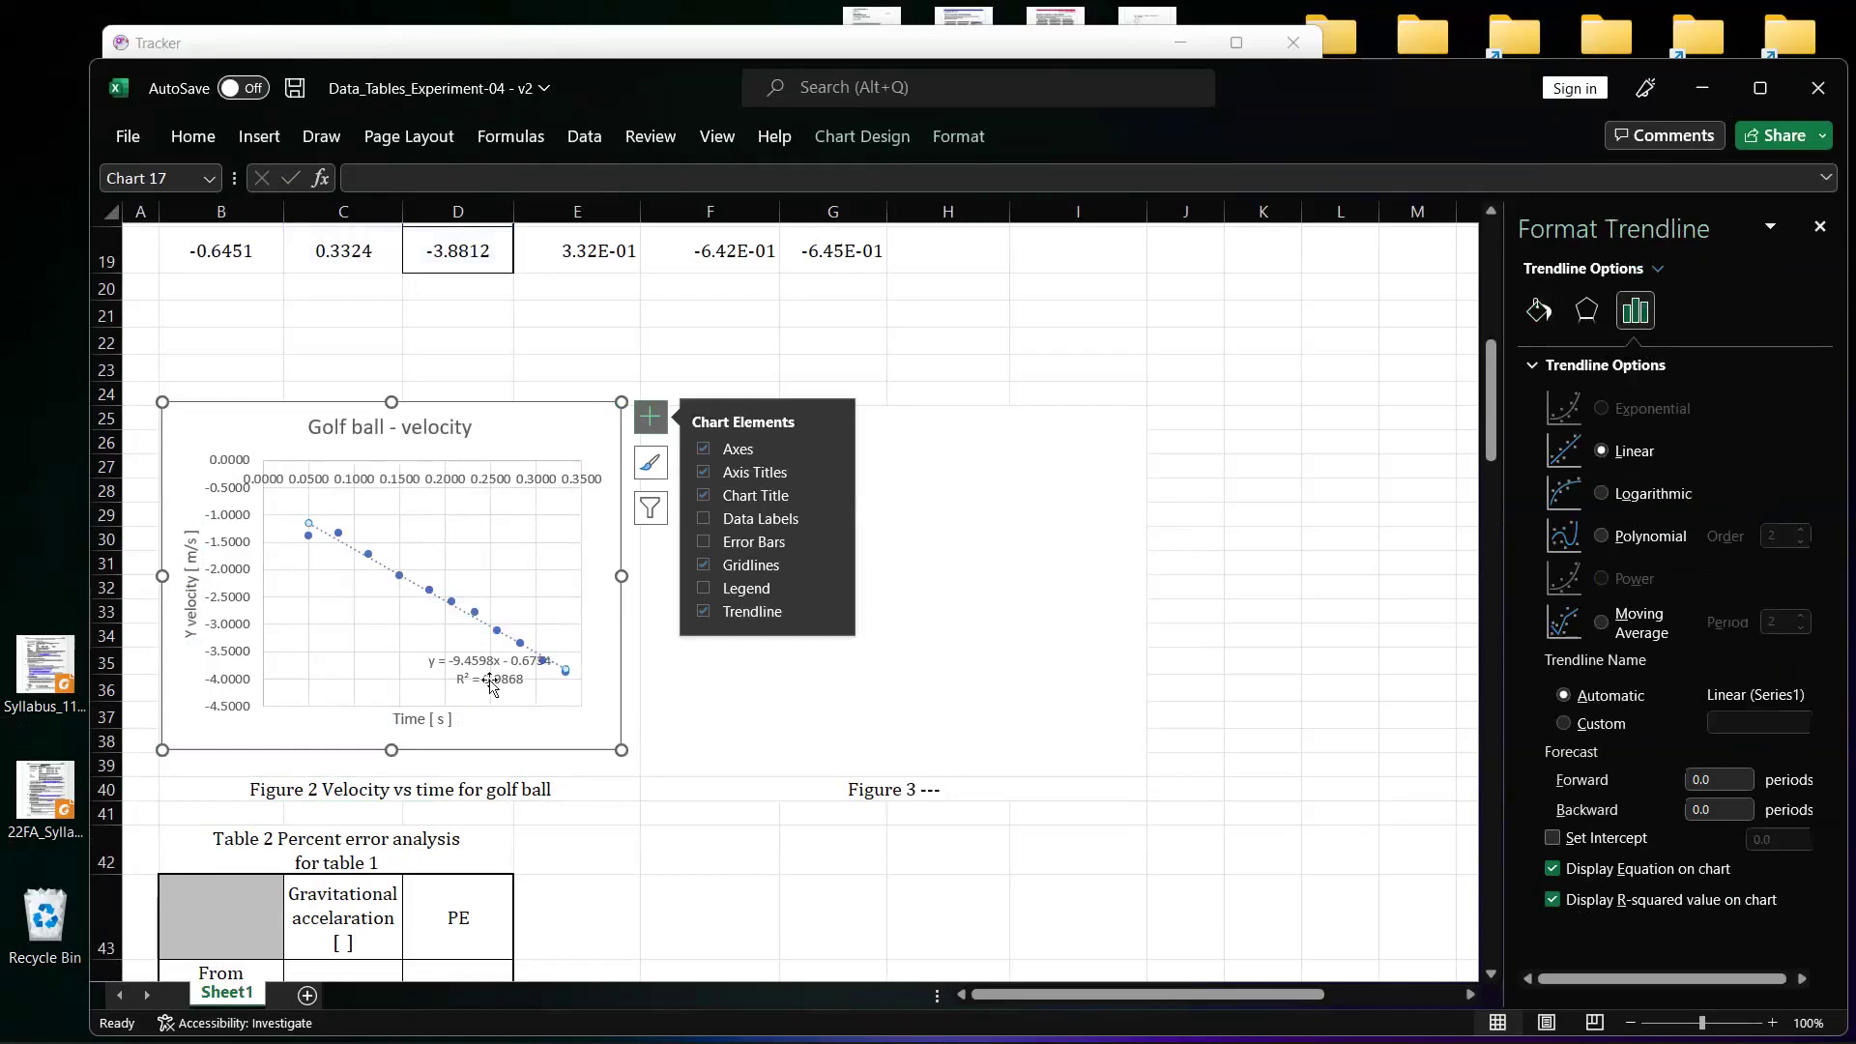
click(470, 653)
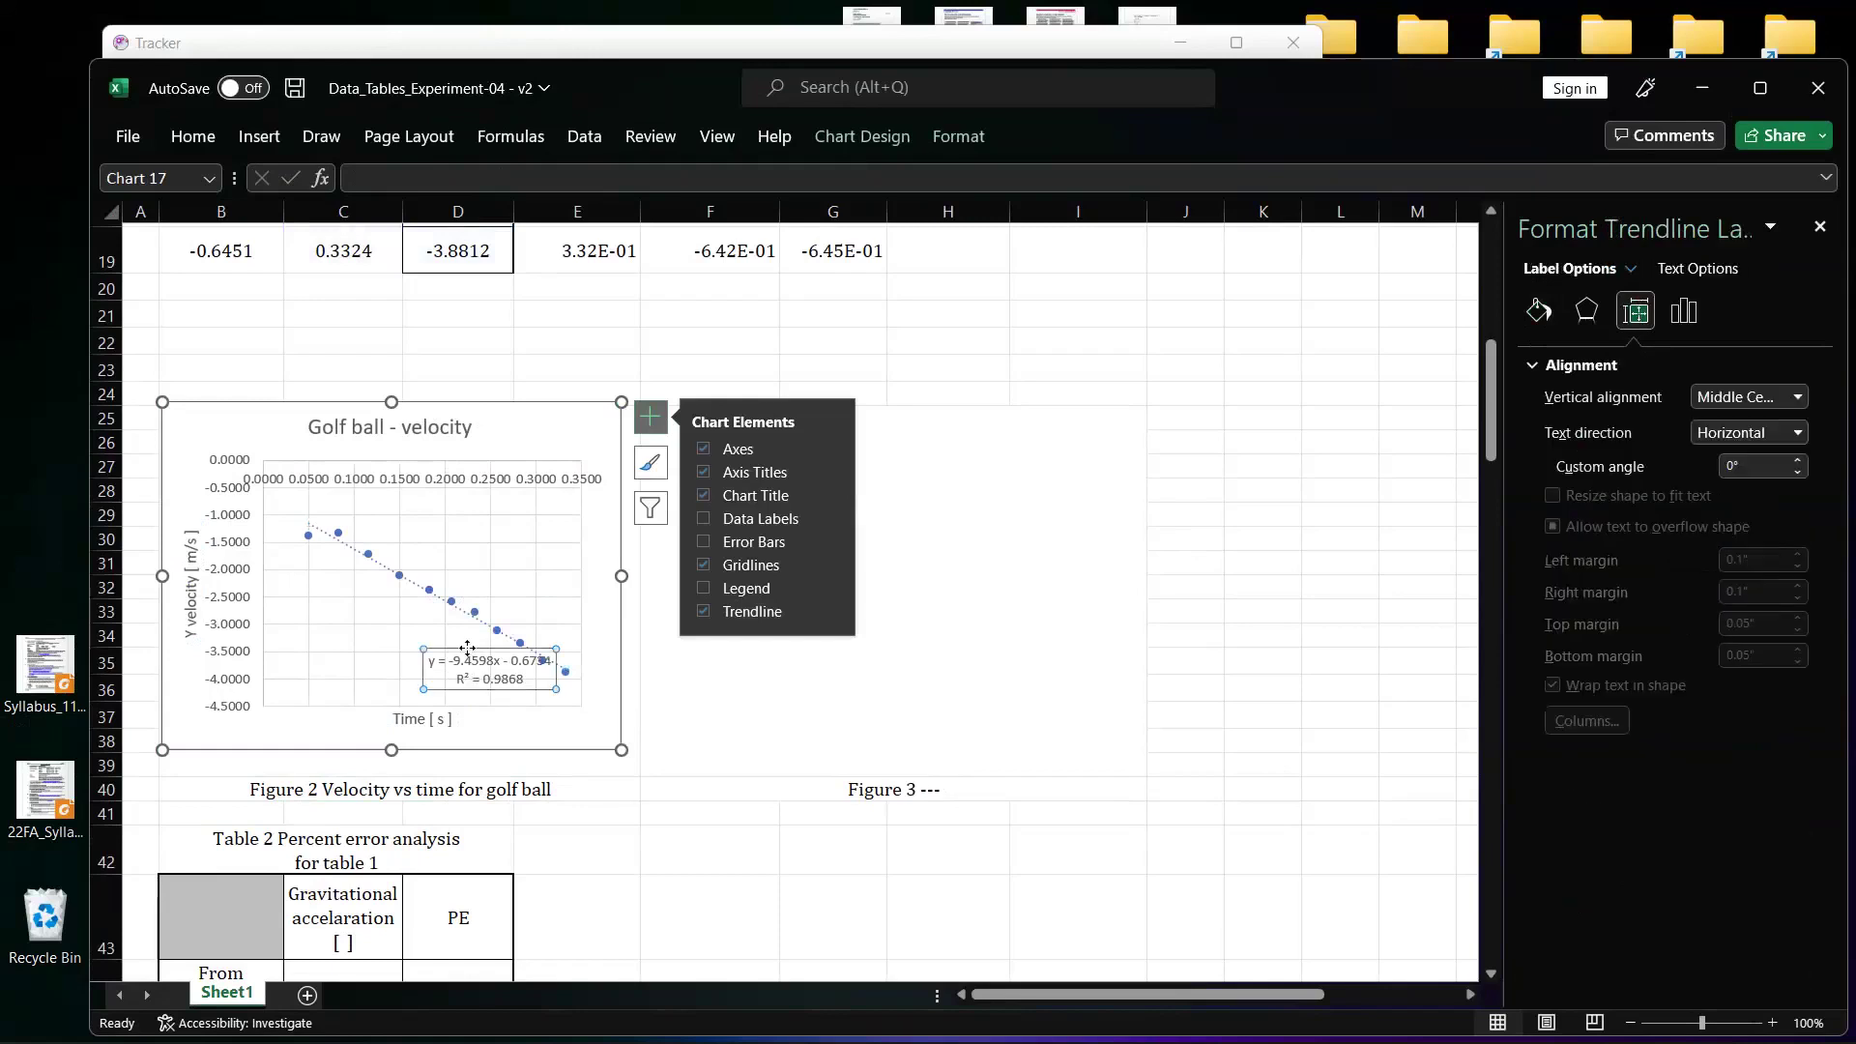
drag(467, 647, 352, 613)
- Enter -0.94598 as the gravitational acceleration from graph 1 in cell C44 of Table 2
scroll(486, 759, down, 2)
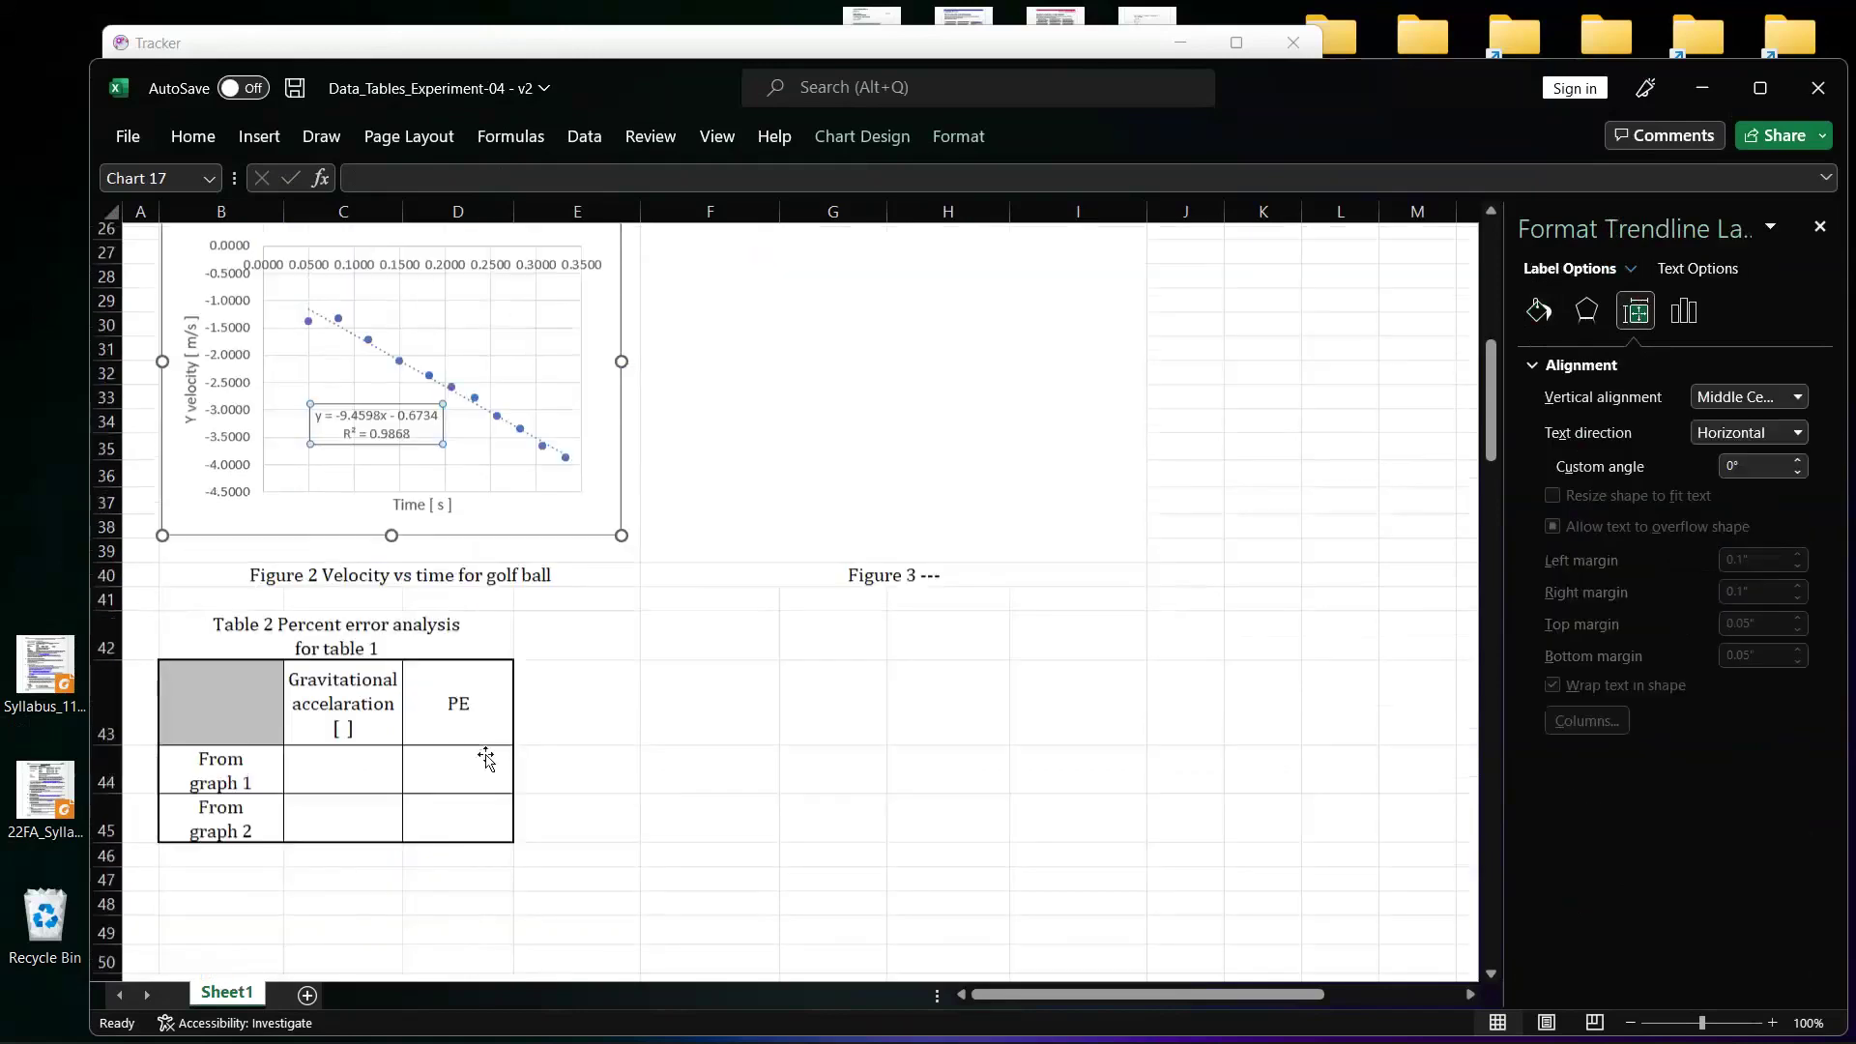
scroll(485, 759, down, 2)
click(341, 606)
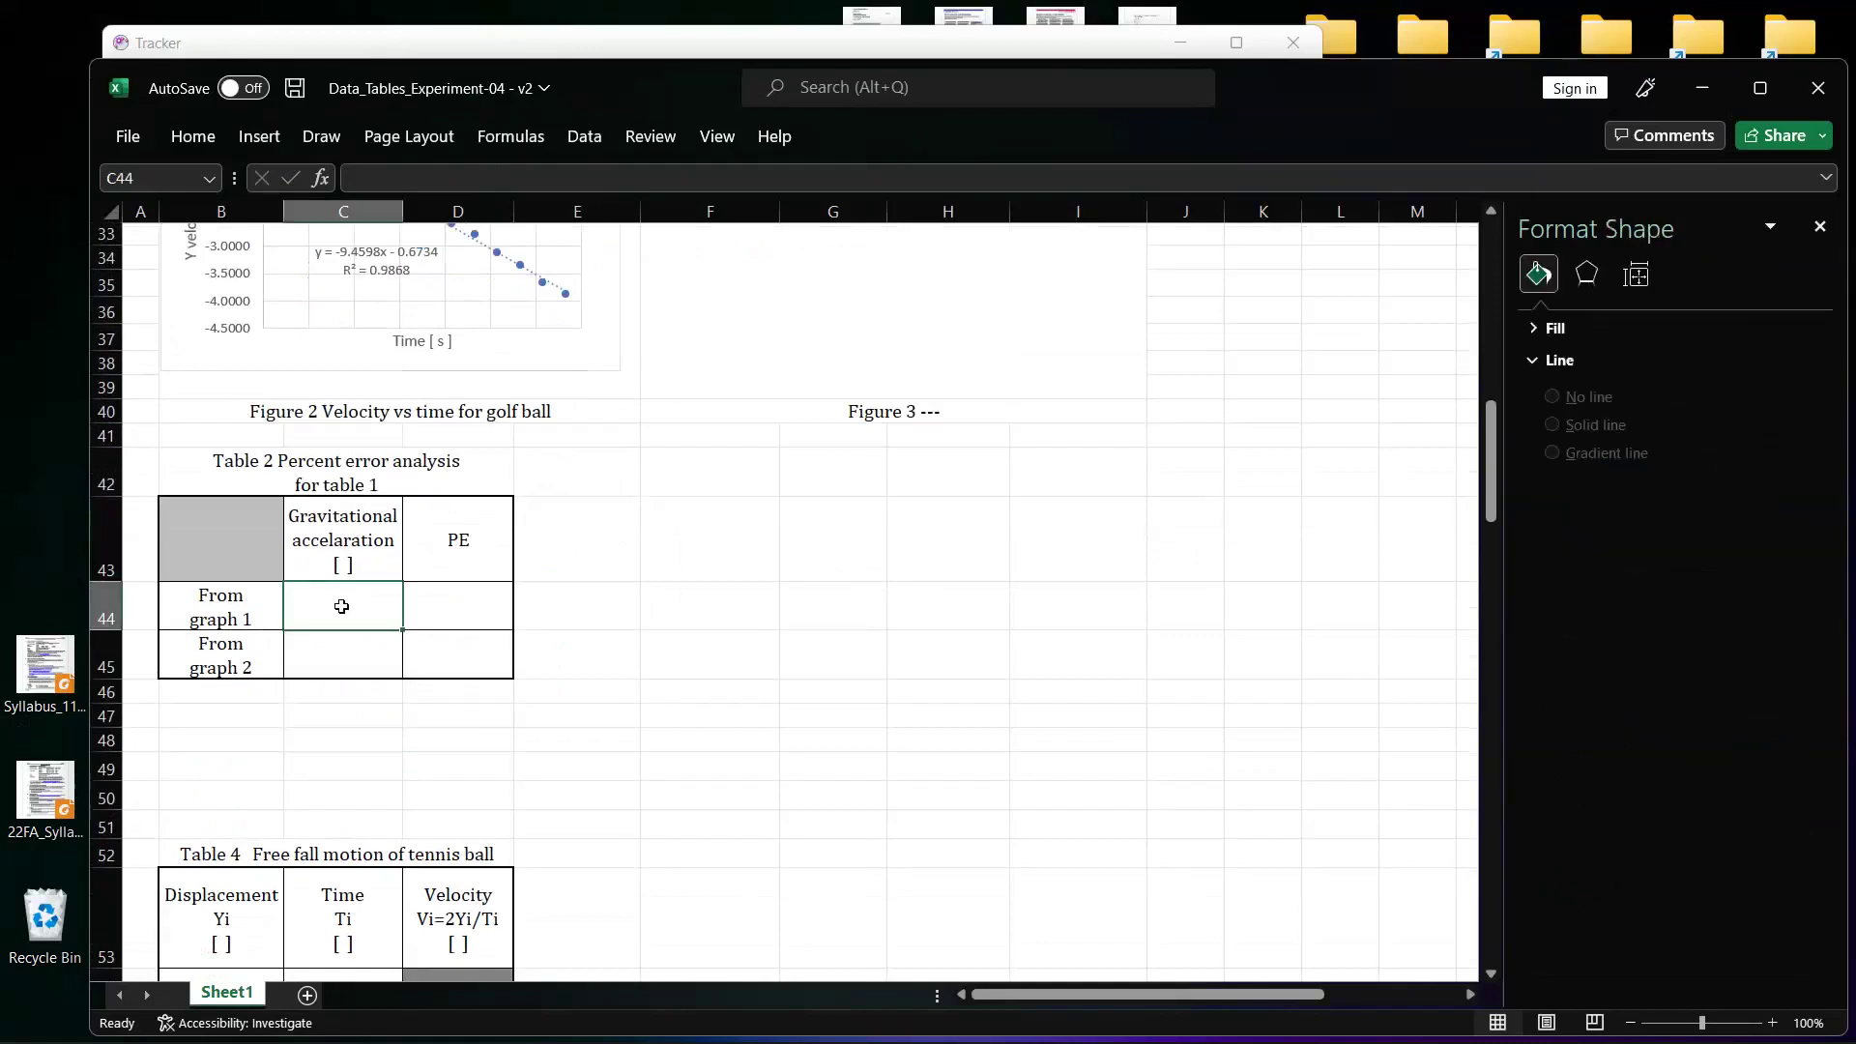
text(9)
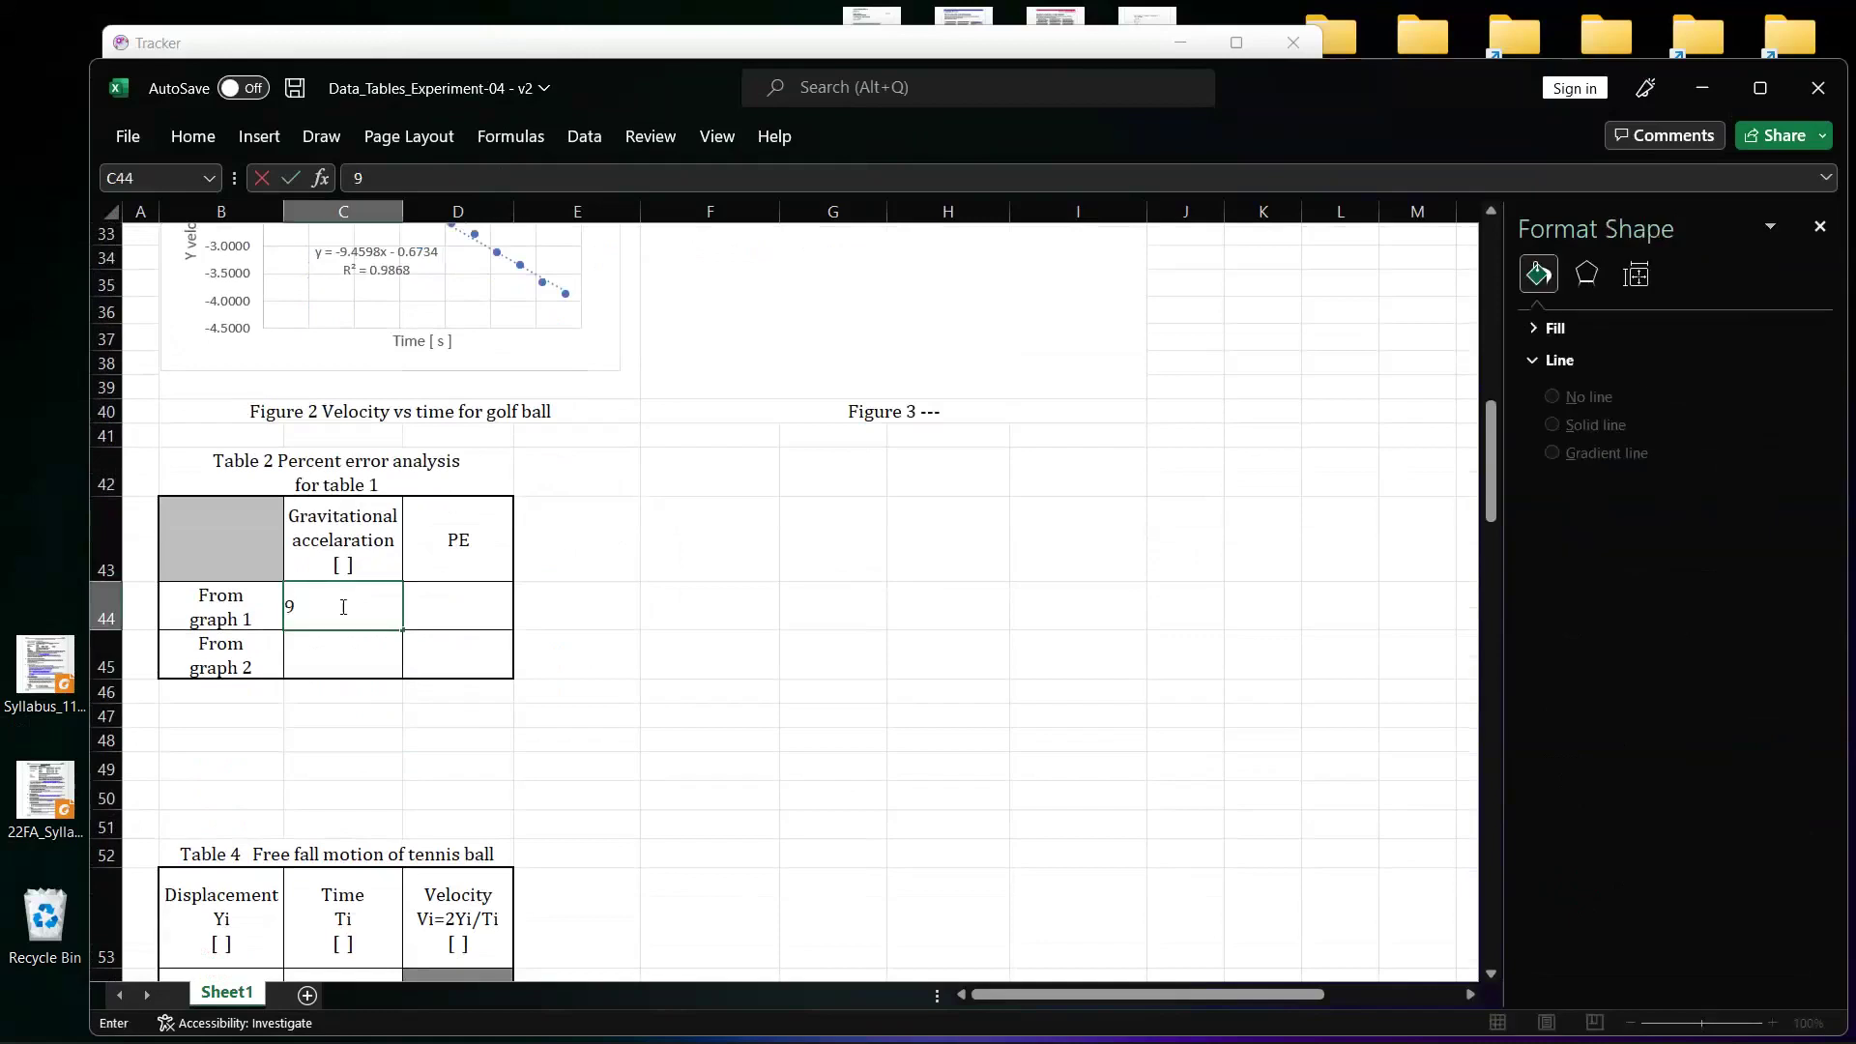
text(-.94598)
key(Return)
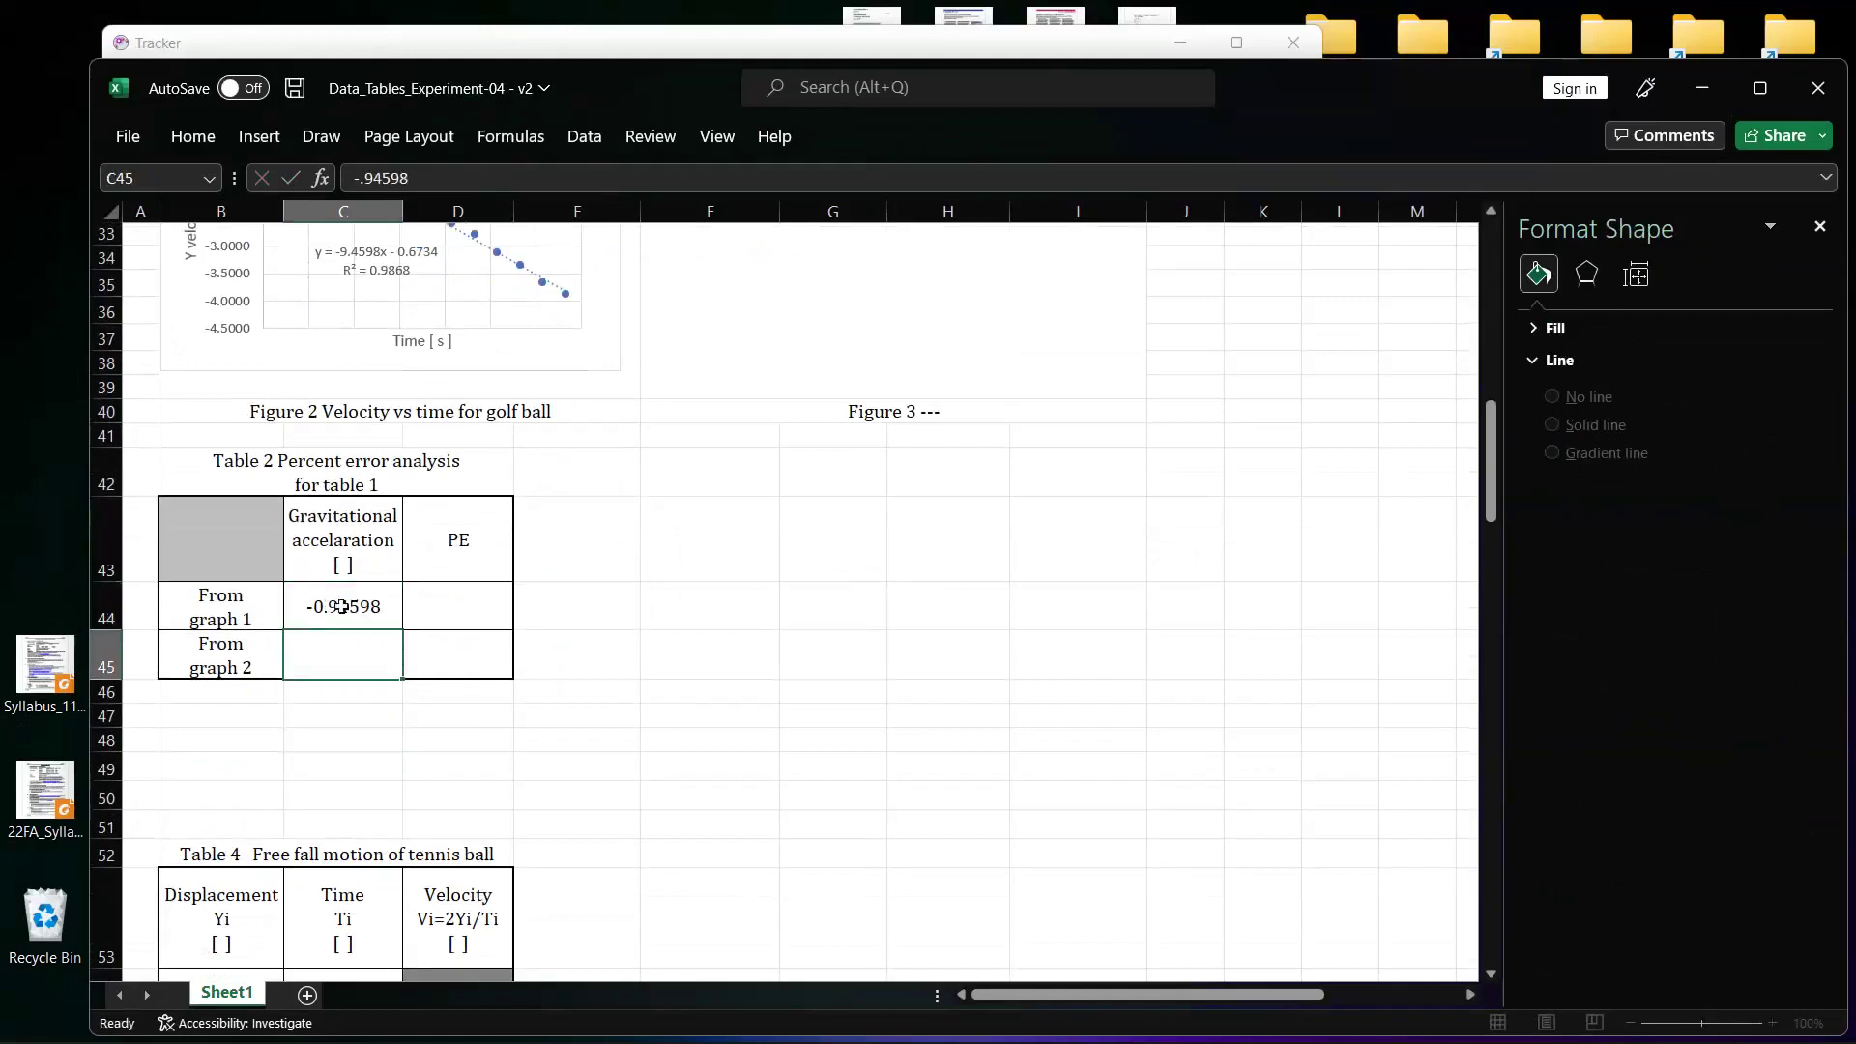
- Add the unit m/s^2 inside the brackets of Table 2's gravitational acceleration header in C43
click(462, 176)
key(Down)
key(Down)
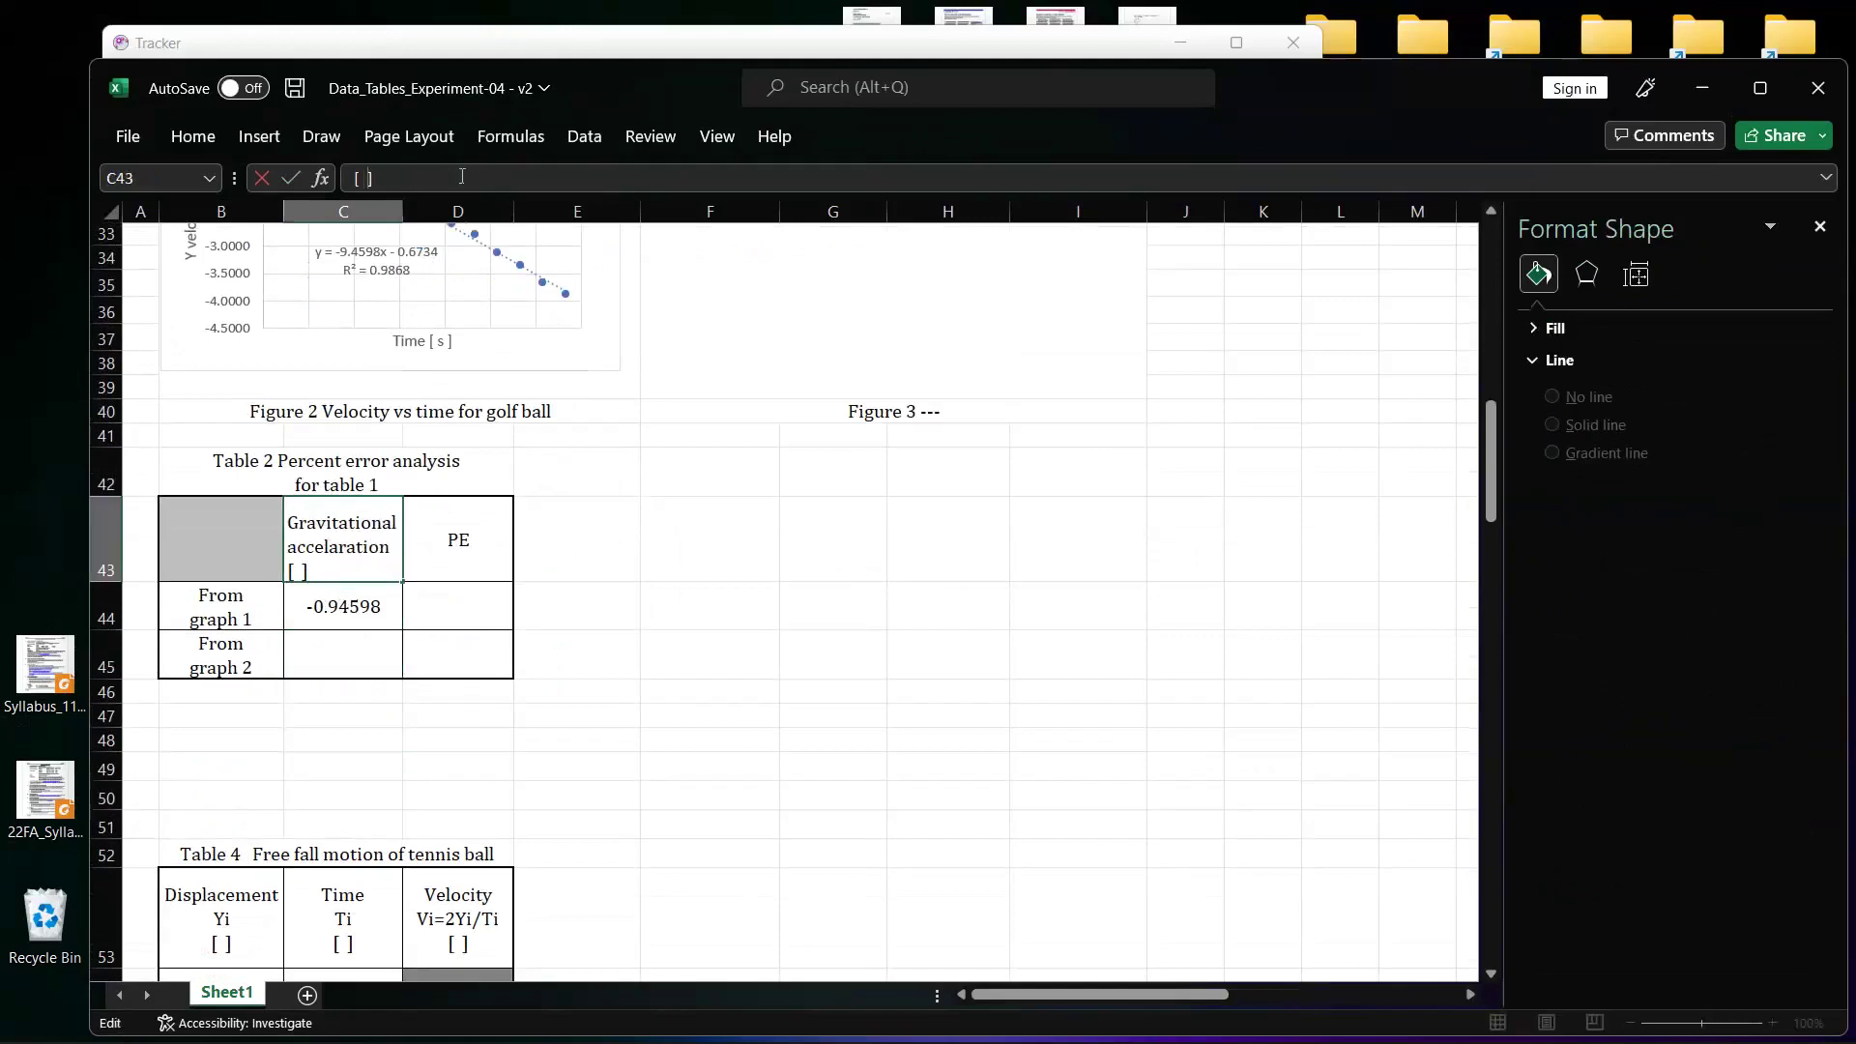
text(m/s ^2)
key(Return)
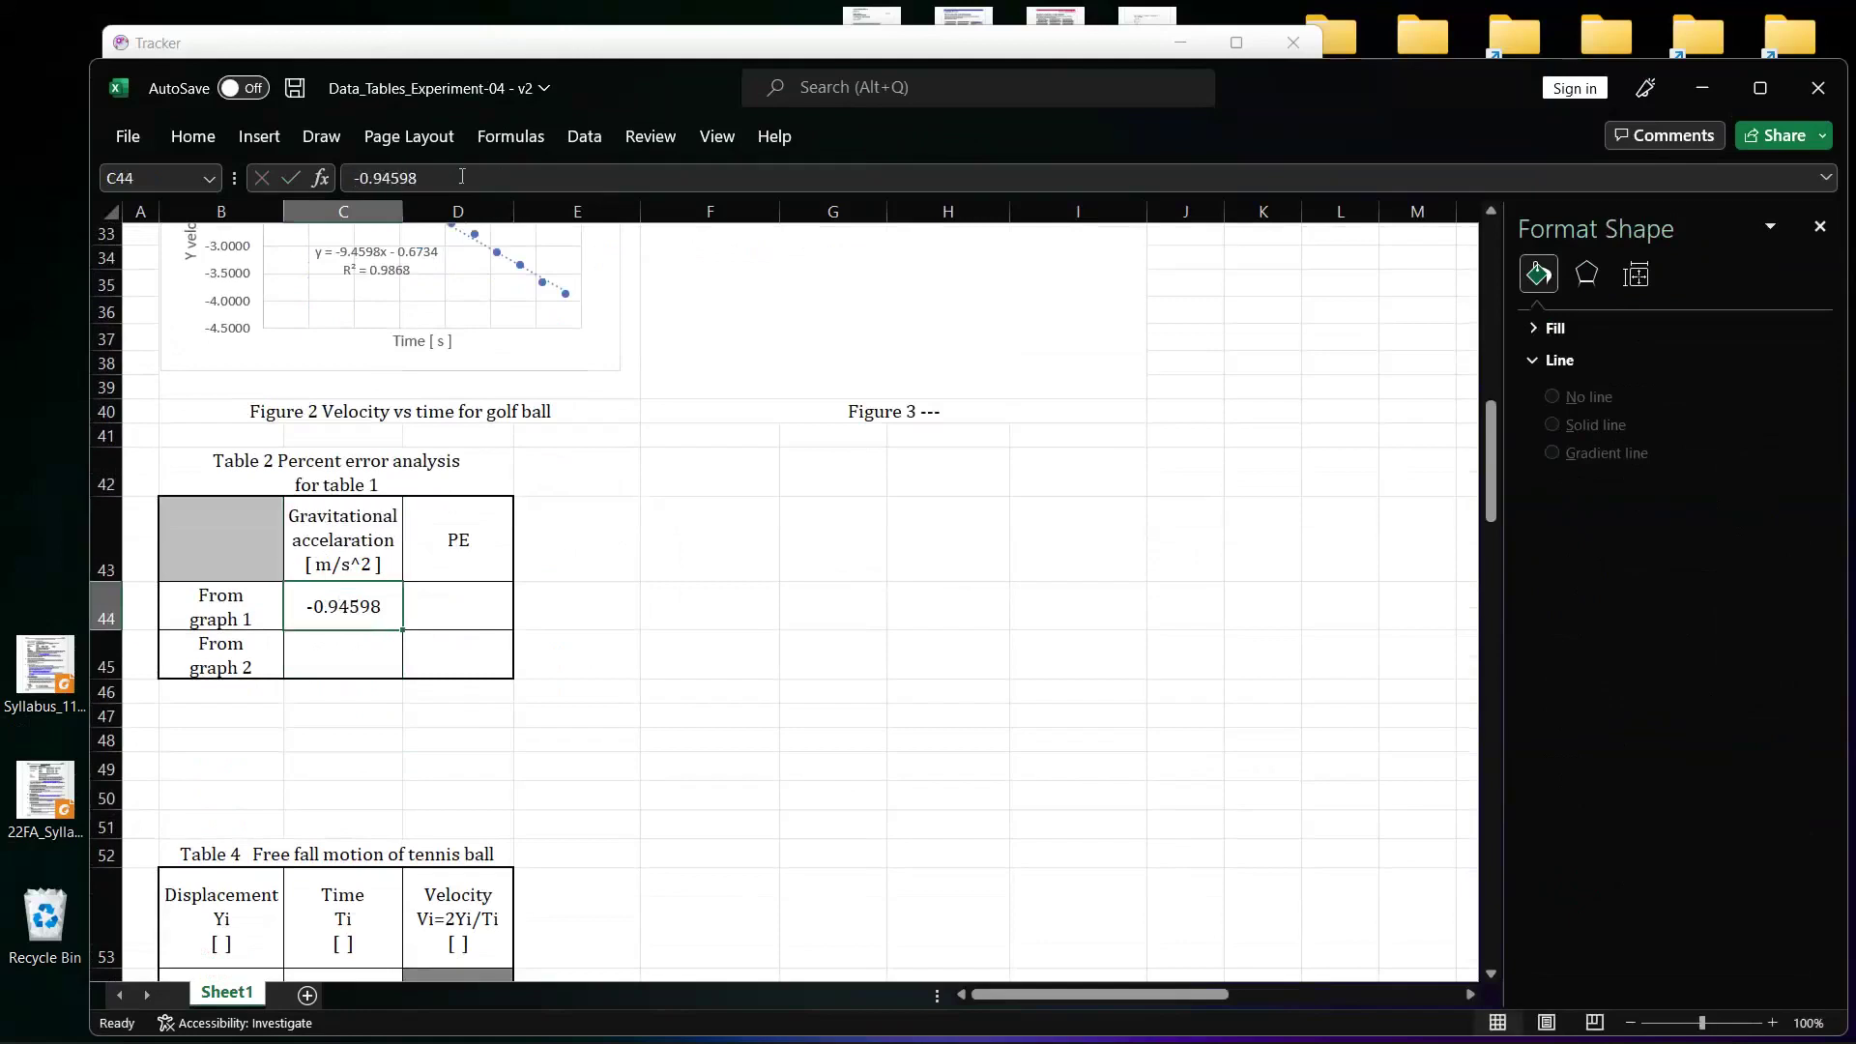
- Enter the note "g form gaph 1 = slope of the graph" in cell C47 below Table 2
click(461, 610)
click(332, 609)
click(336, 715)
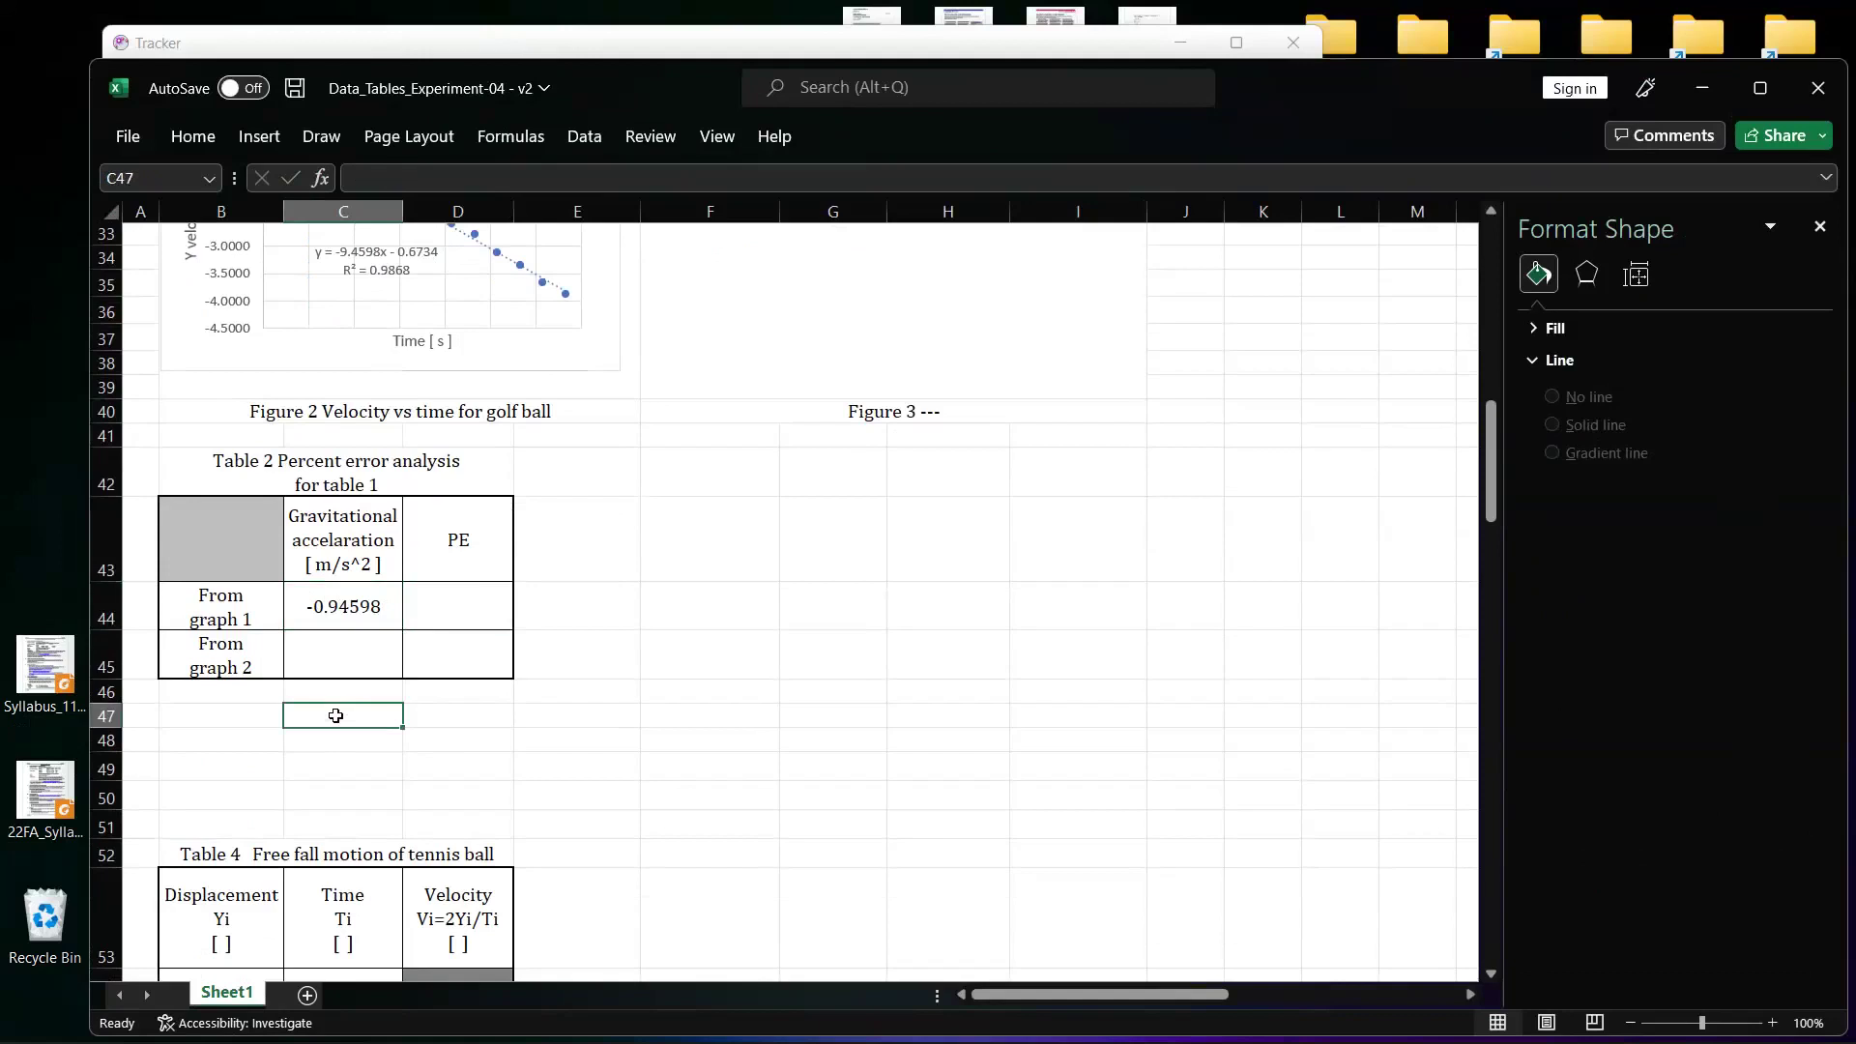
text(g form ga)
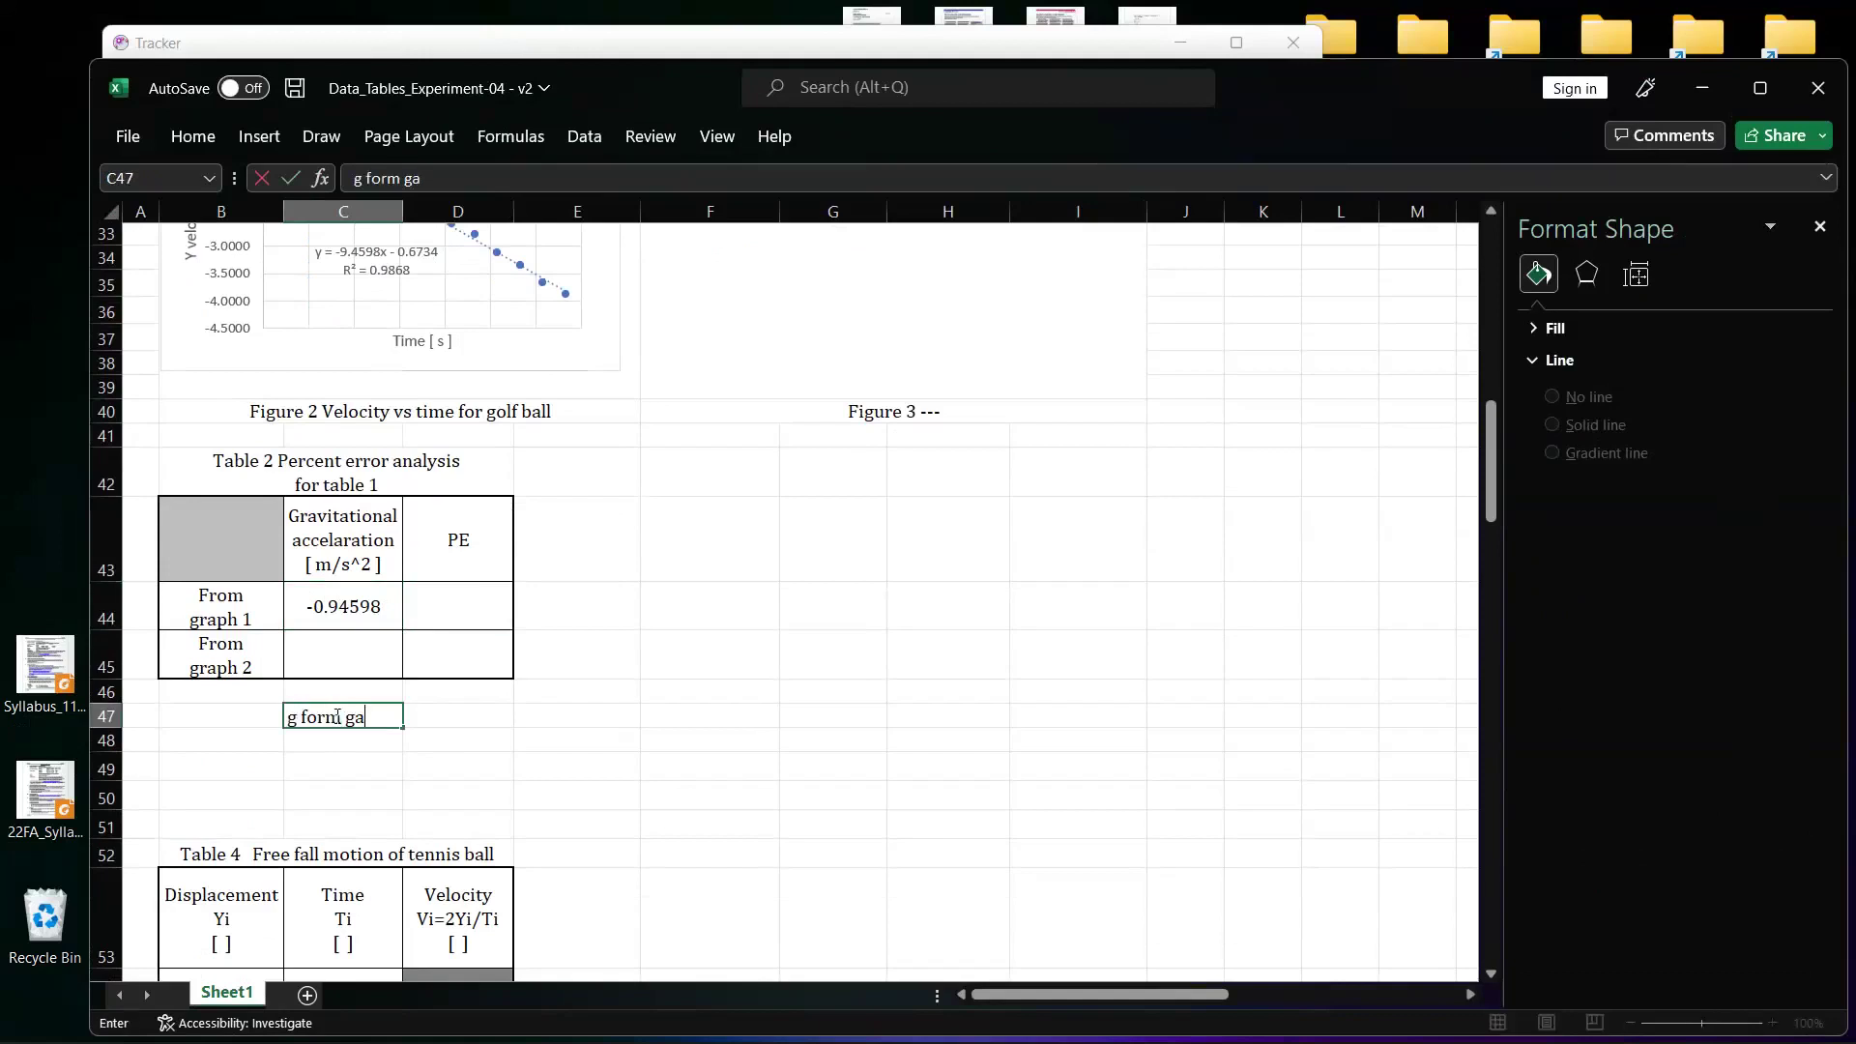
text(ph 1 = slope of the graph)
key(Return)
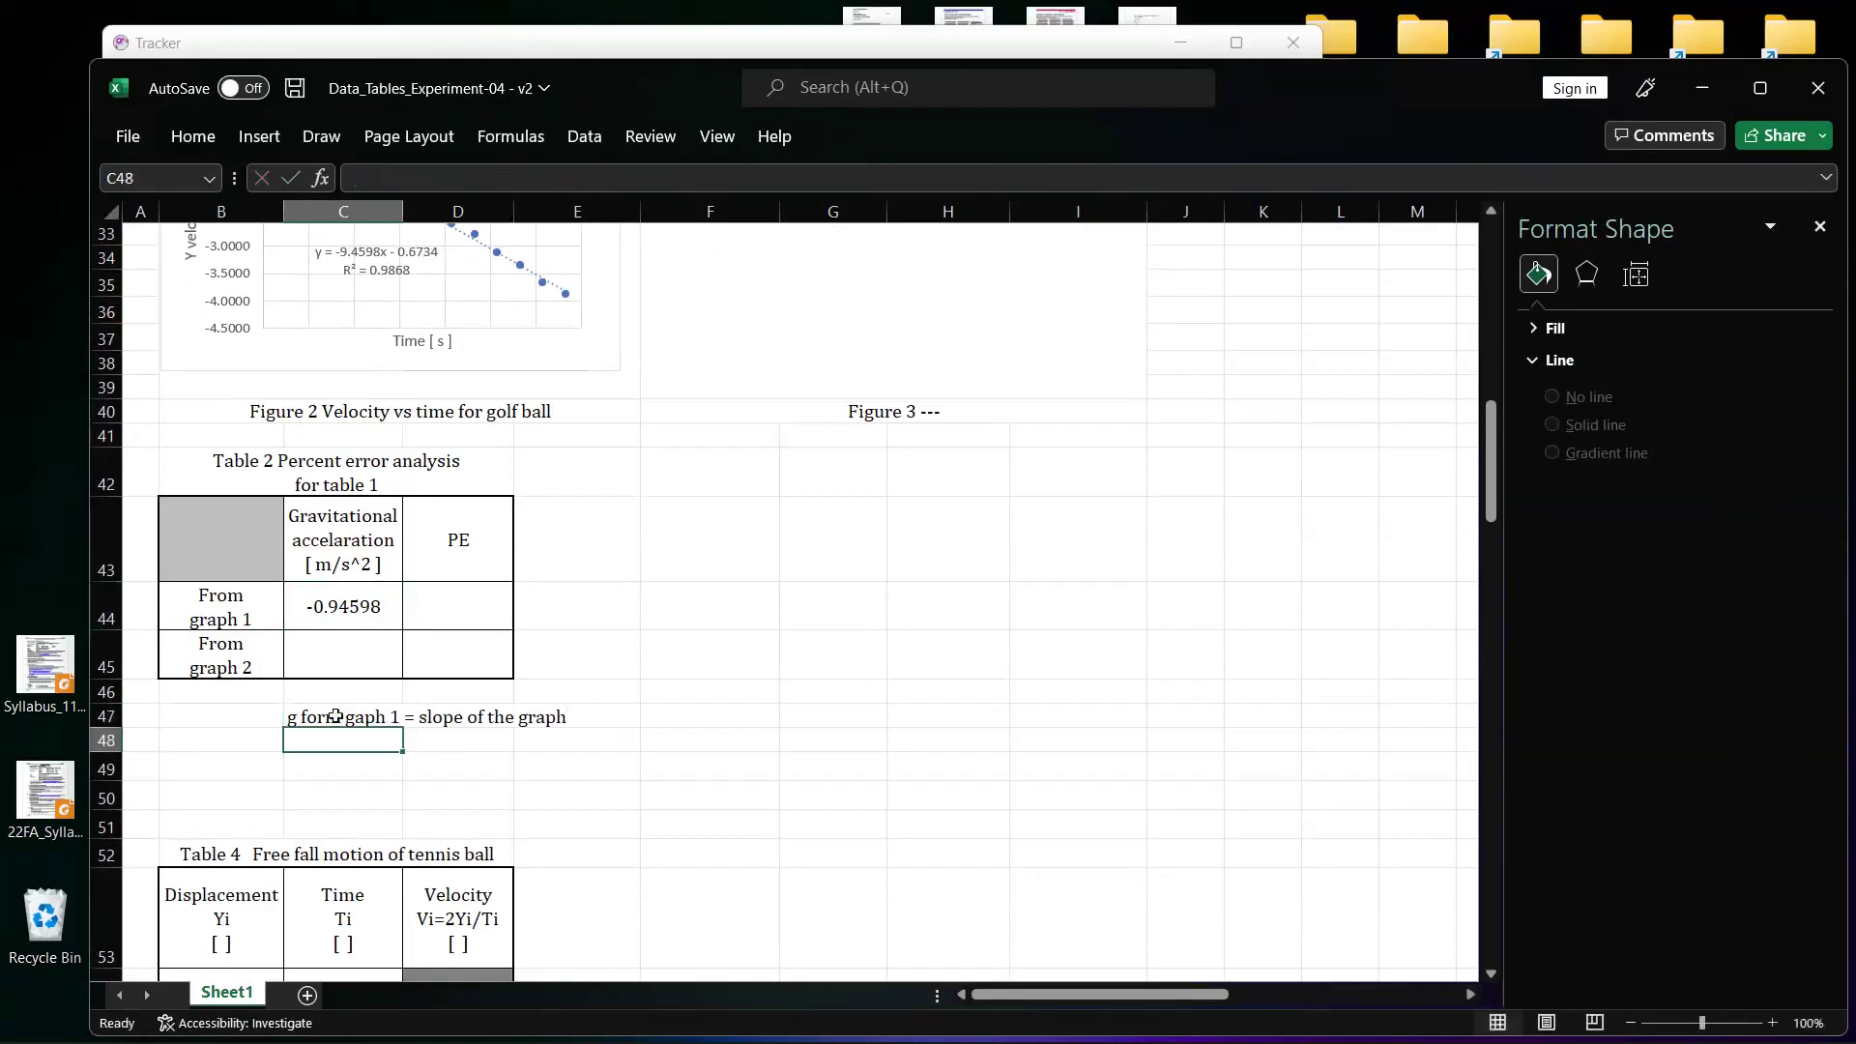
- Calculate the percent error for graph 1 in D44 with the formula =ABS(-9.81-C44)/ABS(-9.81)*100
click(501, 607)
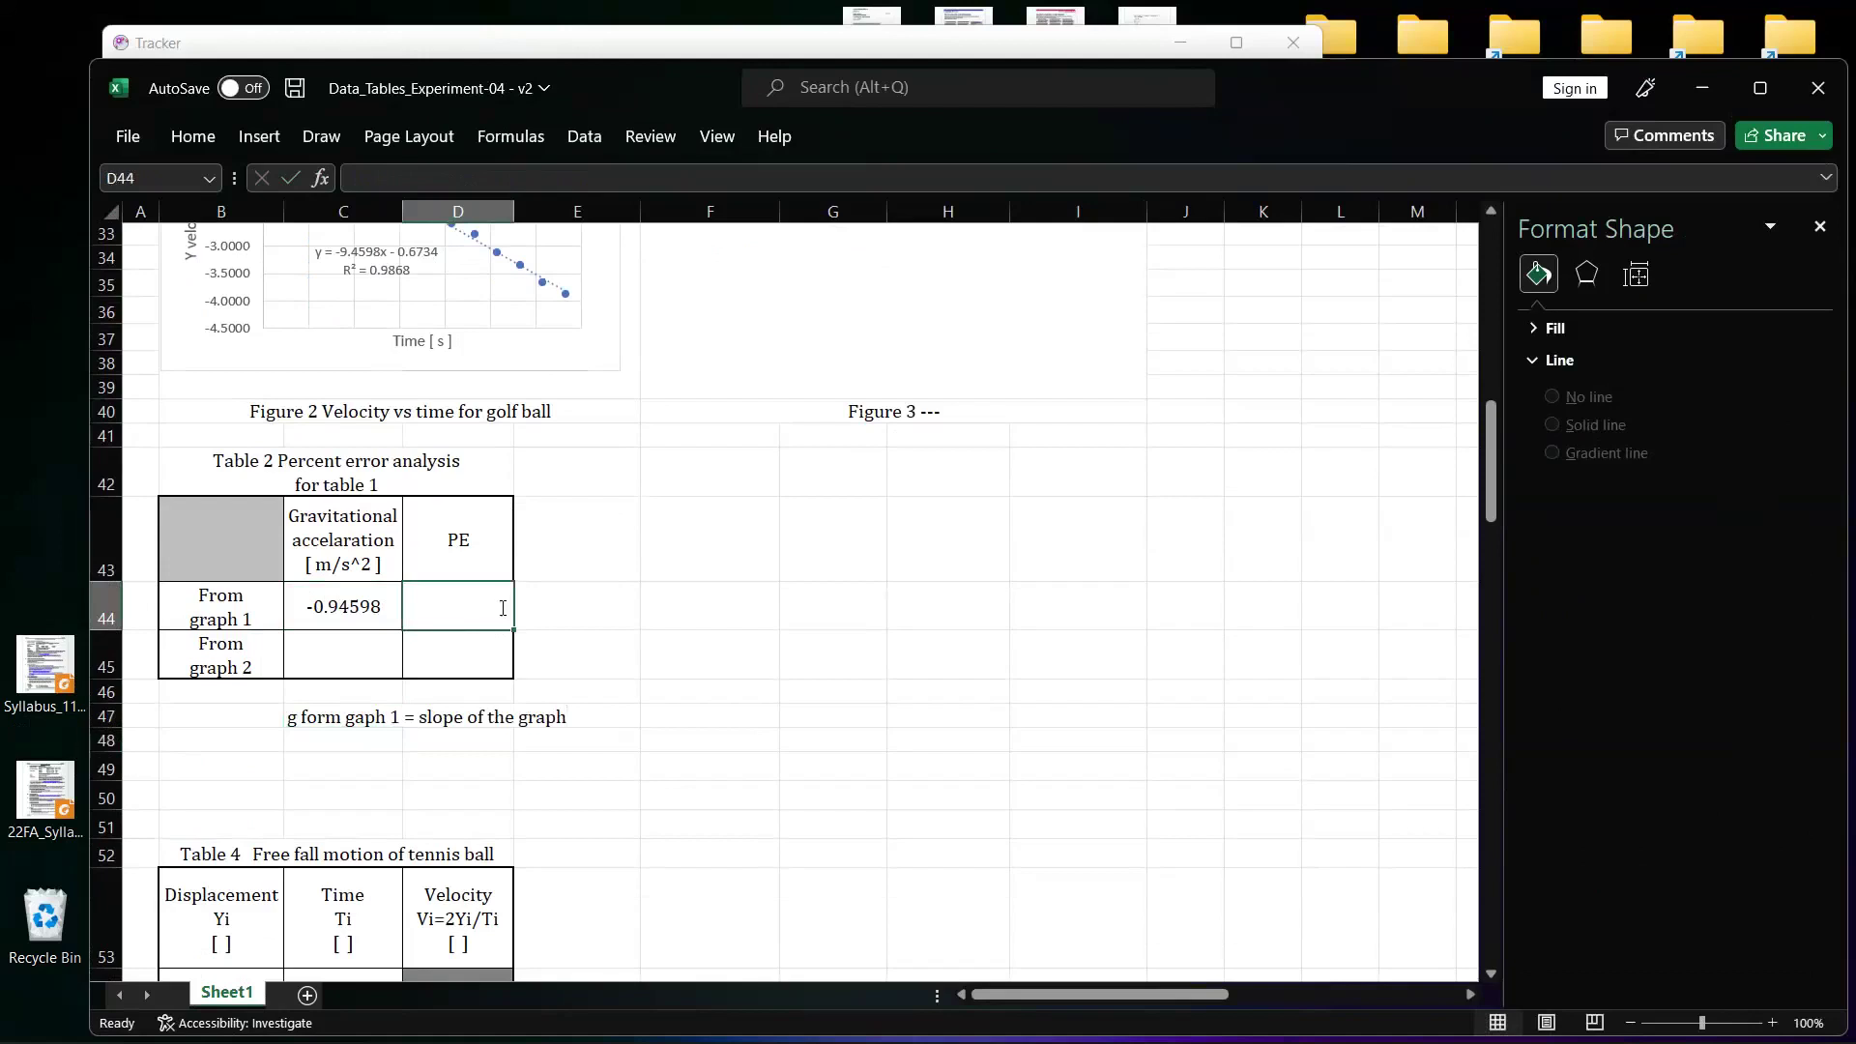
text(=)
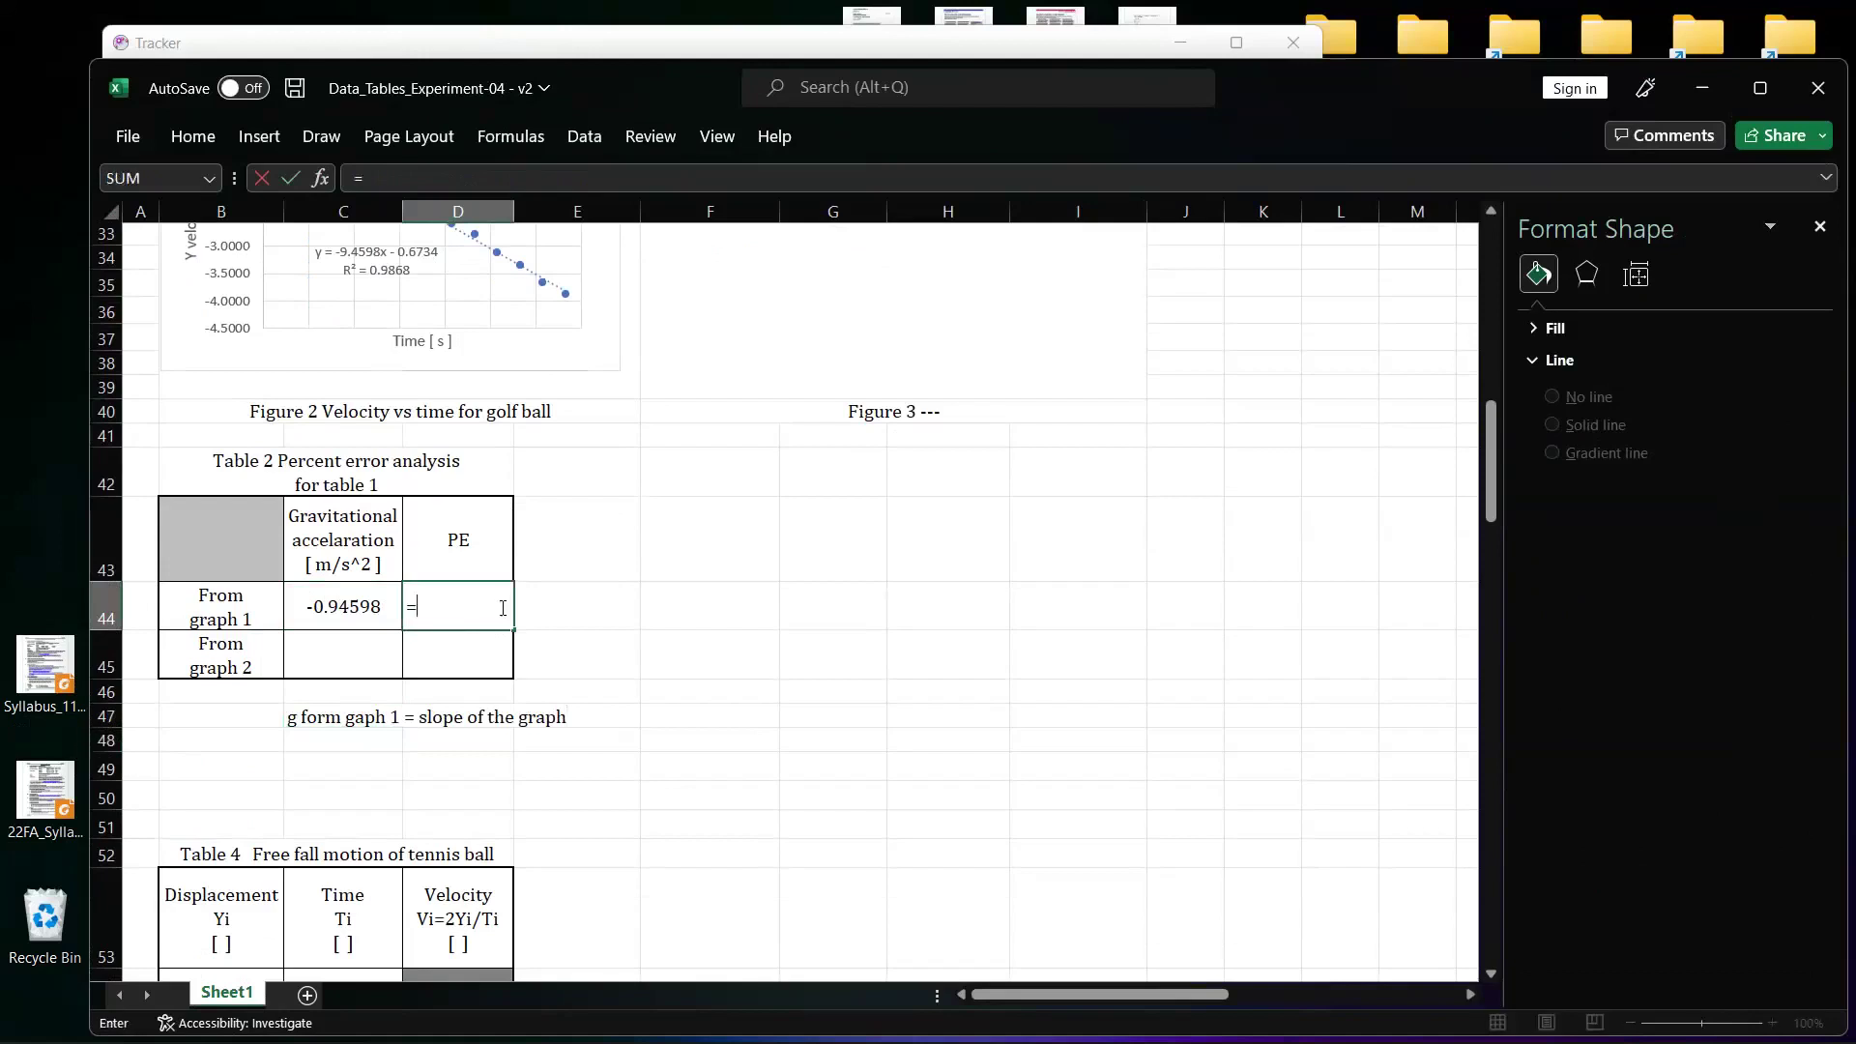
text(abs(-9.81)
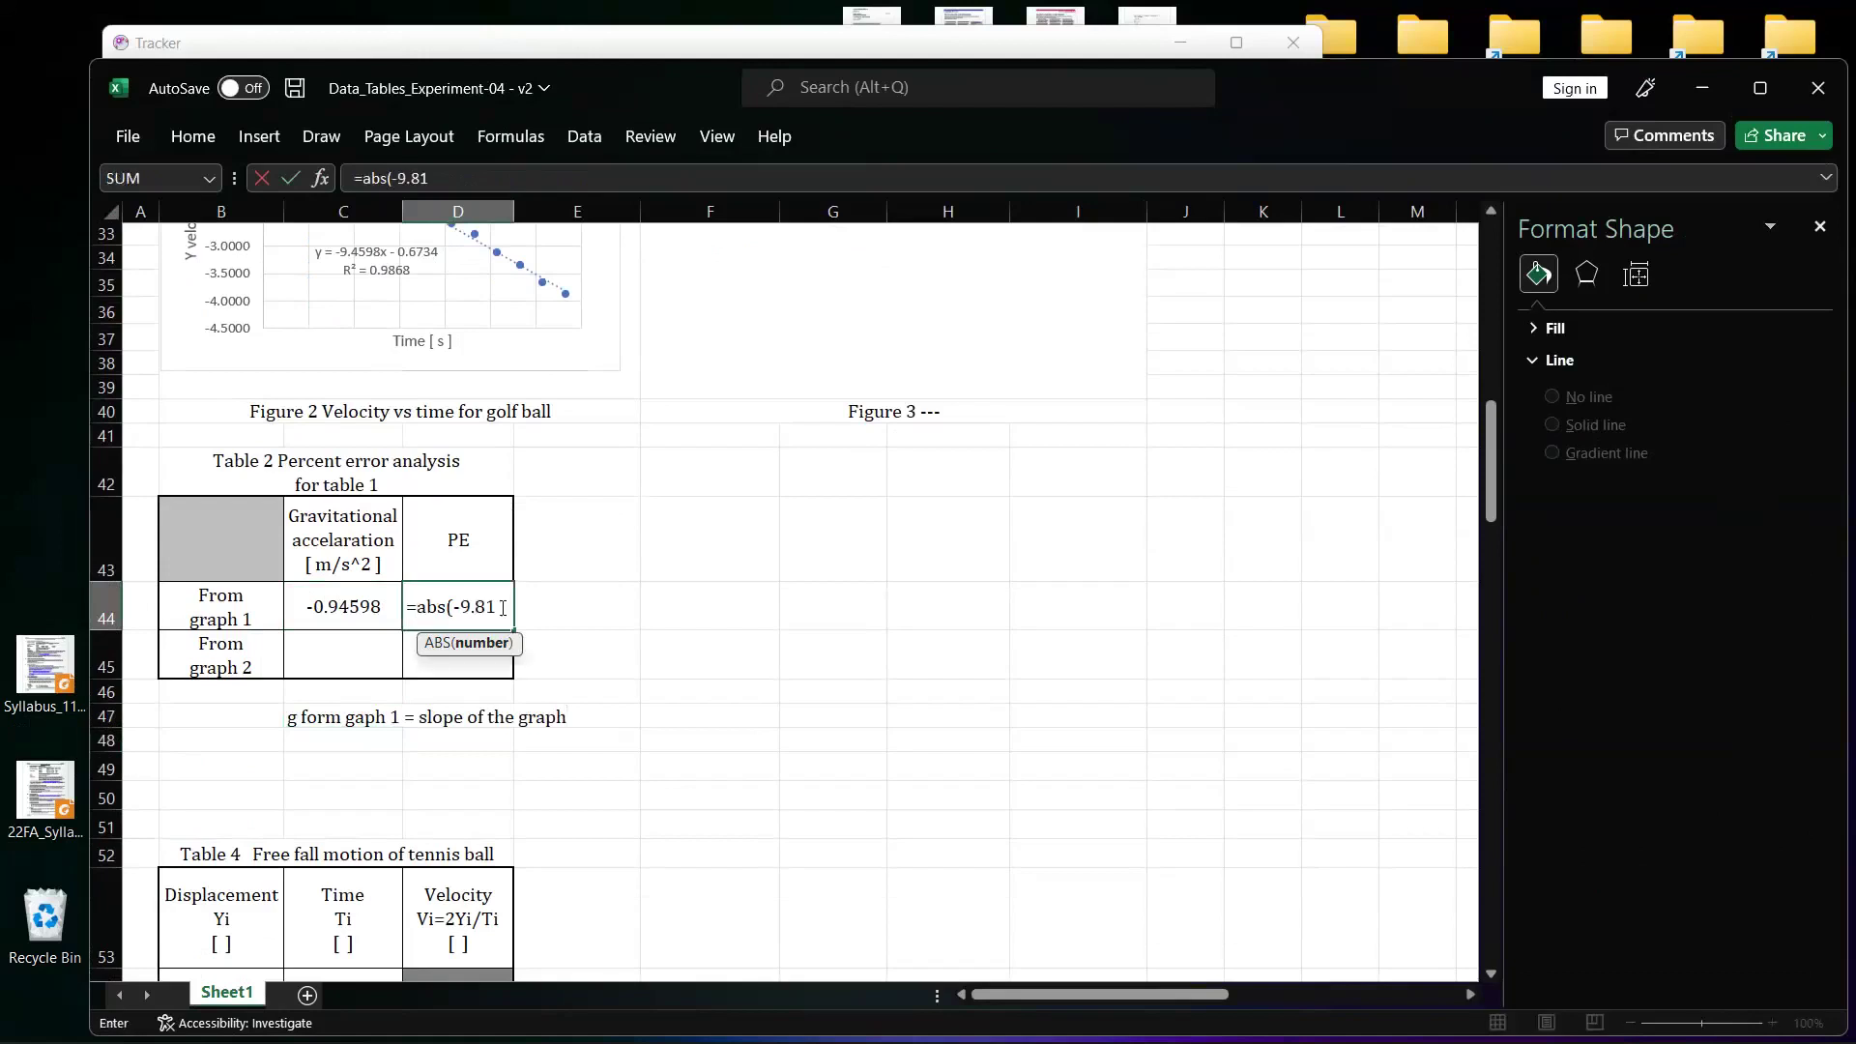
text(-)
click(341, 606)
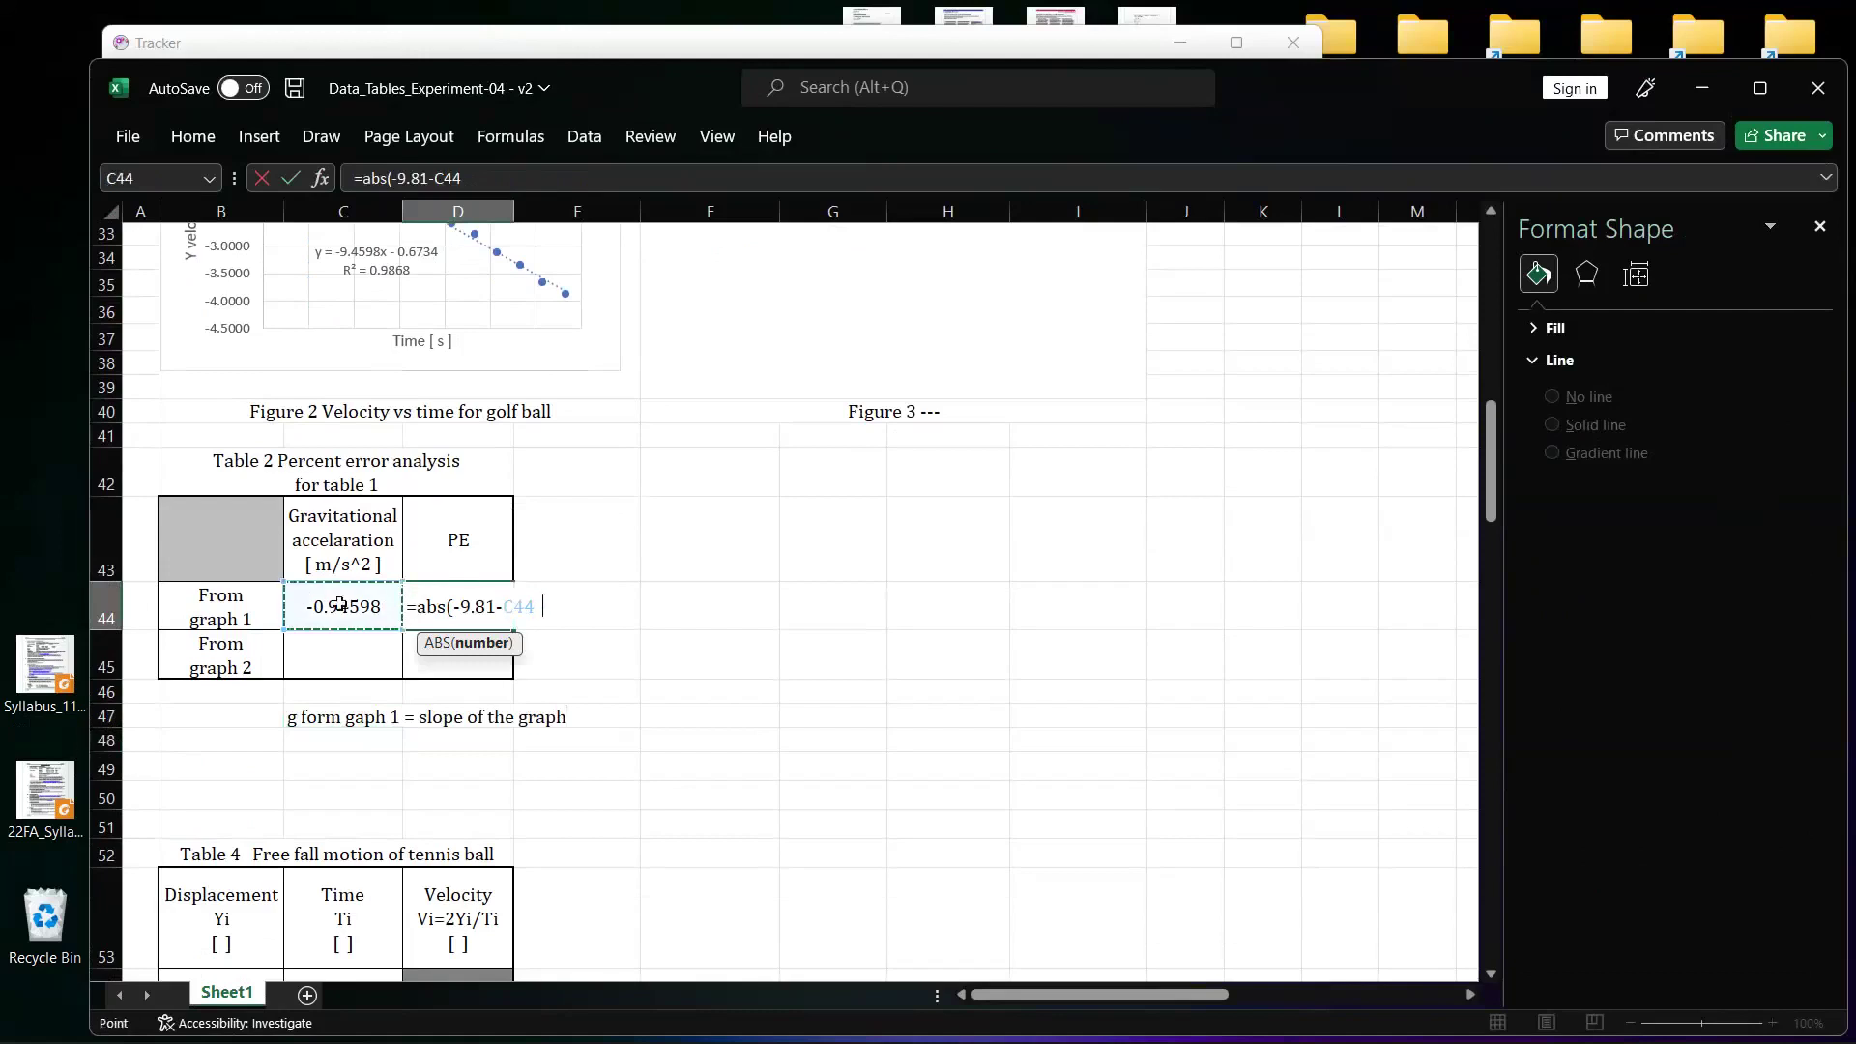
text()/()
key(BackSpace)
text(abs(-9.81)
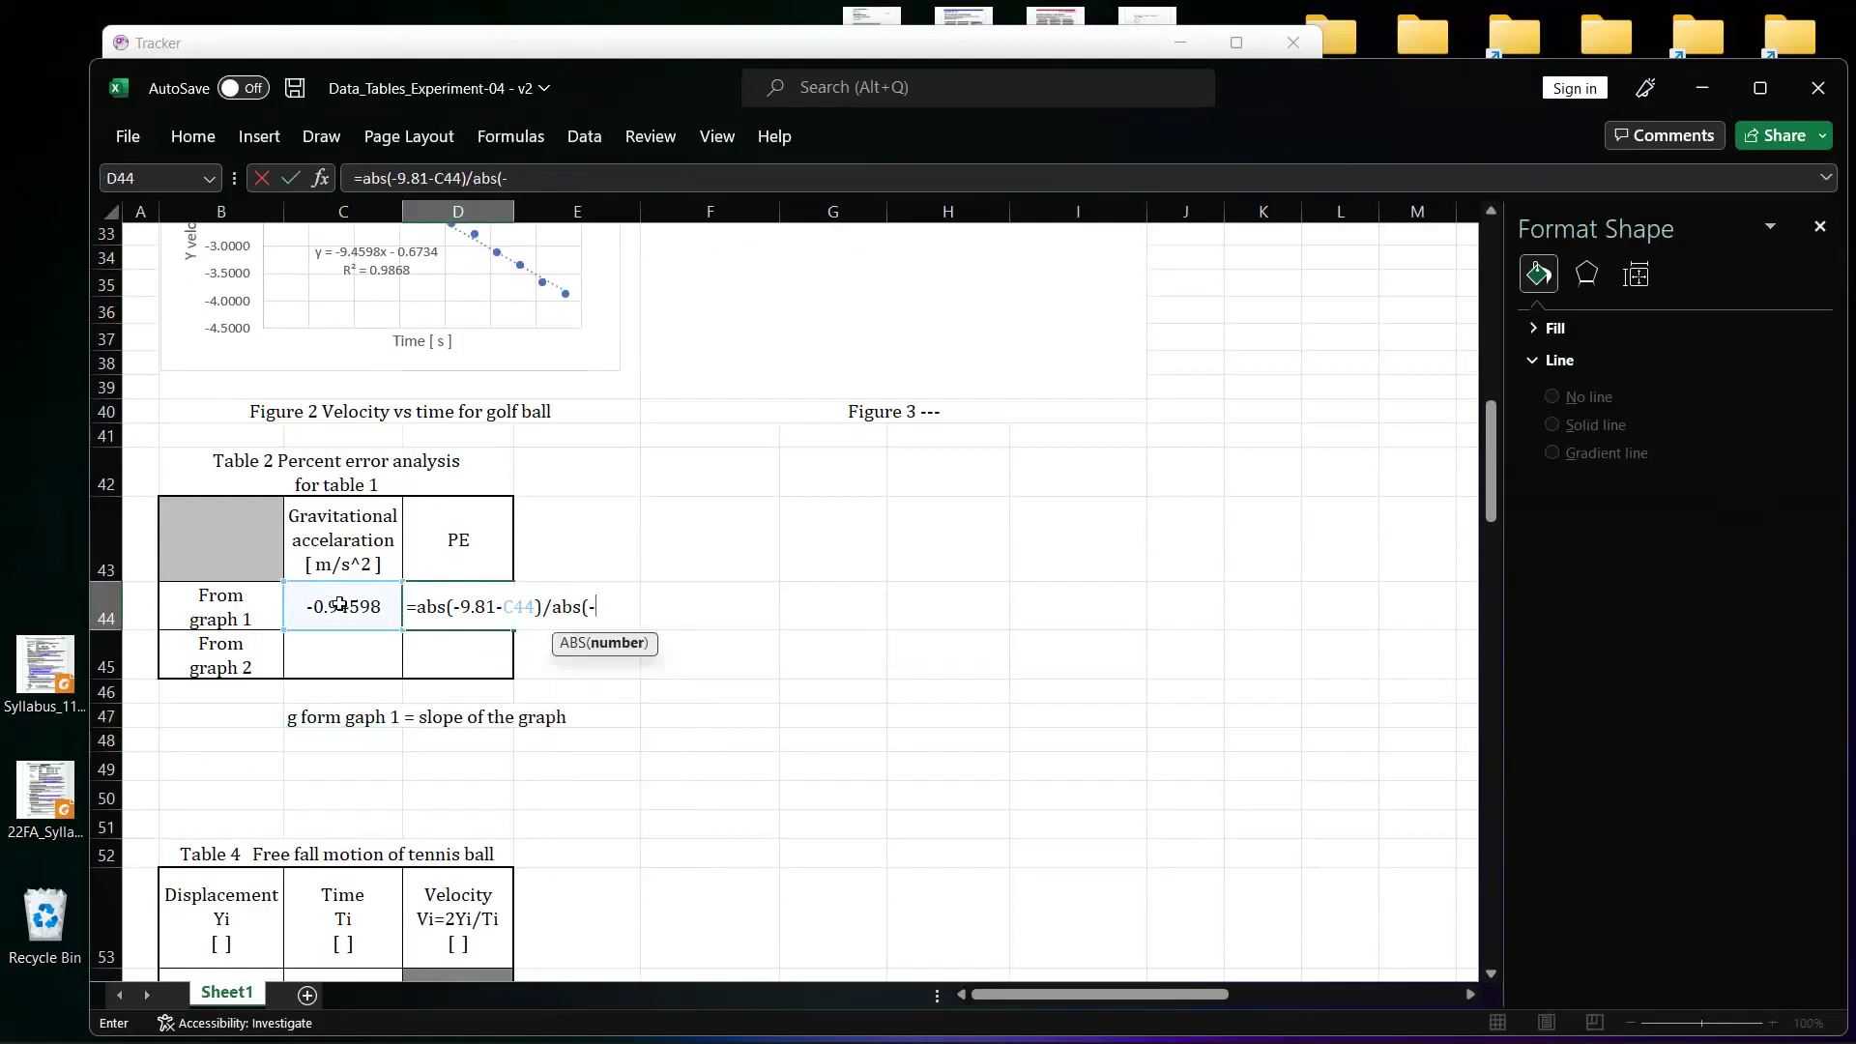
text()*100)
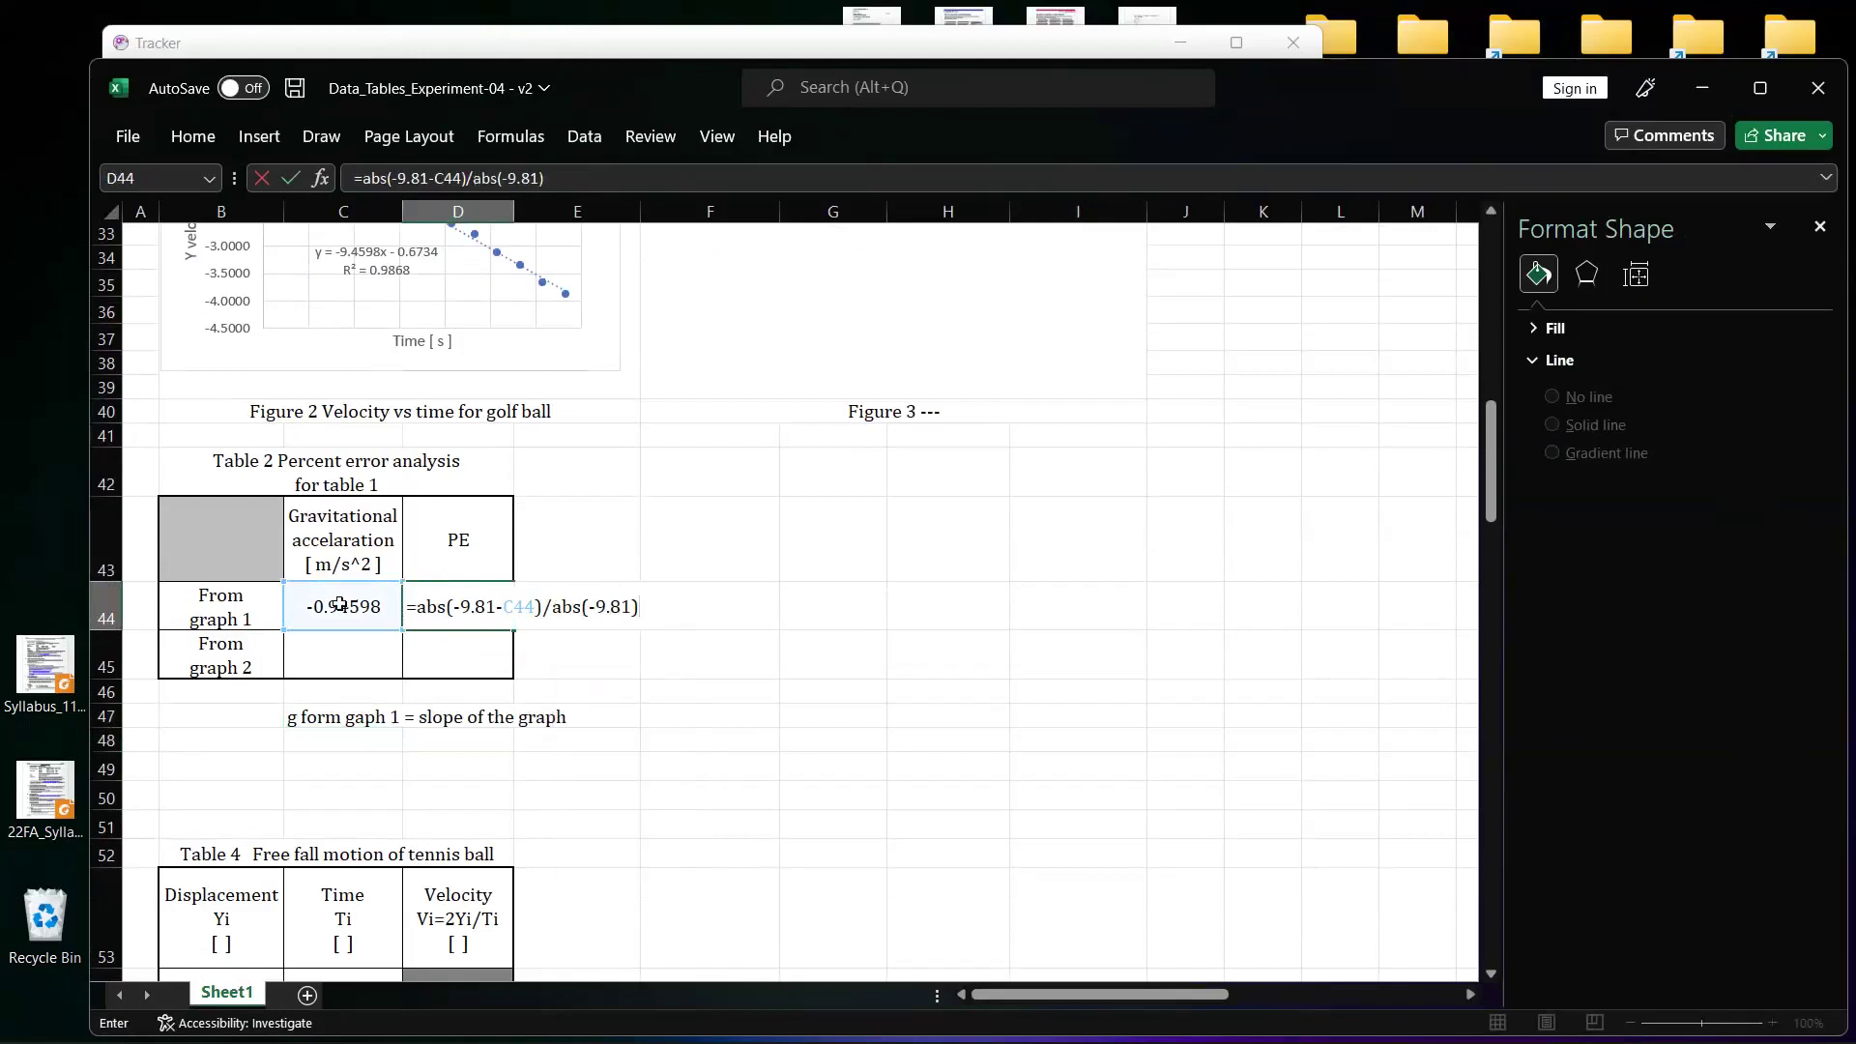
key(Return)
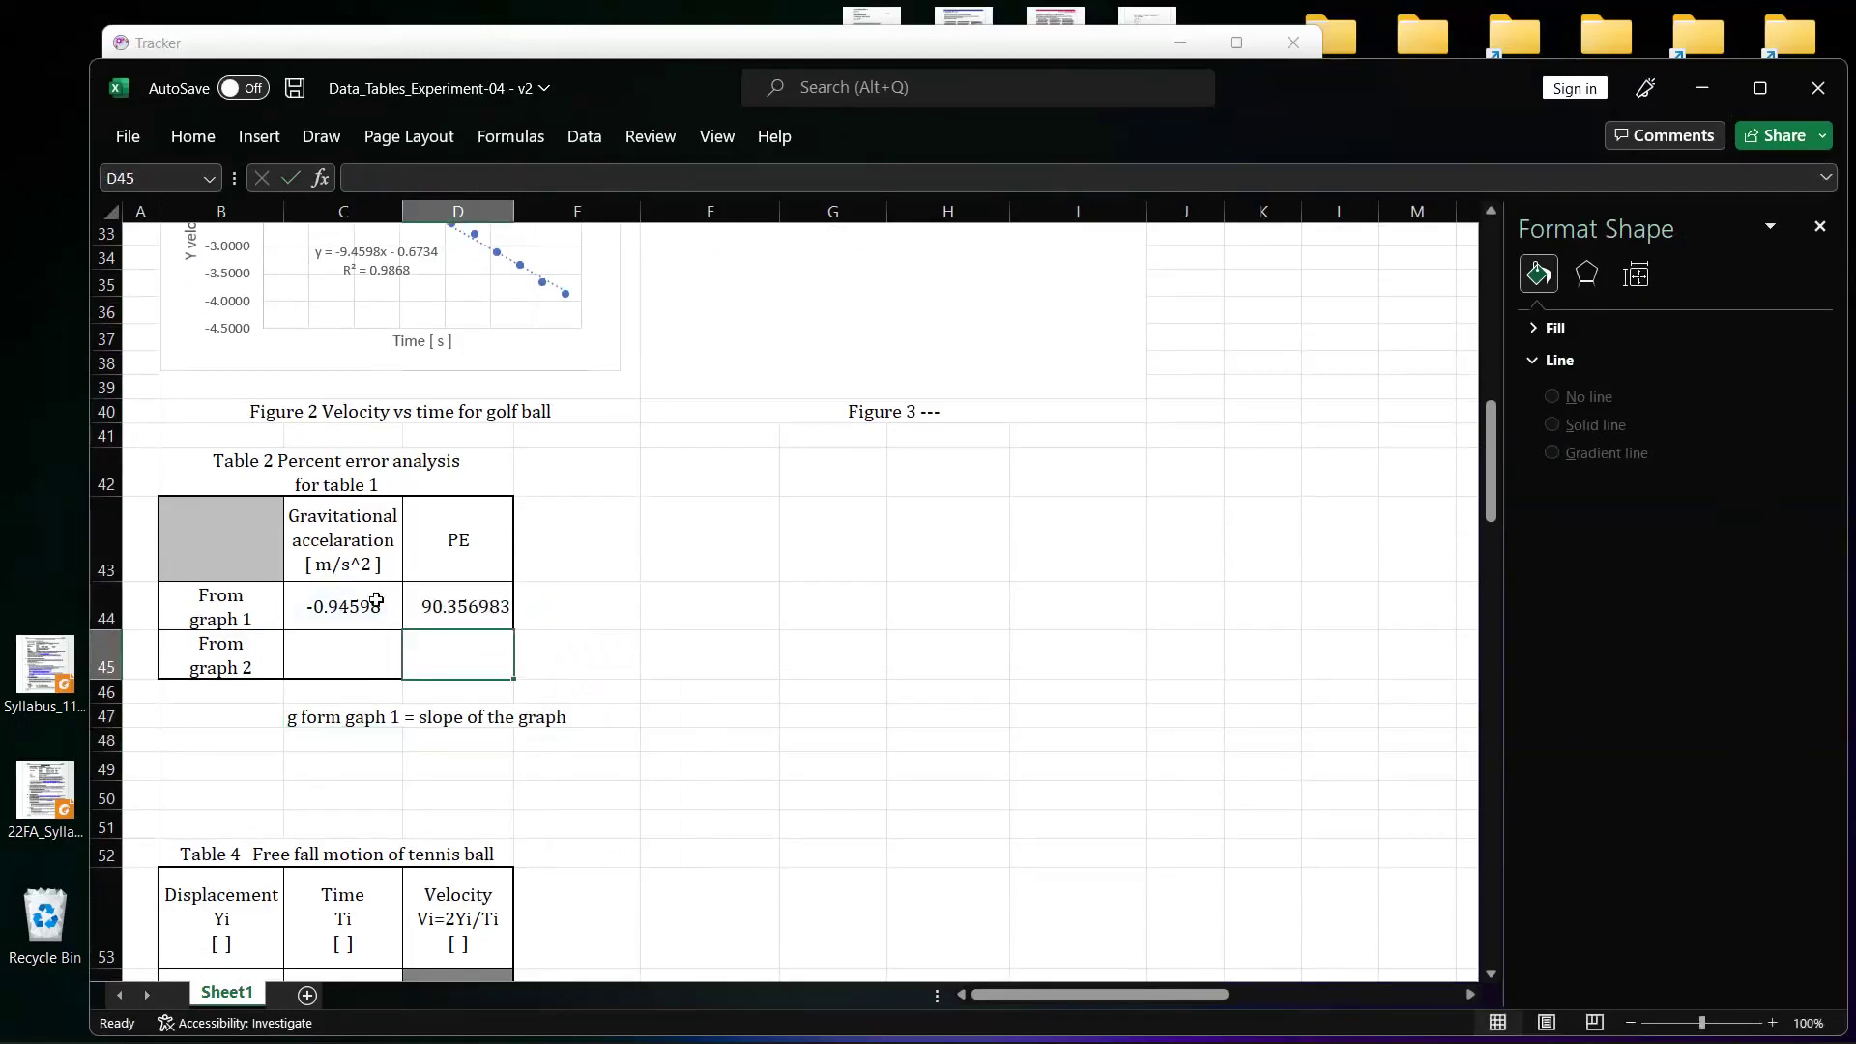
- Correct the graph 1 gravitational acceleration in C44 to -9.4598, checking it against the percent error formula
click(442, 603)
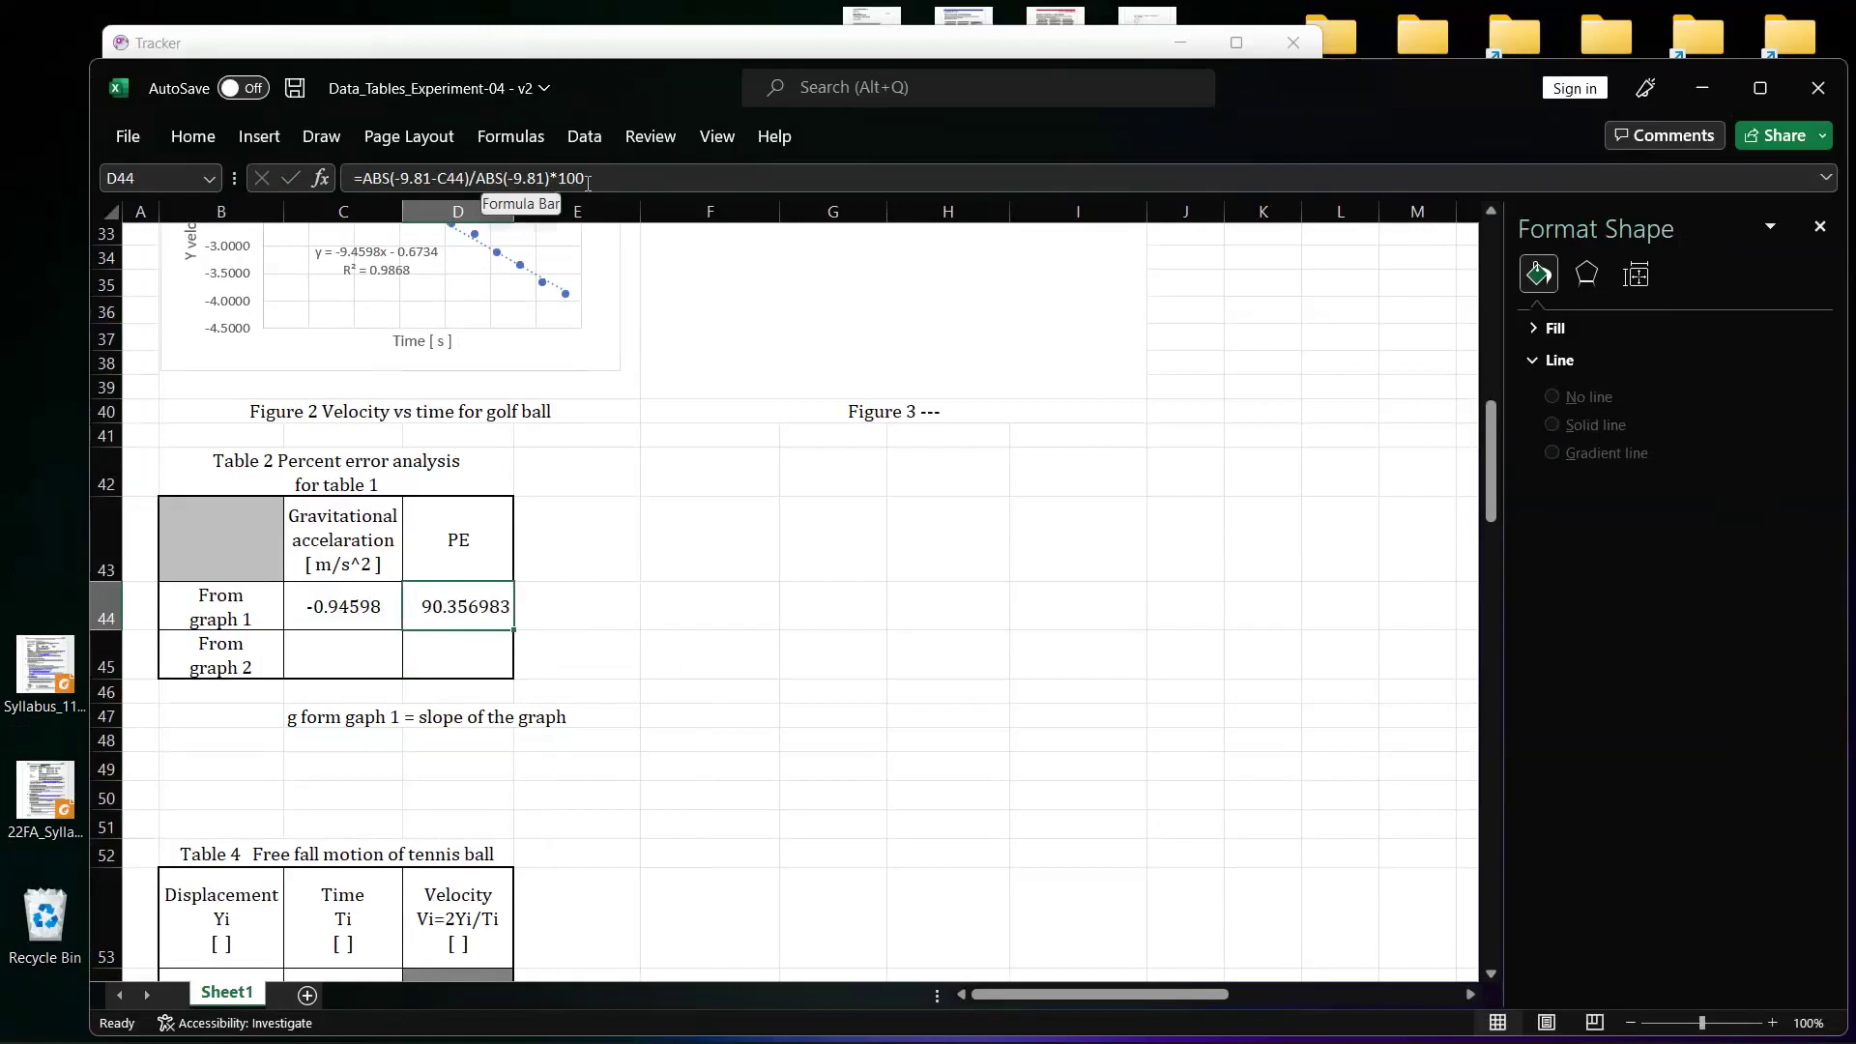
click(354, 607)
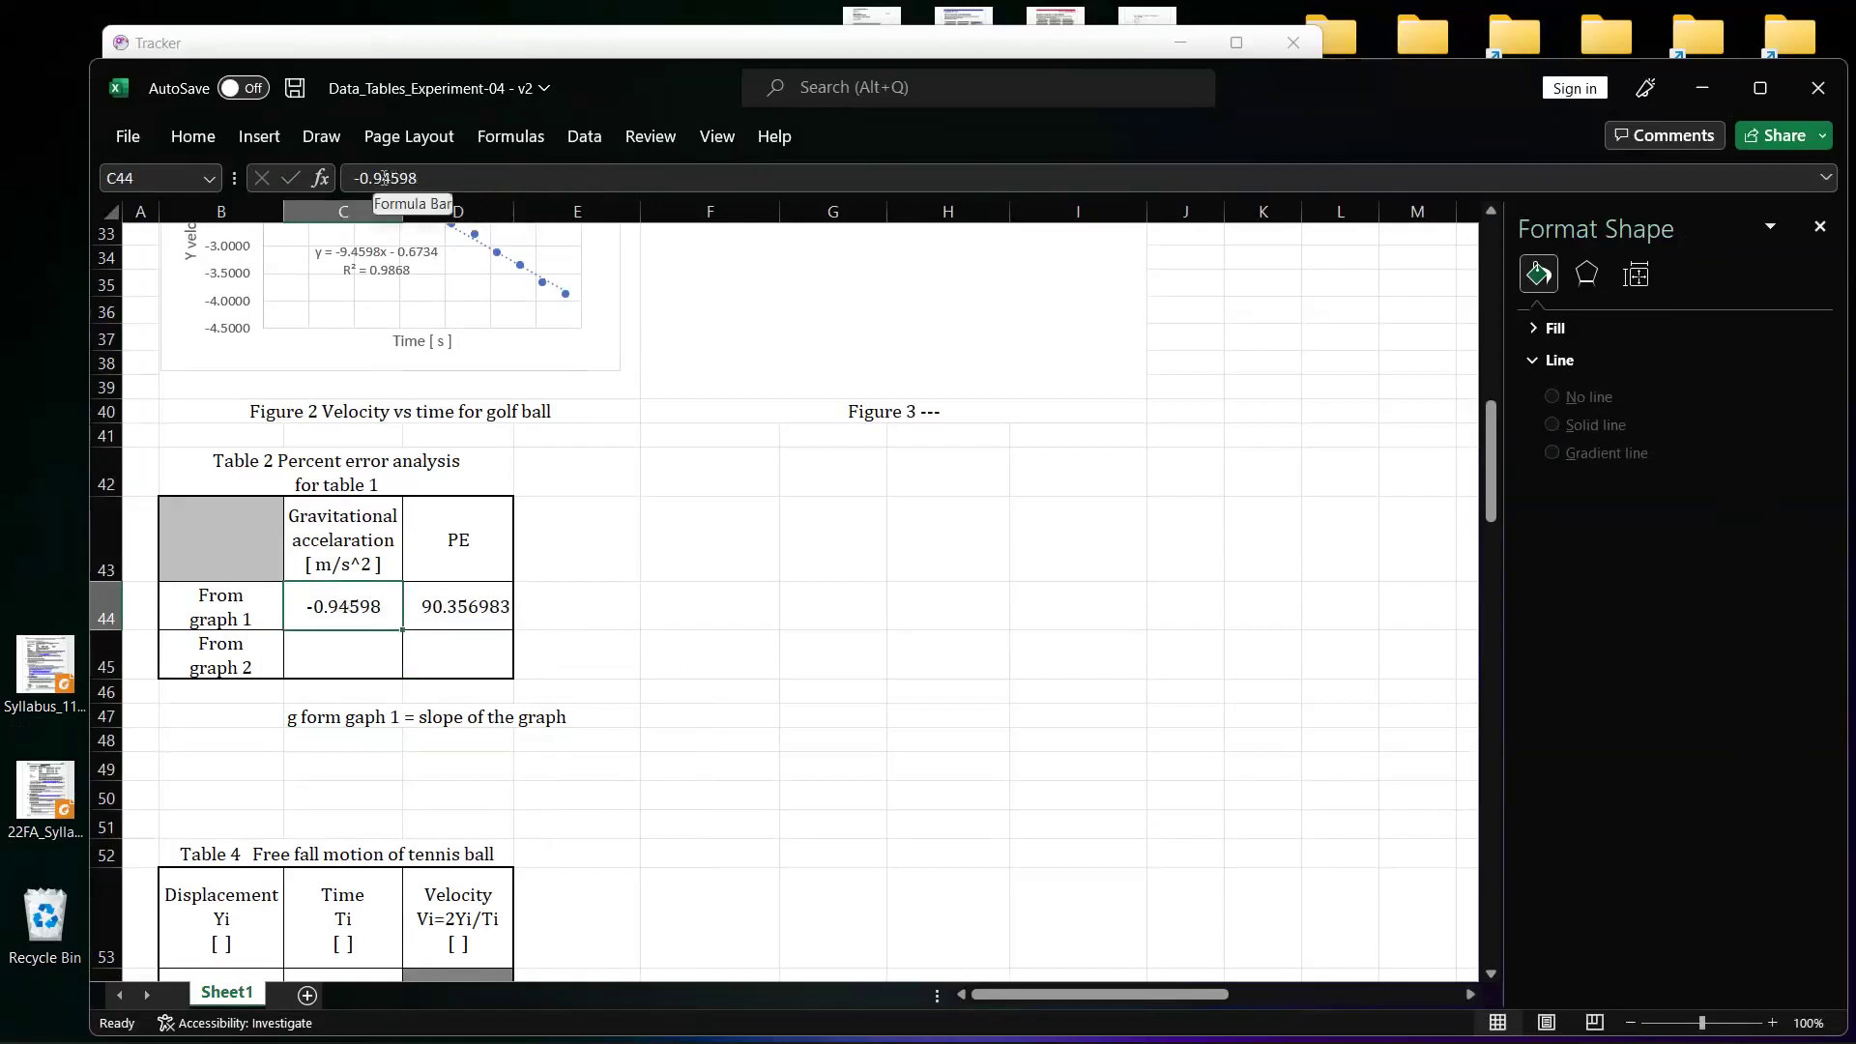
click(385, 174)
key(BackSpace)
key(BackSpace)
key(BackSpace)
text(9.)
key(Return)
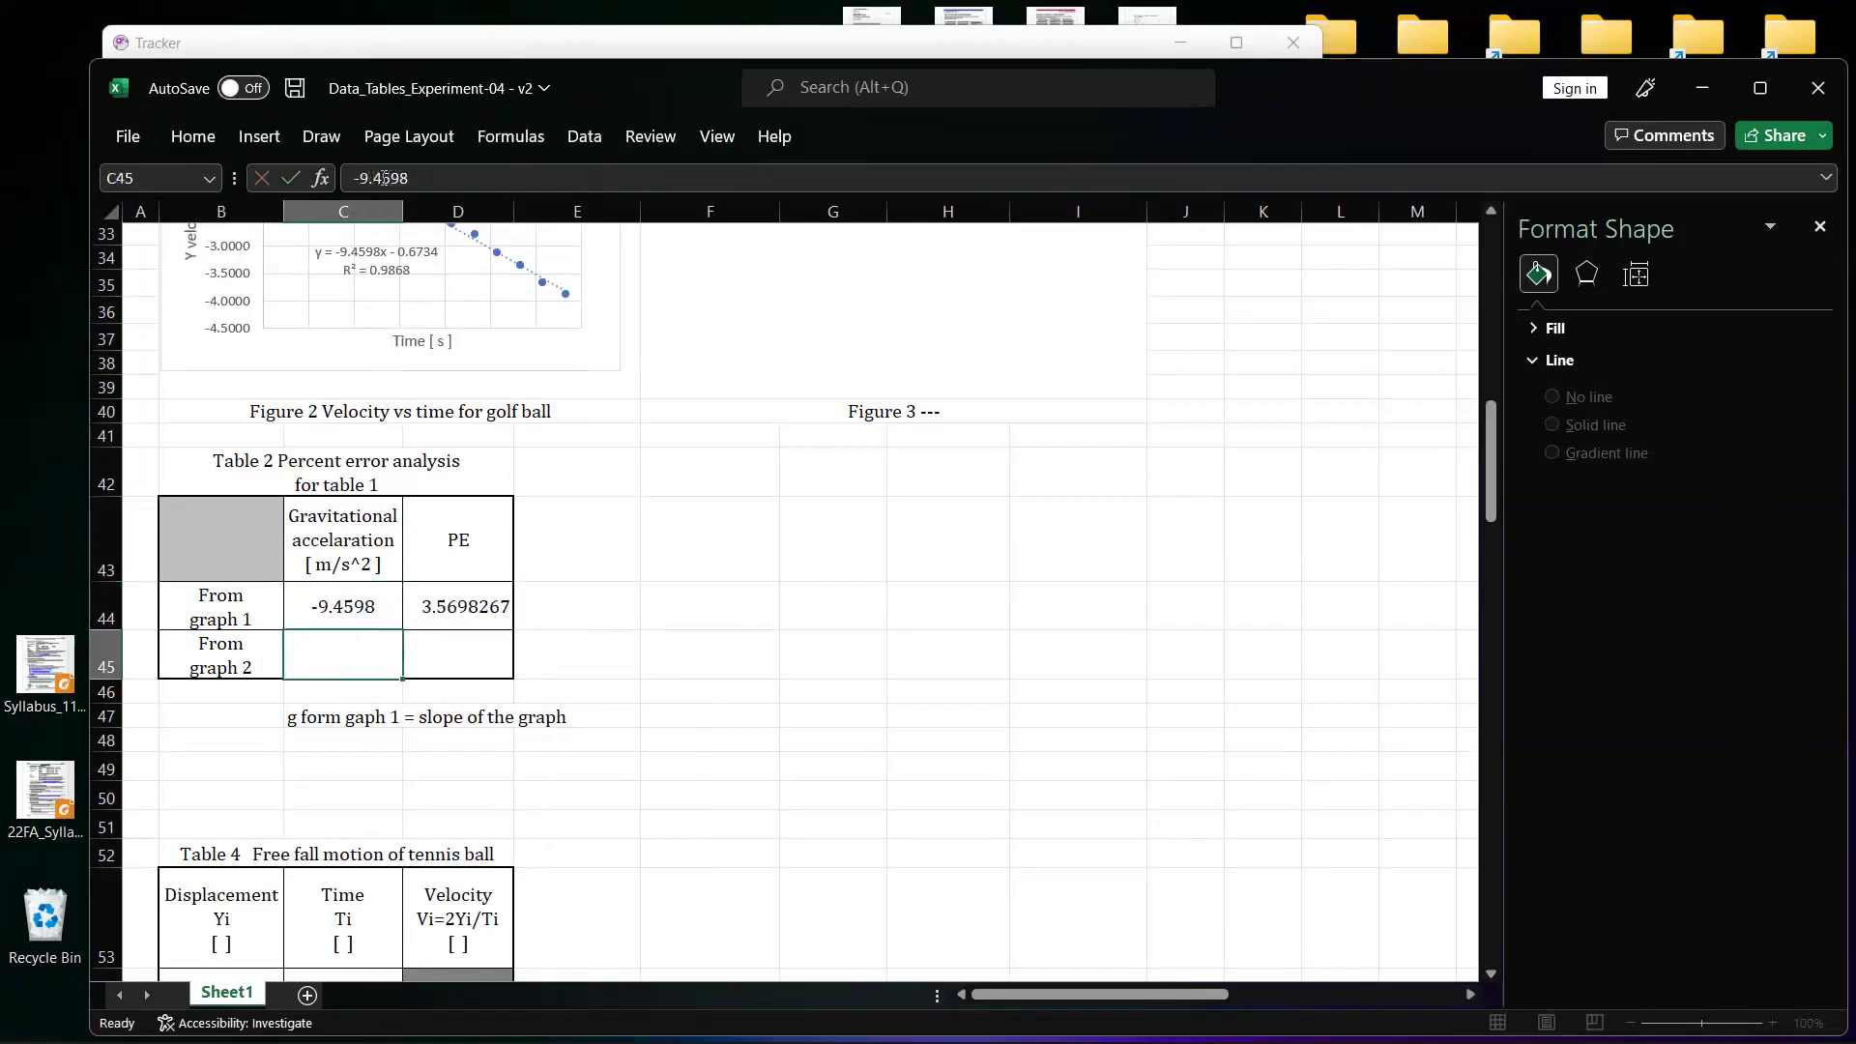
- Reduce the graph 1 percent error in D44 to one decimal place
click(473, 613)
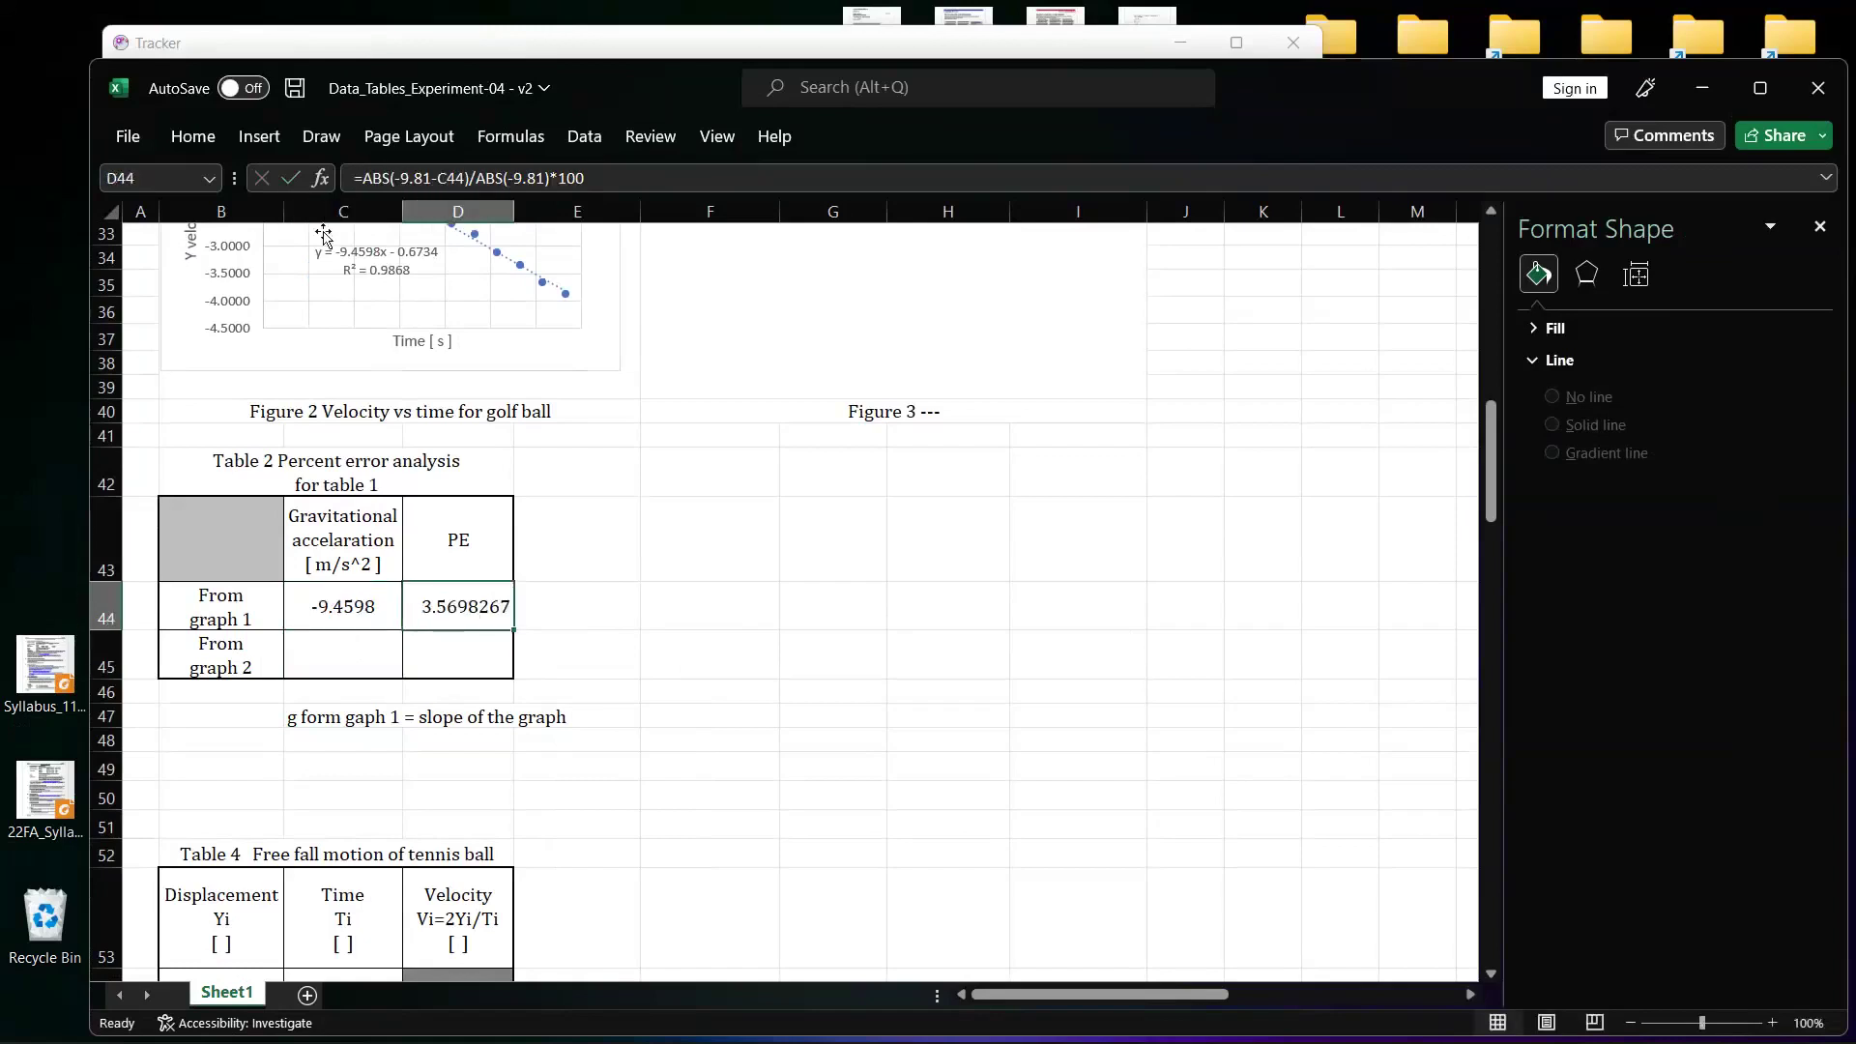
click(210, 140)
click(1086, 221)
click(1086, 221)
click(1086, 221)
click(1087, 221)
click(1086, 221)
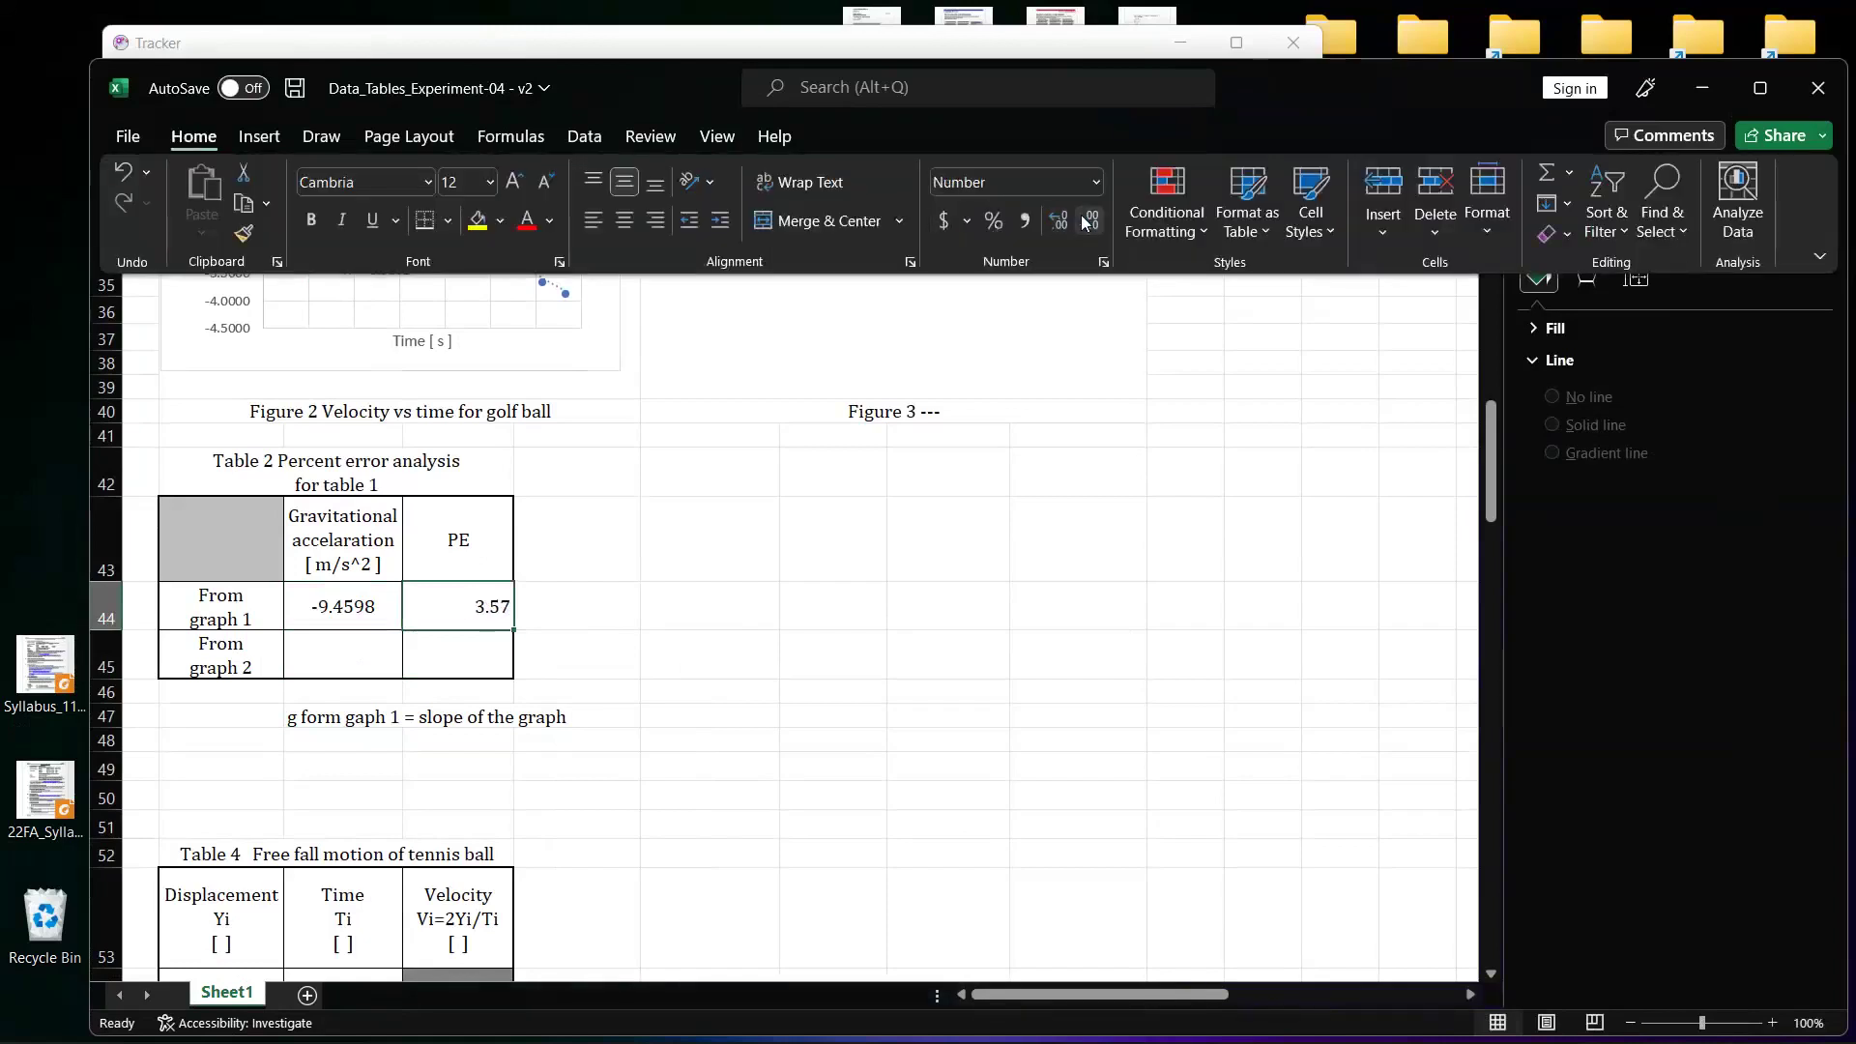
click(1087, 221)
click(489, 611)
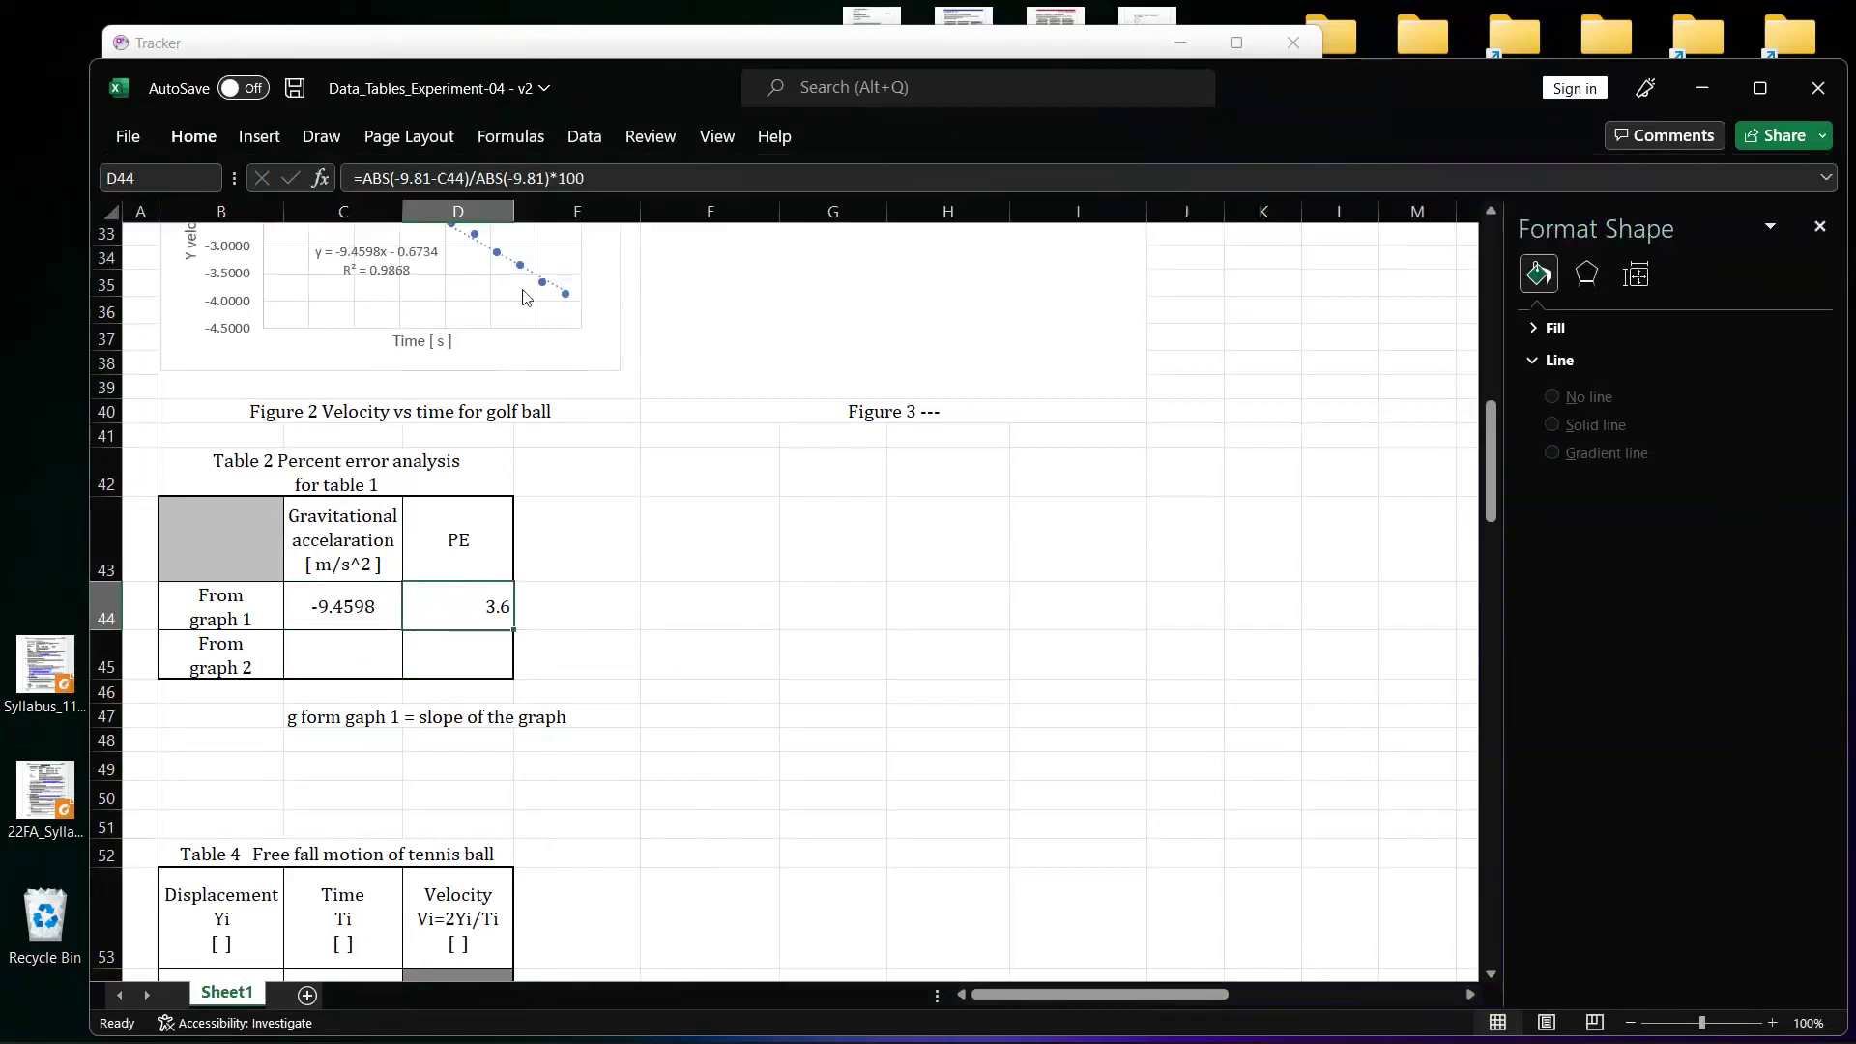
- Enter the note "PE for graph 1 vs g =ABS(-9.81-C44)/ABS(-9.81)*100" in cell C48 as text
click(601, 177)
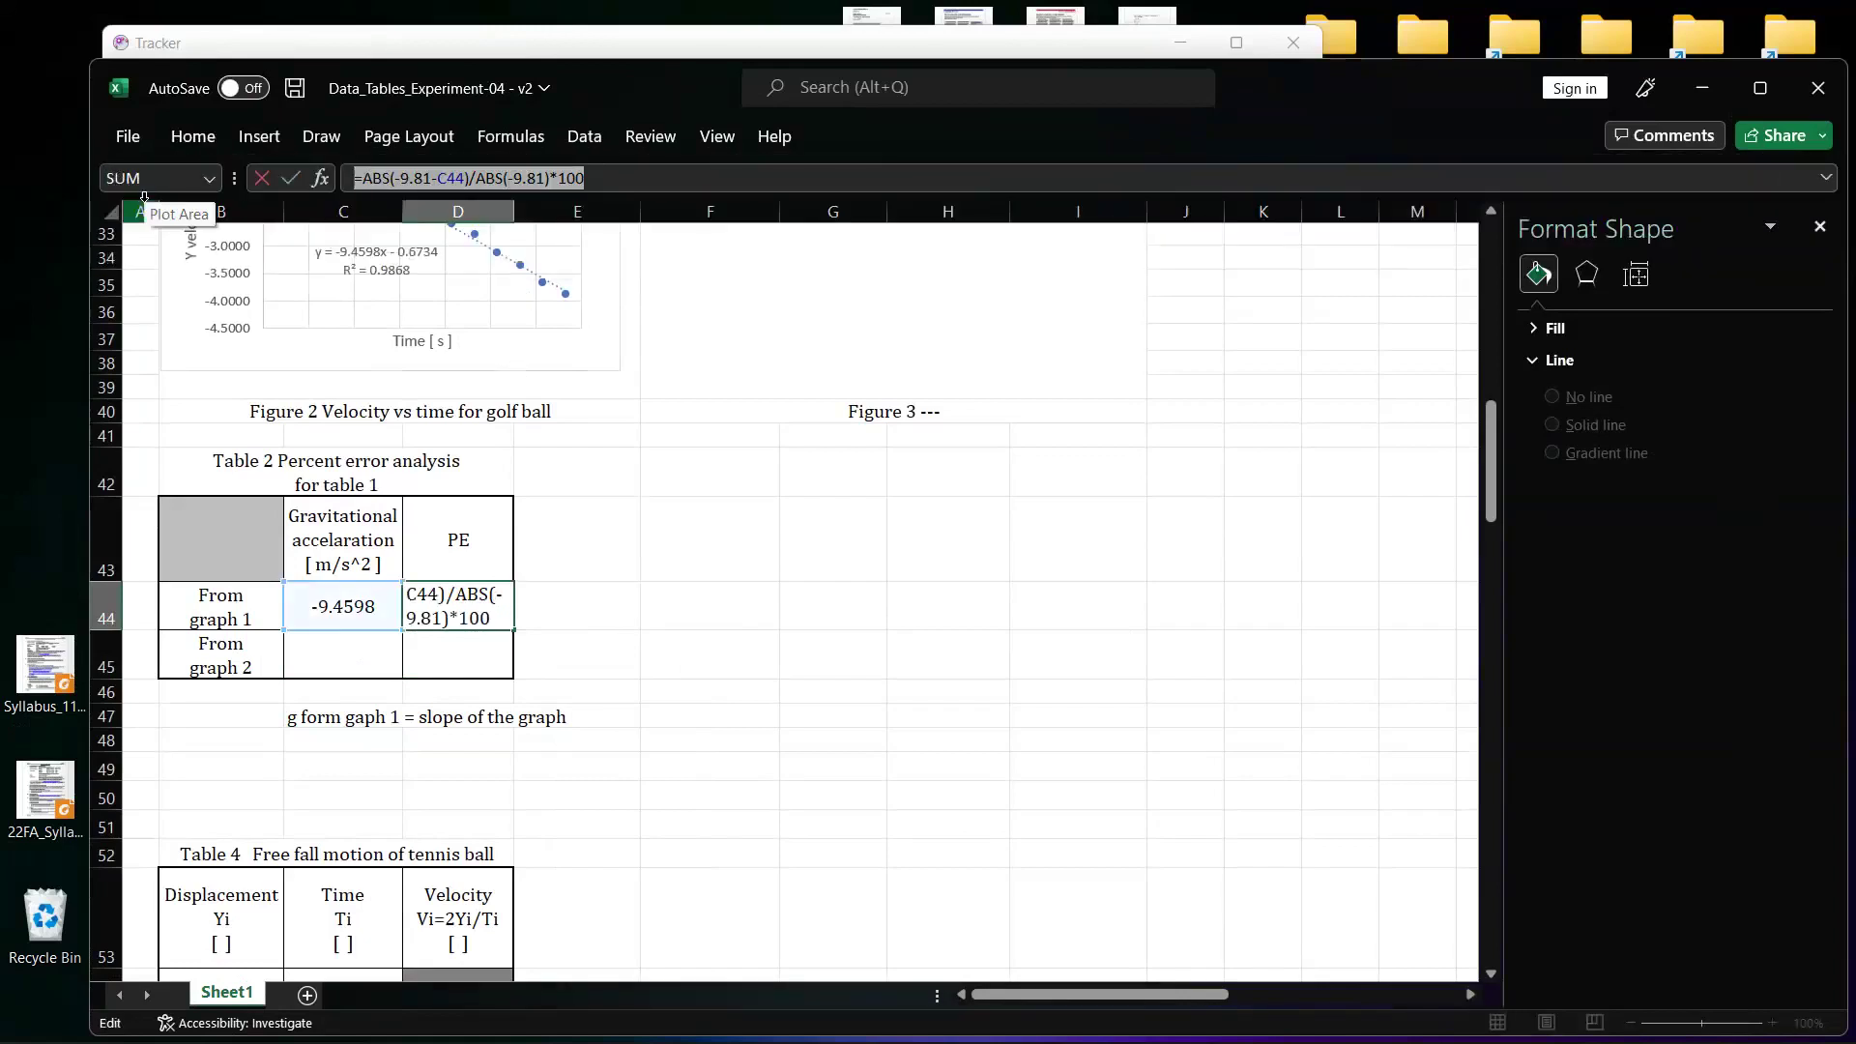
key(Escape)
click(350, 740)
text(PE)
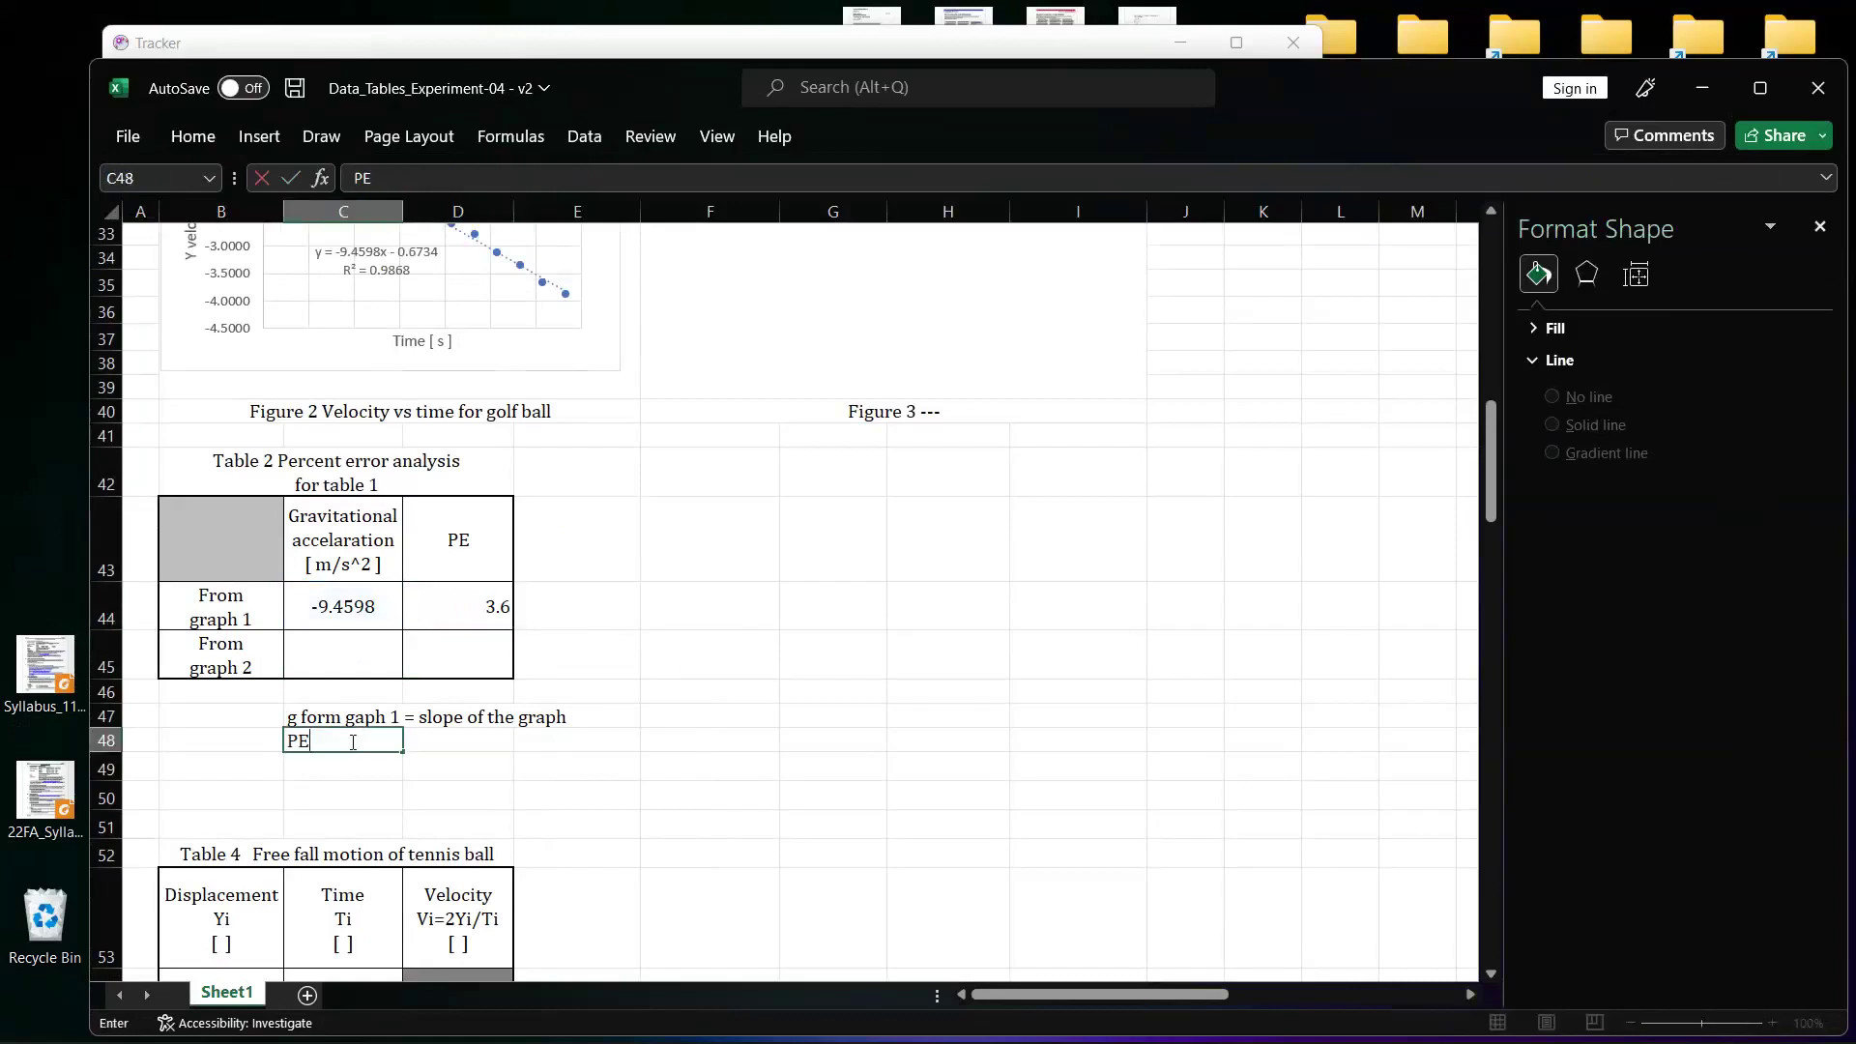
text( for graph 1 v s )
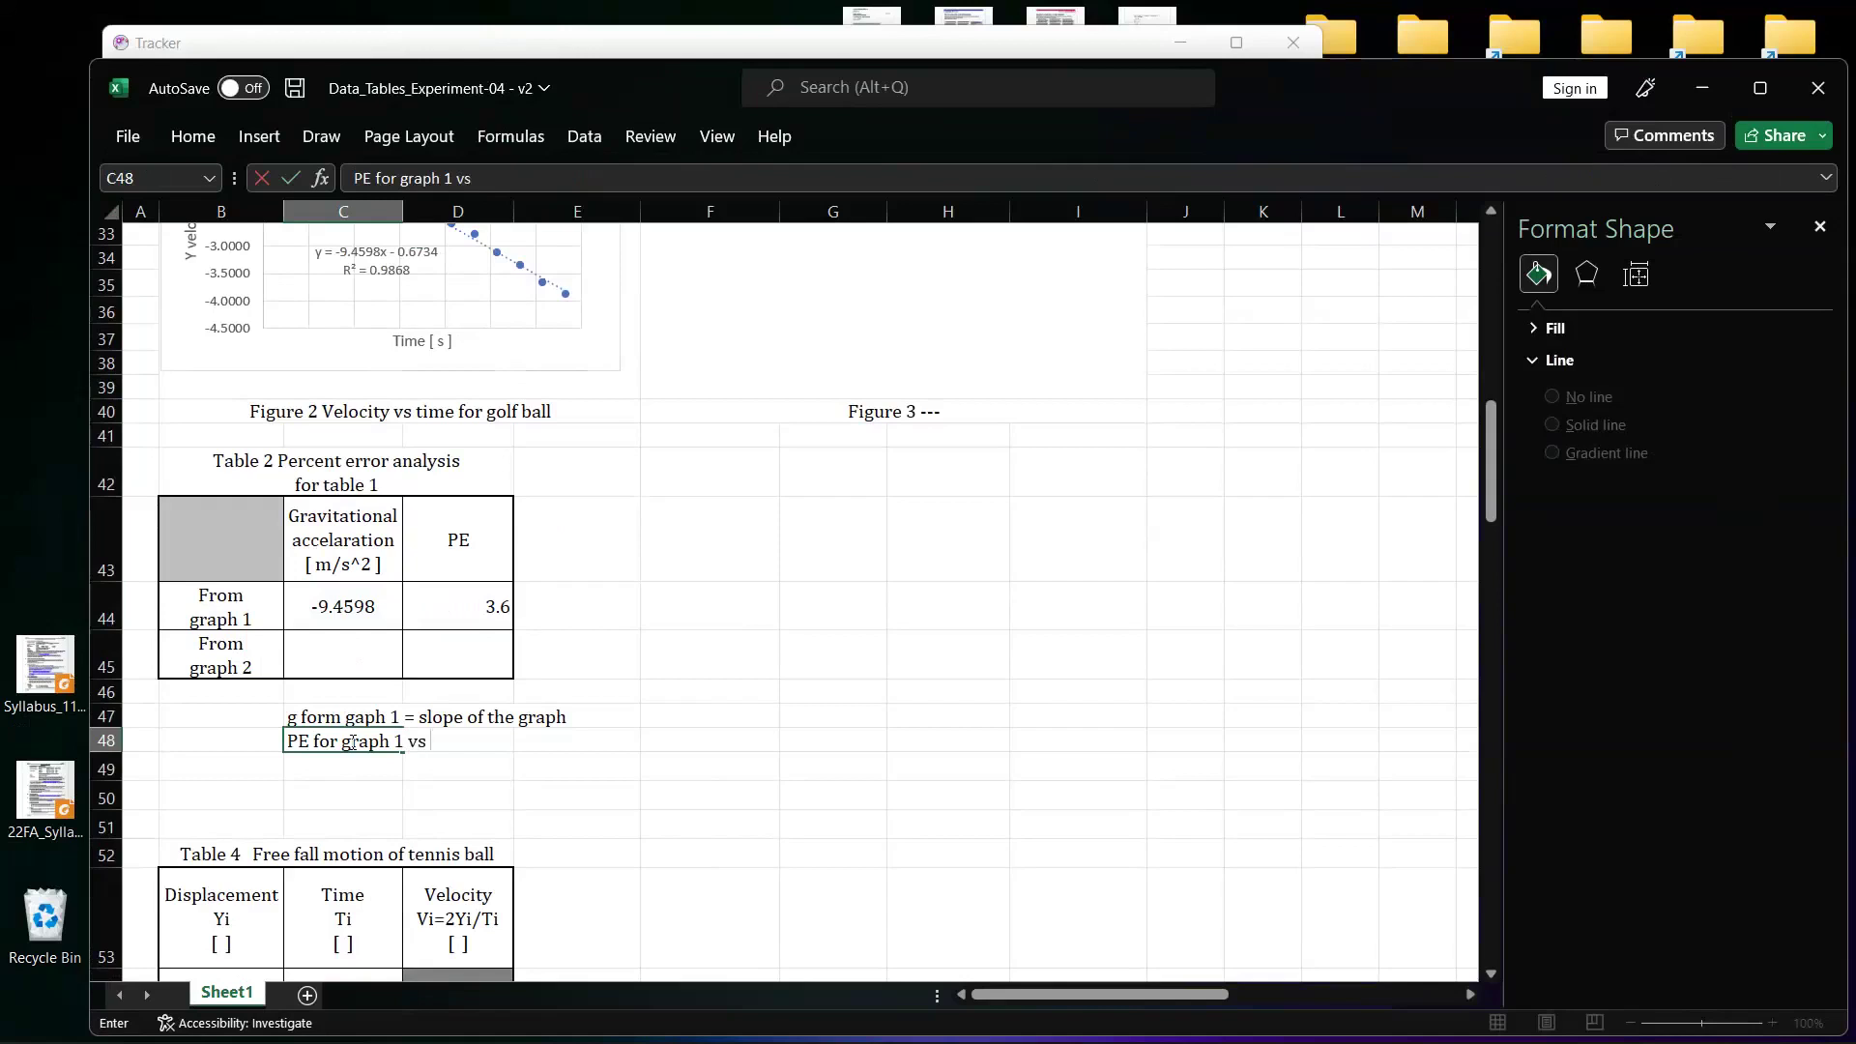
text(g)
text(=ABS(-9.81-C44)/ABS(-9.81)*100)
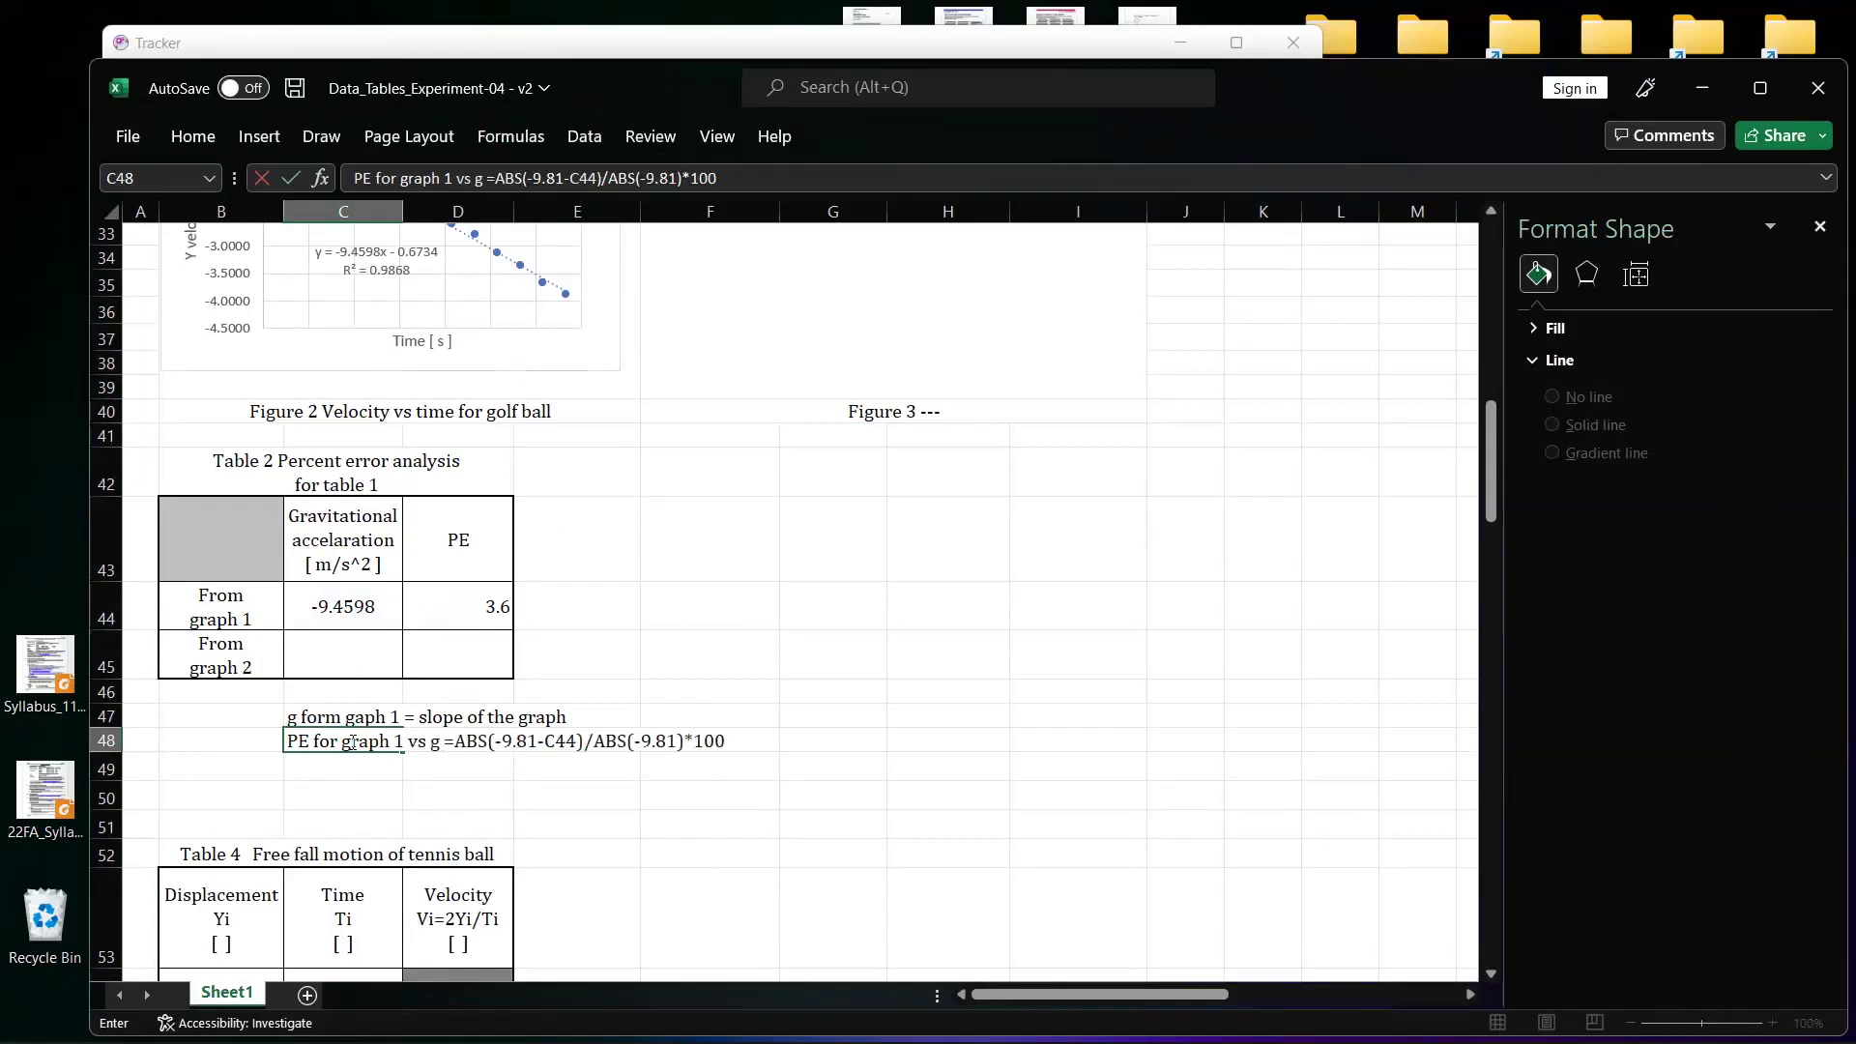
click(331, 649)
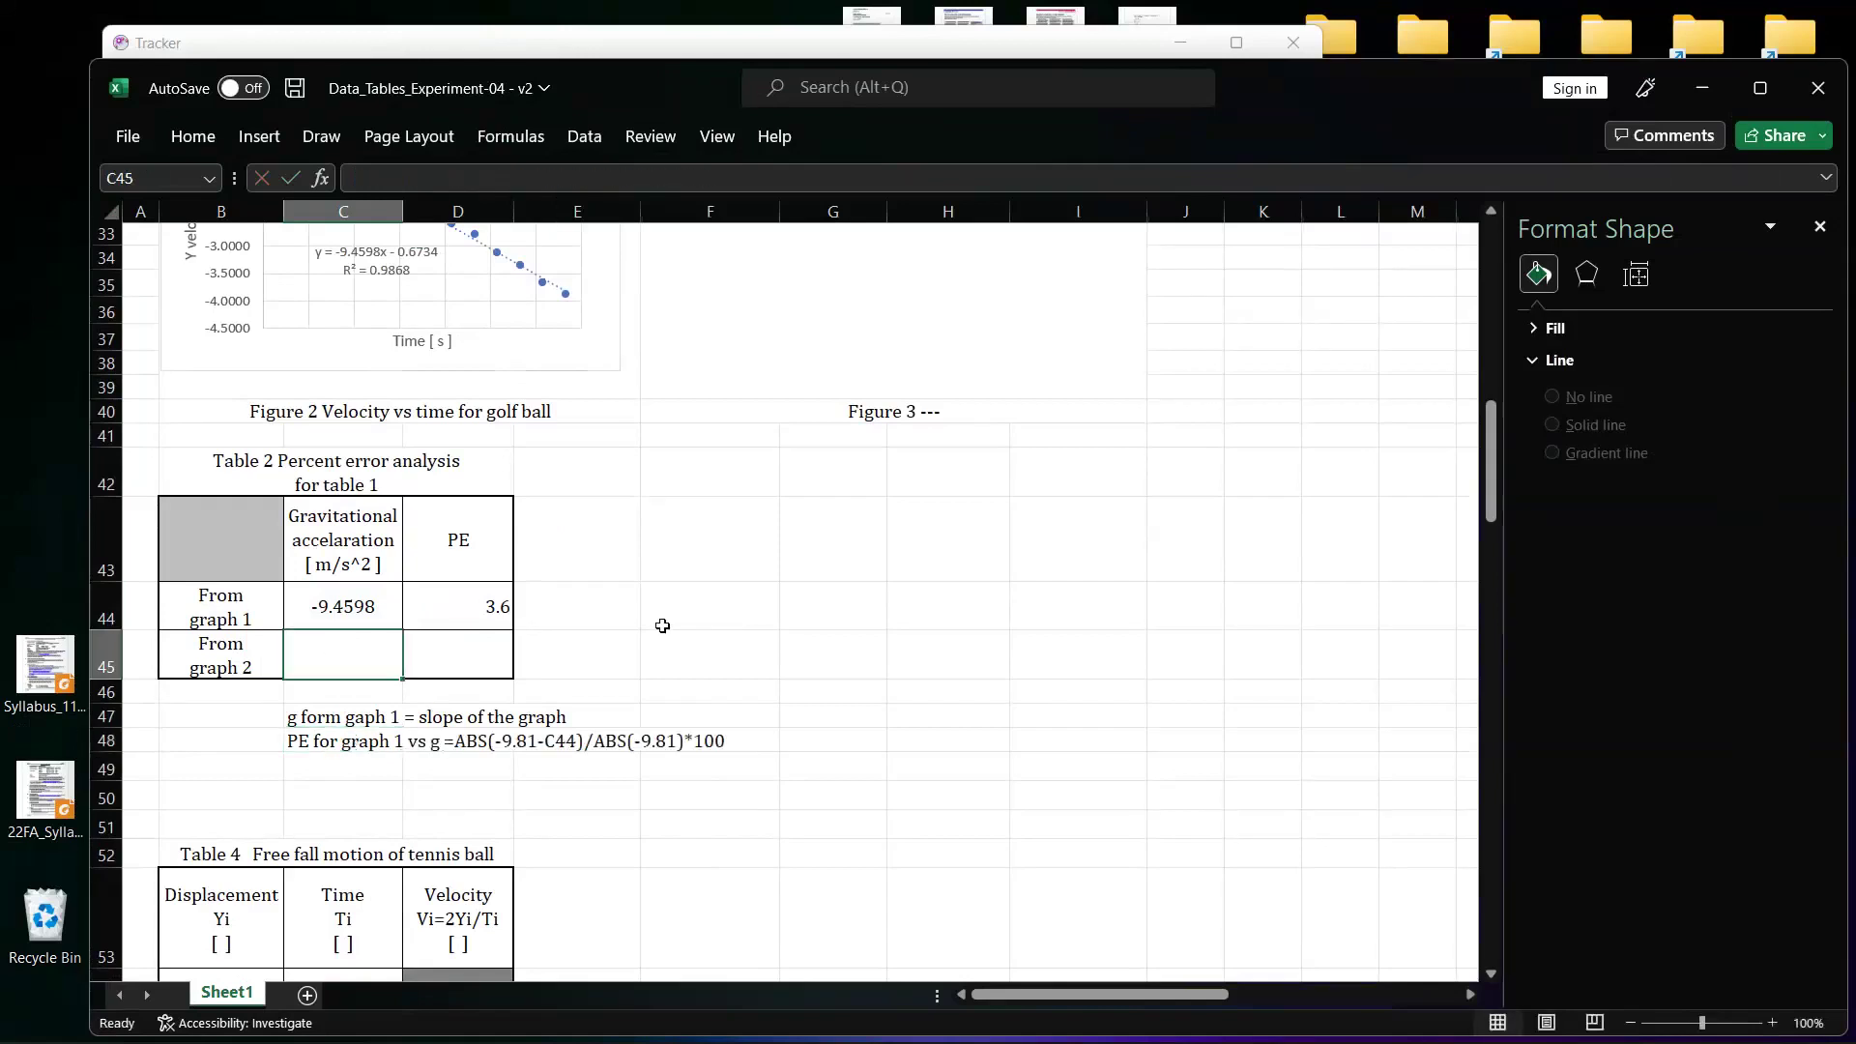
- Try to insert a new scatter chart while the golf ball velocity chart is selected
scroll(657, 624, up, 5)
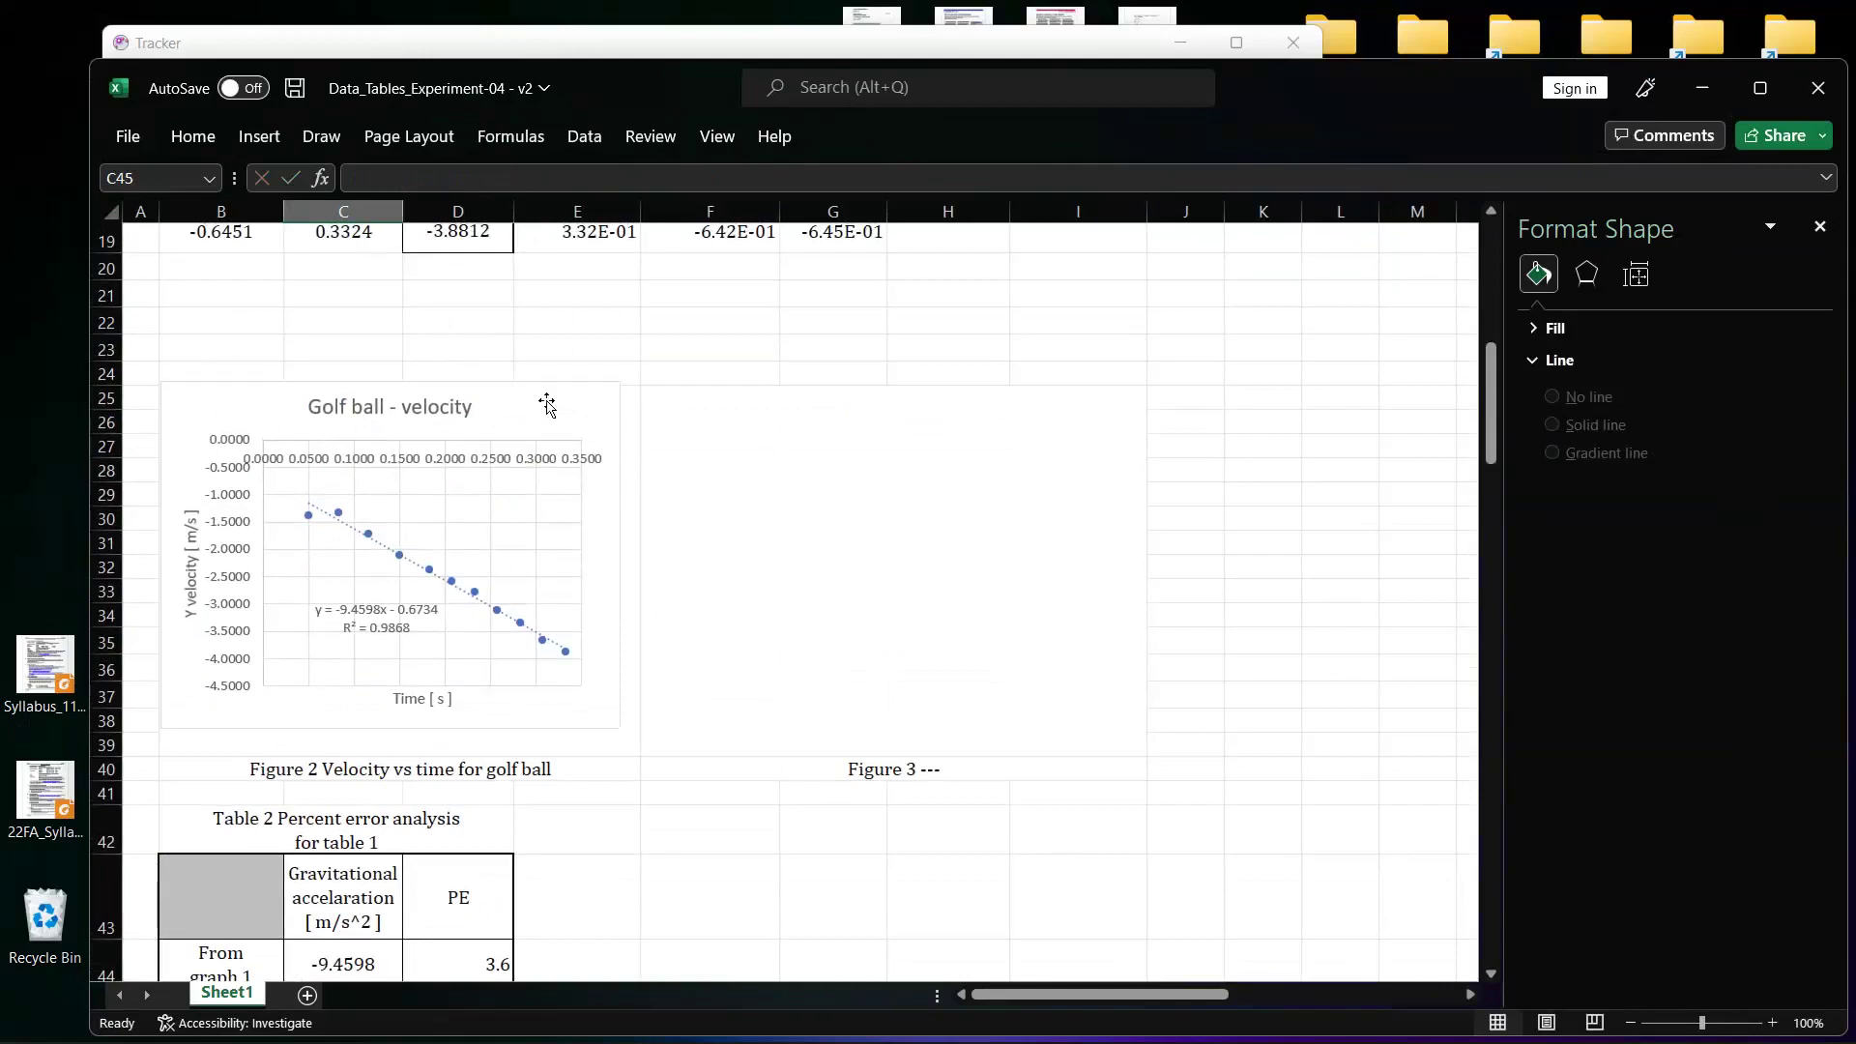
click(547, 405)
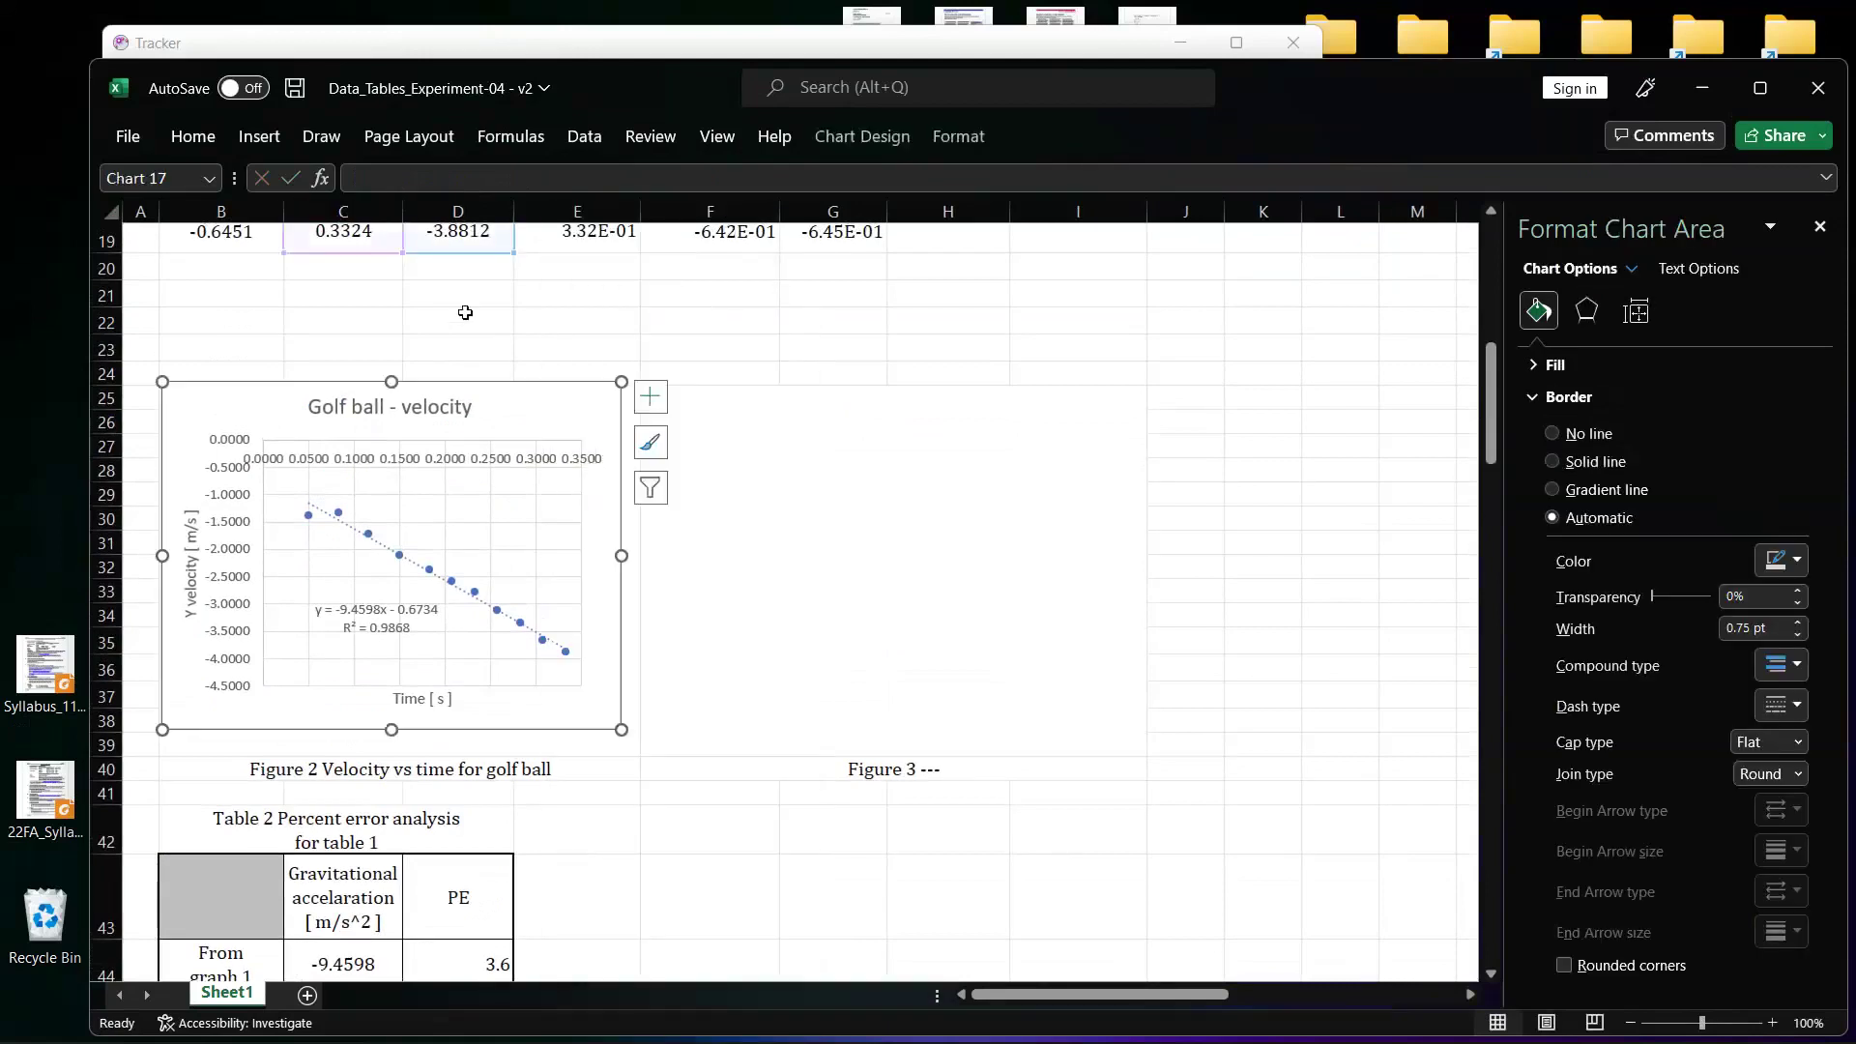
click(259, 136)
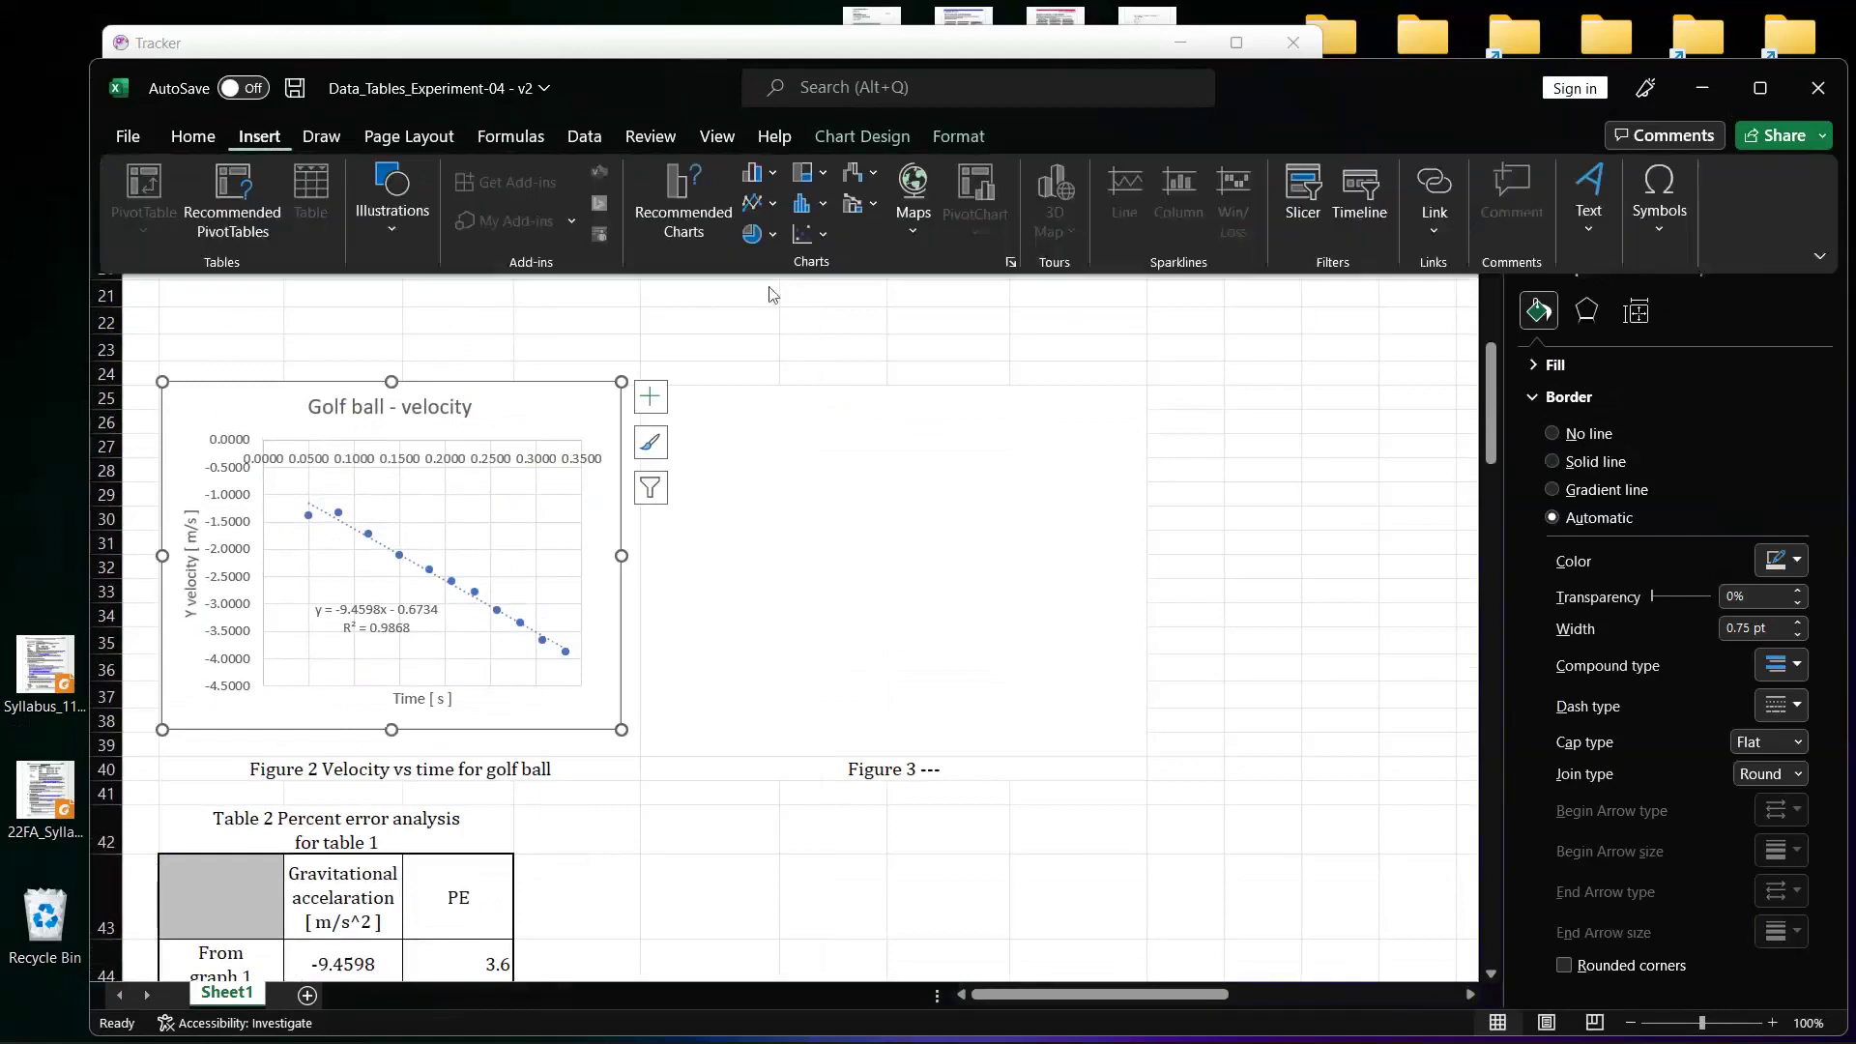
click(807, 233)
click(816, 313)
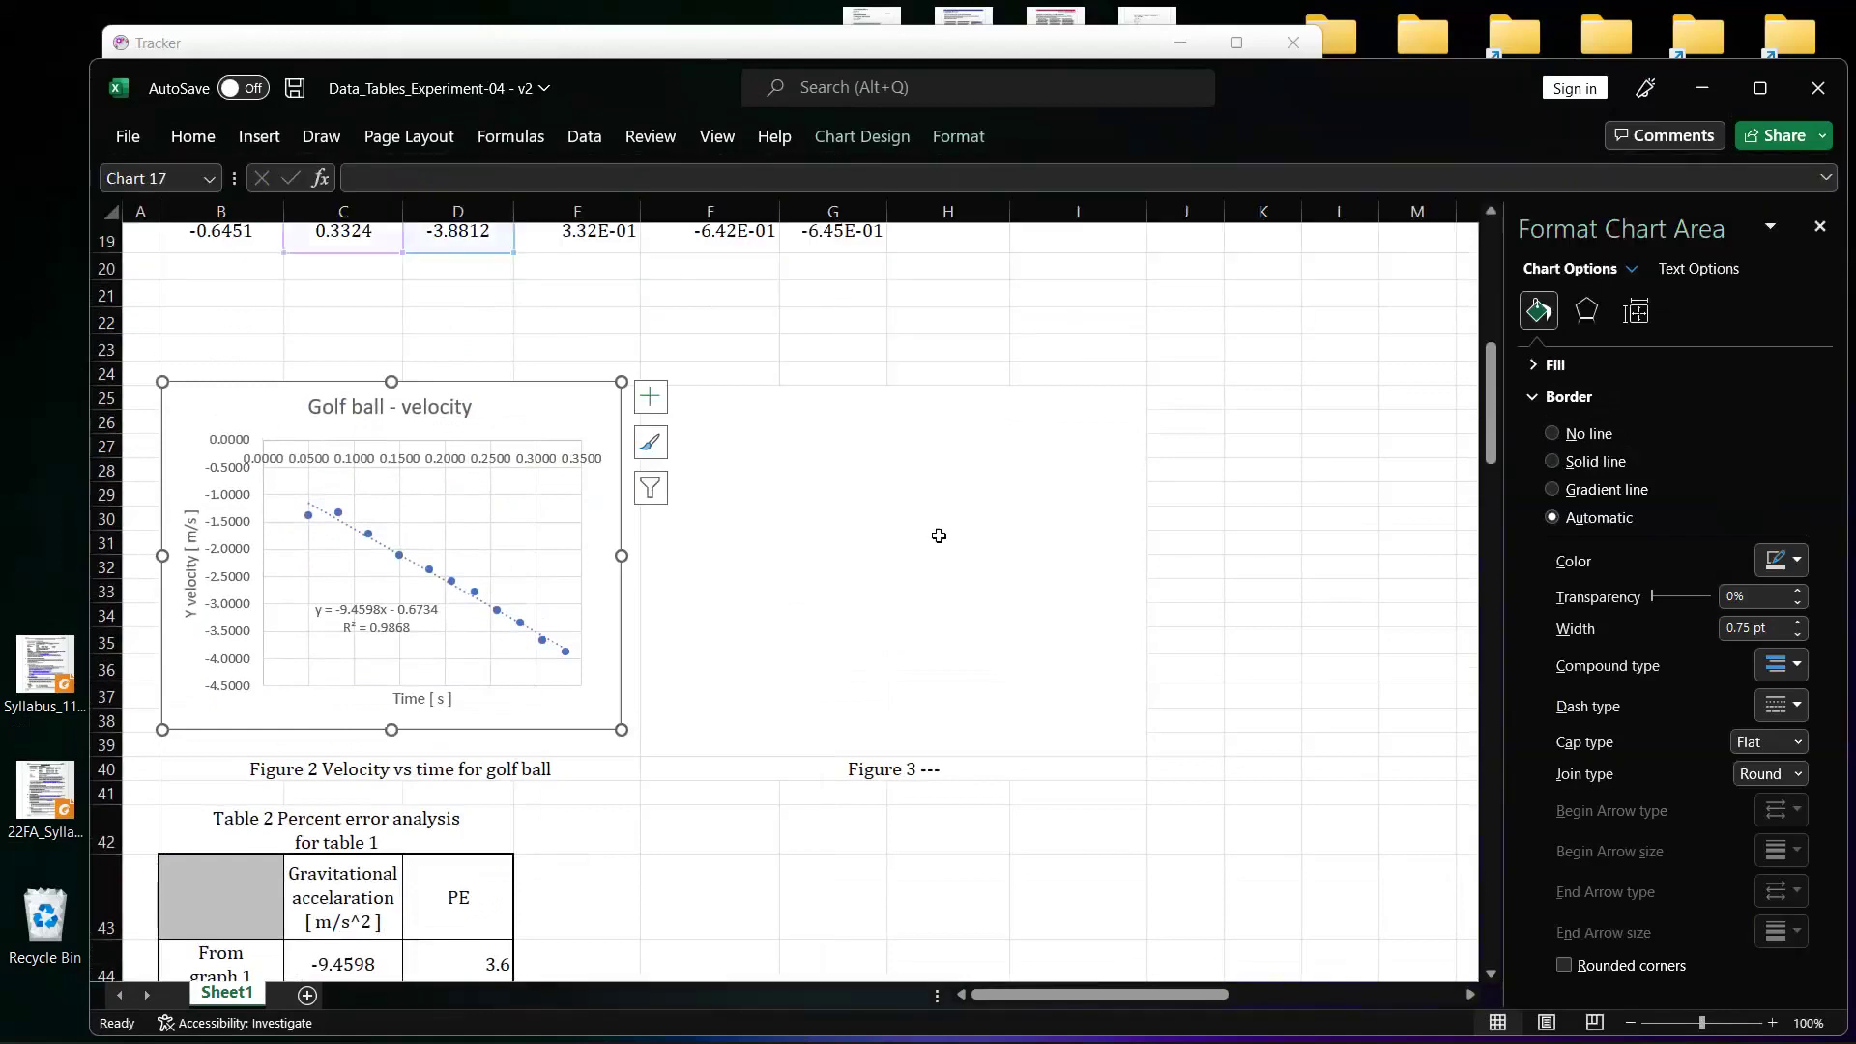
click(259, 136)
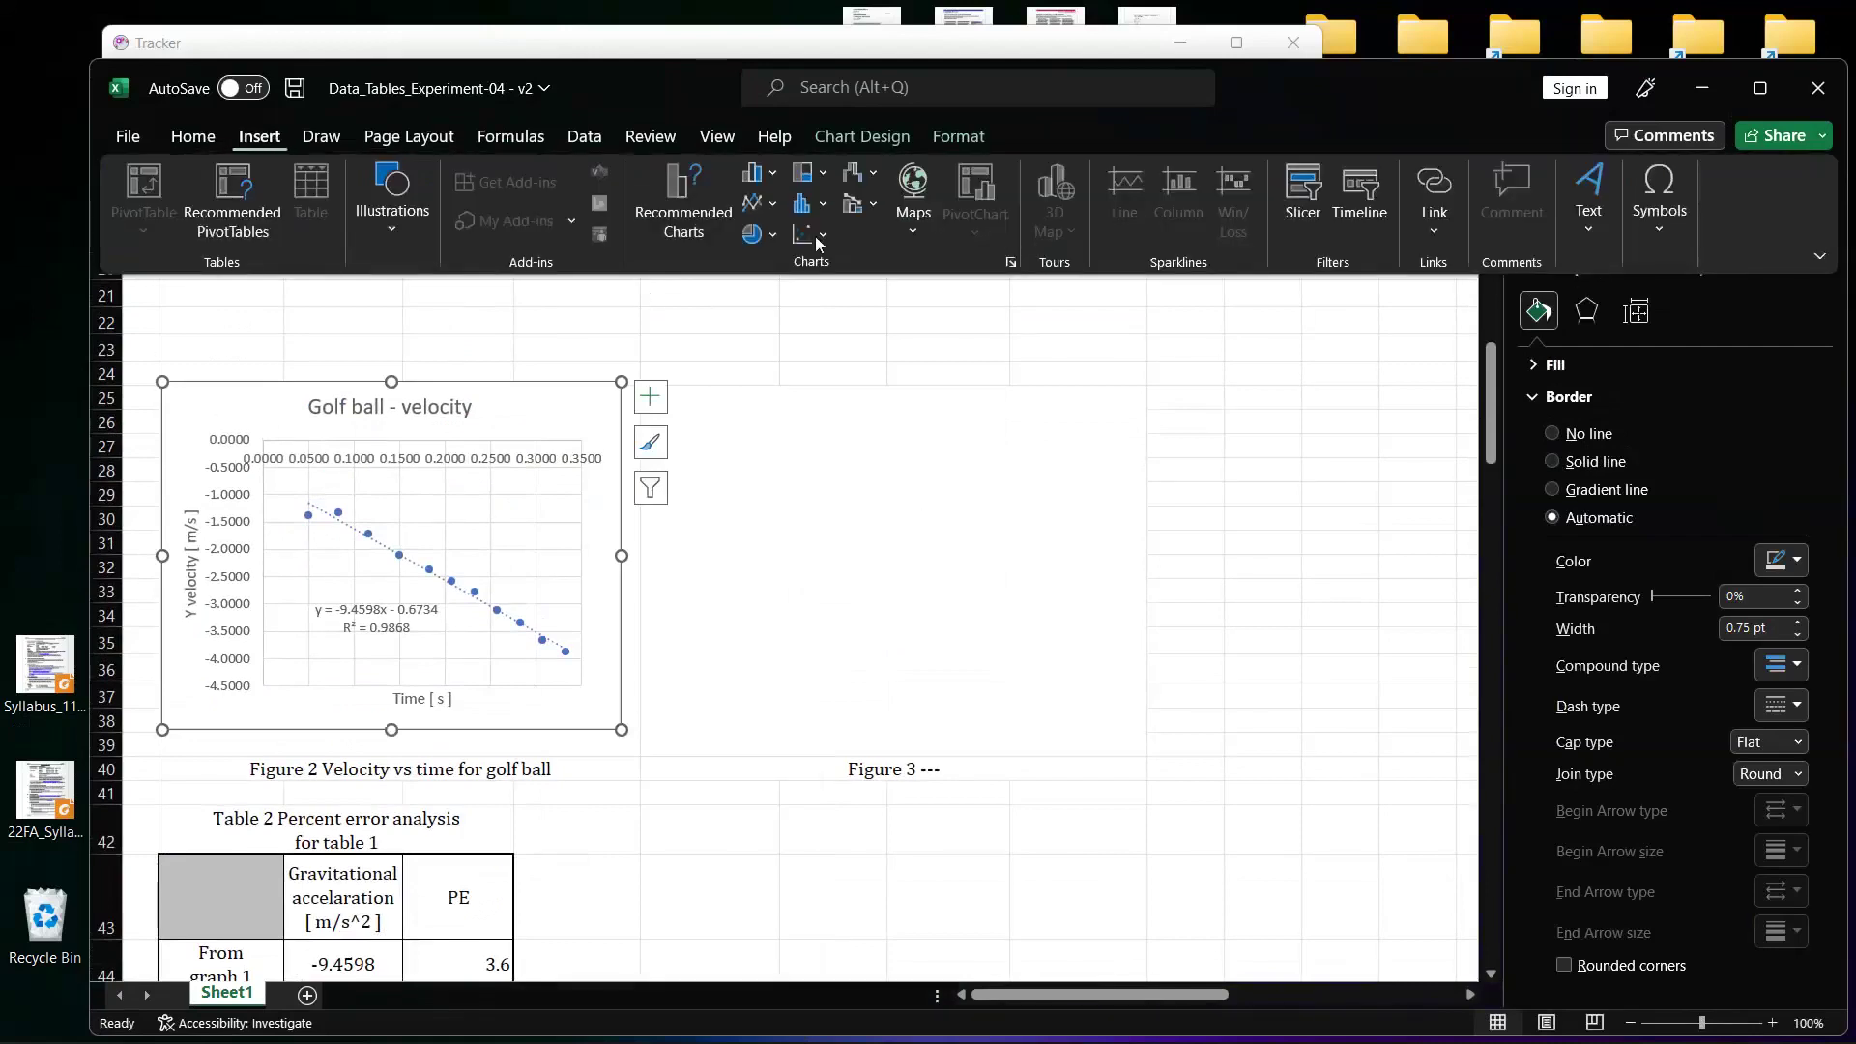
click(815, 235)
click(820, 332)
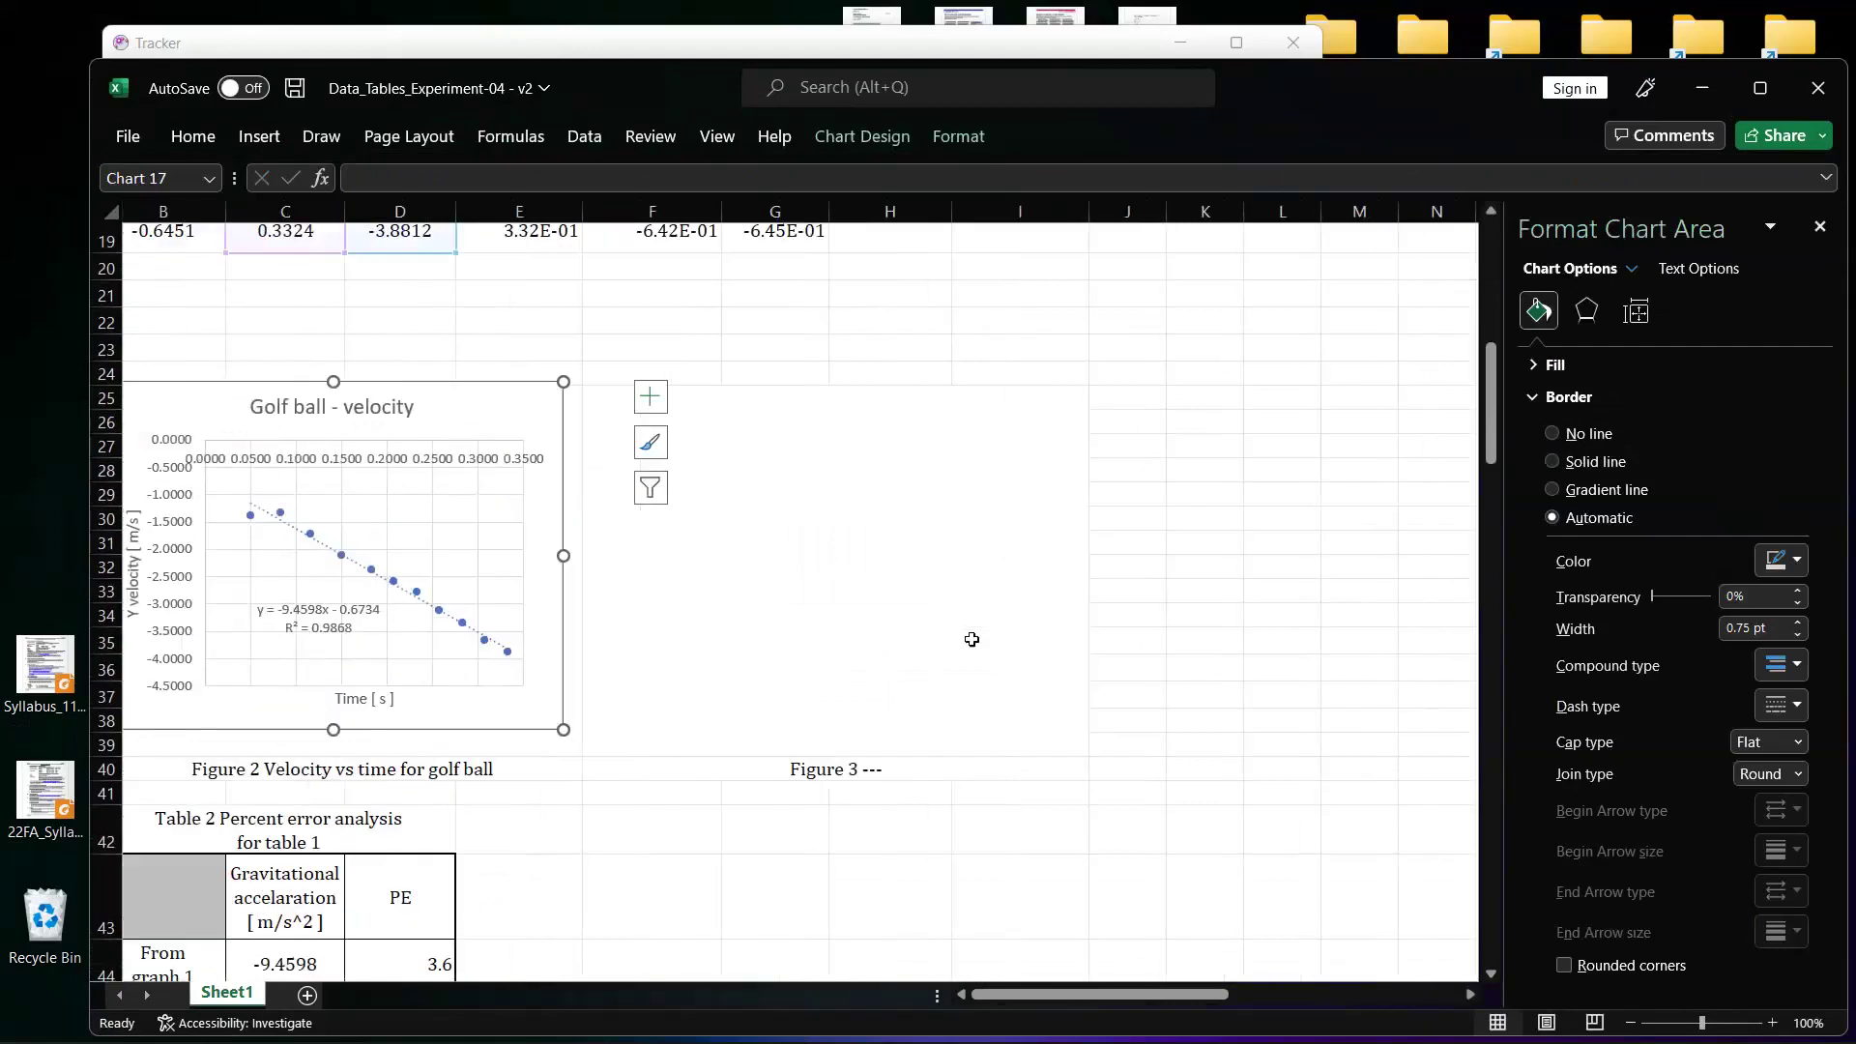
- Insert an empty scatter chart and place it beside the golf ball velocity chart, above the Figure 3 caption
click(934, 573)
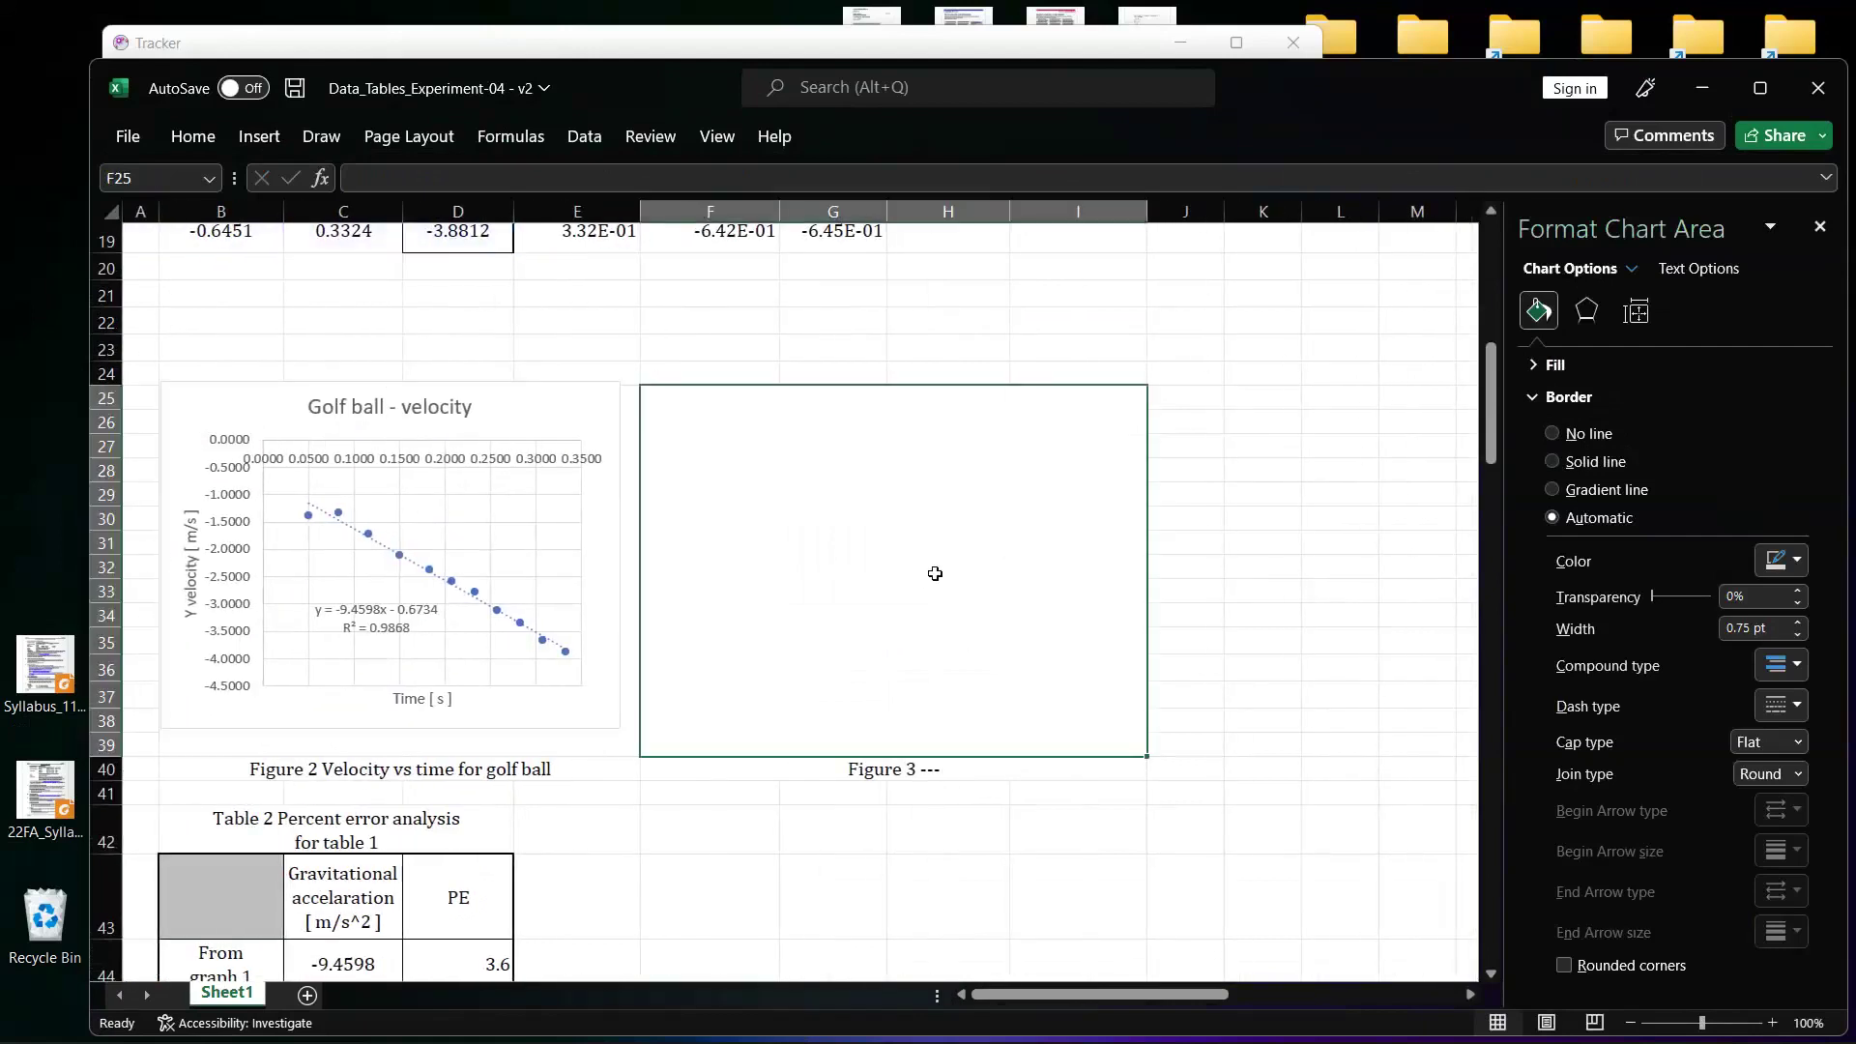
click(1245, 311)
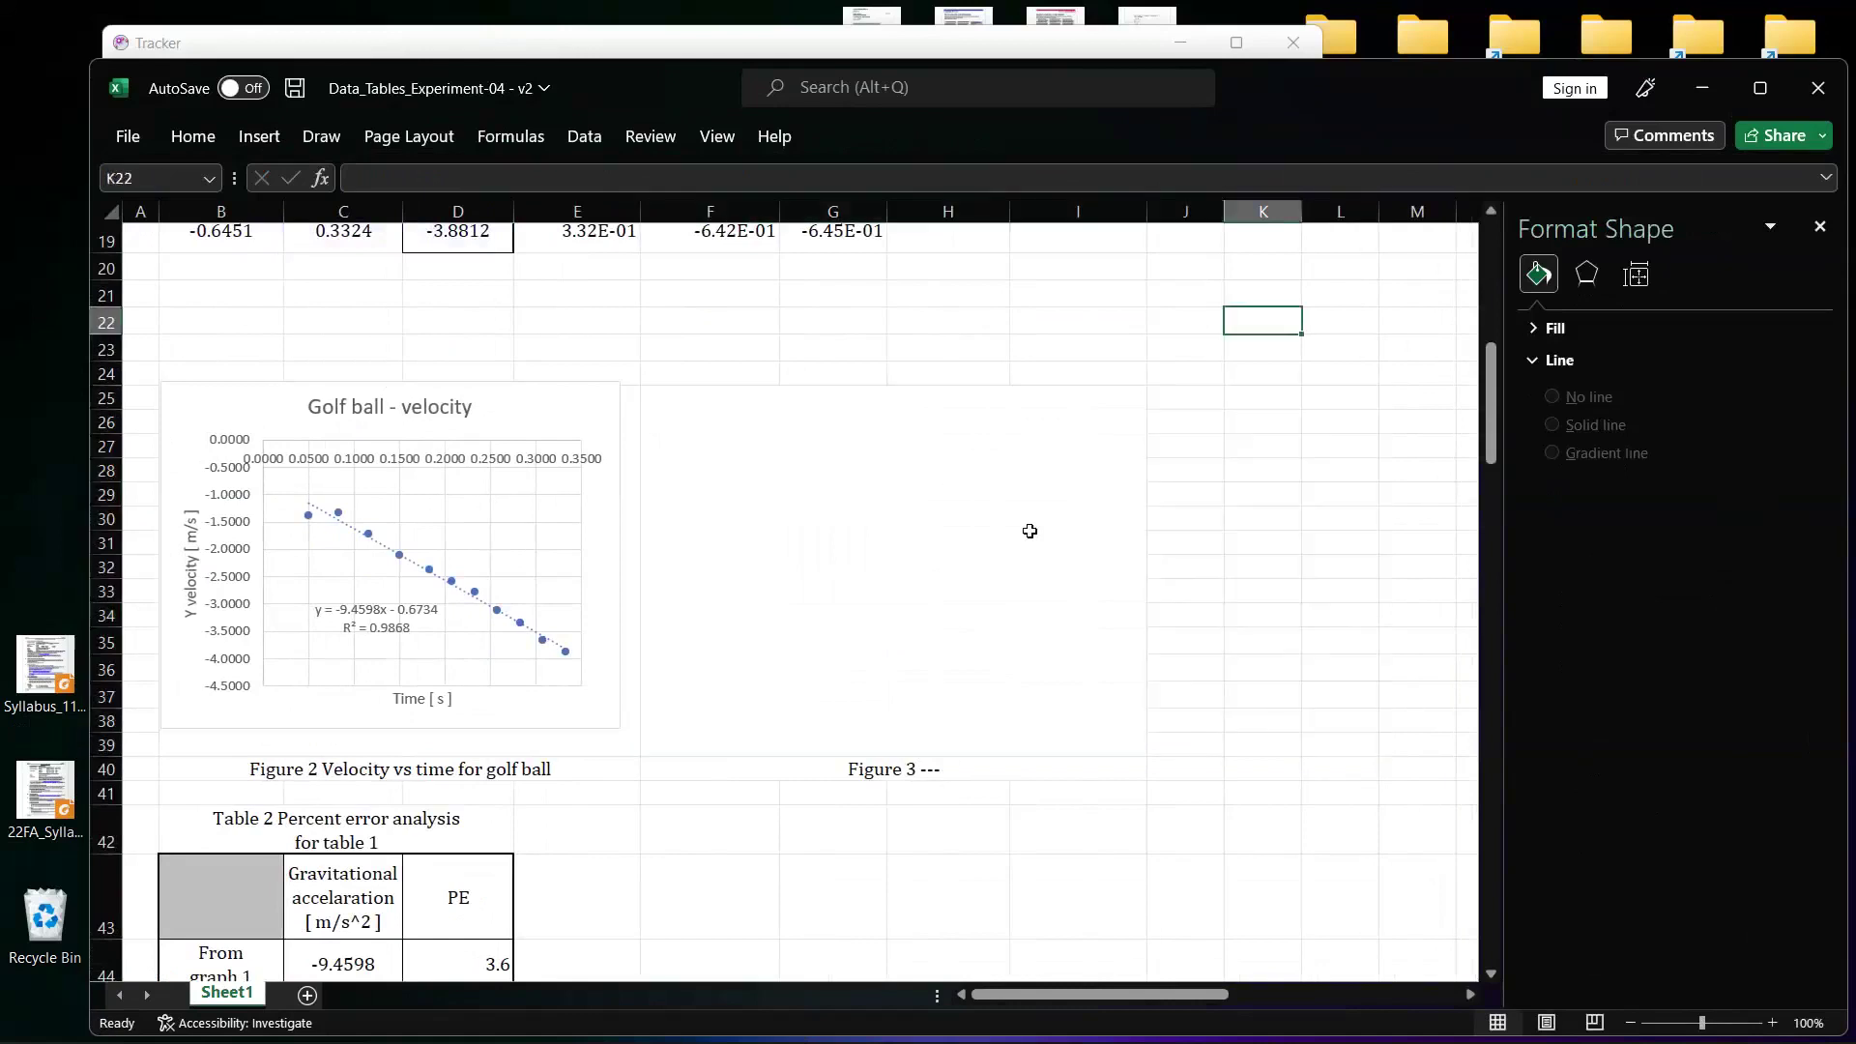
click(1030, 531)
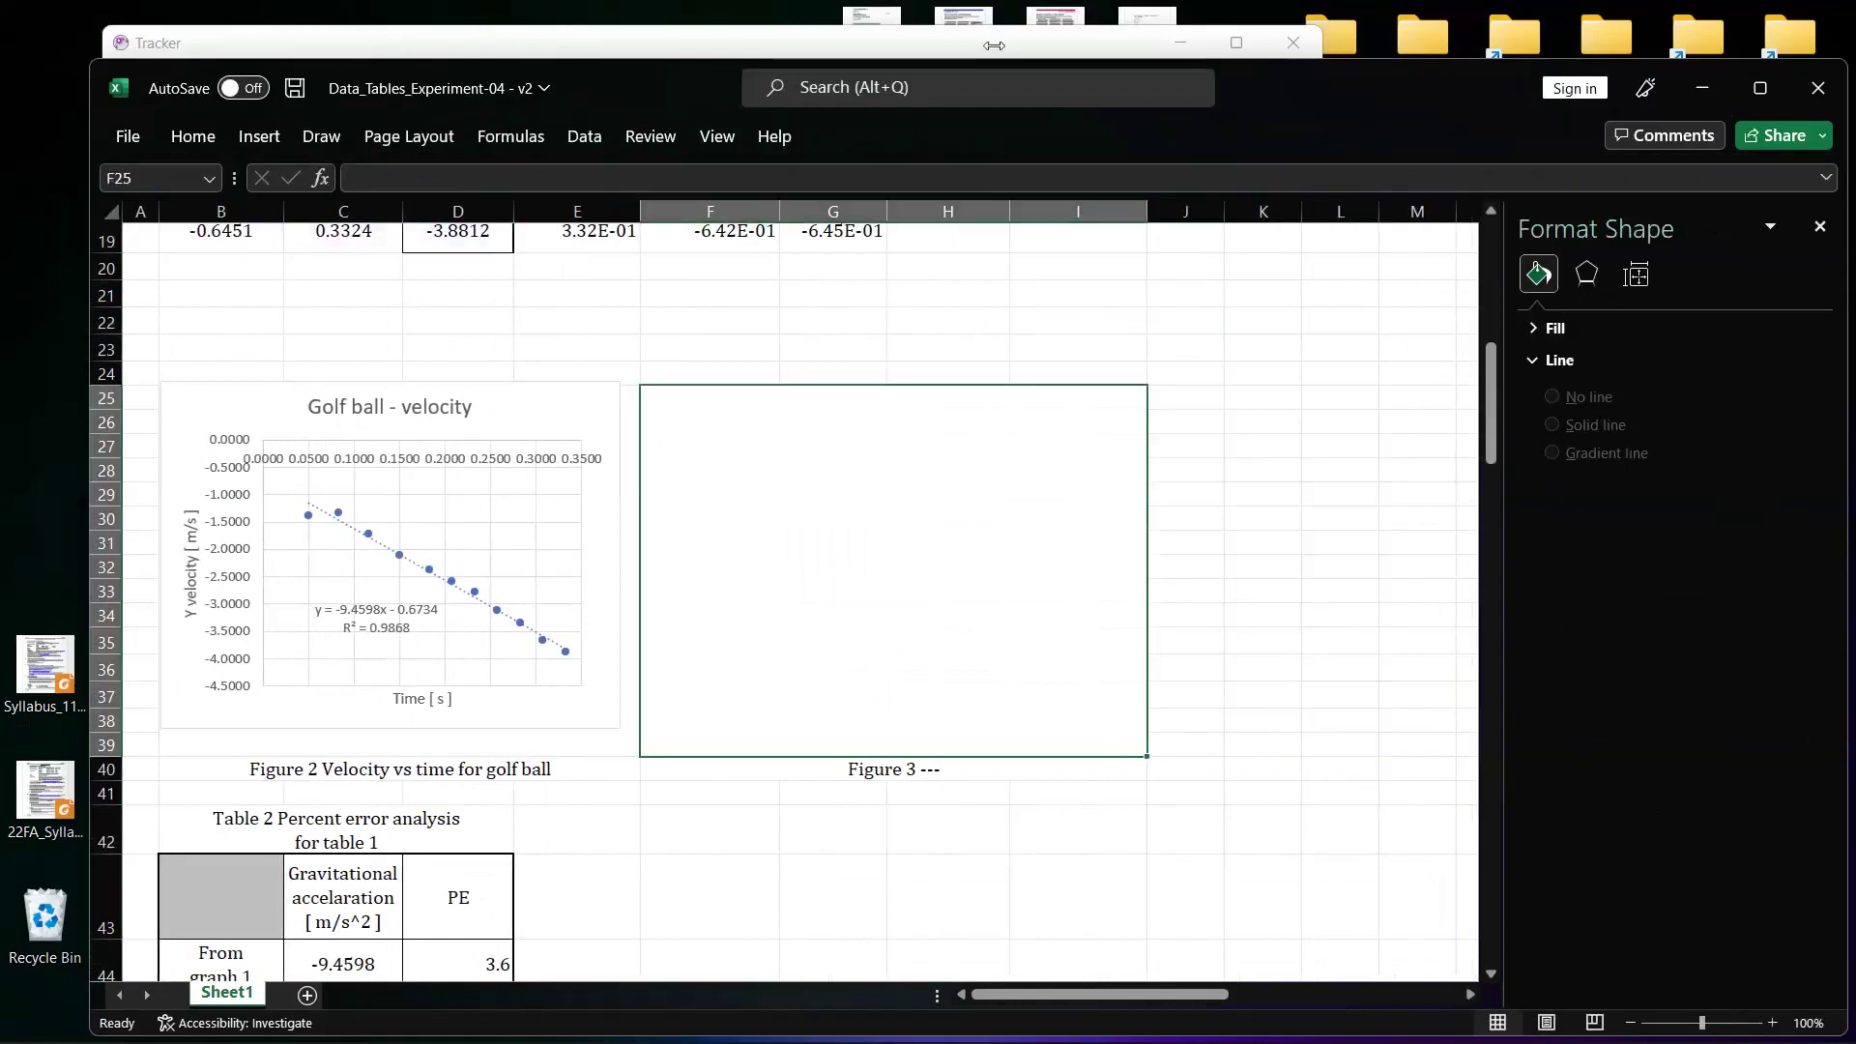
key(super+Up)
key(alt+F1)
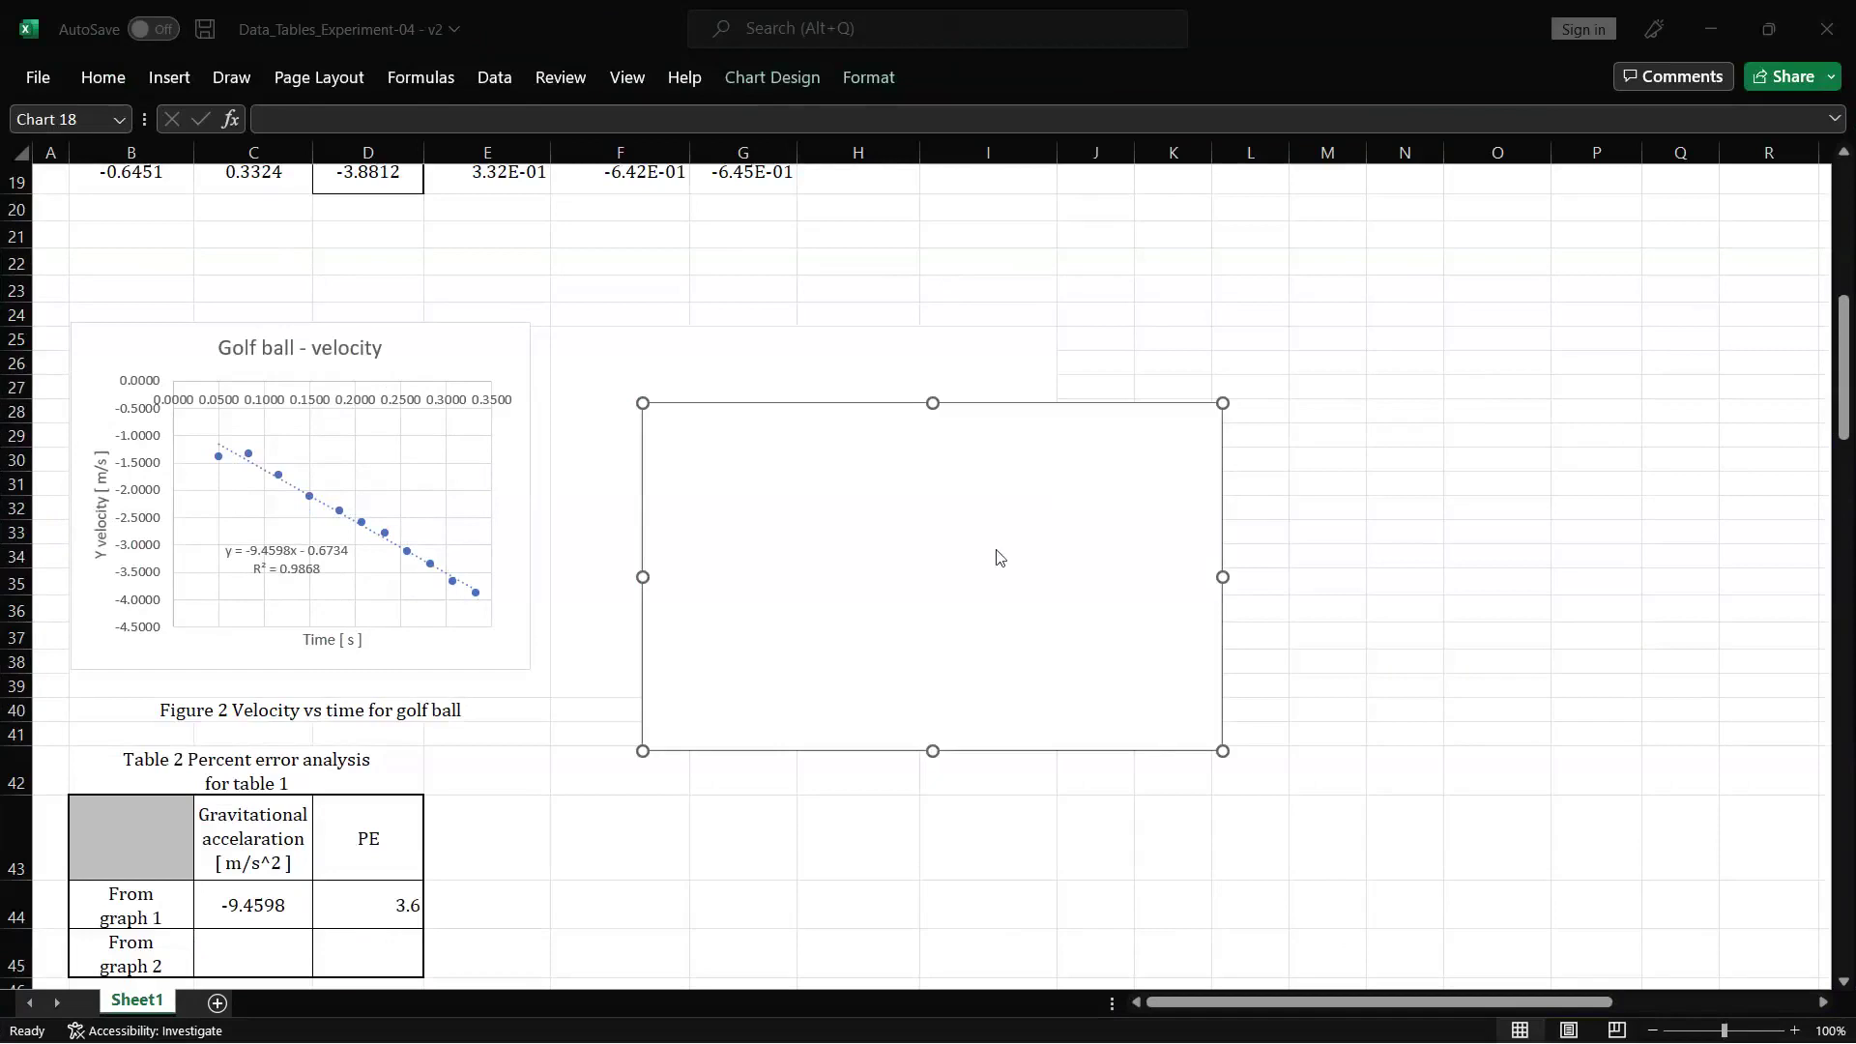
drag(926, 551, 825, 481)
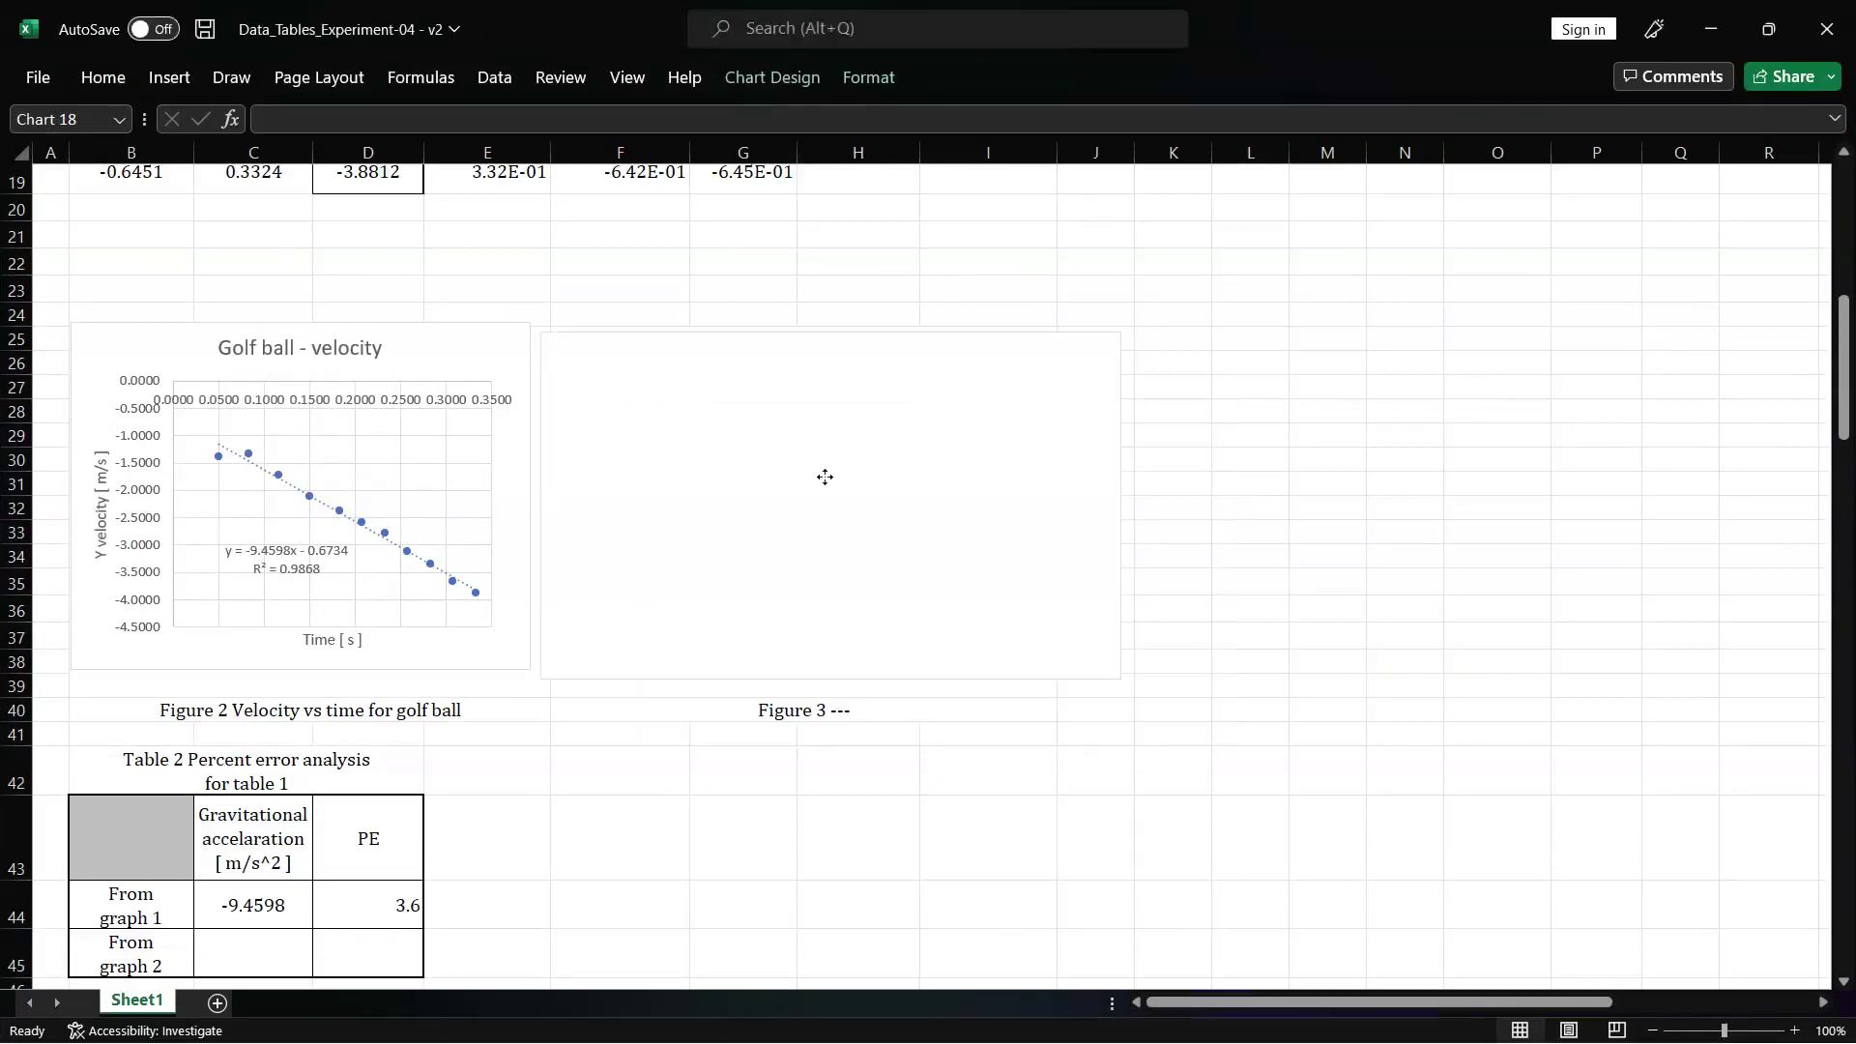
double_click(825, 480)
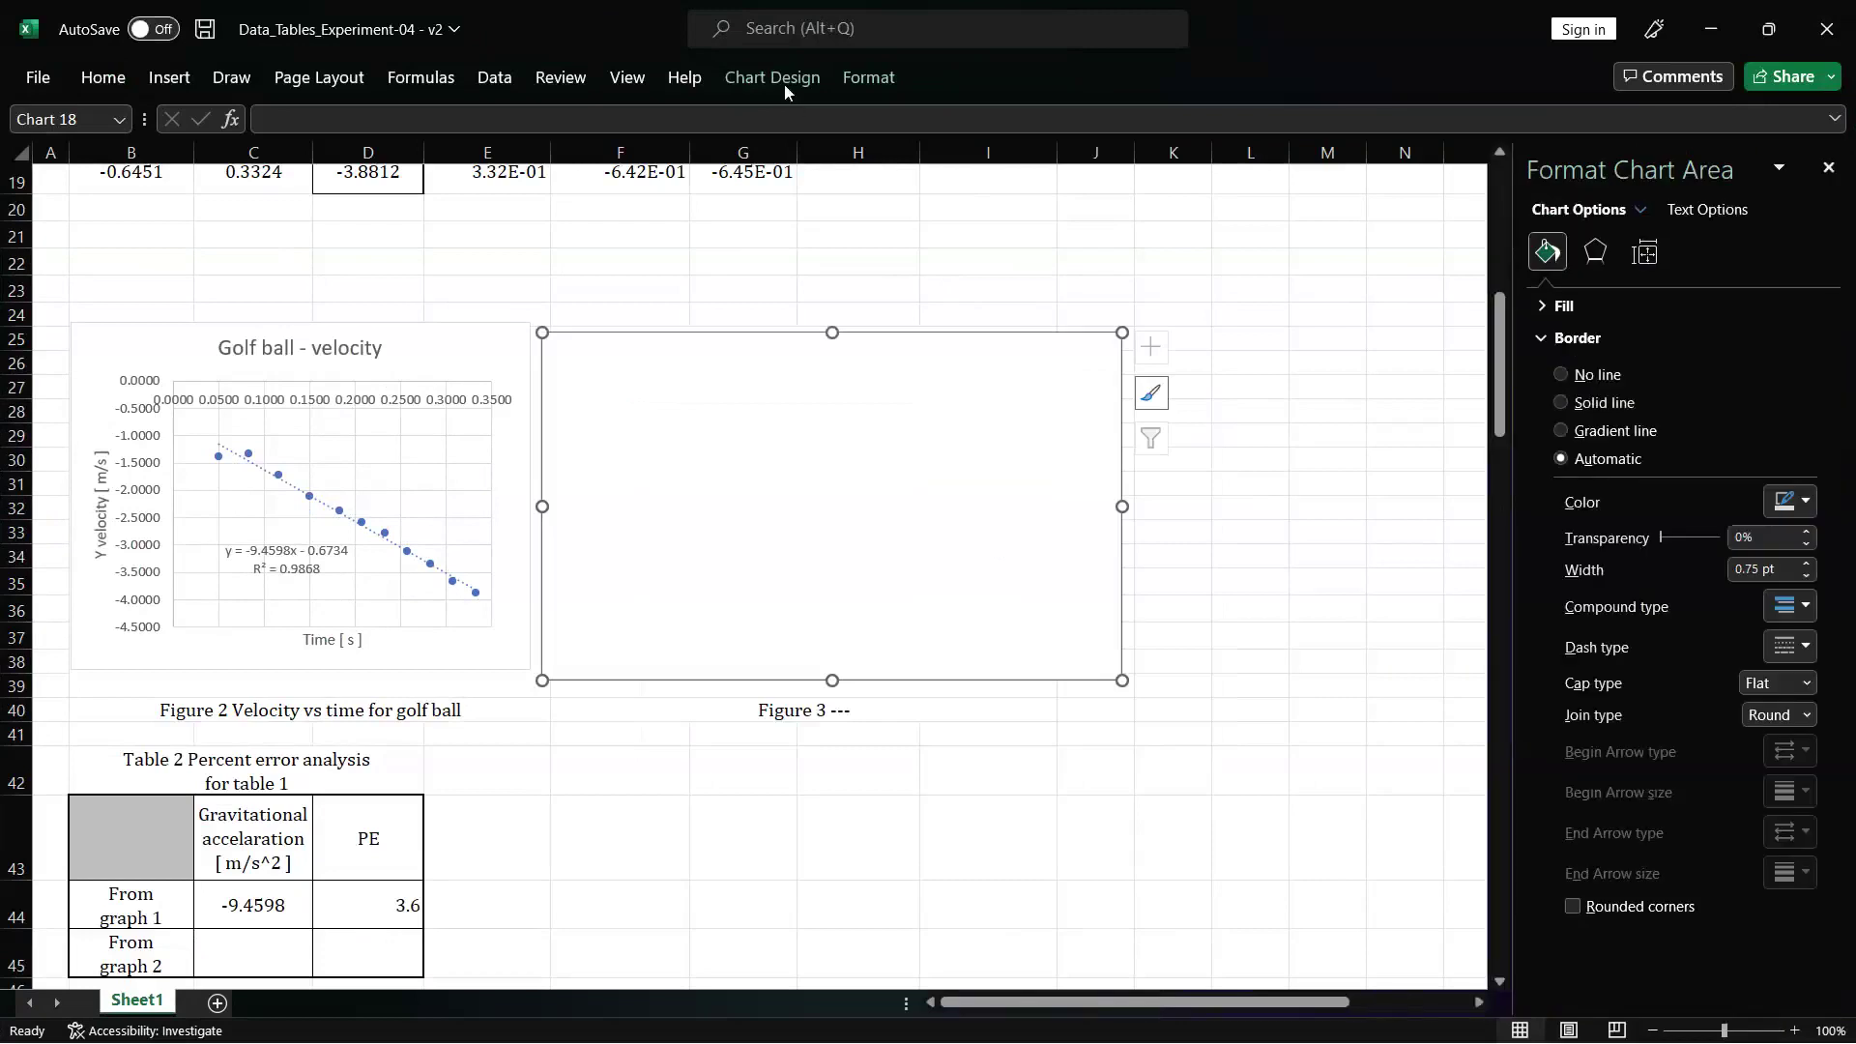
- Add a data series to the empty chart with the Table 1 times C8:C19 as X values
click(785, 85)
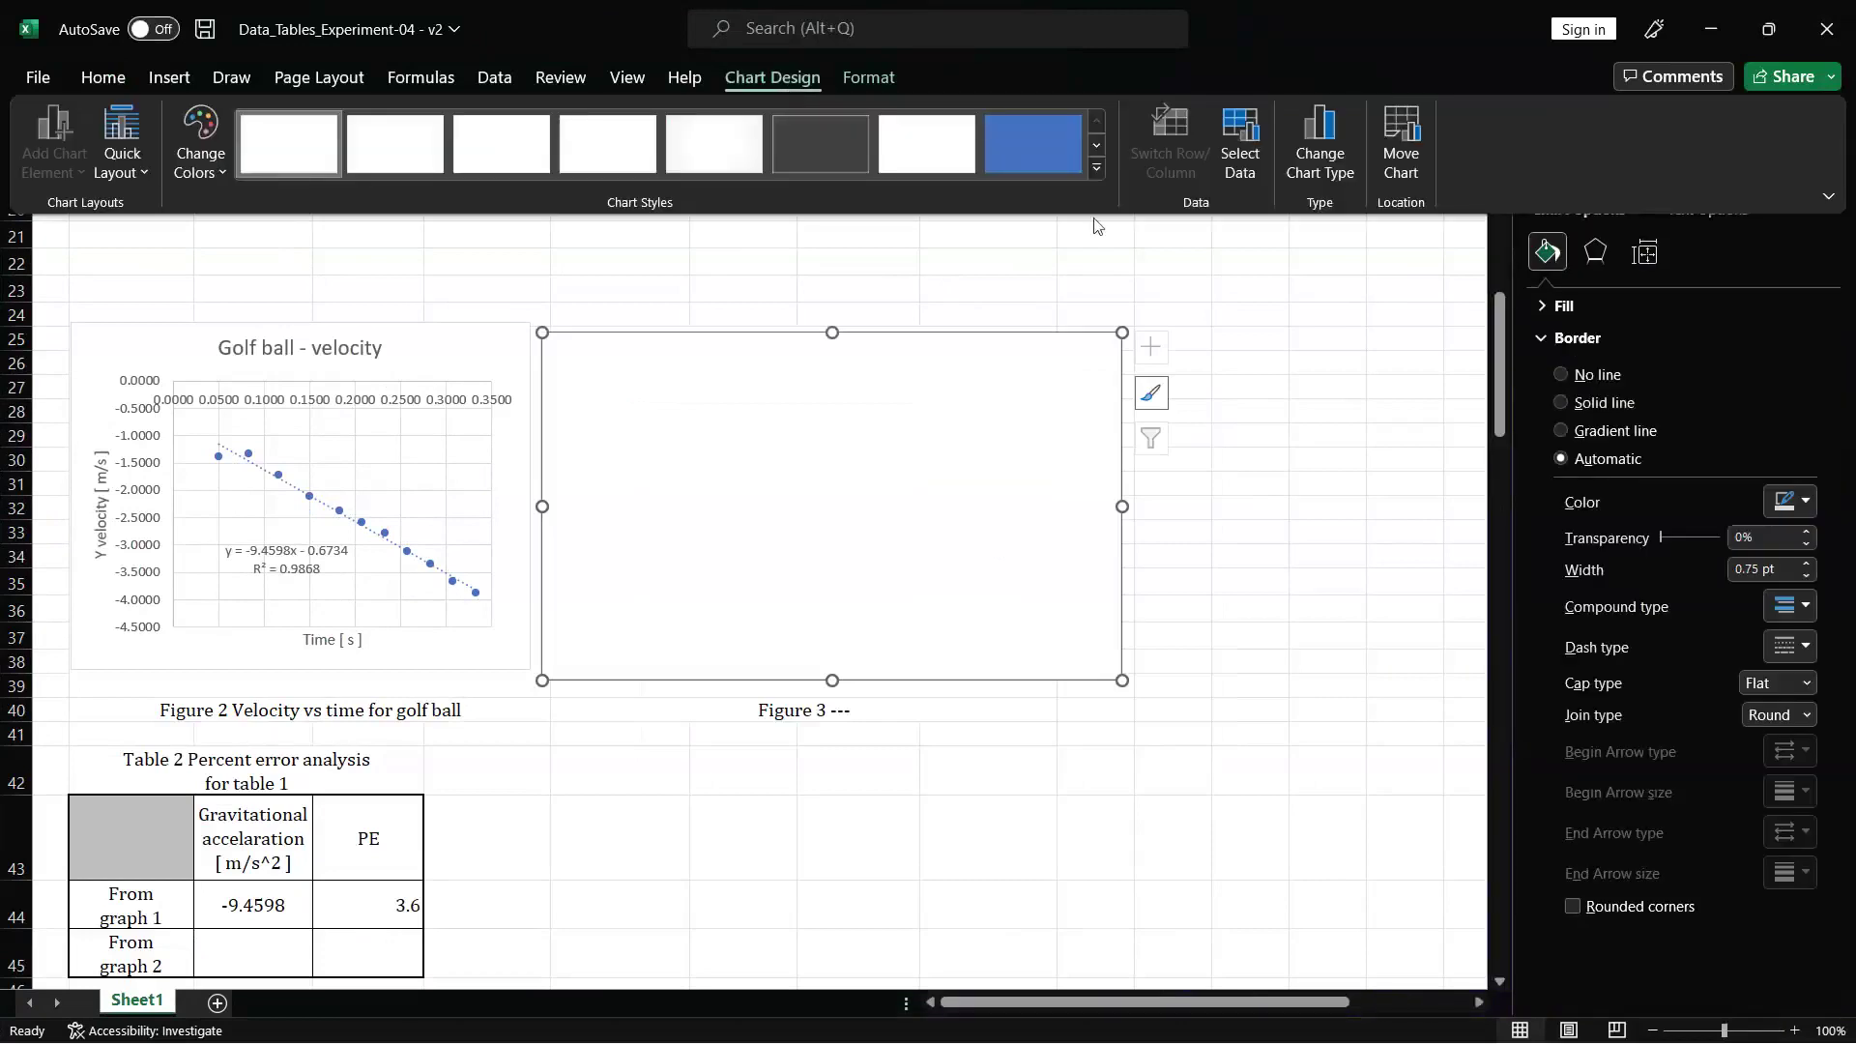
click(1240, 145)
click(739, 552)
key(Tab)
scroll(552, 499, up, 4)
scroll(552, 500, up, 2)
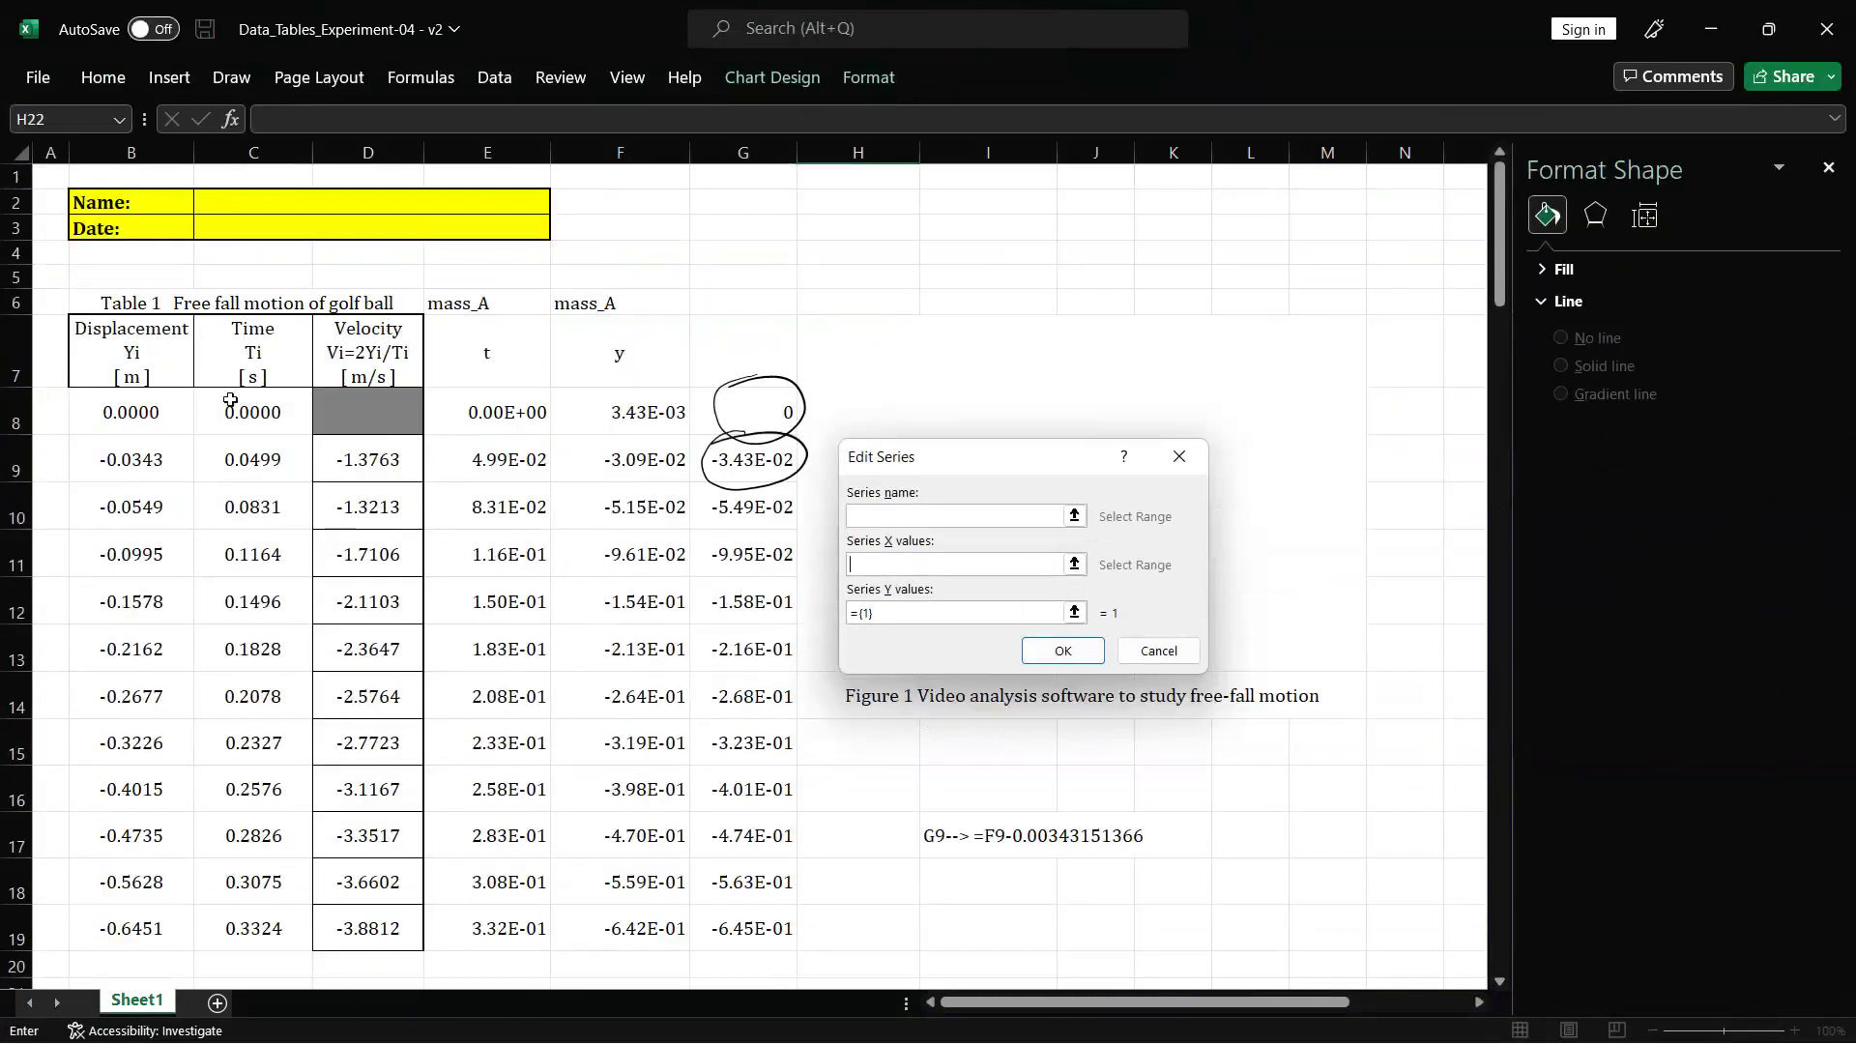
click(239, 409)
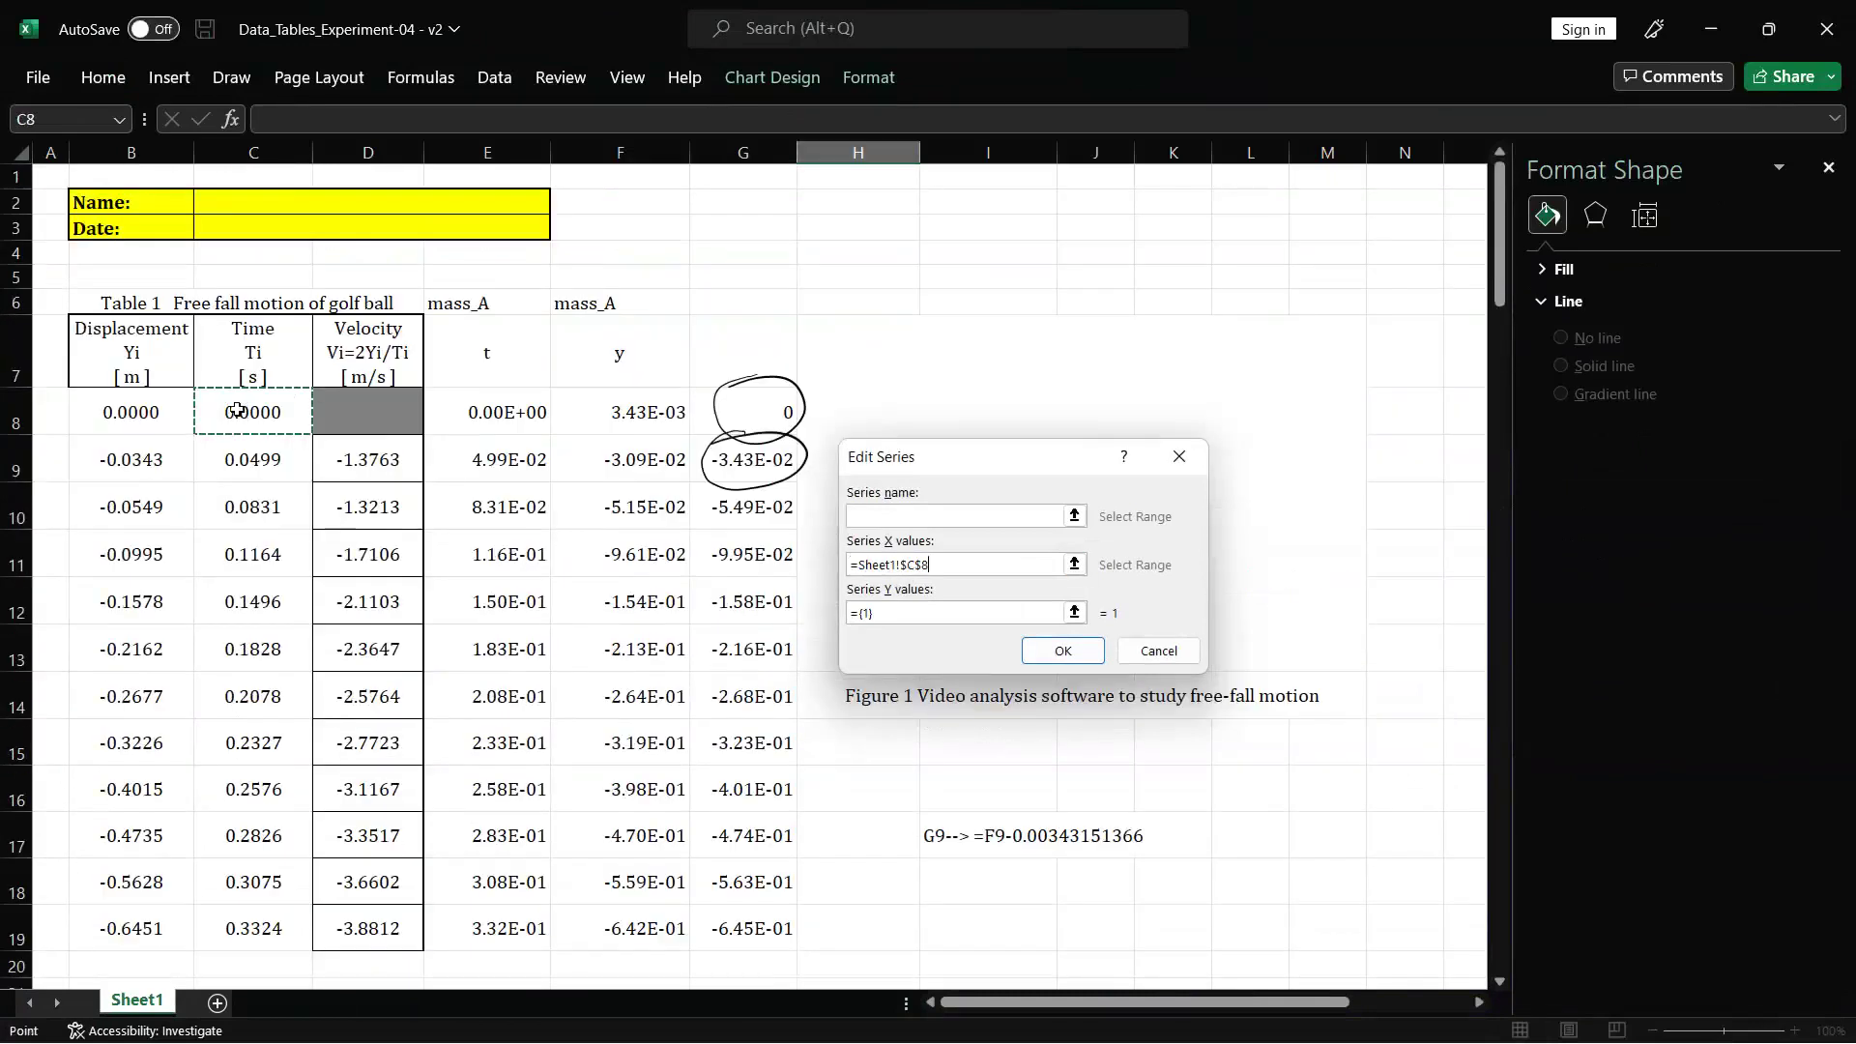
drag(238, 409, 242, 928)
- Set the new series' Y values to the displacements in B8:B19 and apply the data source
click(885, 616)
key(BackSpace)
key(BackSpace)
key(BackSpace)
key(BackSpace)
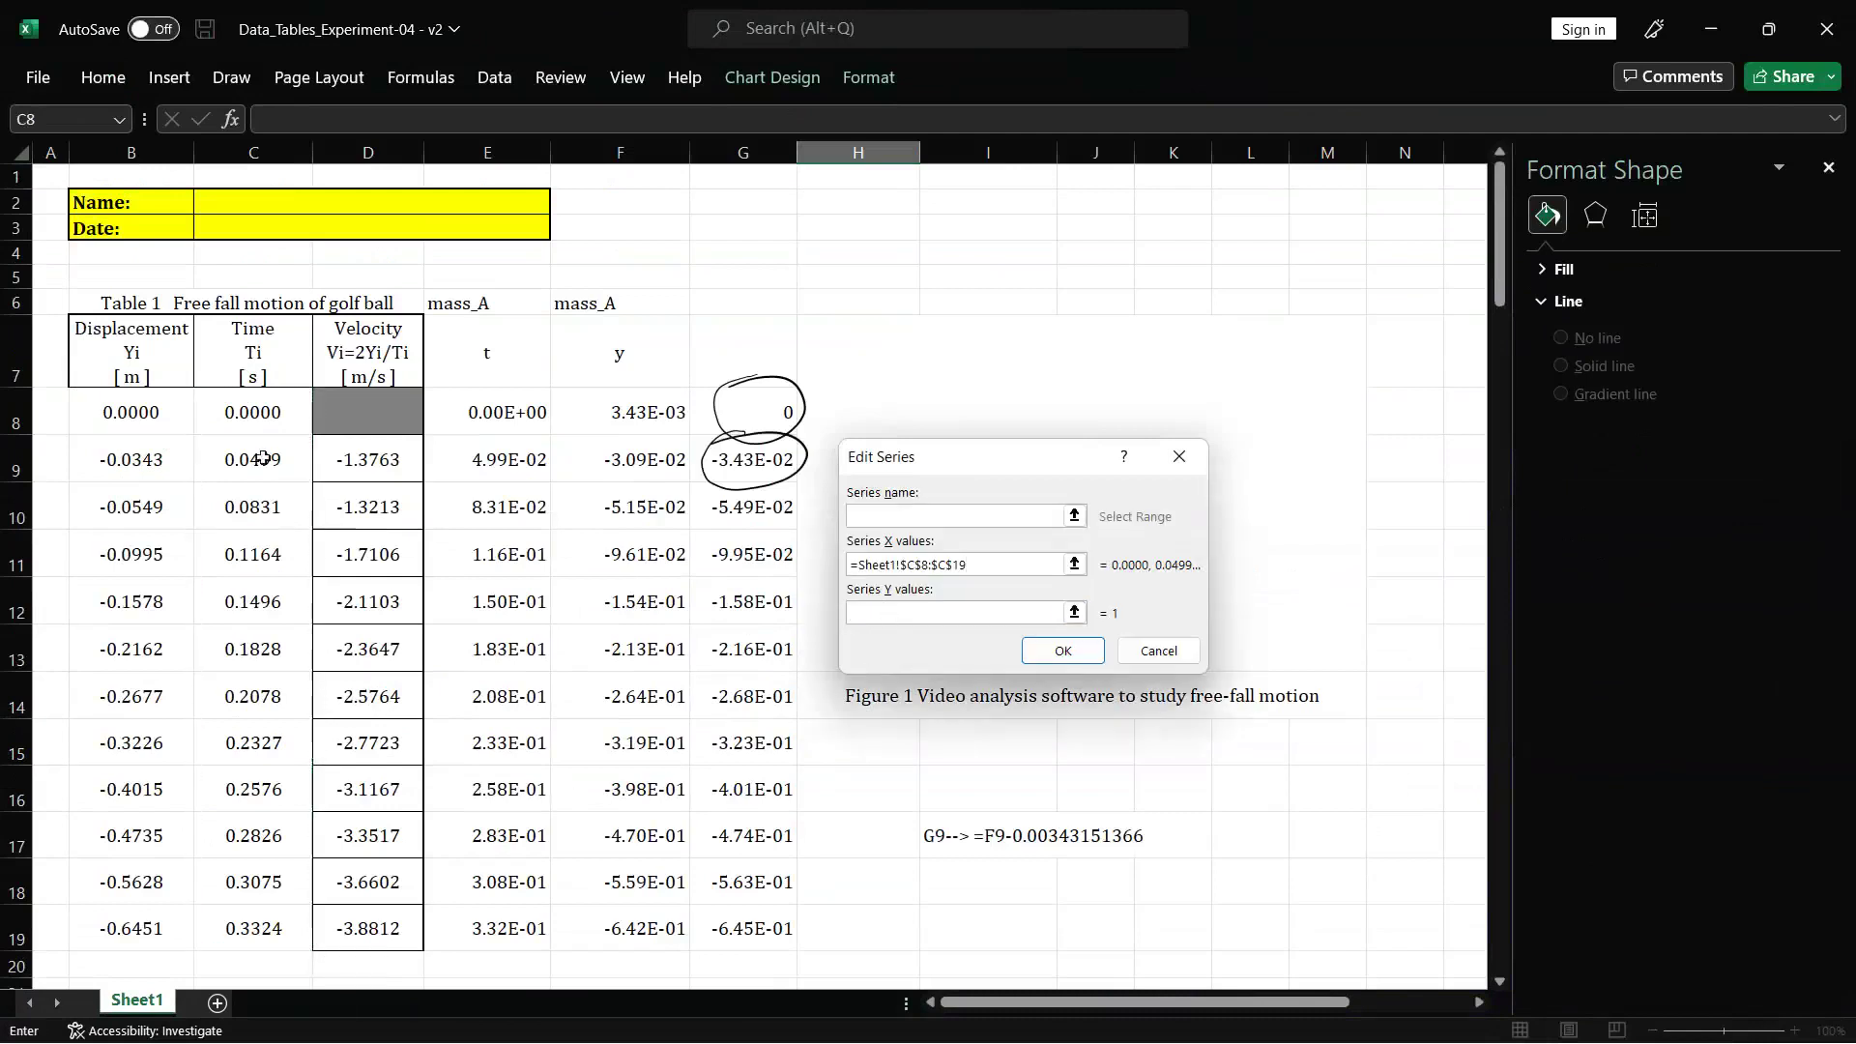
click(122, 410)
drag(122, 428, 132, 930)
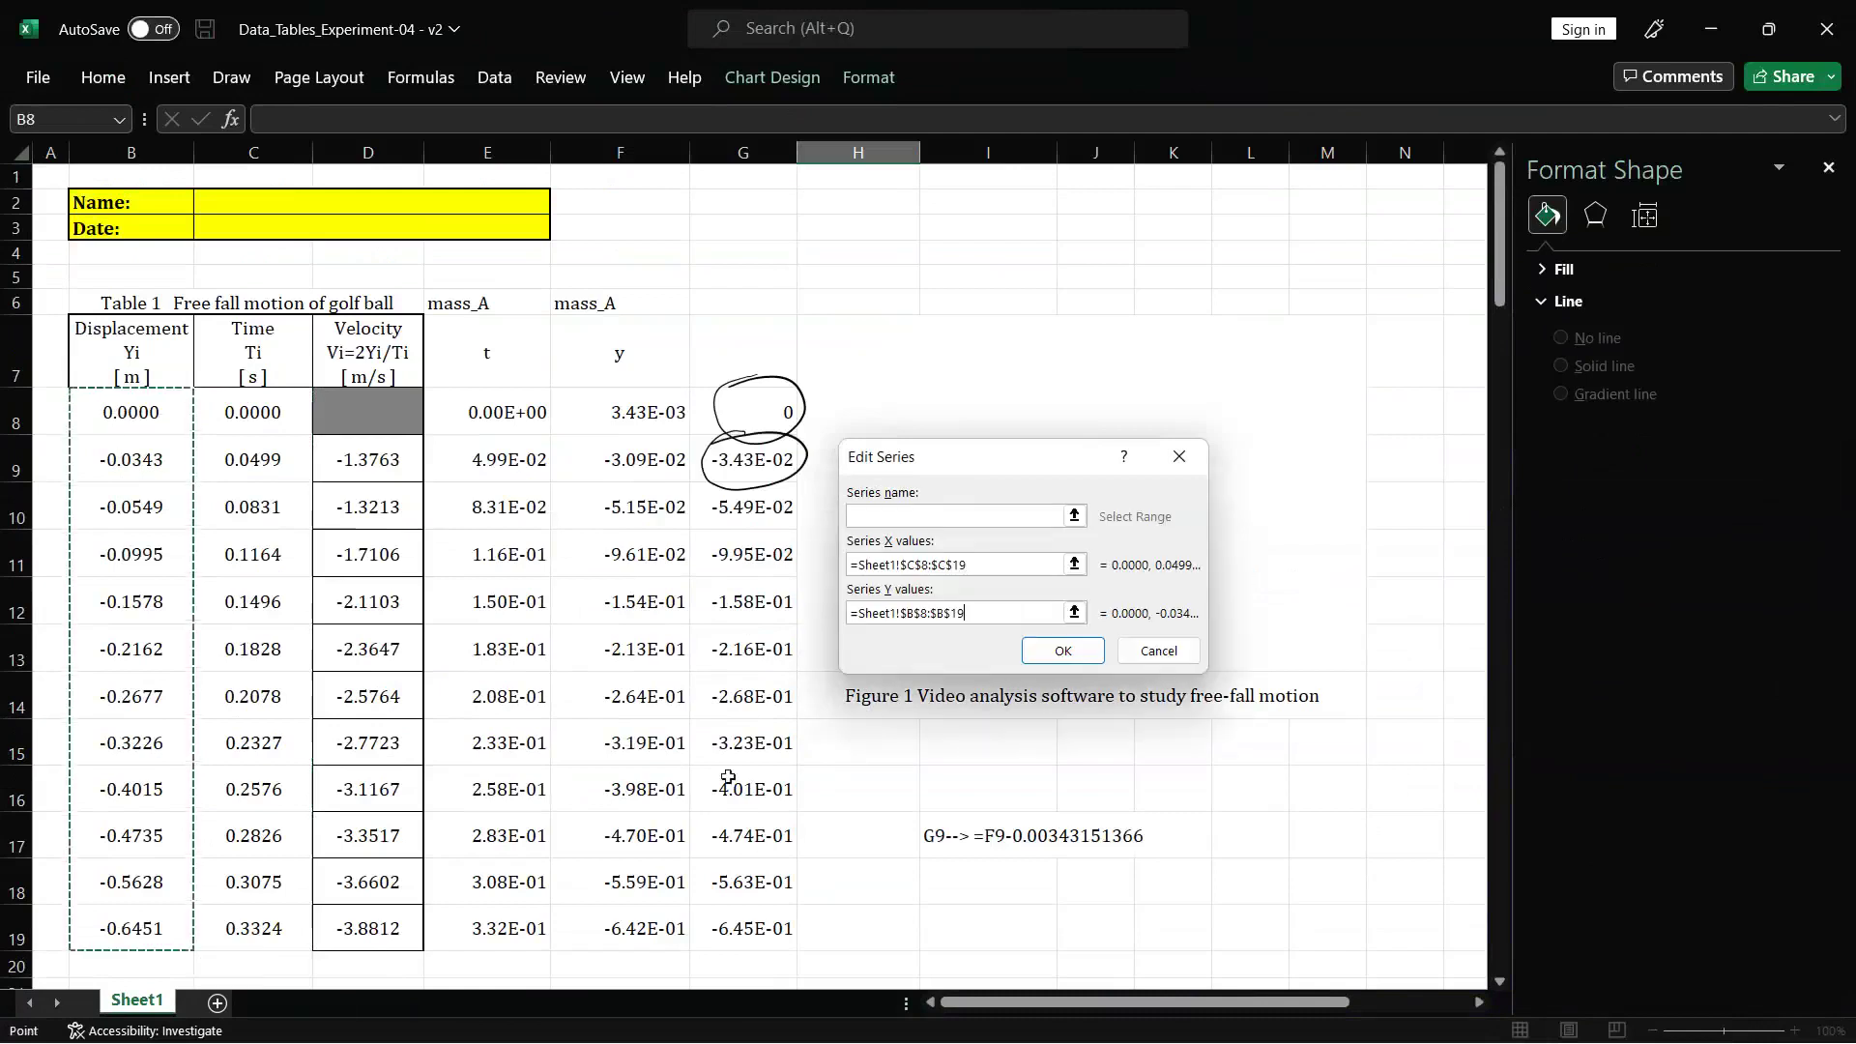
click(1063, 652)
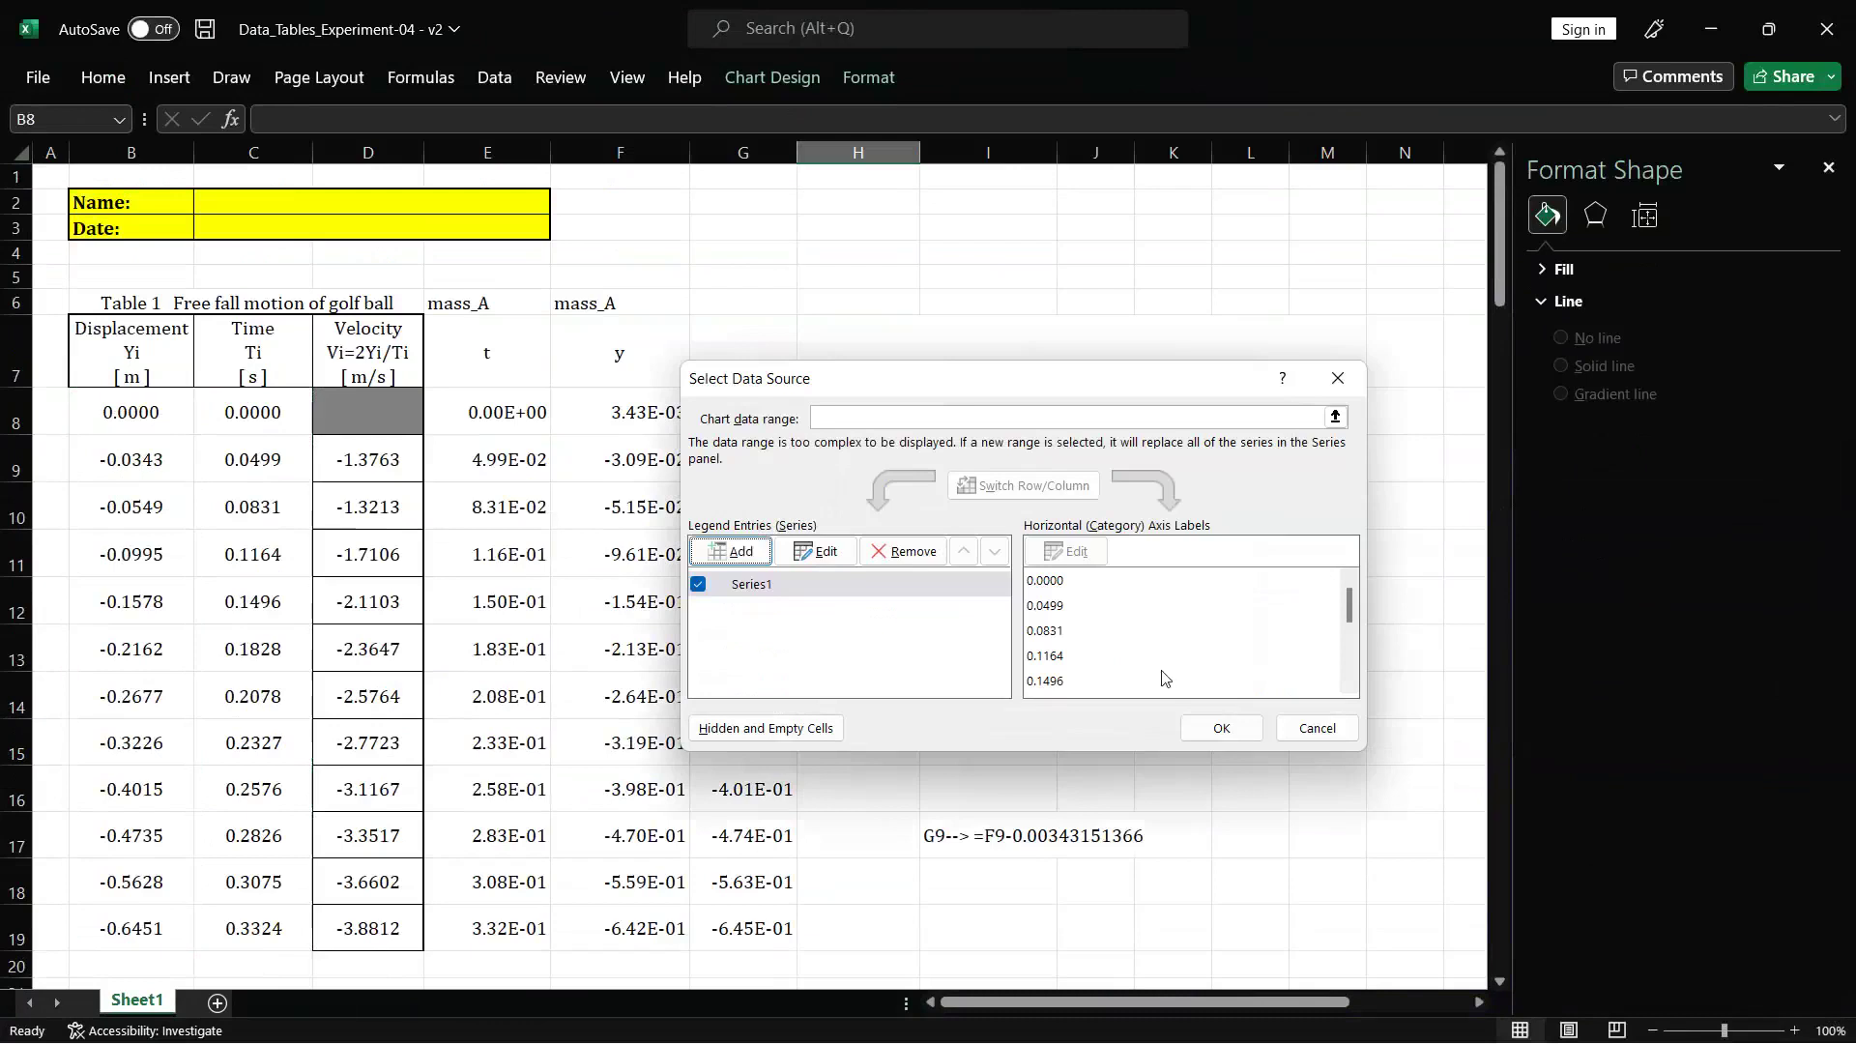
click(1222, 731)
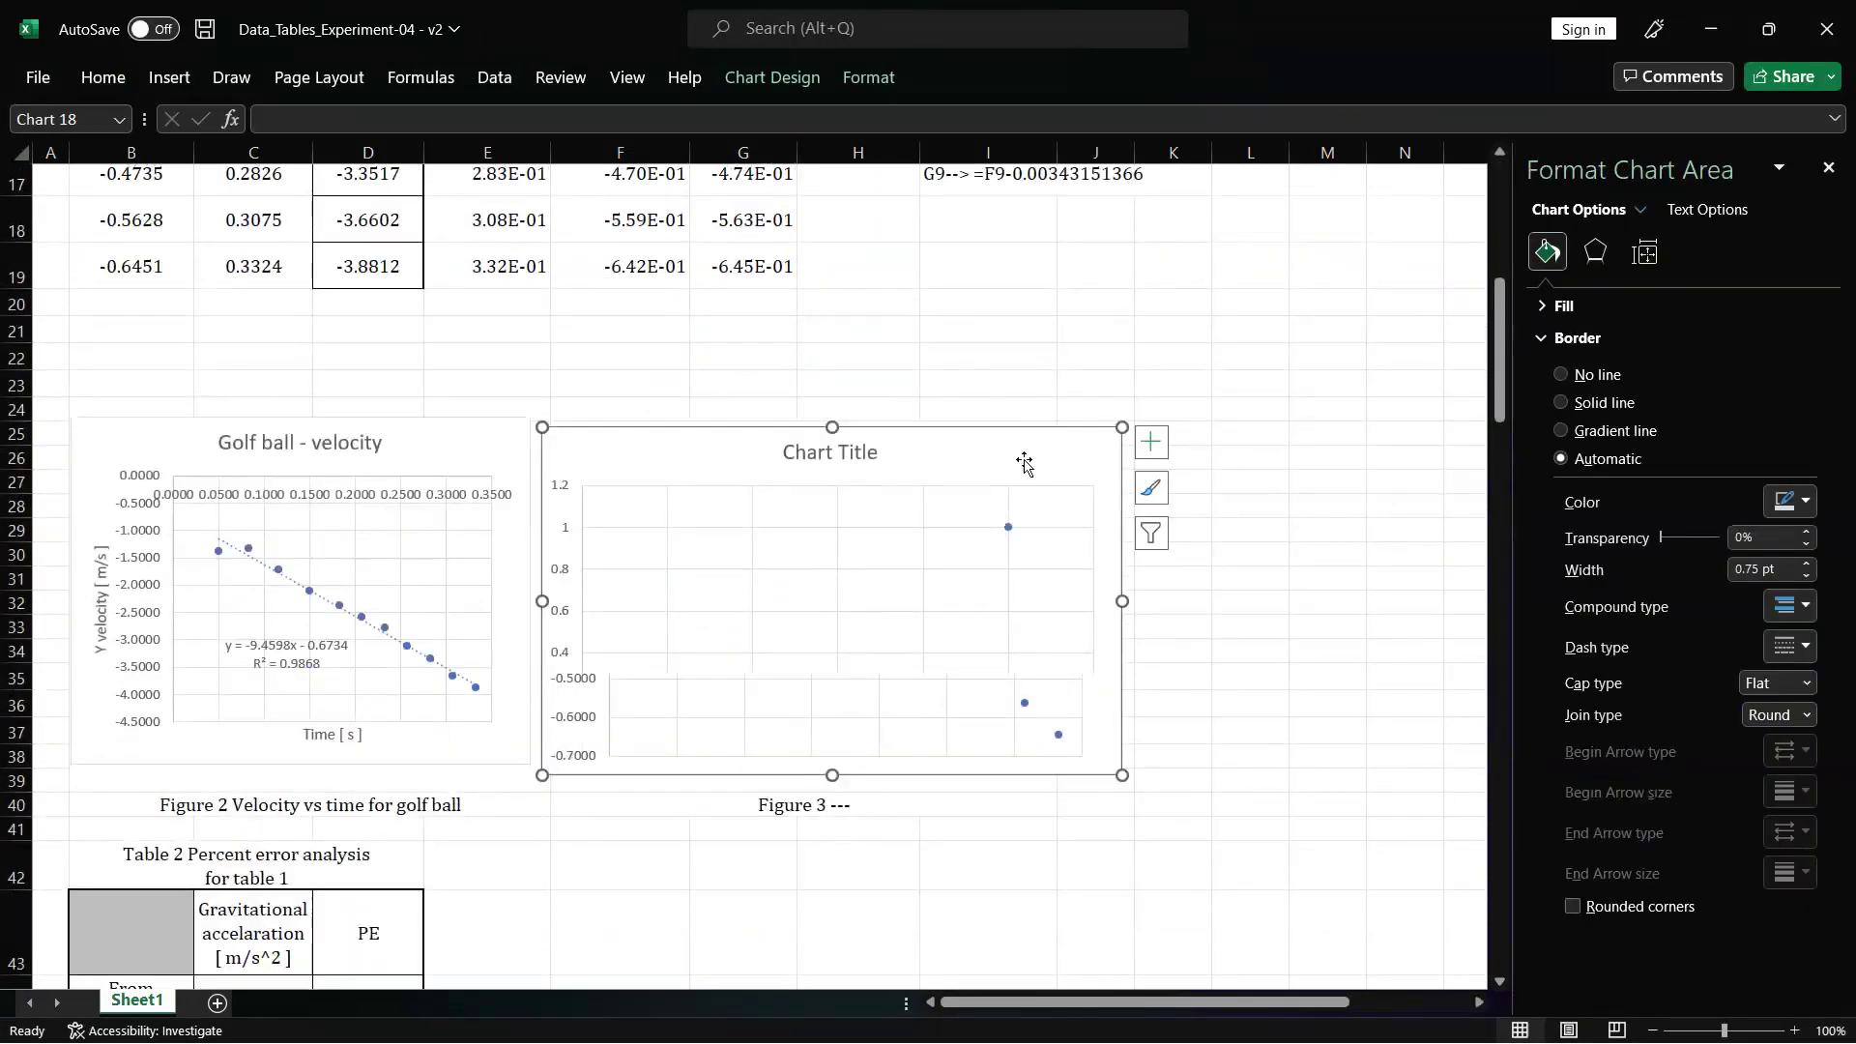
- Add axis titles and a linear trendline to the displacement-time chart
scroll(903, 257, down, 6)
scroll(904, 261, down, 2)
scroll(905, 261, up, 4)
scroll(905, 260, up, 4)
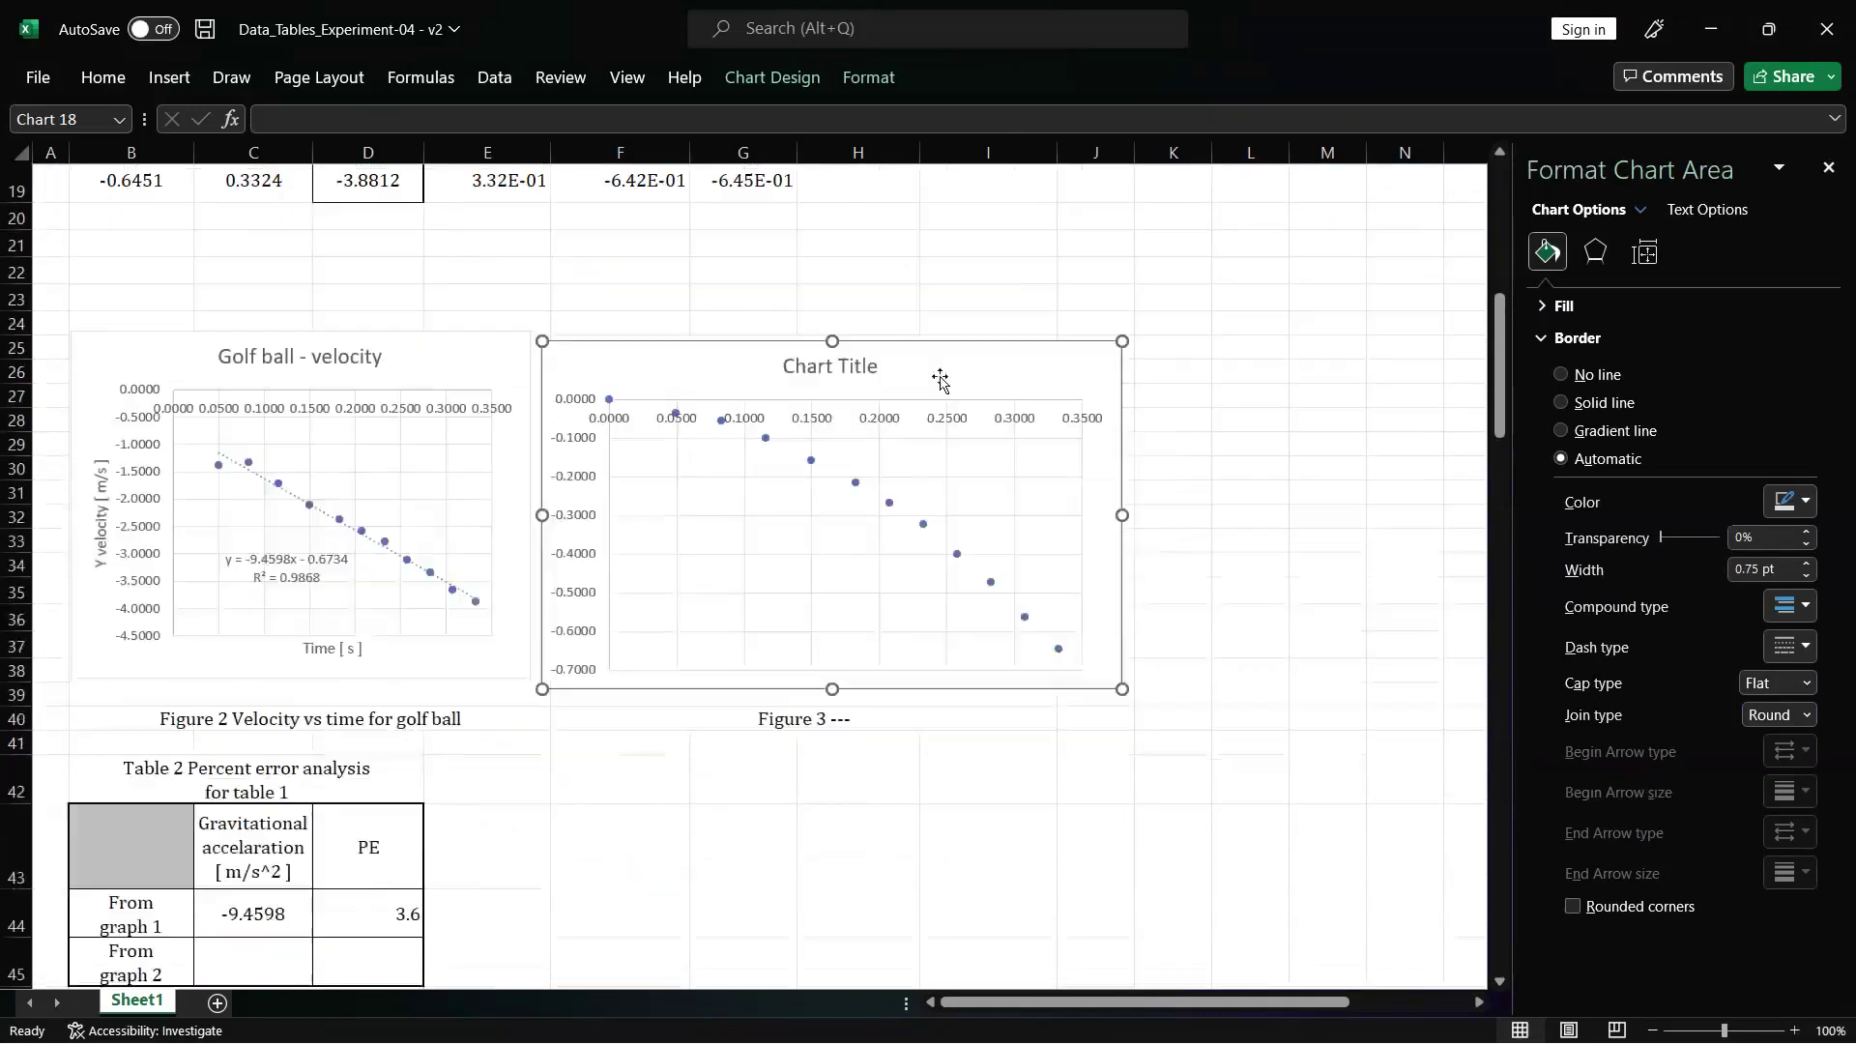
click(1151, 354)
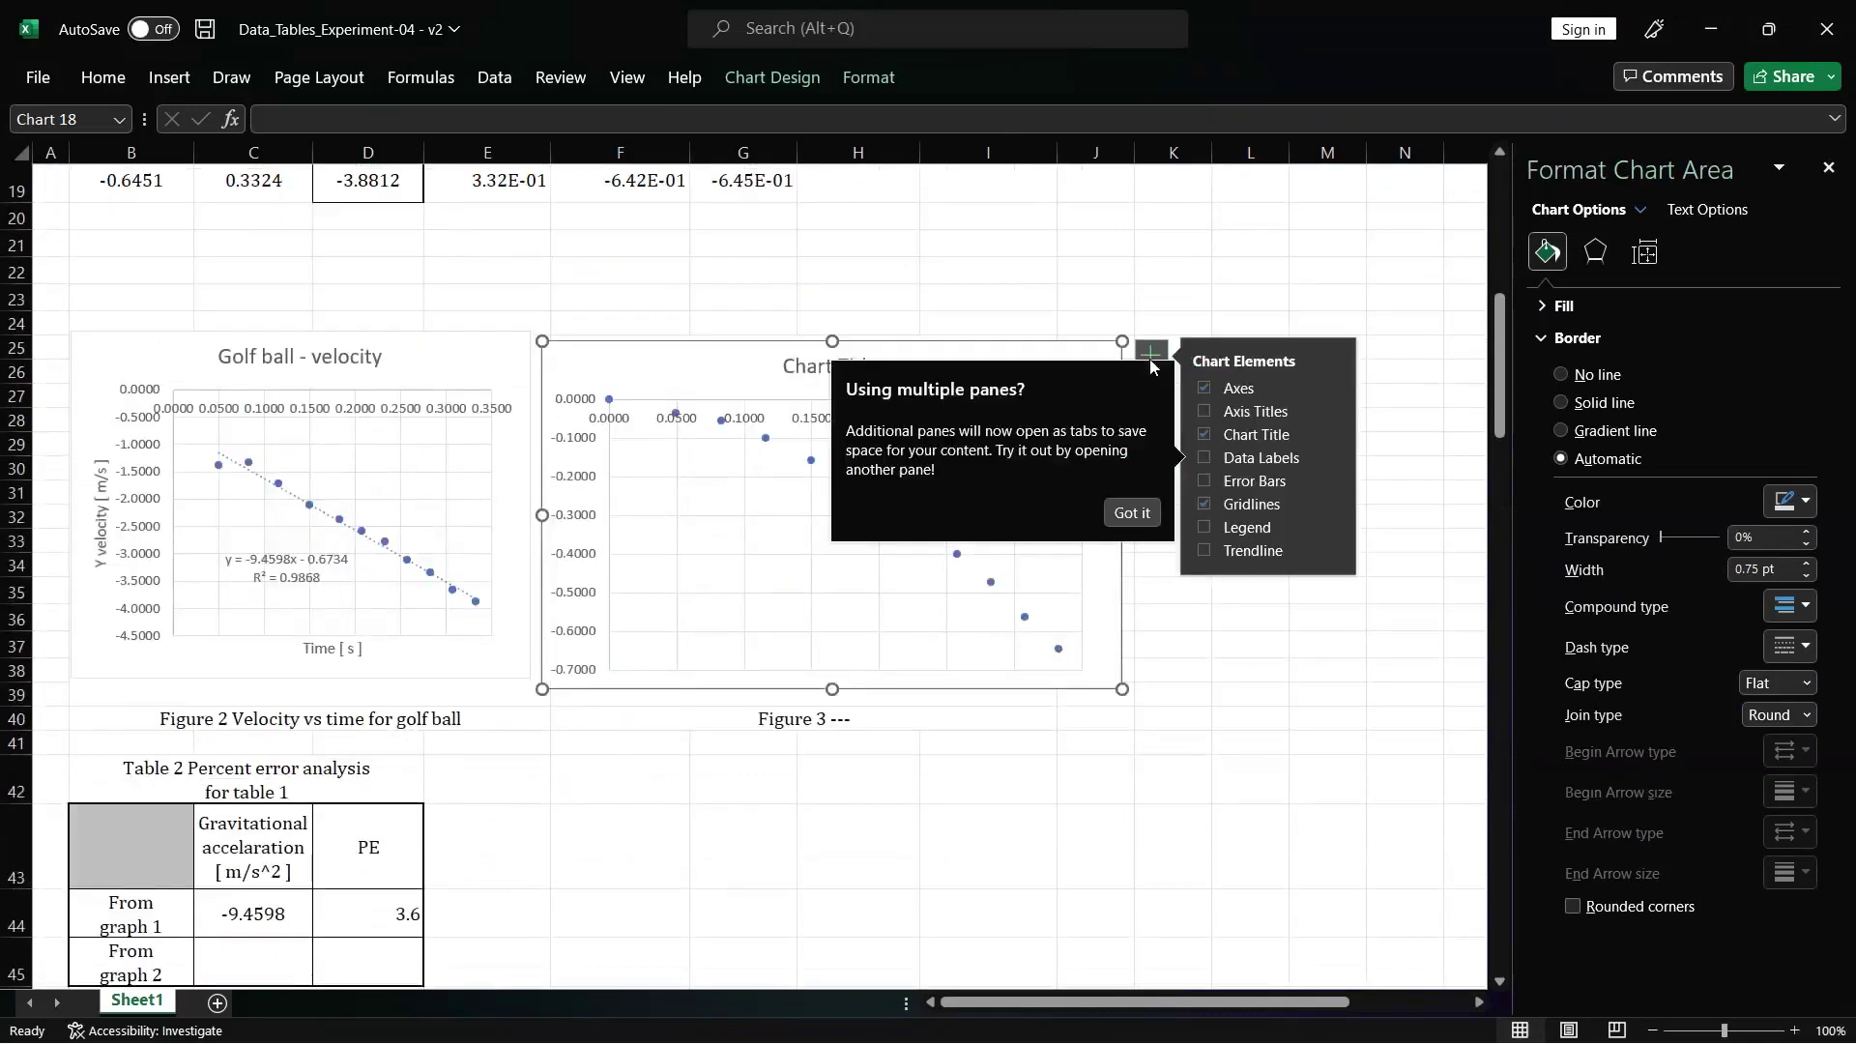
click(1243, 410)
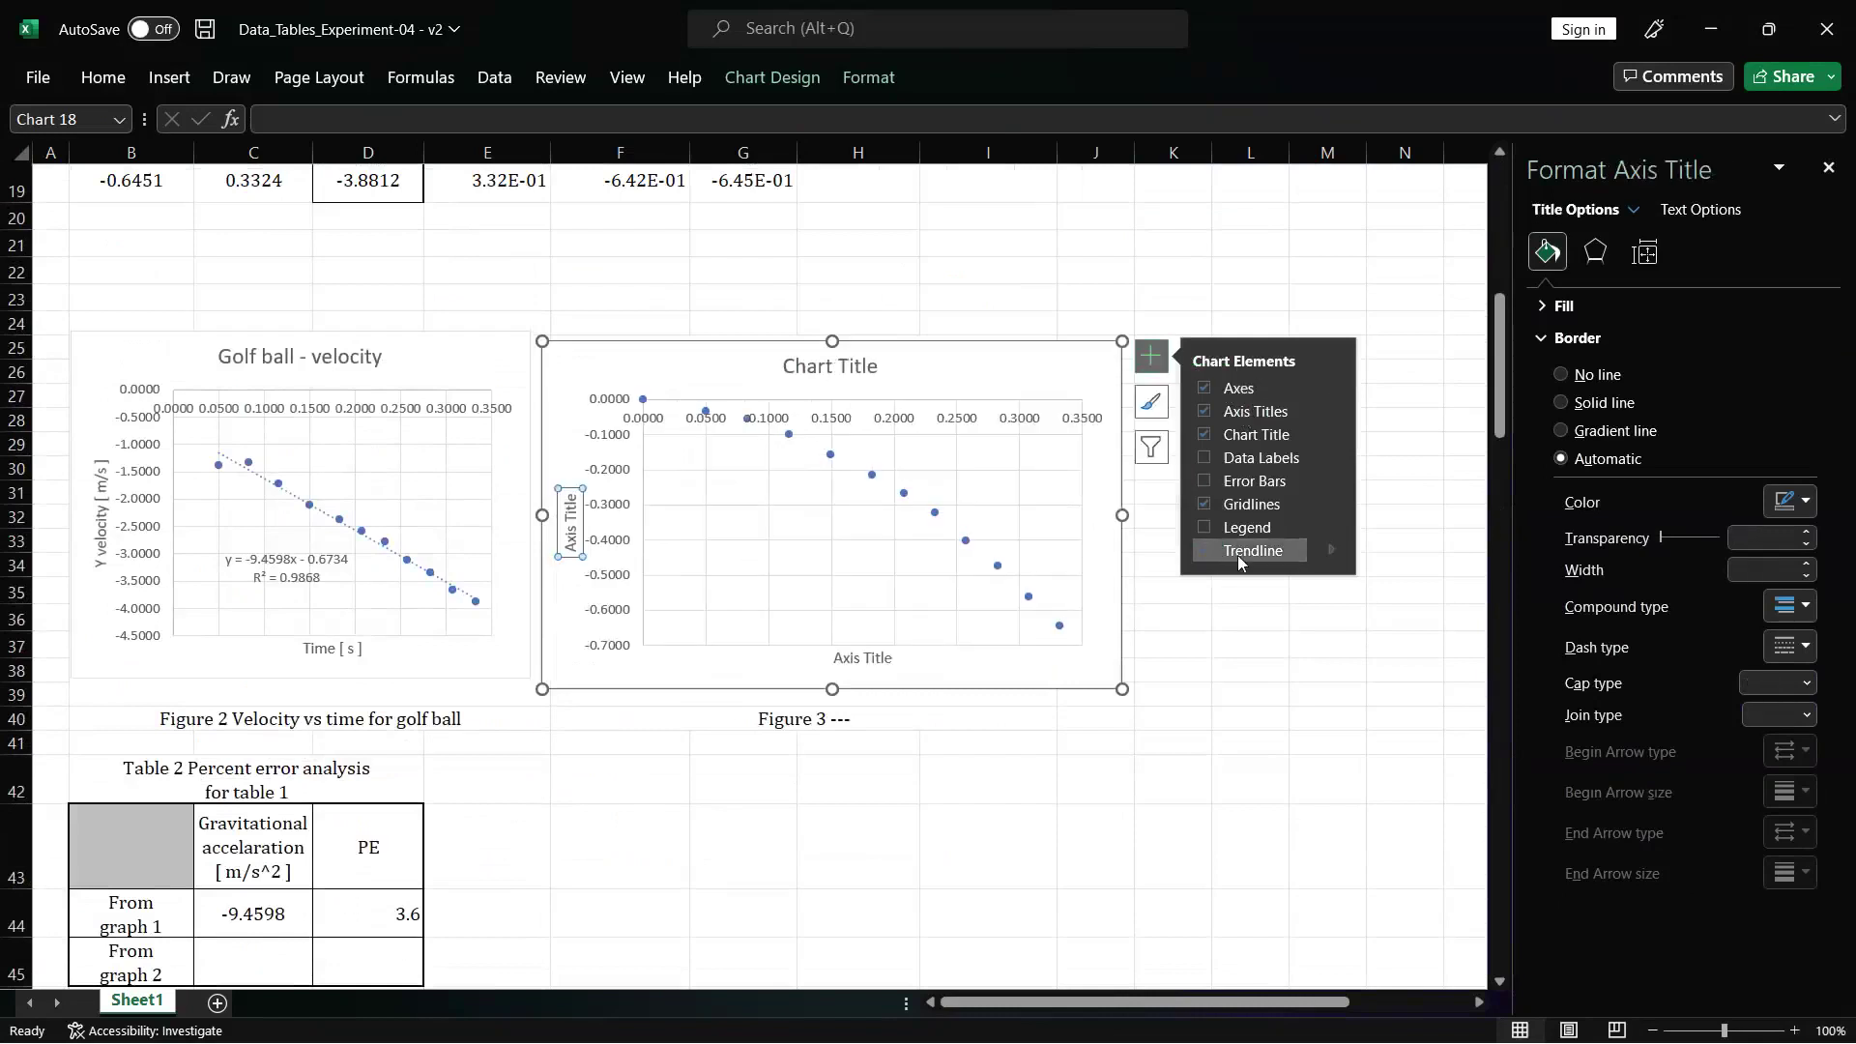
click(1238, 552)
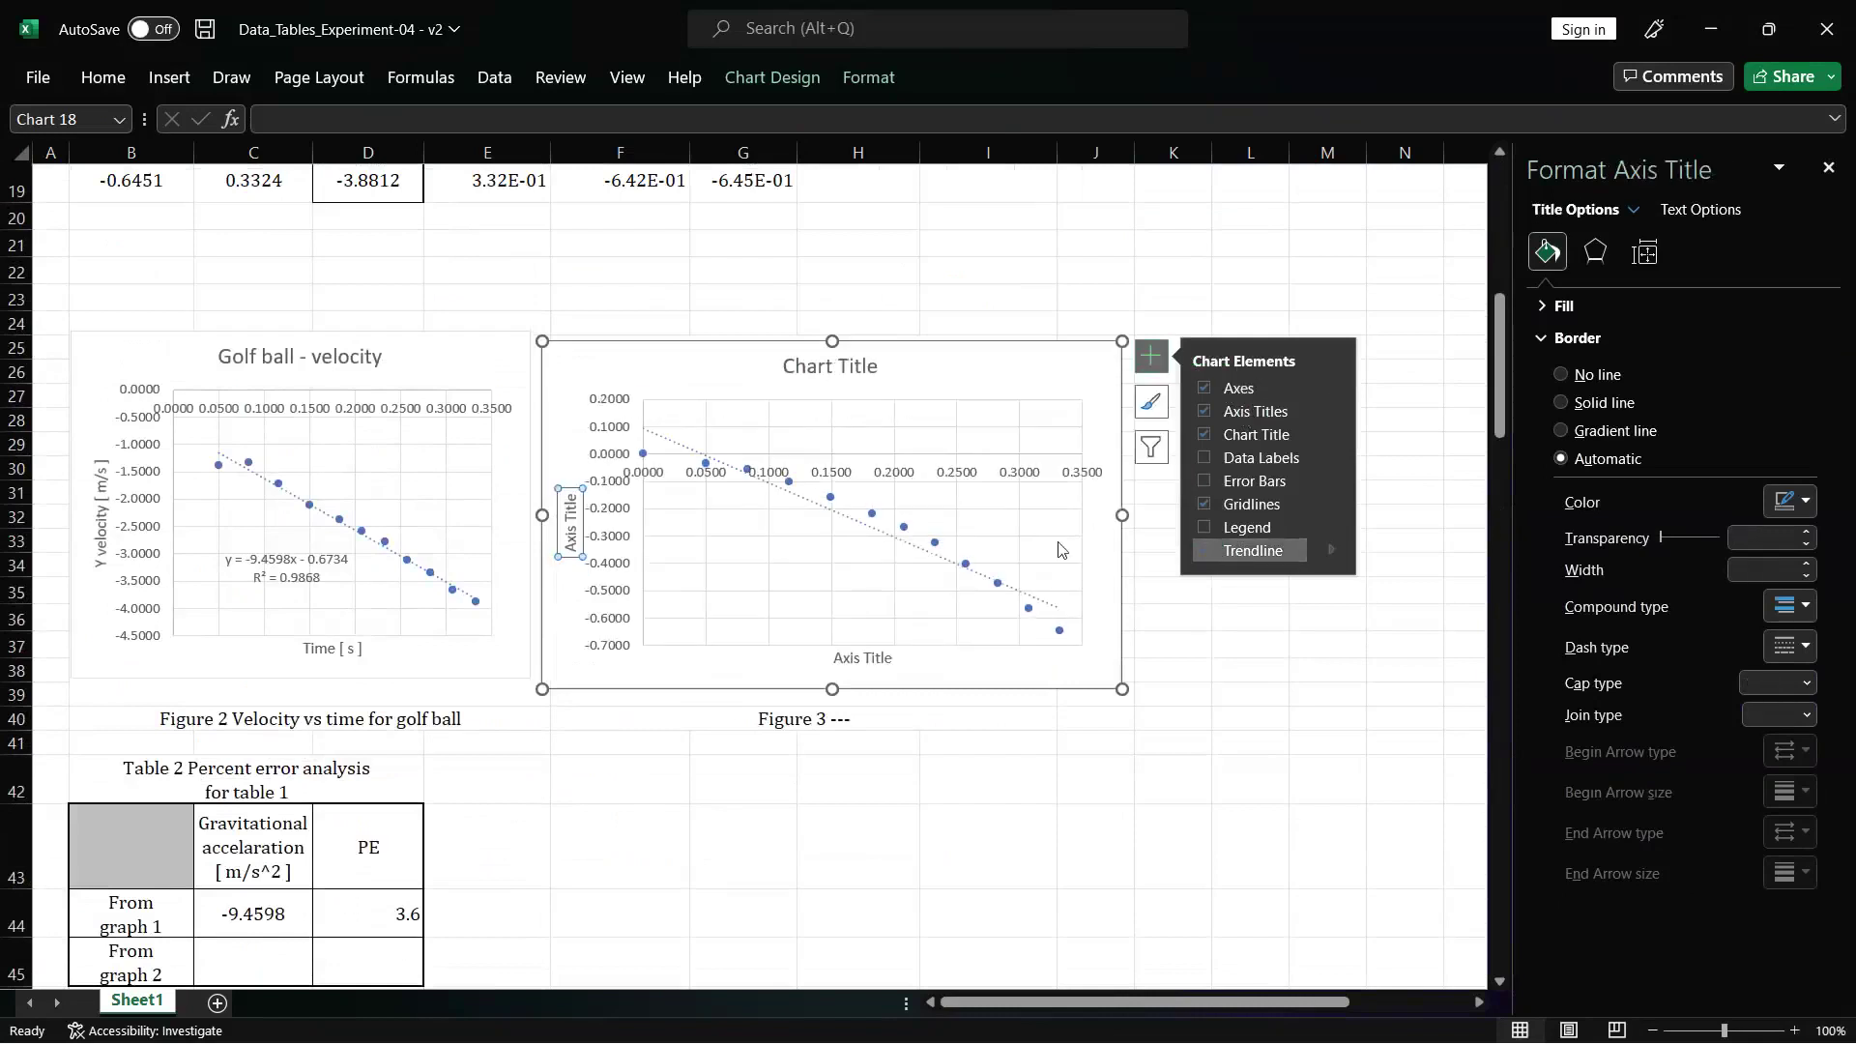
- Display the trendline's equation and R-squared value on the chart and move the label to the empty area below the line
click(808, 503)
click(1653, 266)
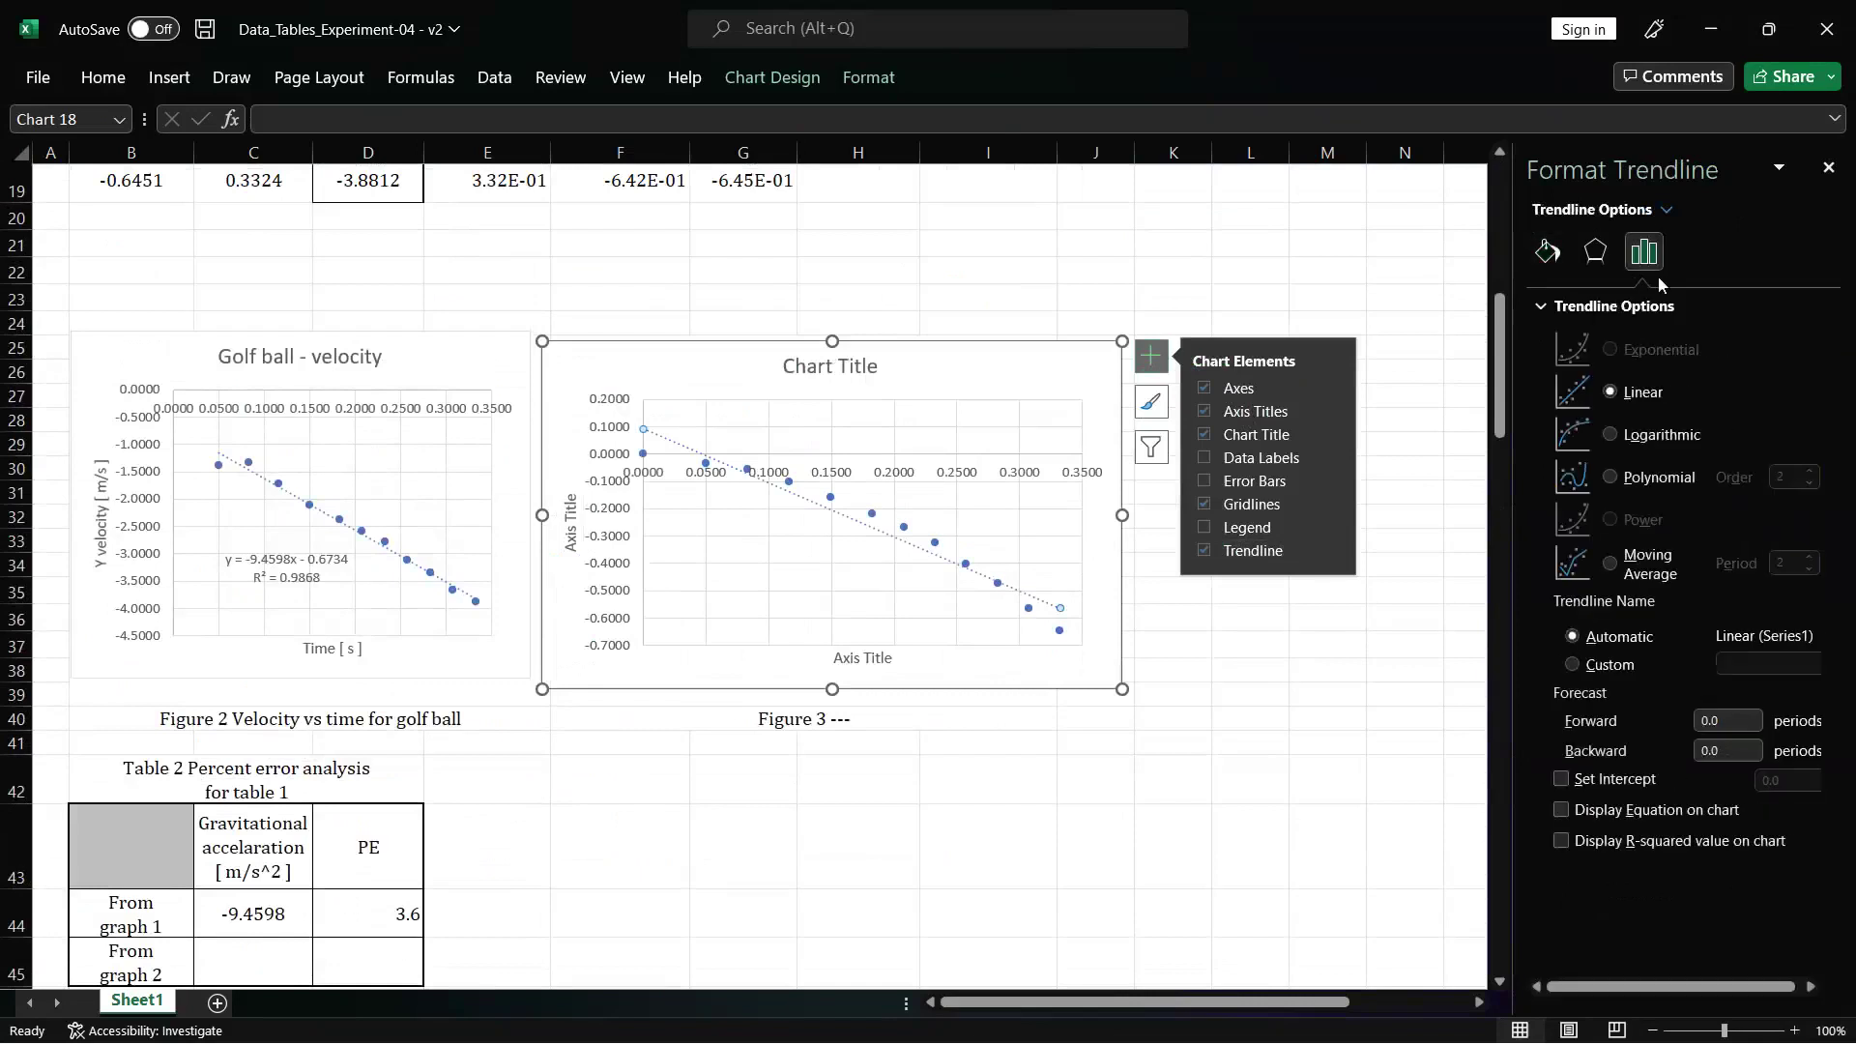
click(1597, 812)
click(1593, 841)
click(968, 615)
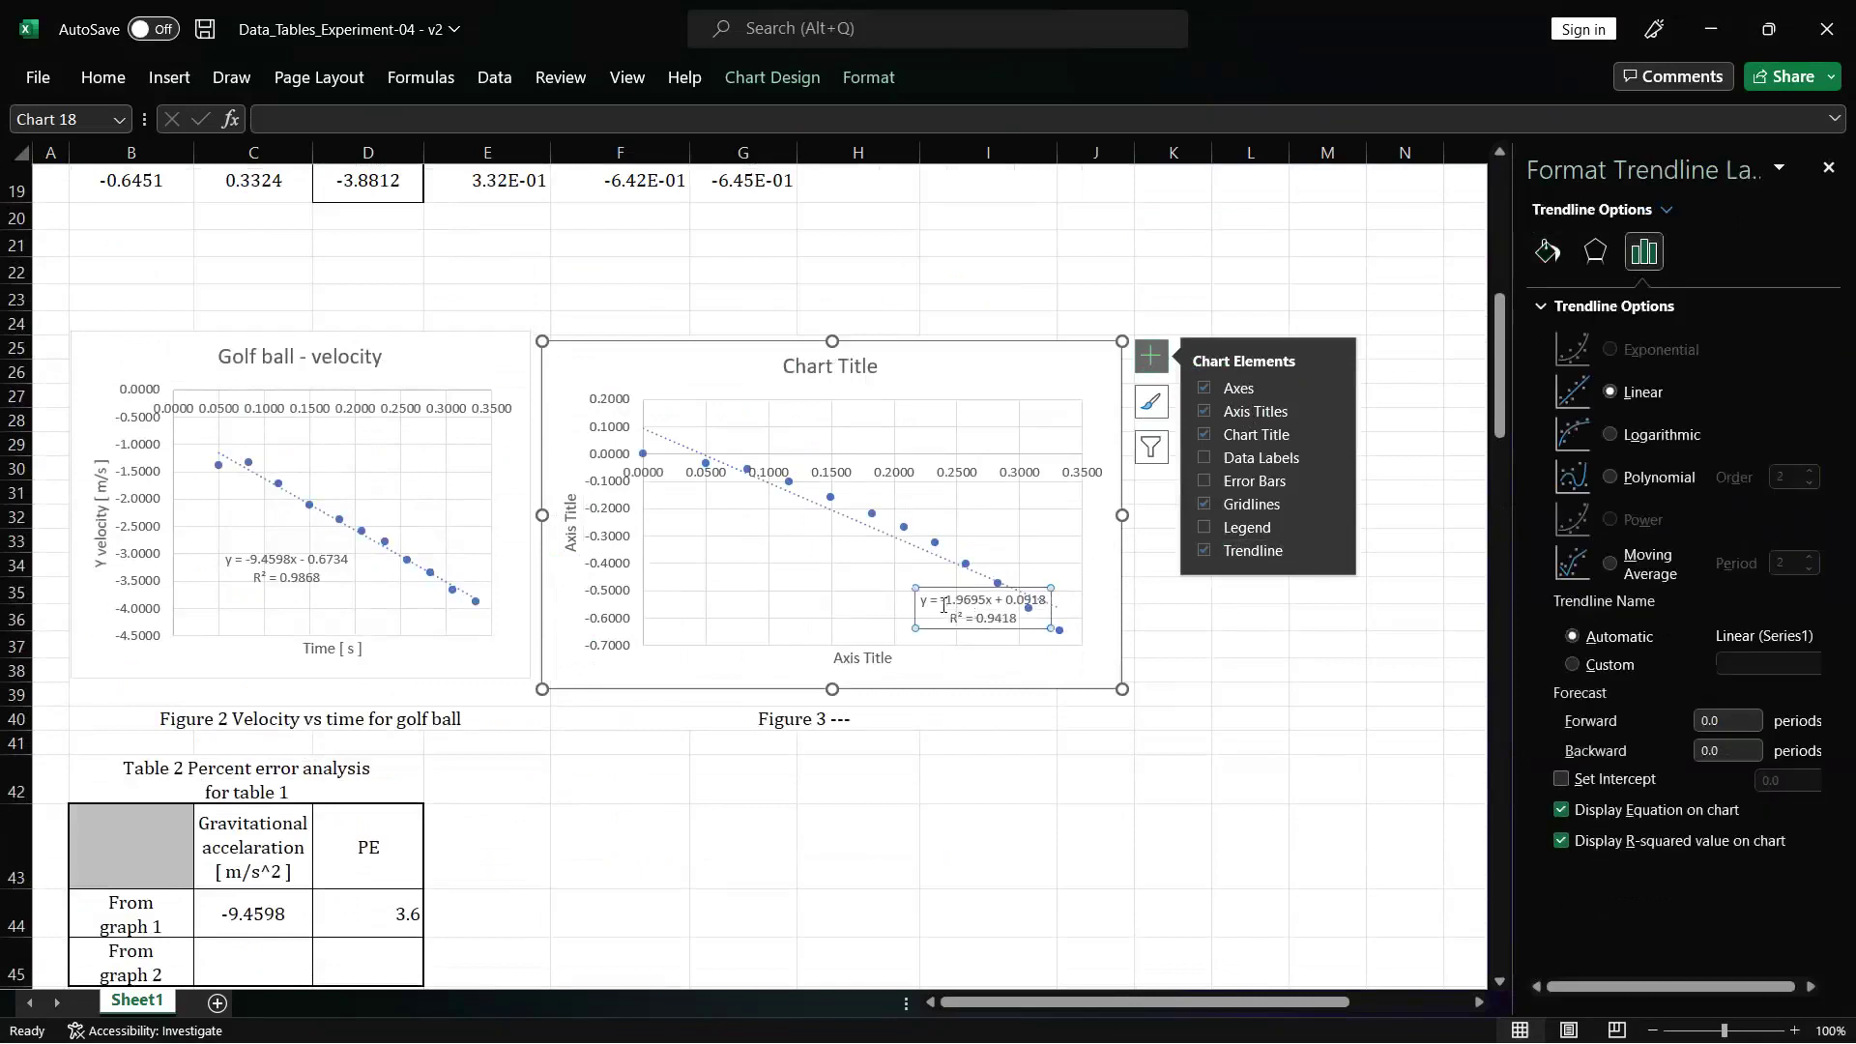
drag(937, 589, 734, 543)
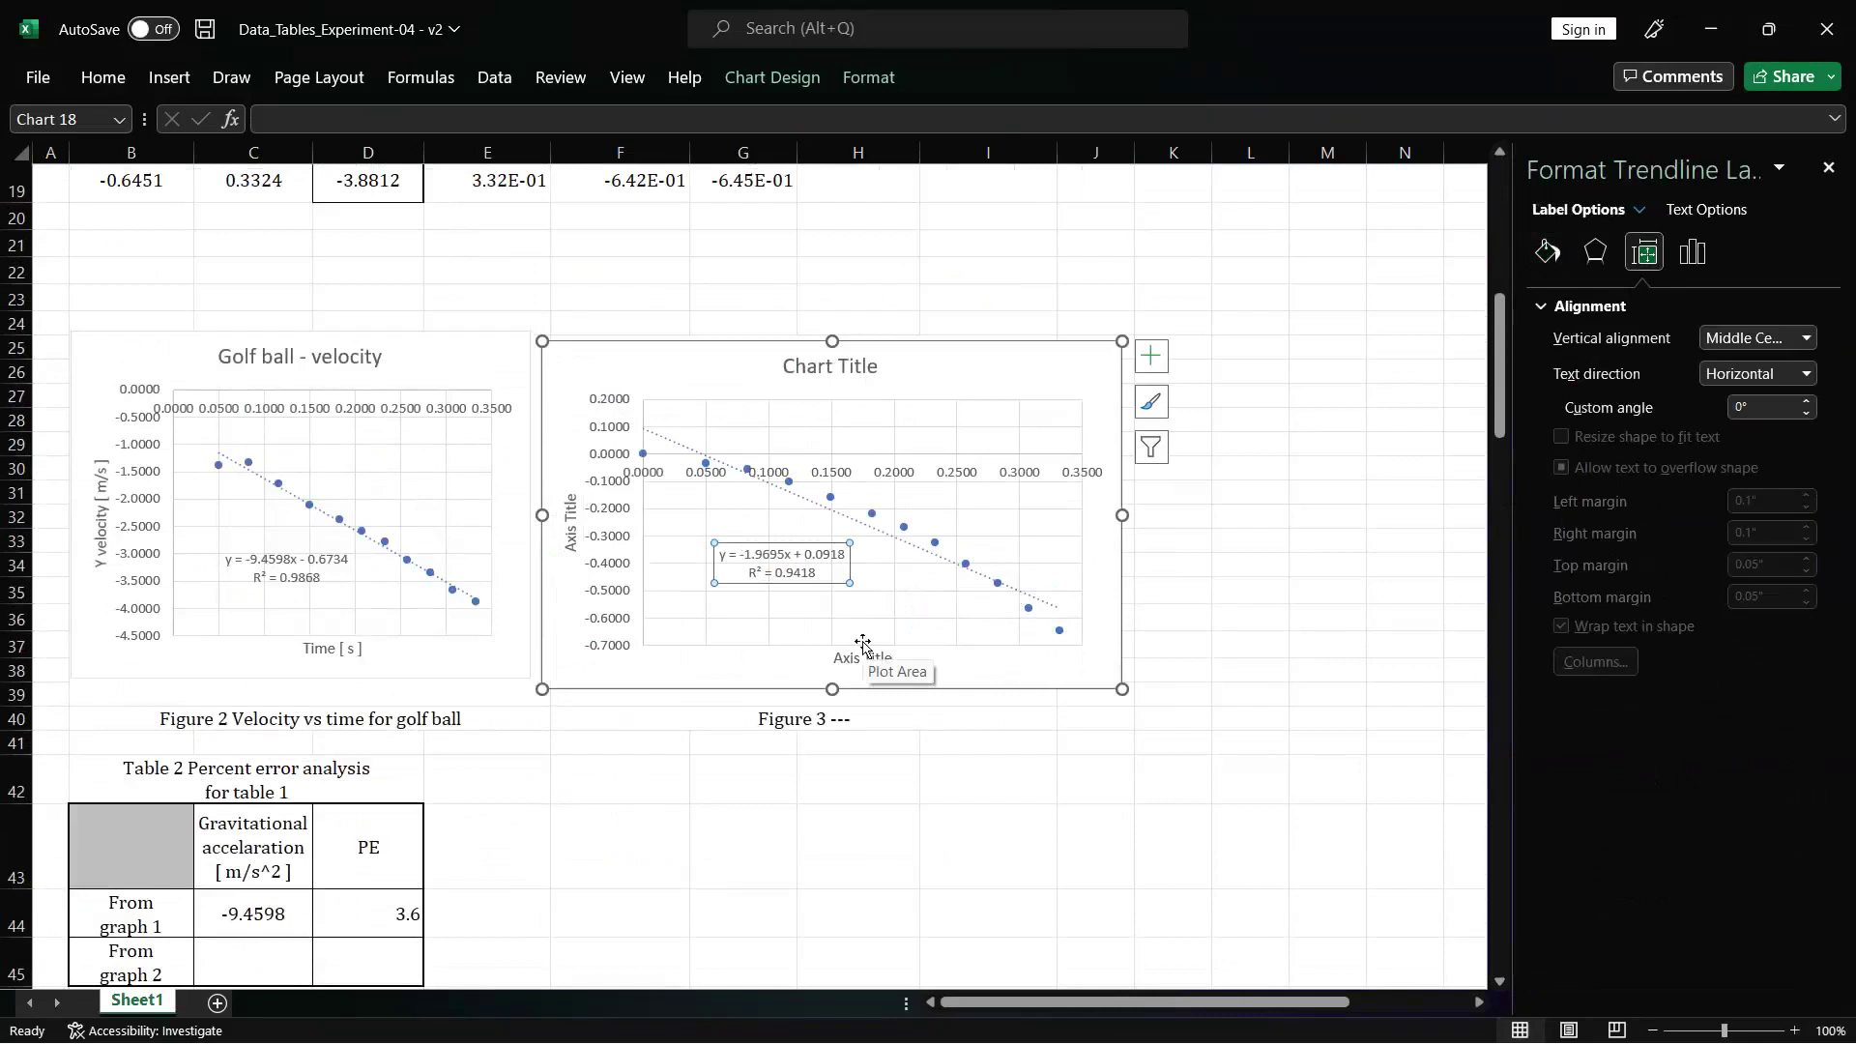
scroll(864, 646, up, 1)
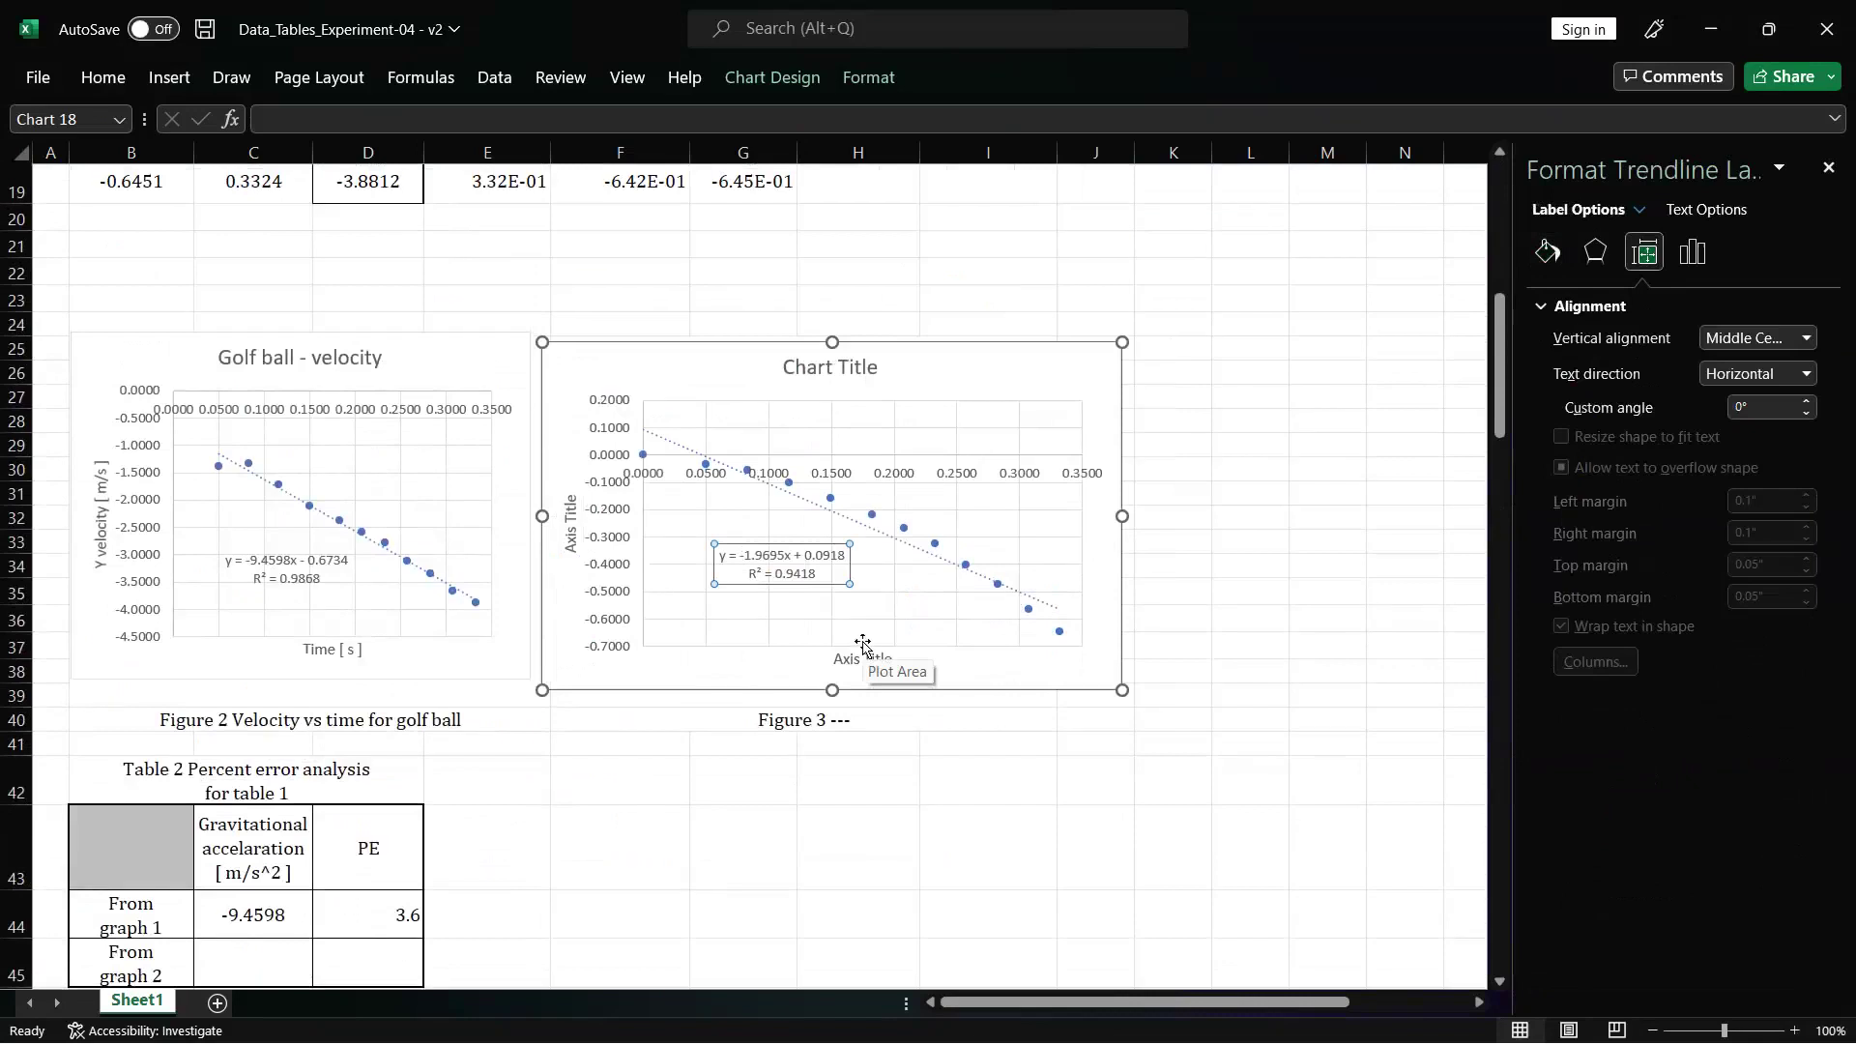
scroll(863, 646, up, 6)
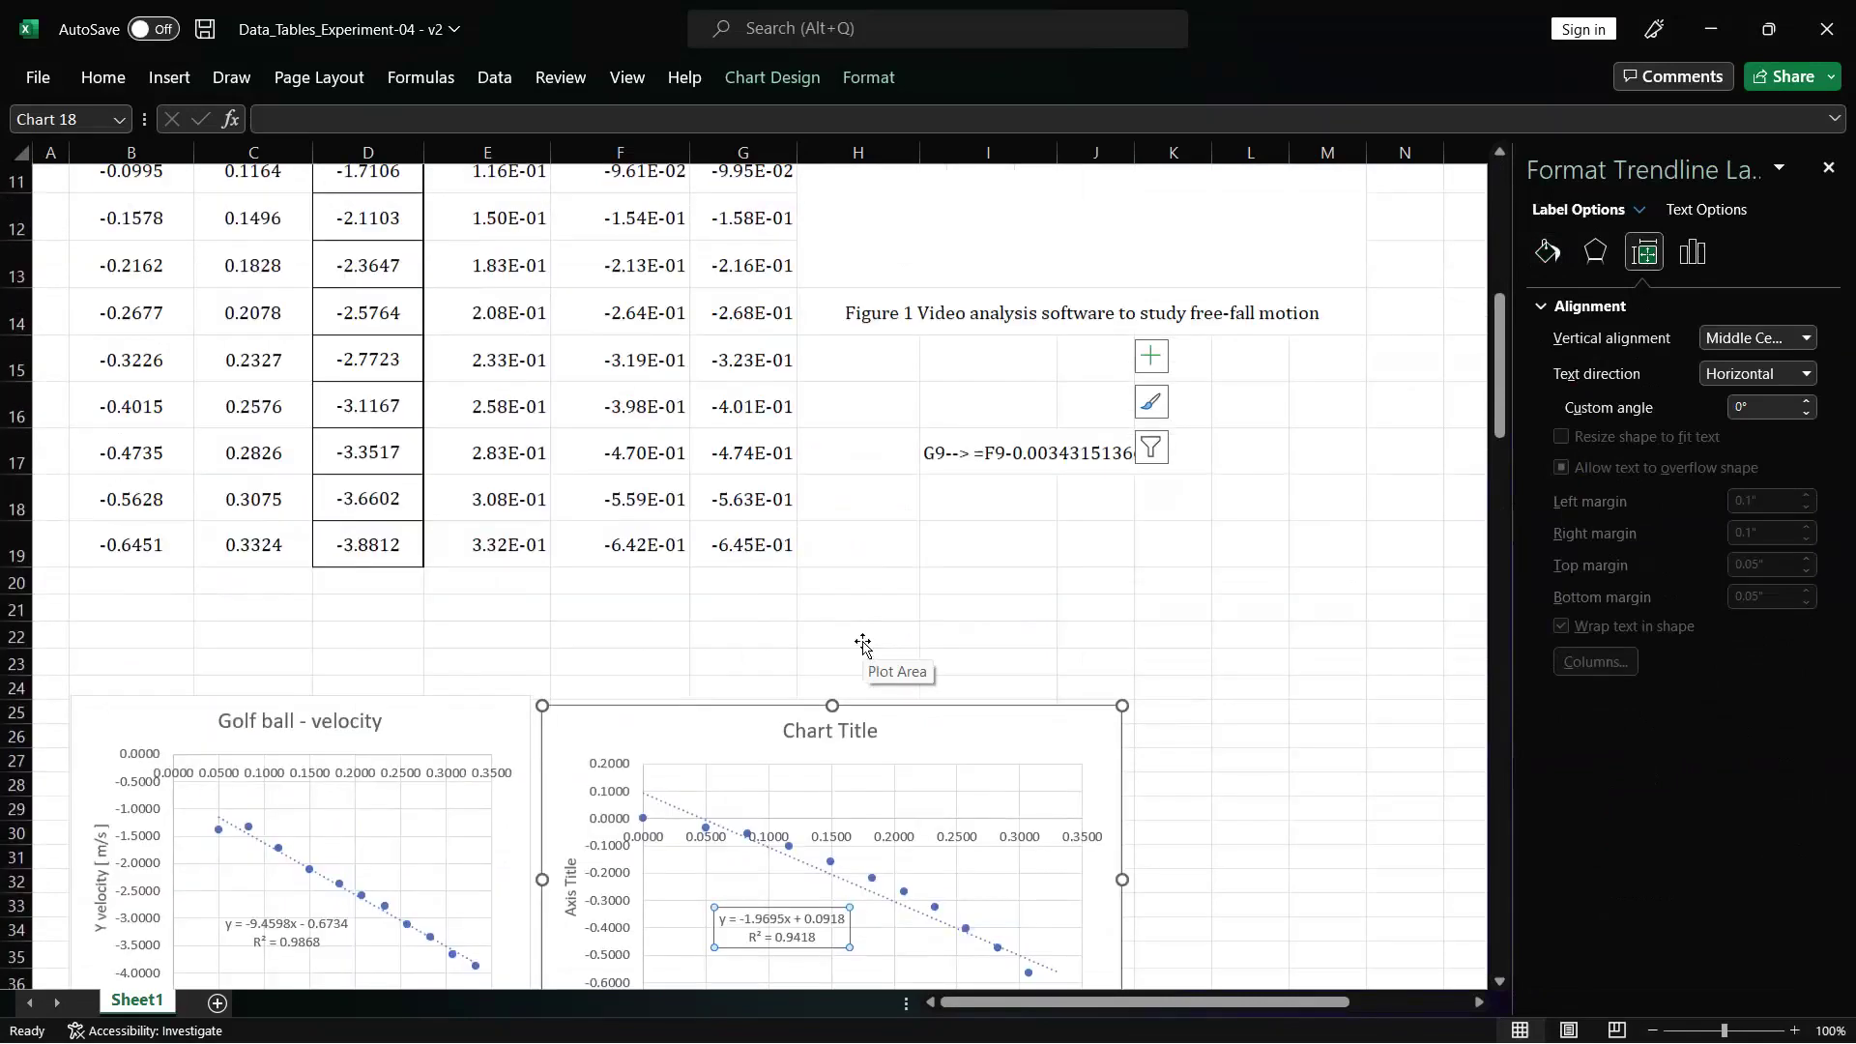
scroll(864, 646, down, 3)
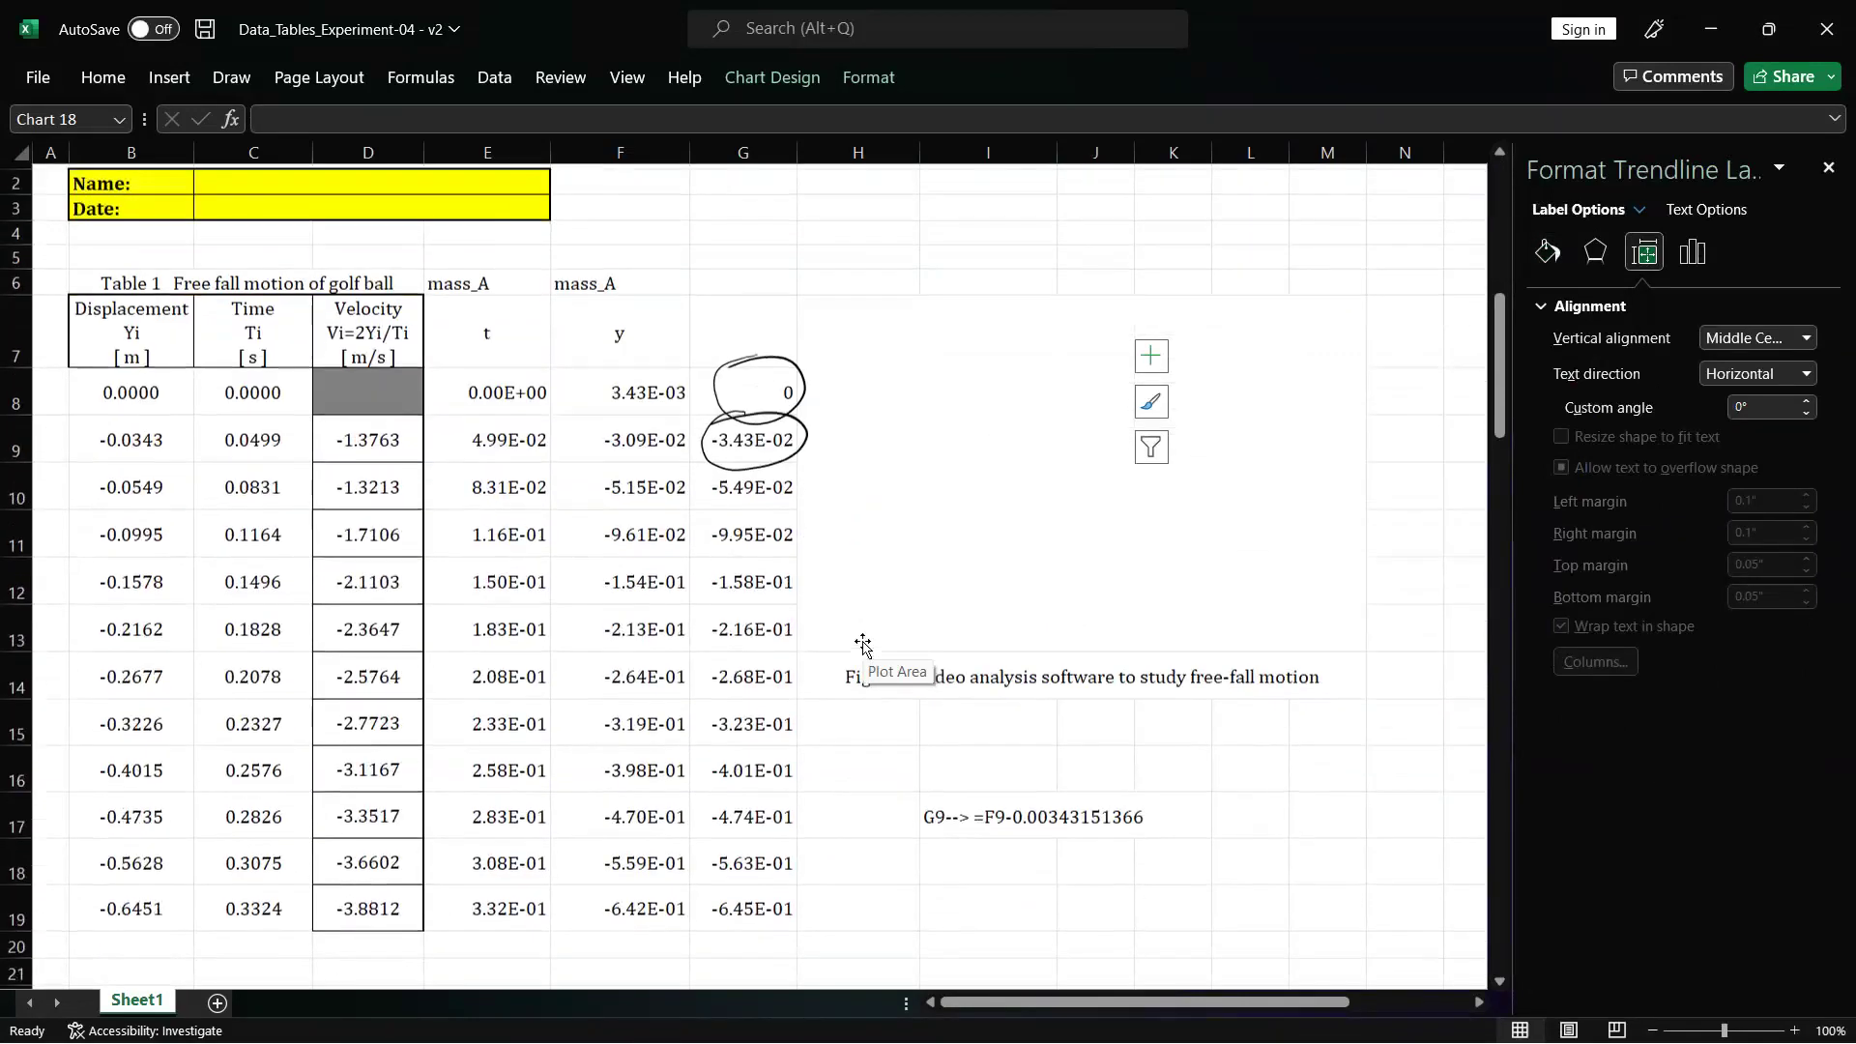
scroll(863, 644, down, 1)
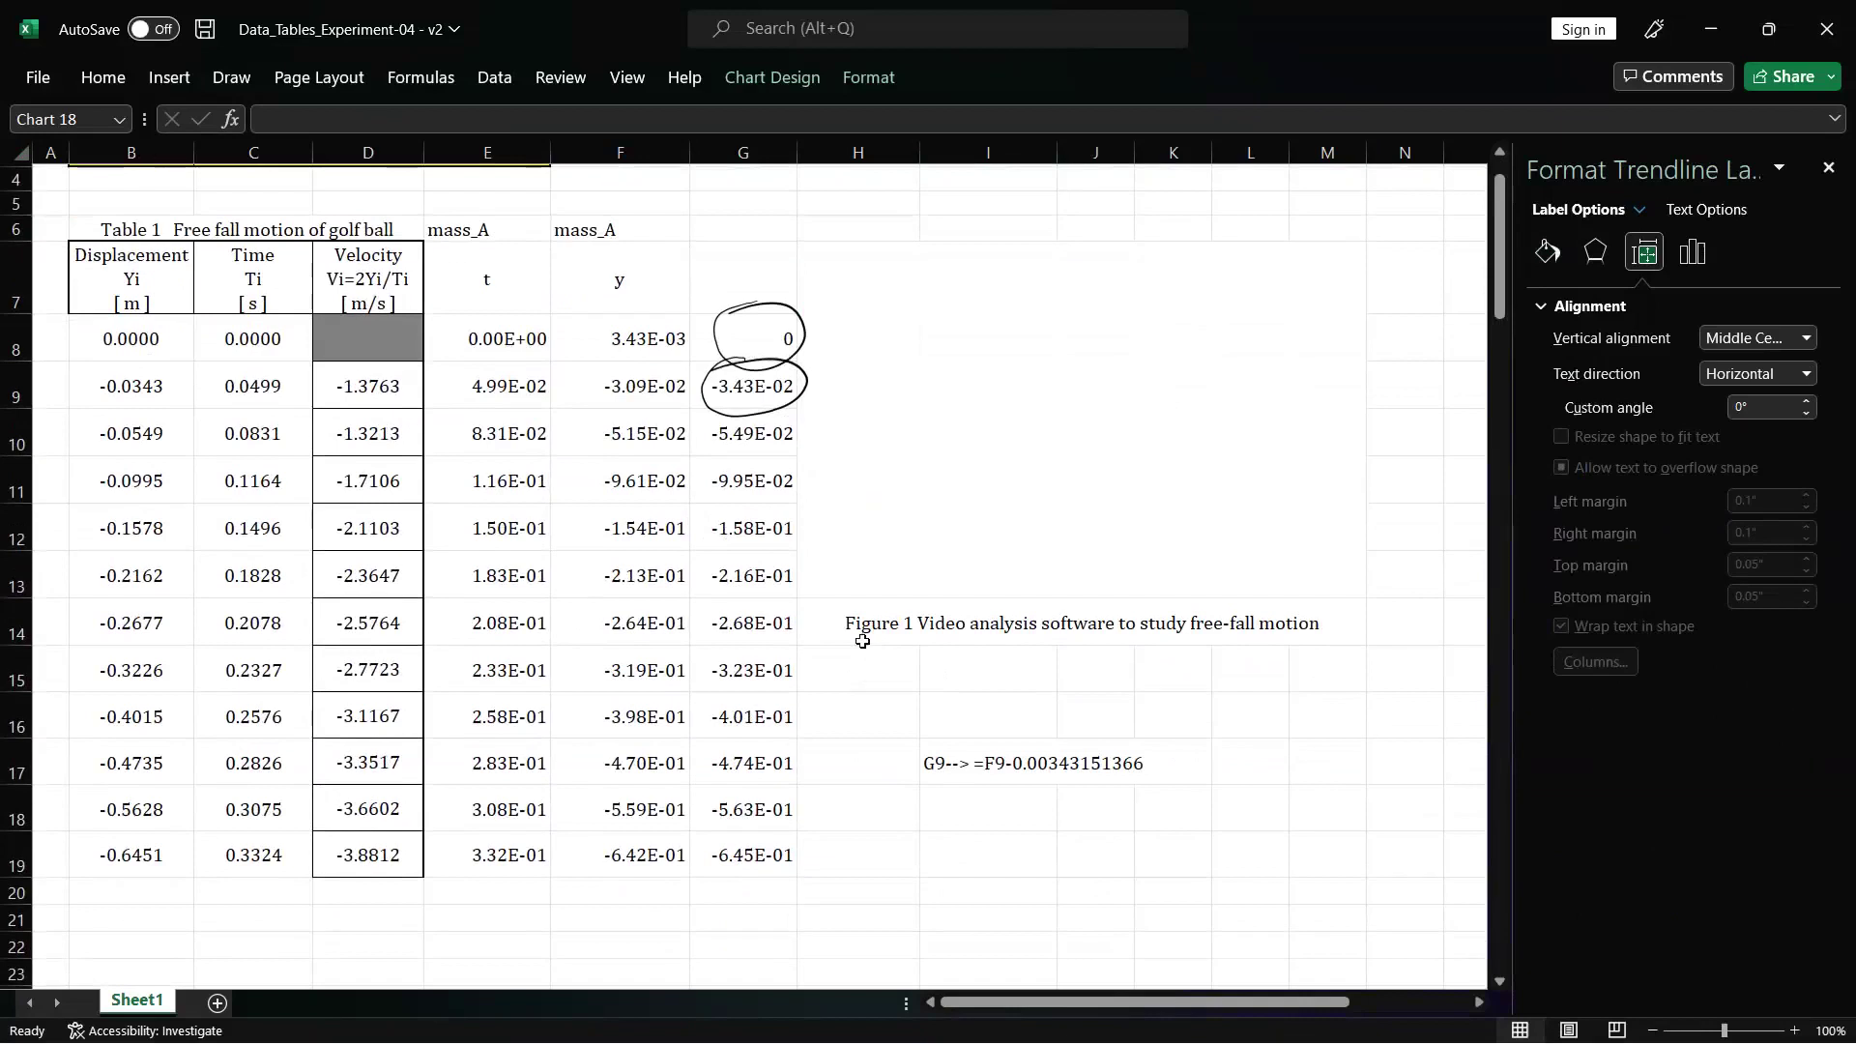
- Replace the displacement-time chart with a new empty scatter chart beside the golf ball velocity chart
scroll(864, 642, down, 5)
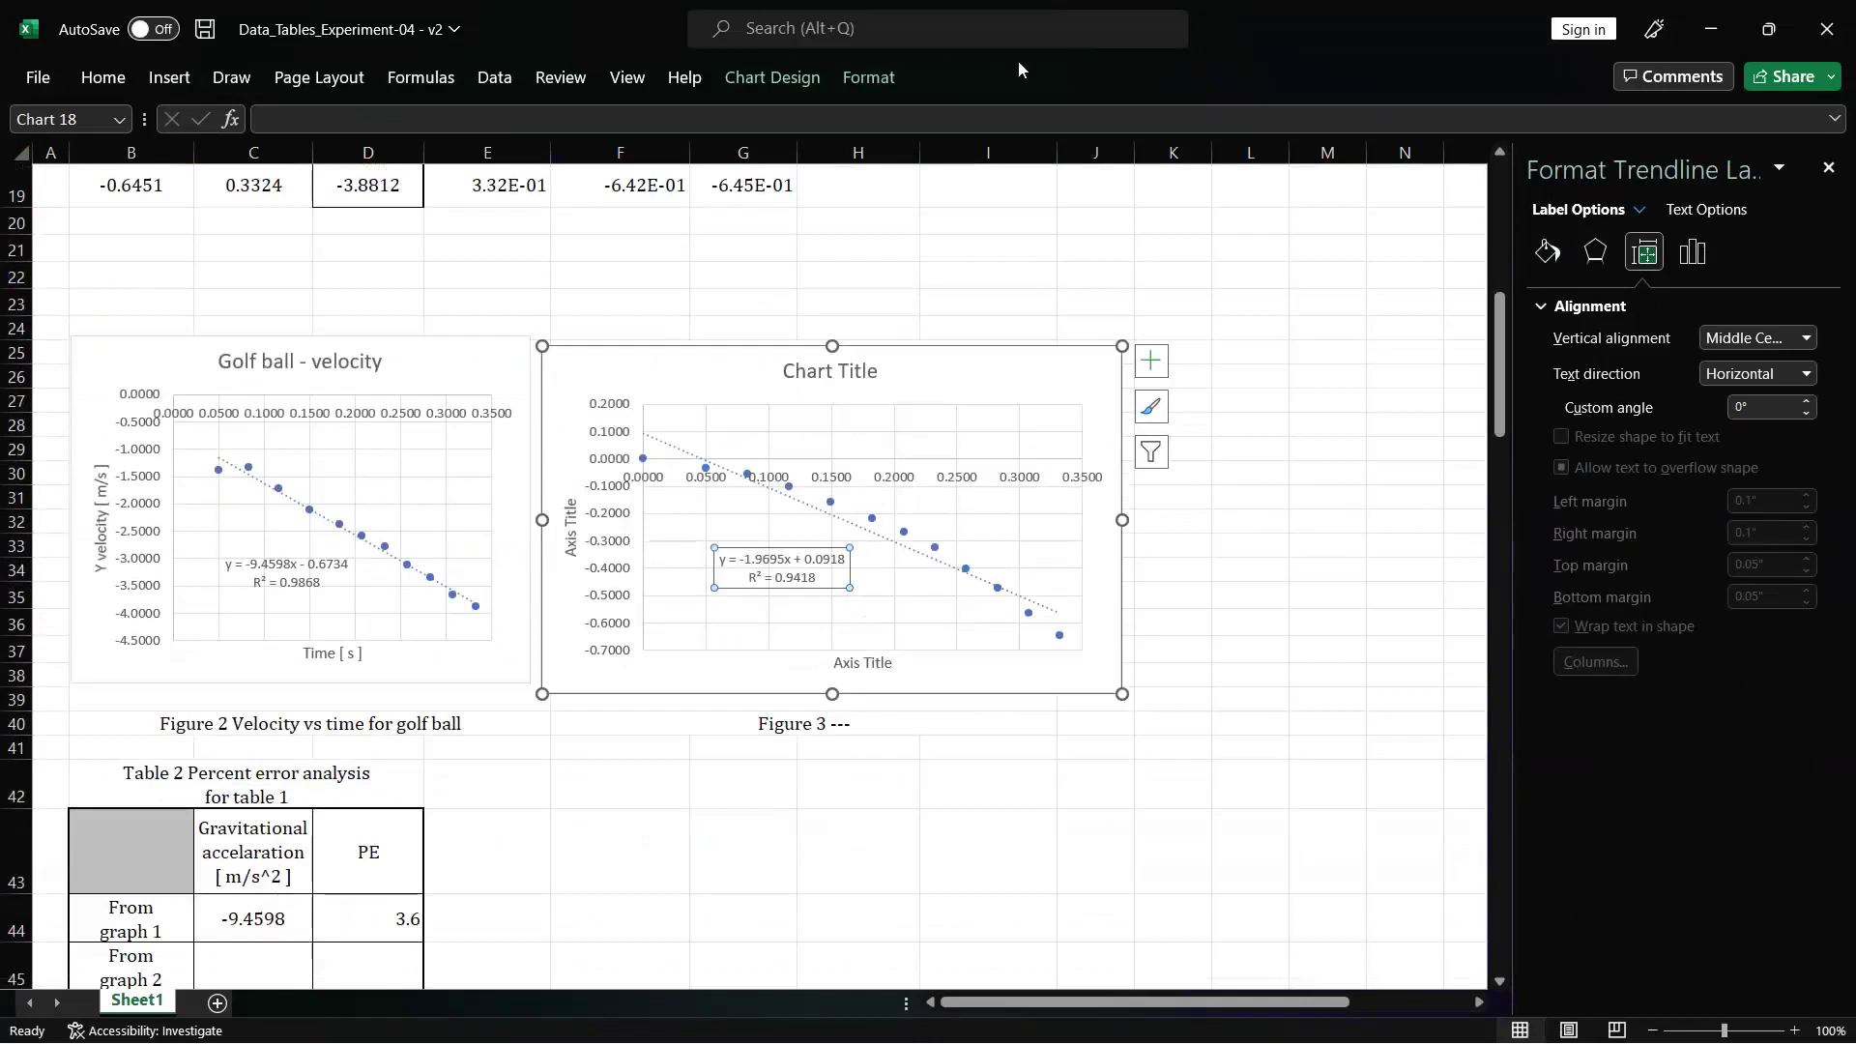
key(ctrl+v)
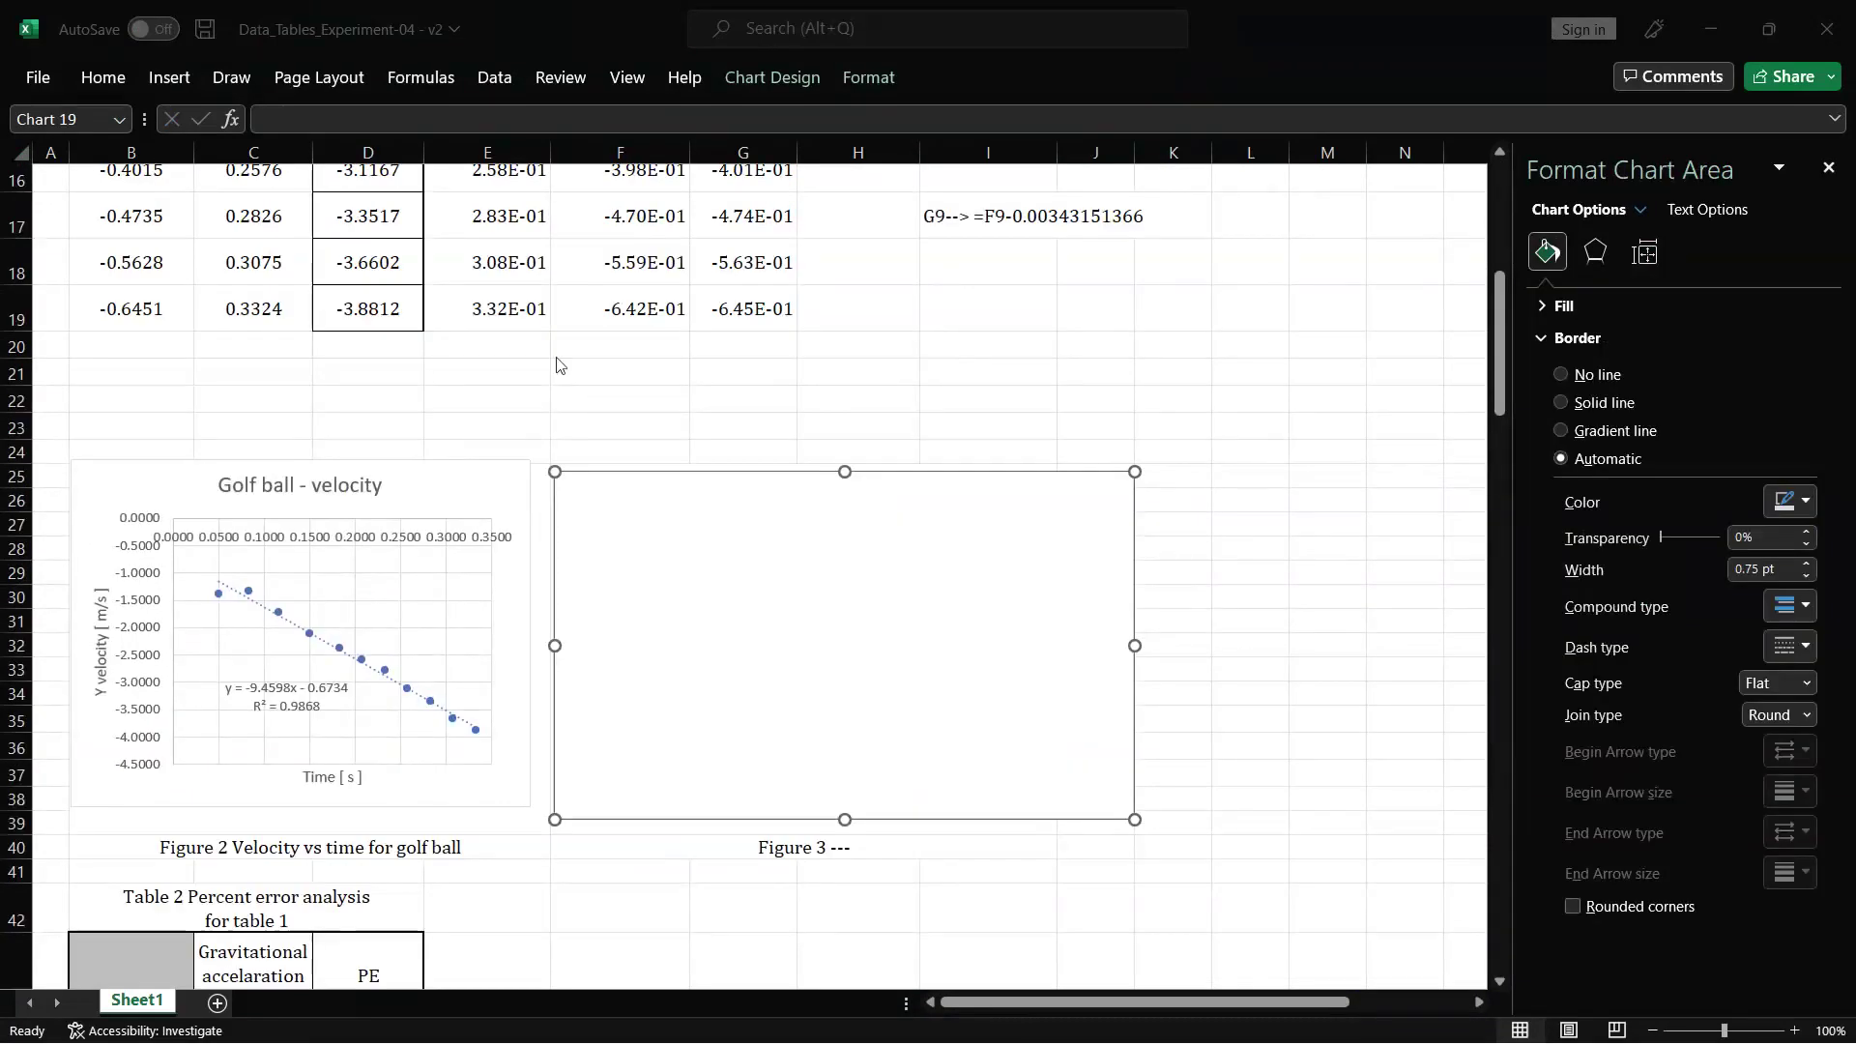
click(720, 551)
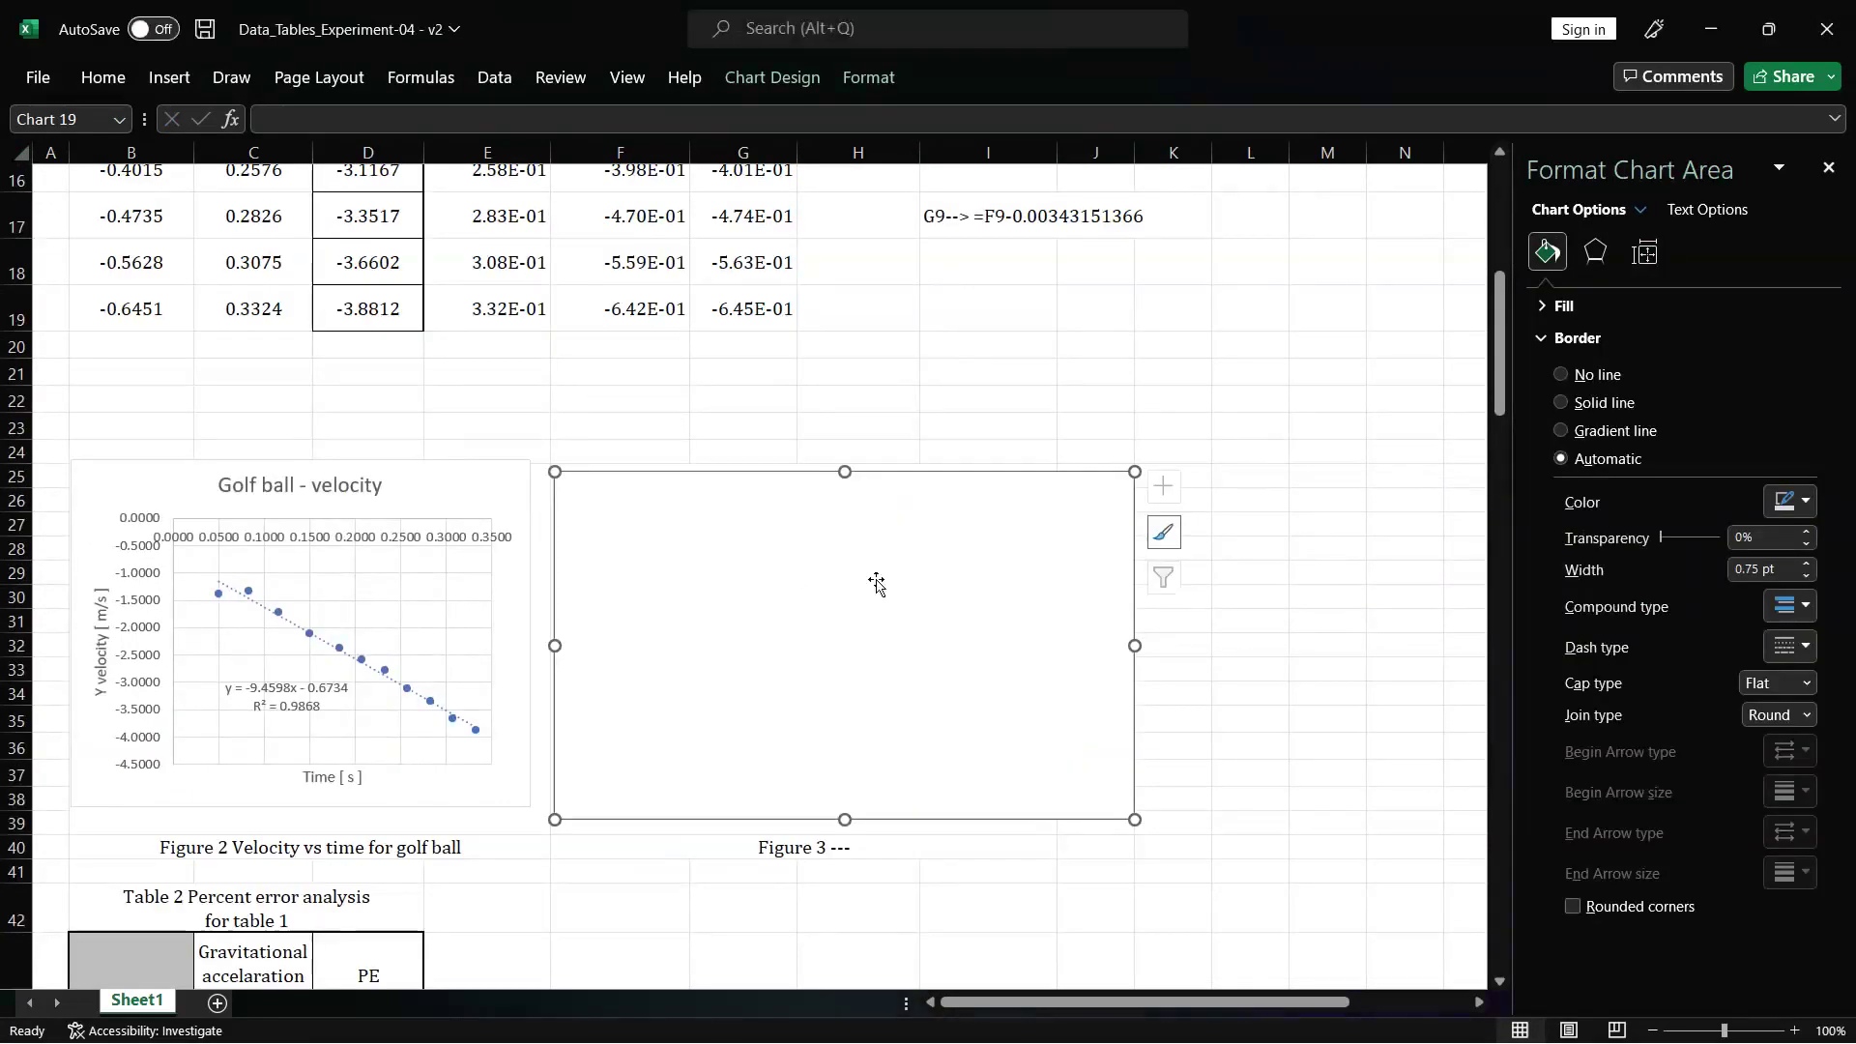
- Add a data series to the new empty chart with the times in C8:C19 as X values
click(780, 93)
click(1239, 142)
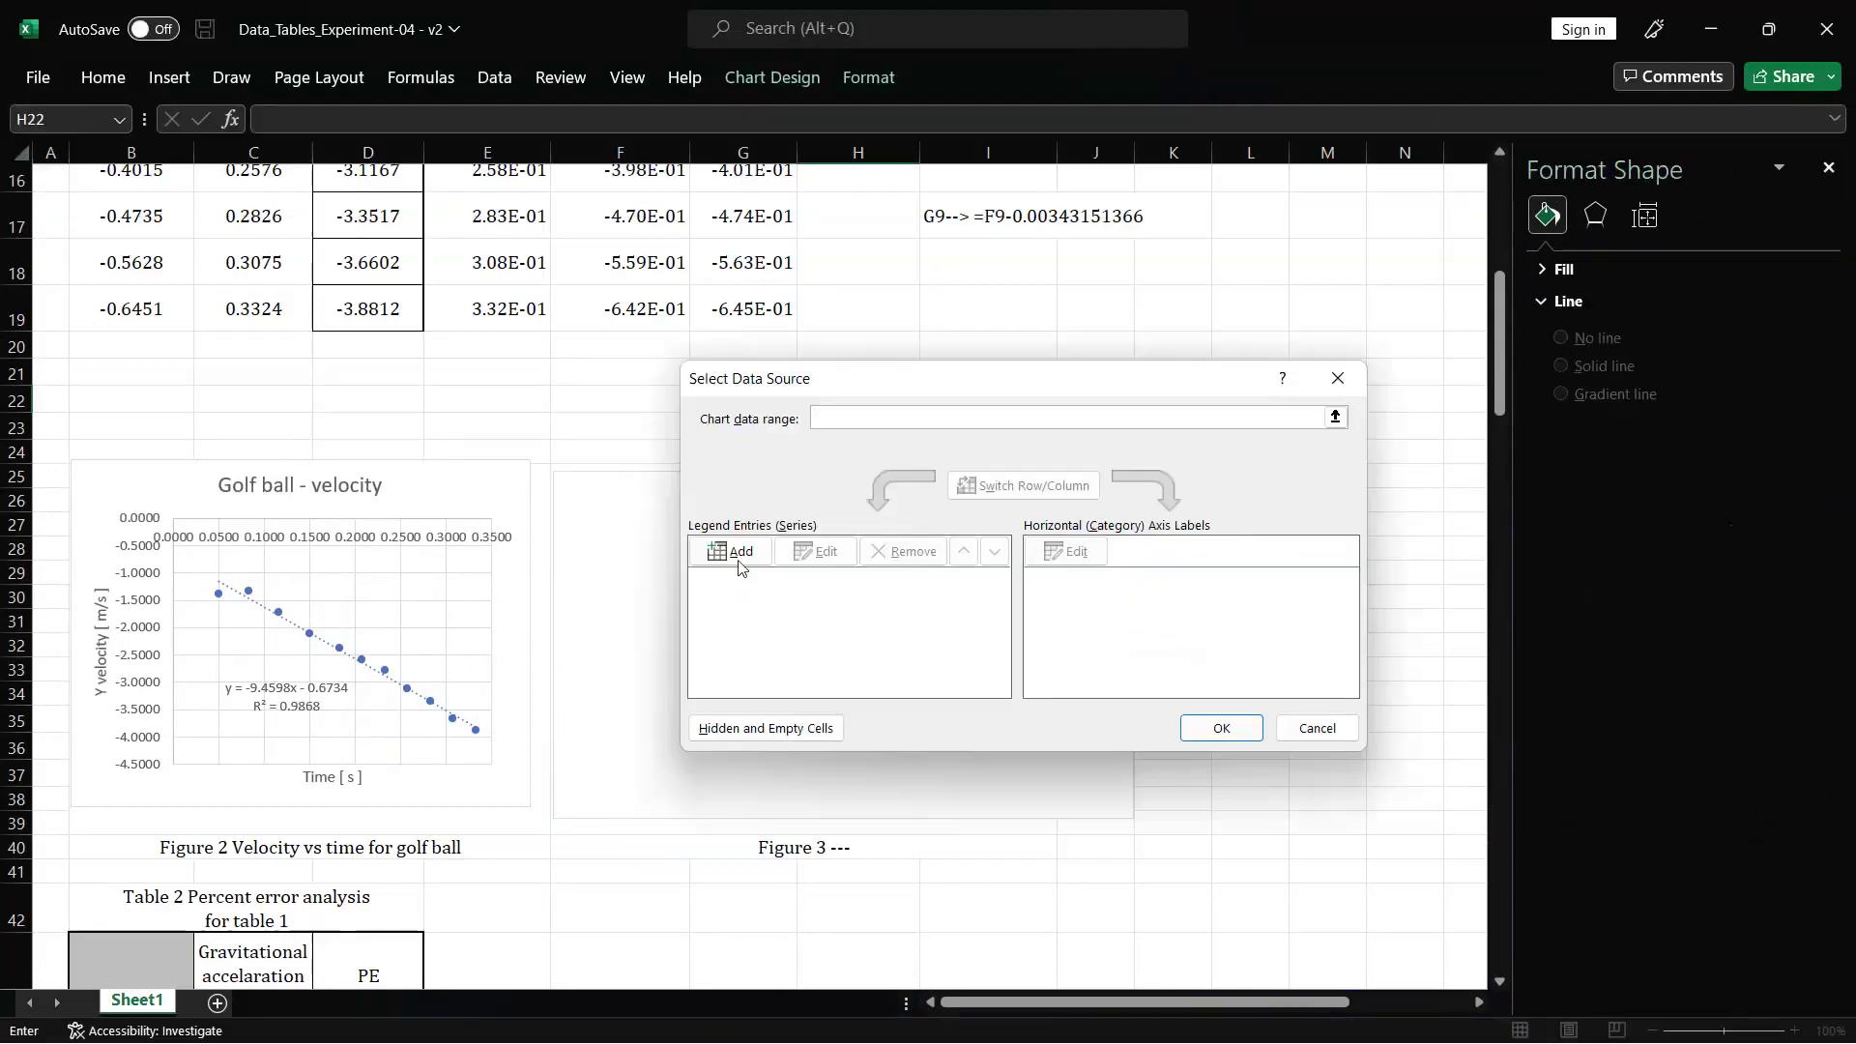
click(740, 551)
click(955, 564)
scroll(522, 483, up, 5)
click(236, 412)
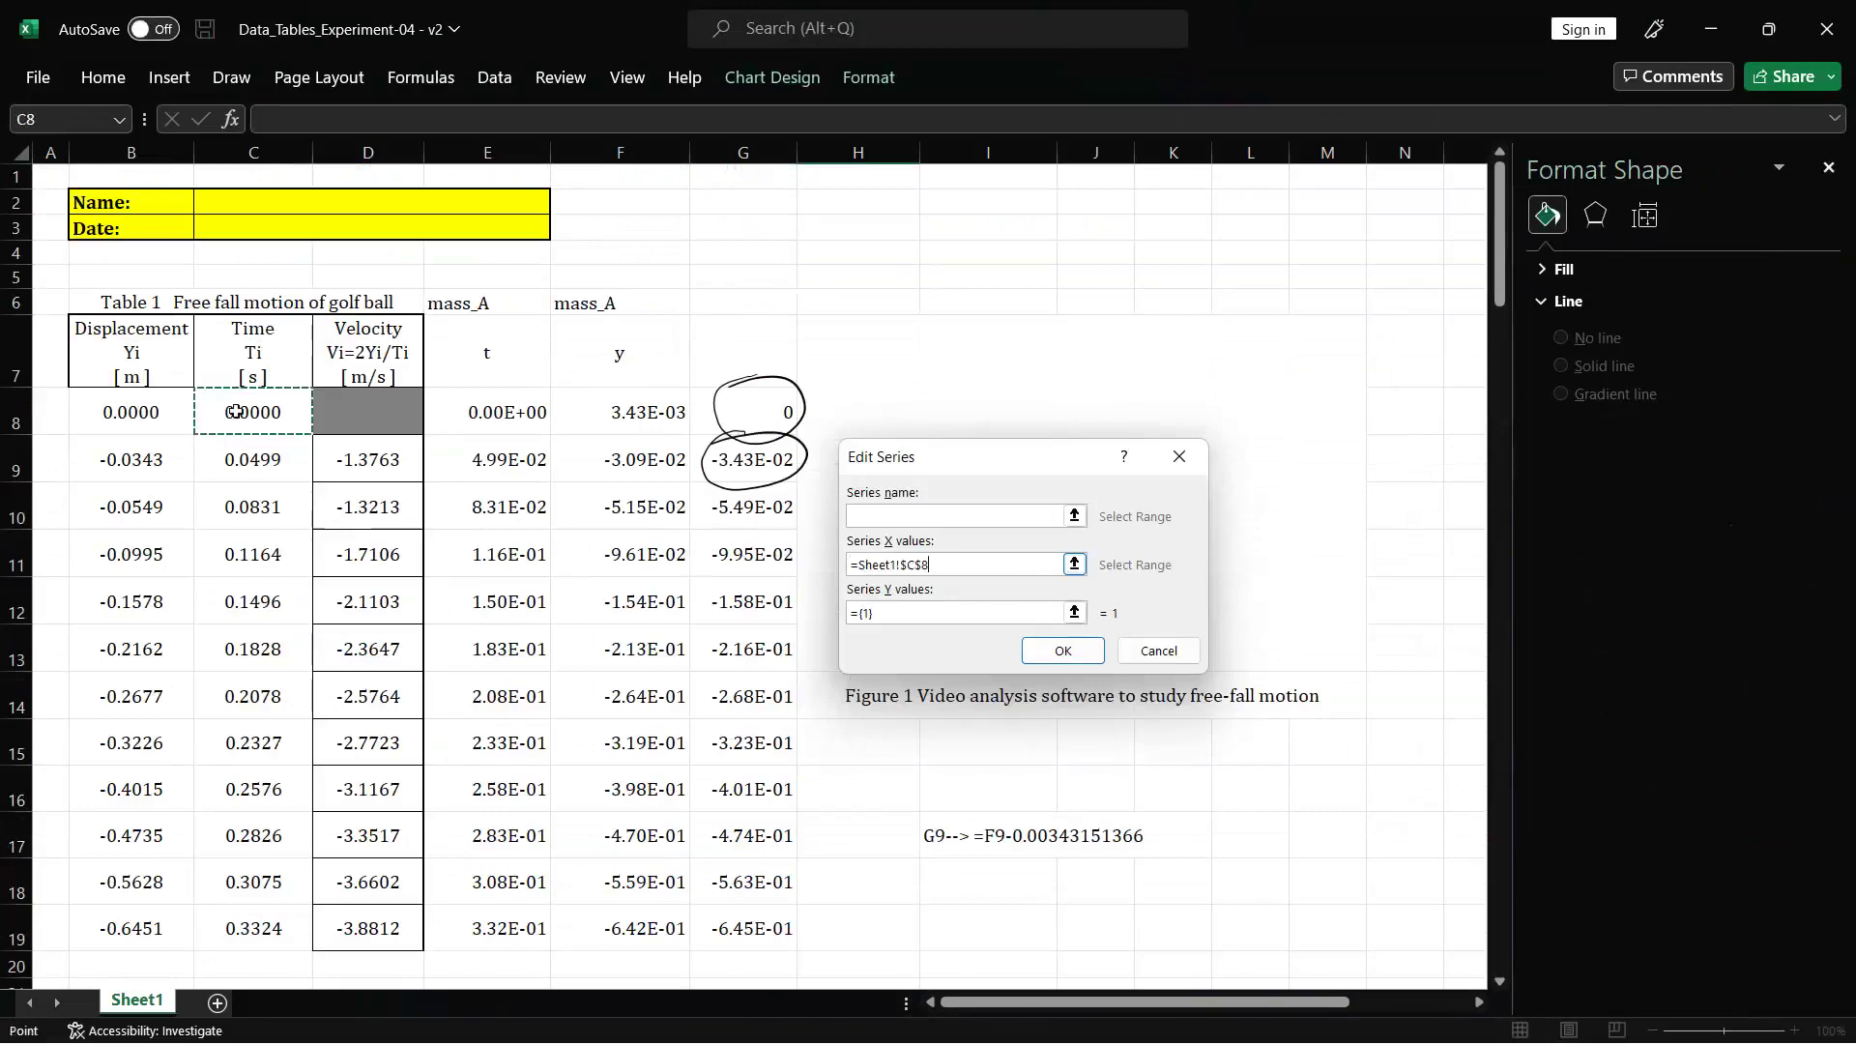
shift+click(242, 908)
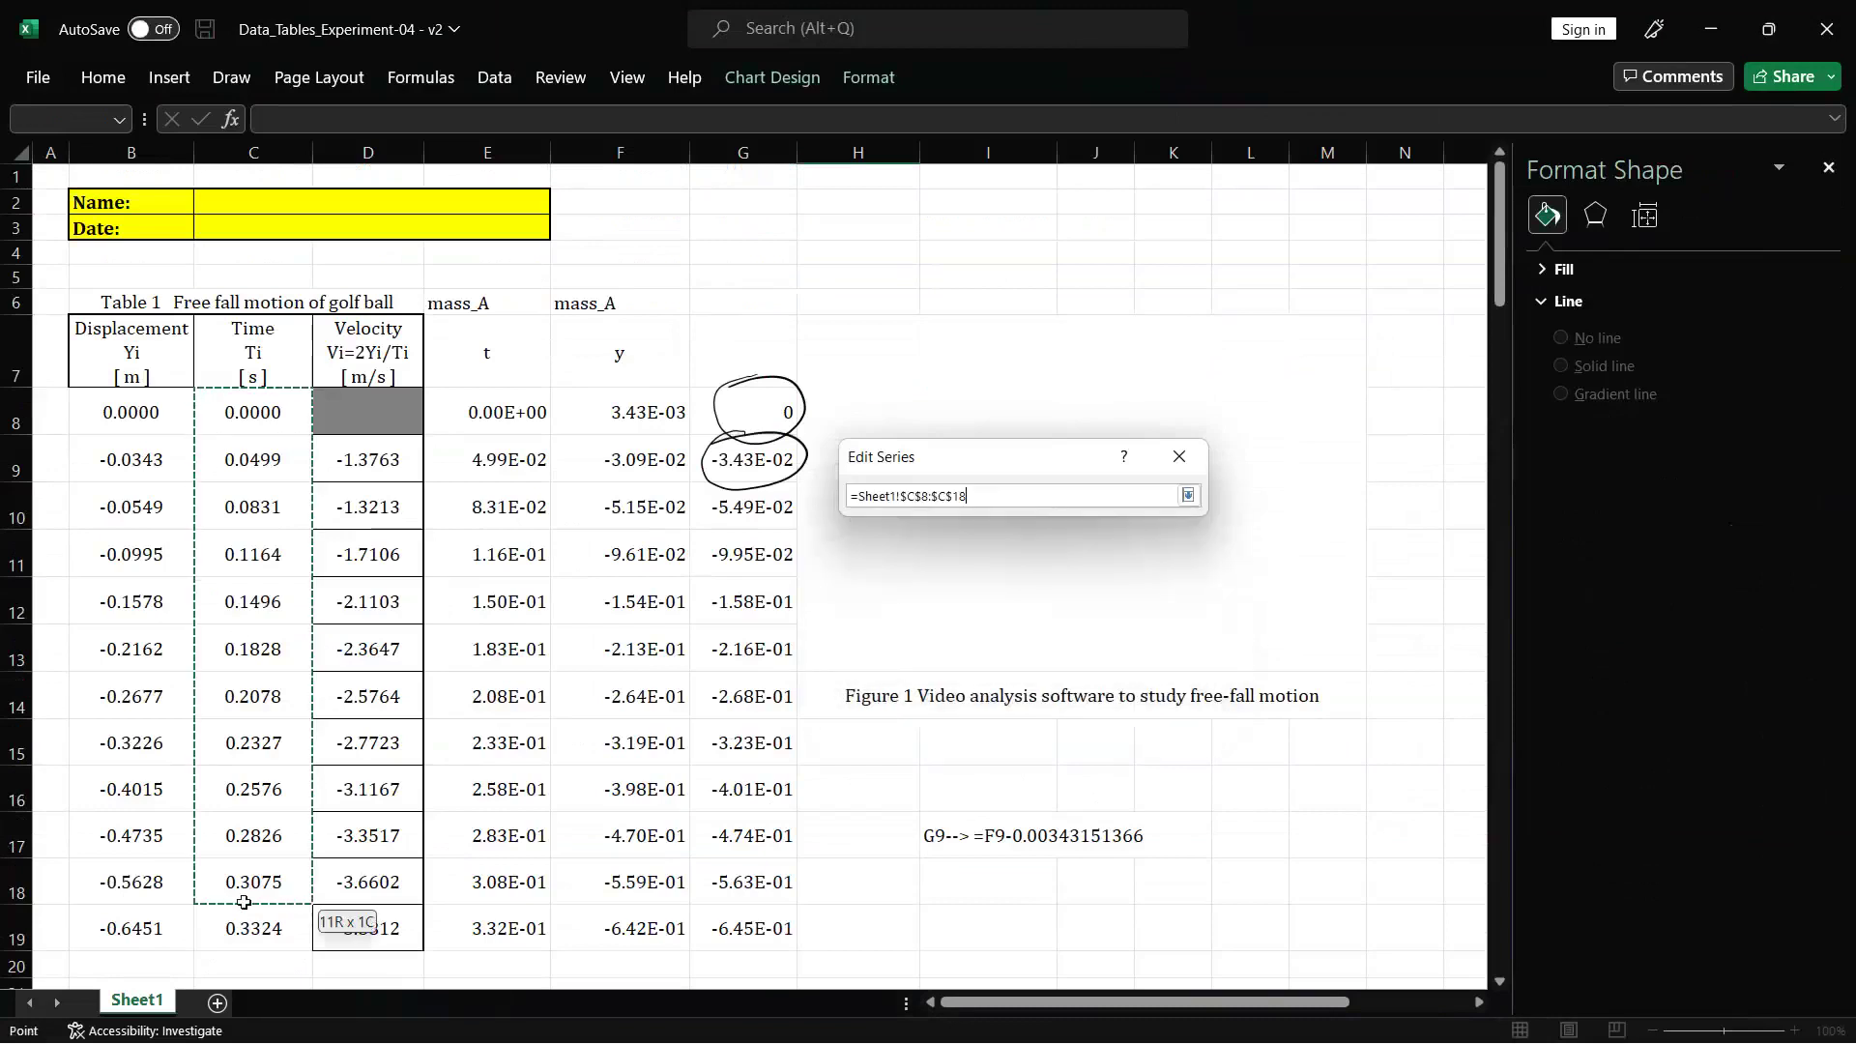
- Set the series' Y values to the displacements in B8:B19 and apply the data source
click(895, 615)
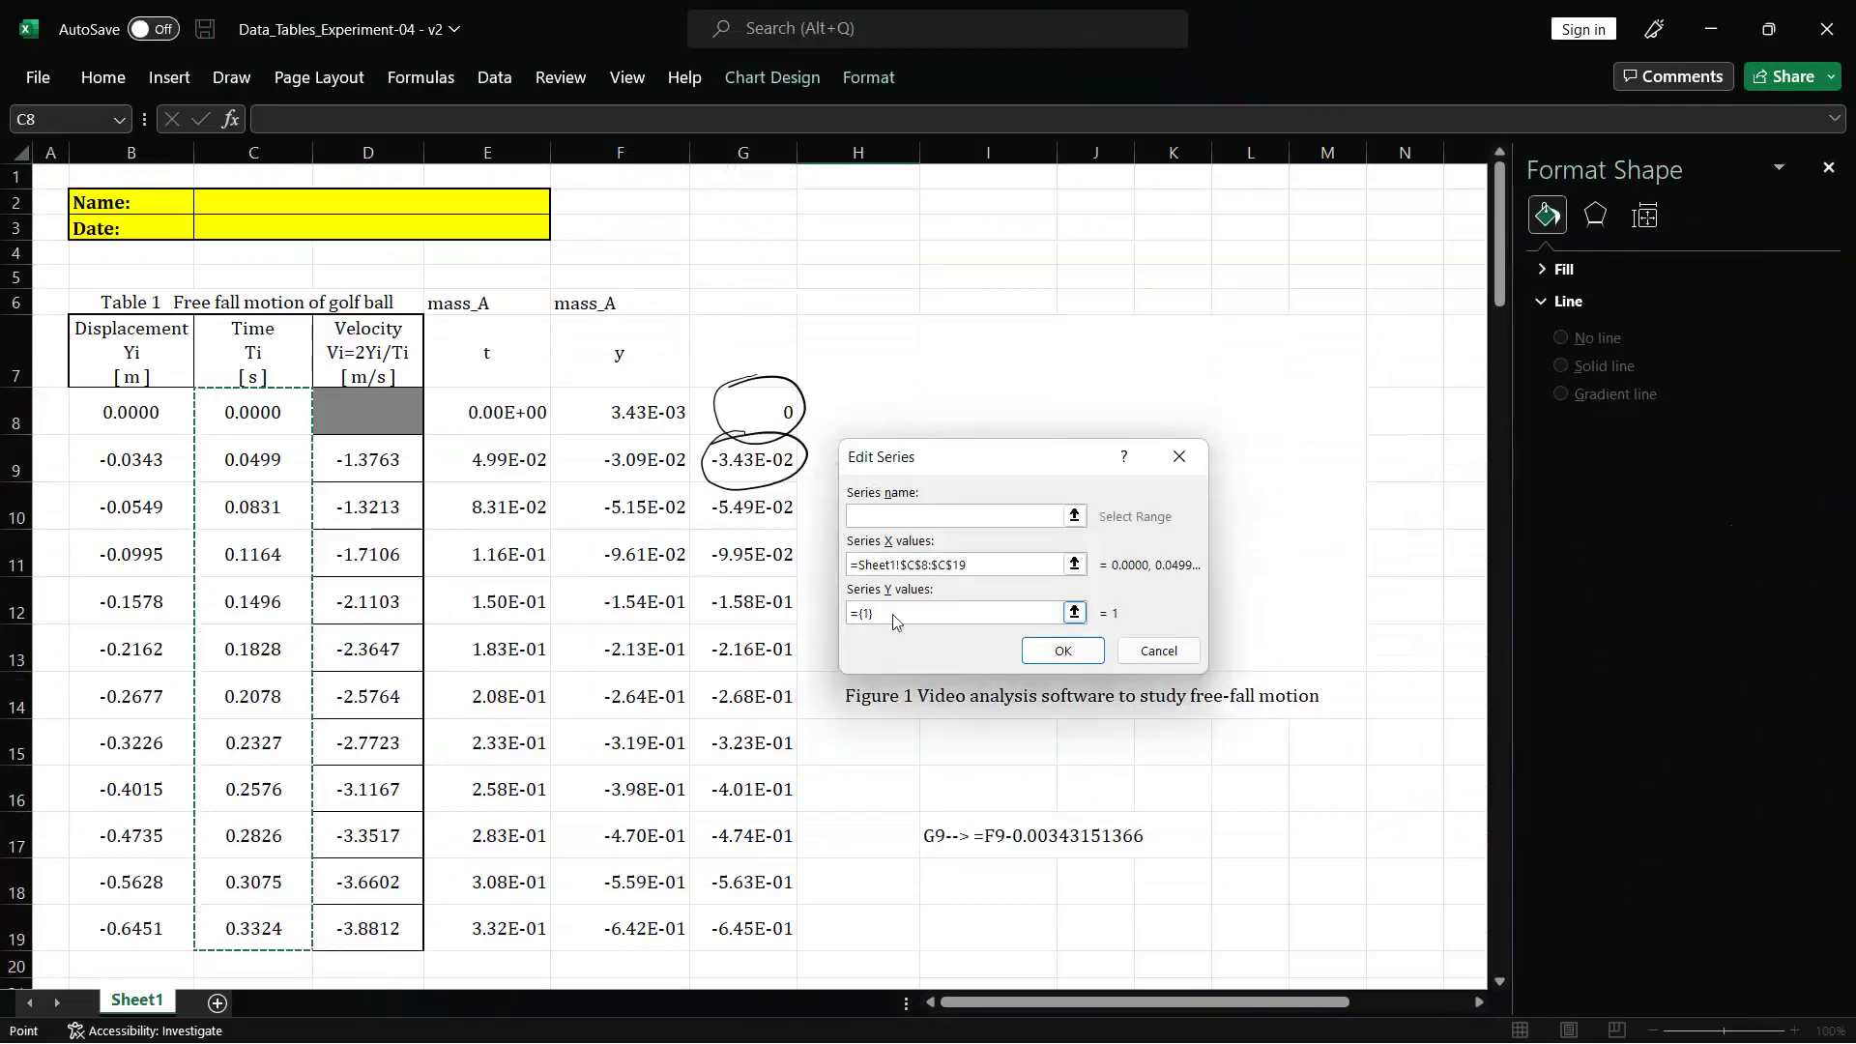
key(BackSpace)
key(BackSpace)
key(BackSpace)
key(BackSpace)
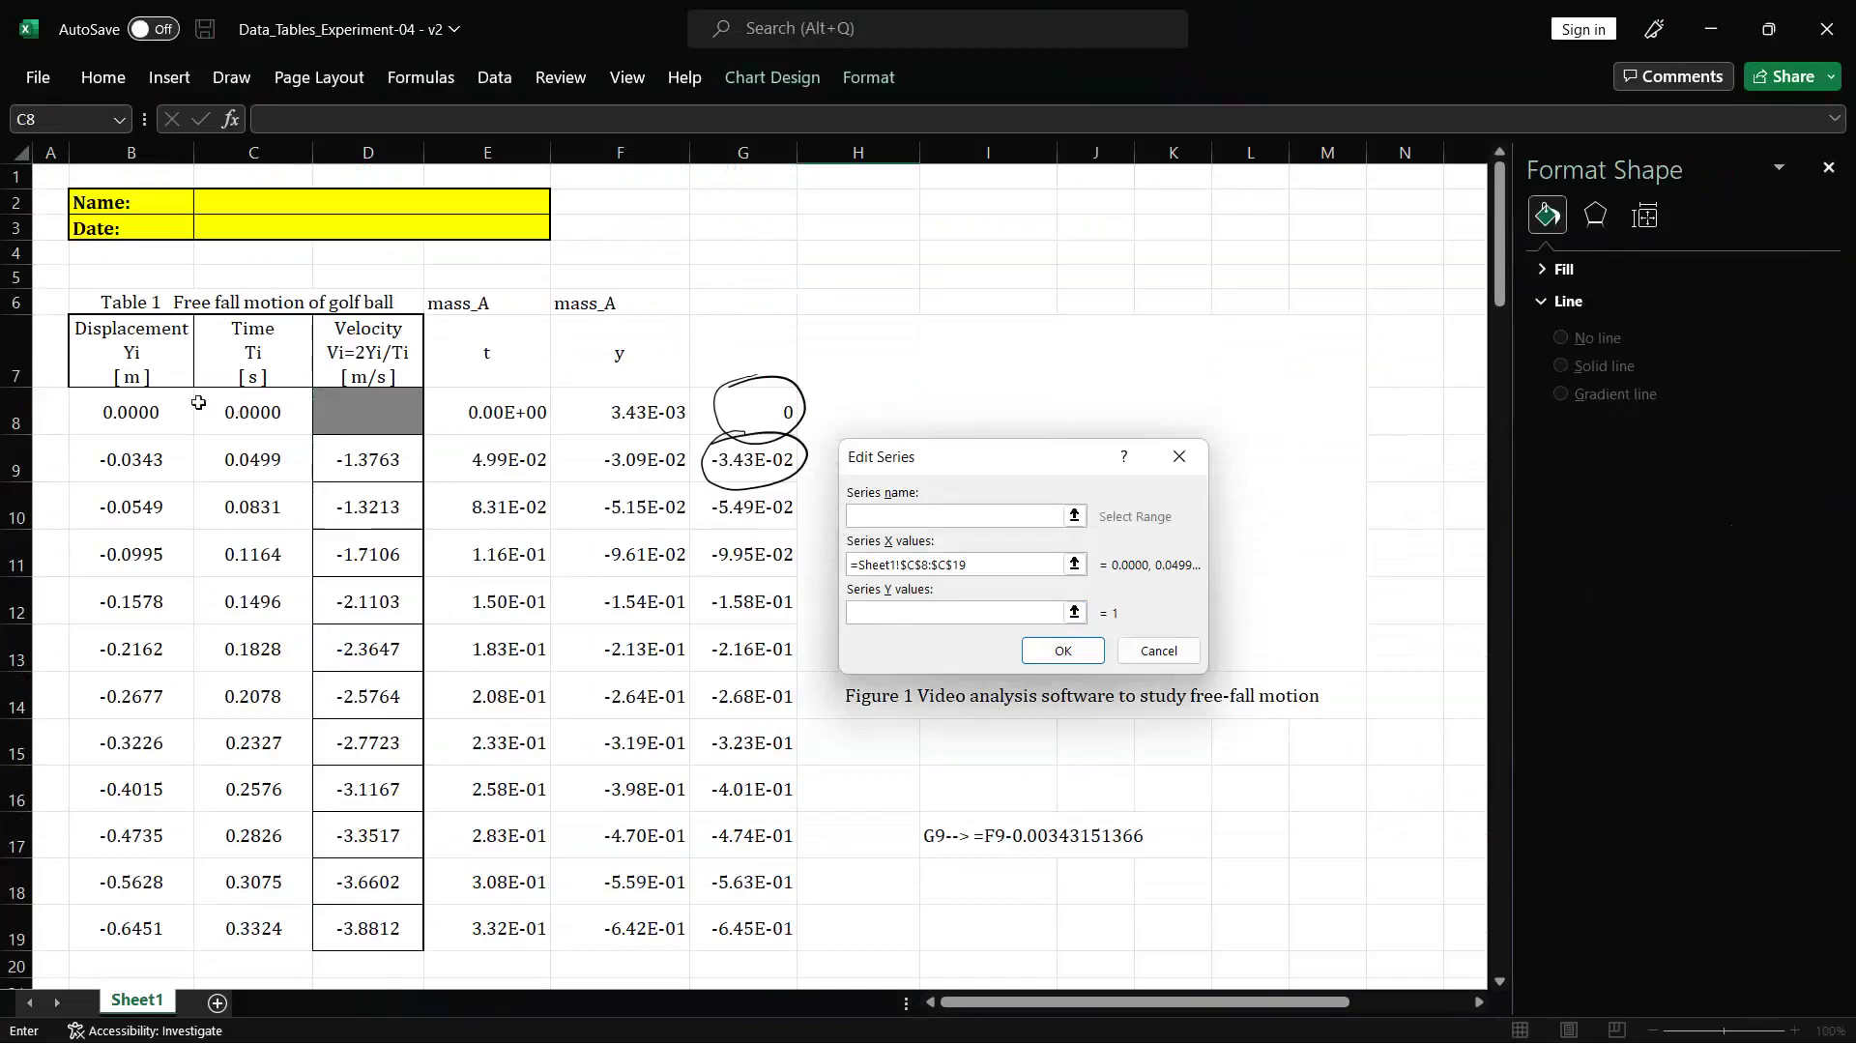
drag(118, 416, 126, 930)
click(1081, 654)
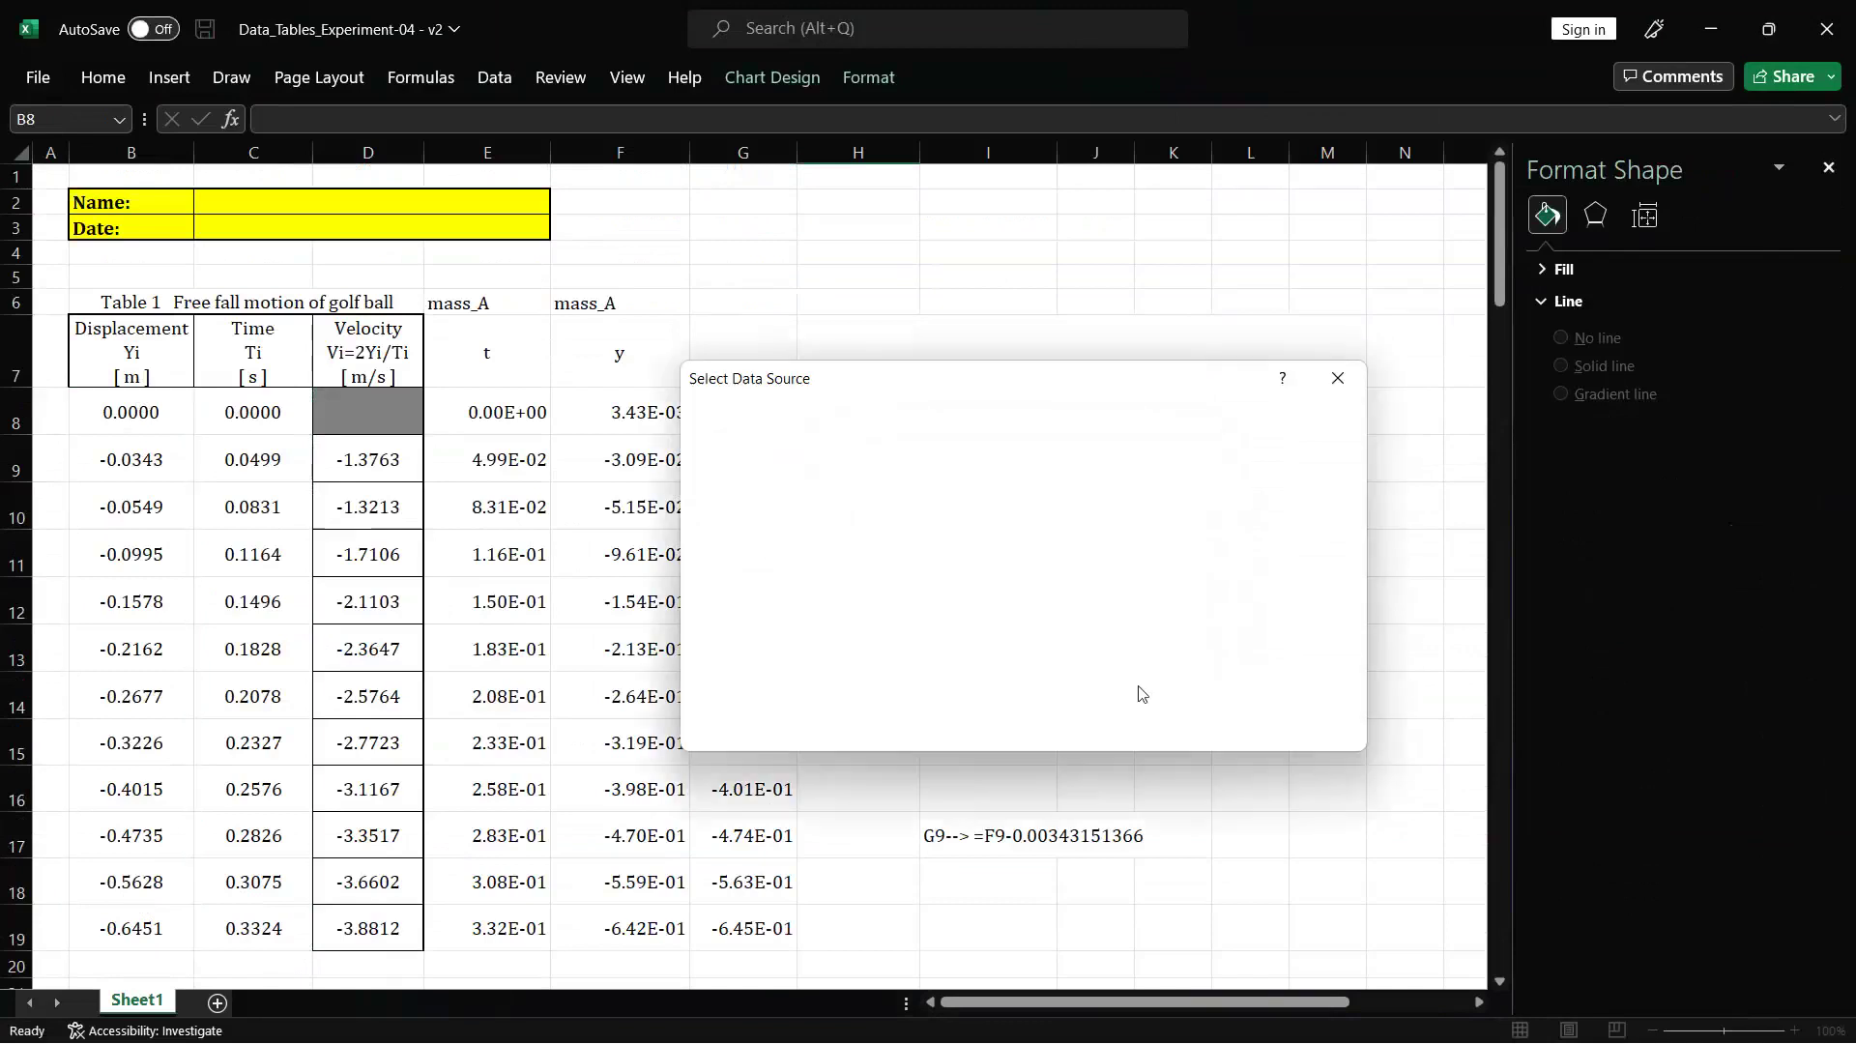
click(1221, 730)
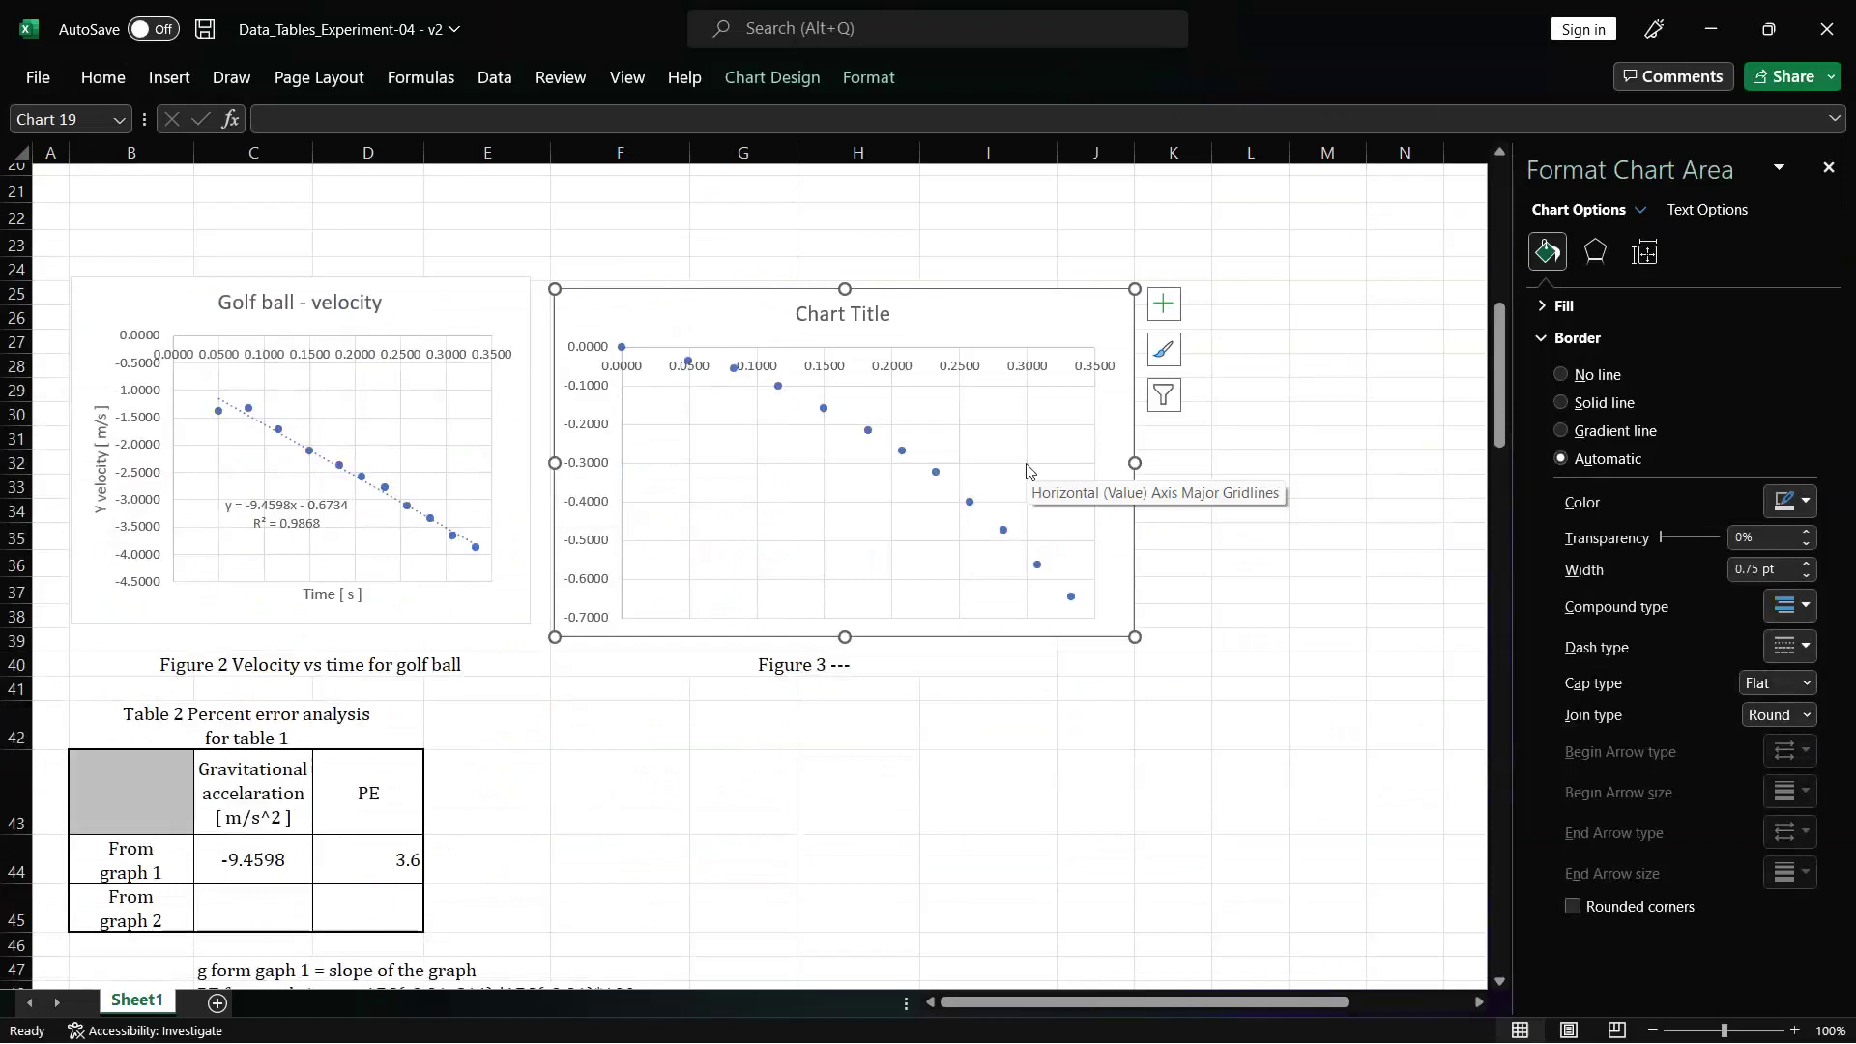
- Add a trendline and axis titles to the new displacement-time chart
scroll(1027, 470, up, 6)
scroll(1027, 471, down, 5)
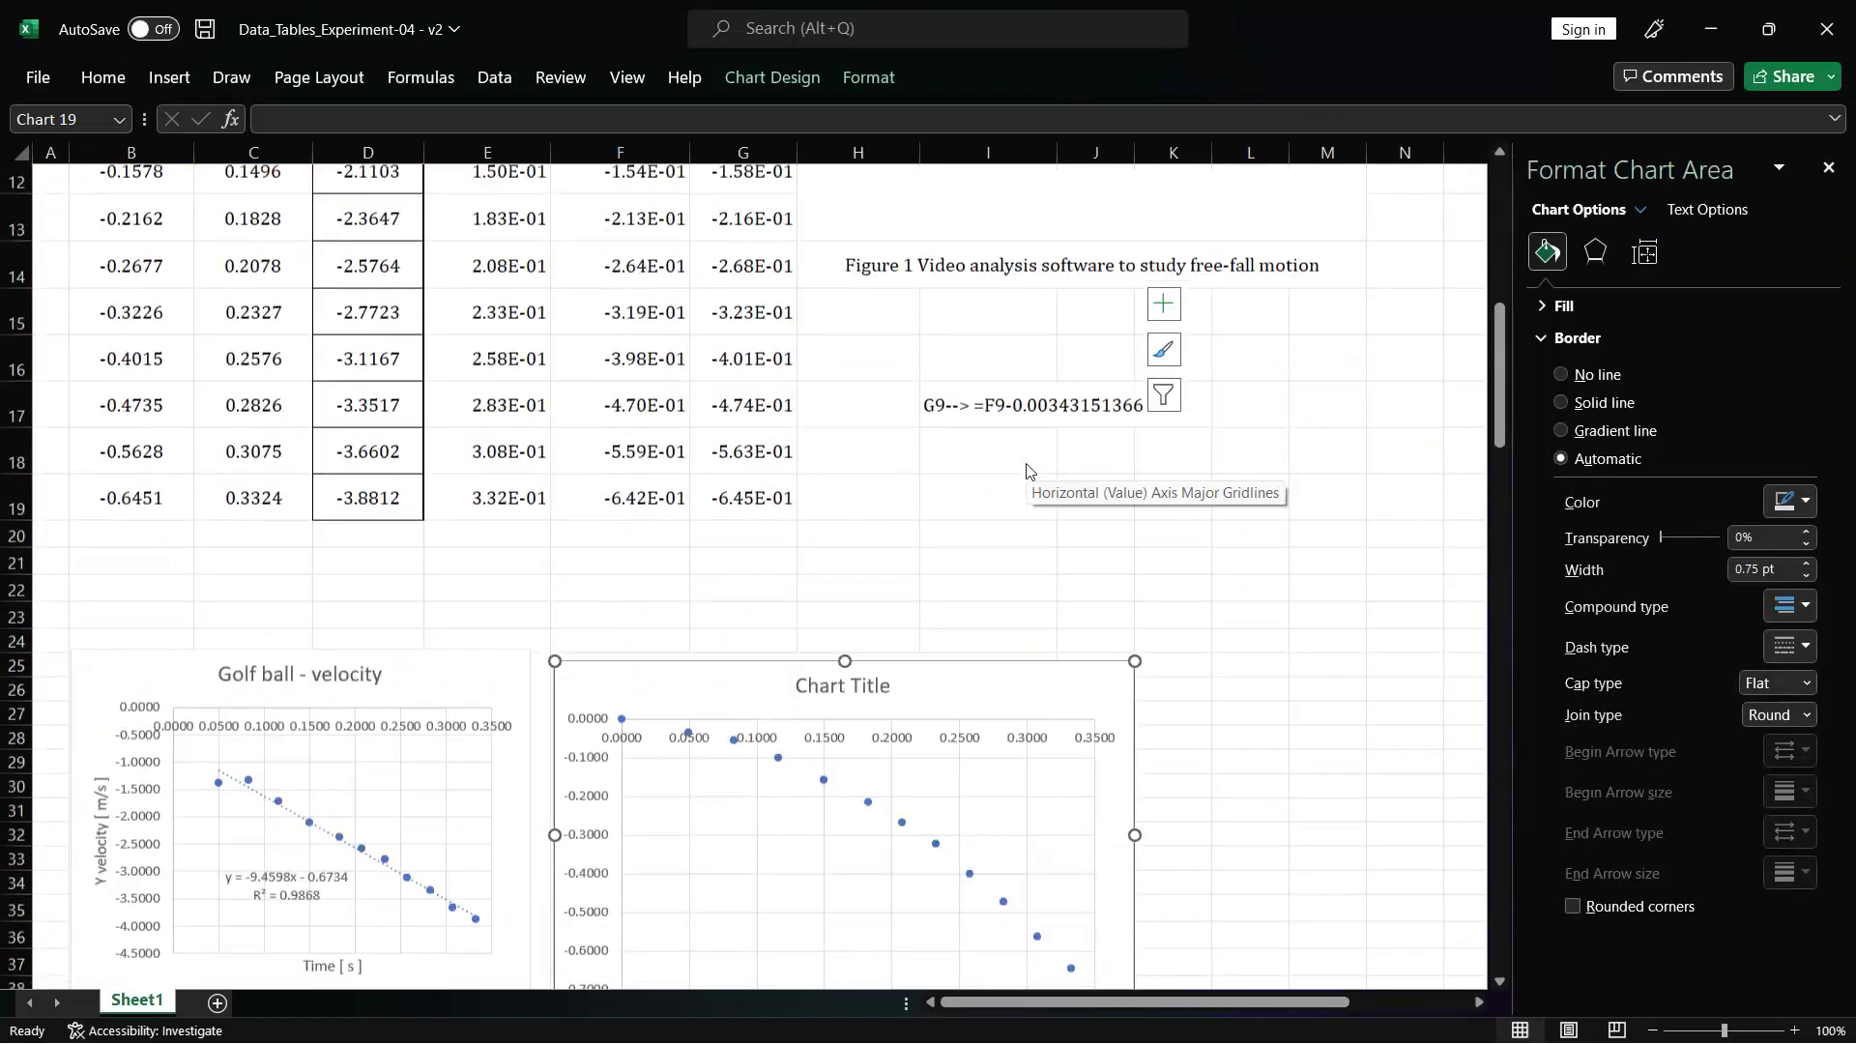
scroll(1026, 470, down, 1)
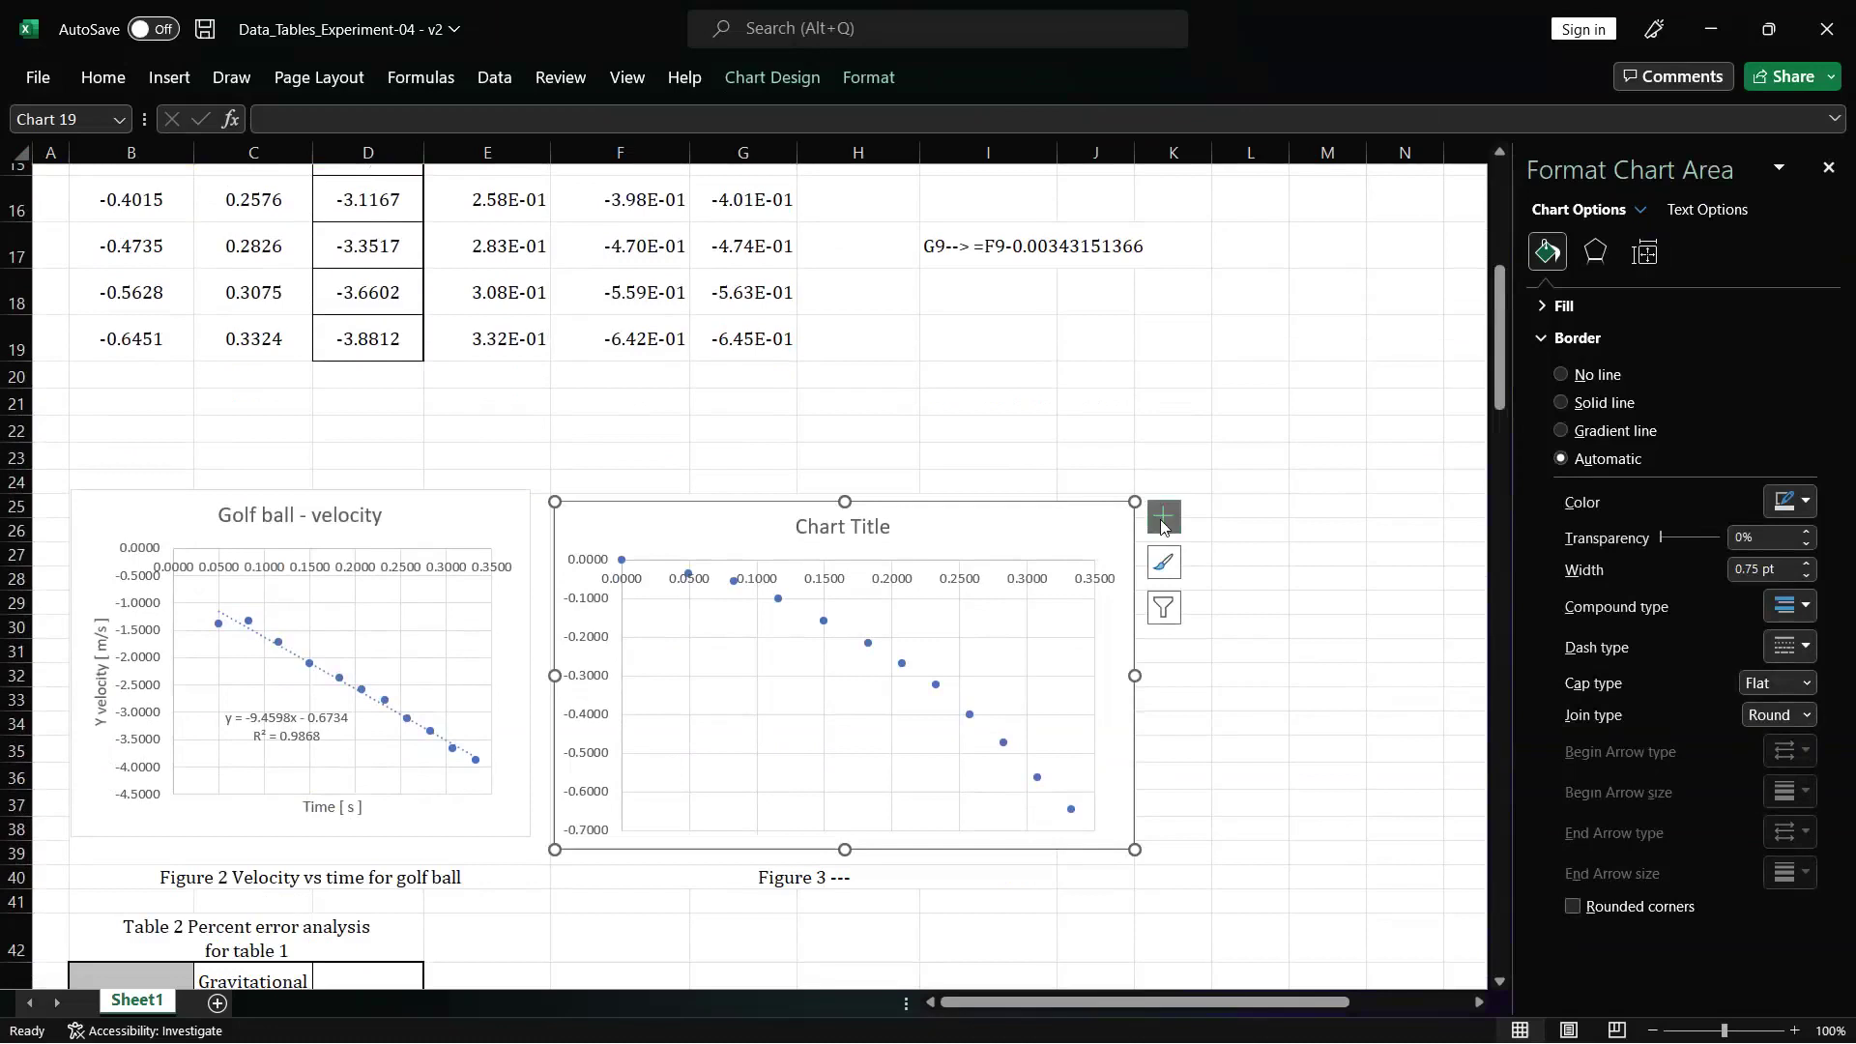
click(1163, 516)
click(1244, 711)
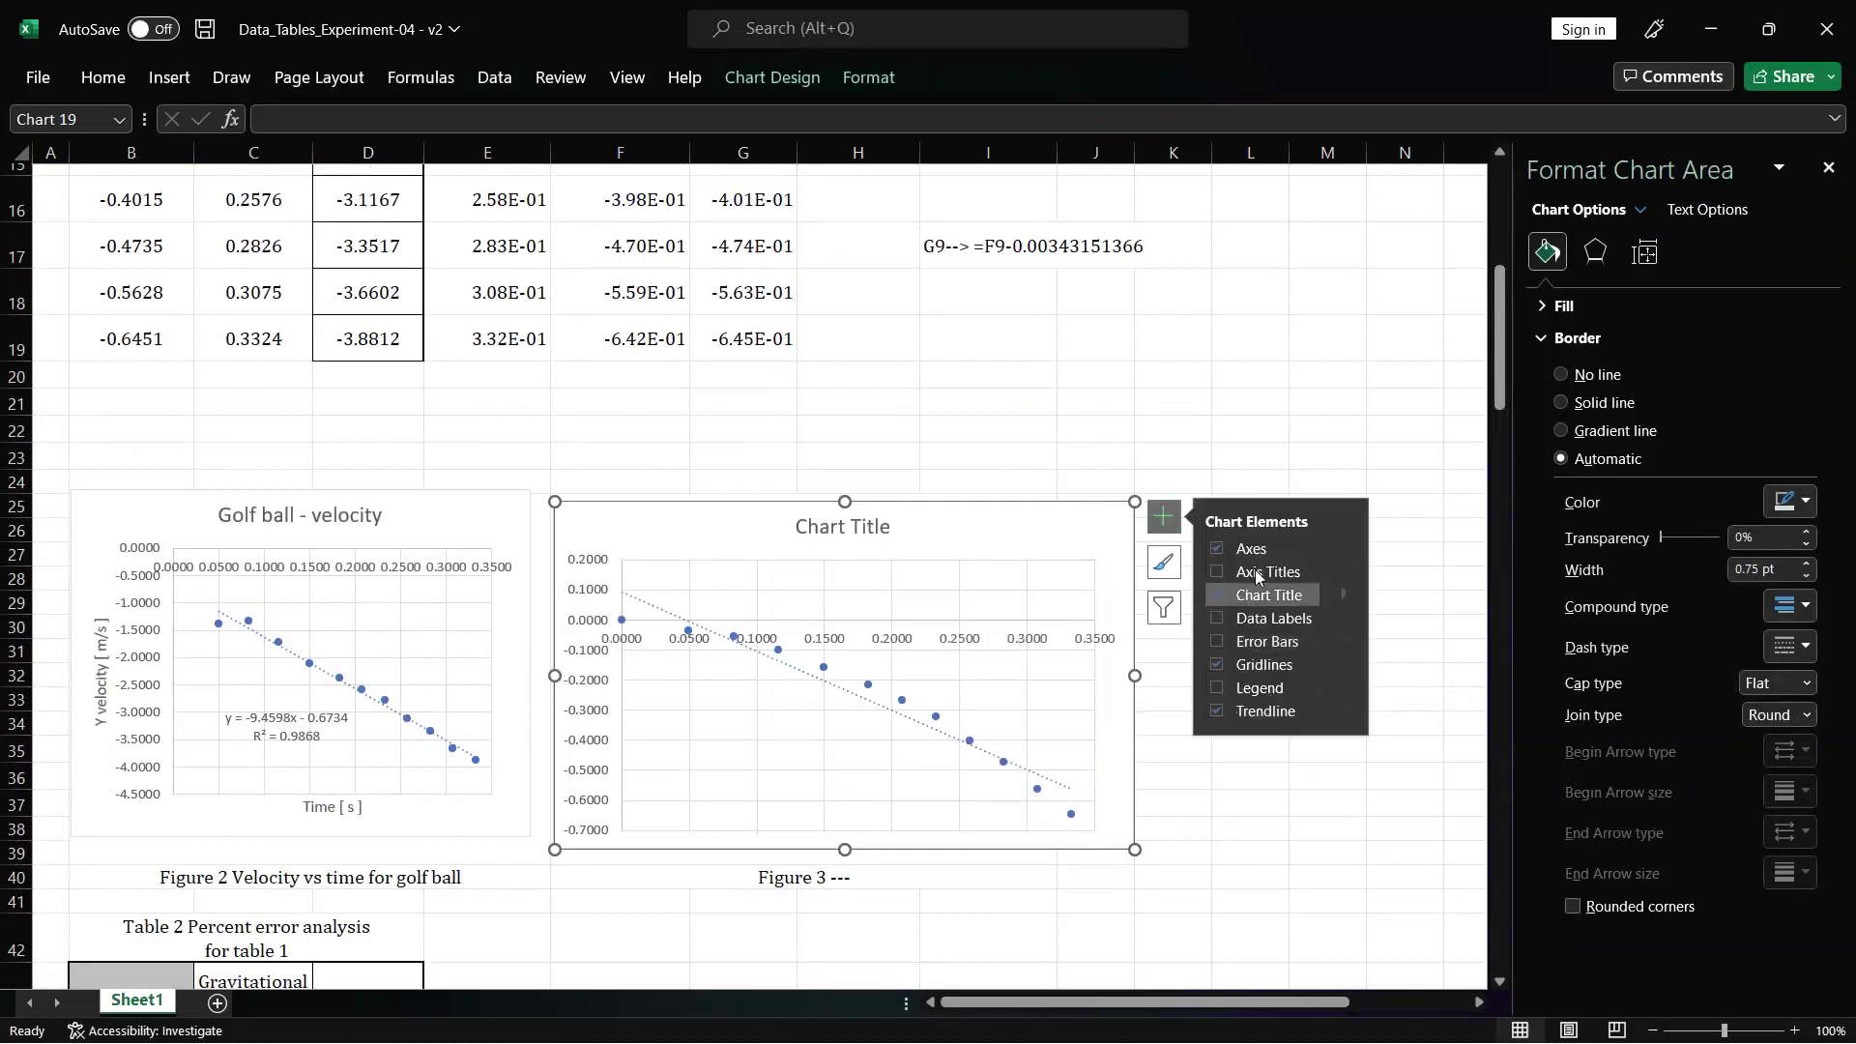
click(1257, 572)
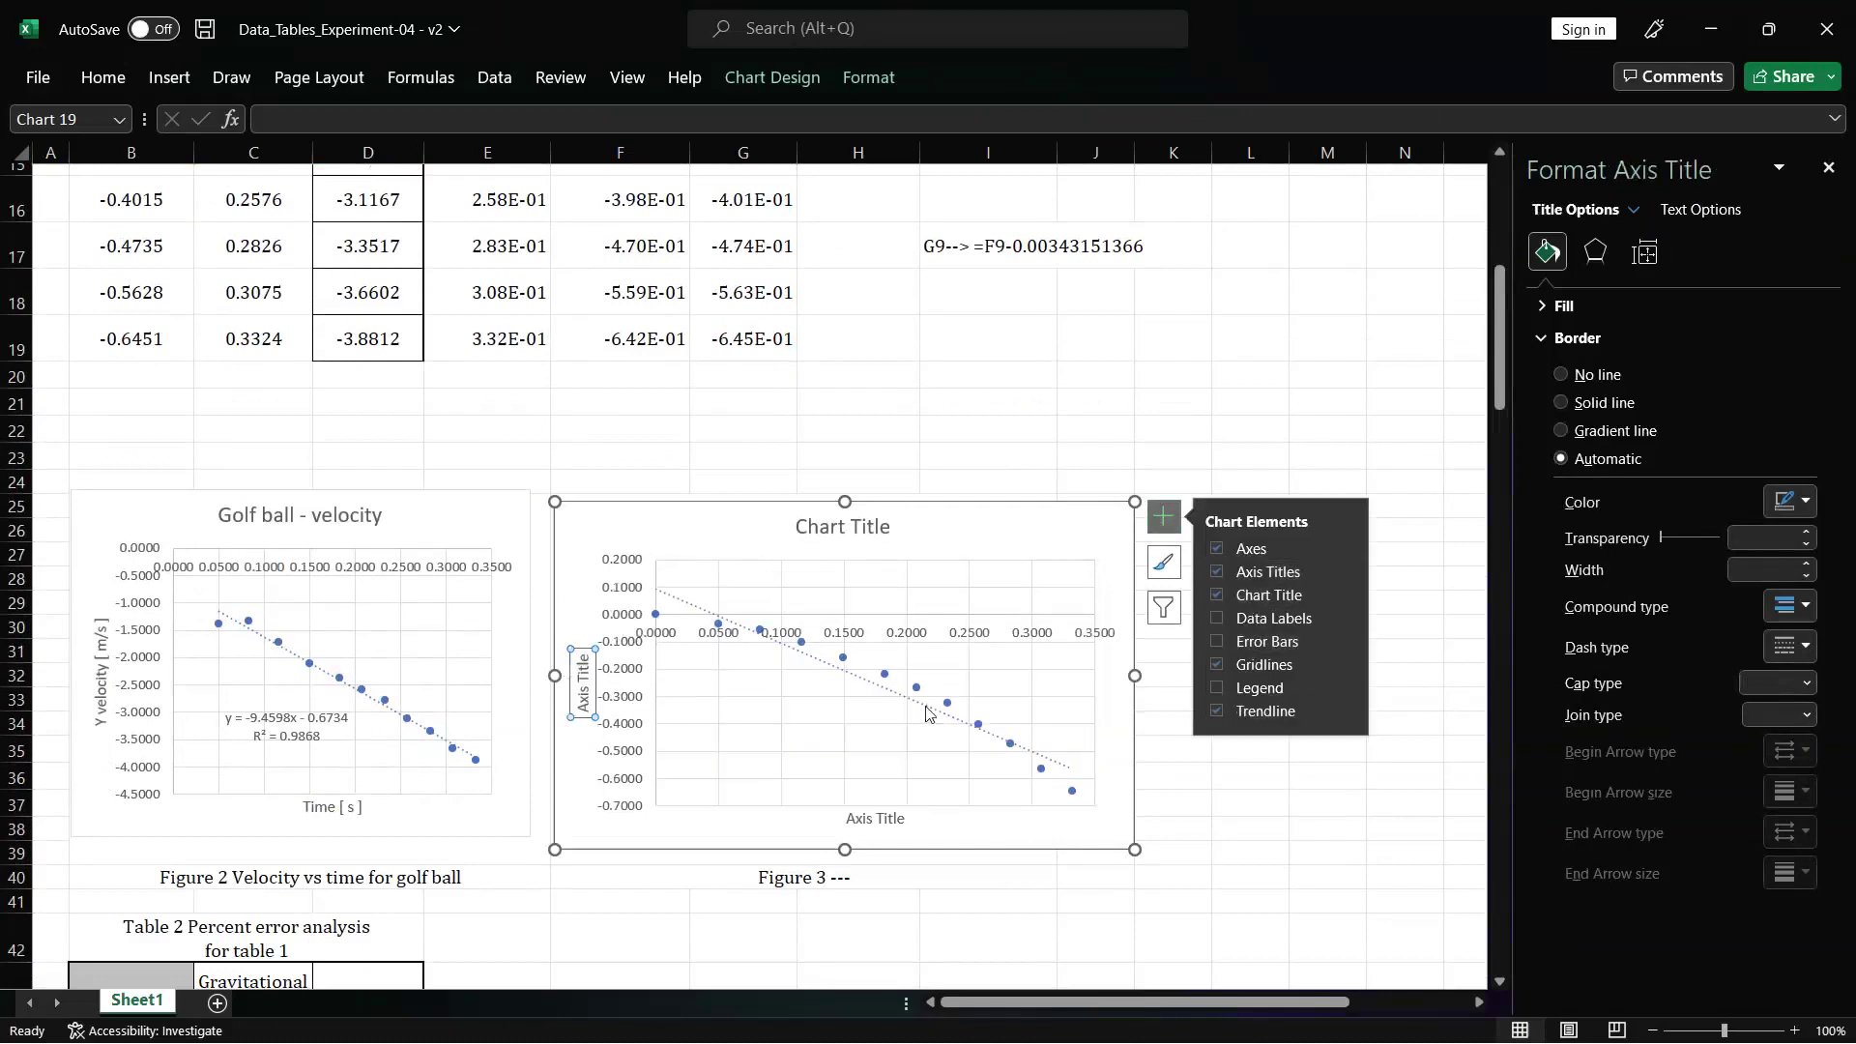
- Make the trendline a polynomial of order 2 showing its equation and R-squared value, and move the label to the empty area below the curve
click(1647, 254)
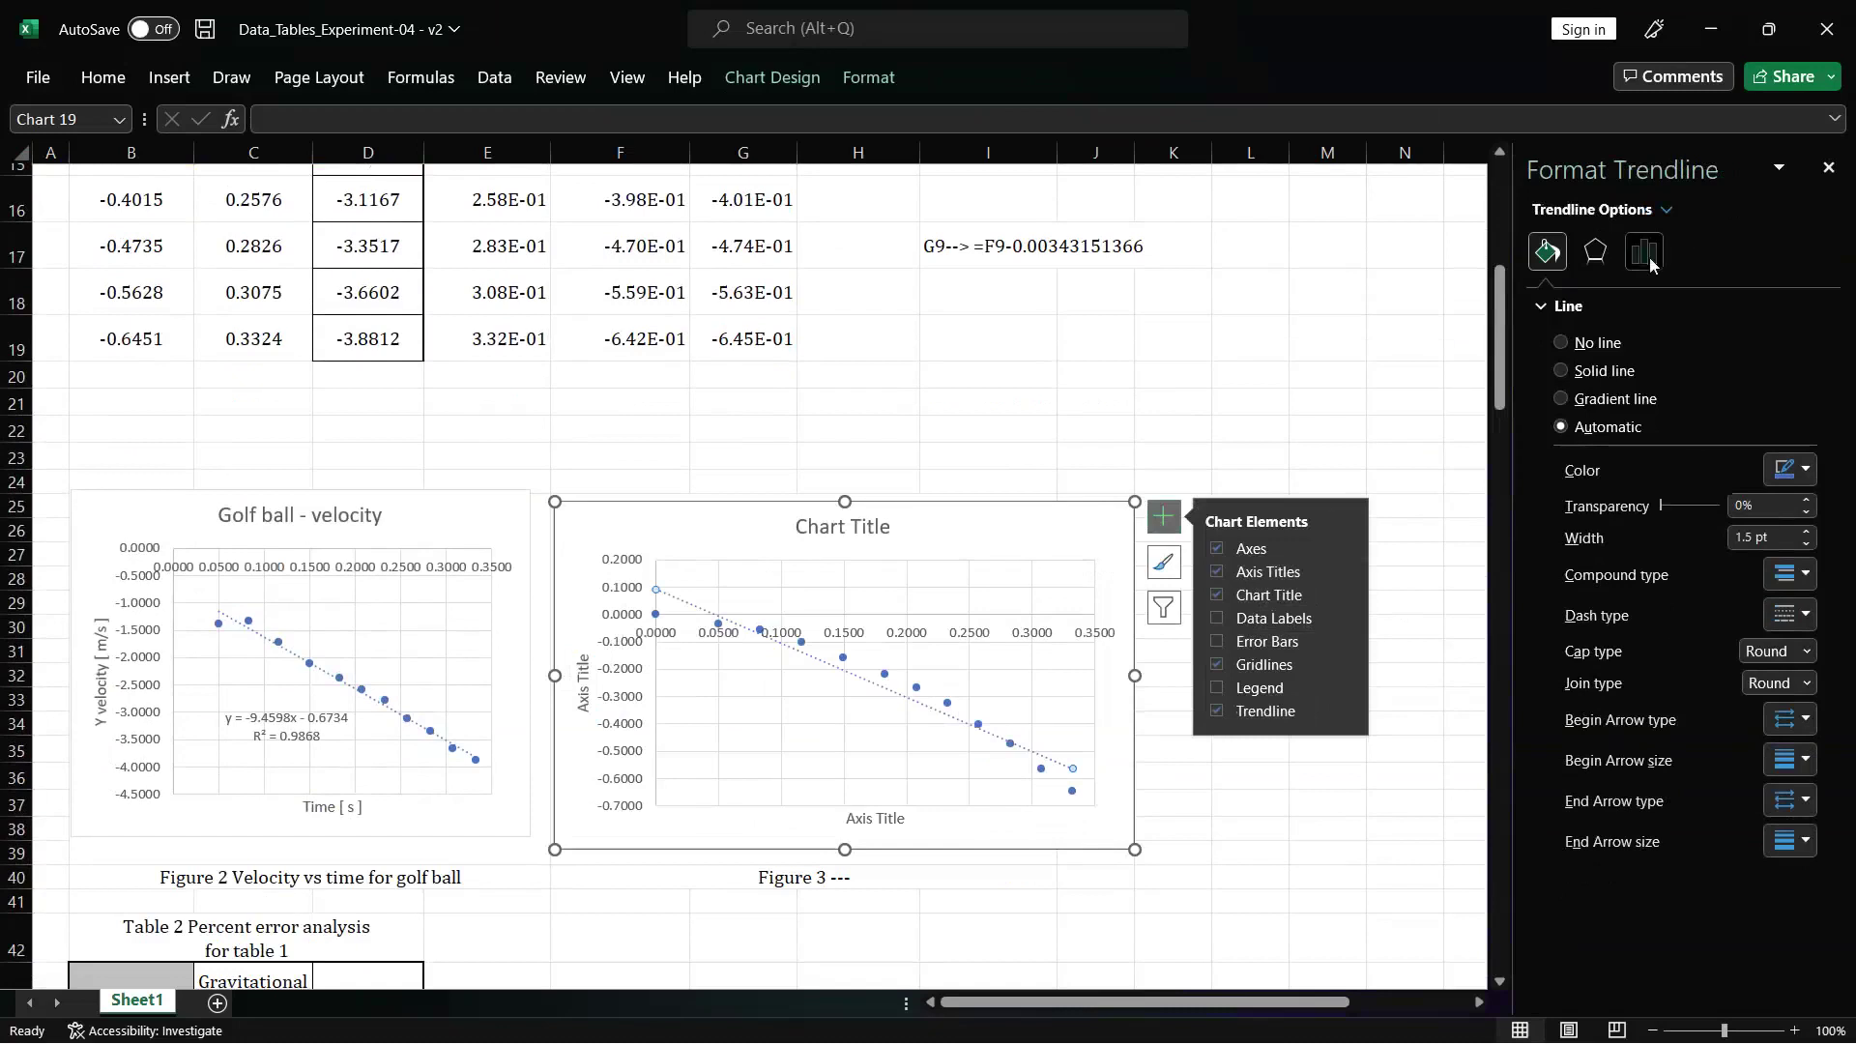
click(1590, 812)
click(1584, 845)
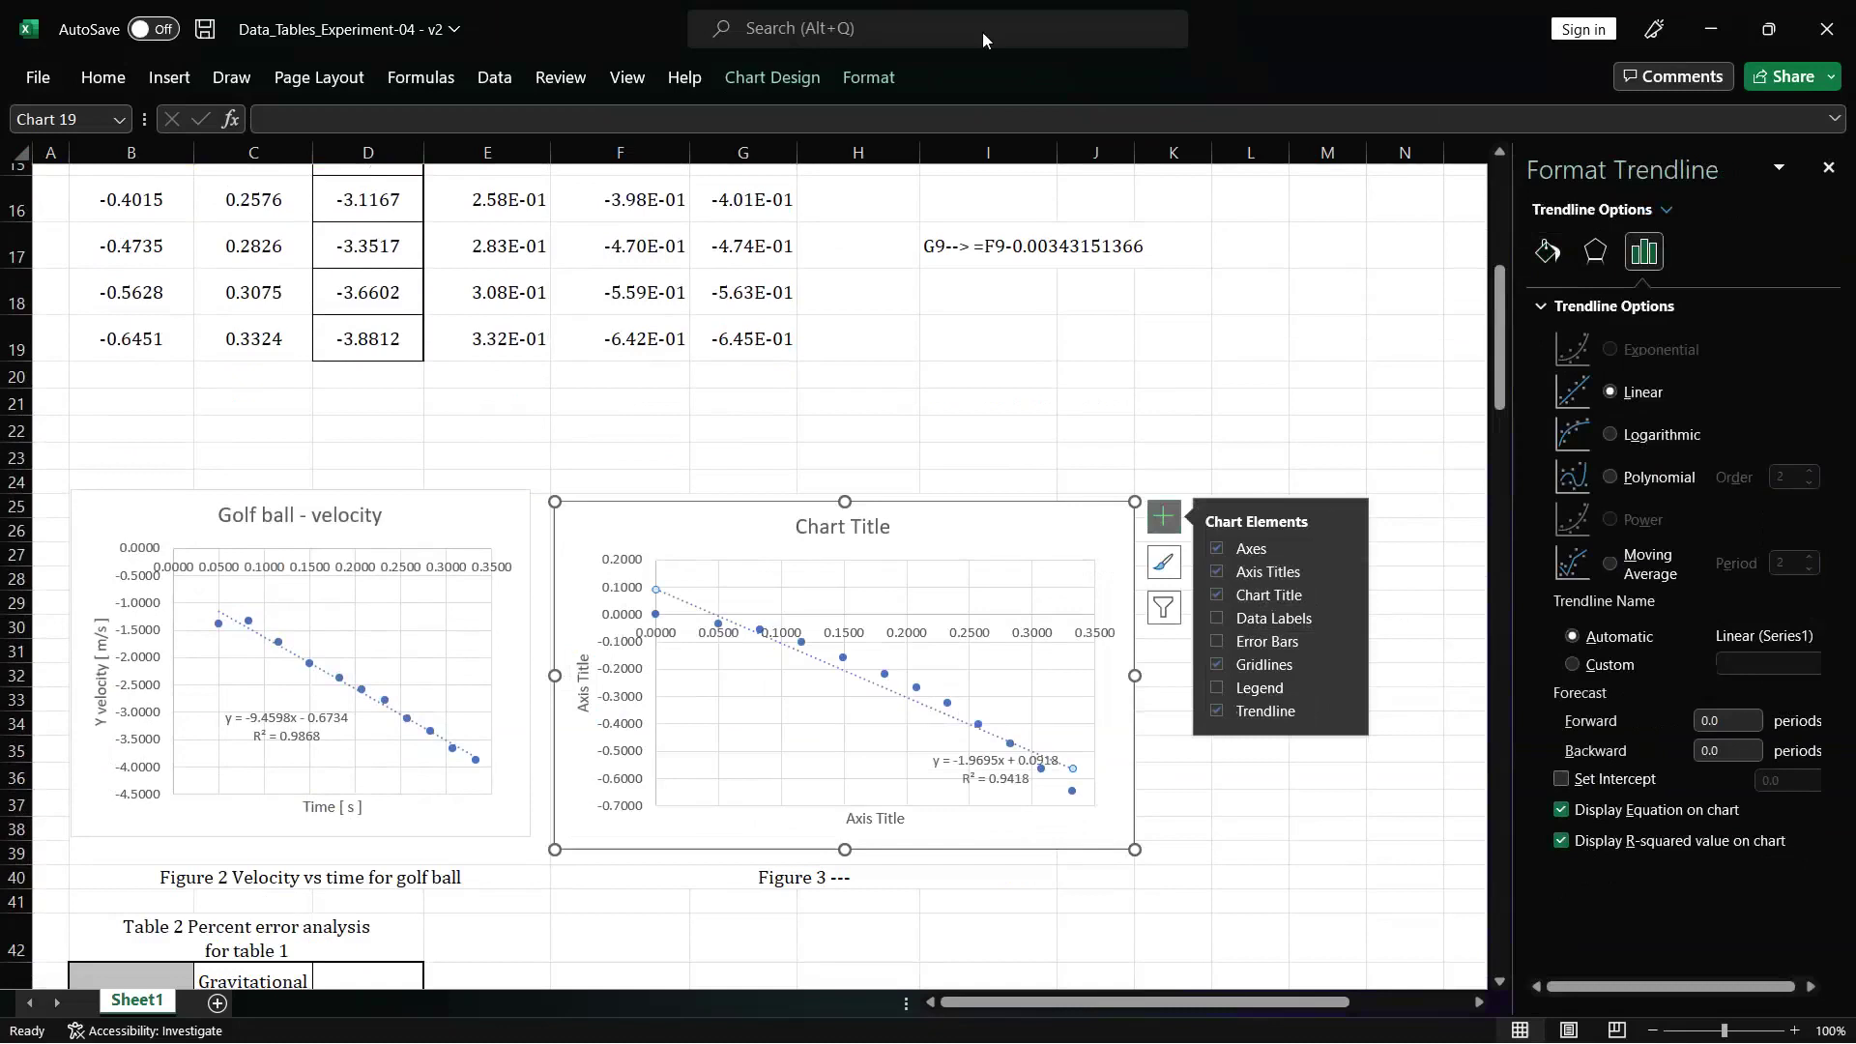
key(alt+p)
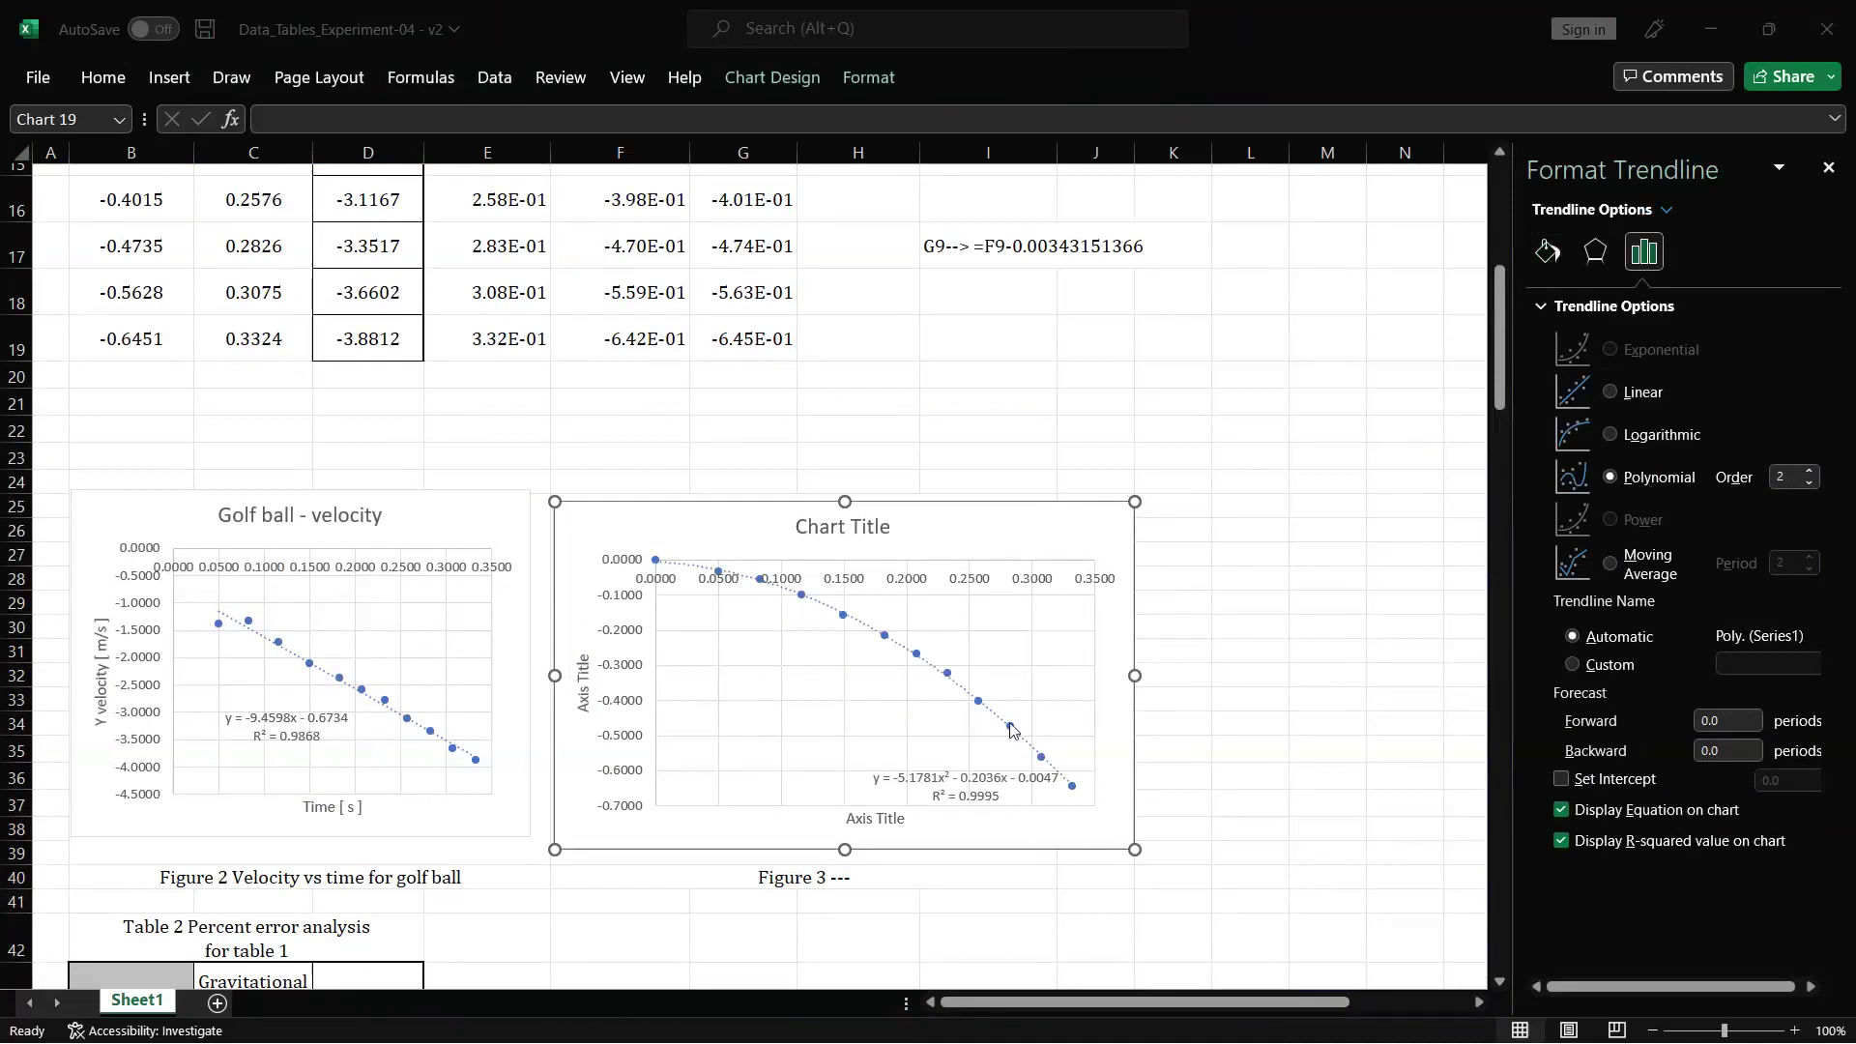
click(967, 785)
drag(953, 764, 812, 687)
- Replace the displacement-time chart's title with "Golf ball - displacement"
click(848, 542)
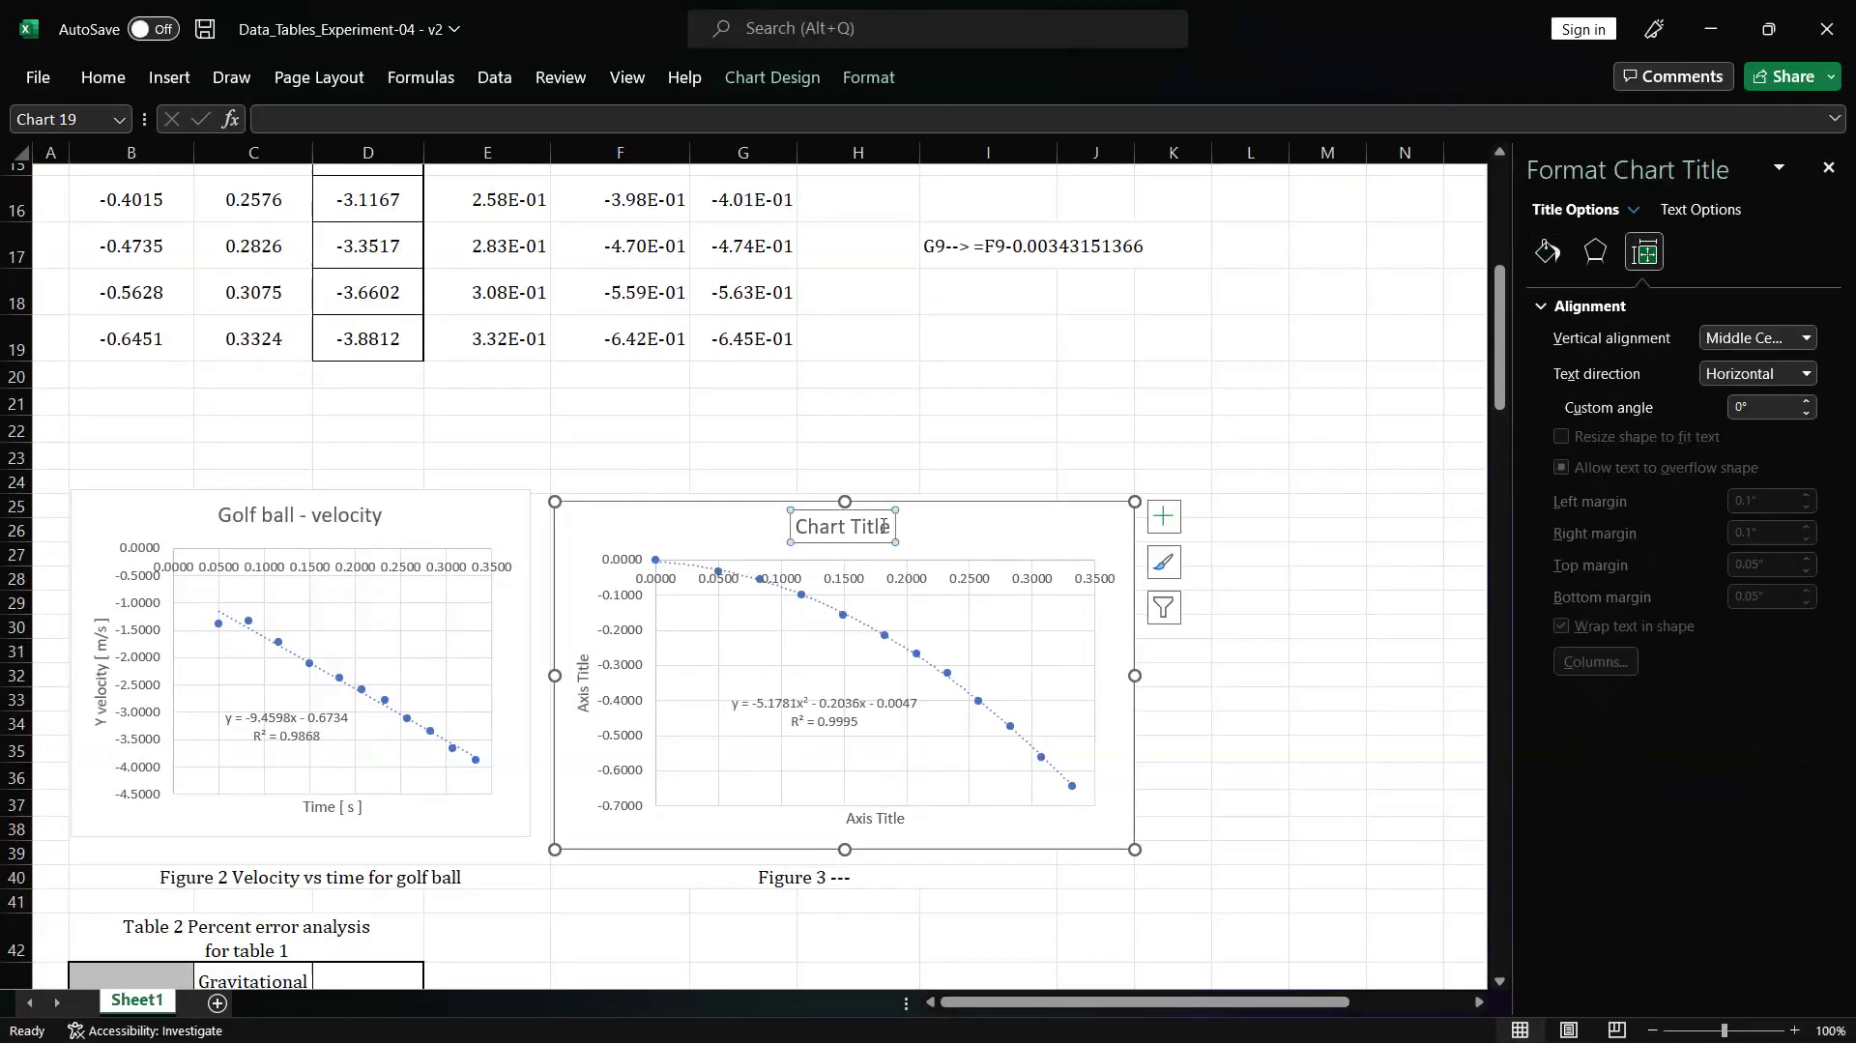
key(BackSpace)
key(BackSpace)
key(BackSpace)
key(BackSpace)
key(BackSpace)
key(BackSpace)
key(BackSpace)
key(BackSpace)
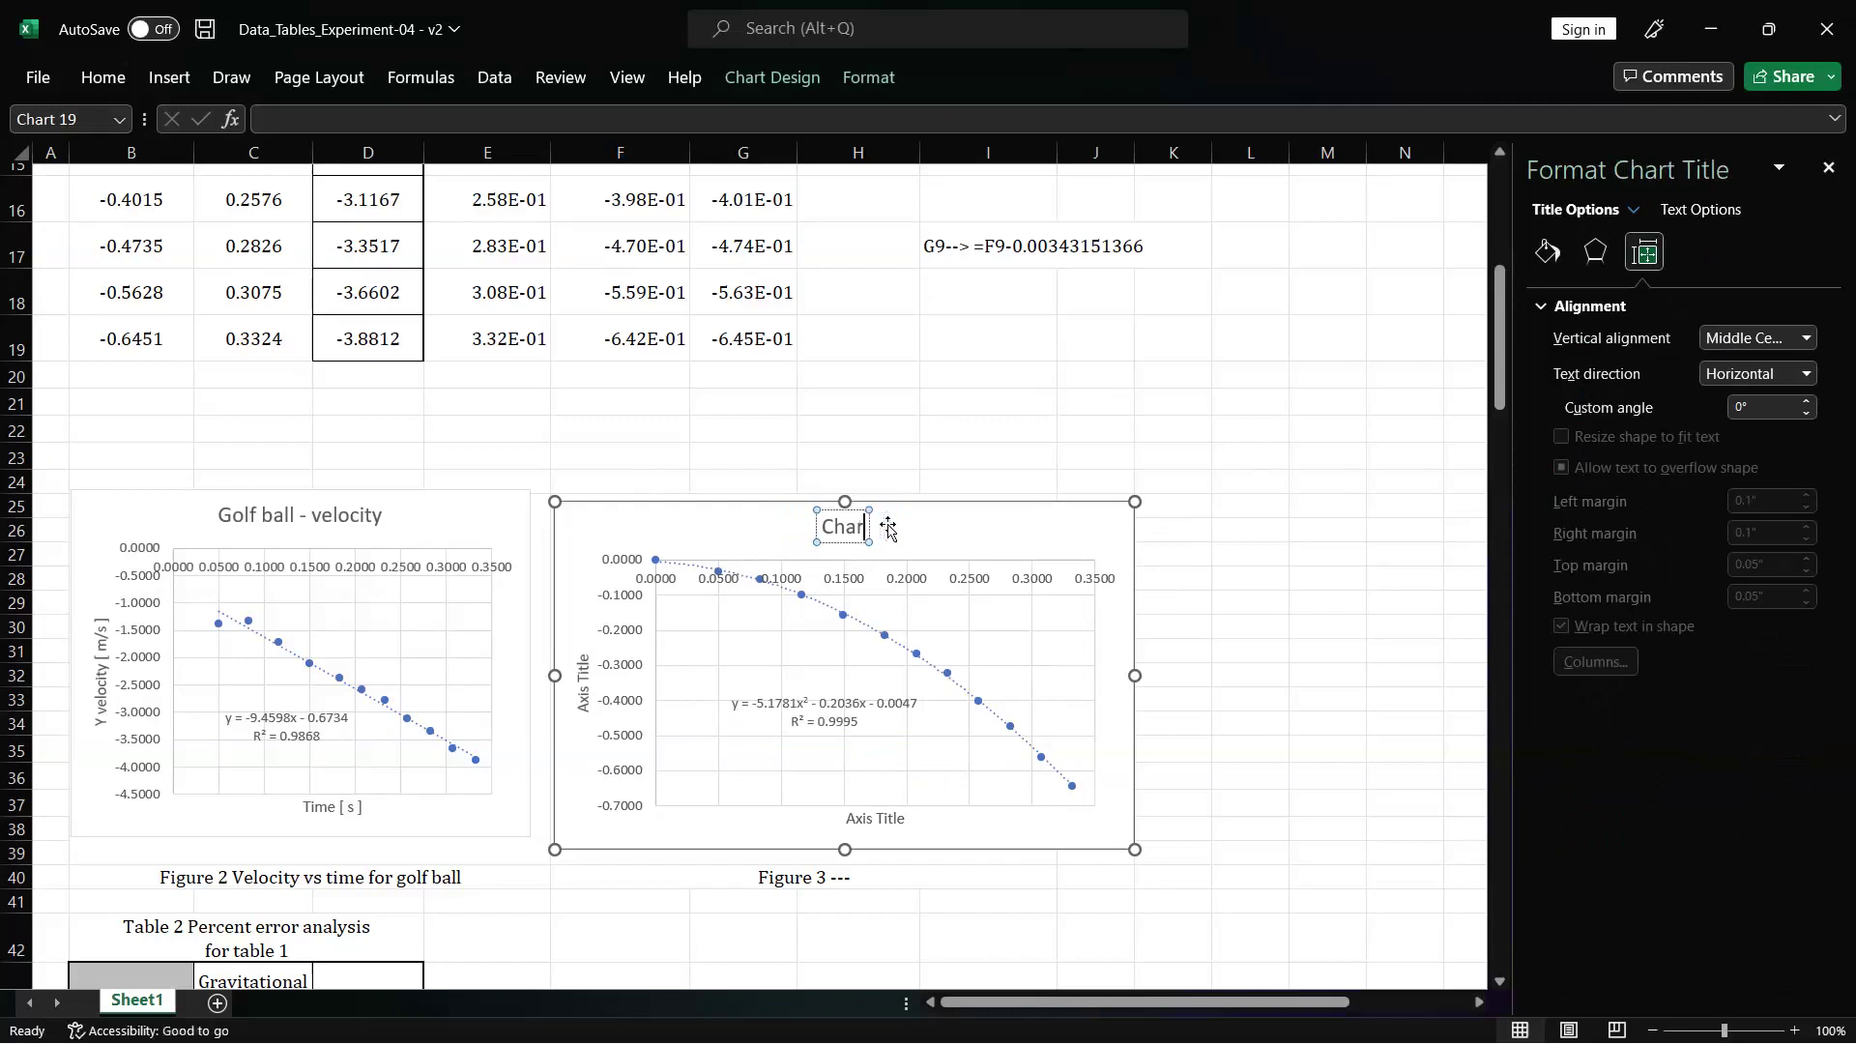
text(Go)
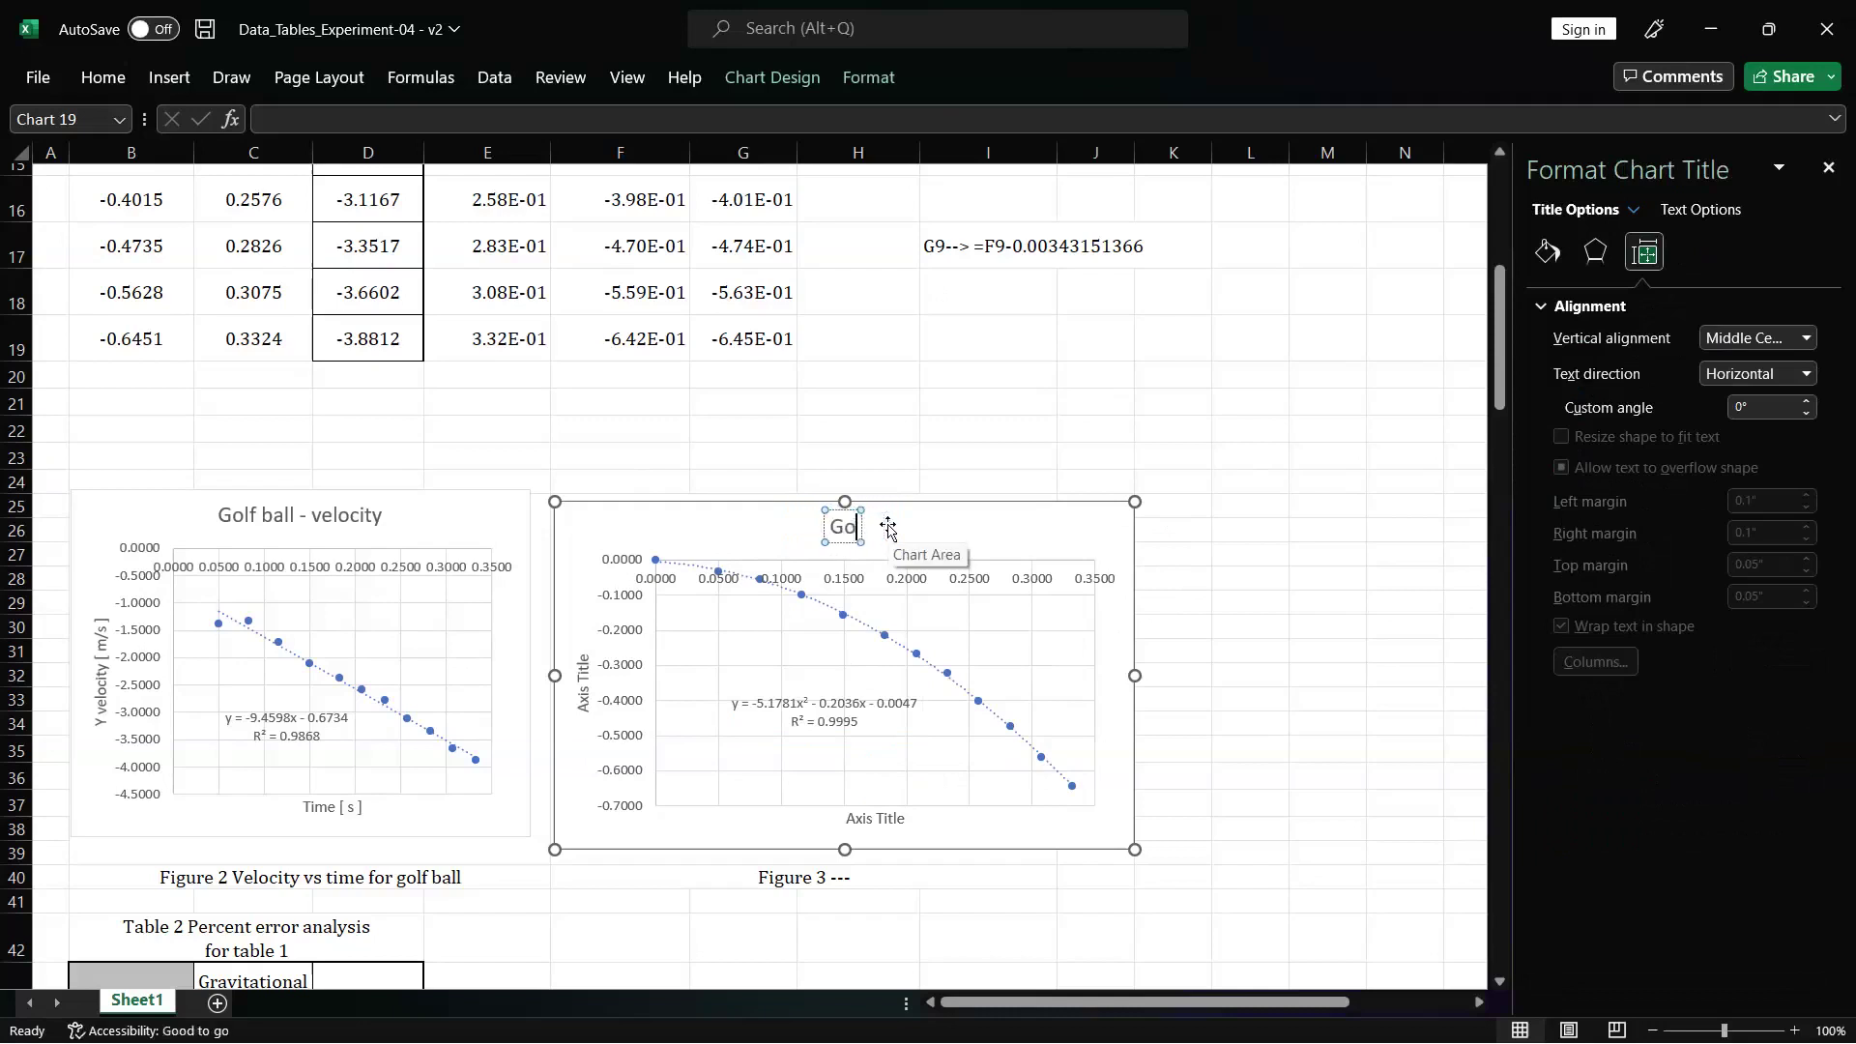
text(lf ball)
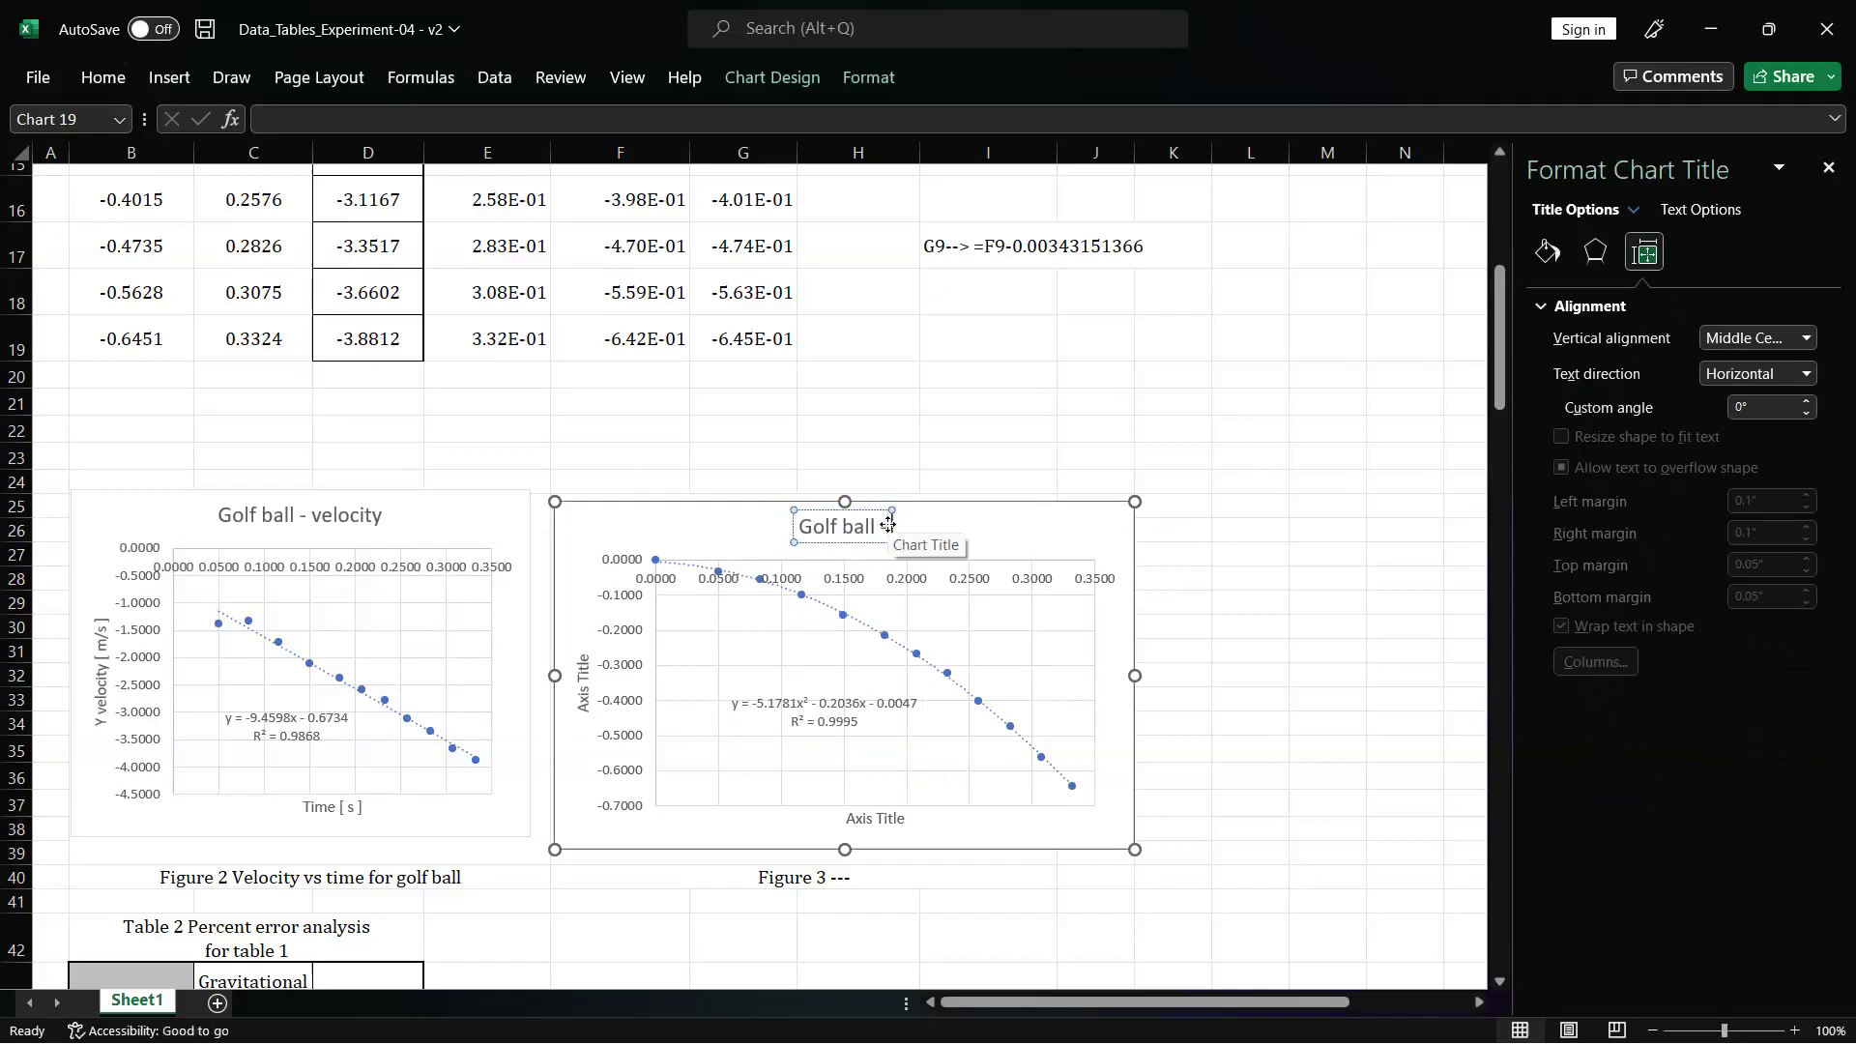
text( - displacement)
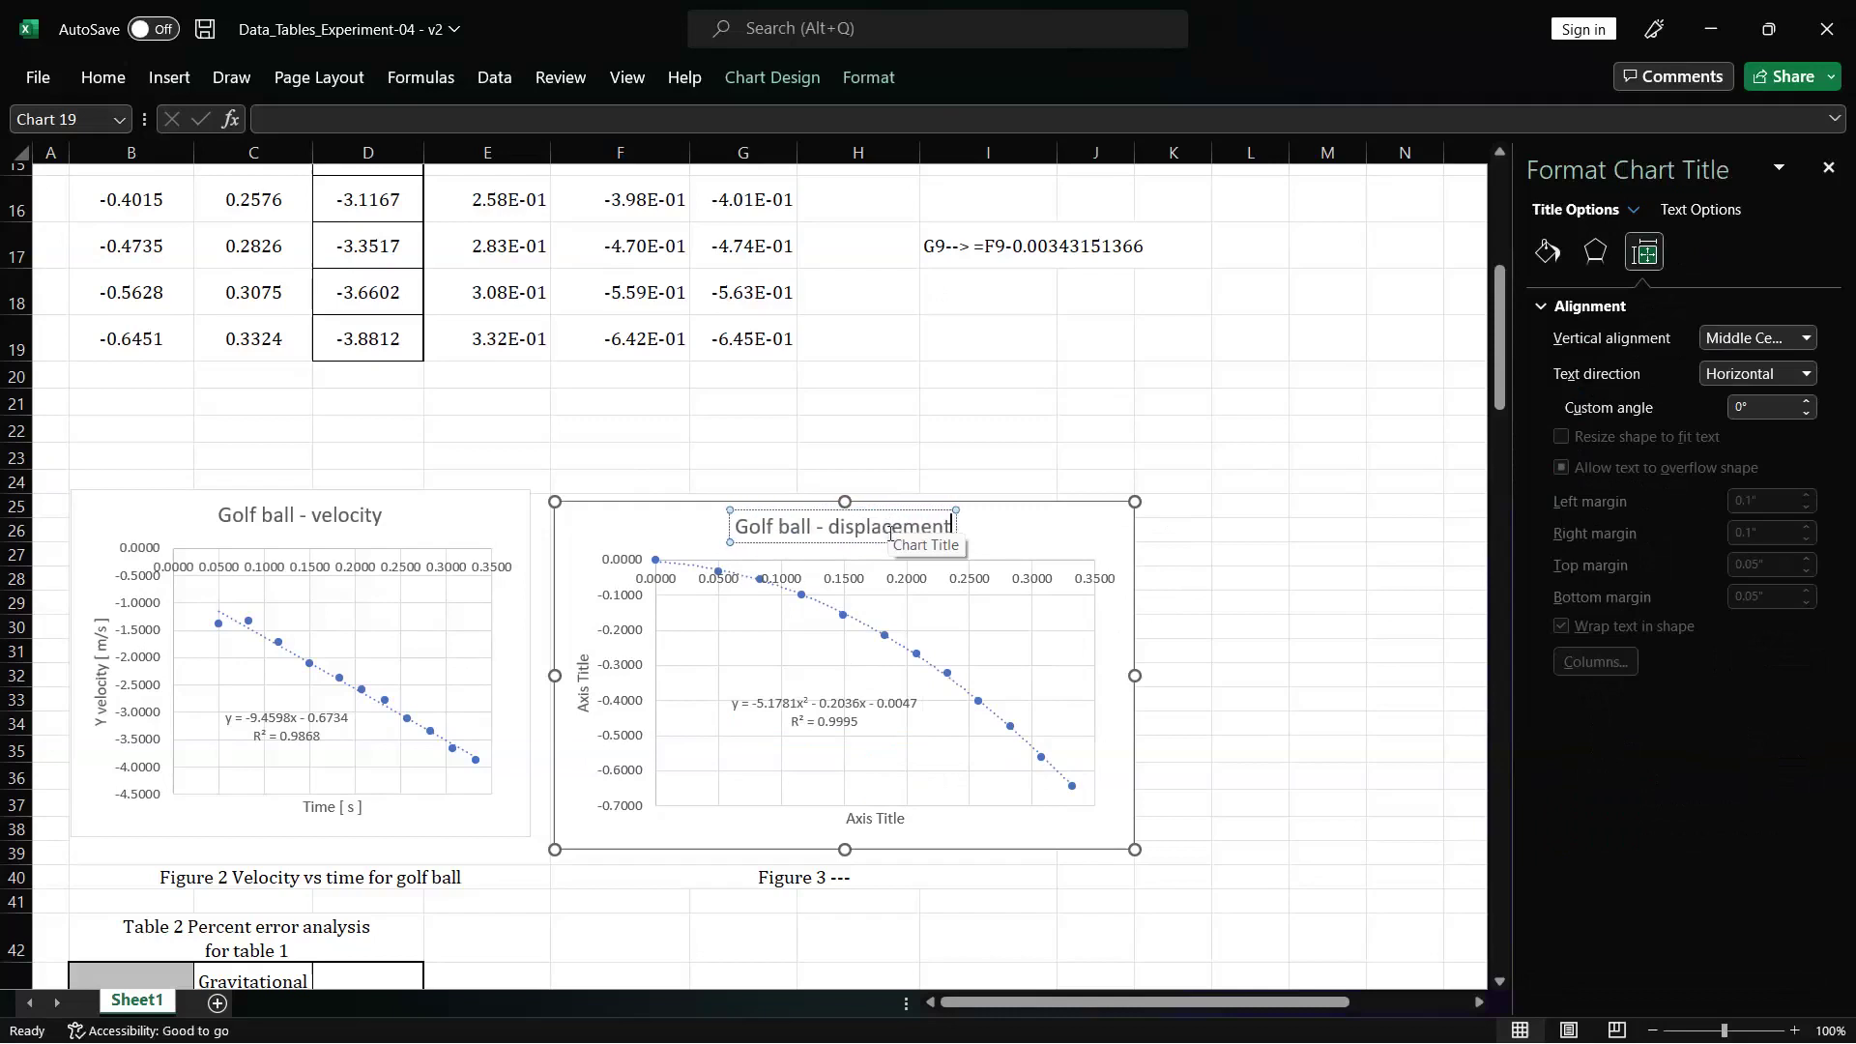
- Change the displacement chart's horizontal axis title to "Time [ s ]"
click(892, 822)
key(BackSpace)
key(BackSpace)
key(BackSpace)
key(BackSpace)
key(BackSpace)
key(BackSpace)
key(BackSpace)
key(BackSpace)
key(BackSpace)
key(BackSpace)
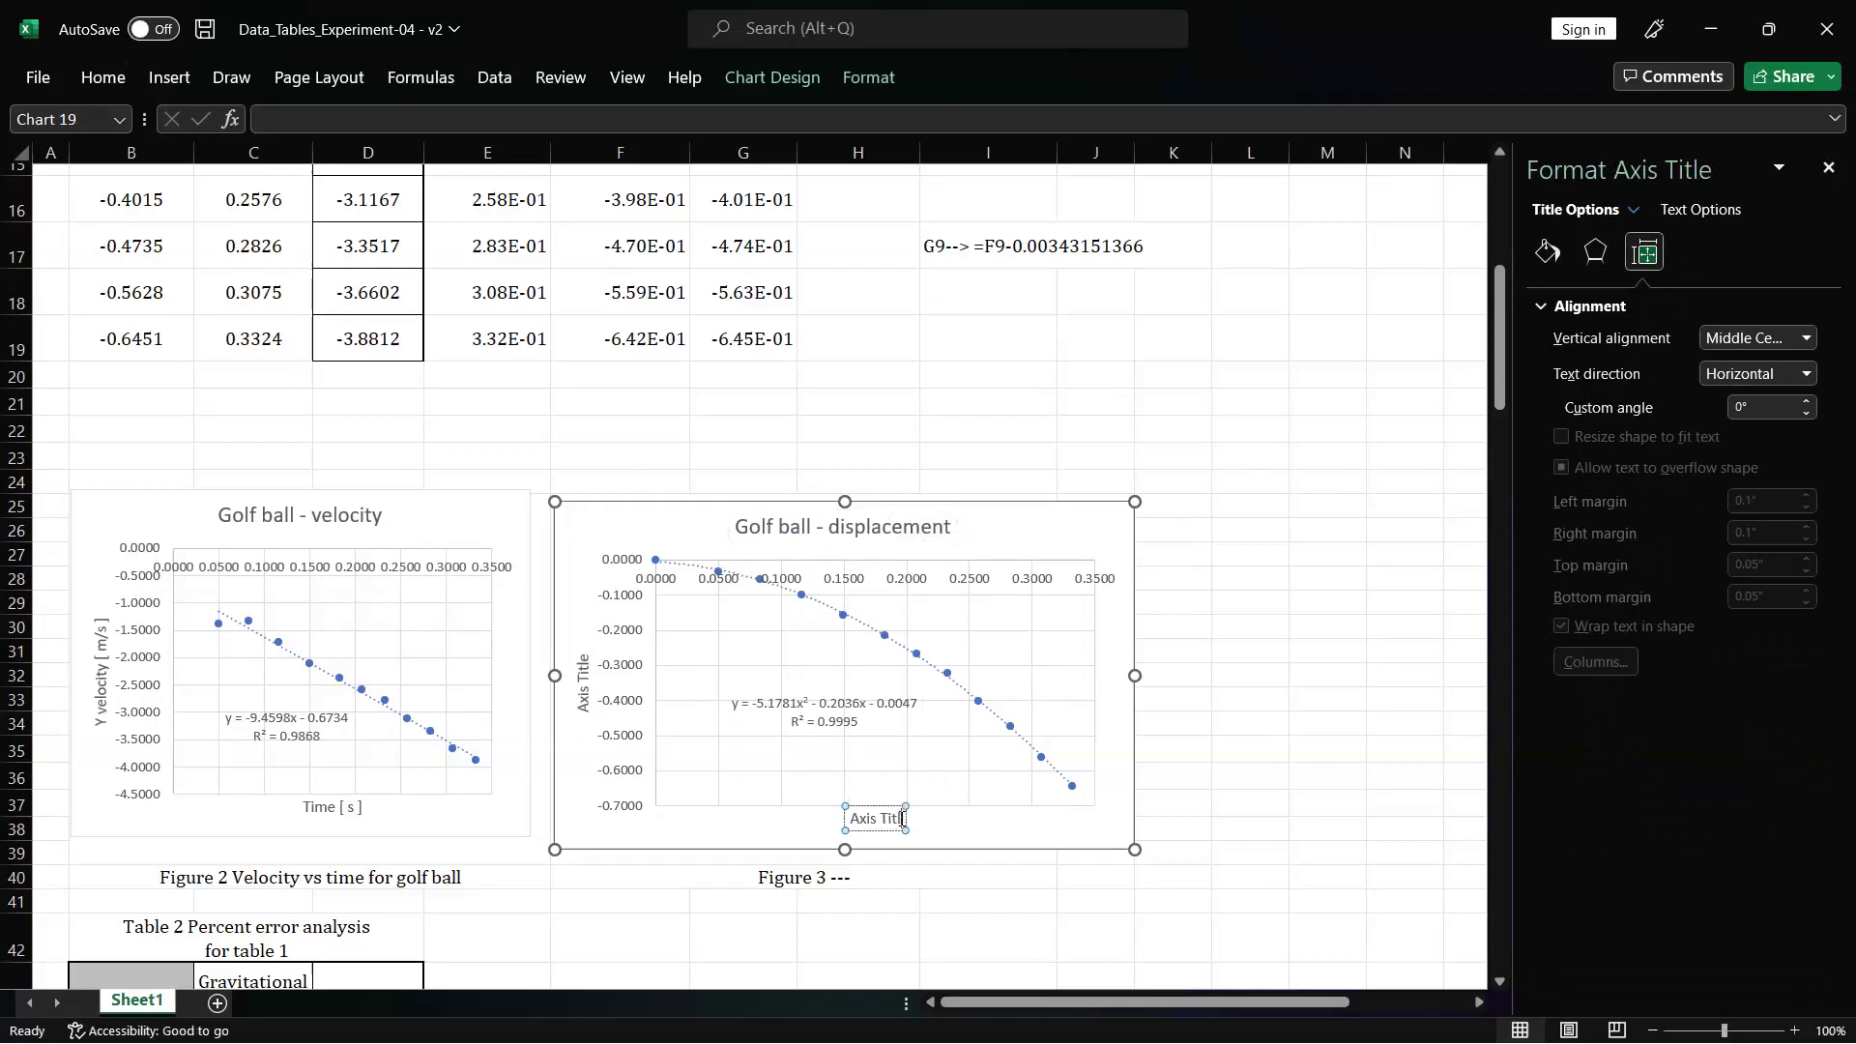
text(Time [ s ])
- Change the displacement chart's vertical axis title to "Y displacement [ m ]" and deselect the chart
click(583, 672)
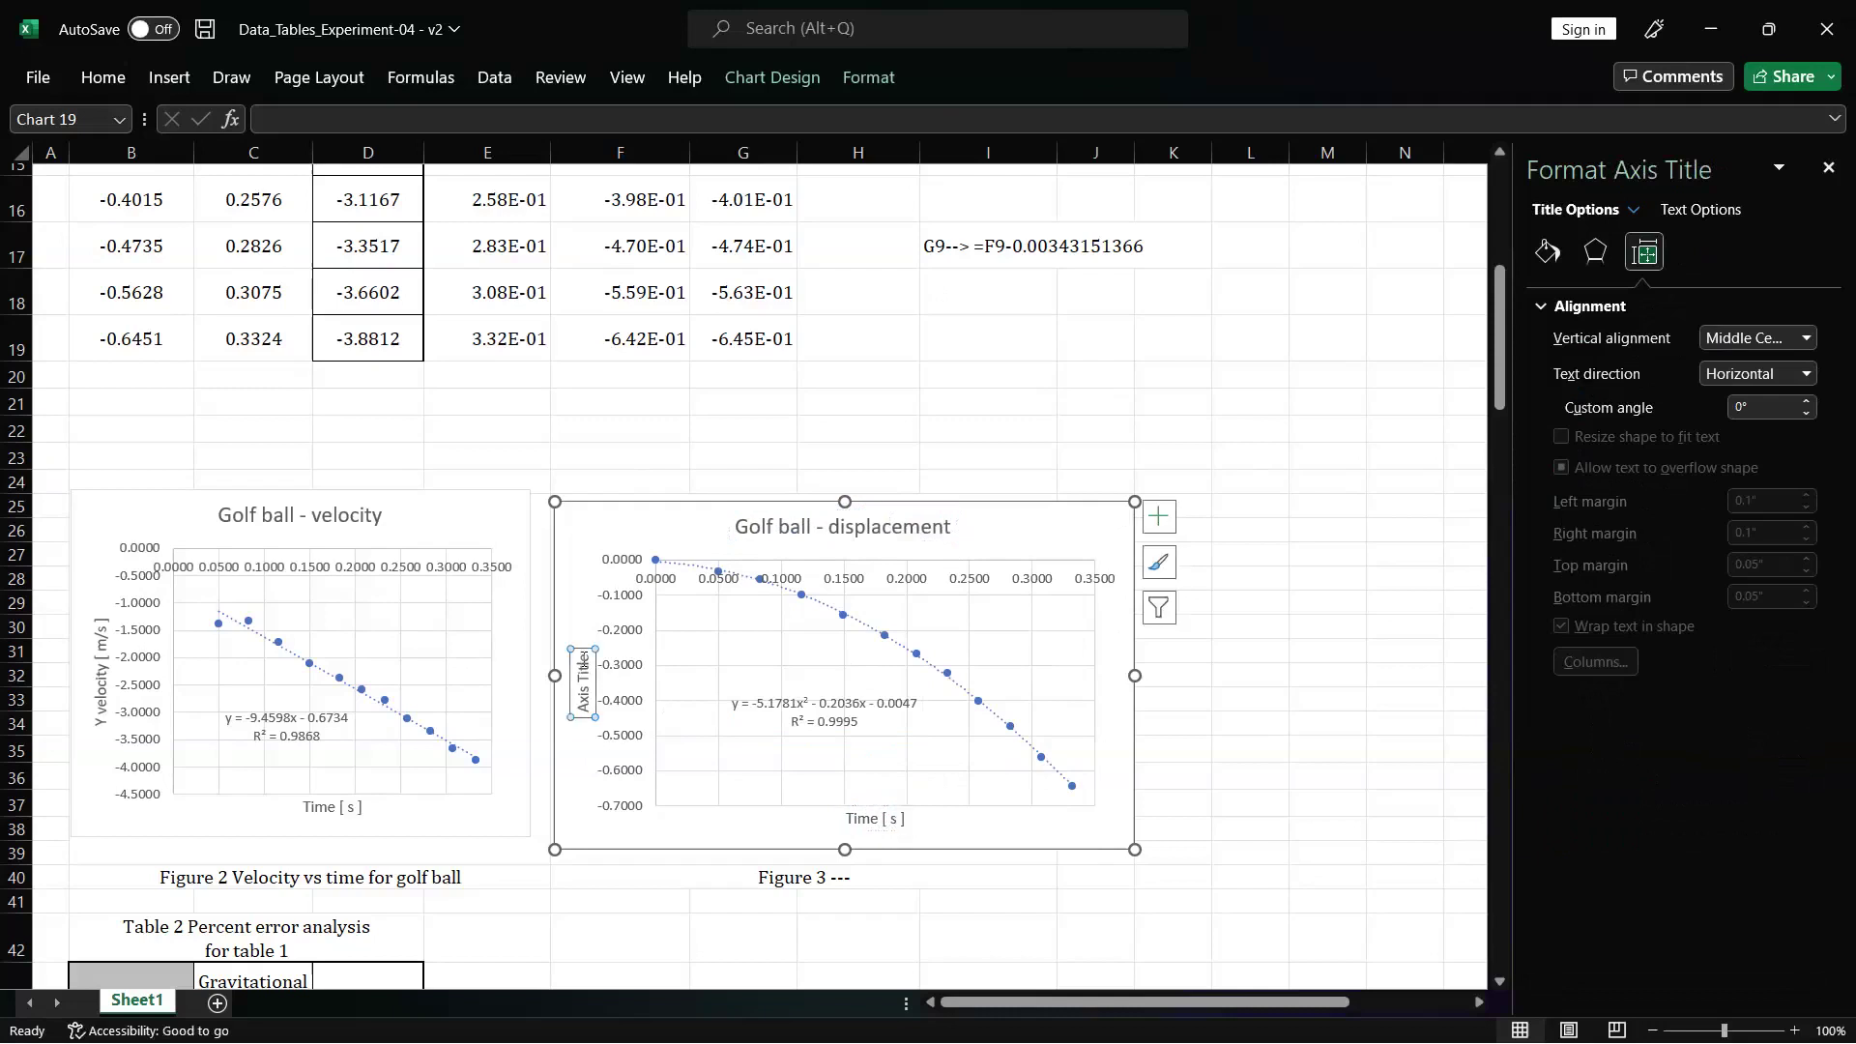
click(583, 667)
key(BackSpace)
key(BackSpace)
key(BackSpace)
key(BackSpace)
key(BackSpace)
key(BackSpace)
key(BackSpace)
key(BackSpace)
key(BackSpace)
key(BackSpace)
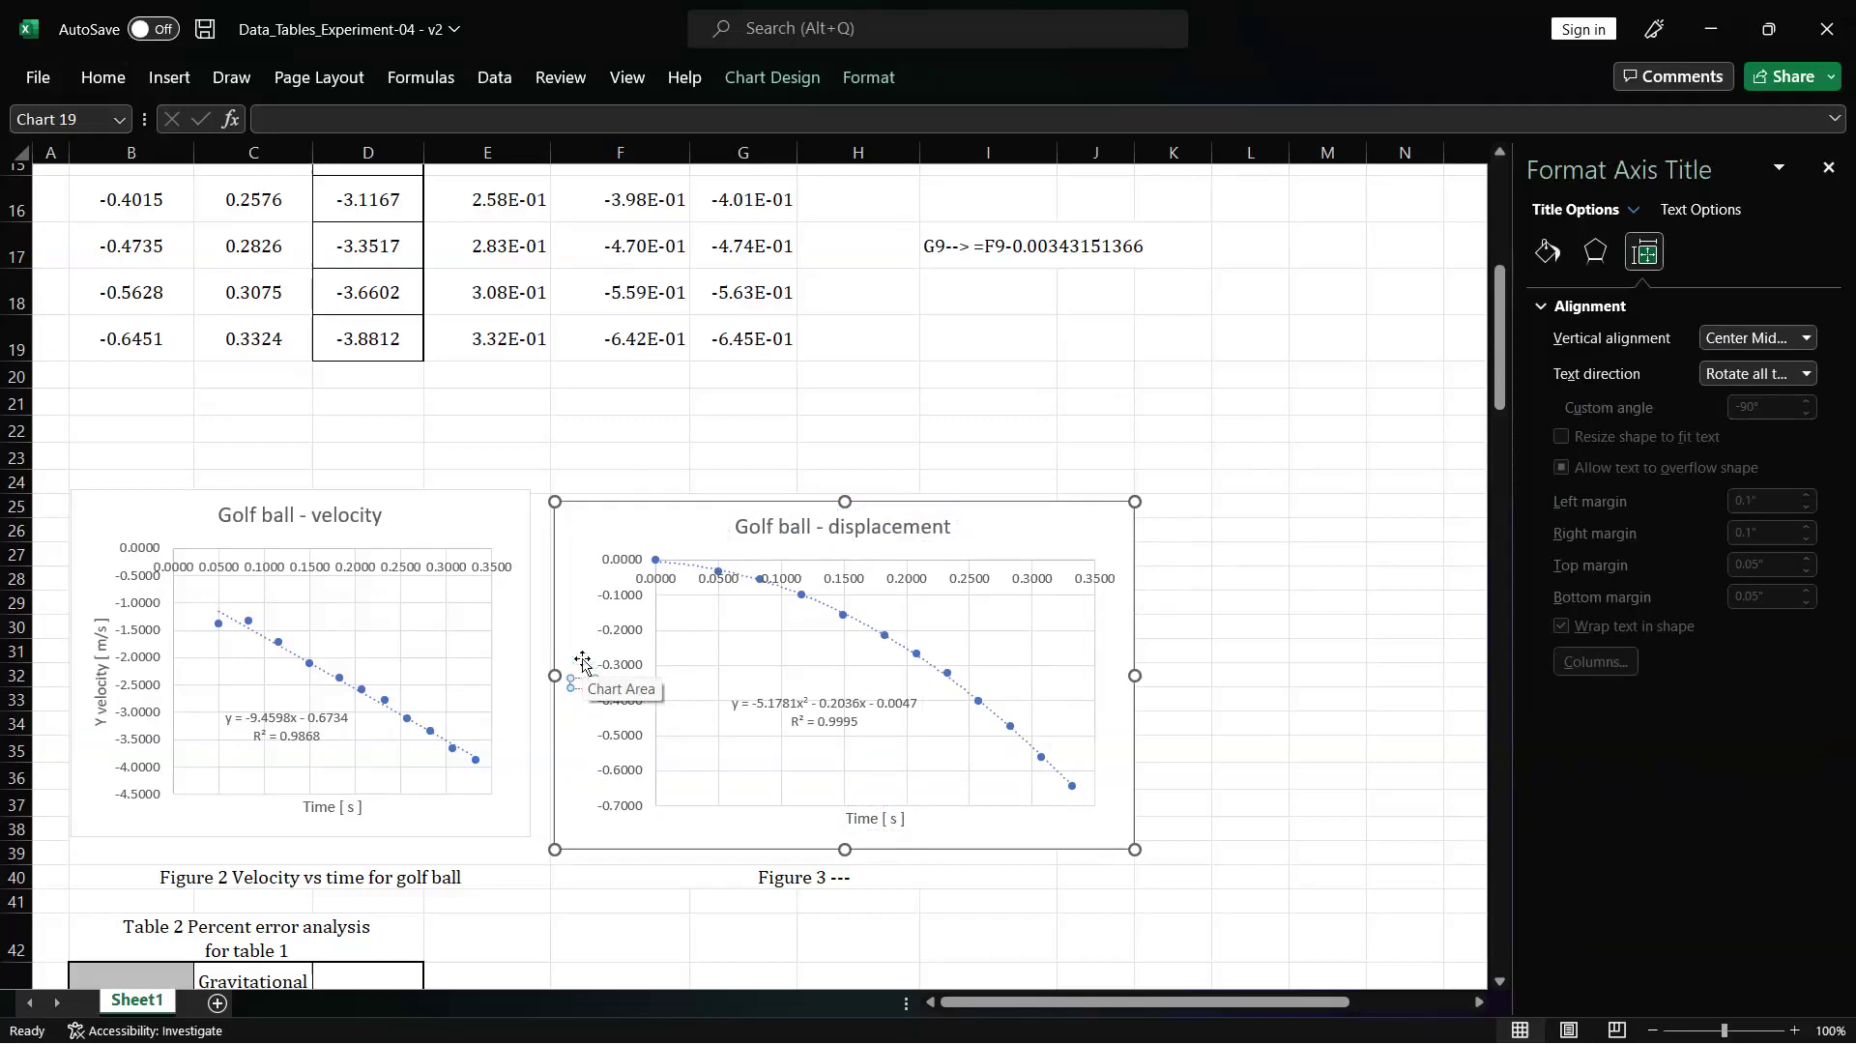
text(Y displacement)
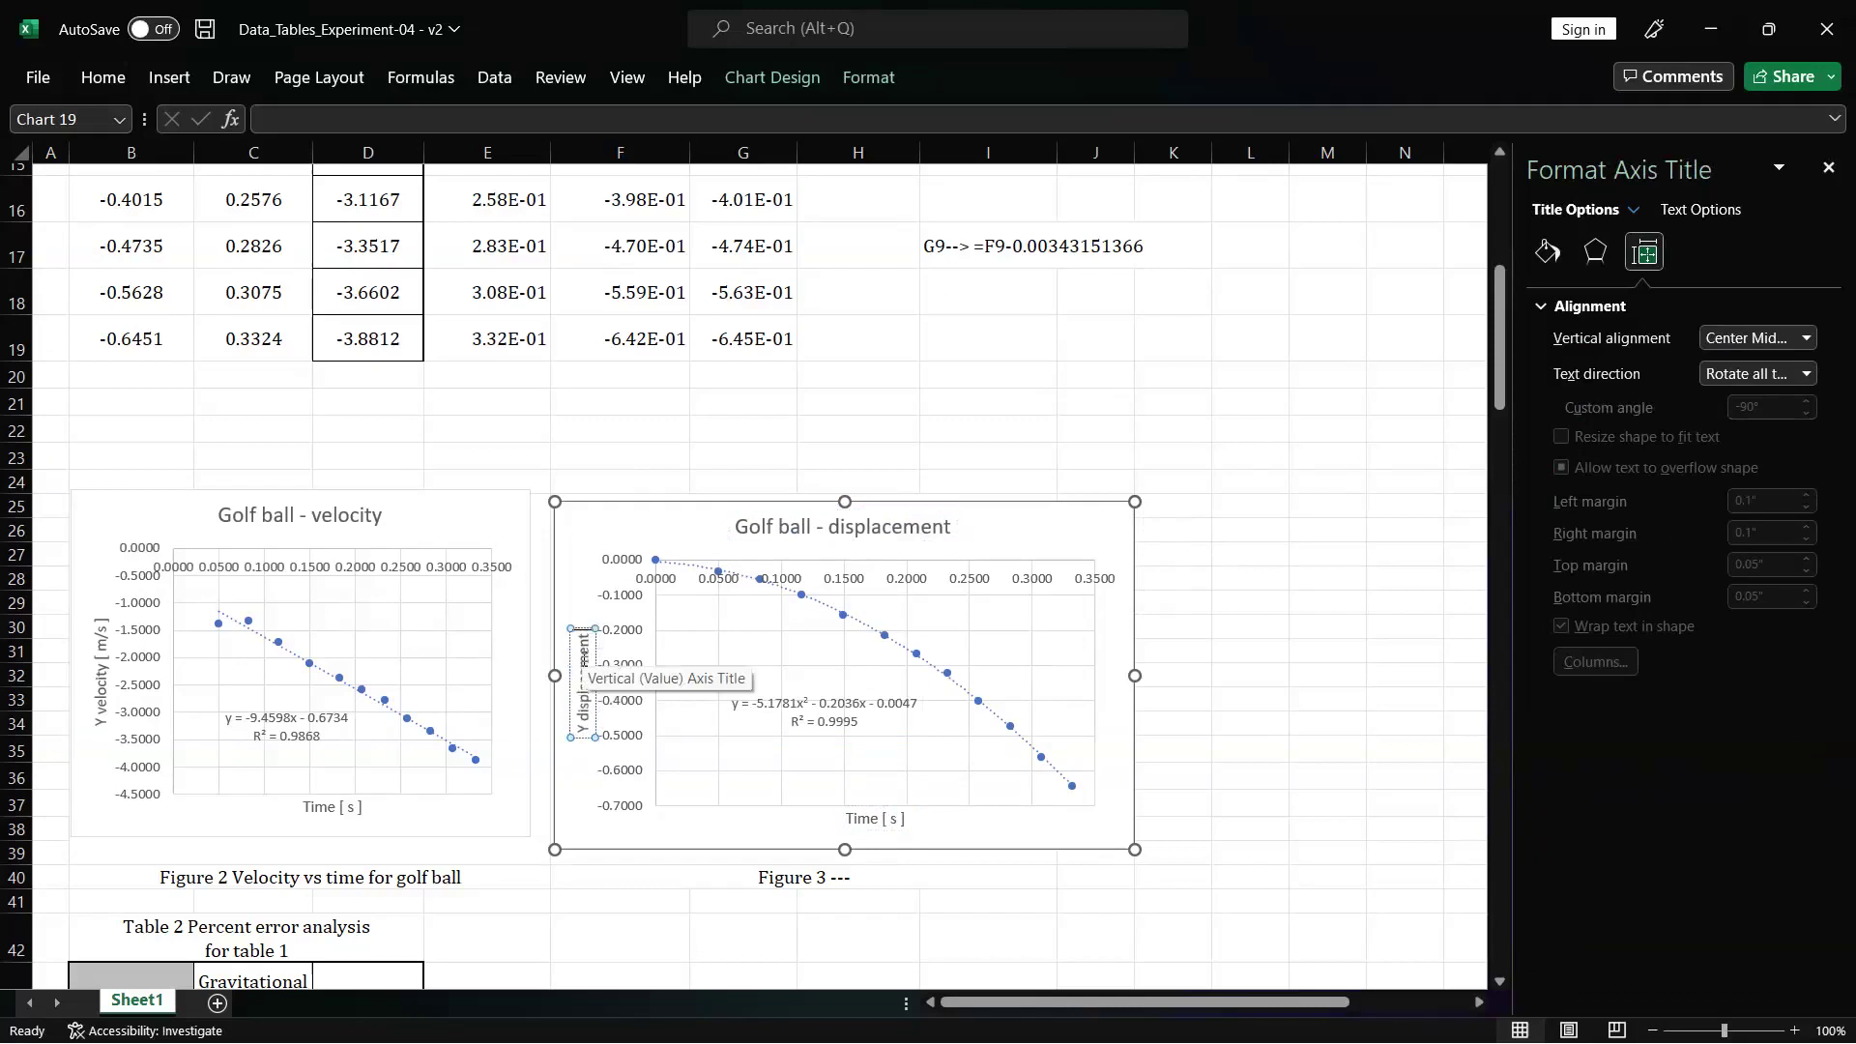
text( [ m ])
click(1216, 834)
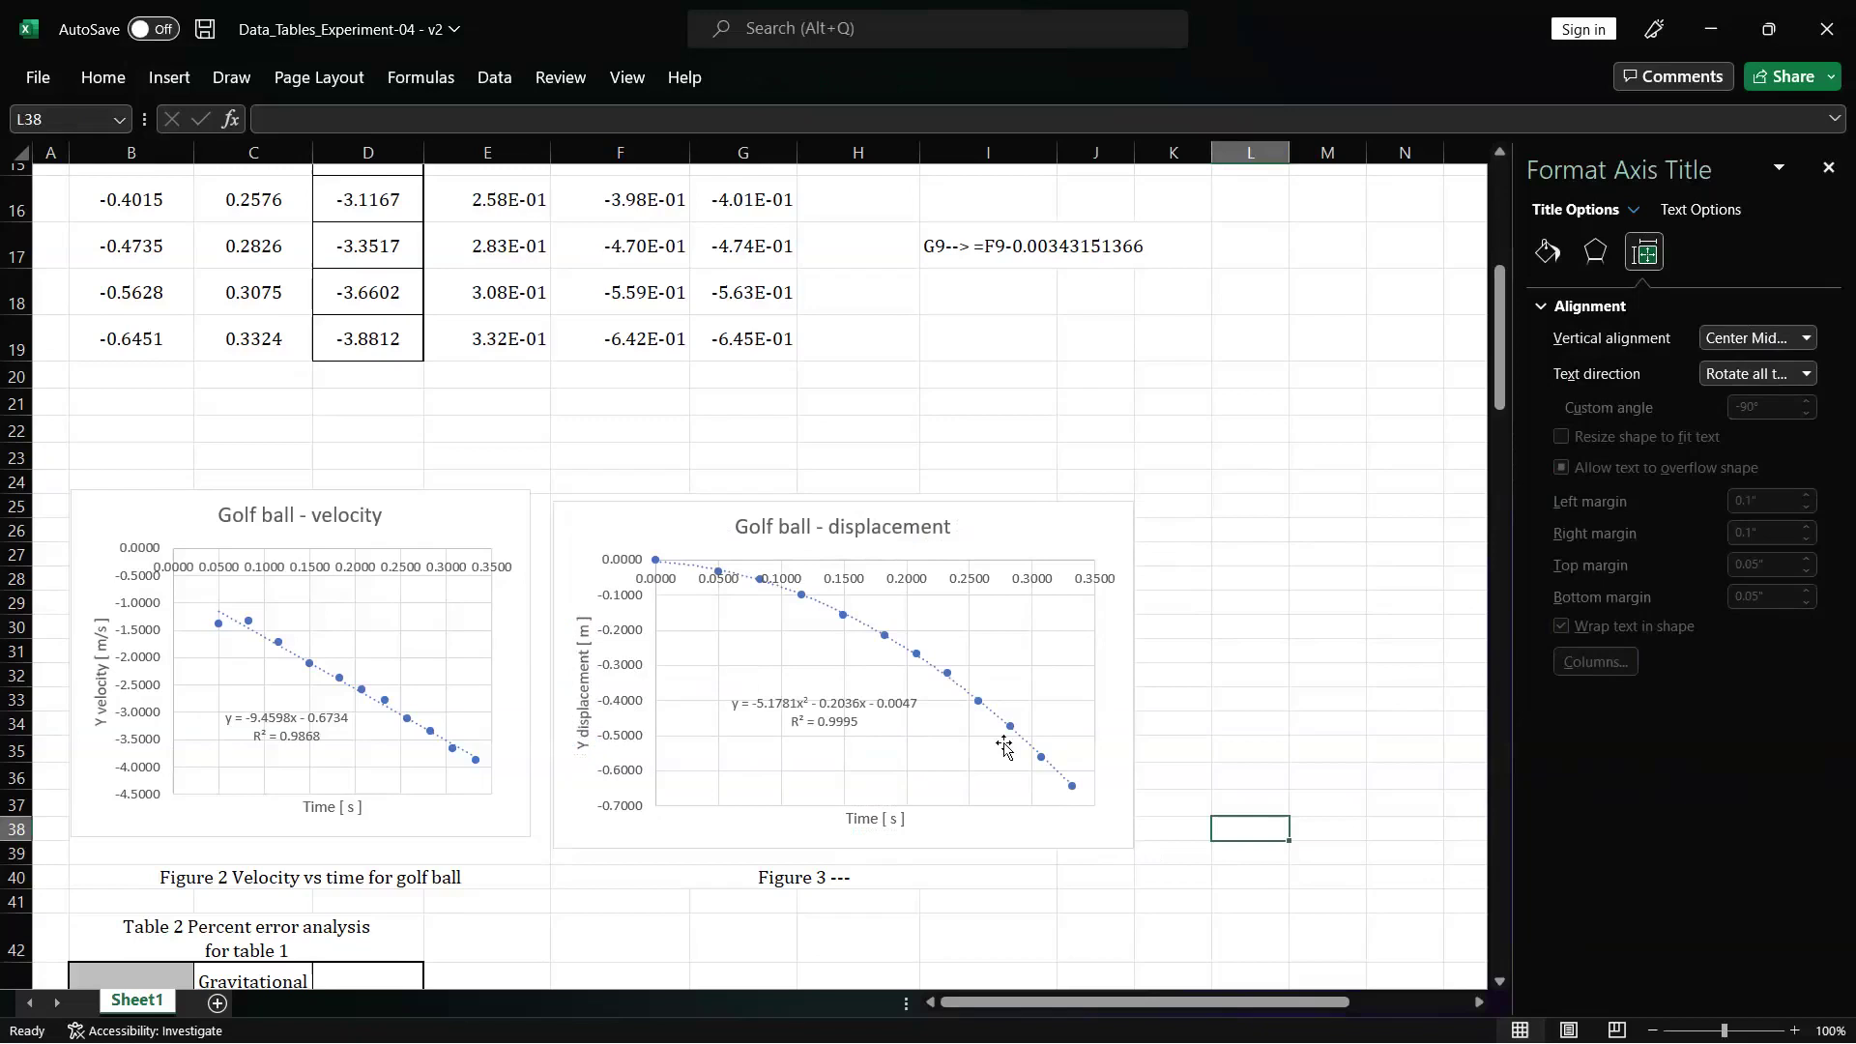
- Calculate the graph 2 gravitational acceleration in C45 of Table 2 with the formula =2*(-5.1781)
scroll(1004, 748, down, 5)
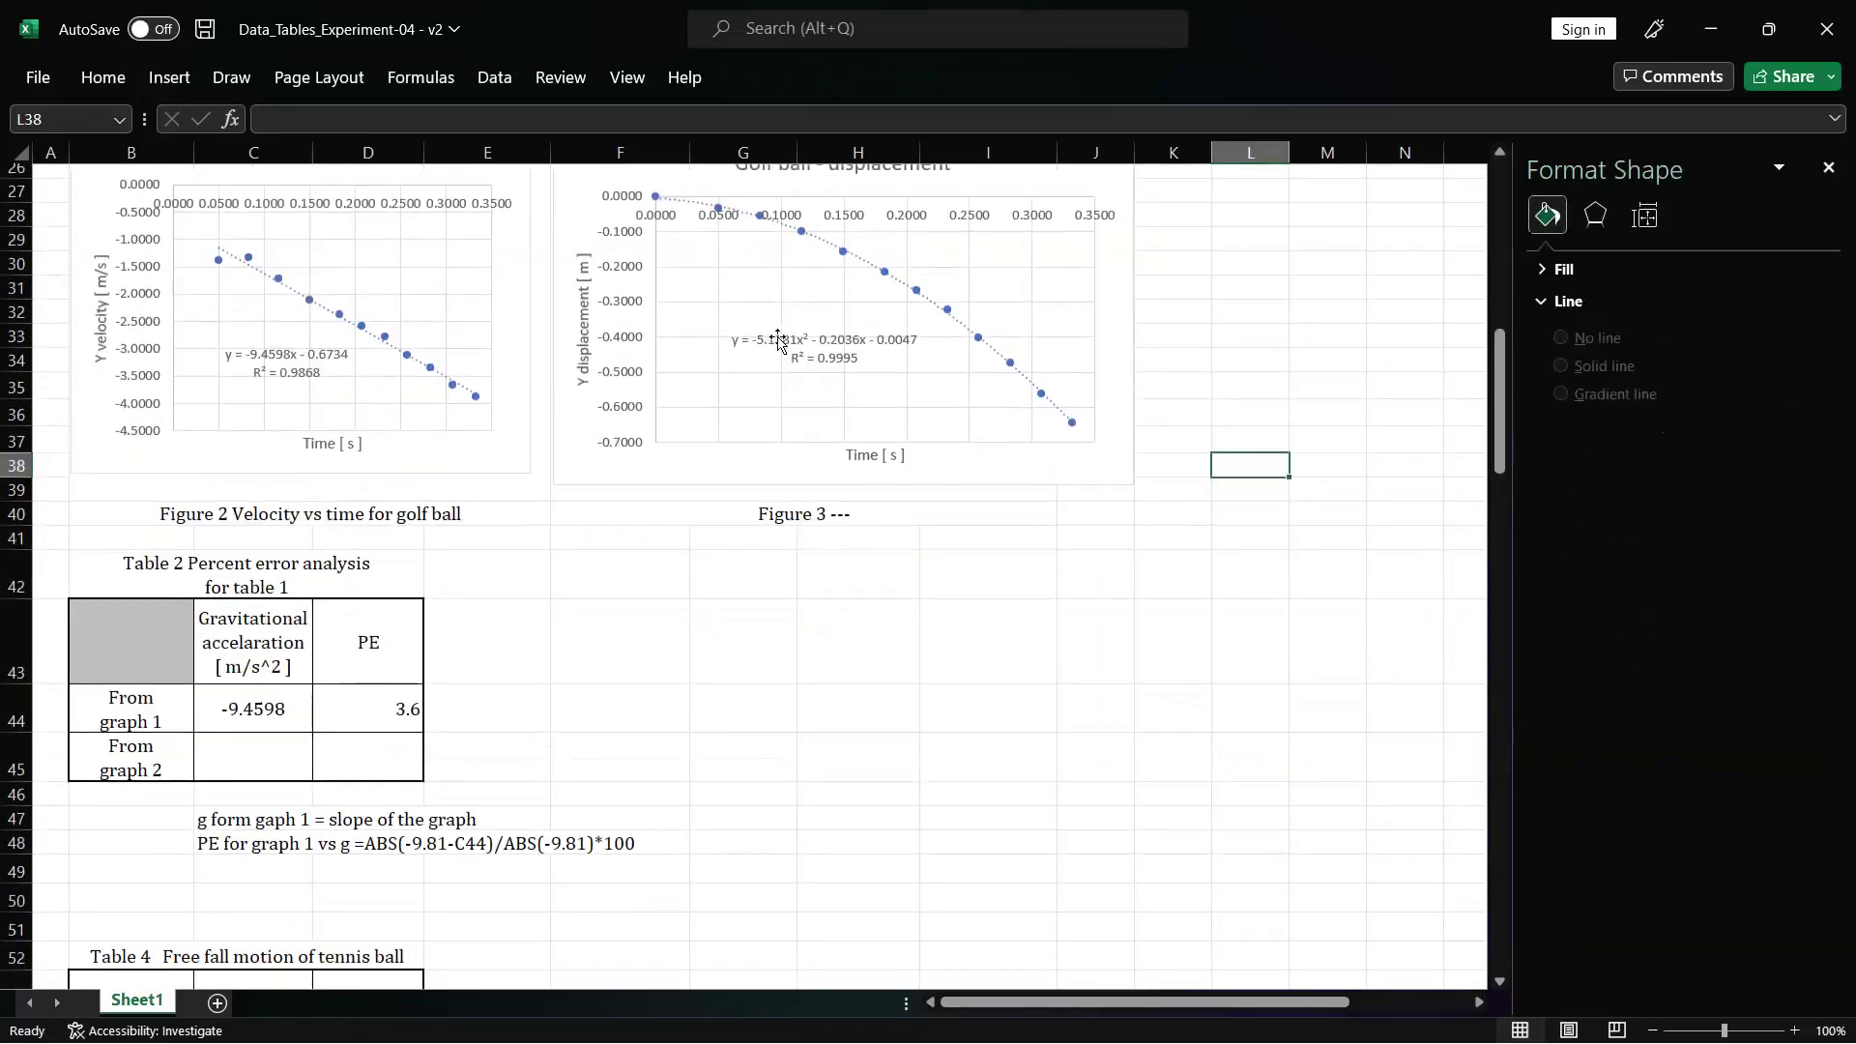
click(237, 767)
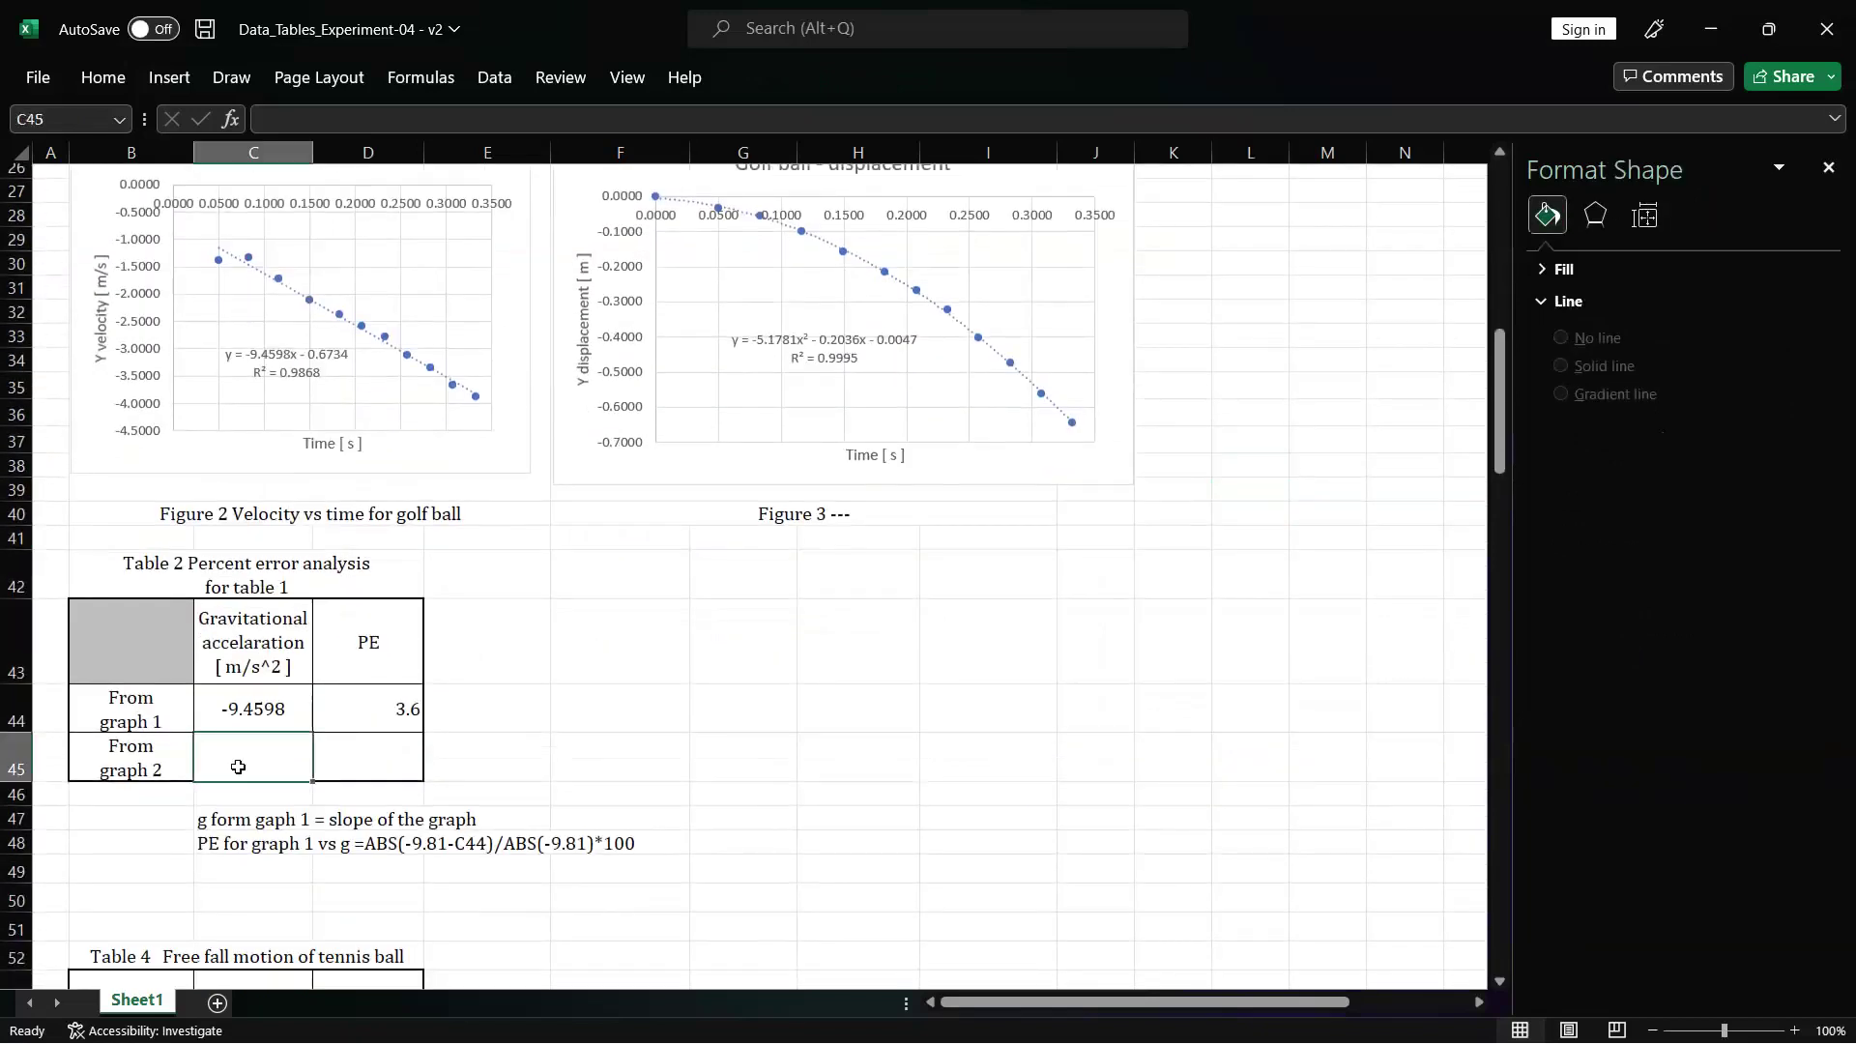
text(=)
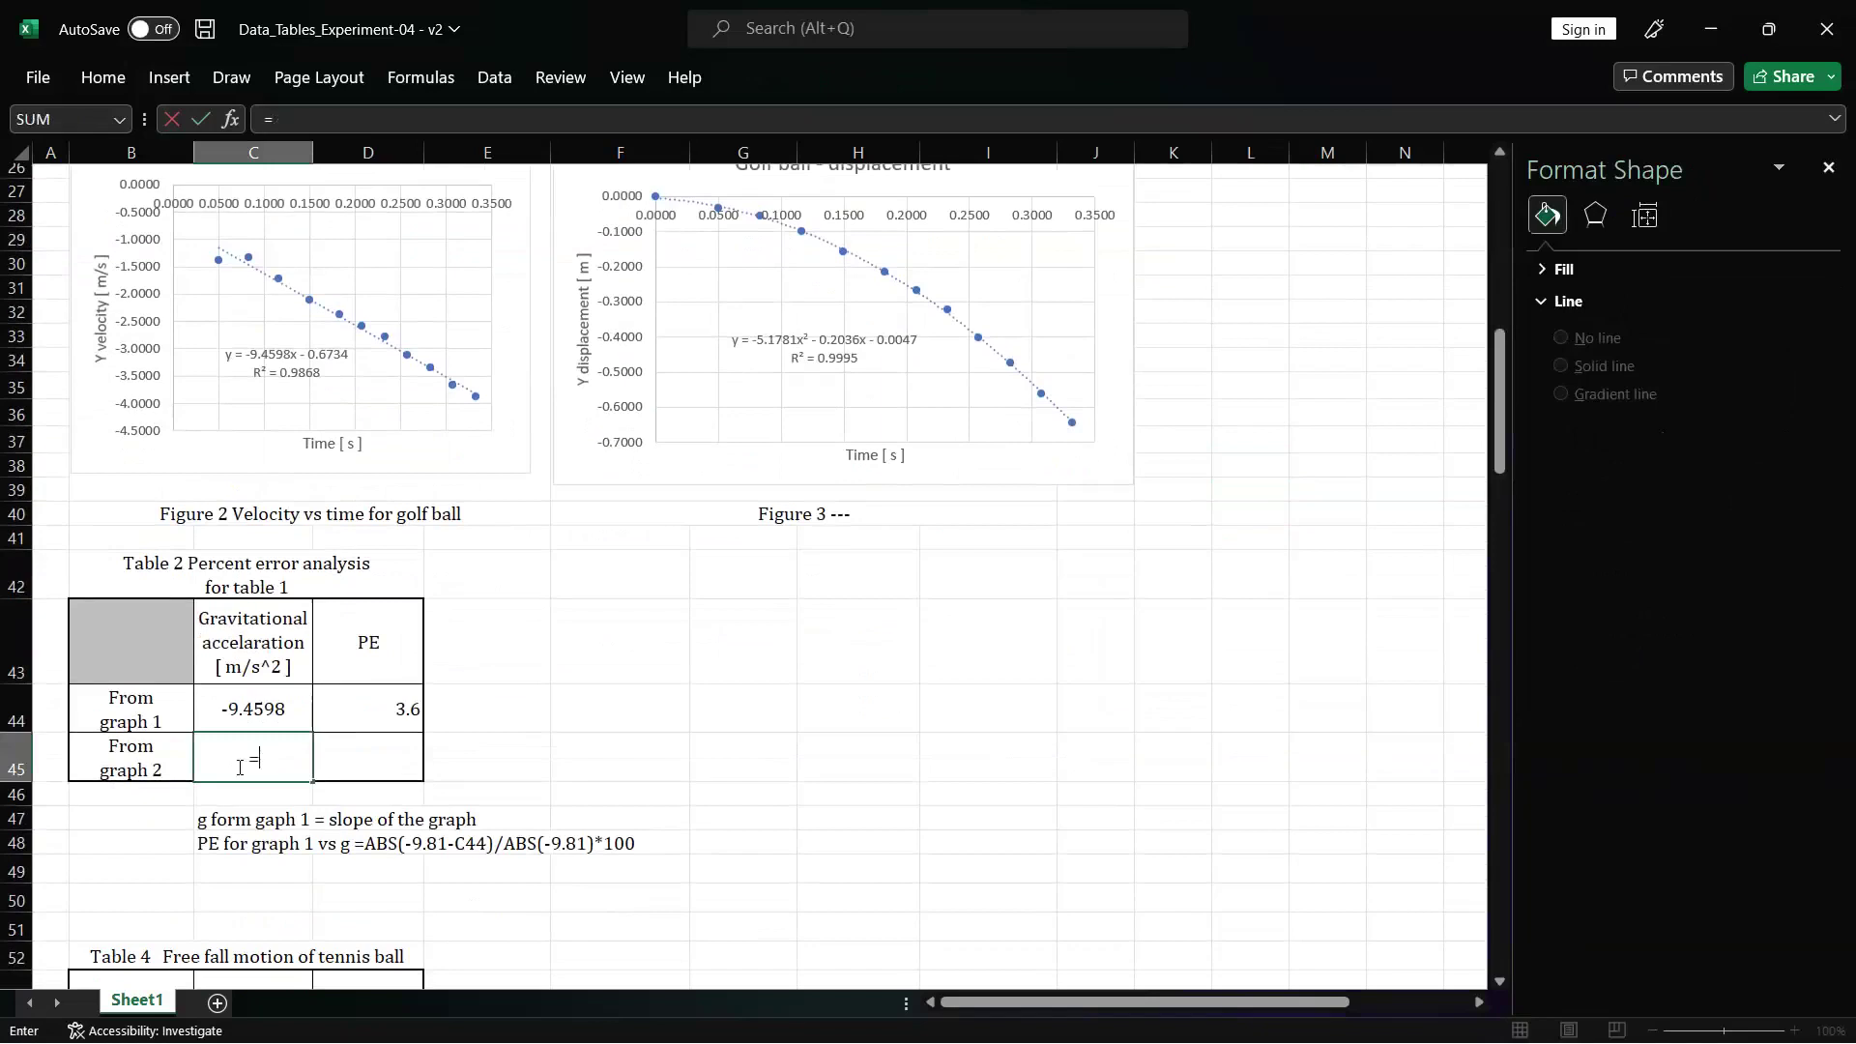
text(2*()
text(-)
text(4)
key(BackSpace)
text(5.1781))
key(ctrl+Return)
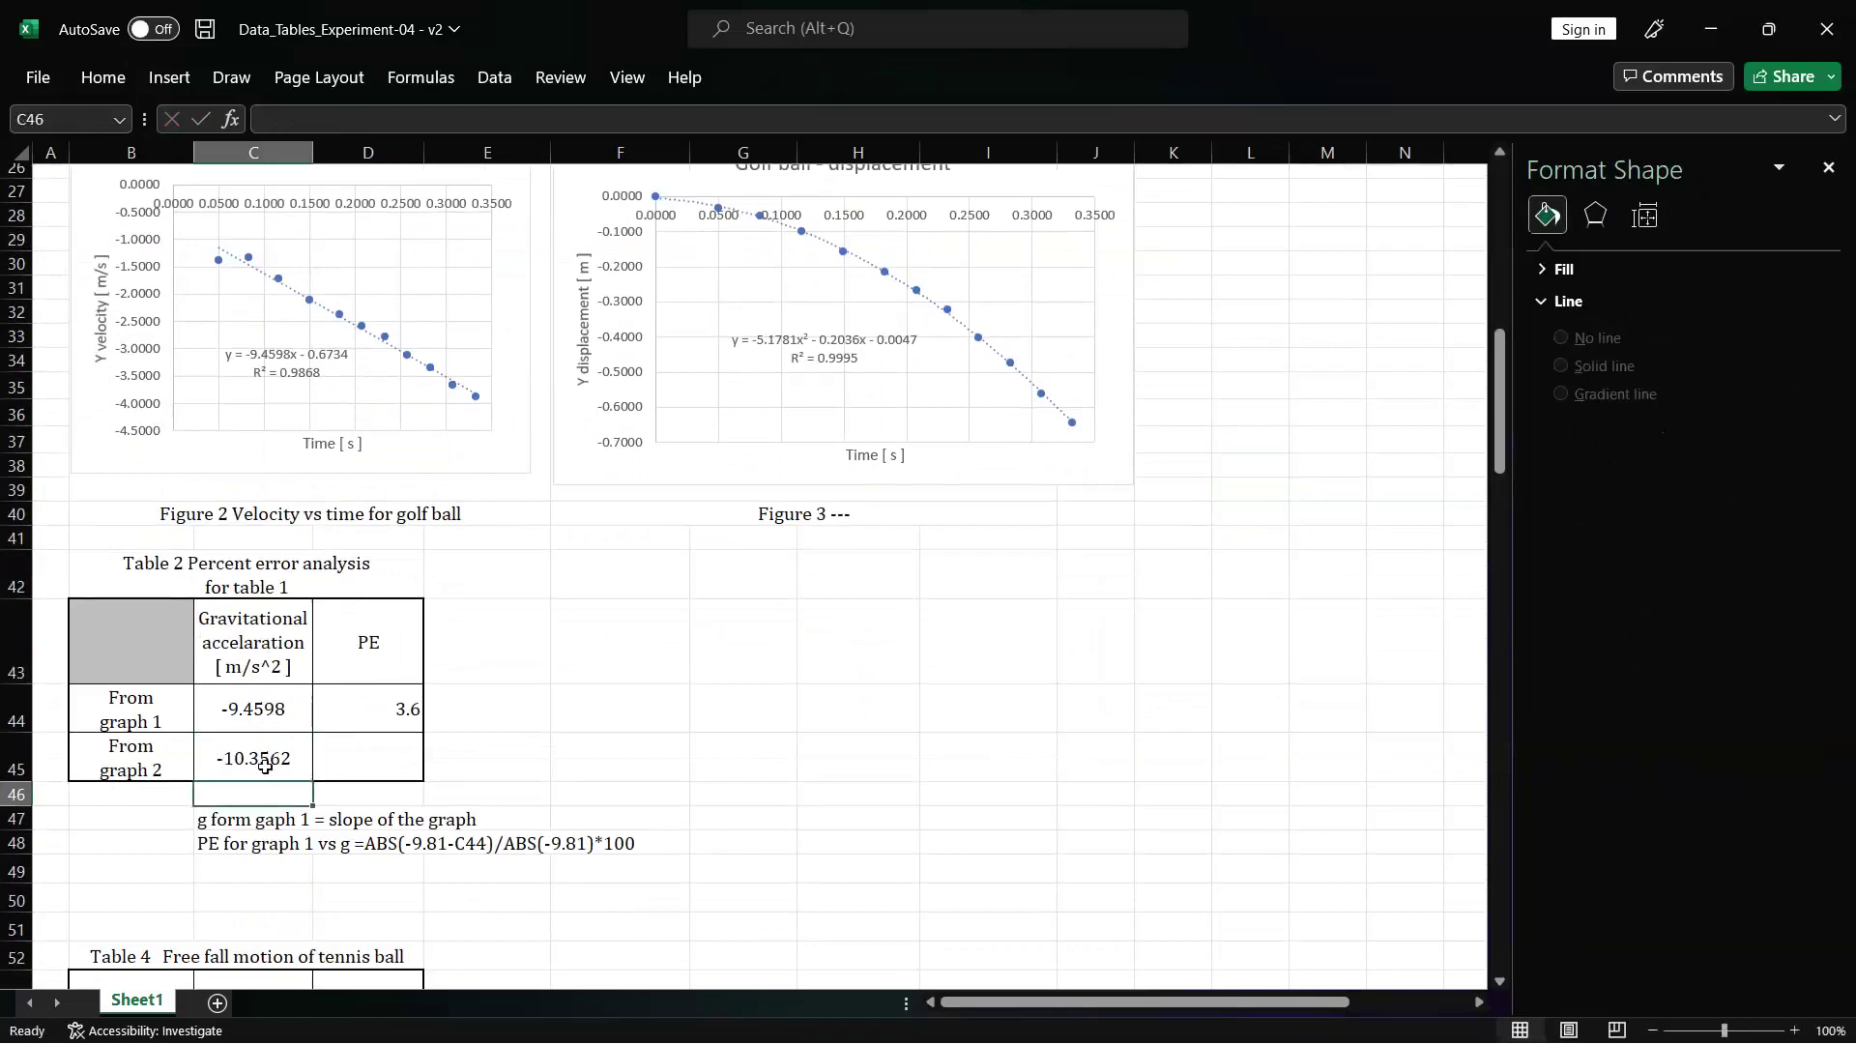
- Fill the percent error formula from D44 down to D45 for graph 2
click(333, 759)
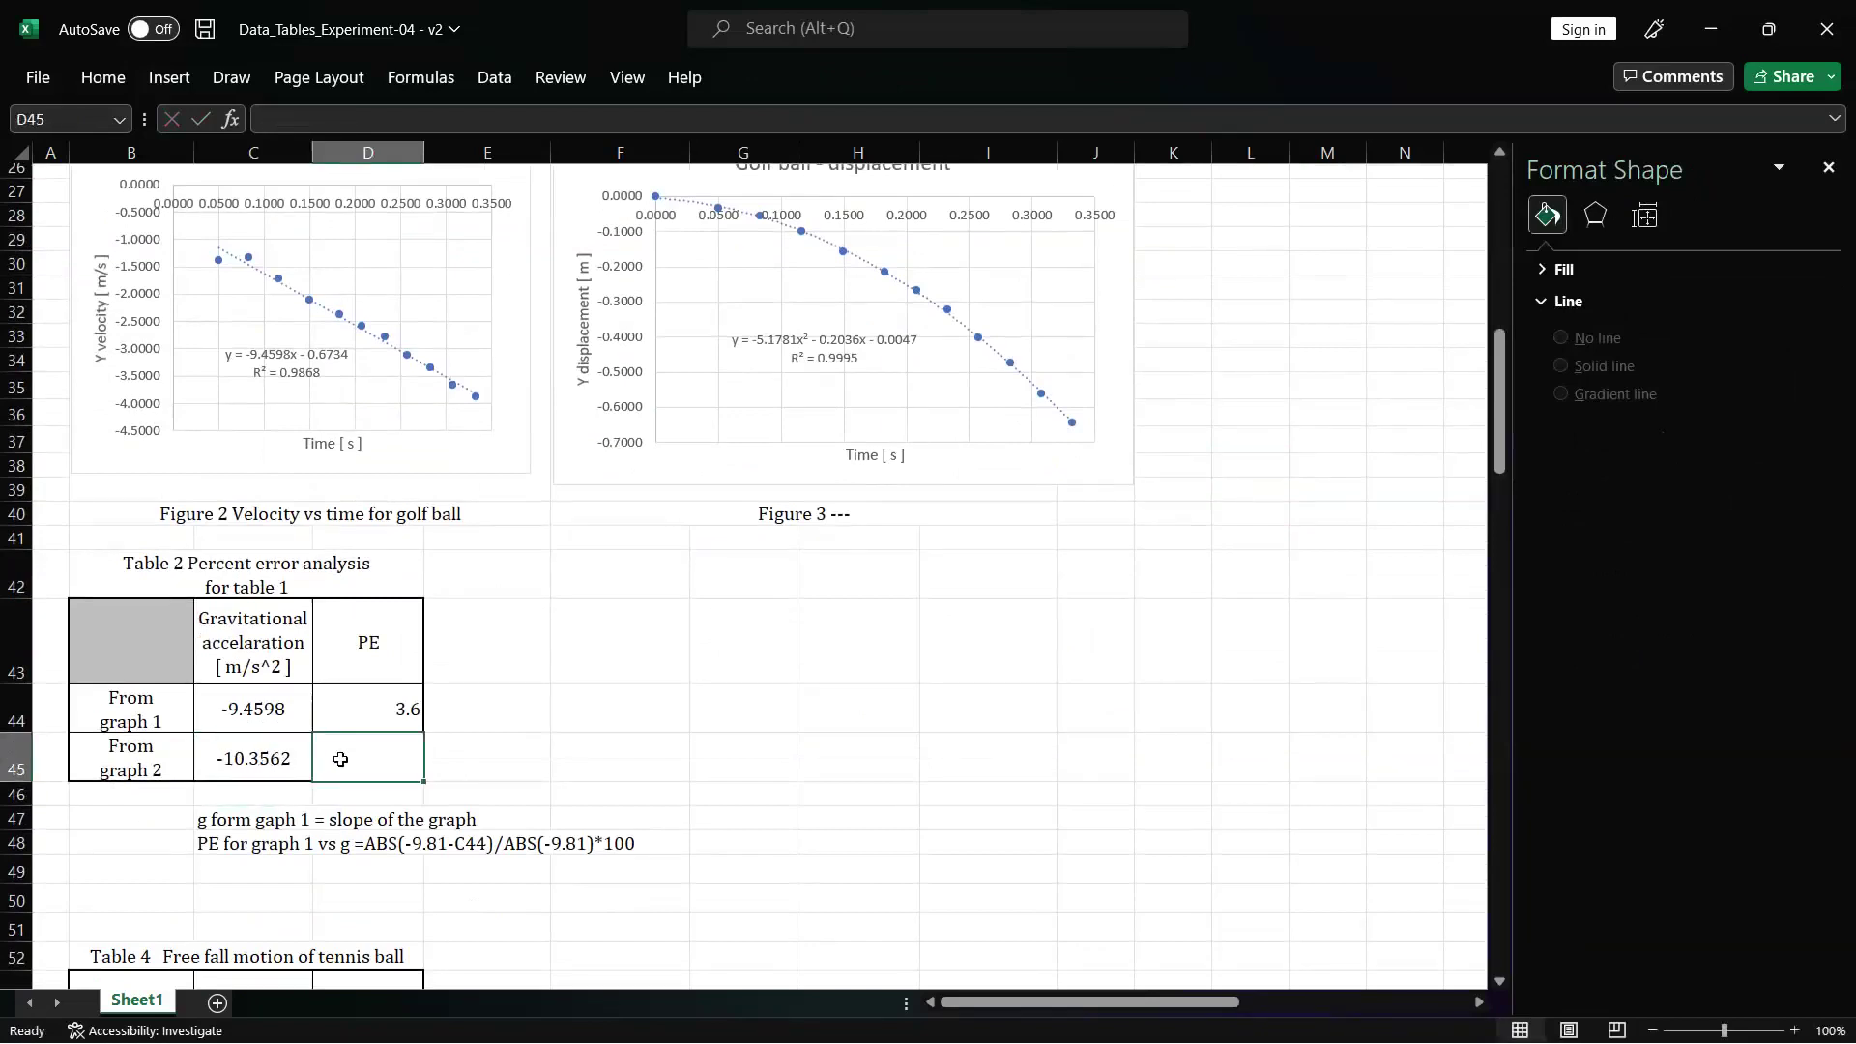
click(397, 706)
drag(423, 733, 425, 779)
- Add the note "g from graph 2 = 2*(-5.1781)" in C49 below Table 2
click(272, 869)
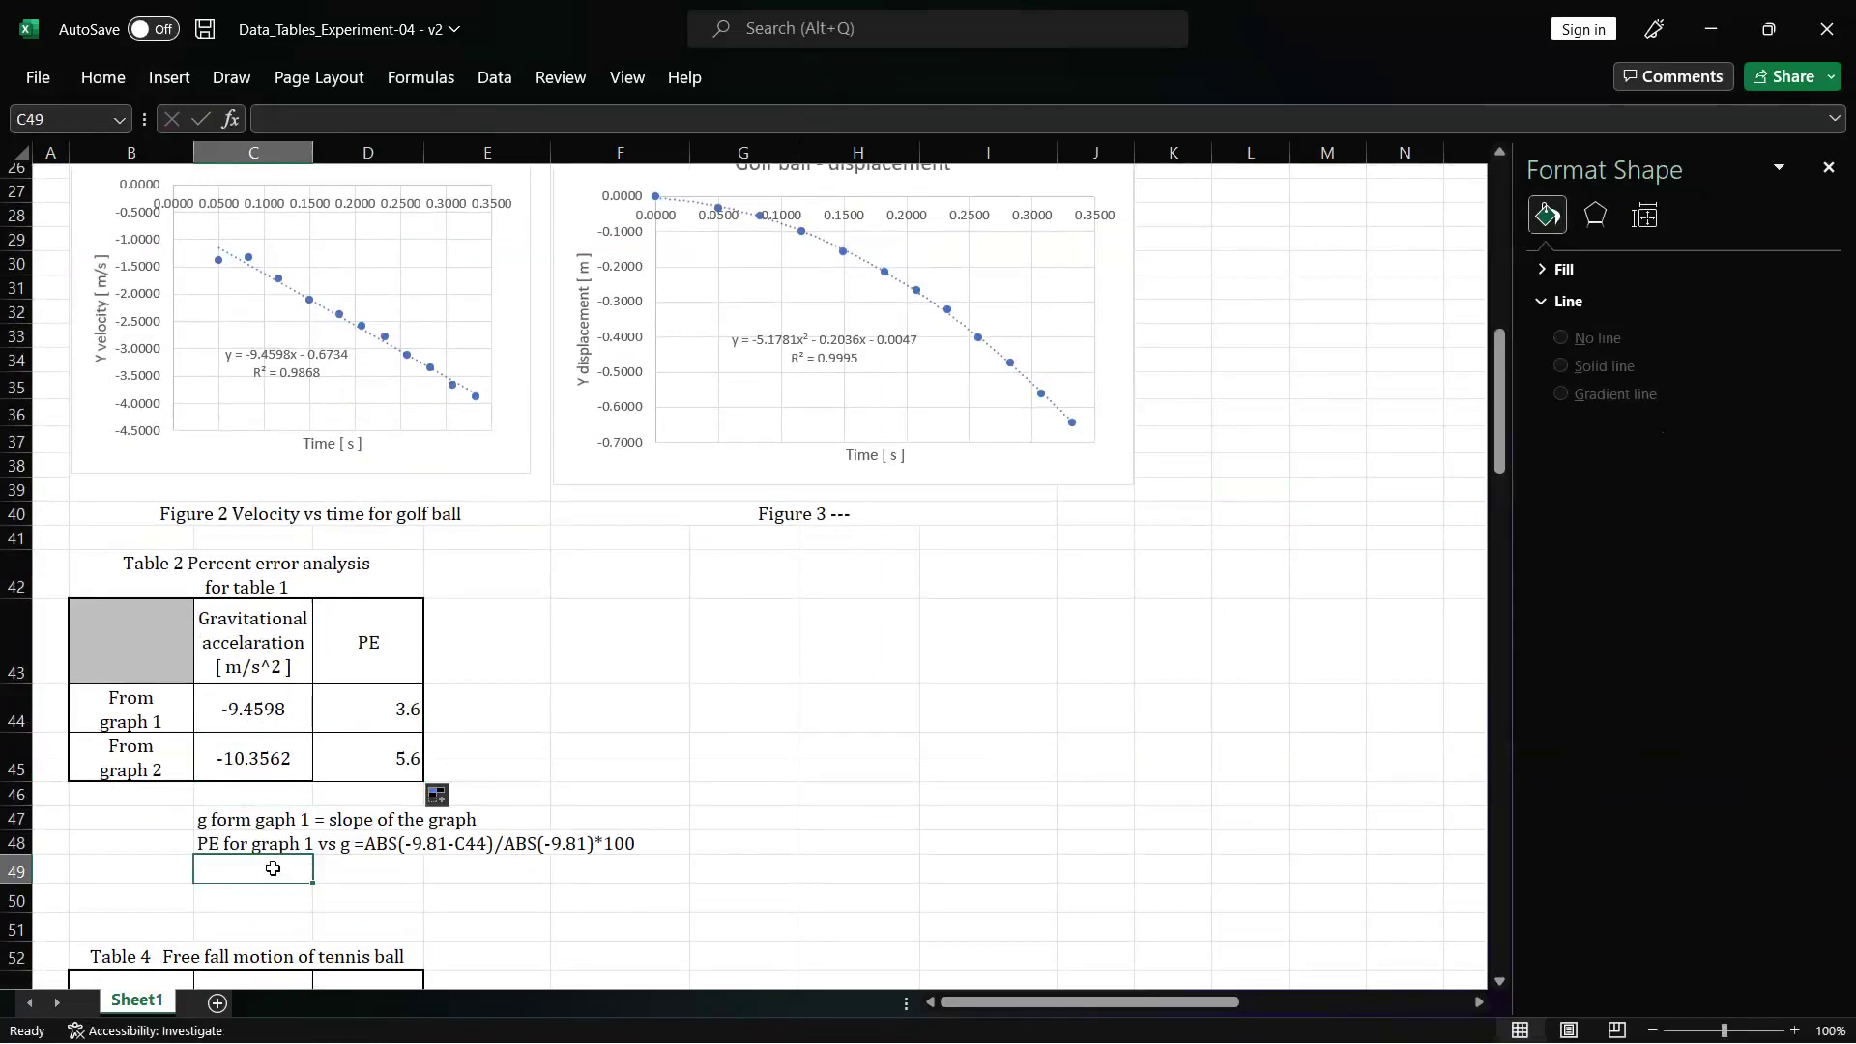
text(g from)
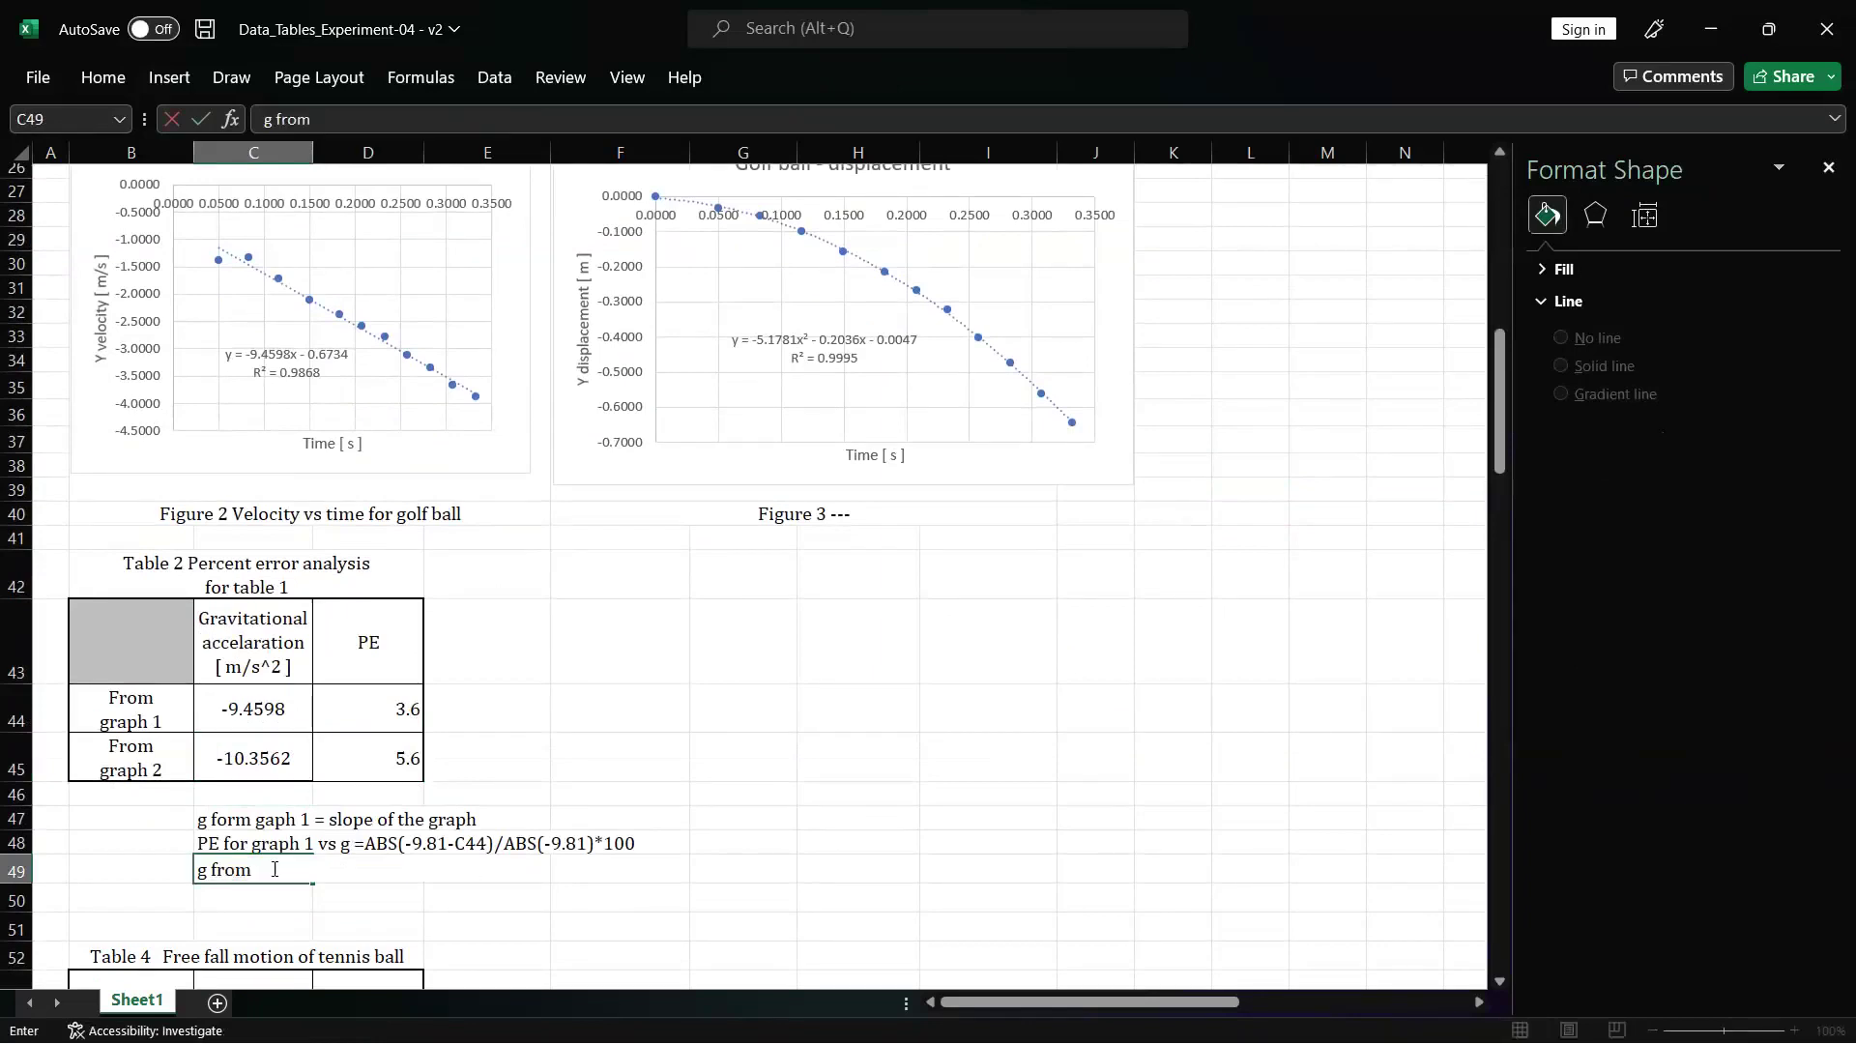
text( graph 2 = 2*)
text((-5.17)
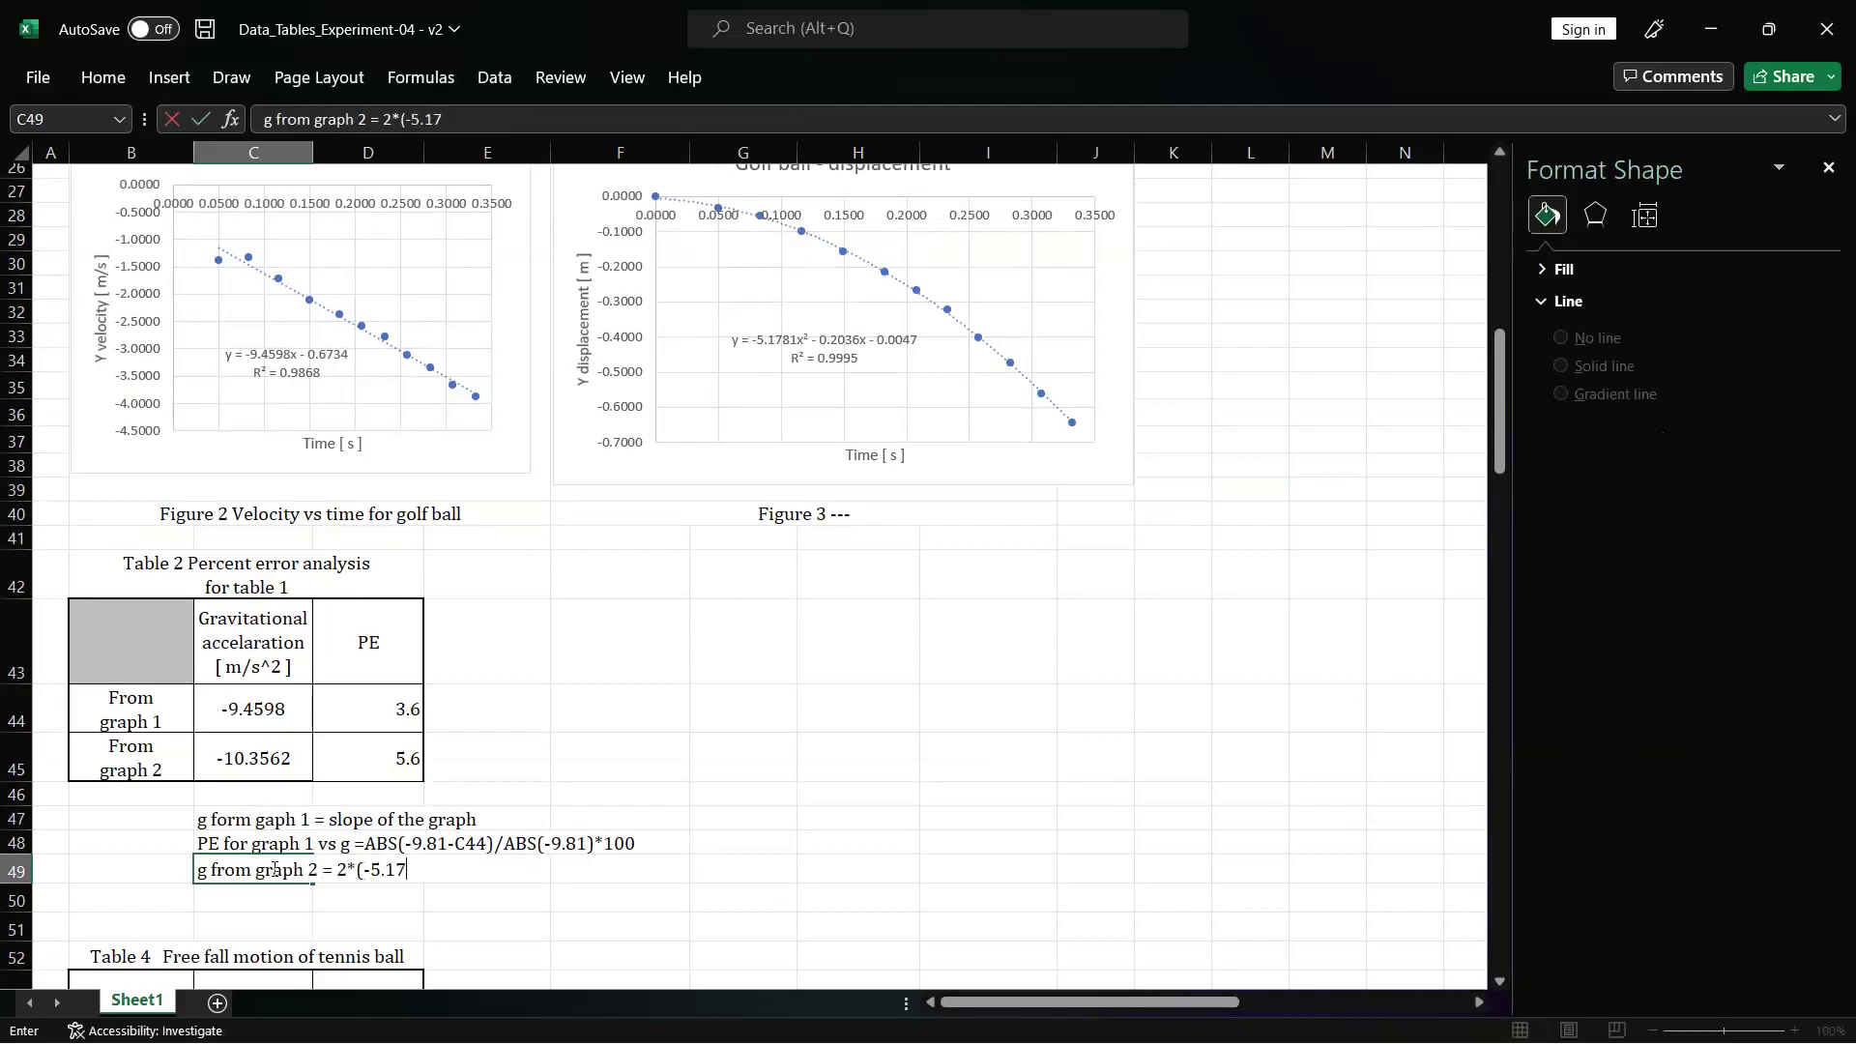
text(81))
key(Return)
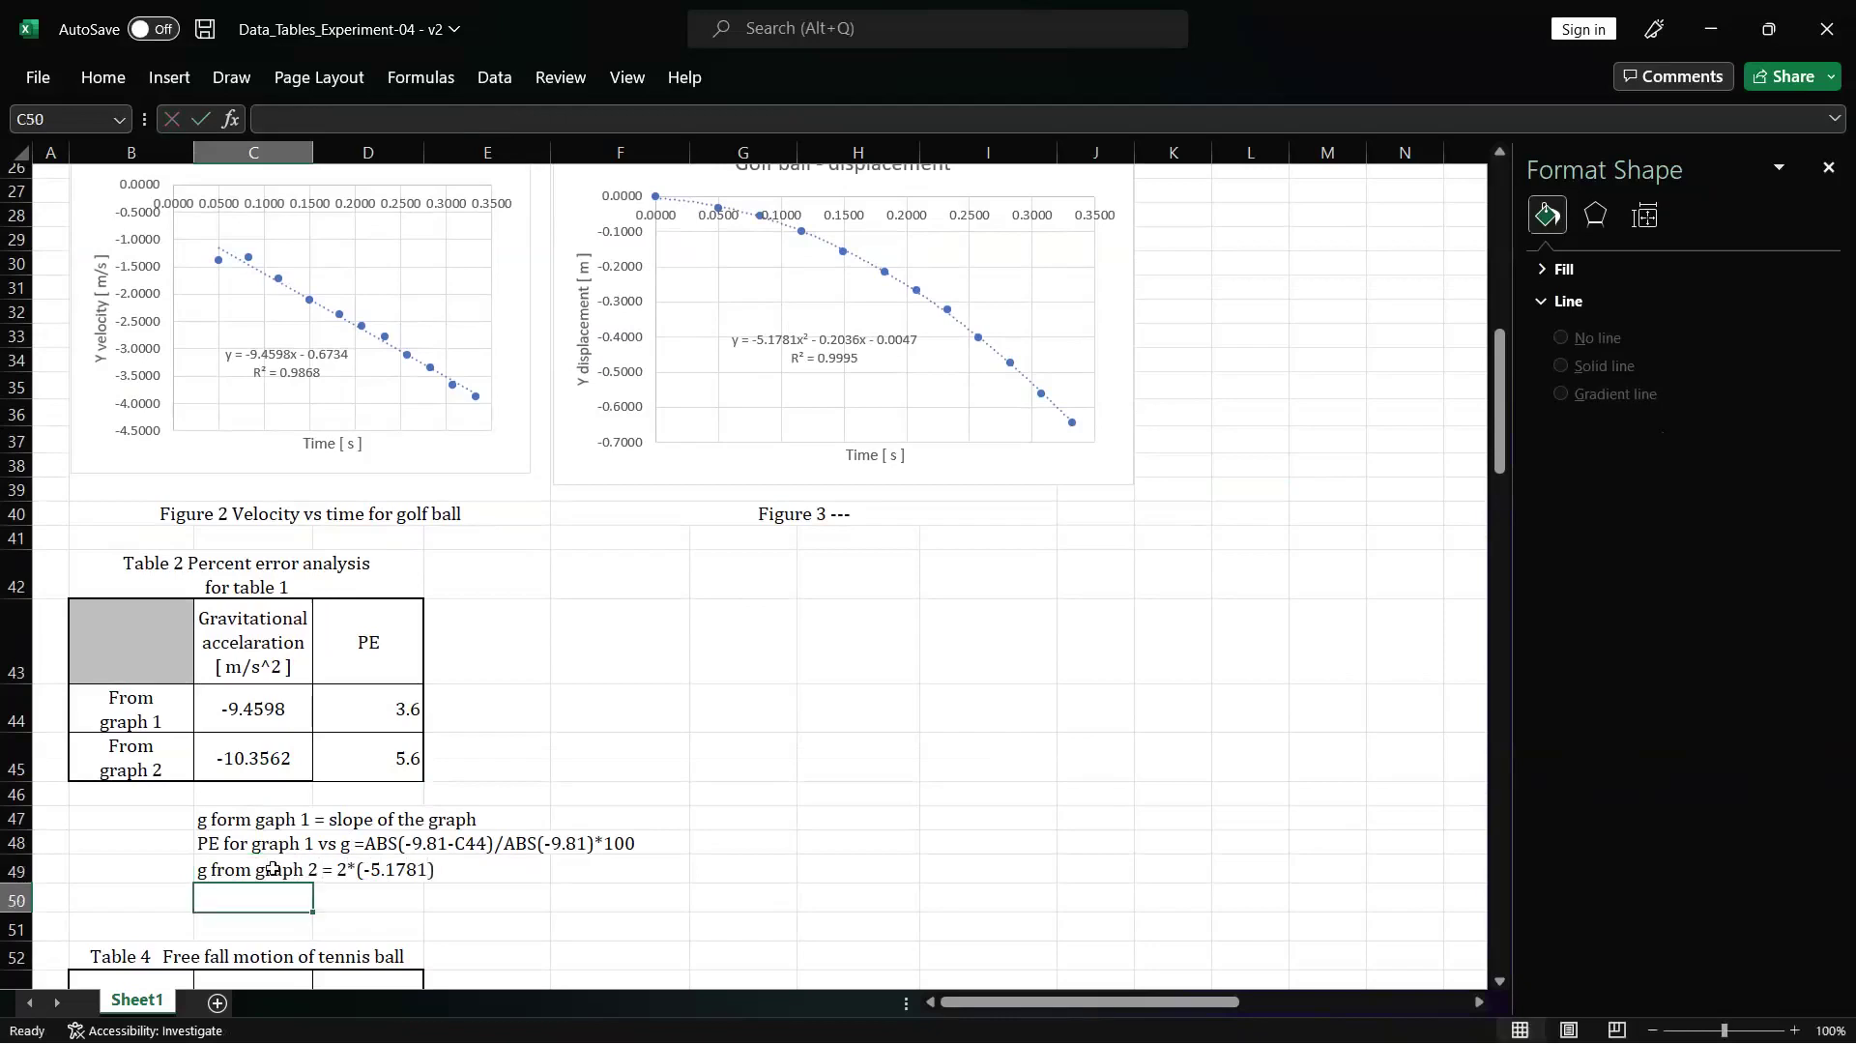
click(455, 867)
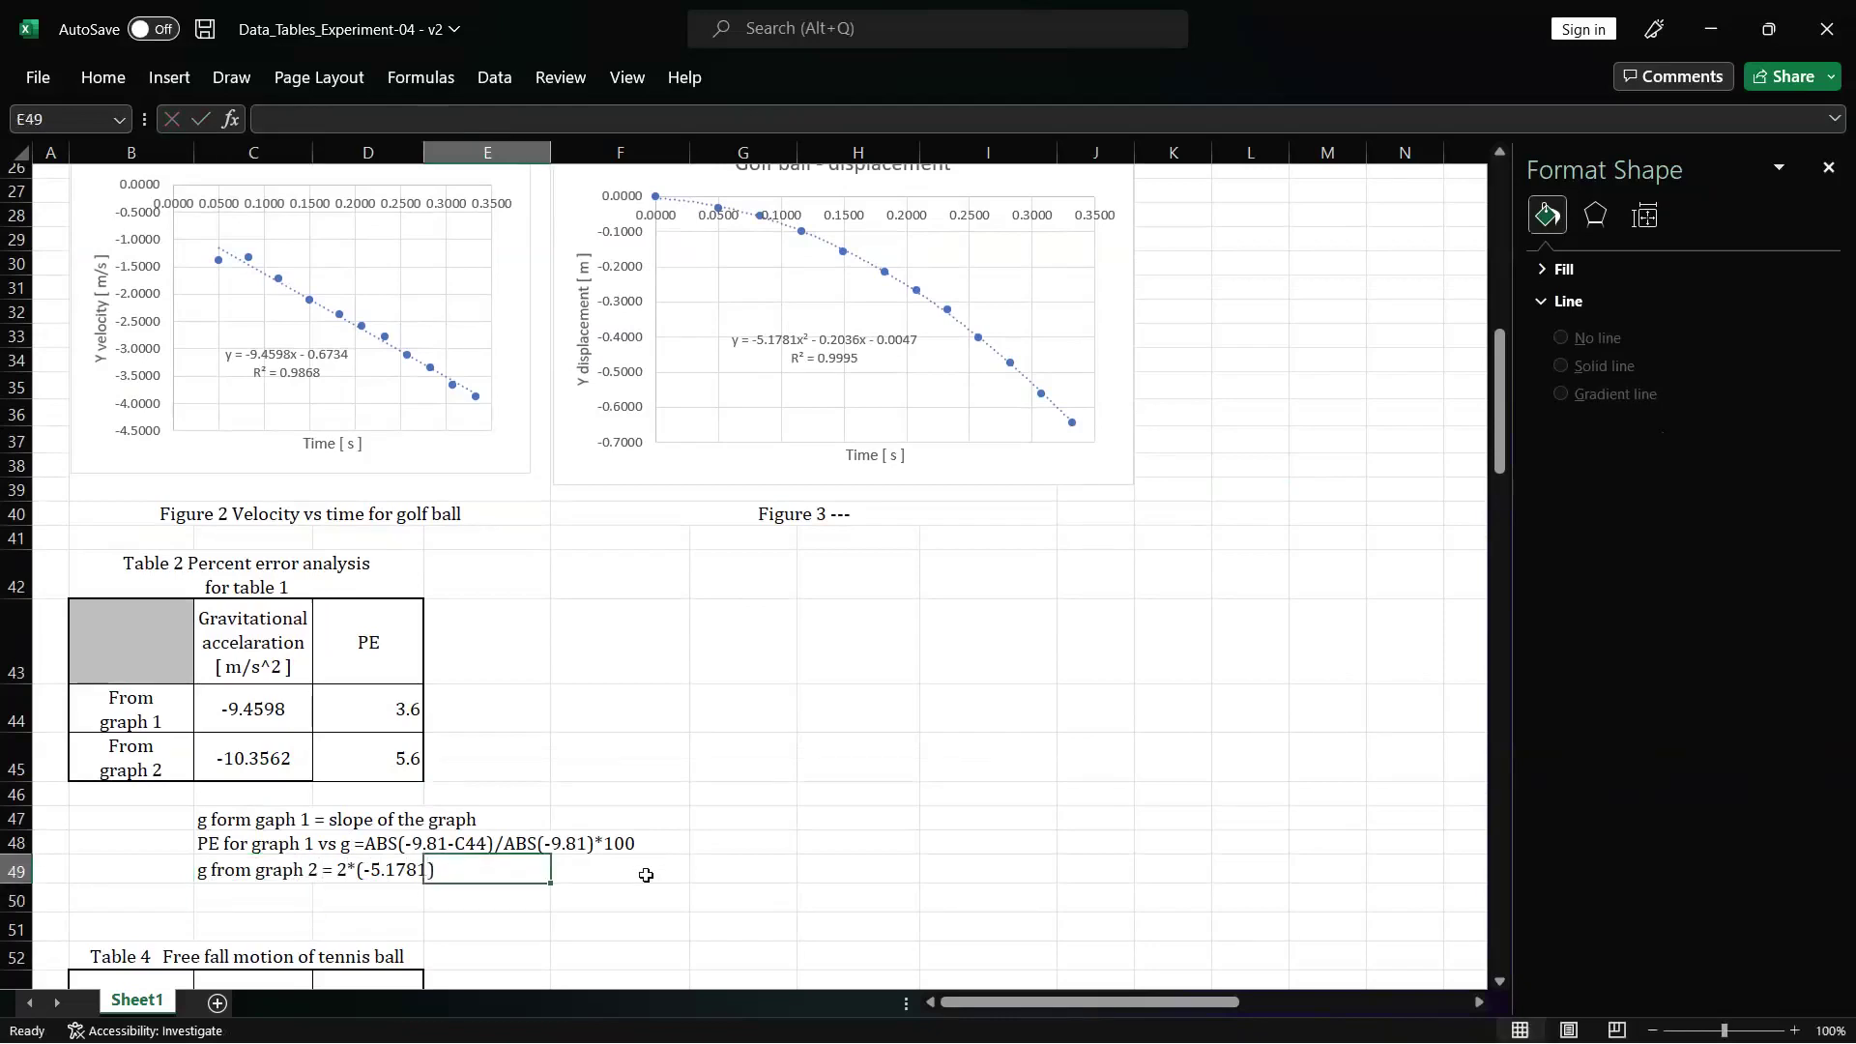
- Switch to Tracker, capture its golf ball analysis window with Snipping Tool, and save the snip as a JPG in Pictures
scroll(646, 875, down, 1)
scroll(545, 700, up, 8)
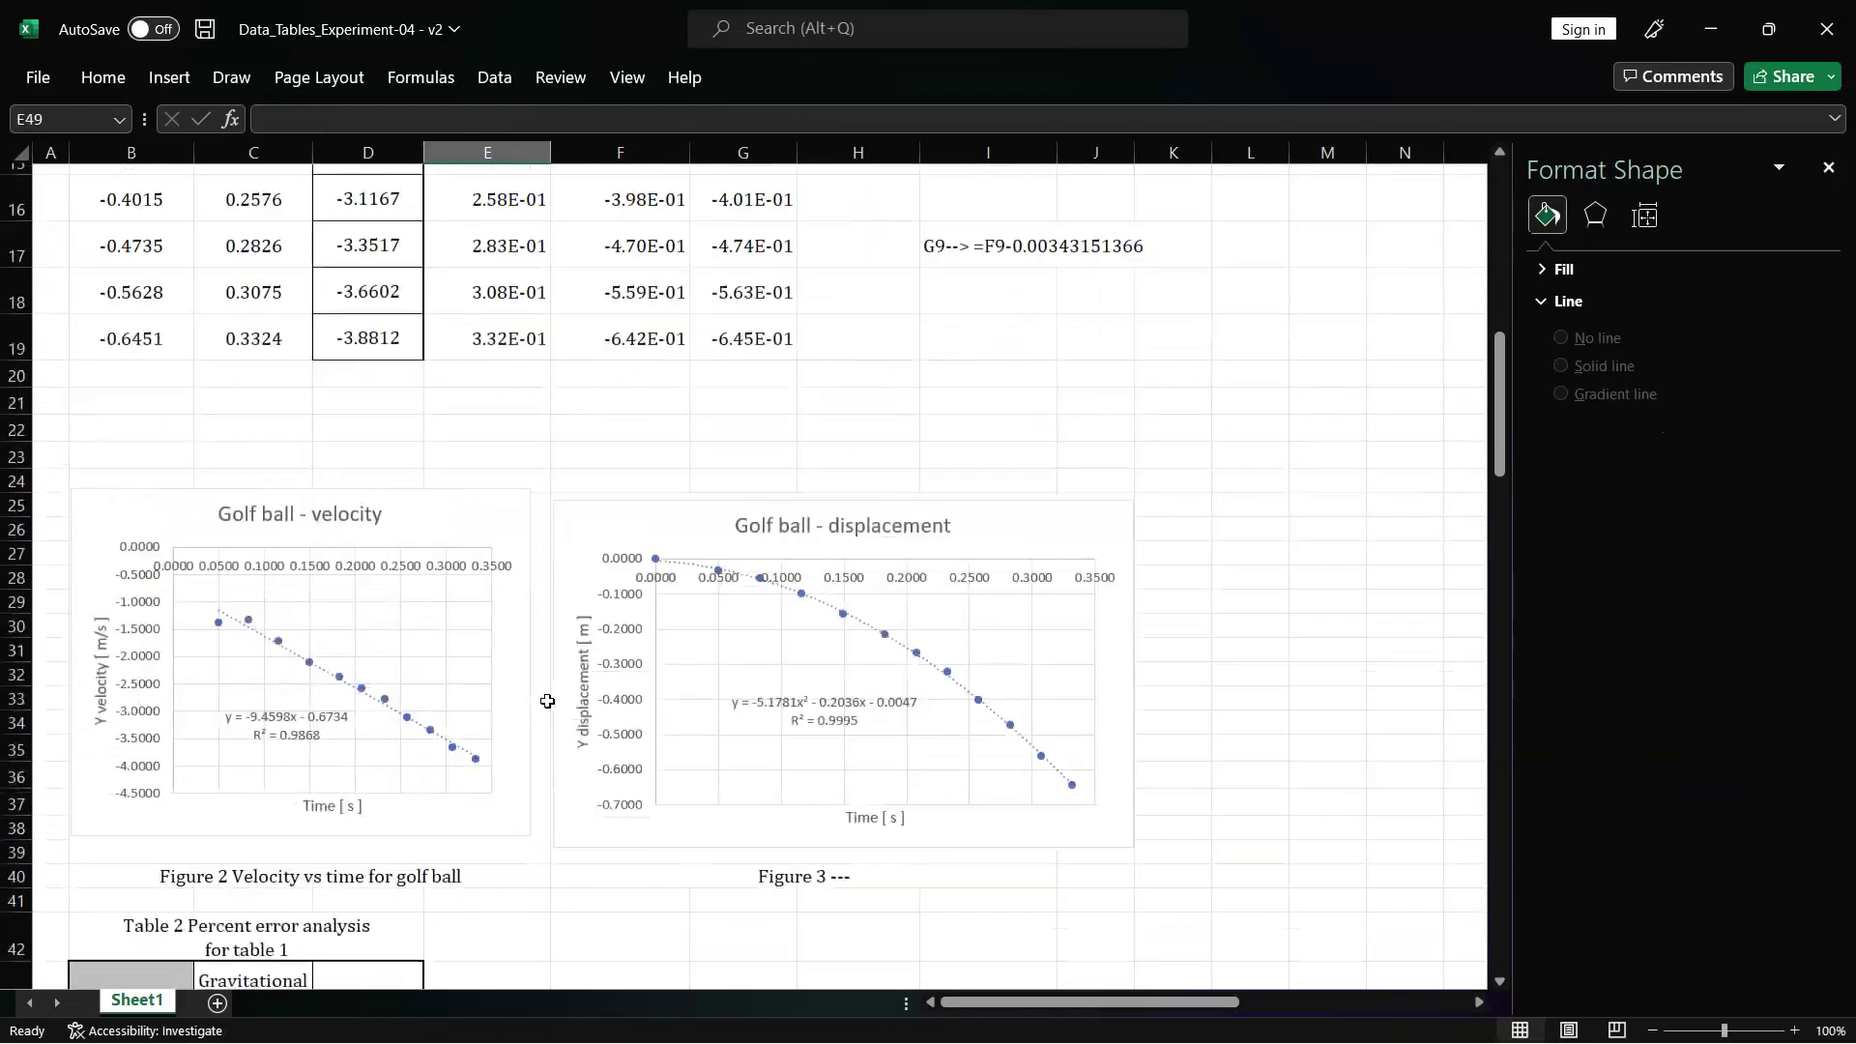
click(1045, 366)
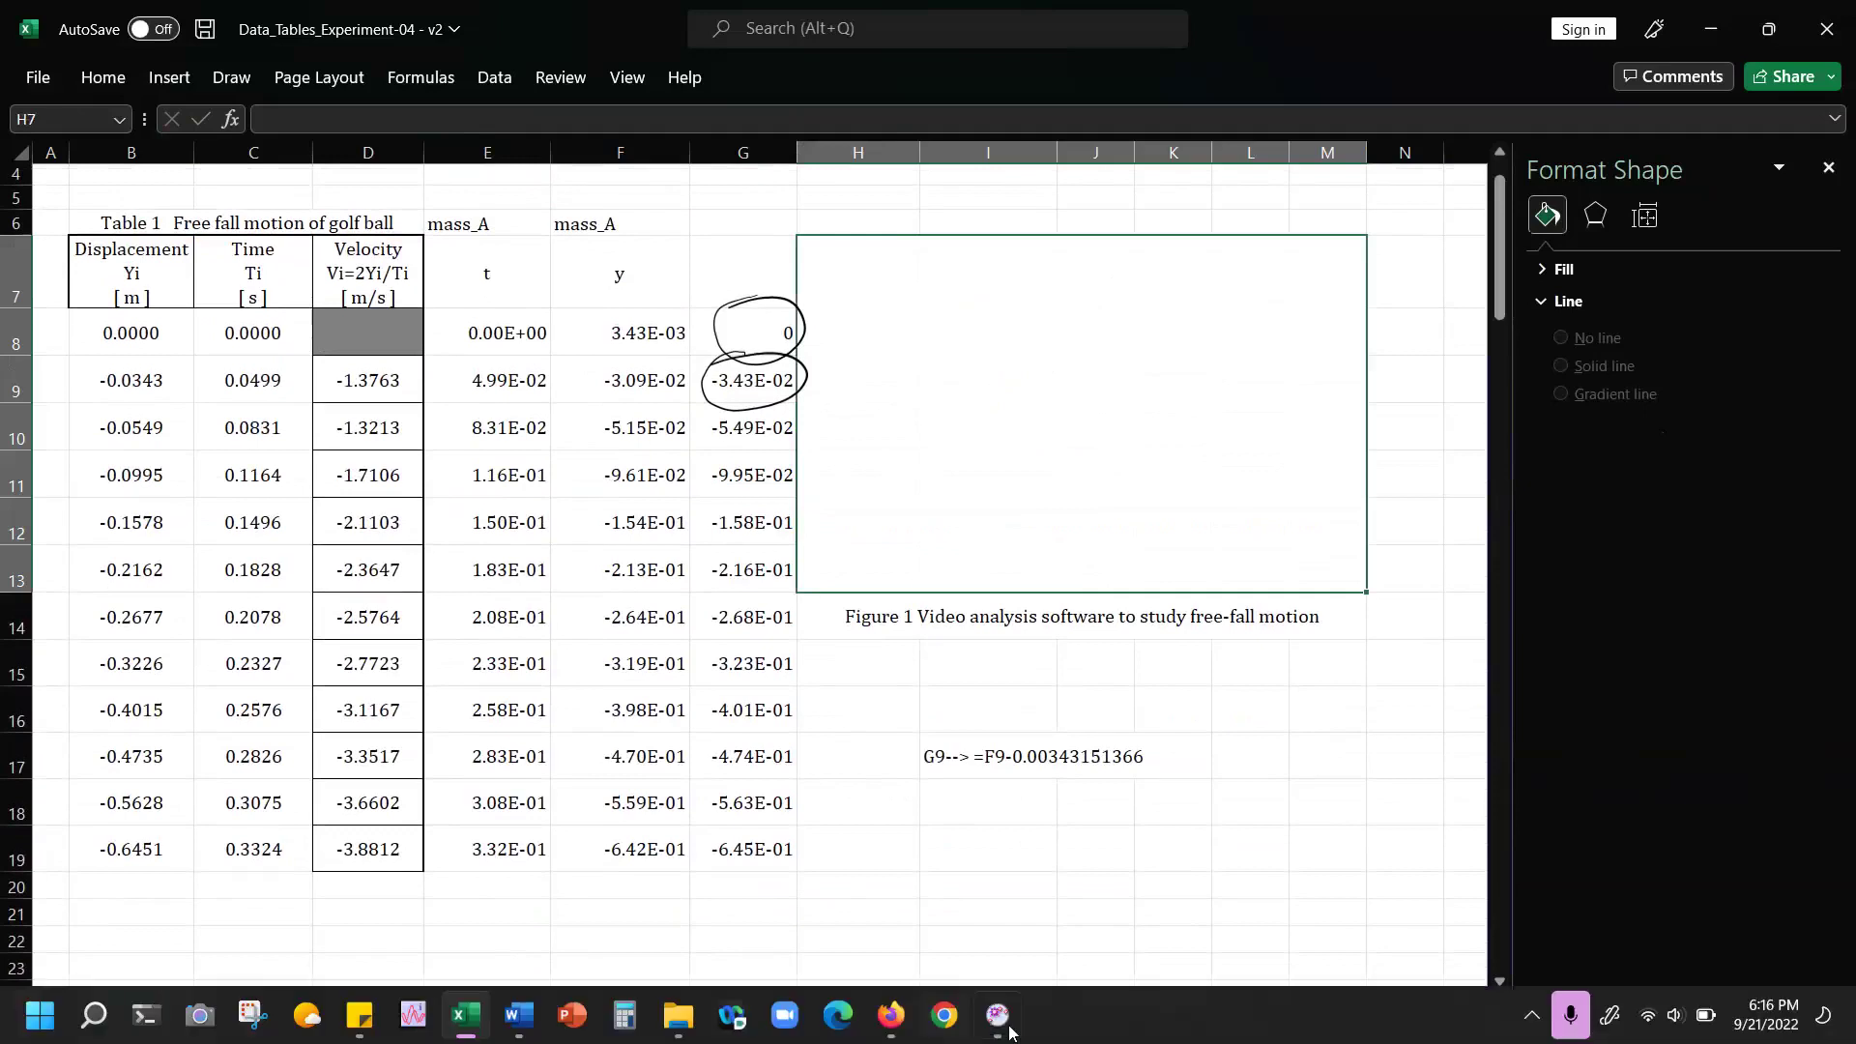
click(998, 1015)
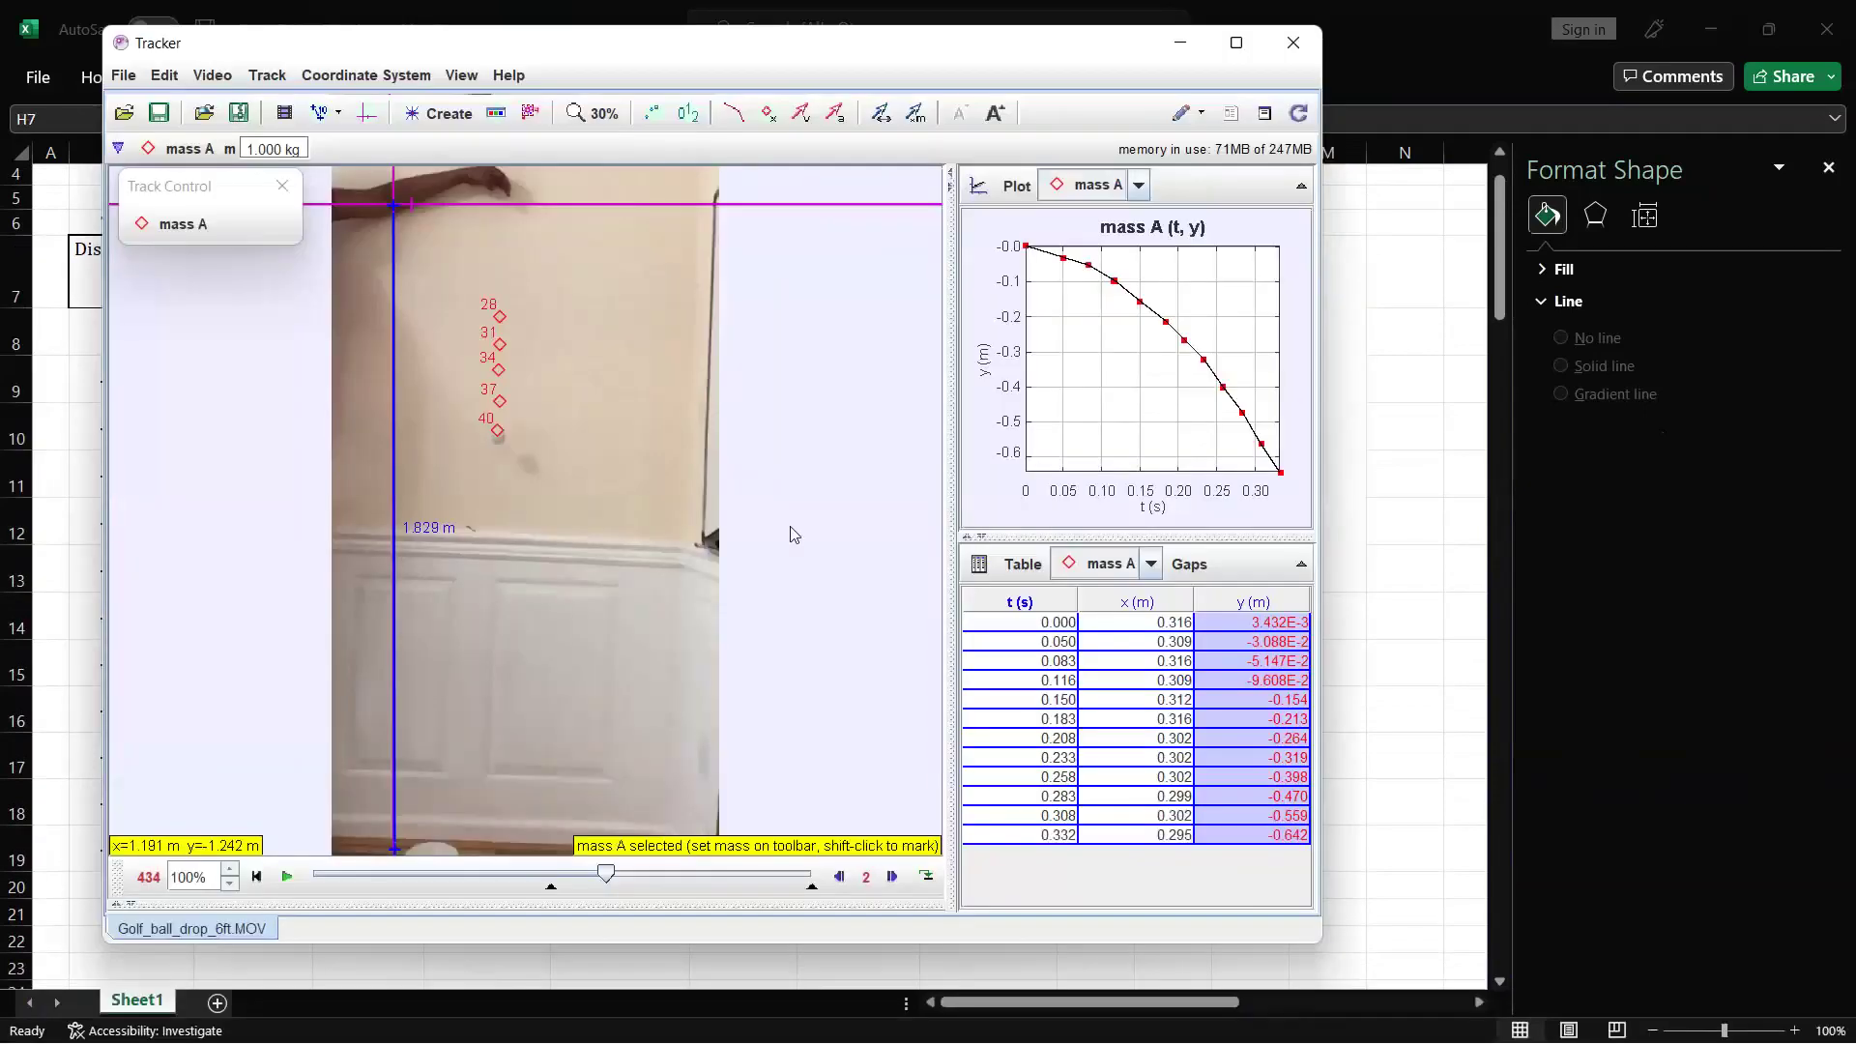
mouse_move(334, 1034)
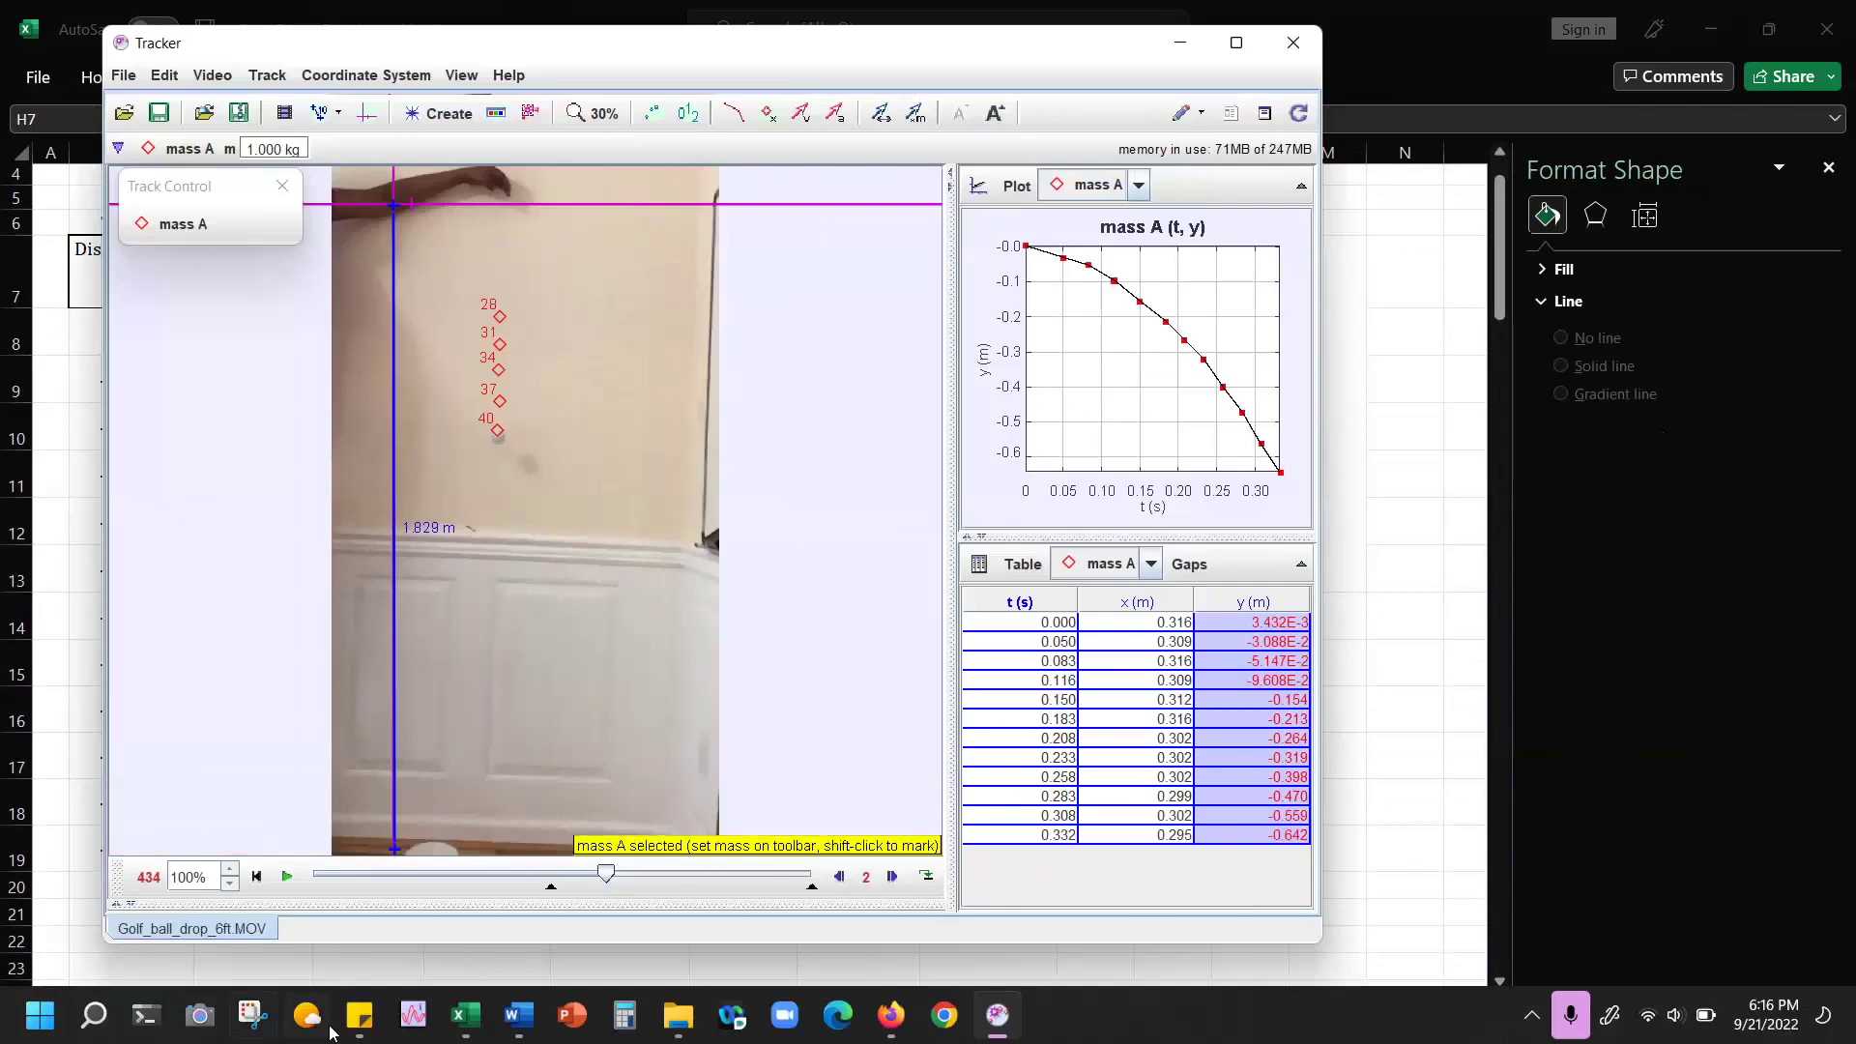
click(250, 1013)
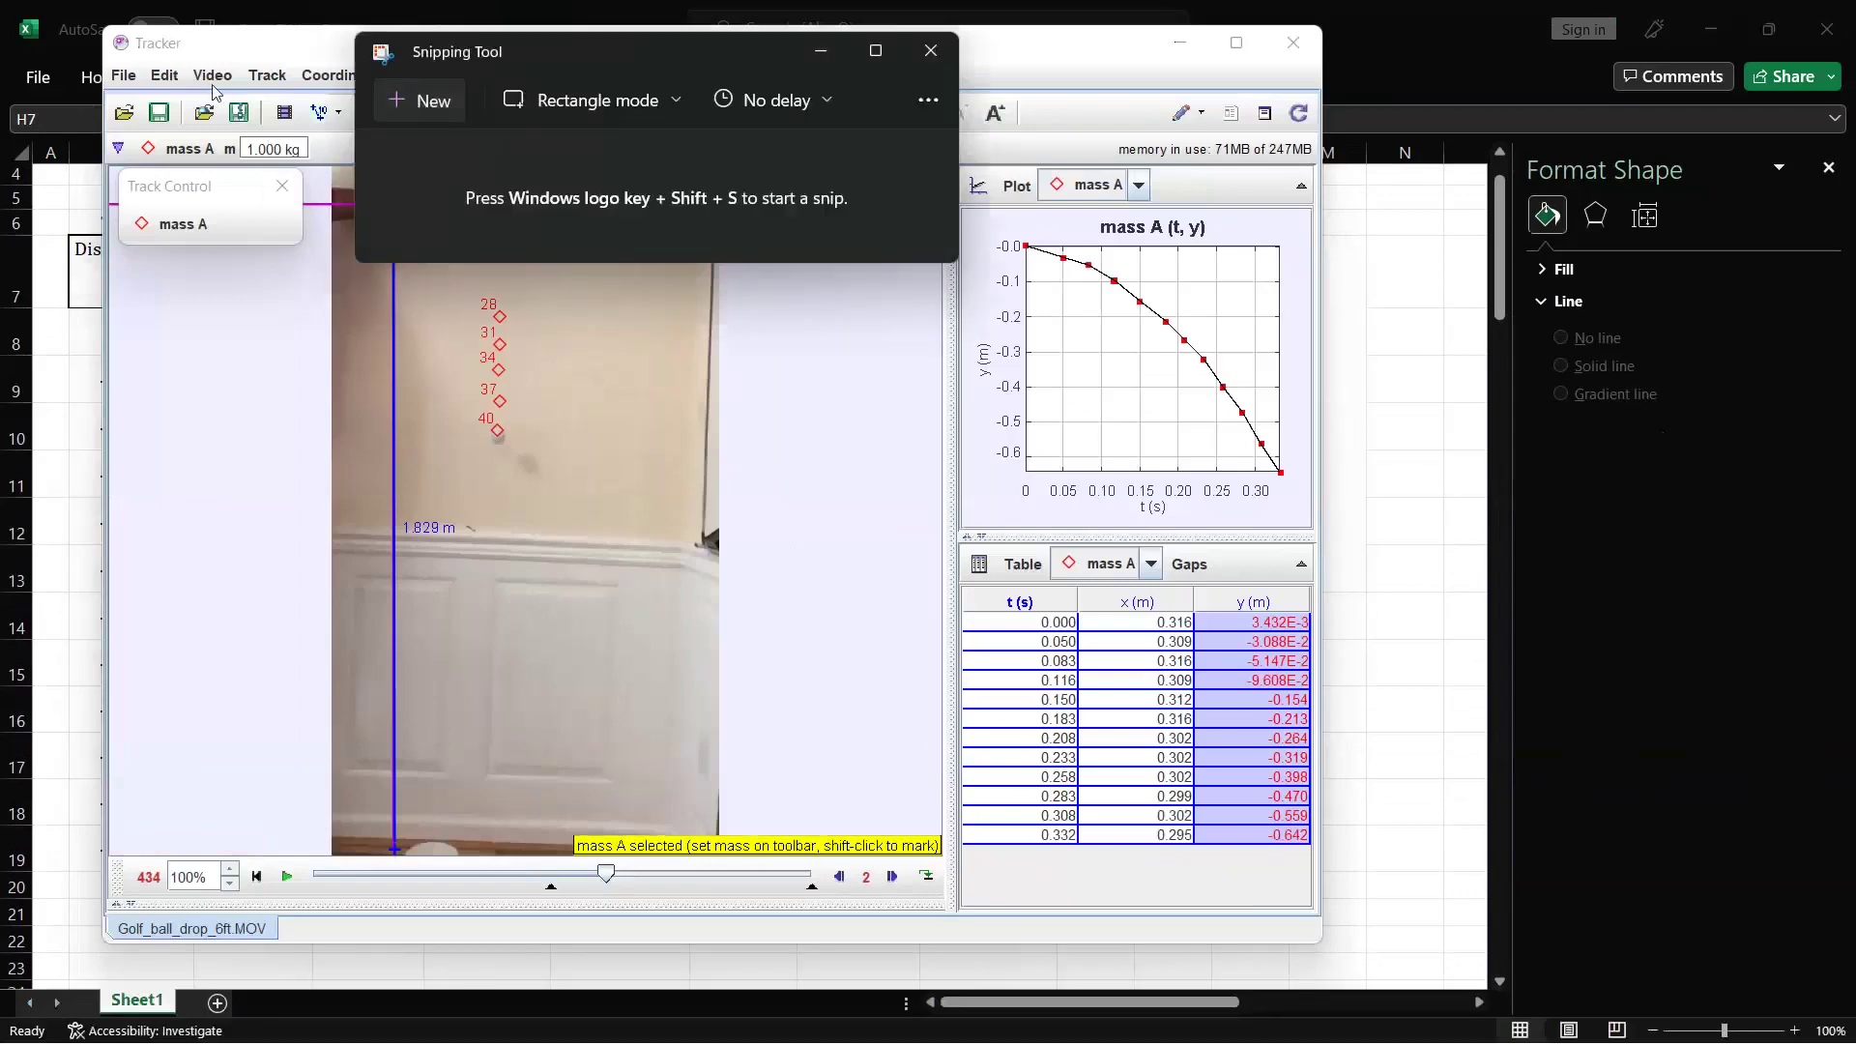
key(super+shift+s)
drag(126, 39, 1312, 918)
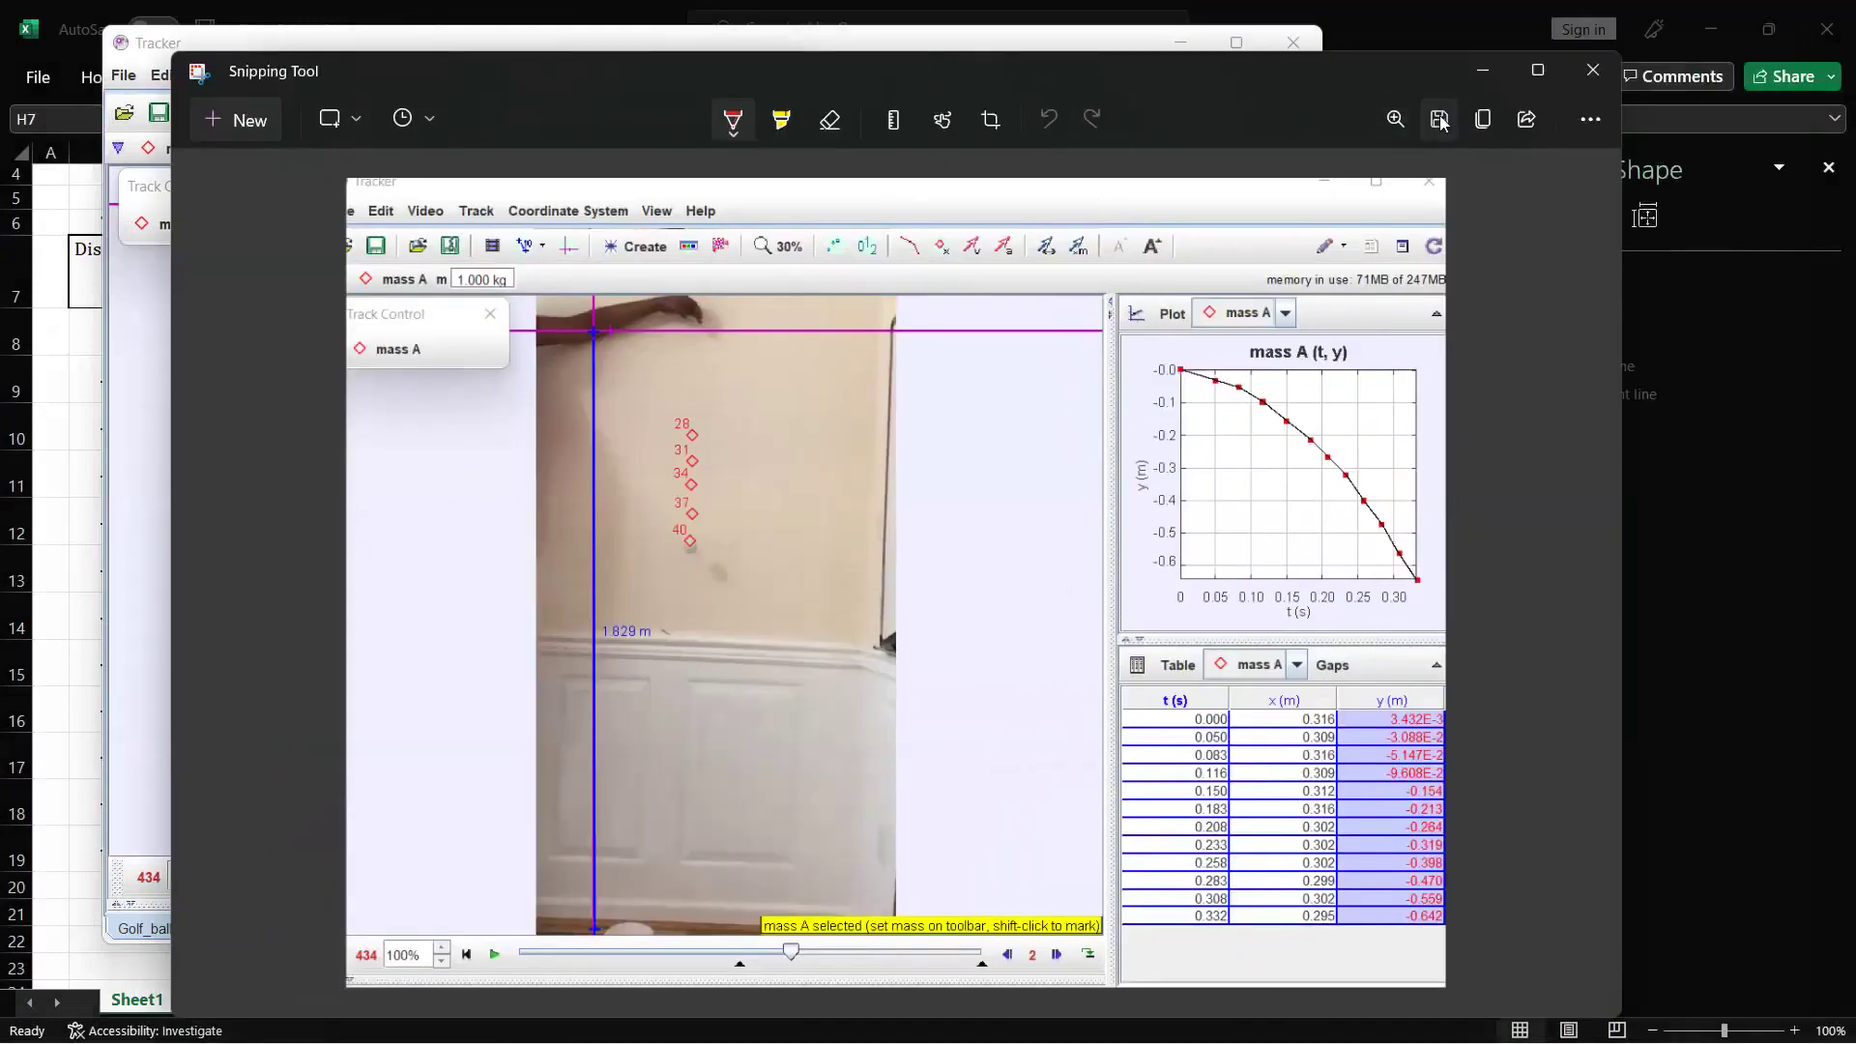
click(1441, 120)
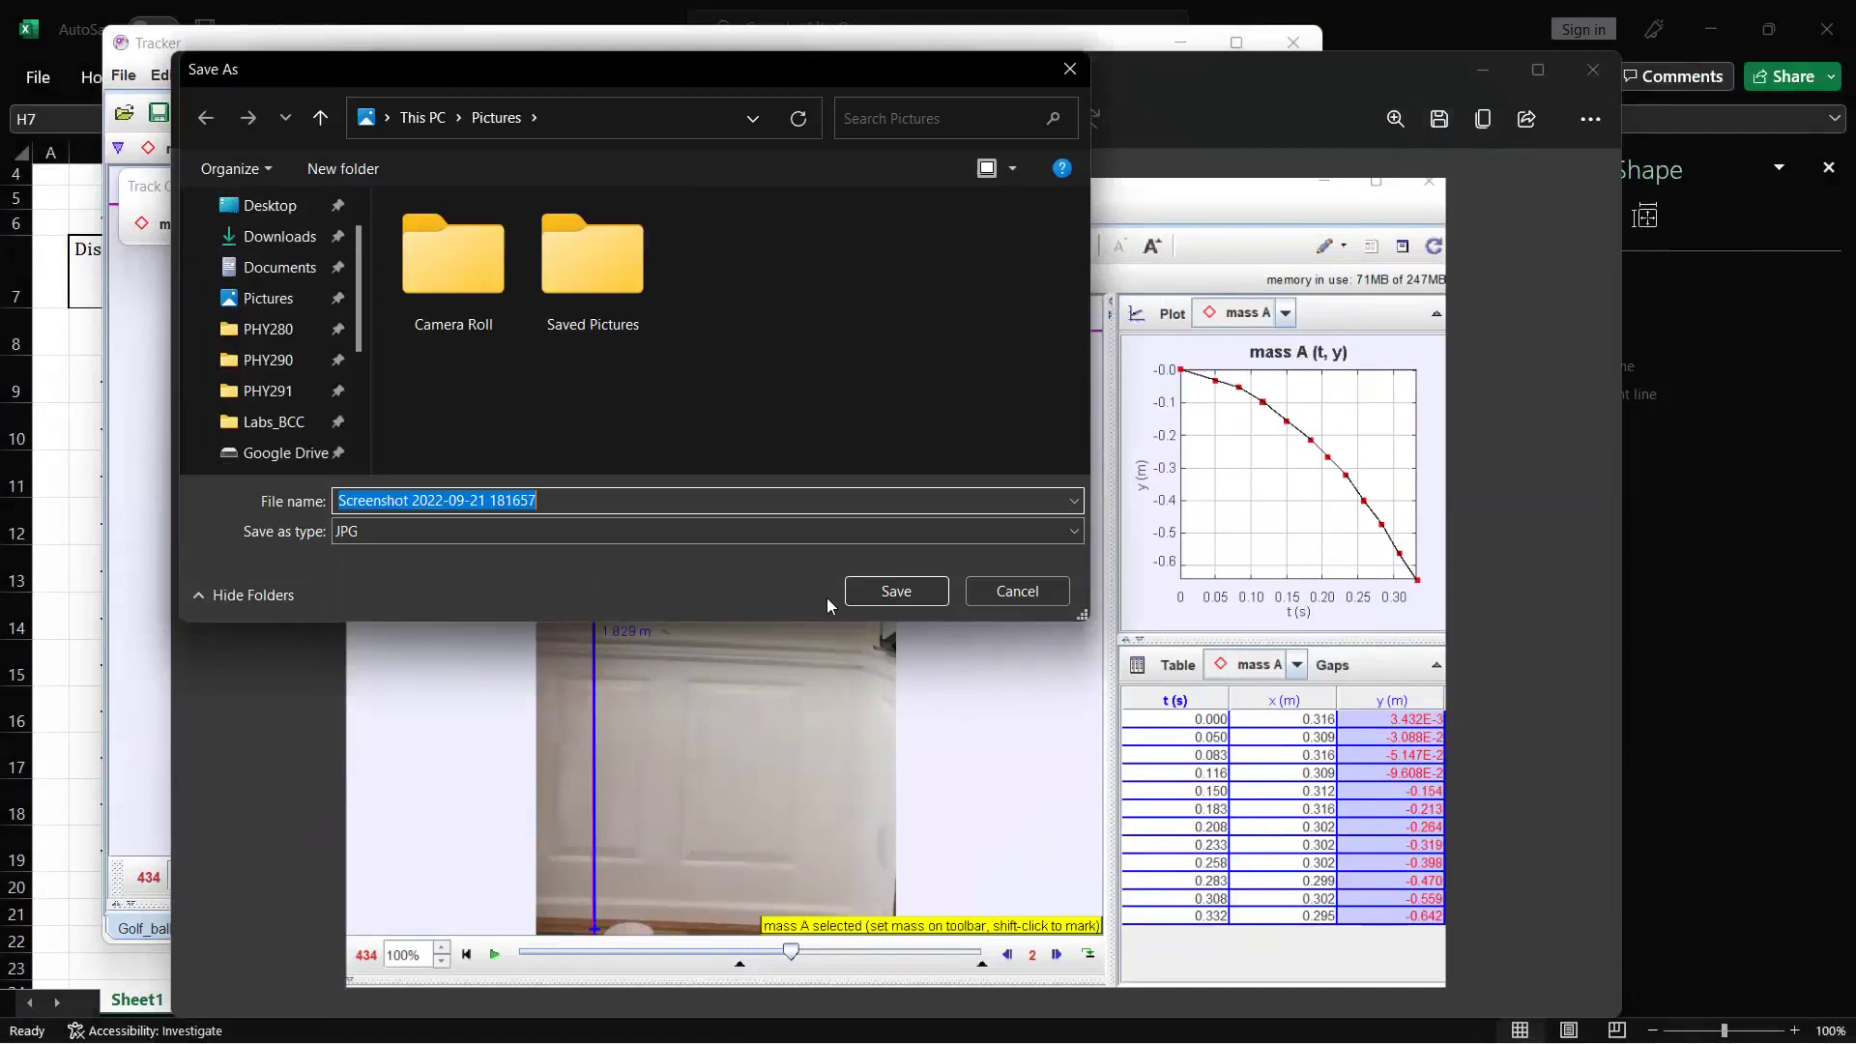
click(884, 583)
- Try to place the saved screenshot from the Pictures folder directly into the worksheet's Figure 1 area
key(alt+Tab)
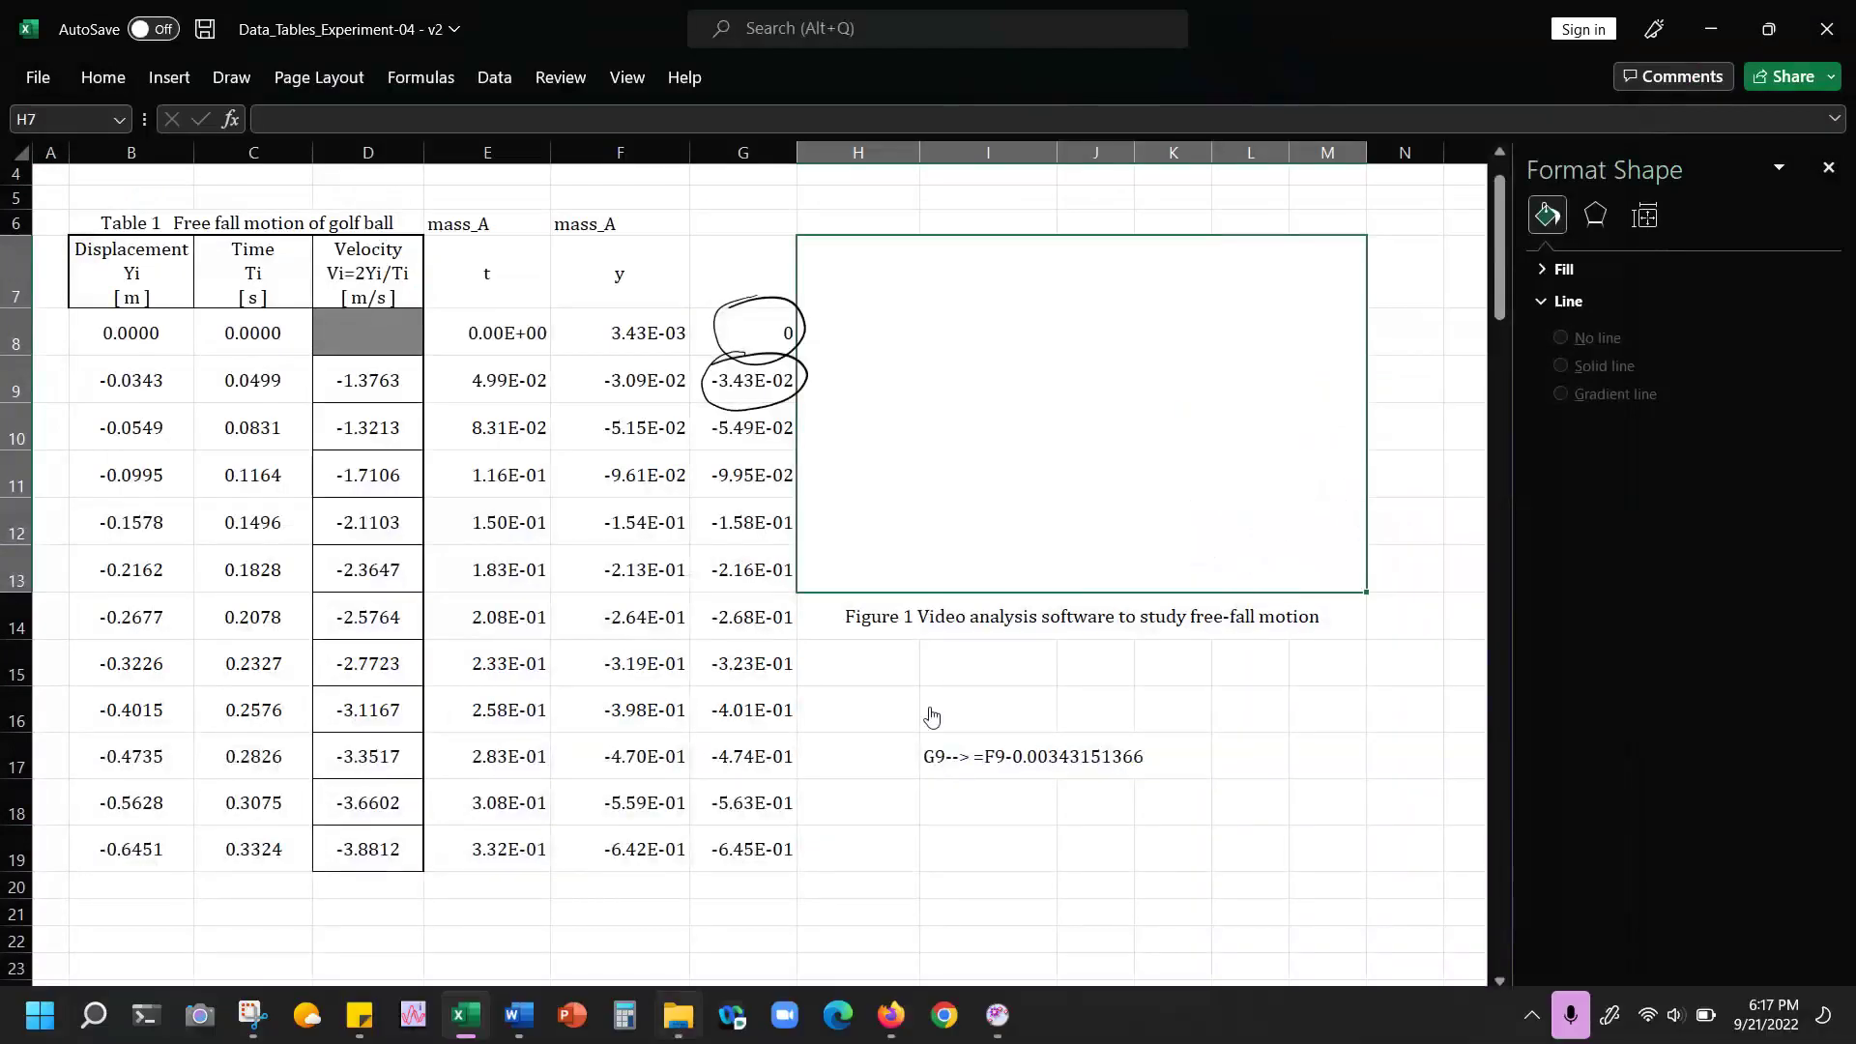
key(alt+Tab)
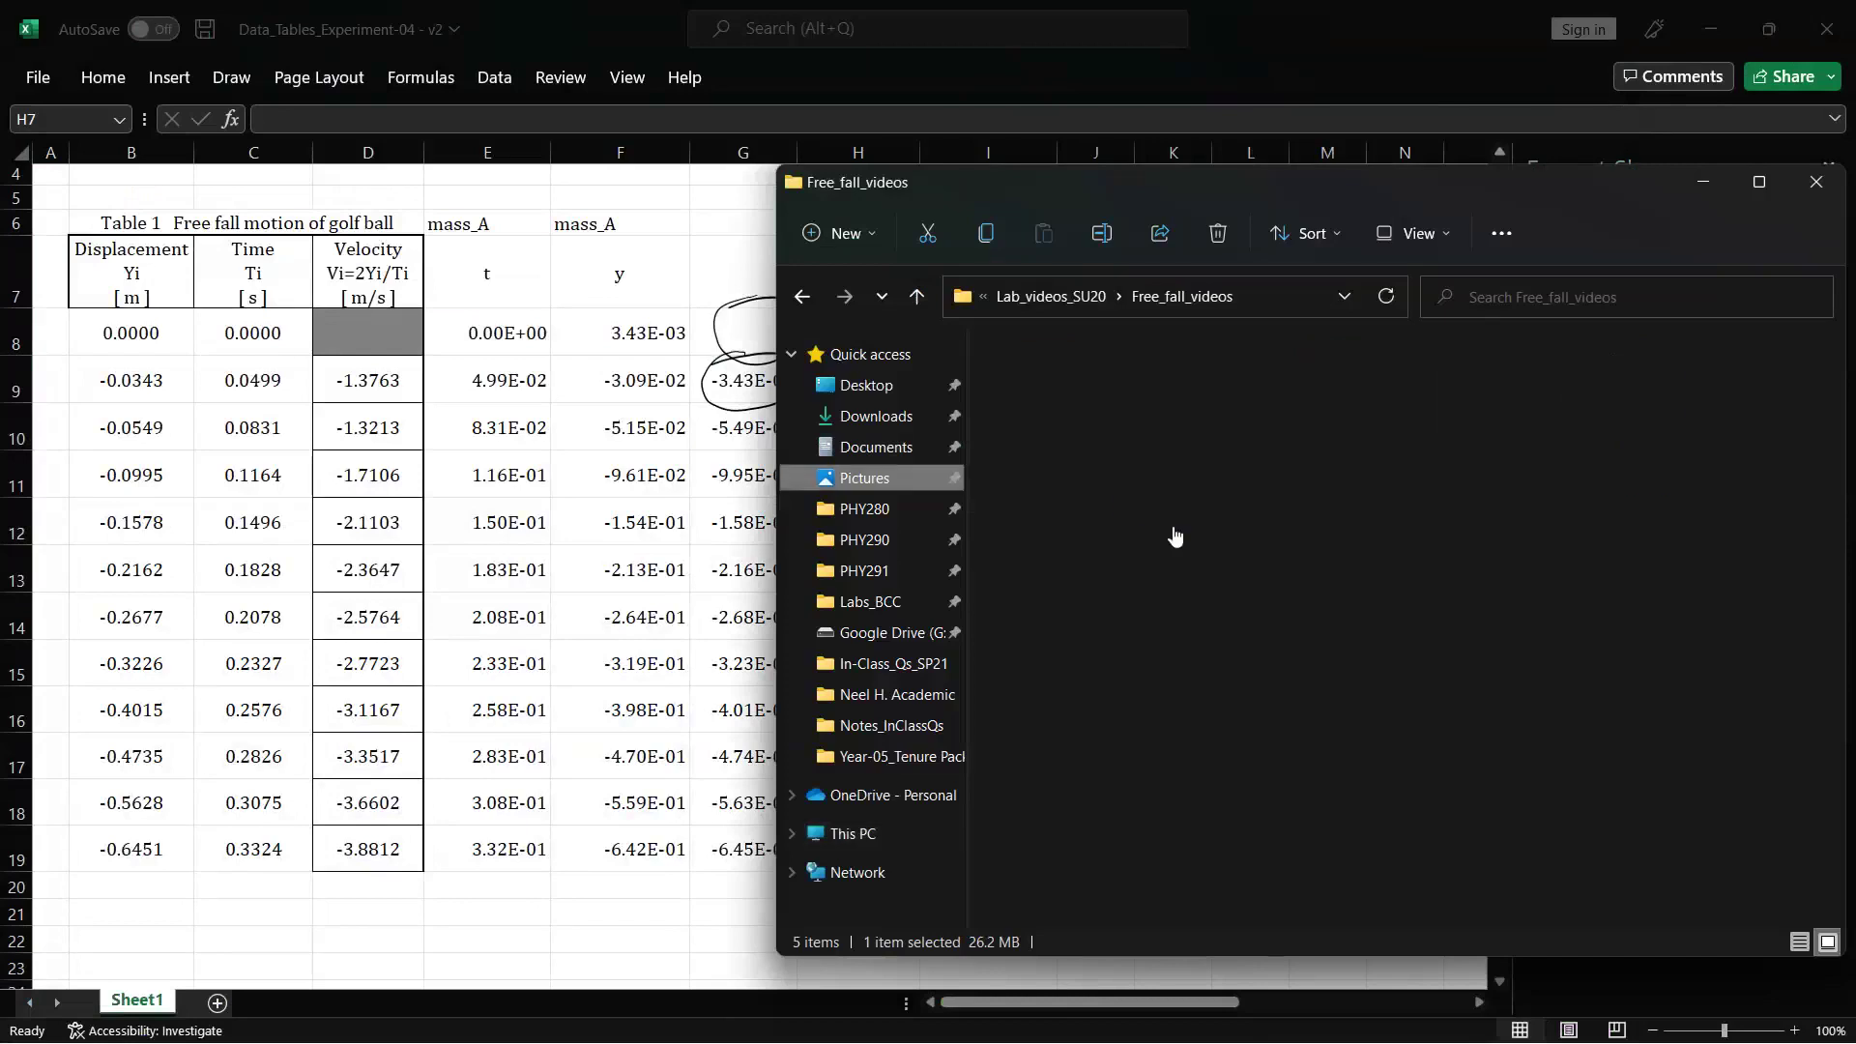
drag(1104, 188, 1467, 98)
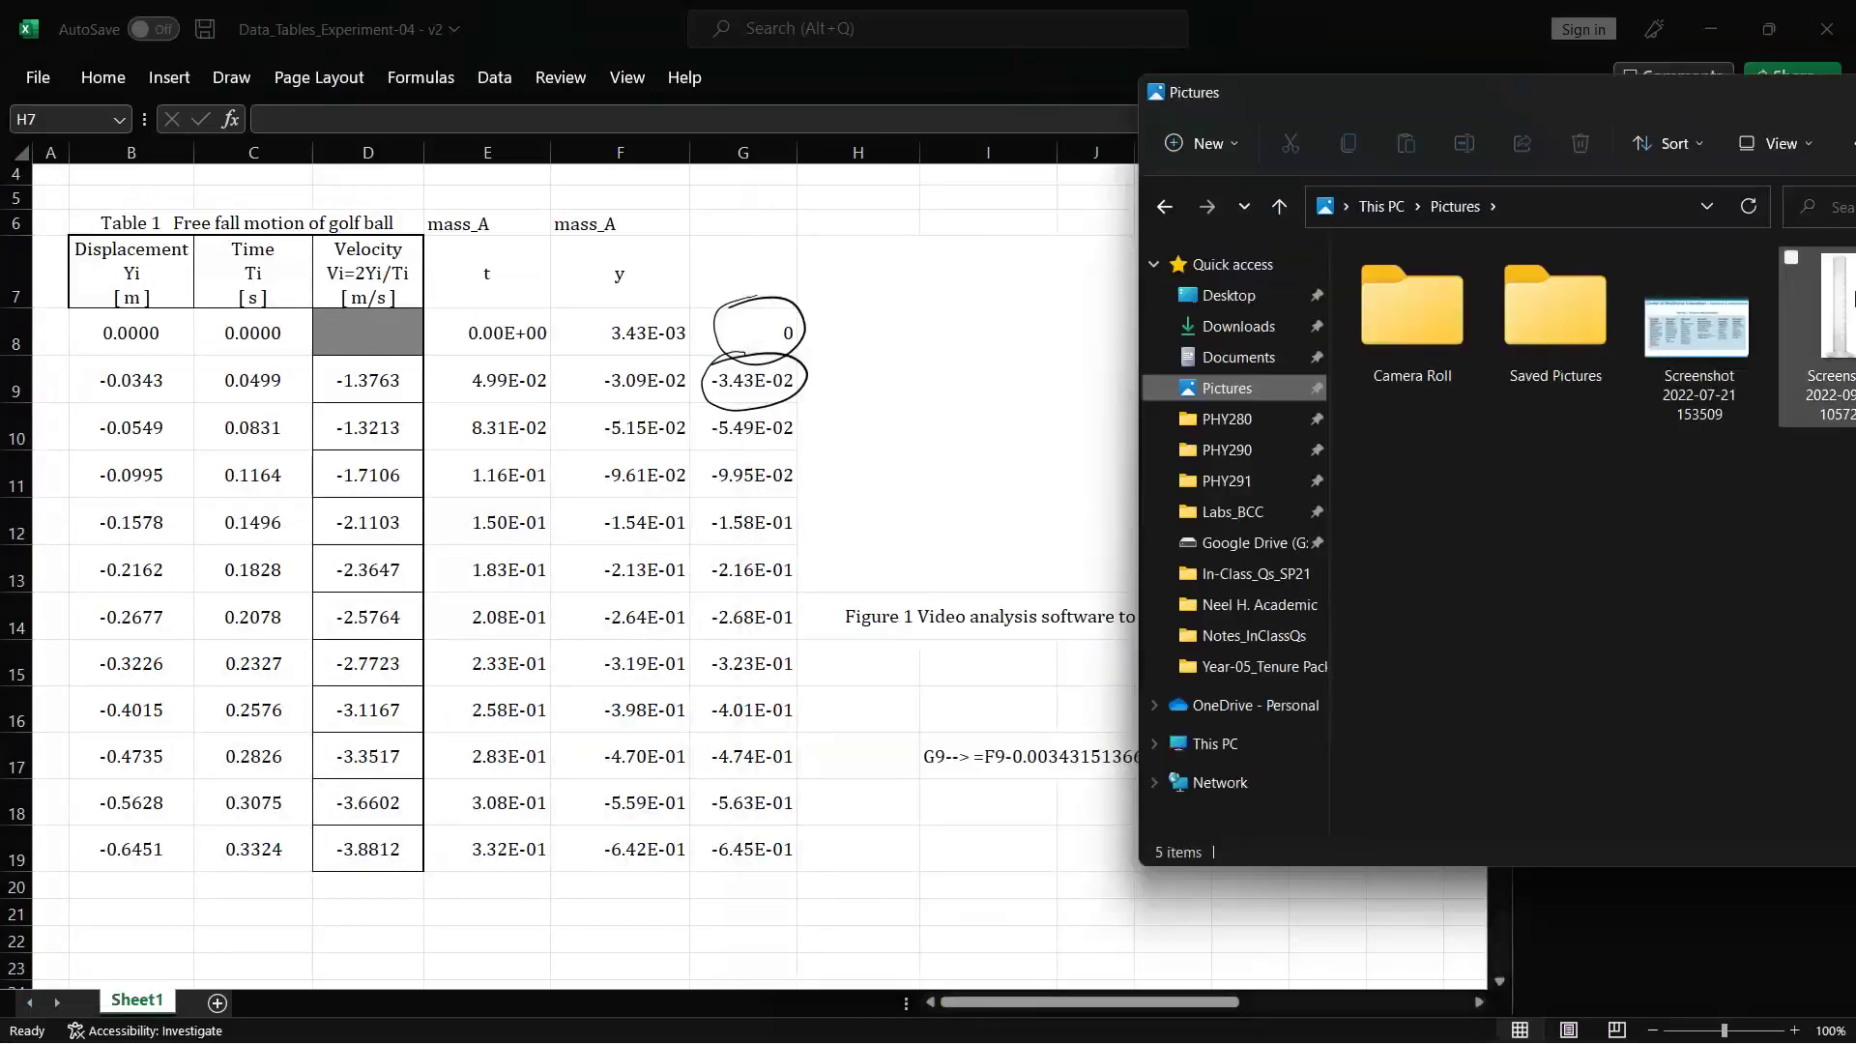
drag(1760, 91, 1519, 469)
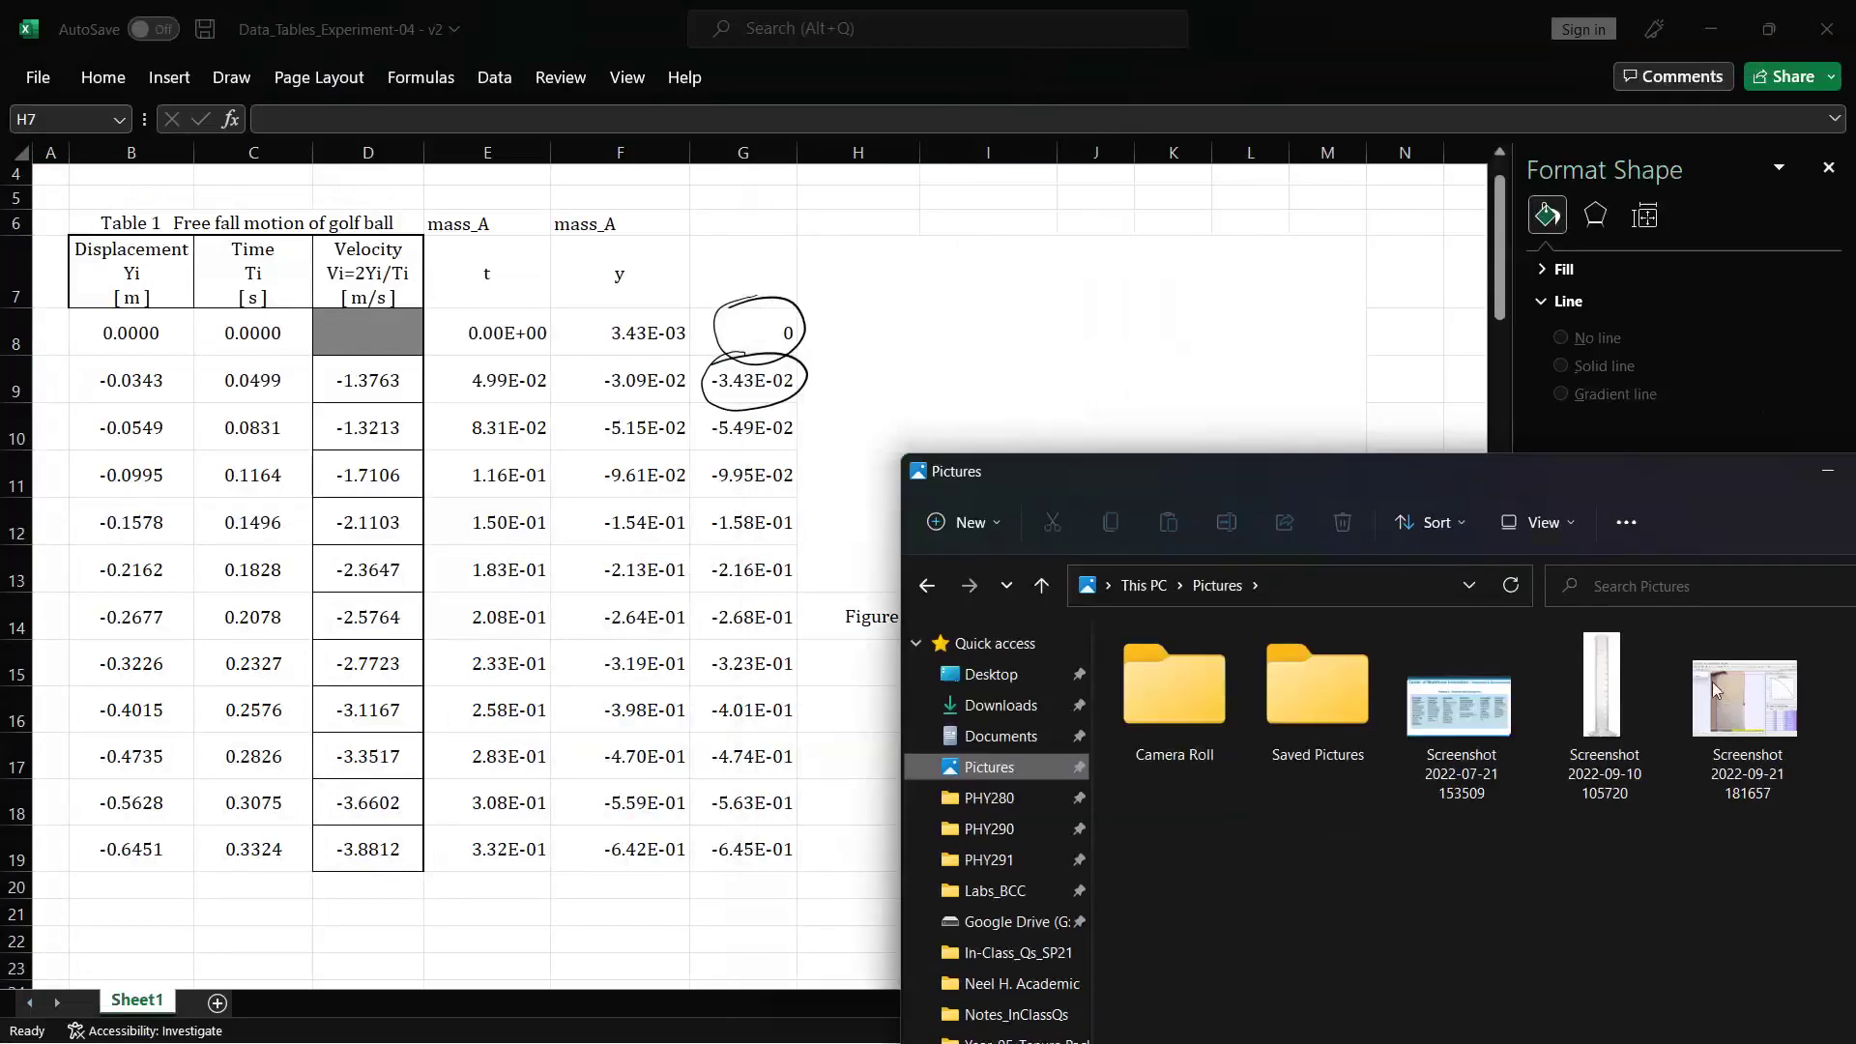
click(1745, 696)
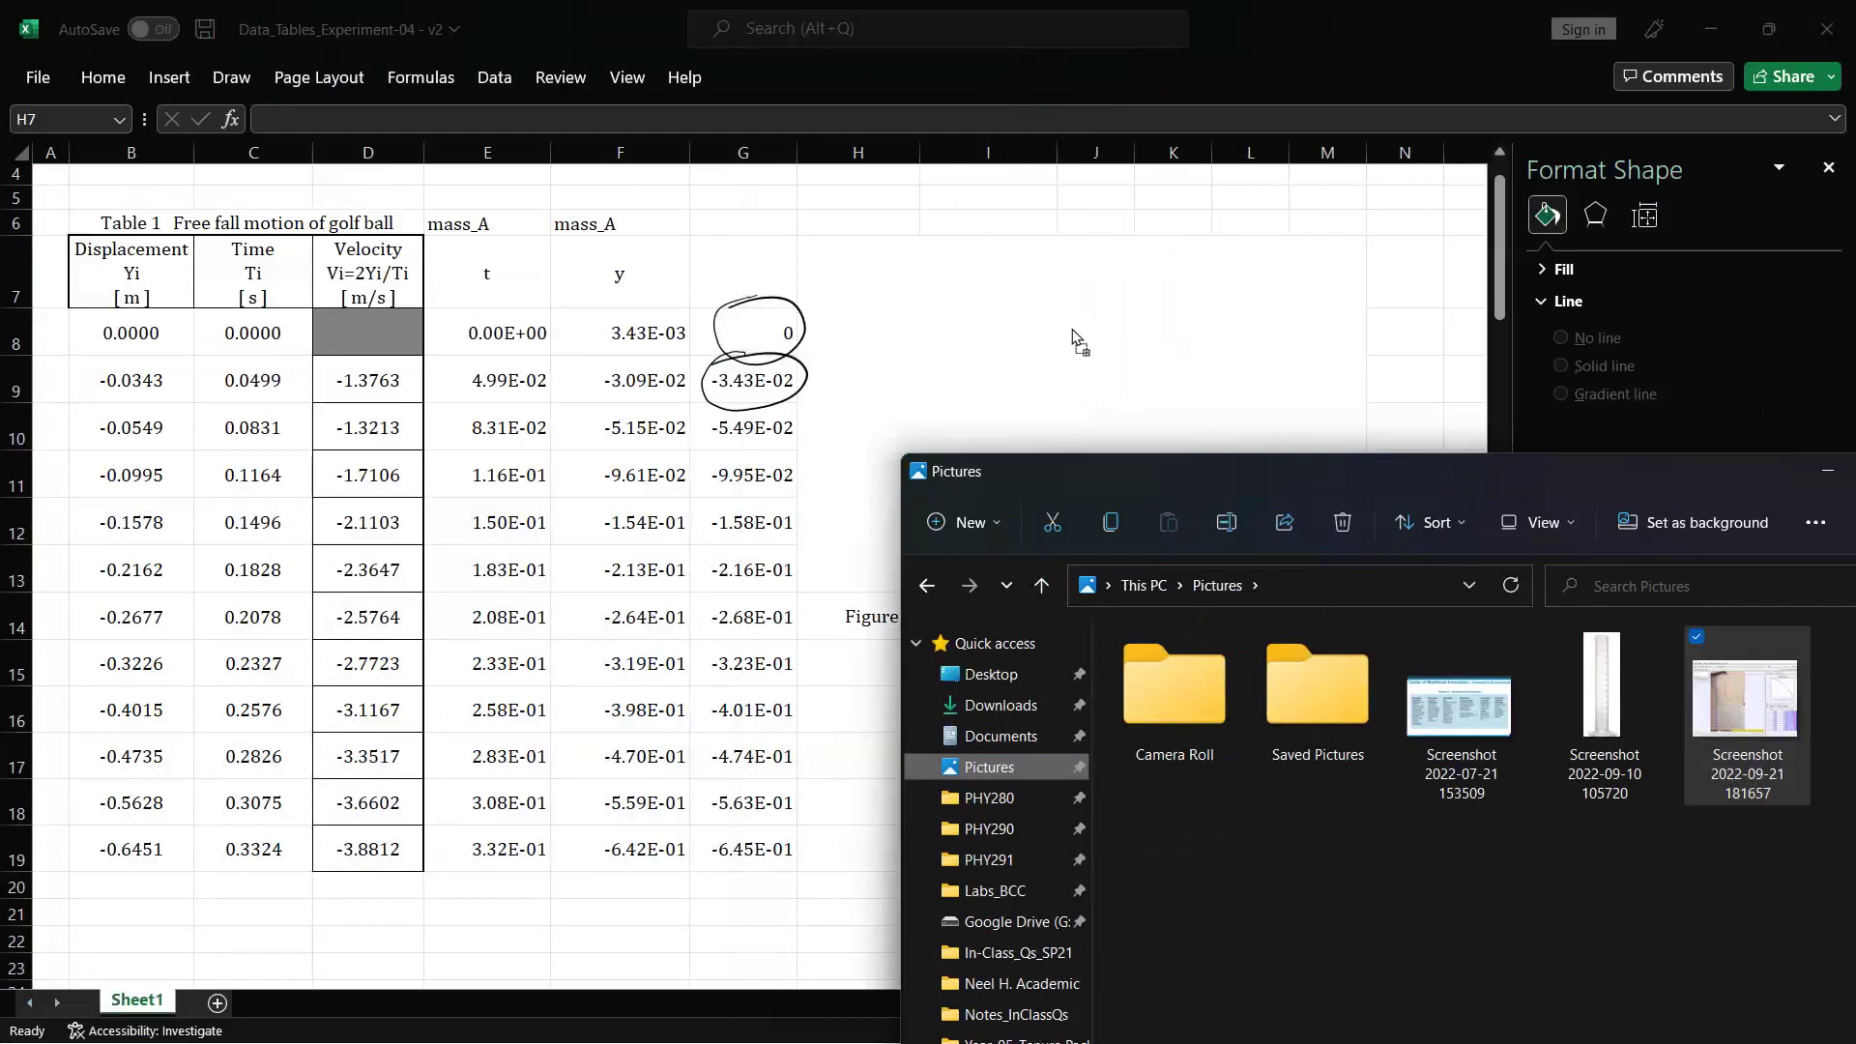
drag(636, 506, 1747, 718)
click(1272, 432)
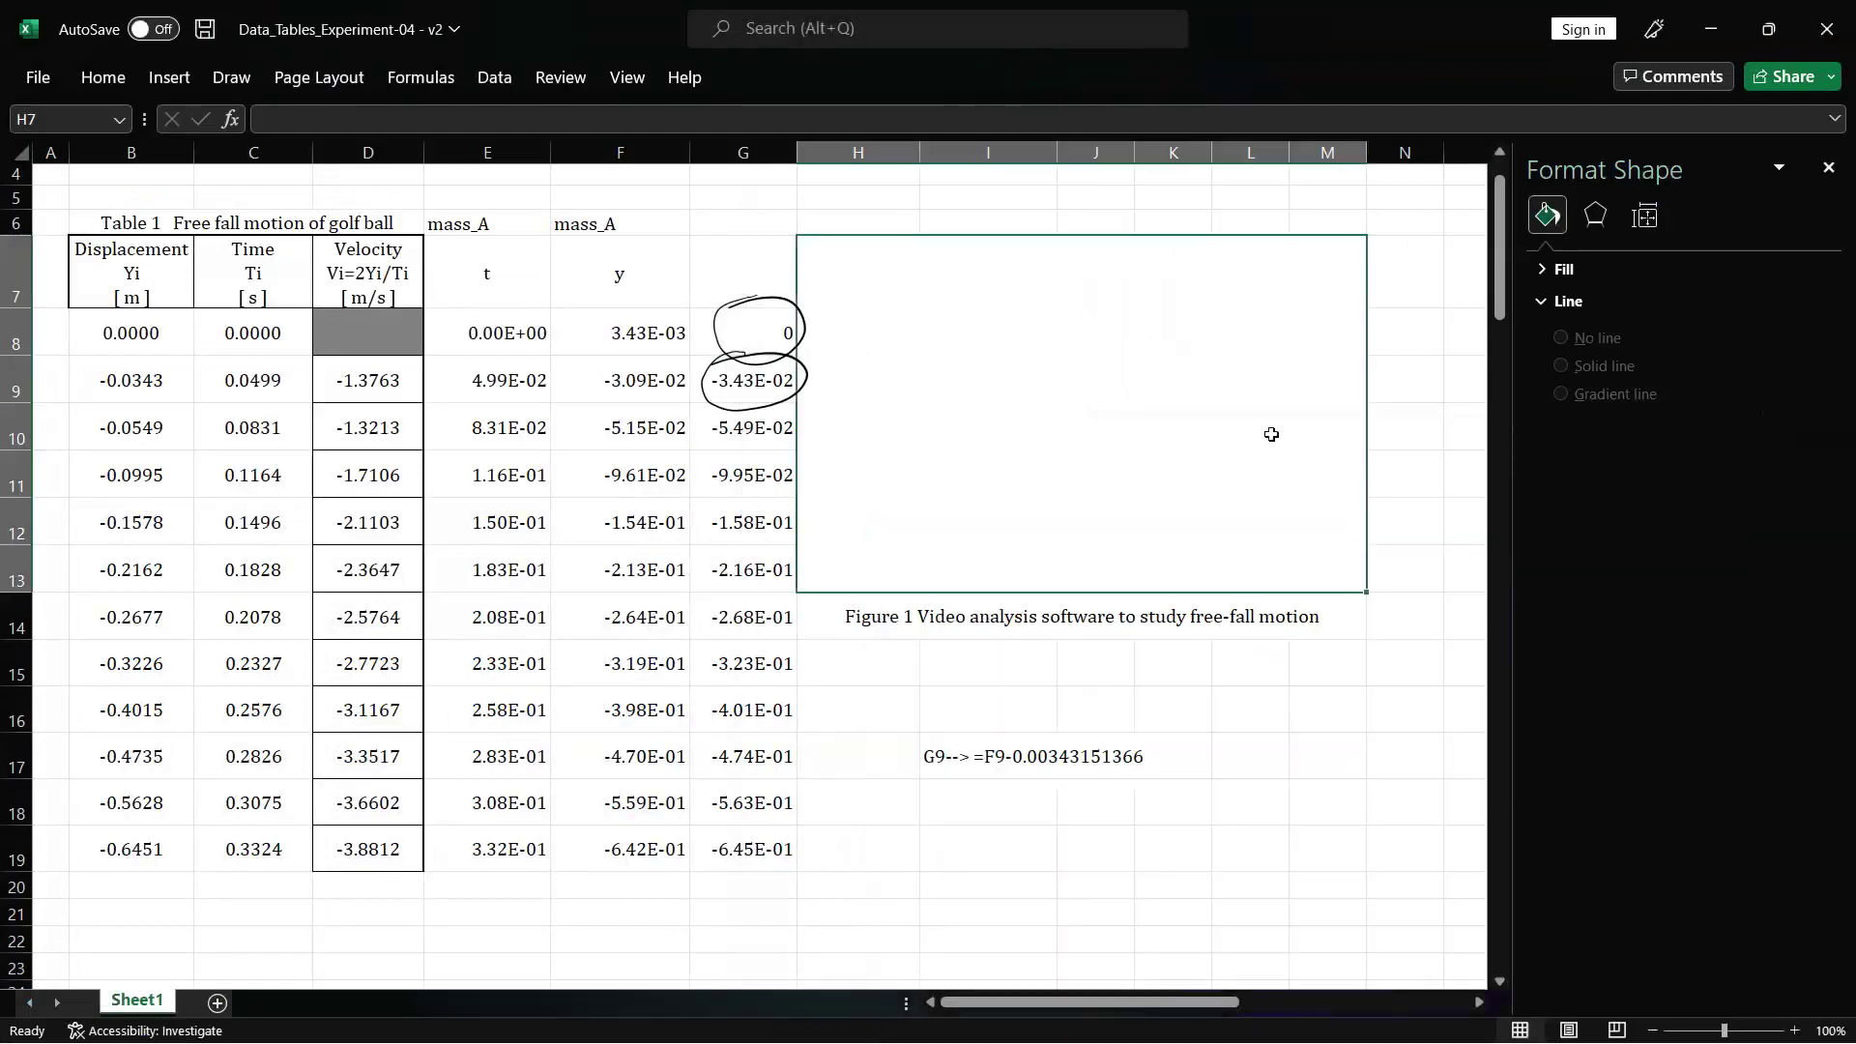
scroll(1271, 434, right, 5)
scroll(1272, 434, left, 5)
click(170, 77)
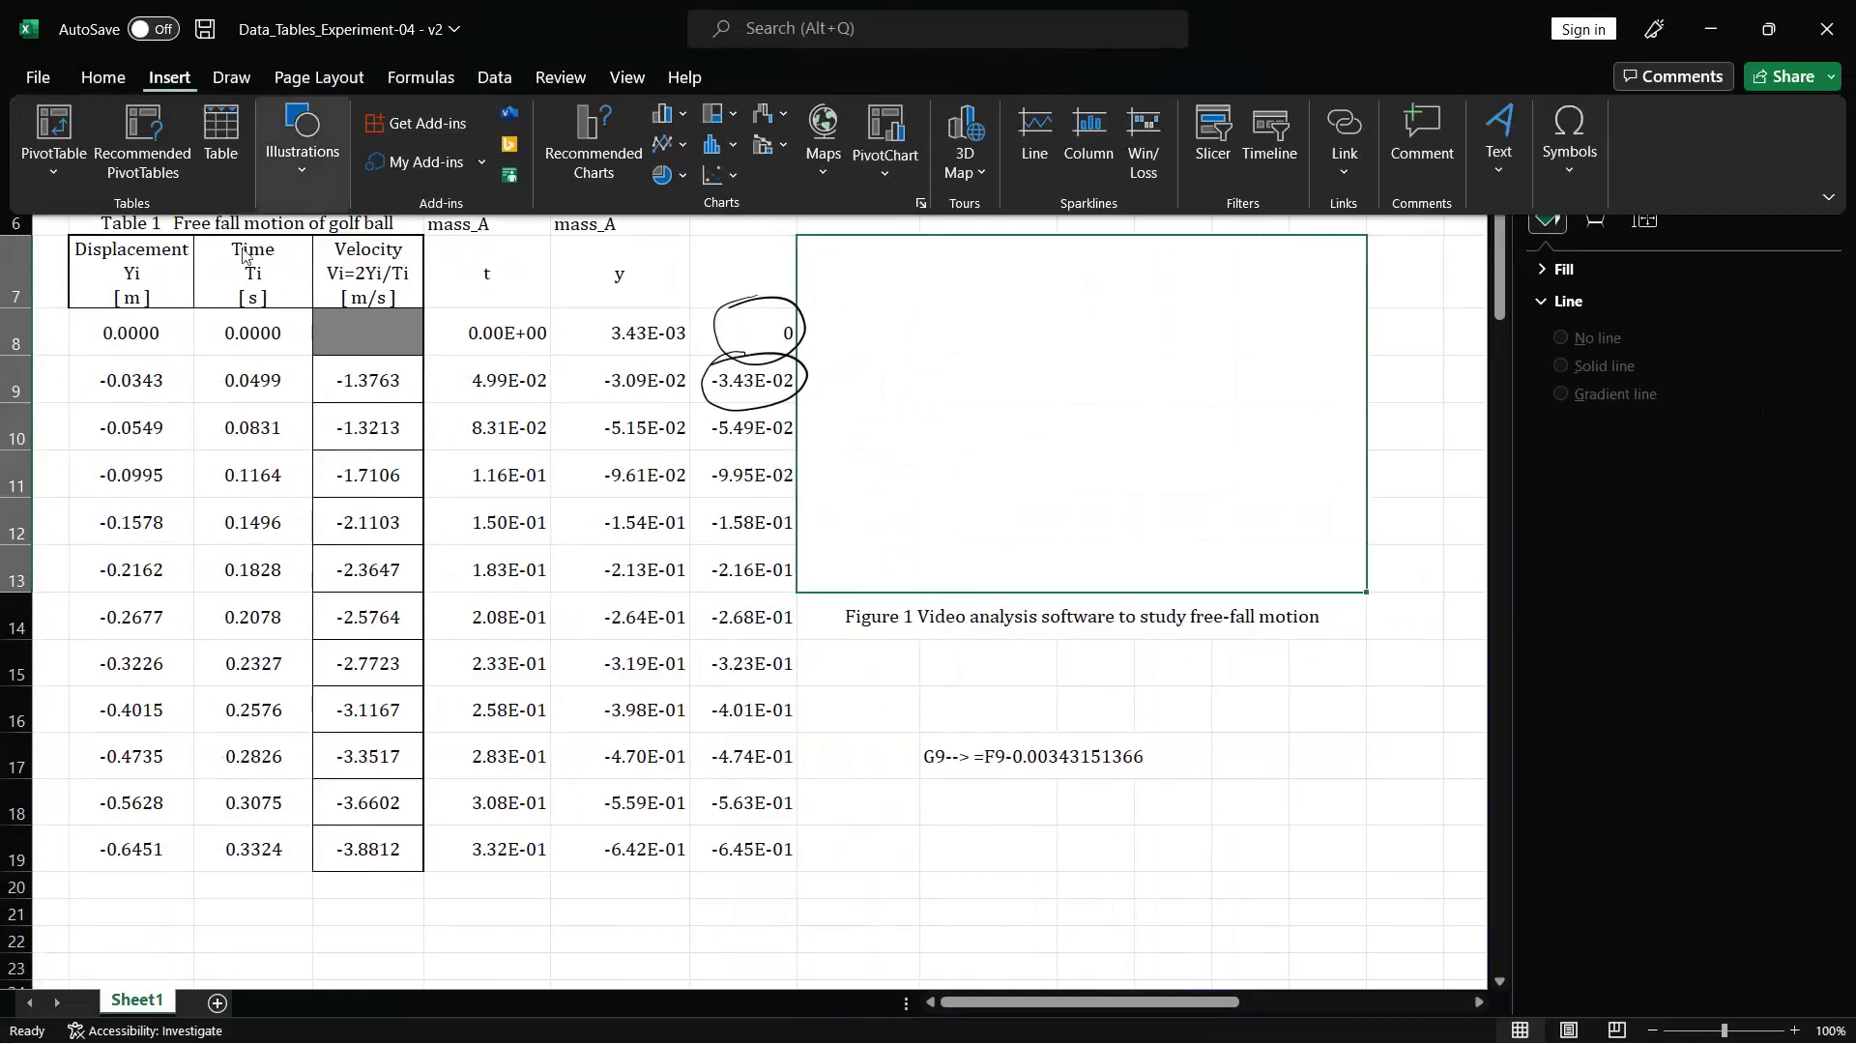
click(301, 155)
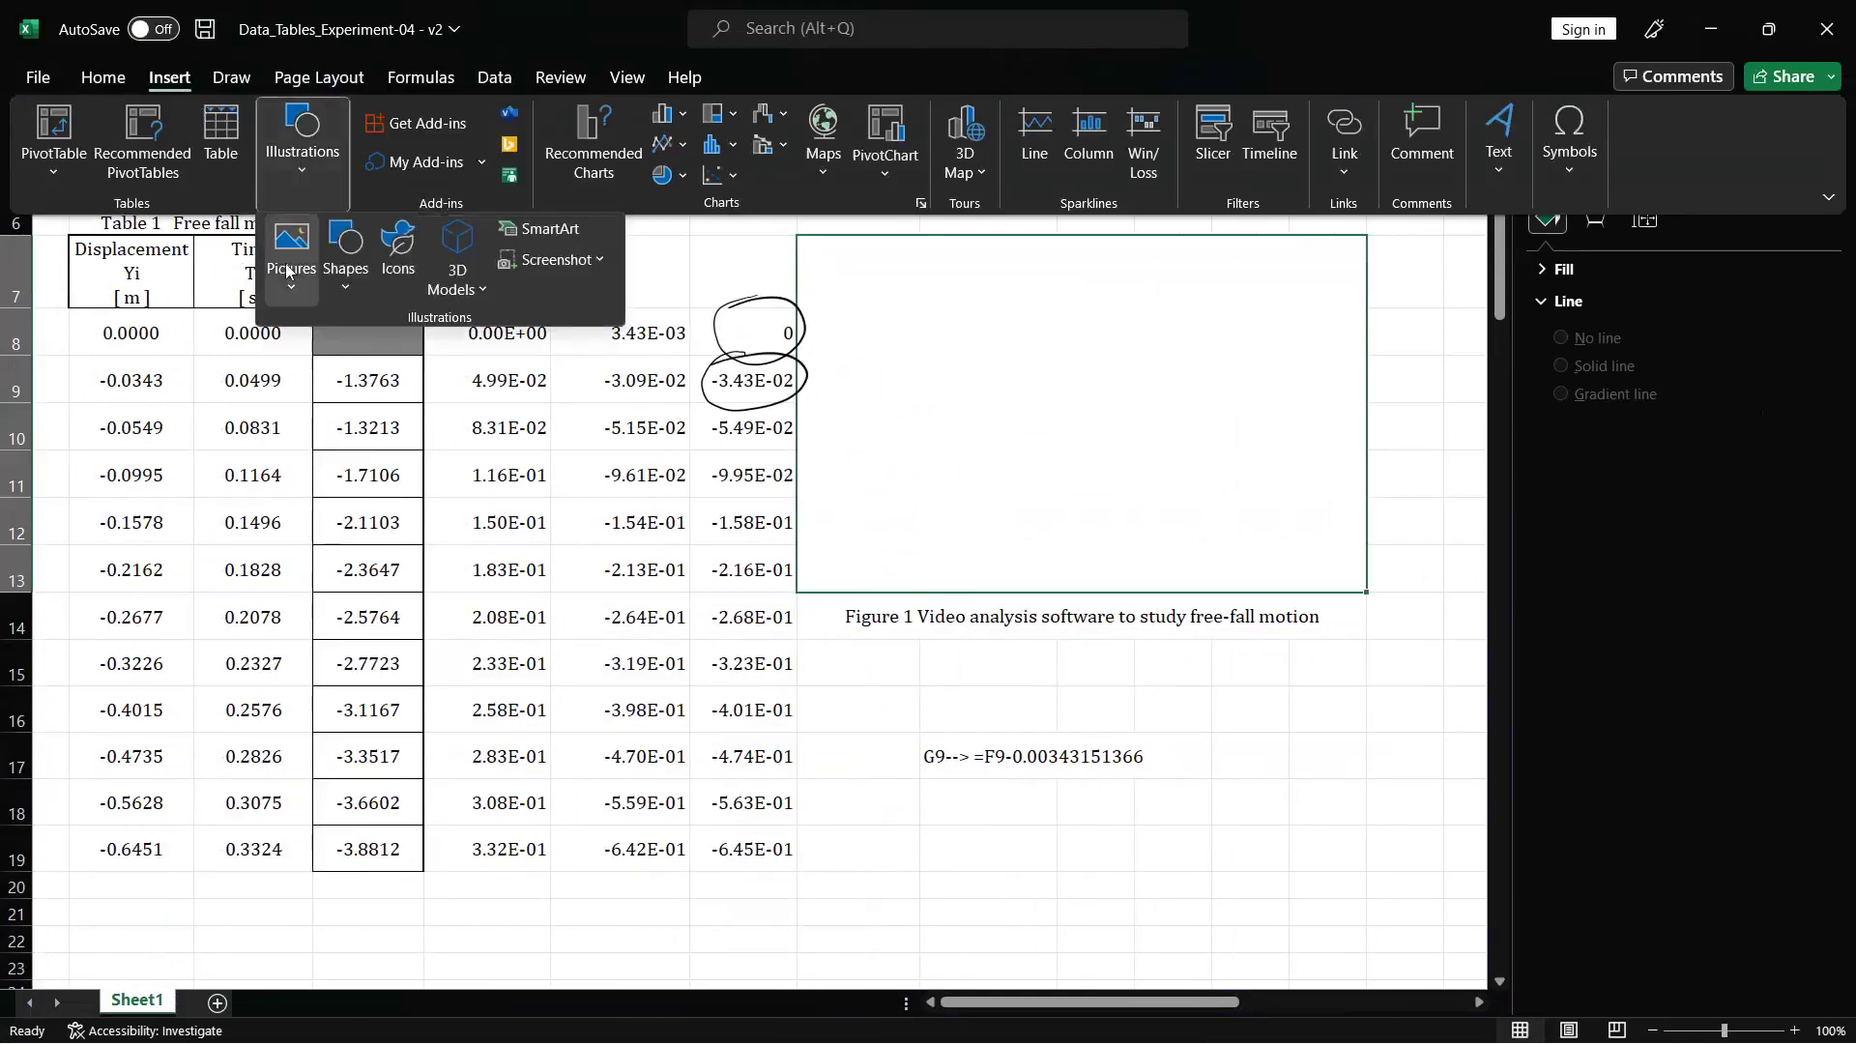
click(291, 256)
click(348, 363)
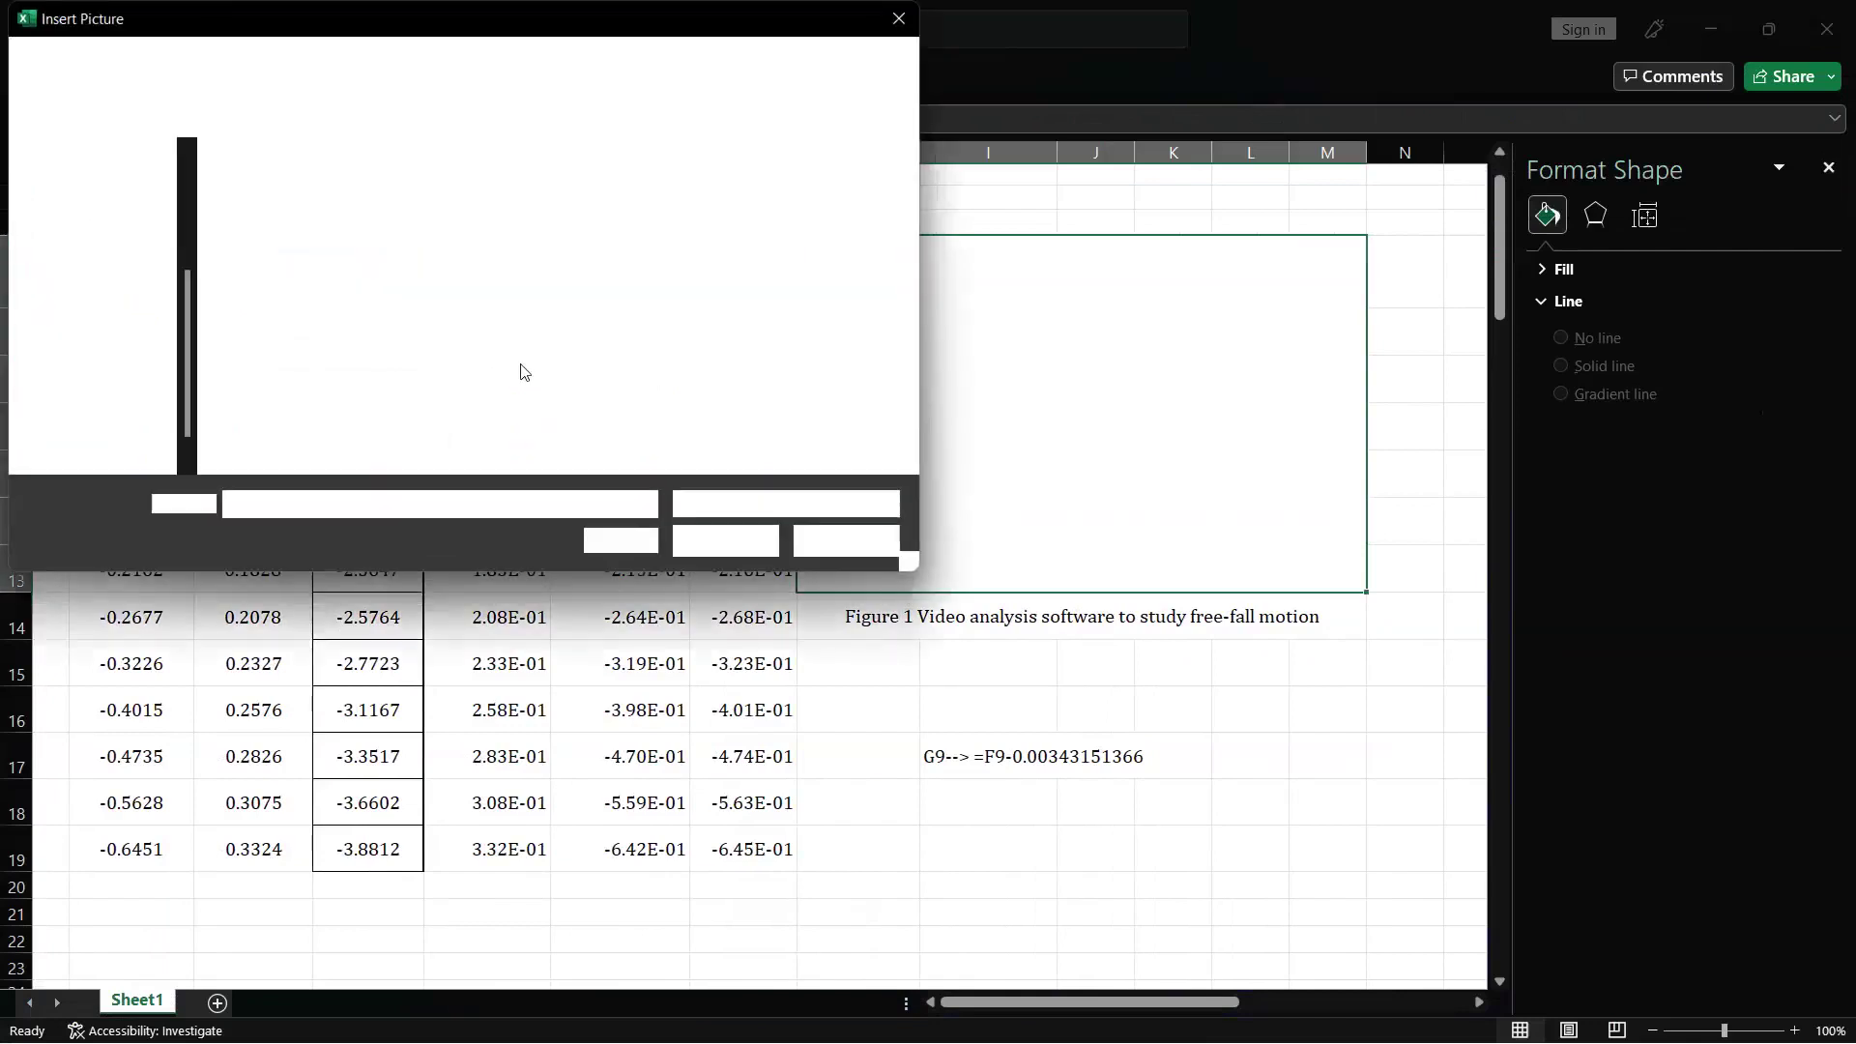
scroll(124, 248, up, 3)
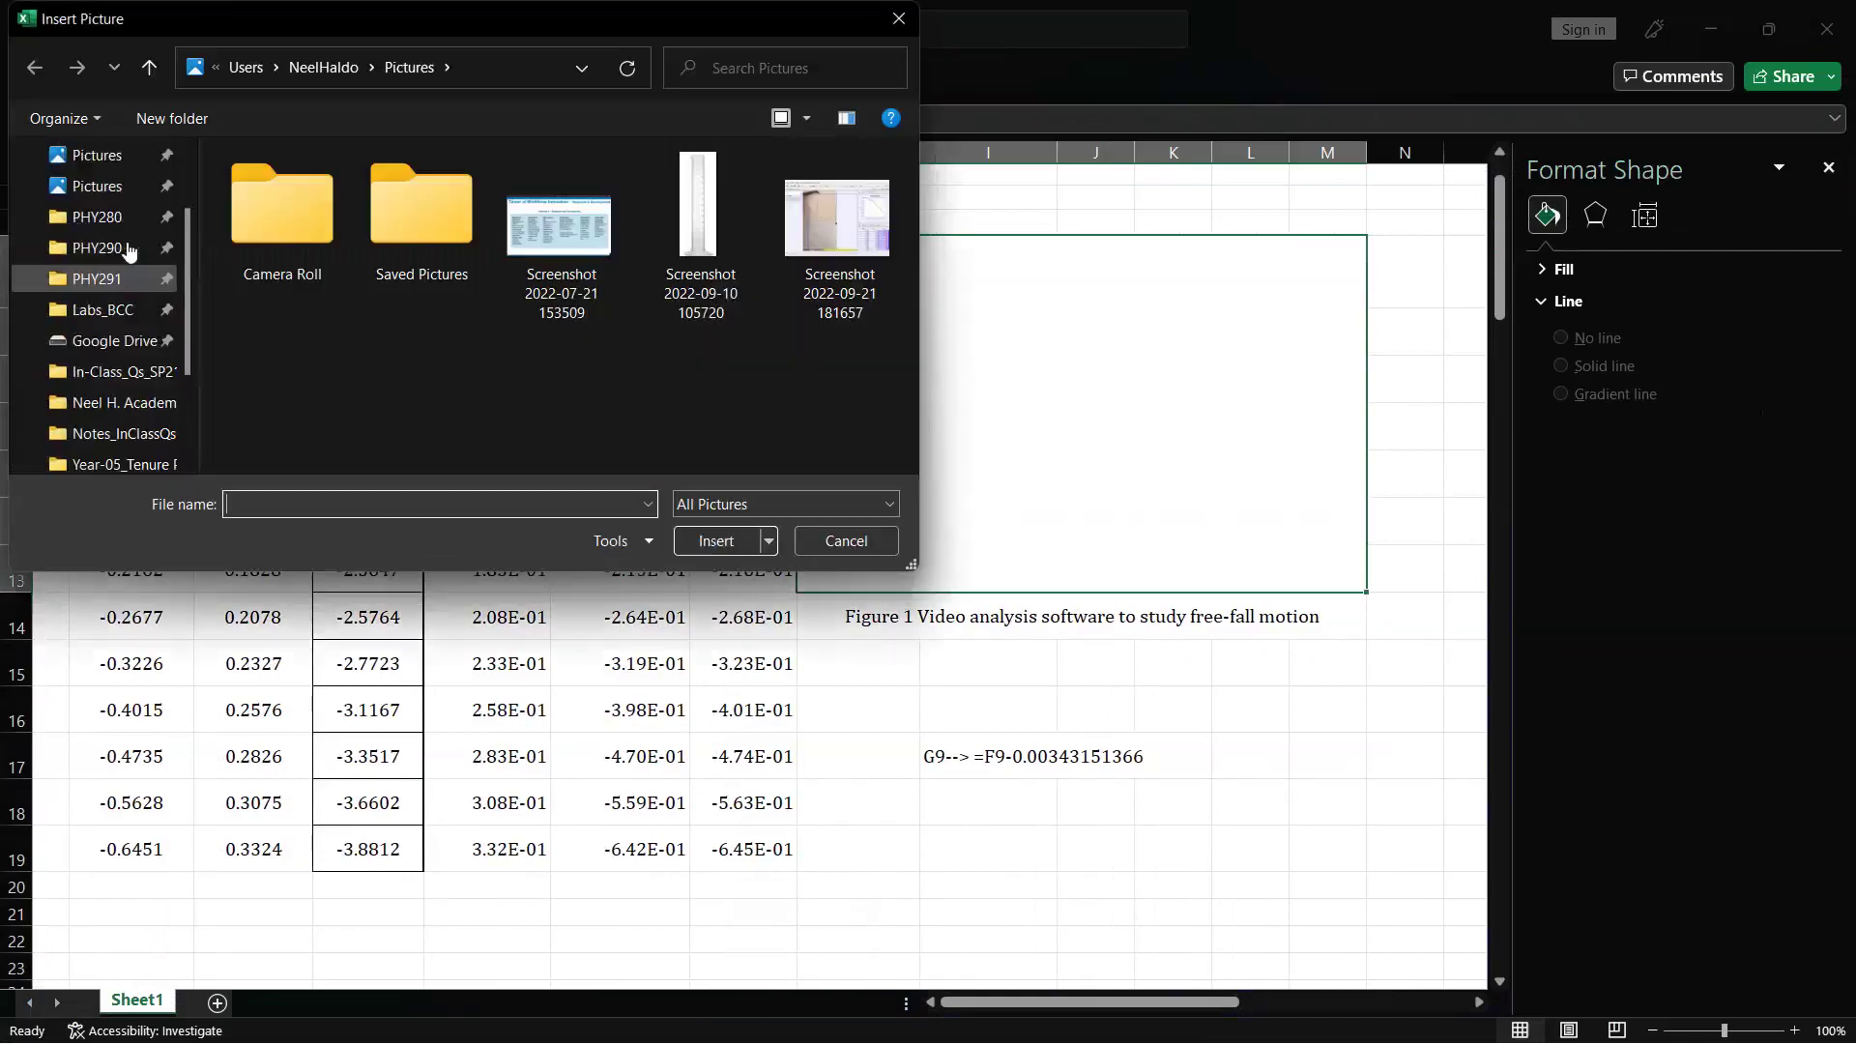
double_click(890, 211)
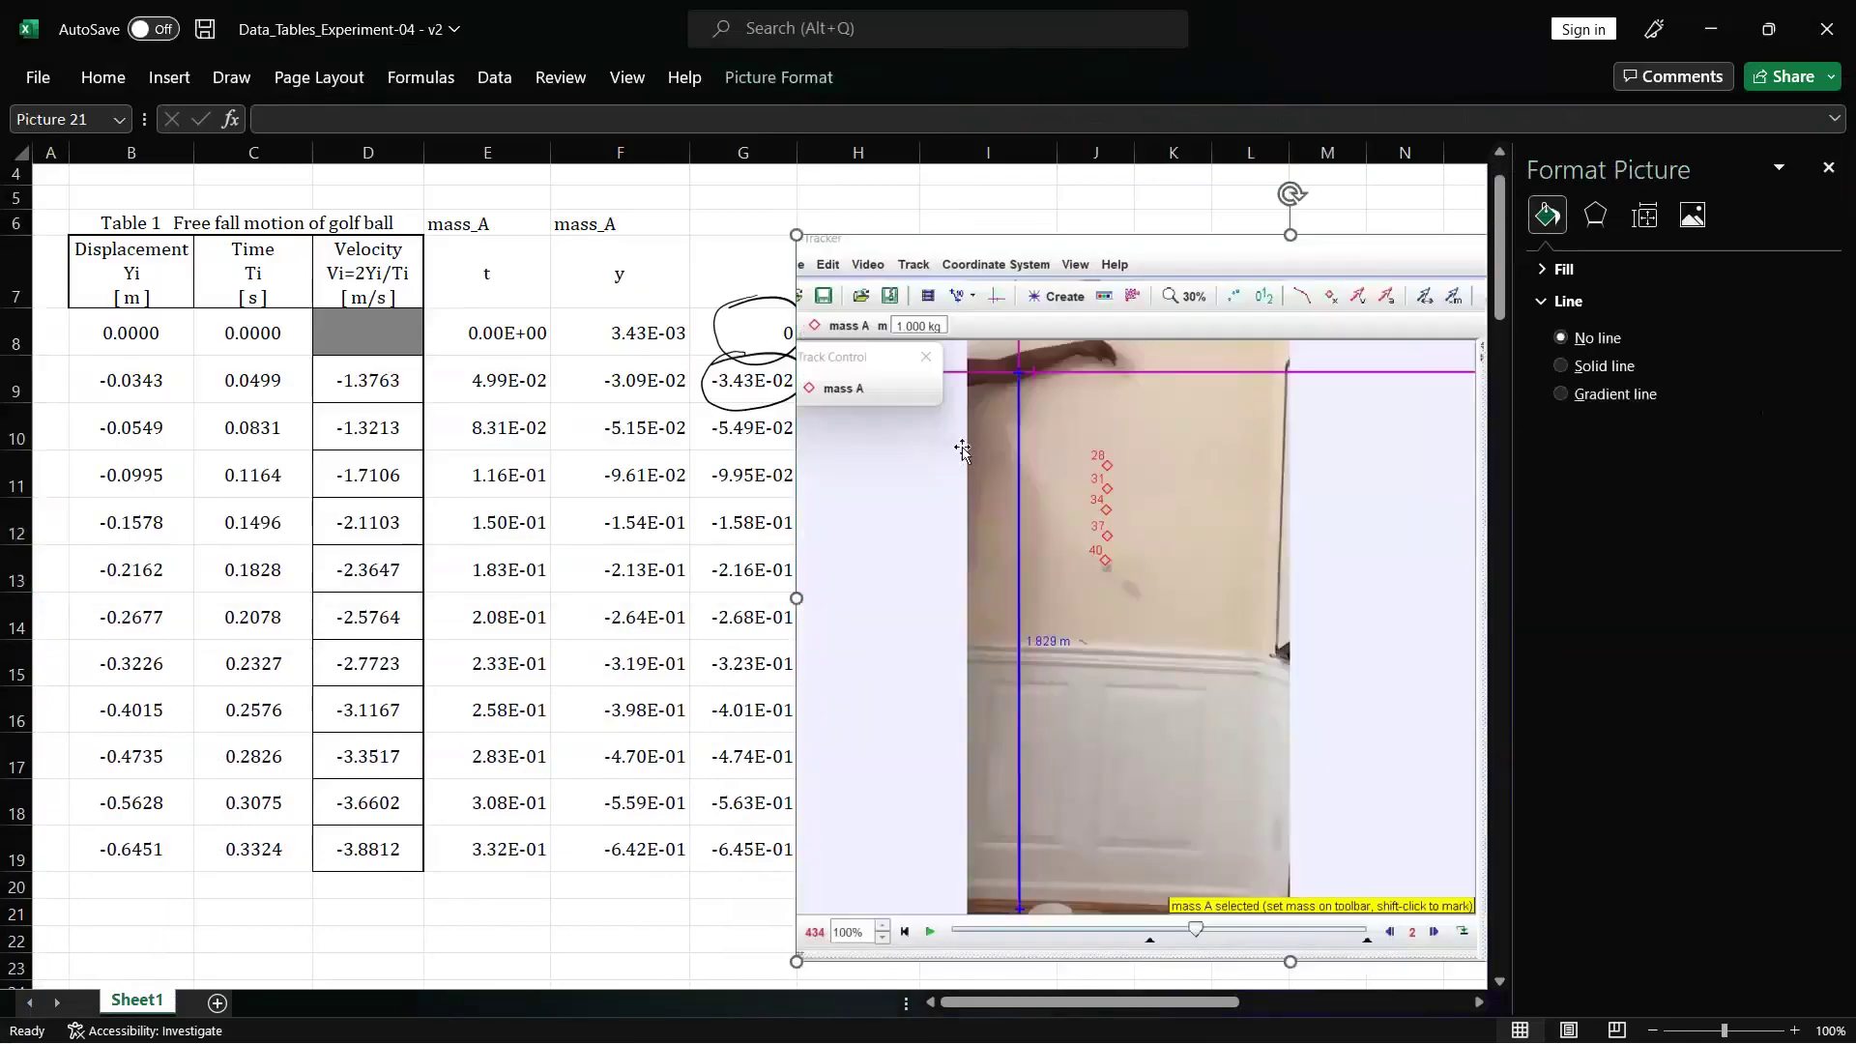
- Shrink and move the inserted Tracker screenshot to fit the area above the Figure 1 caption, and deselect it
drag(1081, 419, 663, 399)
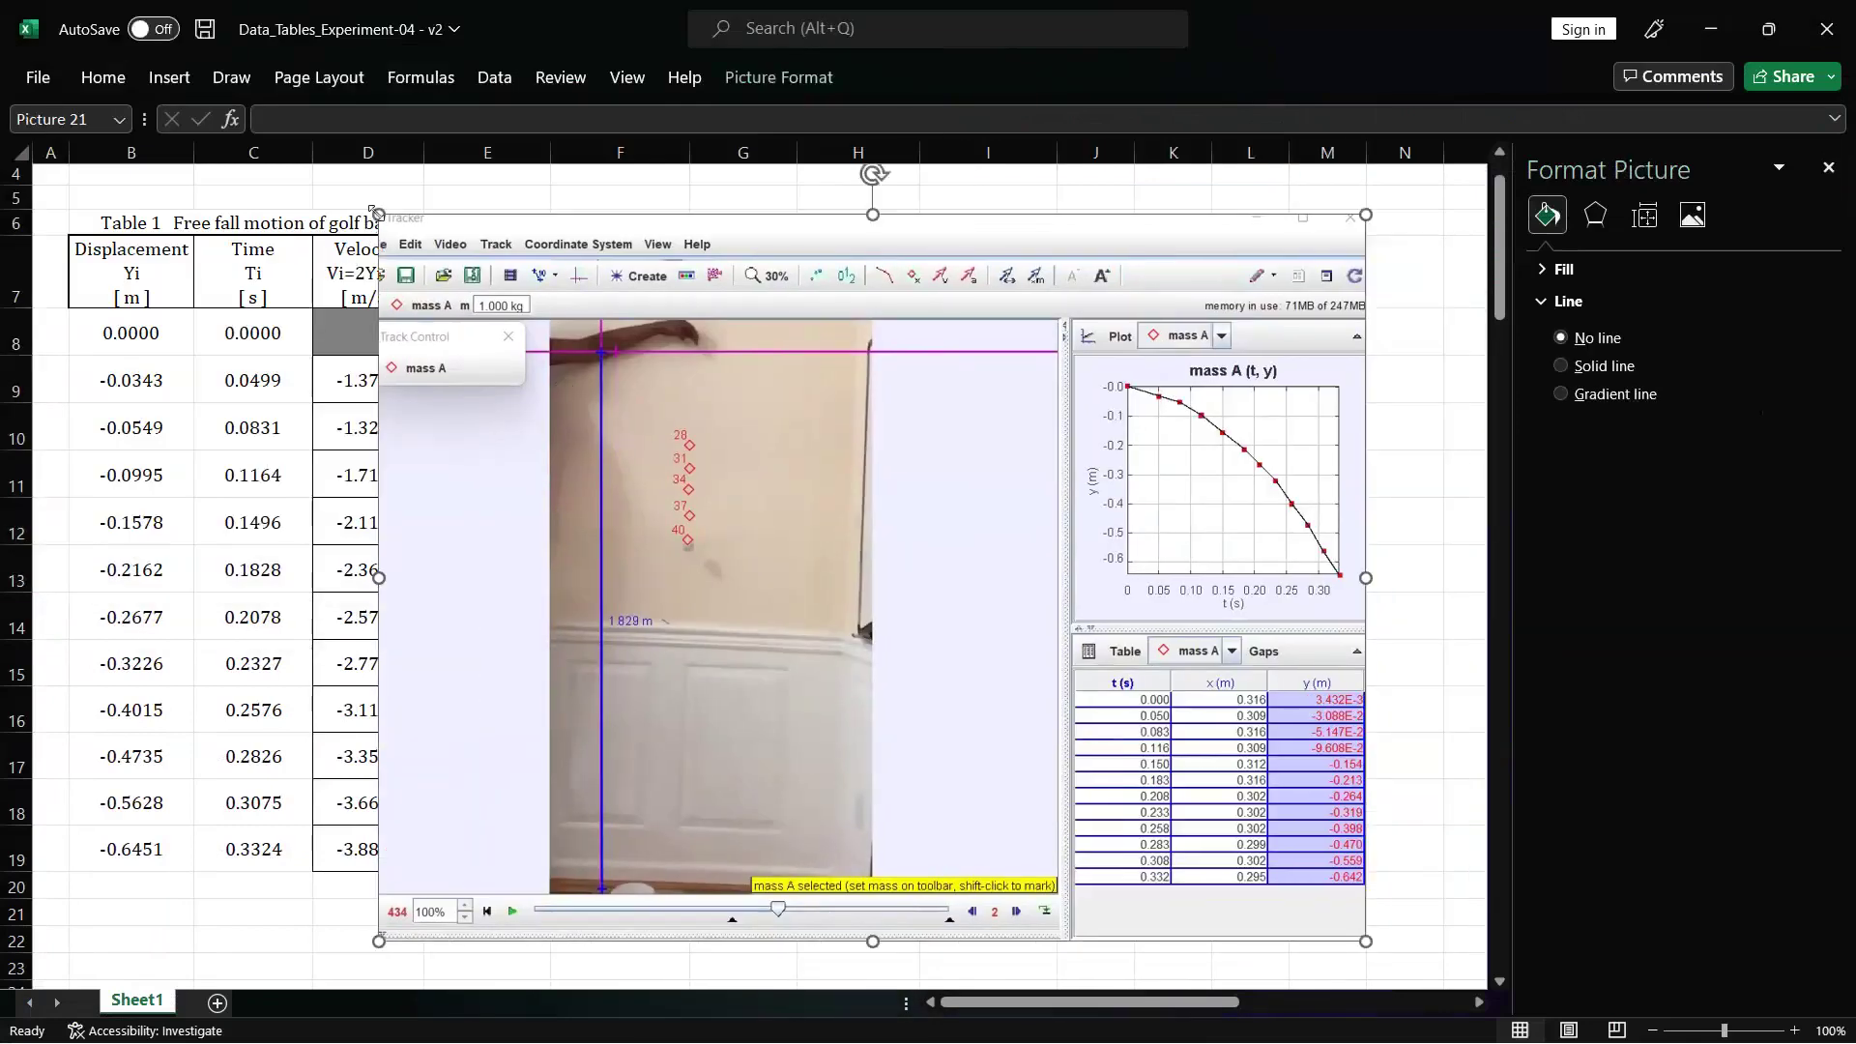
drag(379, 214, 788, 489)
drag(1053, 628, 1063, 340)
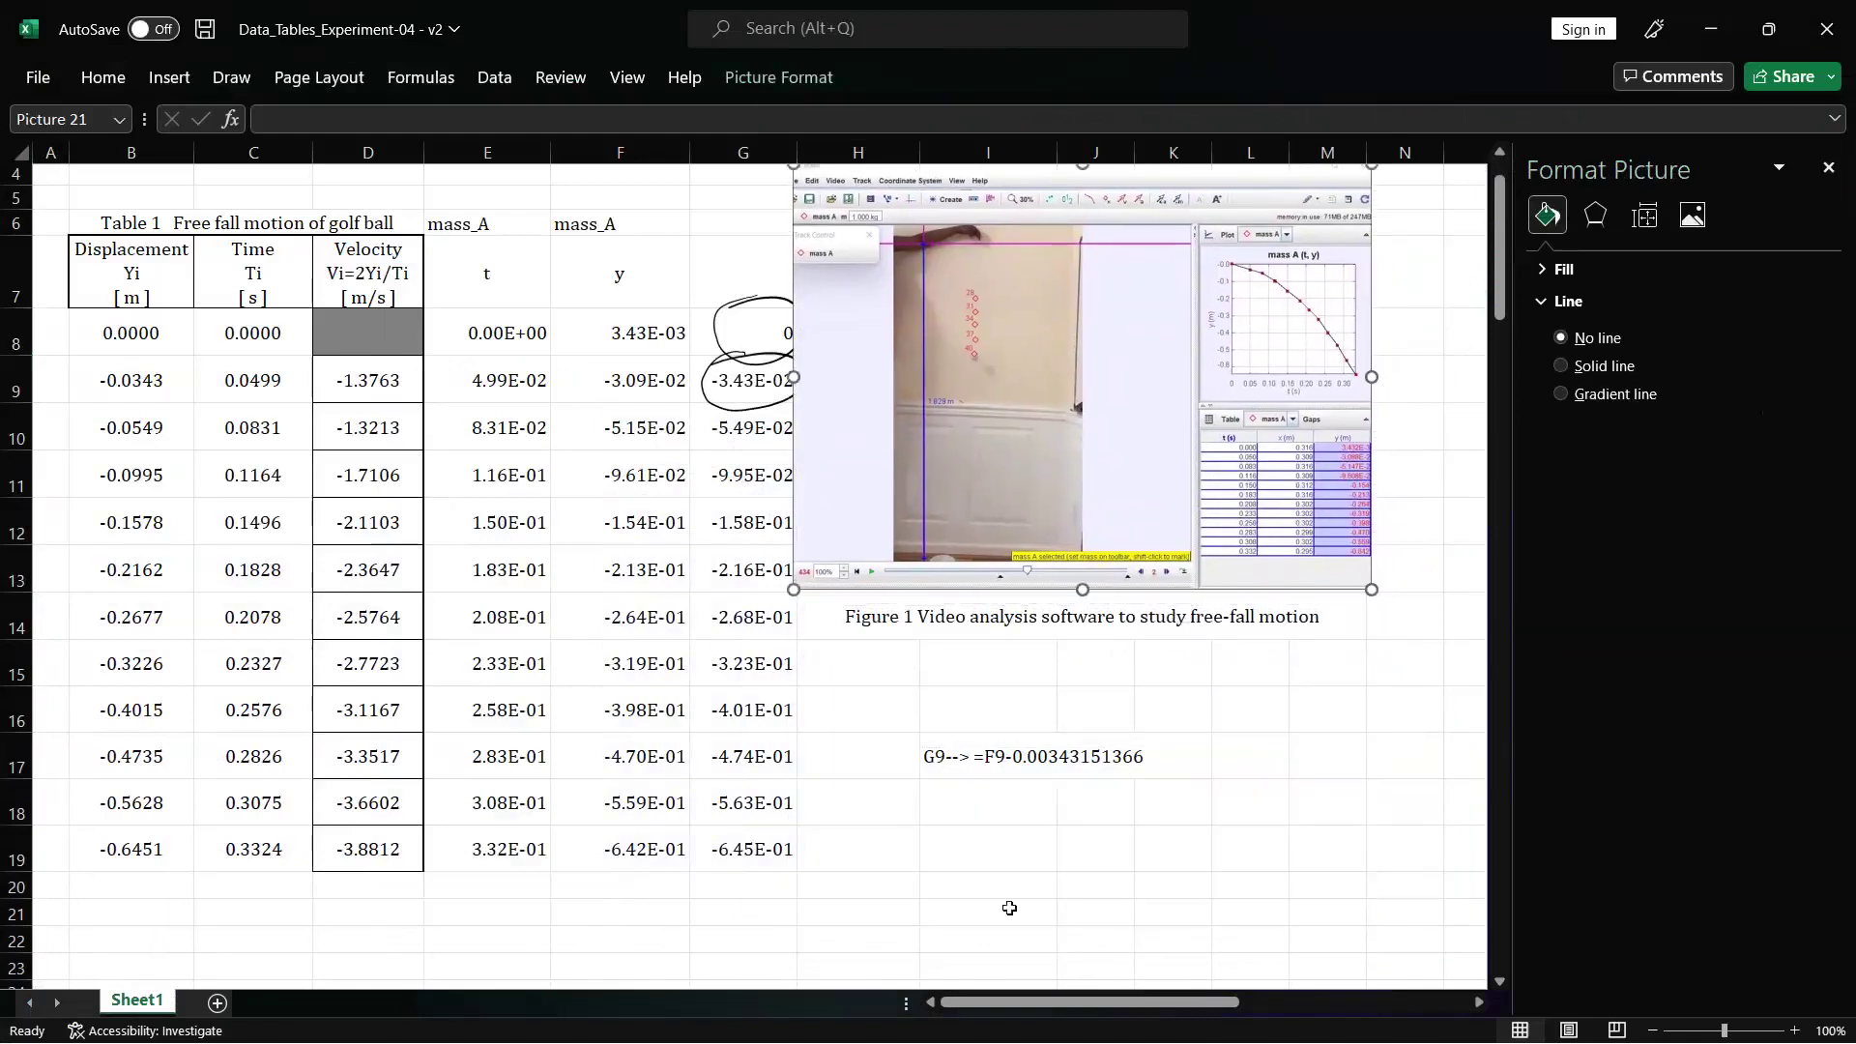
click(892, 835)
- Switch to Tracker and open a new empty tab for the tennis ball analysis
scroll(891, 832, down, 15)
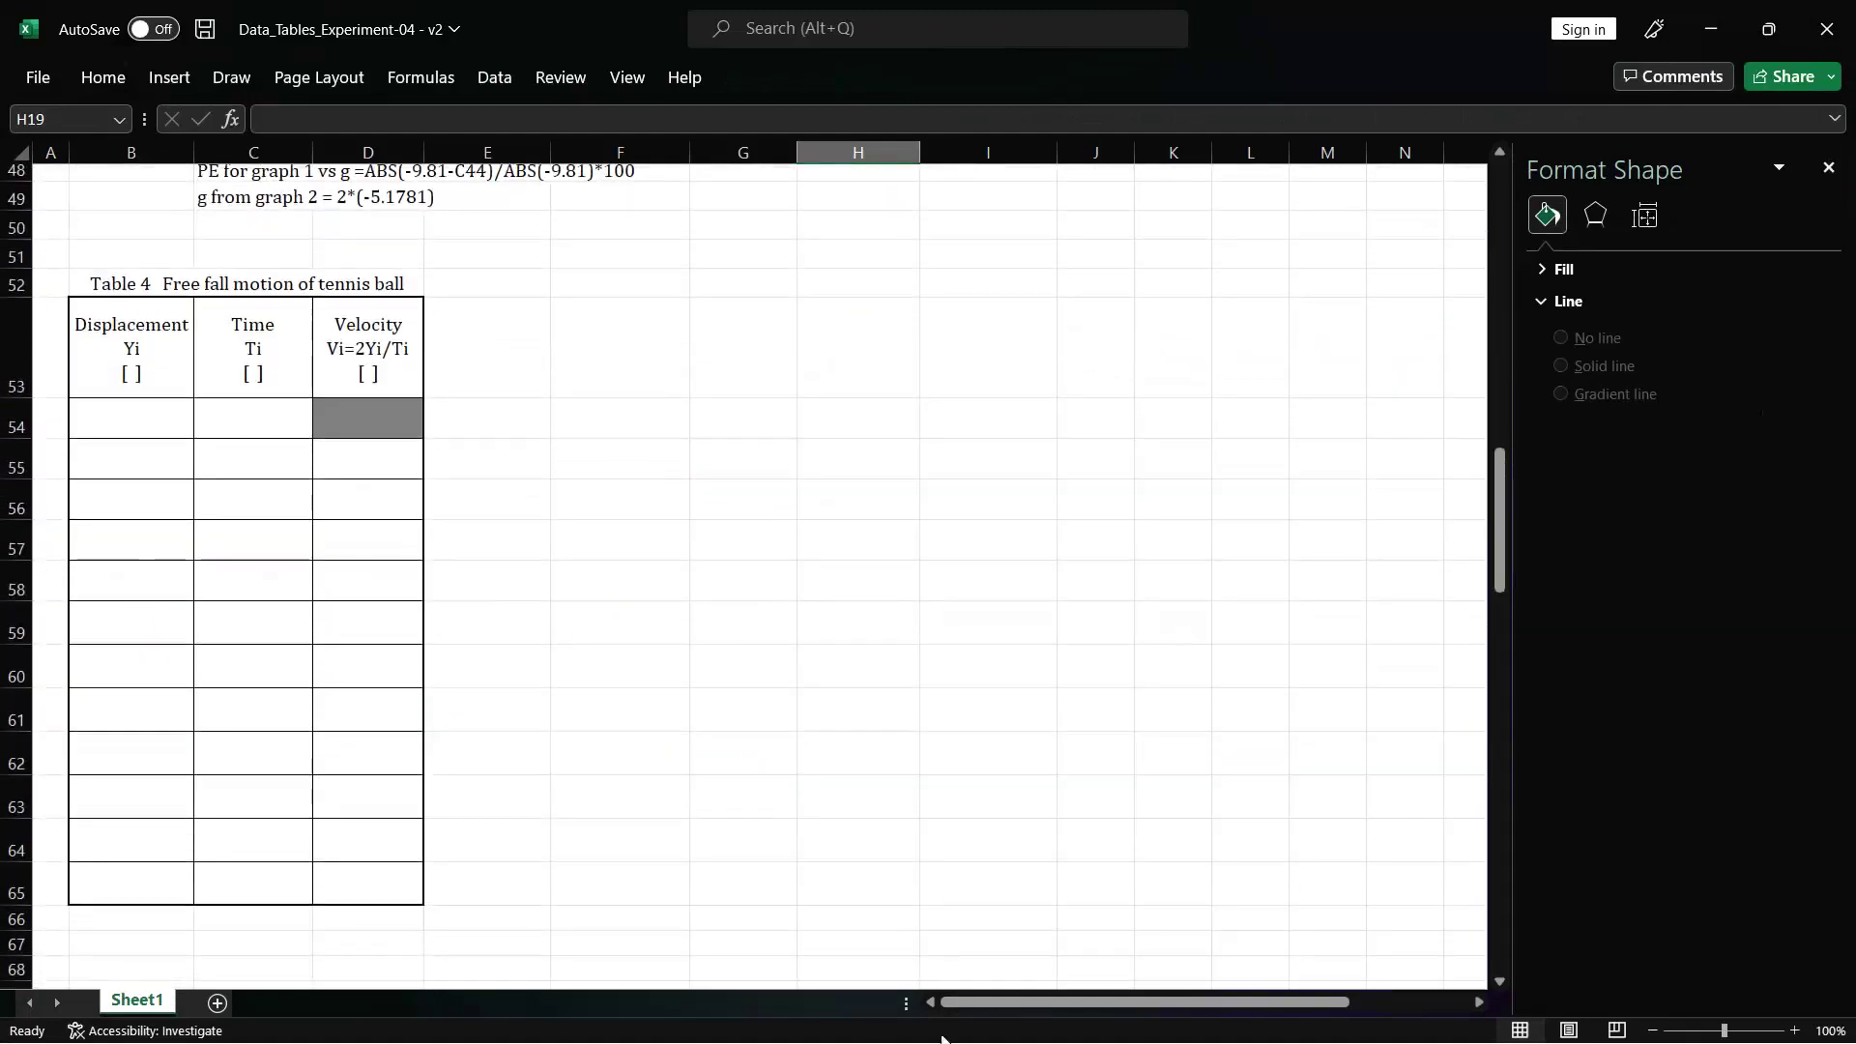
click(1006, 1027)
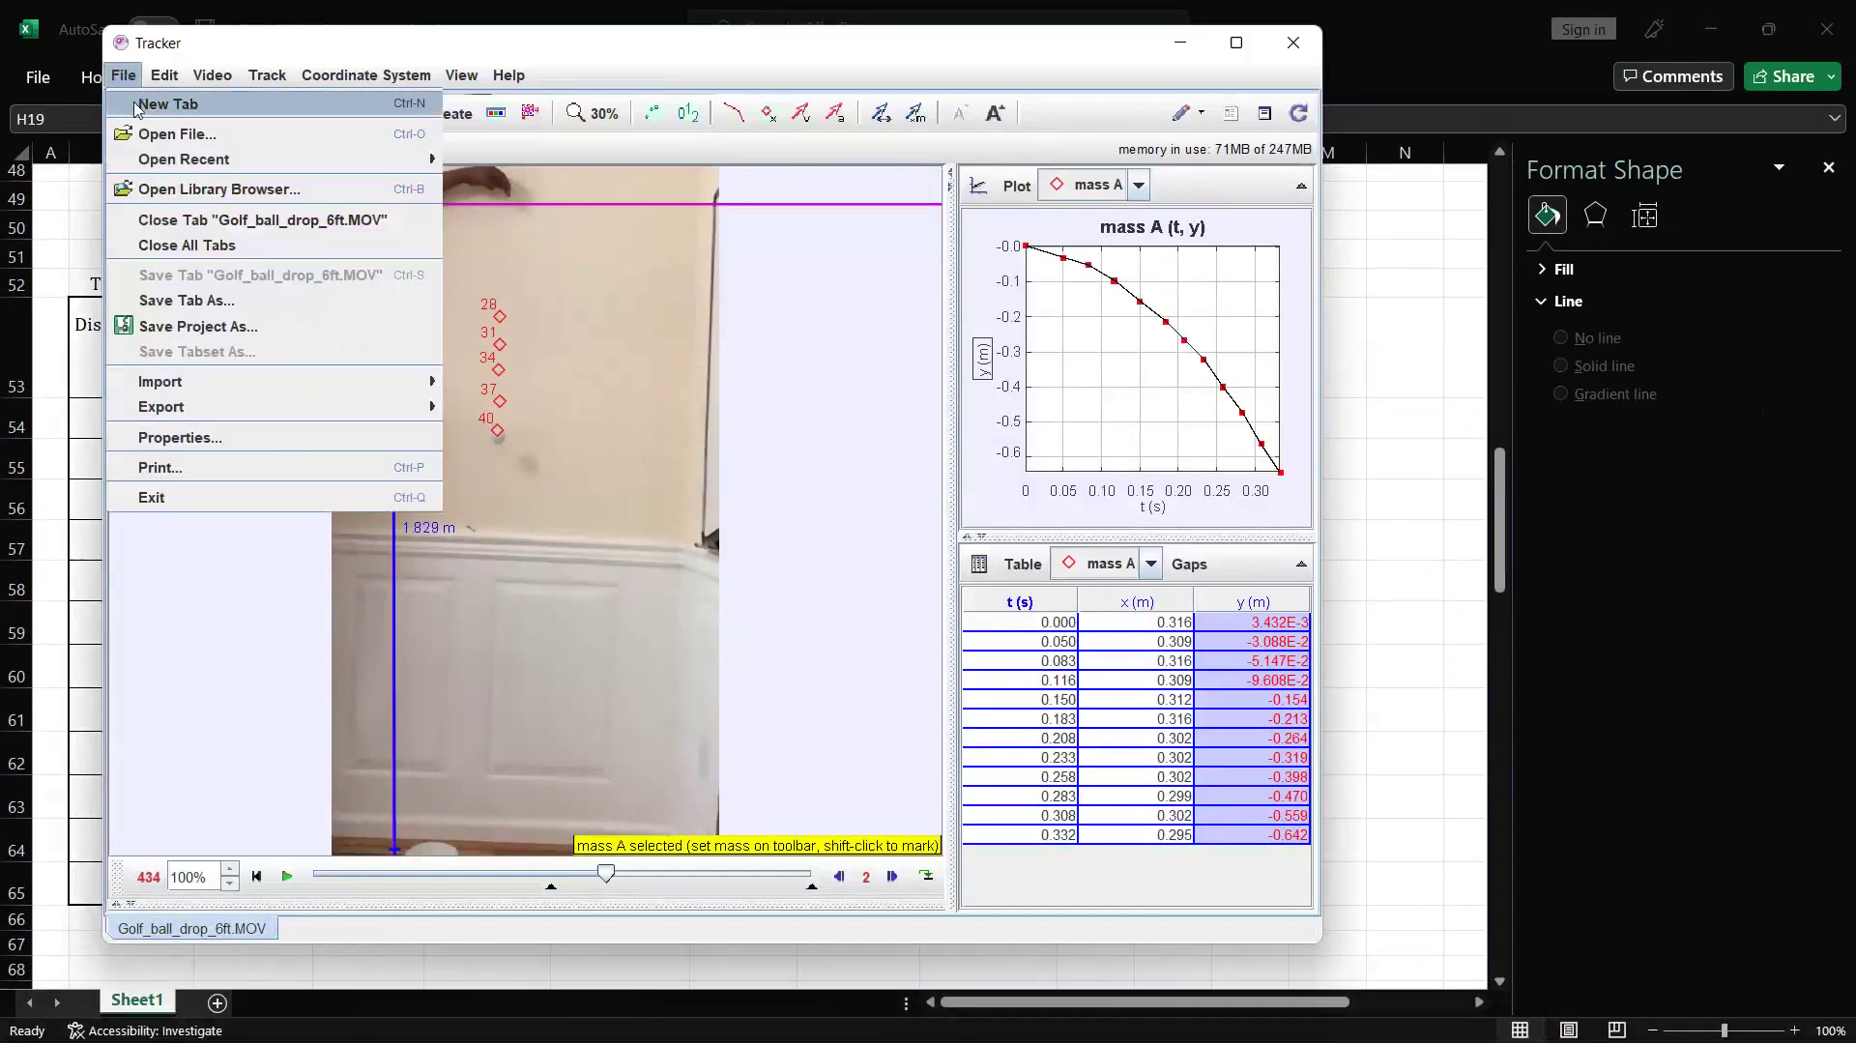
key(Escape)
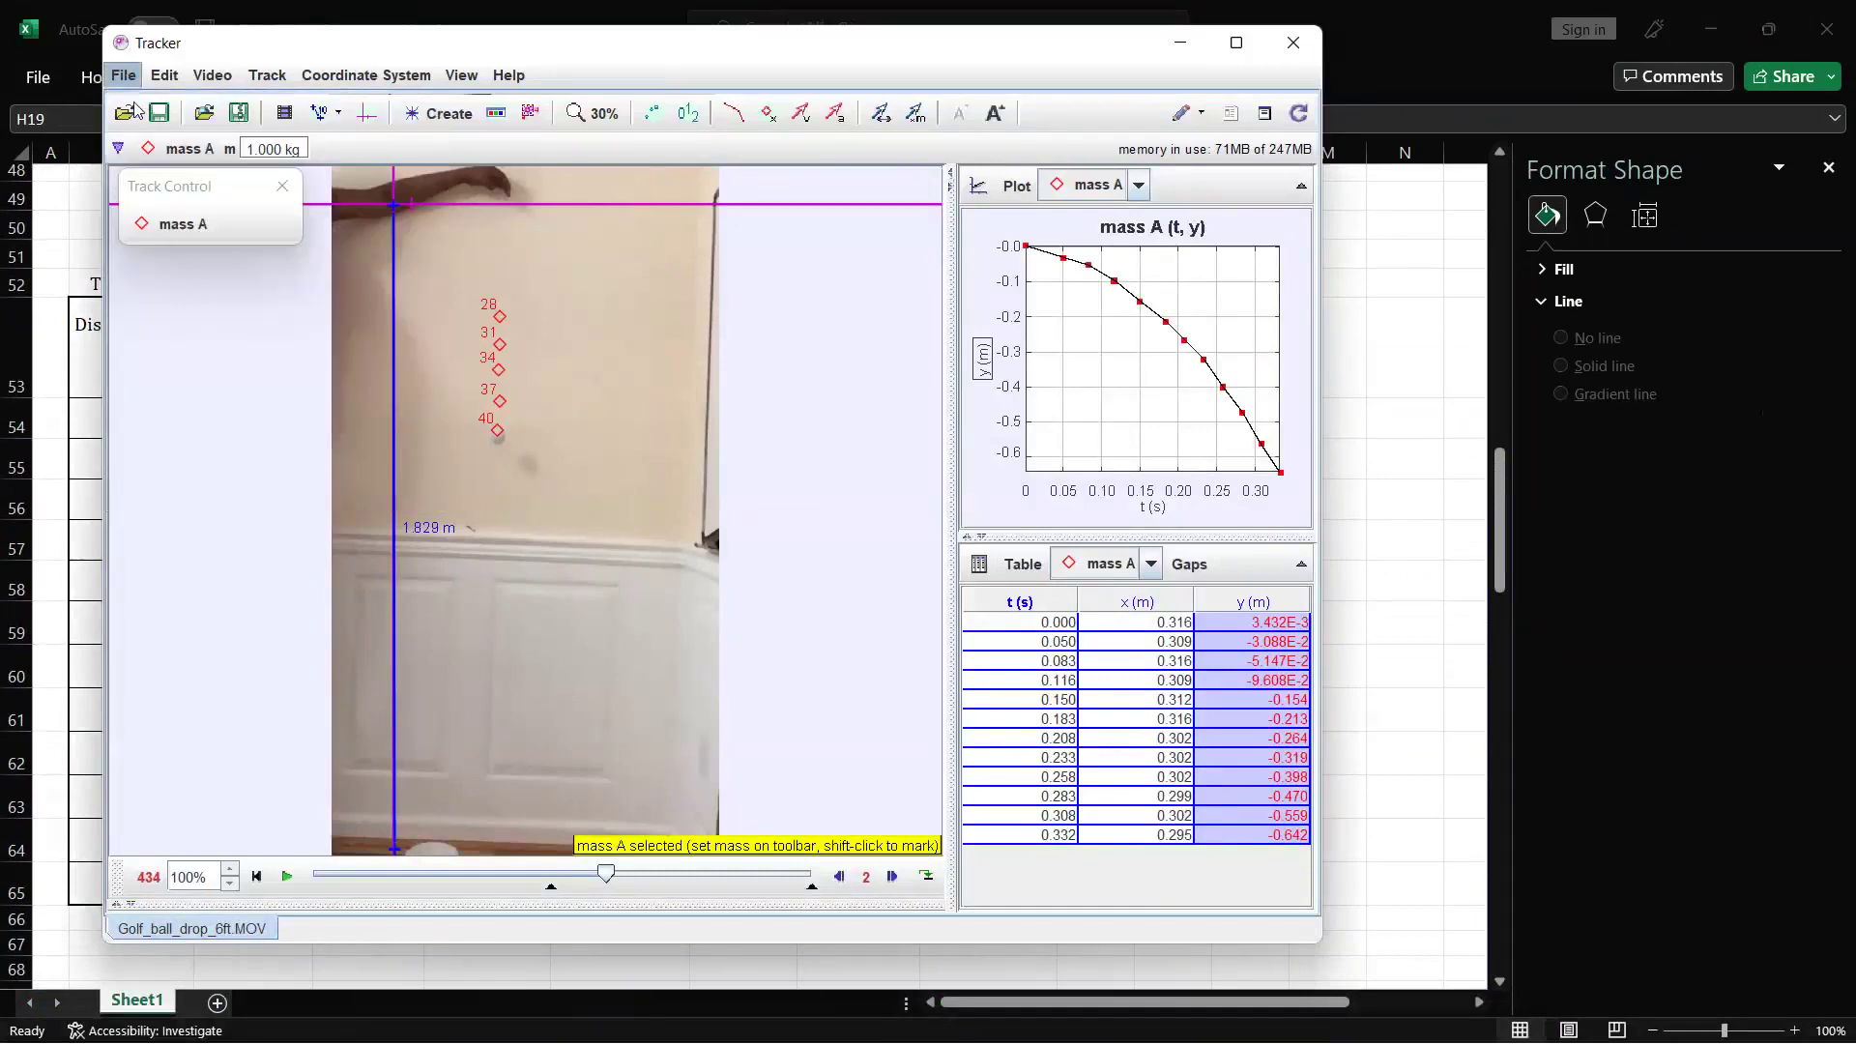
key(ctrl+n)
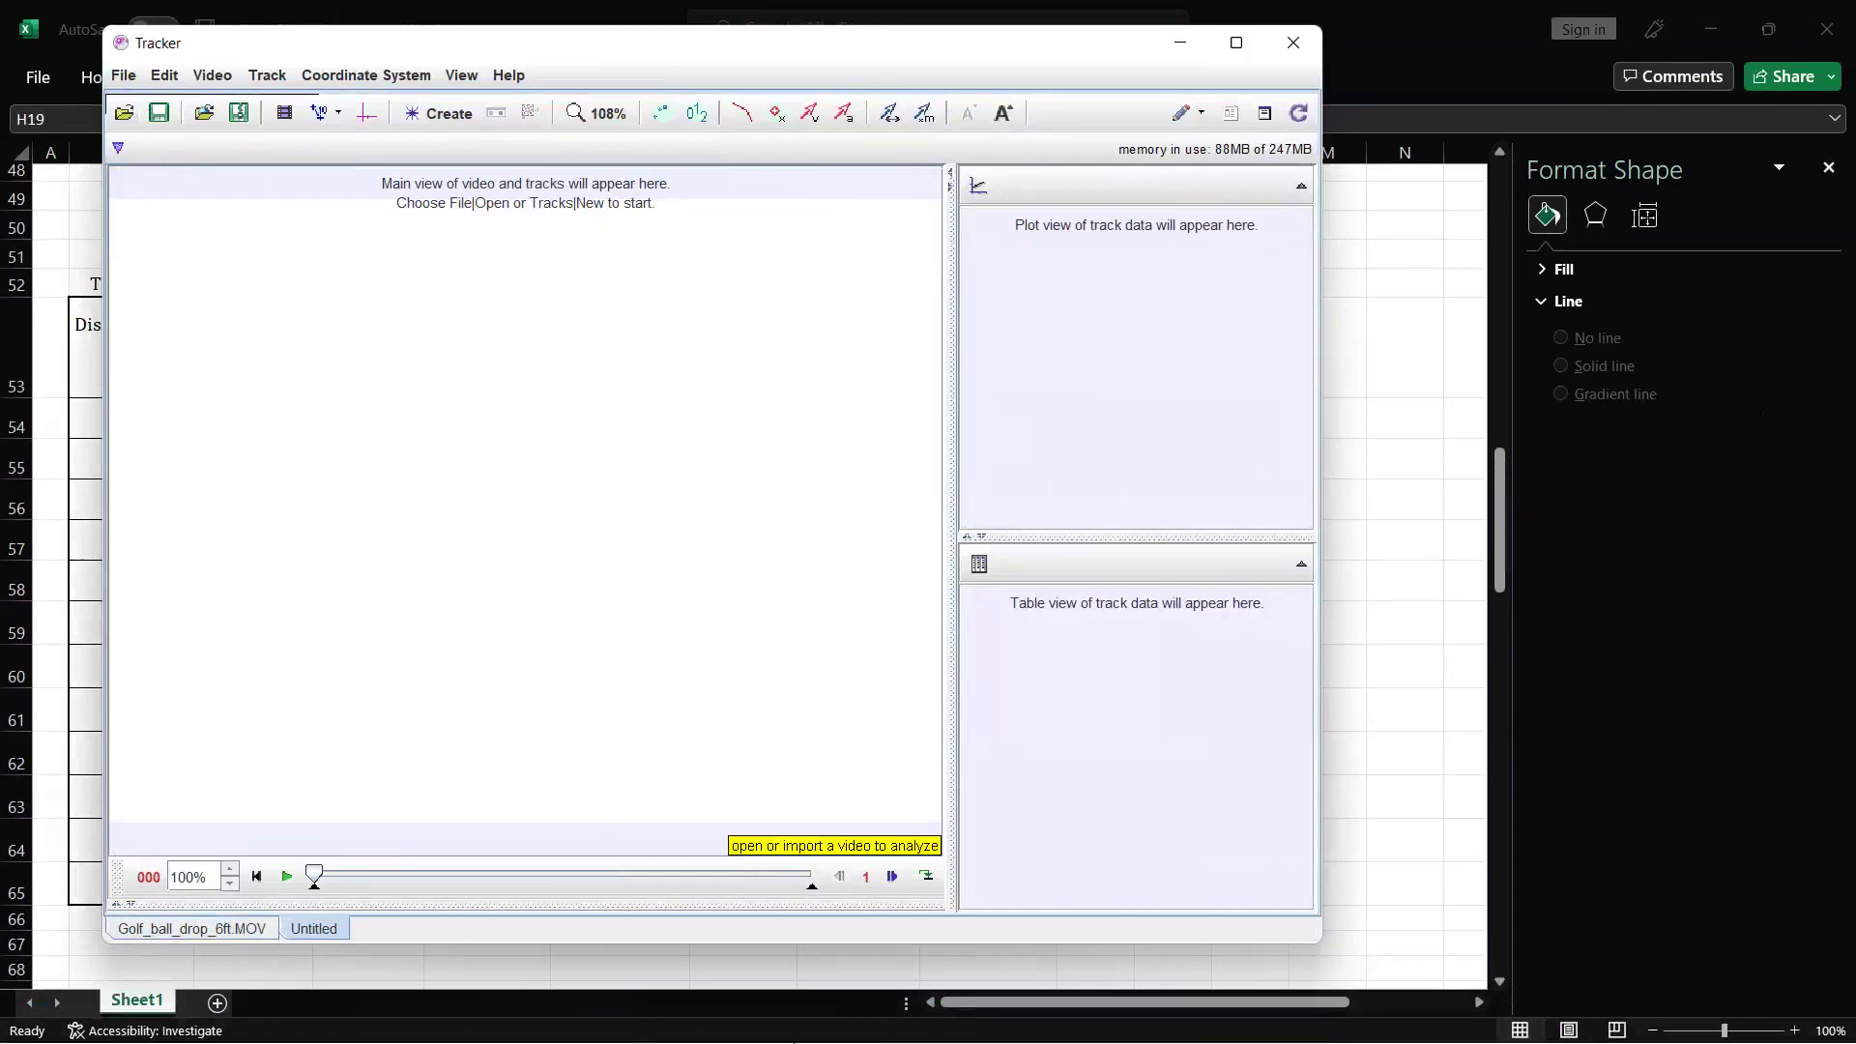
- Load the Tennis_ball_drop_6ft video from the Free_fall_videos folder into the new Tracker tab and accept the frame durations notice
click(680, 1020)
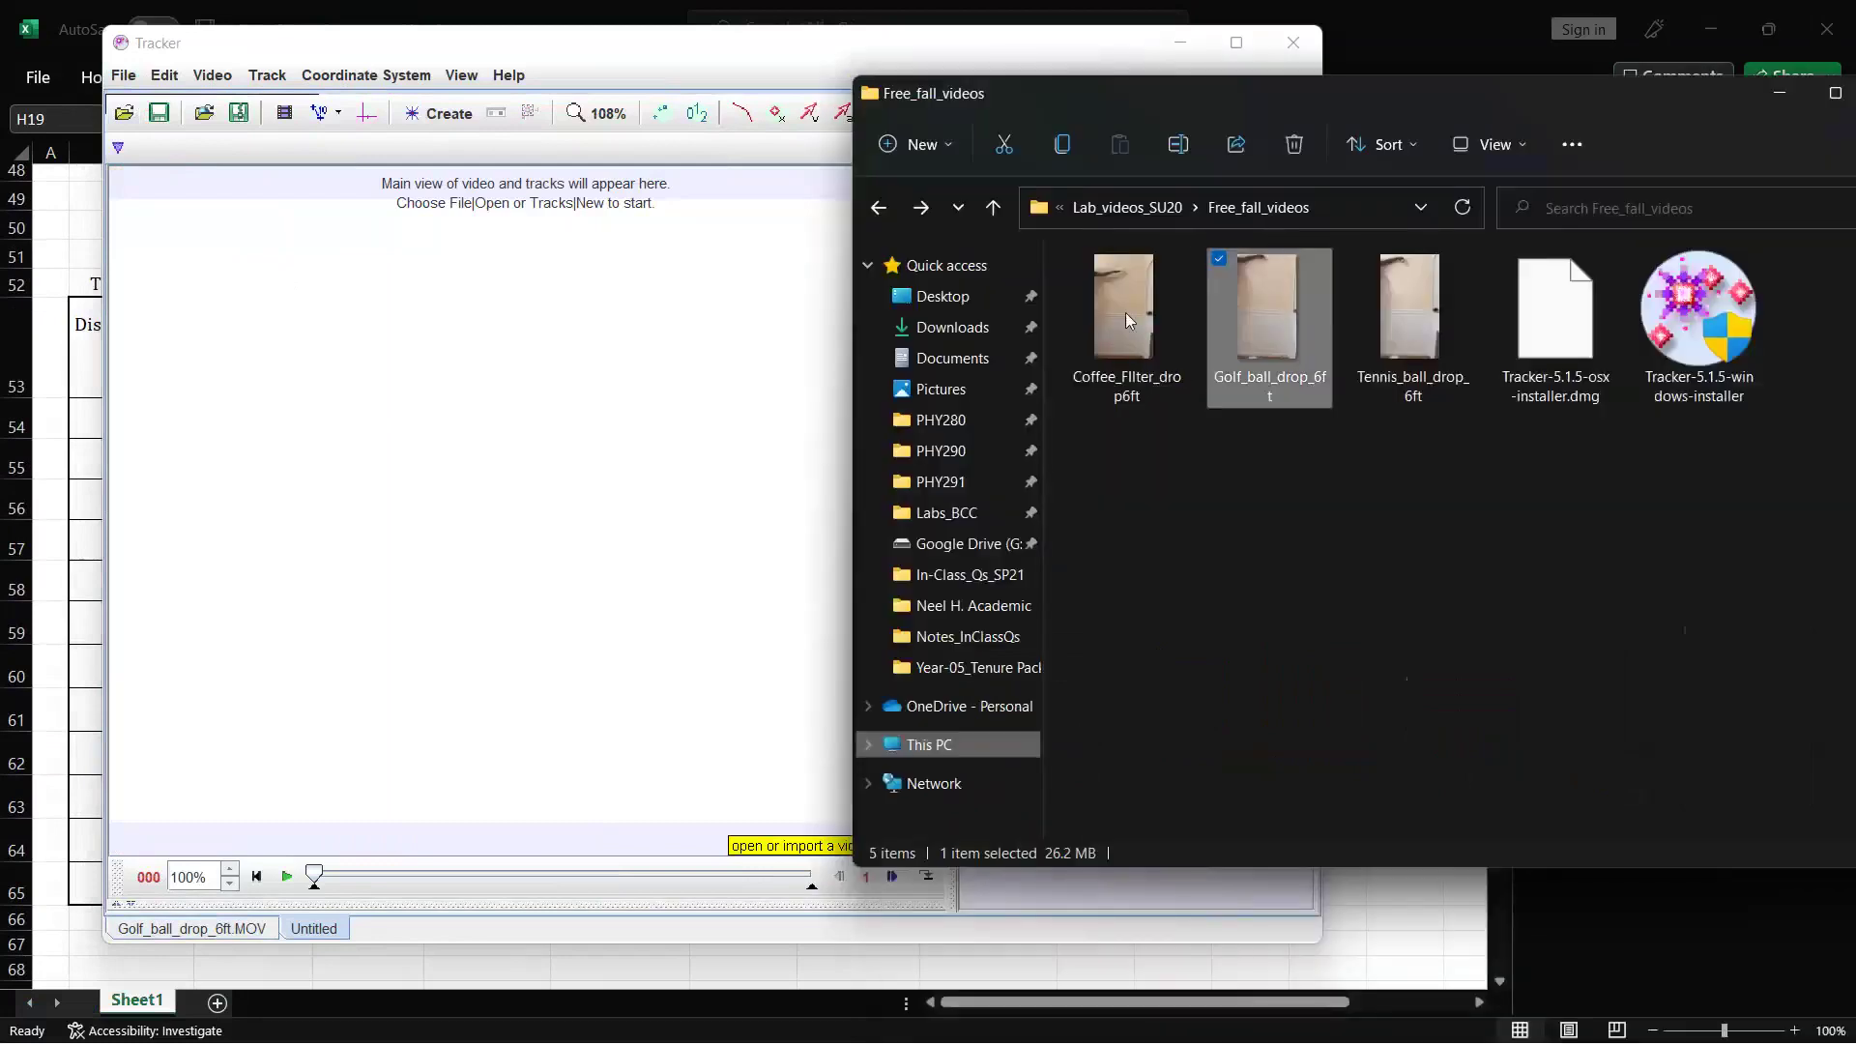
click(1125, 312)
click(1409, 319)
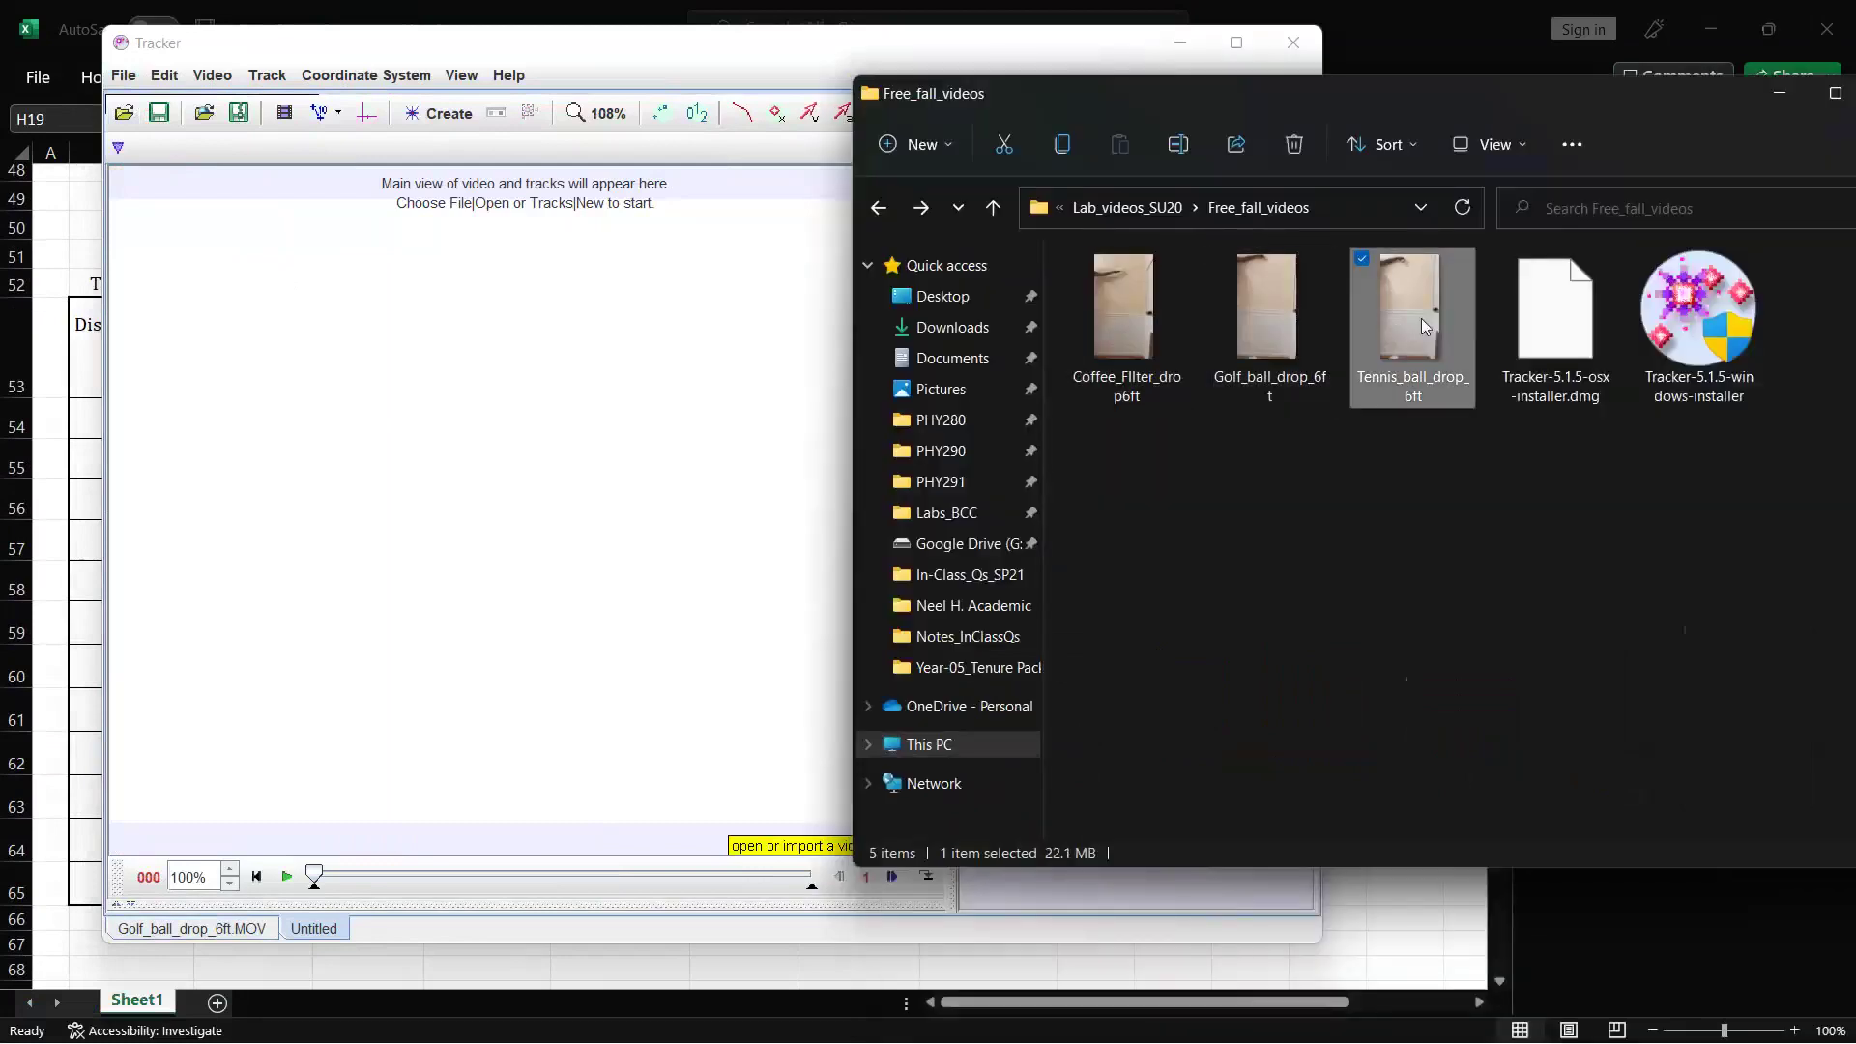
drag(1421, 317, 488, 368)
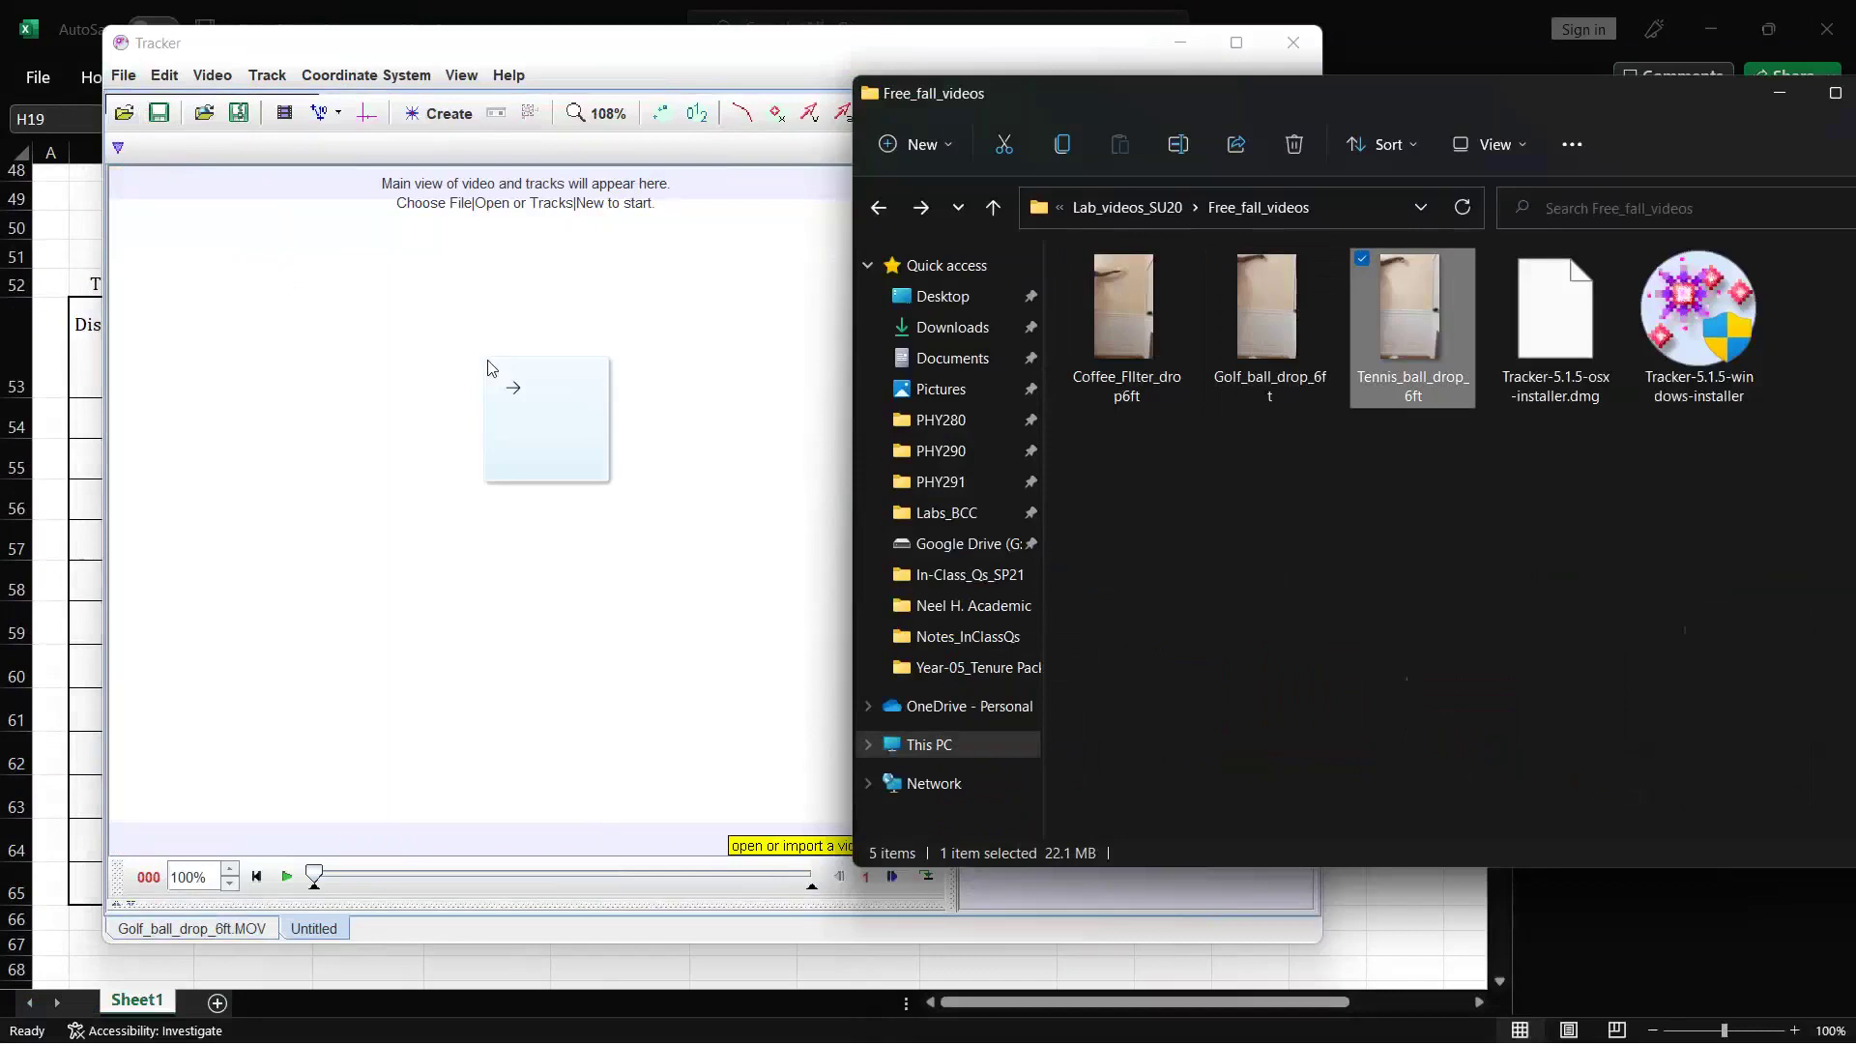
drag(405, 399, 414, 397)
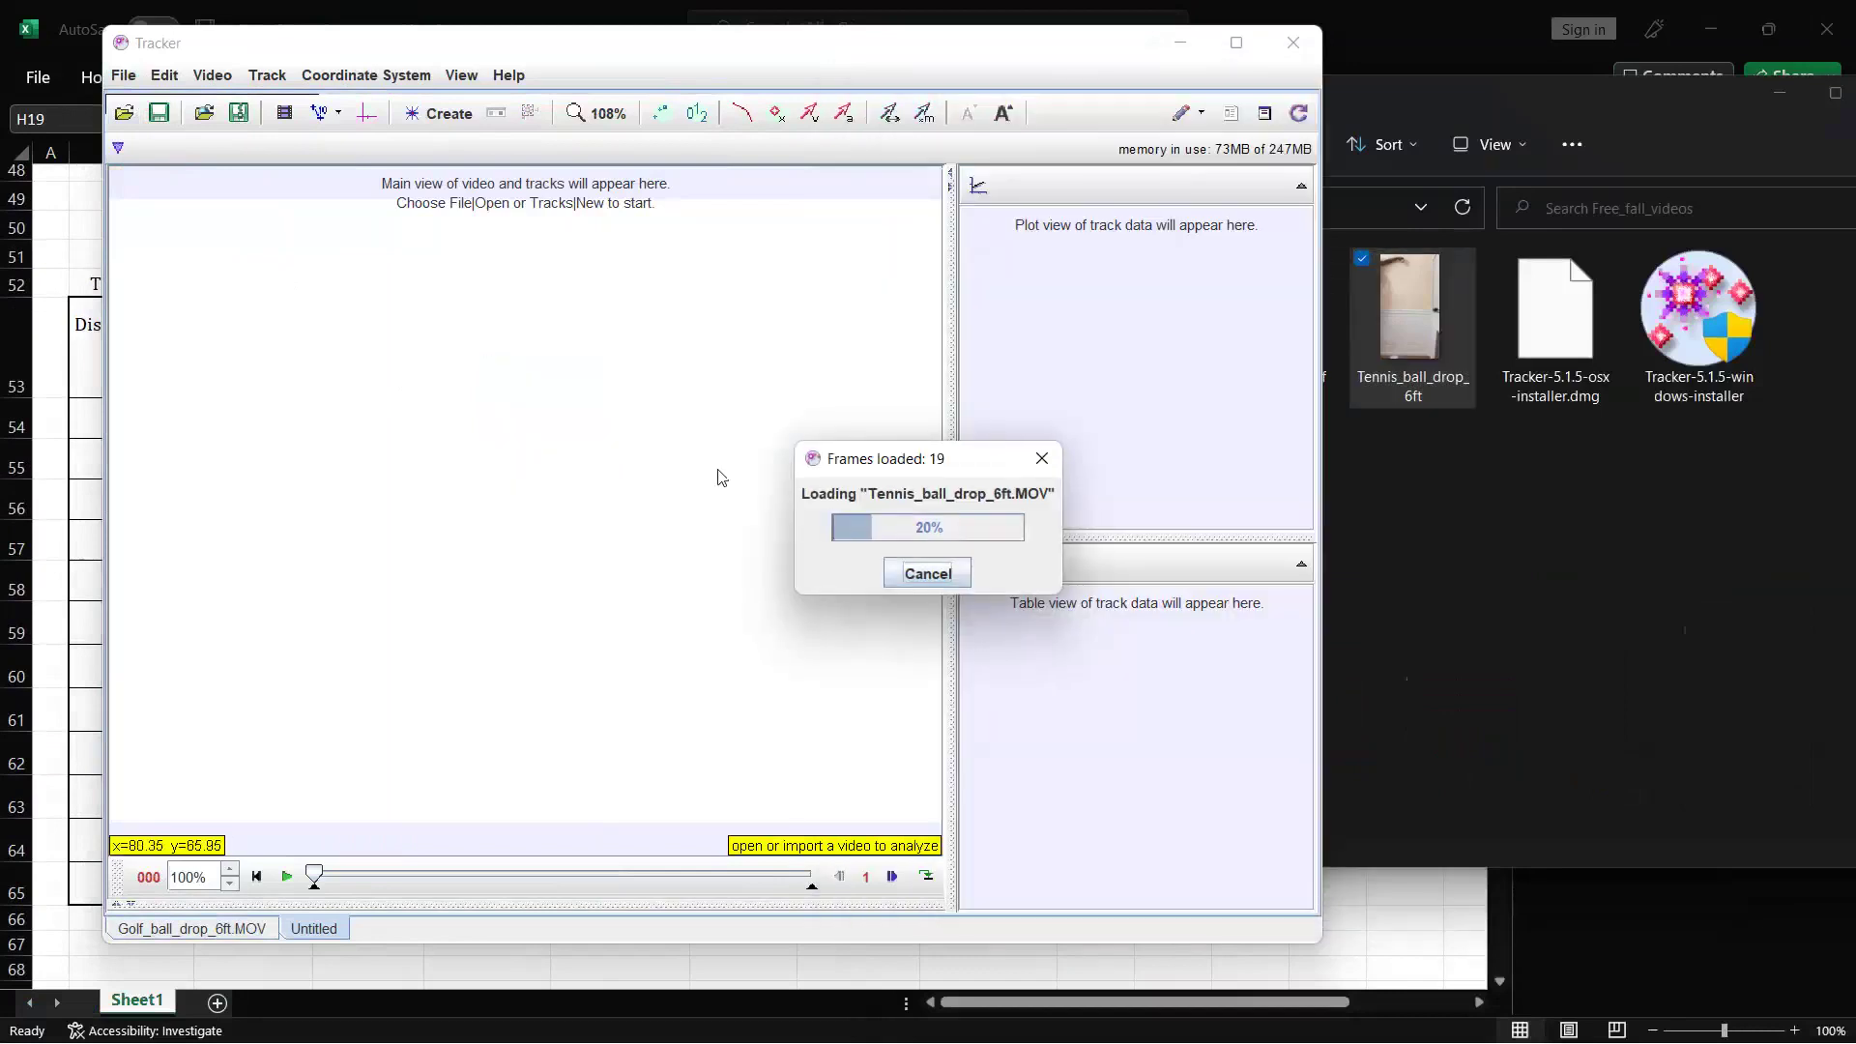
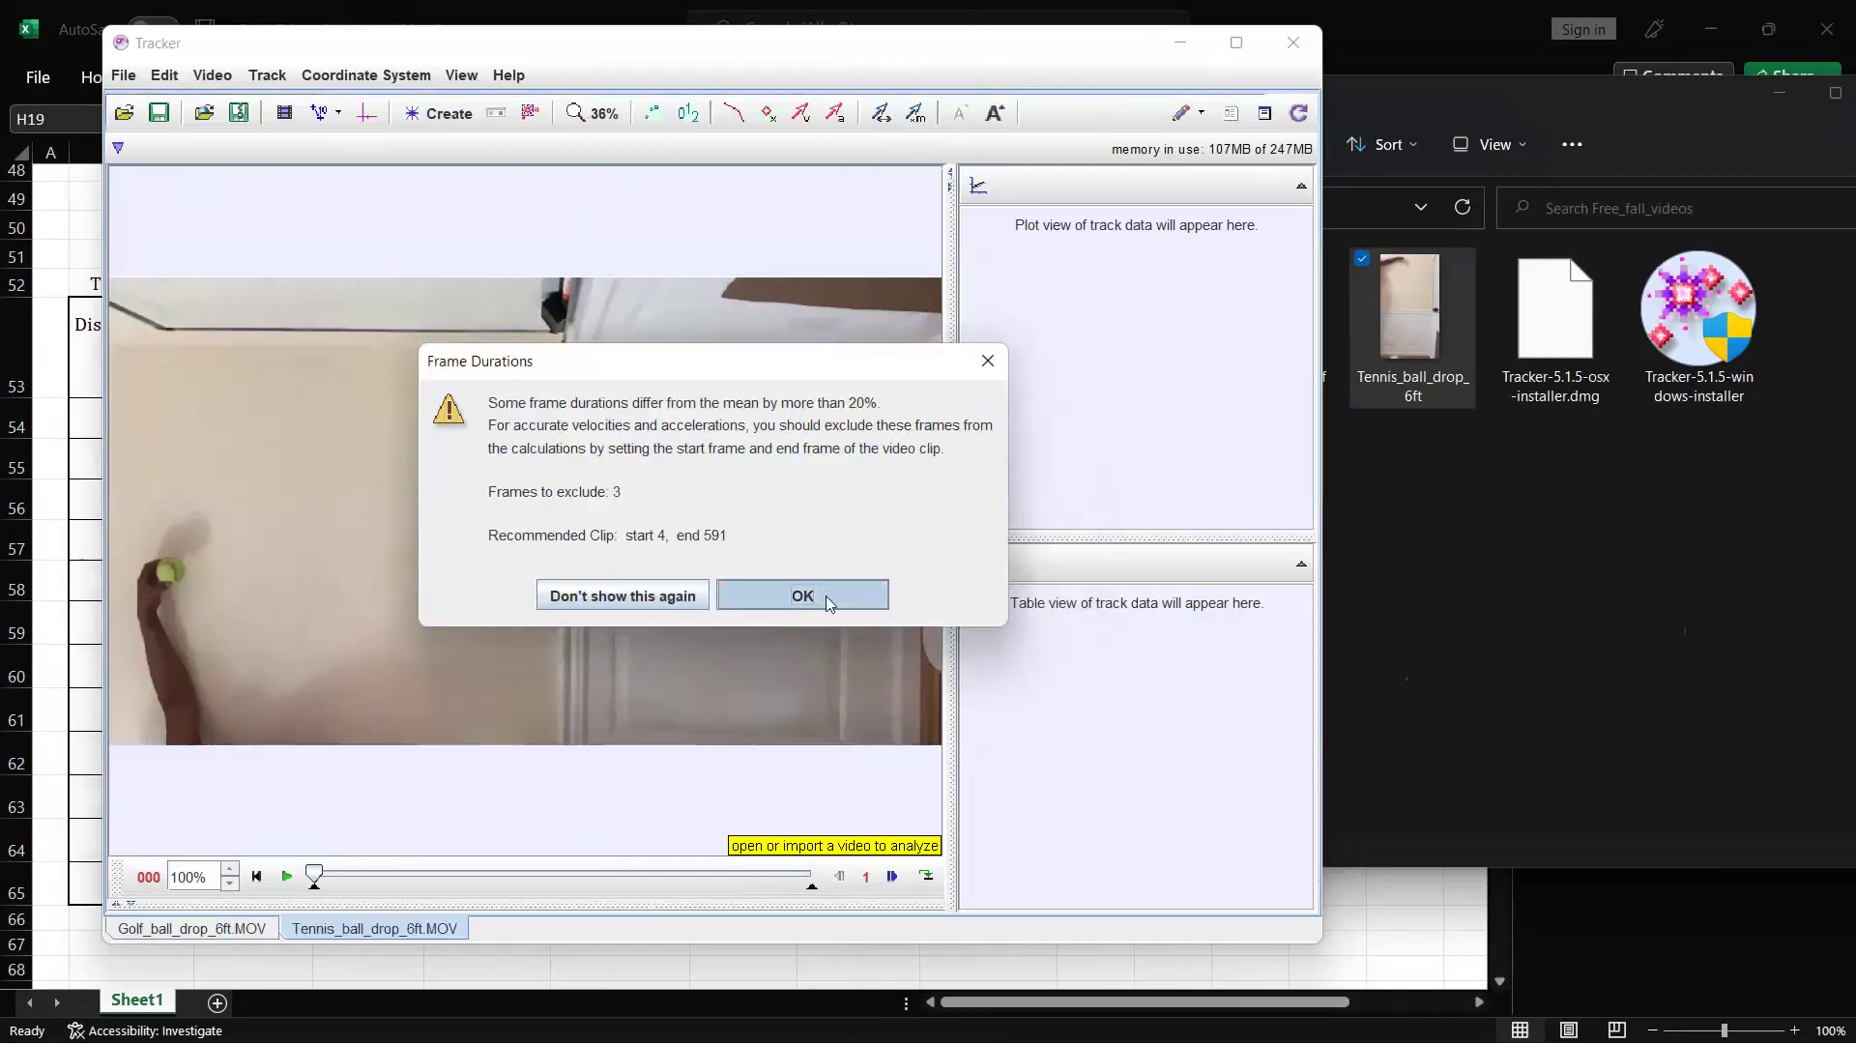
click(825, 596)
- Add a Rotate filter to the tennis ball video with a -90° rotation so it stands upright
right_click(593, 451)
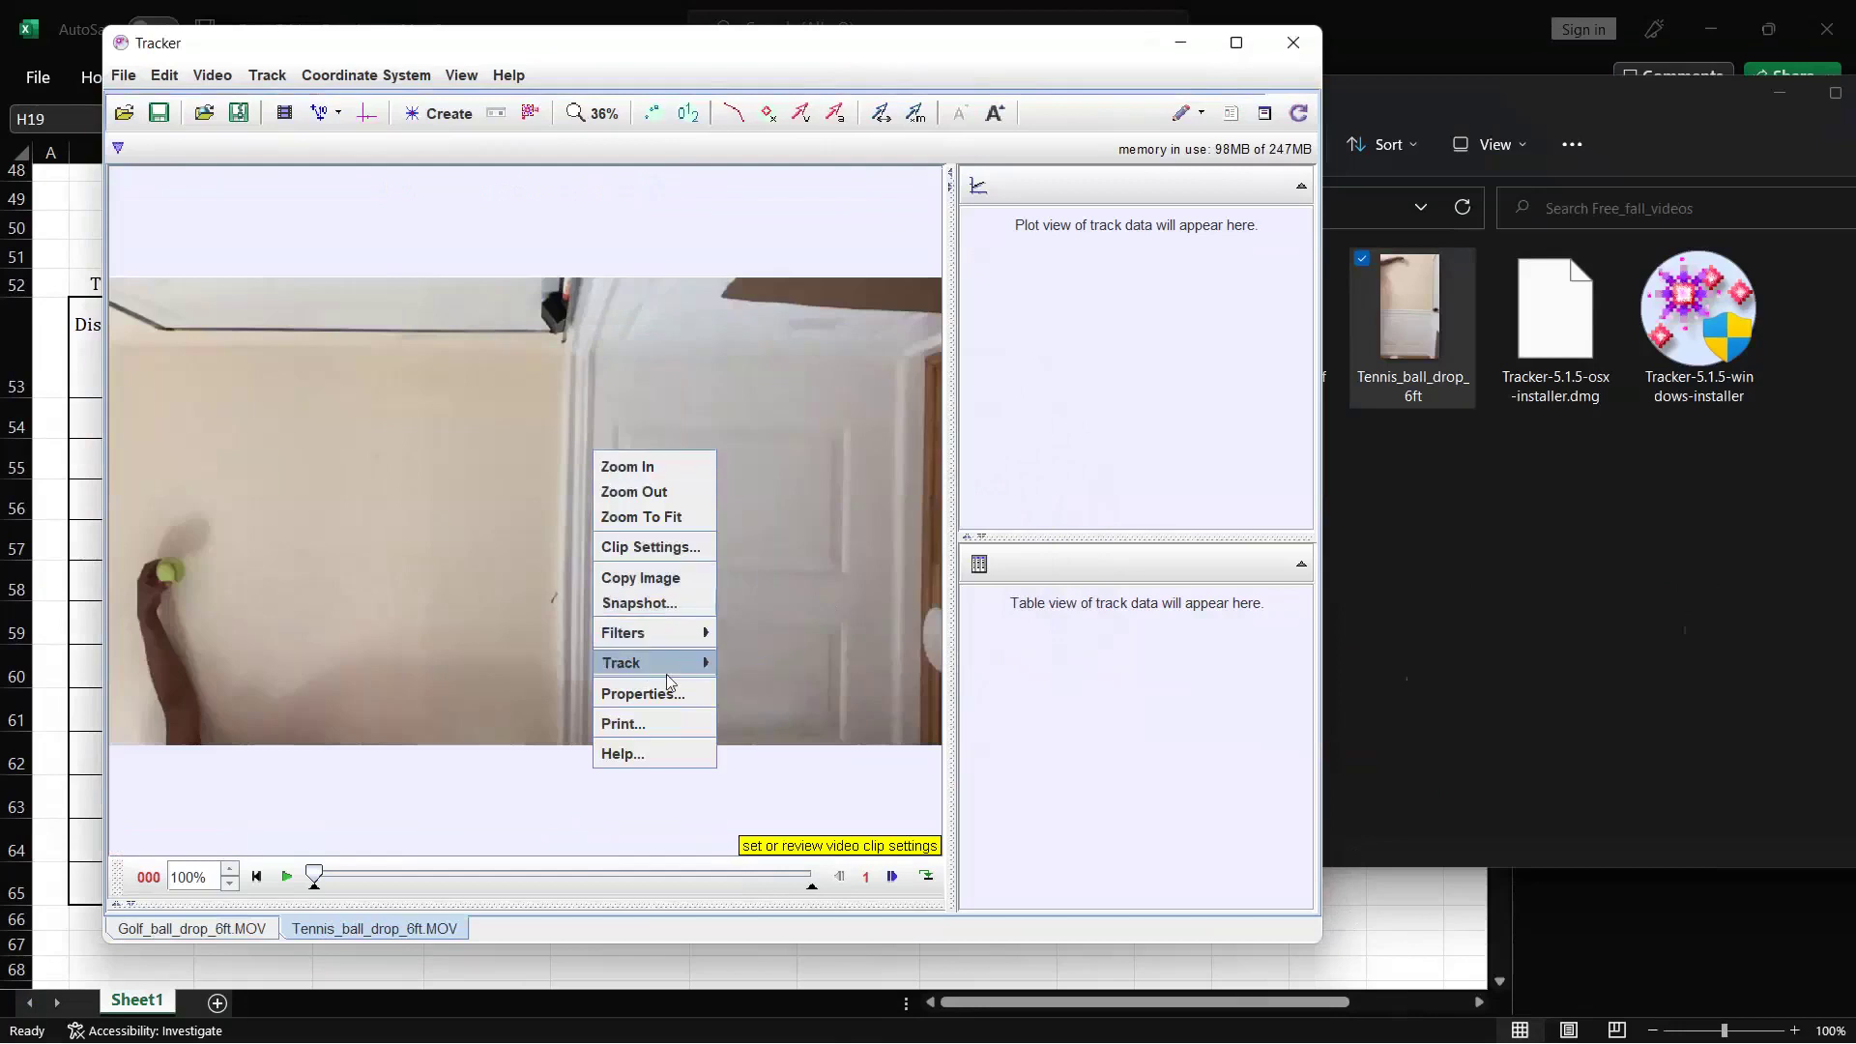
mouse_move(681, 632)
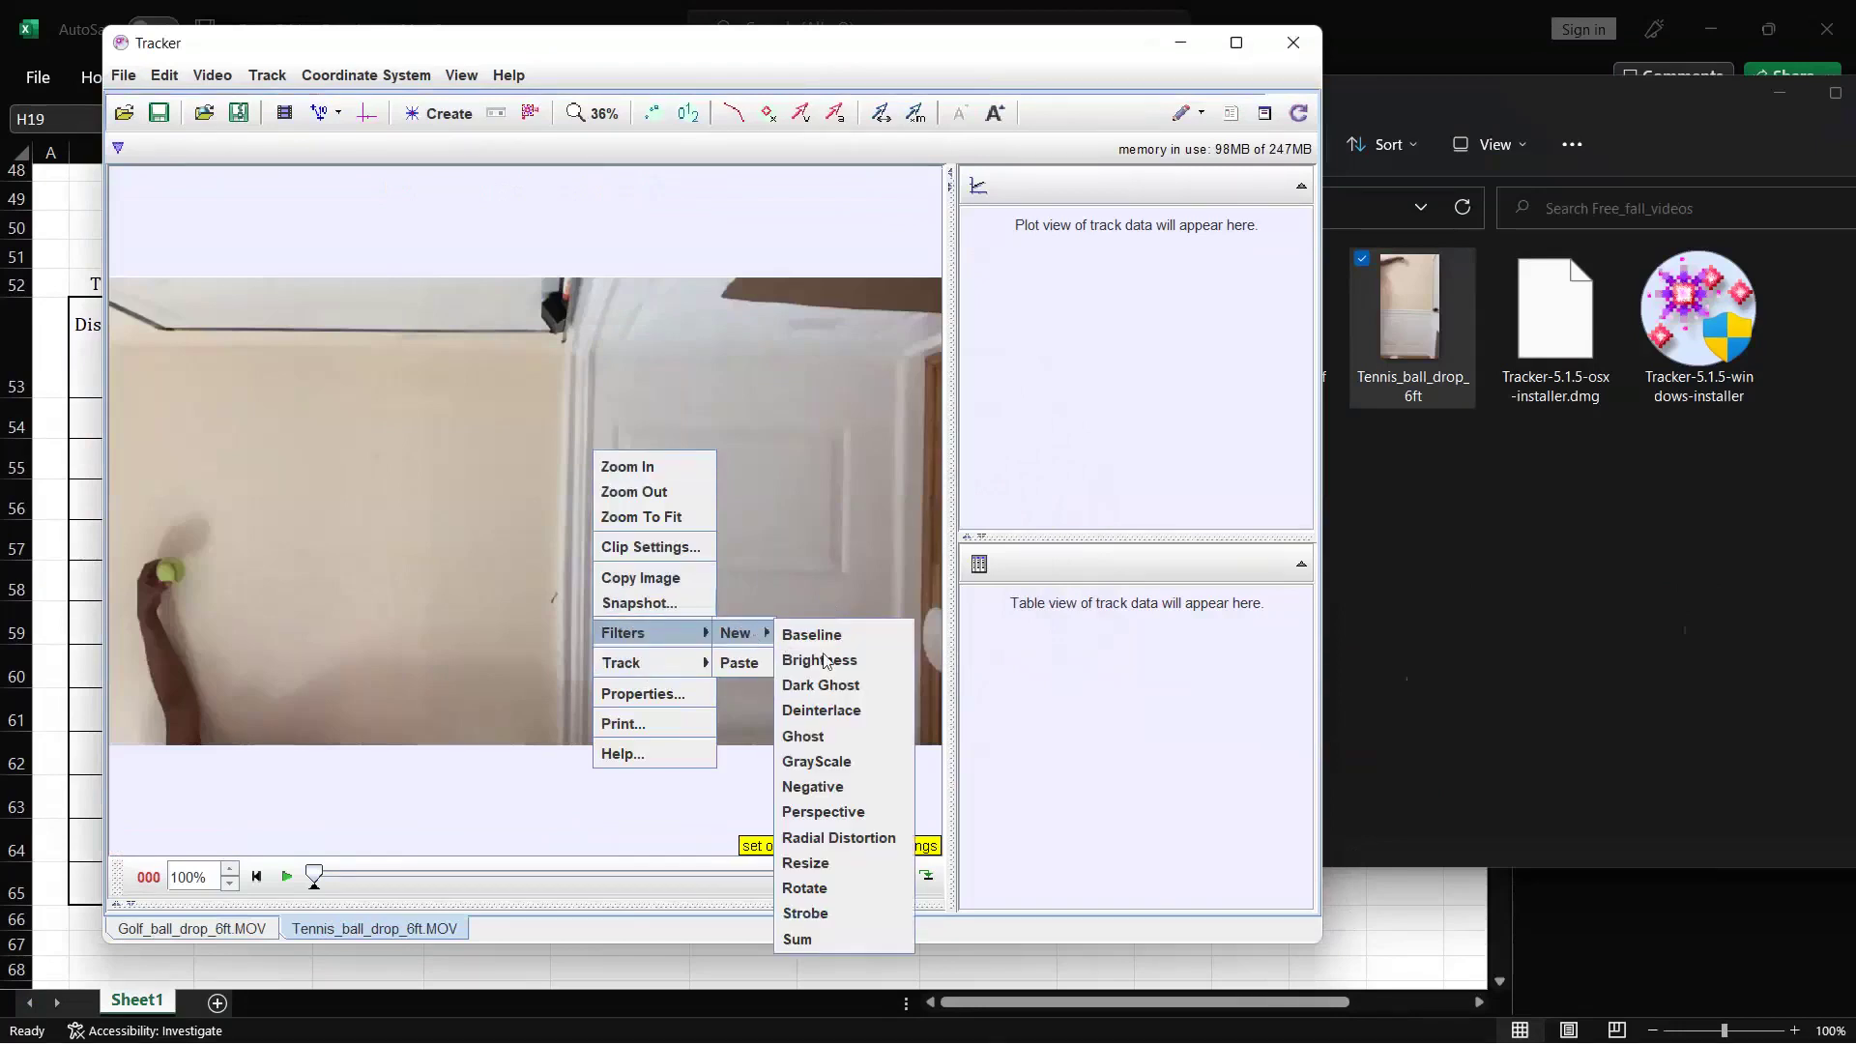
click(817, 887)
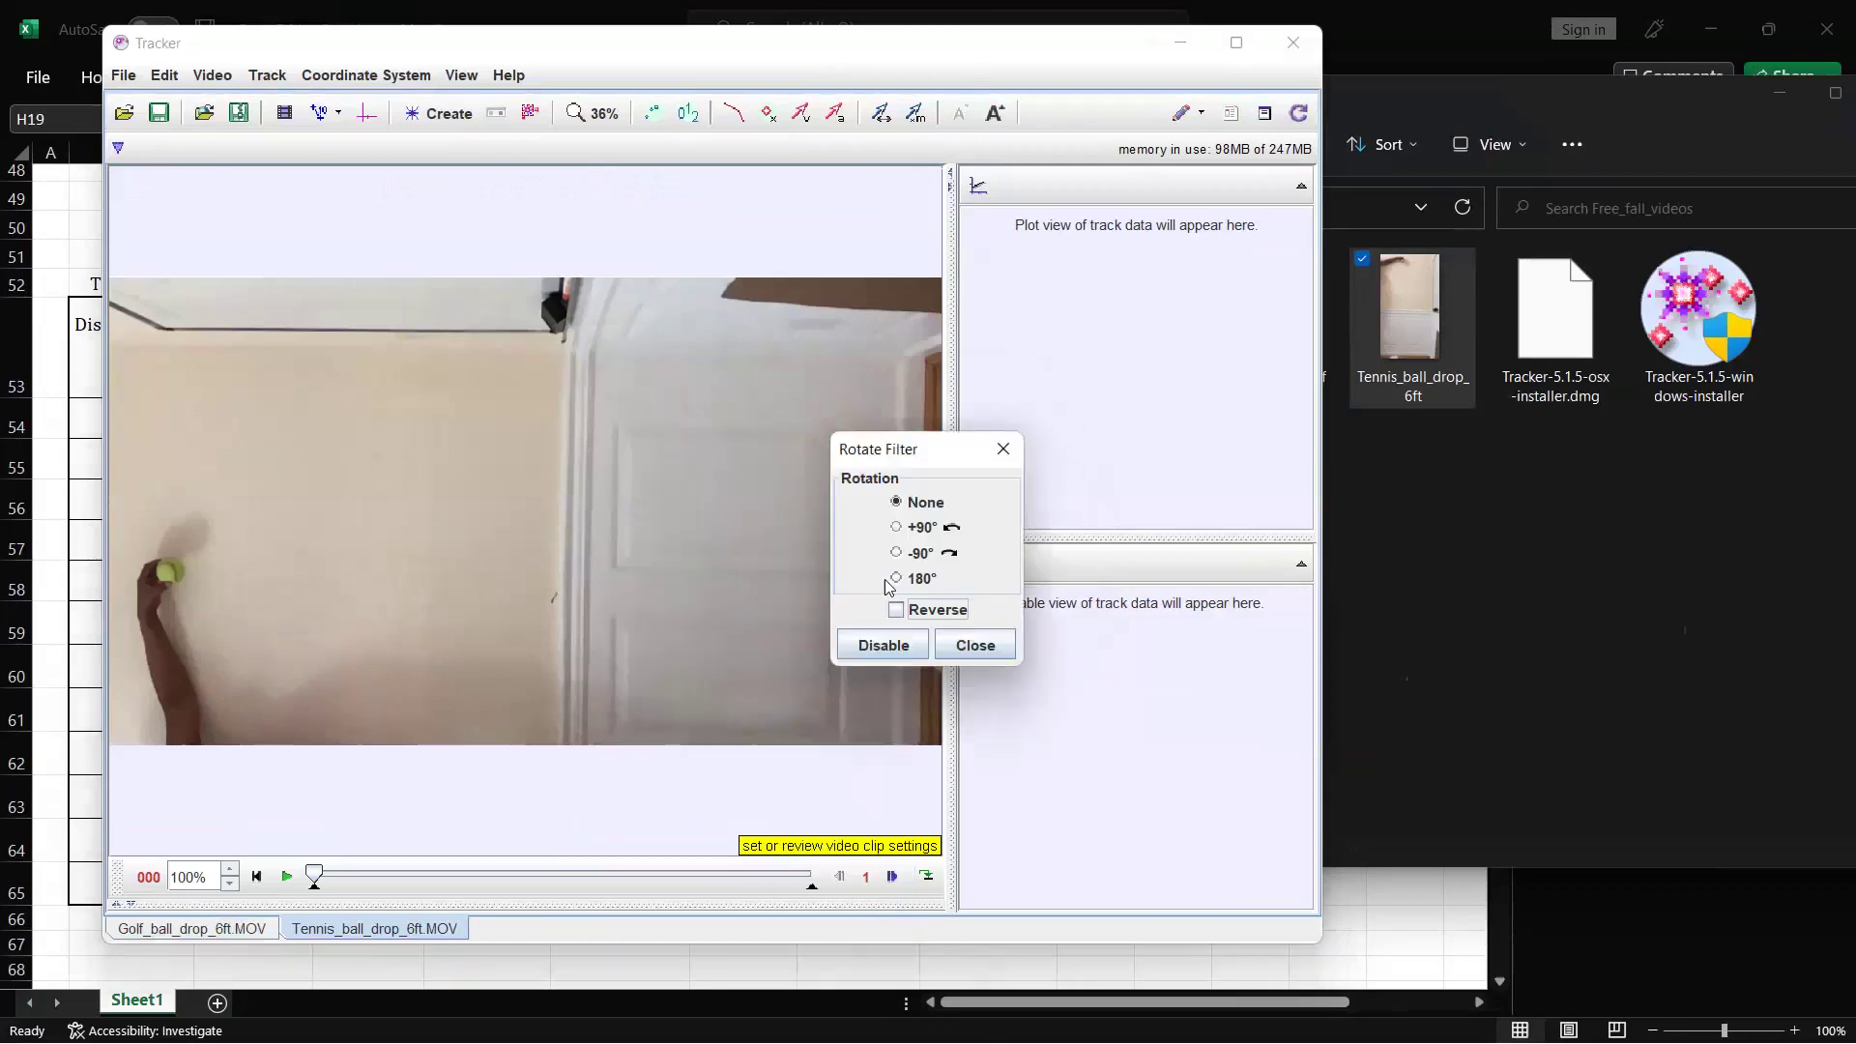
click(928, 555)
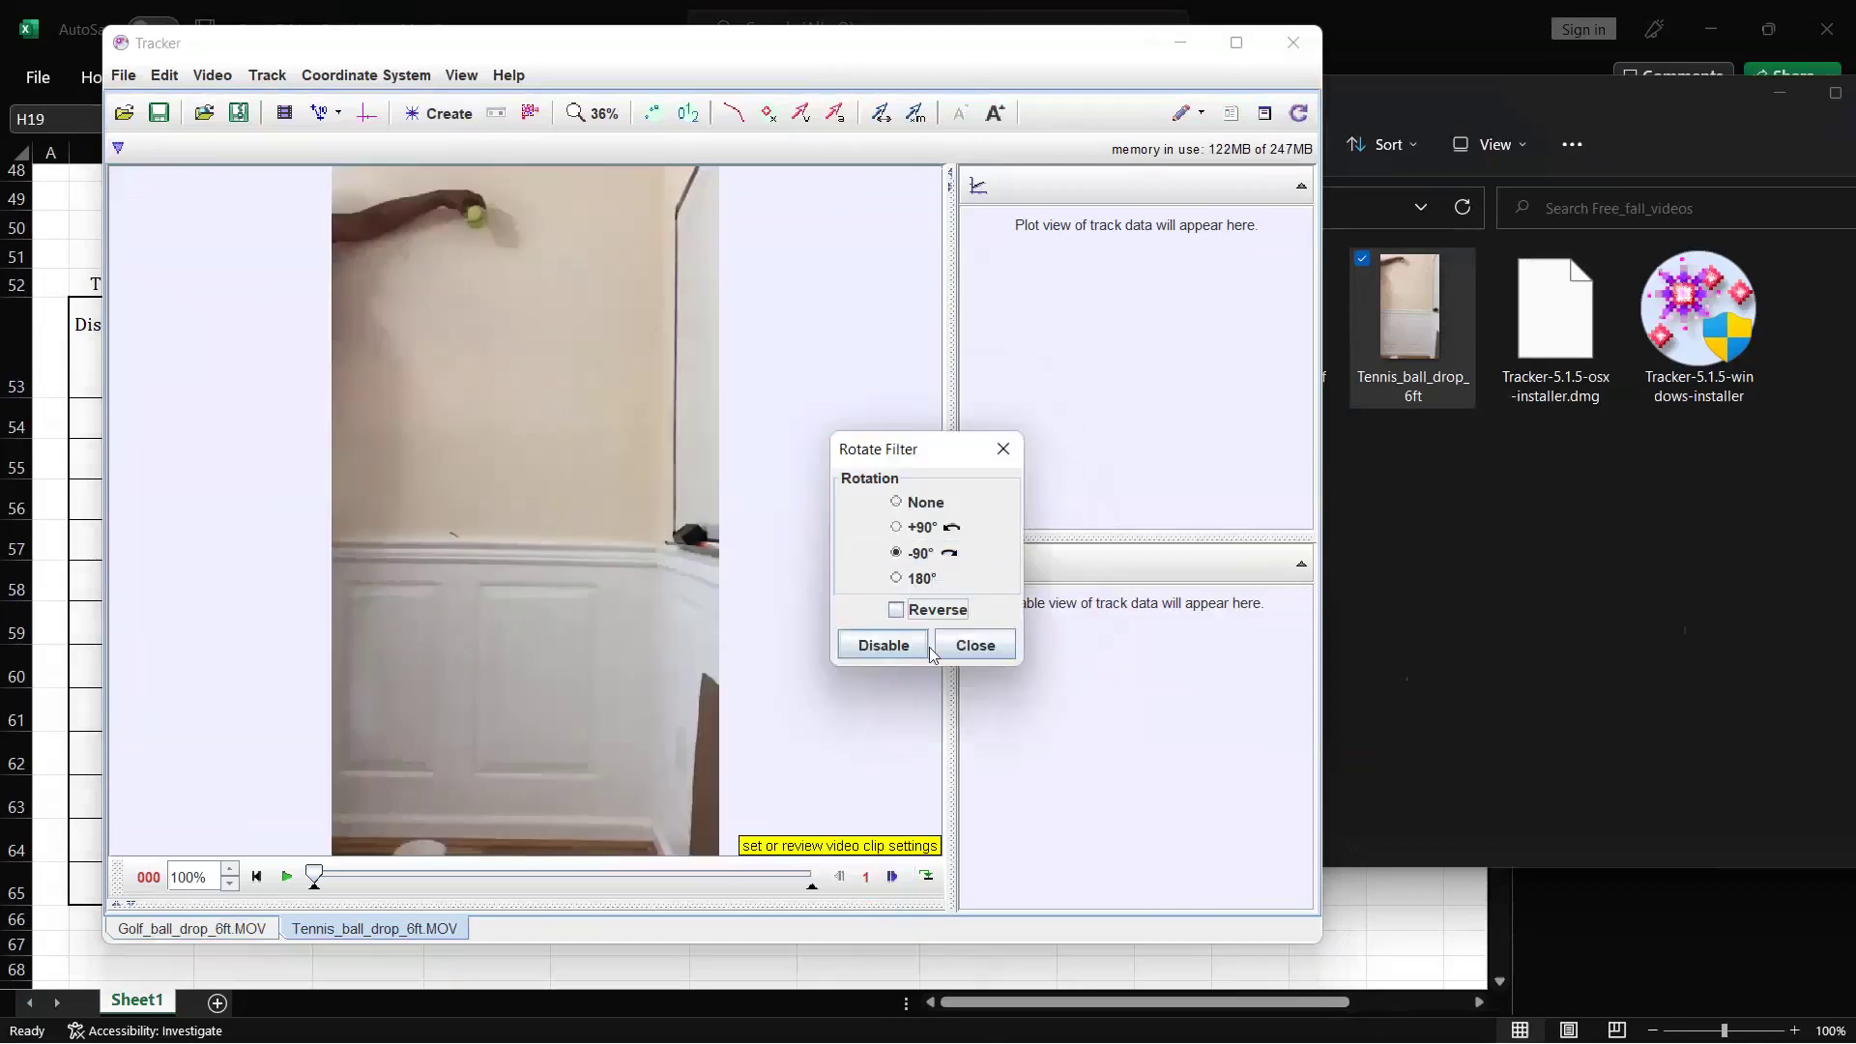
click(973, 646)
- Set the frame rate to 240 in the tennis ball video's clip settings and accept the change
right_click(555, 428)
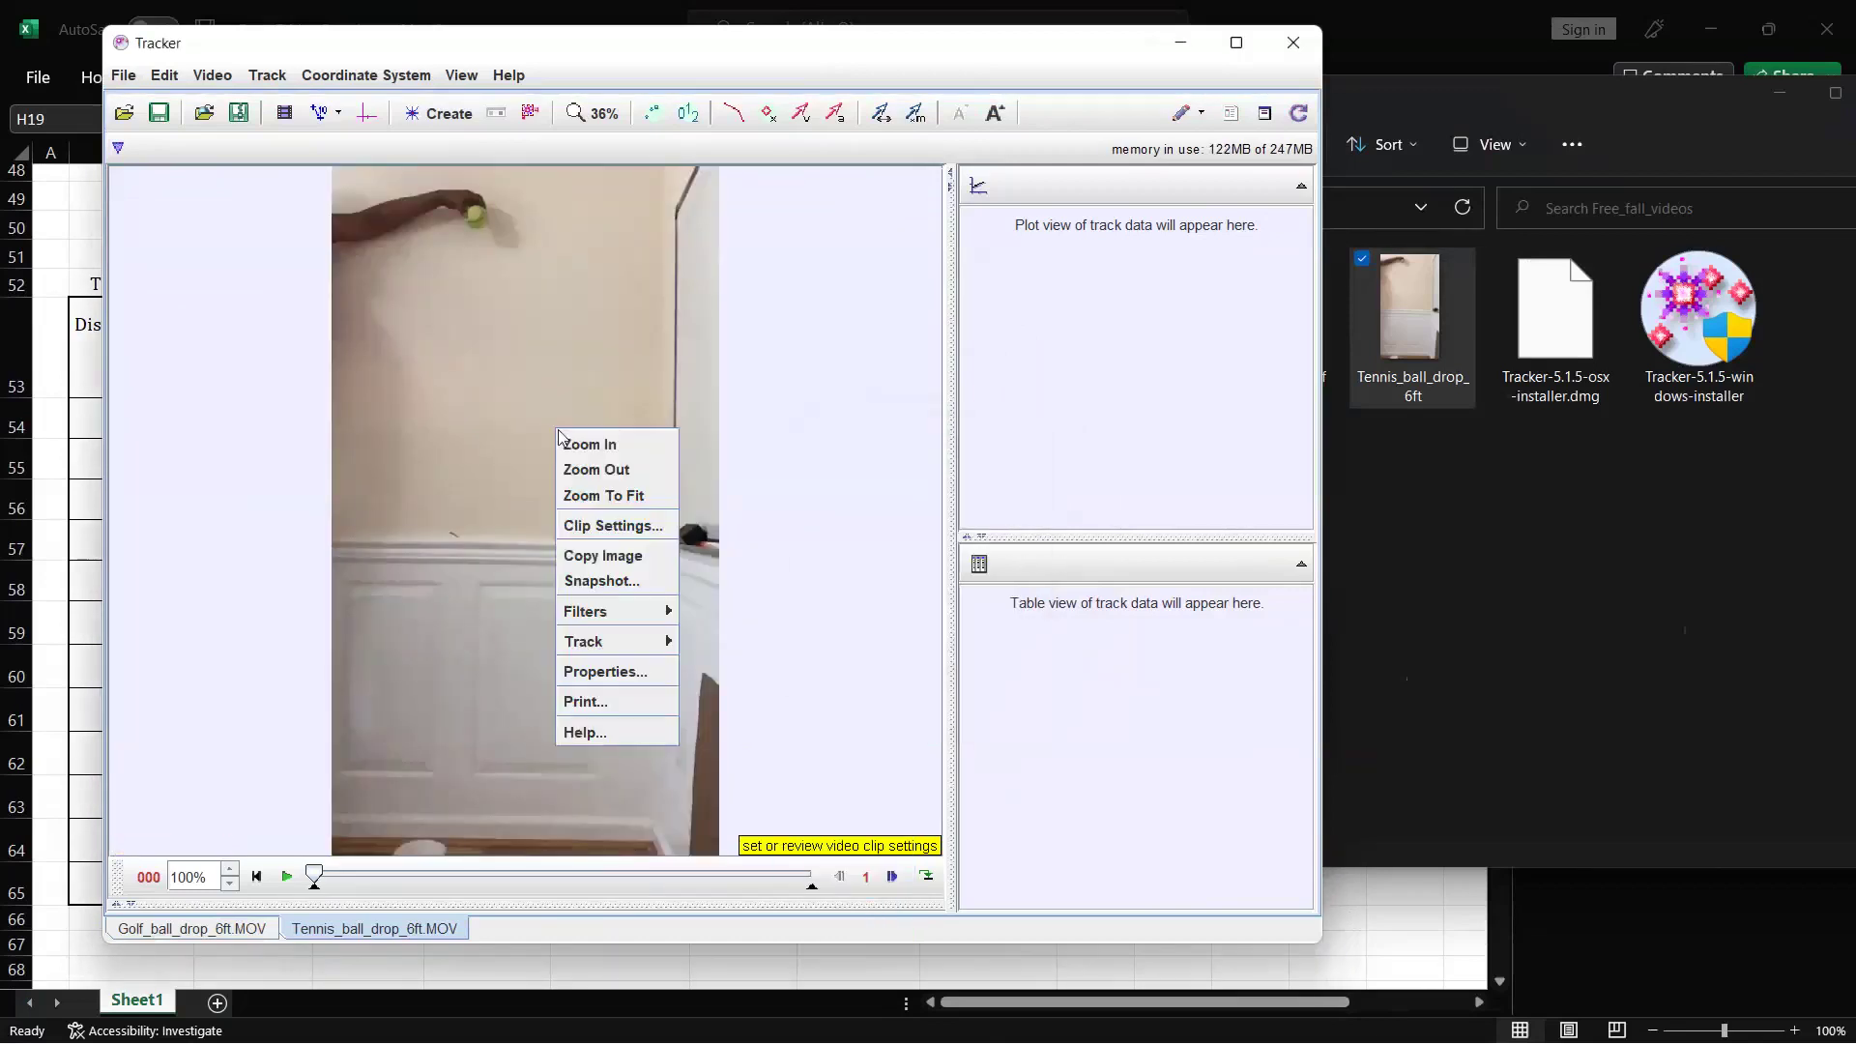
click(612, 525)
double_click(566, 558)
click(575, 564)
key(BackSpace)
key(BackSpace)
key(BackSpace)
key(BackSpace)
key(BackSpace)
text(240)
key(Return)
click(573, 638)
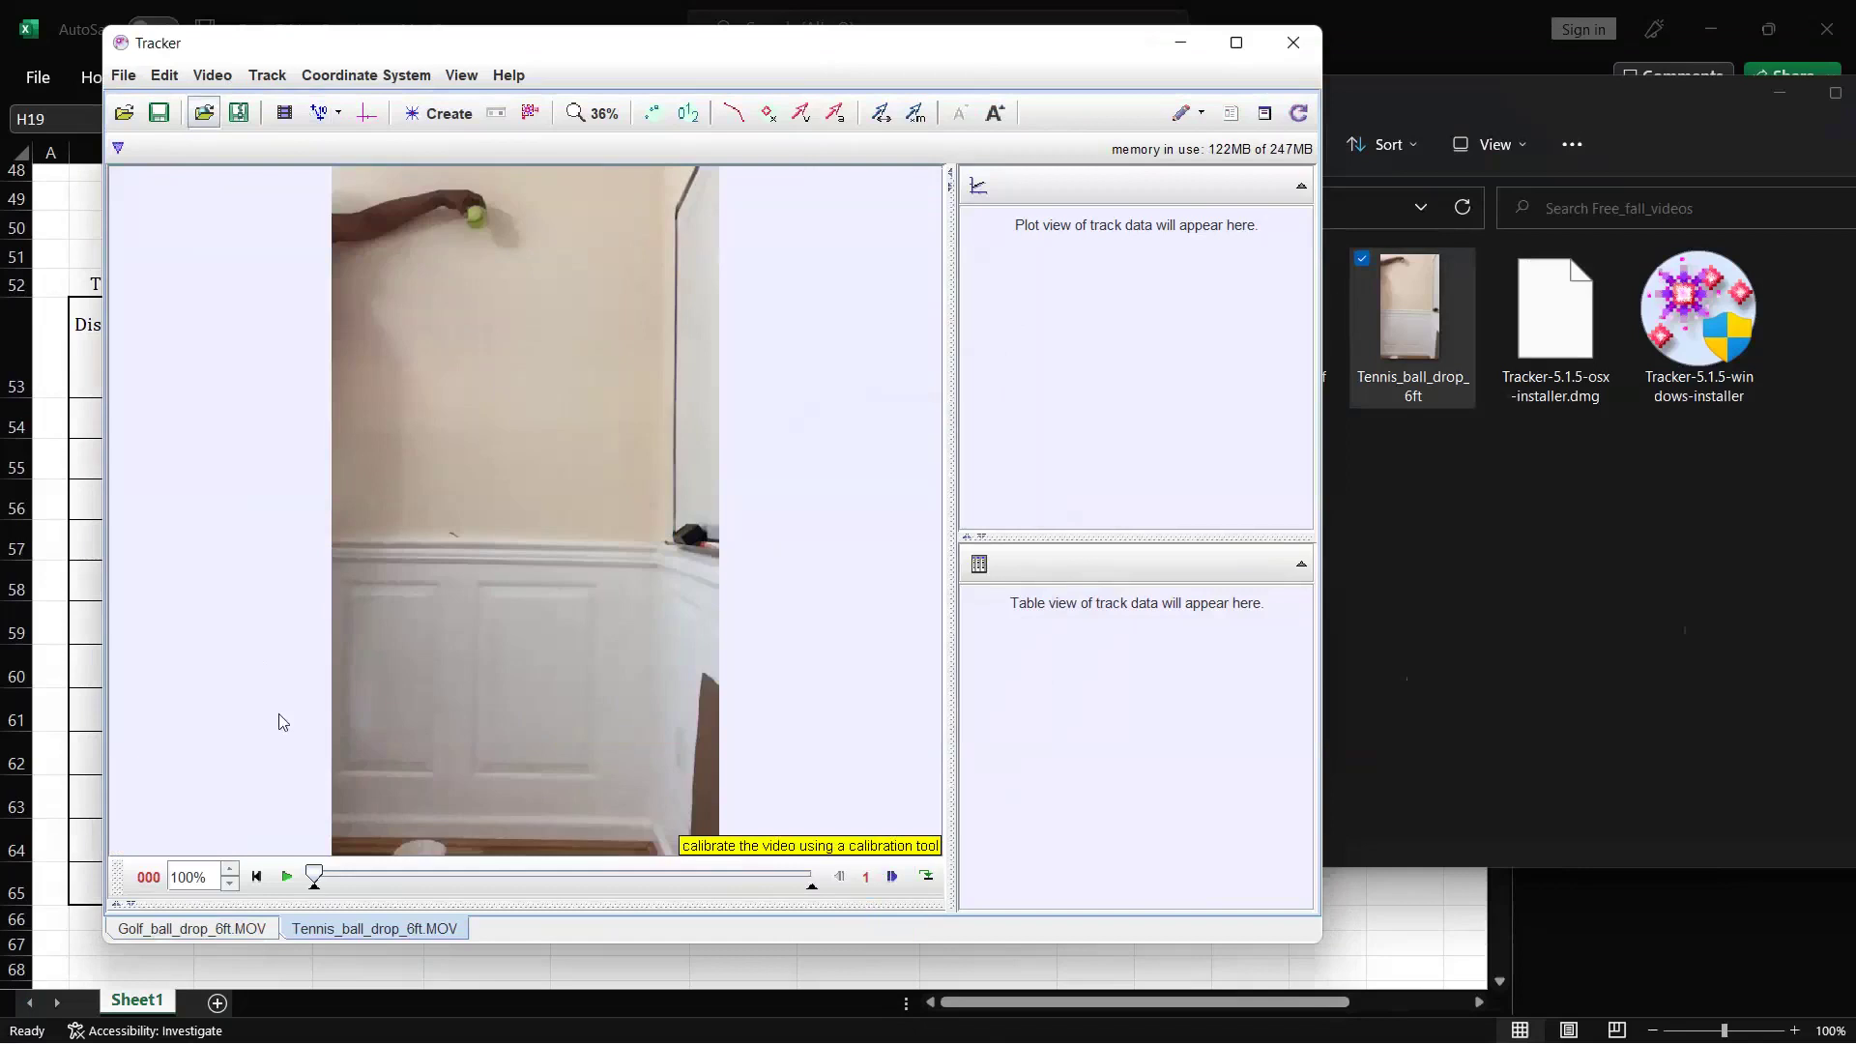
- Set the clip's start to frame 203 and place the coordinate axes' origin on the arm, level with the held tennis ball
mouse_move(315, 886)
mouse_down()
mouse_move(591, 888)
mouse_move(487, 888)
mouse_up()
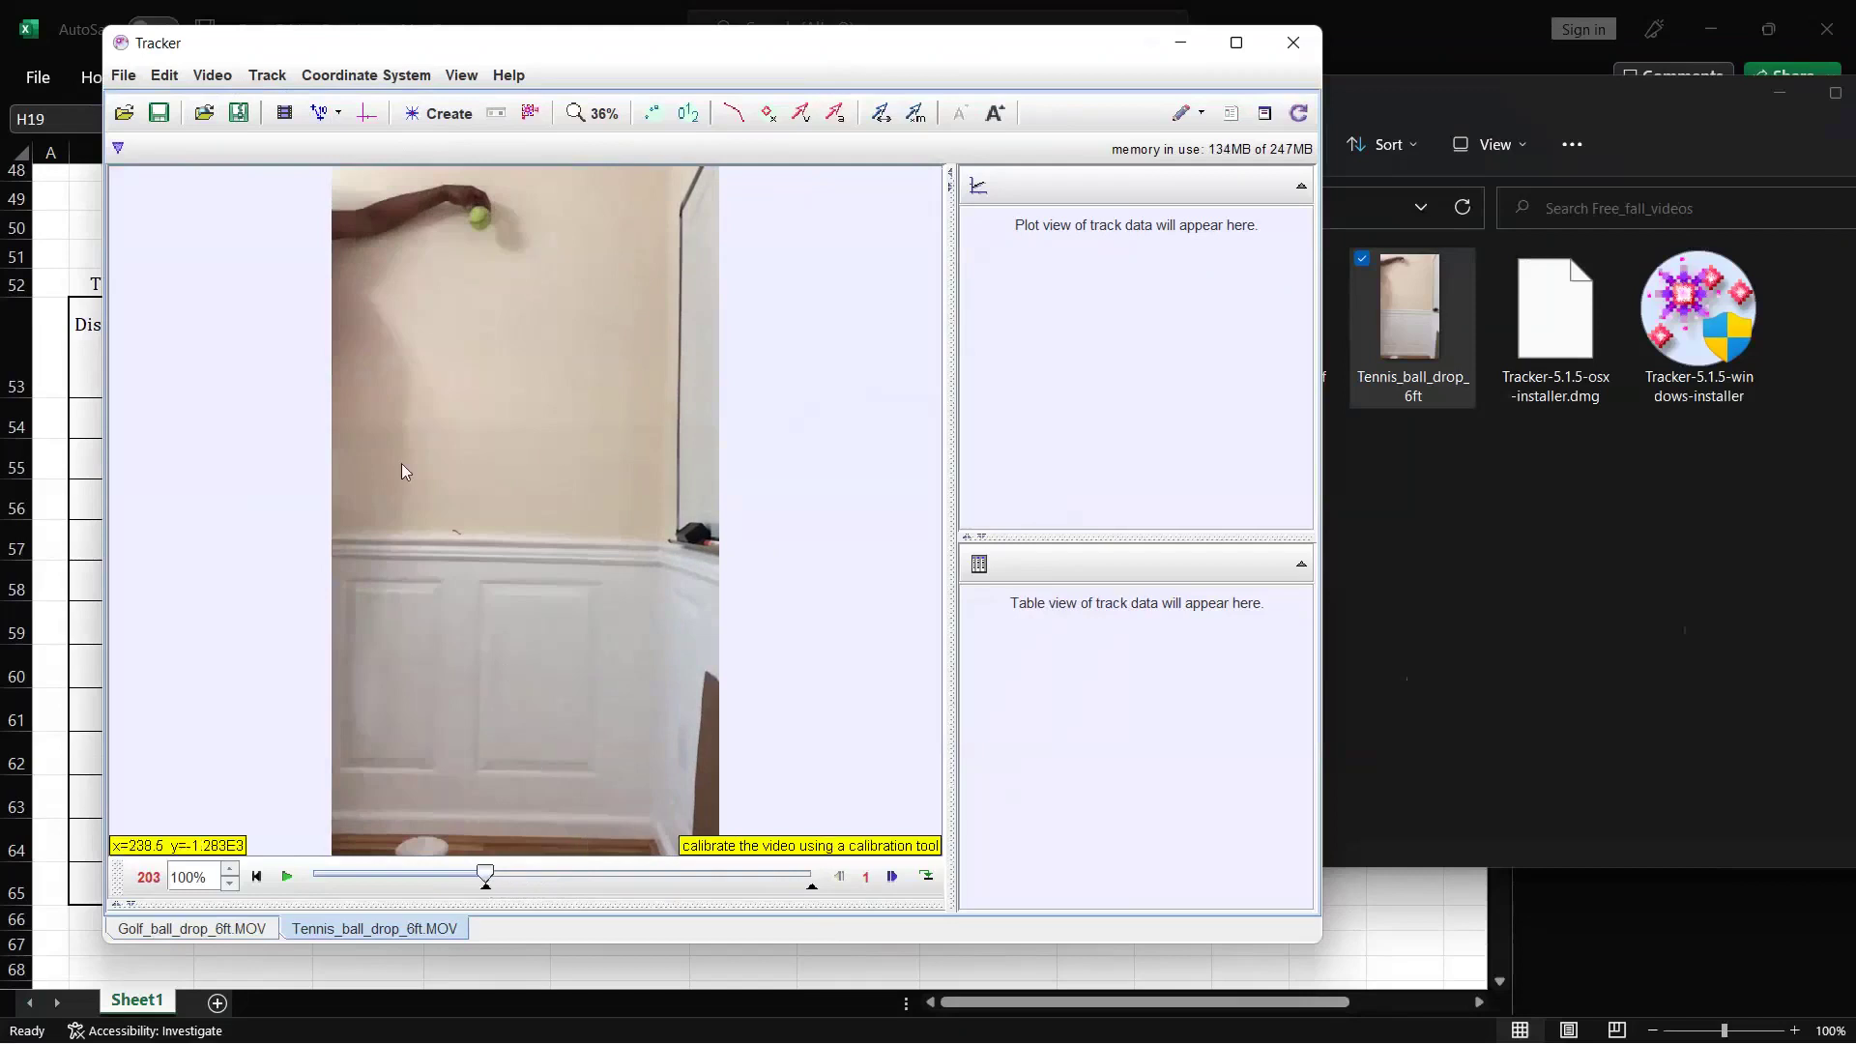
click(366, 114)
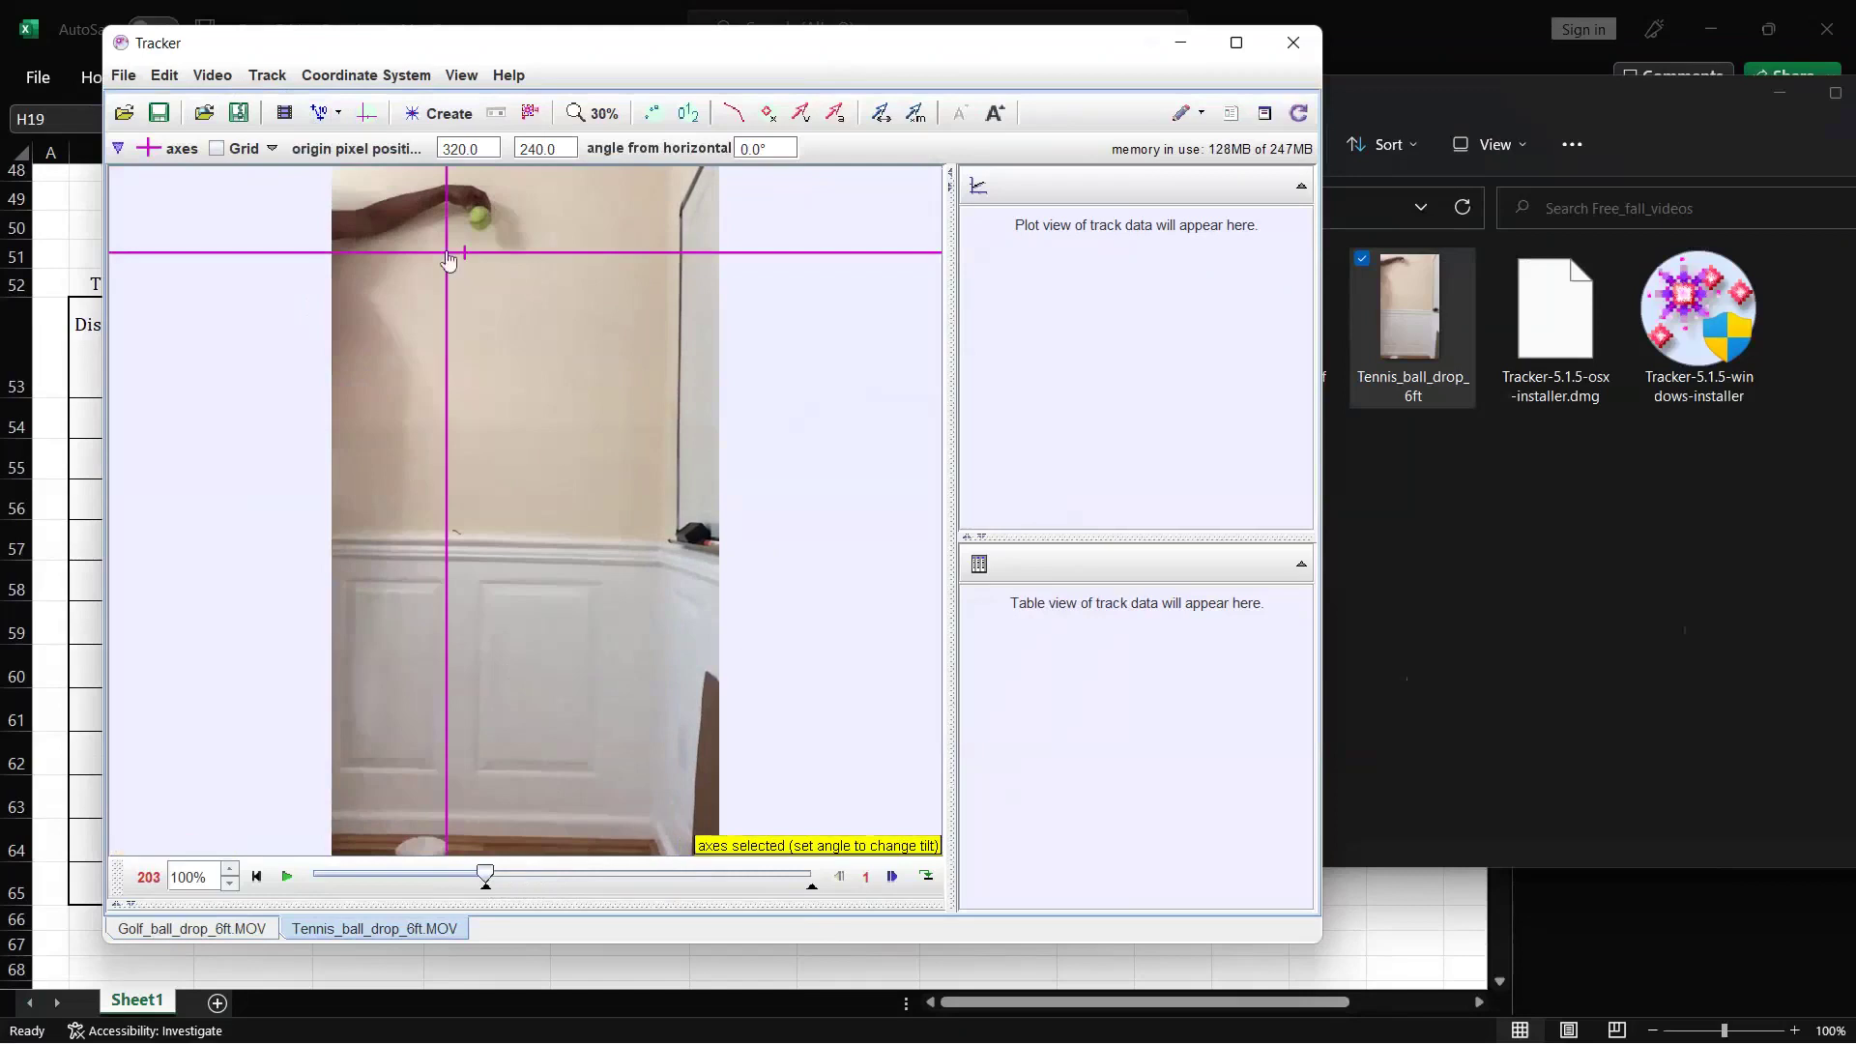
drag(446, 253, 383, 220)
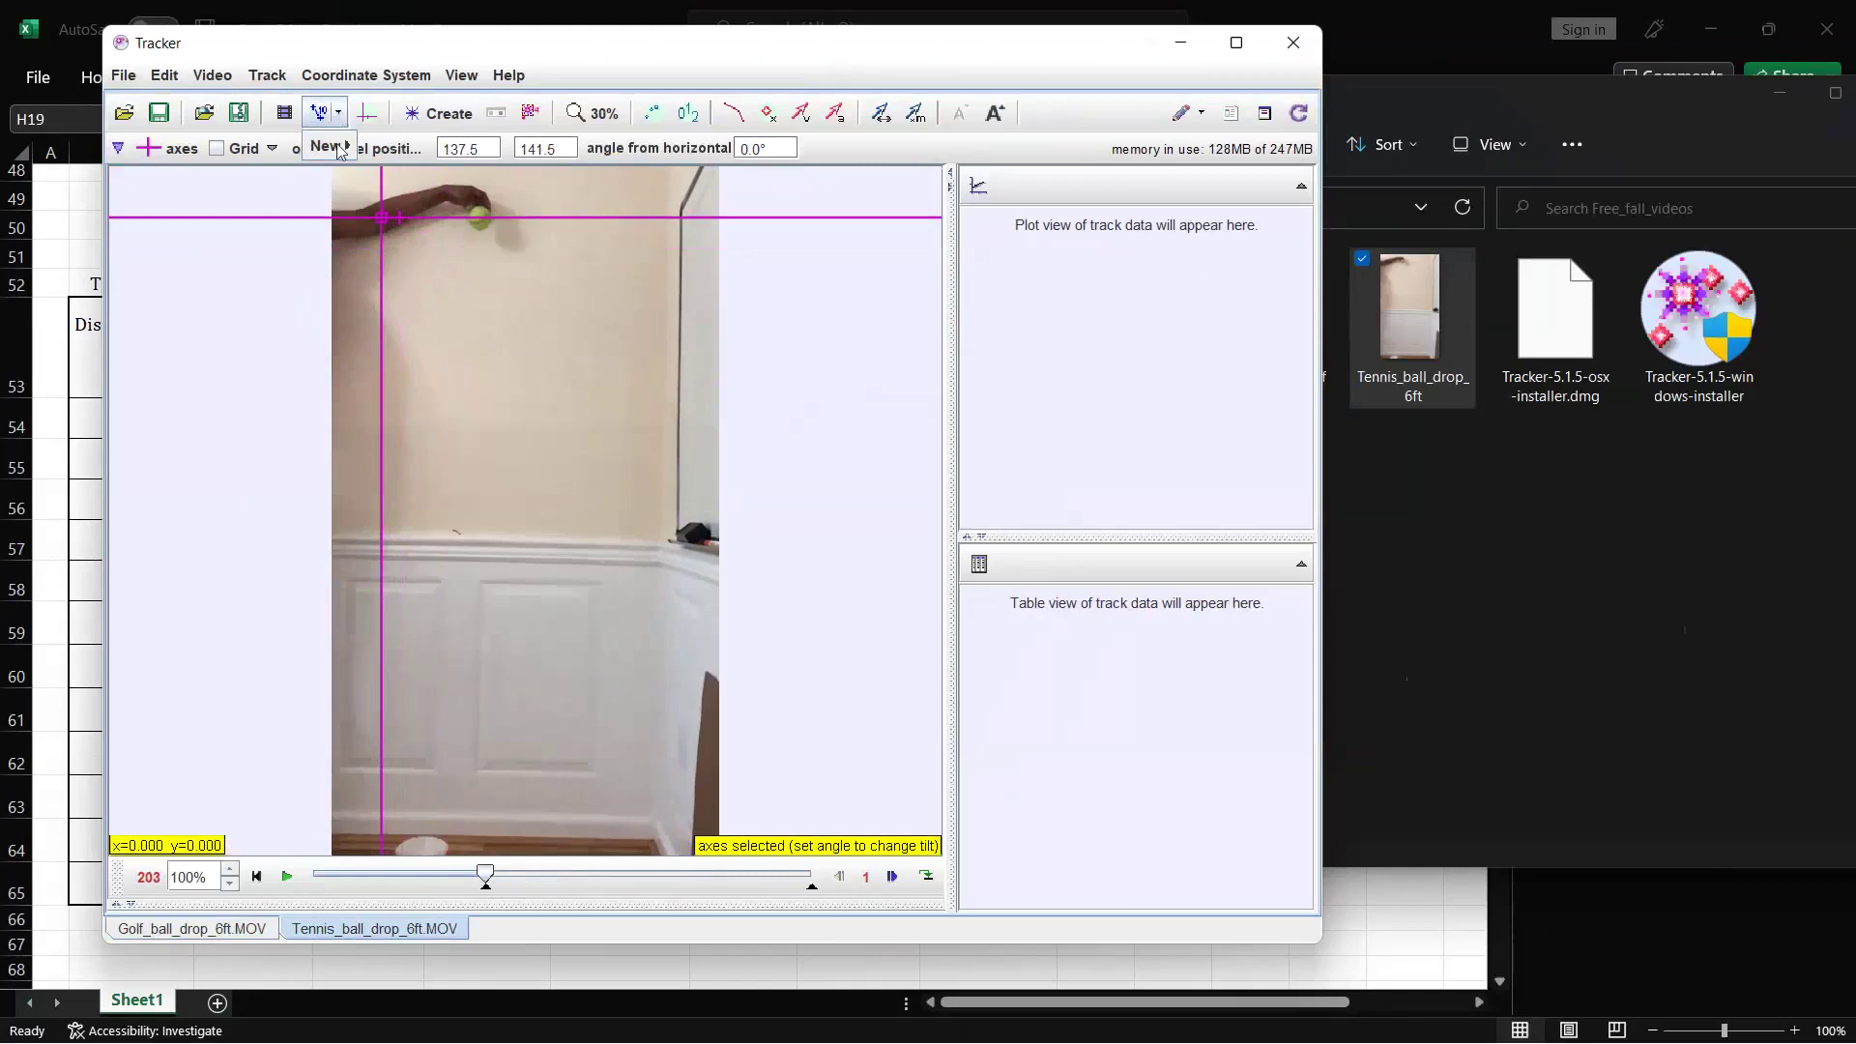
- Create a calibration stick running from the axes' origin straight down to the floor
click(410, 155)
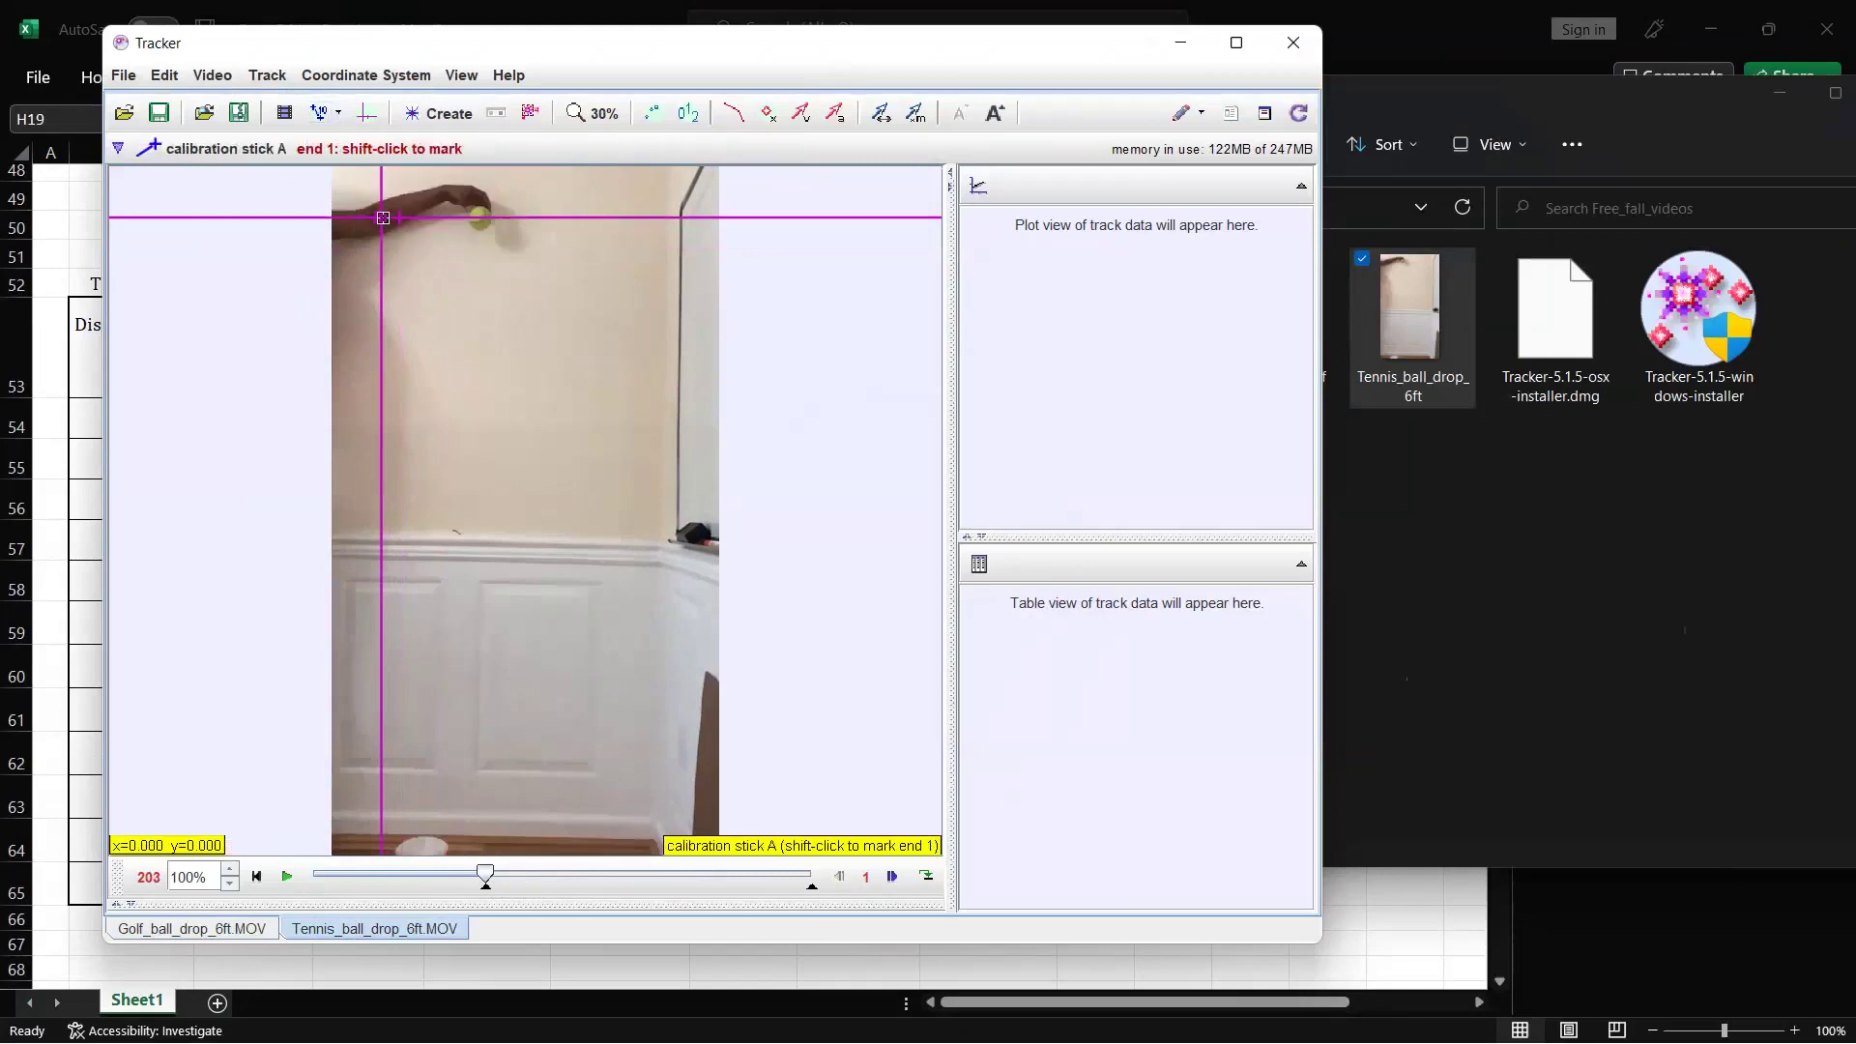
shift+click(383, 218)
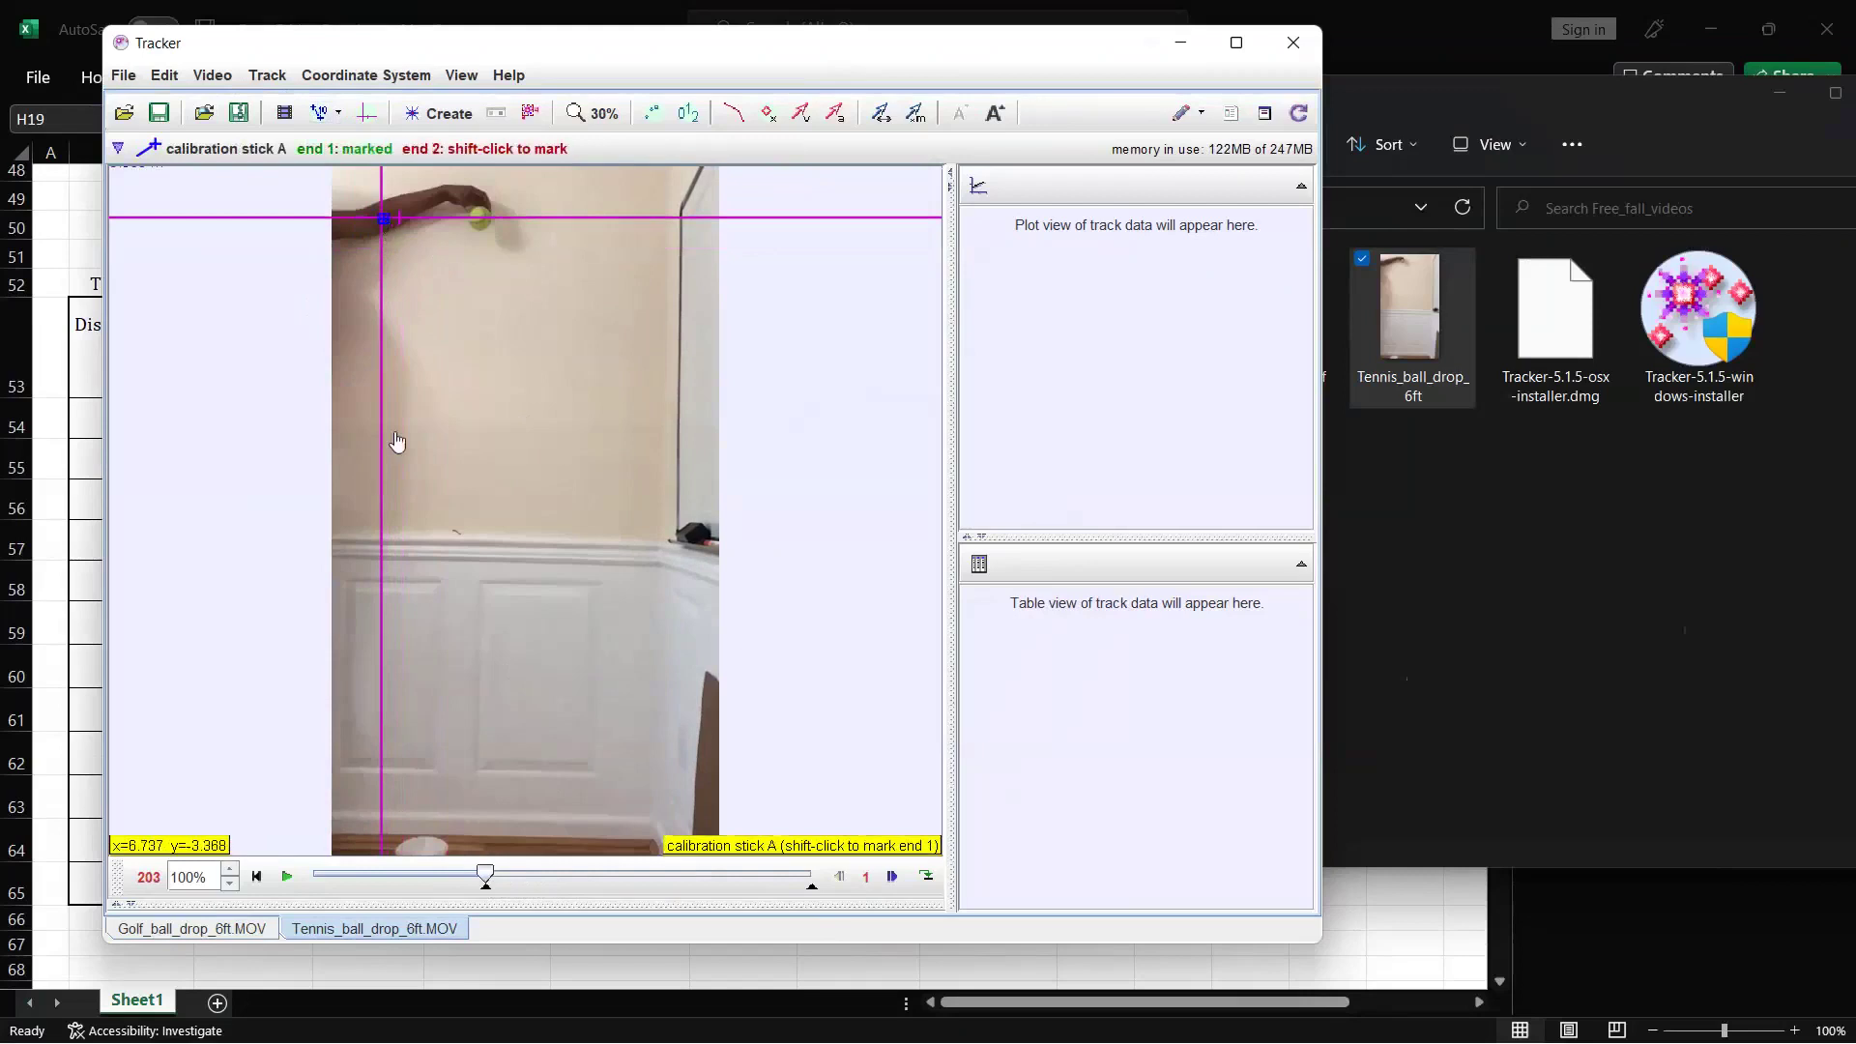
shift+click(380, 846)
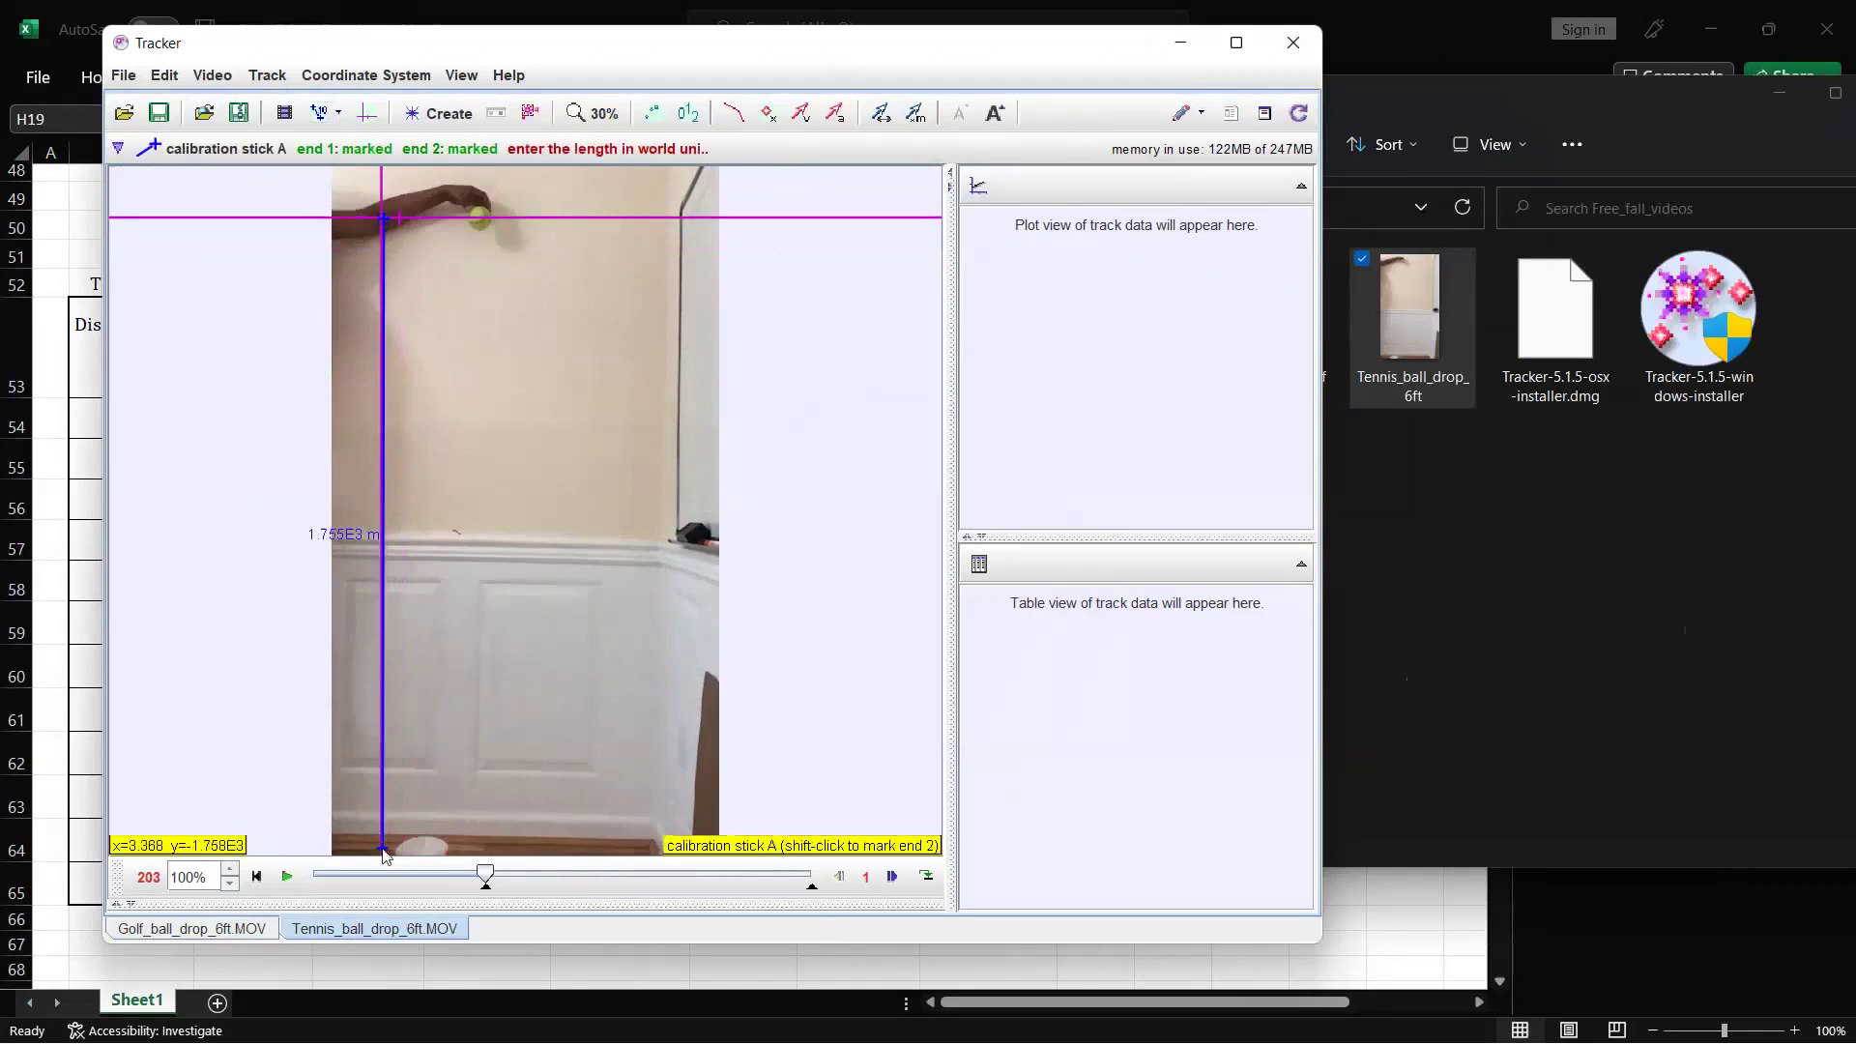
- Set the calibration stick's length to 1.829 m
click(360, 533)
key(BackSpace)
key(BackSpace)
key(BackSpace)
key(BackSpace)
key(BackSpace)
key(BackSpace)
key(BackSpace)
text(1)
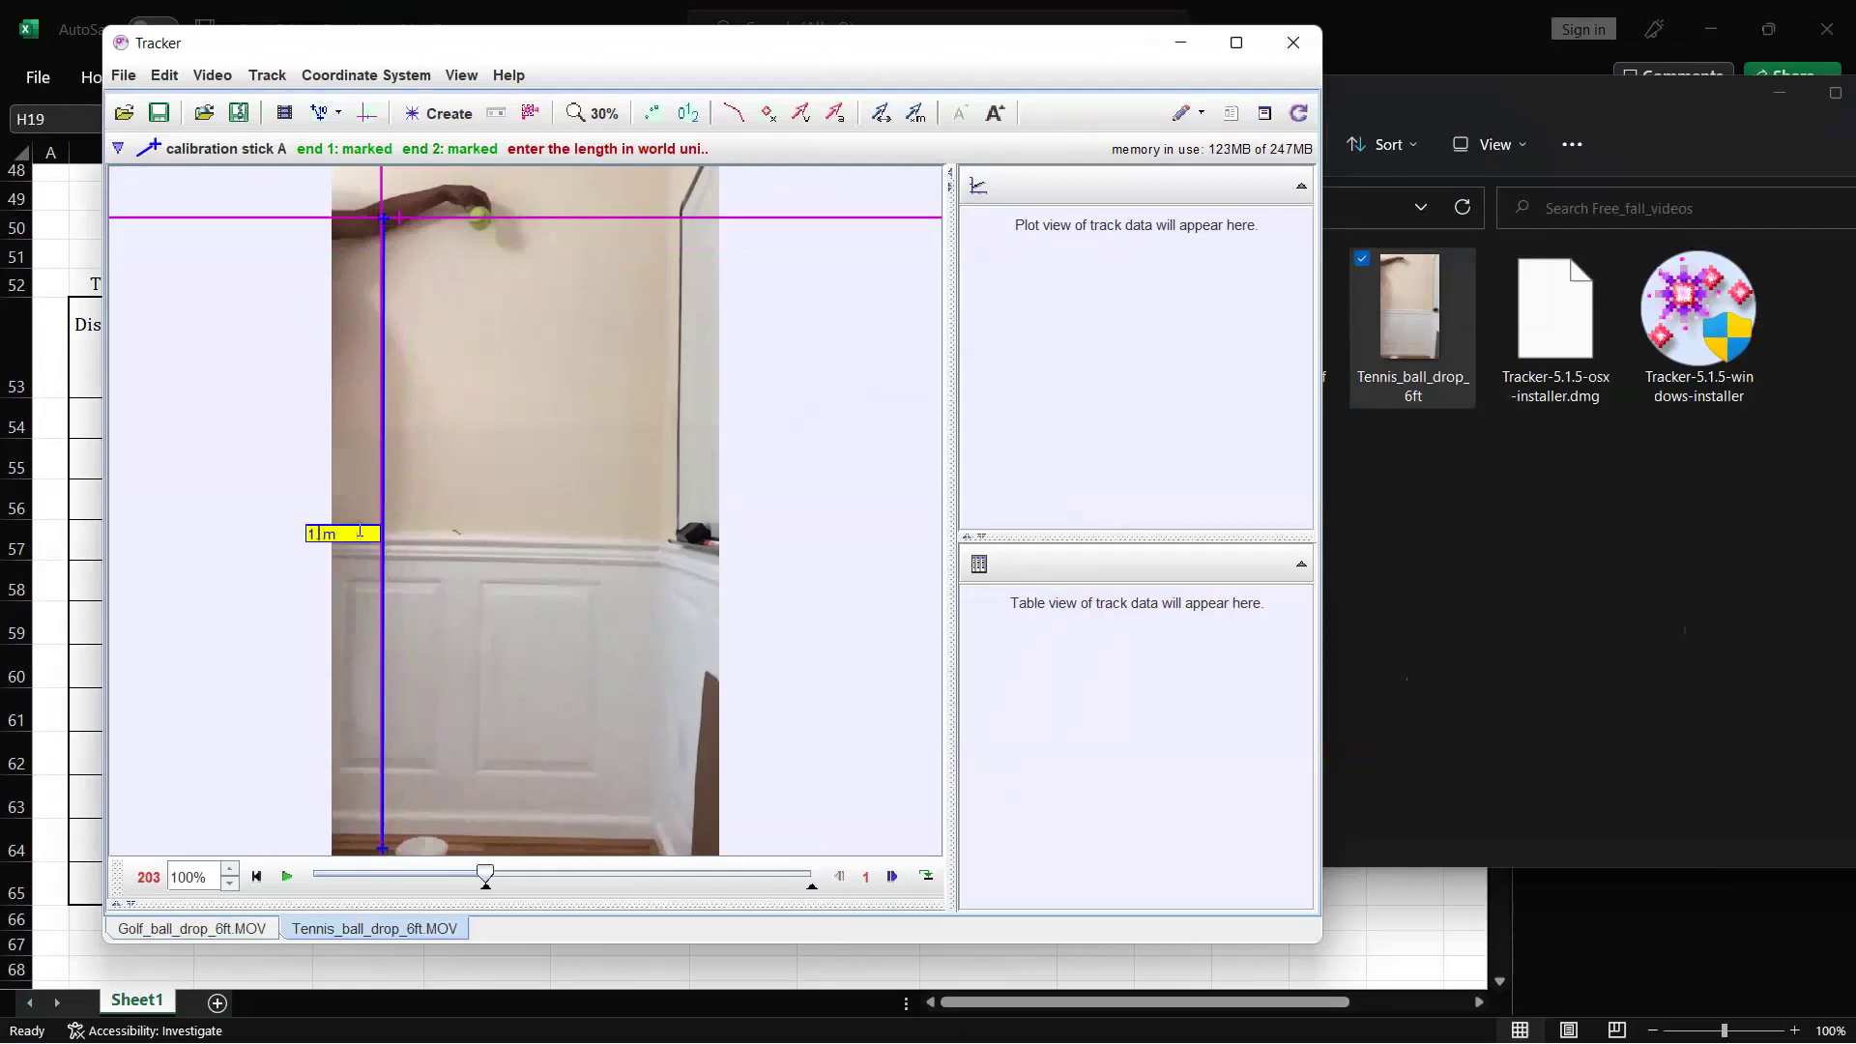
text(.829)
key(Return)
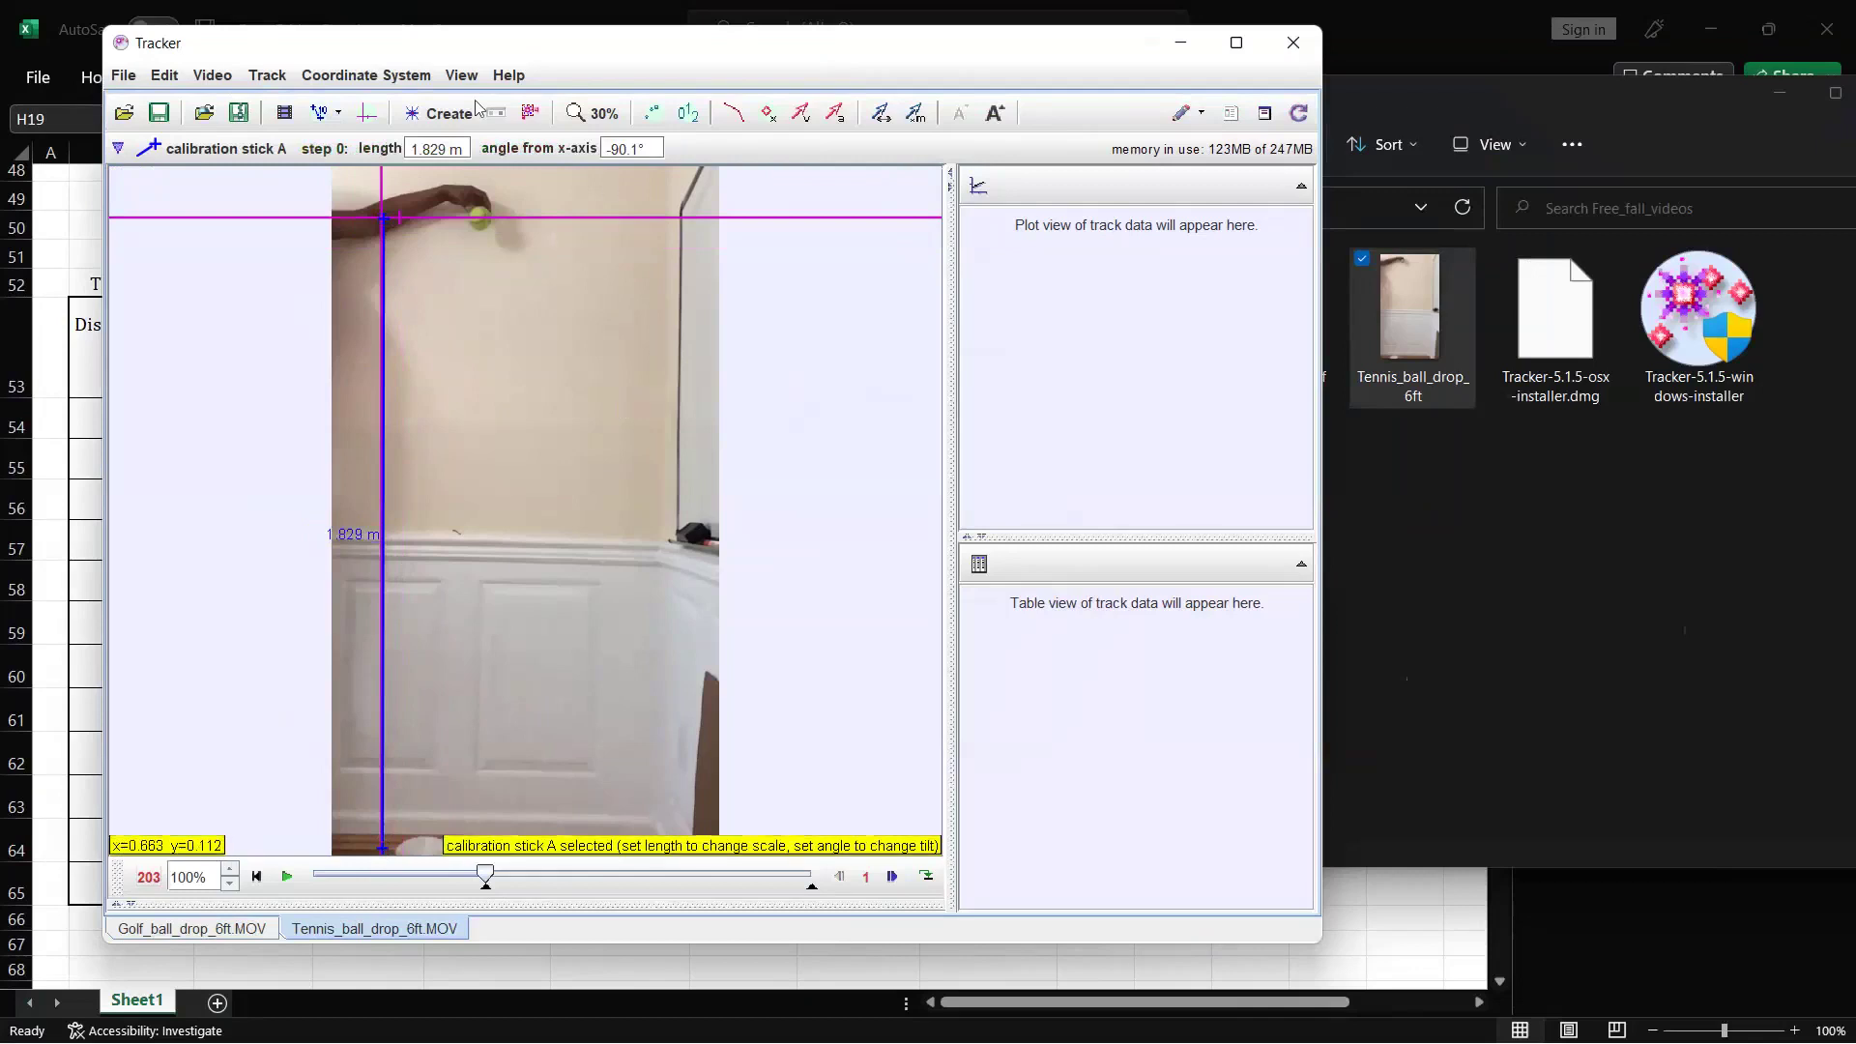
- Create a point mass track and mark the tennis ball's position in start frame 203
click(441, 111)
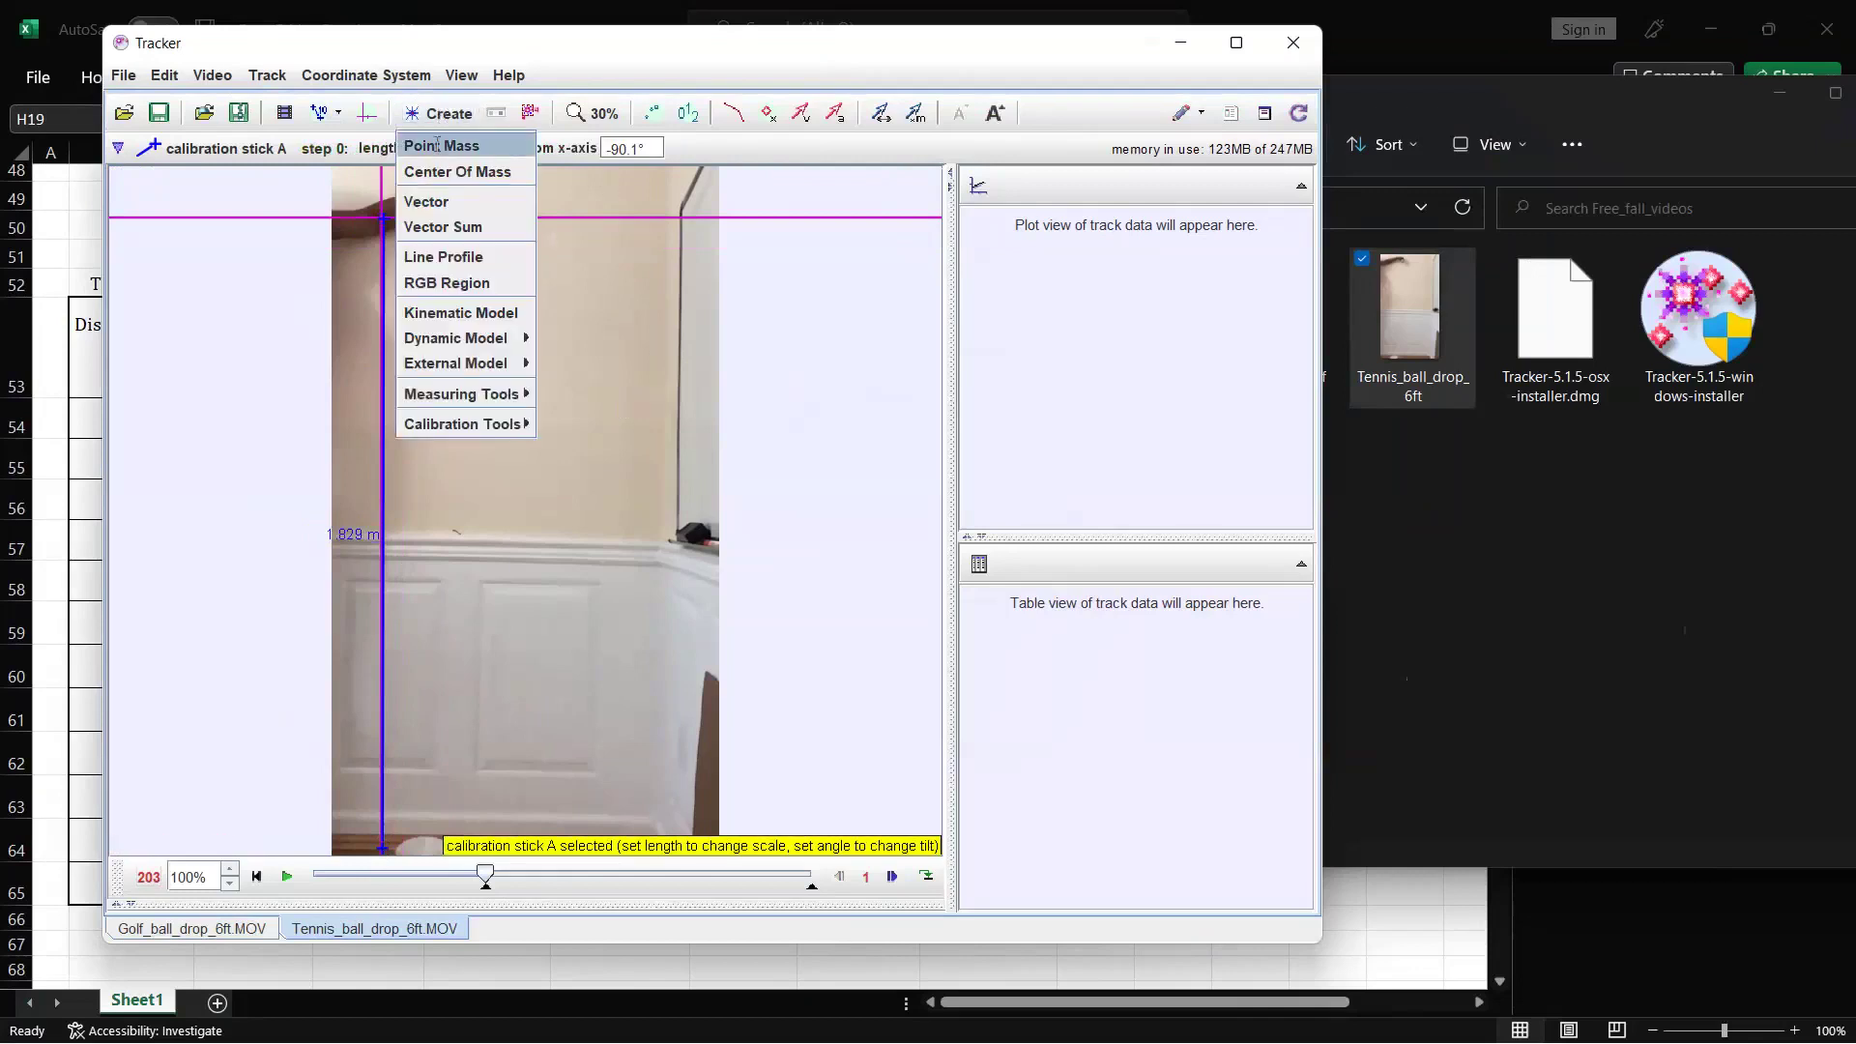
key(Return)
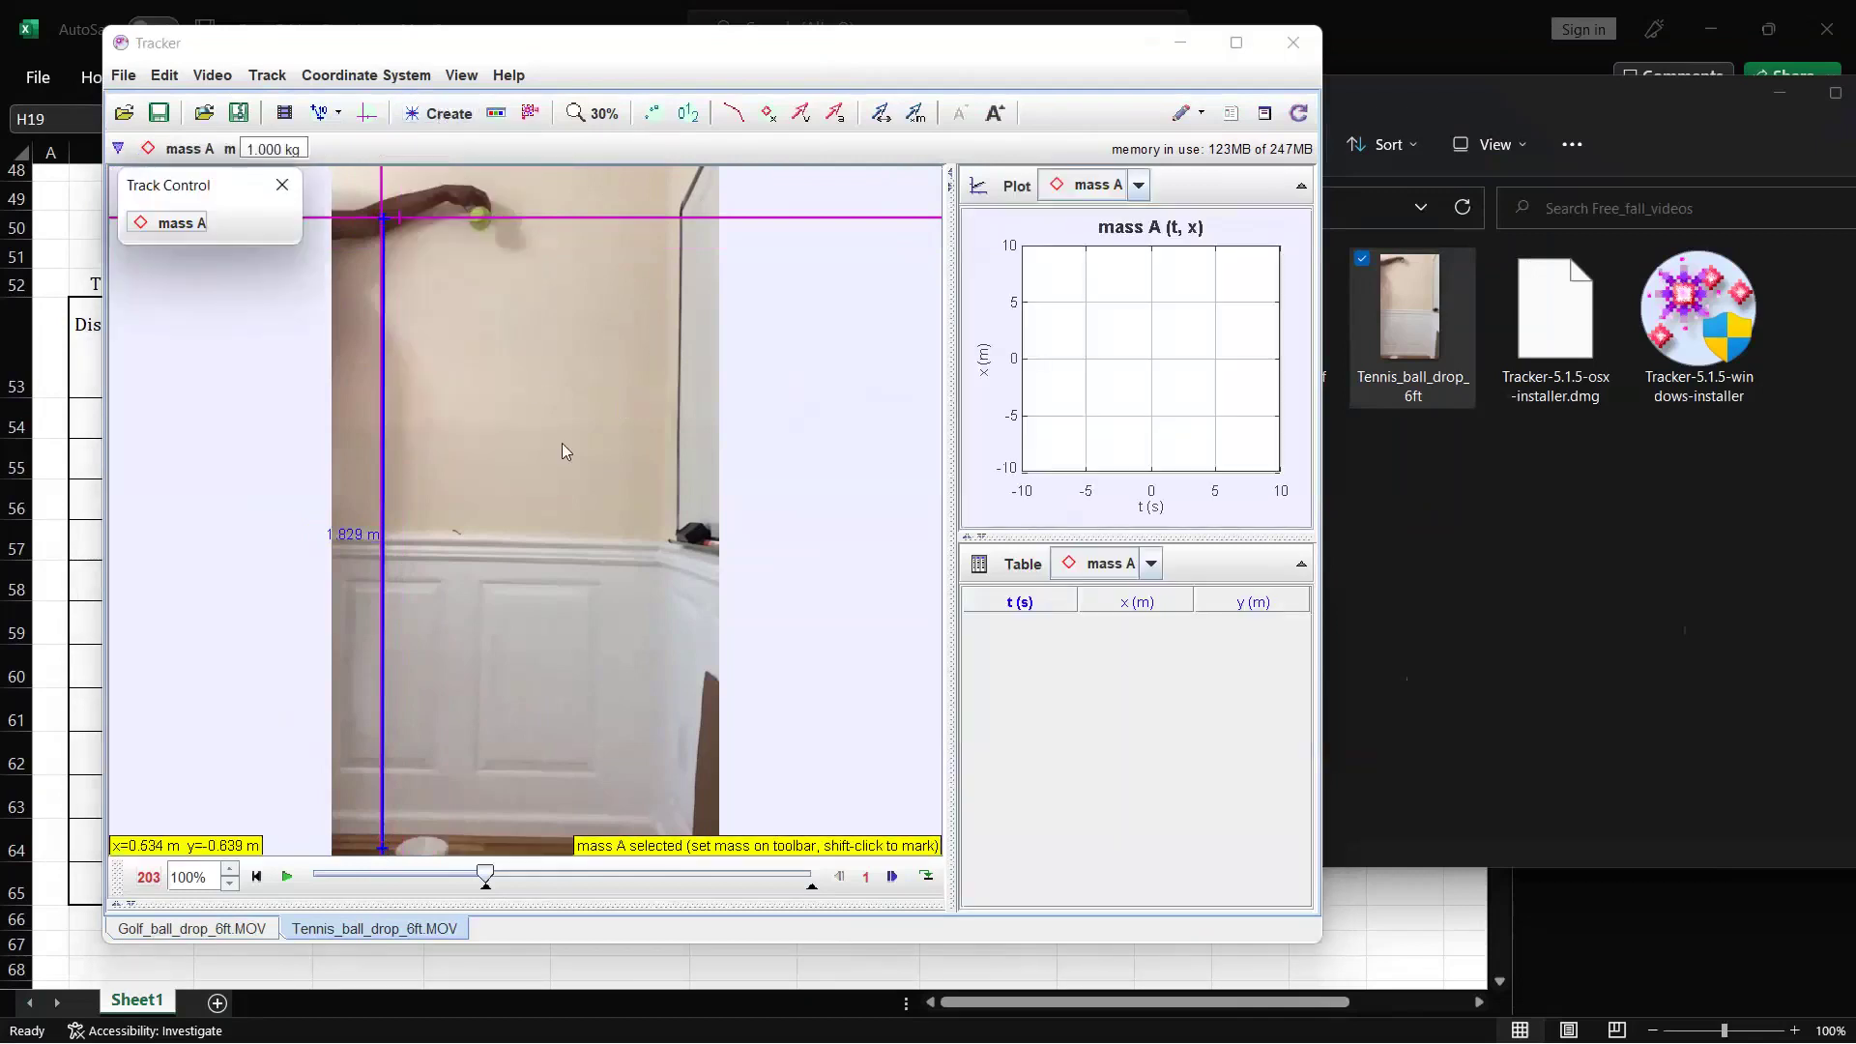
click(566, 451)
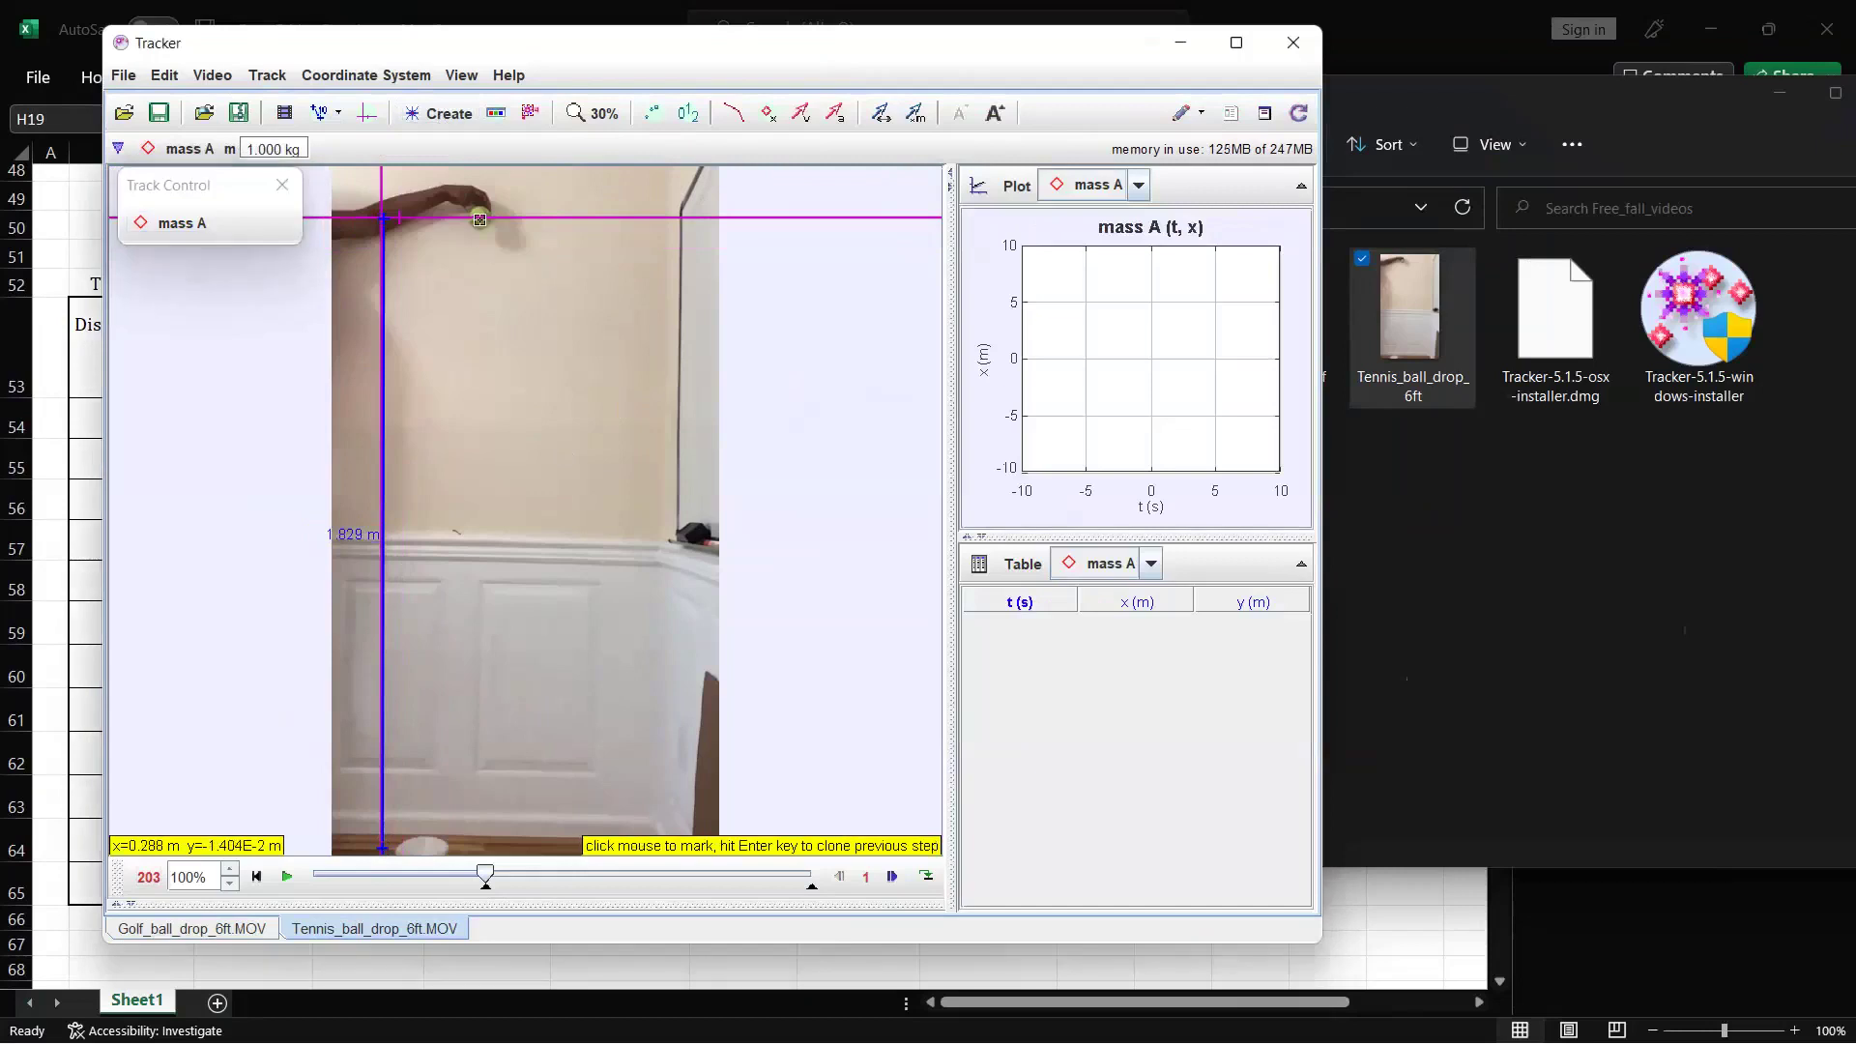
shift+click(480, 220)
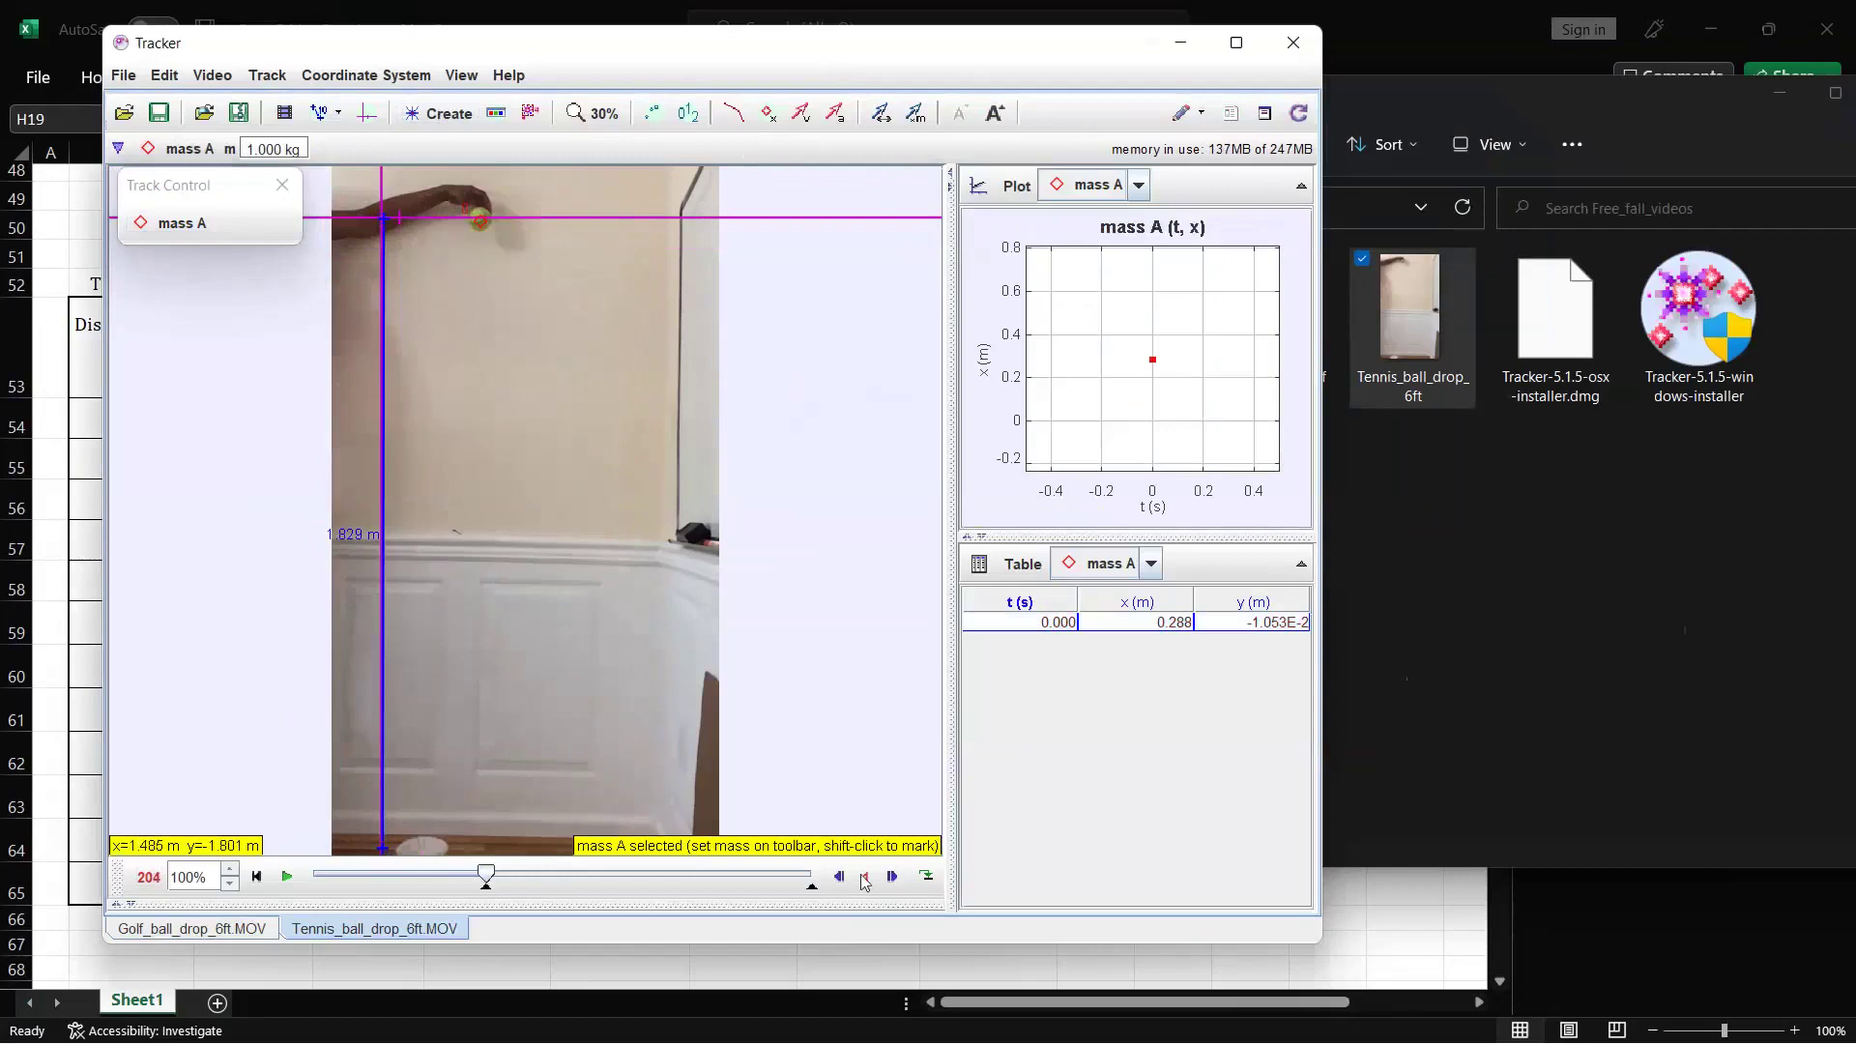
- Set the frame step size to 2, advance to frame 217 and mark the falling ball there
click(865, 877)
click(870, 927)
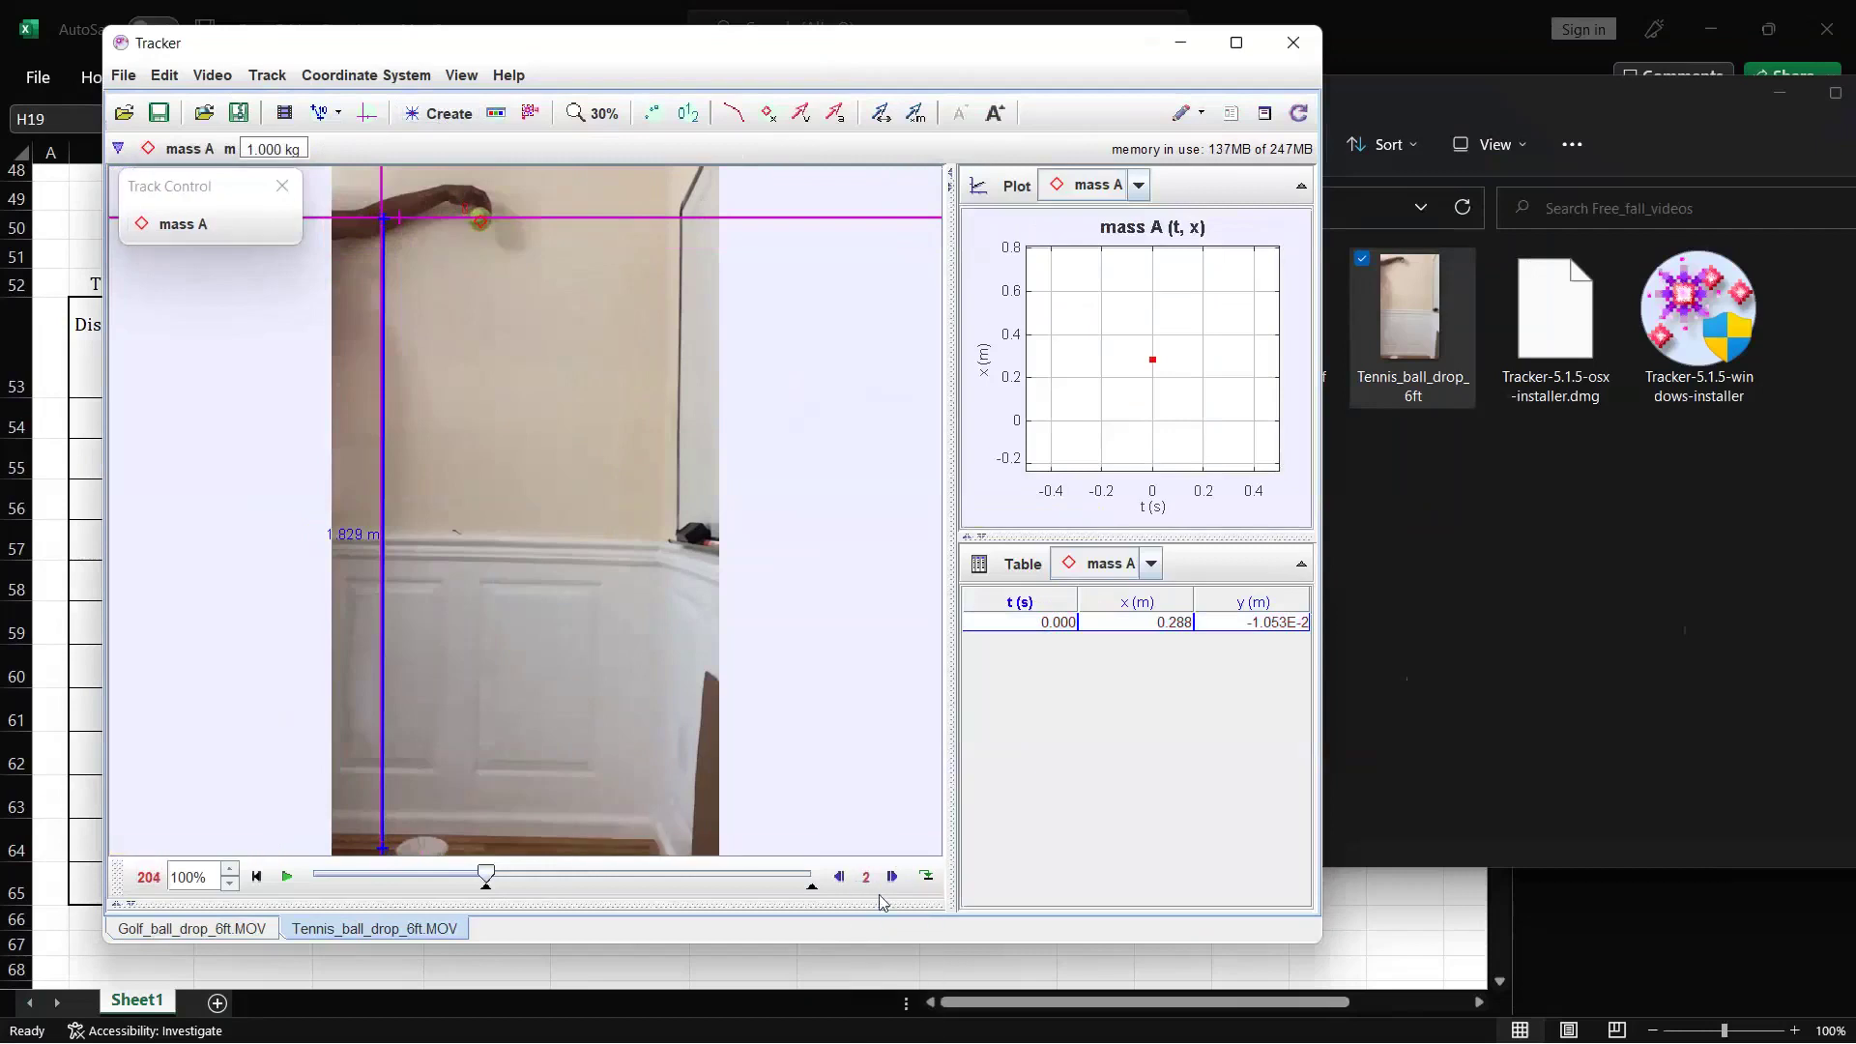
click(892, 877)
click(892, 877)
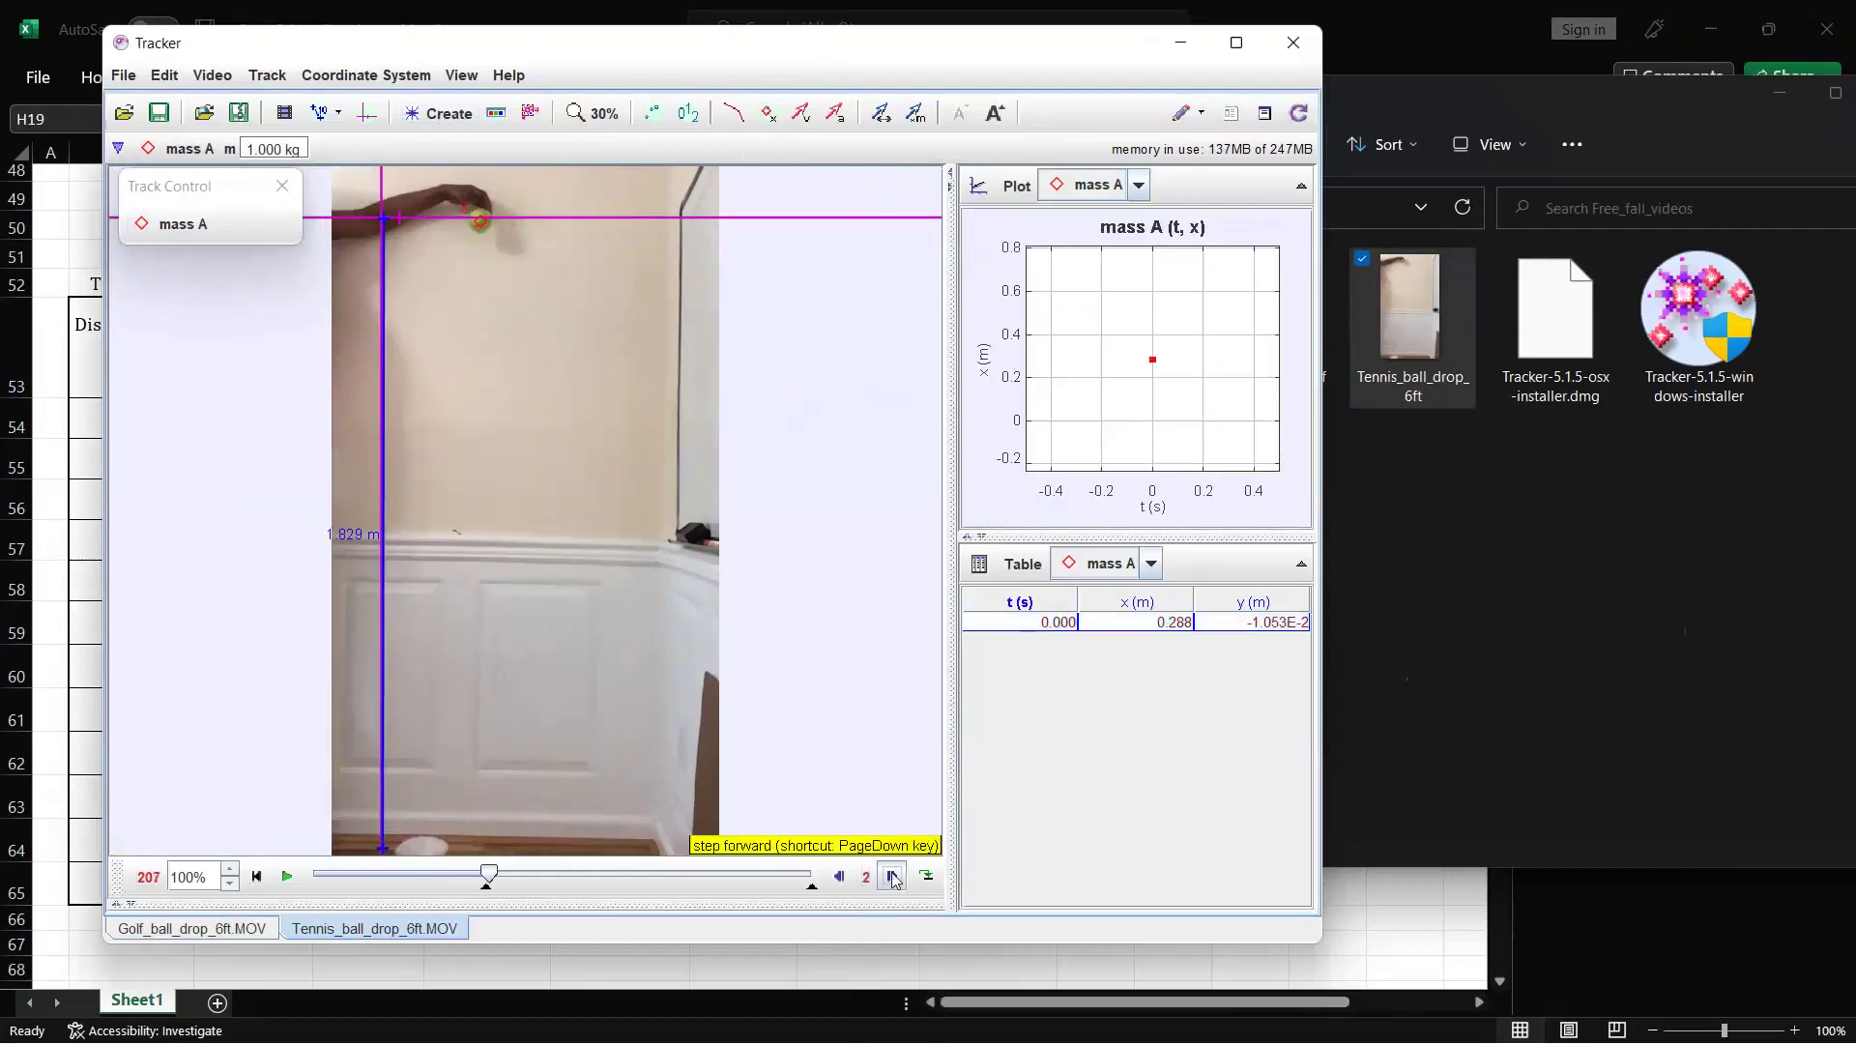
click(893, 877)
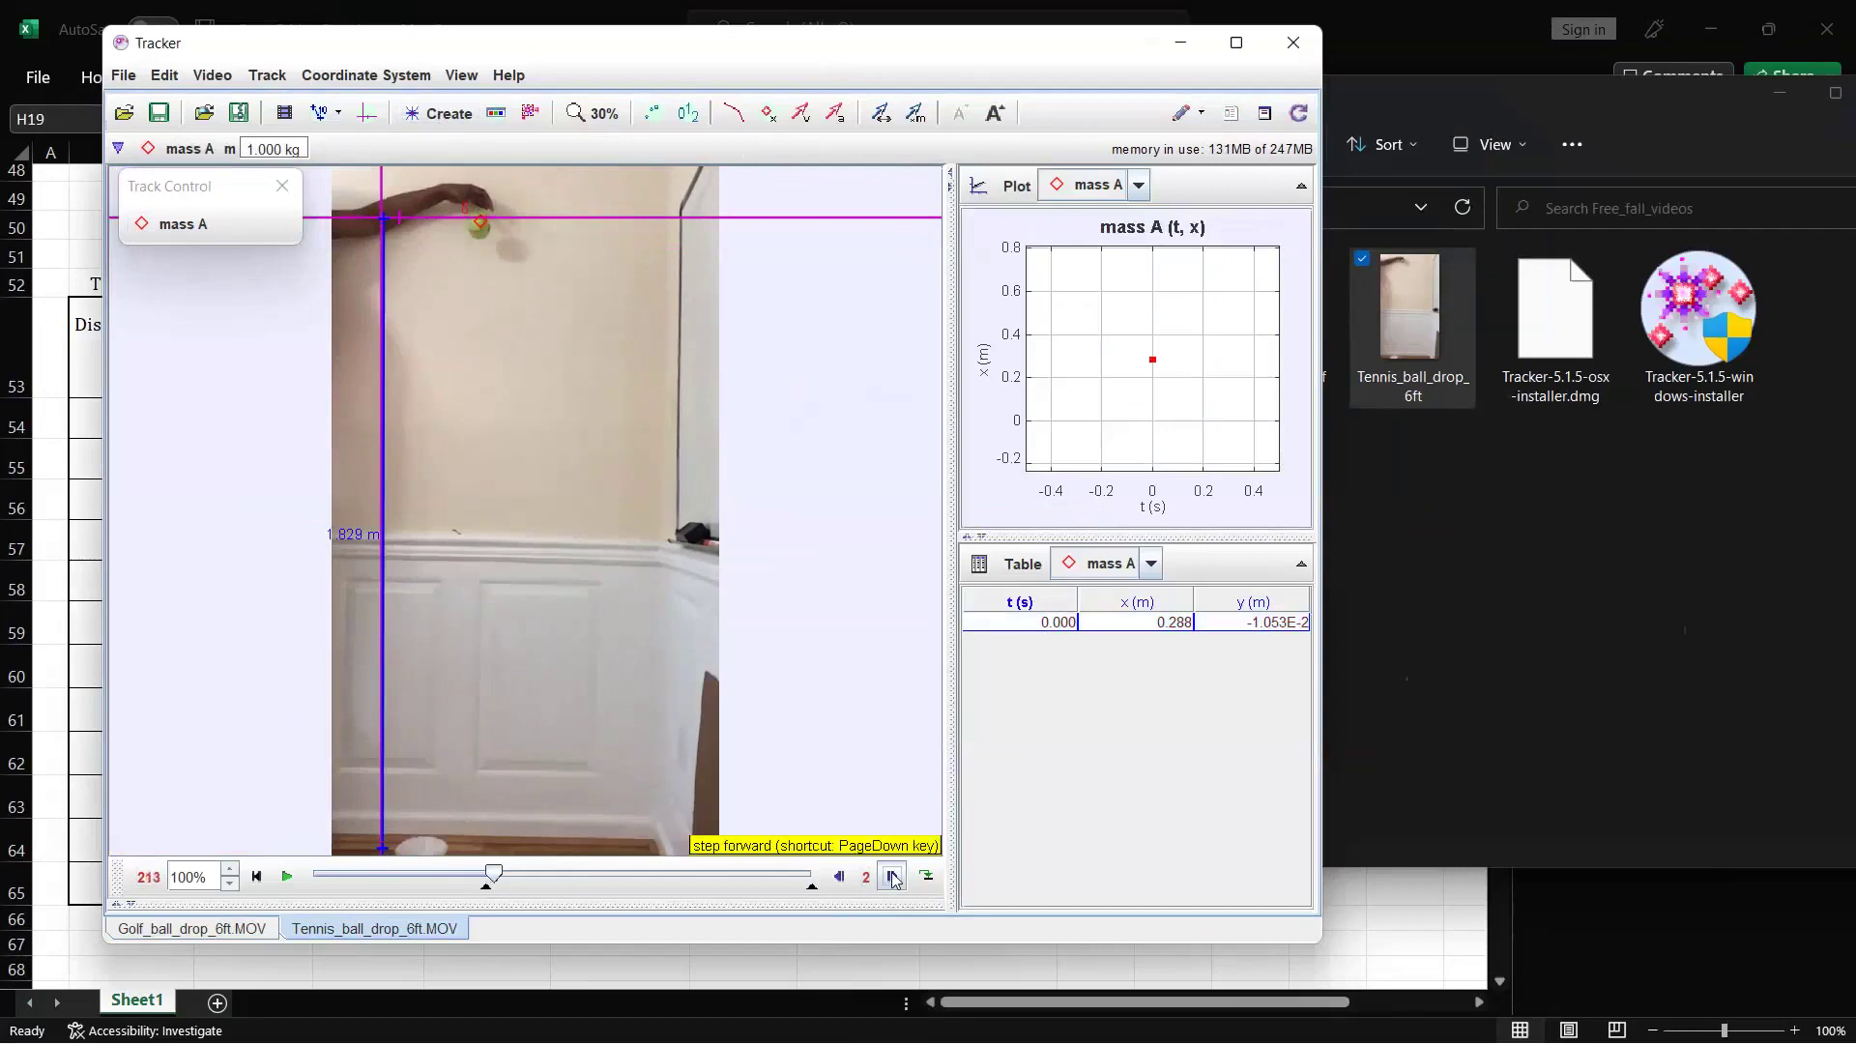
click(892, 877)
click(892, 876)
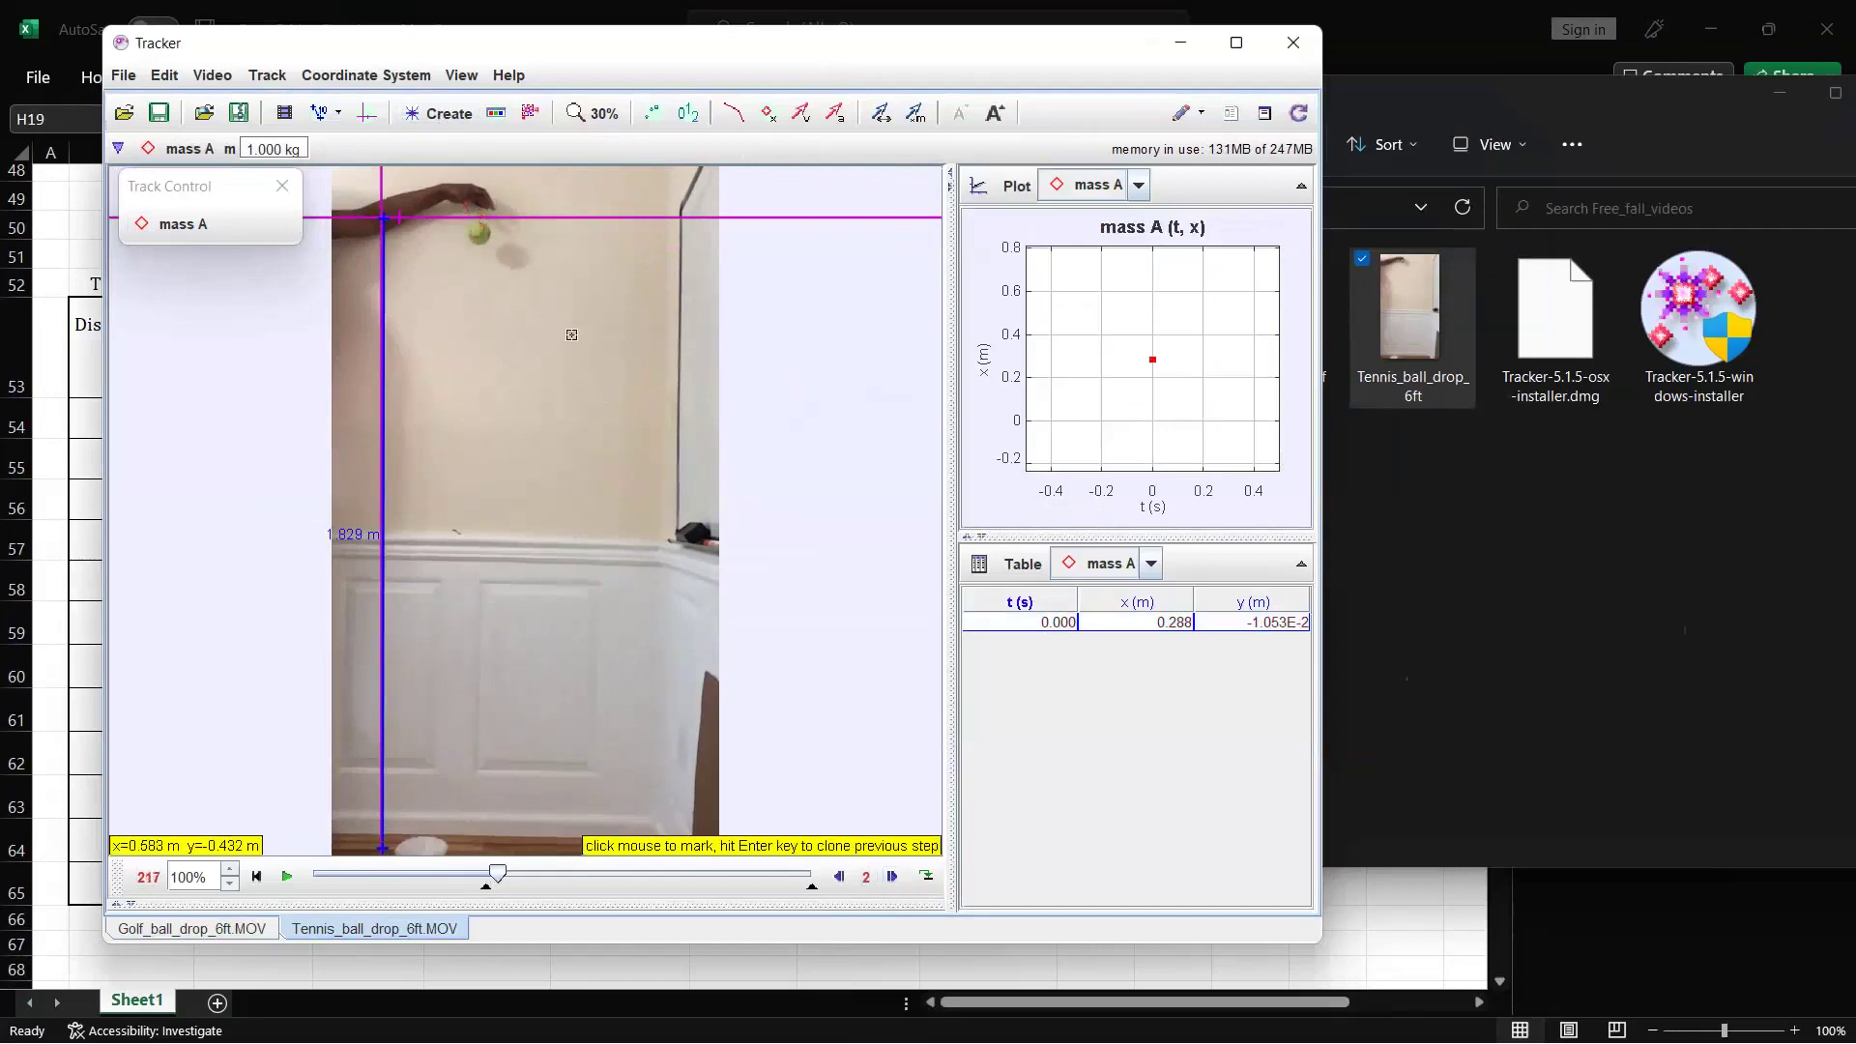
shift+click(480, 234)
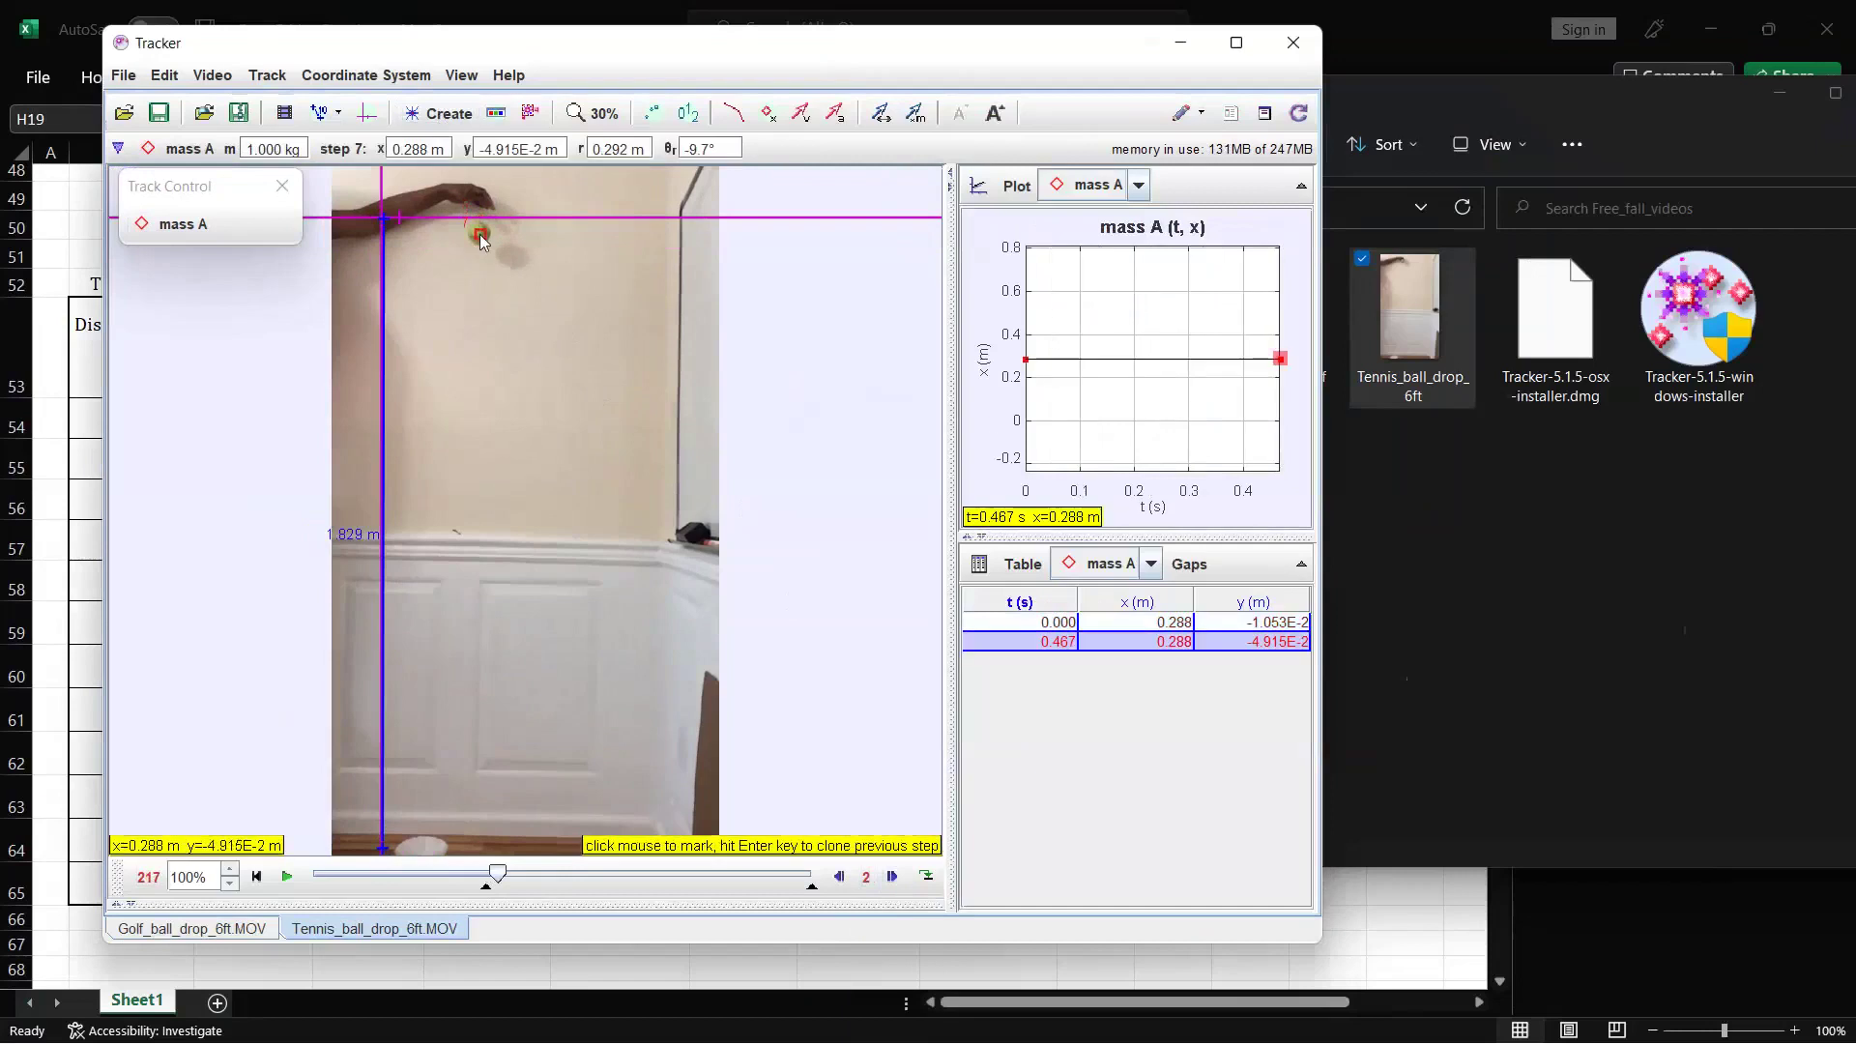
- Plot the position y-component on the vertical axis, and mark the ball's position in frame 227
click(983, 359)
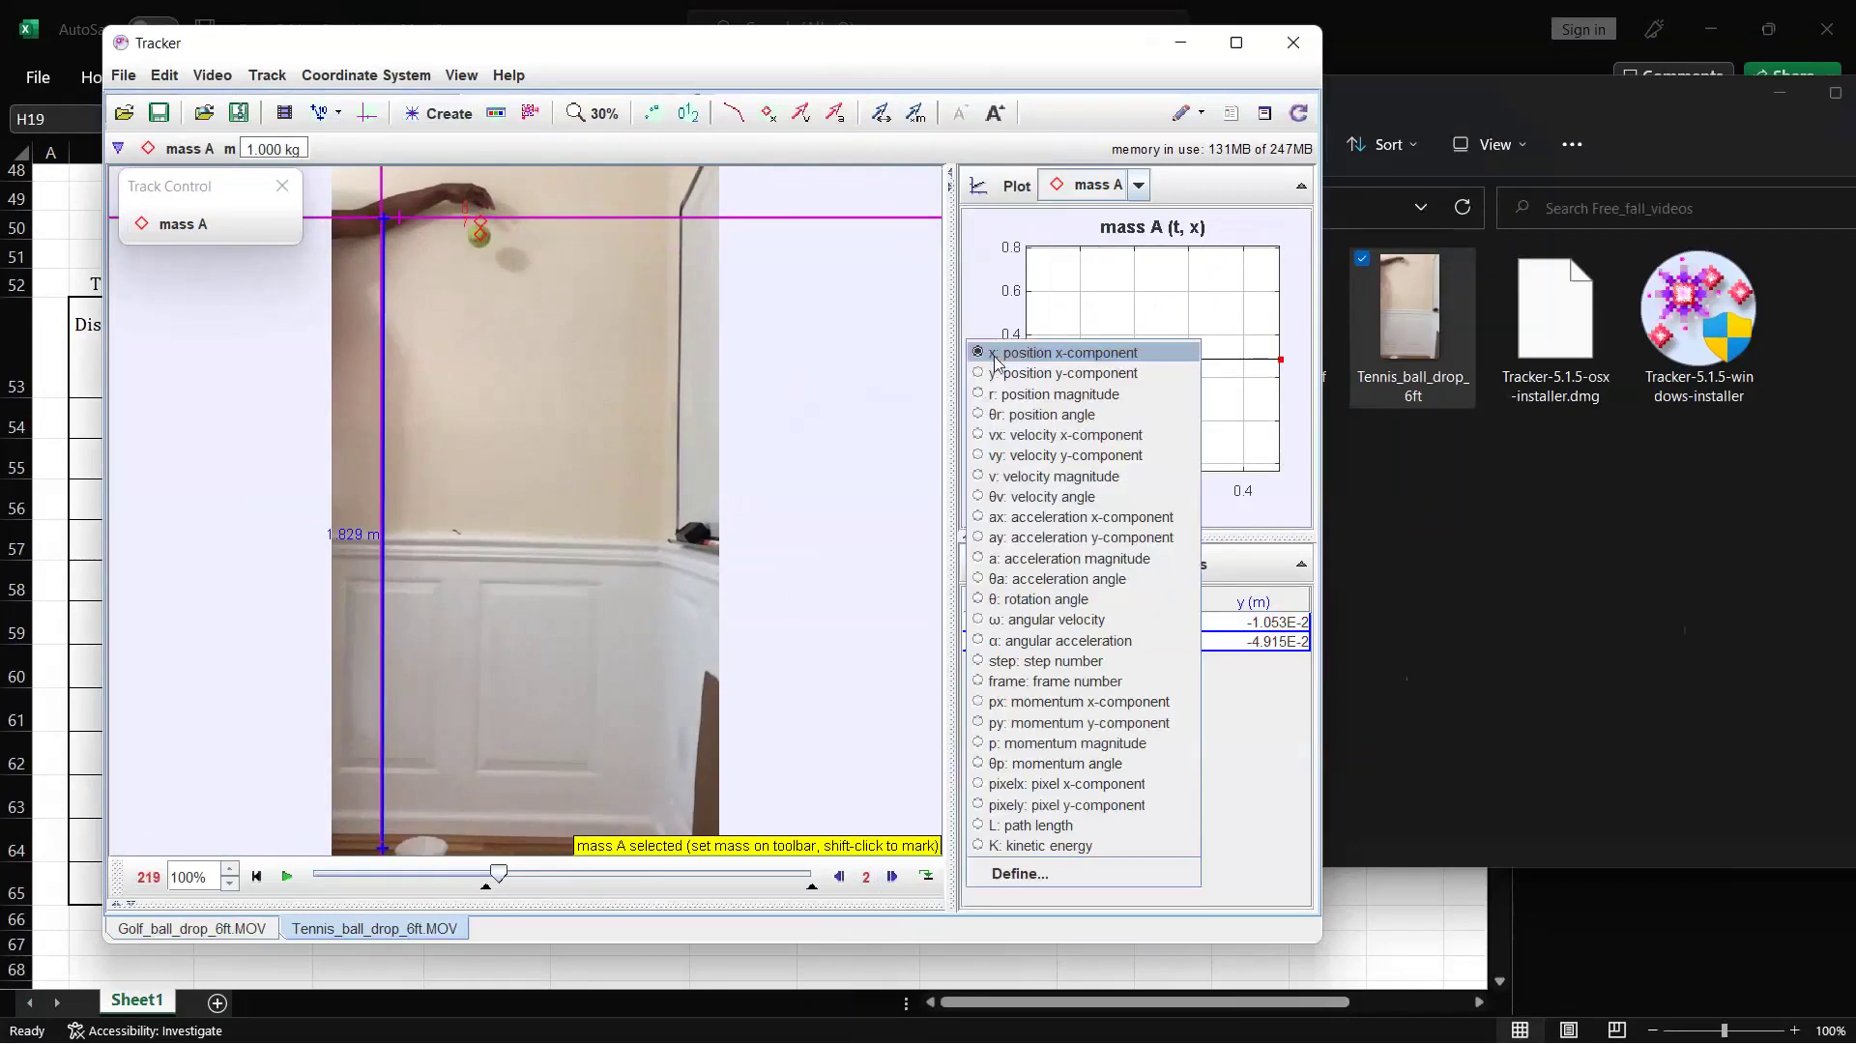
click(1007, 375)
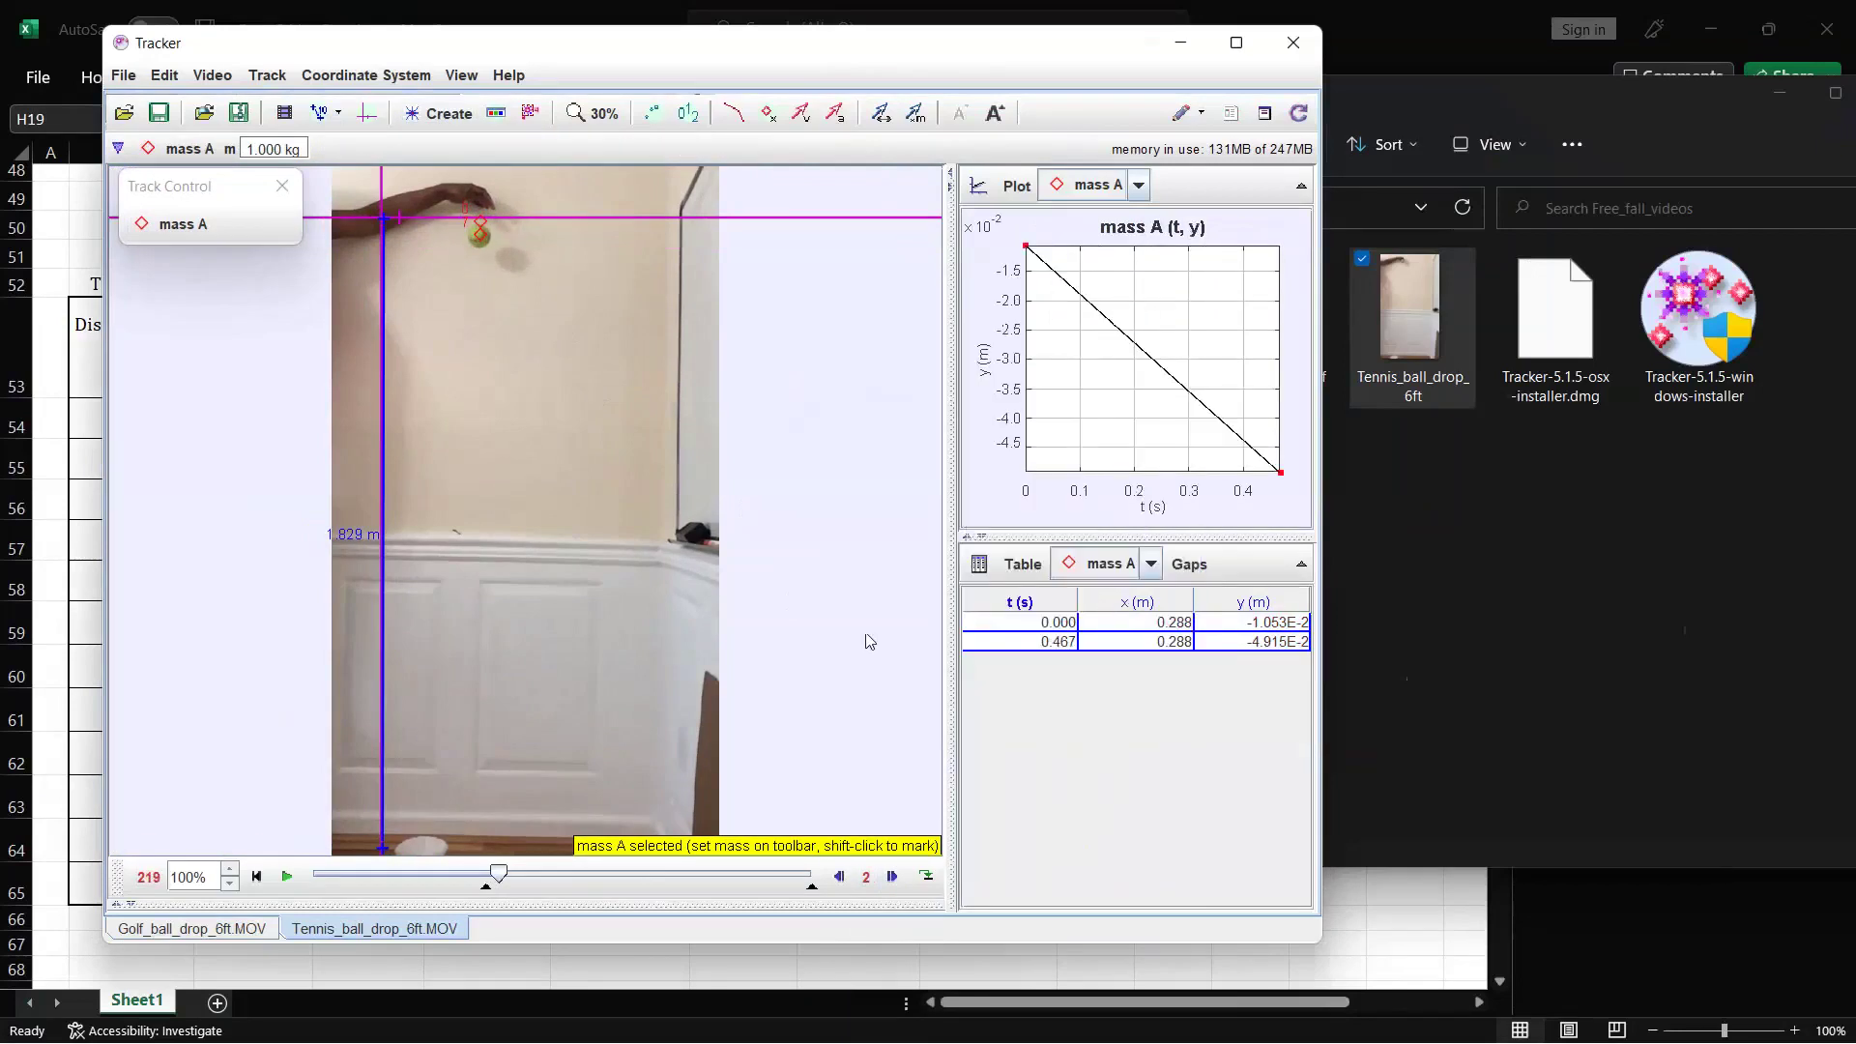
double_click(891, 875)
double_click(891, 875)
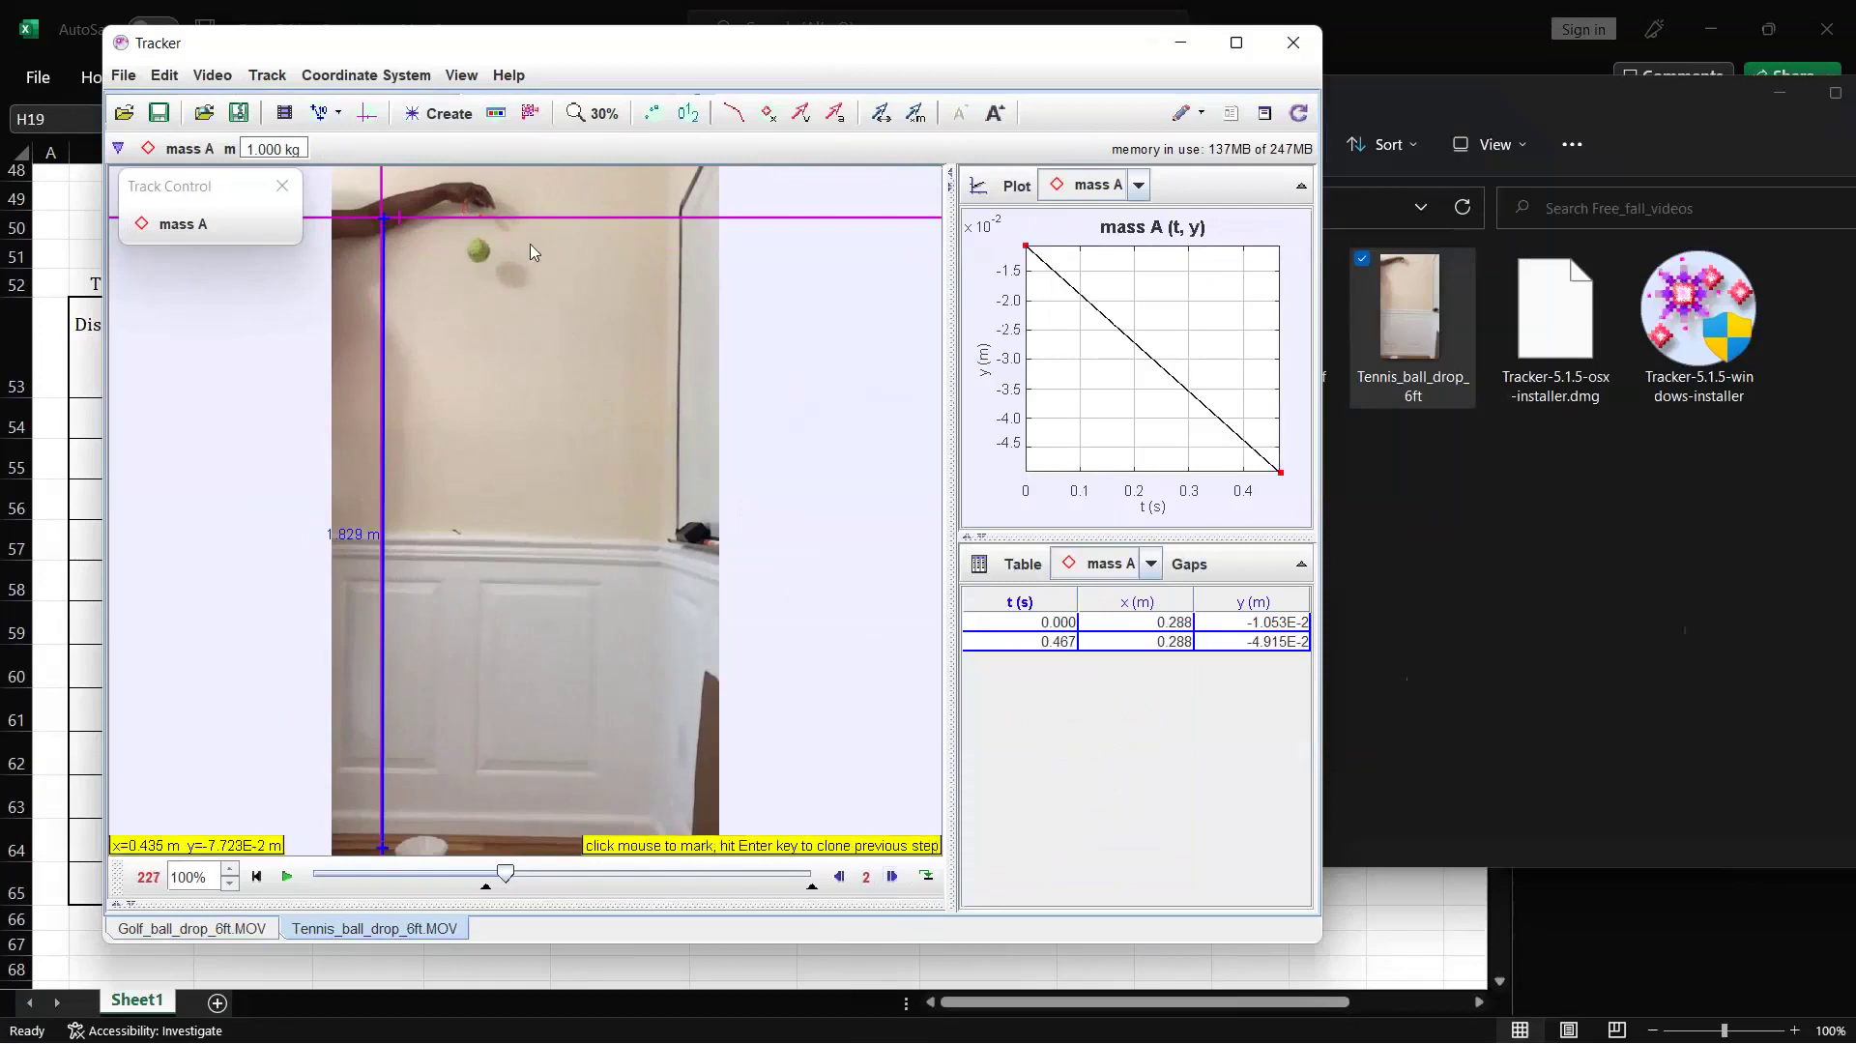
key(shift)
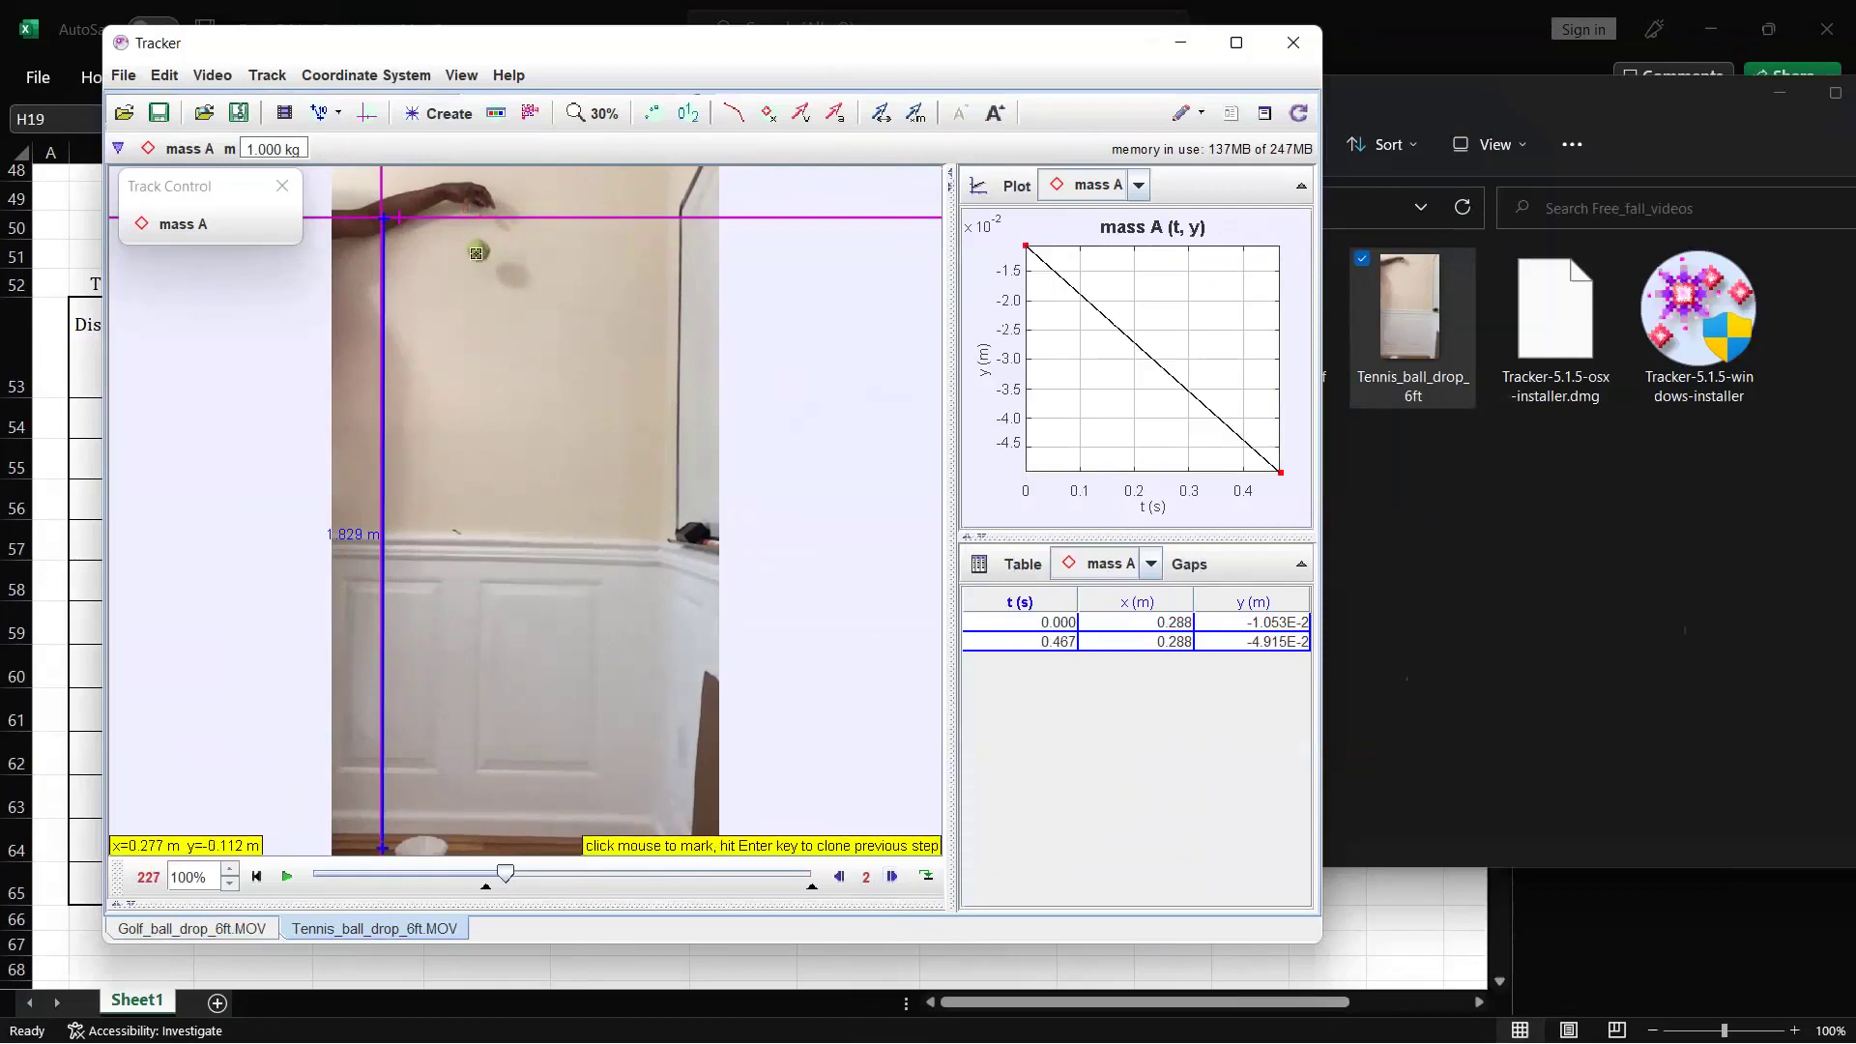
shift+click(476, 250)
- Advance the clip to frame 235 to mark the ball's next position
click(891, 876)
double_click(891, 875)
double_click(892, 876)
click(892, 876)
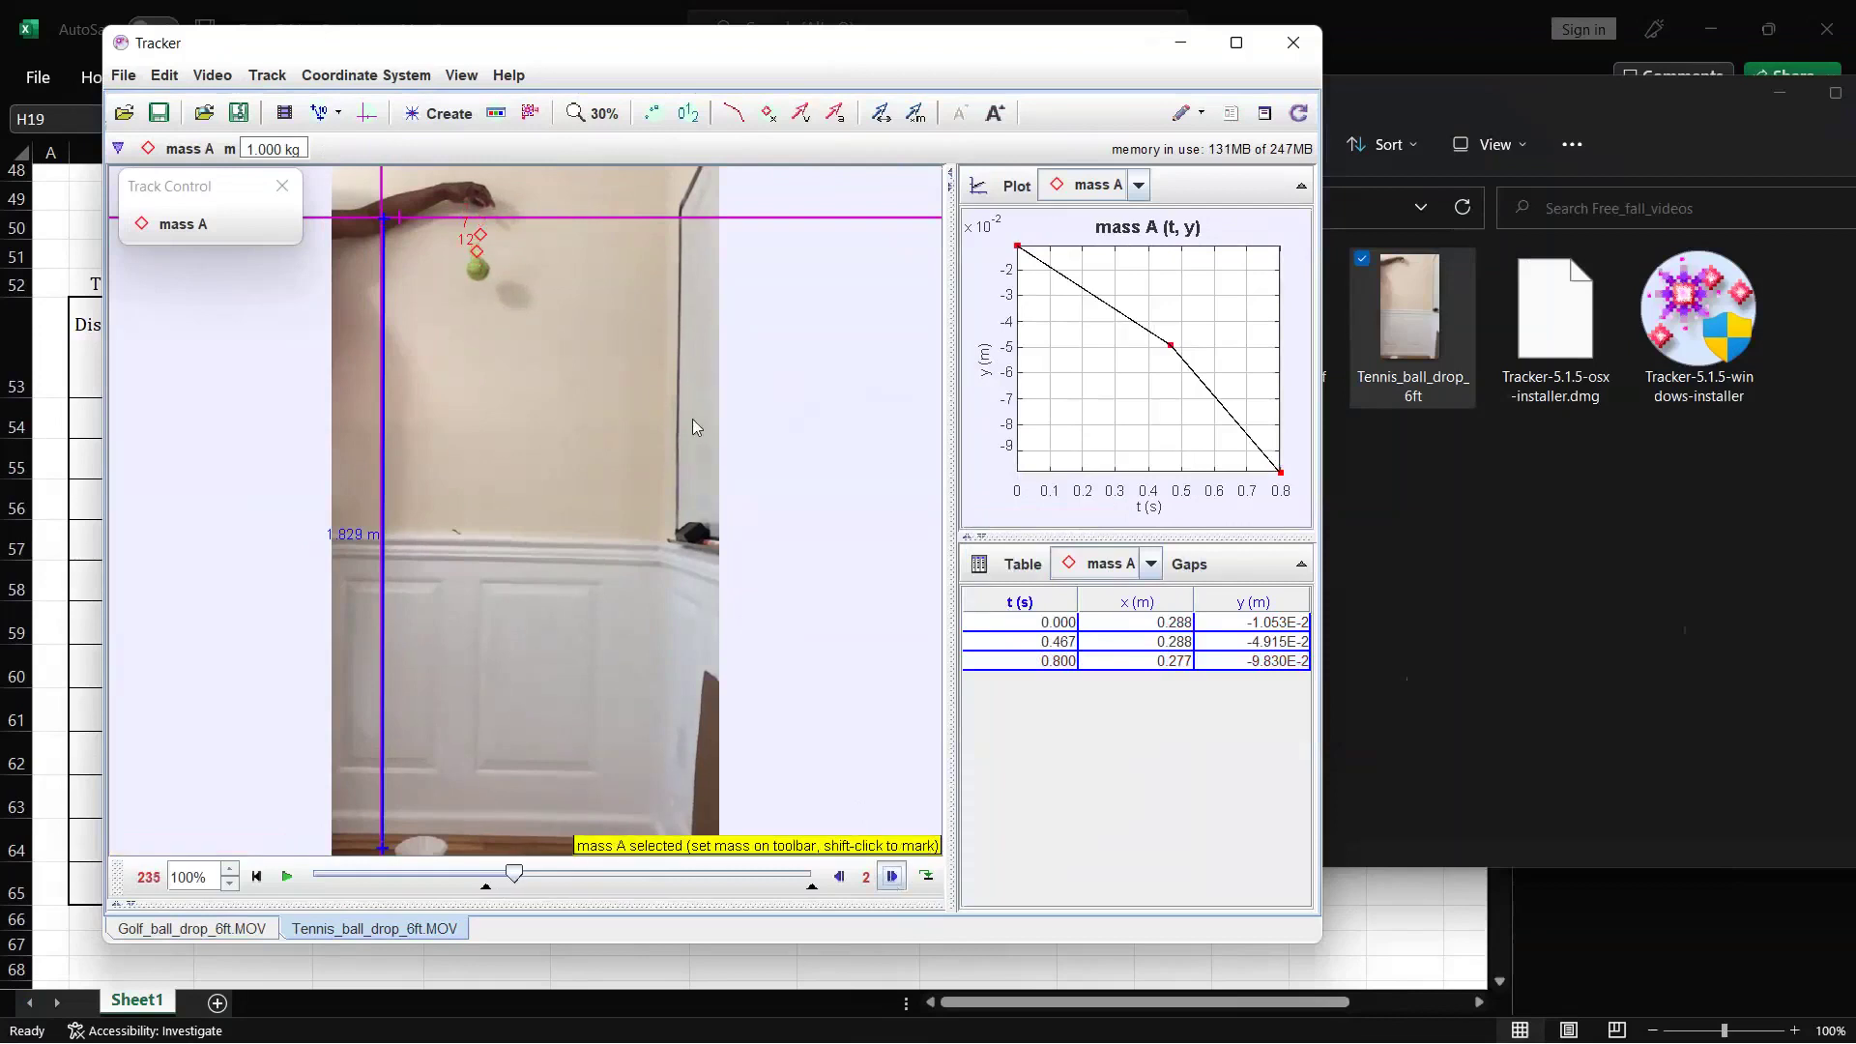
- Mark the tennis ball's mass A position at t = 1.200 s and decline turning on Sticky Keys
shift+click(478, 280)
key(shift)
key(shift)
key(shift)
key(shift)
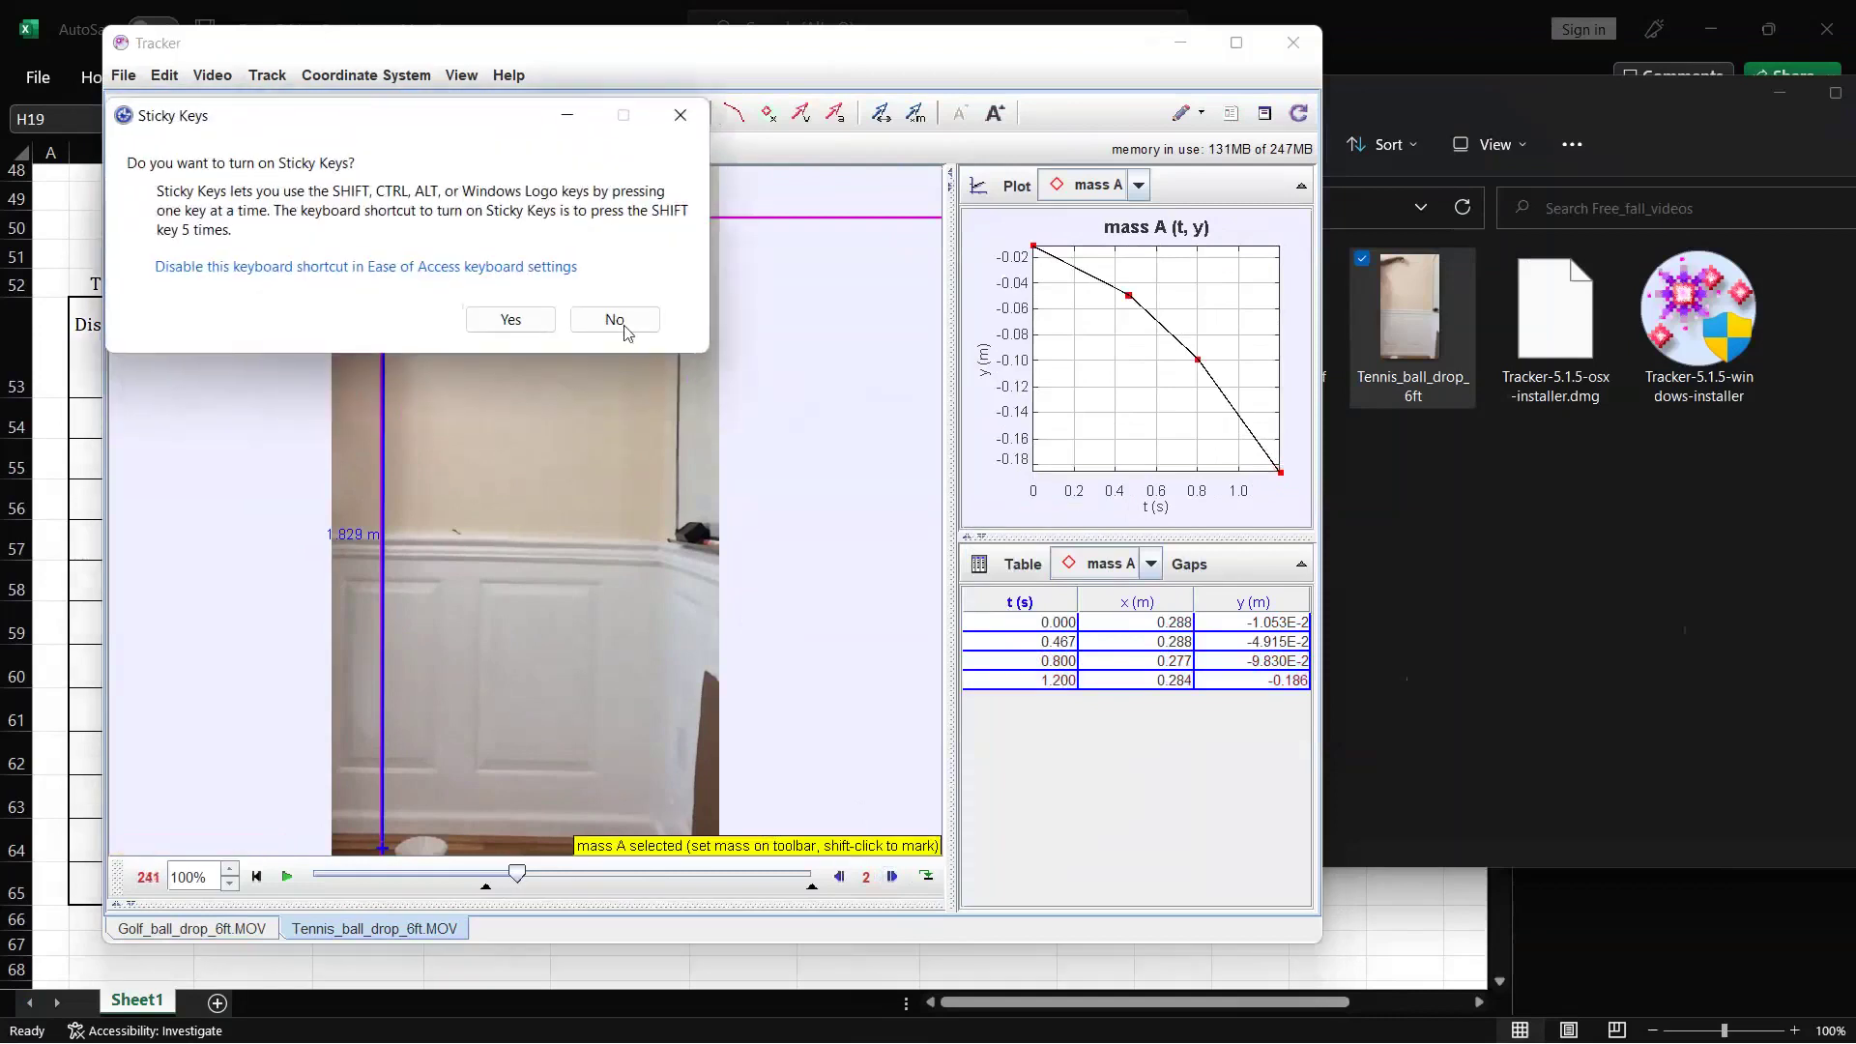
click(615, 320)
- Advance the video and mark the tennis ball's position for mass A in frames 249 and 257
click(891, 876)
click(891, 876)
key(Page_Down)
key(Page_Down)
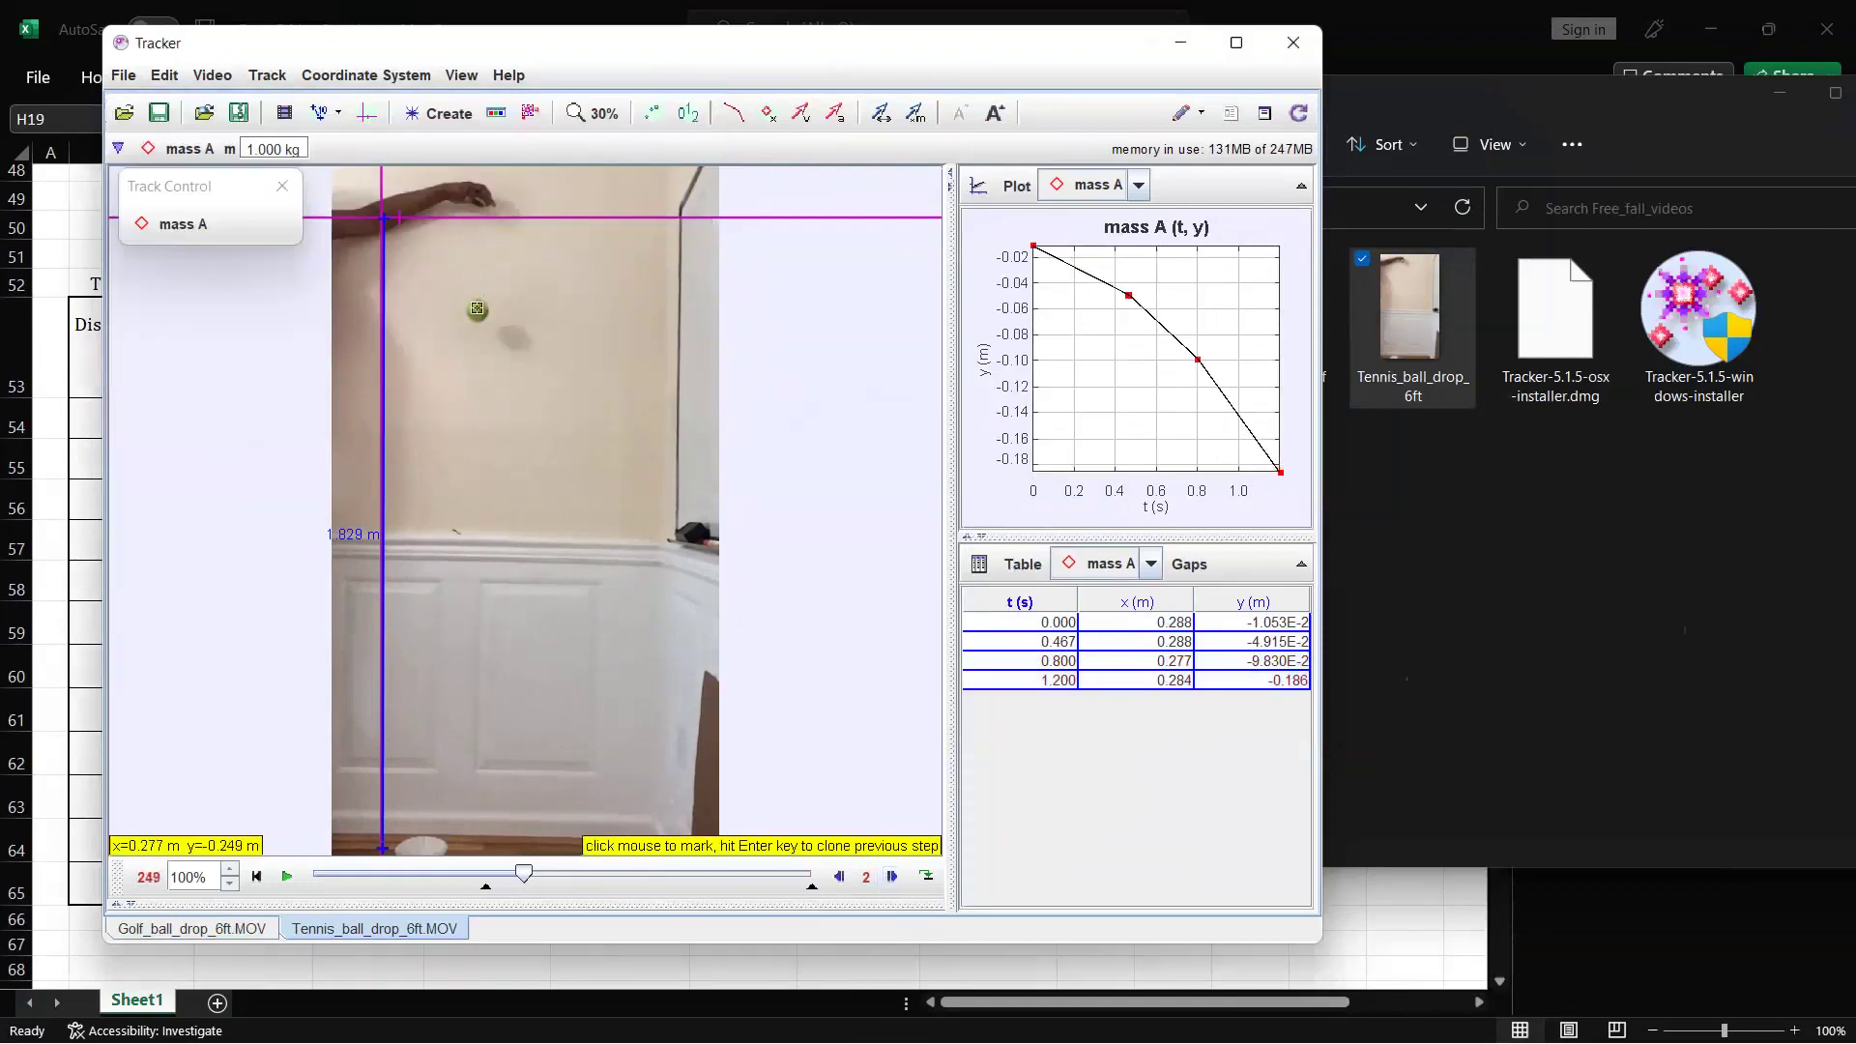
shift+click(479, 318)
click(891, 876)
click(891, 876)
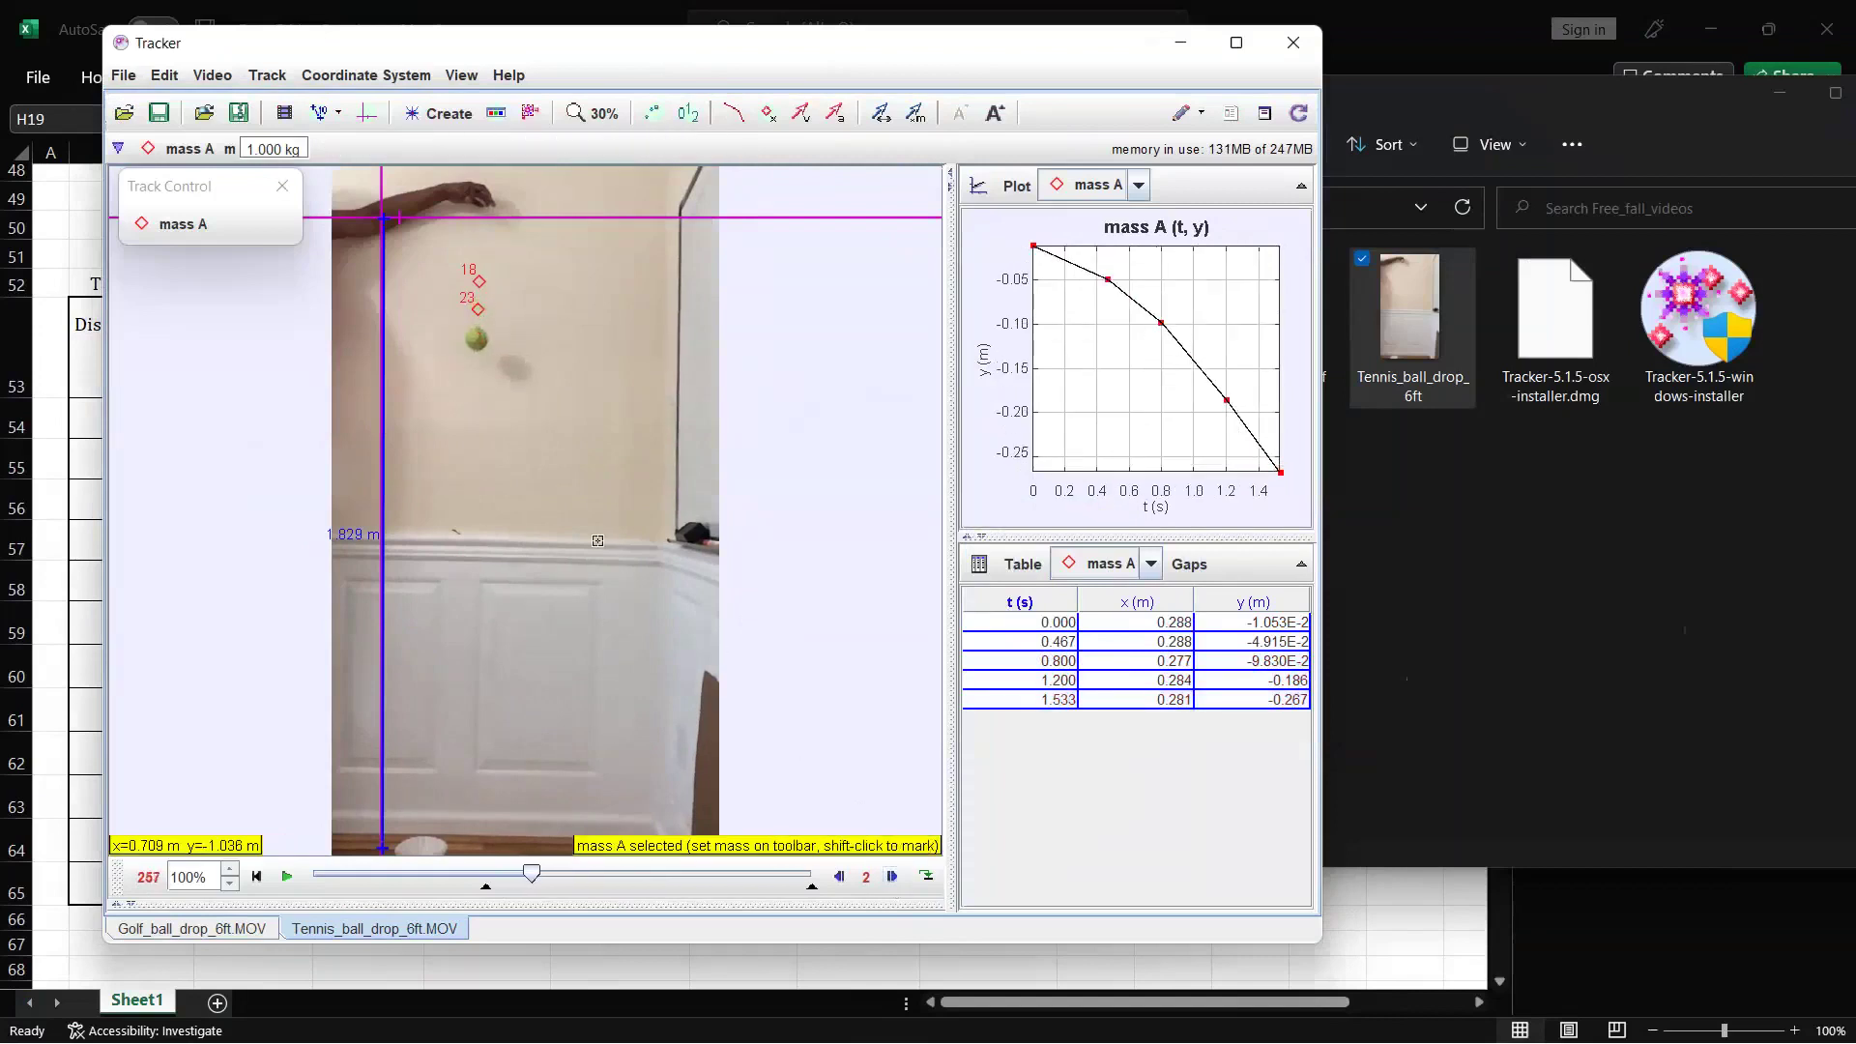
shift+click(476, 340)
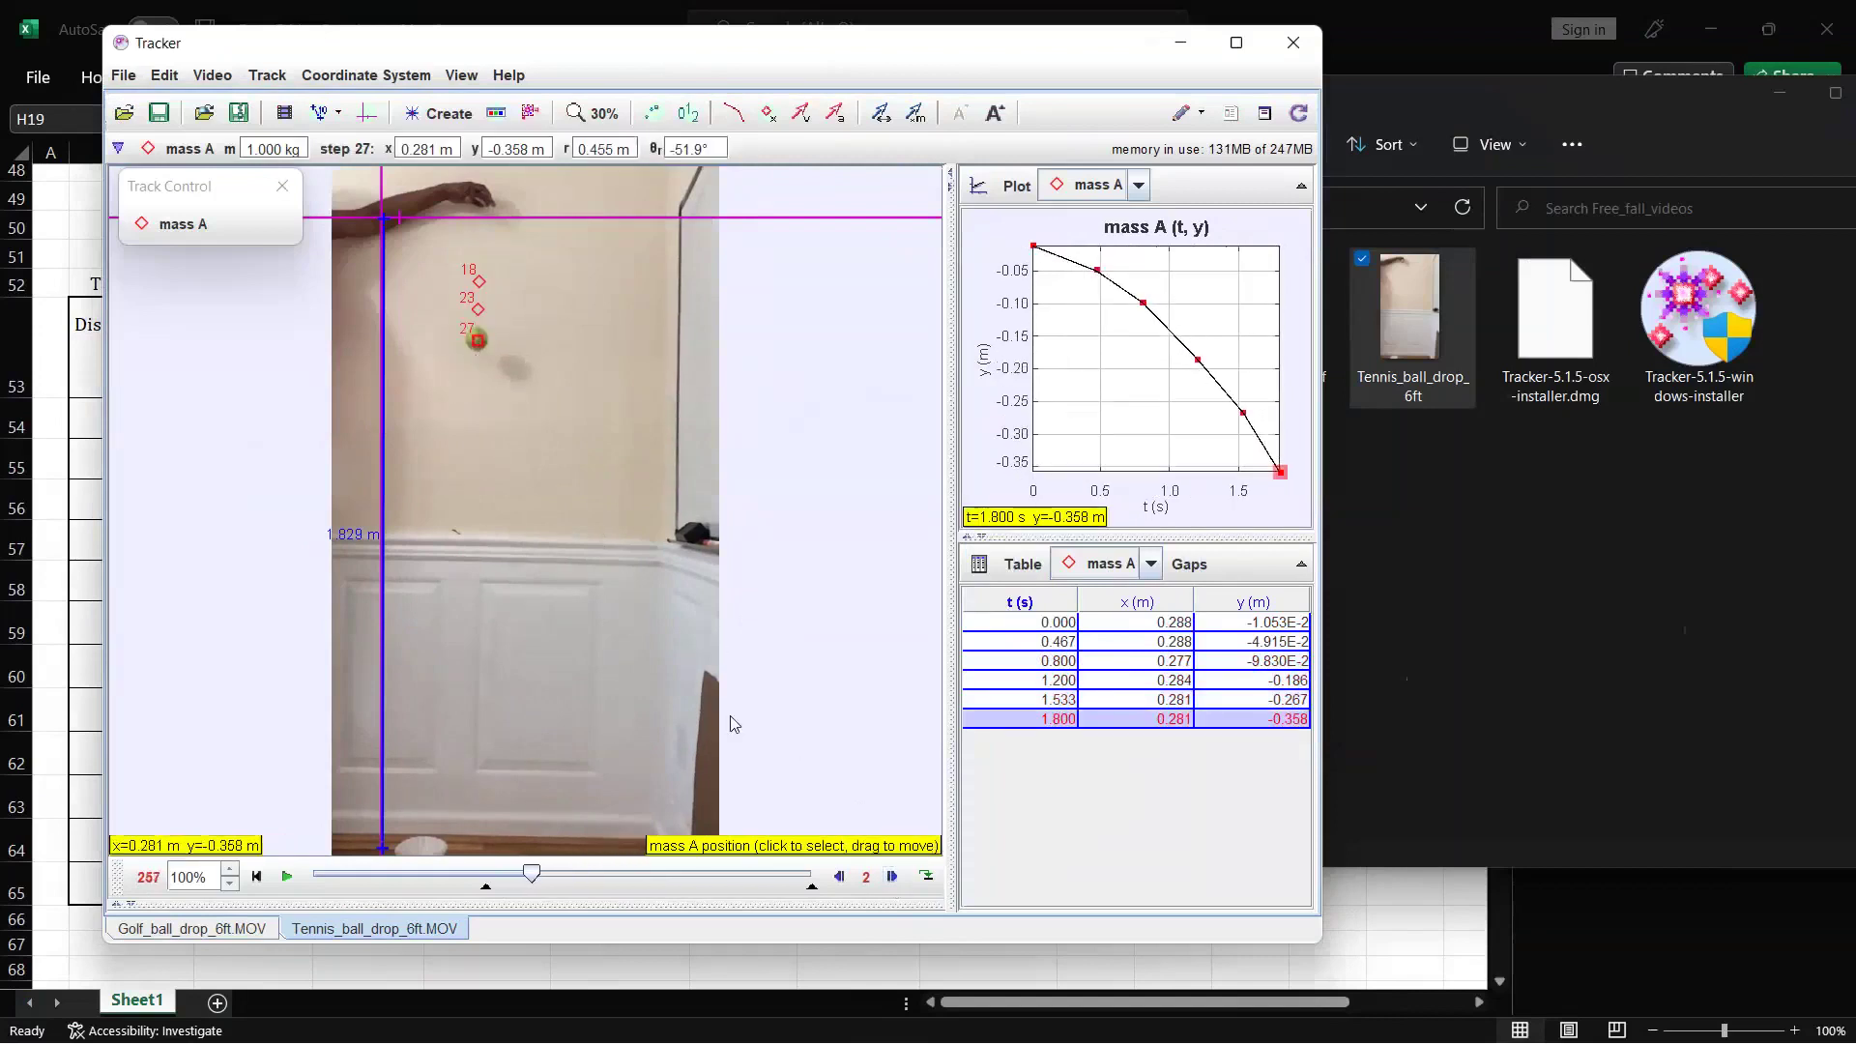
- Mark the tennis ball's position for mass A in frames 263 and 269
click(891, 876)
click(891, 876)
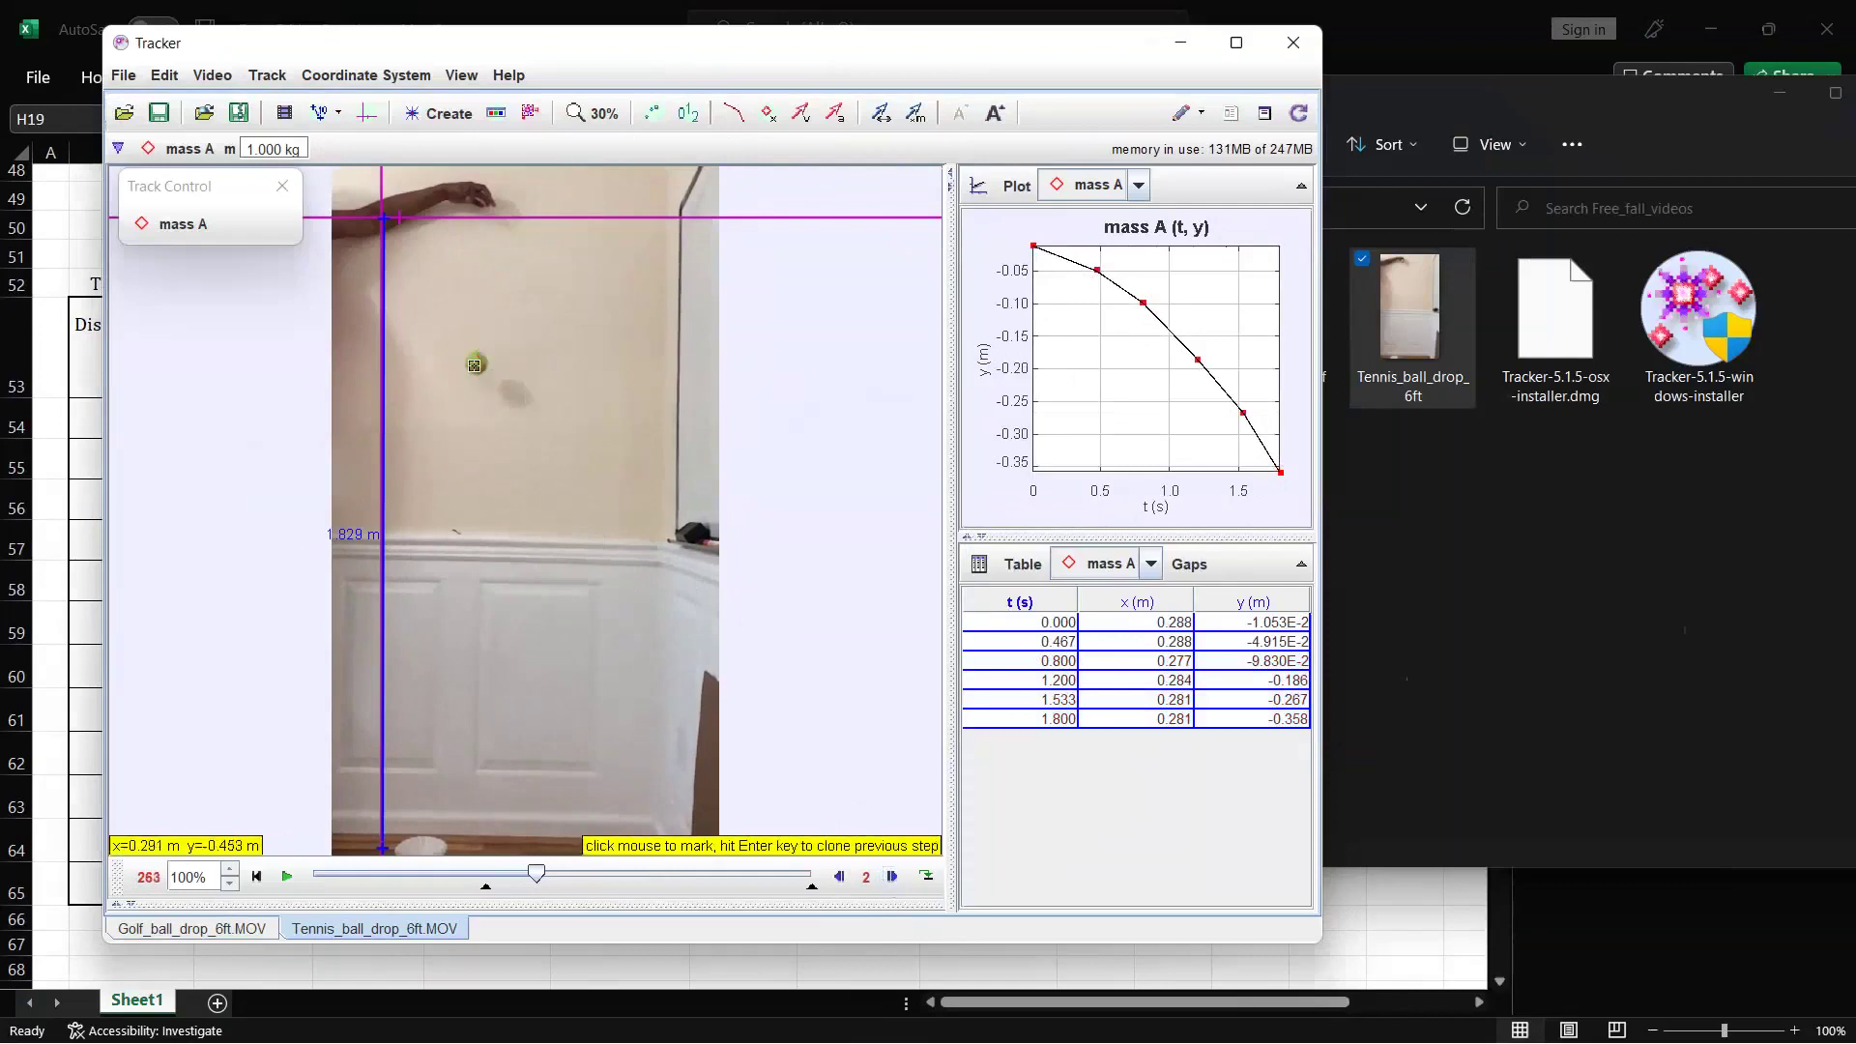
shift+click(474, 369)
click(891, 876)
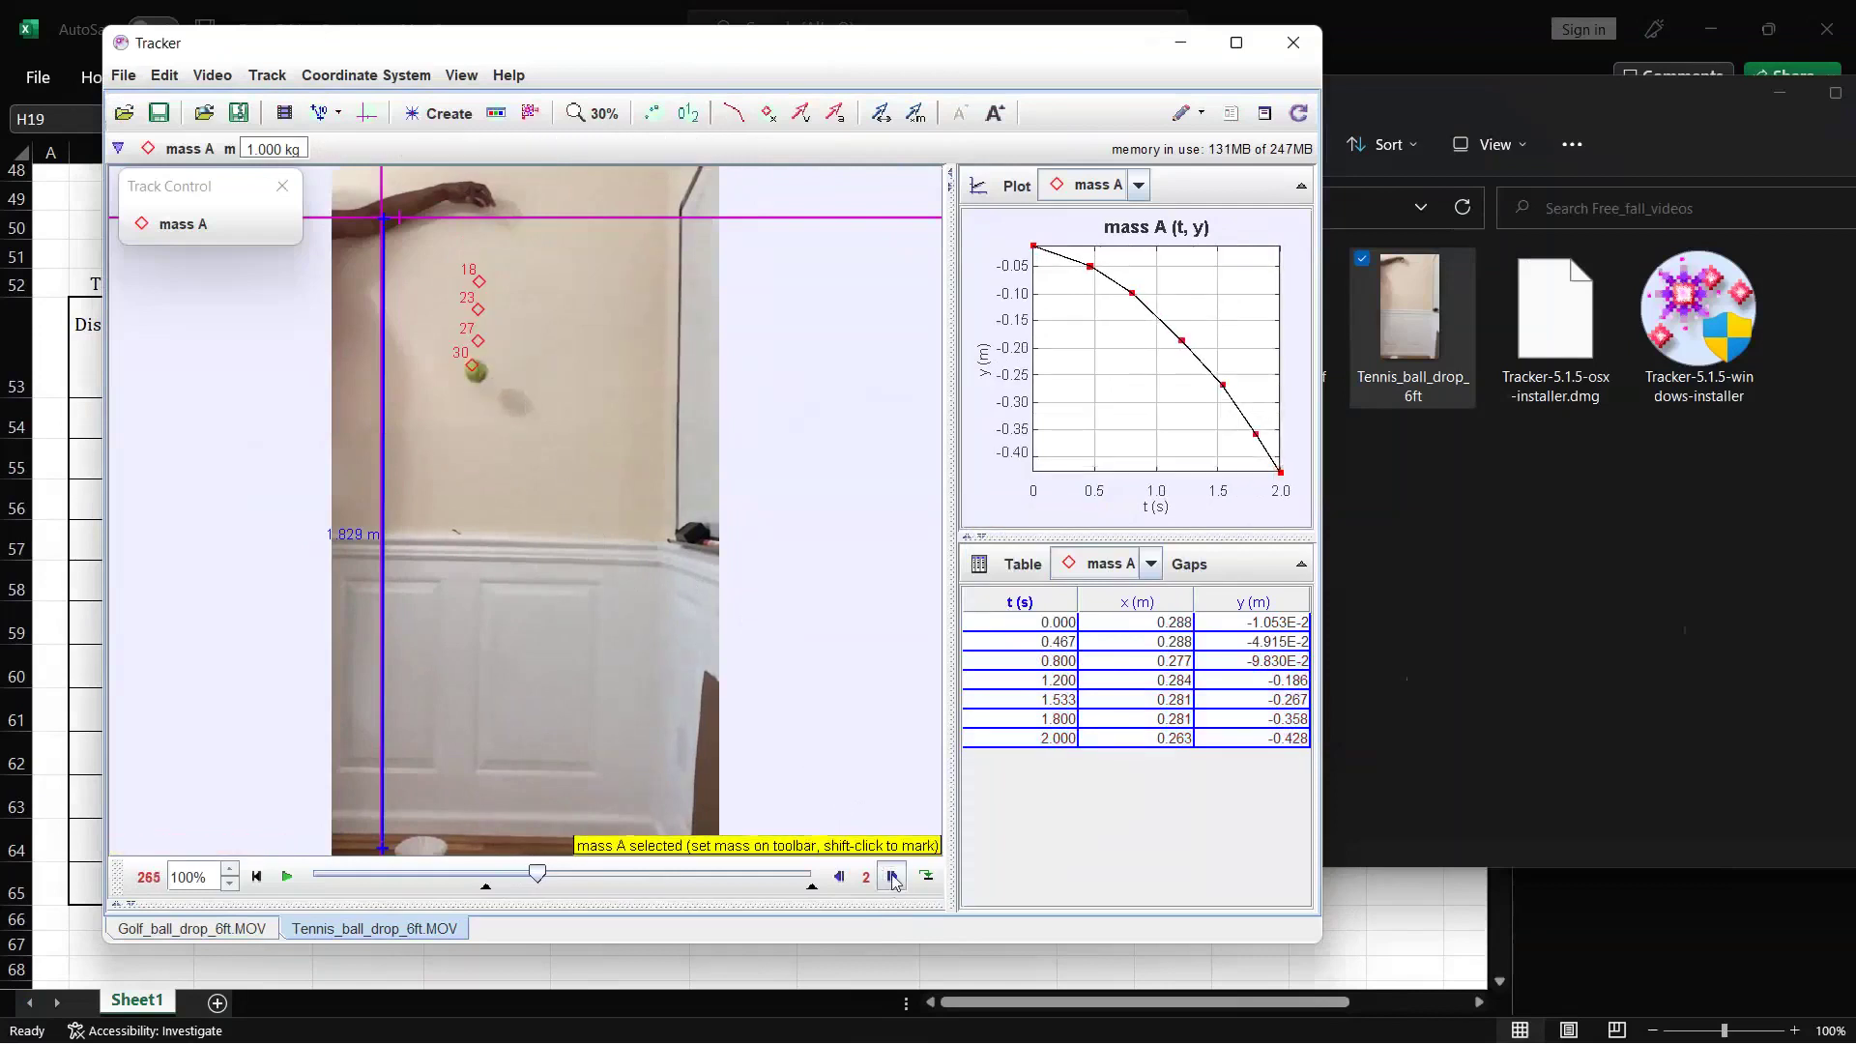
shift+click(477, 387)
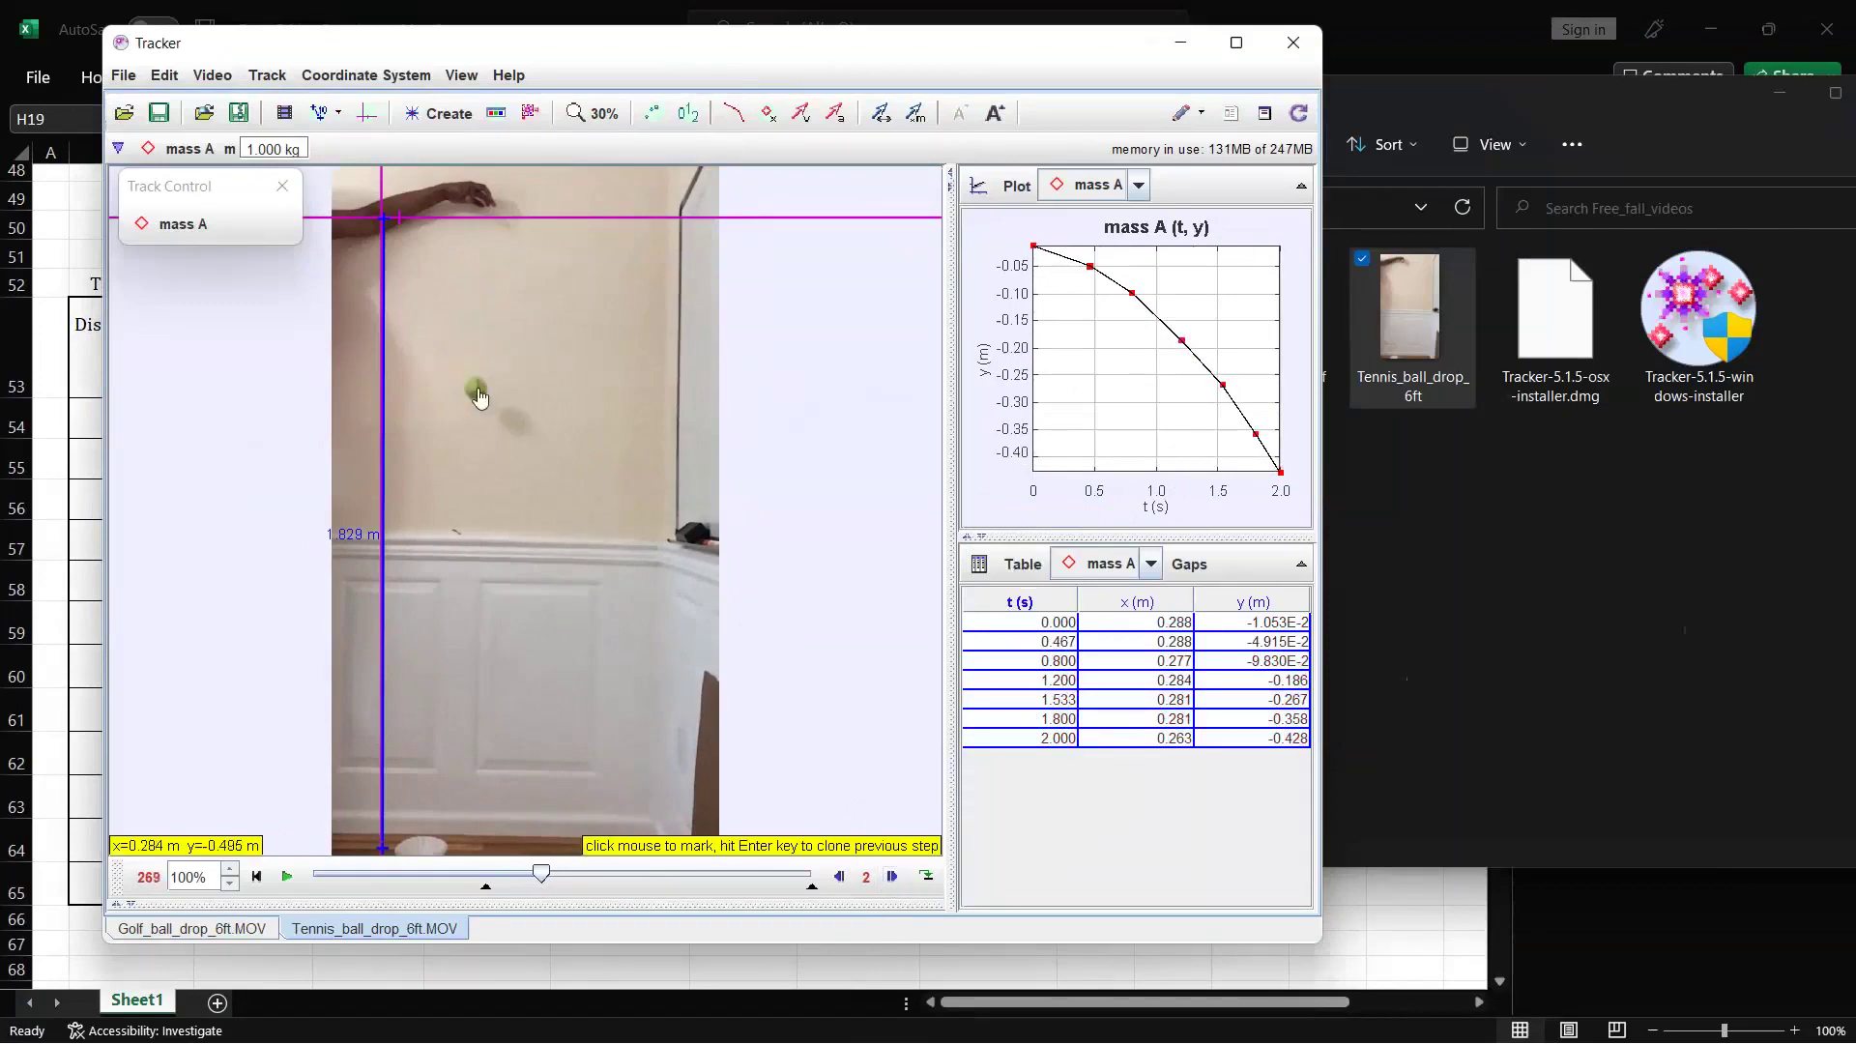
- Mark the falling ball's mass A position in frame 275 and decline turning on Sticky Keys
click(892, 875)
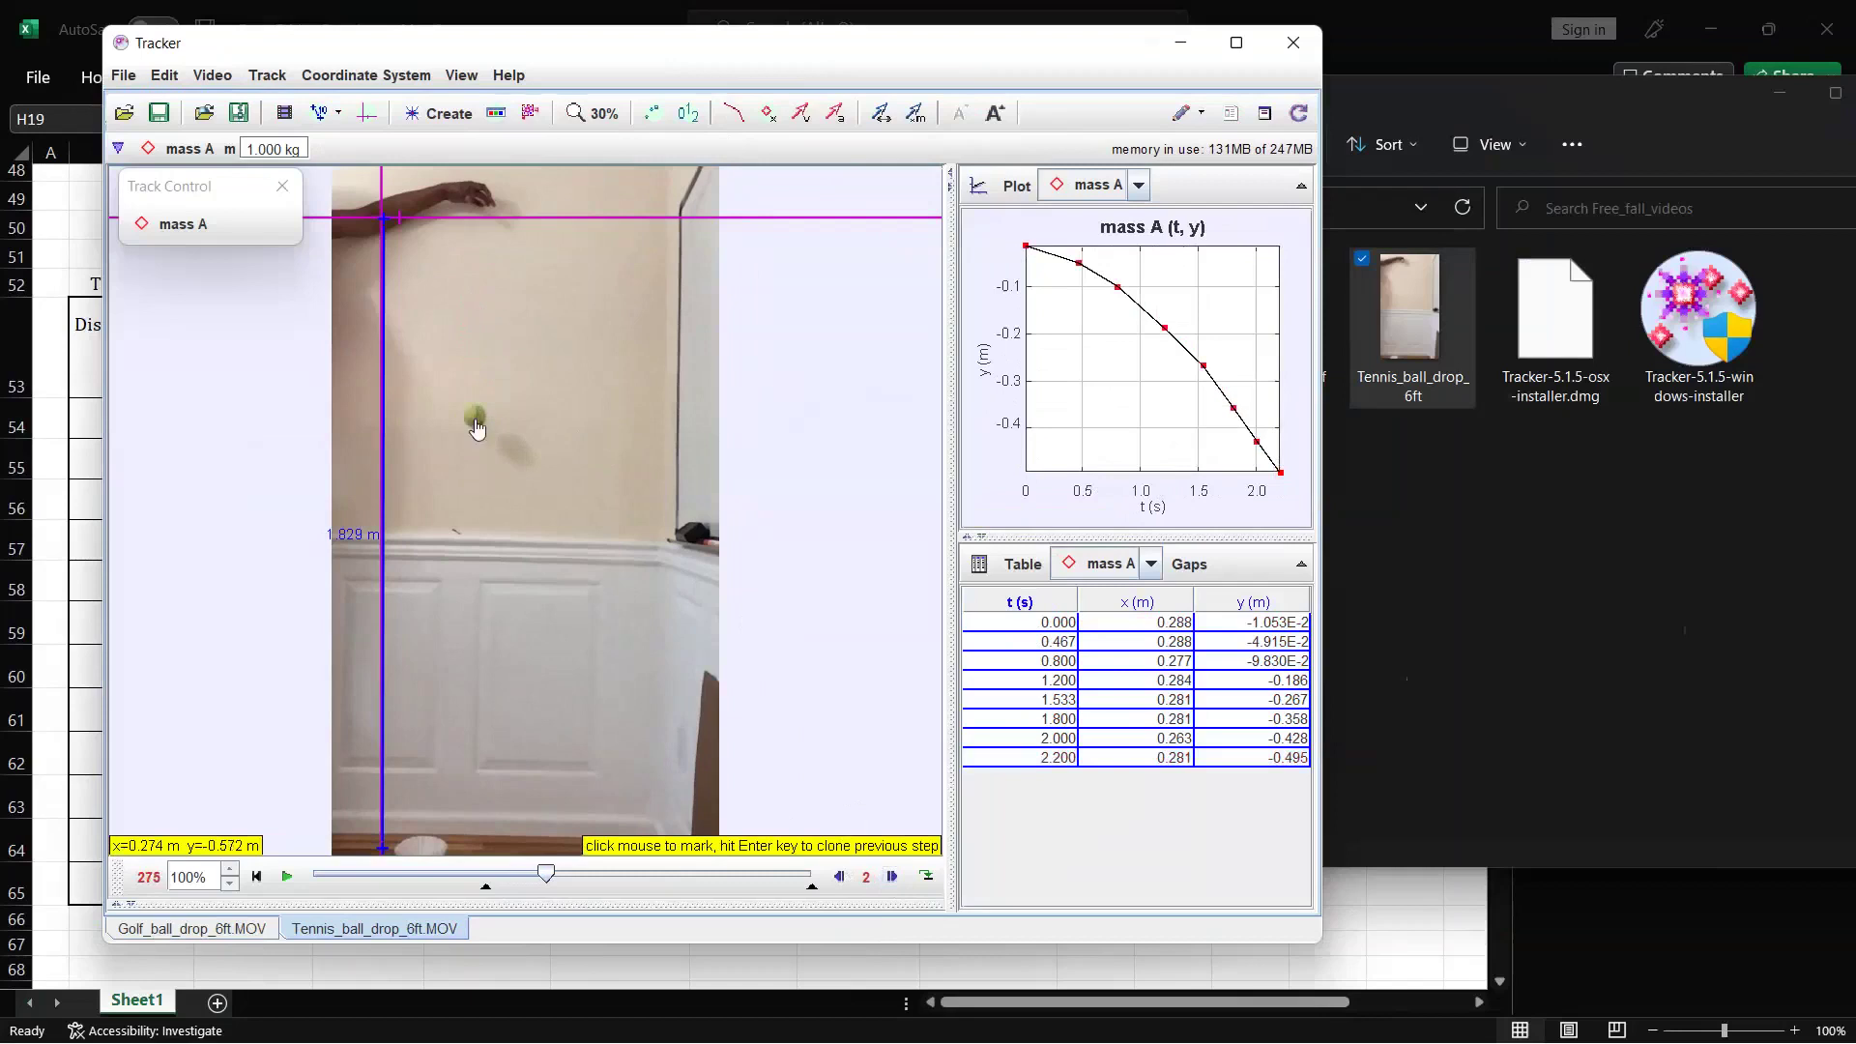
shift+click(474, 418)
key(shift)
key(shift)
key(shift)
key(shift)
click(612, 318)
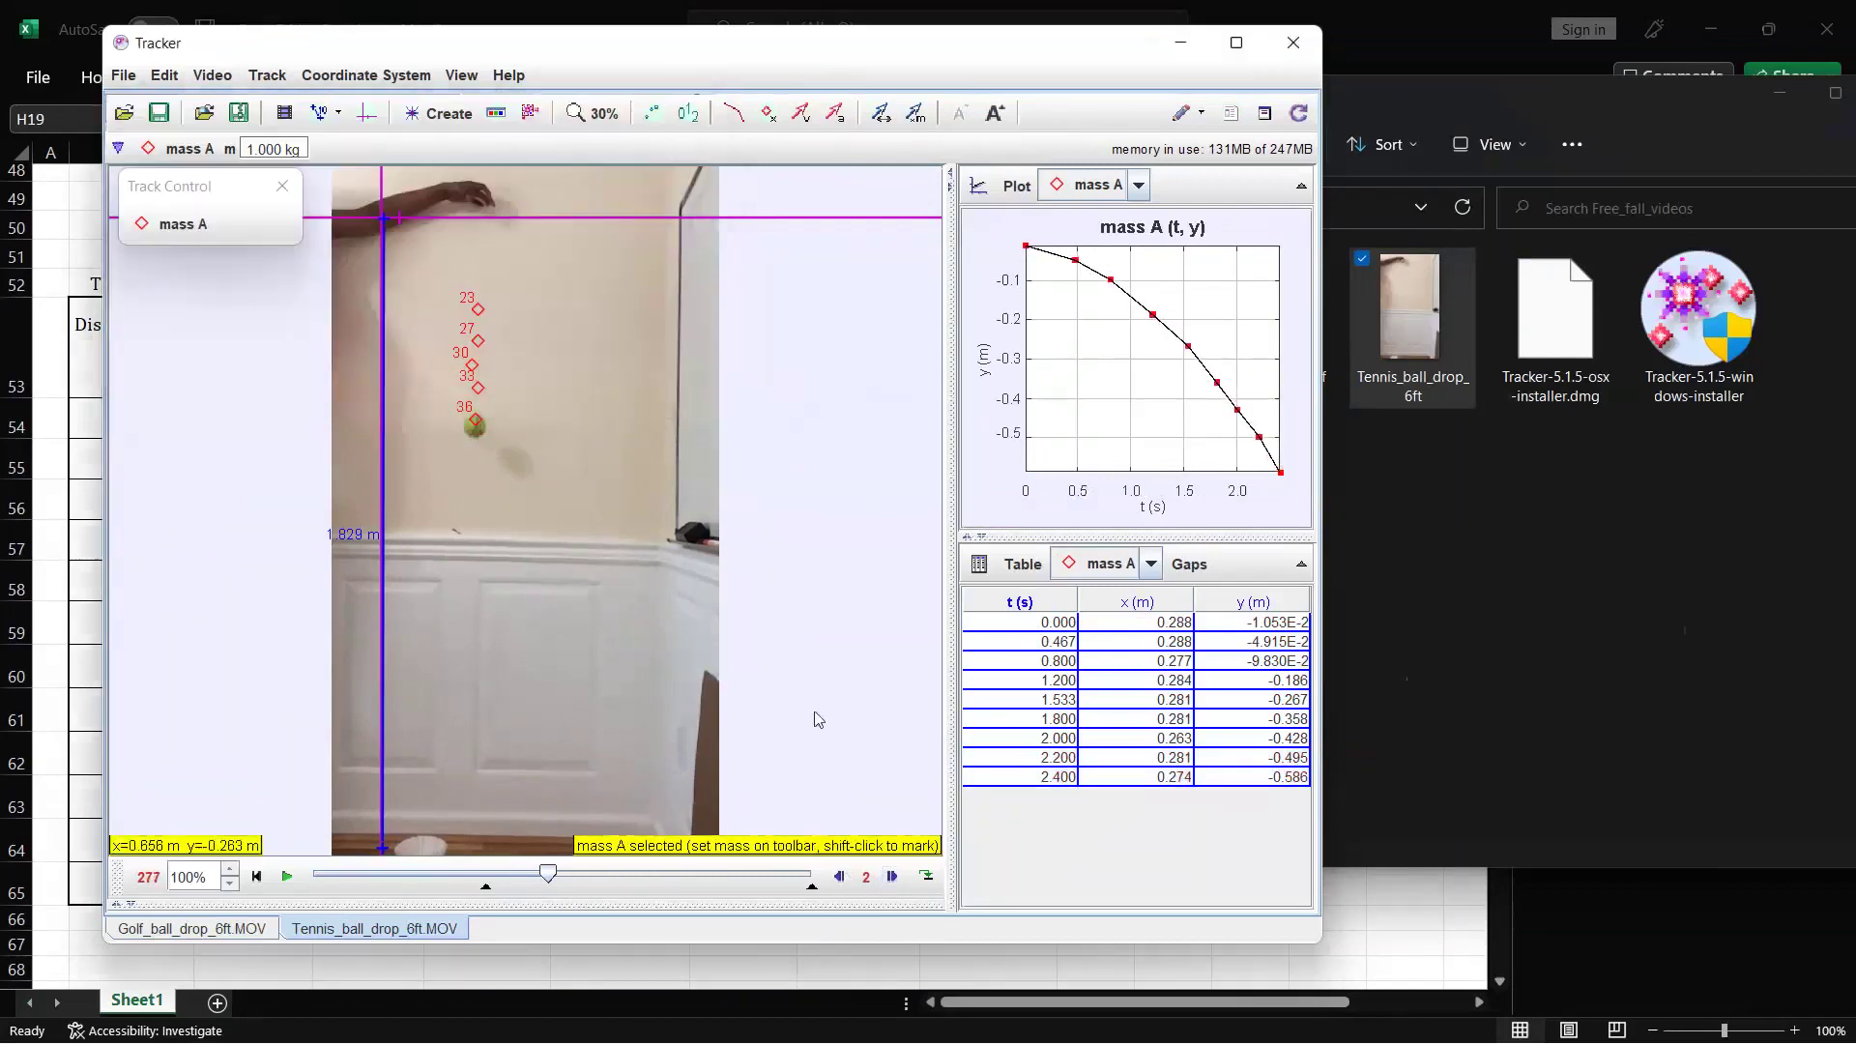
- Mark the tennis ball's position for mass A in frames 281, 287 and 293
key(Page_Down)
key(Page_Down)
shift+click(473, 447)
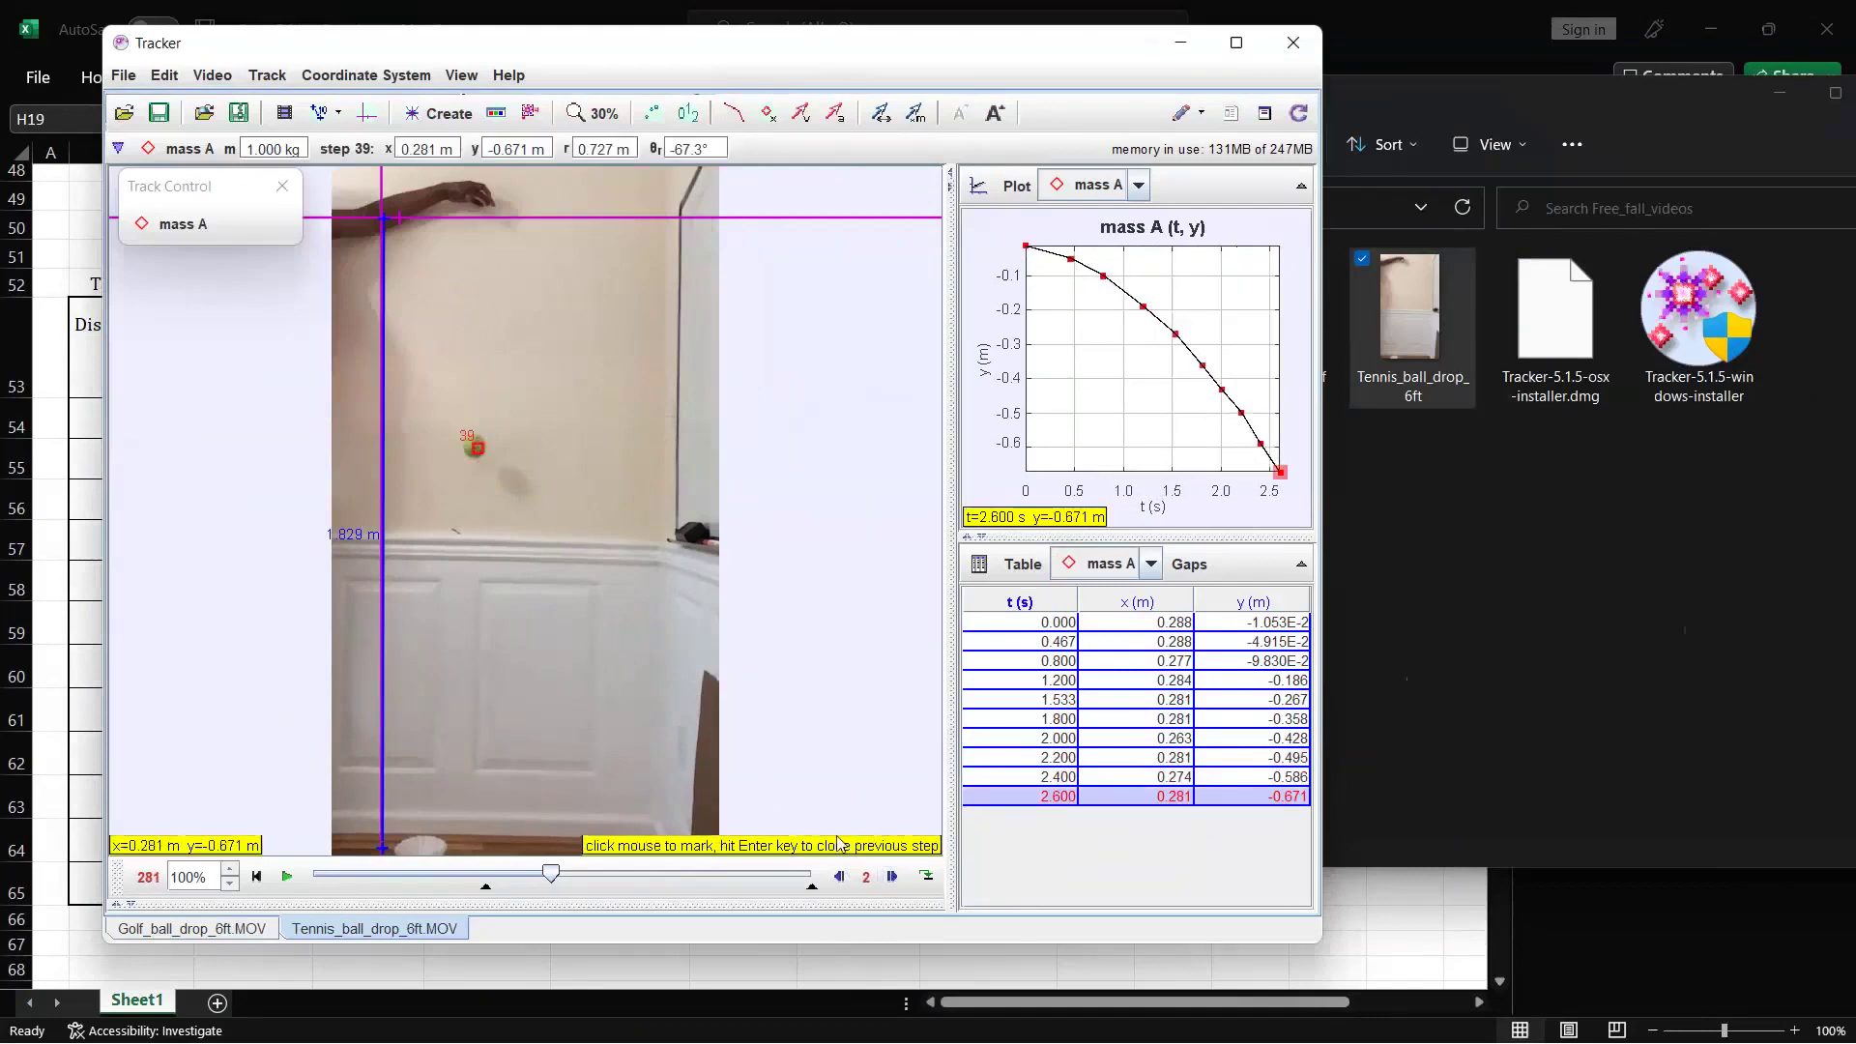
click(891, 876)
click(892, 876)
click(892, 876)
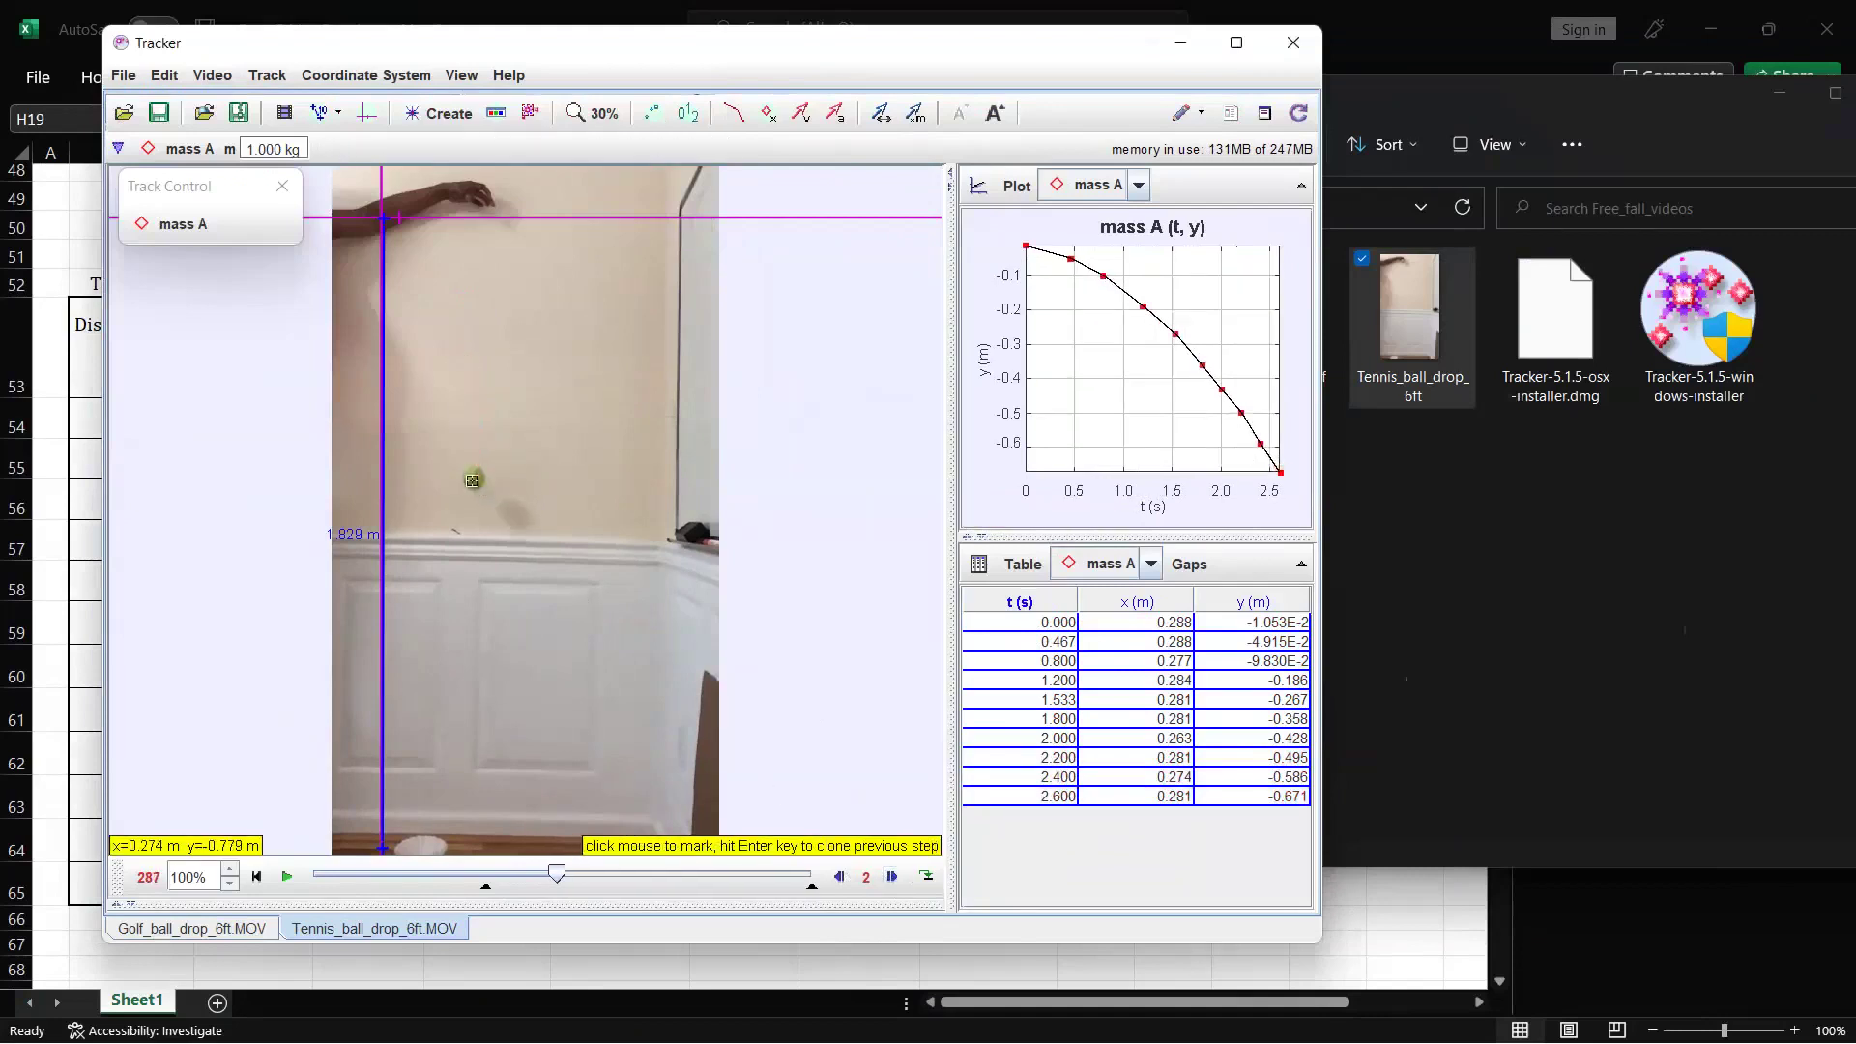
key(Page_Down)
shift+click(474, 490)
click(891, 876)
click(891, 876)
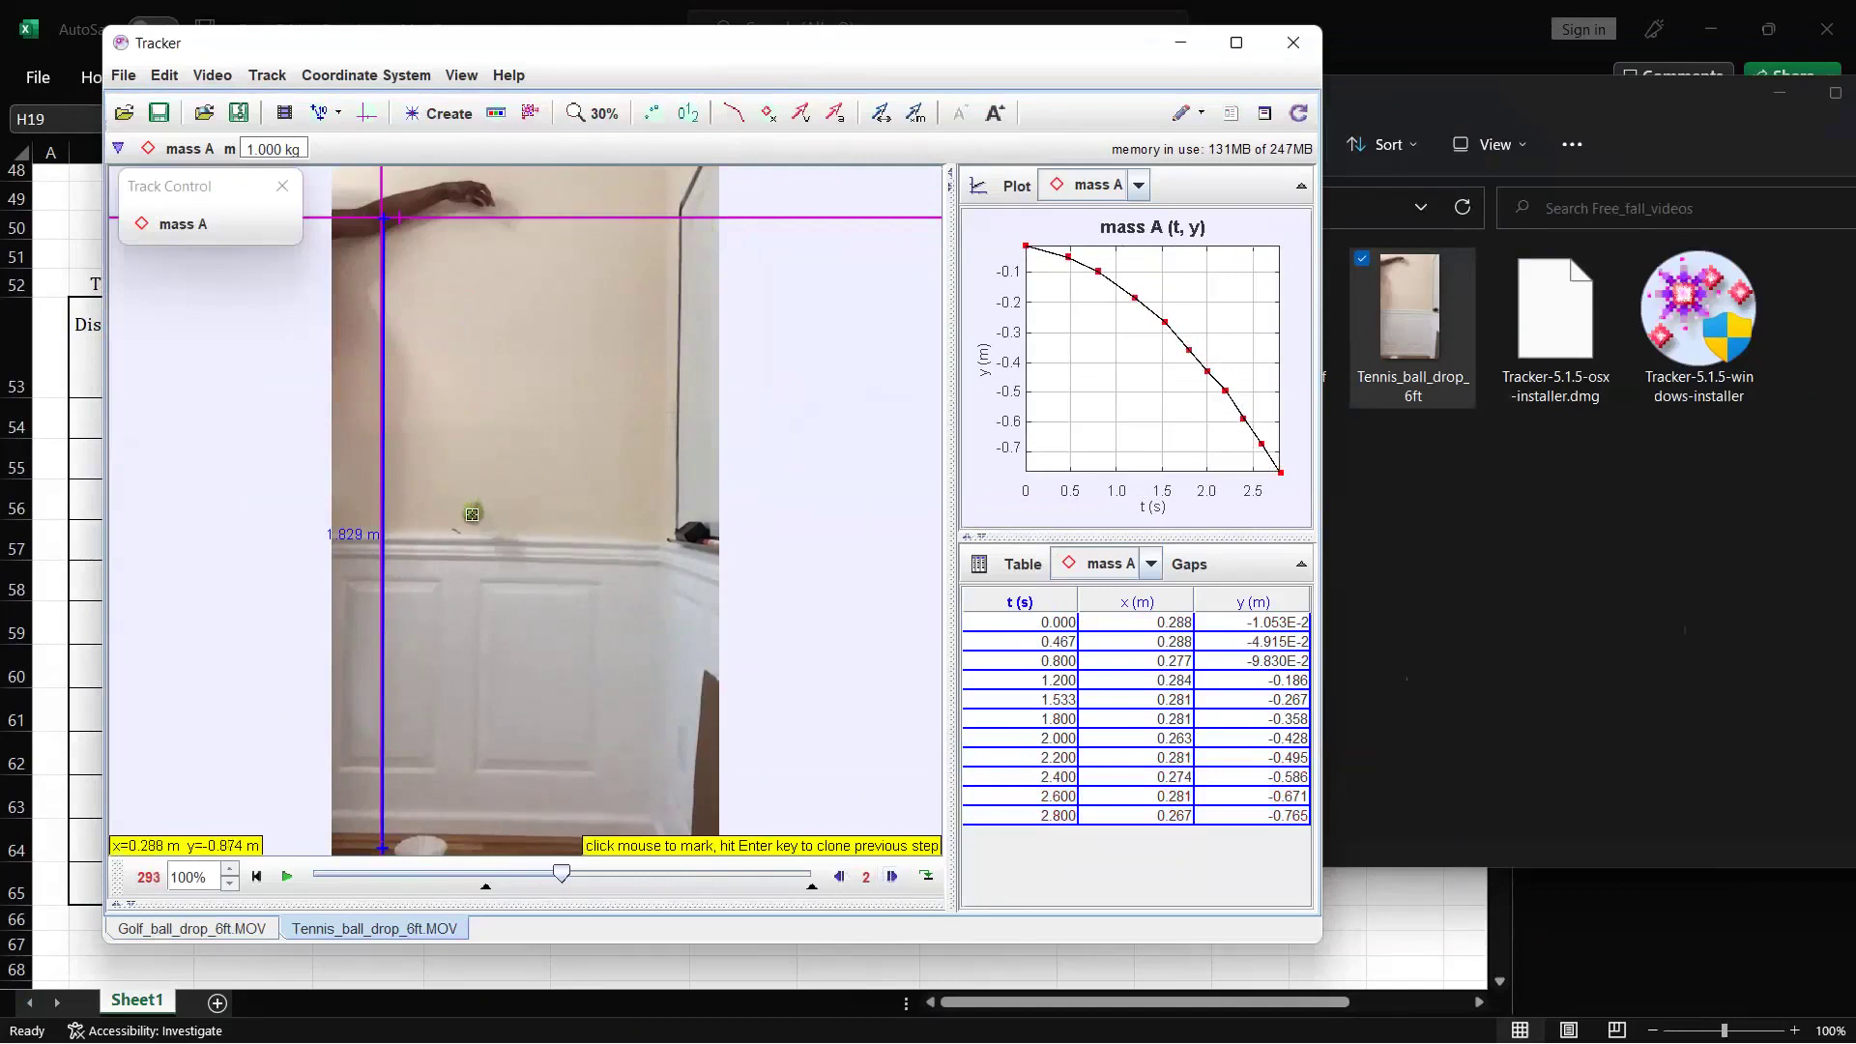
shift+click(472, 514)
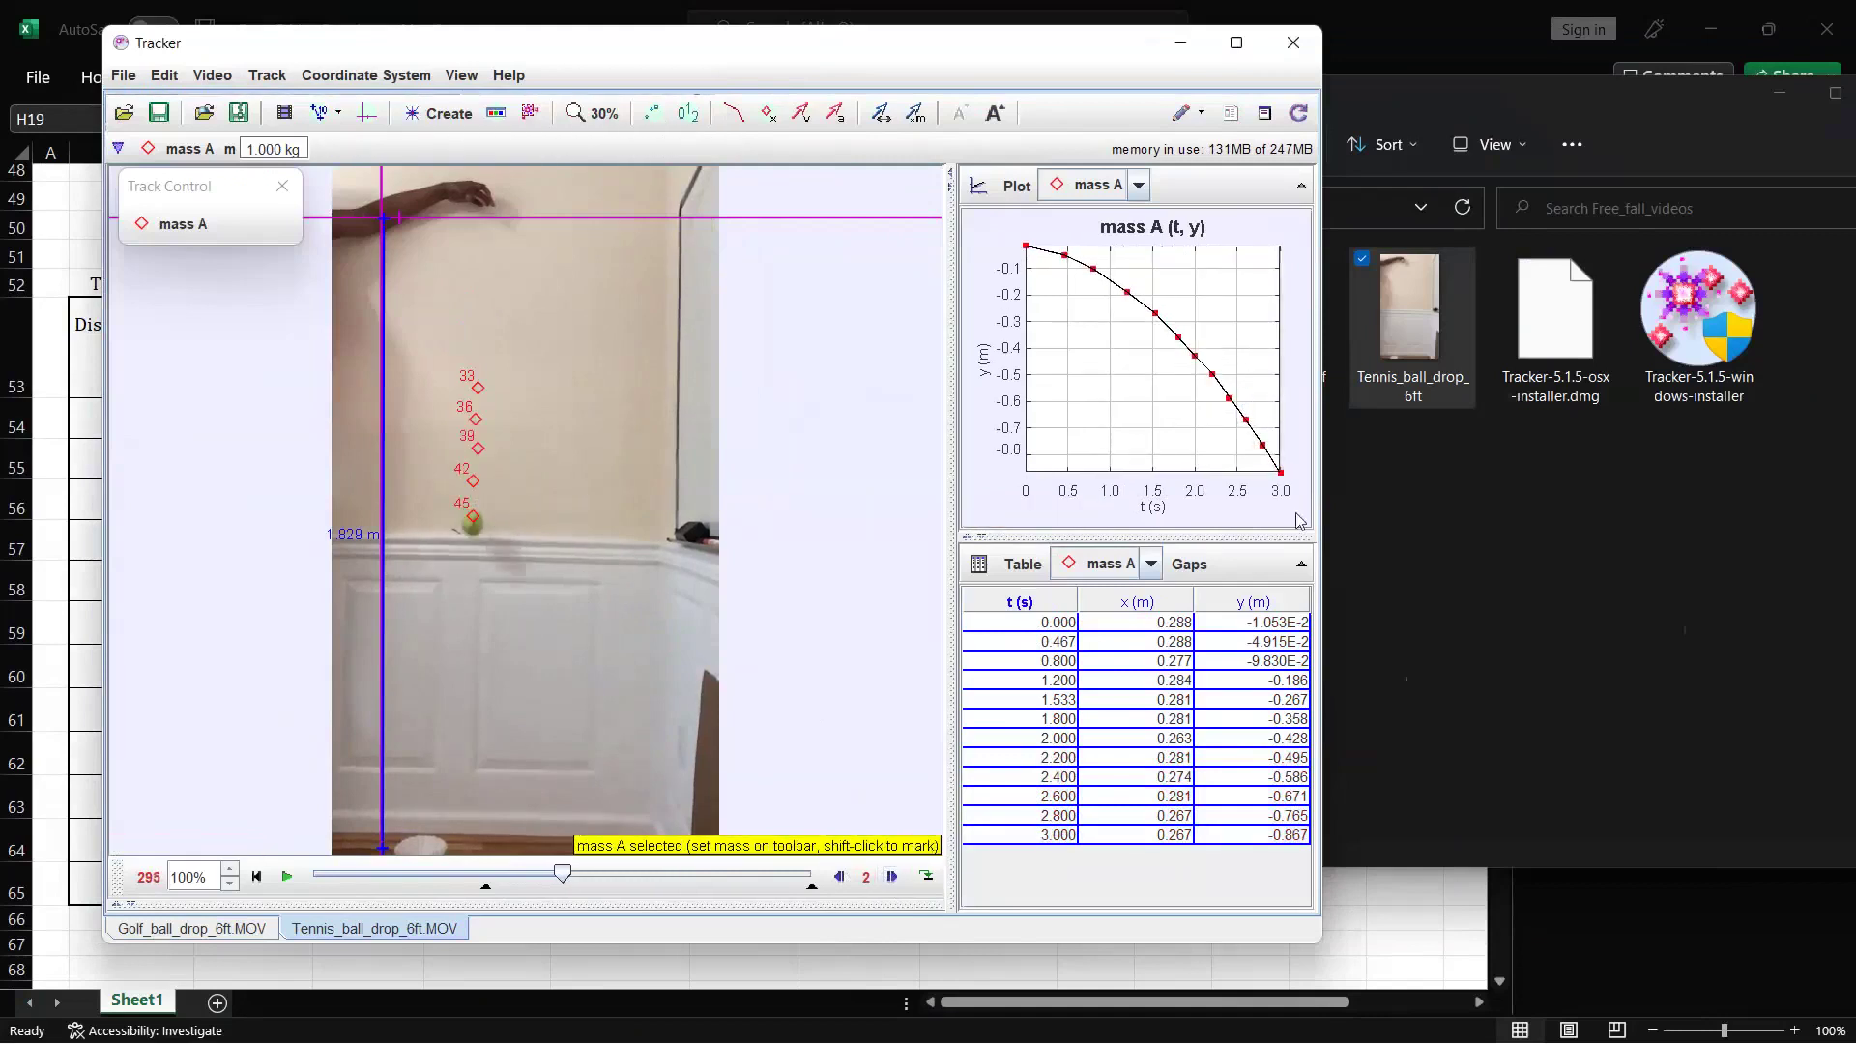
- Copy all time values of mass A from Tracker's data table and paste them into Excel starting at cell E52
click(1033, 621)
drag(1025, 717, 1025, 855)
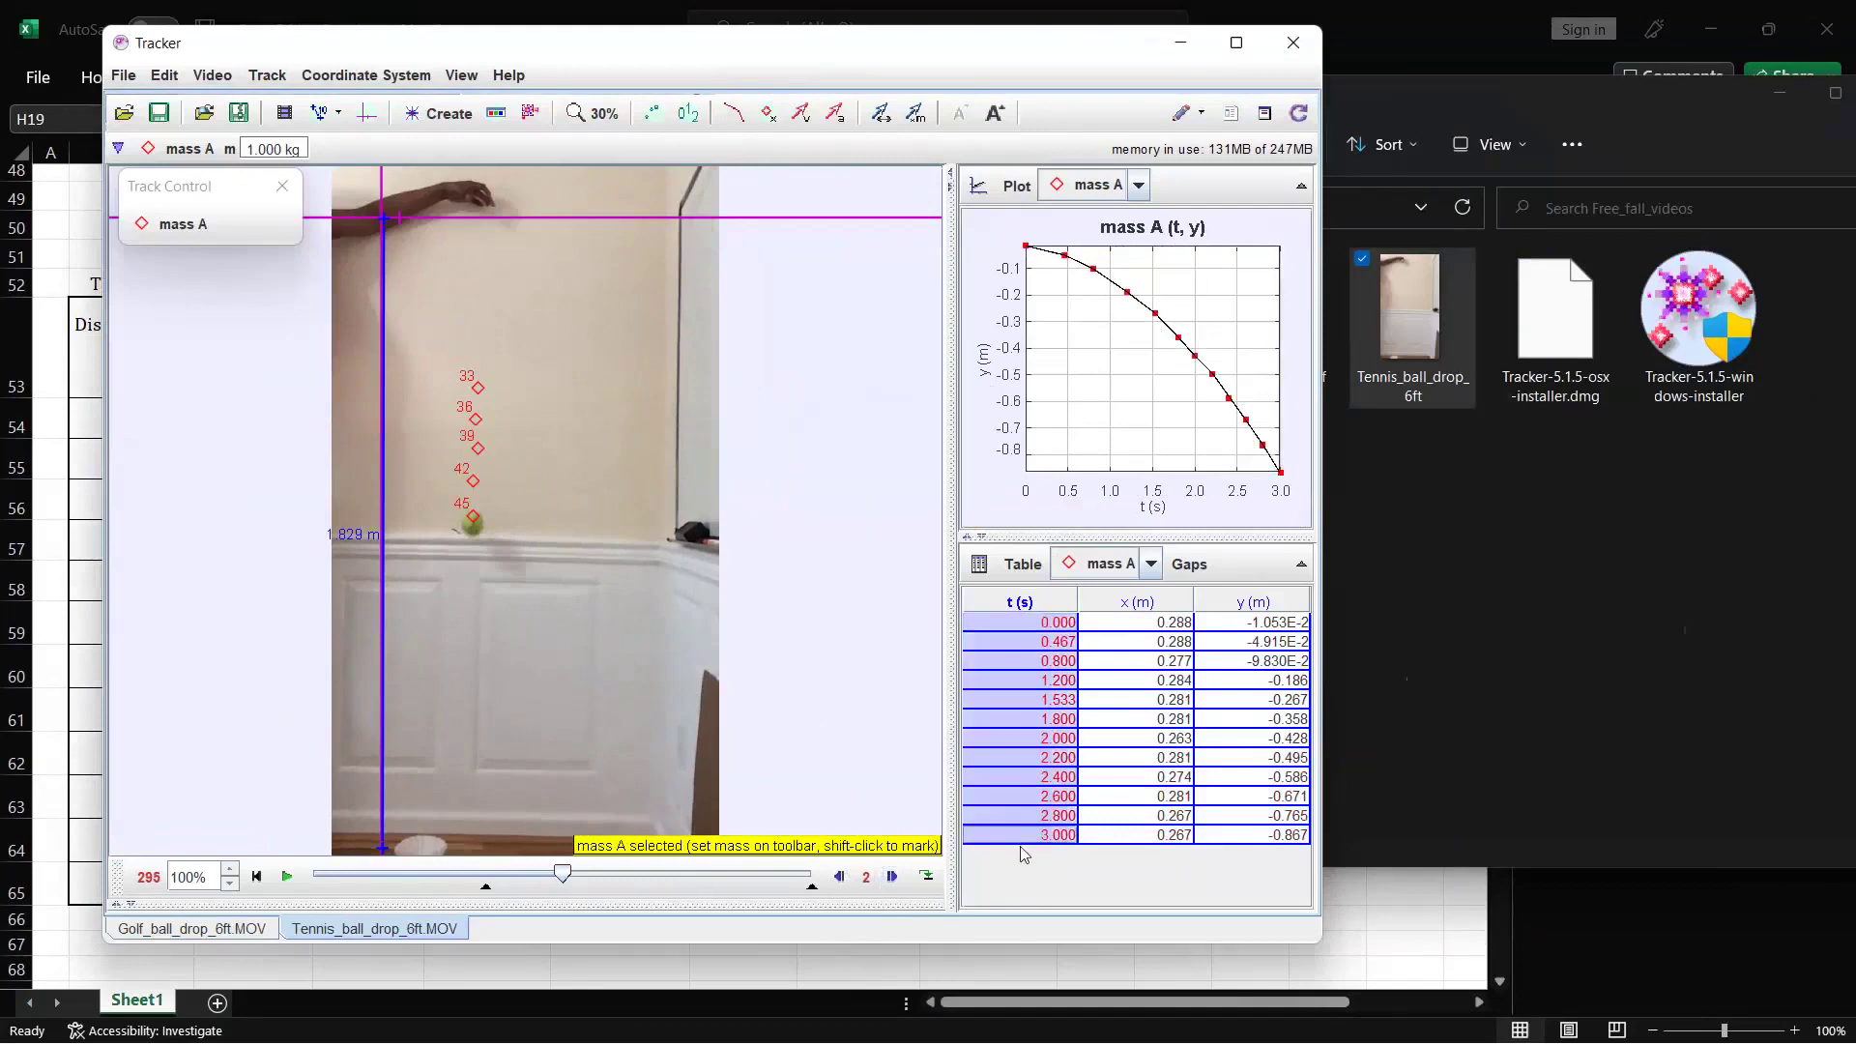
click(77, 629)
click(507, 285)
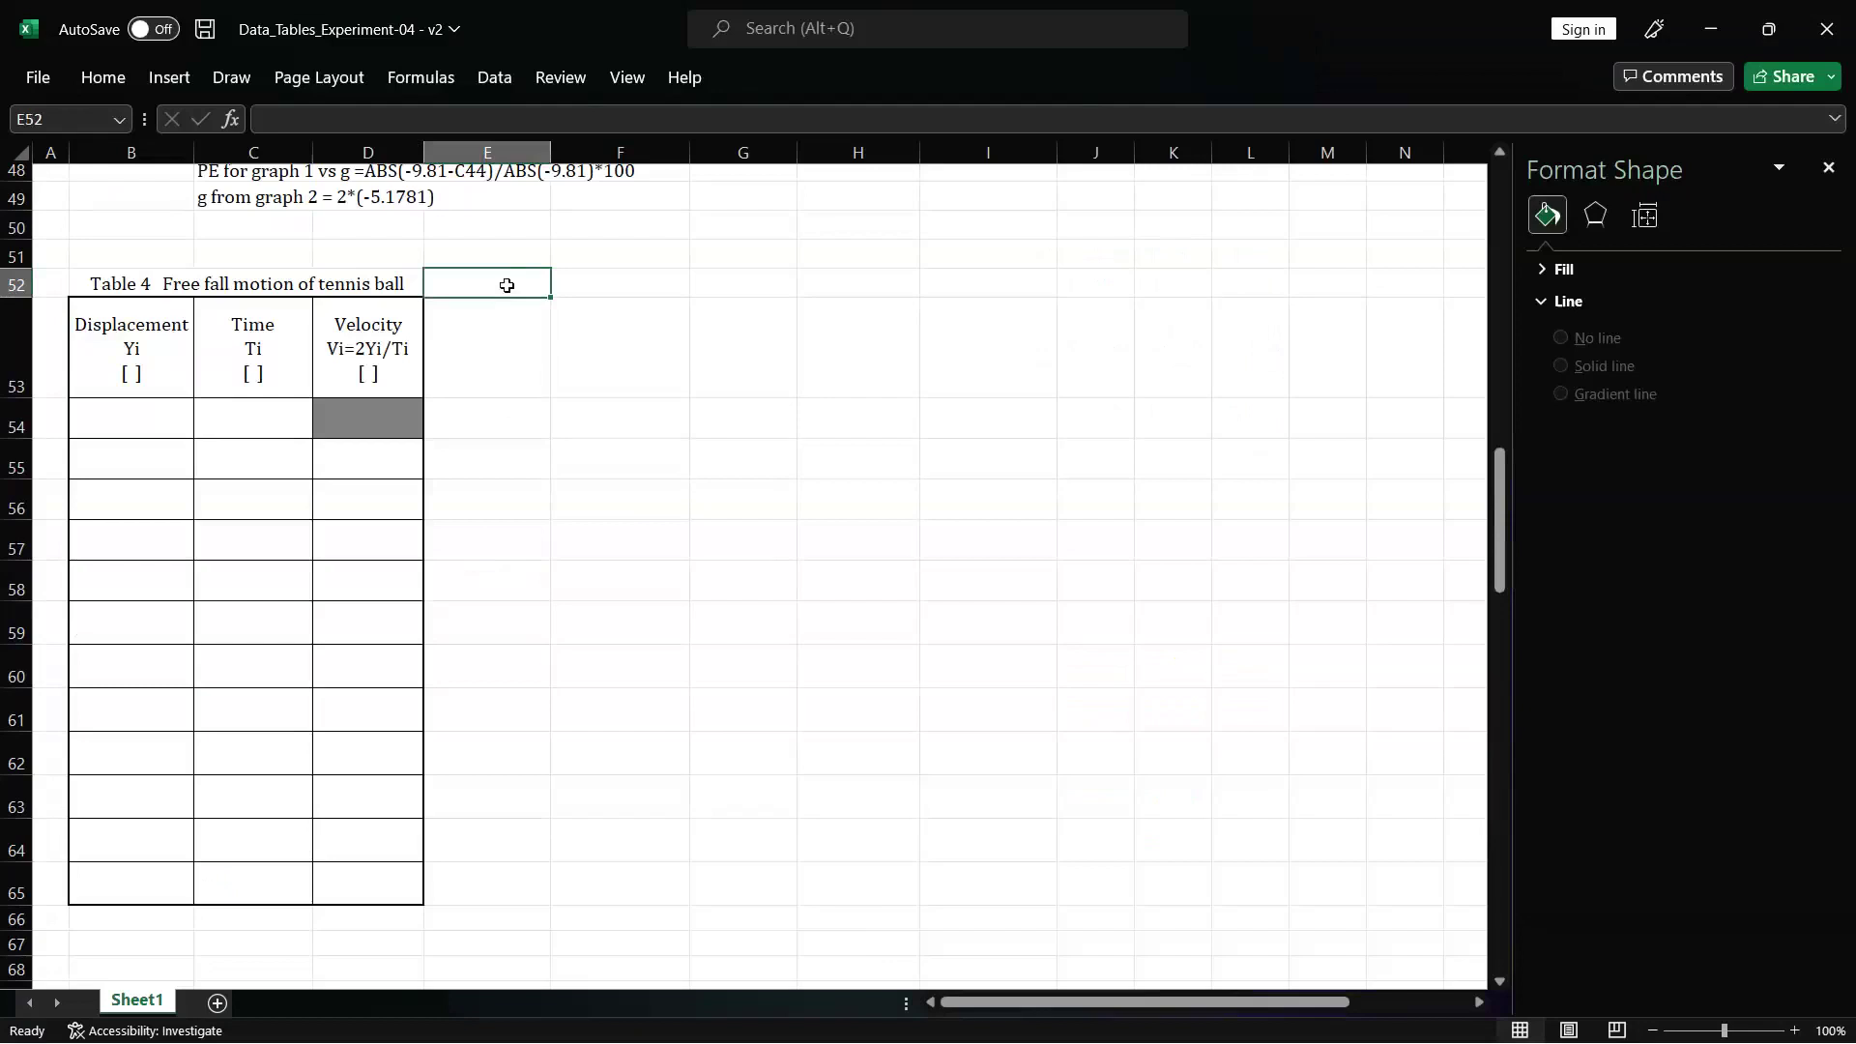
text(mass_A t 0.00E+00 4.67E-01 8.00E-01 1.20E+00 1.53E+00 1.80E+00 2.00E+00 2.20E+00 2.40E+00 2.60E+00 2.80E+00 3.00E+00)
- Copy the time values in E54:E65 into the Time column of Table 4, starting at C54
key(ctrl+shift+Down)
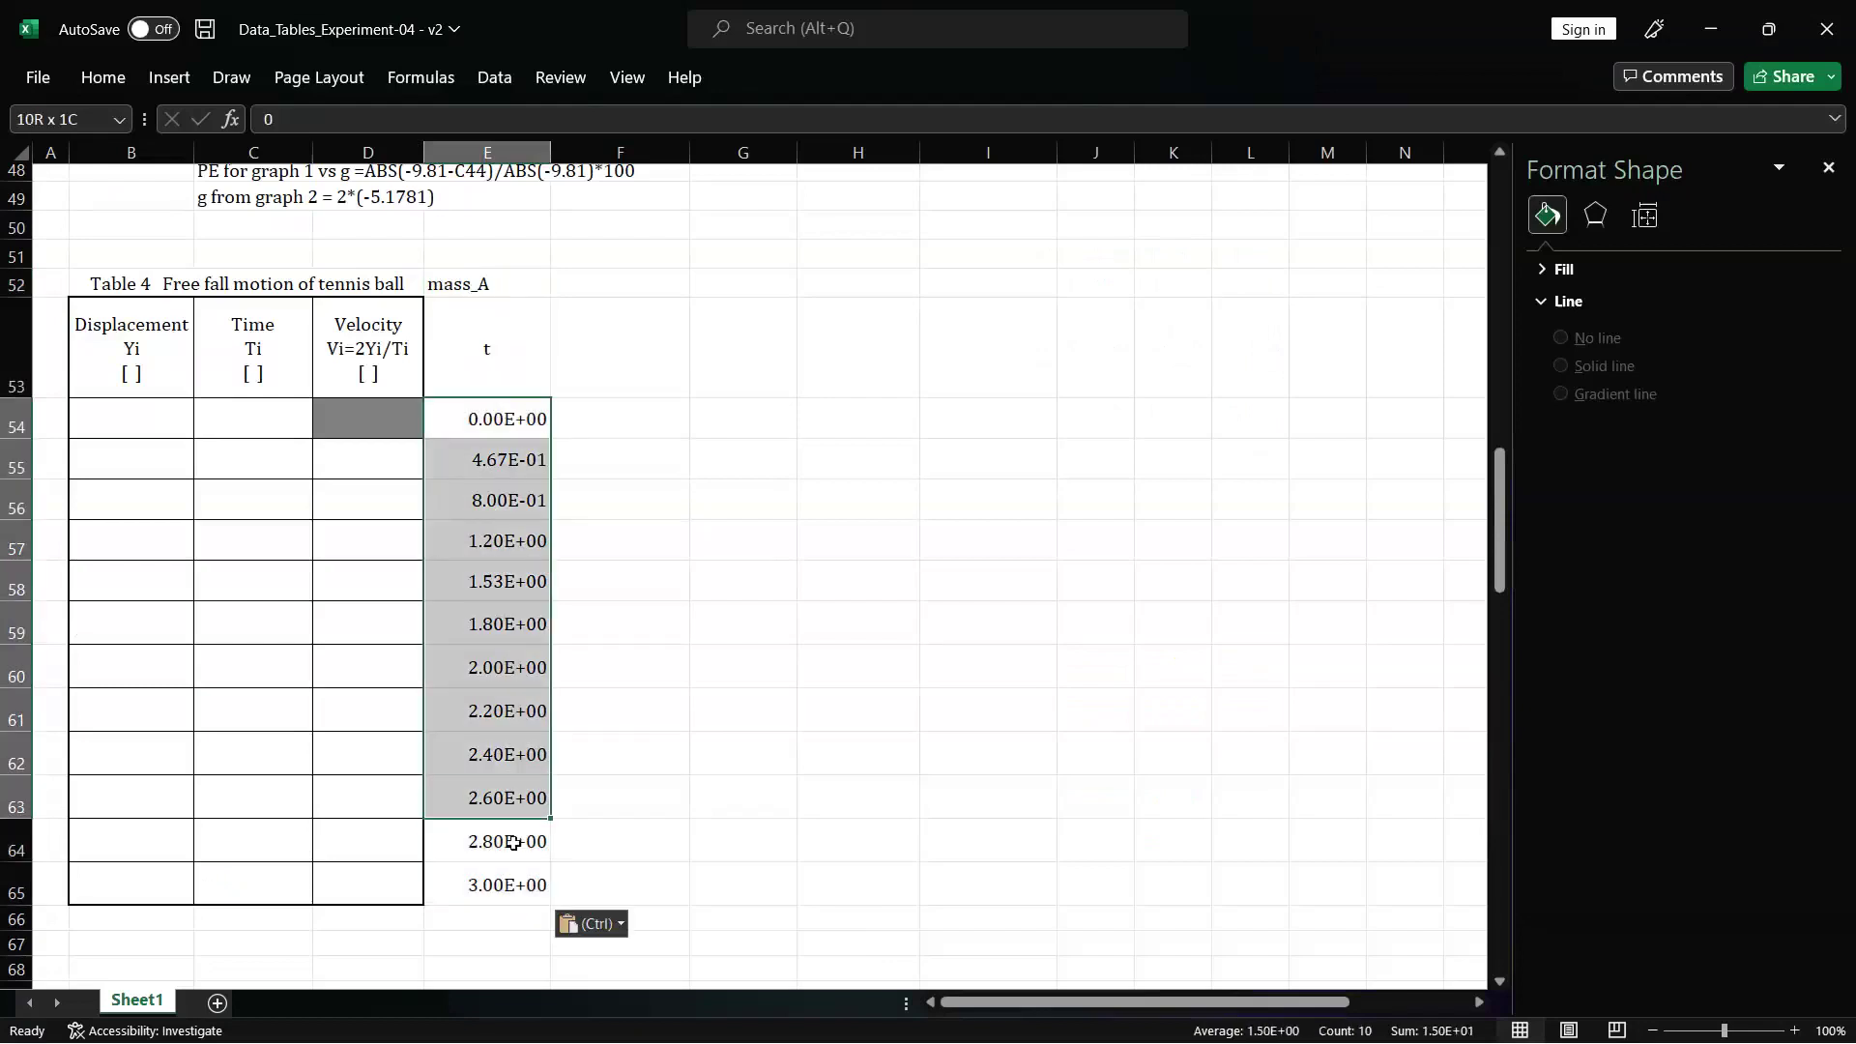
key(ctrl+c)
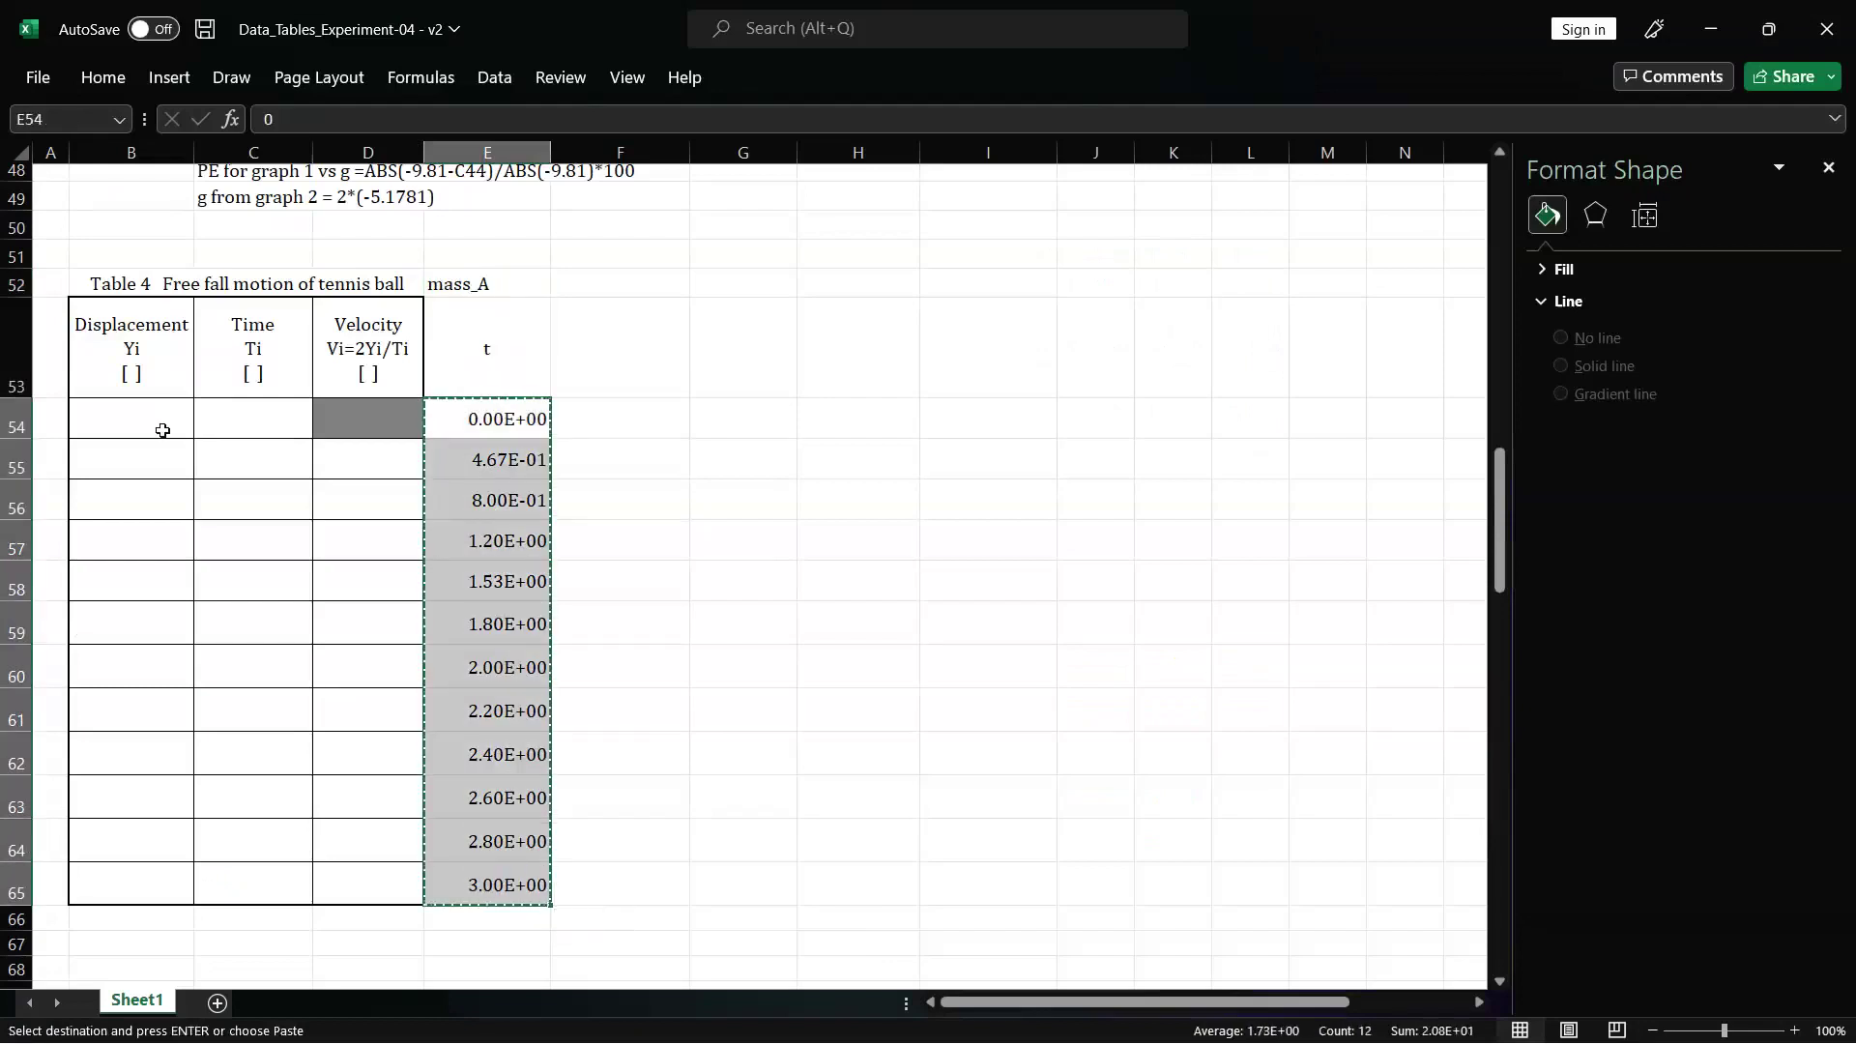
click(159, 412)
click(232, 409)
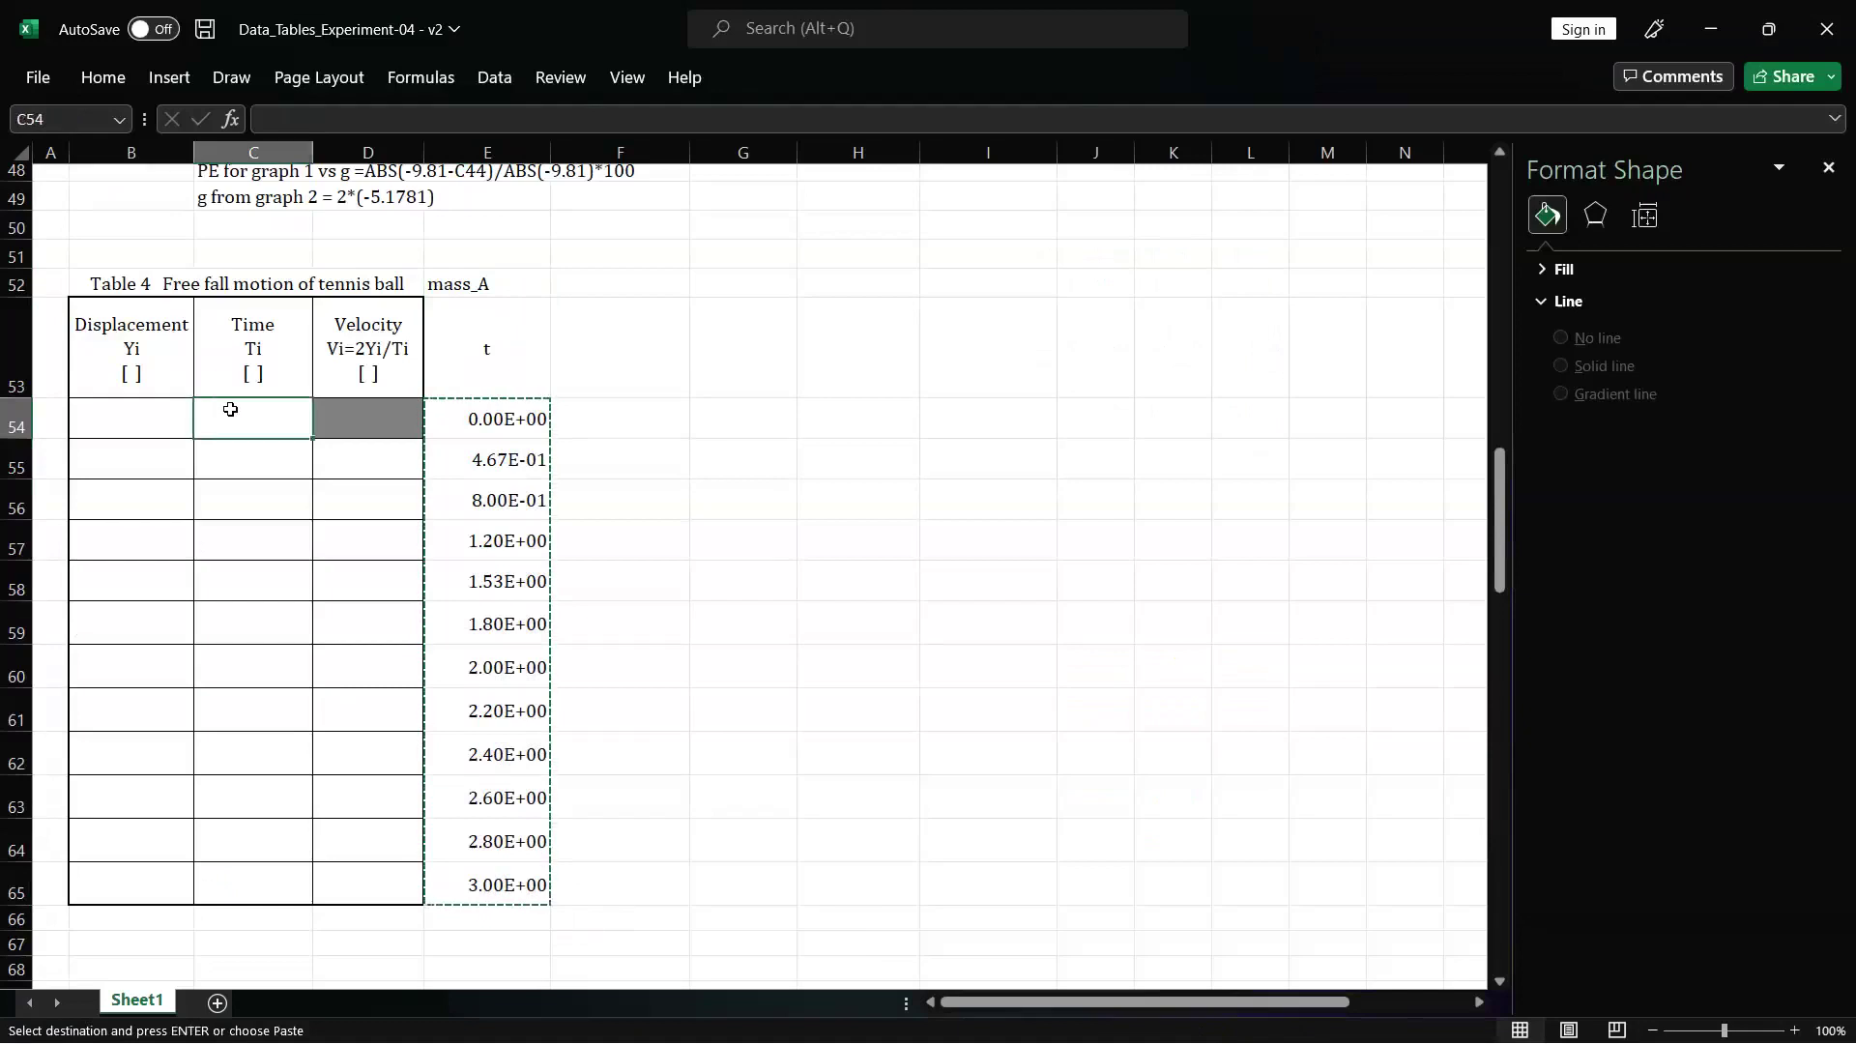
key(ctrl+v)
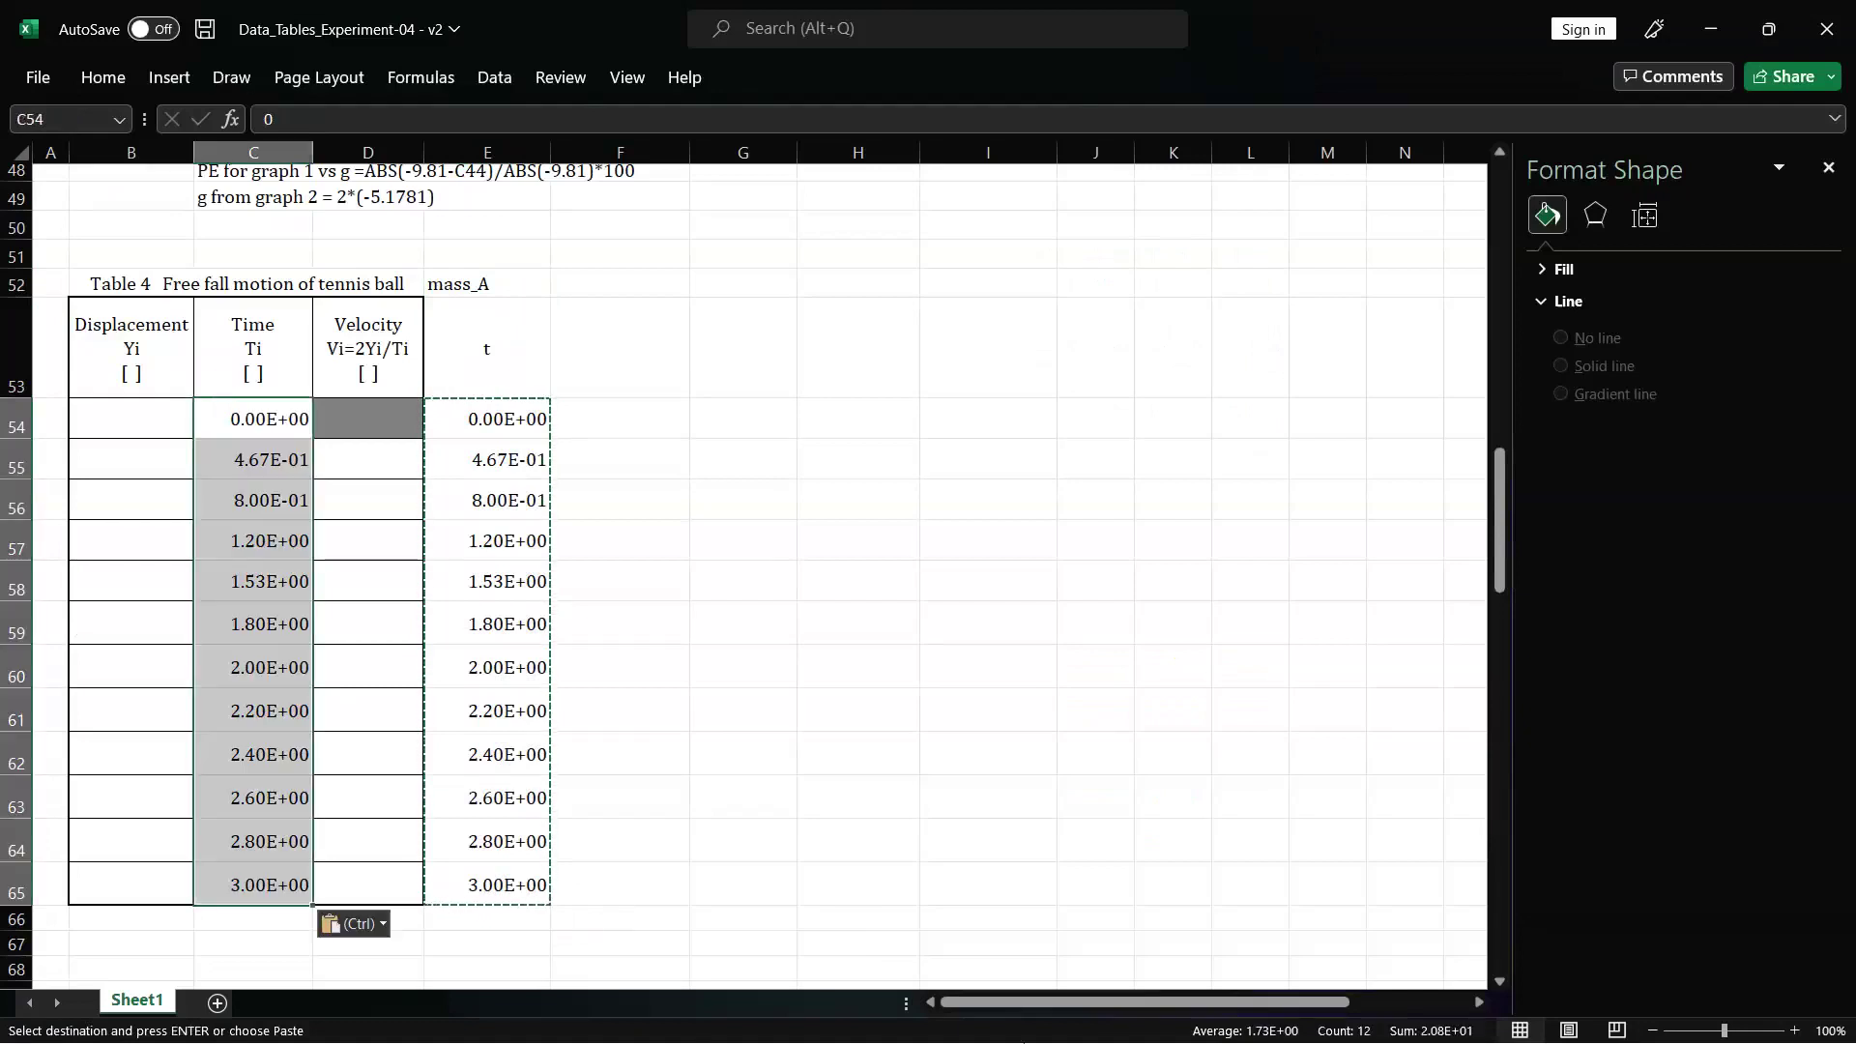
- Copy all y values of mass A from Tracker's data table and paste them into Excel starting at cell F52
click(993, 1018)
drag(1257, 622, 1262, 833)
key(ctrl+c)
key(alt+Tab)
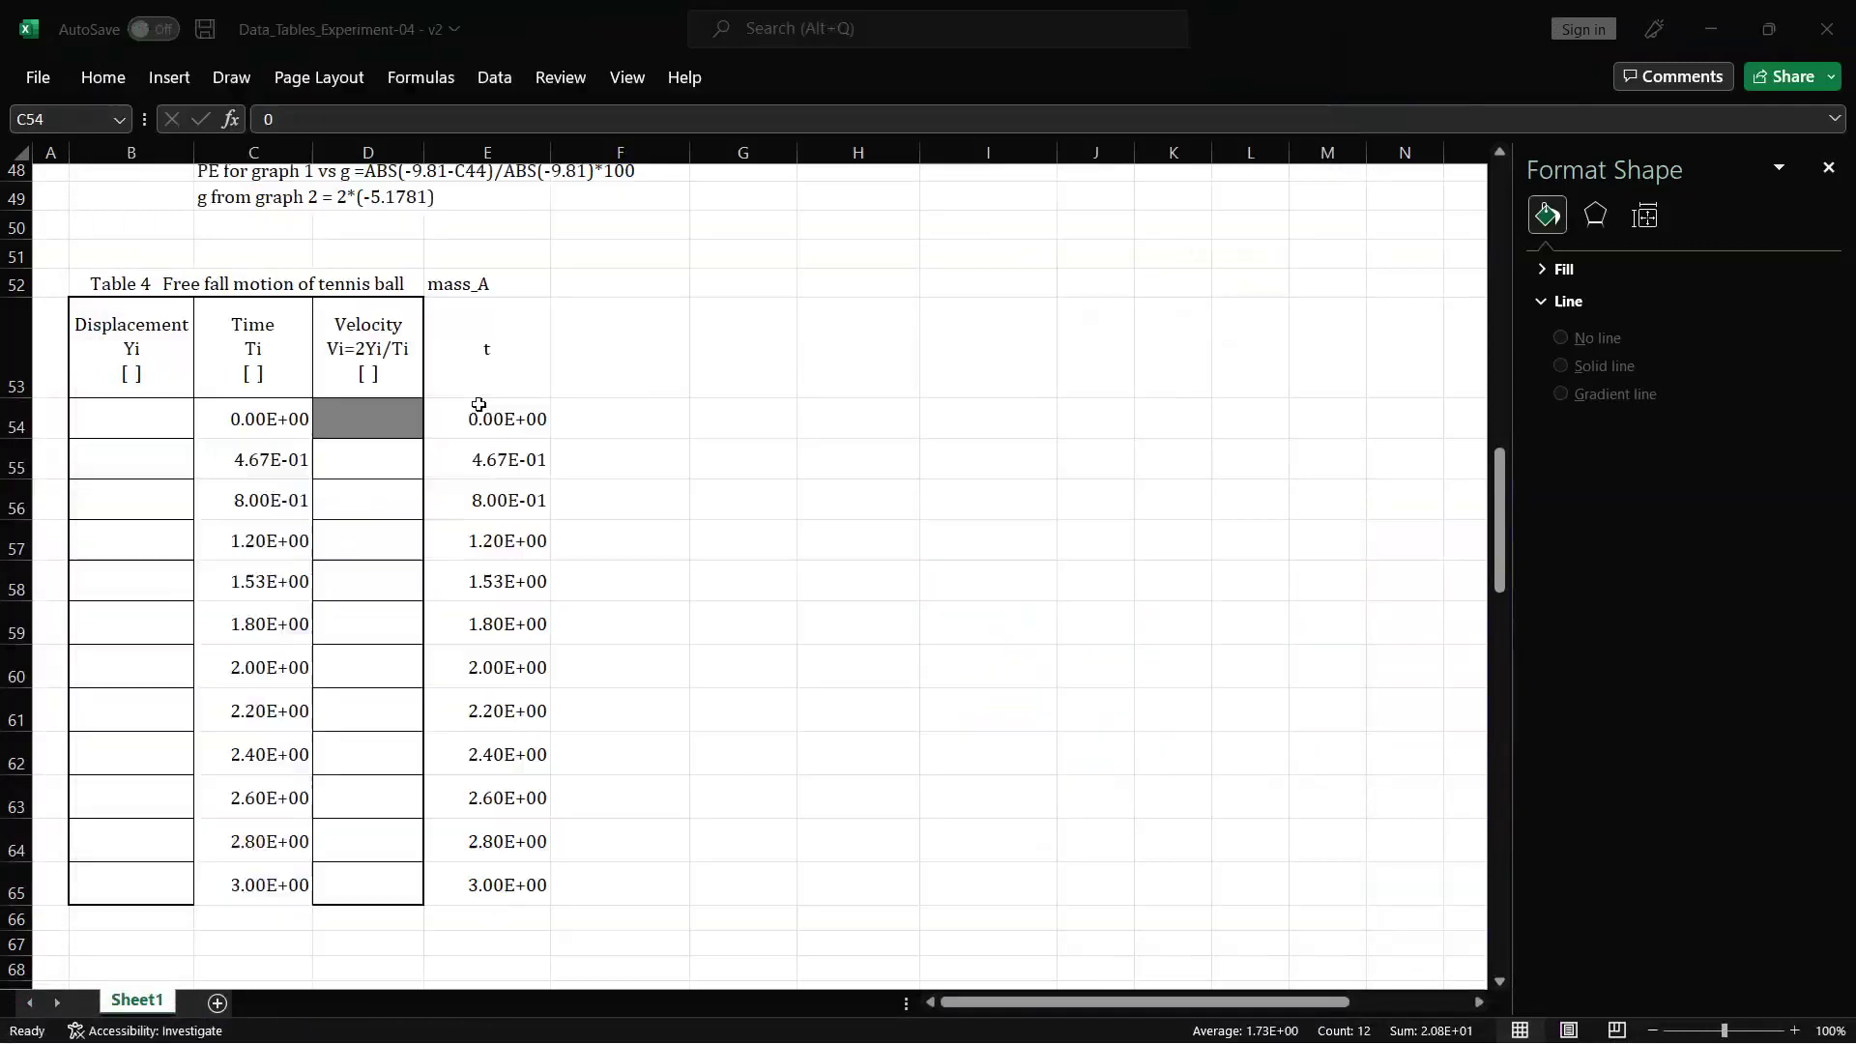
click(652, 284)
key(ctrl+v)
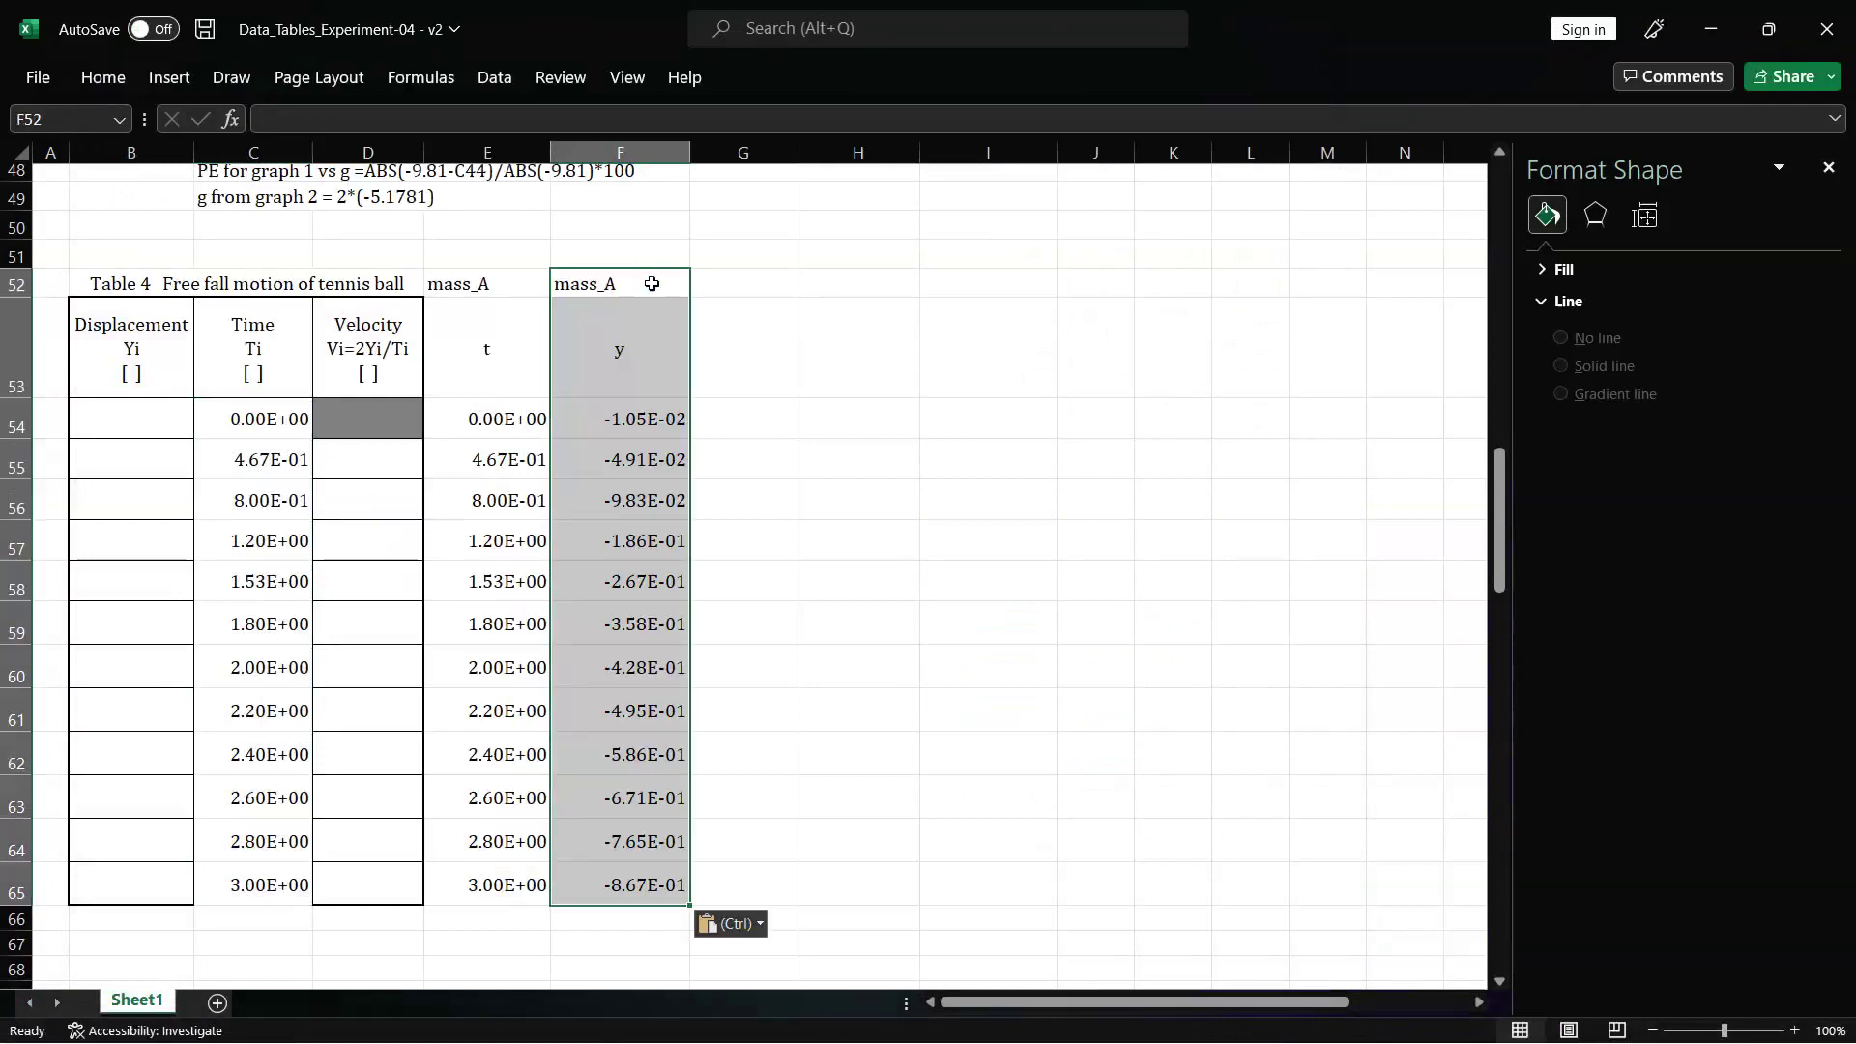
- Copy the full unrounded y value from cell F54, leaving the cell as it is
click(641, 415)
drag(422, 119, 0, 104)
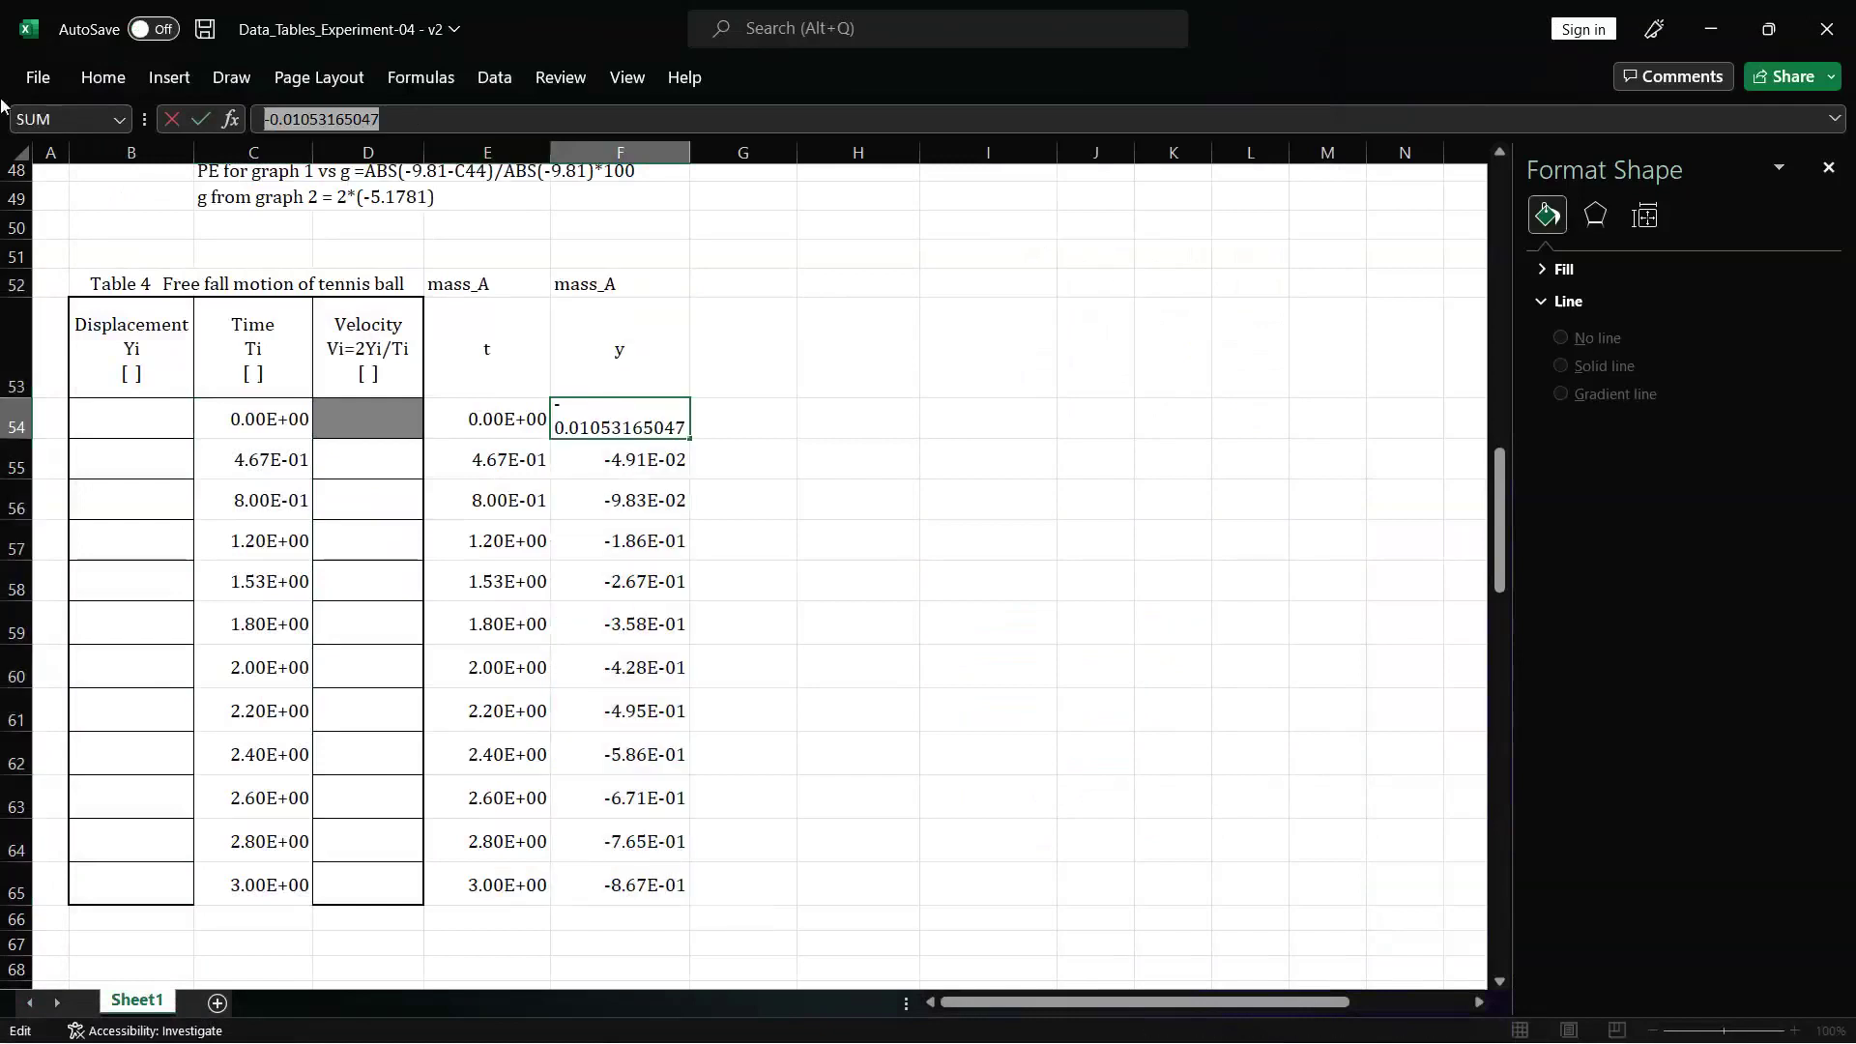
key(Escape)
- Examine how the golf ball table corrects its displacement offset, including the formula note for G9, and return to Table 4
scroll(744, 478, up, 12)
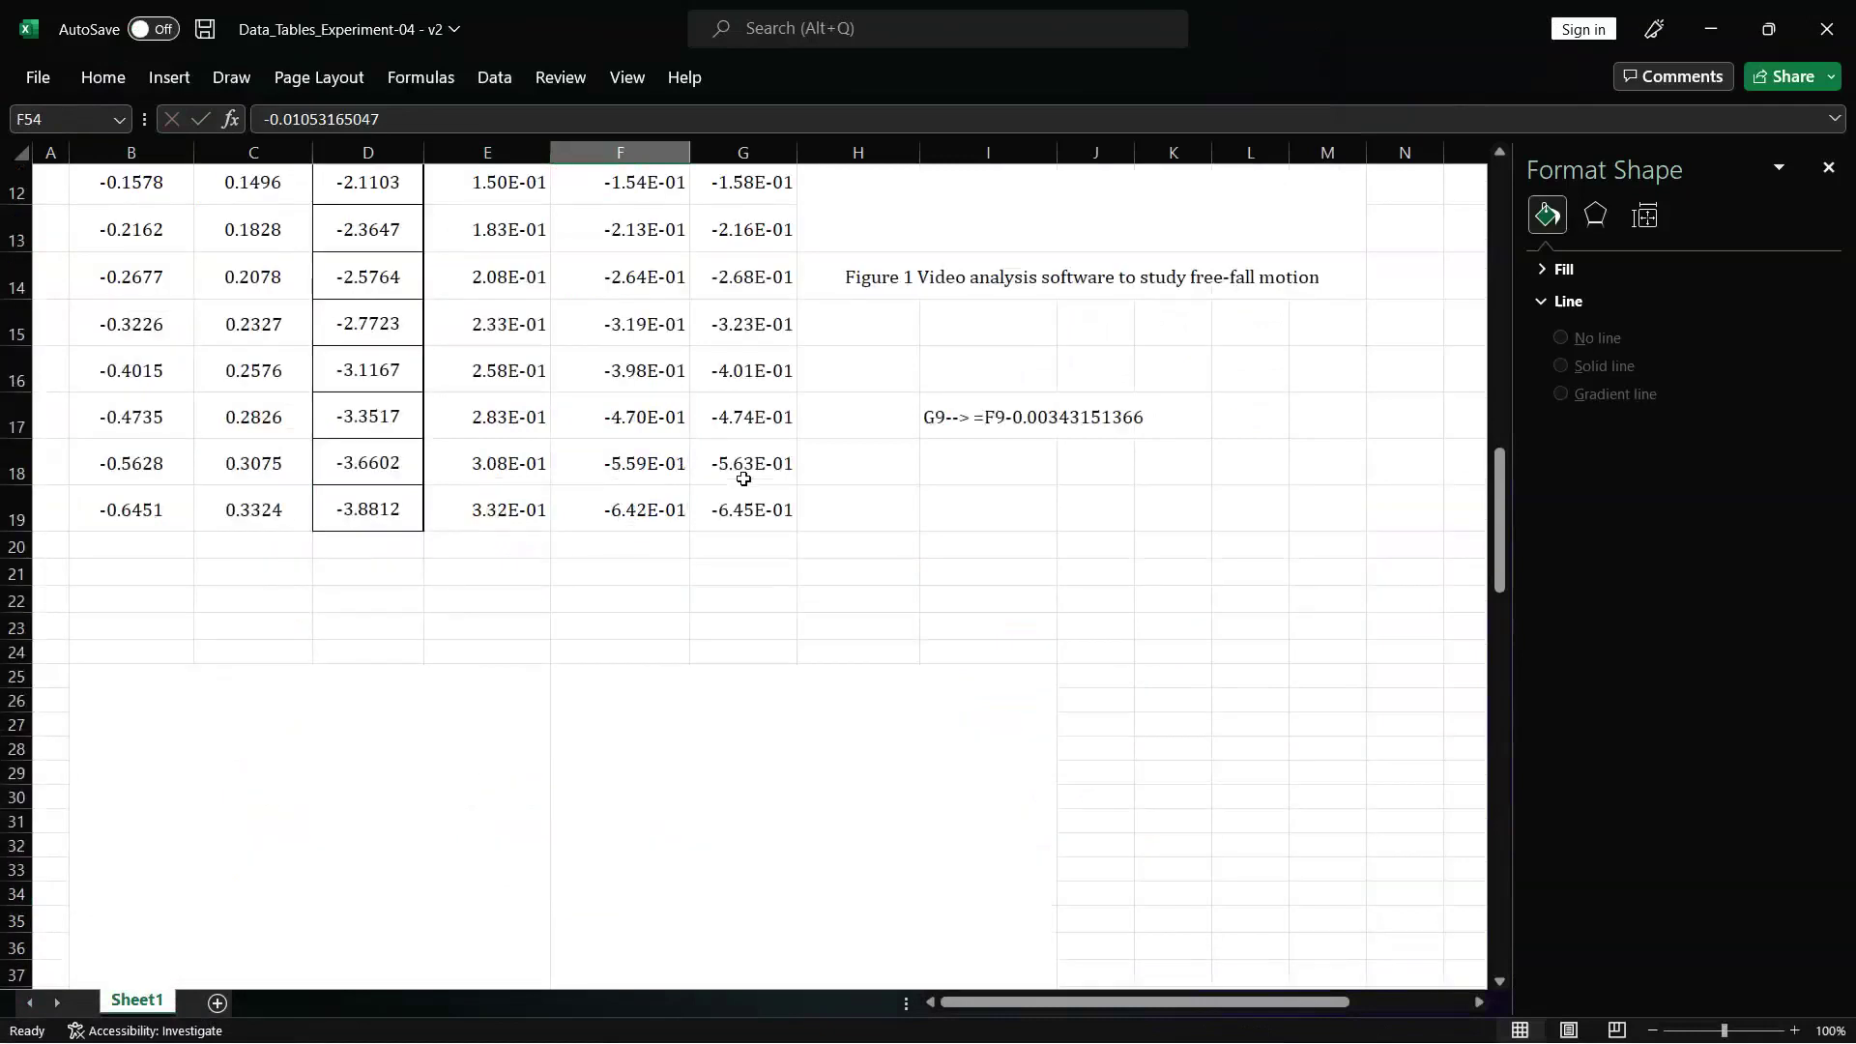
scroll(744, 478, up, 4)
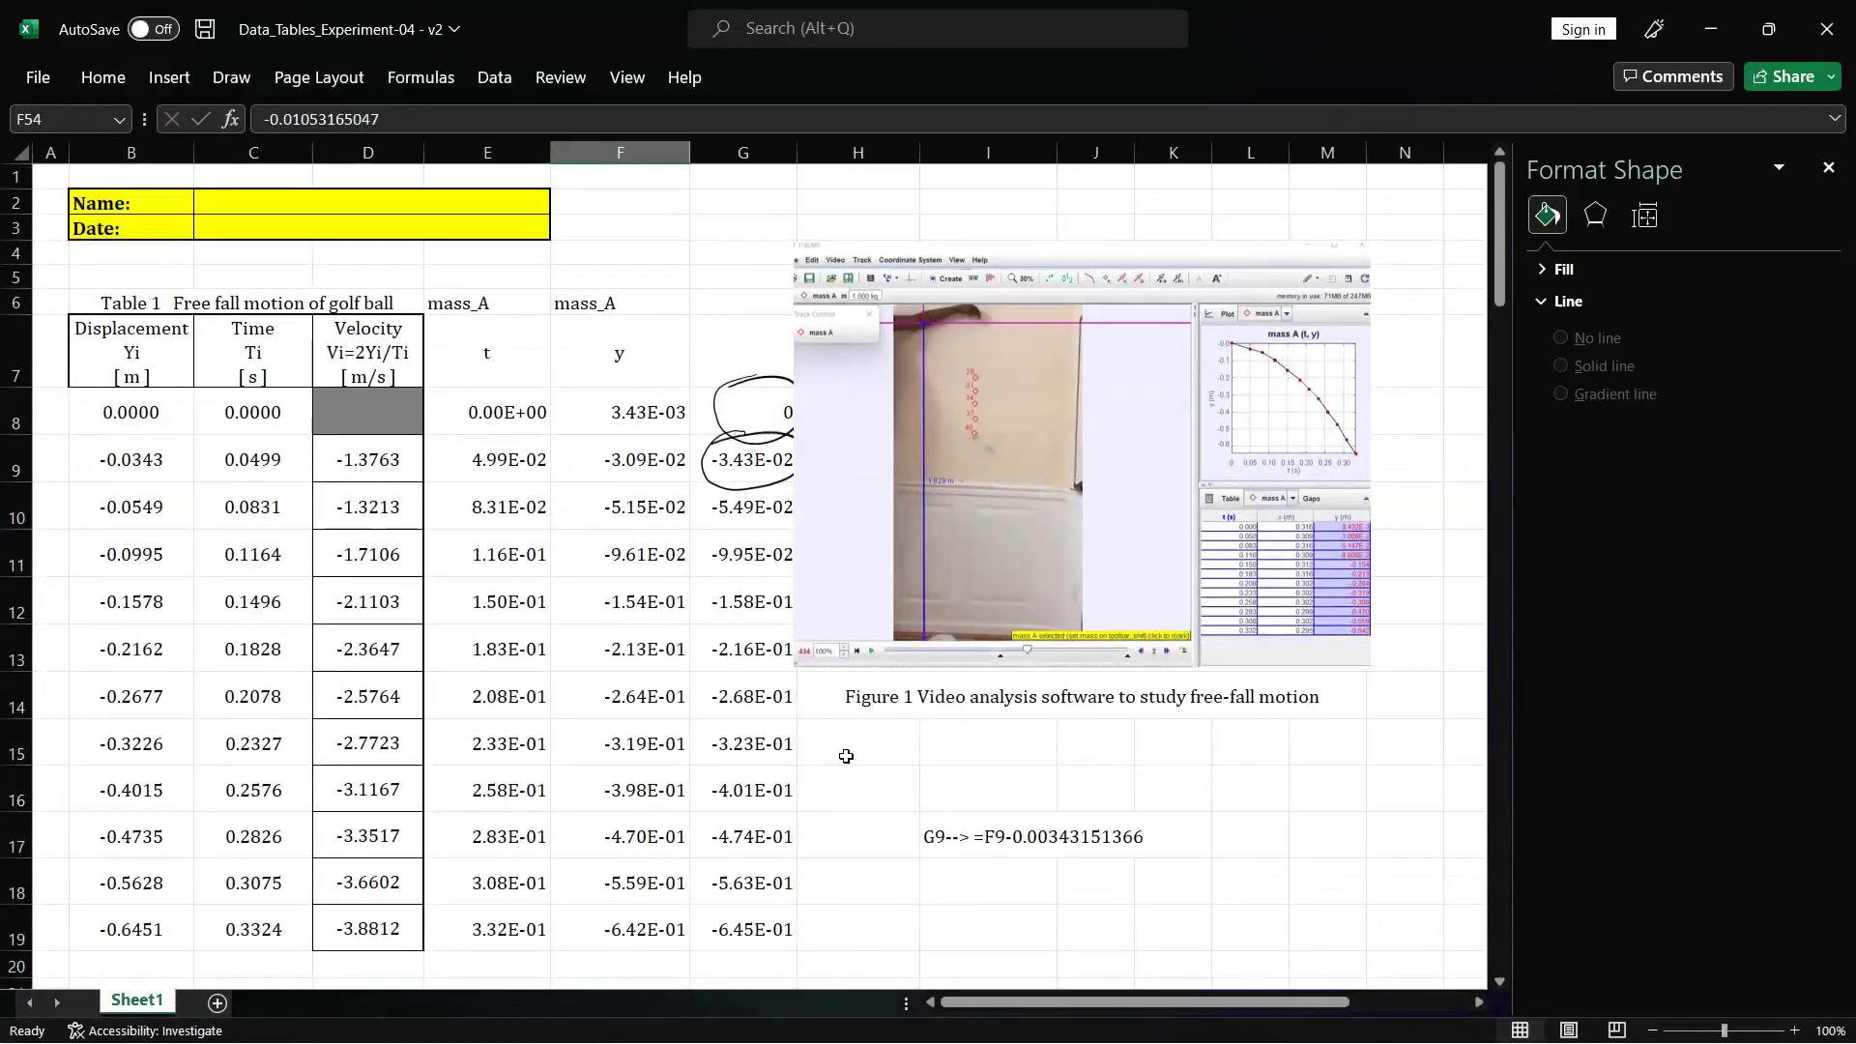
scroll(994, 837, down, 3)
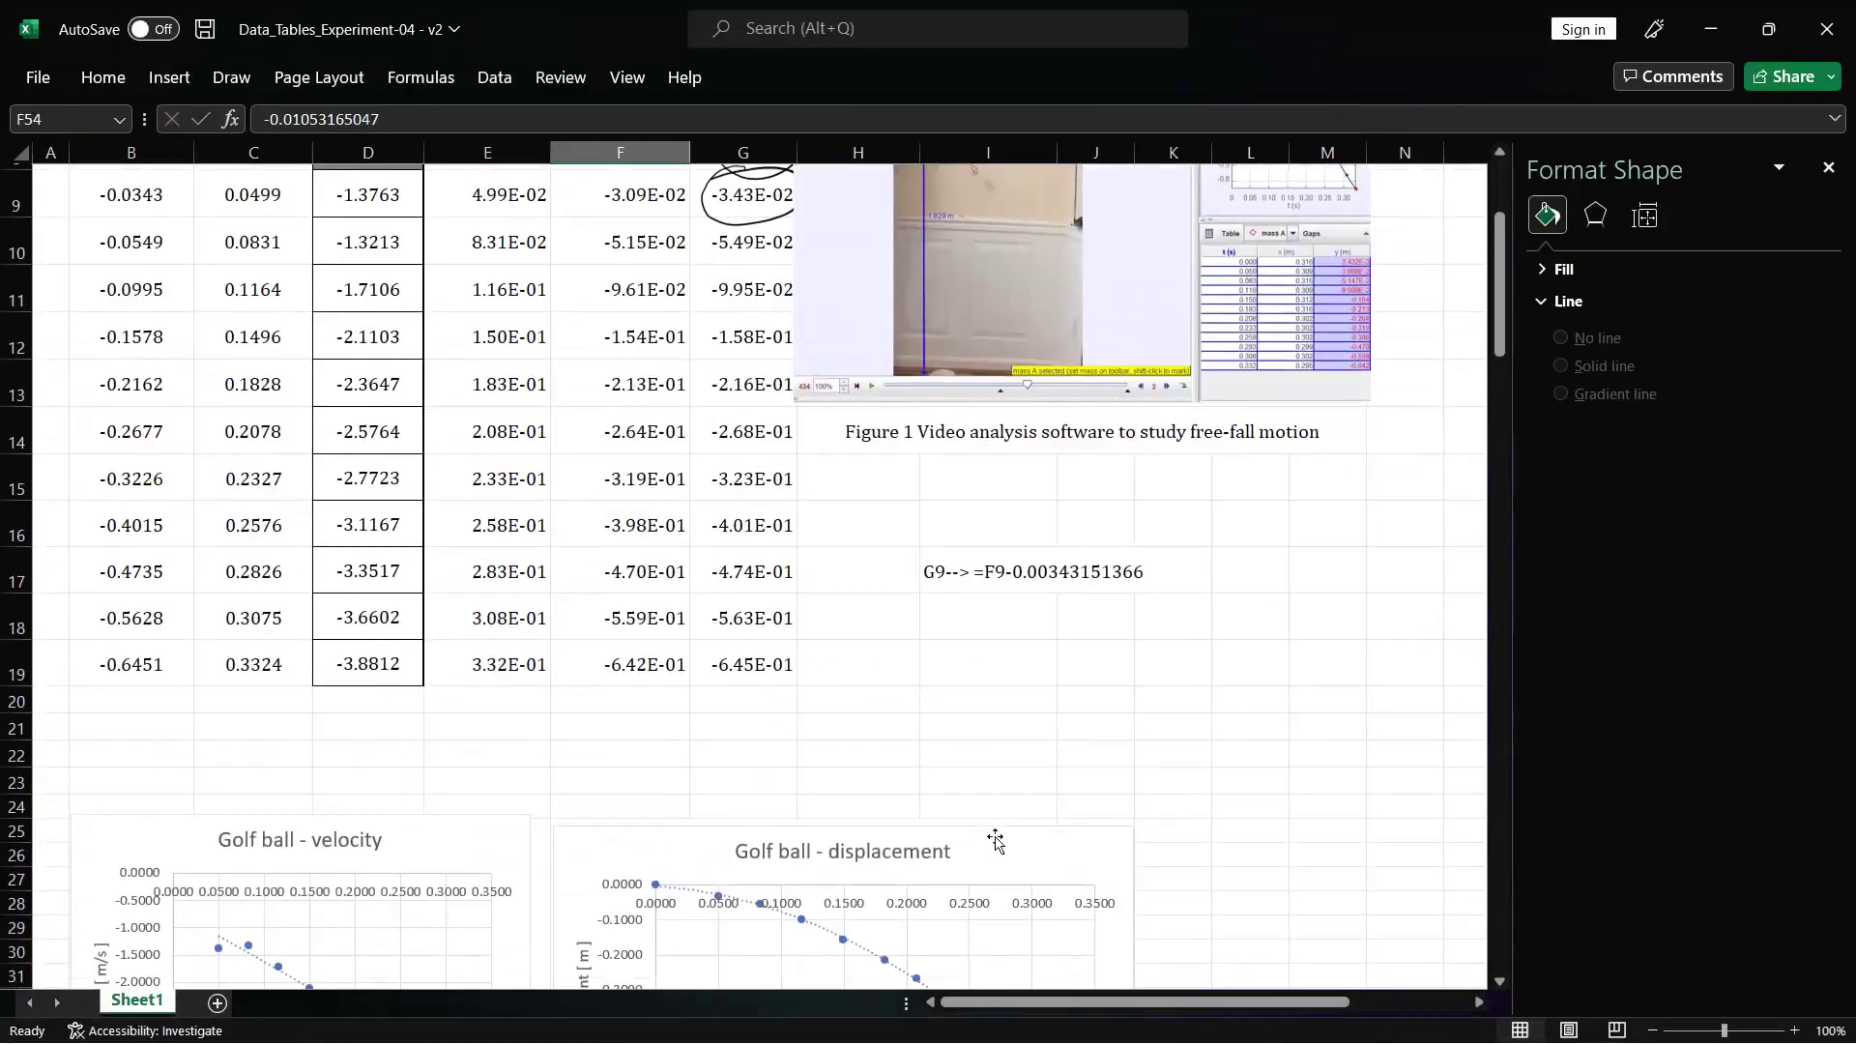
scroll(995, 837, down, 2)
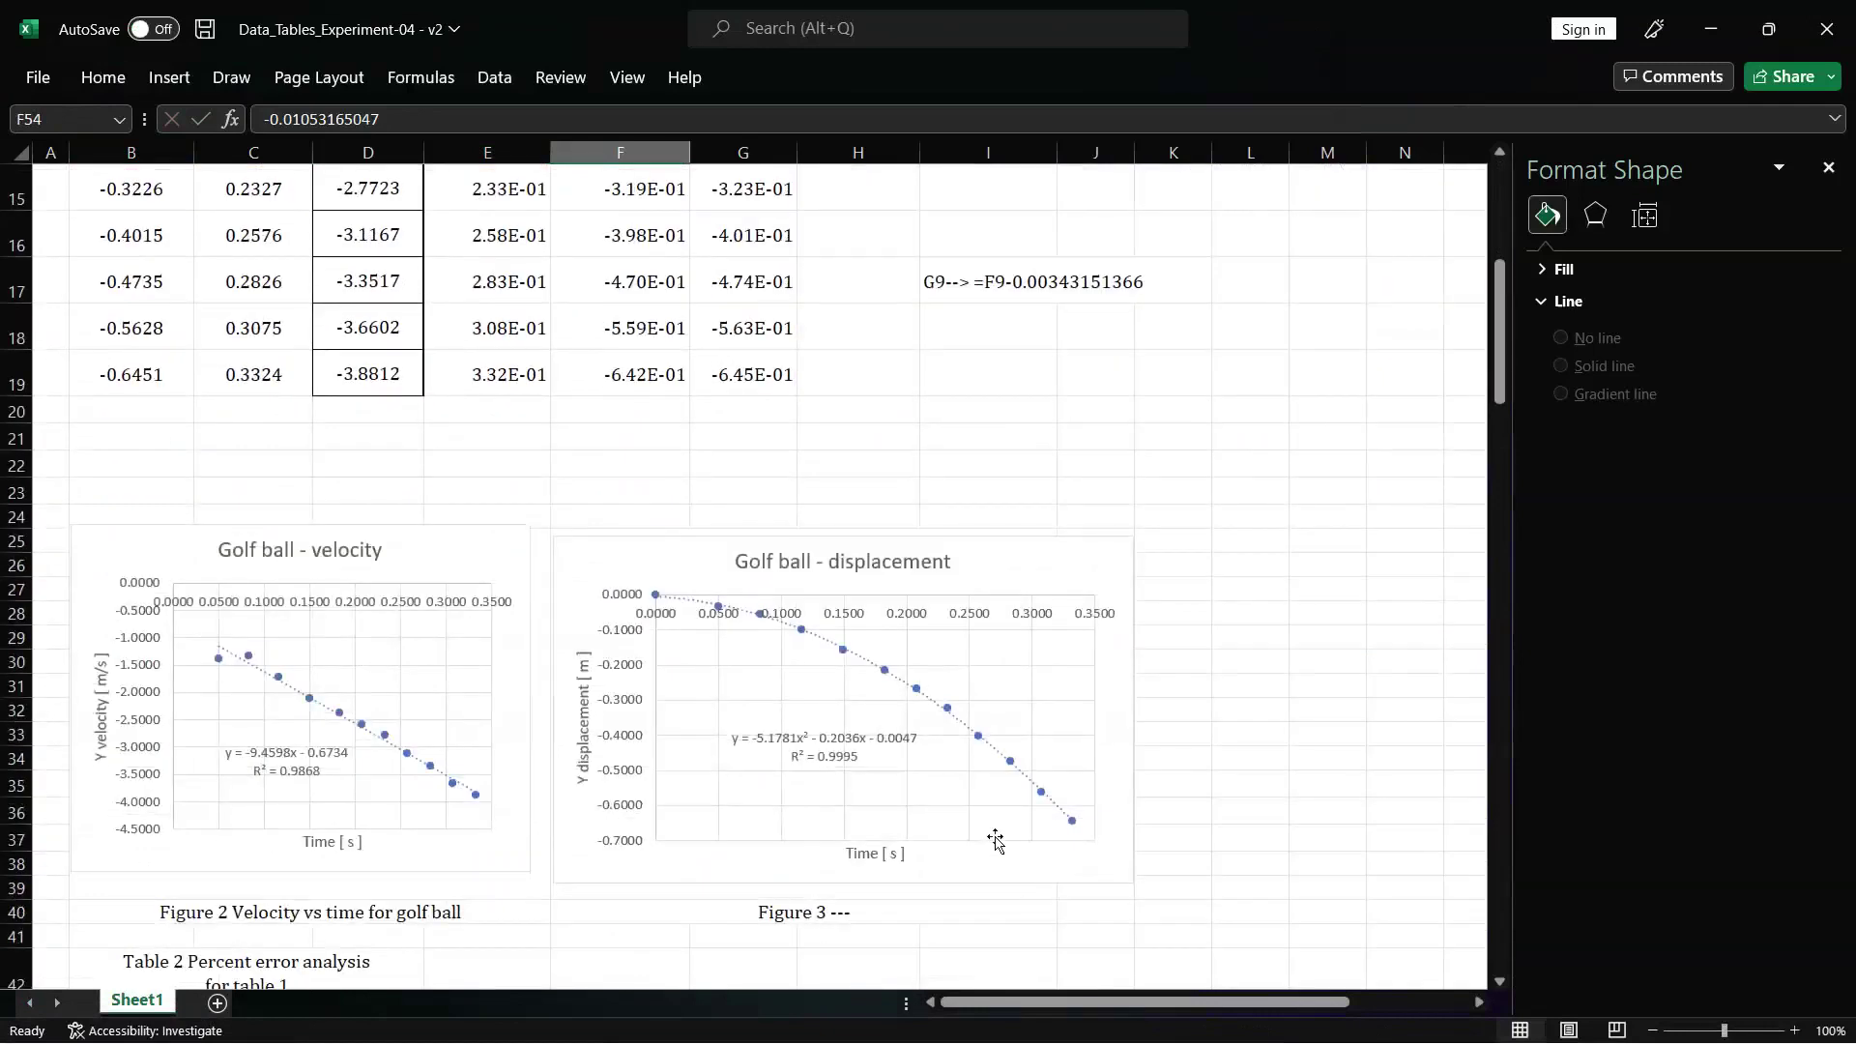
scroll(994, 838, down, 3)
scroll(995, 837, down, 5)
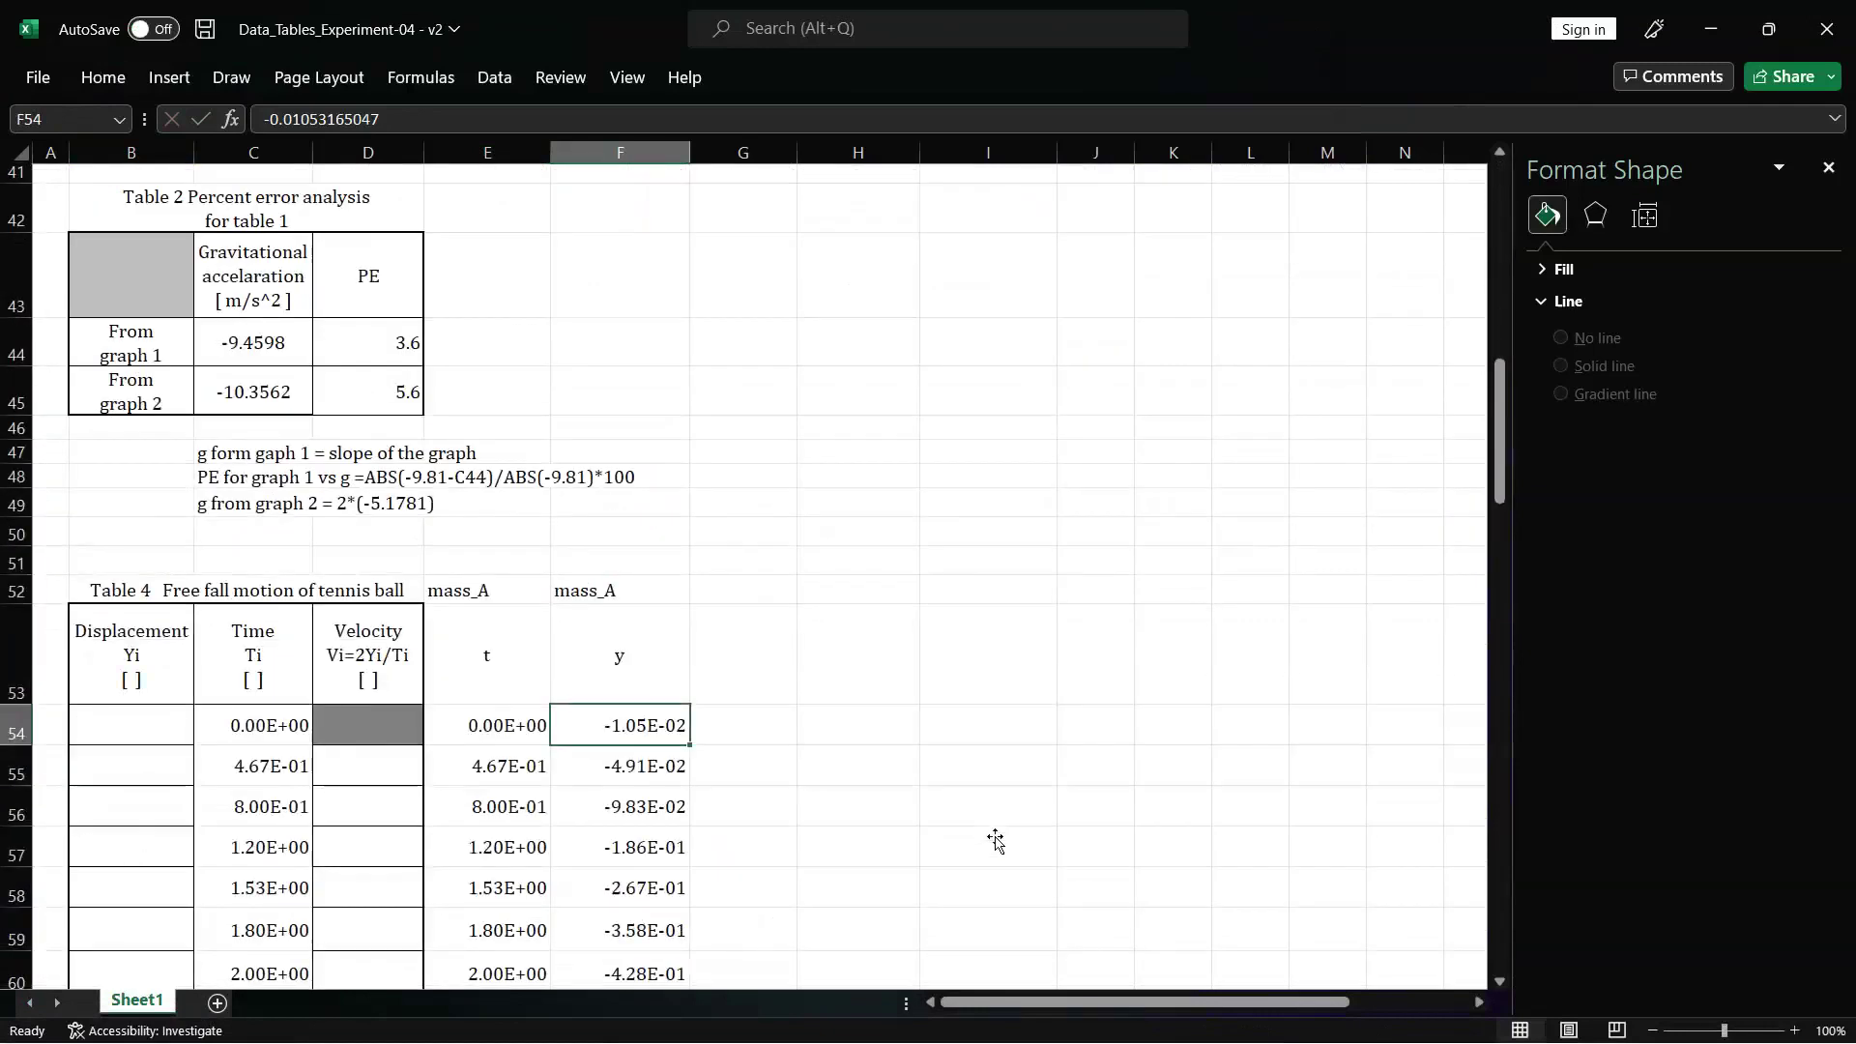
scroll(994, 837, down, 1)
scroll(995, 837, down, 1)
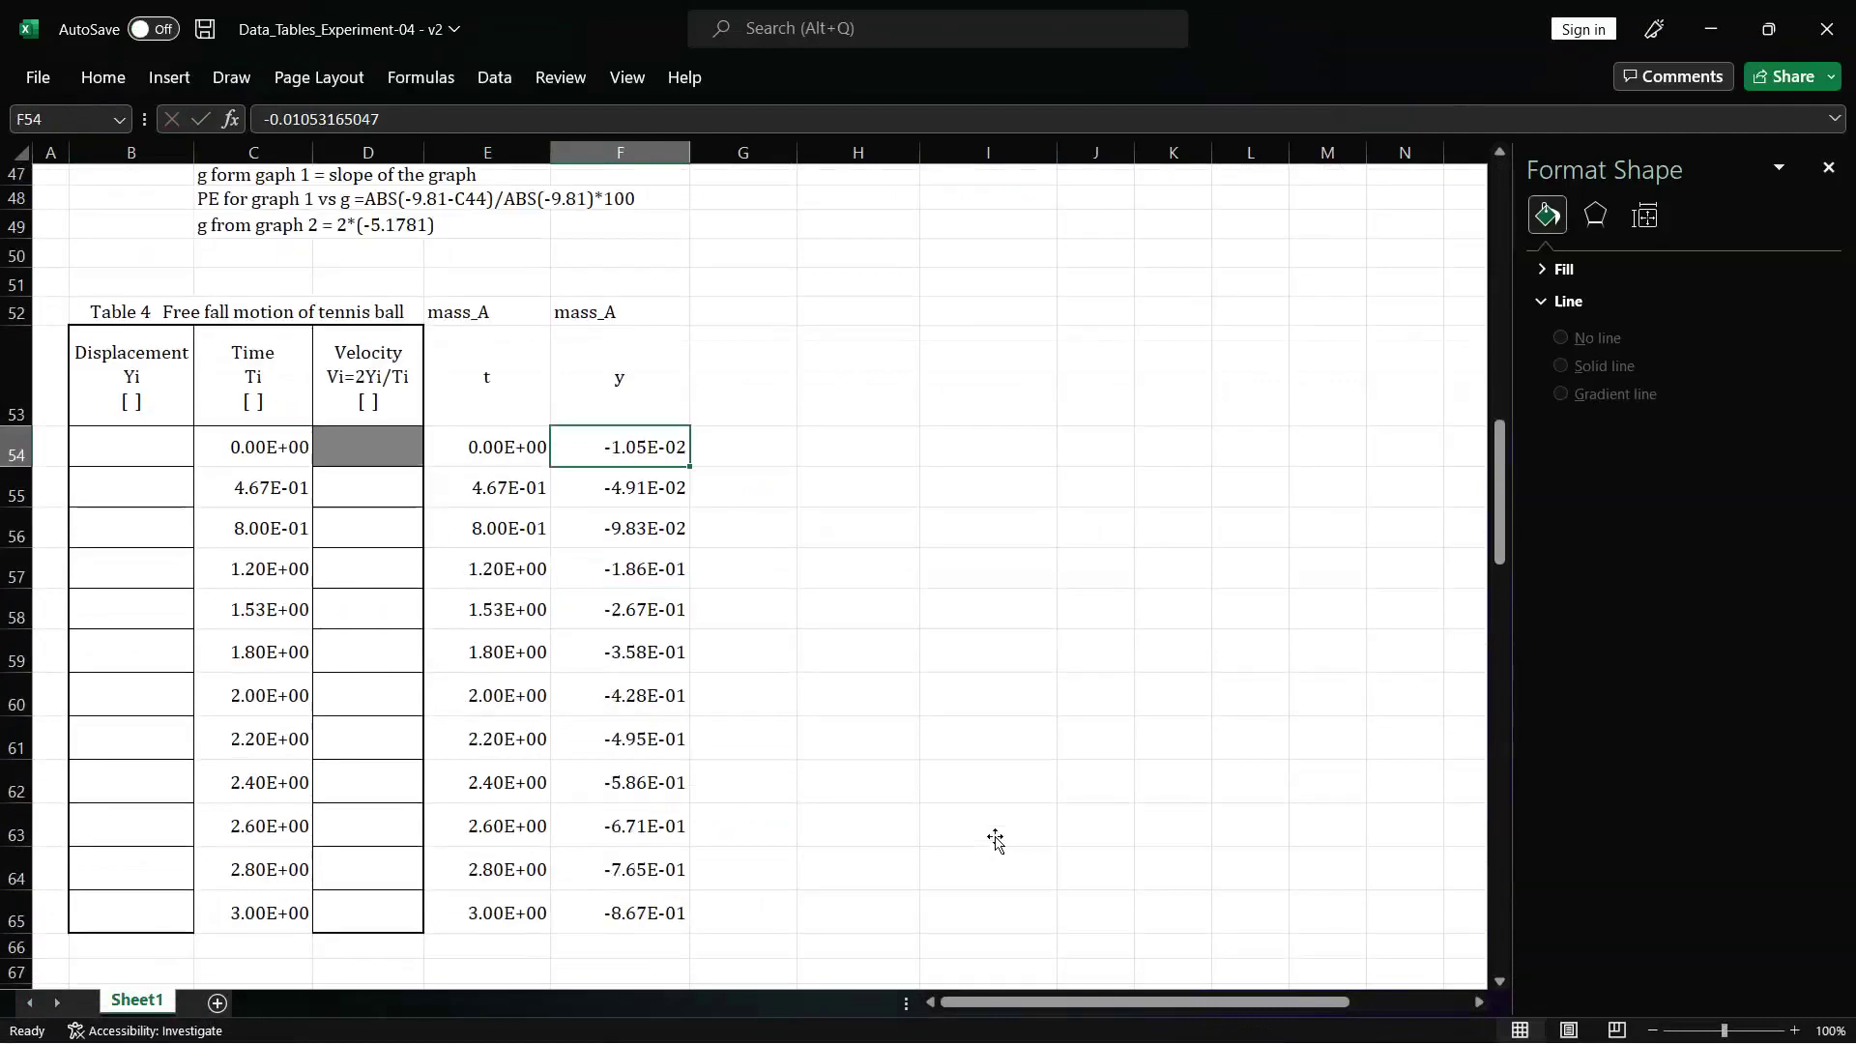
- Enter 0 in cell G54 as the tennis ball's corrected starting displacement
click(749, 449)
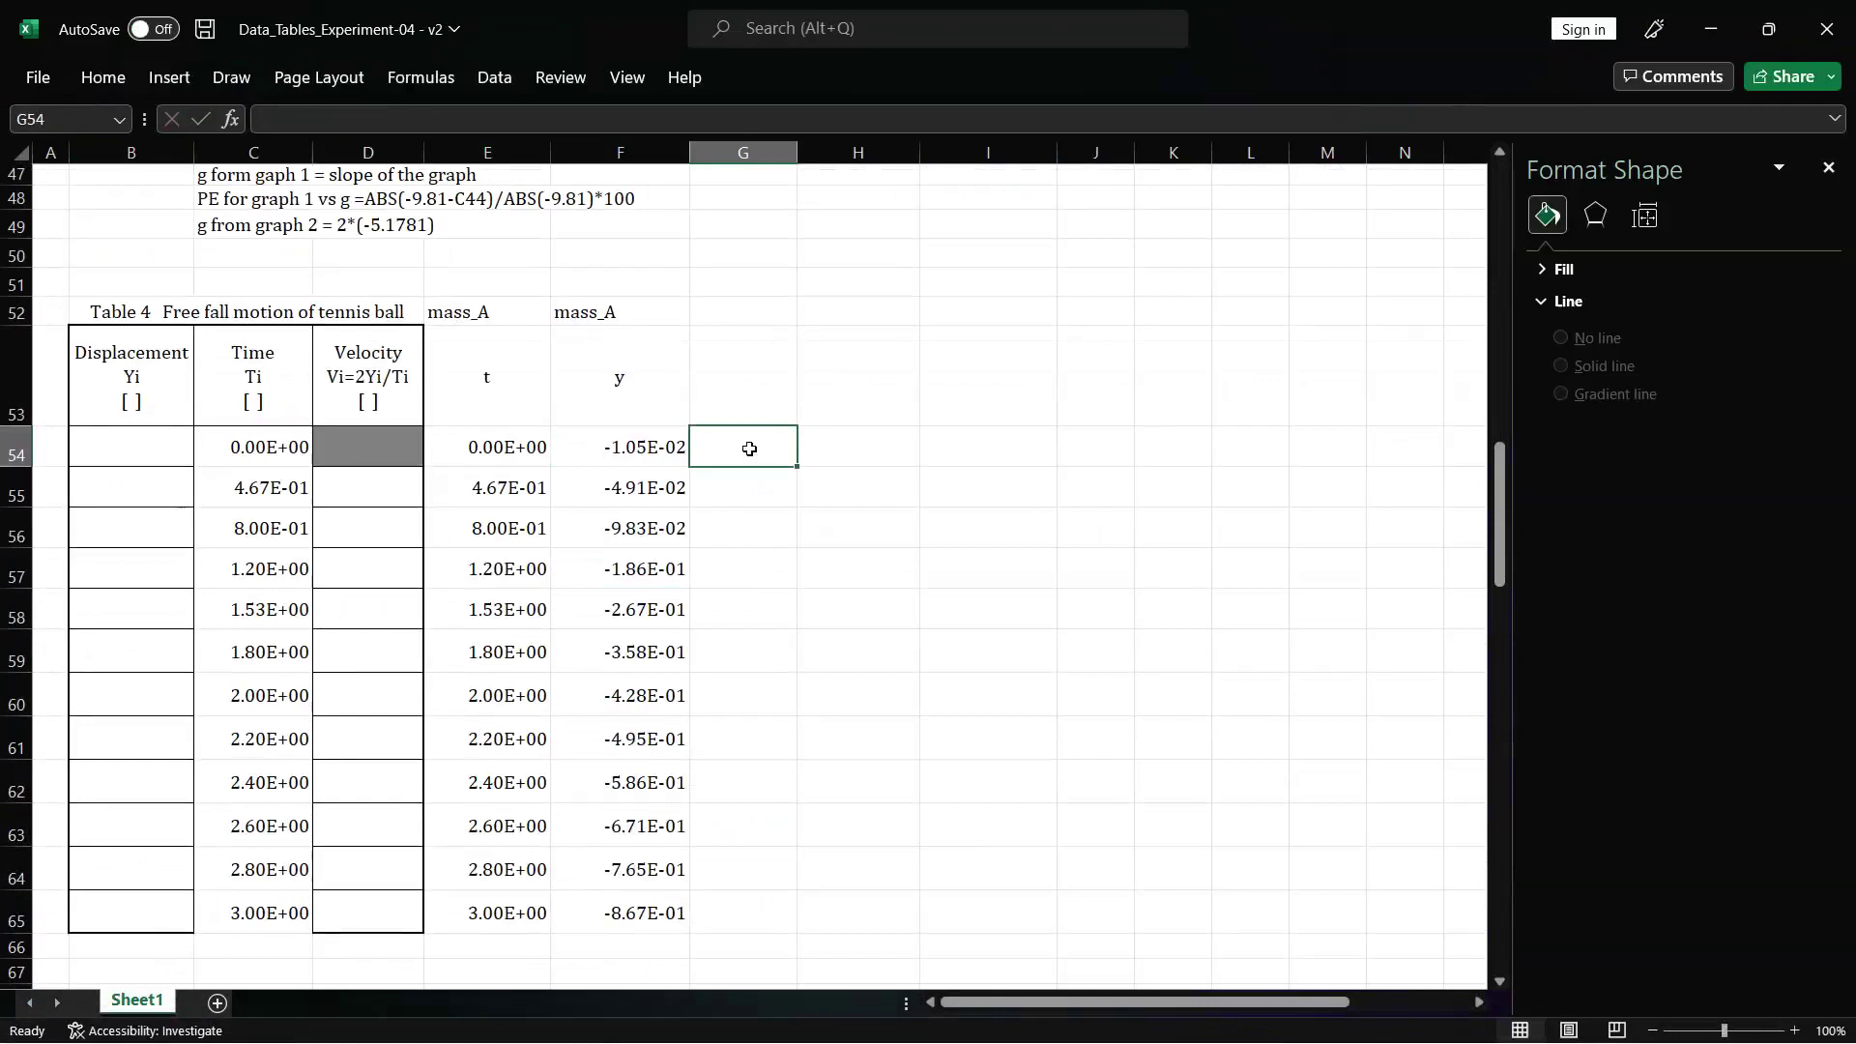
text(=)
key(BackSpace)
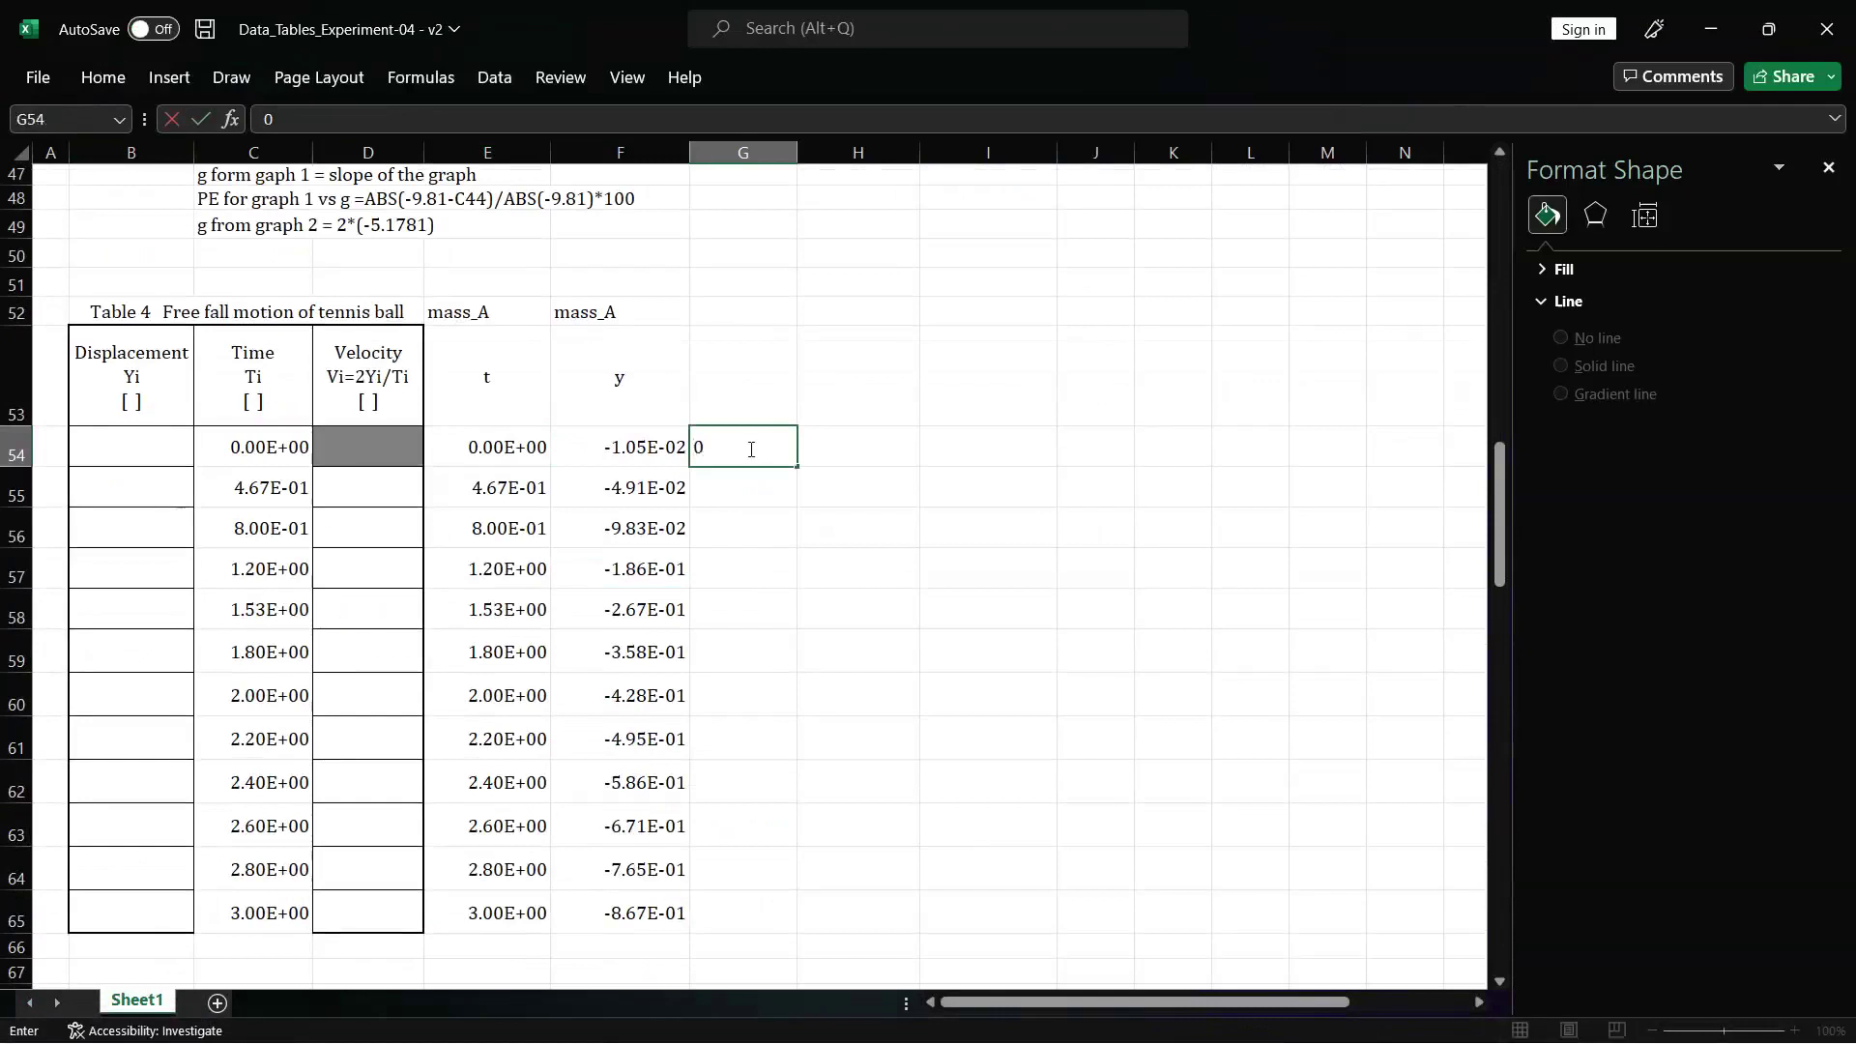
key(Return)
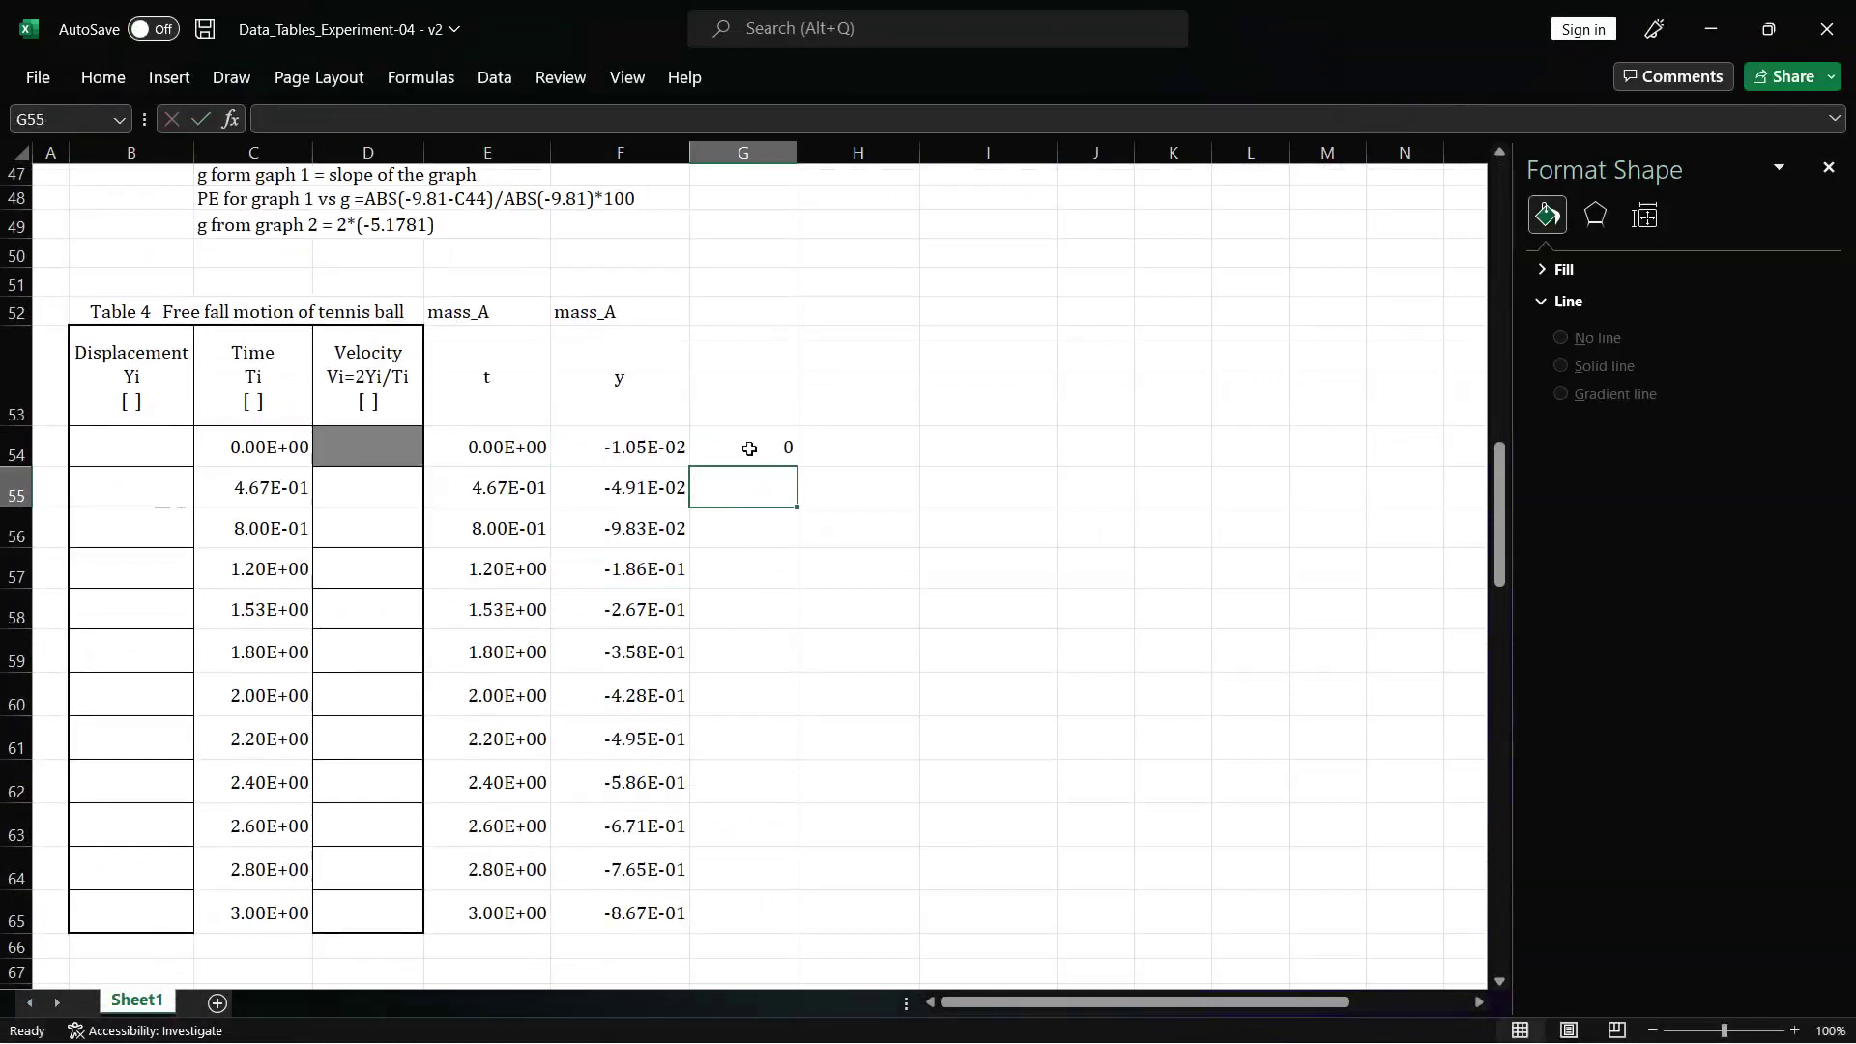
- Enter the offset formula =F55-0.01053165047 in cell G55 and reselect that cell
text(=)
click(618, 497)
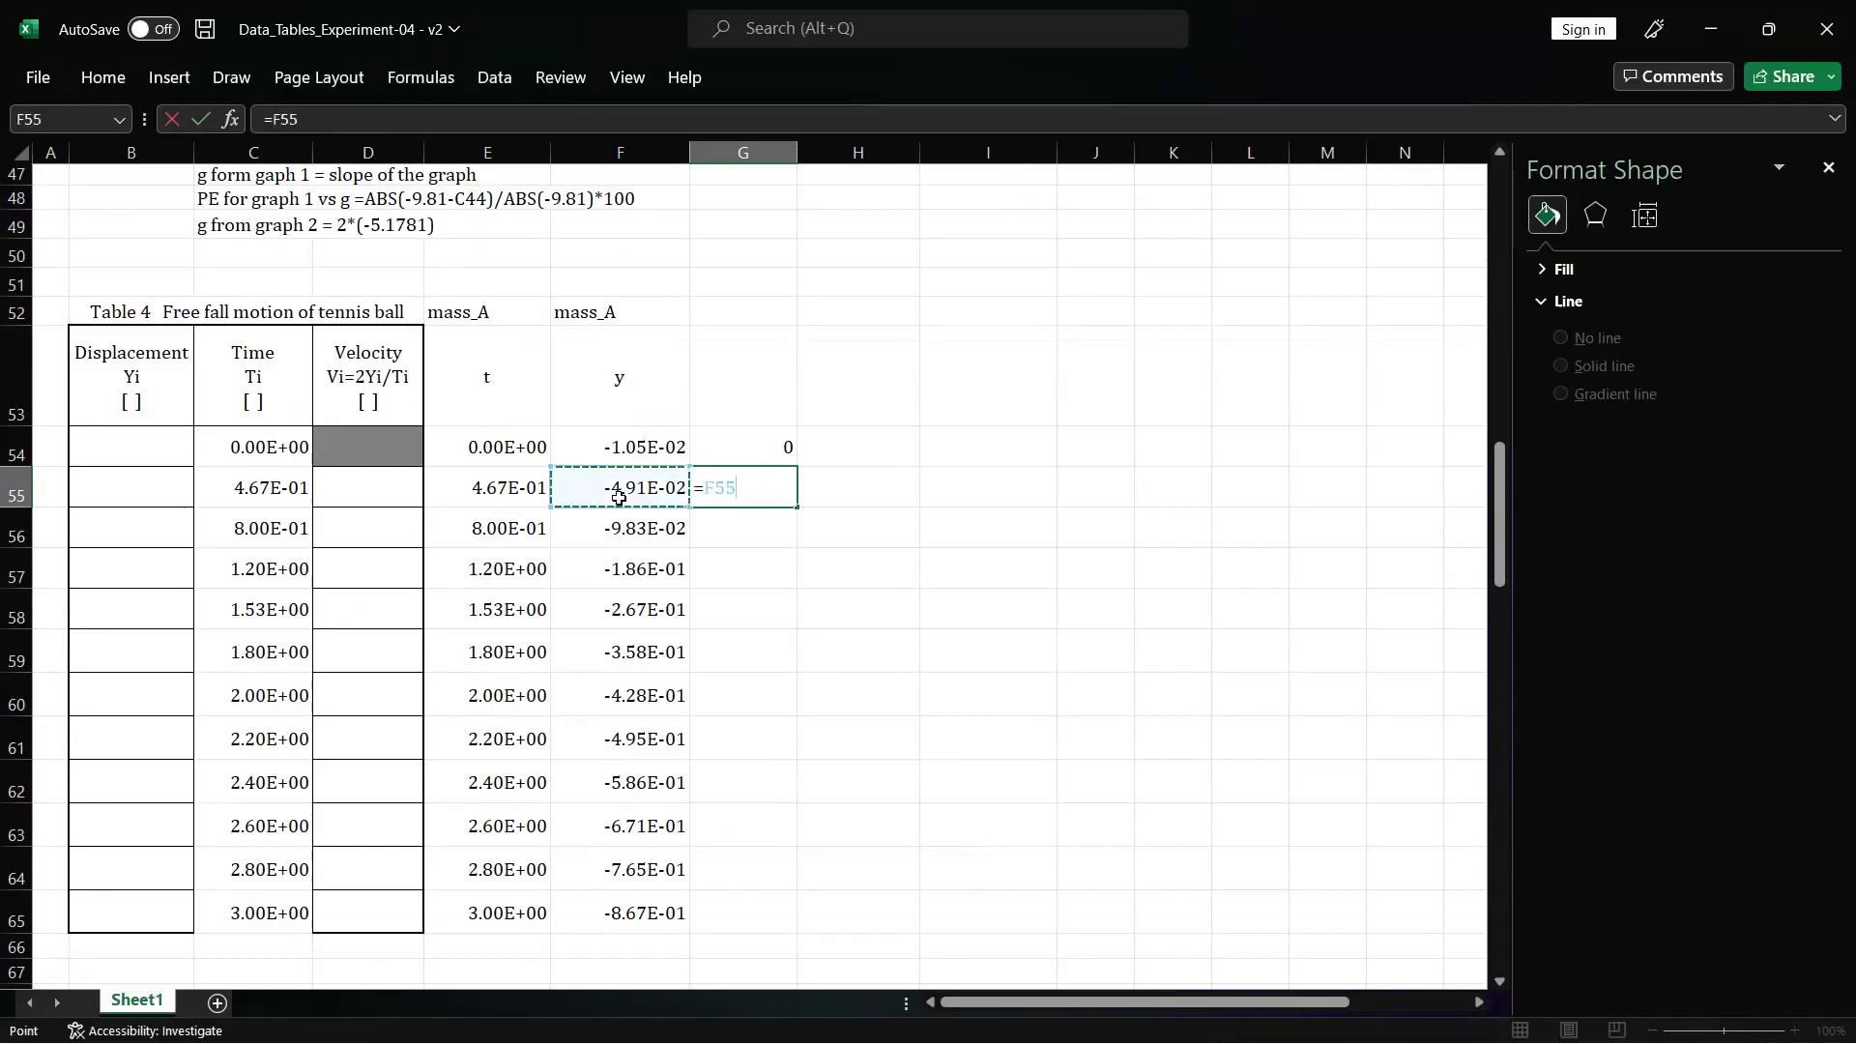
key(ctrl+v)
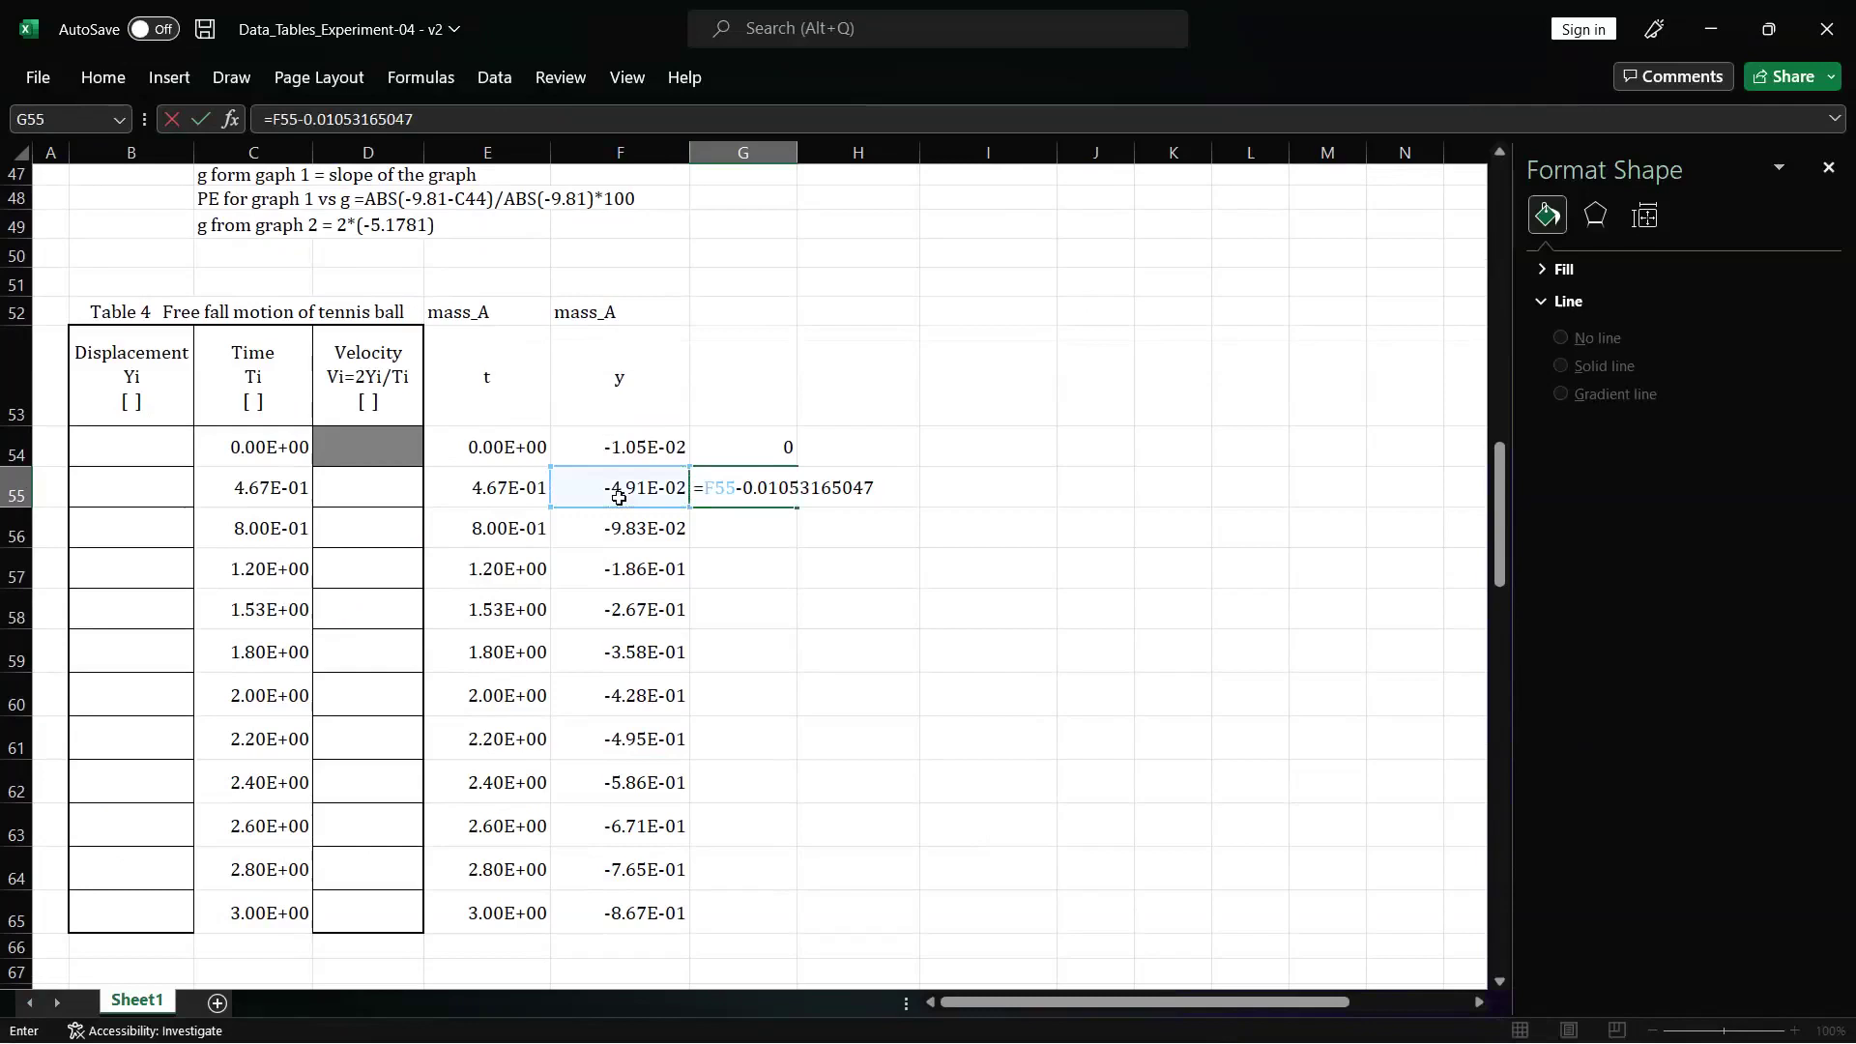
key(Return)
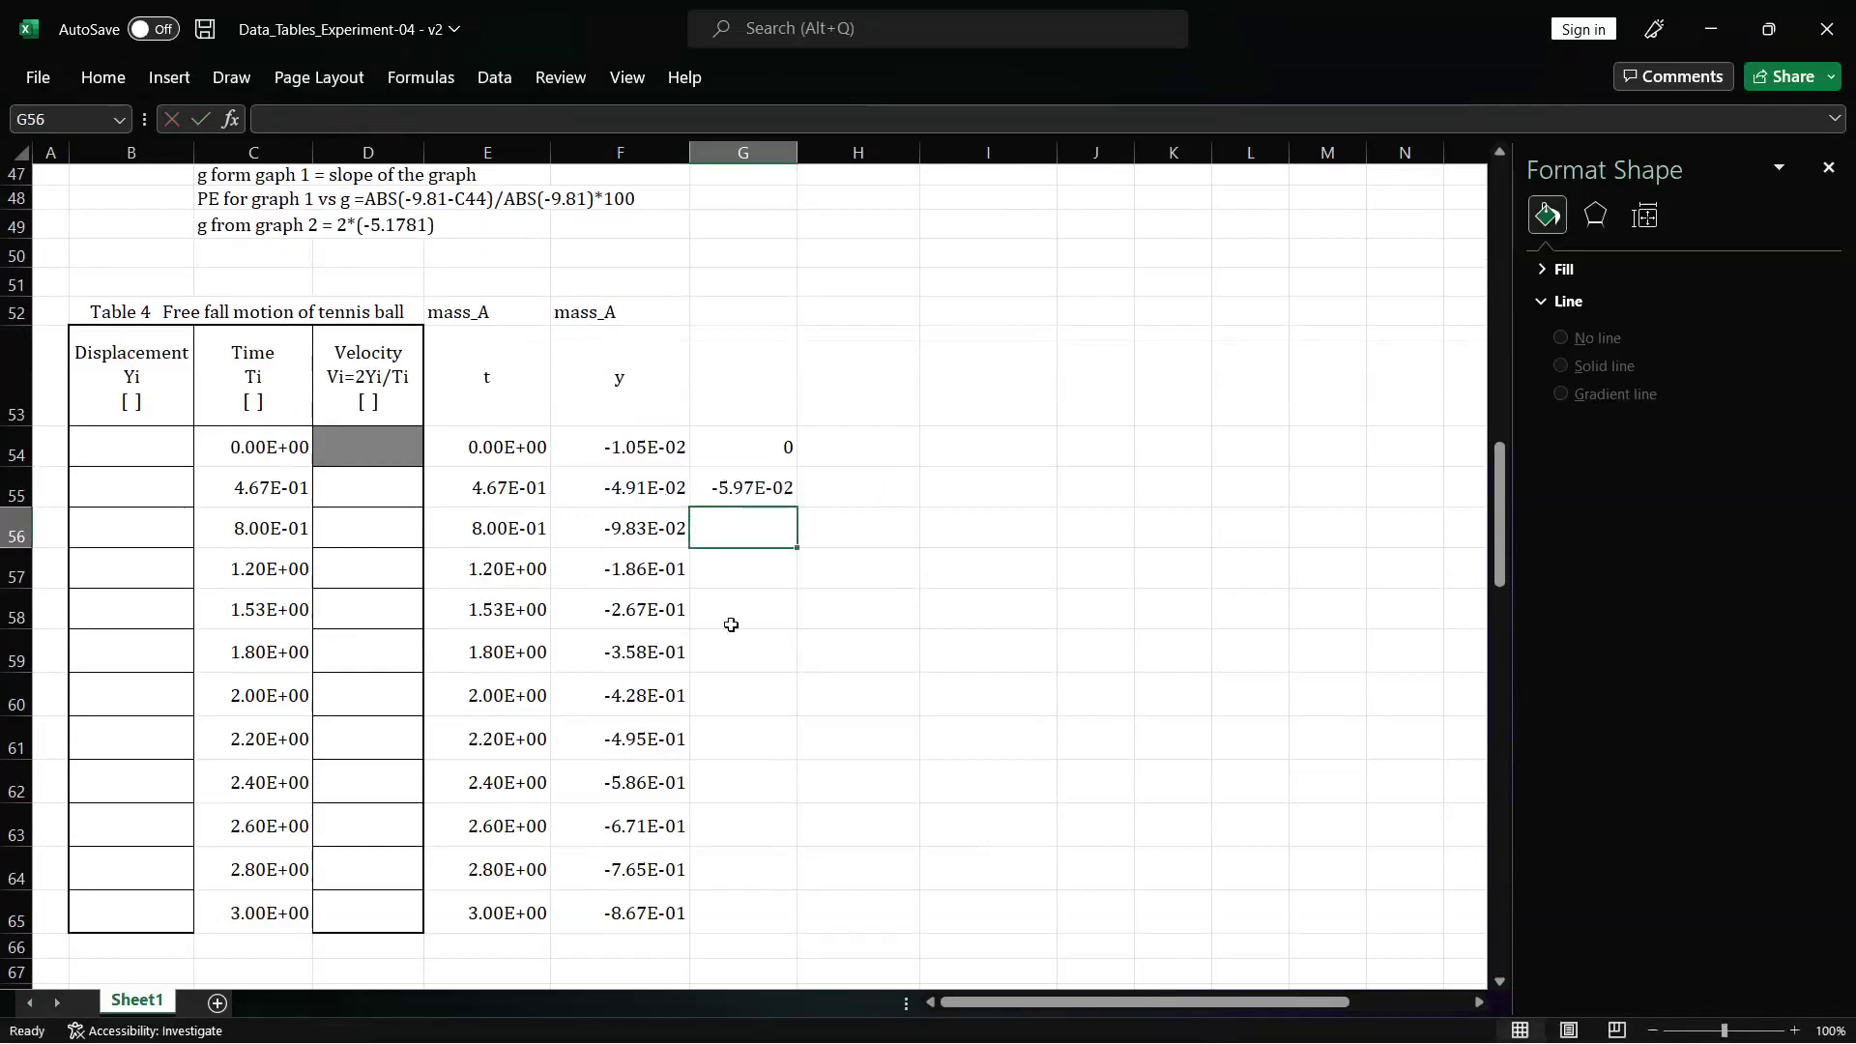
click(735, 486)
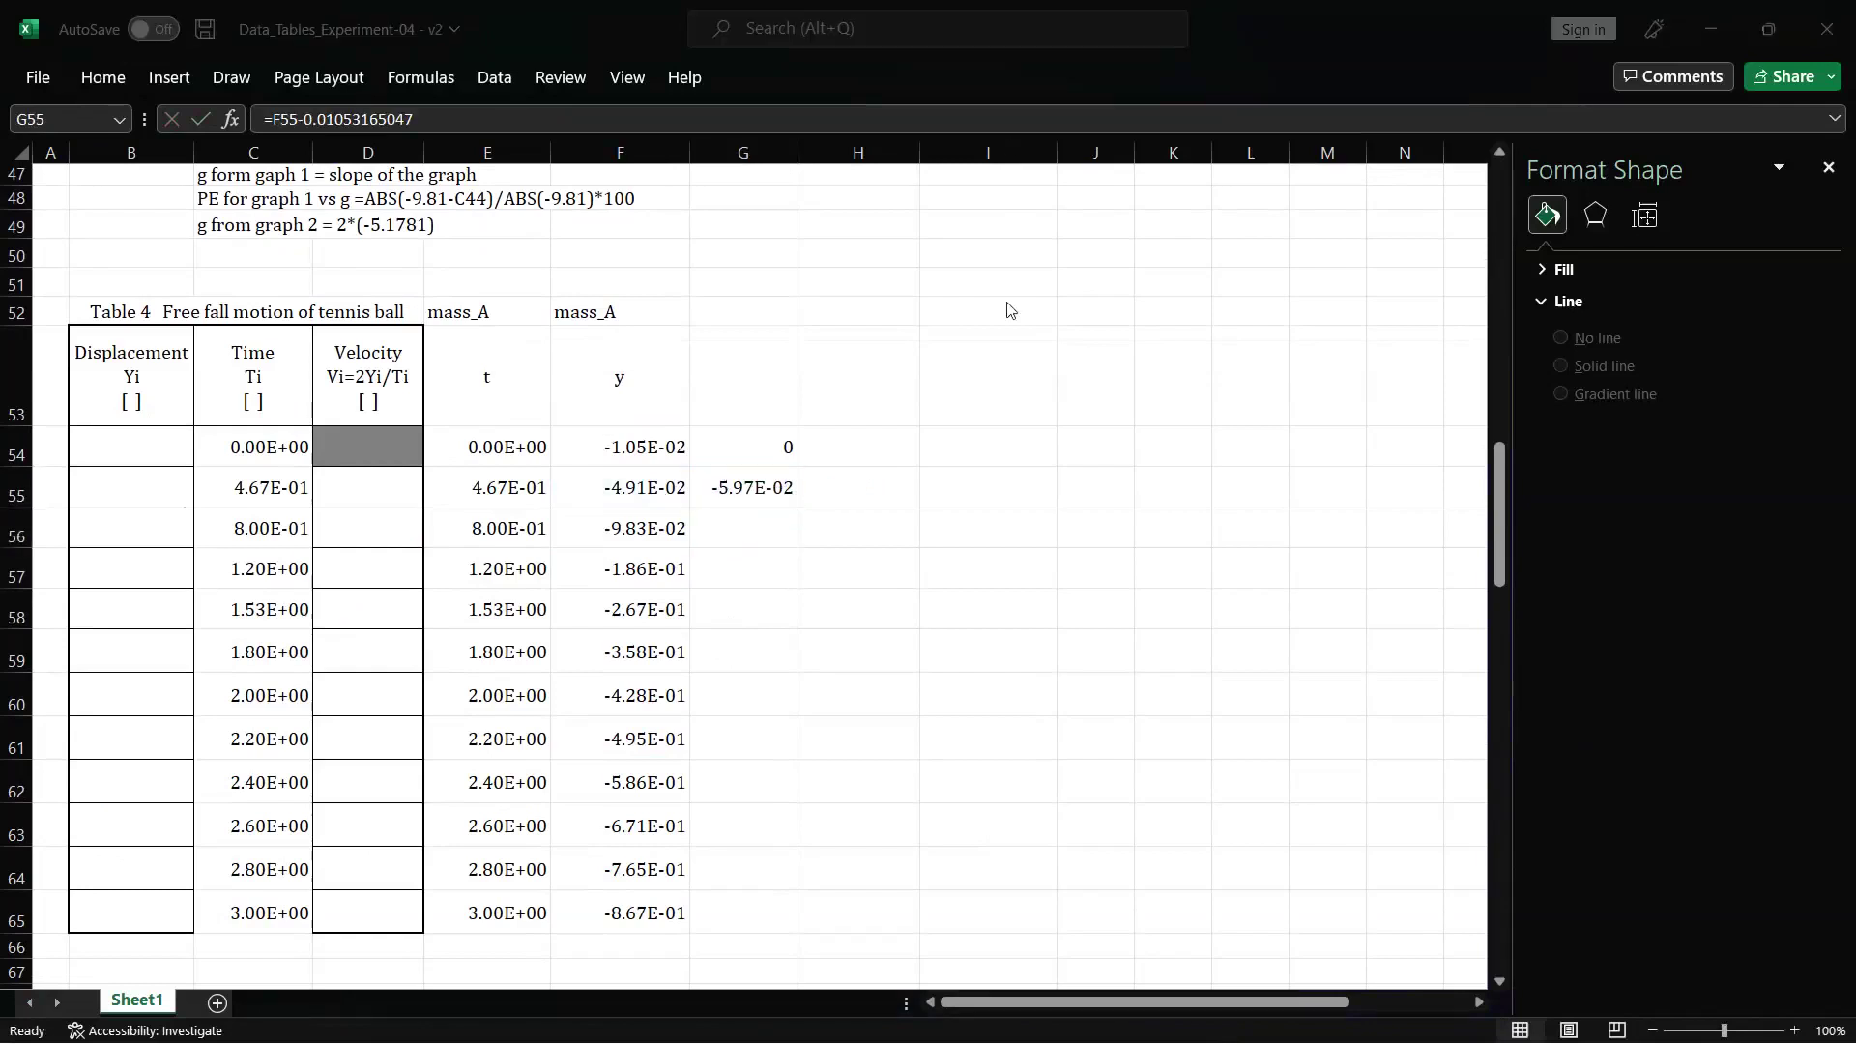
- Change the offset formula in cell G55 to =F55+0.01053165047
scroll(924, 290, up, 2)
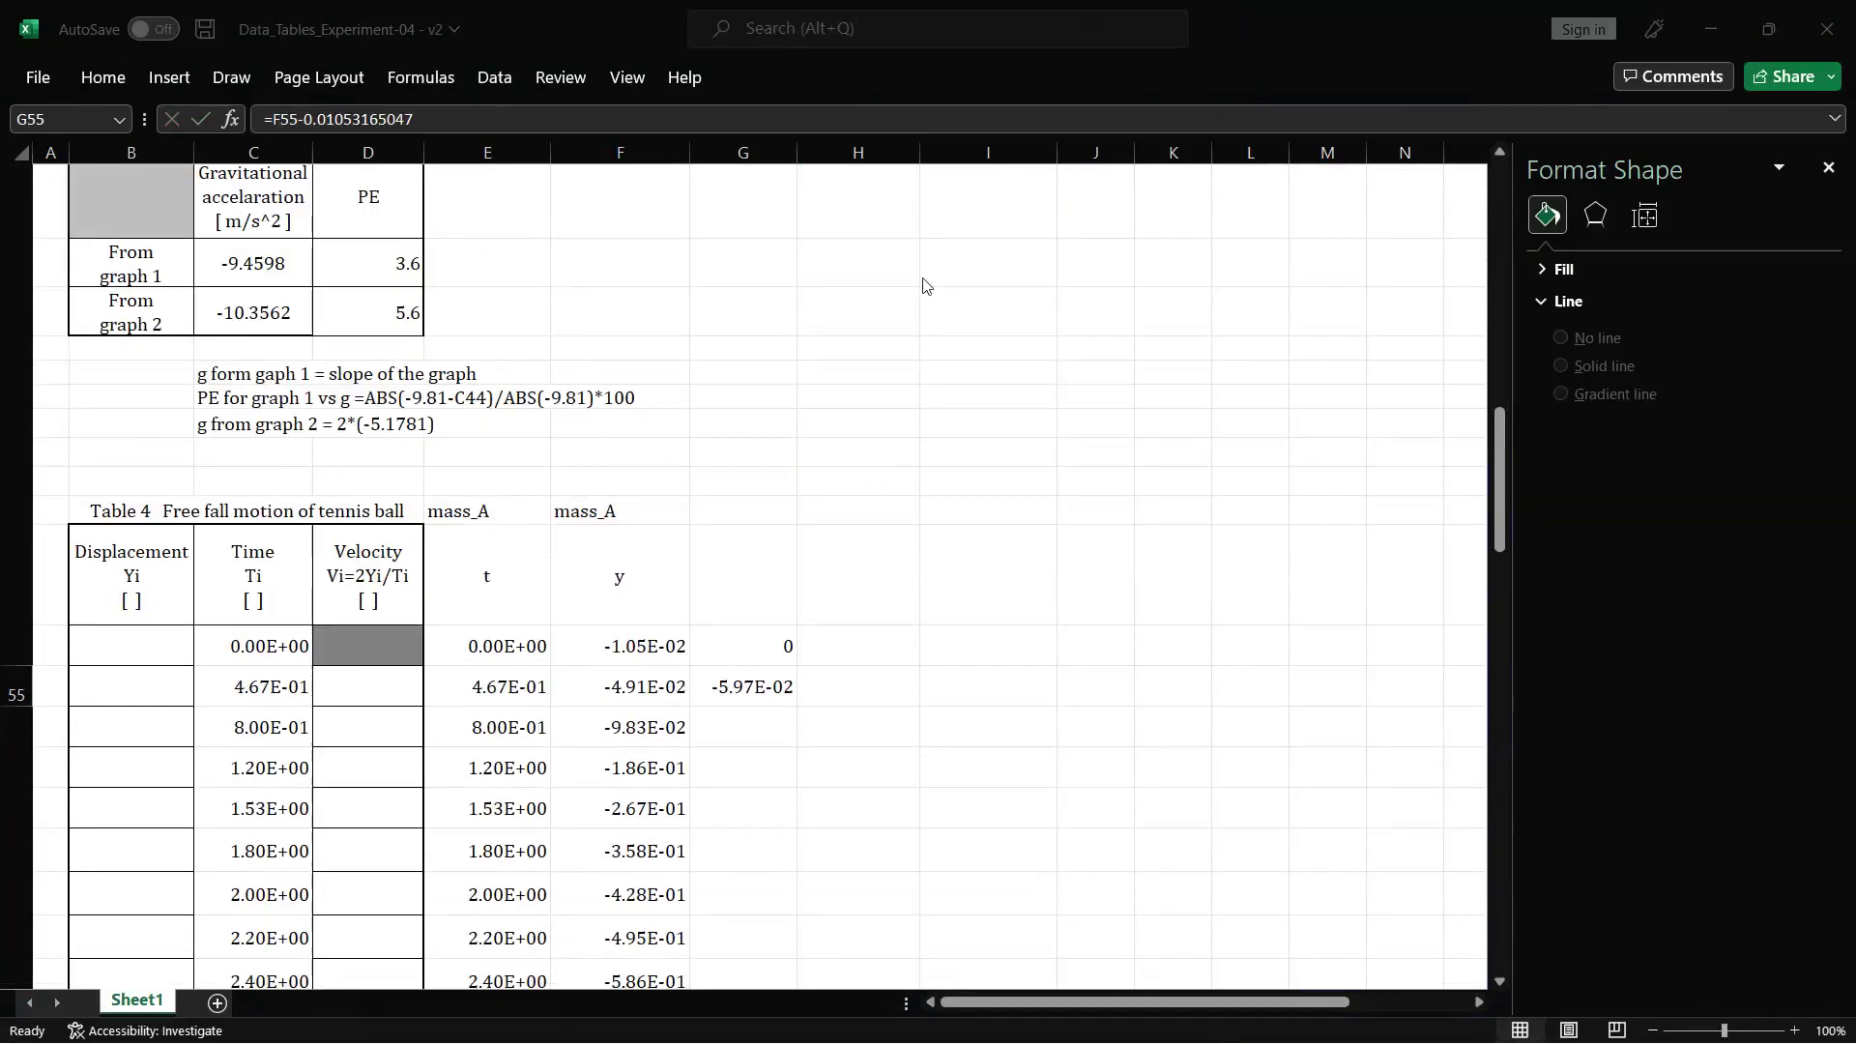
click(308, 118)
key(BackSpace)
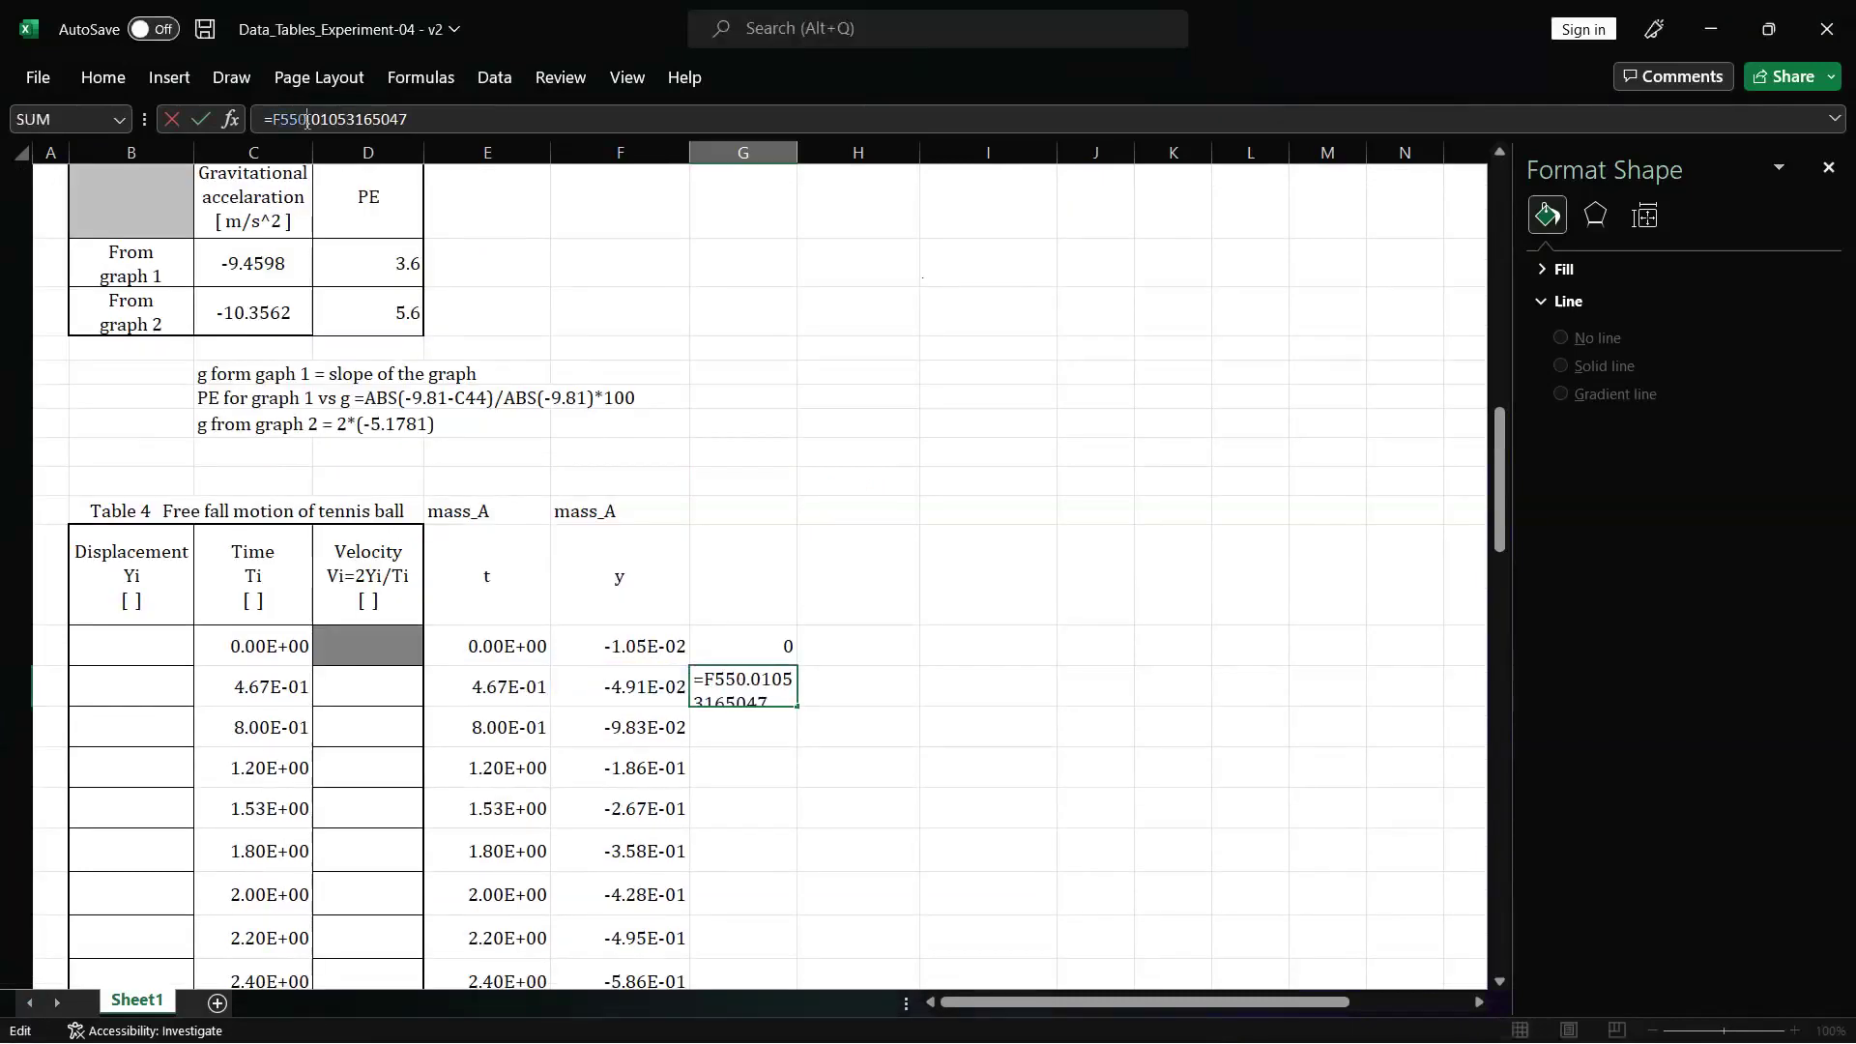
text(+)
key(Return)
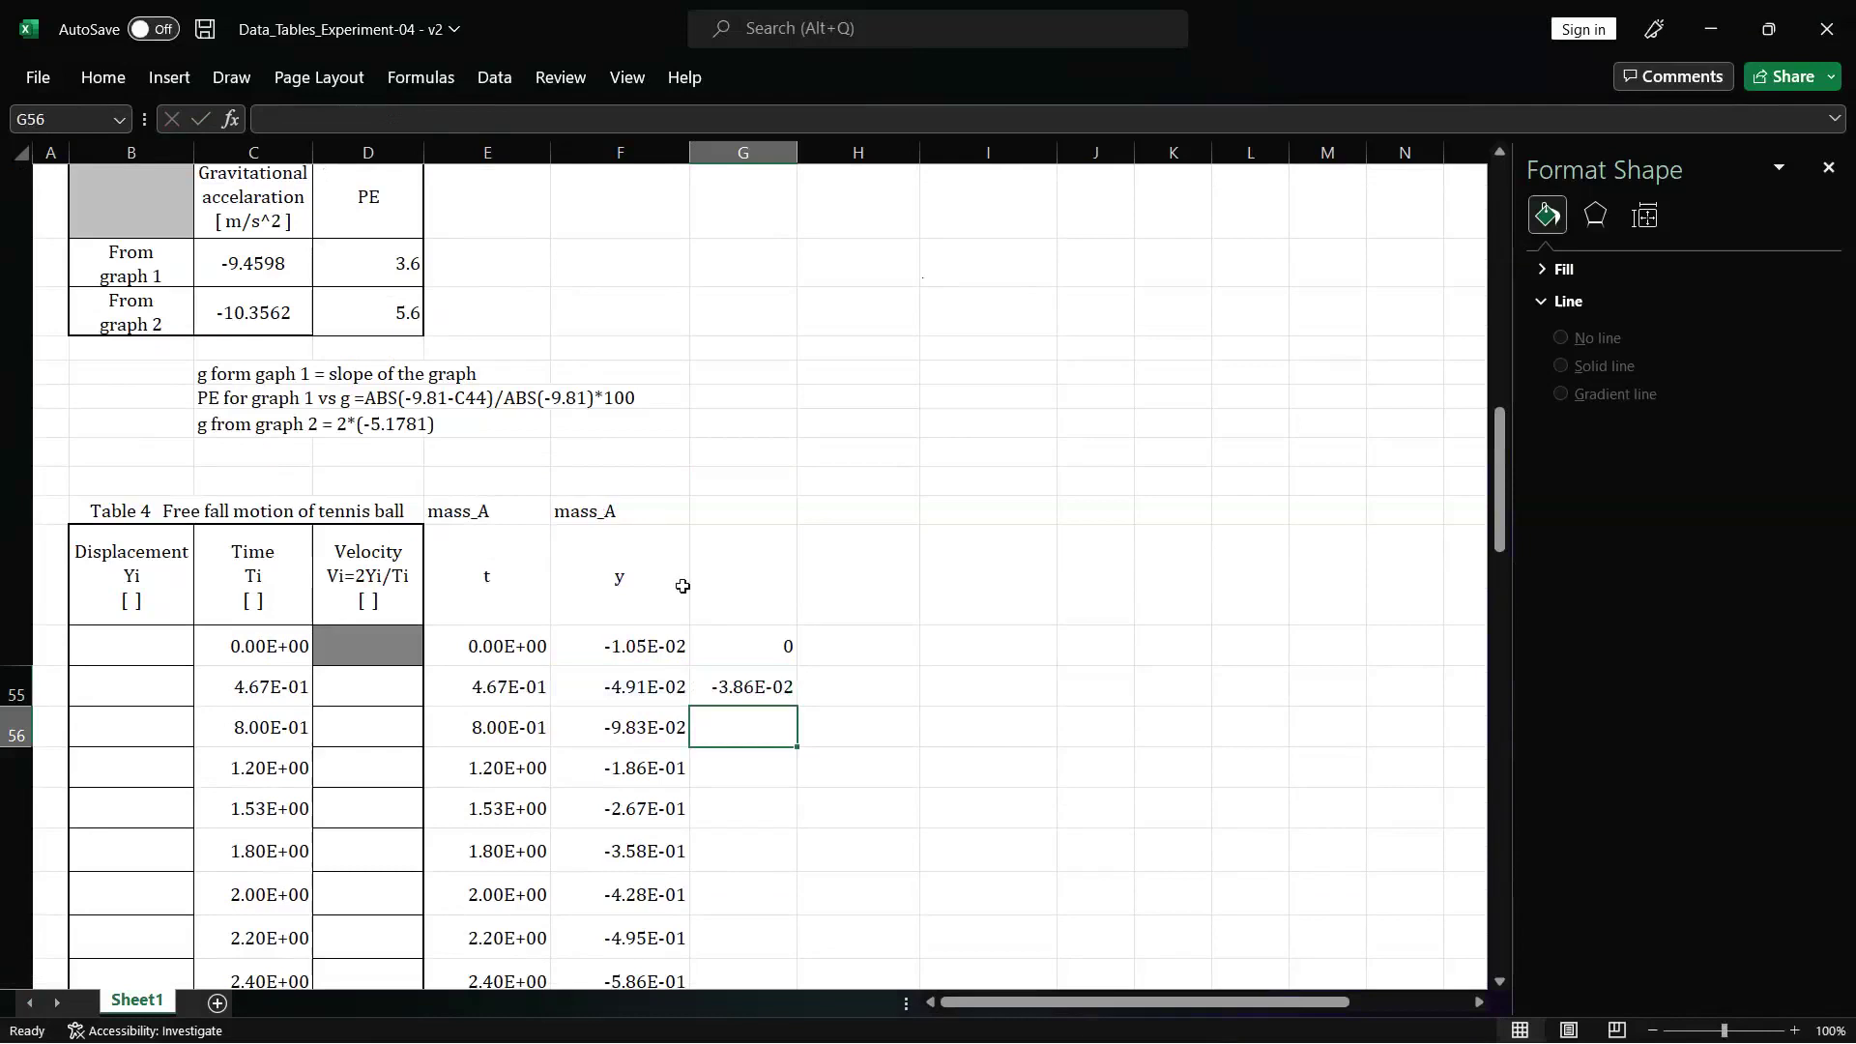
- Fill the corrected displacement formula from G55 down to G65
click(759, 694)
scroll(774, 705, down, 3)
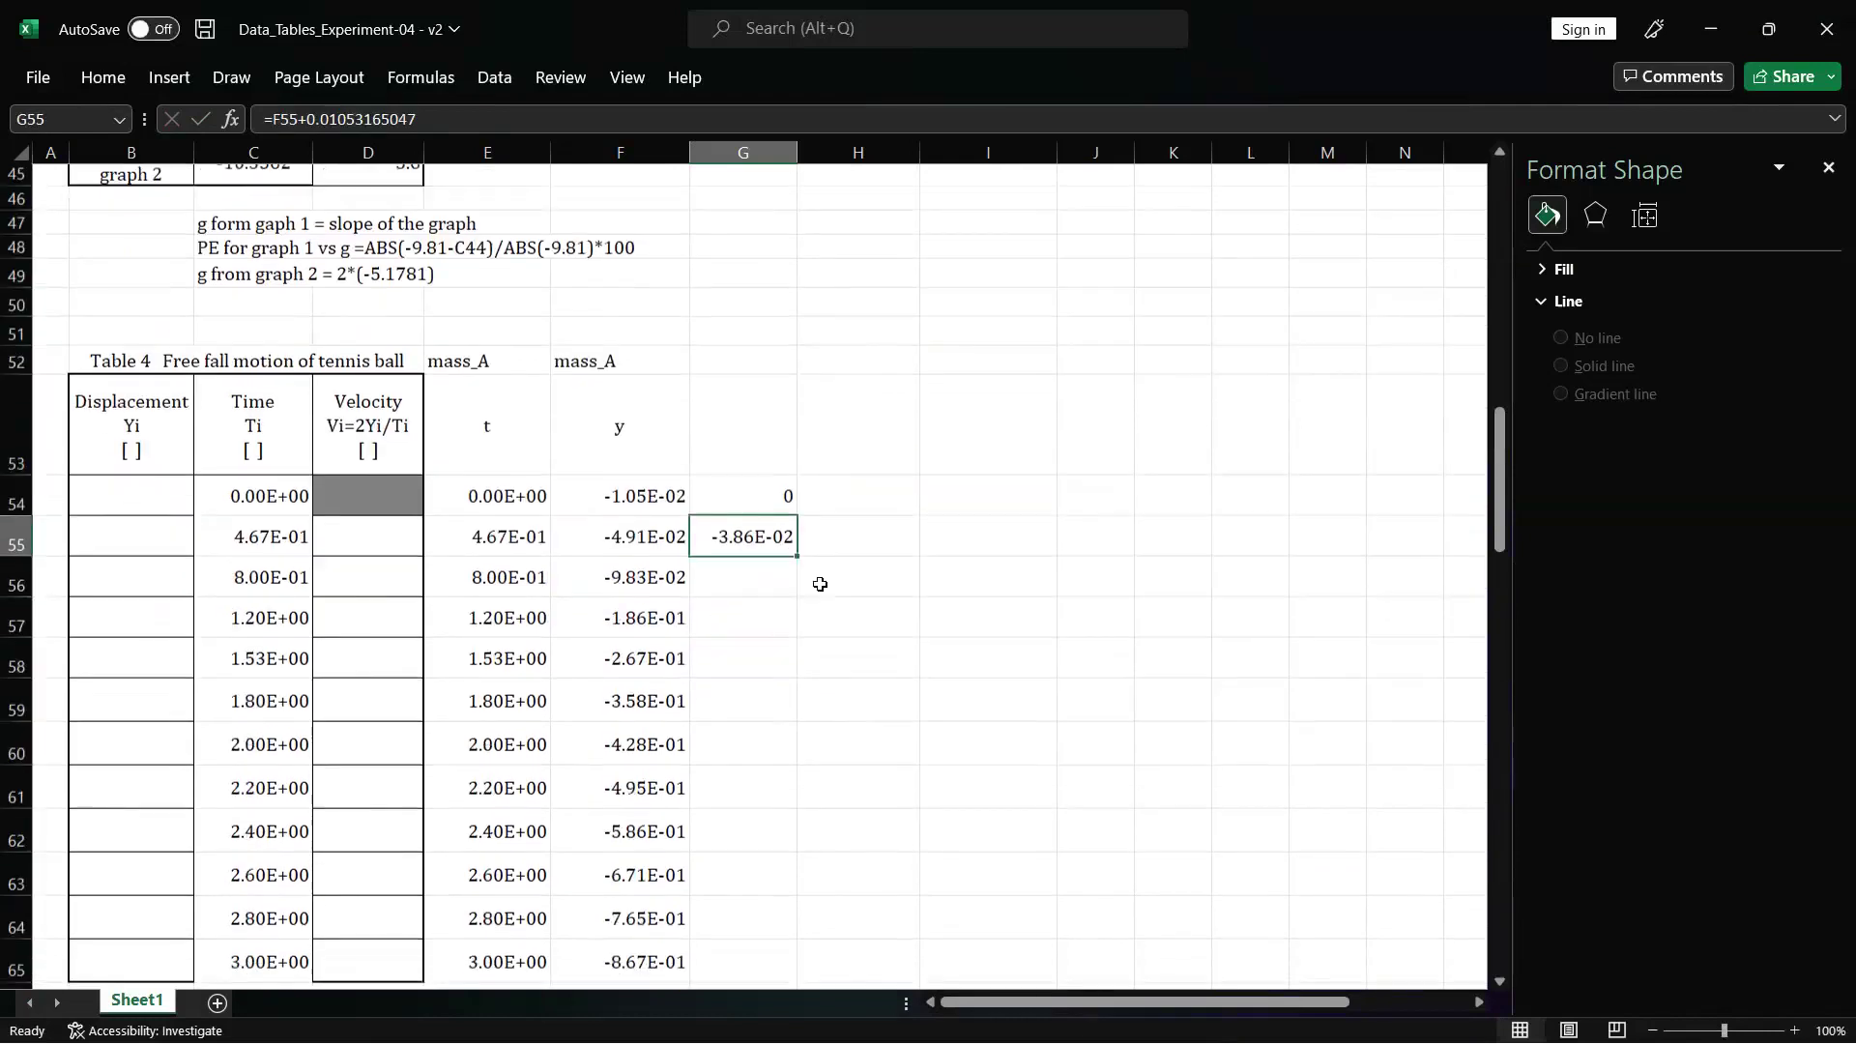
drag(797, 542, 811, 957)
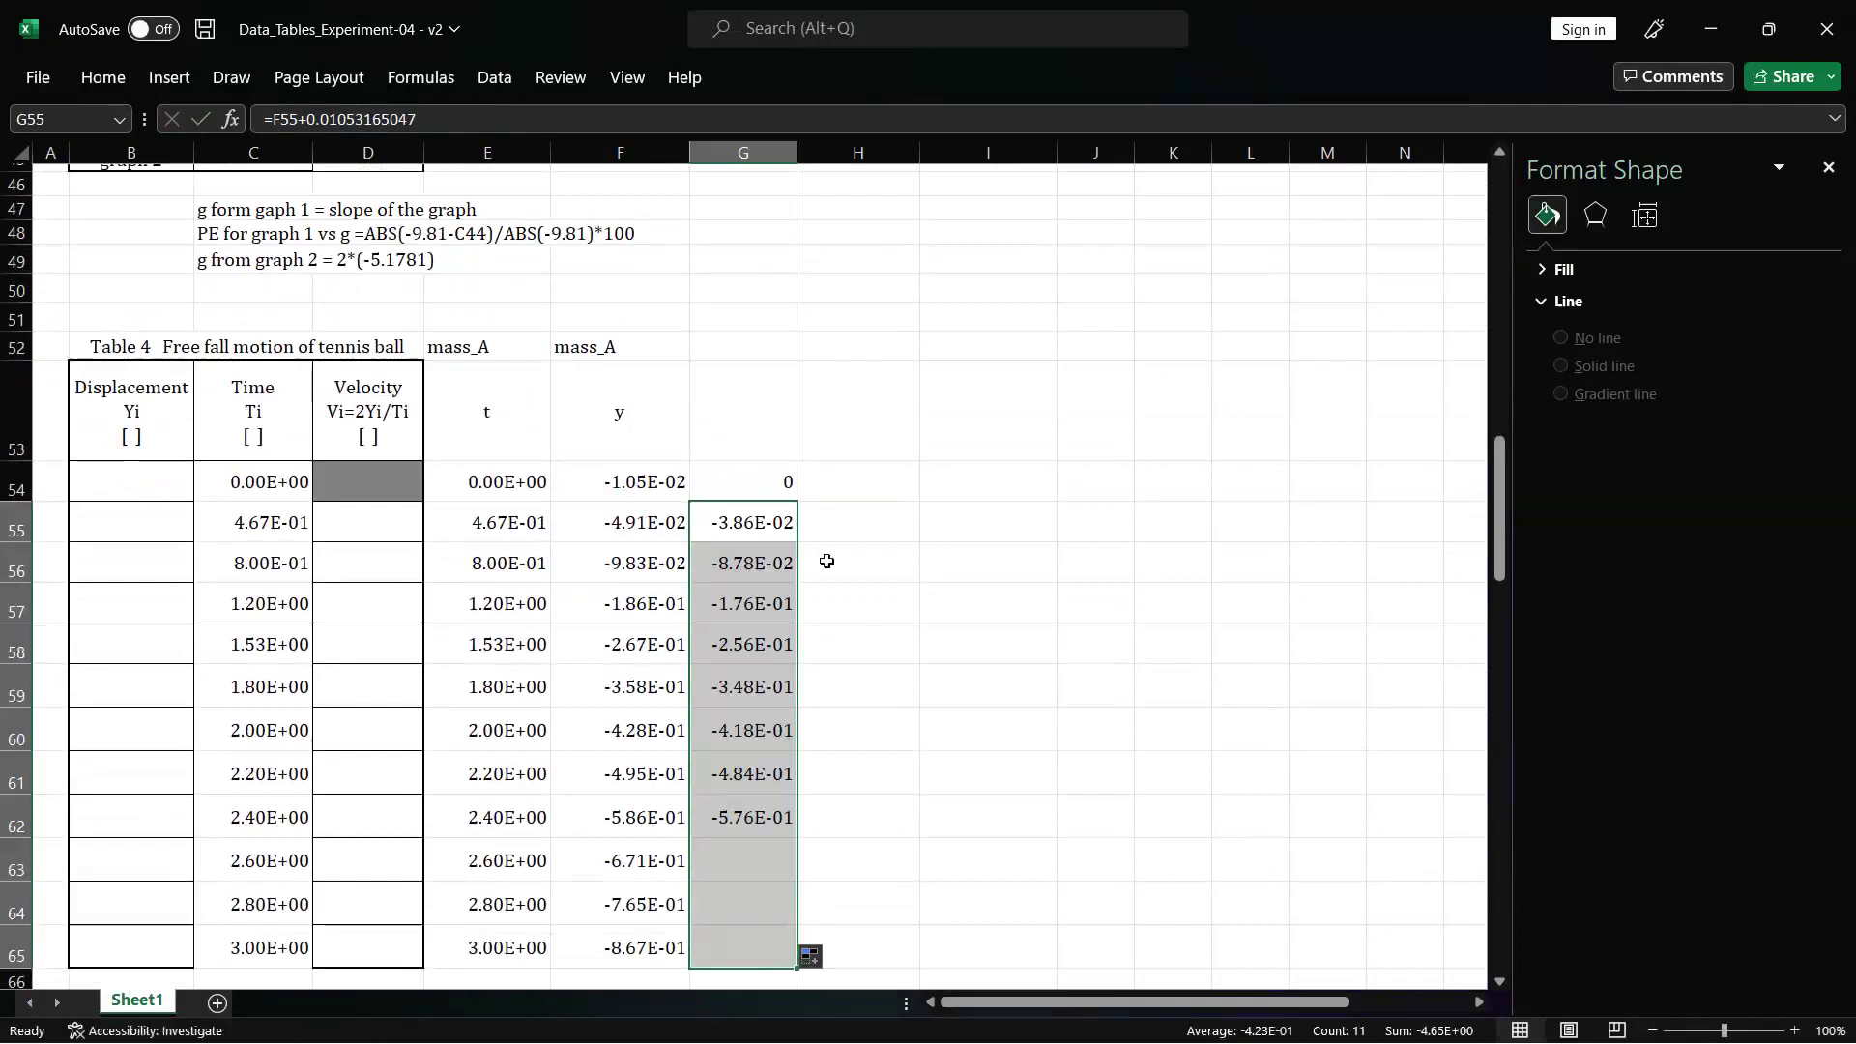
- Add the formula note "G55 --> =F55+0.01053165047" in cell H55, reusing the formula text copied from G55
click(774, 525)
click(451, 119)
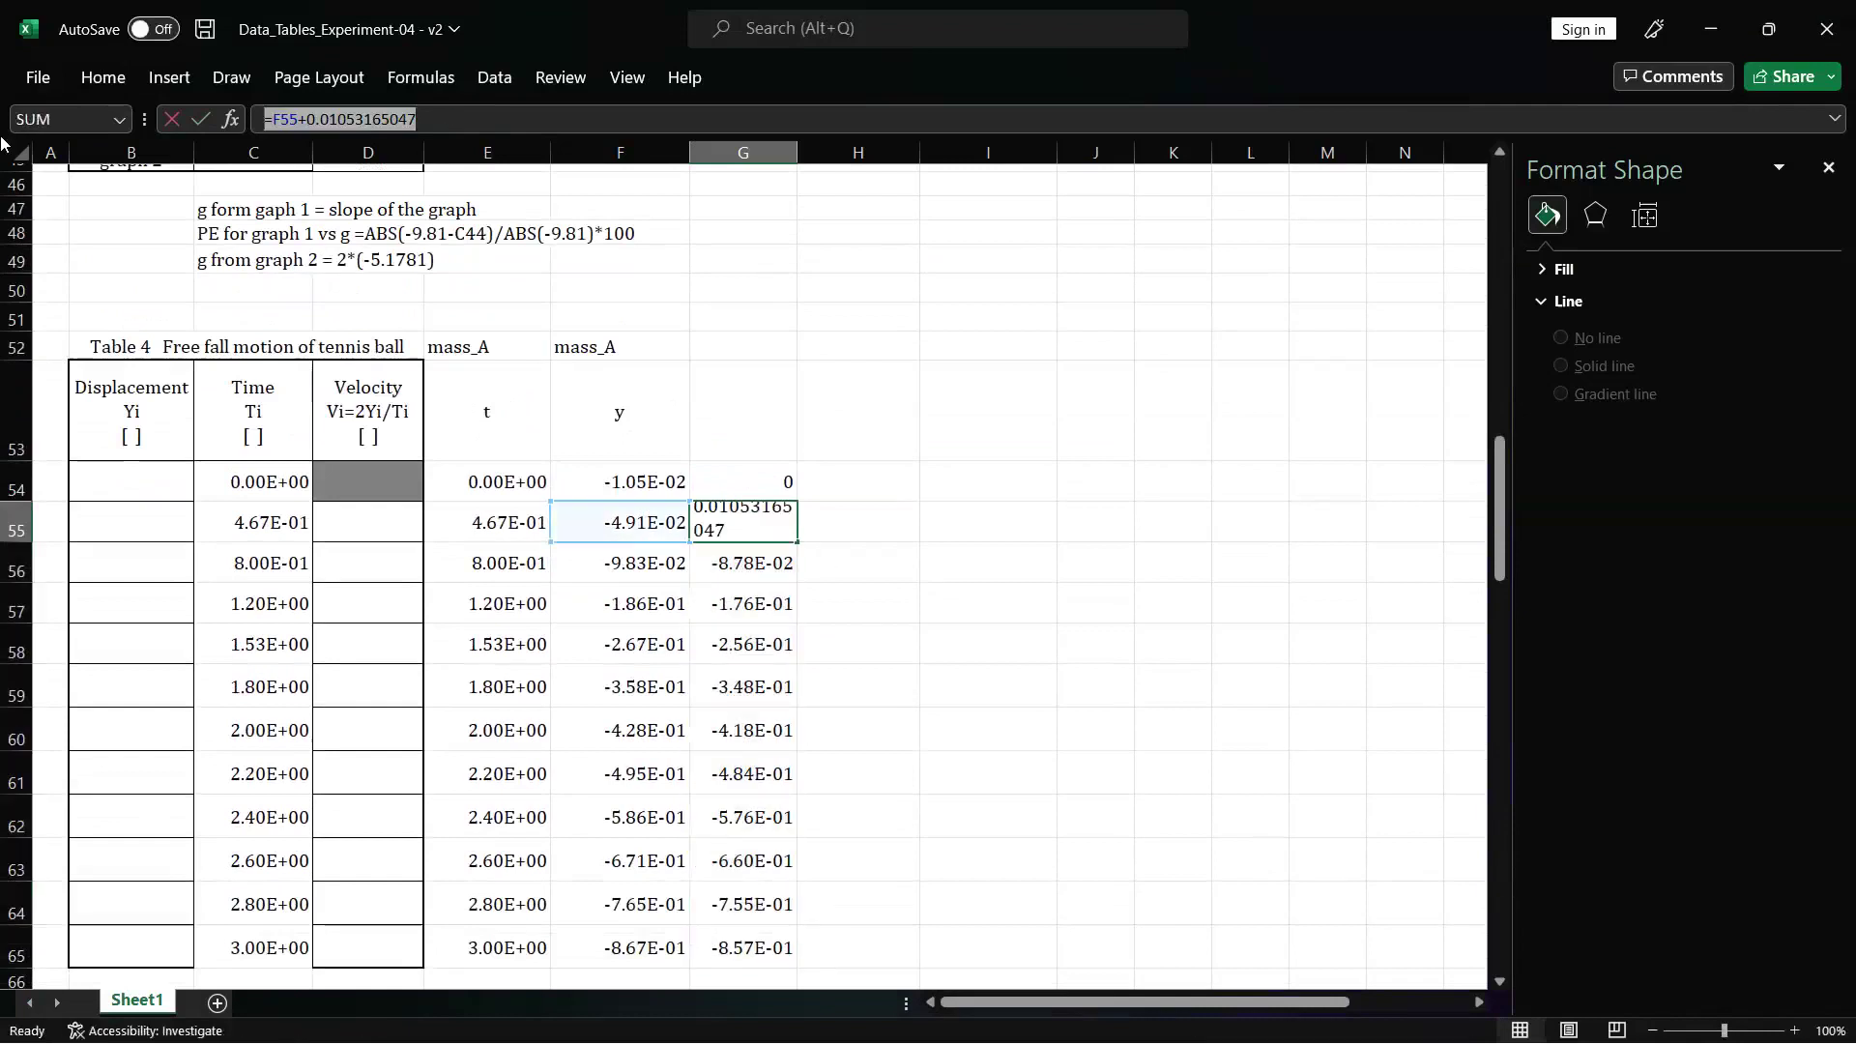
key(Escape)
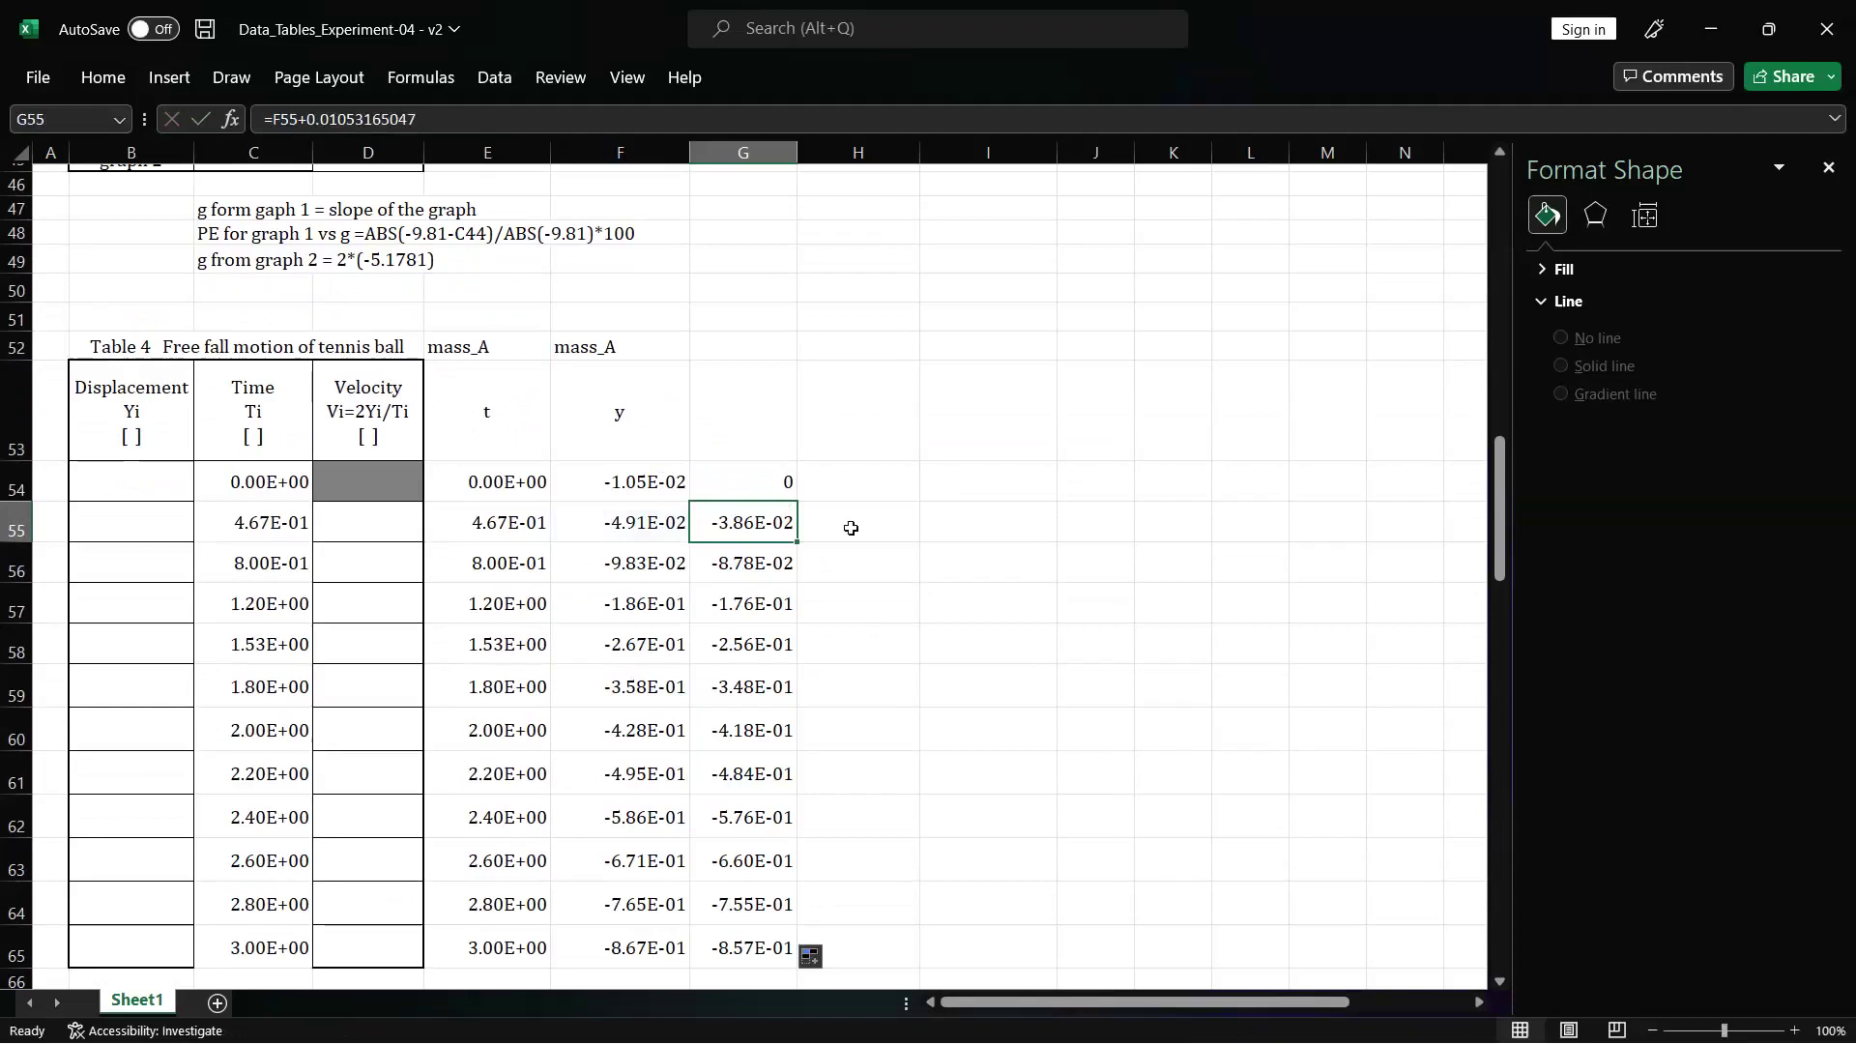
click(850, 527)
text(G)
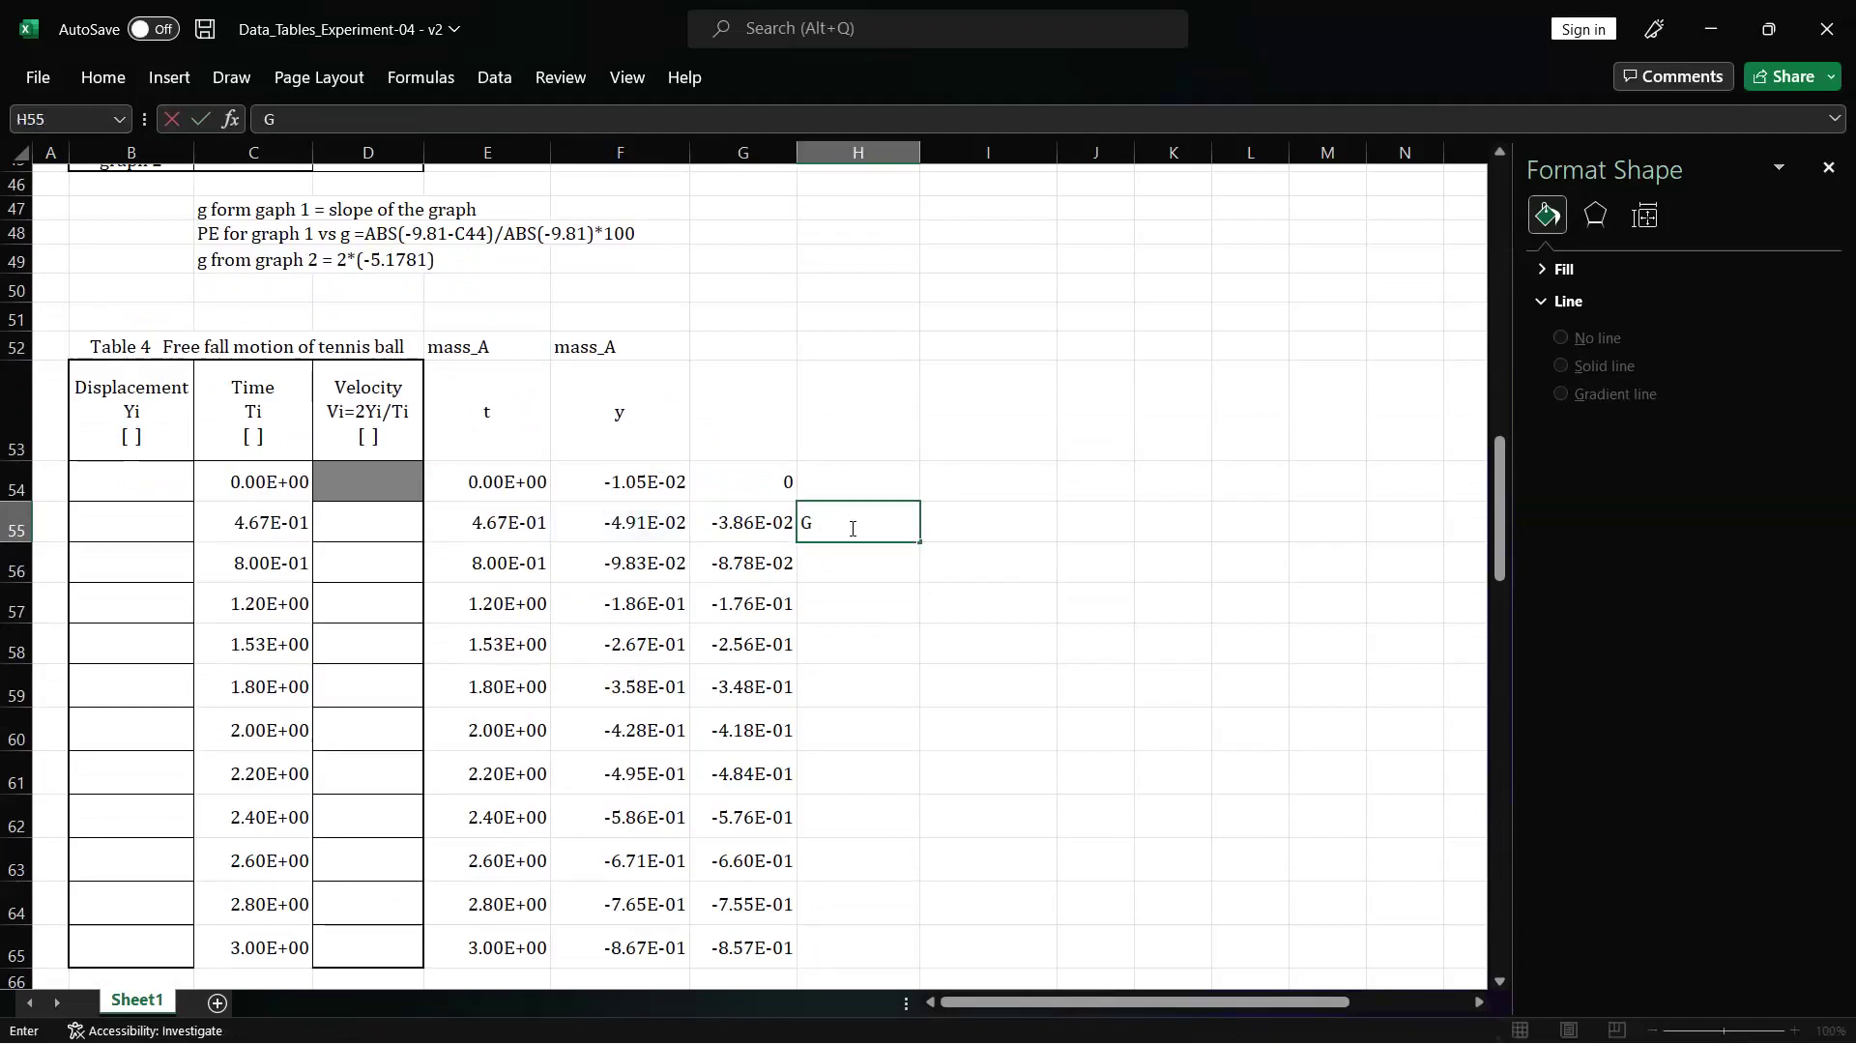
text(55 -->)
text(=F55+0.01053165047)
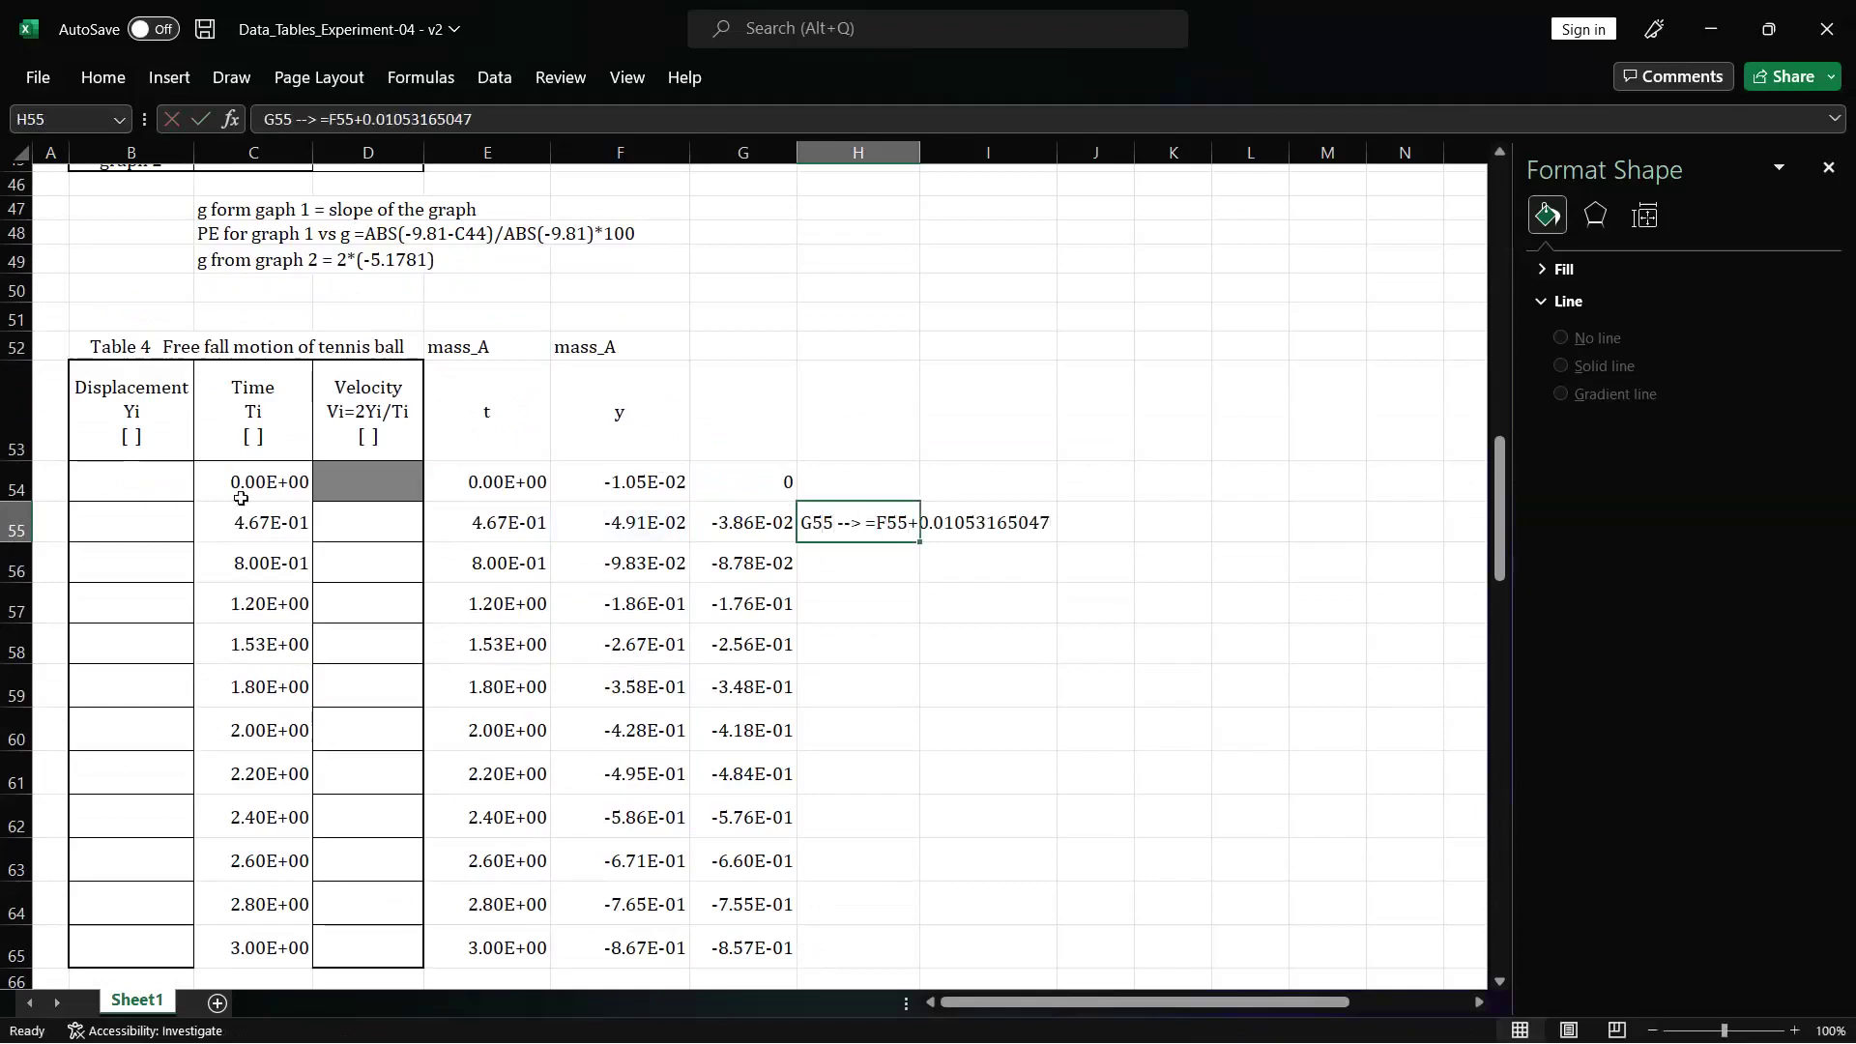
- Copy the corrected displacements G54:G65 and paste them as values into Table 4's Displacement column from B54
click(146, 480)
right_click(147, 484)
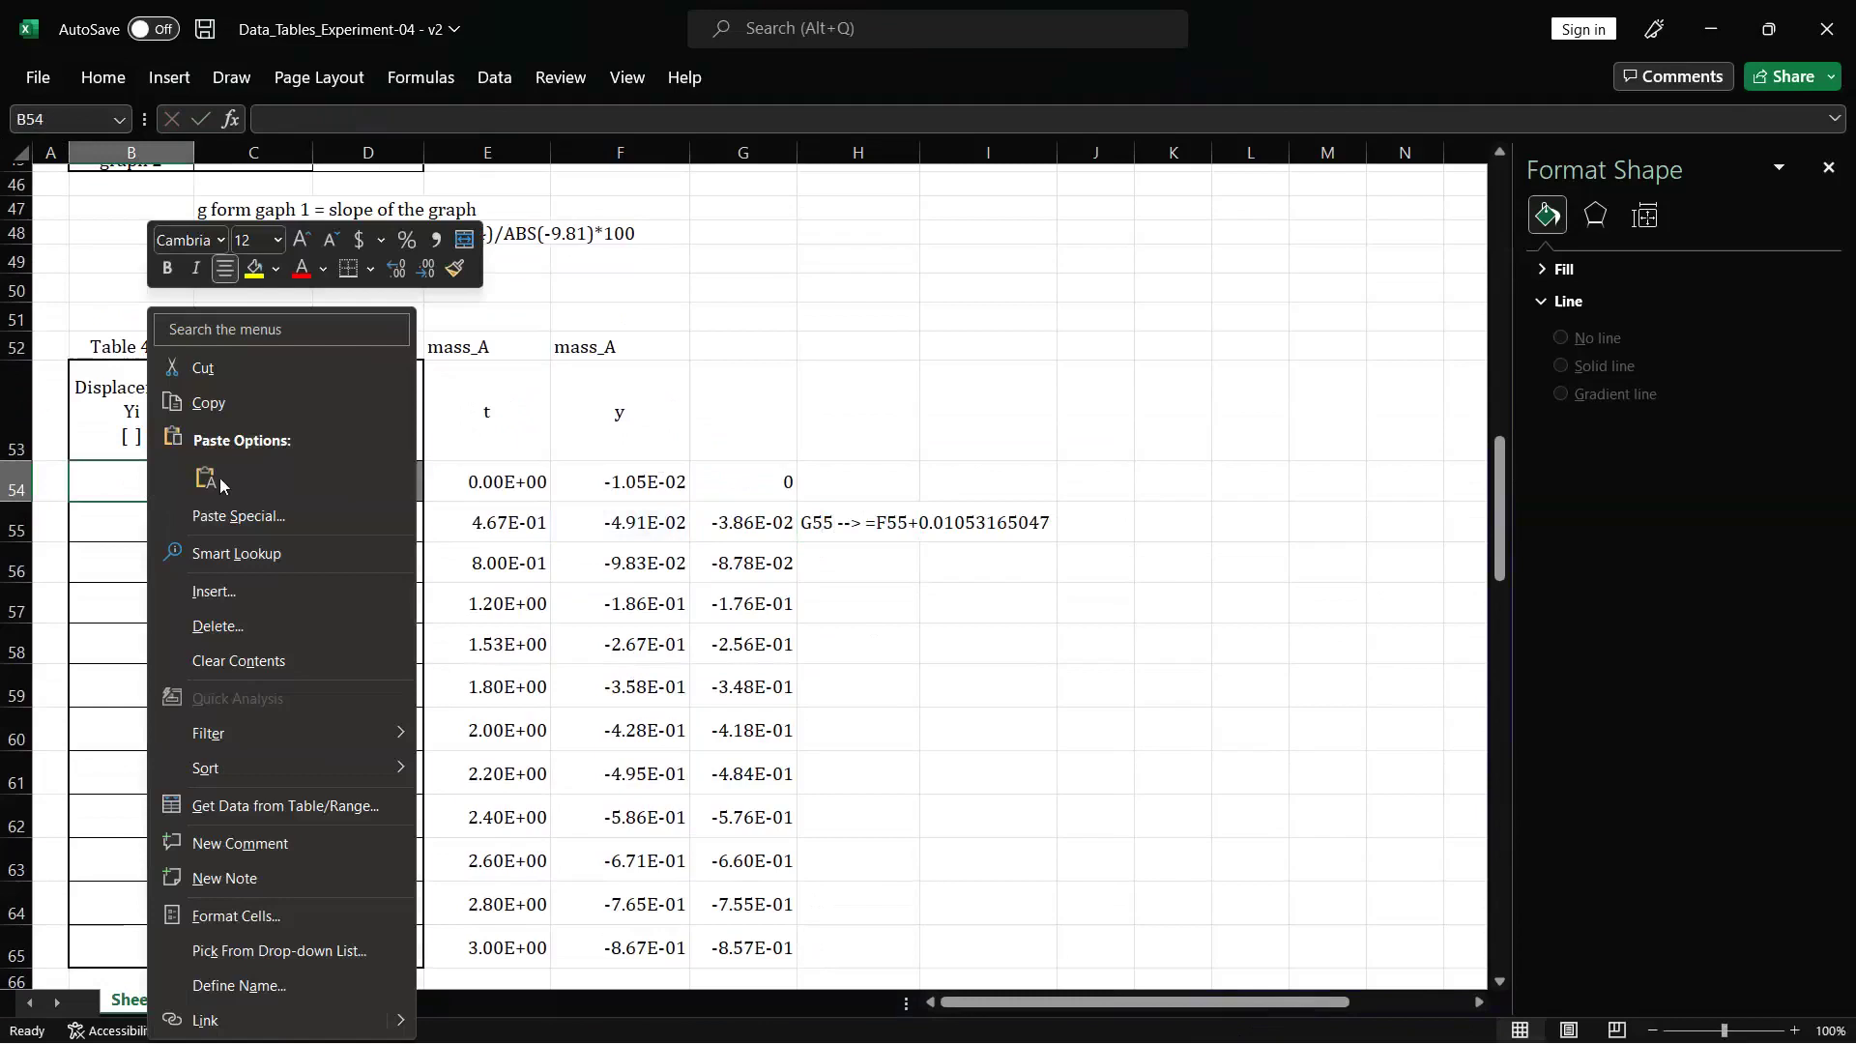
key(Escape)
drag(744, 475, 737, 930)
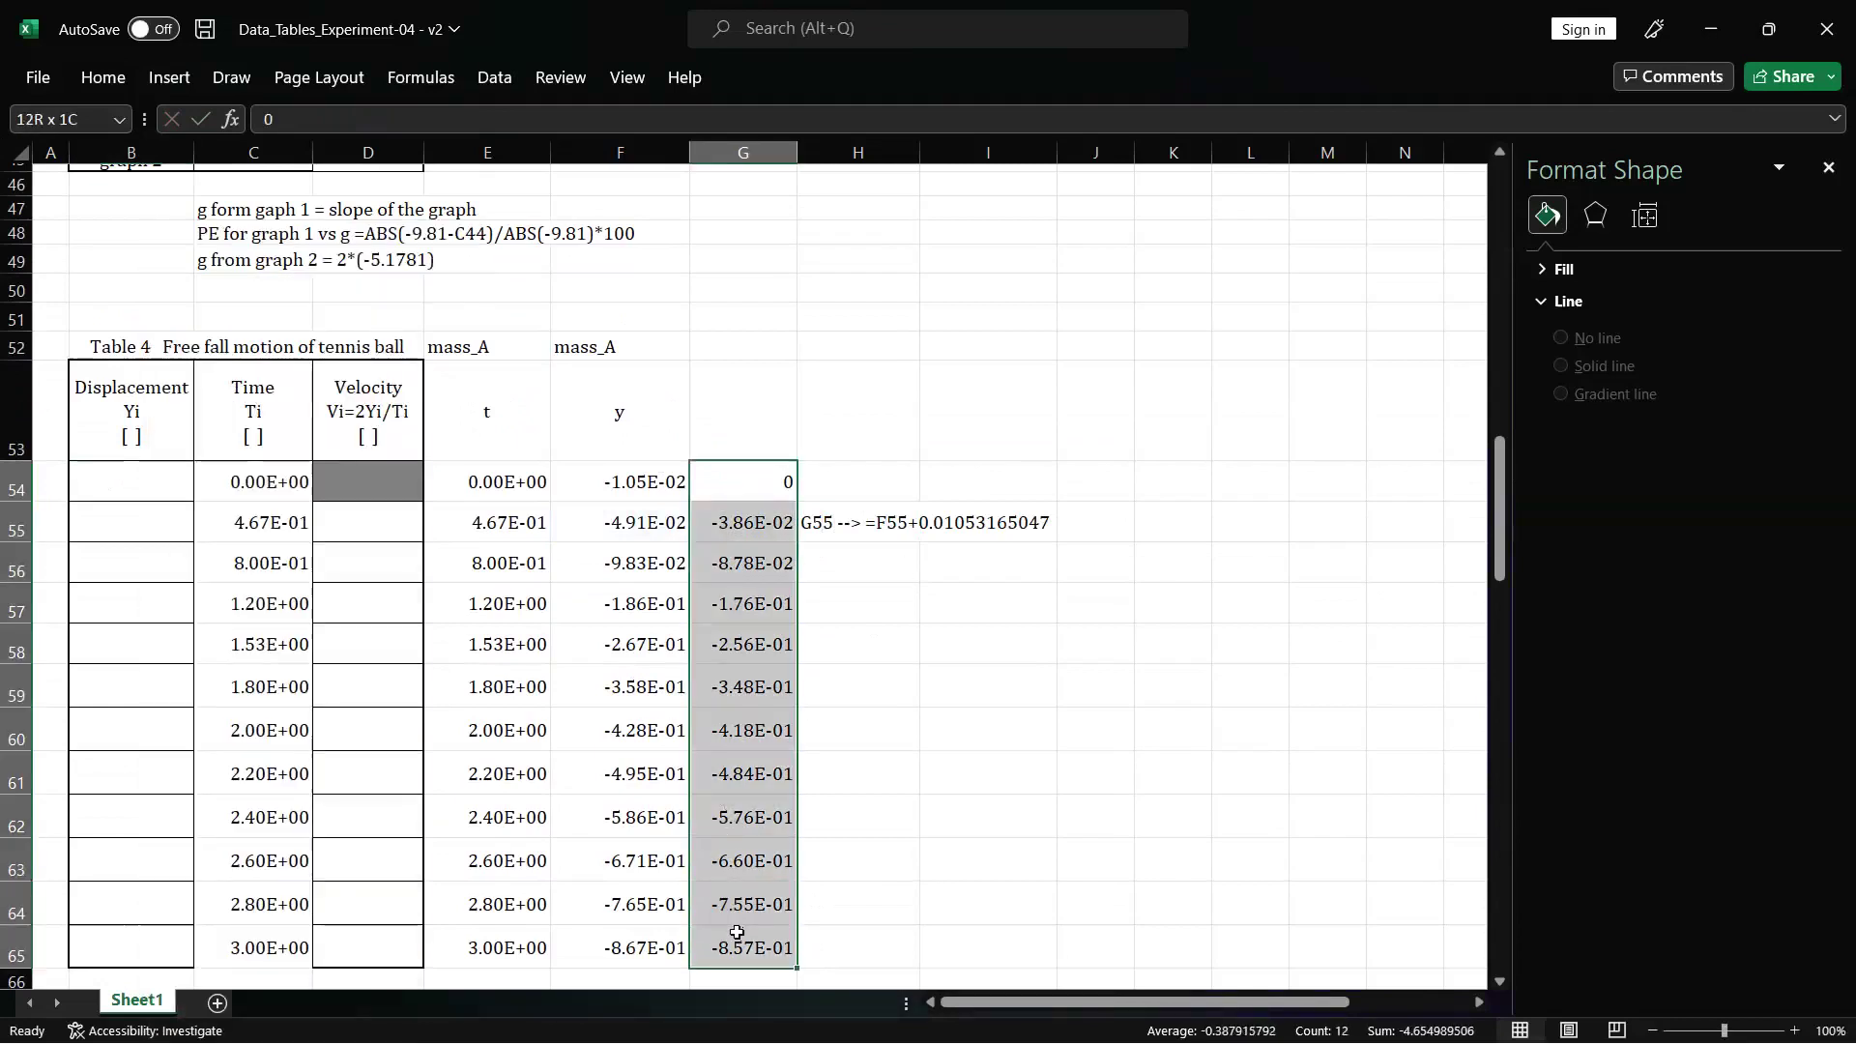
key(ctrl+c)
click(123, 480)
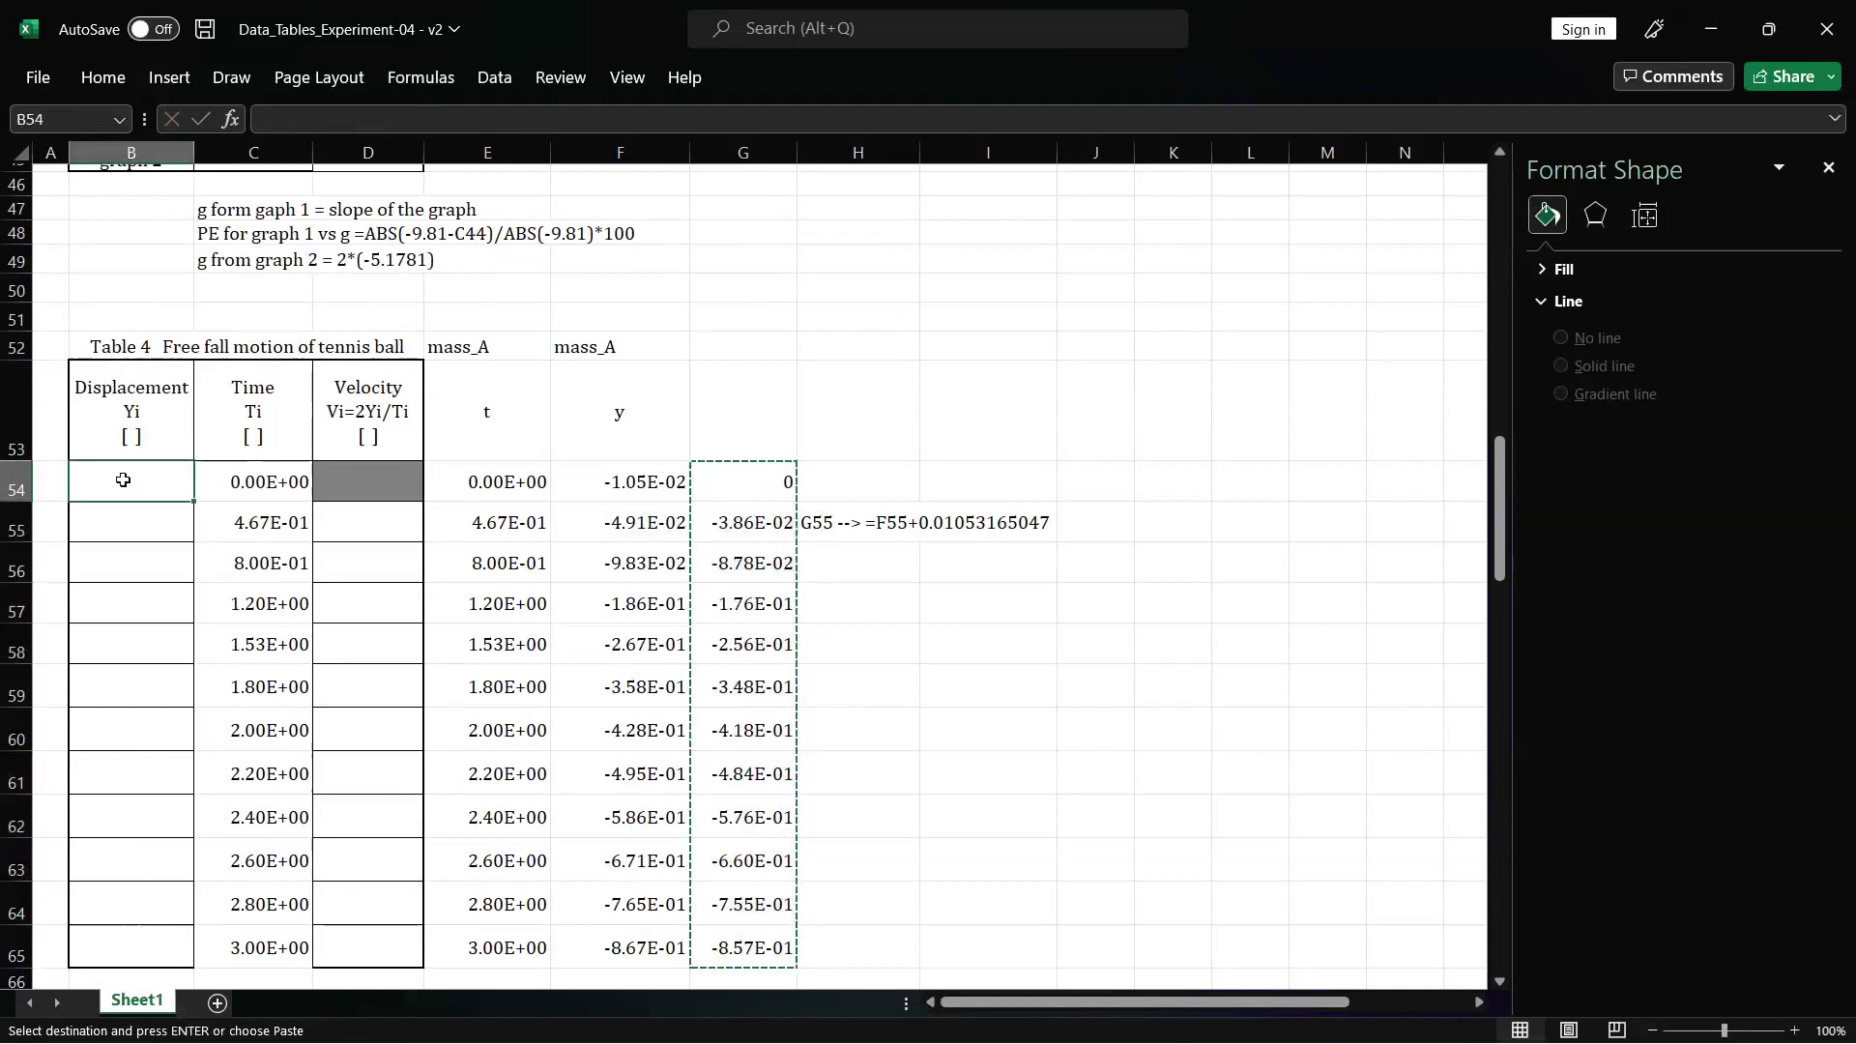
right_click(123, 480)
click(192, 485)
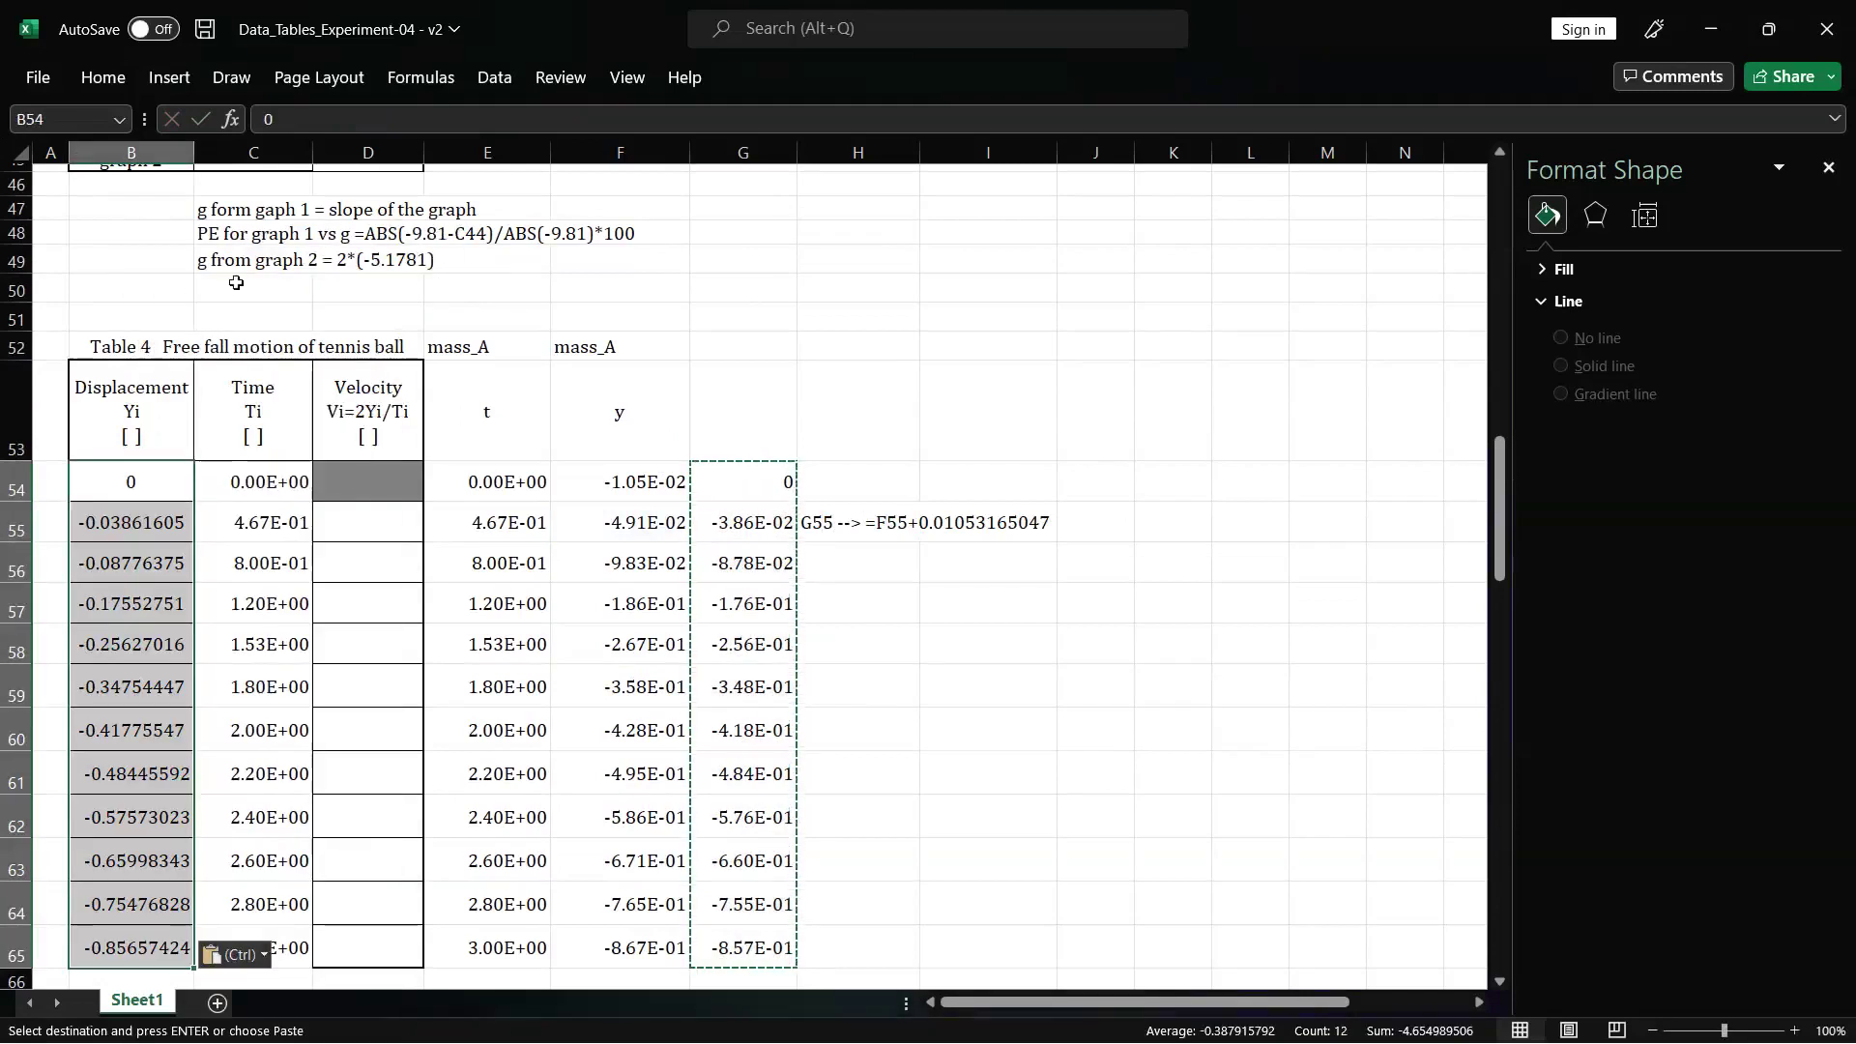
- Fill in the unit brackets of Table 4's headers with m for Displacement and s for Time
click(133, 411)
click(388, 119)
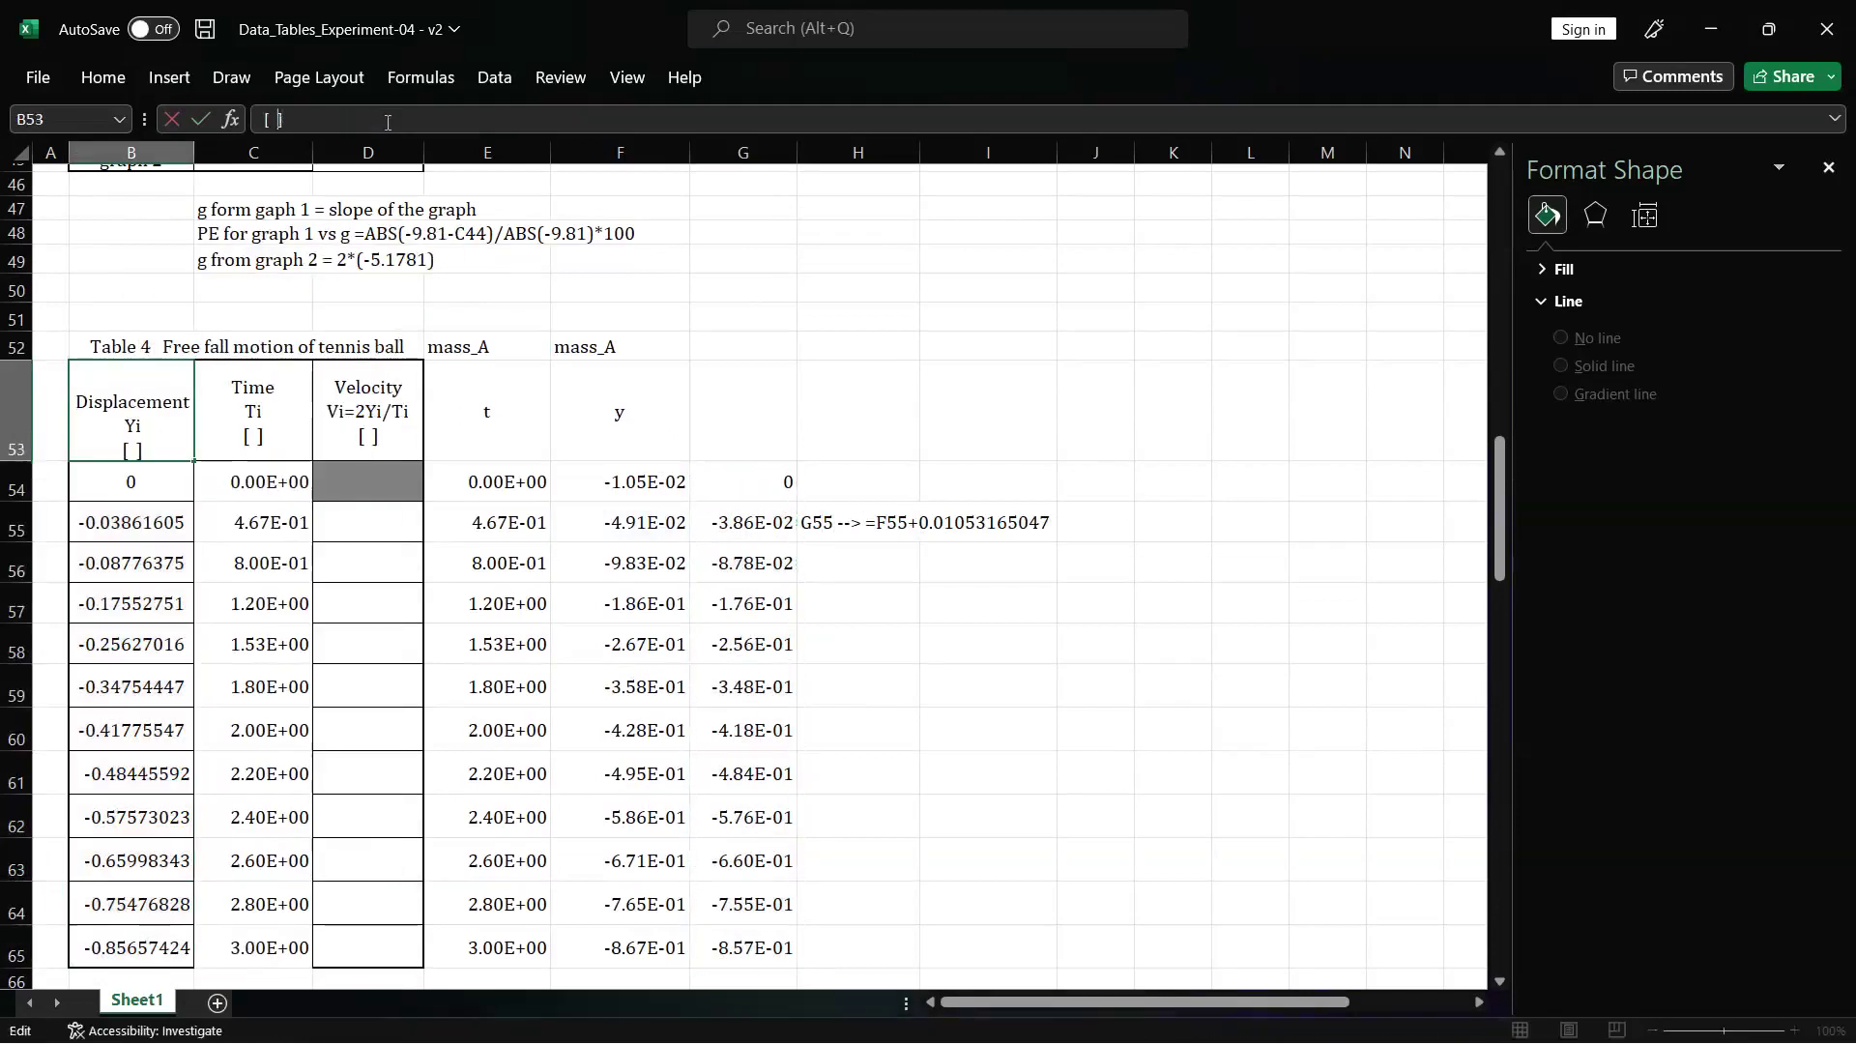
text(m)
key(Tab)
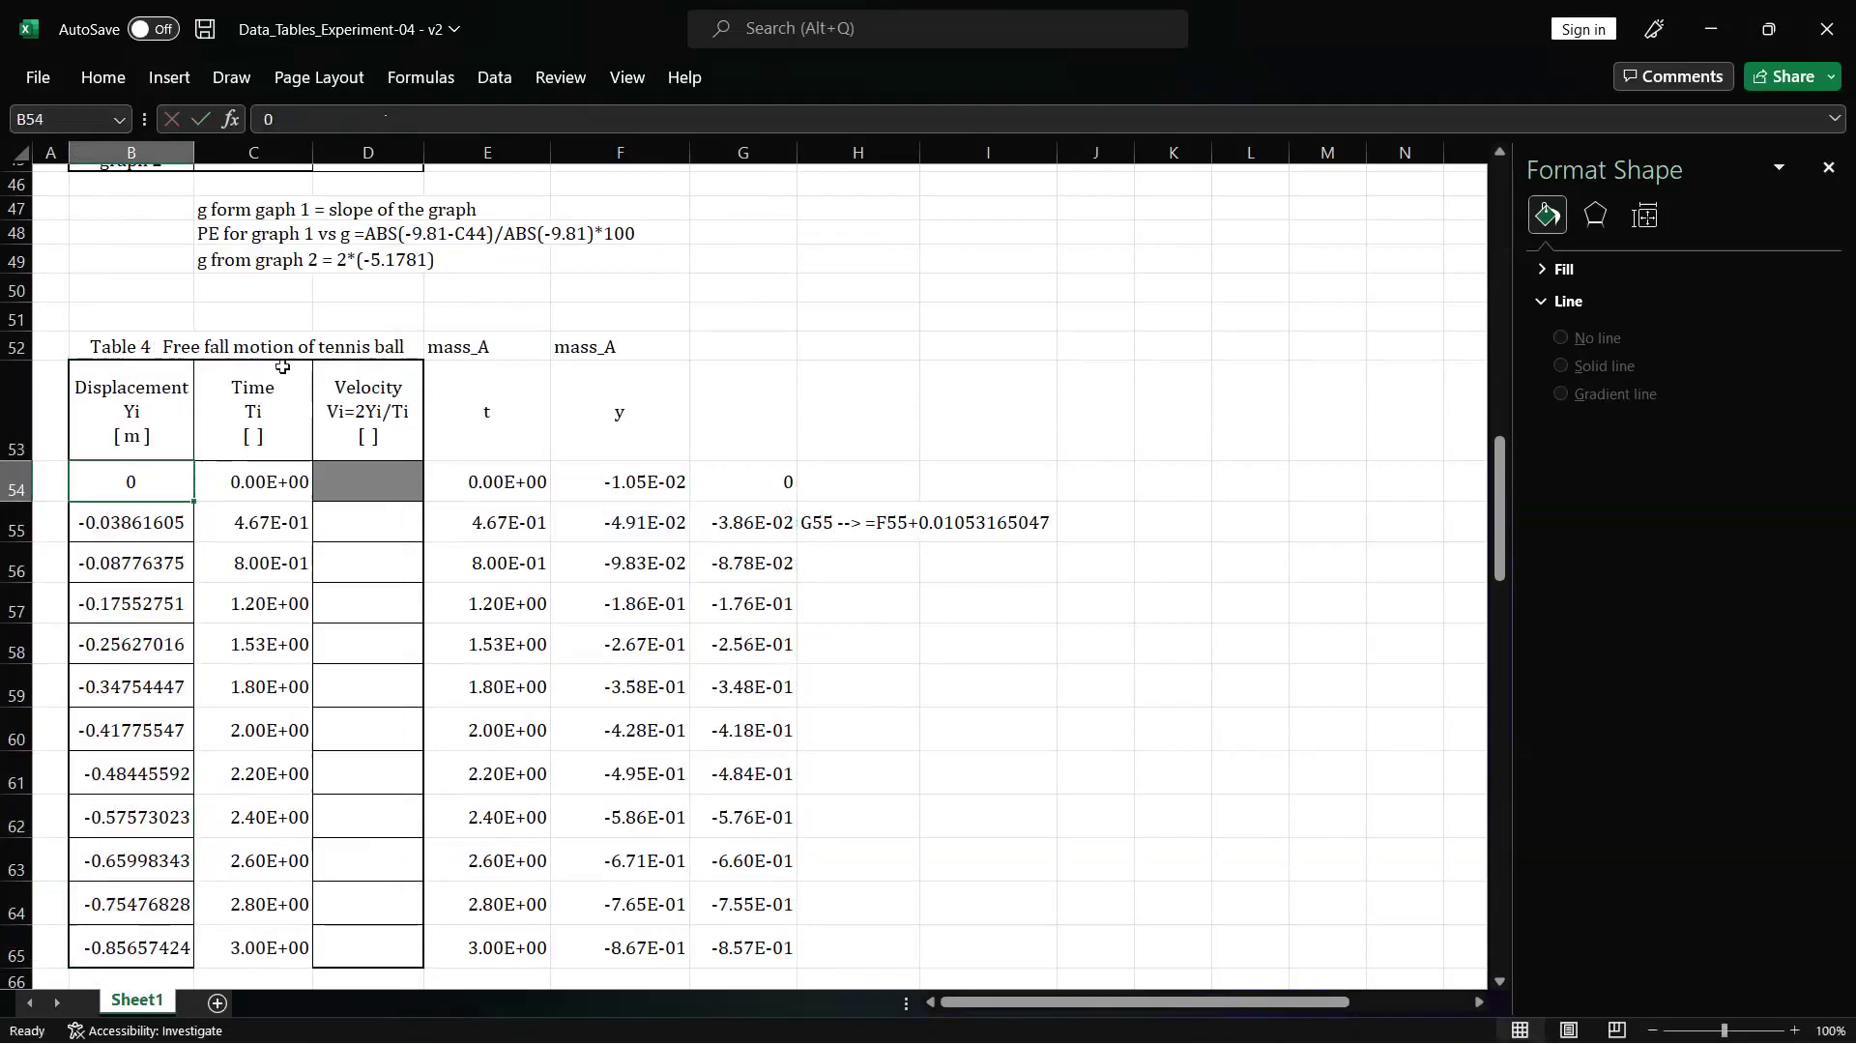
click(347, 117)
key(Down)
key(Down)
text(s)
key(Return)
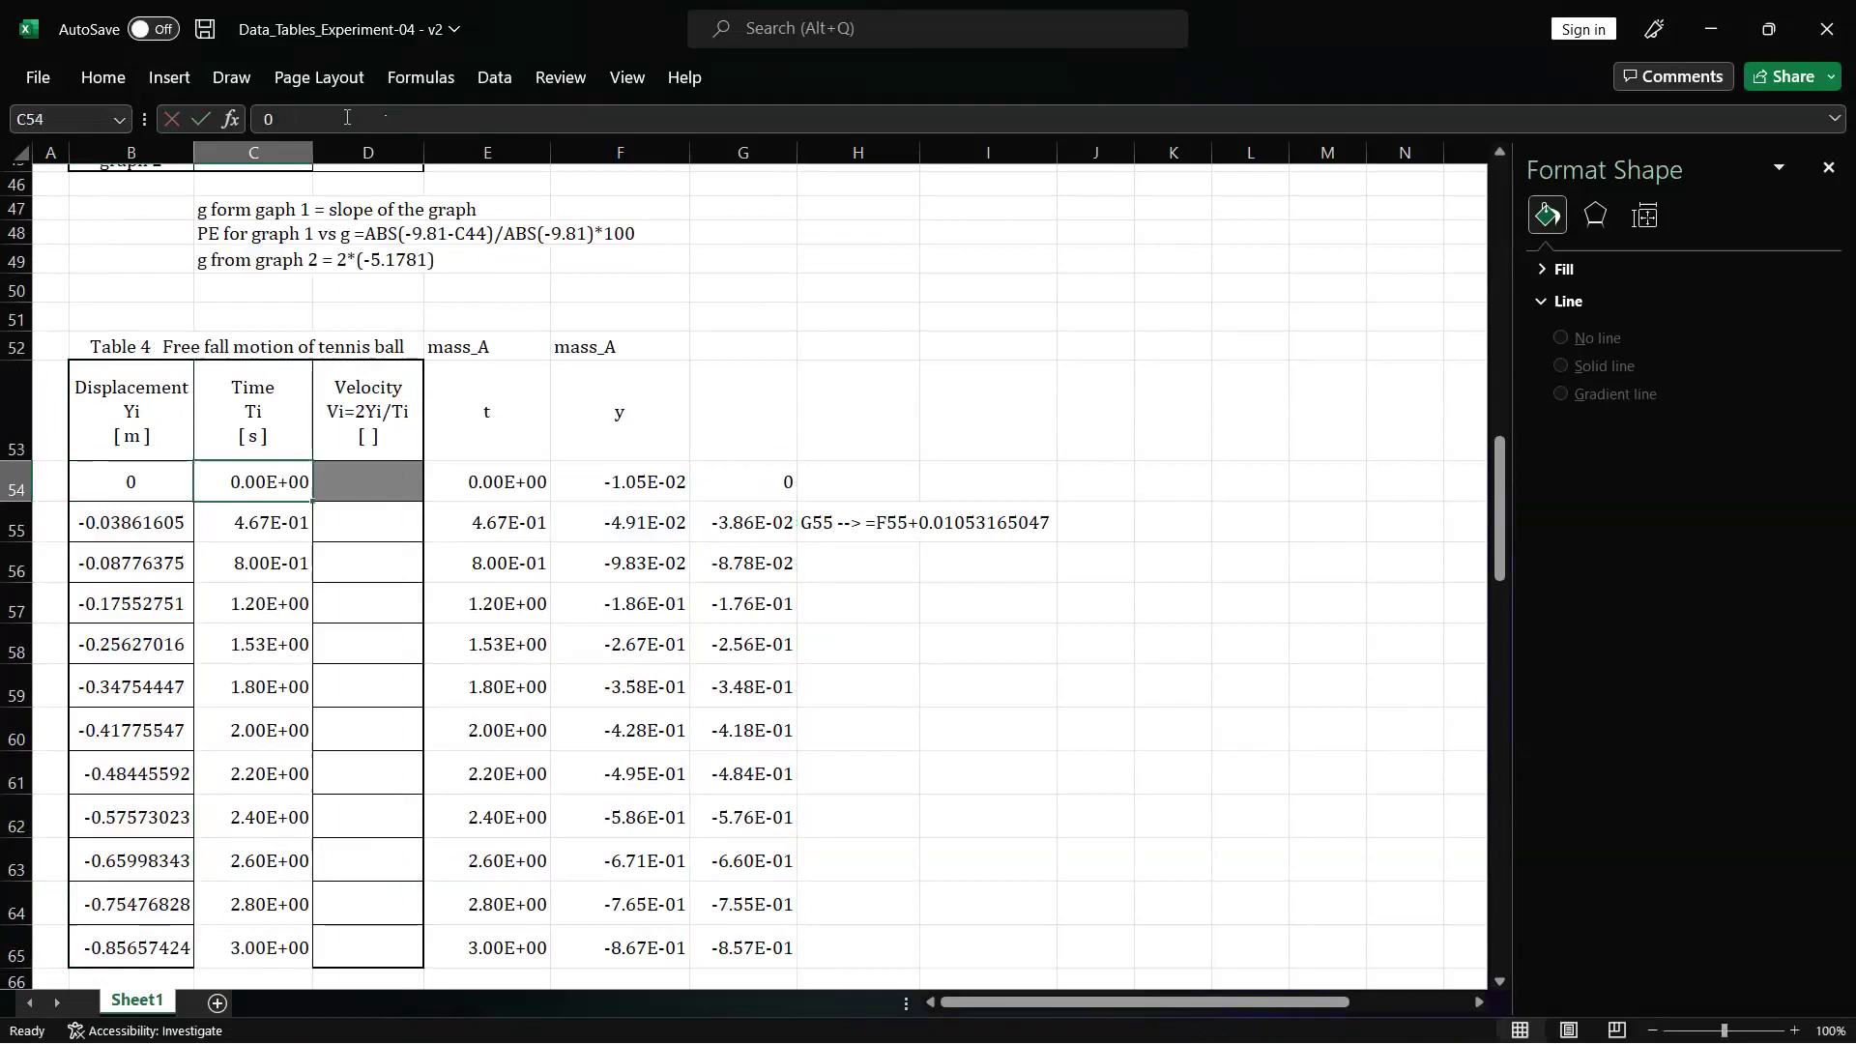
- Fill in the unit bracket of Table 4's Velocity header with m/s
click(392, 407)
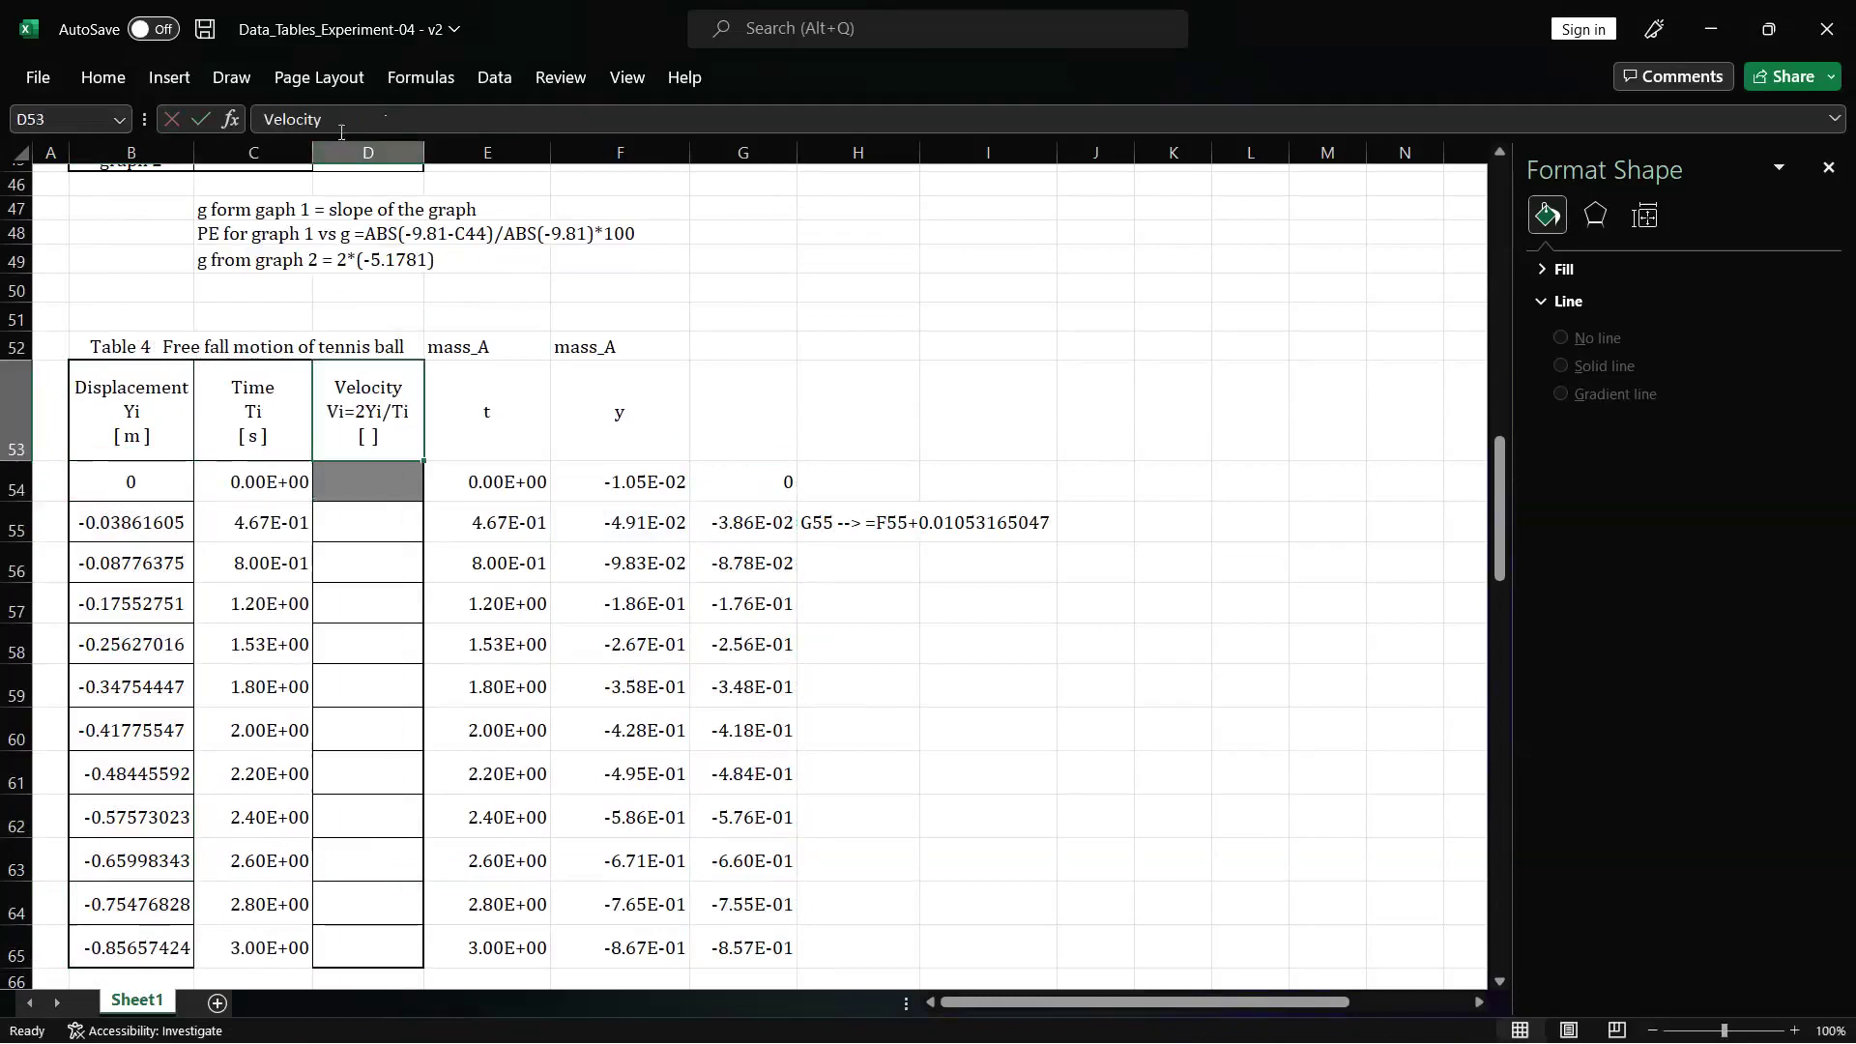
drag(274, 117, 341, 132)
click(273, 118)
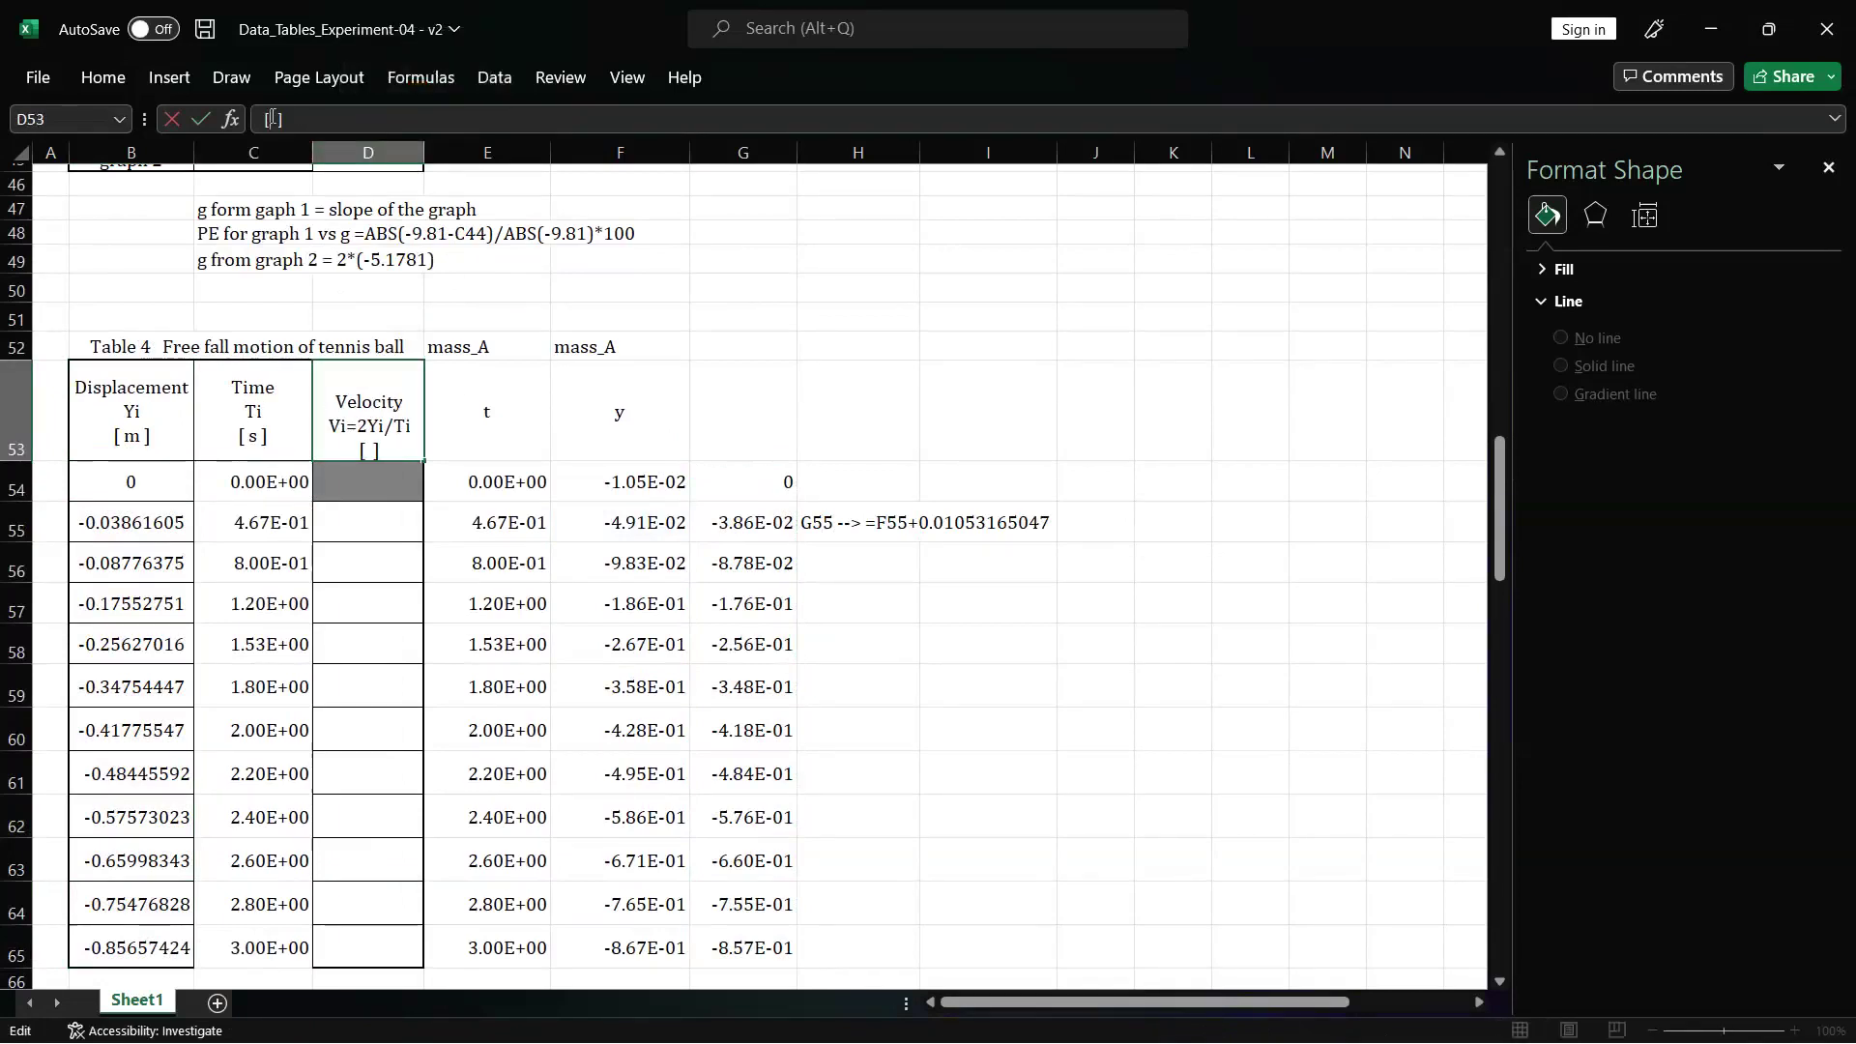
text(m/s)
key(Return)
- Enter the velocity formula =2*B55/C55 in cell D55 and fill it down to D65
click(375, 521)
text(=)
click(132, 527)
key(BackSpace)
text(2*)
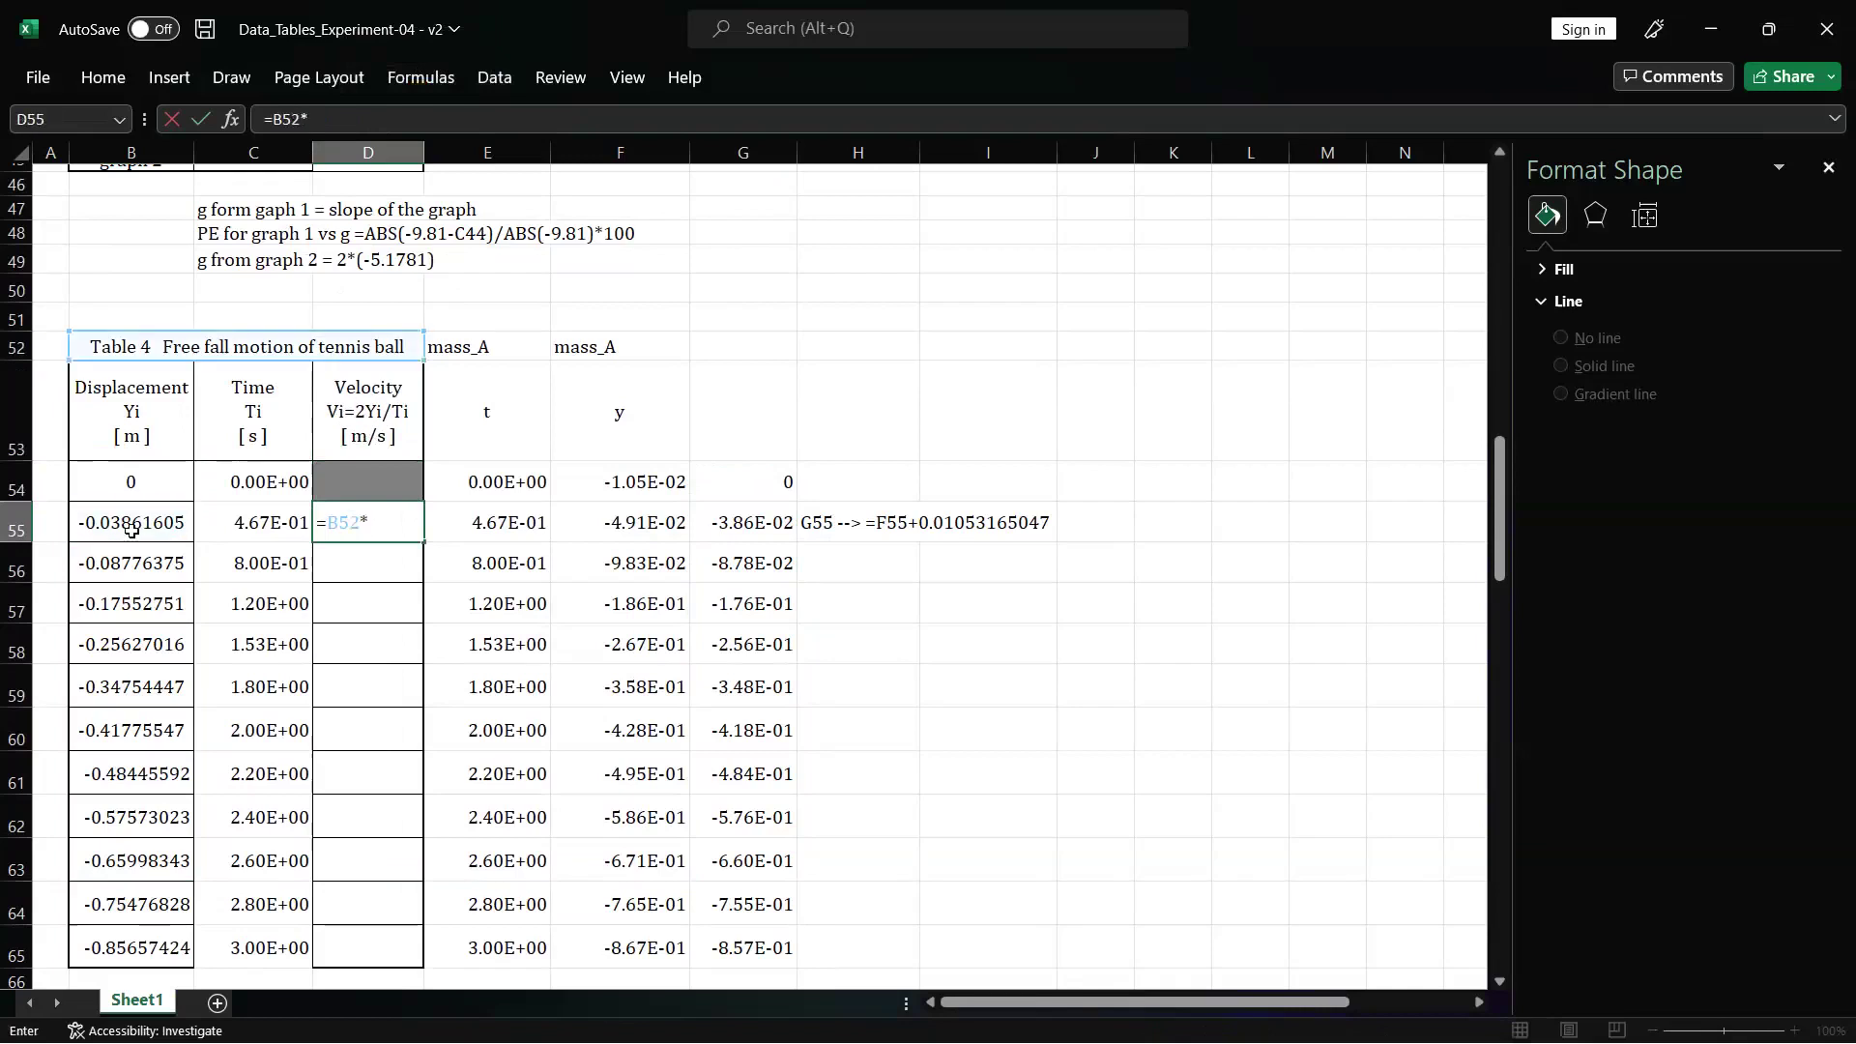
key(BackSpace)
key(BackSpace)
key(BackSpace)
key(BackSpace)
text(2*)
click(142, 517)
text(/)
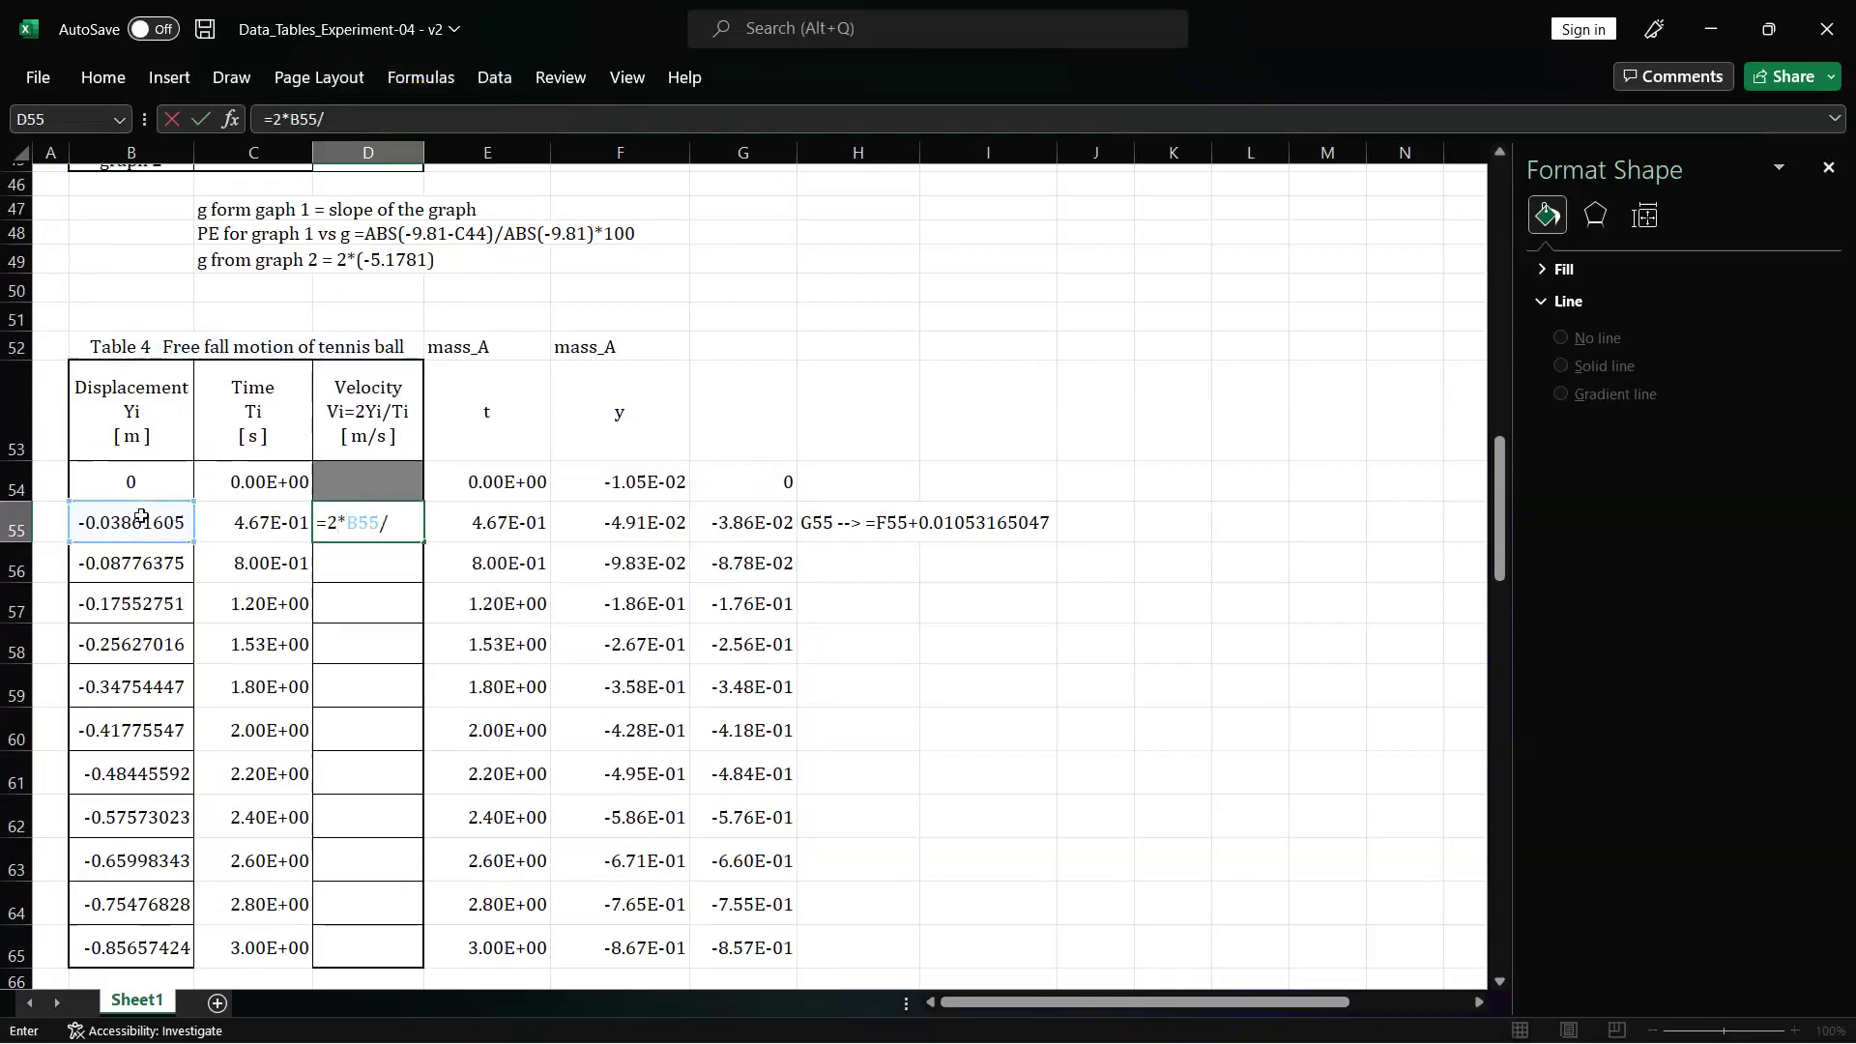
click(247, 519)
key(Return)
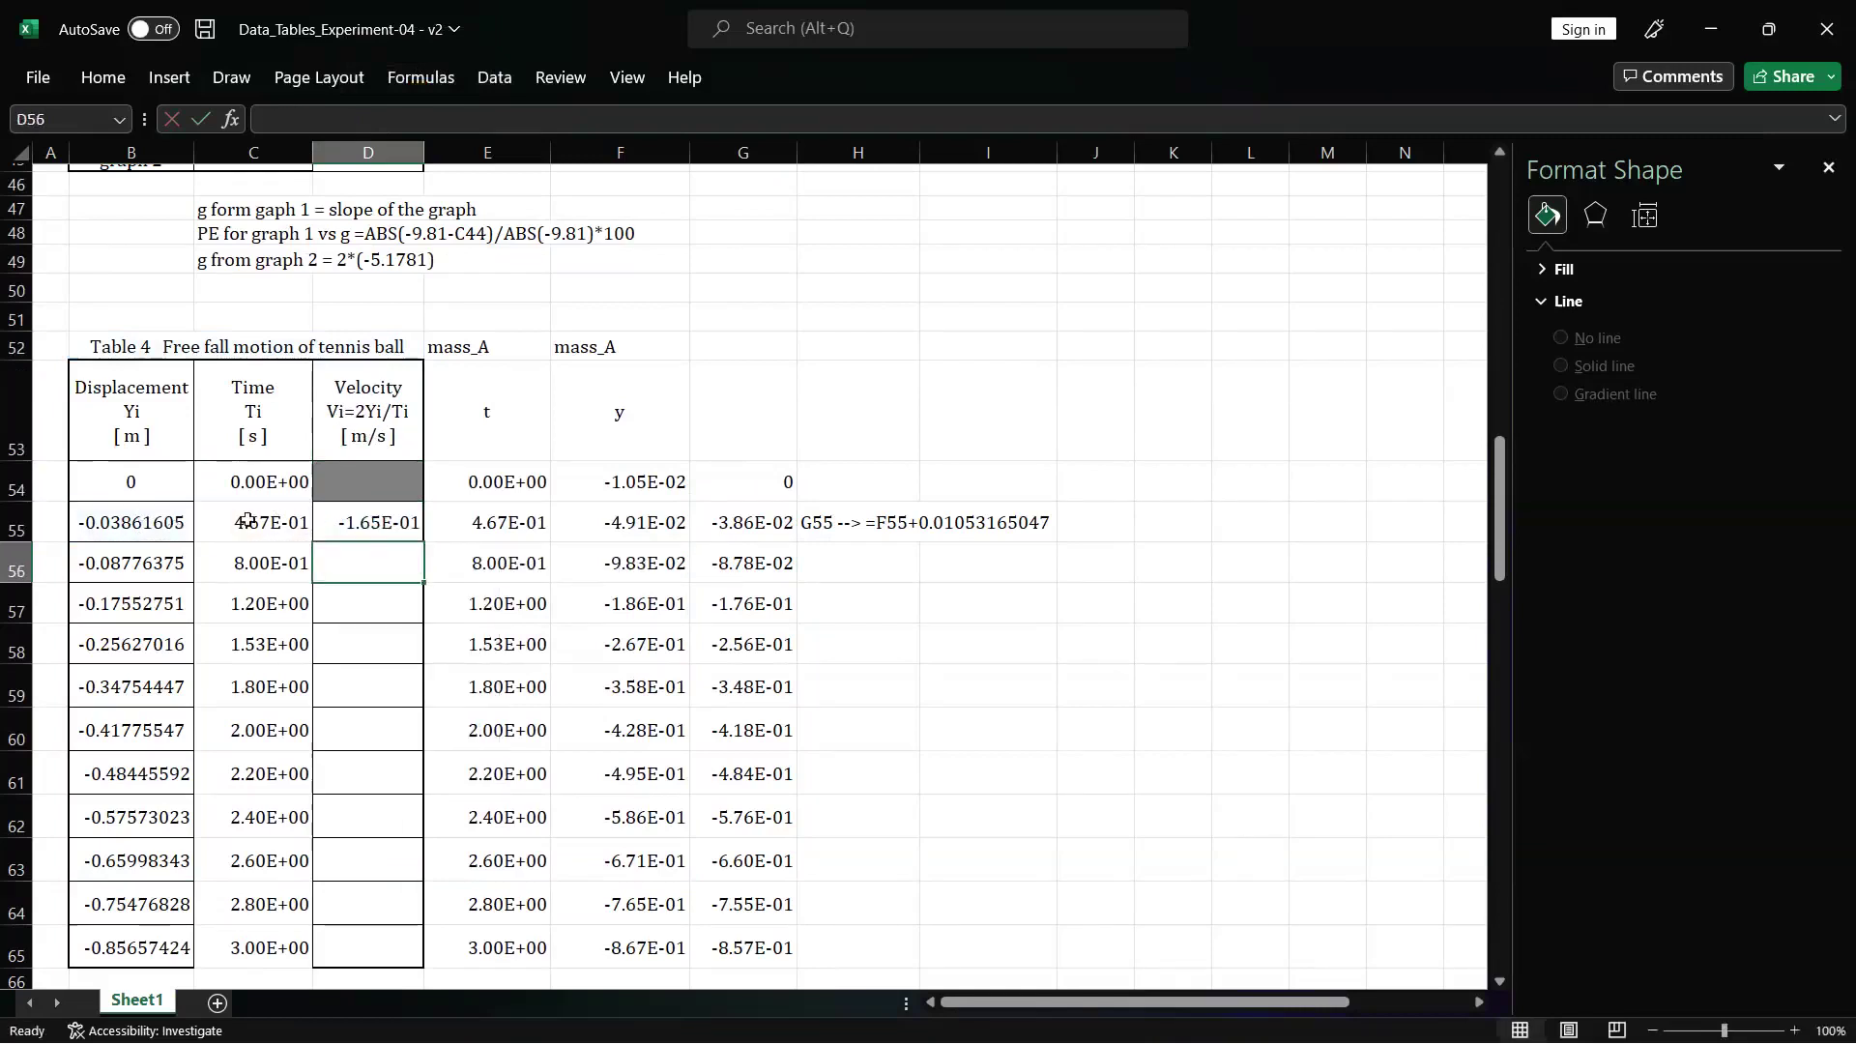
click(367, 525)
drag(422, 542, 423, 957)
- Format Table 4's data range B54:D65 as Number with four decimal places and centre its values
drag(125, 476, 373, 956)
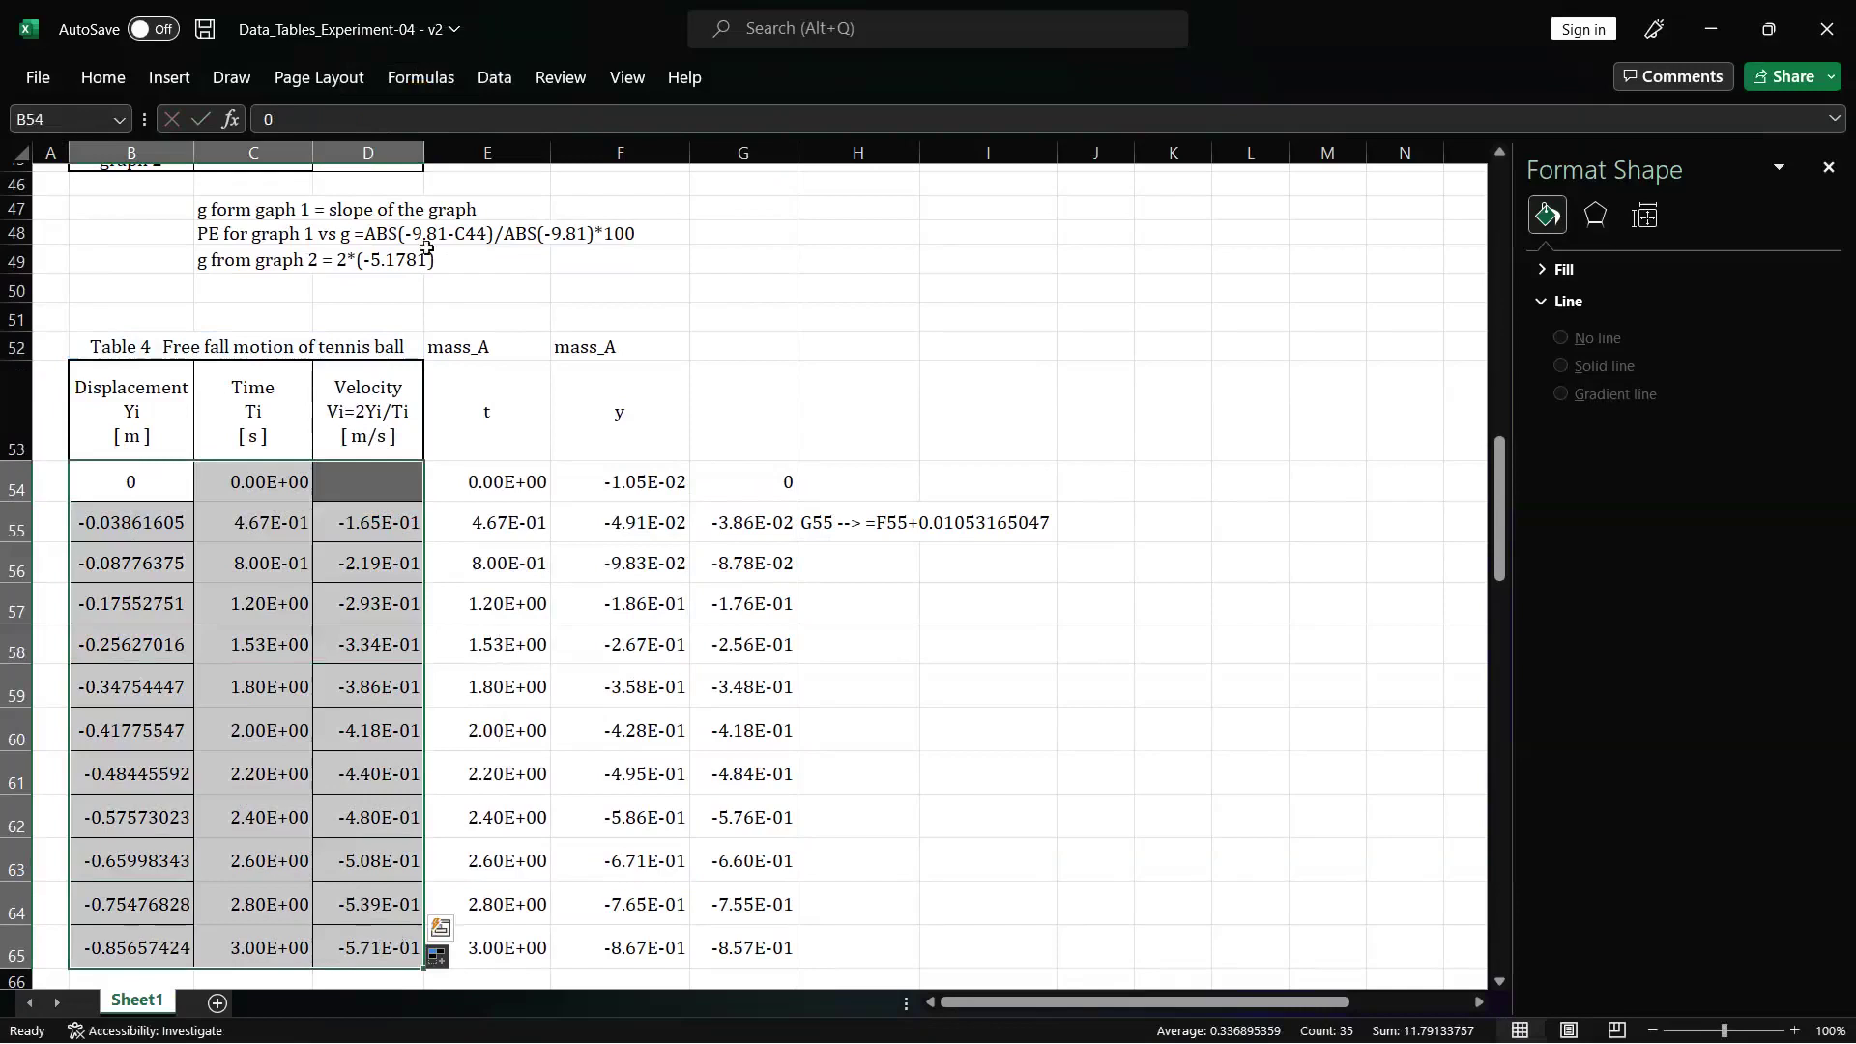
click(104, 80)
click(1006, 125)
click(952, 230)
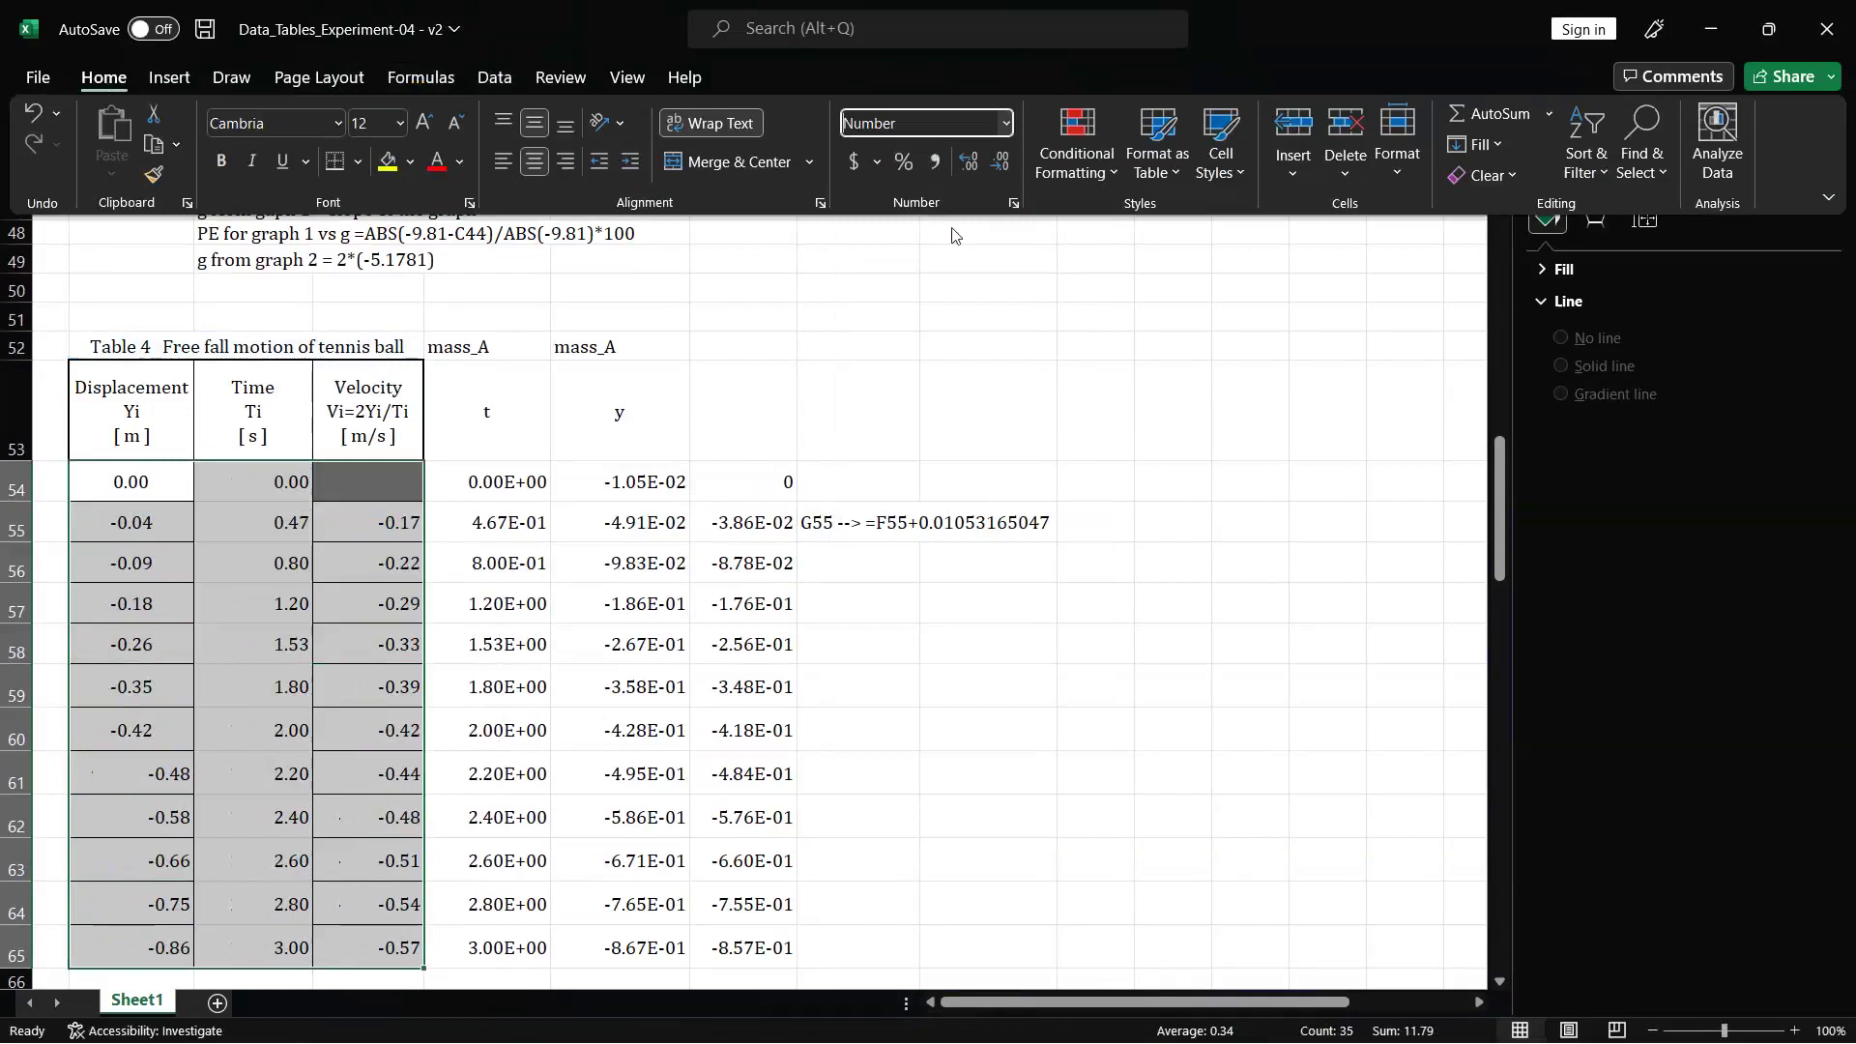
click(971, 158)
click(971, 158)
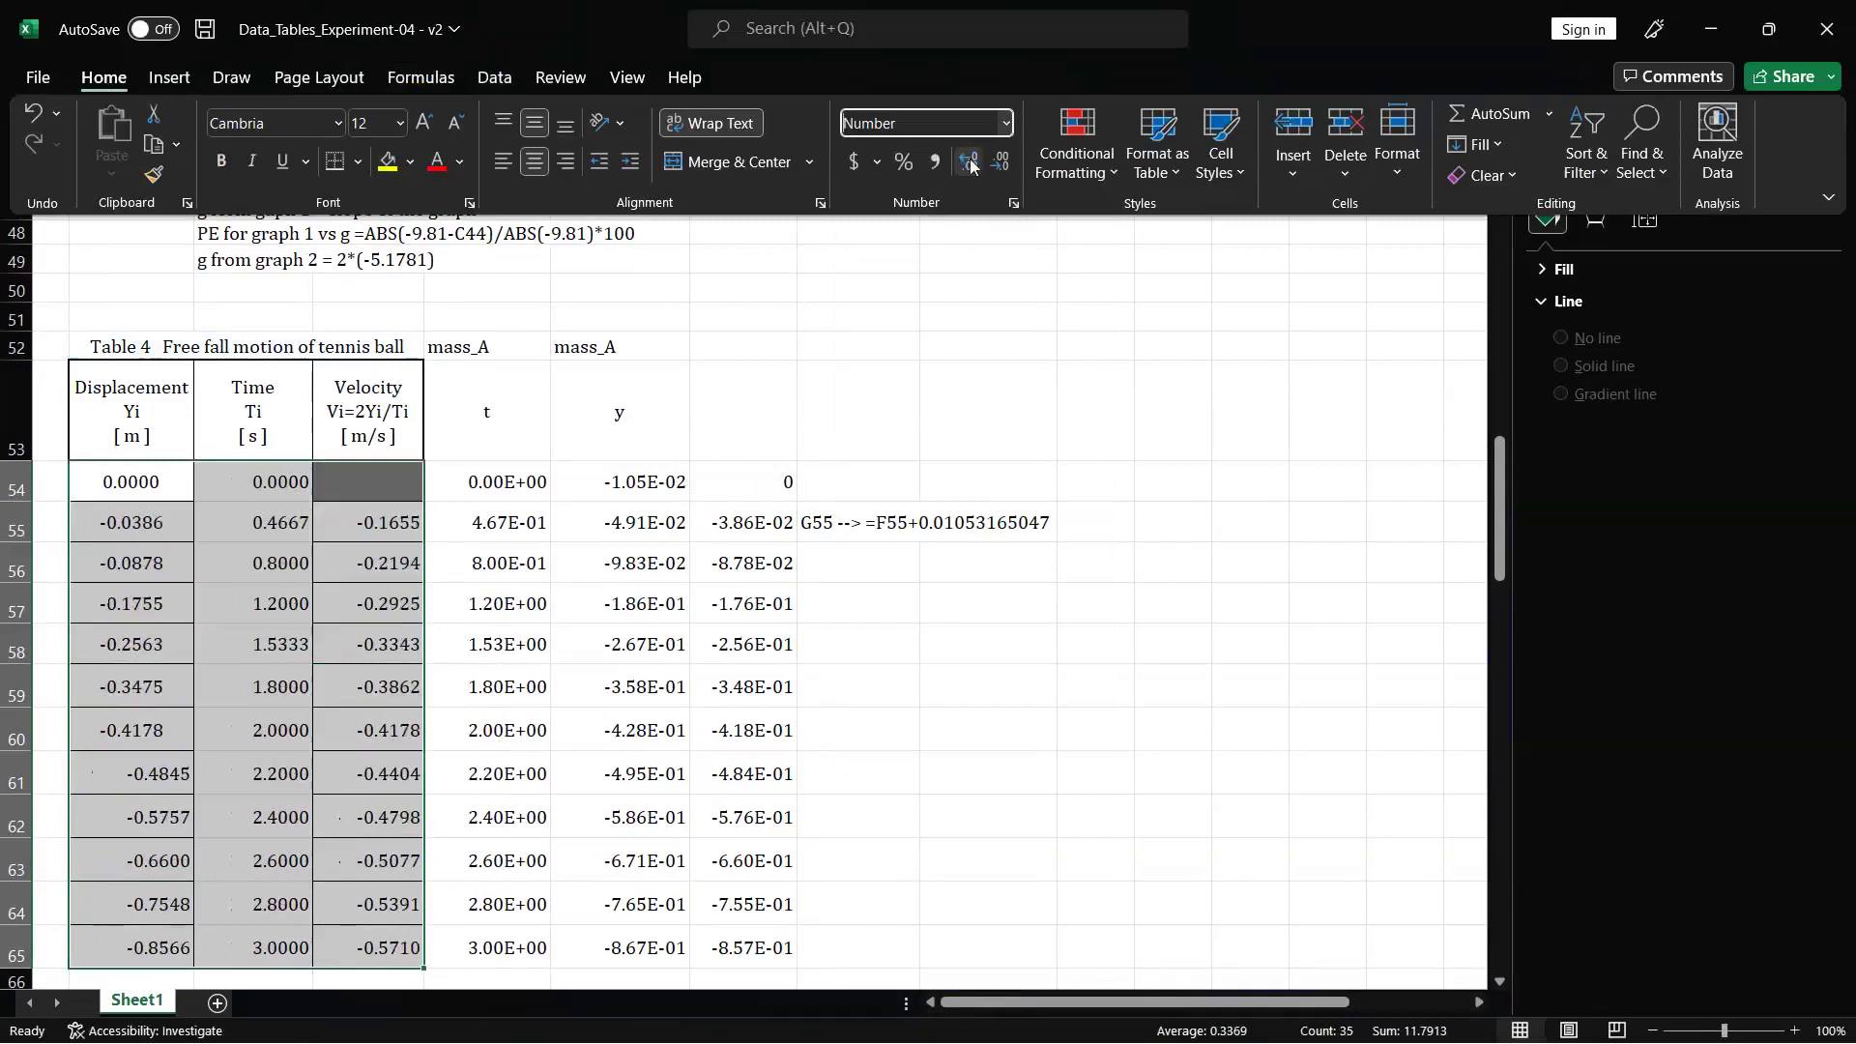
click(533, 162)
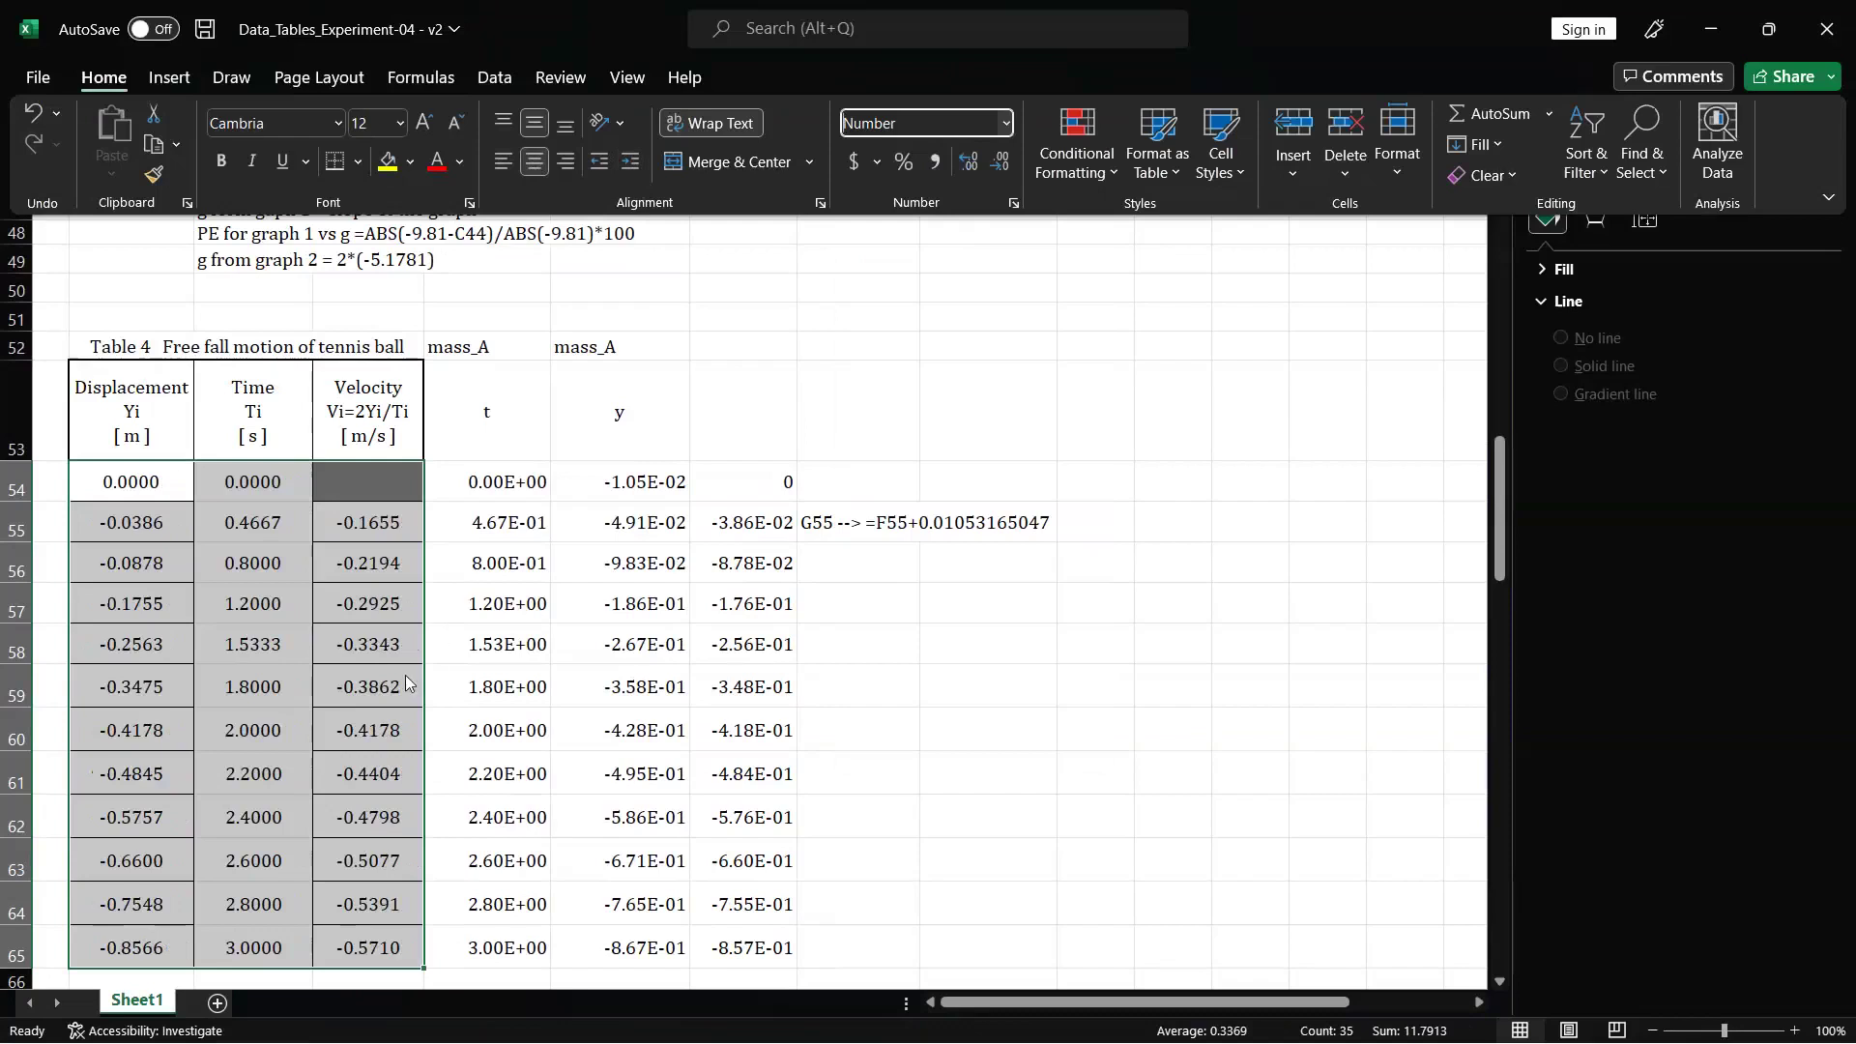
click(459, 675)
click(458, 661)
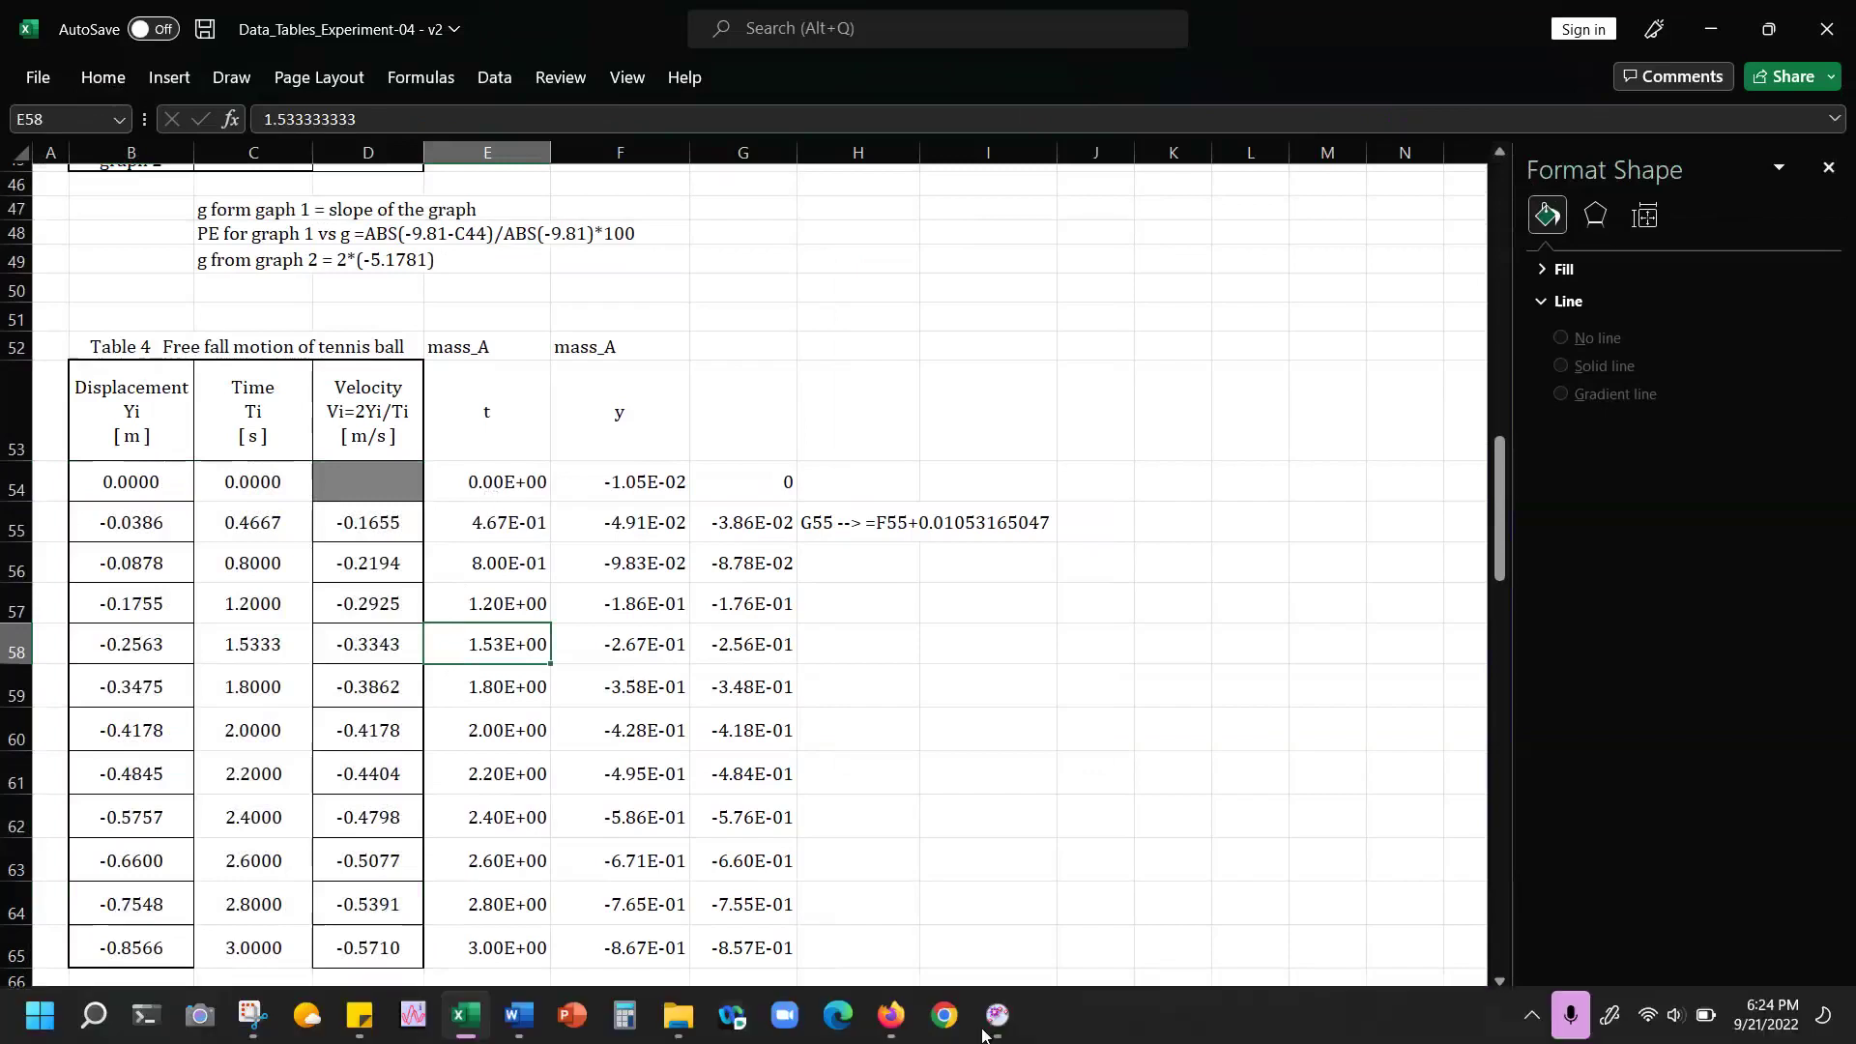
- Switch to Tracker and set the tennis ball clip's frame rate to 240 frames per second in the clip settings
click(986, 1028)
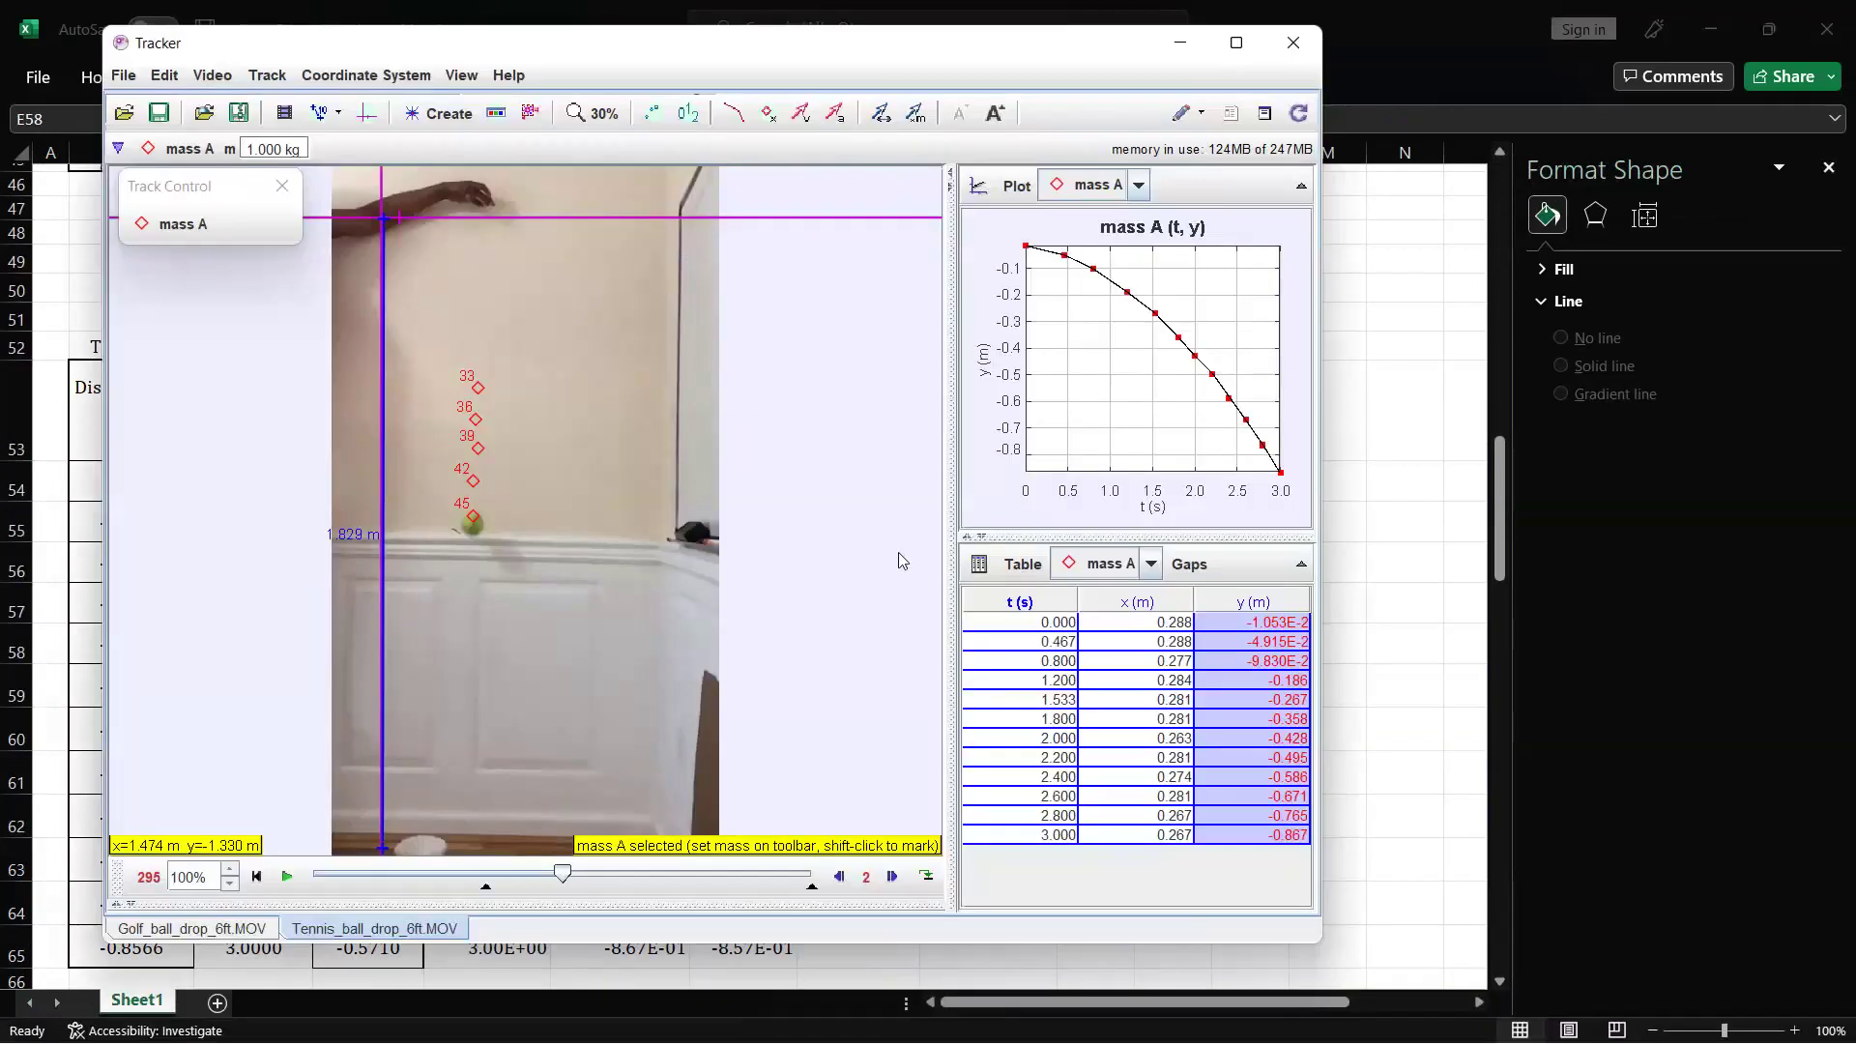
right_click(525, 284)
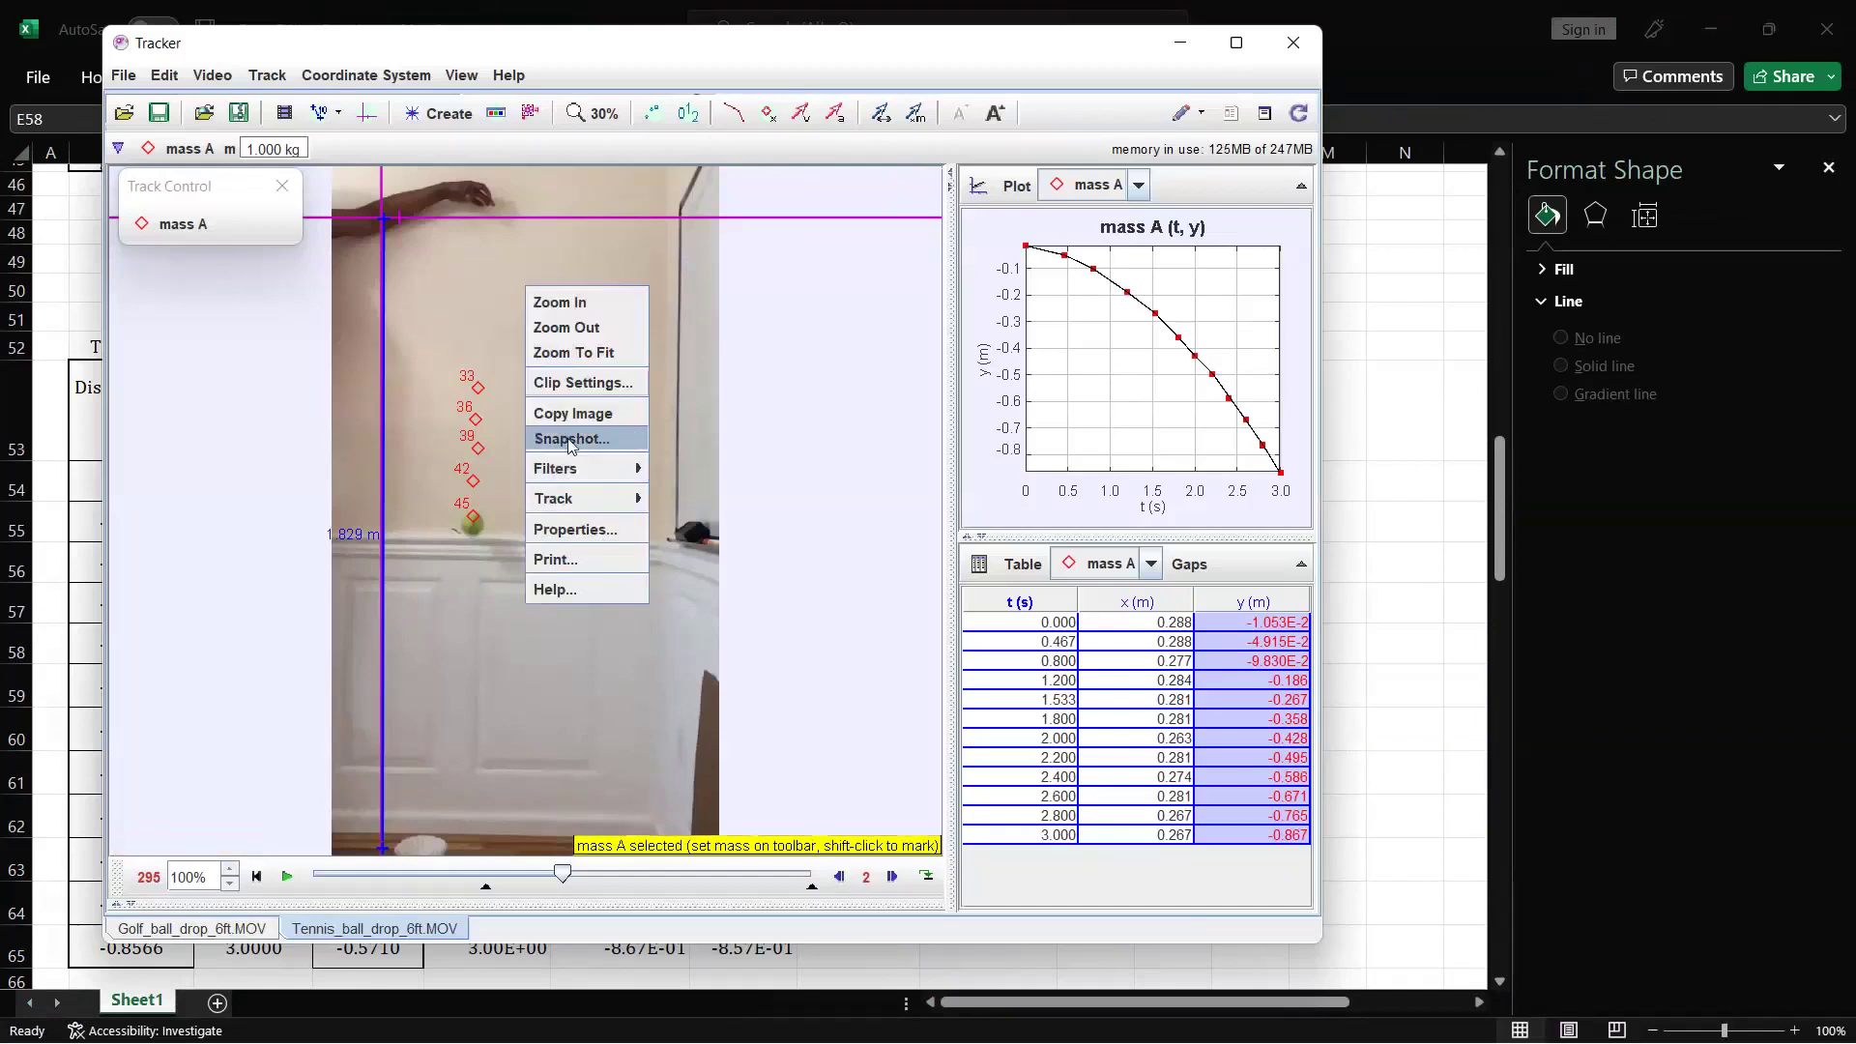
click(580, 383)
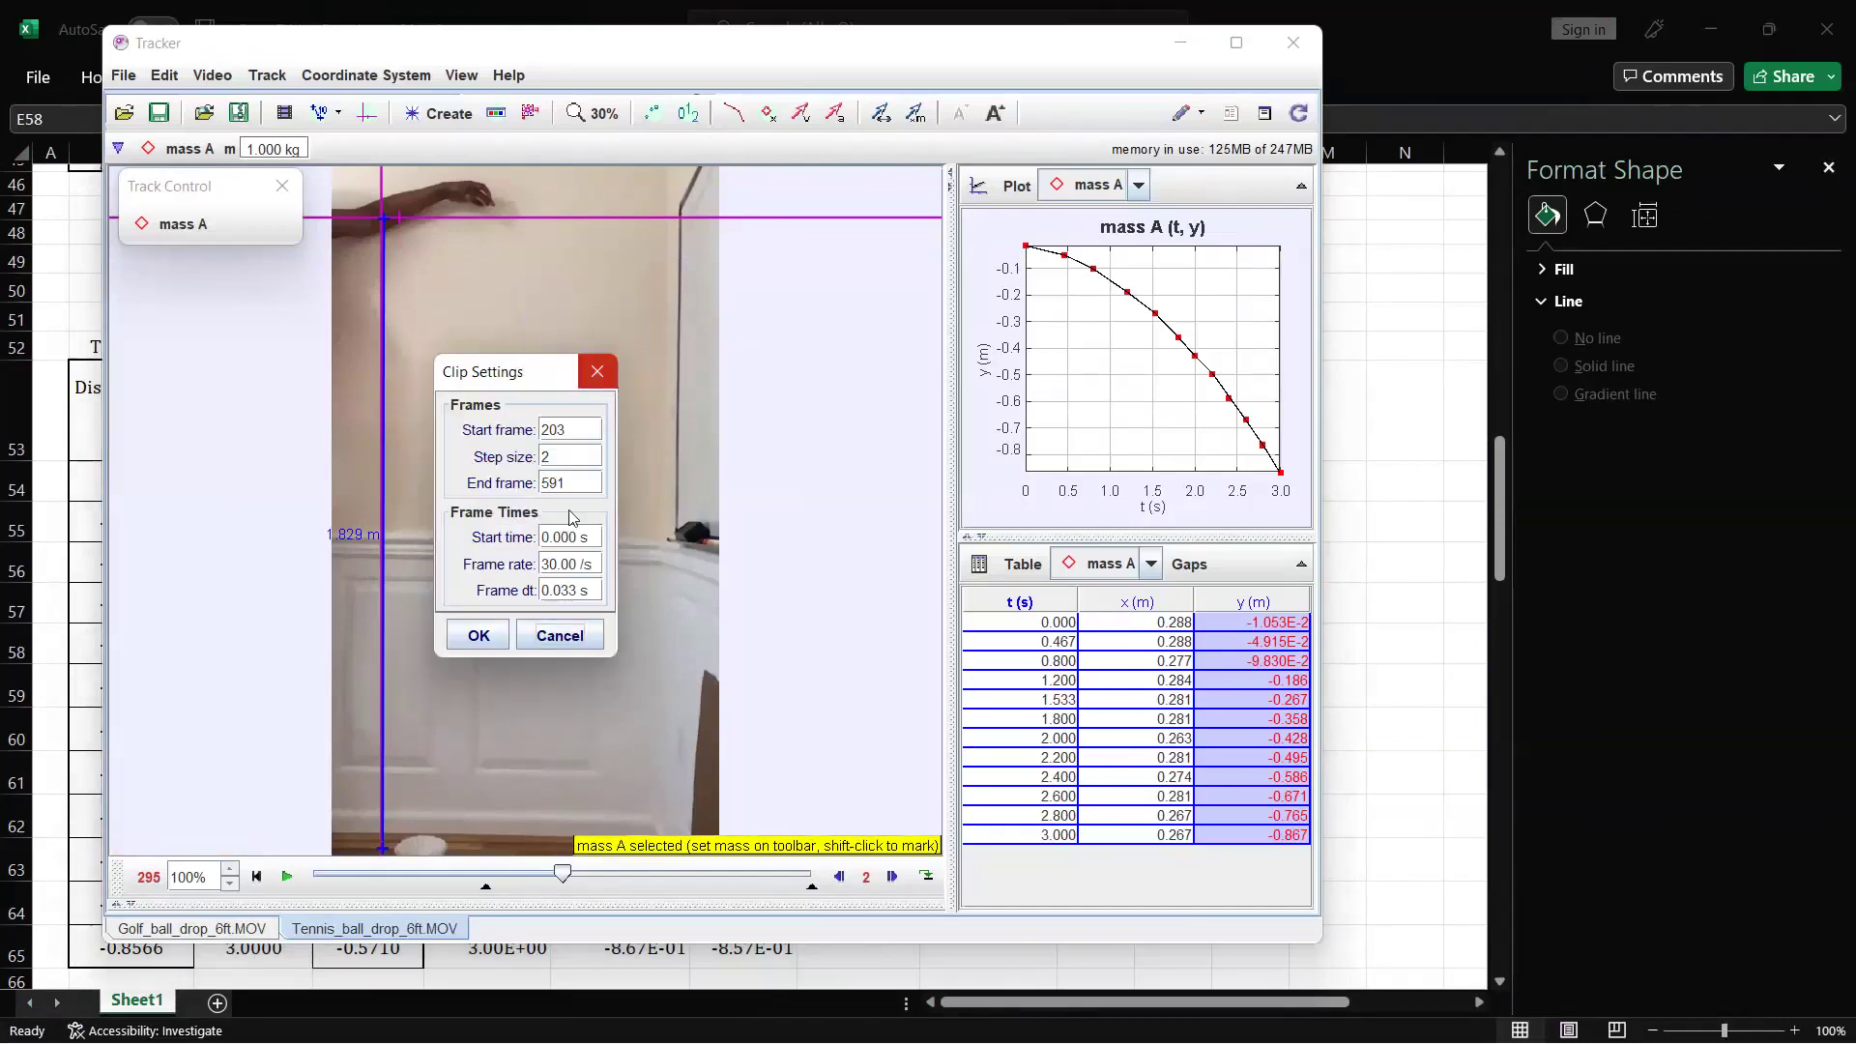
click(578, 566)
key(BackSpace)
key(BackSpace)
key(BackSpace)
key(BackSpace)
key(BackSpace)
text(240)
key(Return)
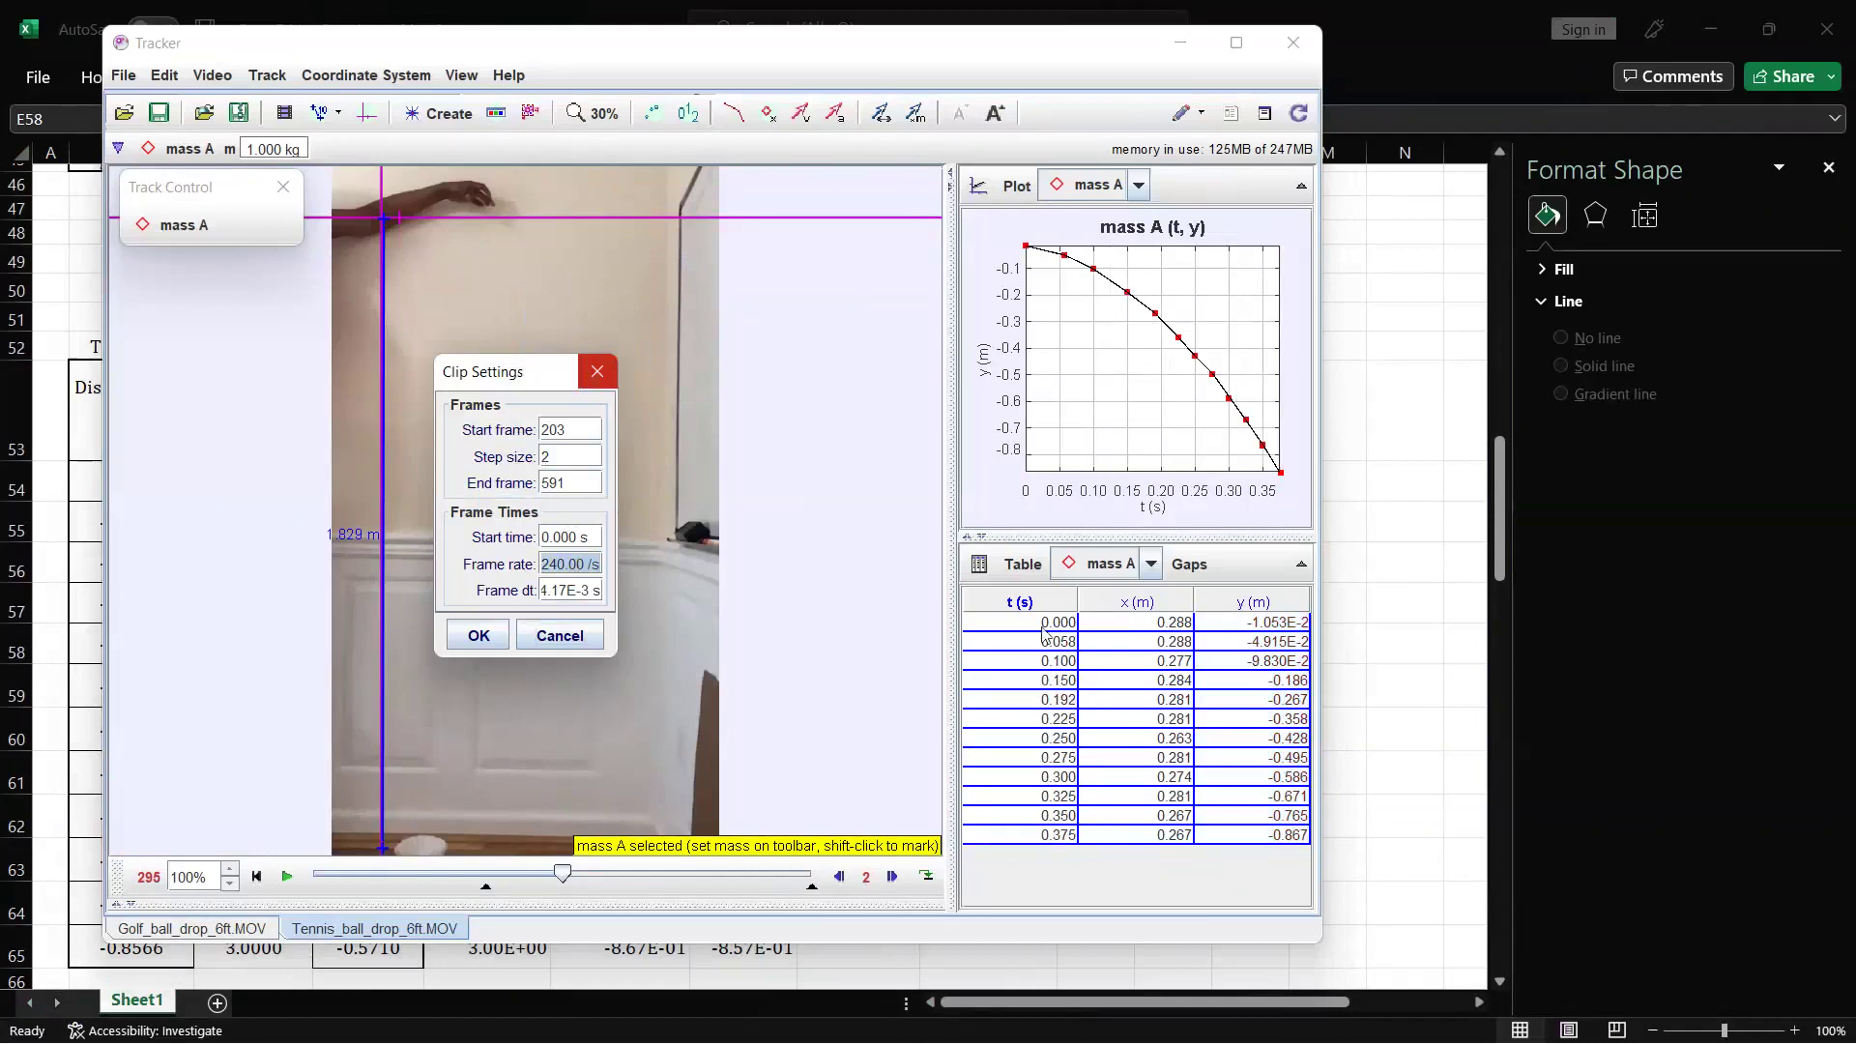
- Copy the recalculated t column from Tracker's data table and paste it over the old times from cell E52 in Excel
click(1044, 625)
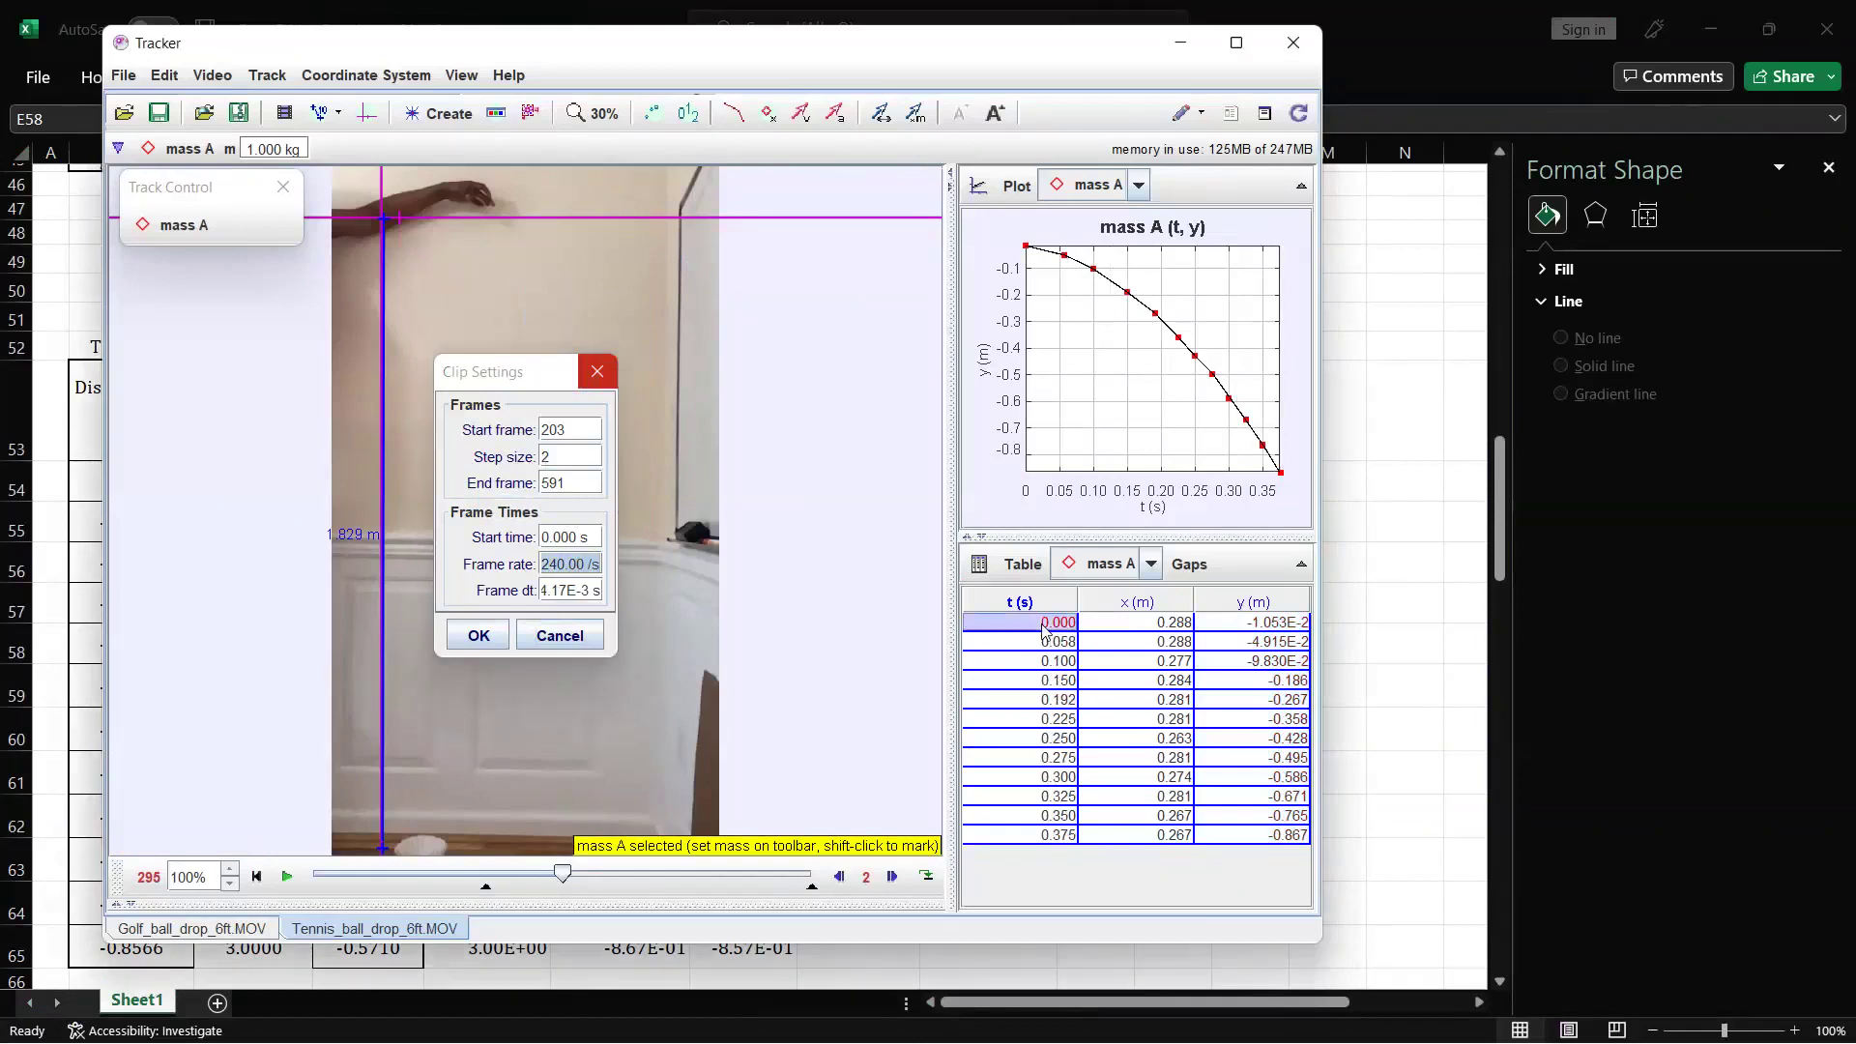
drag(1044, 629, 1027, 851)
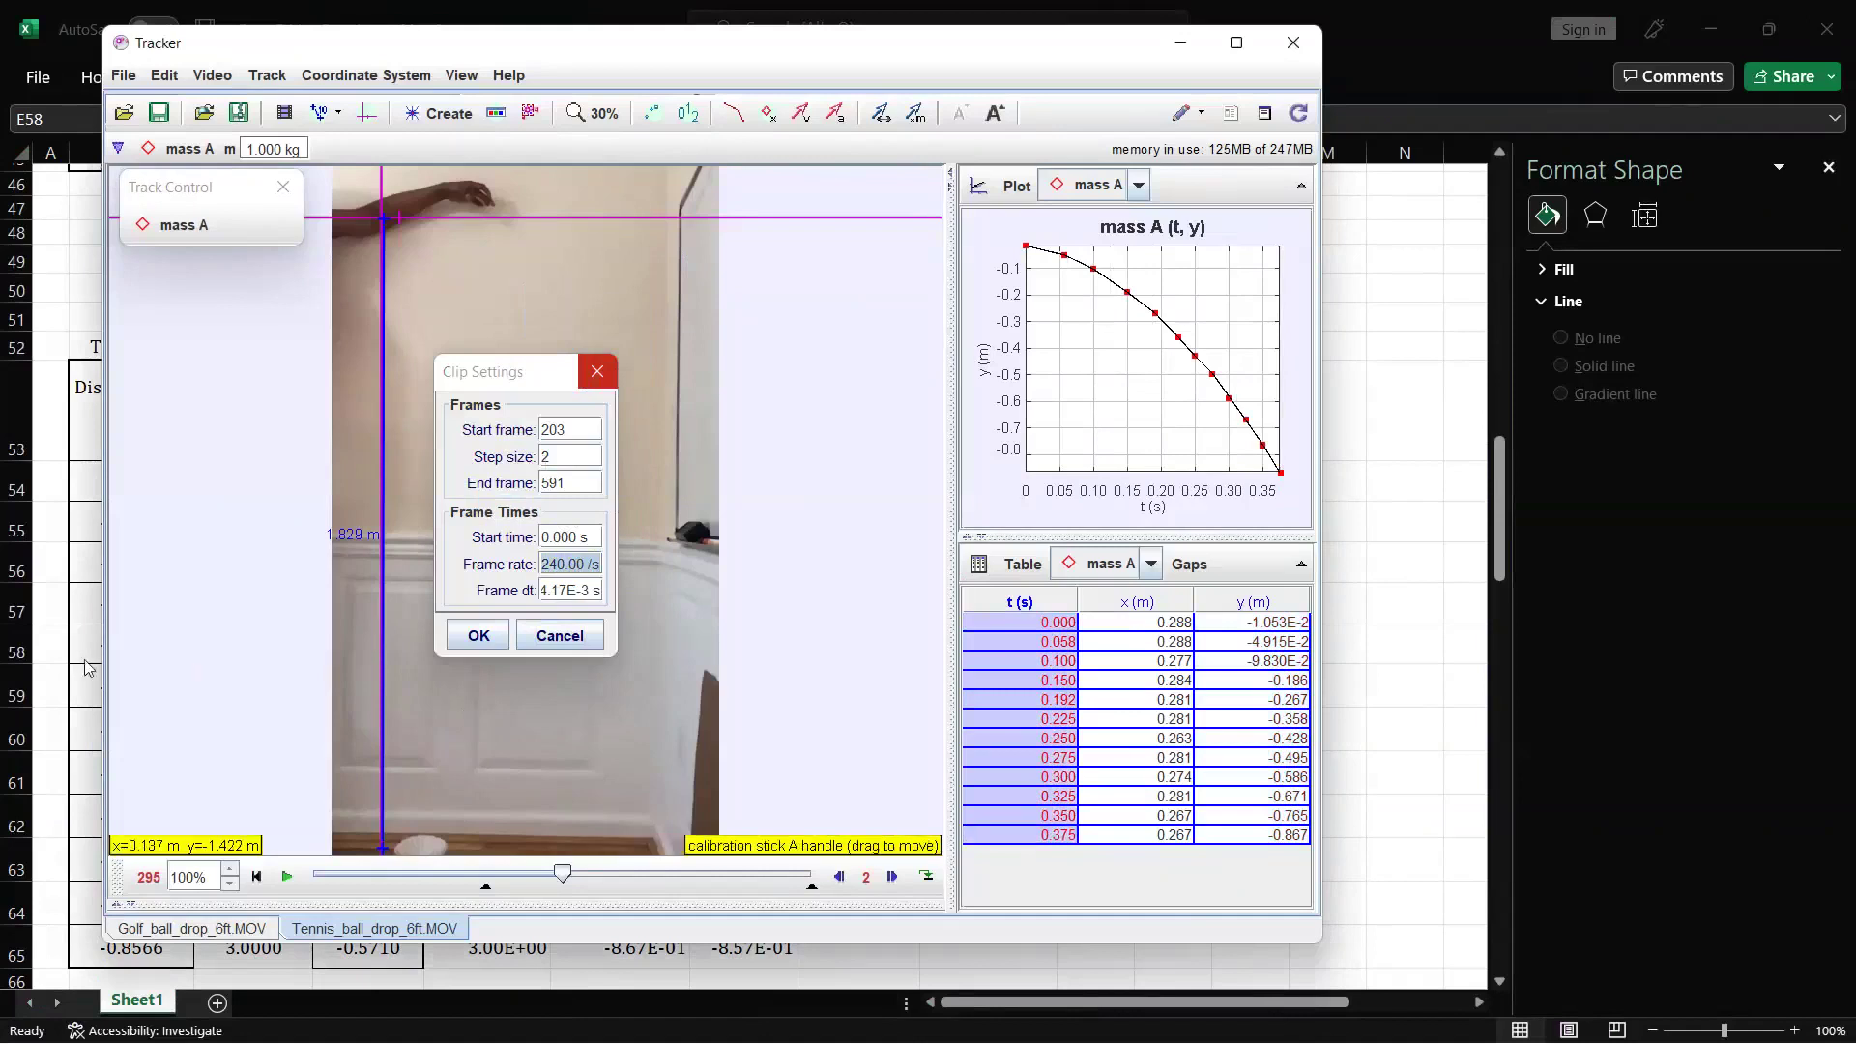
key(alt+Tab)
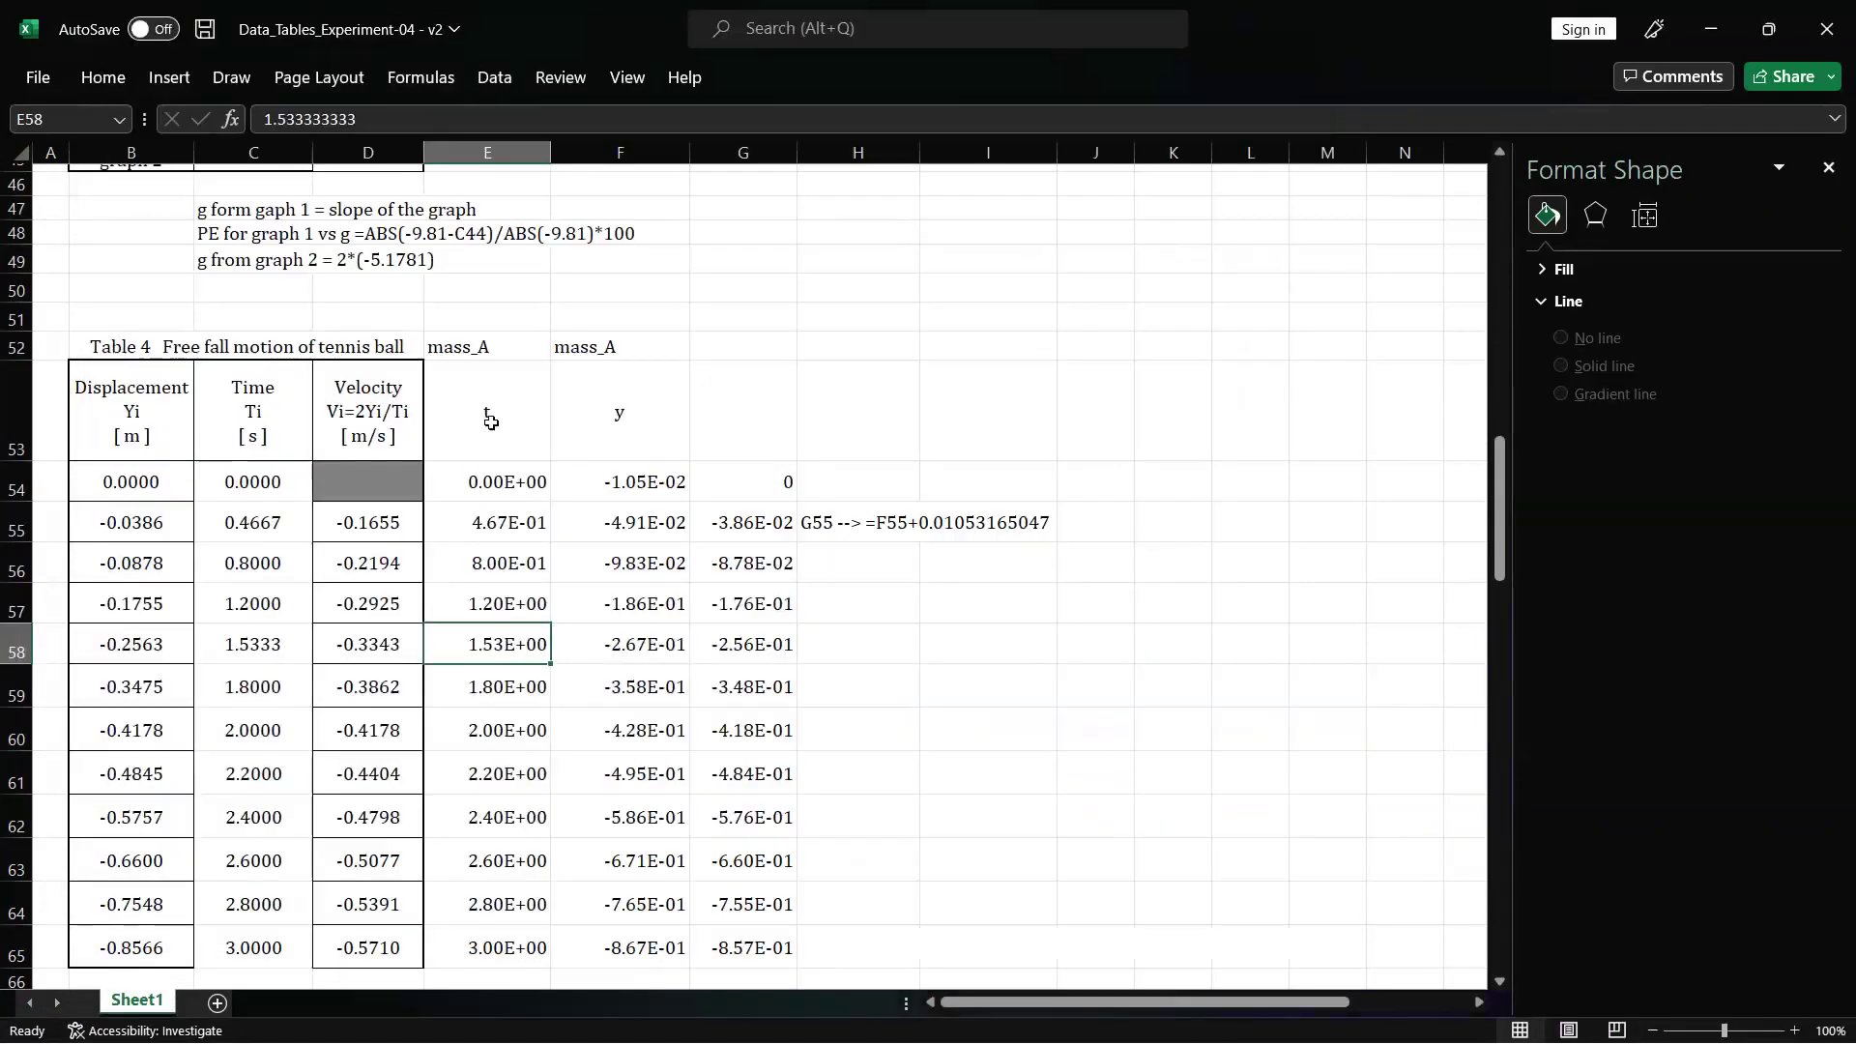
click(502, 343)
text(mass_A t 0.00E+00 5.83E-02 1.00E-01 1.50E-01 1.92E-01 2.25E-01 2.50E-01 2.75E-01 3.00E-01 3.25E-01 3.50E-01 3.75E-01)
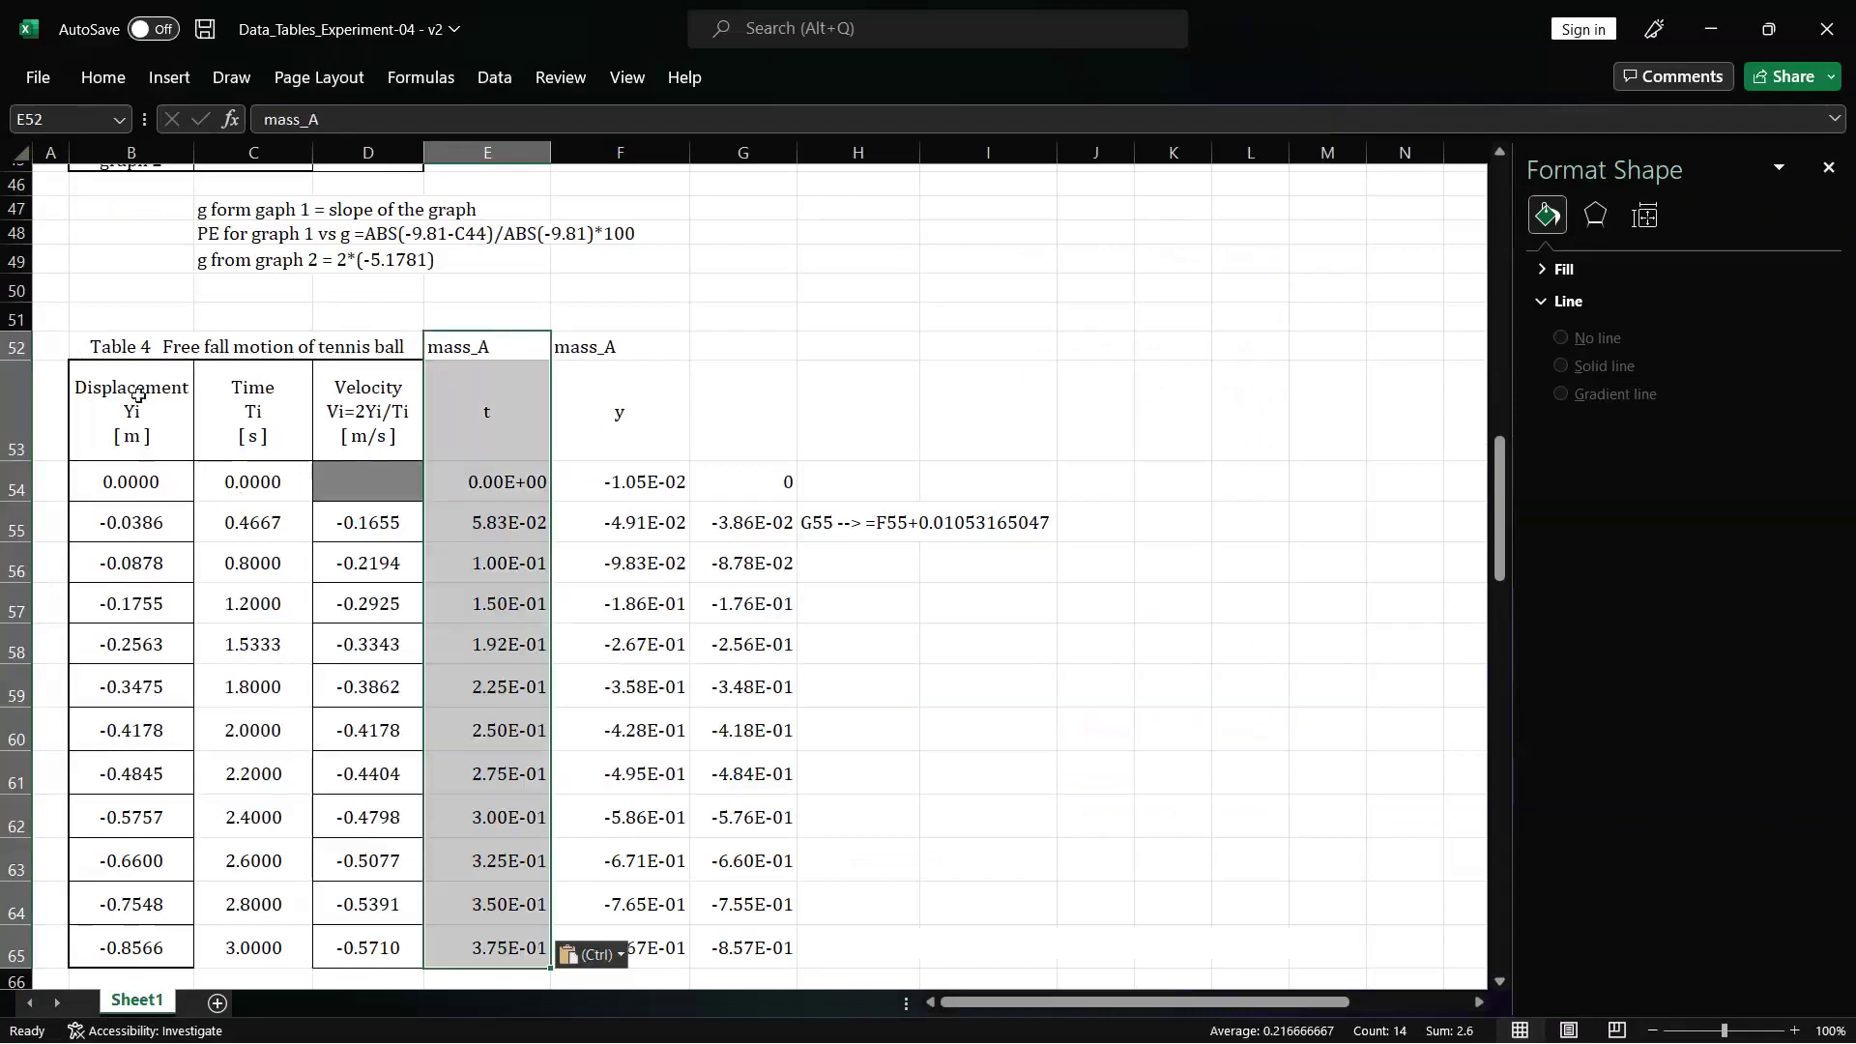
- Copy the recalculated tennis ball times in E54:E65
drag(483, 475, 493, 953)
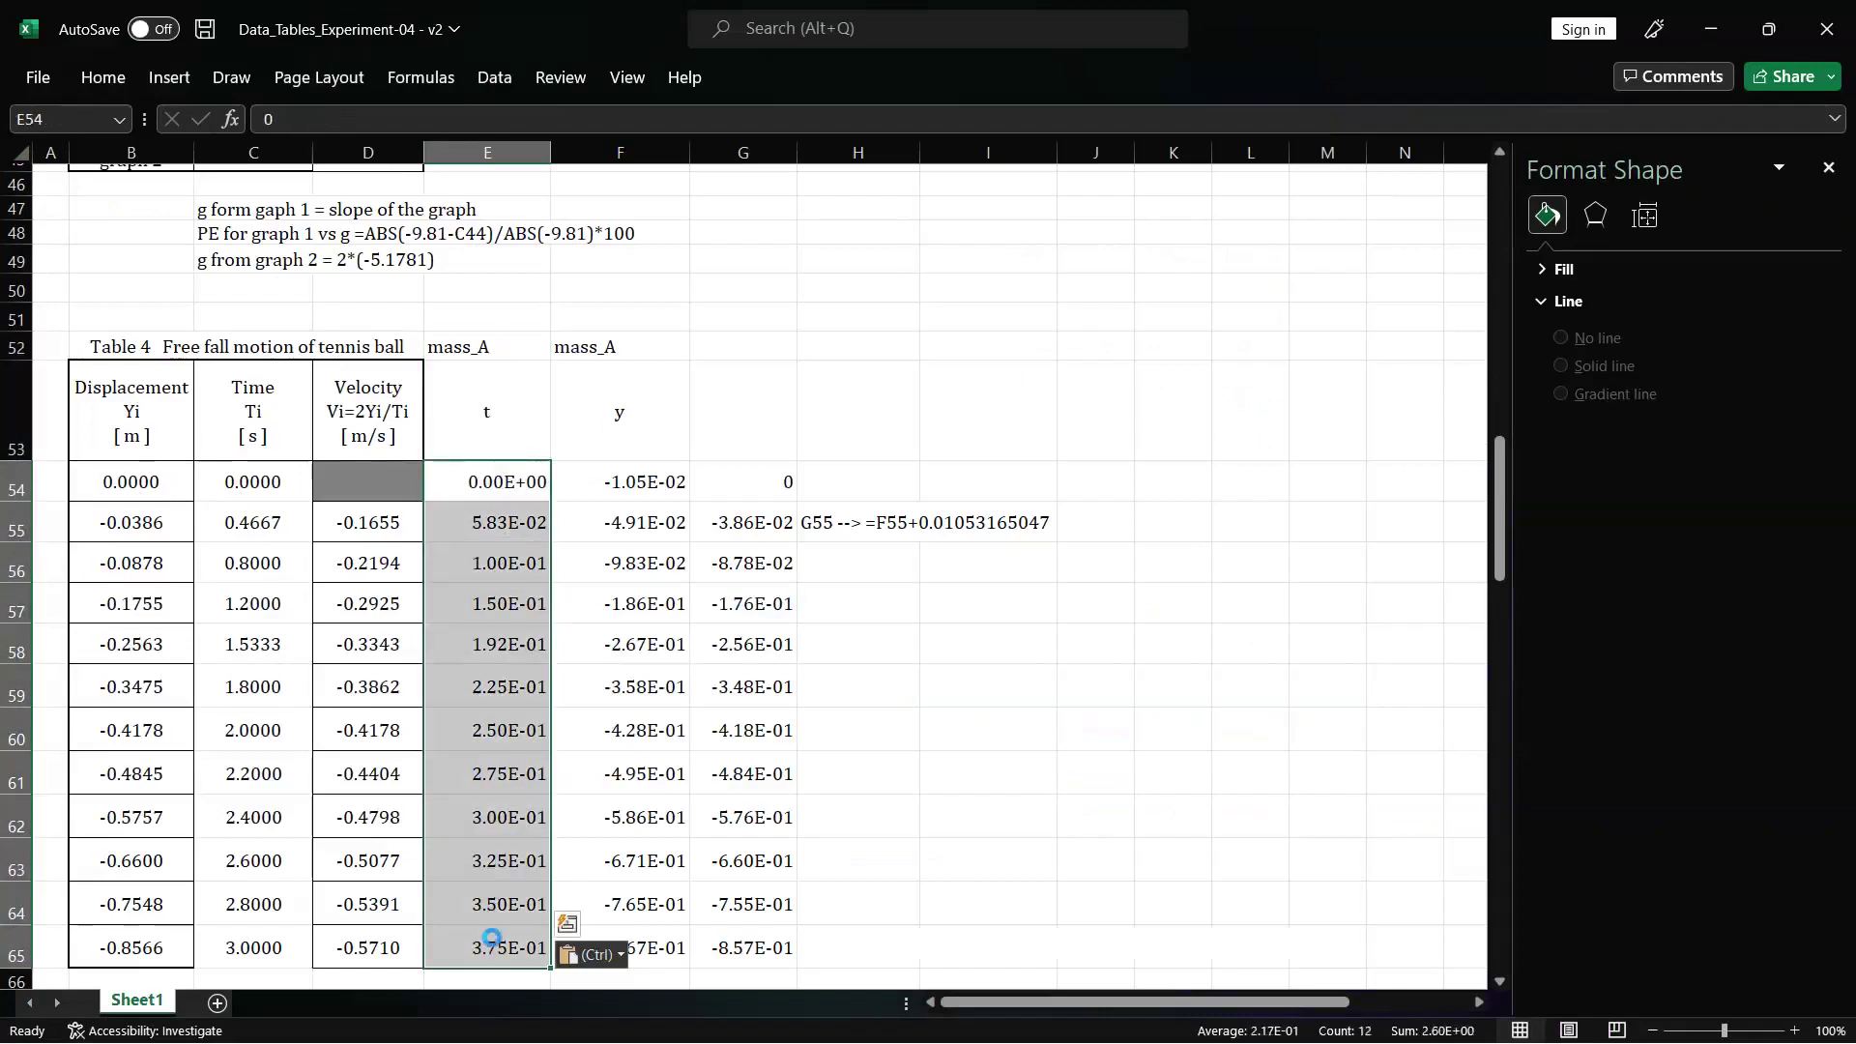
key(ctrl+c)
click(127, 477)
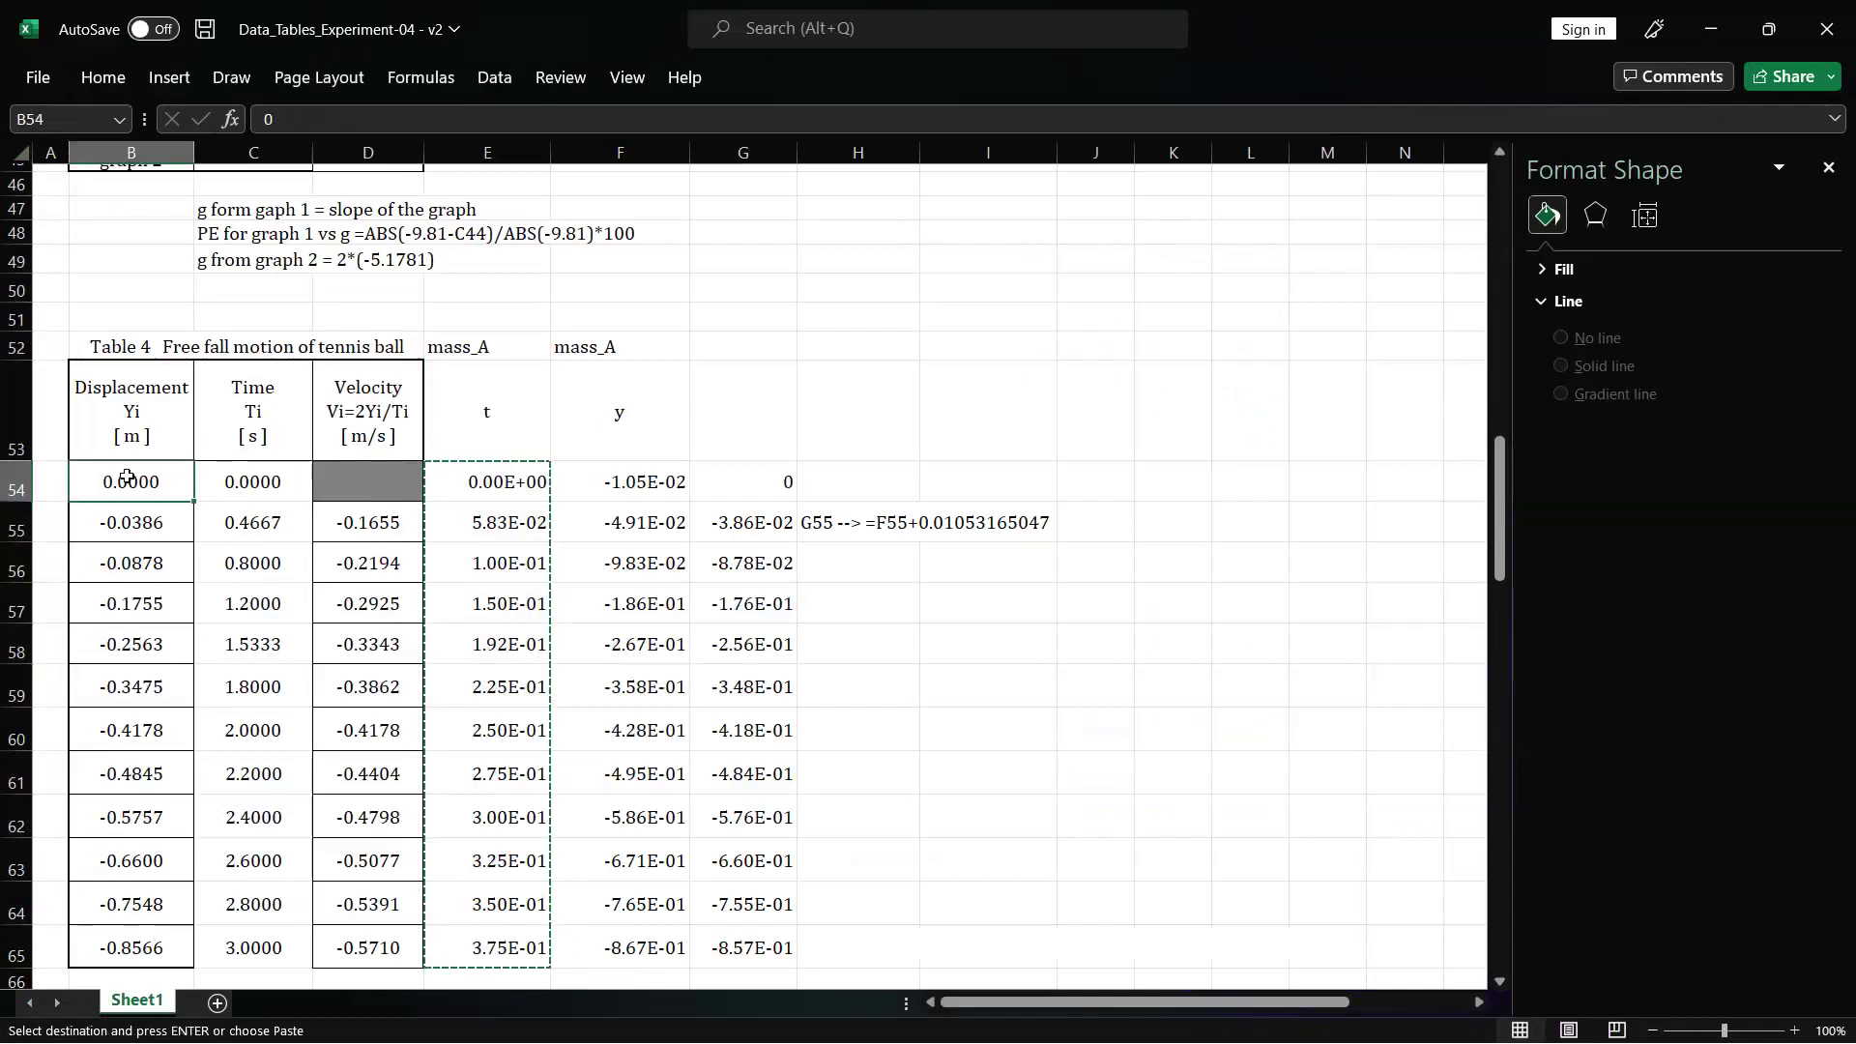
key(ctrl+v)
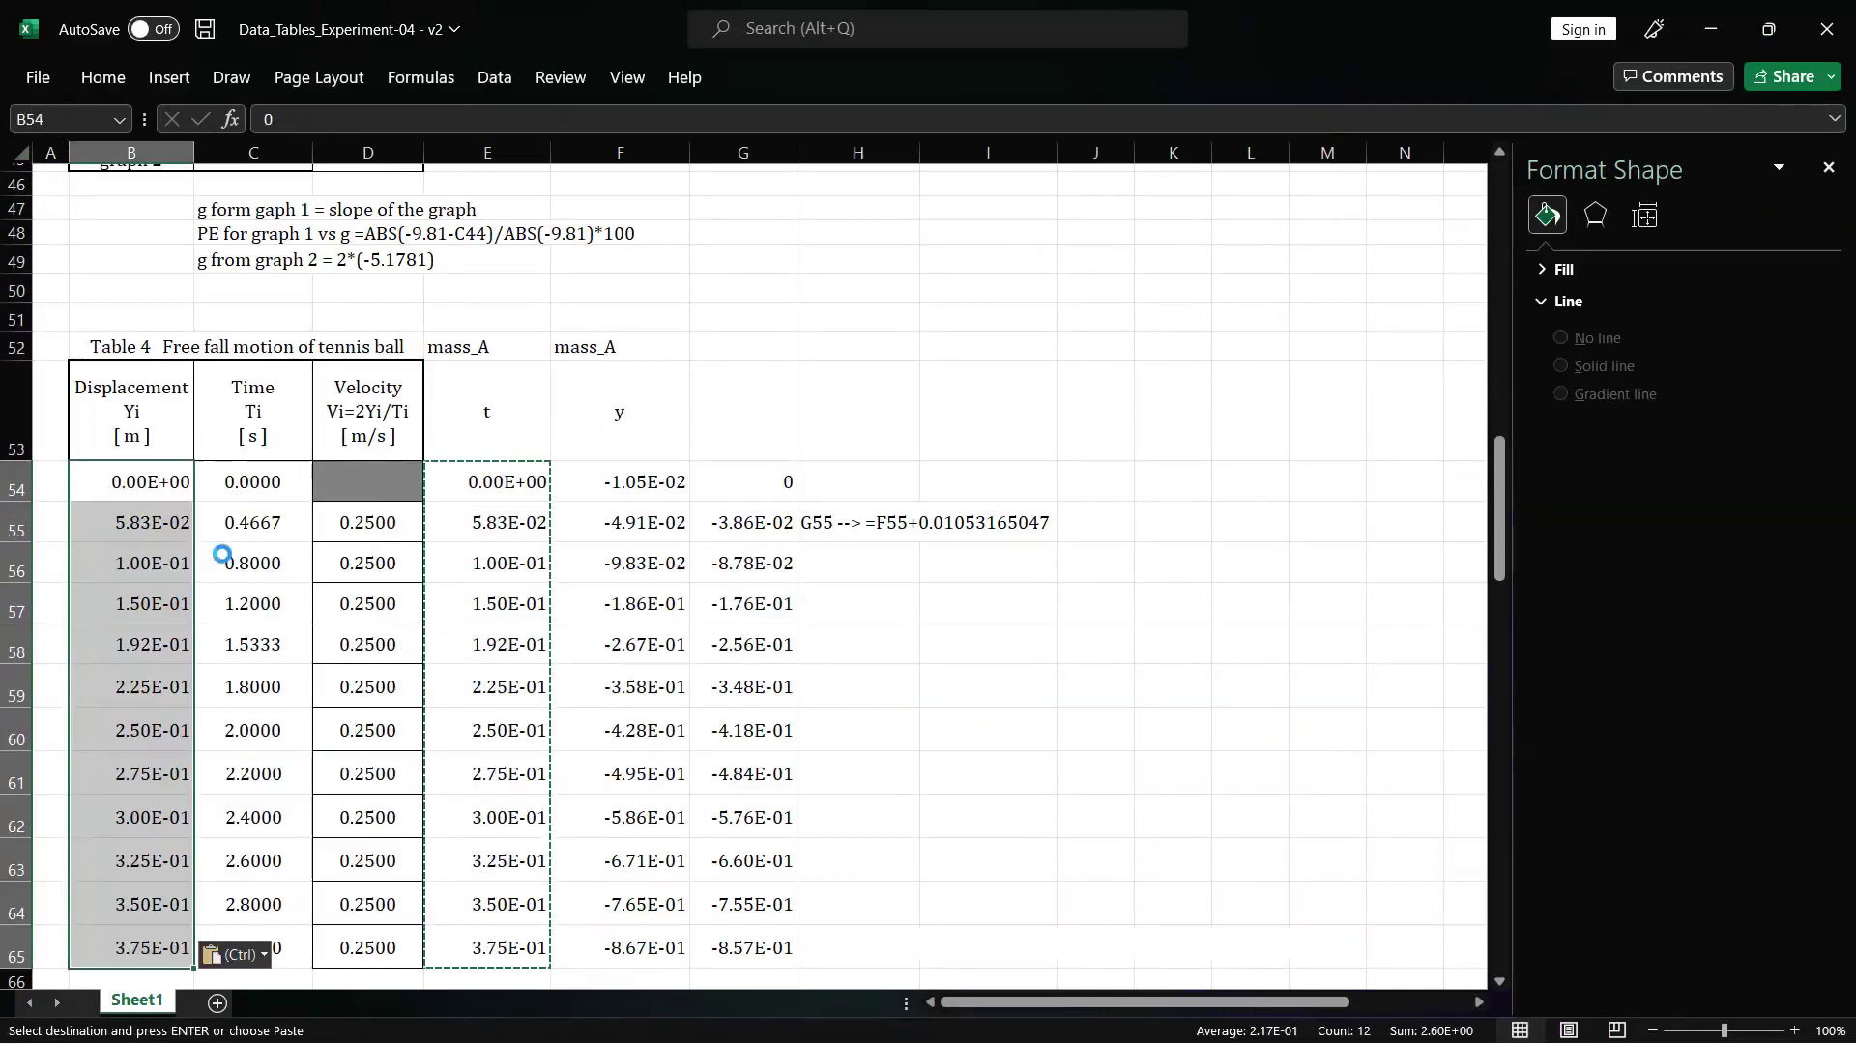
key(ctrl+z)
- Paste the copied times into Table 4's Time column from cell C54, replacing the old times
click(262, 488)
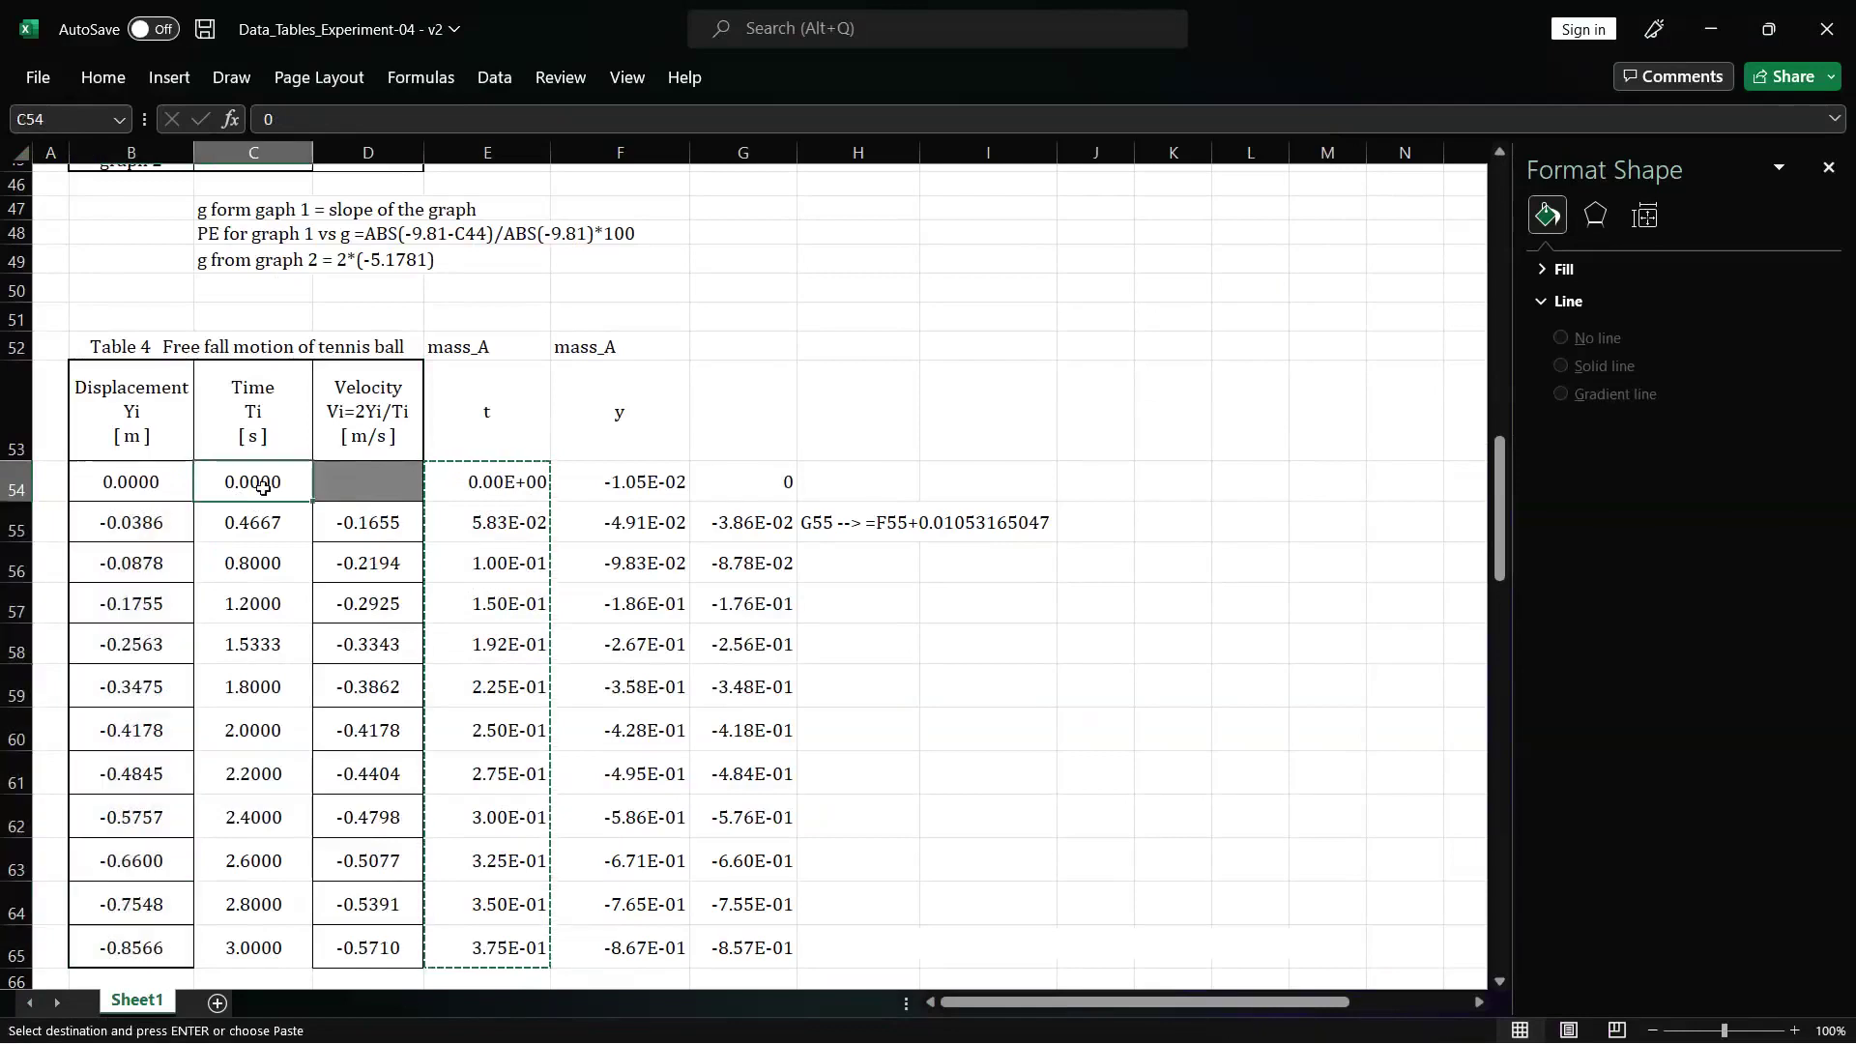
key(ctrl+v)
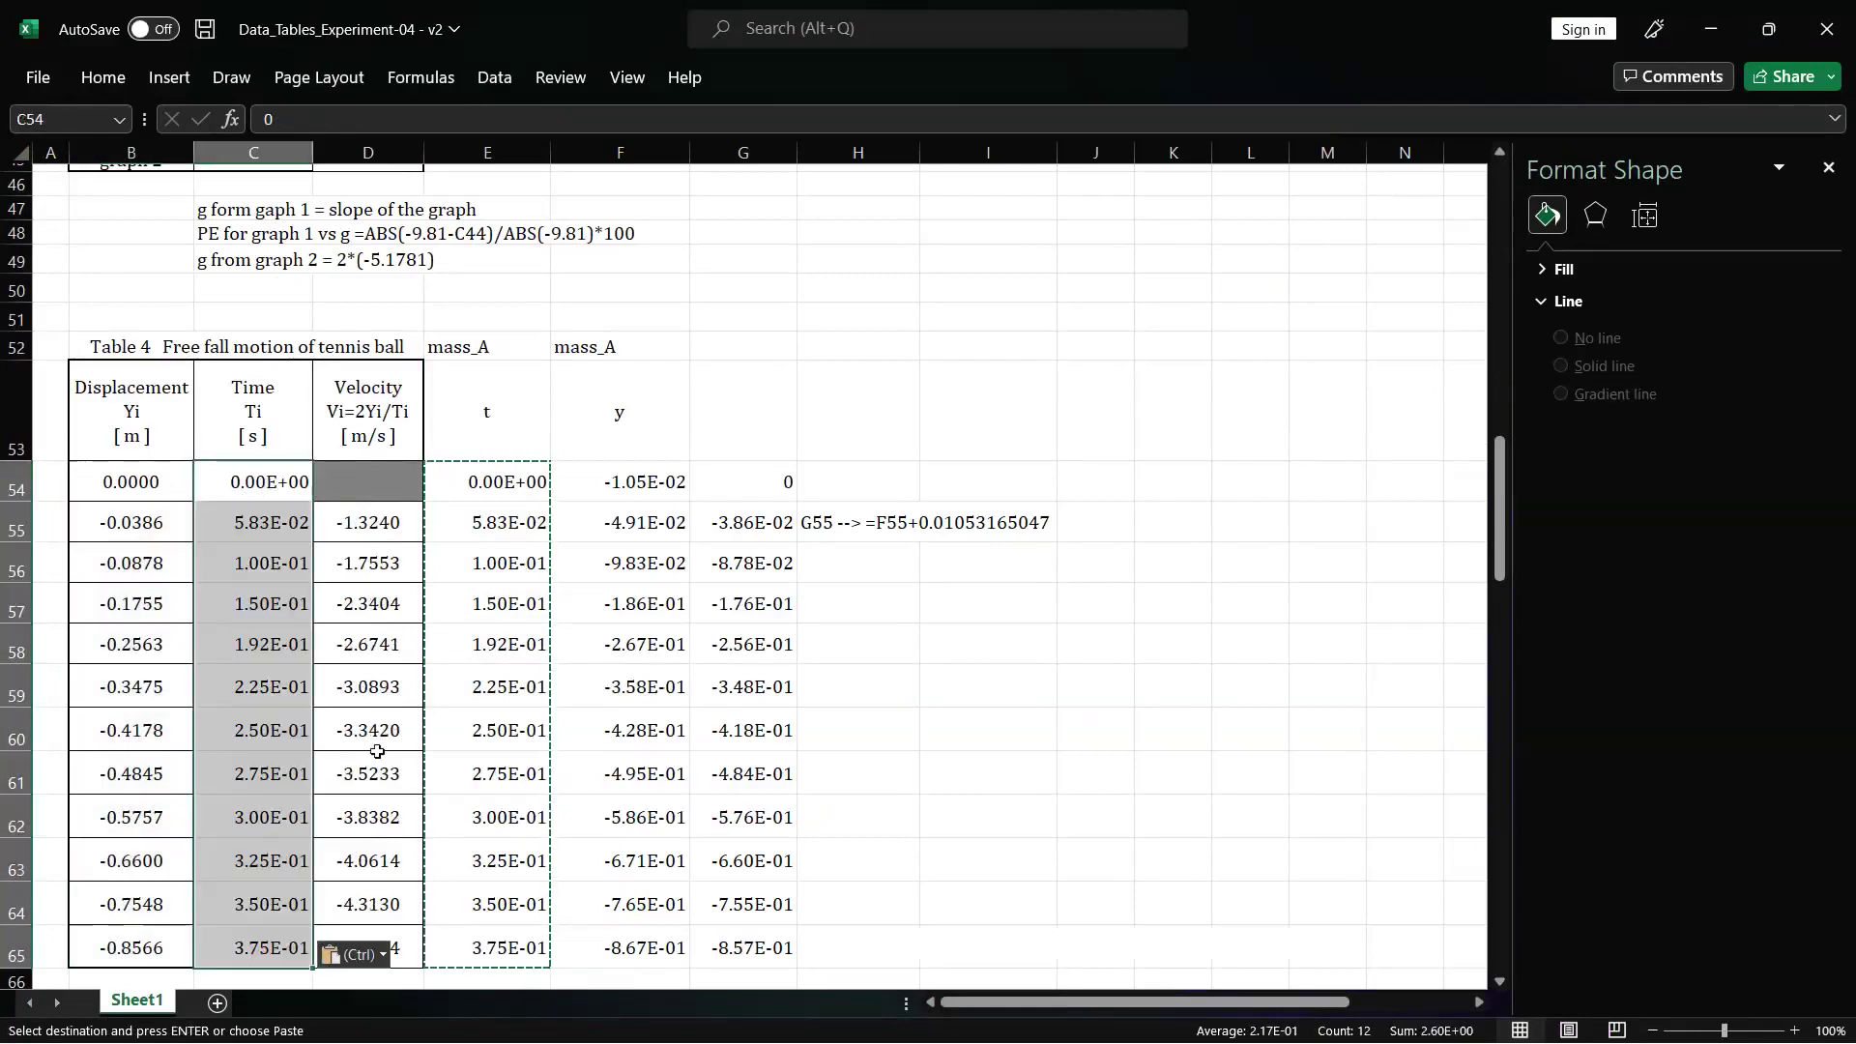
click(373, 773)
- Format the times in C54:C65 as Number with four decimal places and centre them
drag(262, 488, 248, 950)
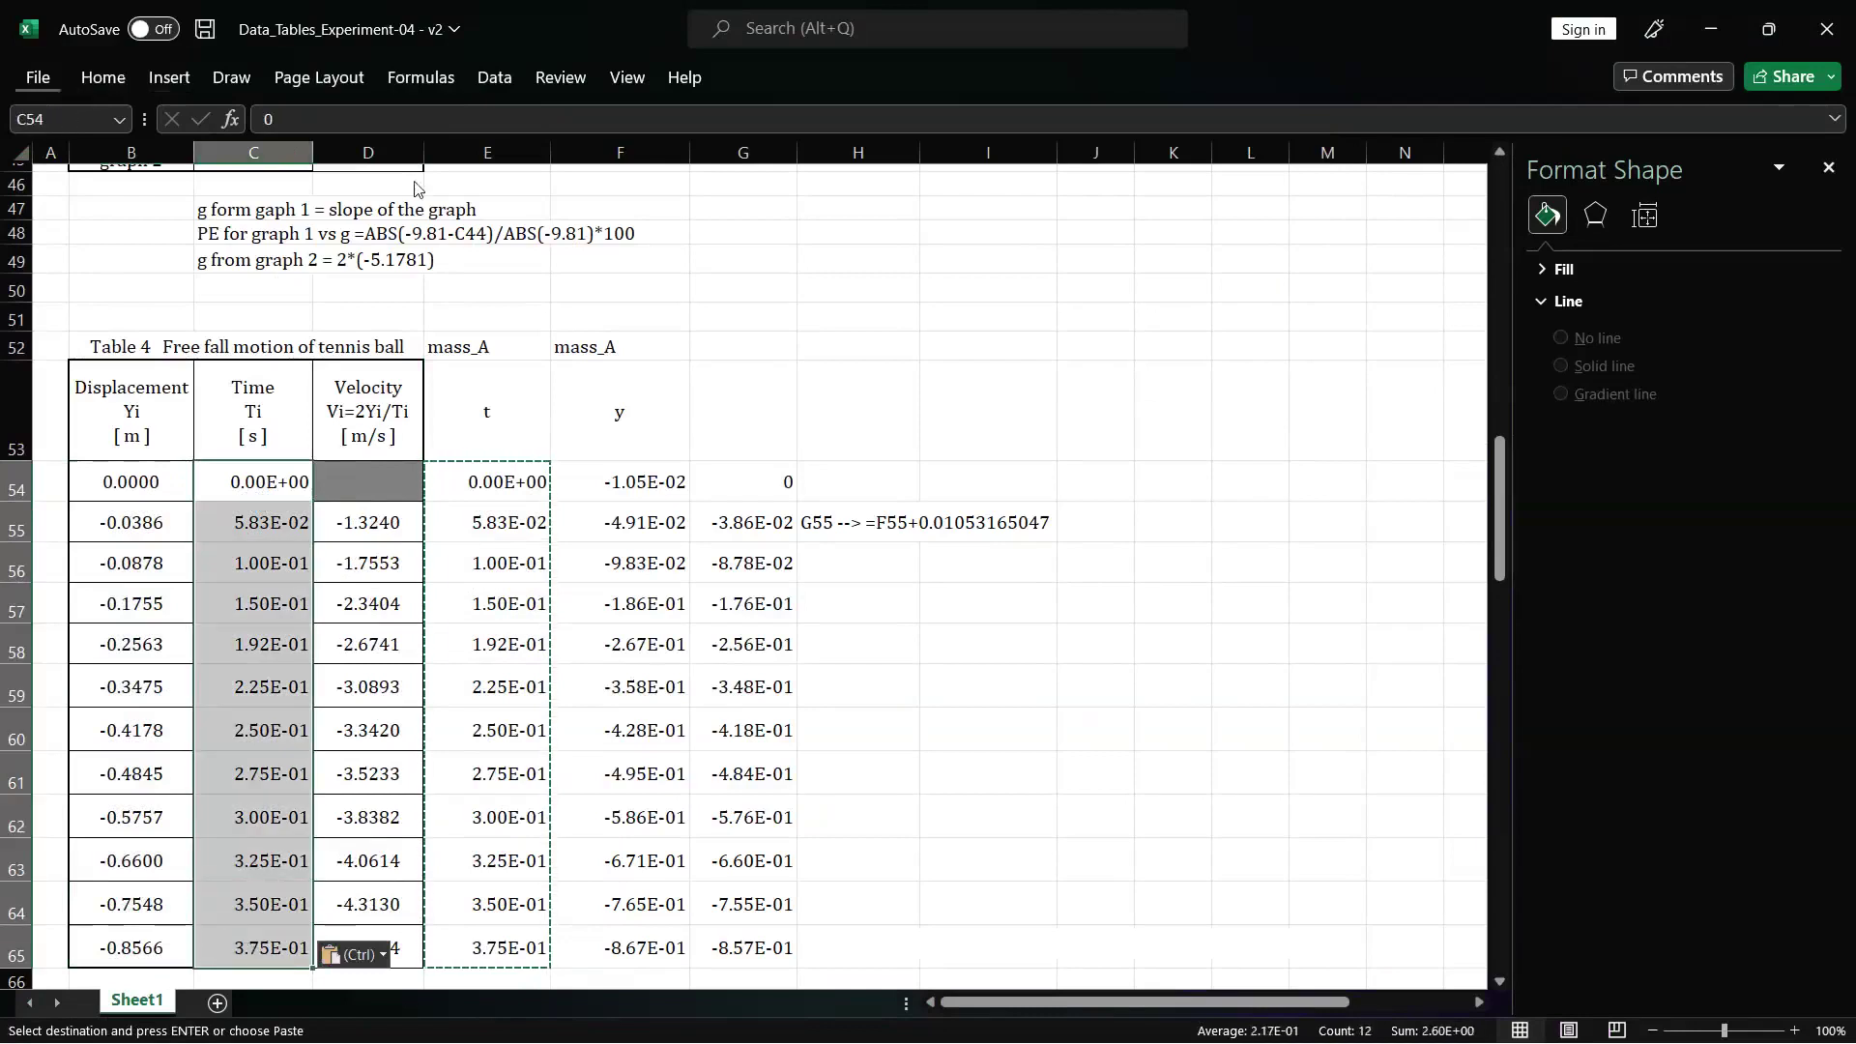
key(alt+f)
click(33, 85)
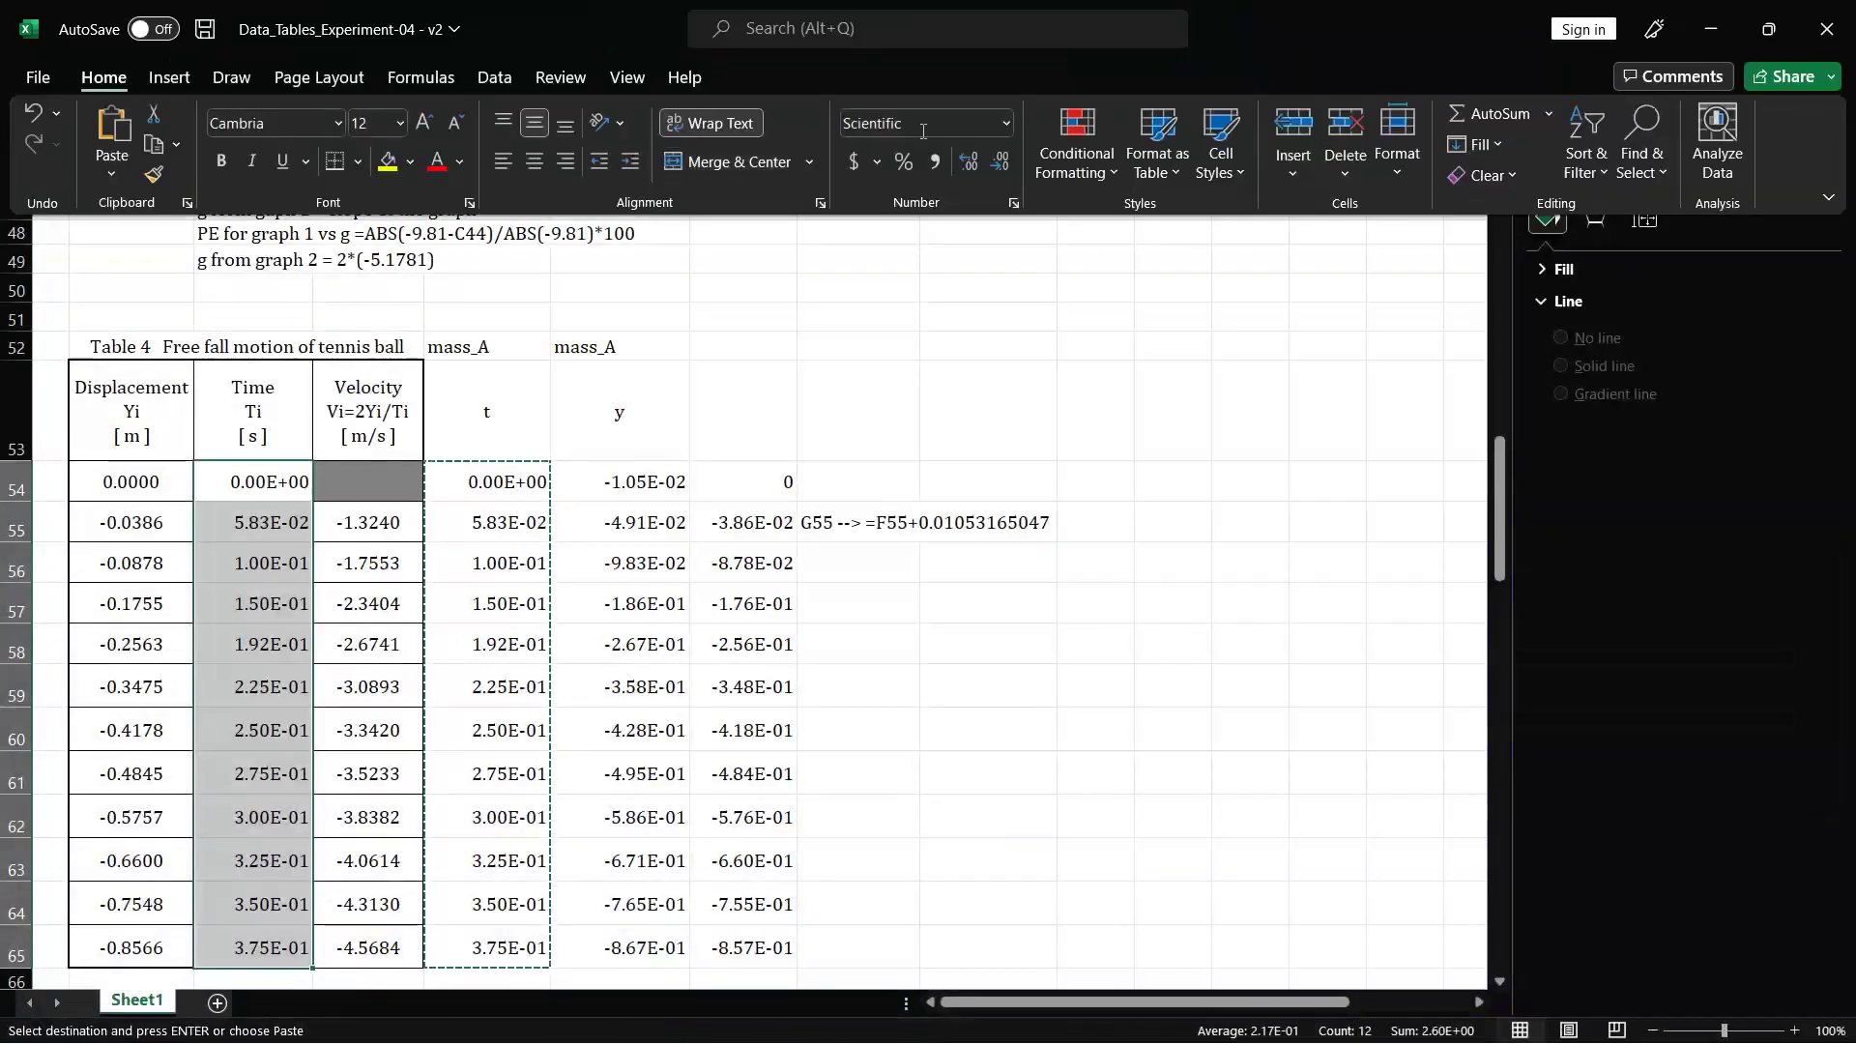
click(1002, 123)
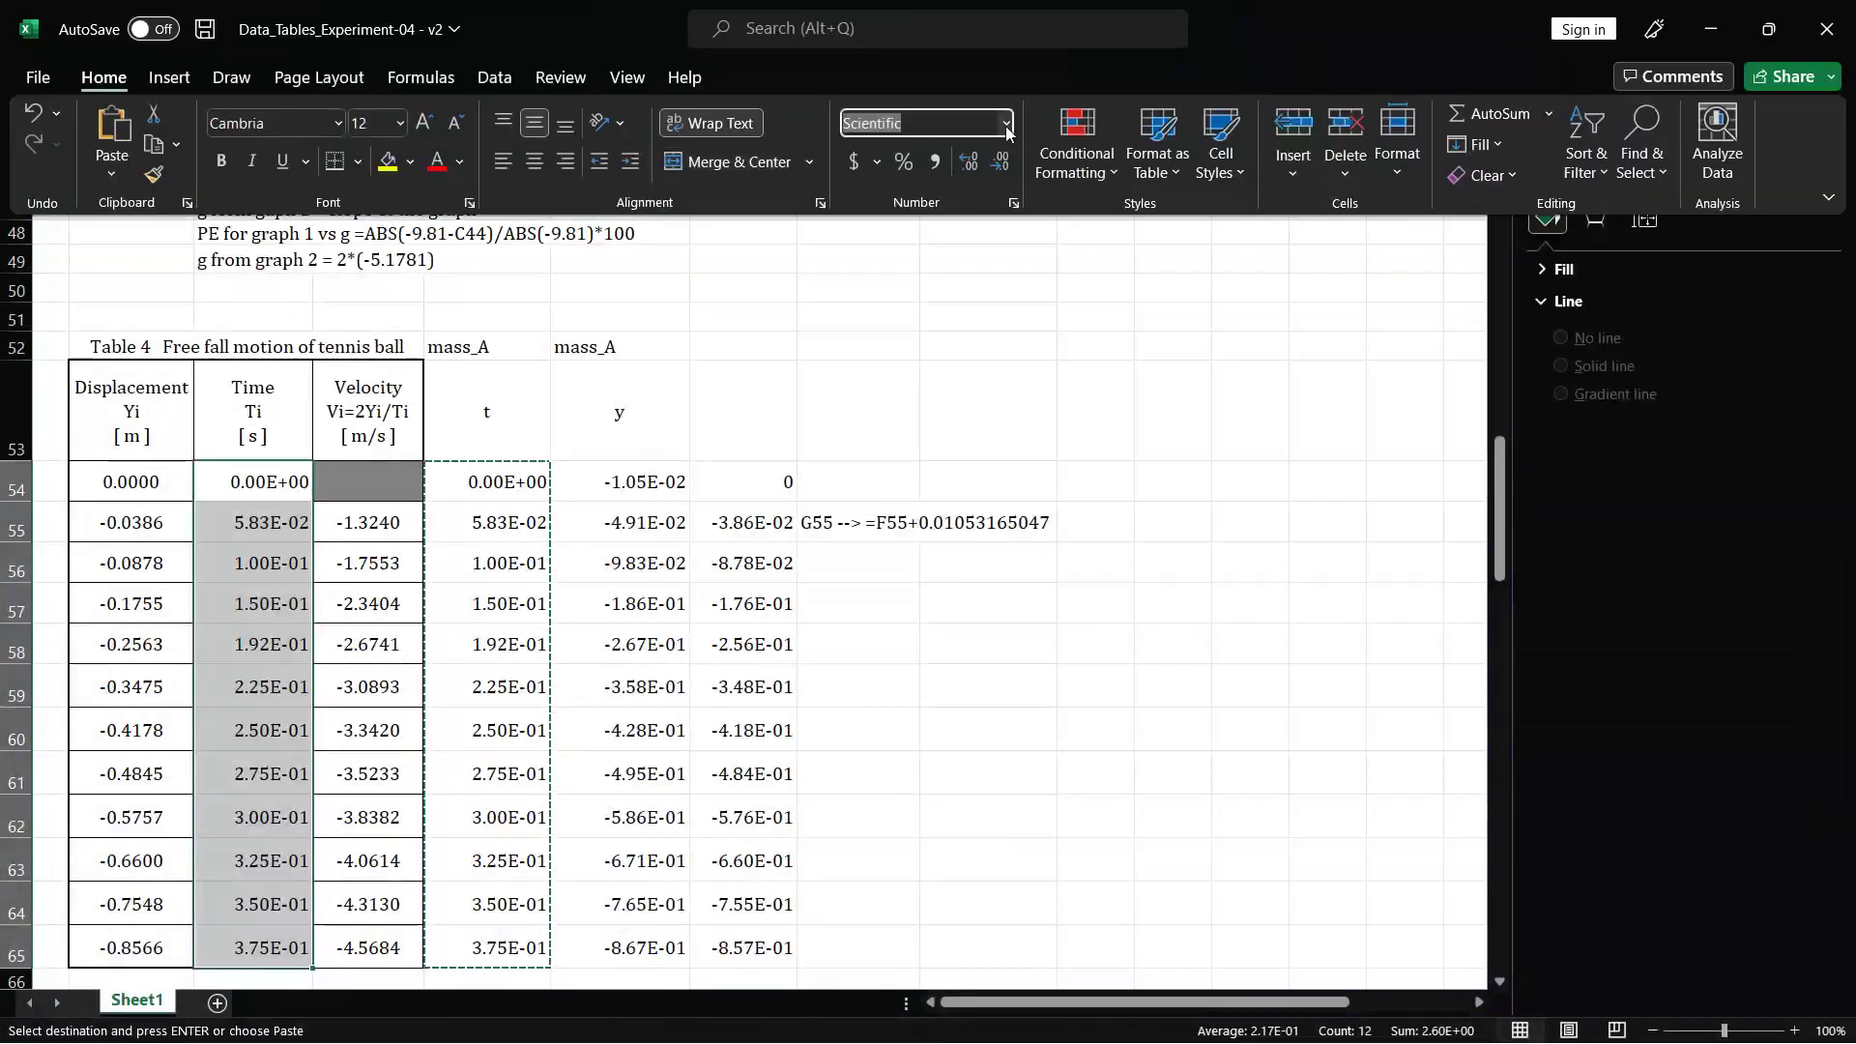
click(1007, 128)
click(953, 235)
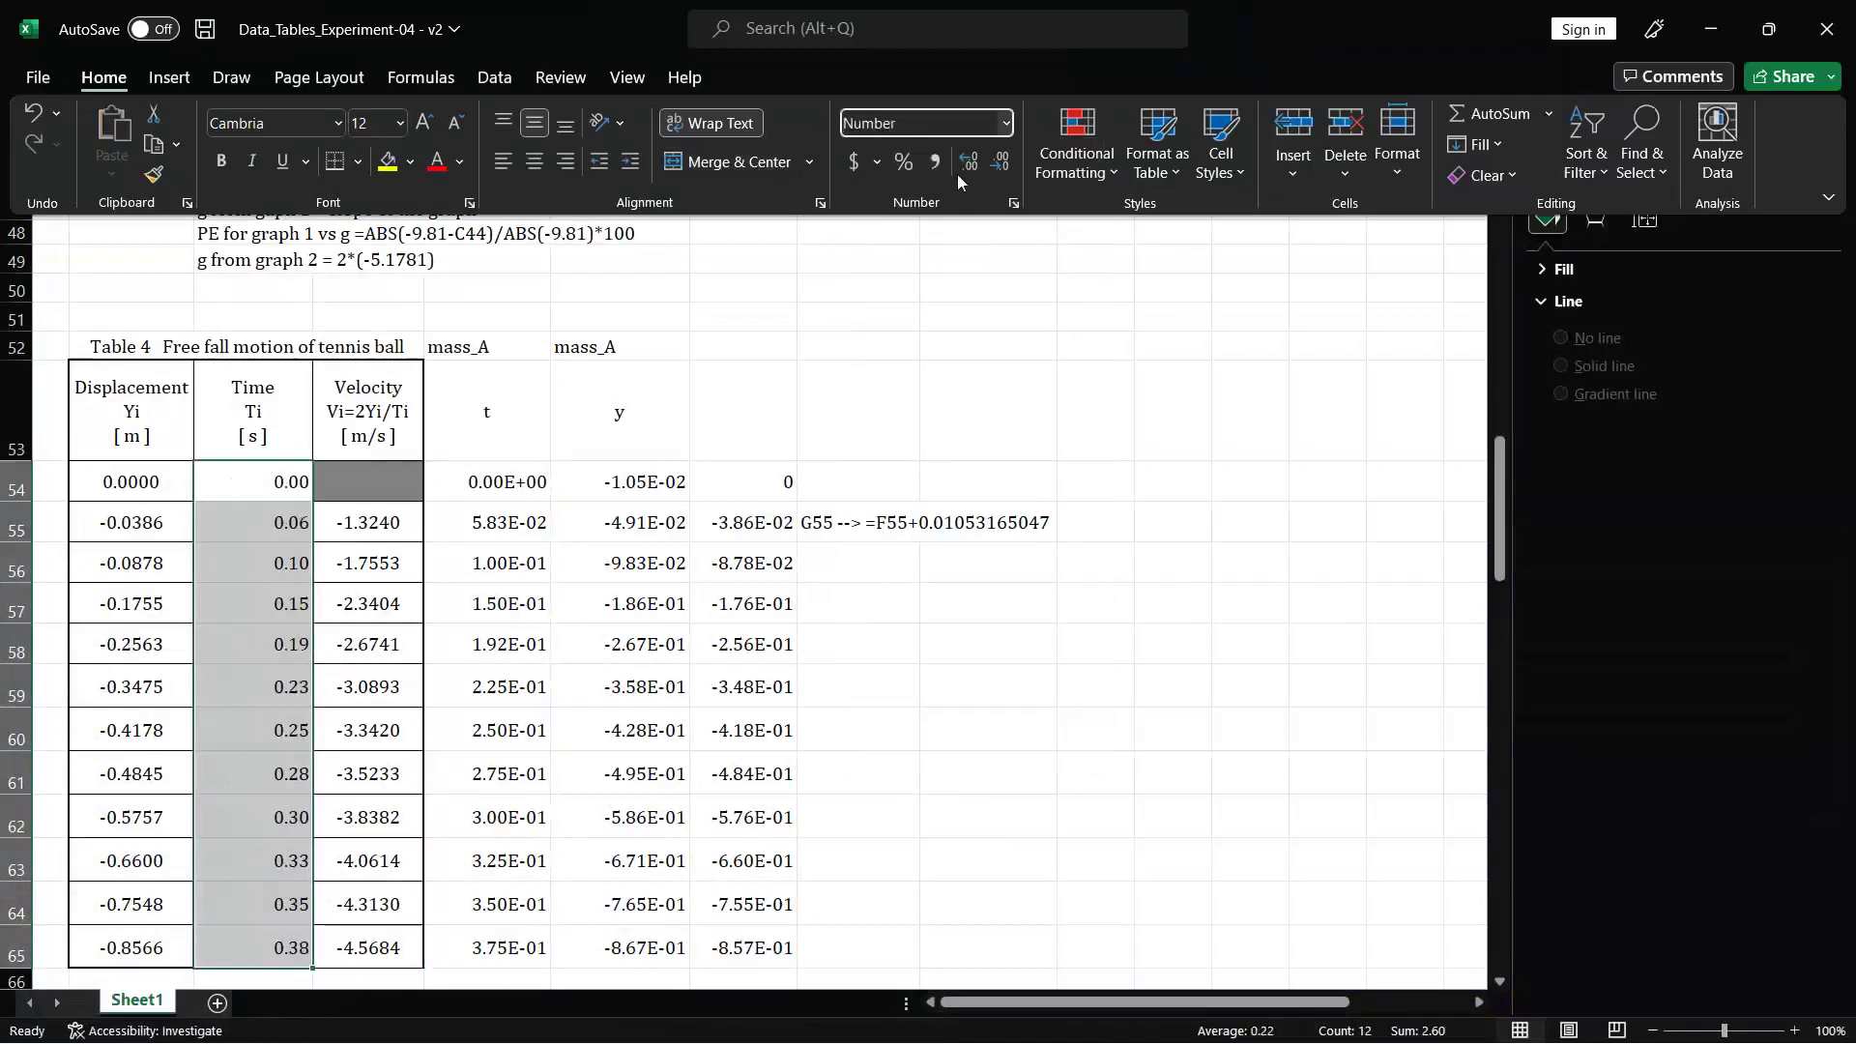
click(998, 162)
click(998, 163)
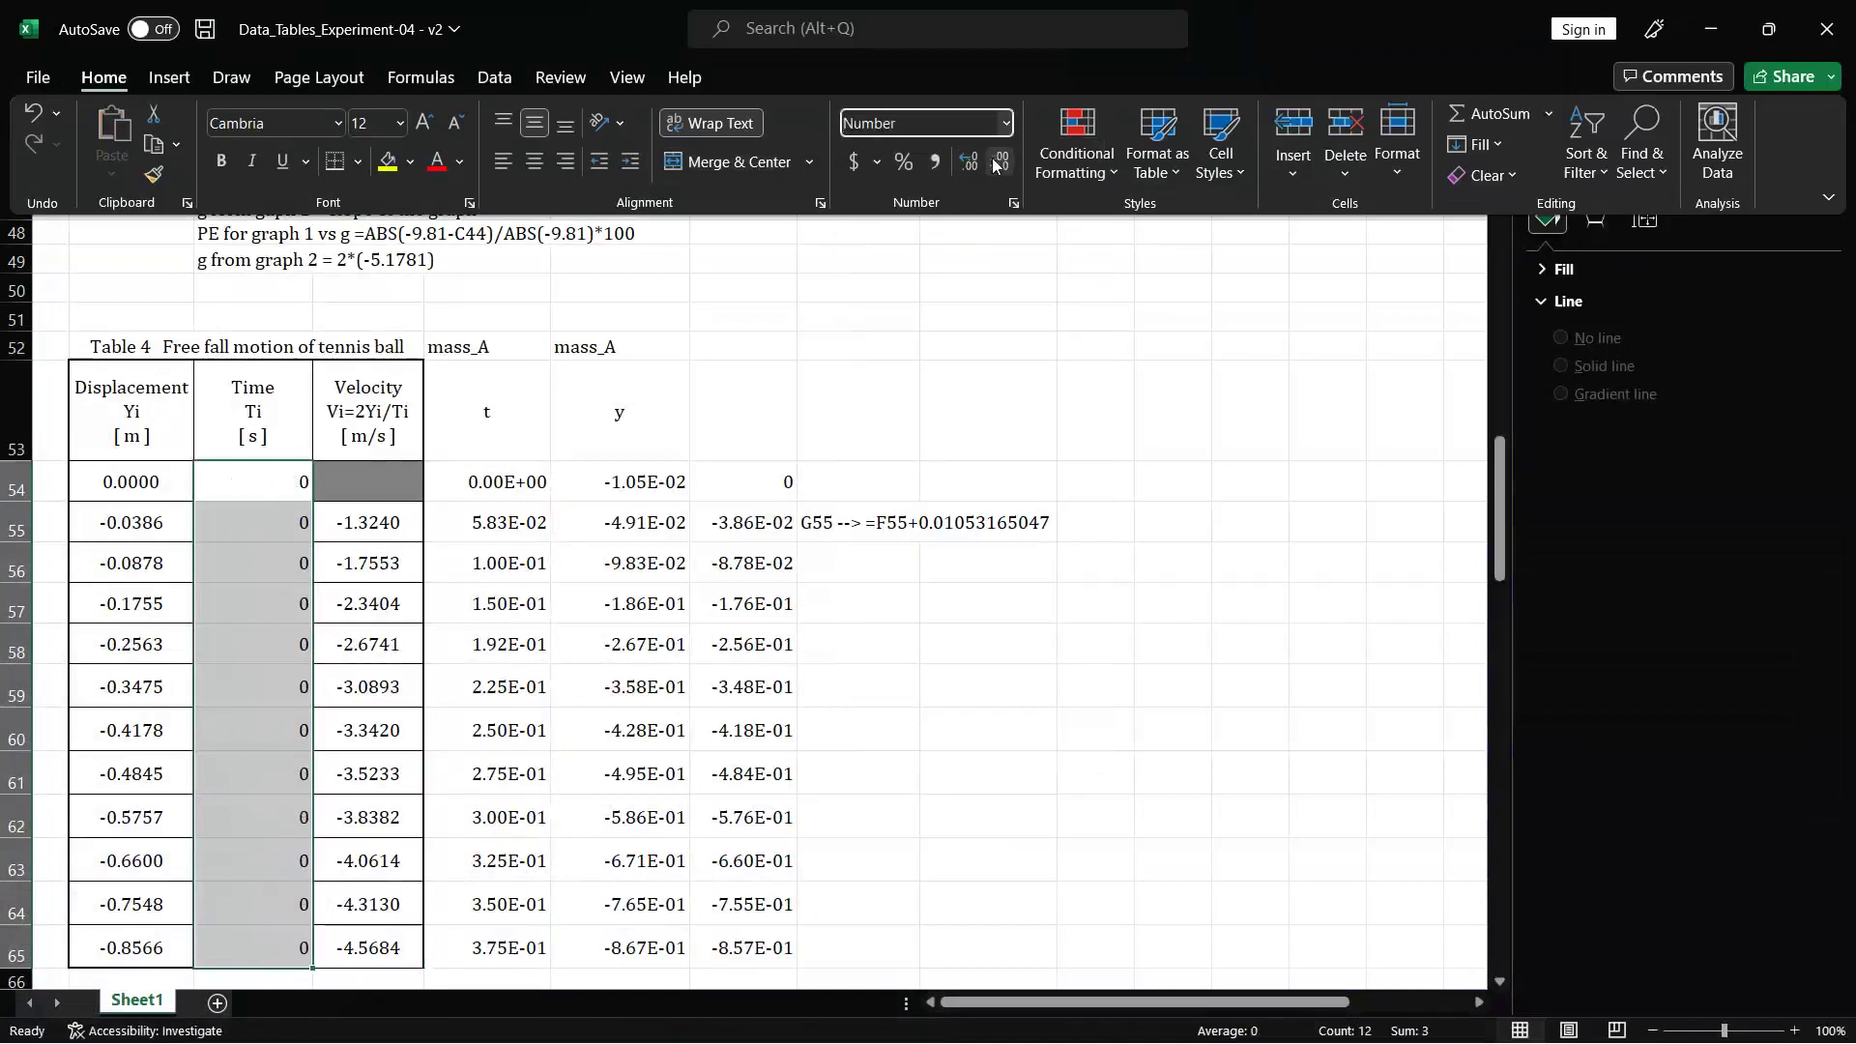
click(964, 159)
click(965, 159)
click(965, 160)
click(965, 160)
click(533, 161)
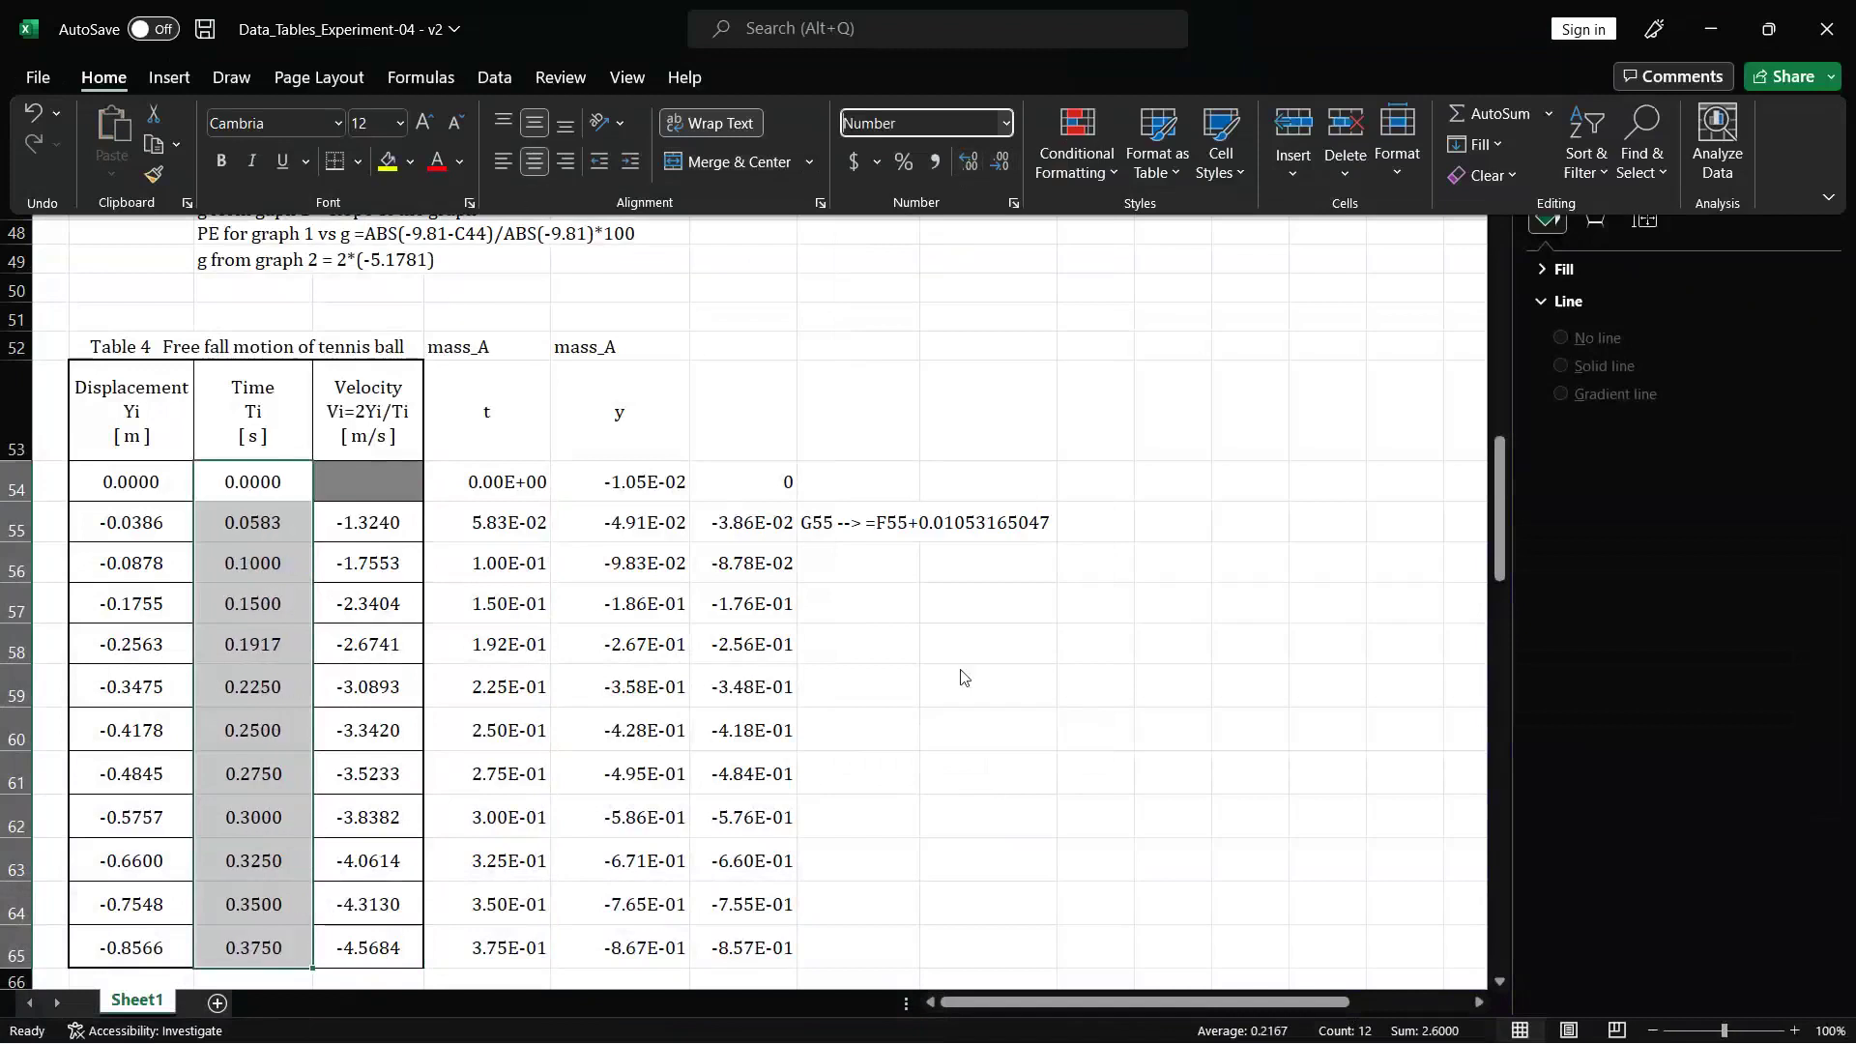
- Duplicate the "Golf ball - velocity" chart and place the copy beside Table 4's Velocity column
scroll(1020, 710, down, 4)
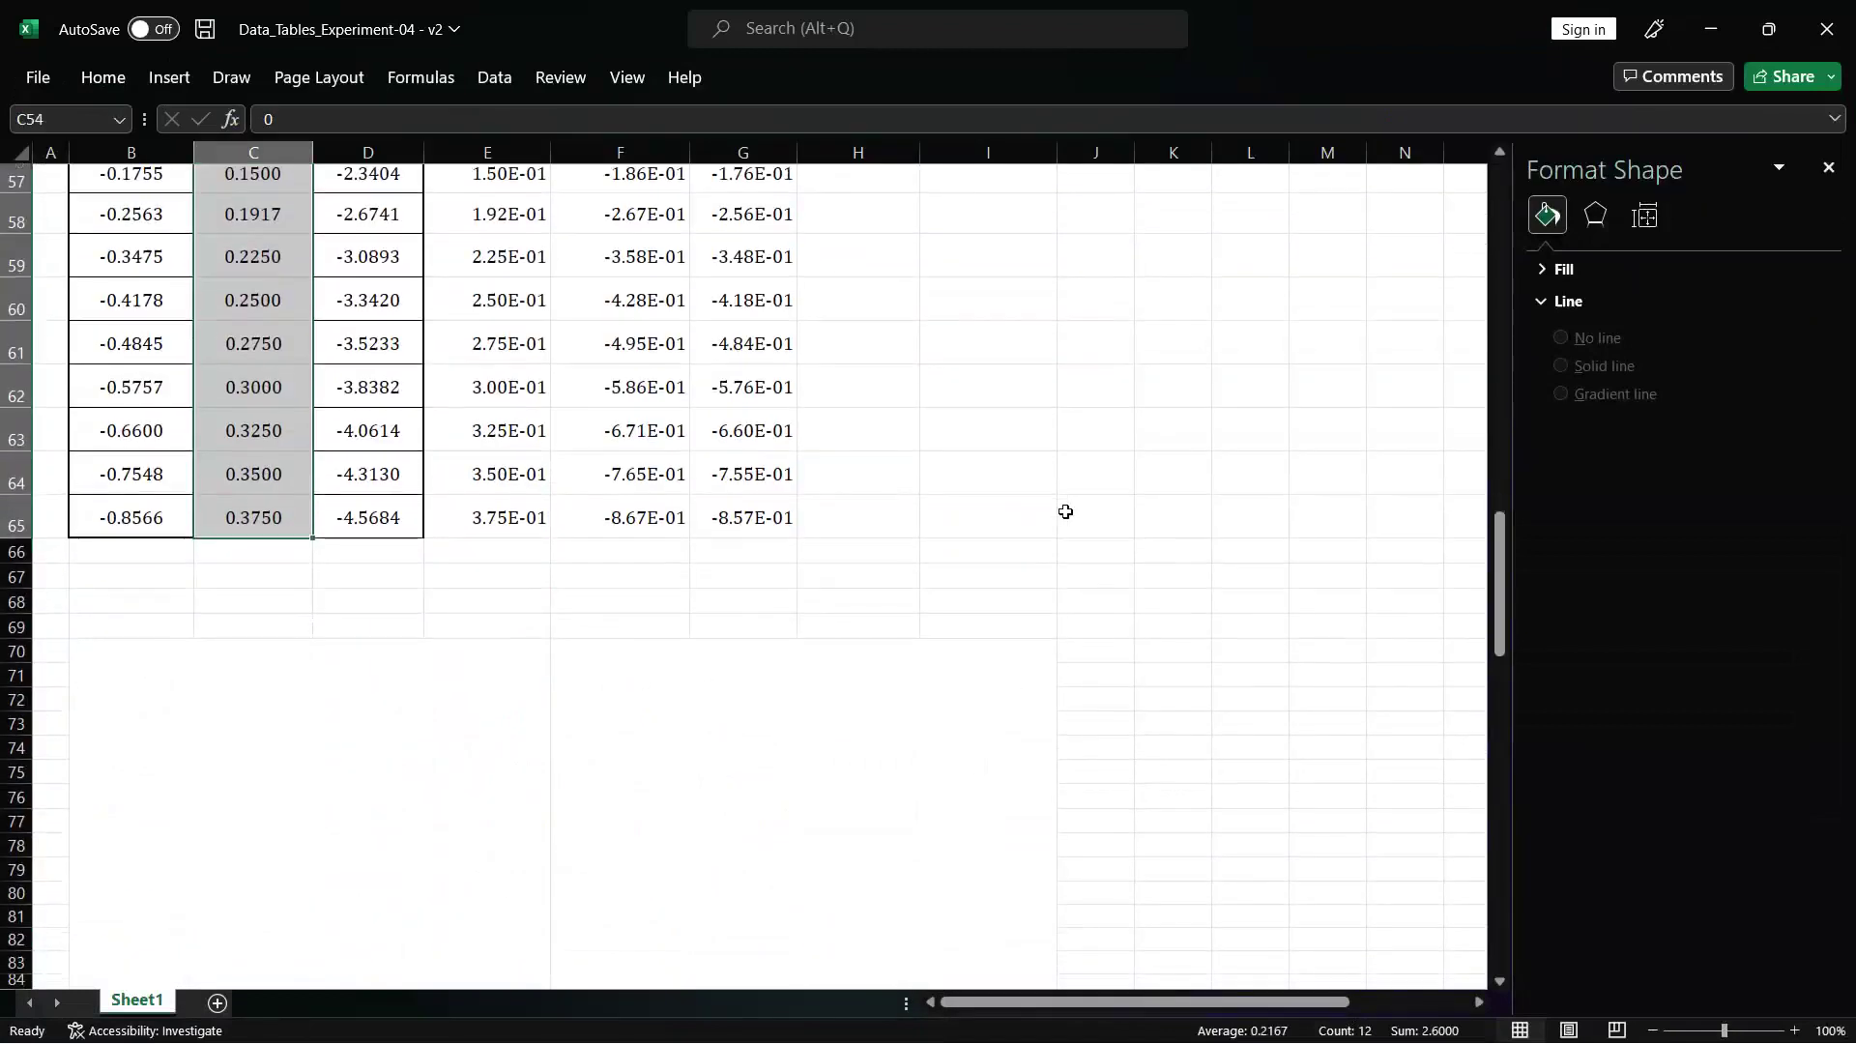
click(1064, 510)
scroll(1065, 511, up, 5)
scroll(1066, 511, up, 7)
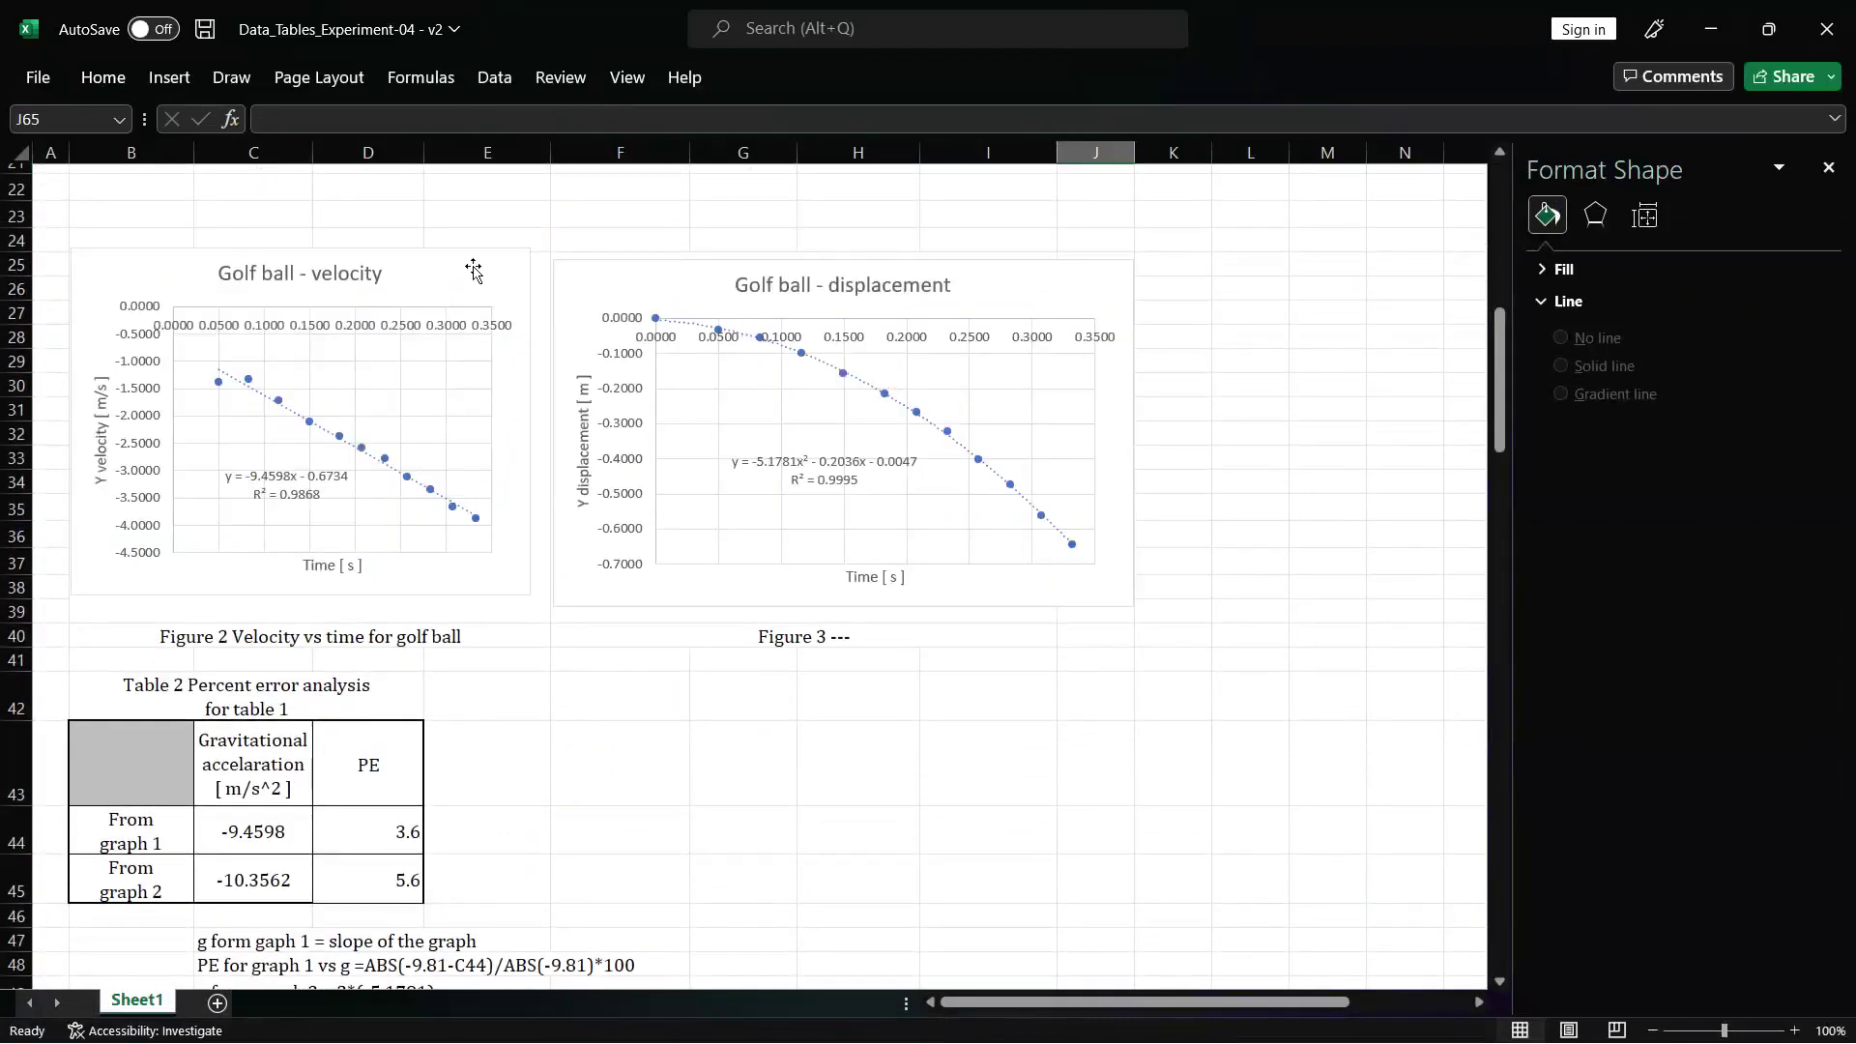
click(473, 272)
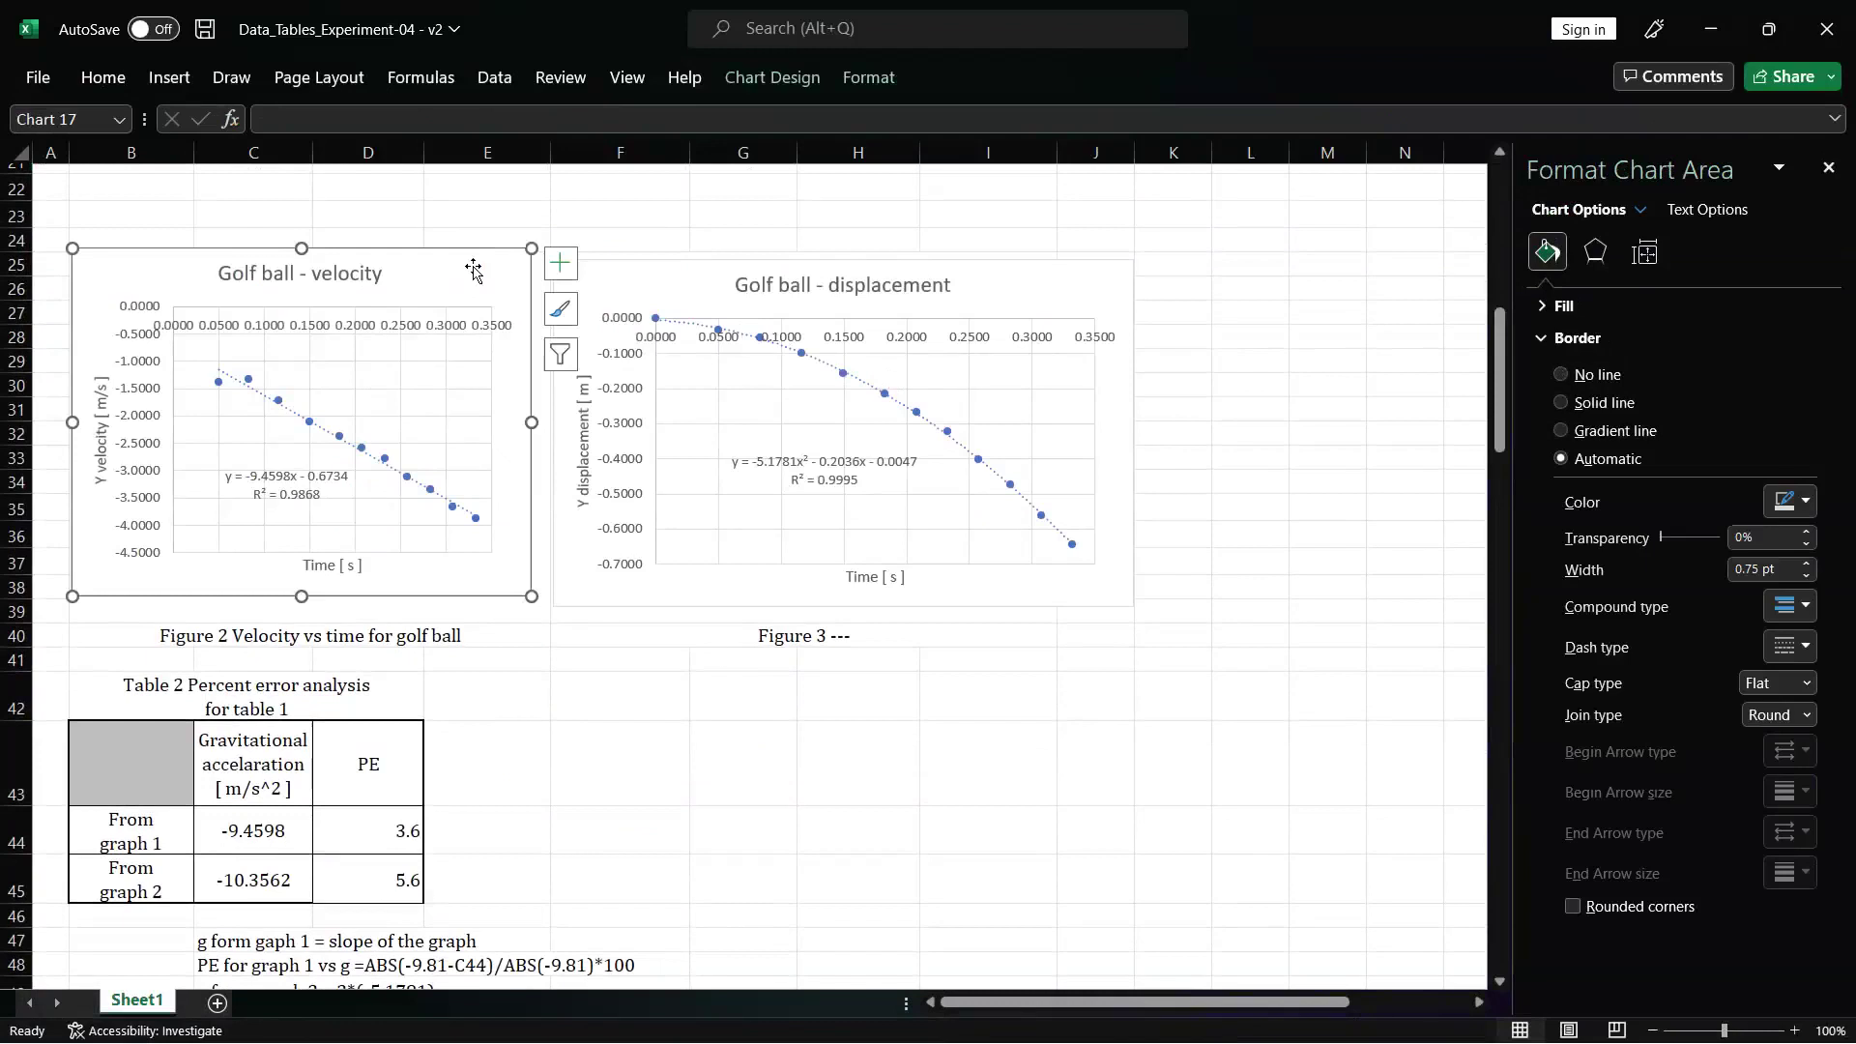
scroll(716, 656, down, 1)
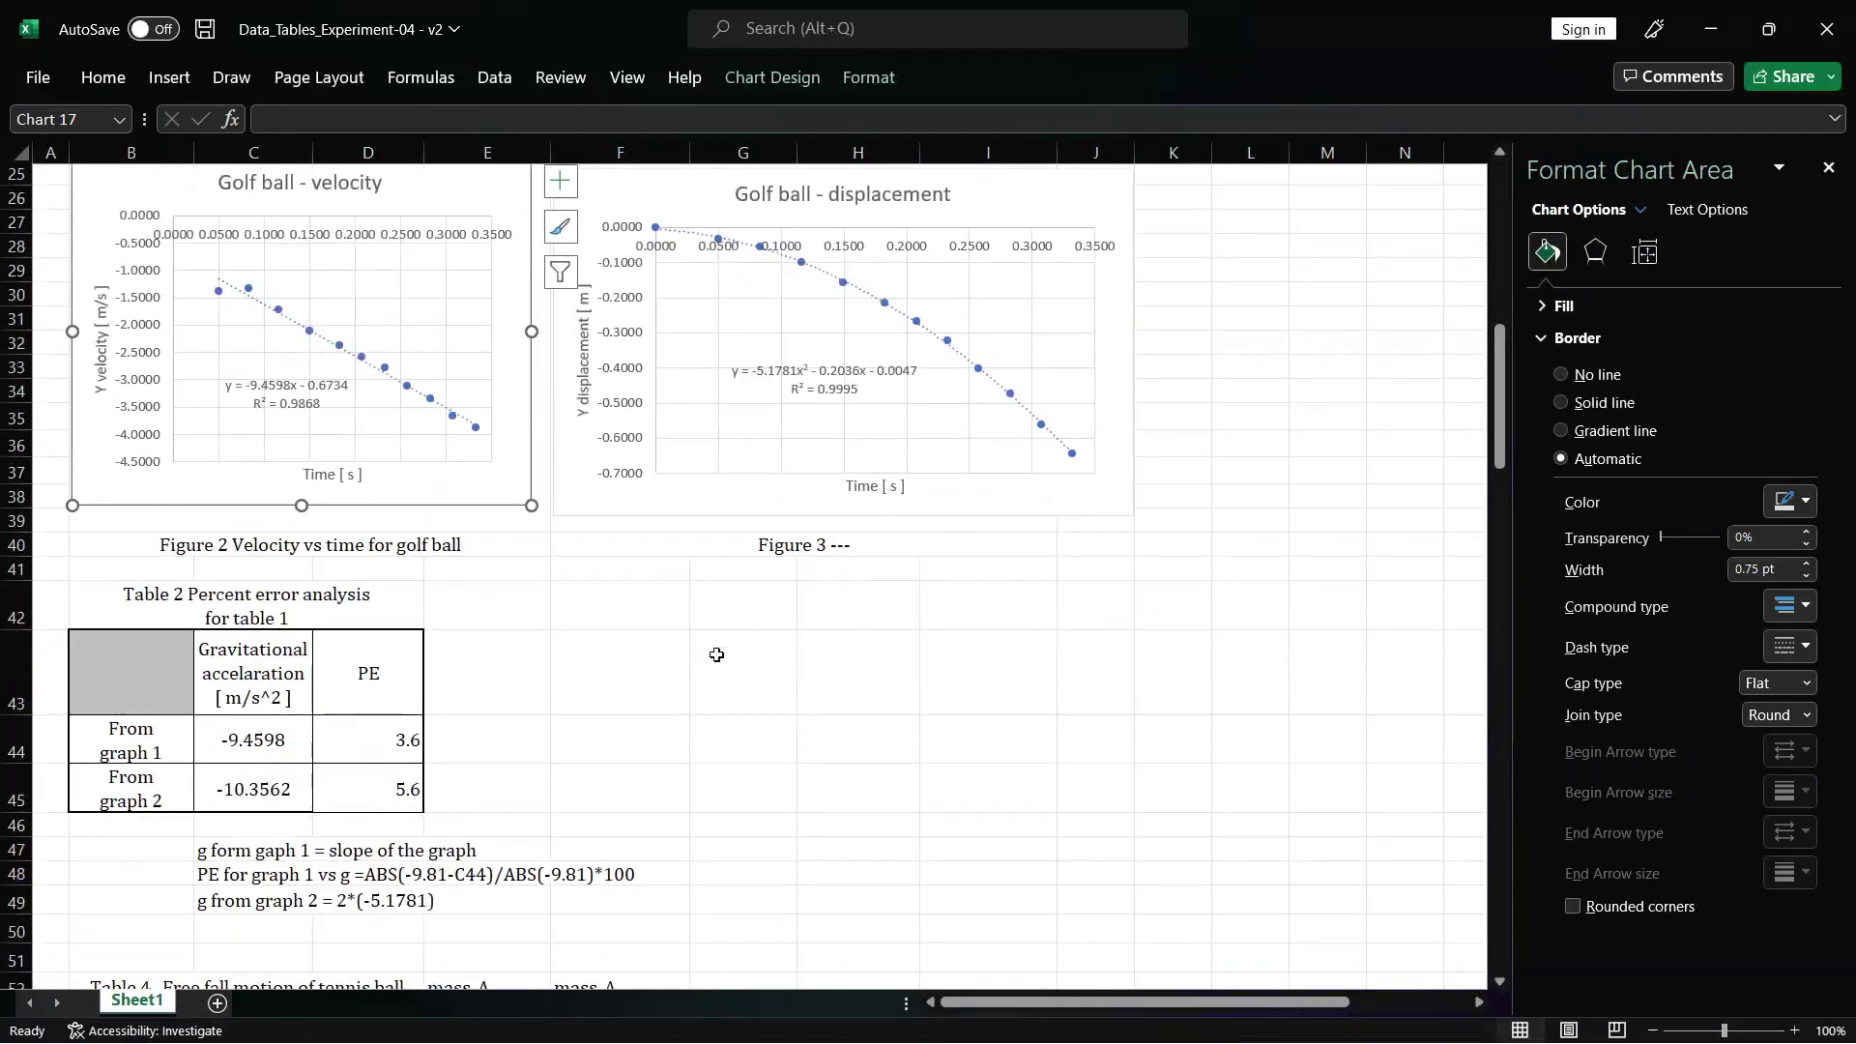
click(476, 426)
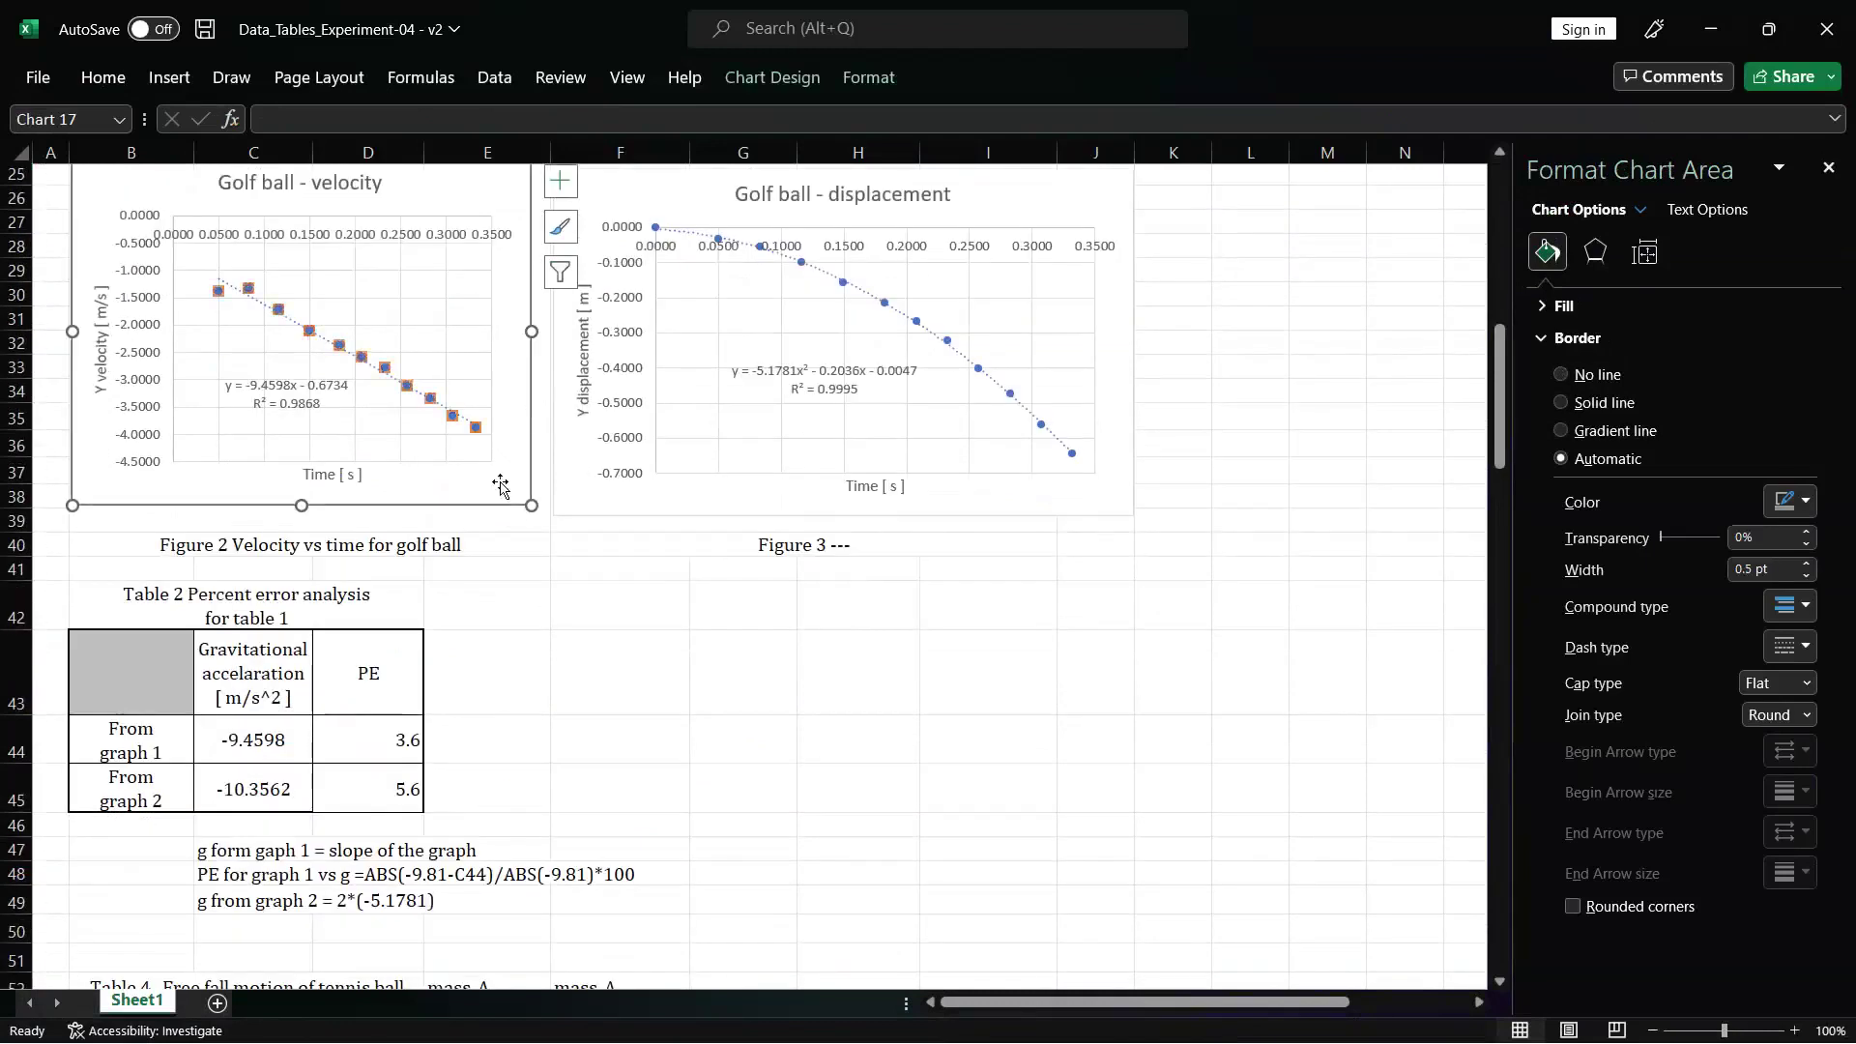
click(504, 329)
scroll(502, 251, up, 1)
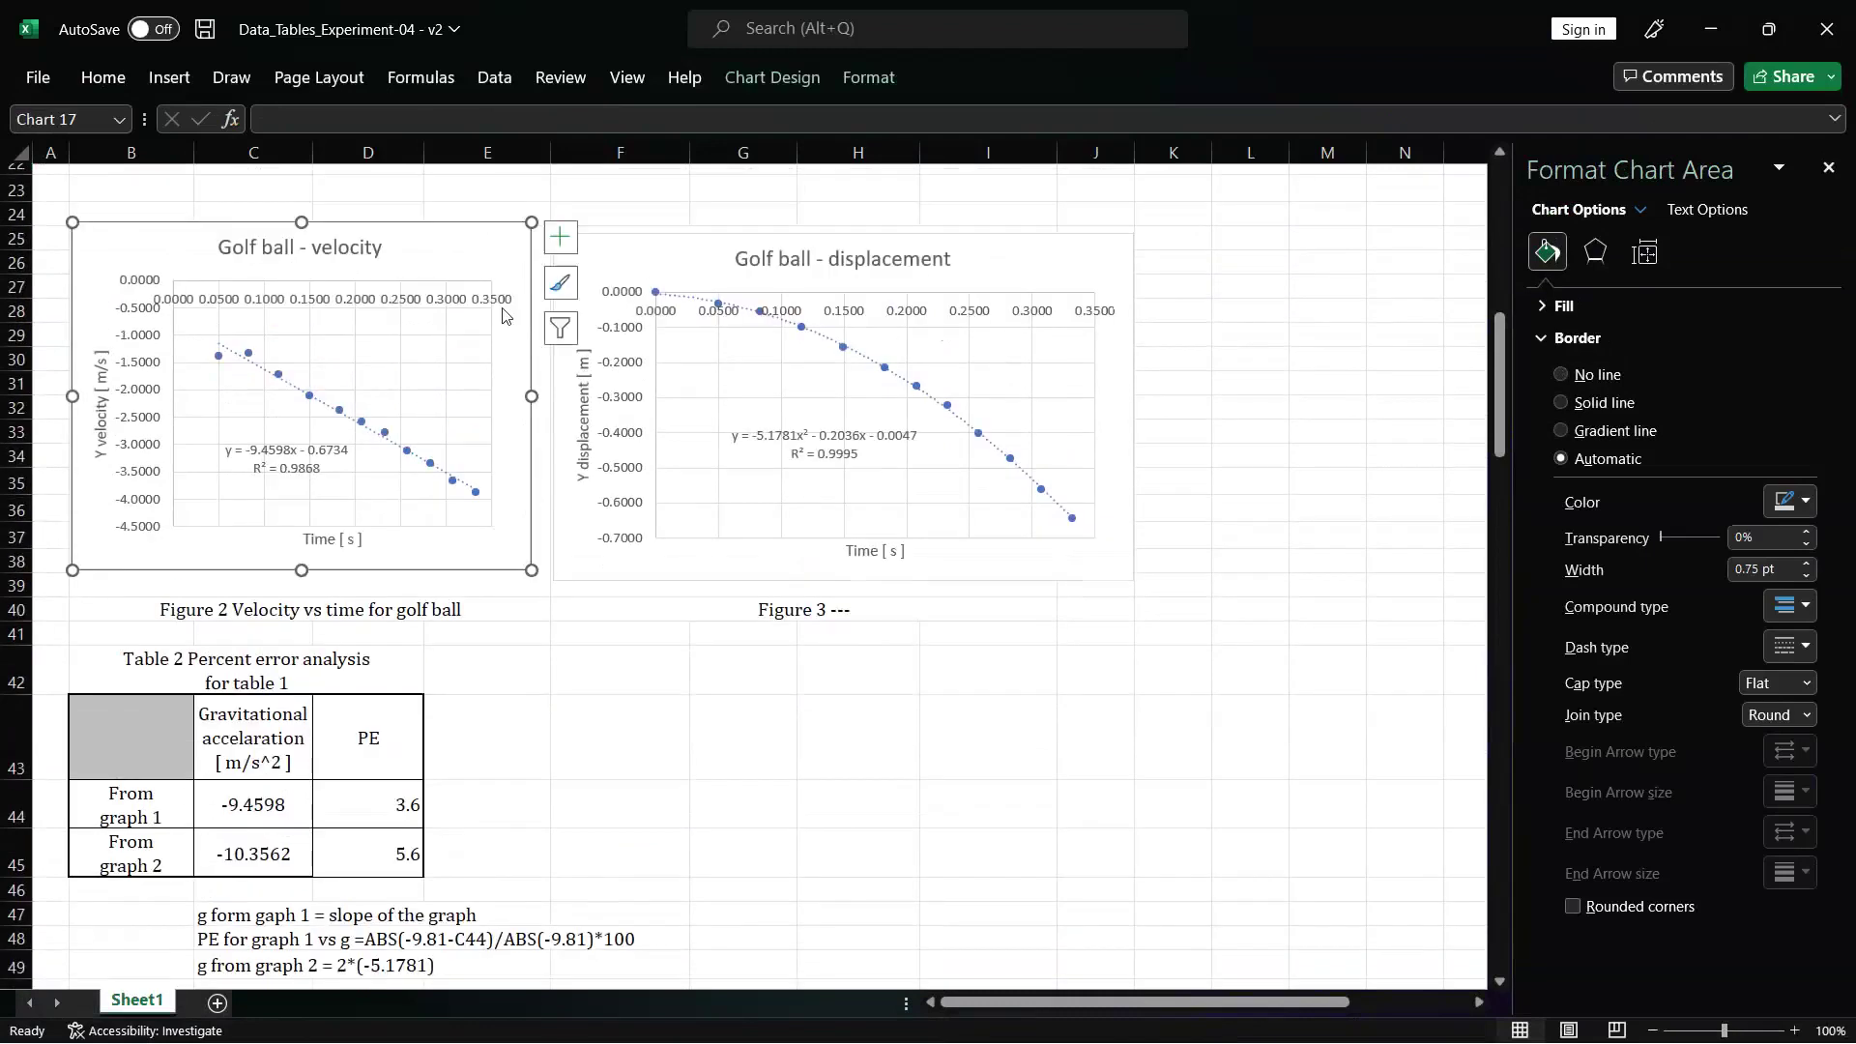
click(875, 740)
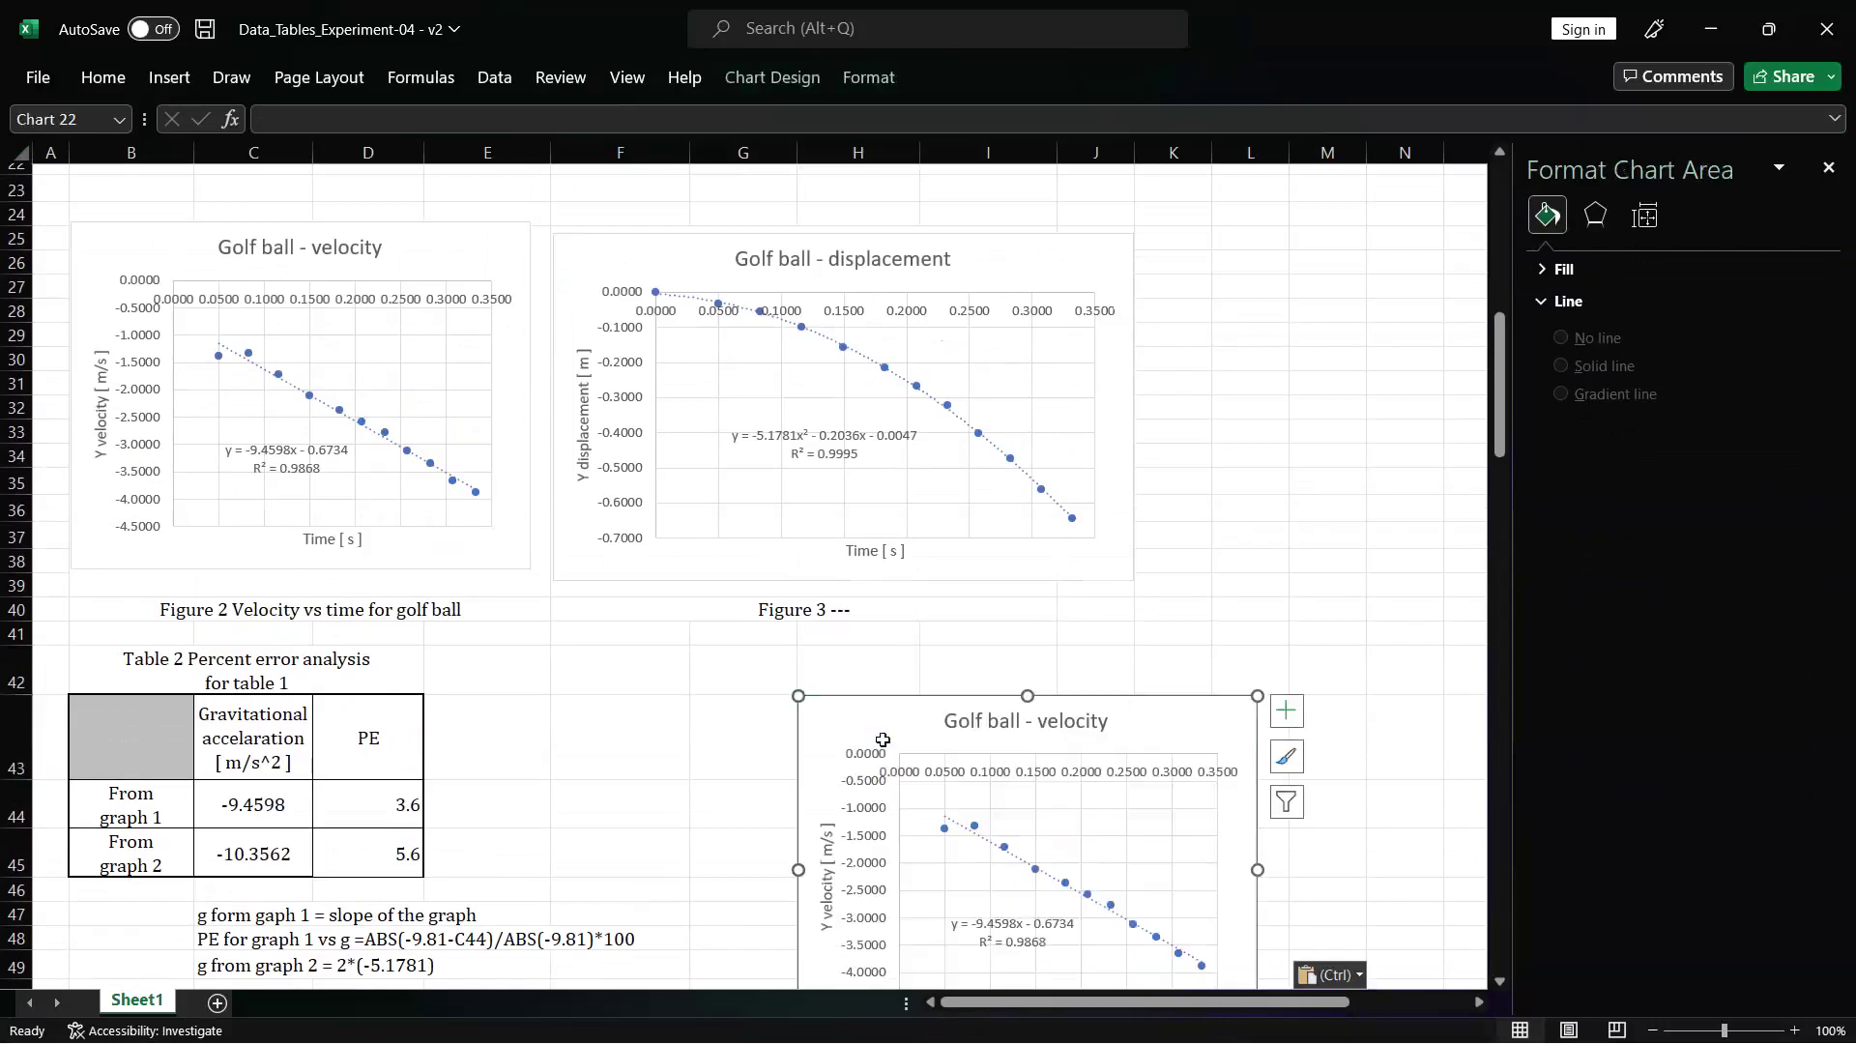
scroll(882, 740, down, 8)
drag(830, 332, 485, 771)
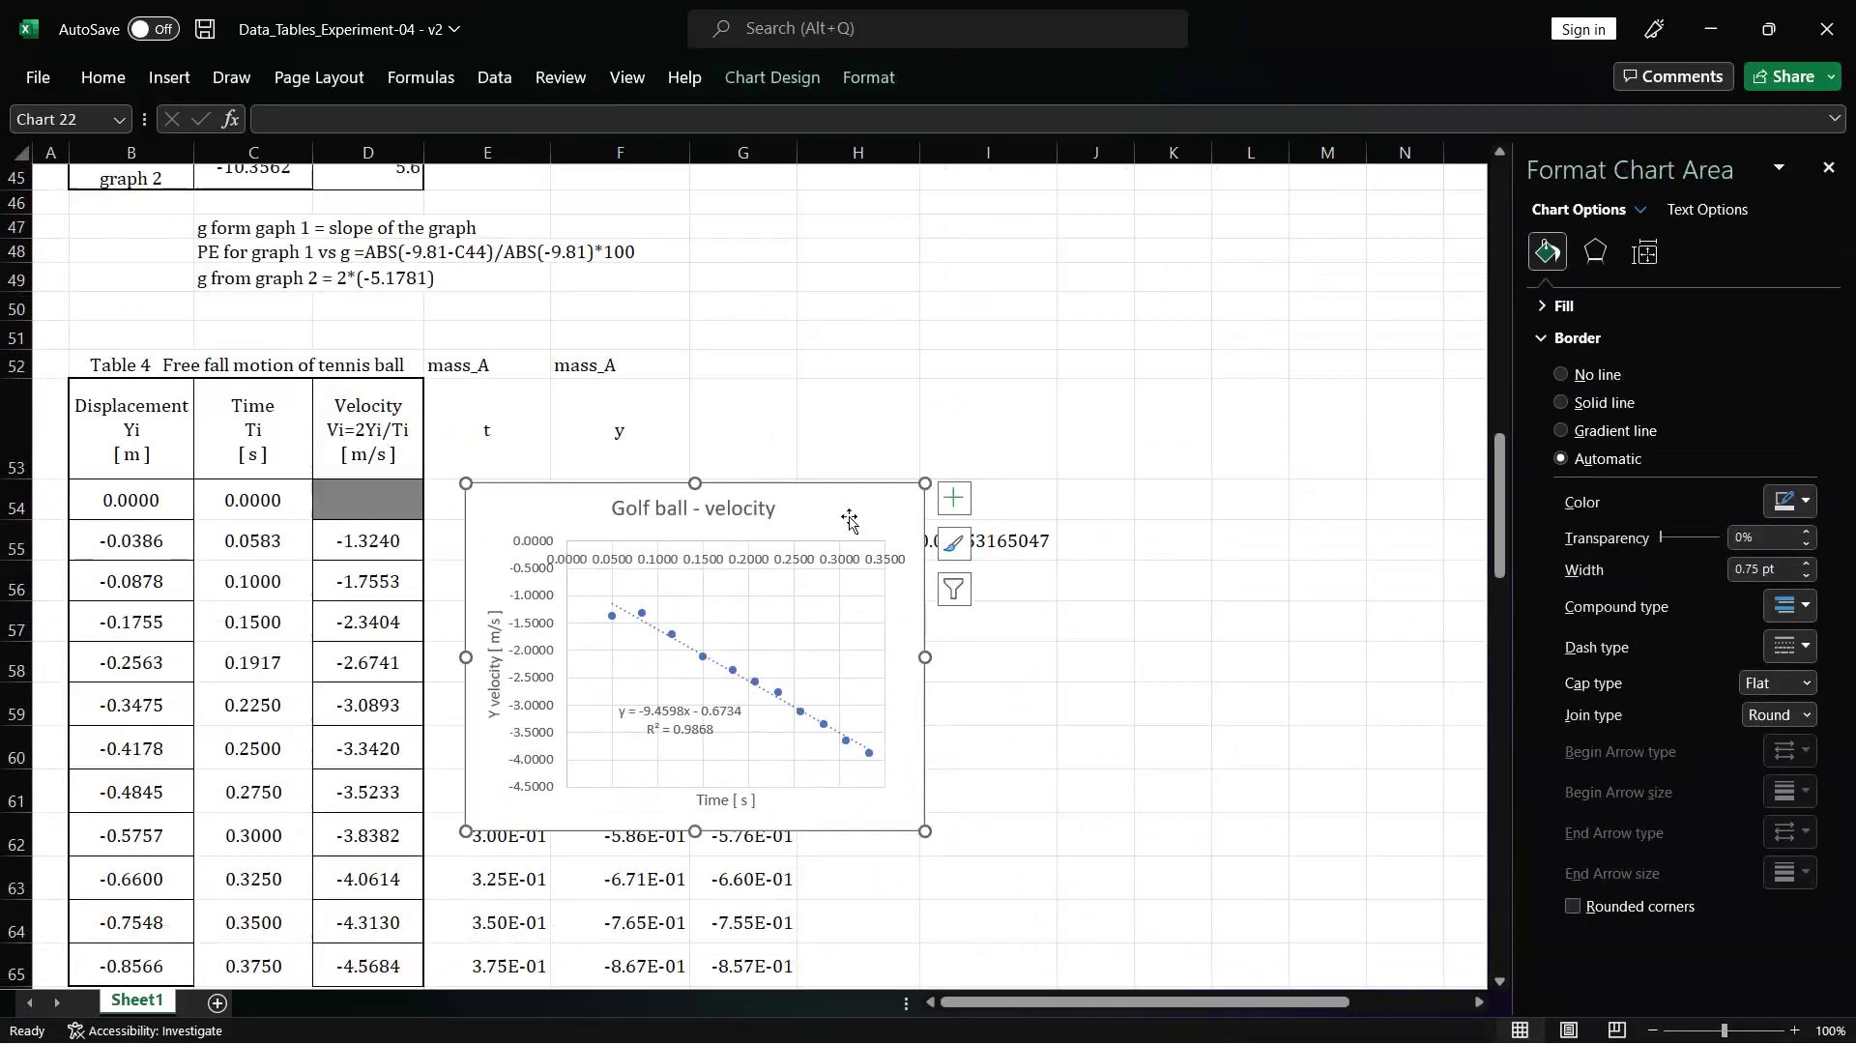
- Open the copied velocity chart's data source selection and select Series1
click(736, 79)
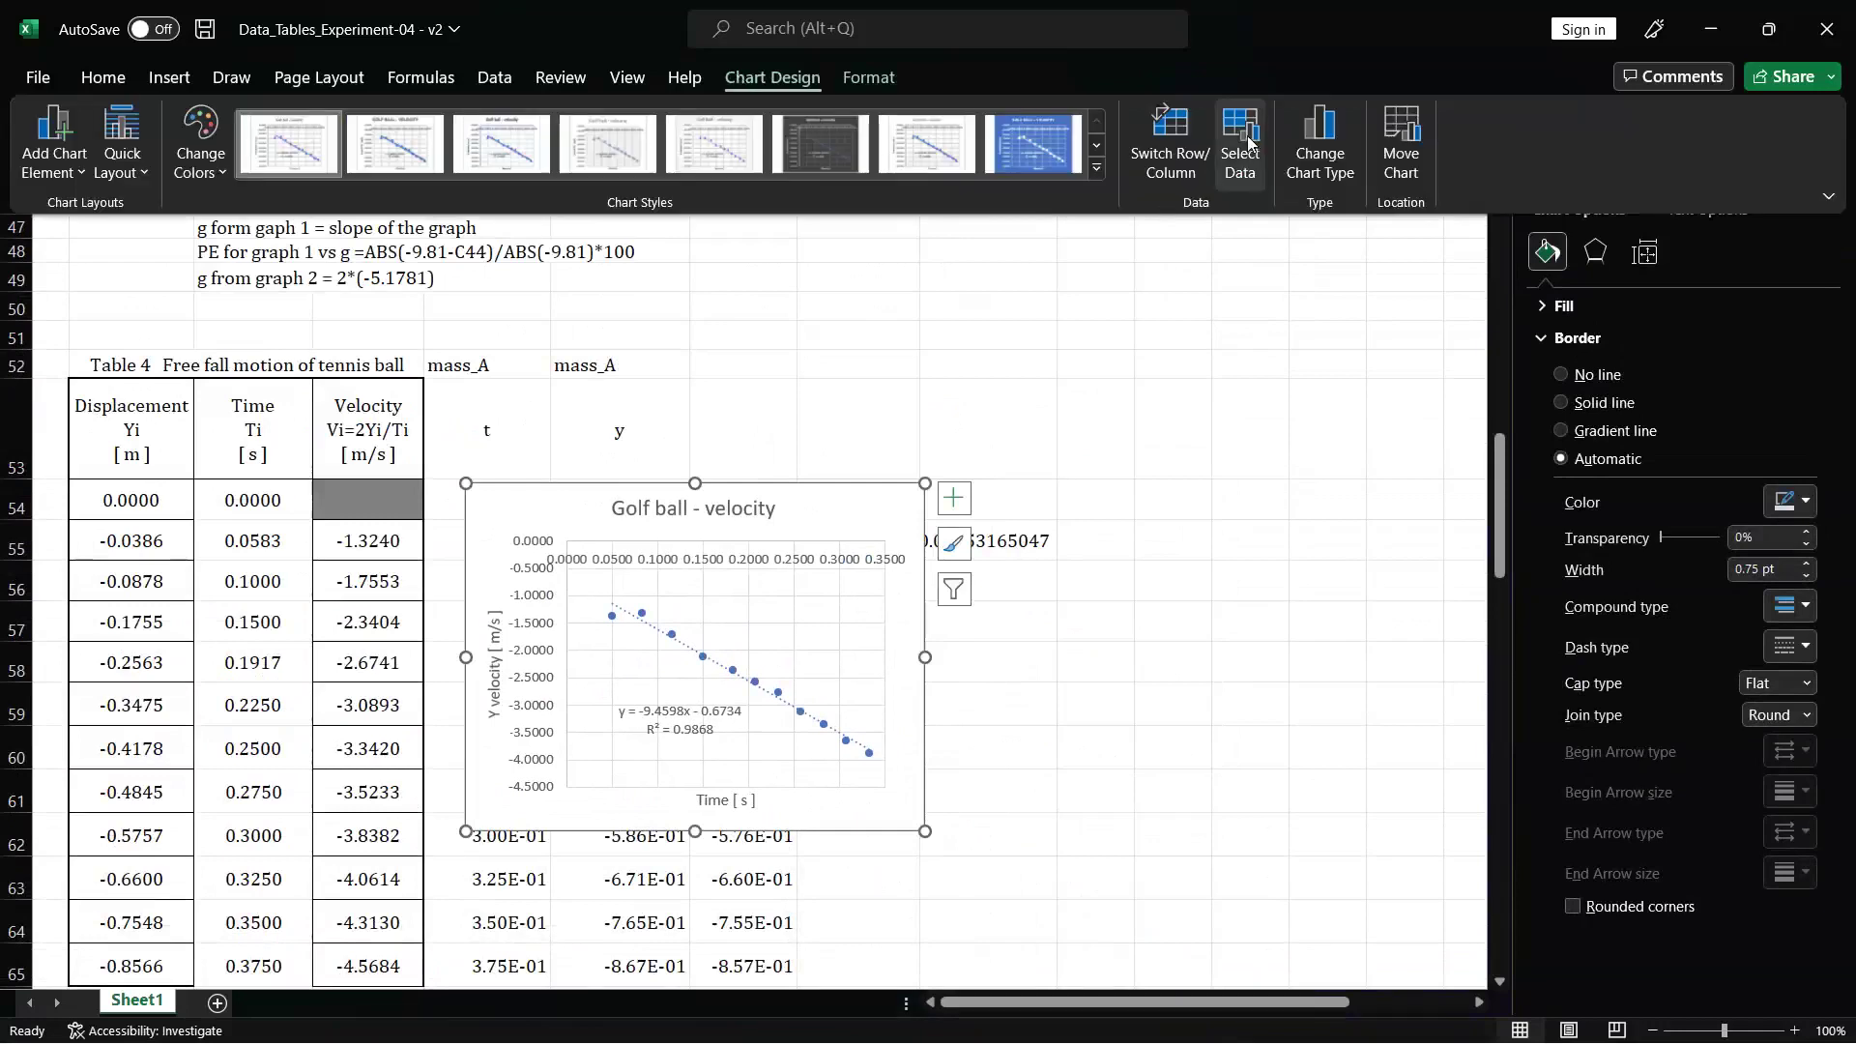
click(1241, 135)
click(763, 583)
click(824, 552)
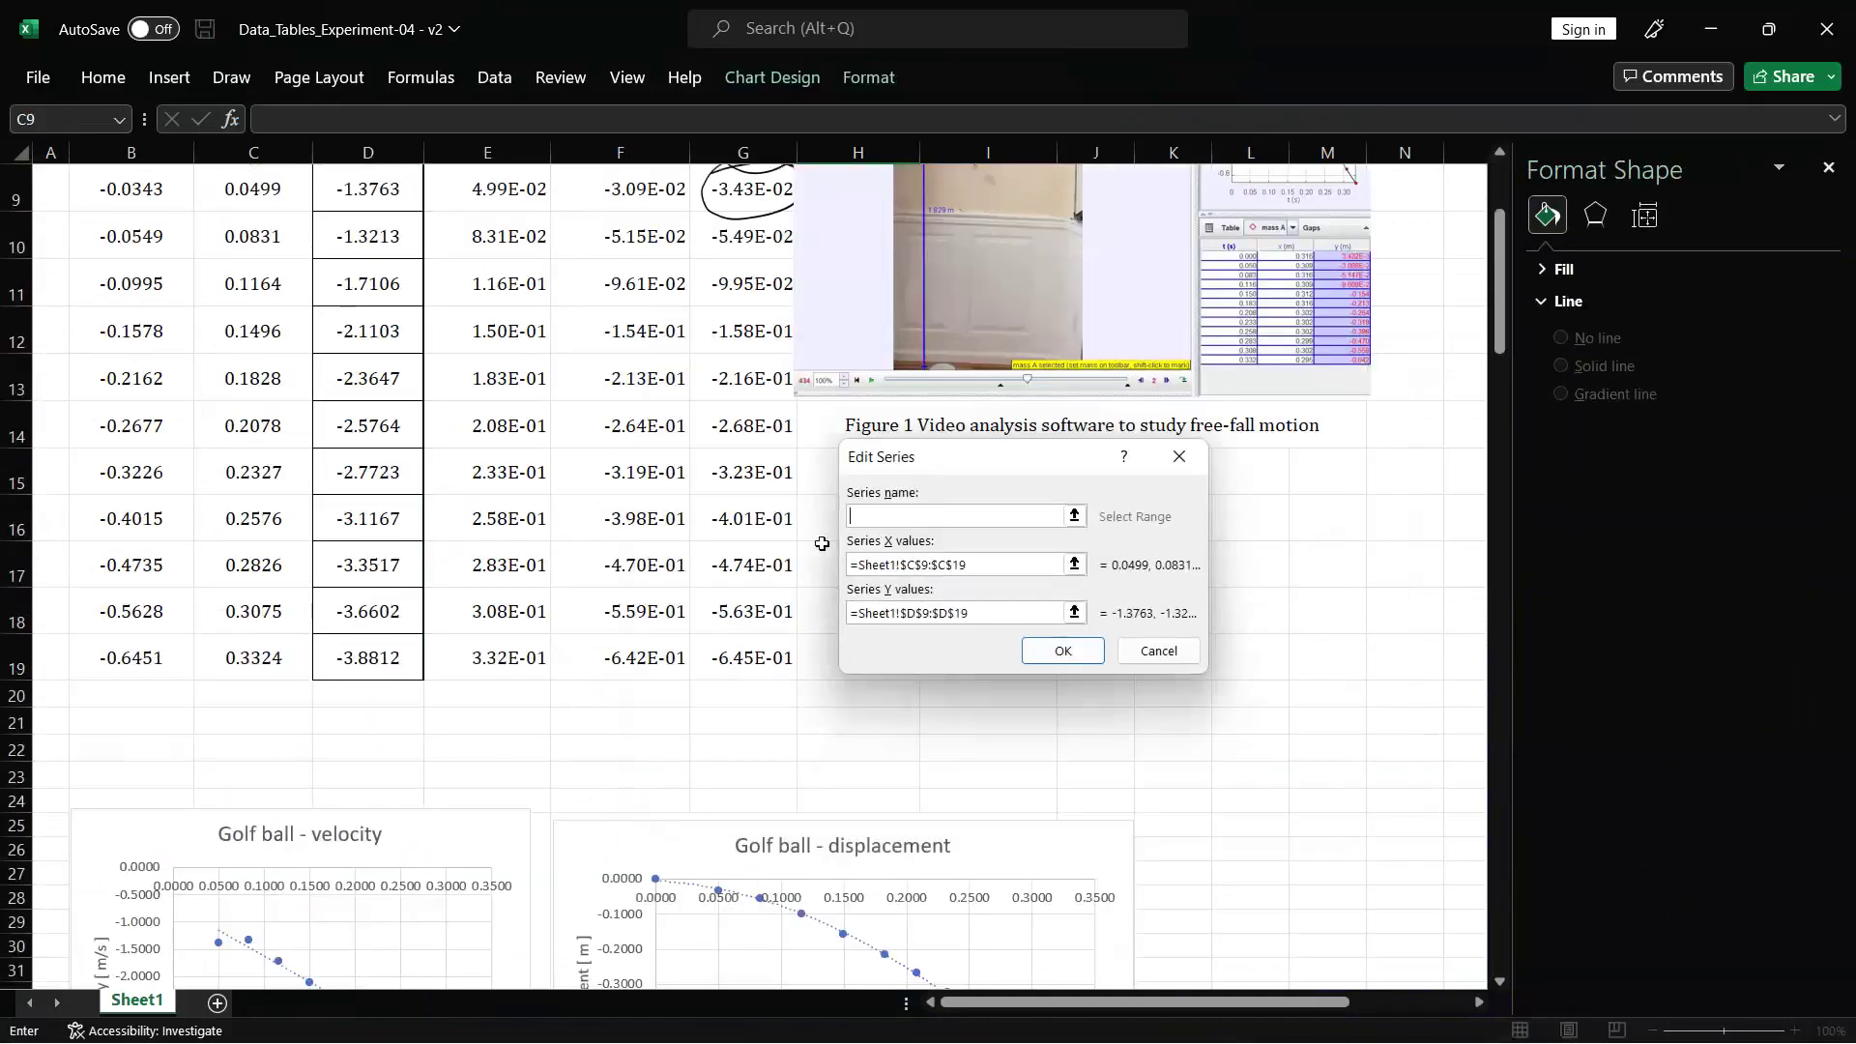
click(994, 570)
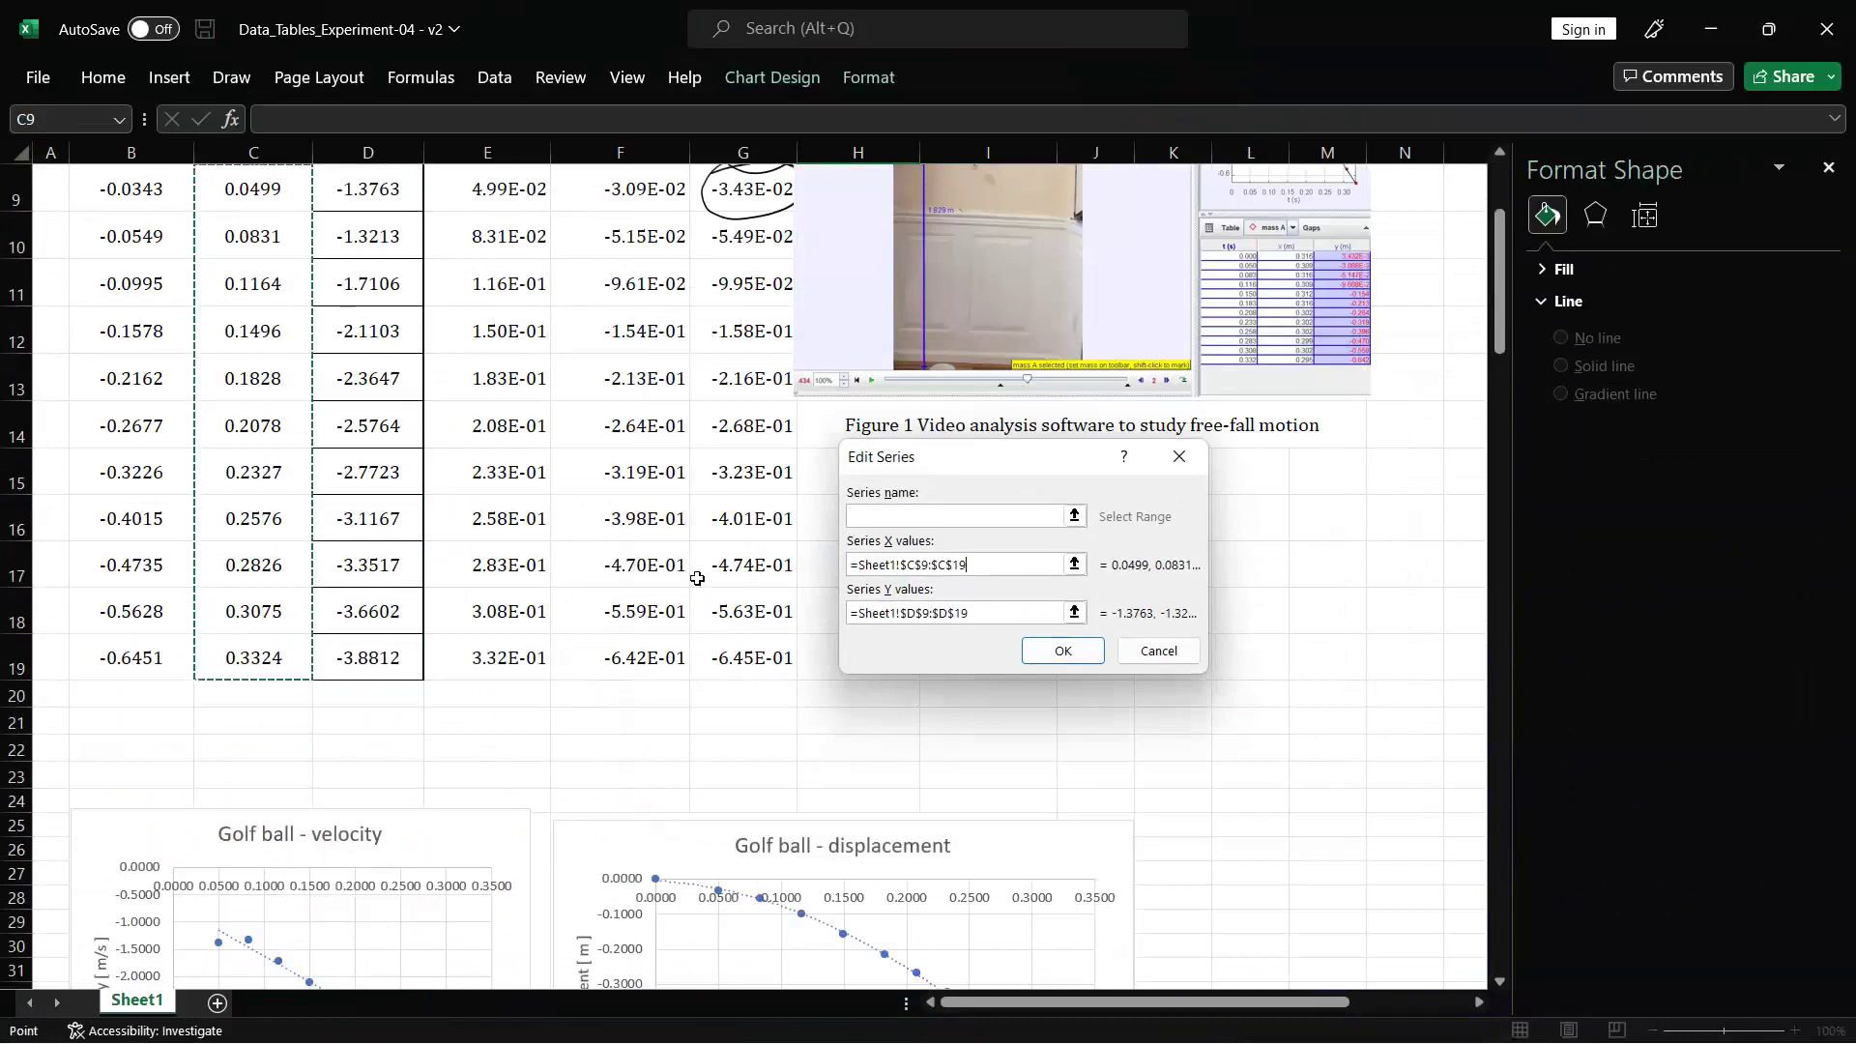
drag(854, 570, 967, 566)
key(BackSpace)
scroll(489, 737, down, 6)
scroll(489, 736, down, 8)
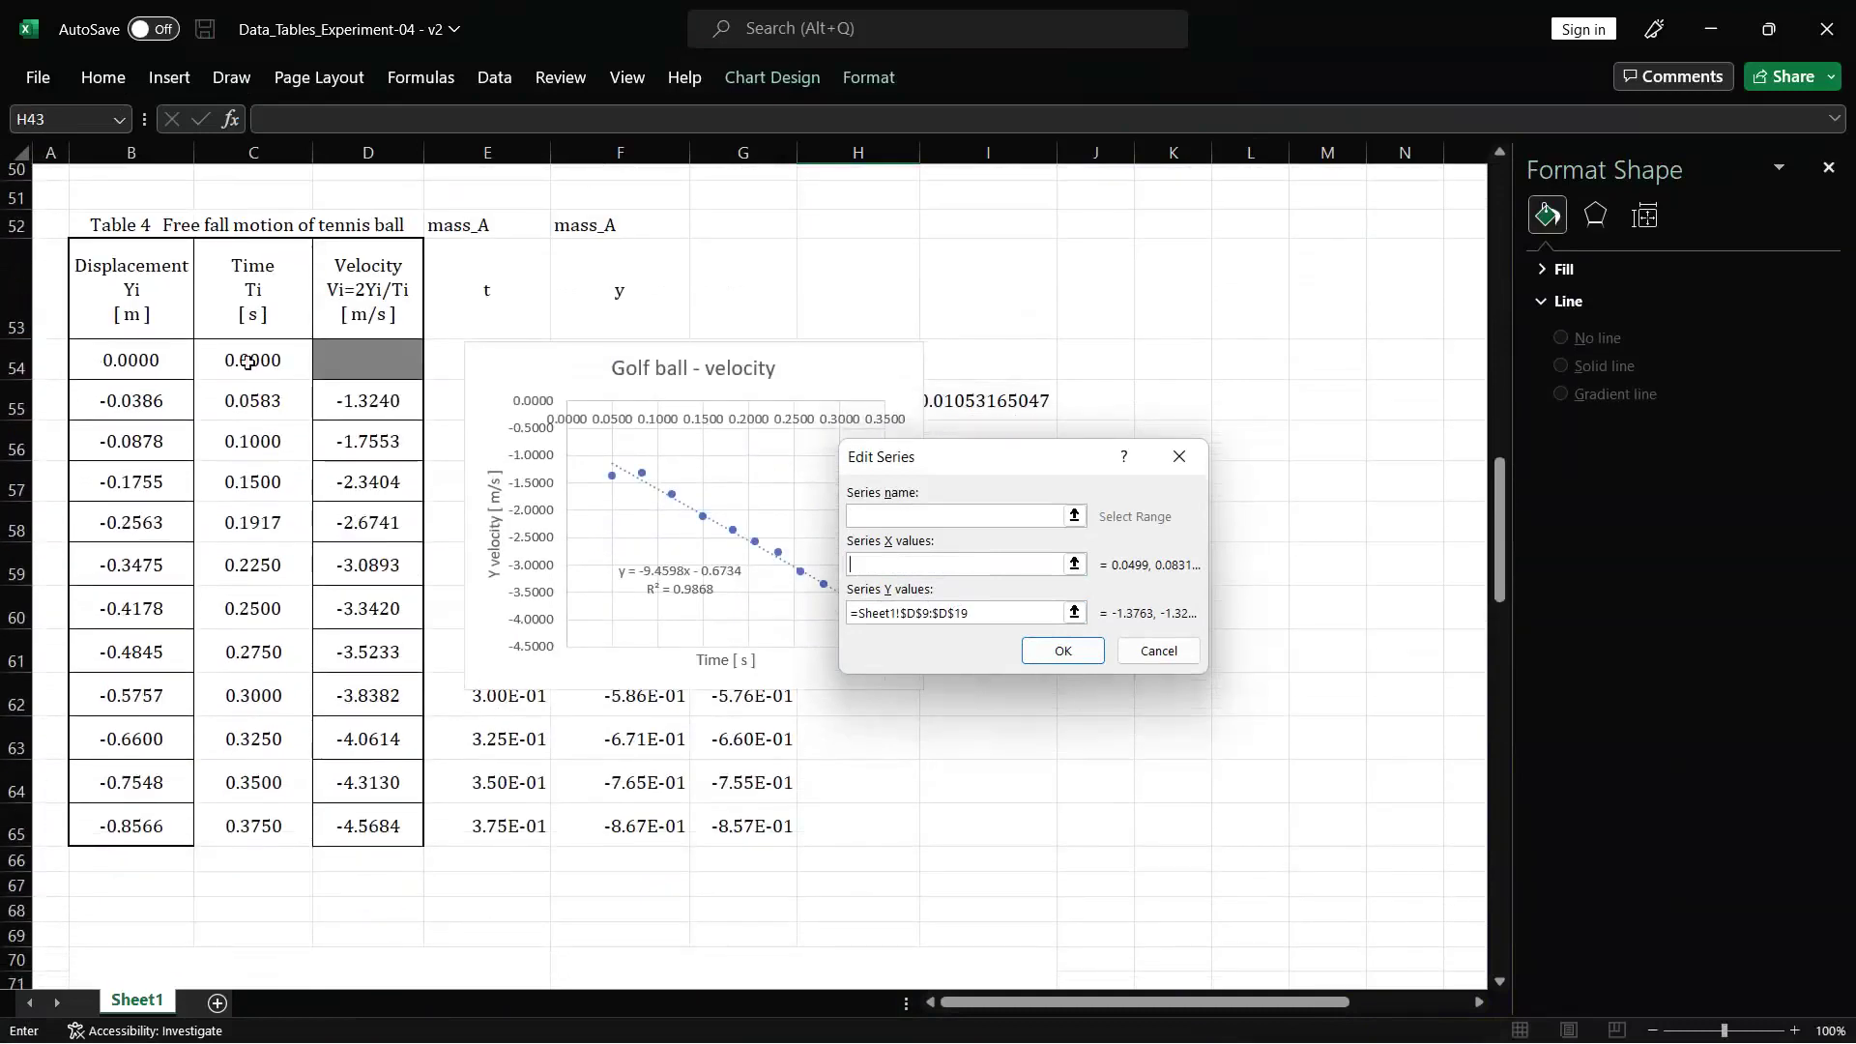
drag(248, 361, 249, 821)
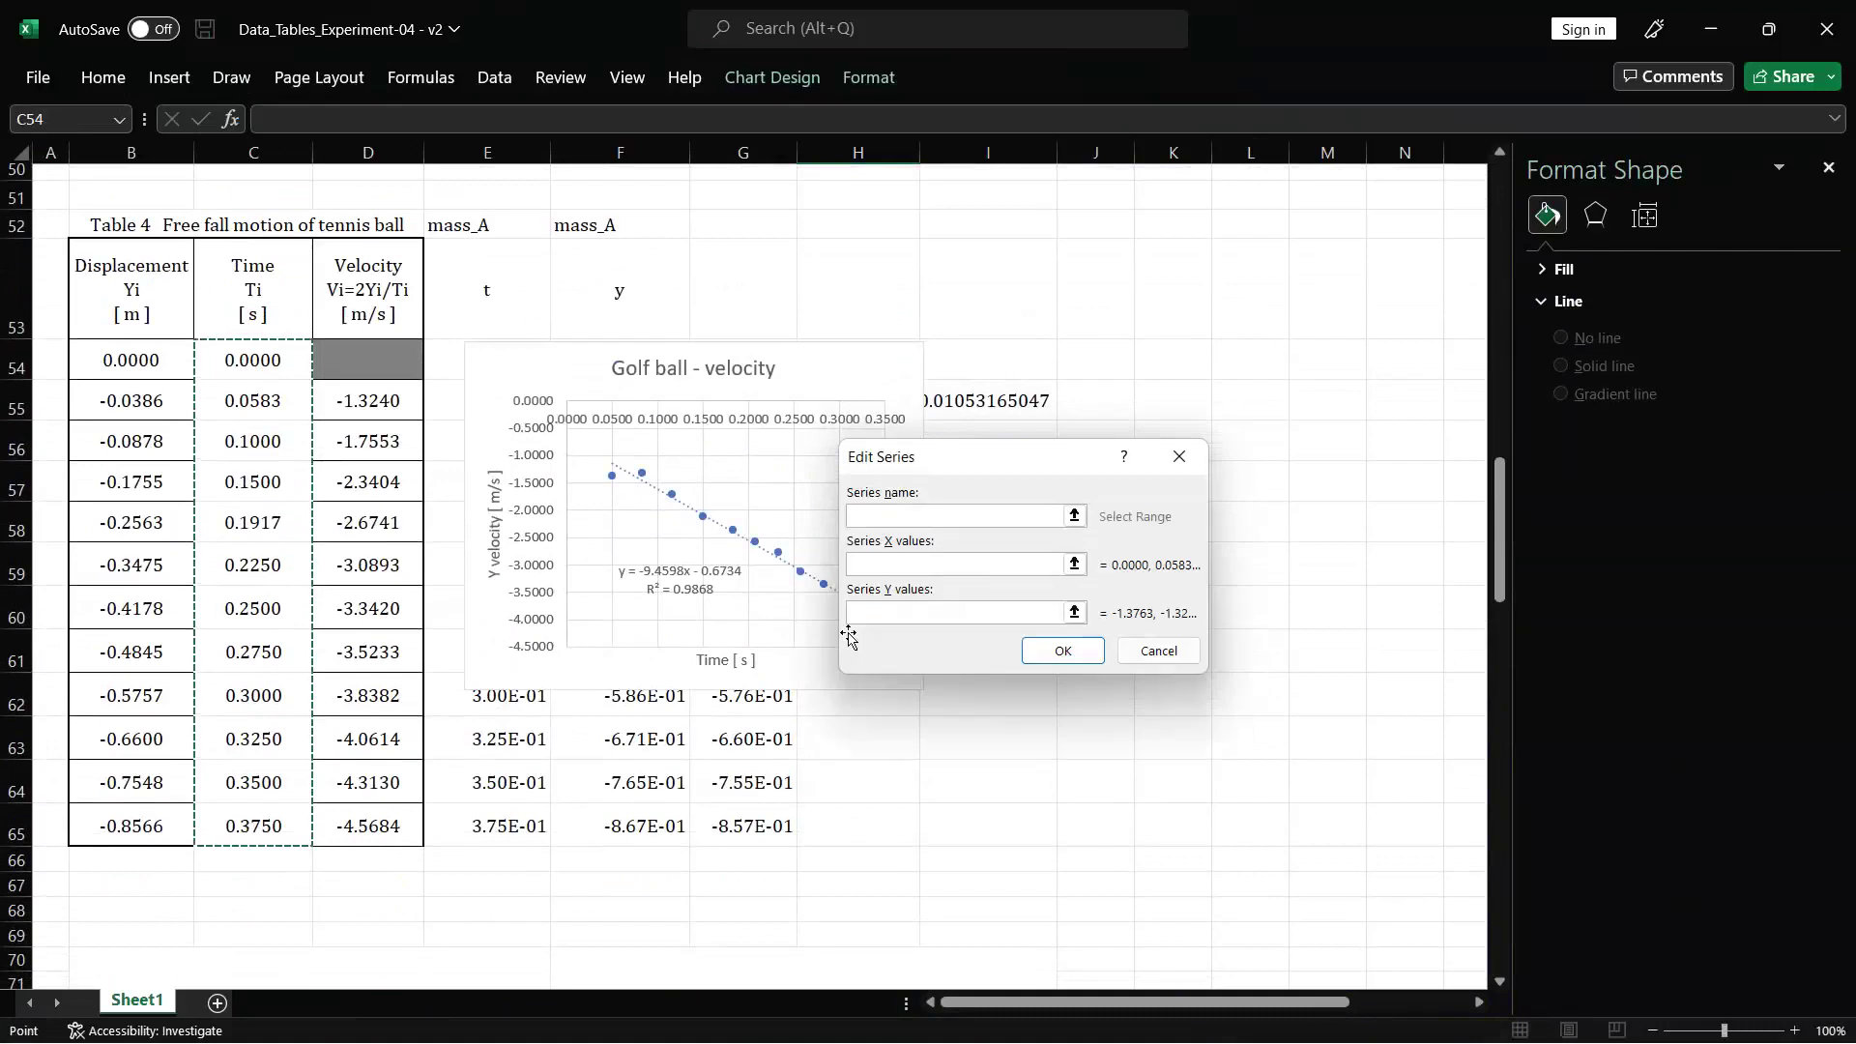
click(988, 609)
key(BackSpace)
key(BackSpace)
key(BackSpace)
key(BackSpace)
key(BackSpace)
key(BackSpace)
key(BackSpace)
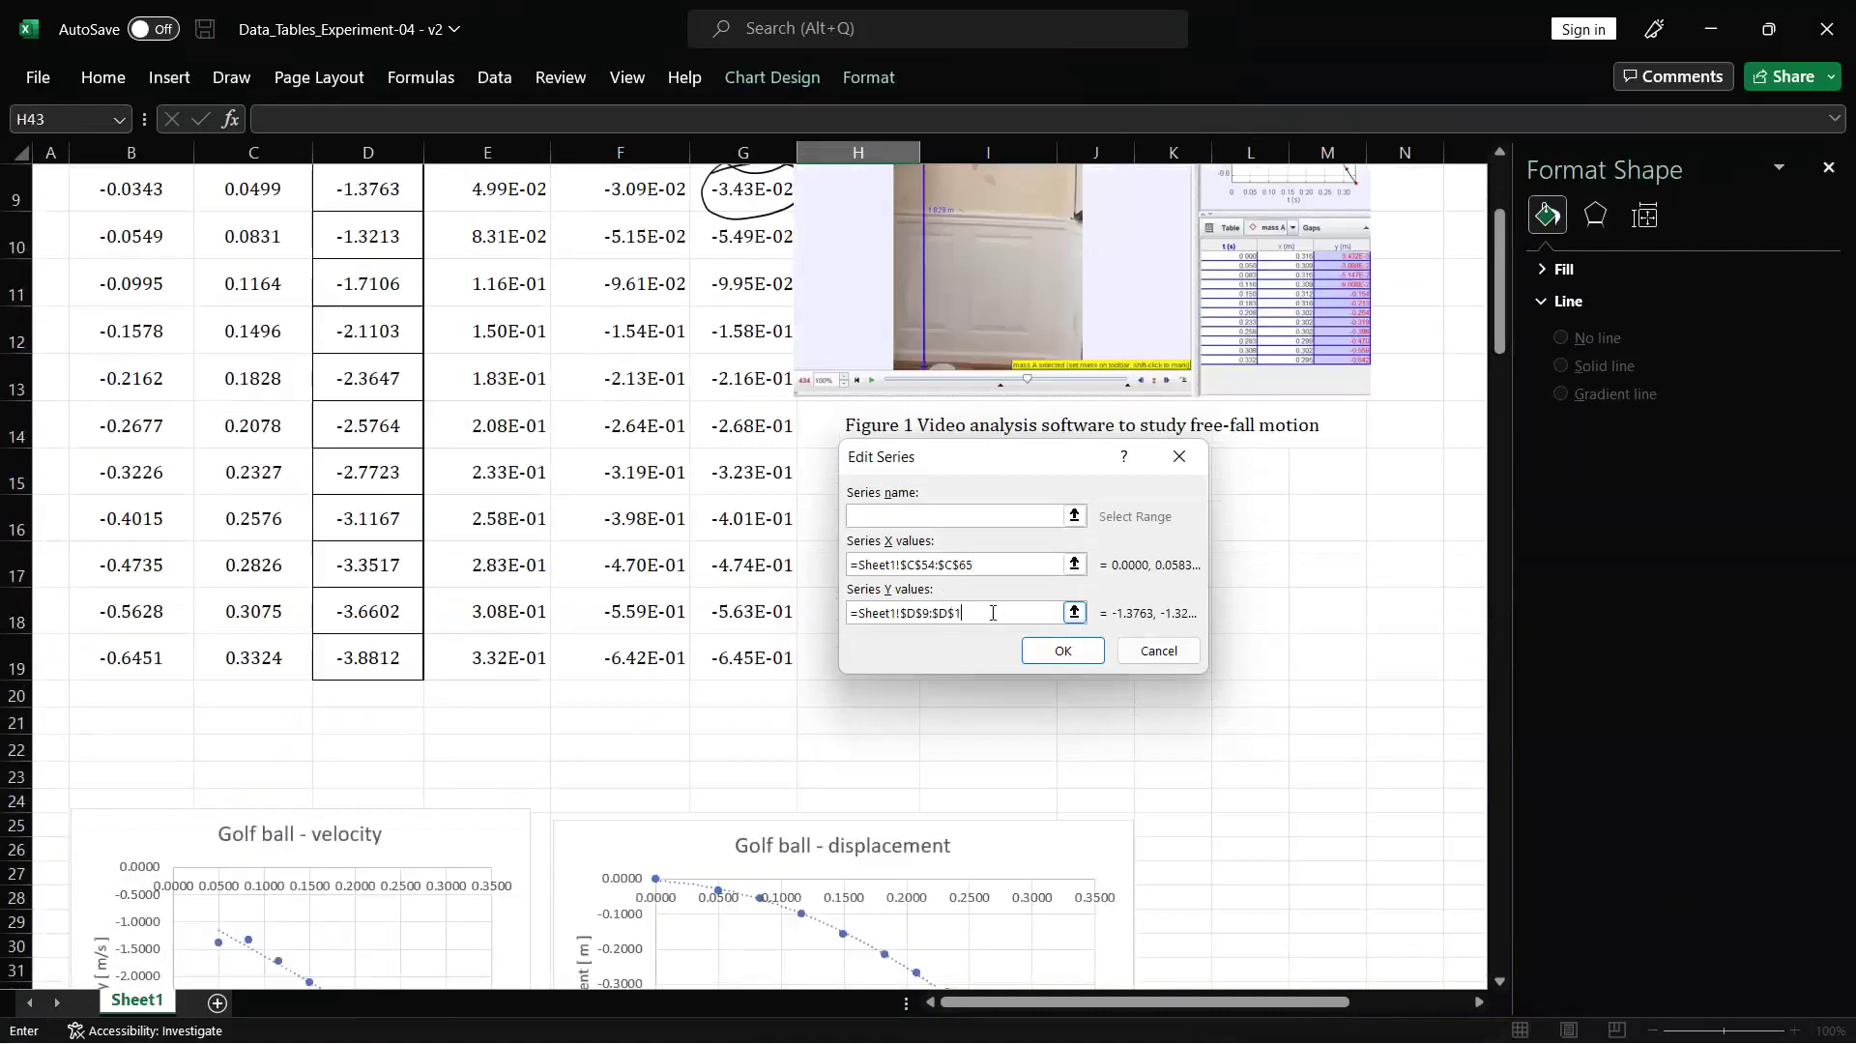
key(BackSpace)
key(BackSpace)
key(BackSpace)
key(BackSpace)
key(BackSpace)
key(BackSpace)
key(BackSpace)
key(BackSpace)
key(BackSpace)
key(BackSpace)
key(BackSpace)
scroll(691, 684, down, 14)
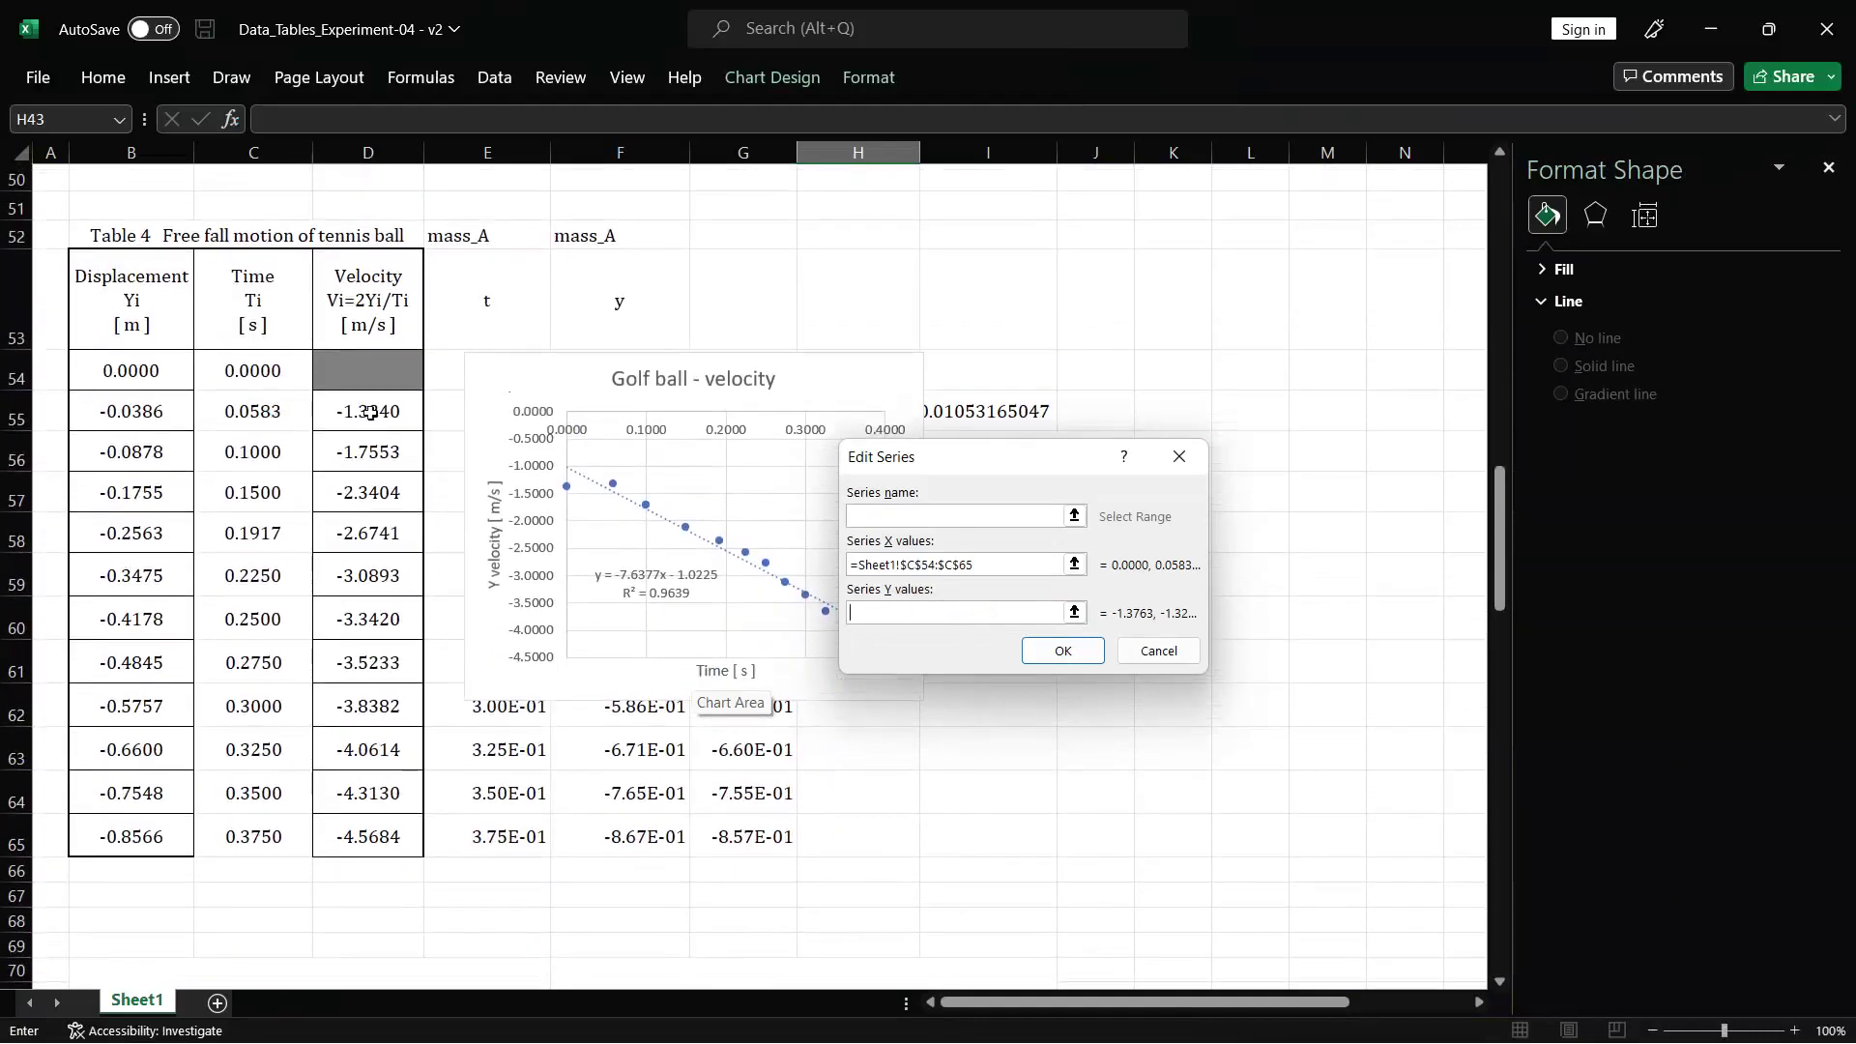
drag(372, 451, 386, 757)
key(Return)
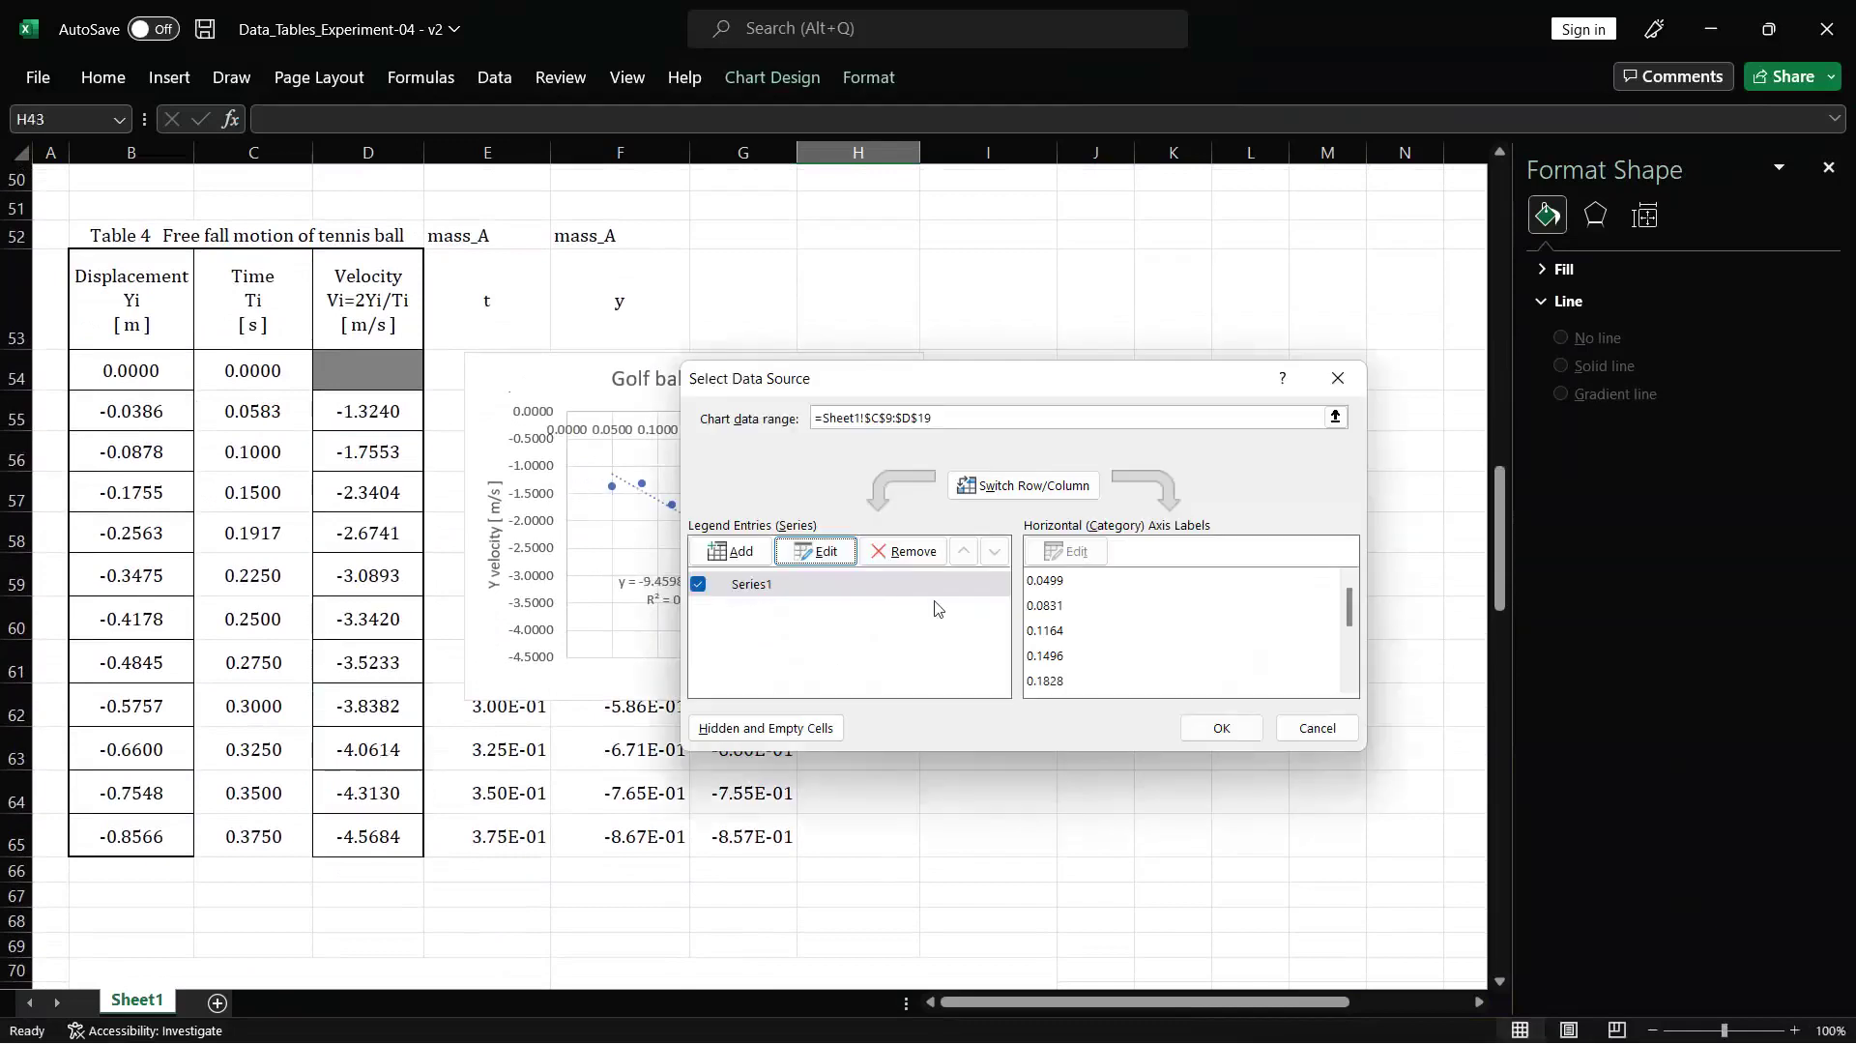
- Edit Series1 of the copied chart and set its X values to the tennis ball times in C55:C65
click(817, 551)
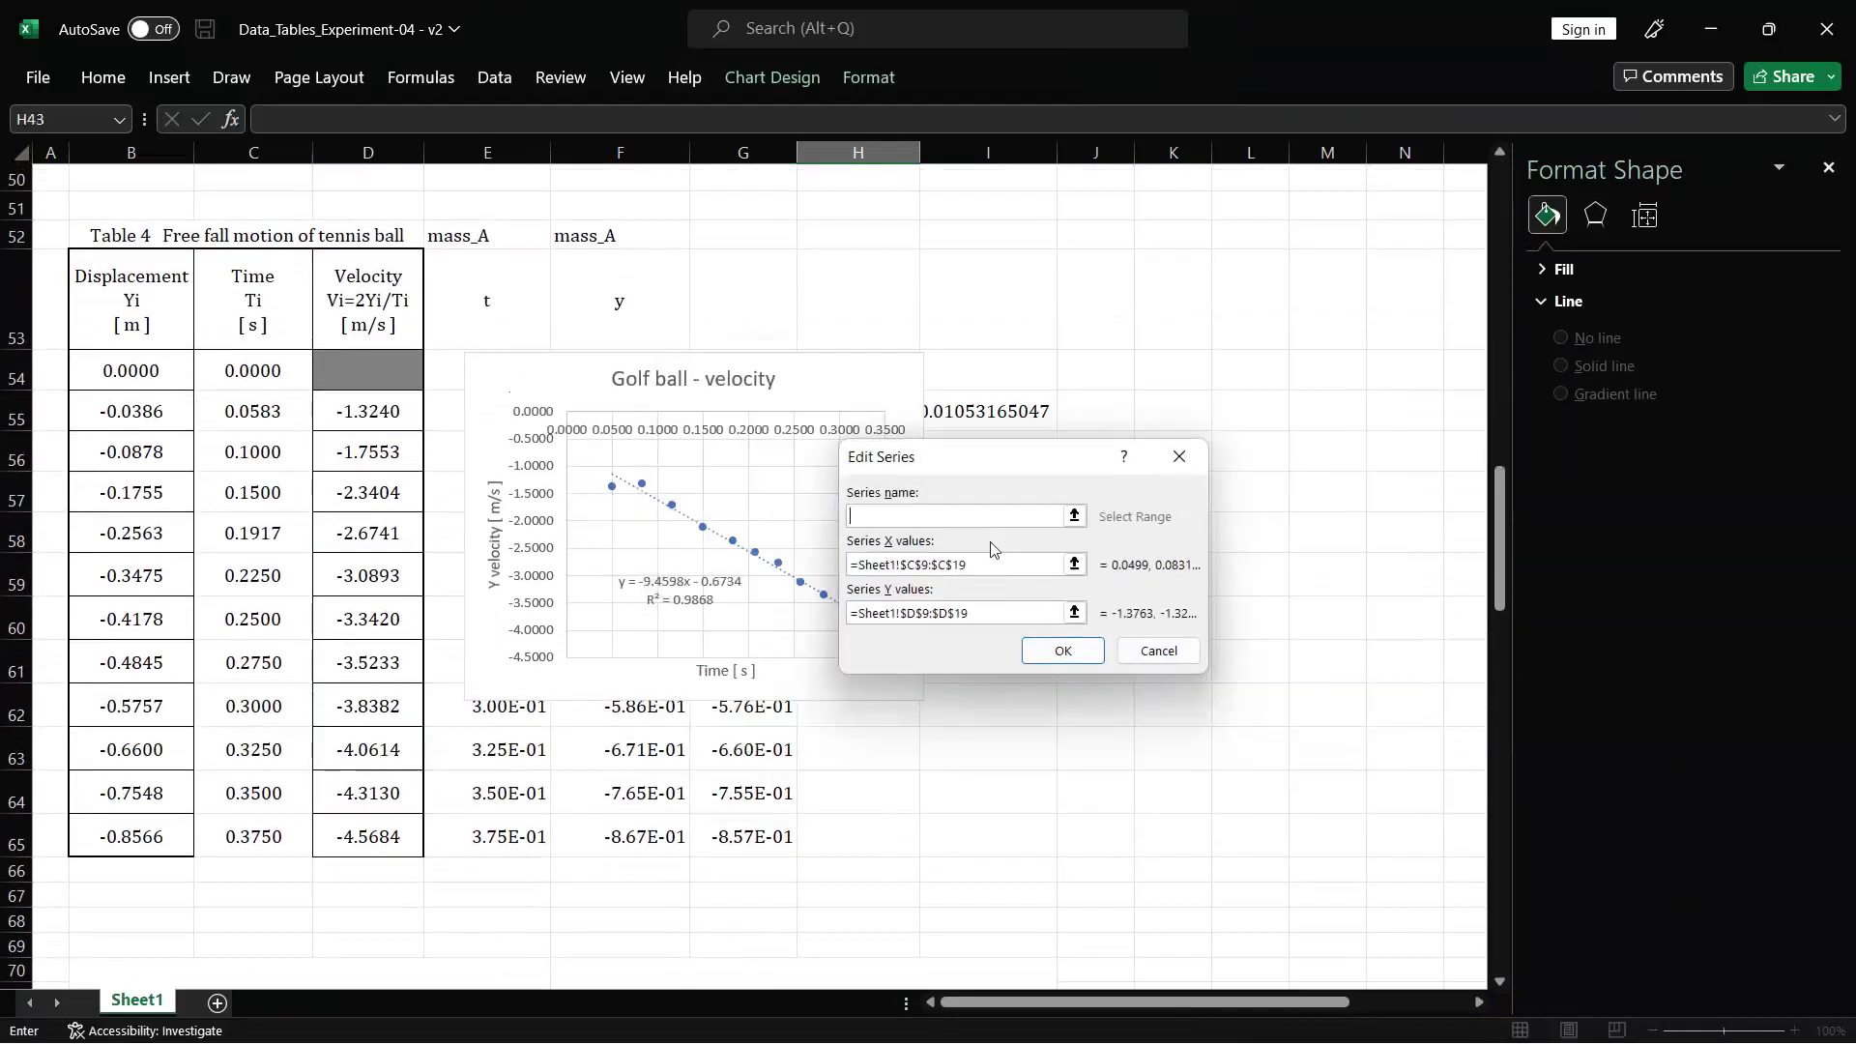
click(979, 572)
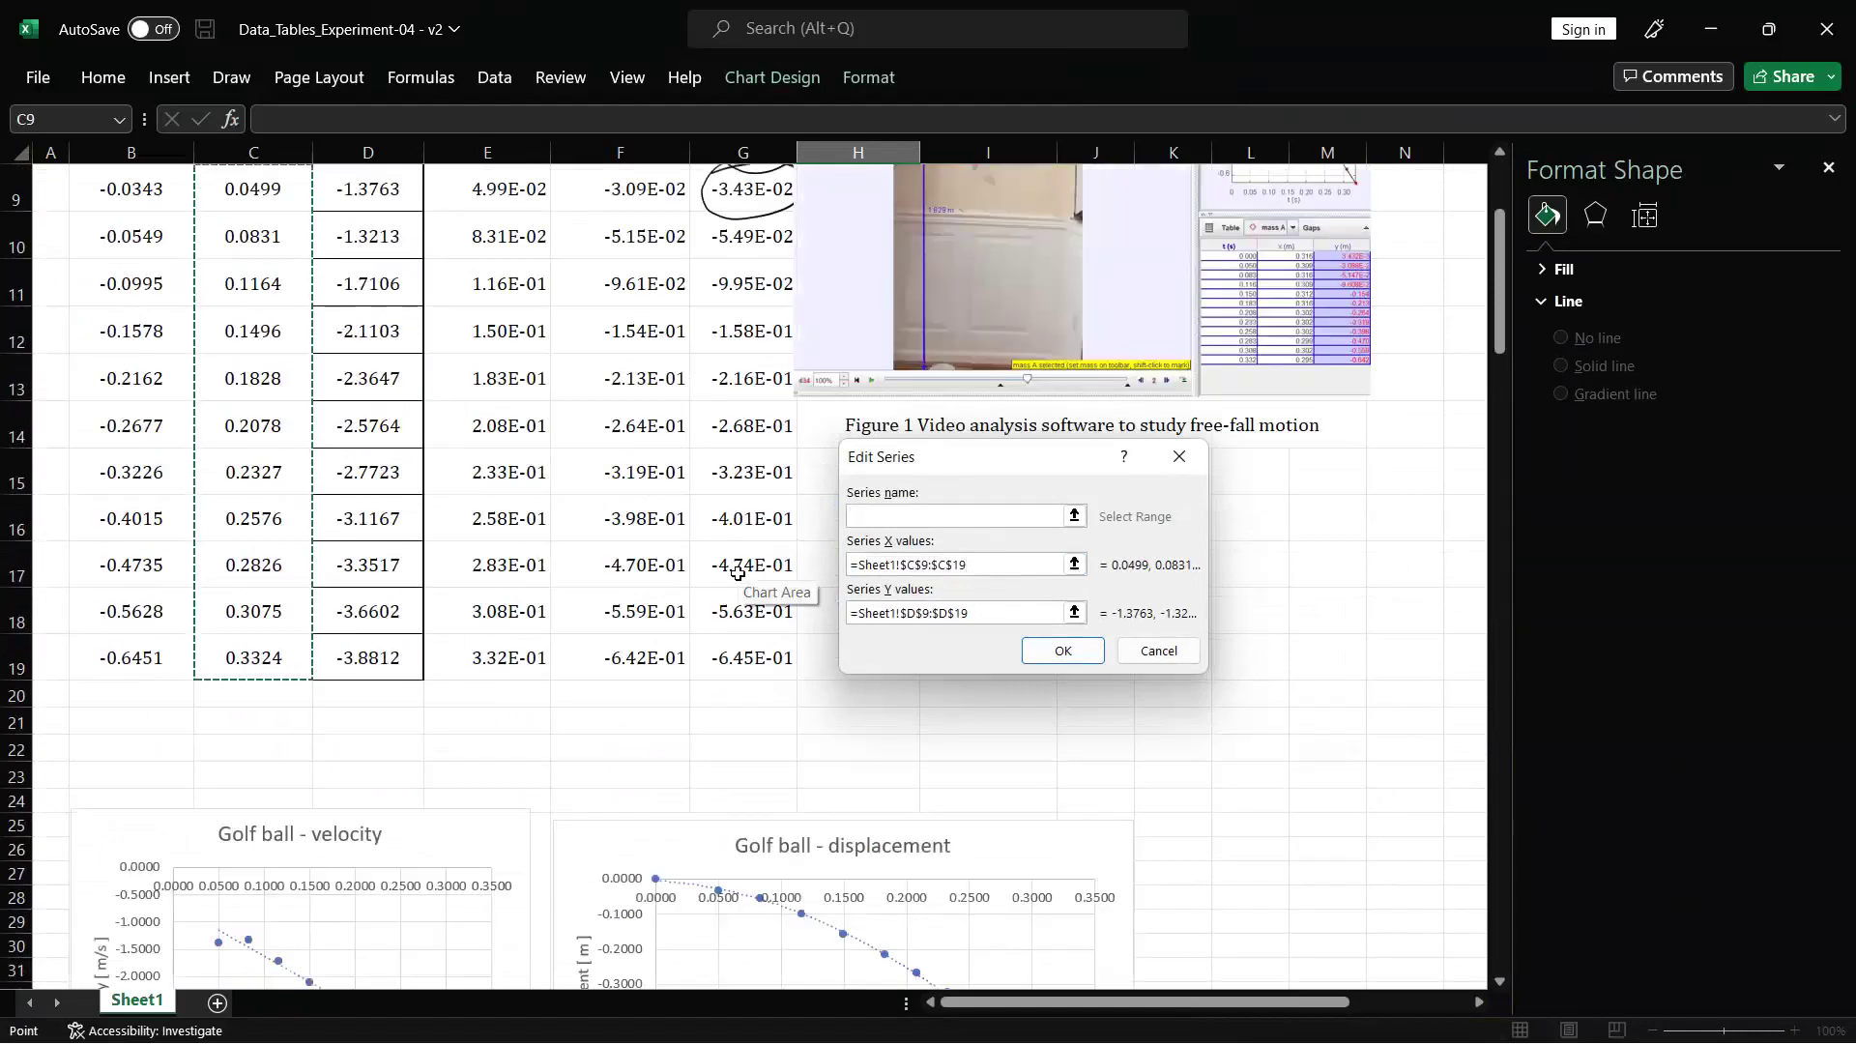
key(ctrl+a)
key(BackSpace)
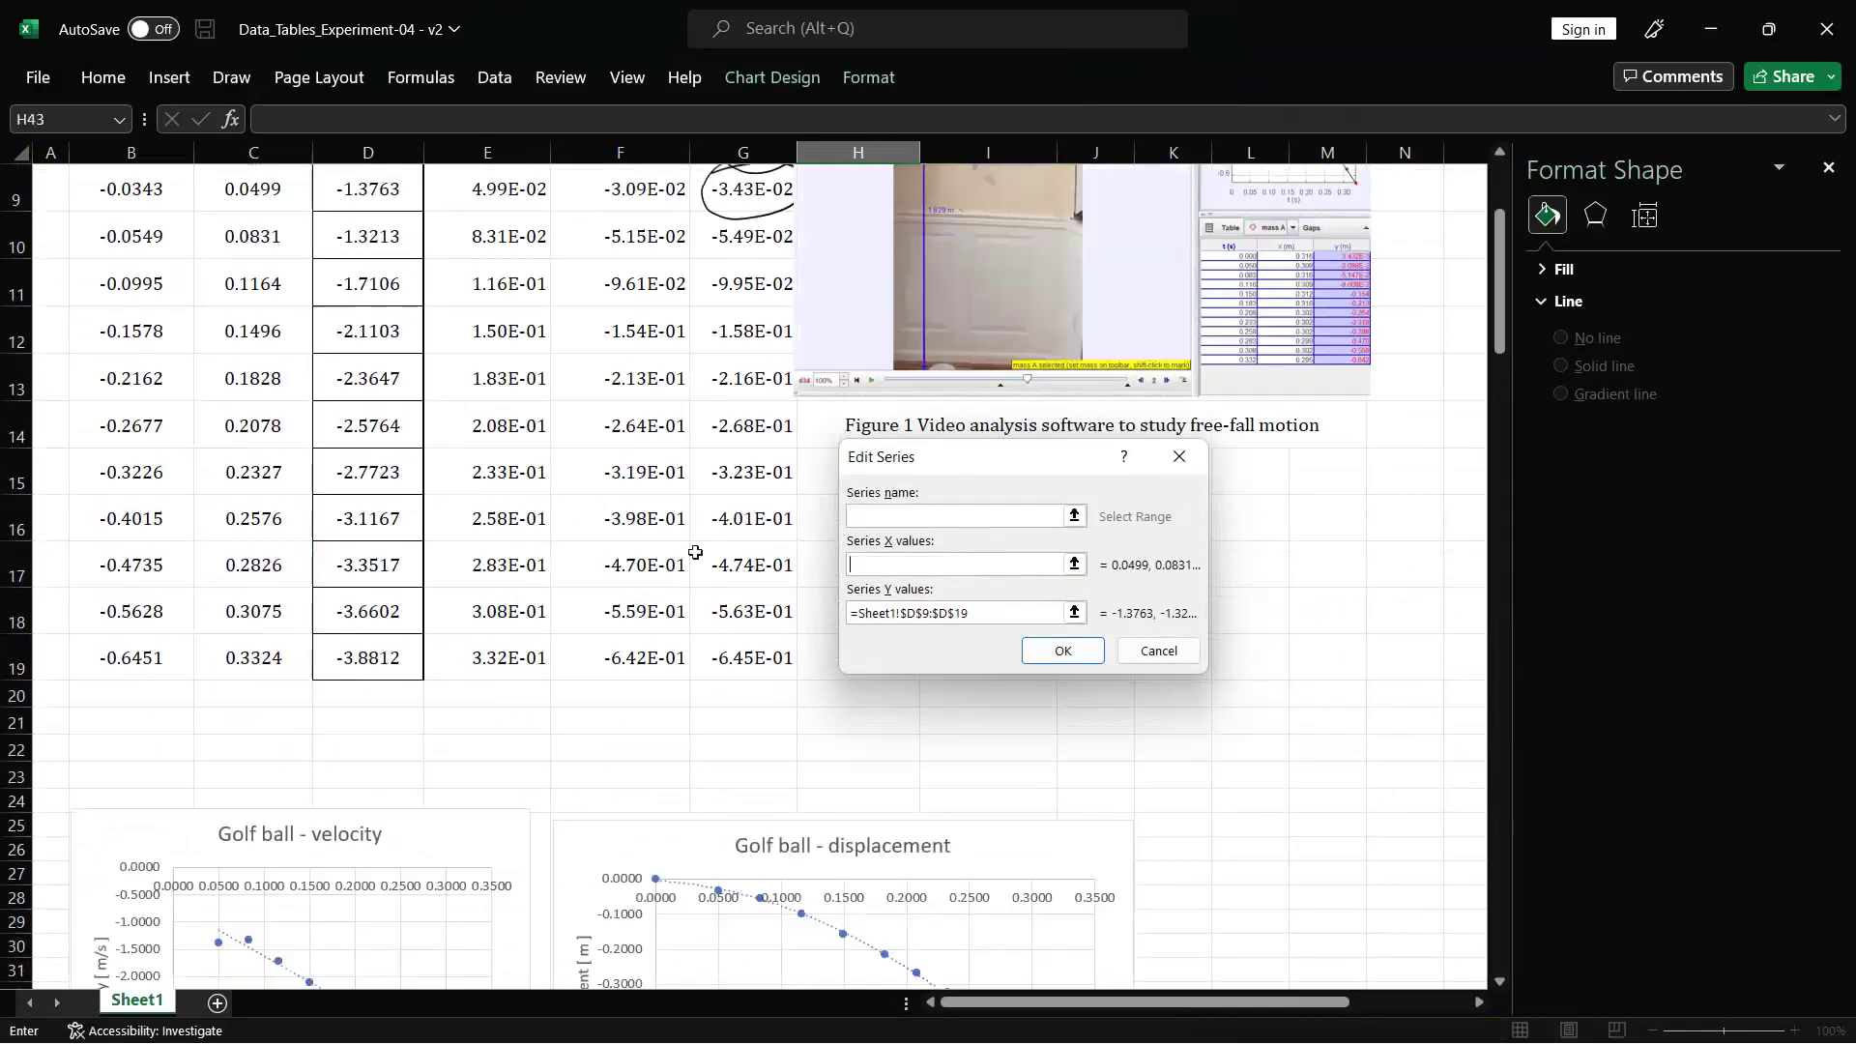
scroll(415, 689, down, 15)
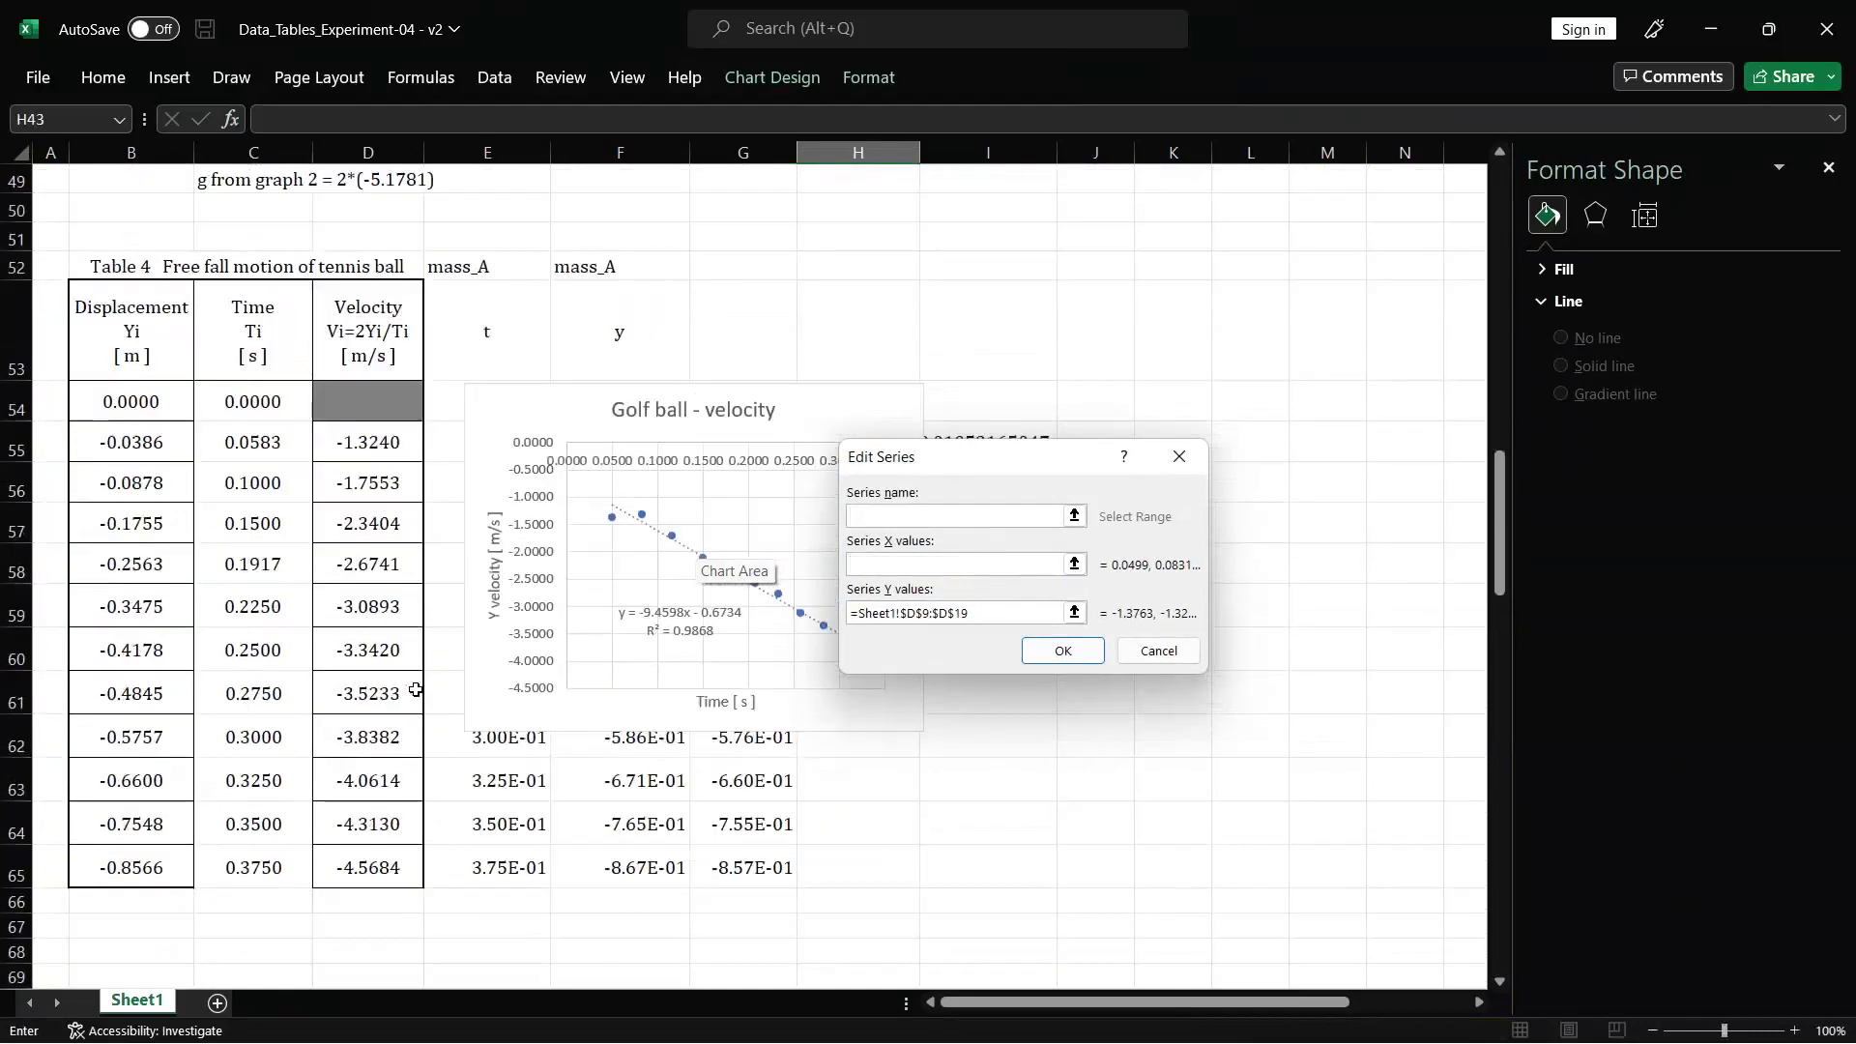
scroll(416, 689, up, 1)
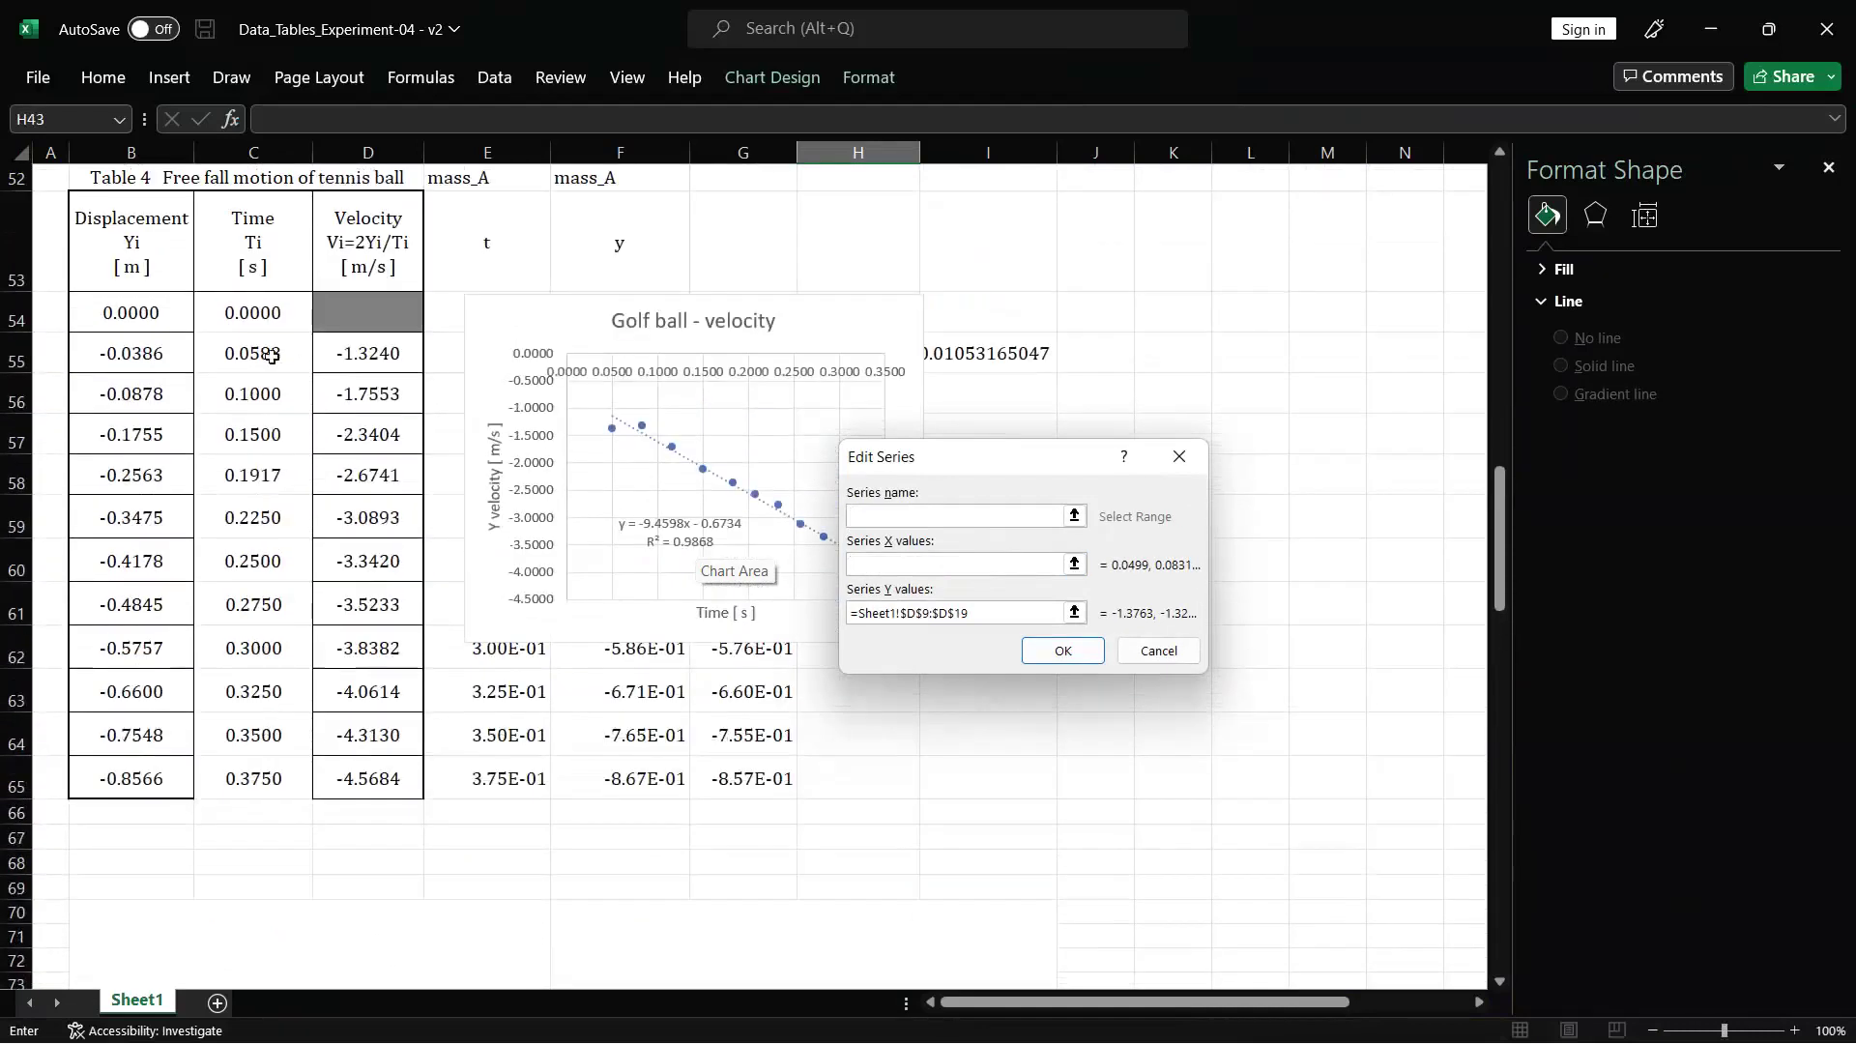
click(253, 354)
drag(253, 354, 253, 779)
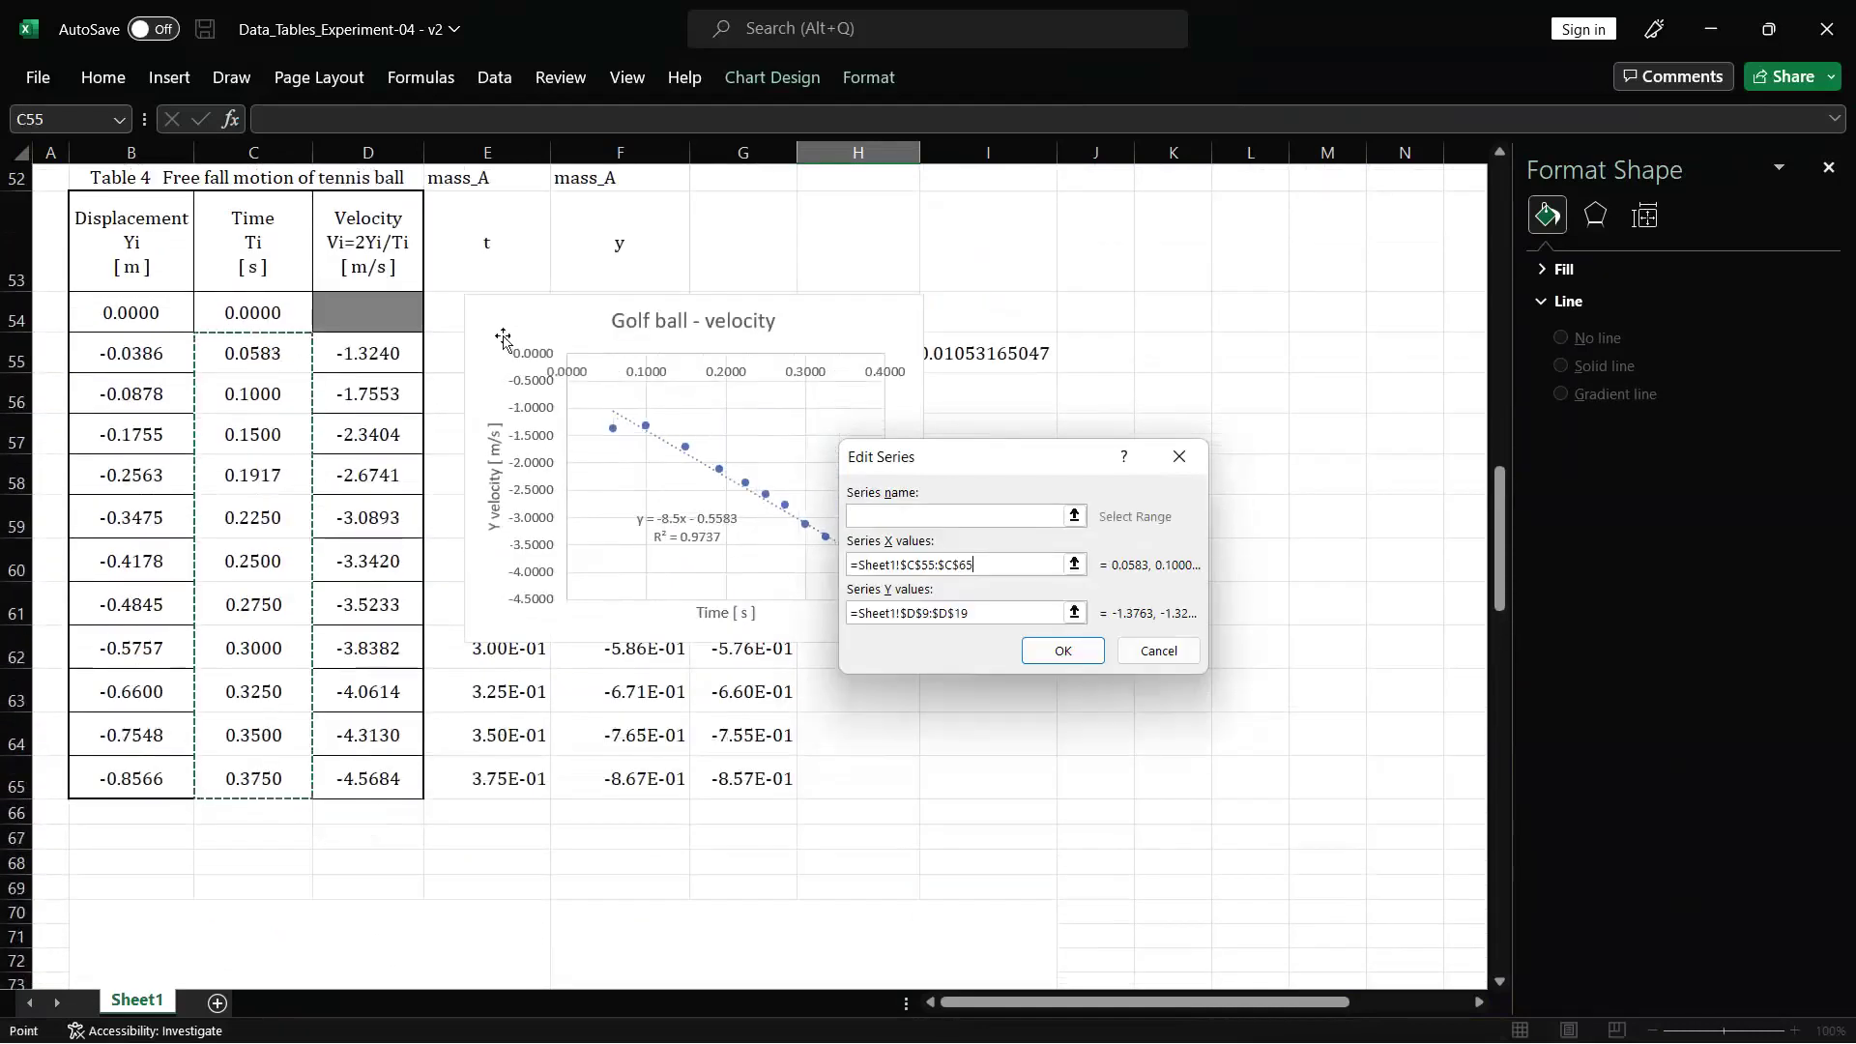
- Set Series1's Y values in the copied velocity chart to the tennis ball velocities in D55:D65 and apply the data source change
triple_click(973, 617)
scroll(815, 618, up, 14)
key(BackSpace)
scroll(643, 704, down, 3)
scroll(643, 704, down, 11)
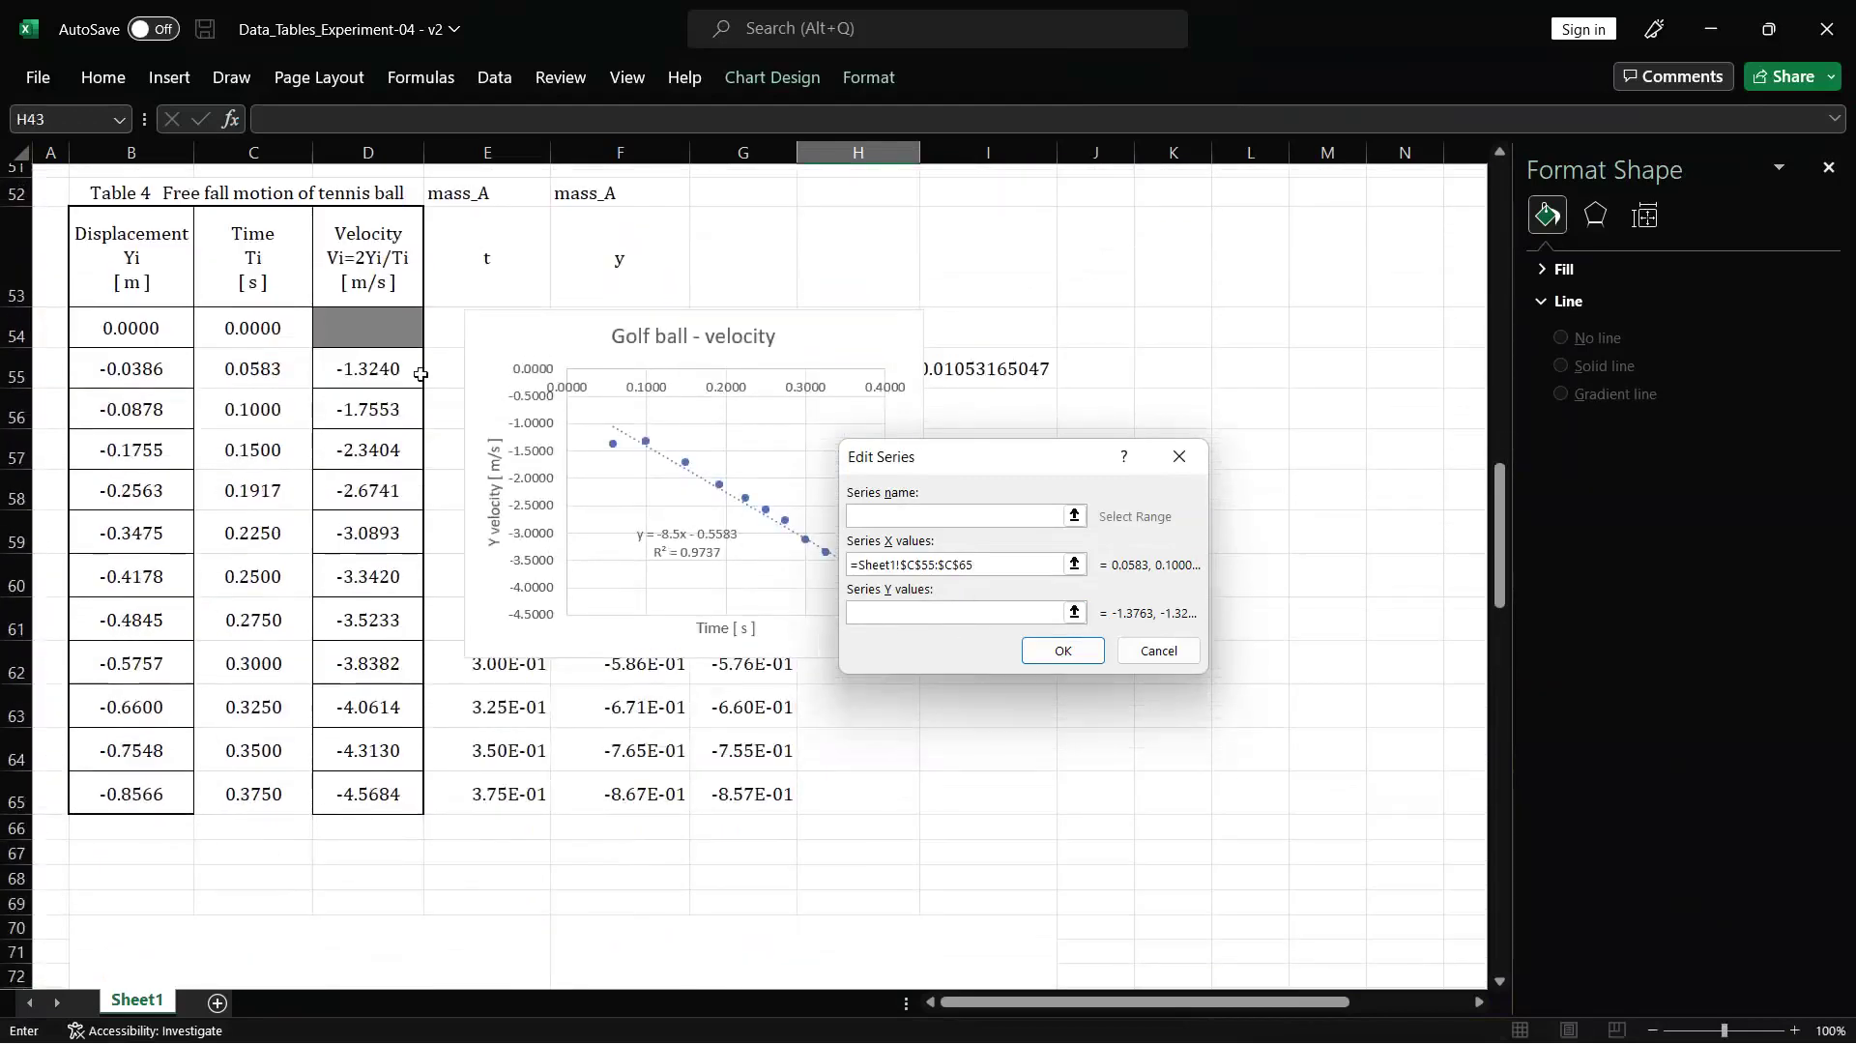
drag(363, 365, 381, 787)
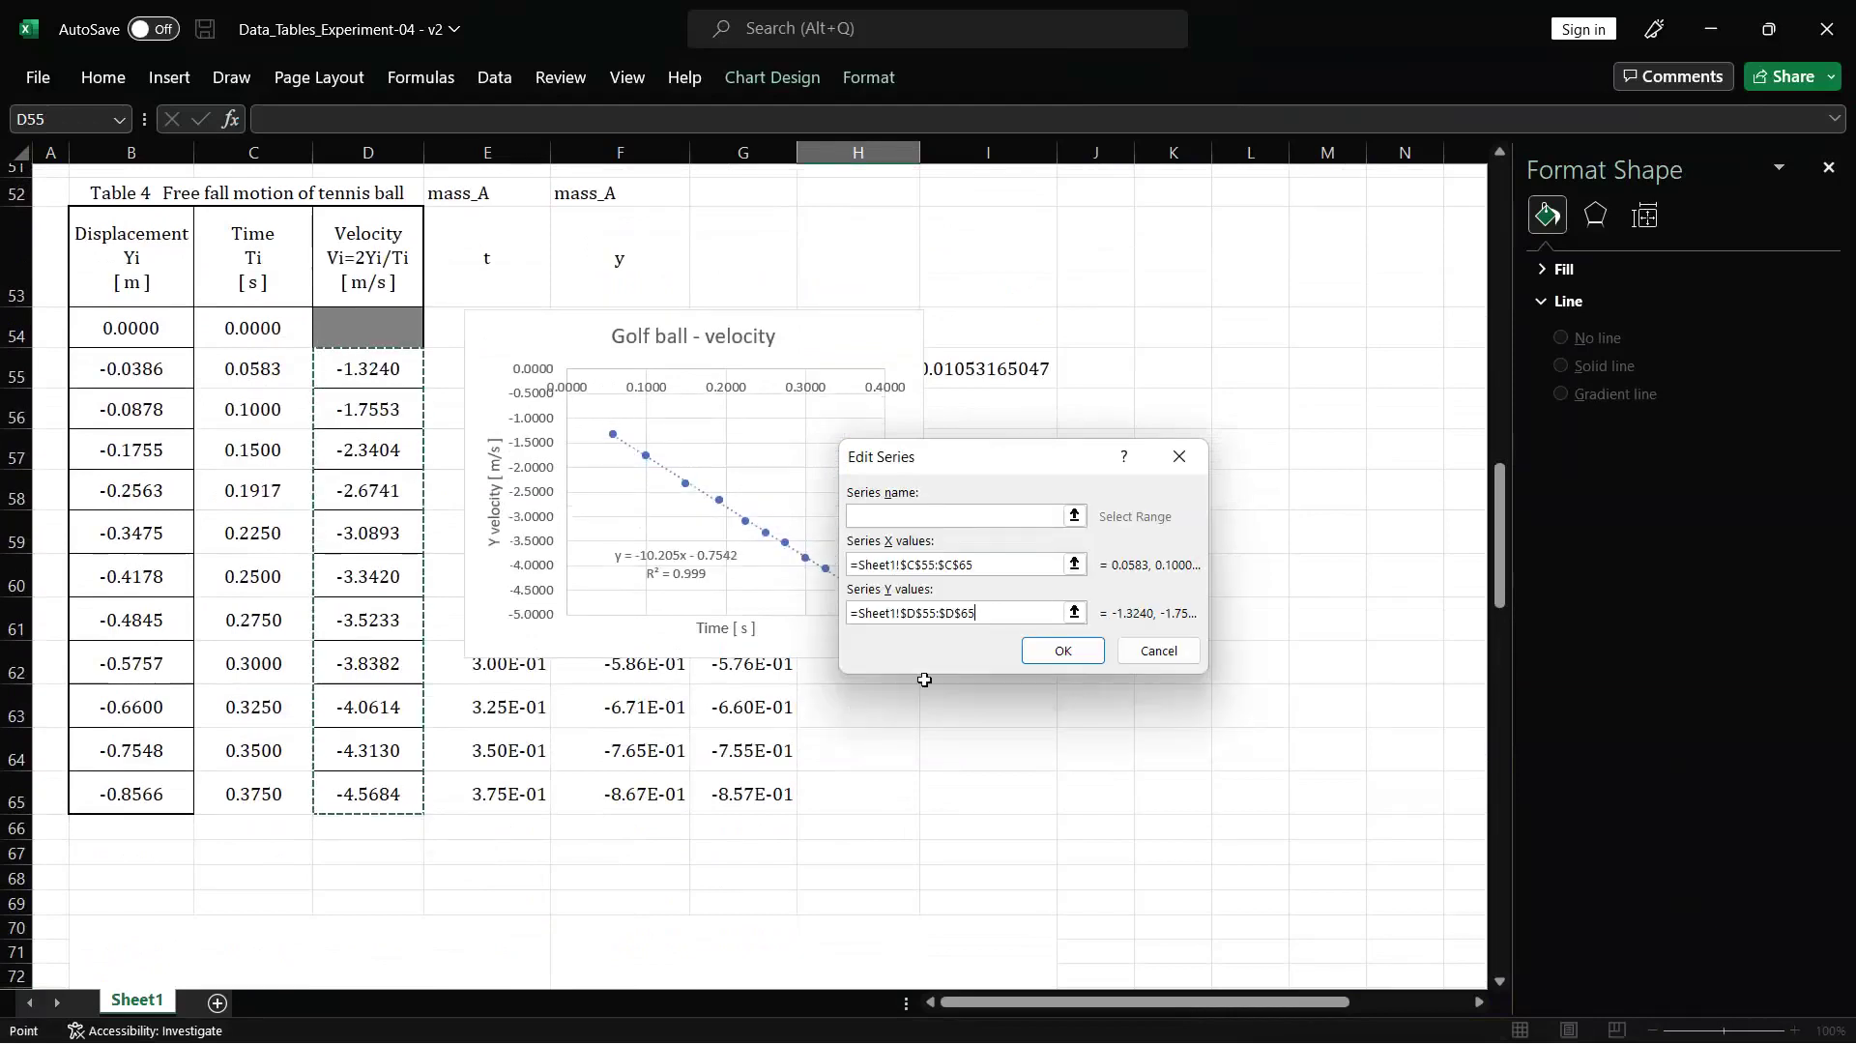
click(1063, 650)
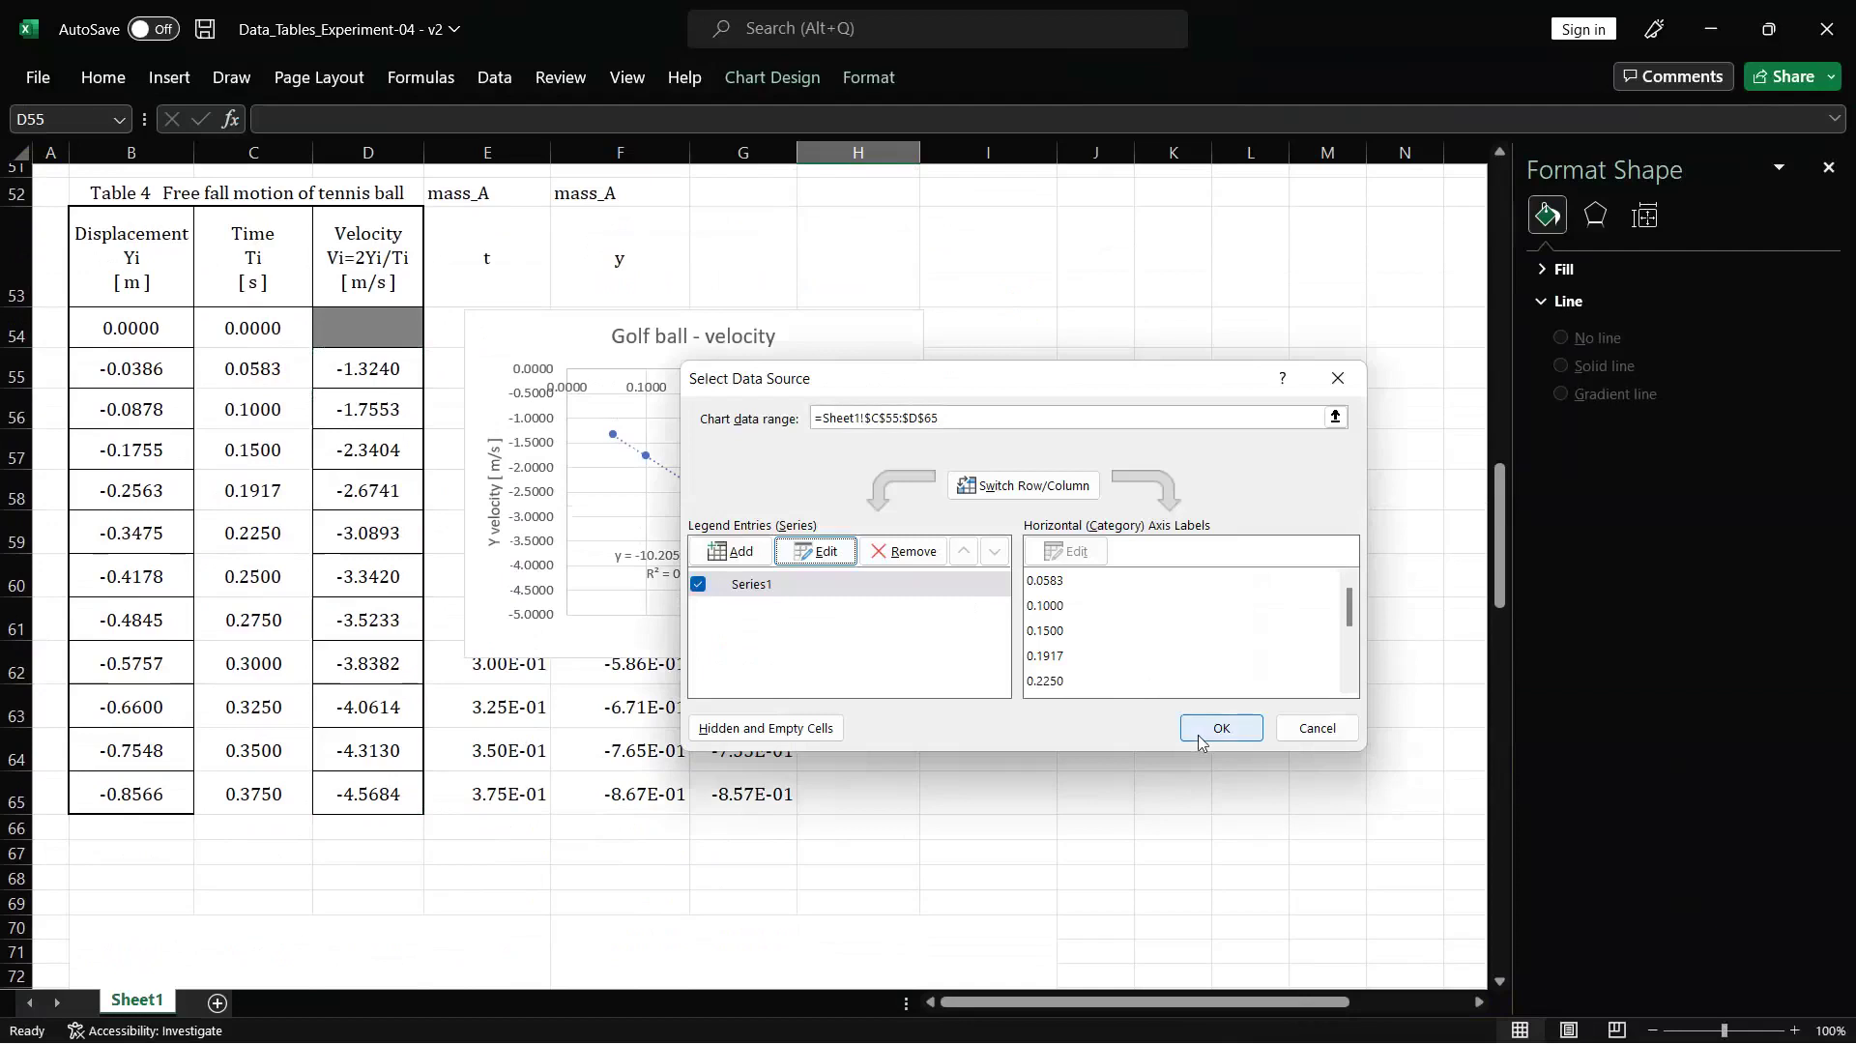
click(1220, 728)
- Retitle the copied velocity chart as "Tennis ball - velocity"
scroll(841, 505, down, 2)
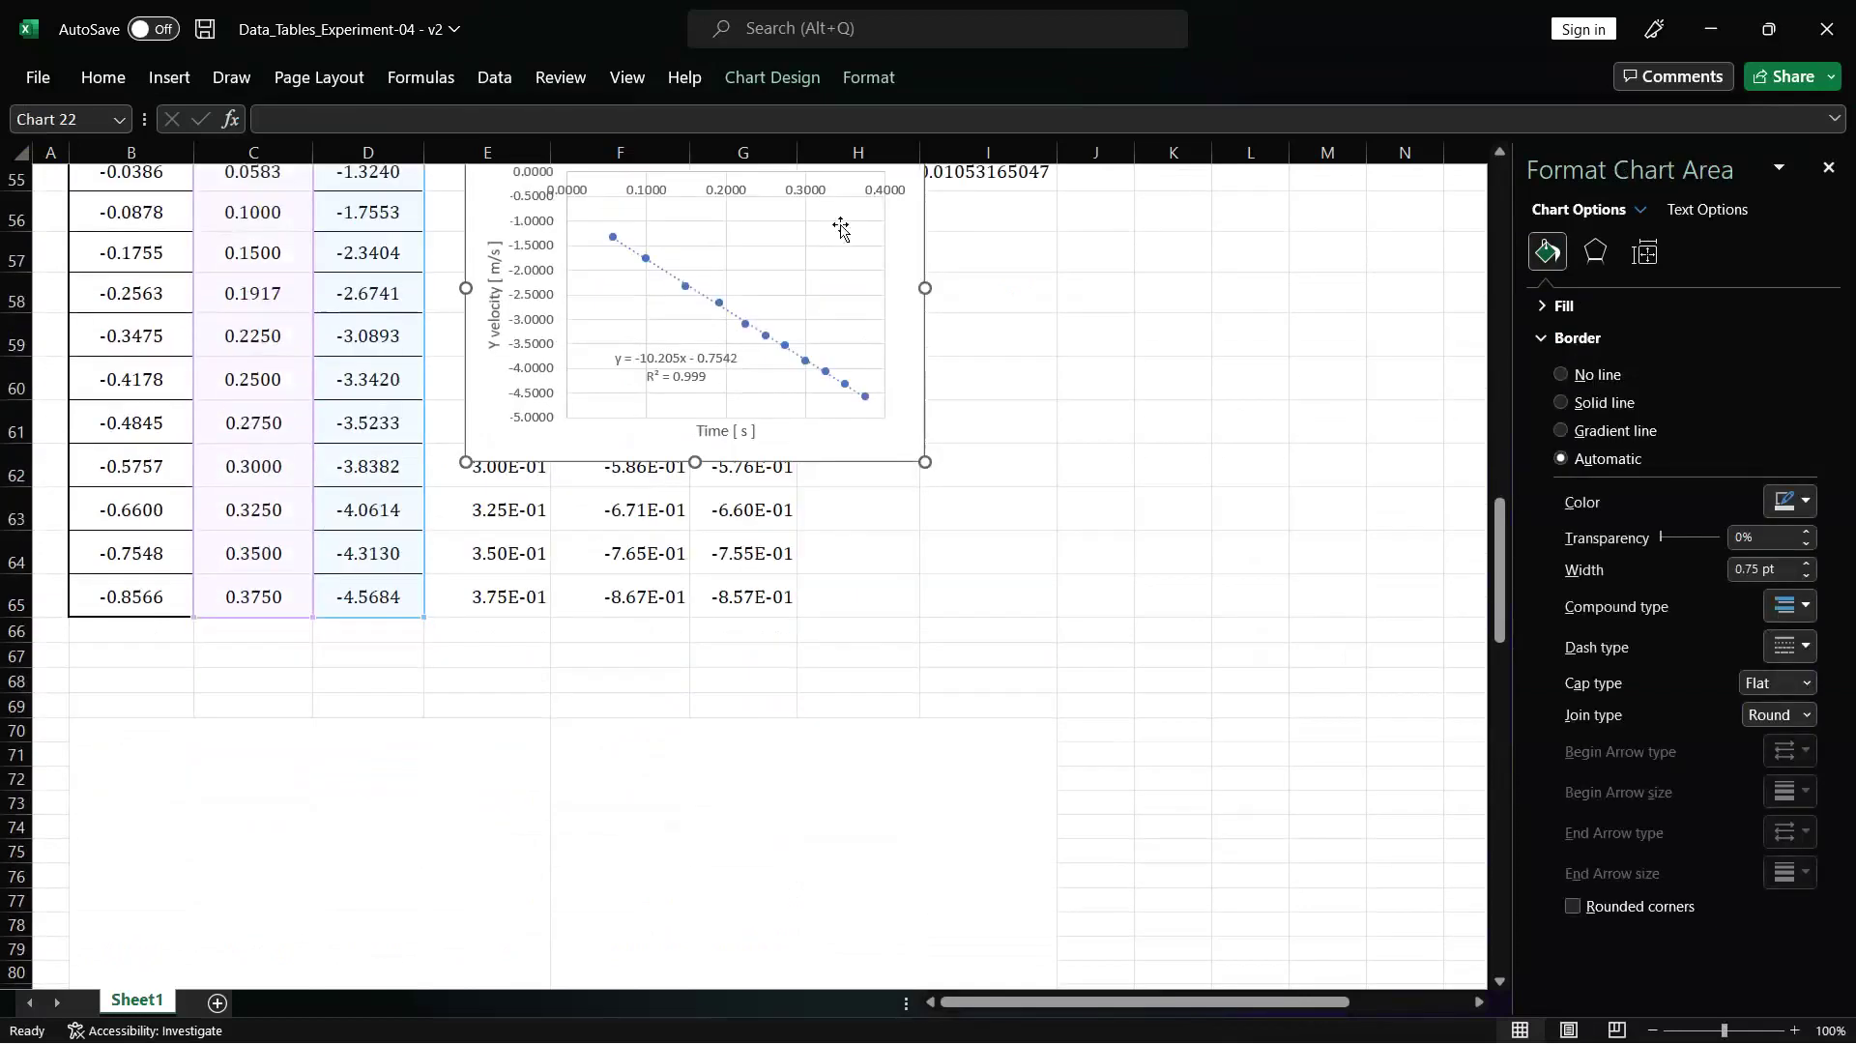
scroll(839, 373, up, 2)
click(652, 346)
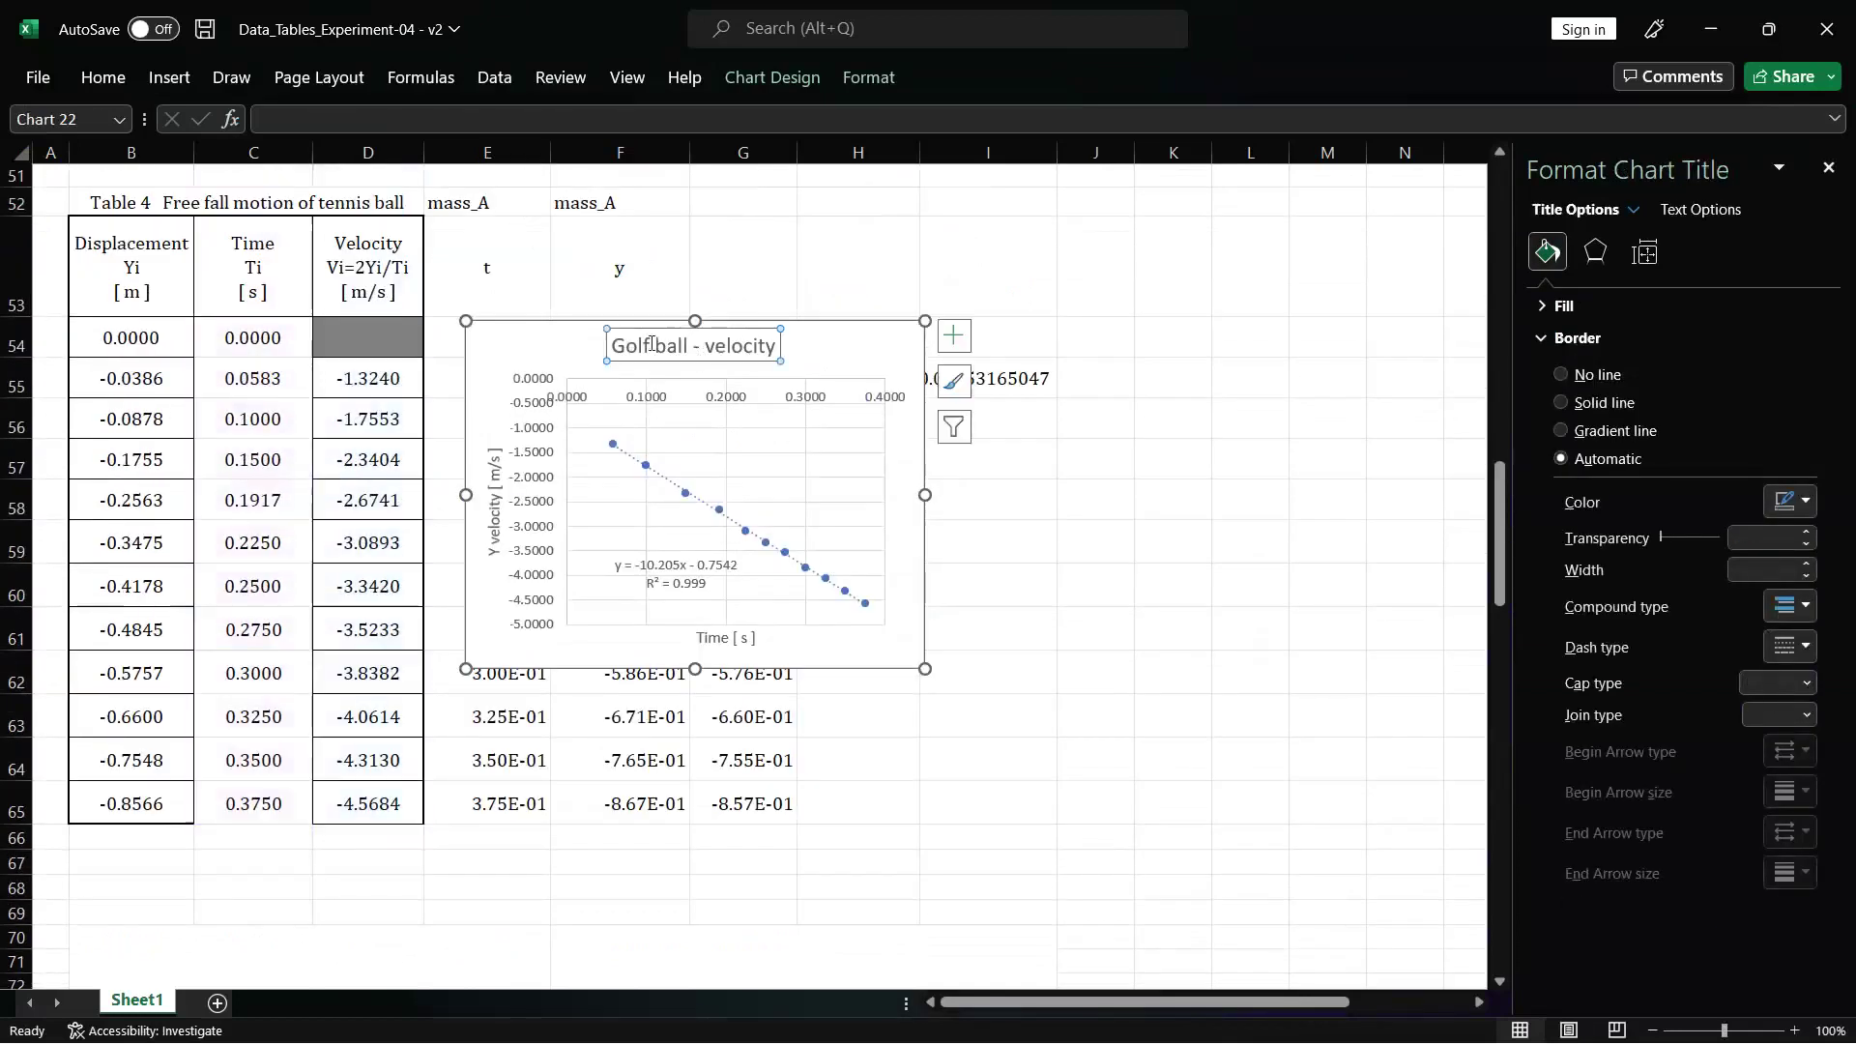
click(653, 345)
key(BackSpace)
key(BackSpace)
key(BackSpace)
key(BackSpace)
text(Tennis)
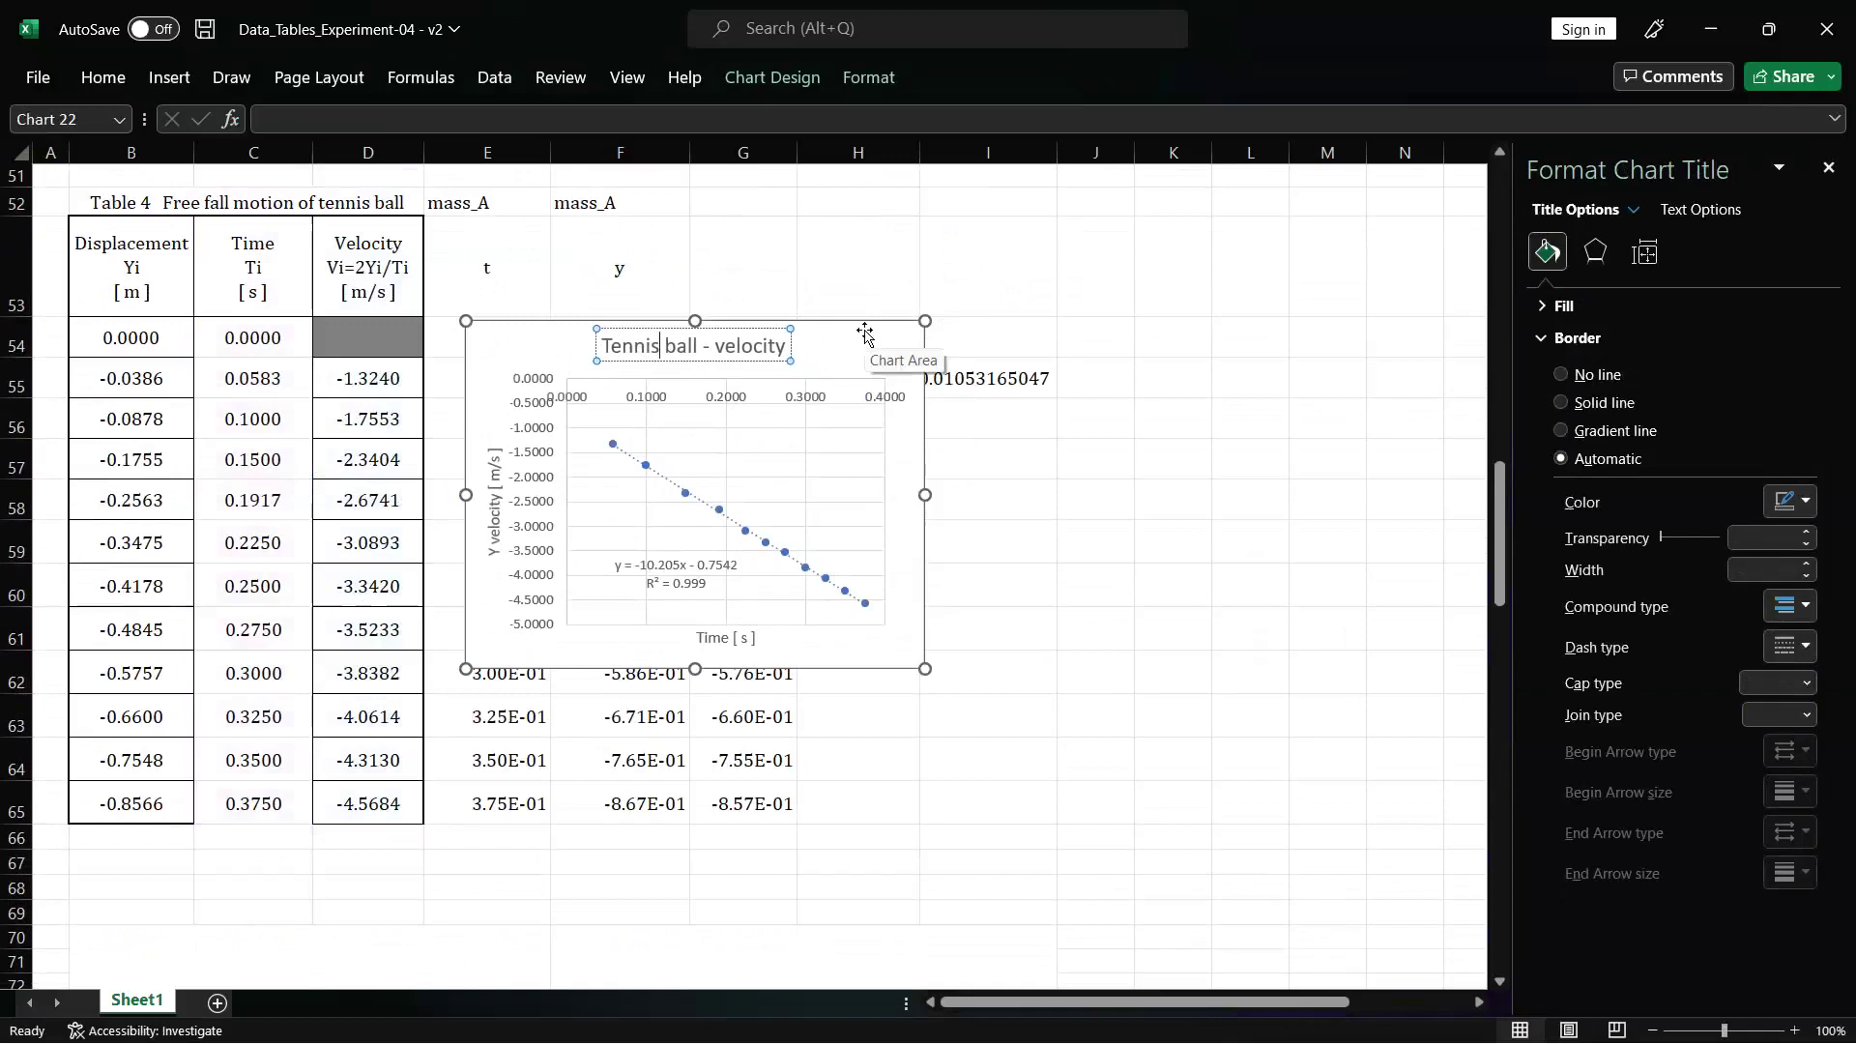
- Move the "Tennis ball - velocity" chart below Table 4, into the space above the Figure 4 caption
drag(864, 333, 686, 702)
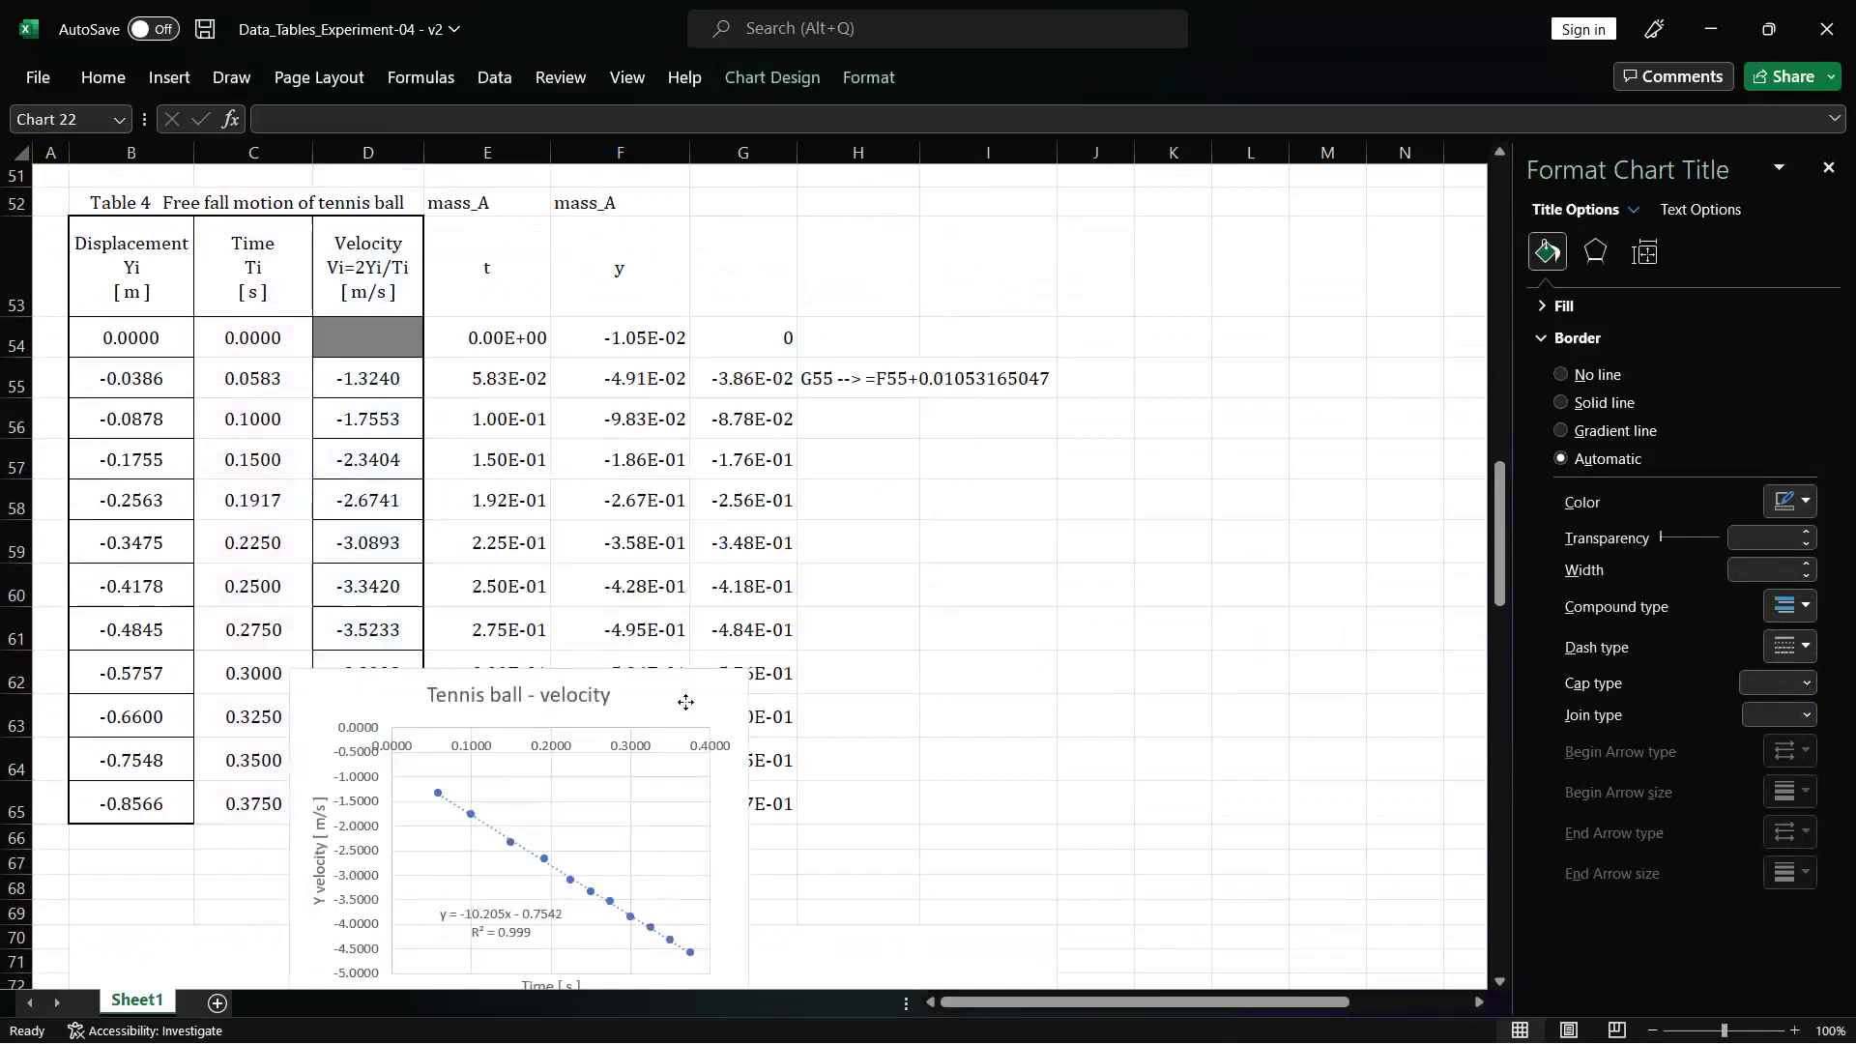
click(685, 702)
scroll(685, 702, down, 5)
scroll(725, 328, up, 1)
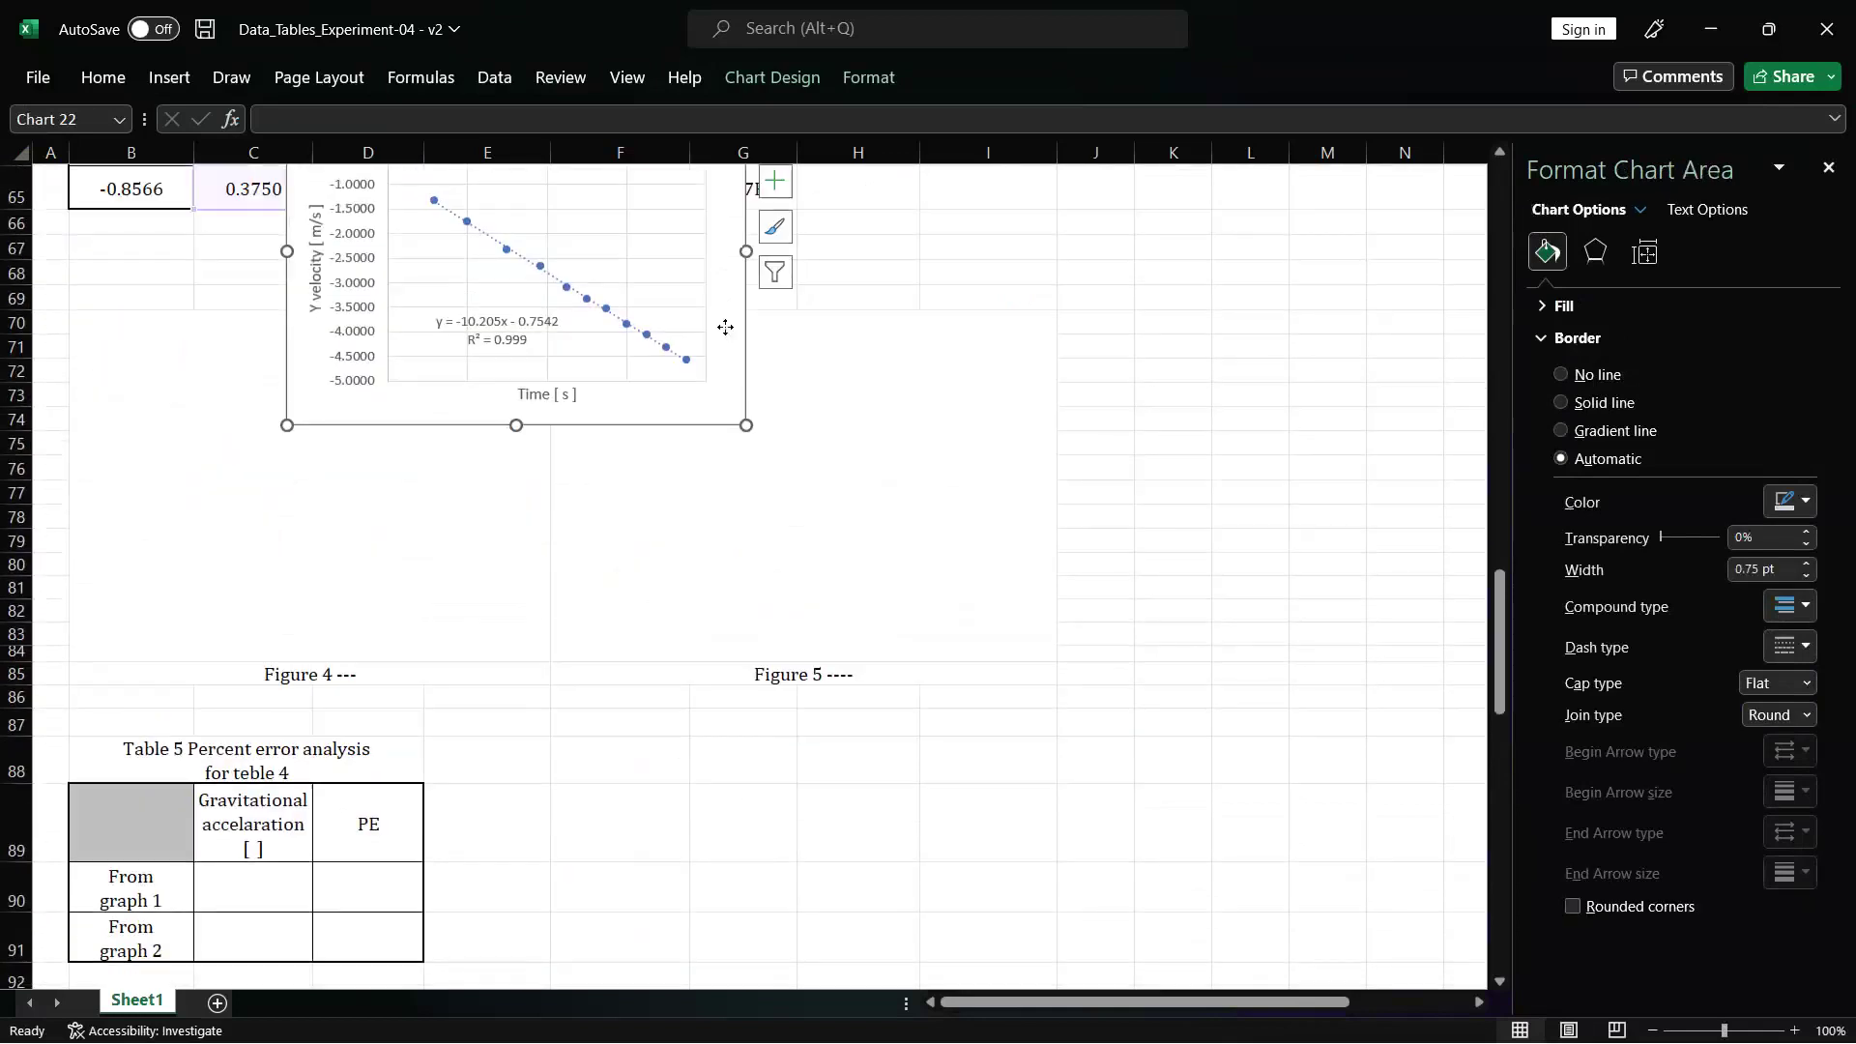
drag(725, 328, 519, 550)
- Duplicate the "Golf ball - displacement" chart and paste the copy further down the sheet, near Table 4
scroll(519, 550, up, 16)
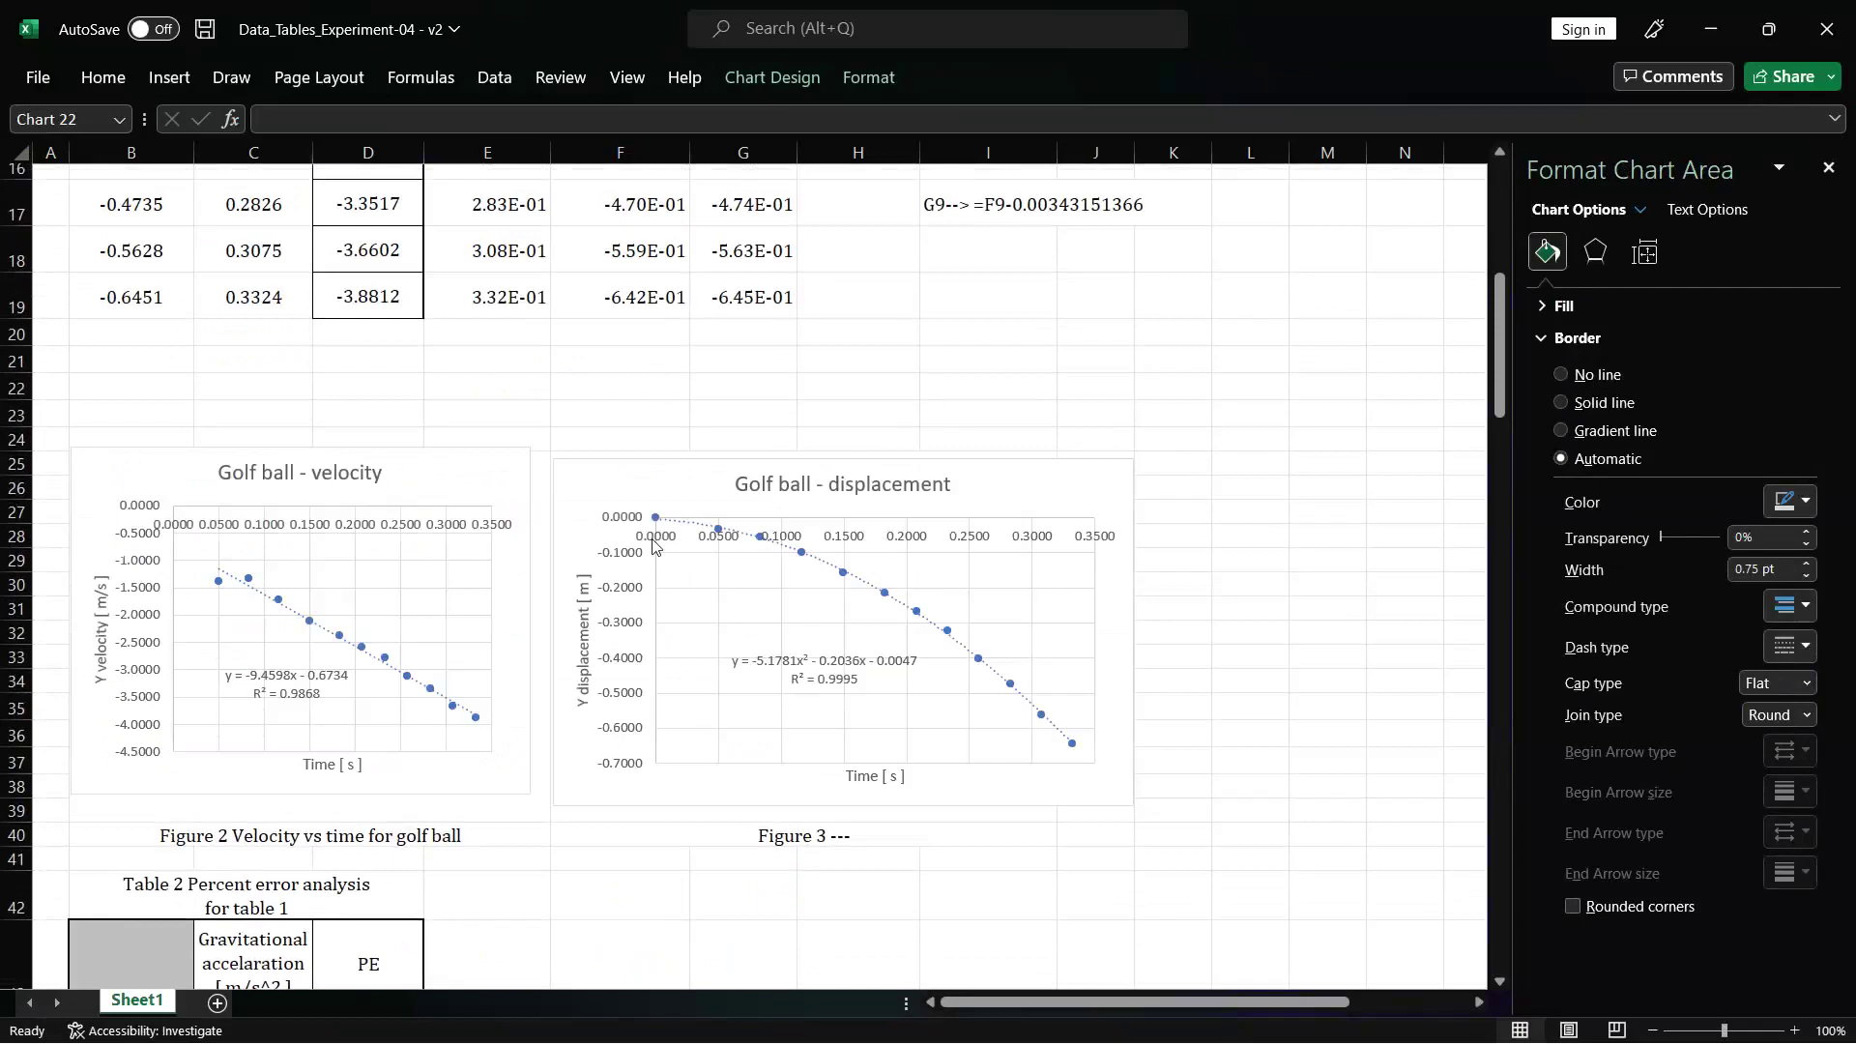
click(667, 530)
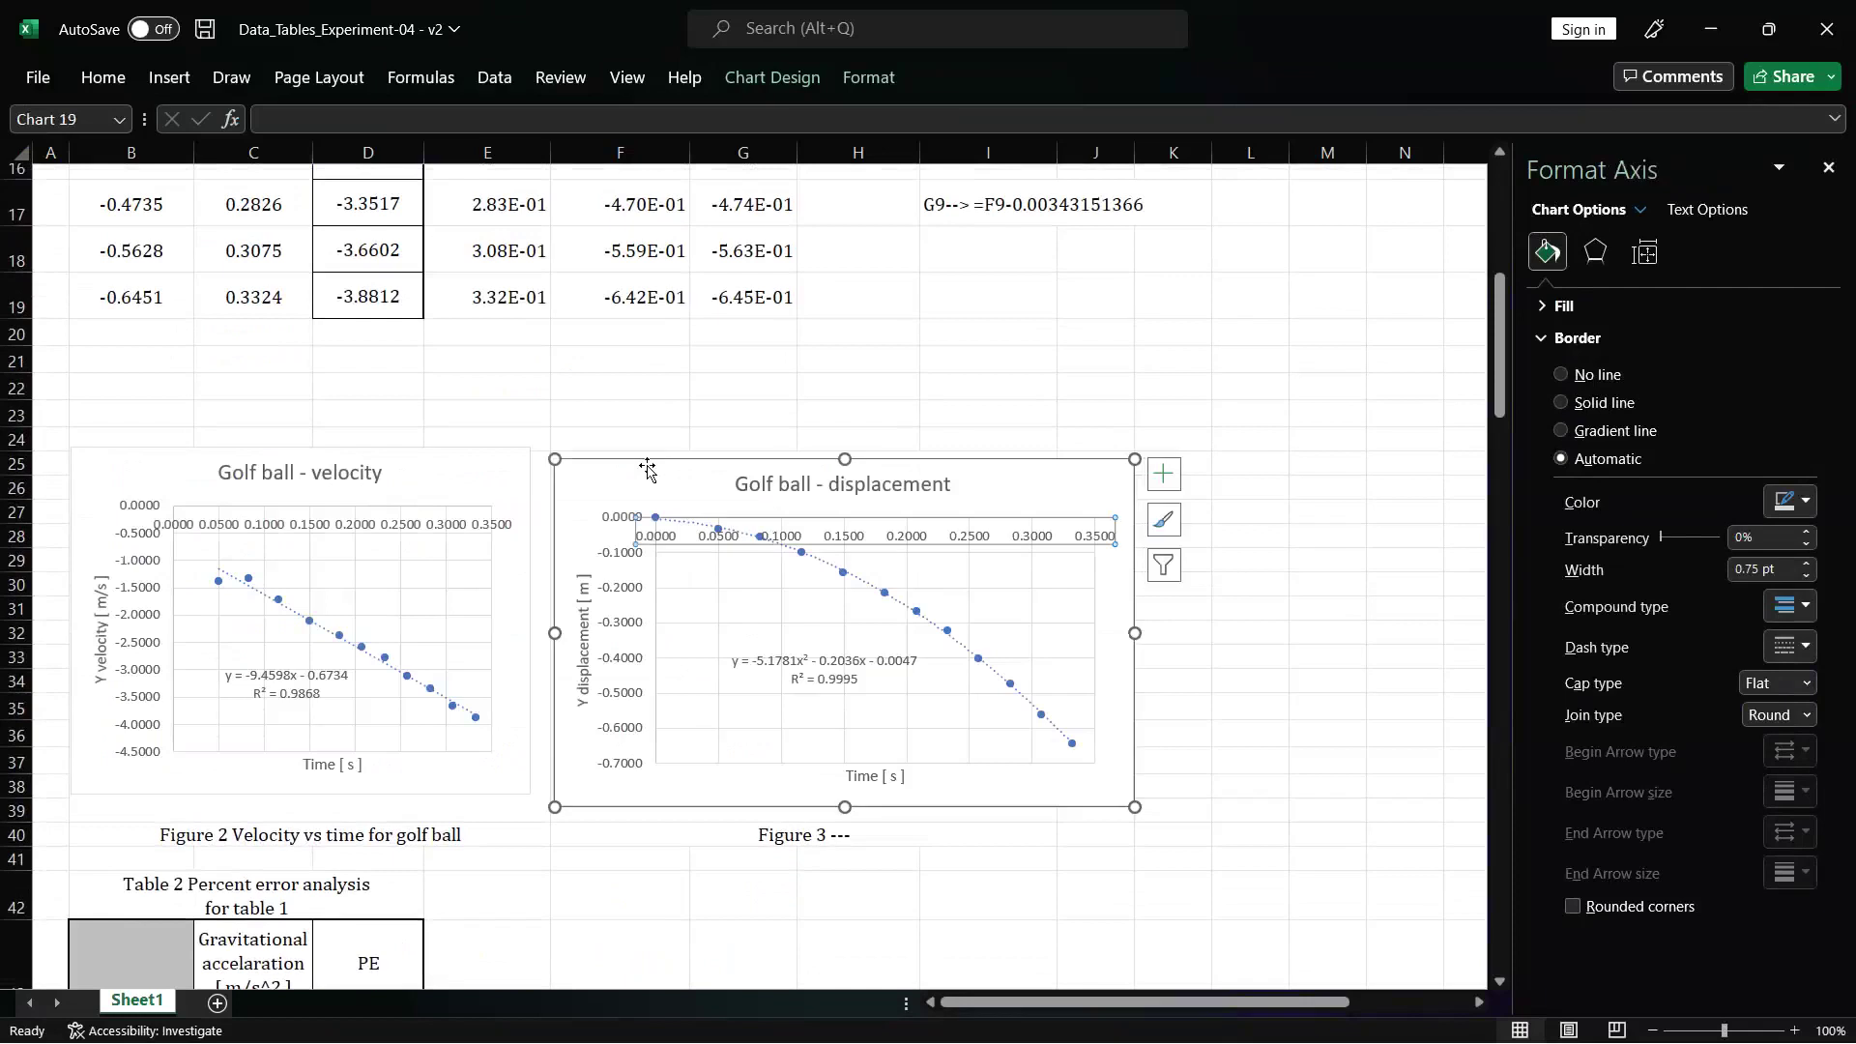
click(647, 469)
scroll(745, 507, down, 1)
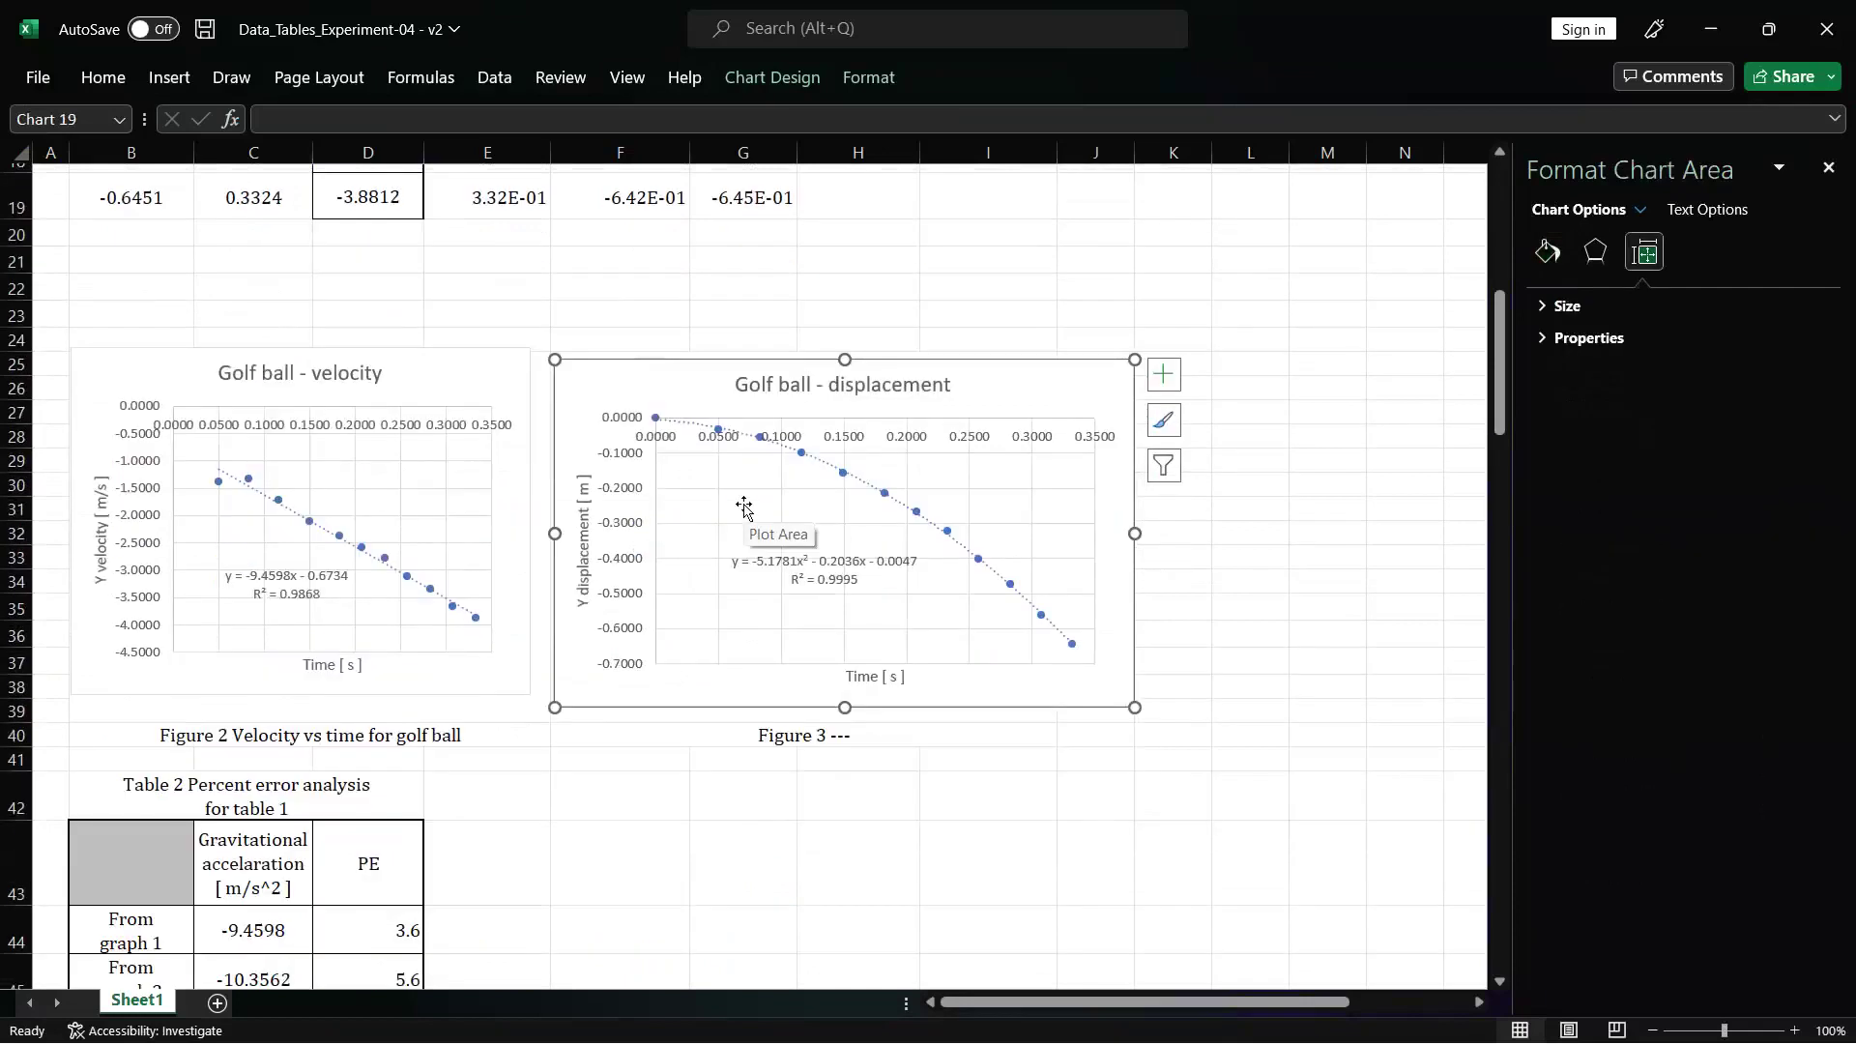
scroll(745, 508, down, 5)
key(ctrl+v)
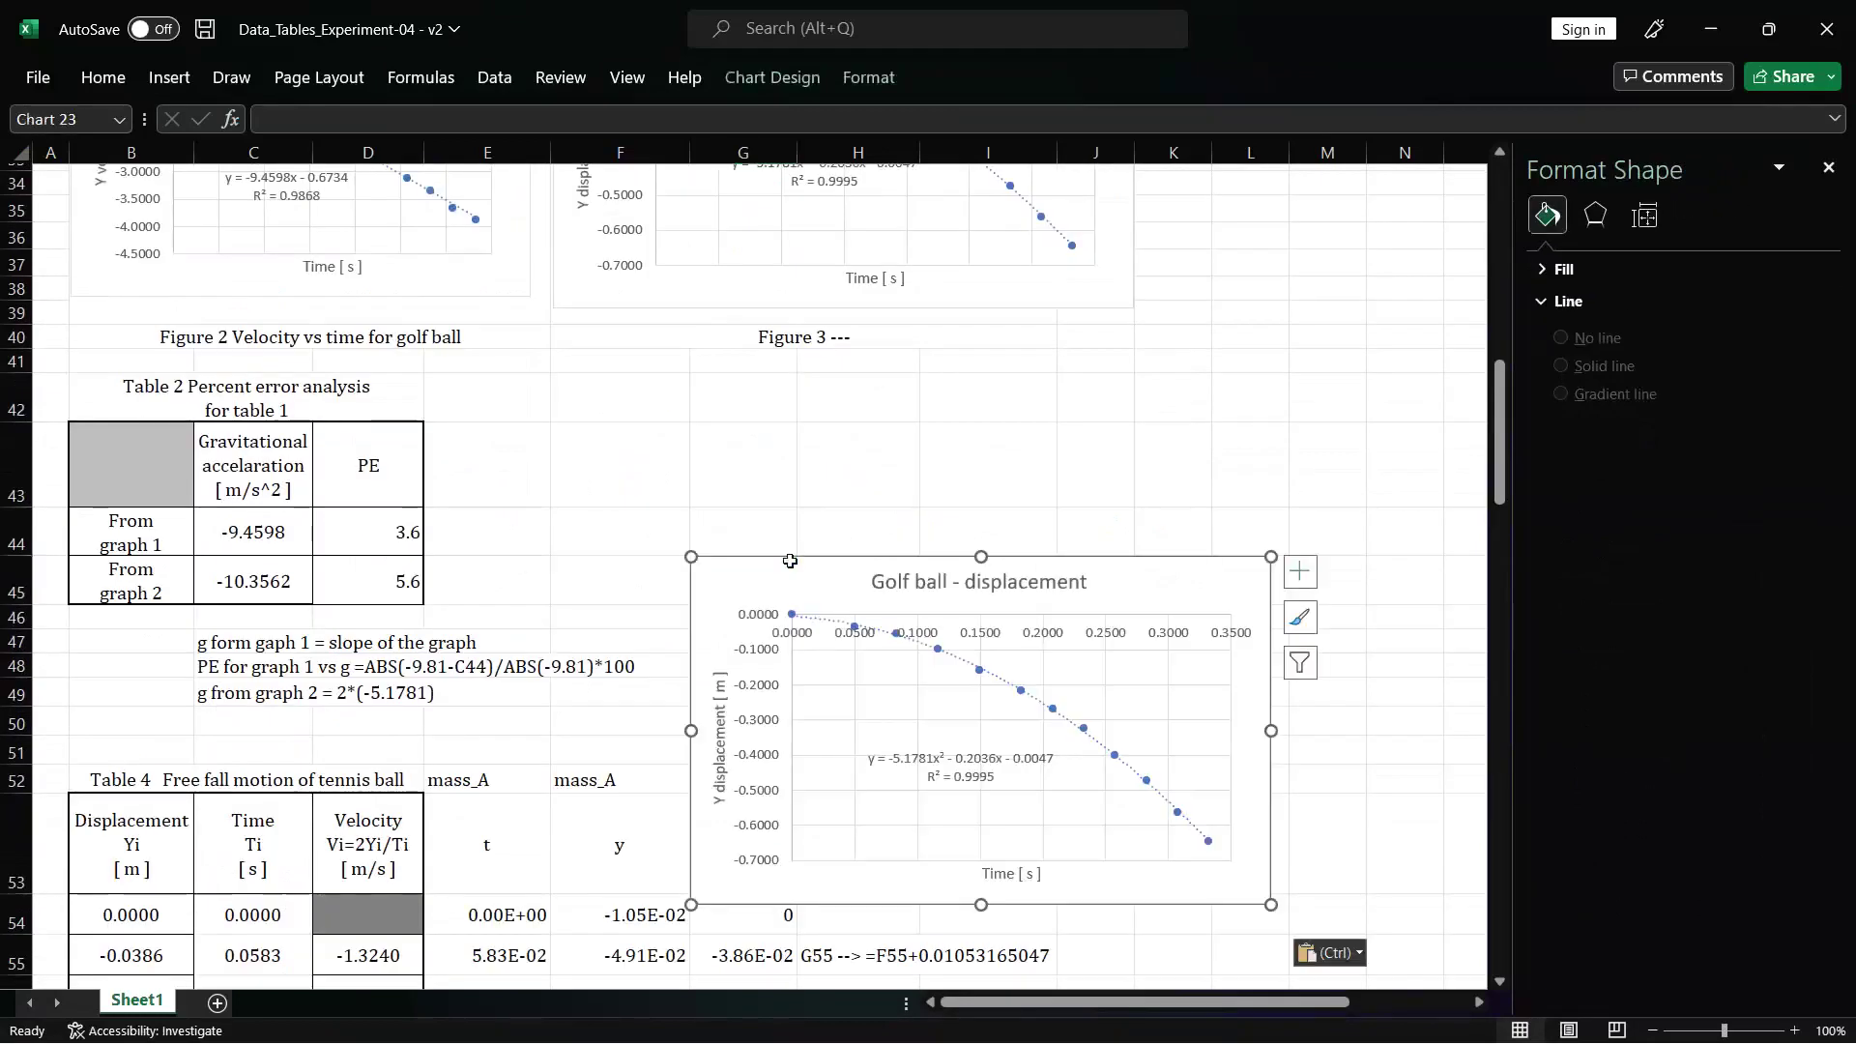
- Move the copied displacement chart above the Figure 5 caption, beside the tennis ball velocity chart
click(790, 561)
scroll(792, 556, down, 3)
scroll(793, 553, down, 1)
key(ctrl+z)
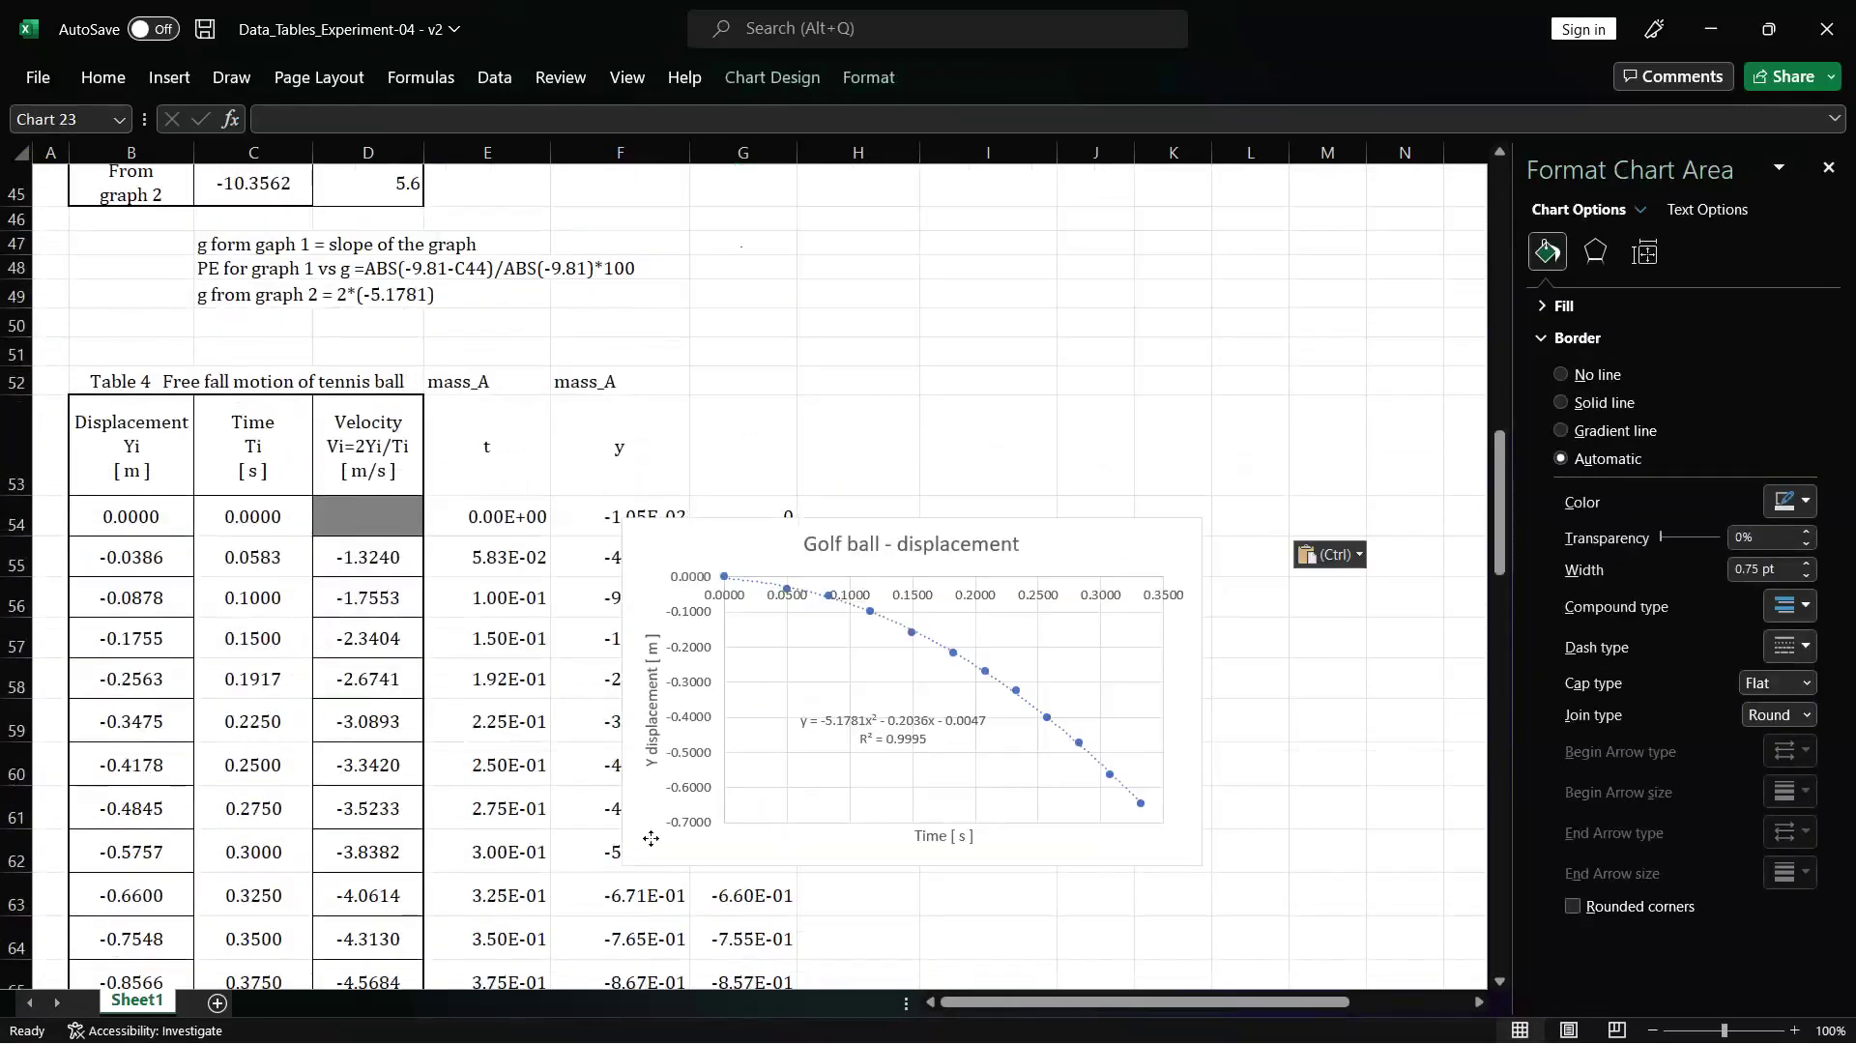
scroll(667, 580, down, 7)
scroll(680, 232, up, 1)
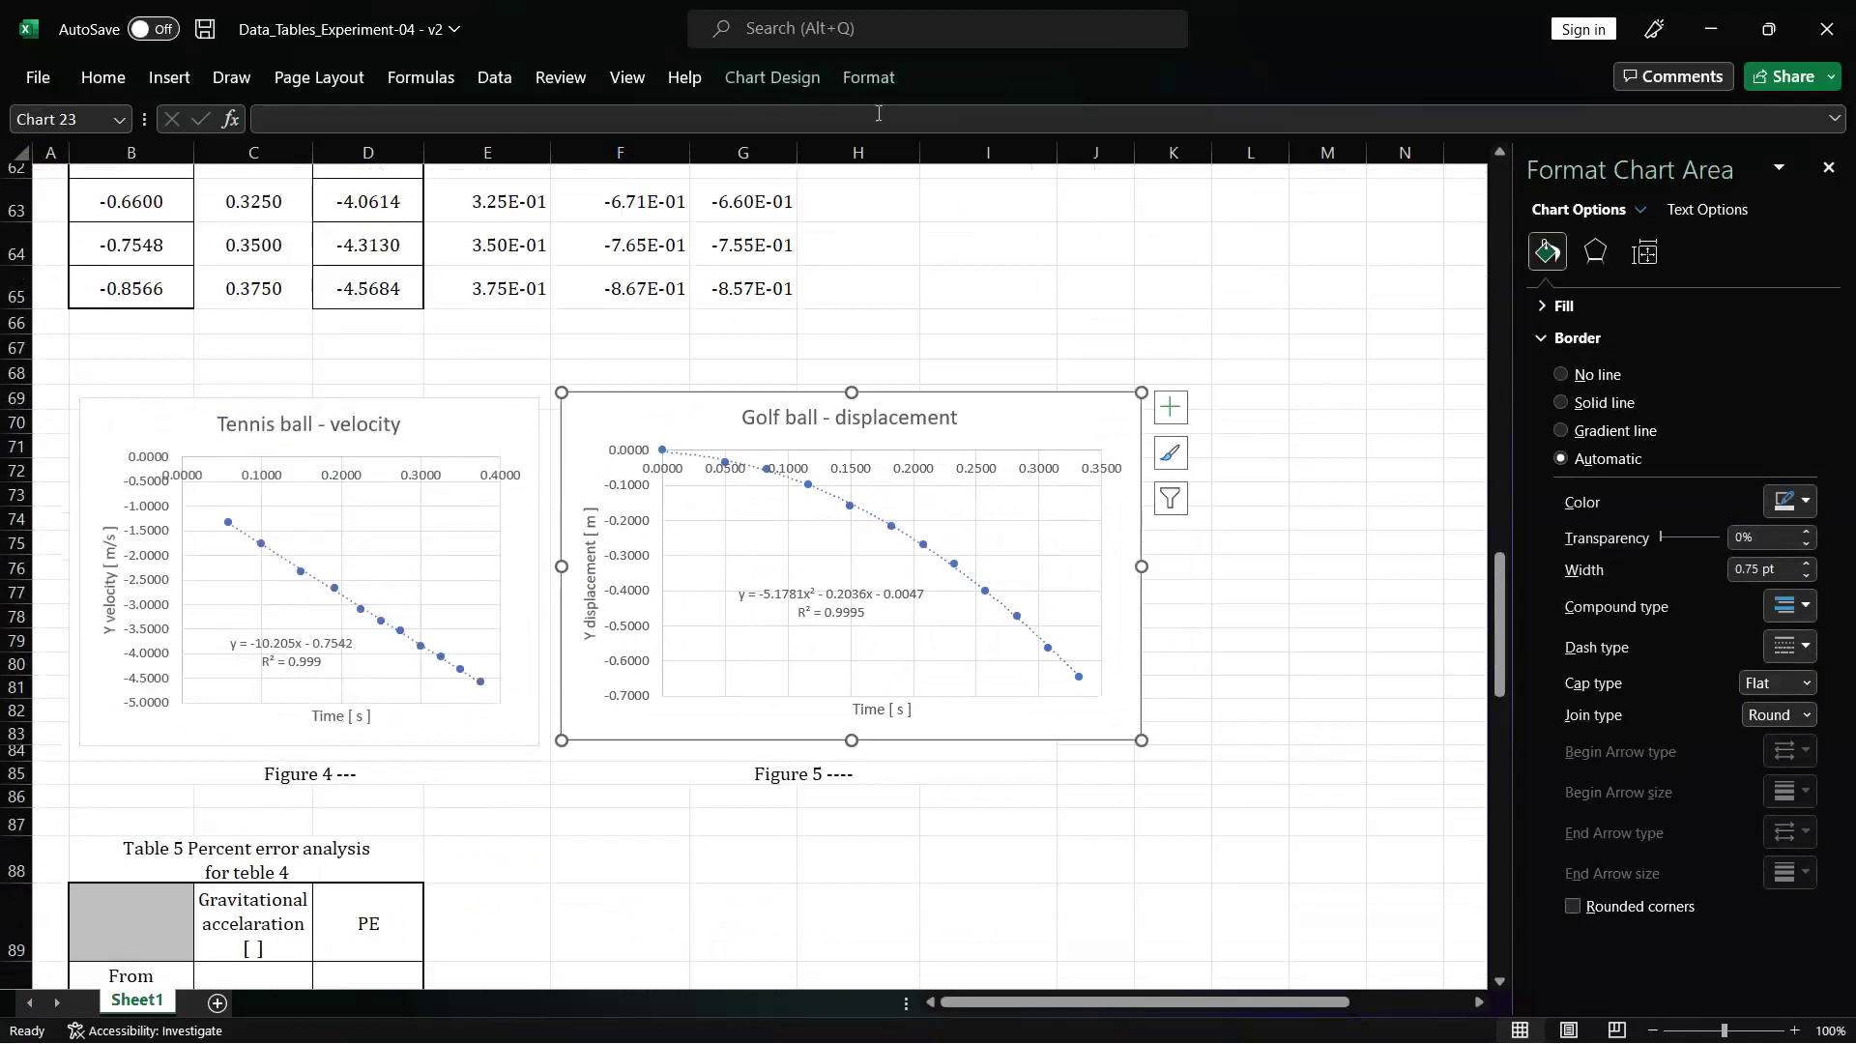
- Edit Series1 in the copied displacement chart's data source and set its X values to the tennis ball times in C54:C65
click(785, 80)
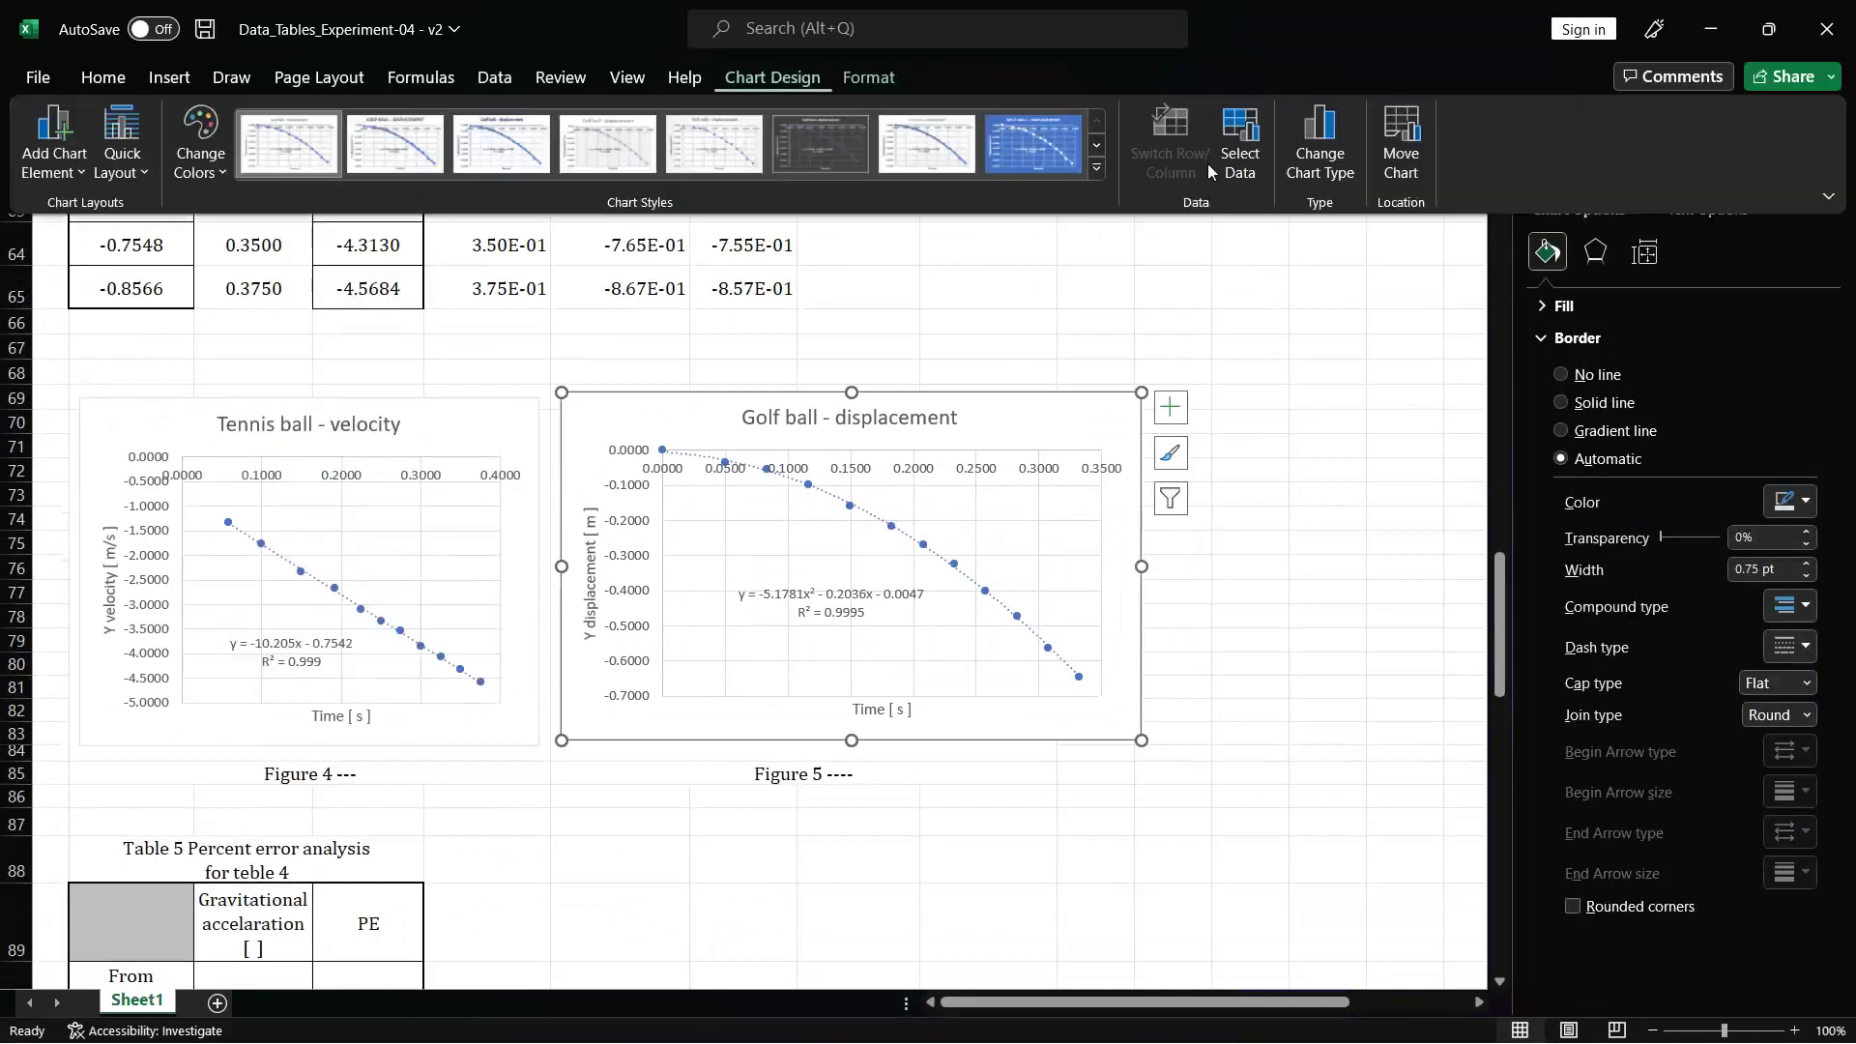
click(1241, 143)
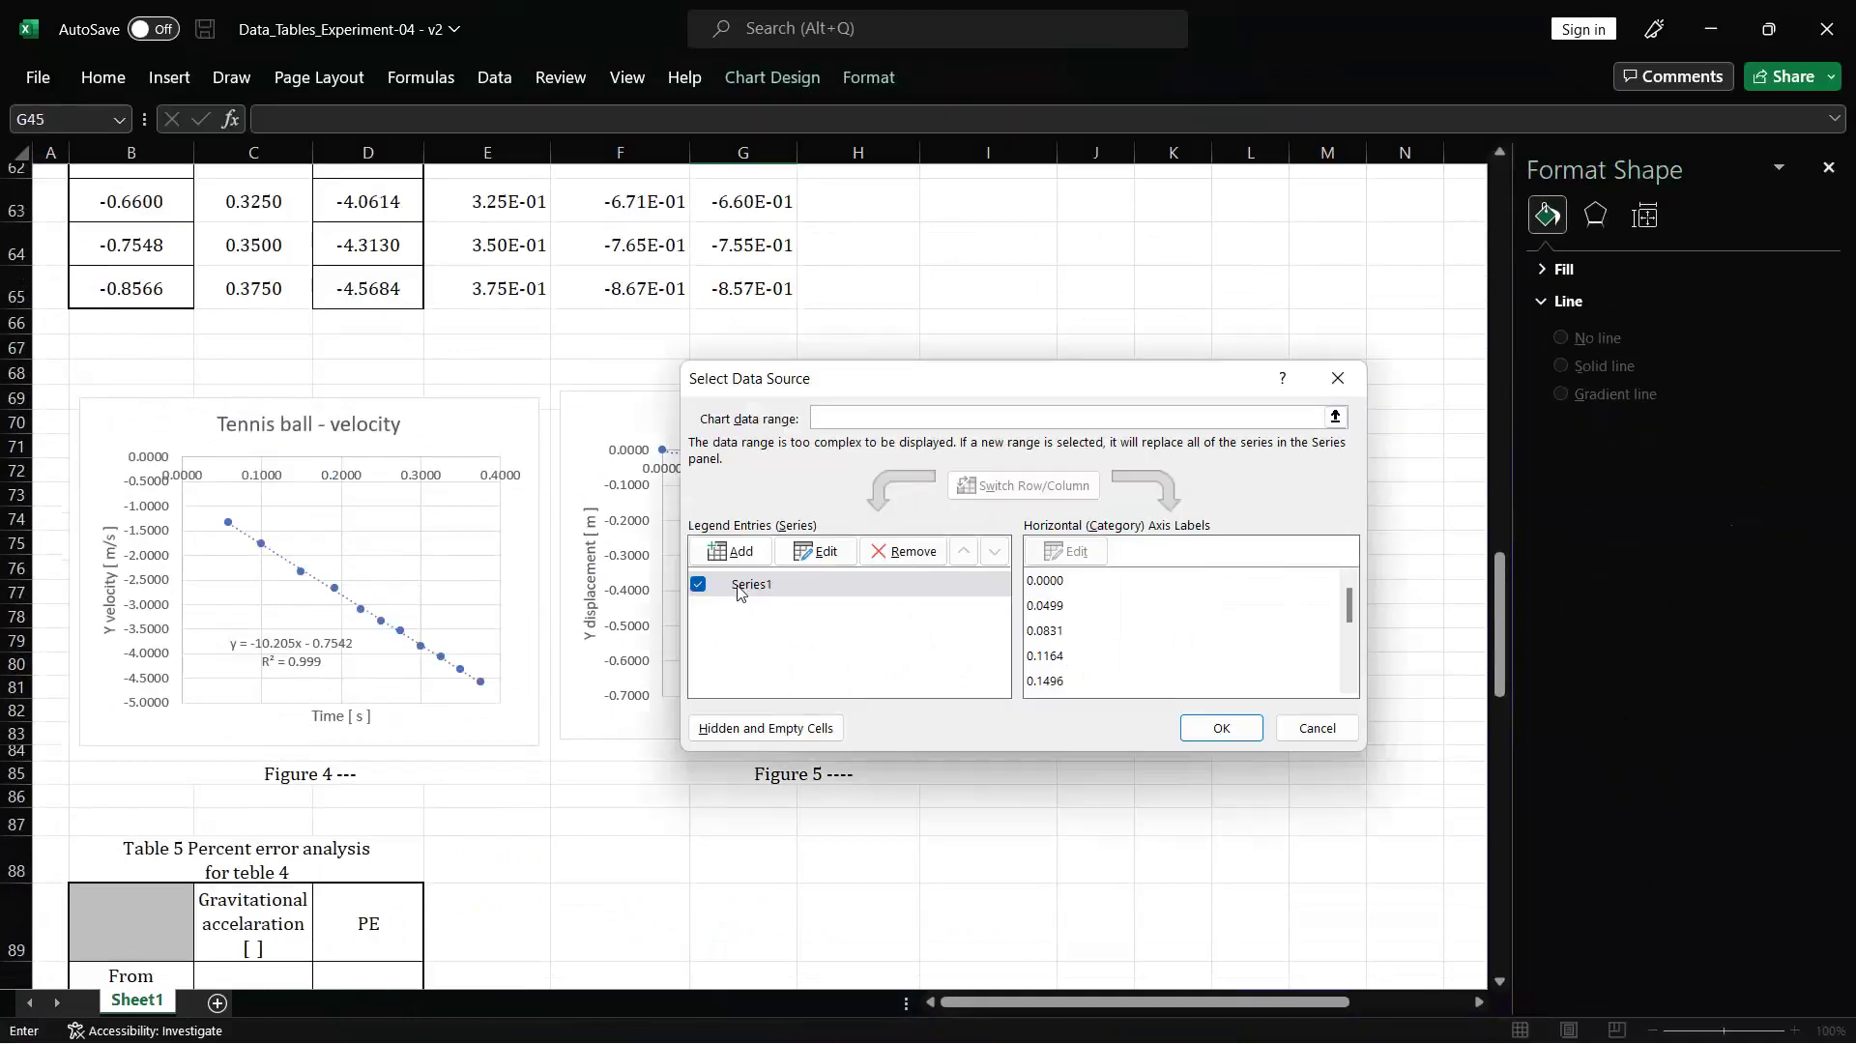
click(817, 552)
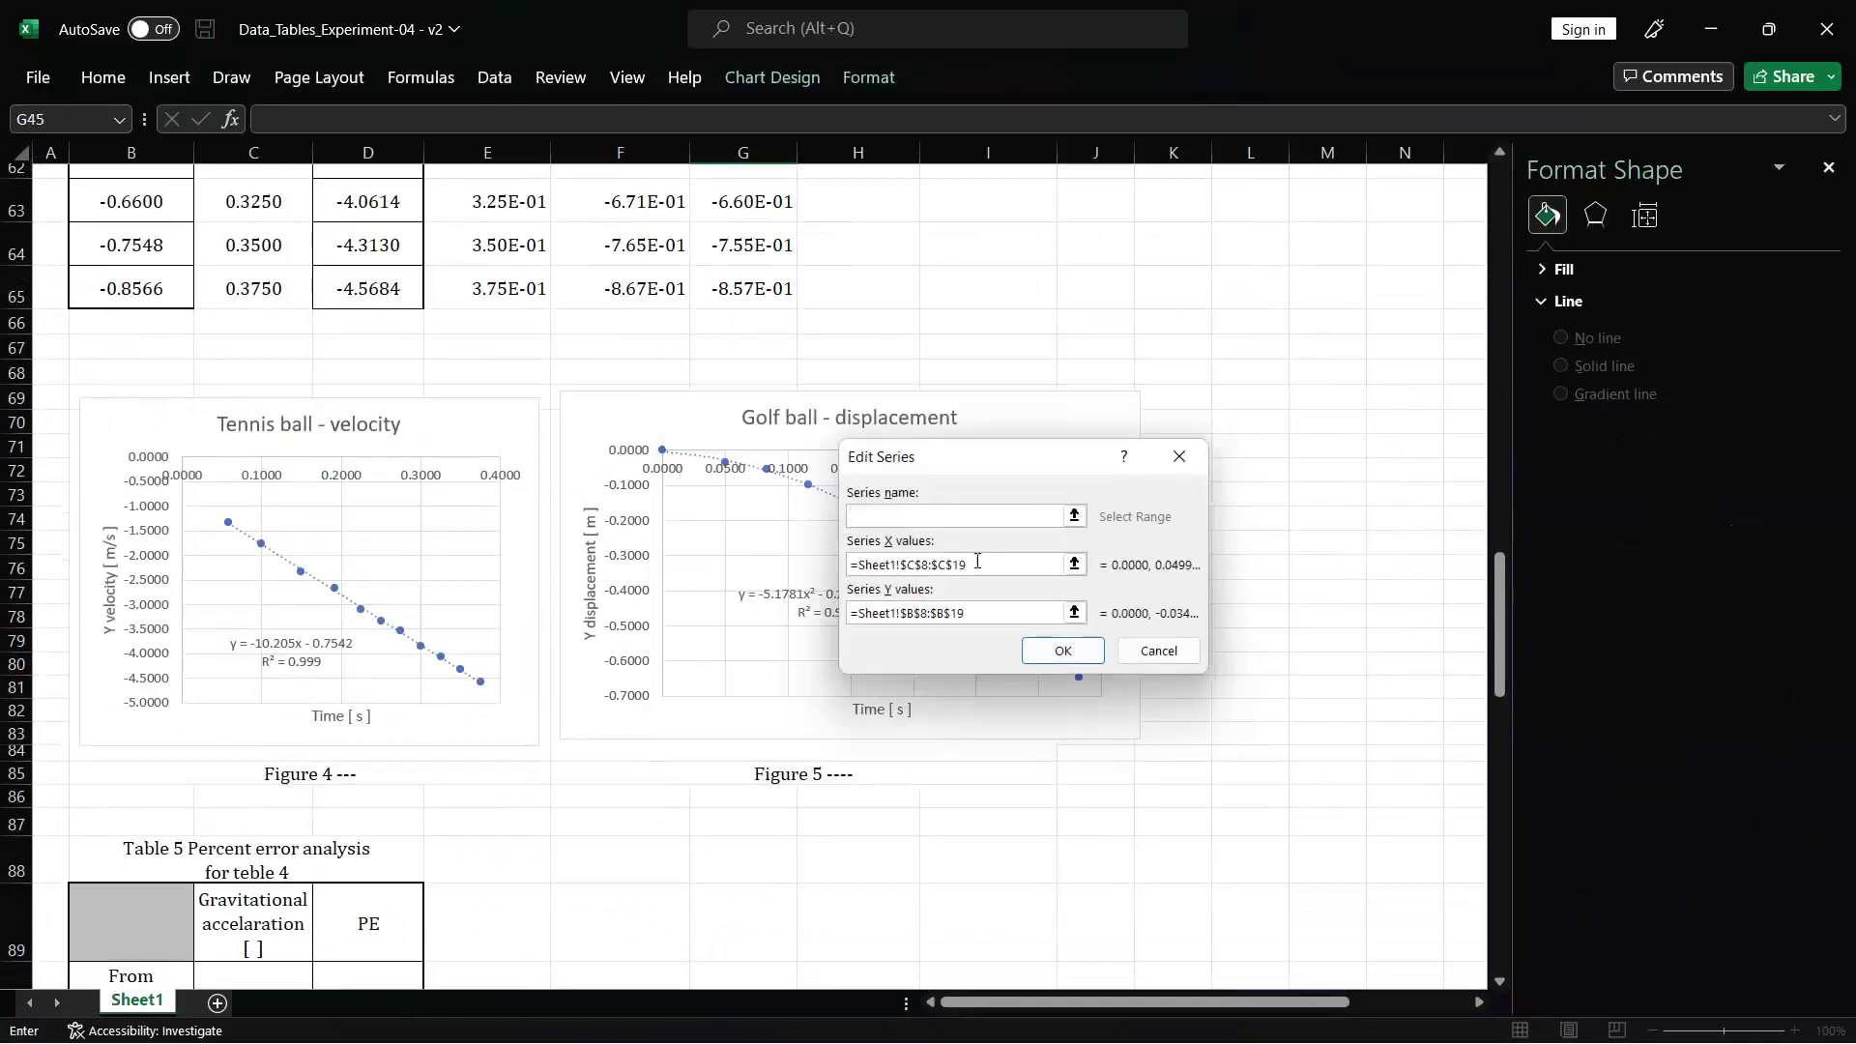
click(978, 564)
key(BackSpace)
key(BackSpace)
key(BackSpace)
key(BackSpace)
key(BackSpace)
key(BackSpace)
key(BackSpace)
key(BackSpace)
key(BackSpace)
key(BackSpace)
key(BackSpace)
key(BackSpace)
key(BackSpace)
key(BackSpace)
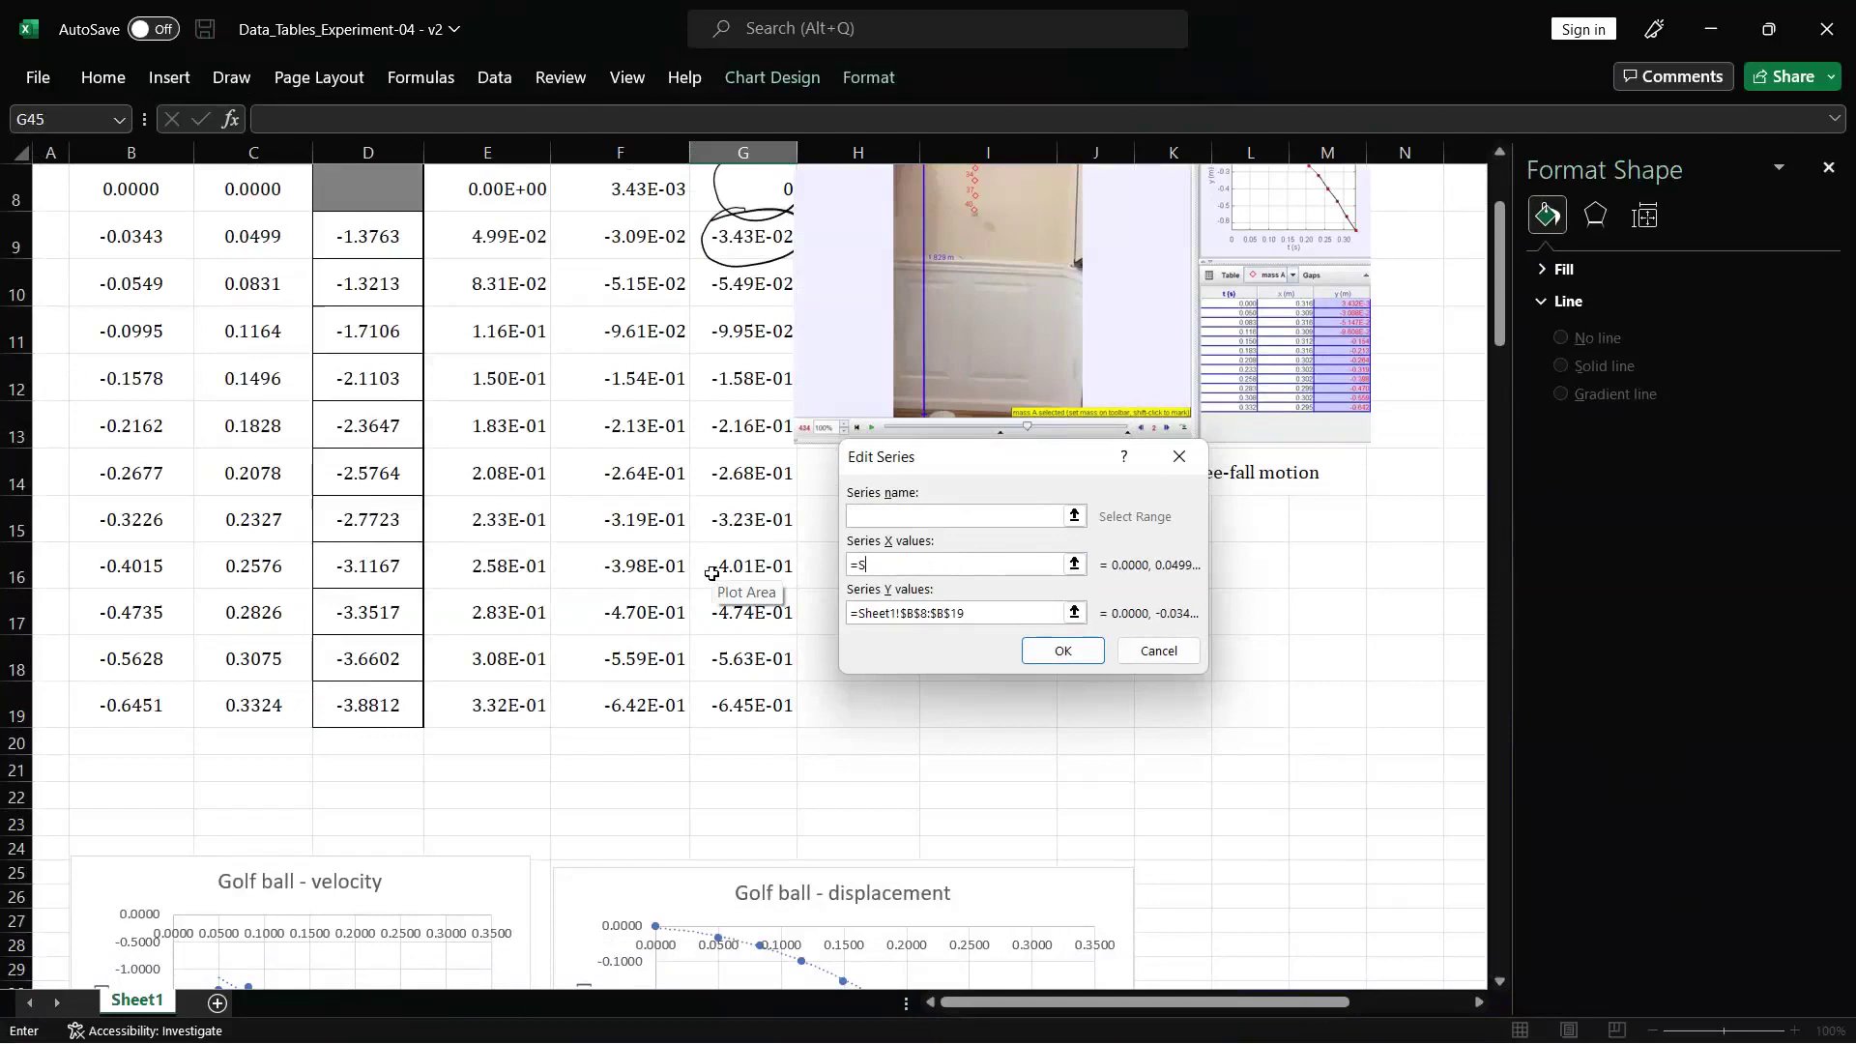
scroll(475, 676, down, 12)
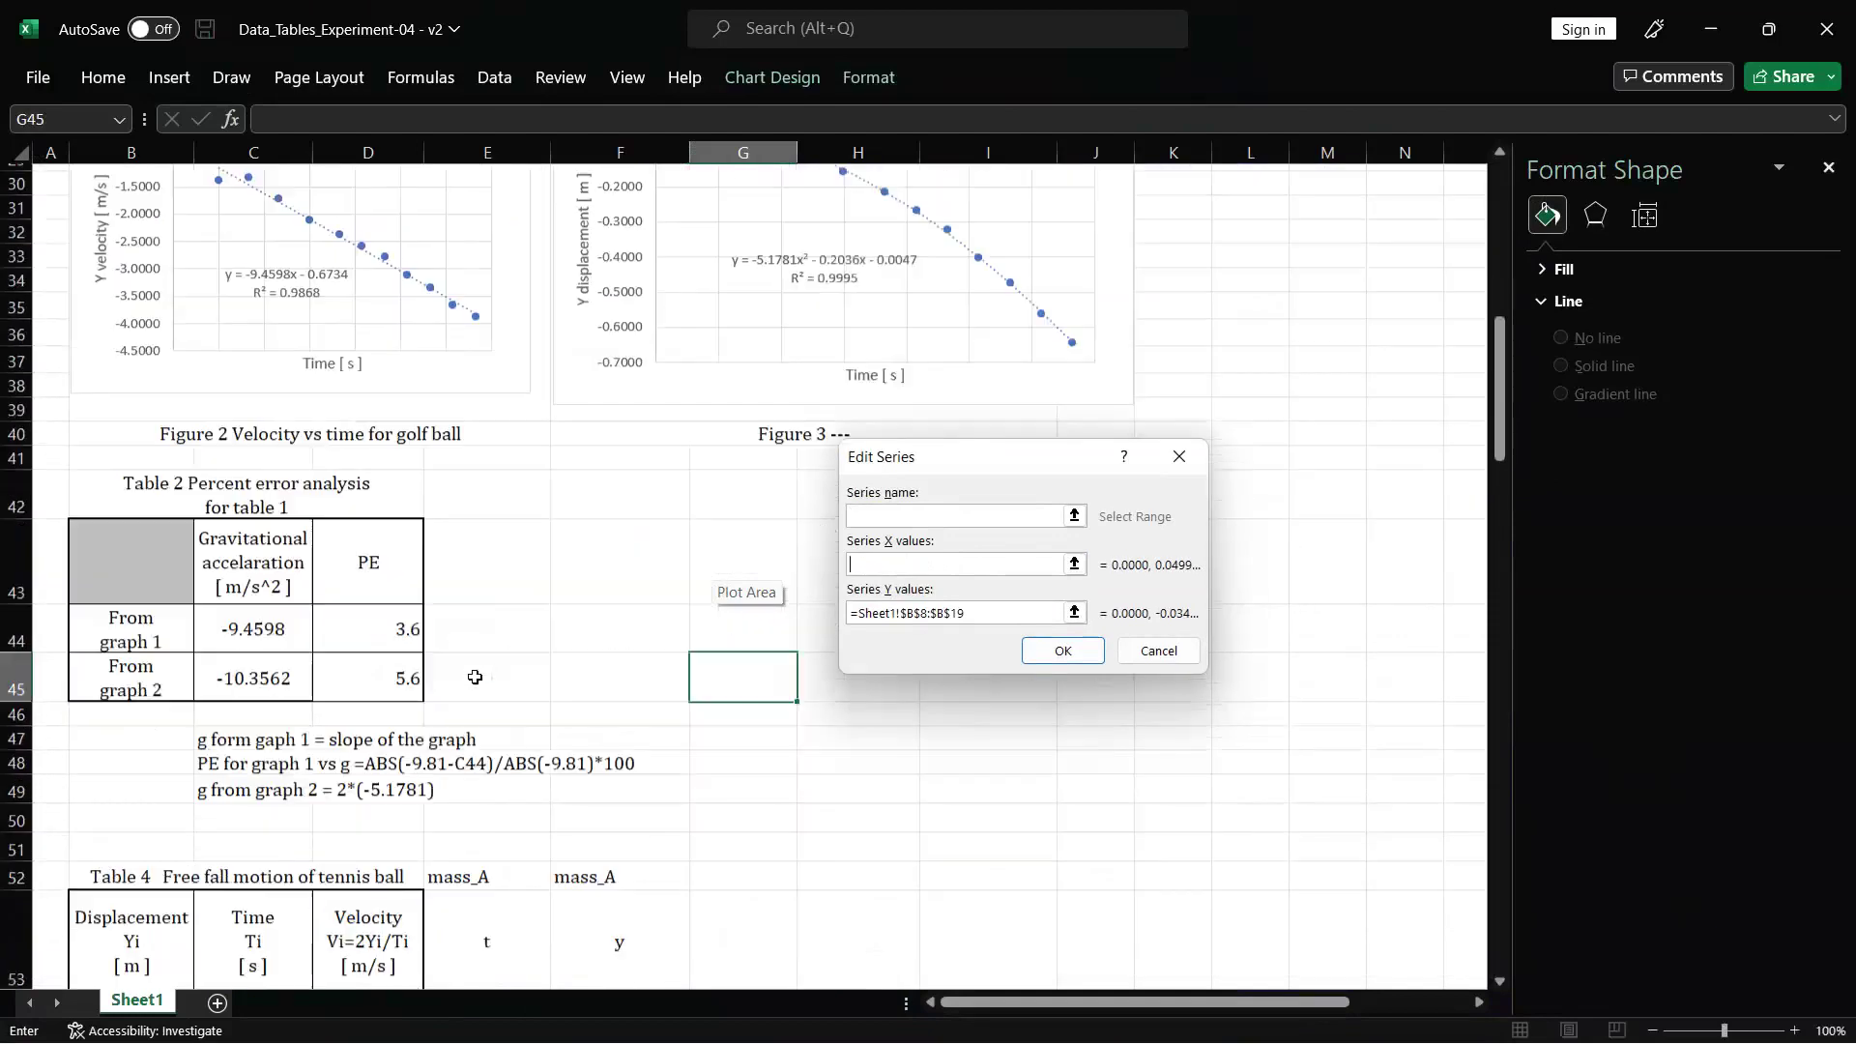
scroll(475, 677, down, 3)
scroll(290, 386, up, 1)
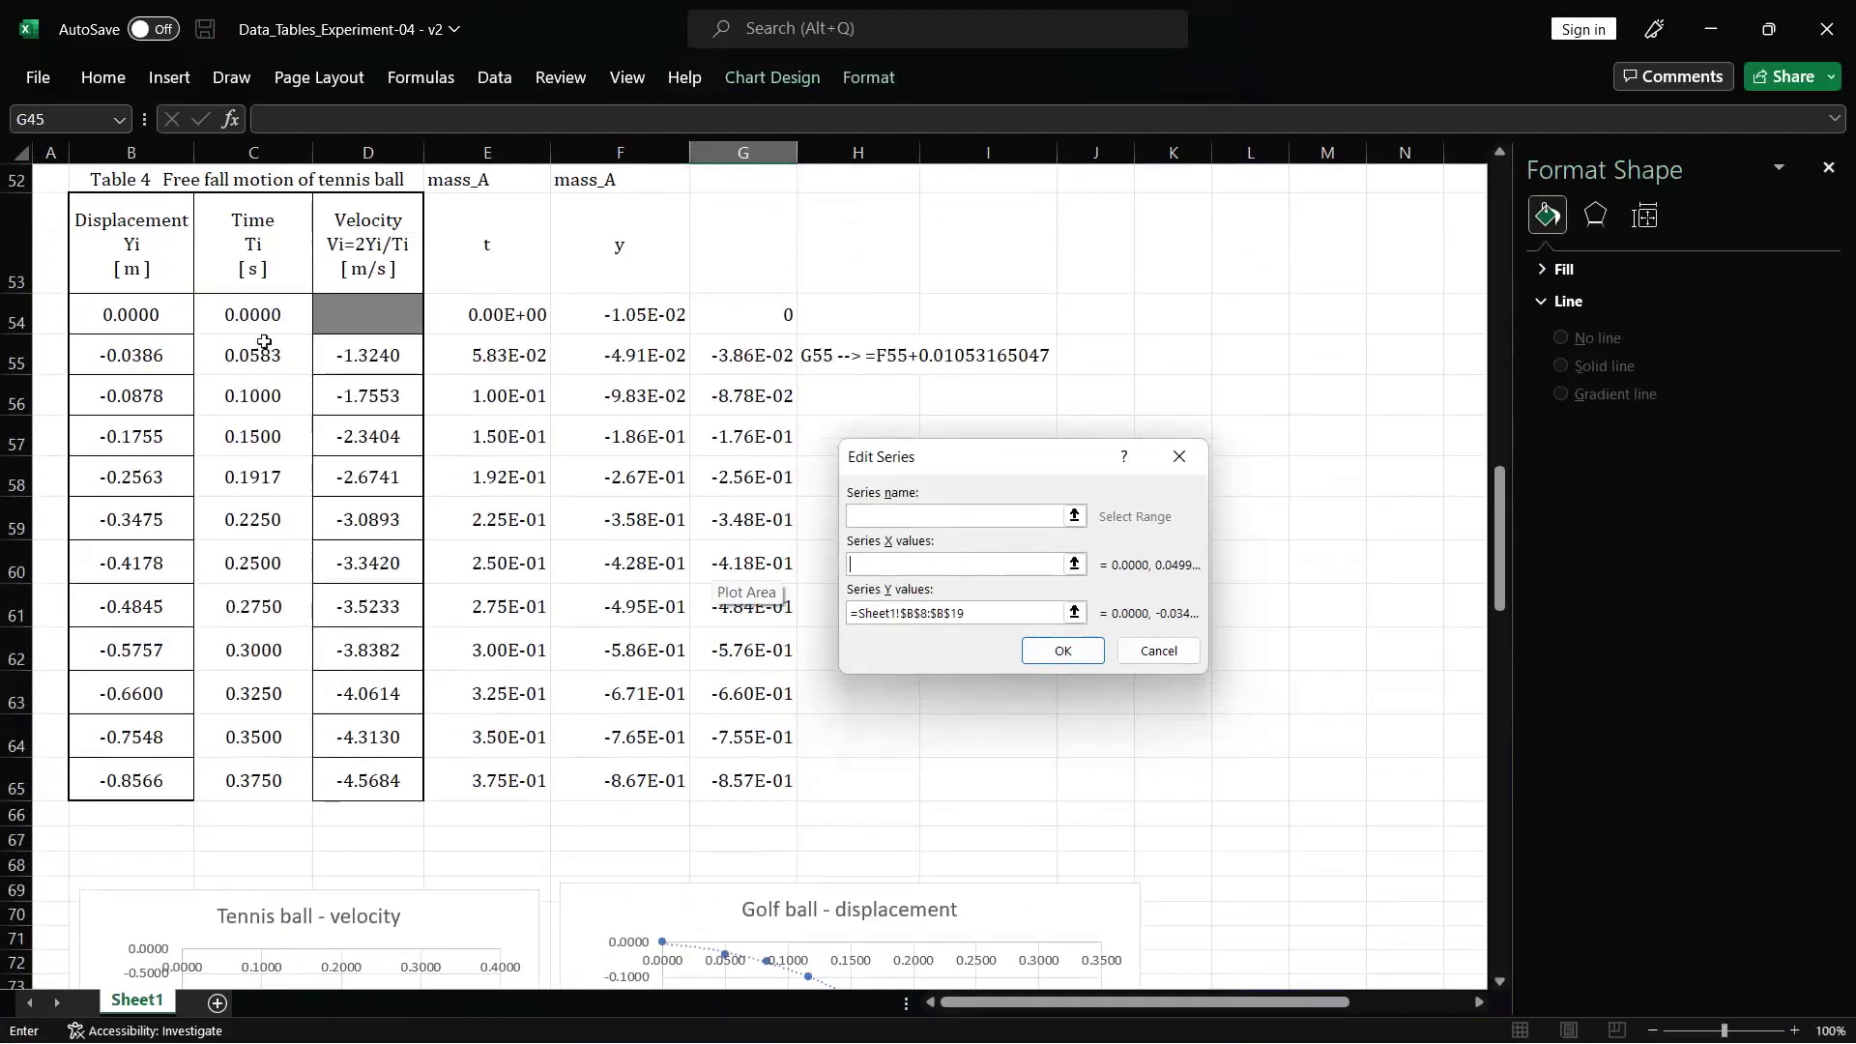
click(242, 313)
drag(241, 315, 254, 781)
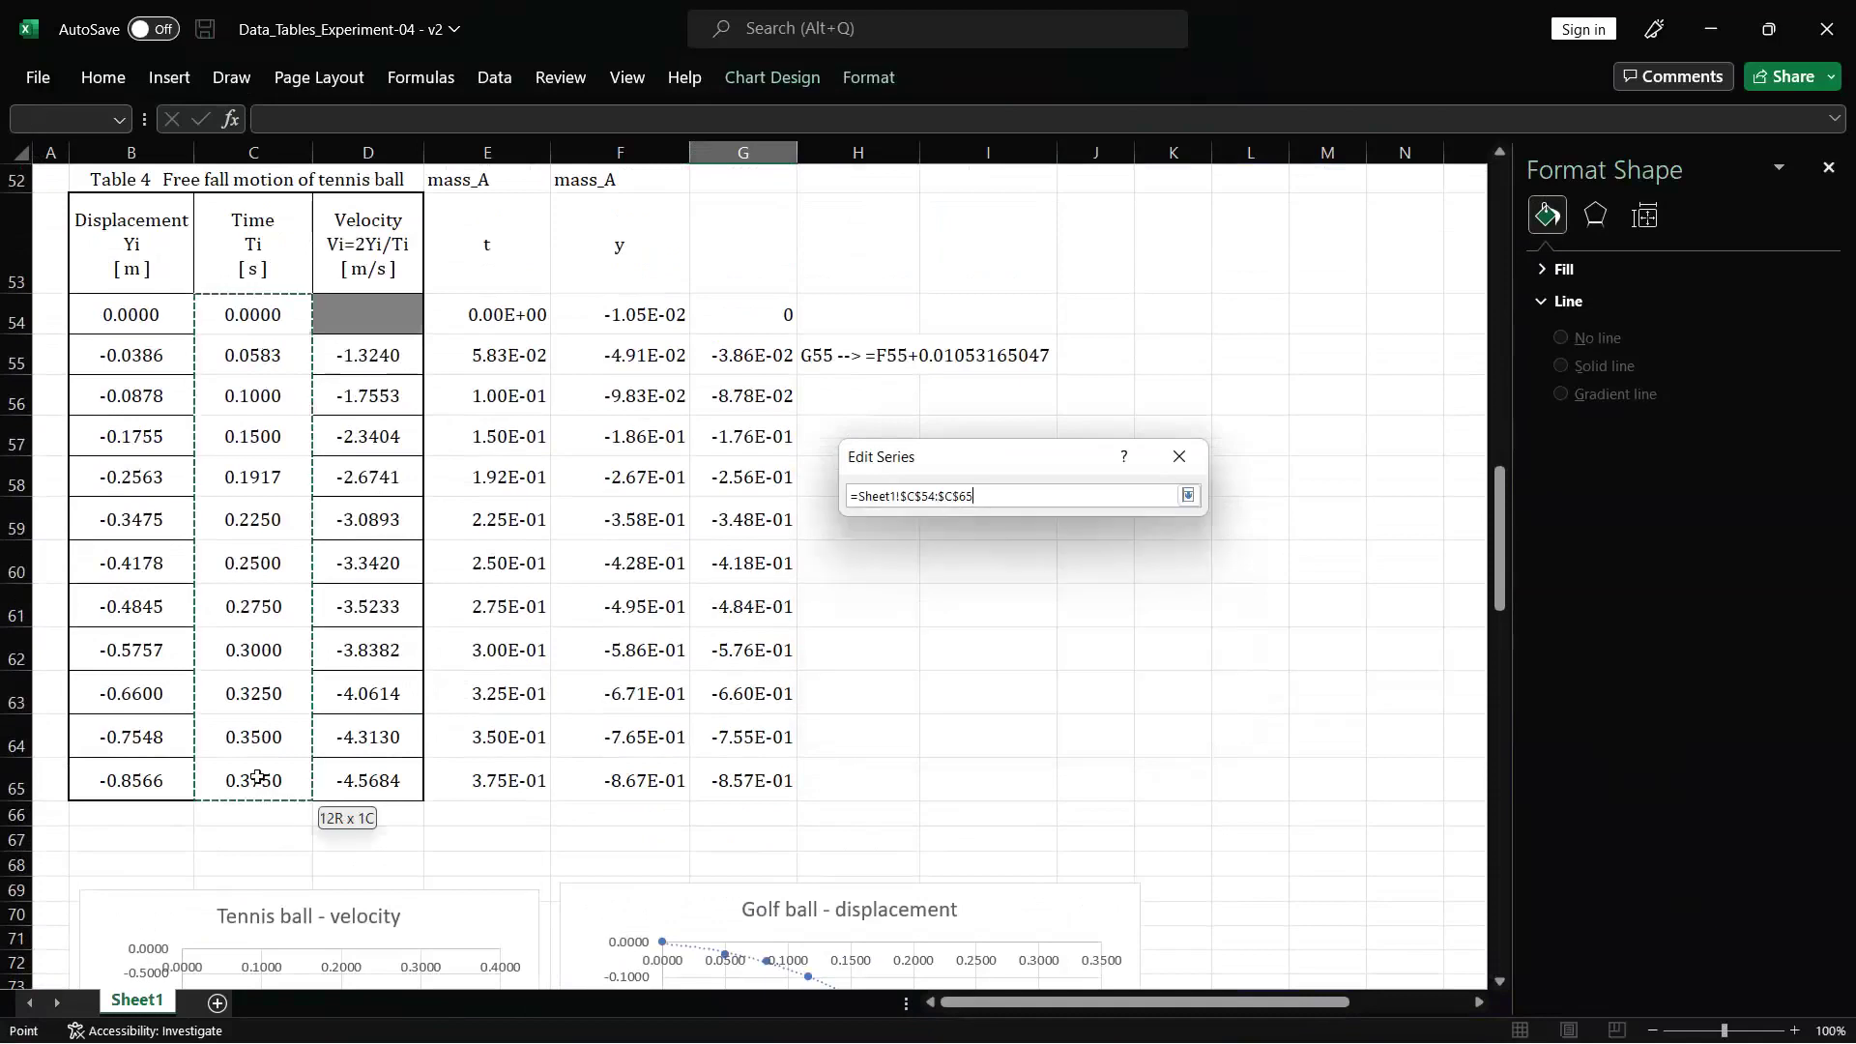
- Set Series1's Y values in the copied displacement chart to the tennis ball displacements in B54:B65 and apply the data source change
click(972, 613)
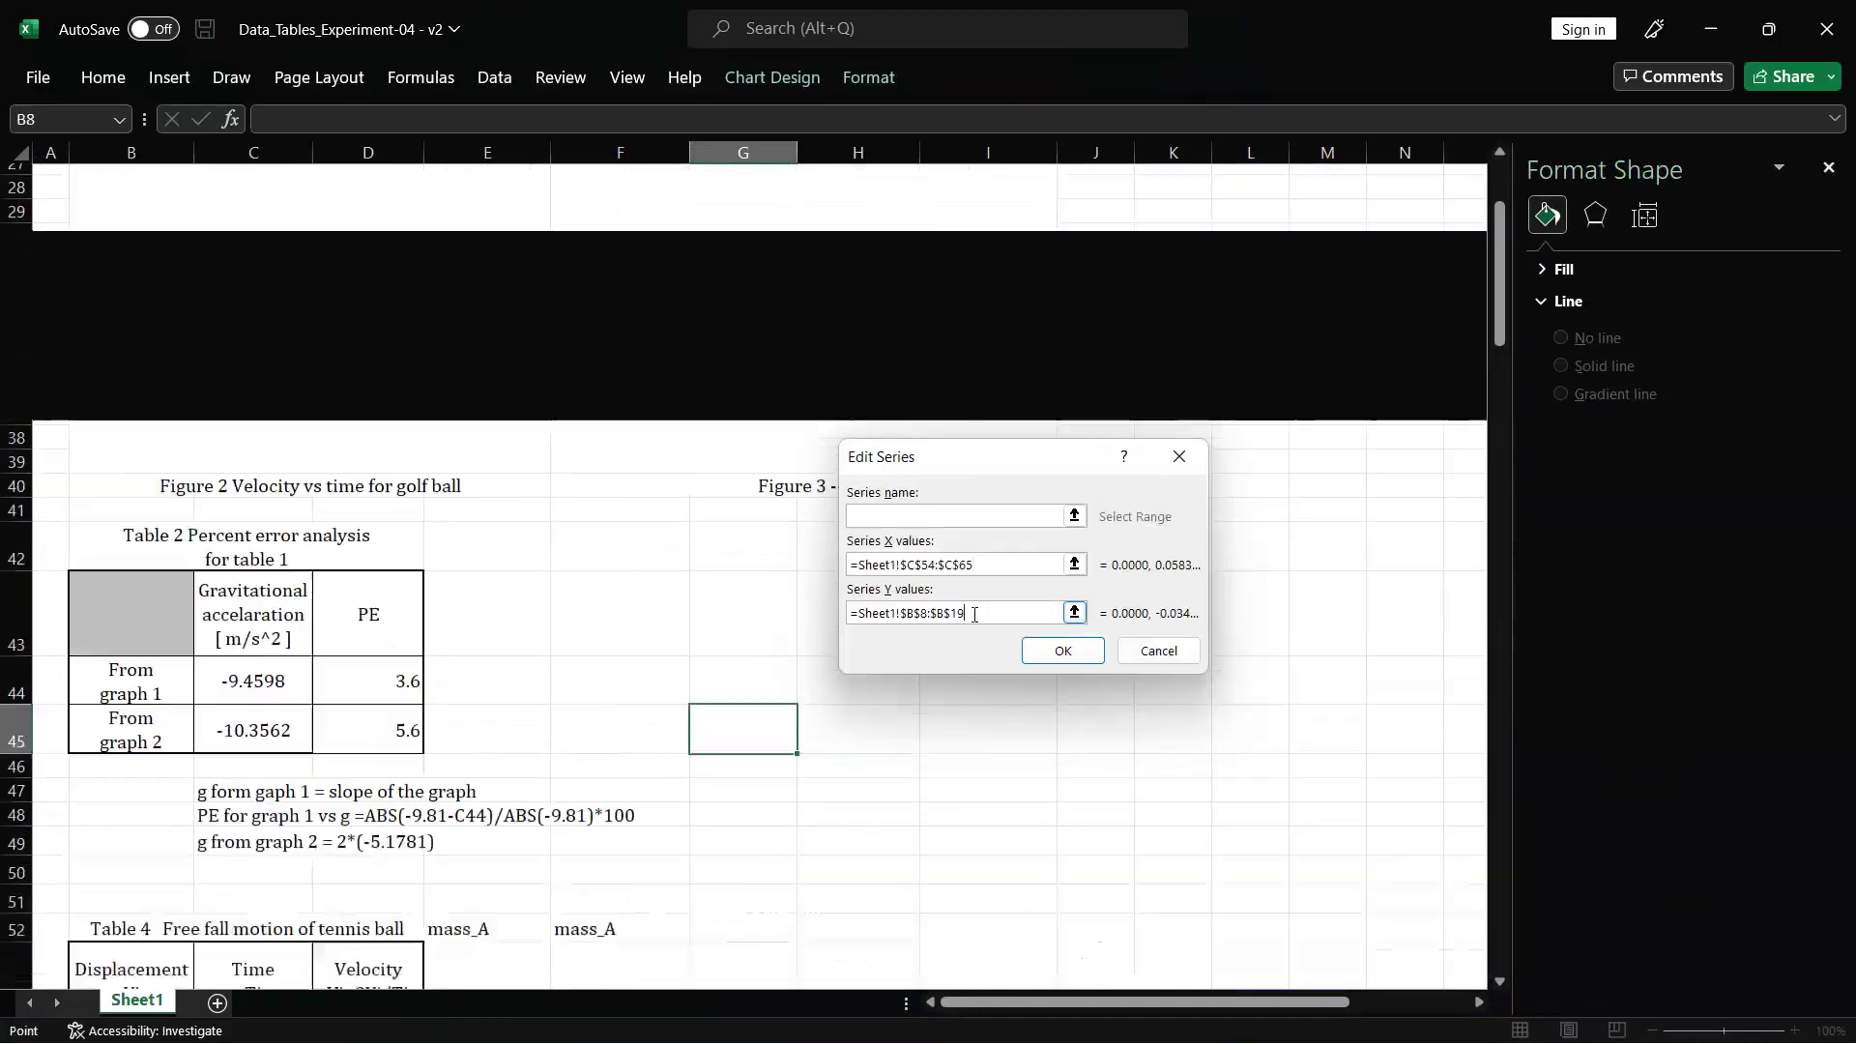
key(BackSpace)
key(BackSpace)
key(BackSpace)
key(BackSpace)
key(BackSpace)
key(BackSpace)
key(BackSpace)
key(BackSpace)
key(BackSpace)
key(BackSpace)
key(BackSpace)
key(BackSpace)
key(BackSpace)
key(BackSpace)
key(BackSpace)
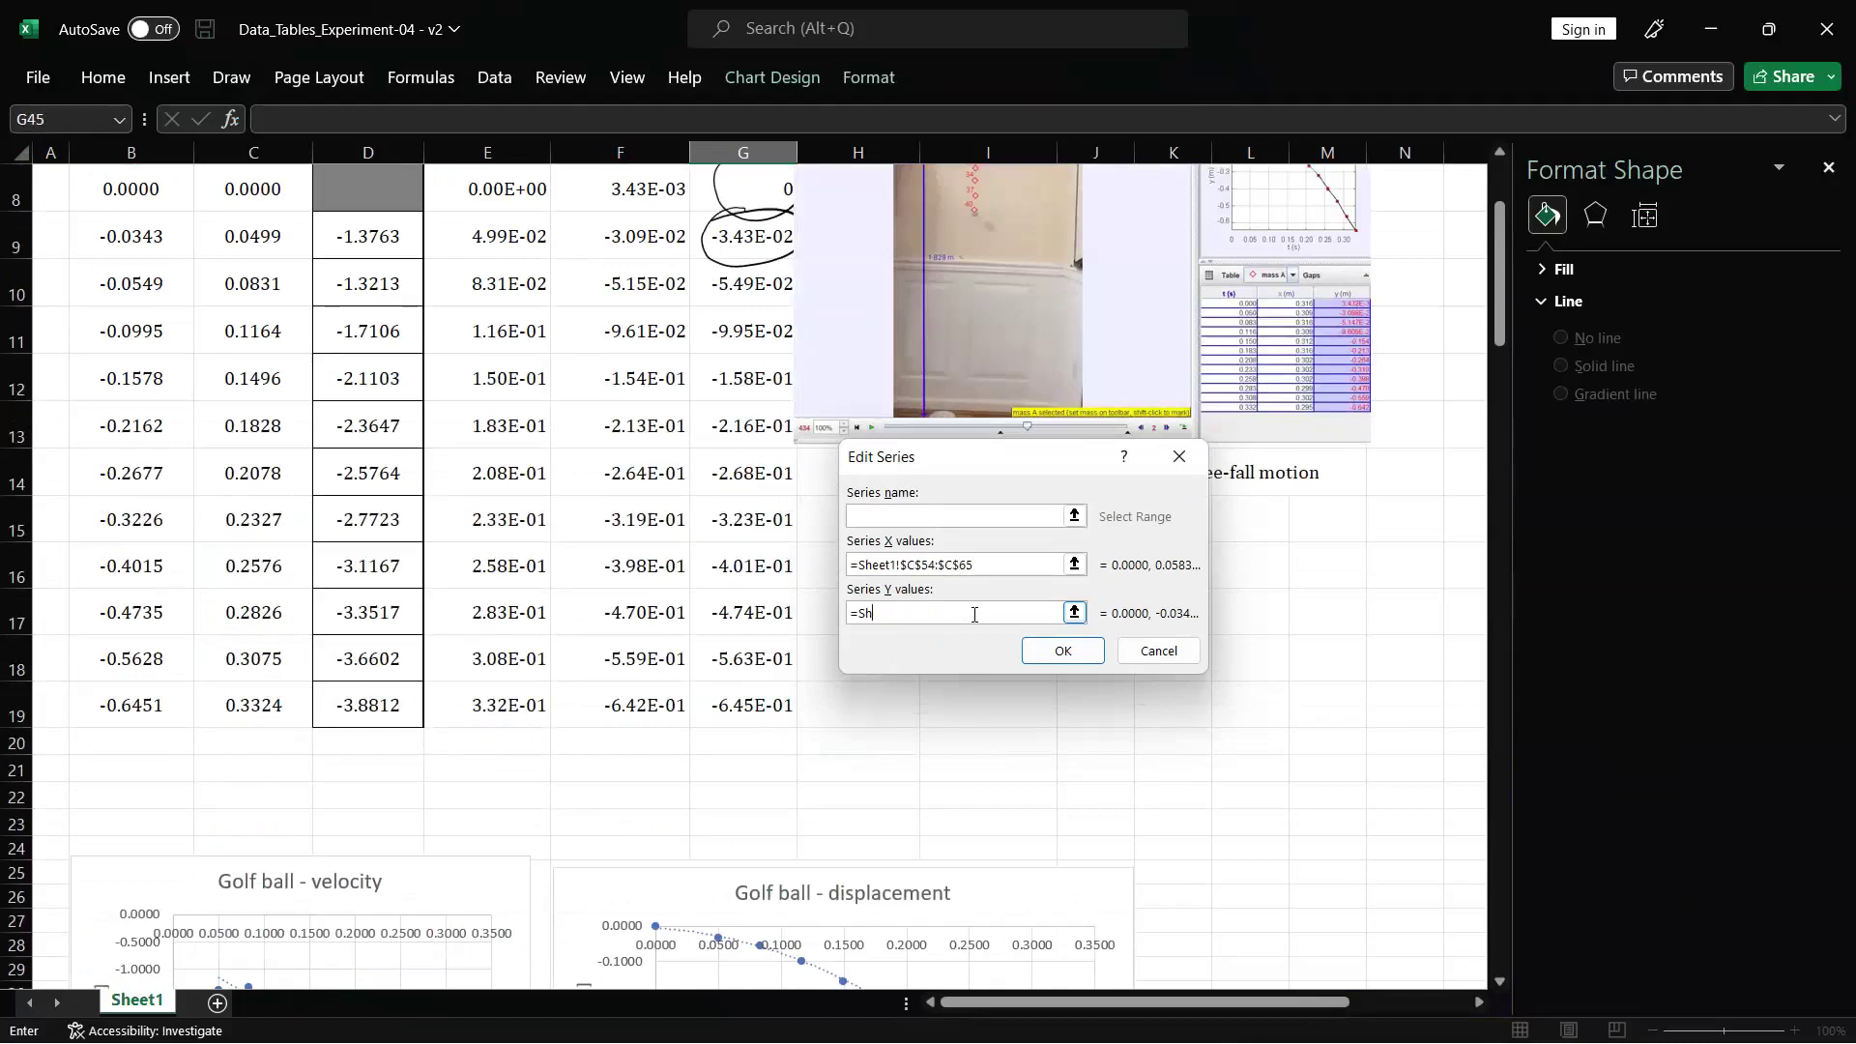
scroll(610, 728, down, 15)
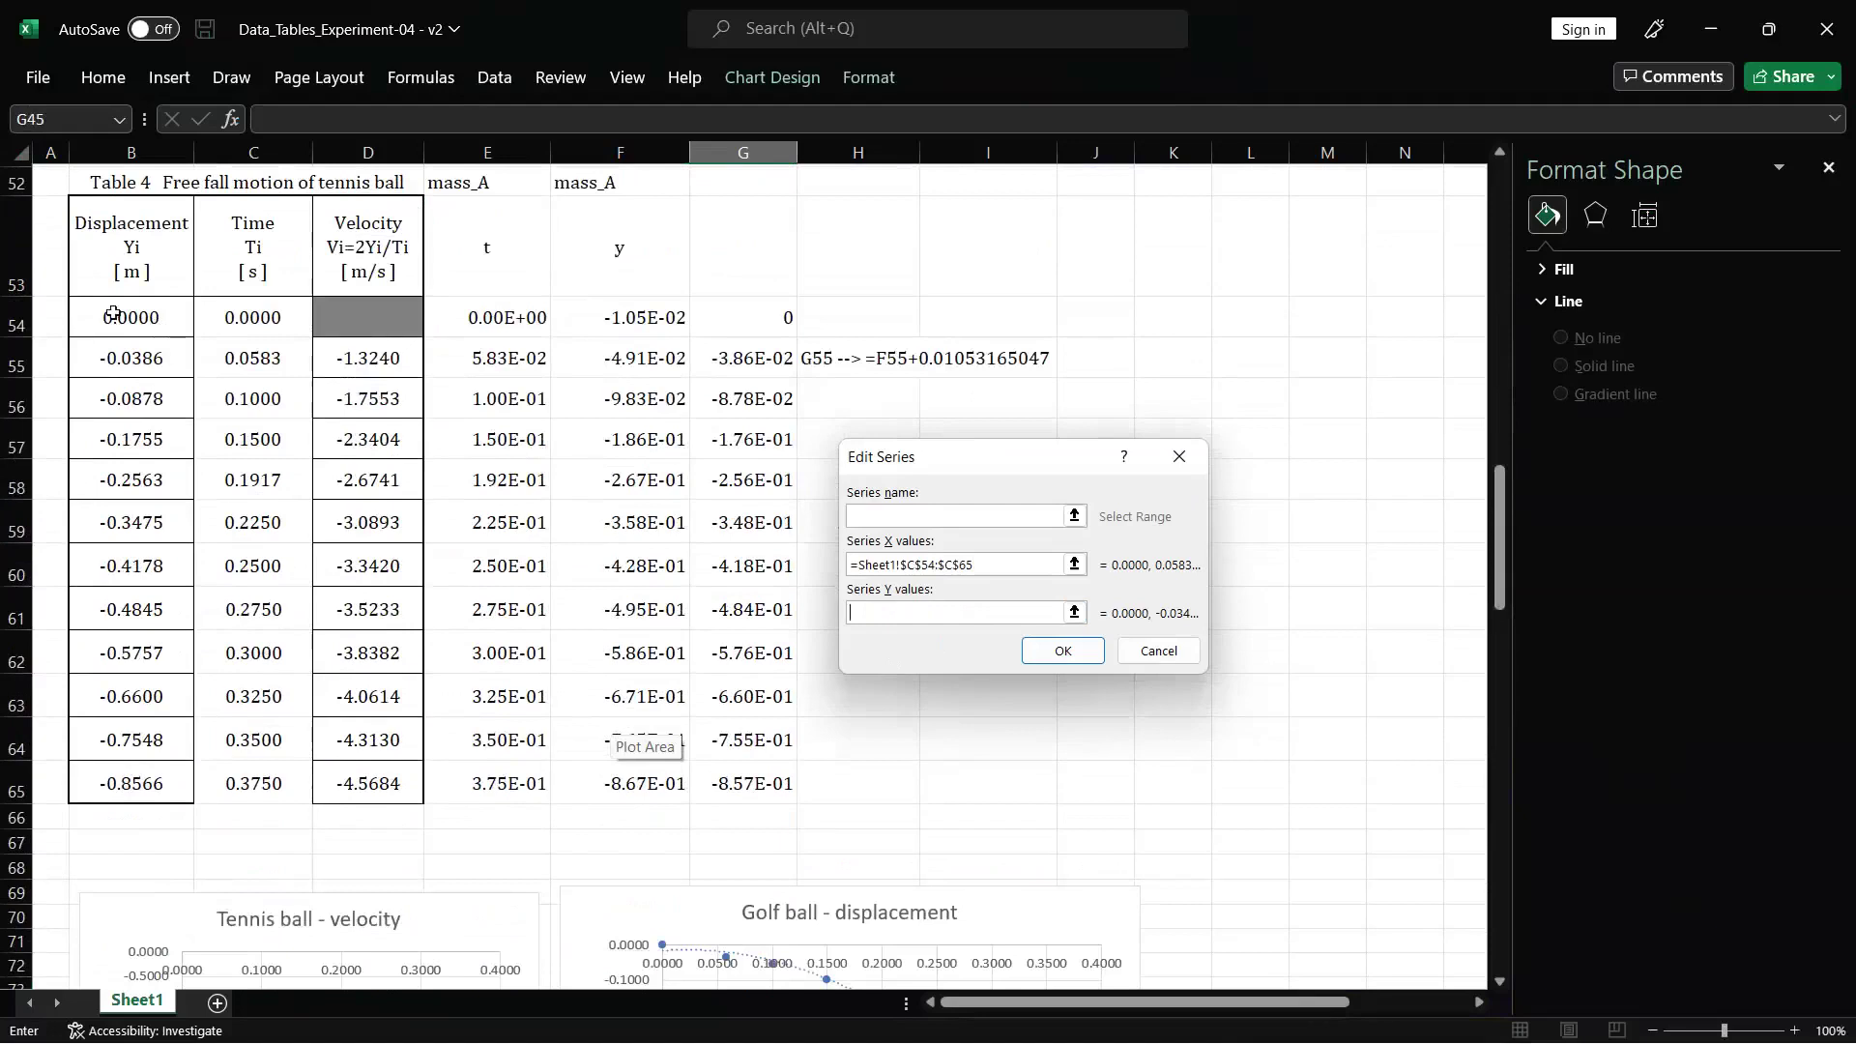
drag(113, 313, 133, 783)
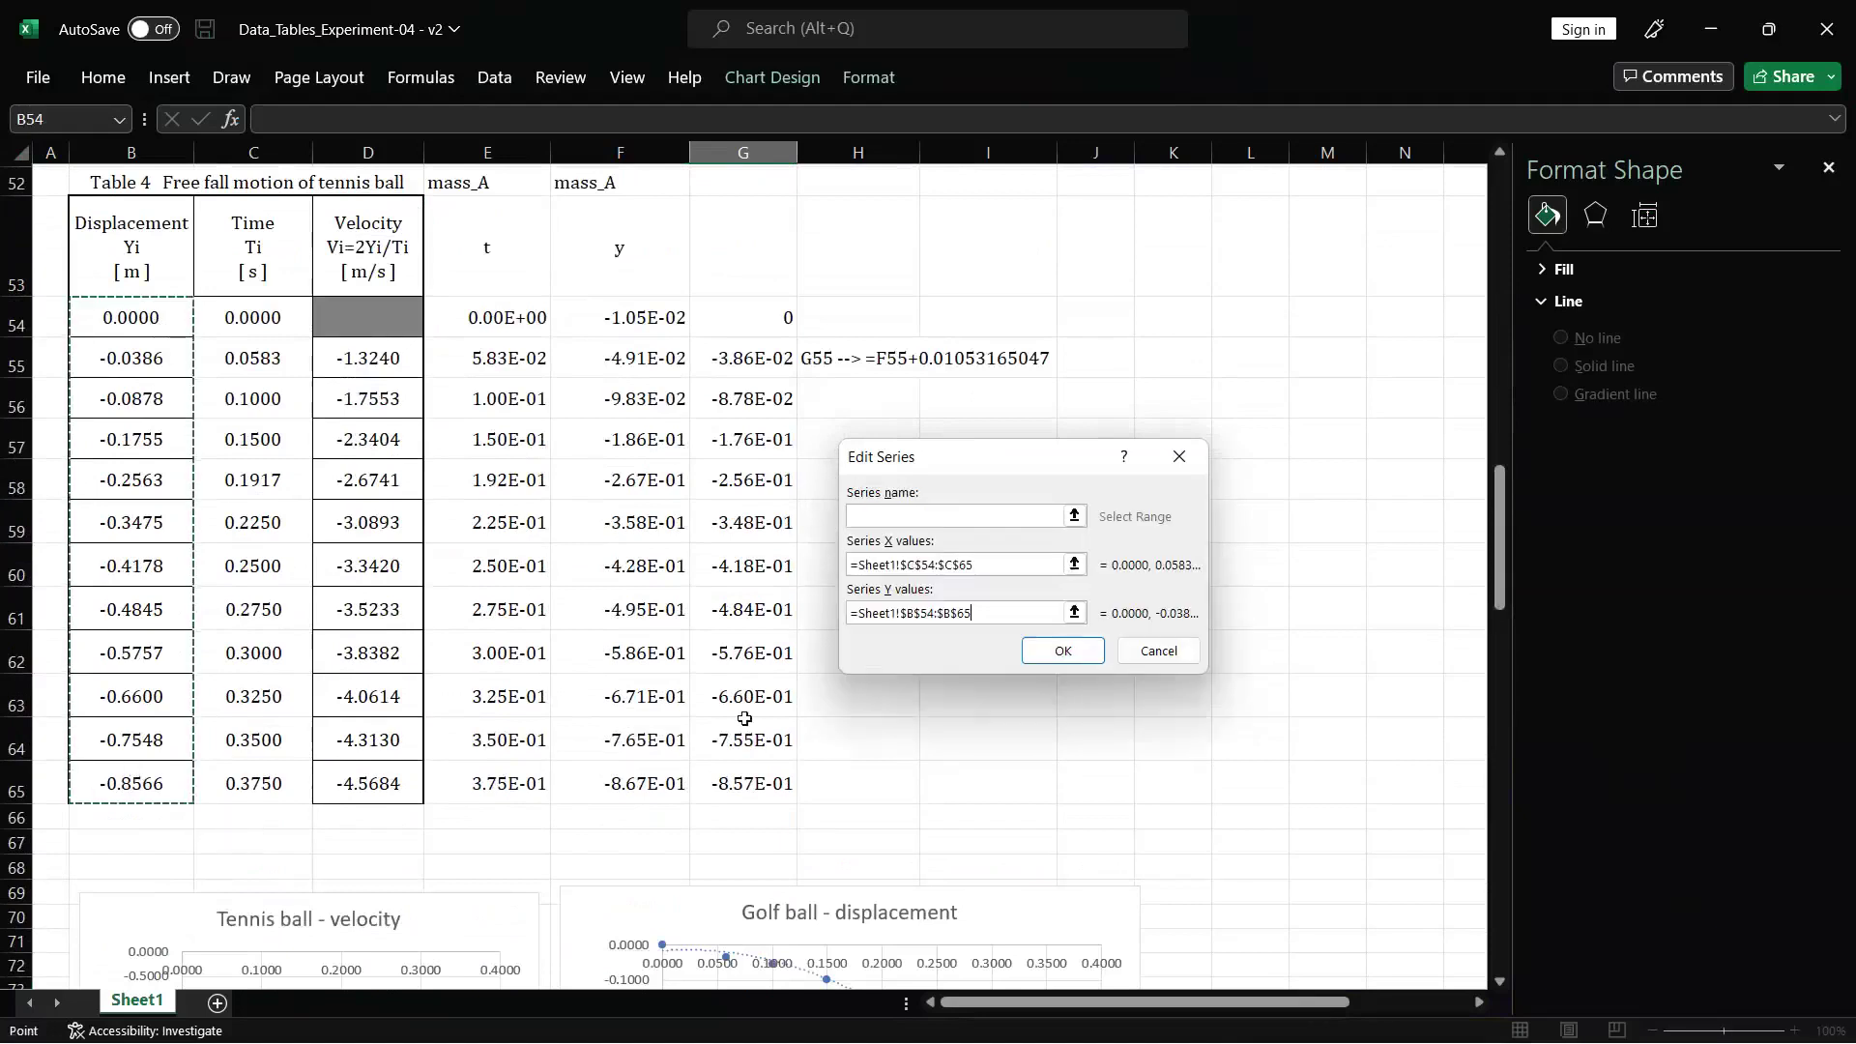
click(1065, 651)
click(1221, 728)
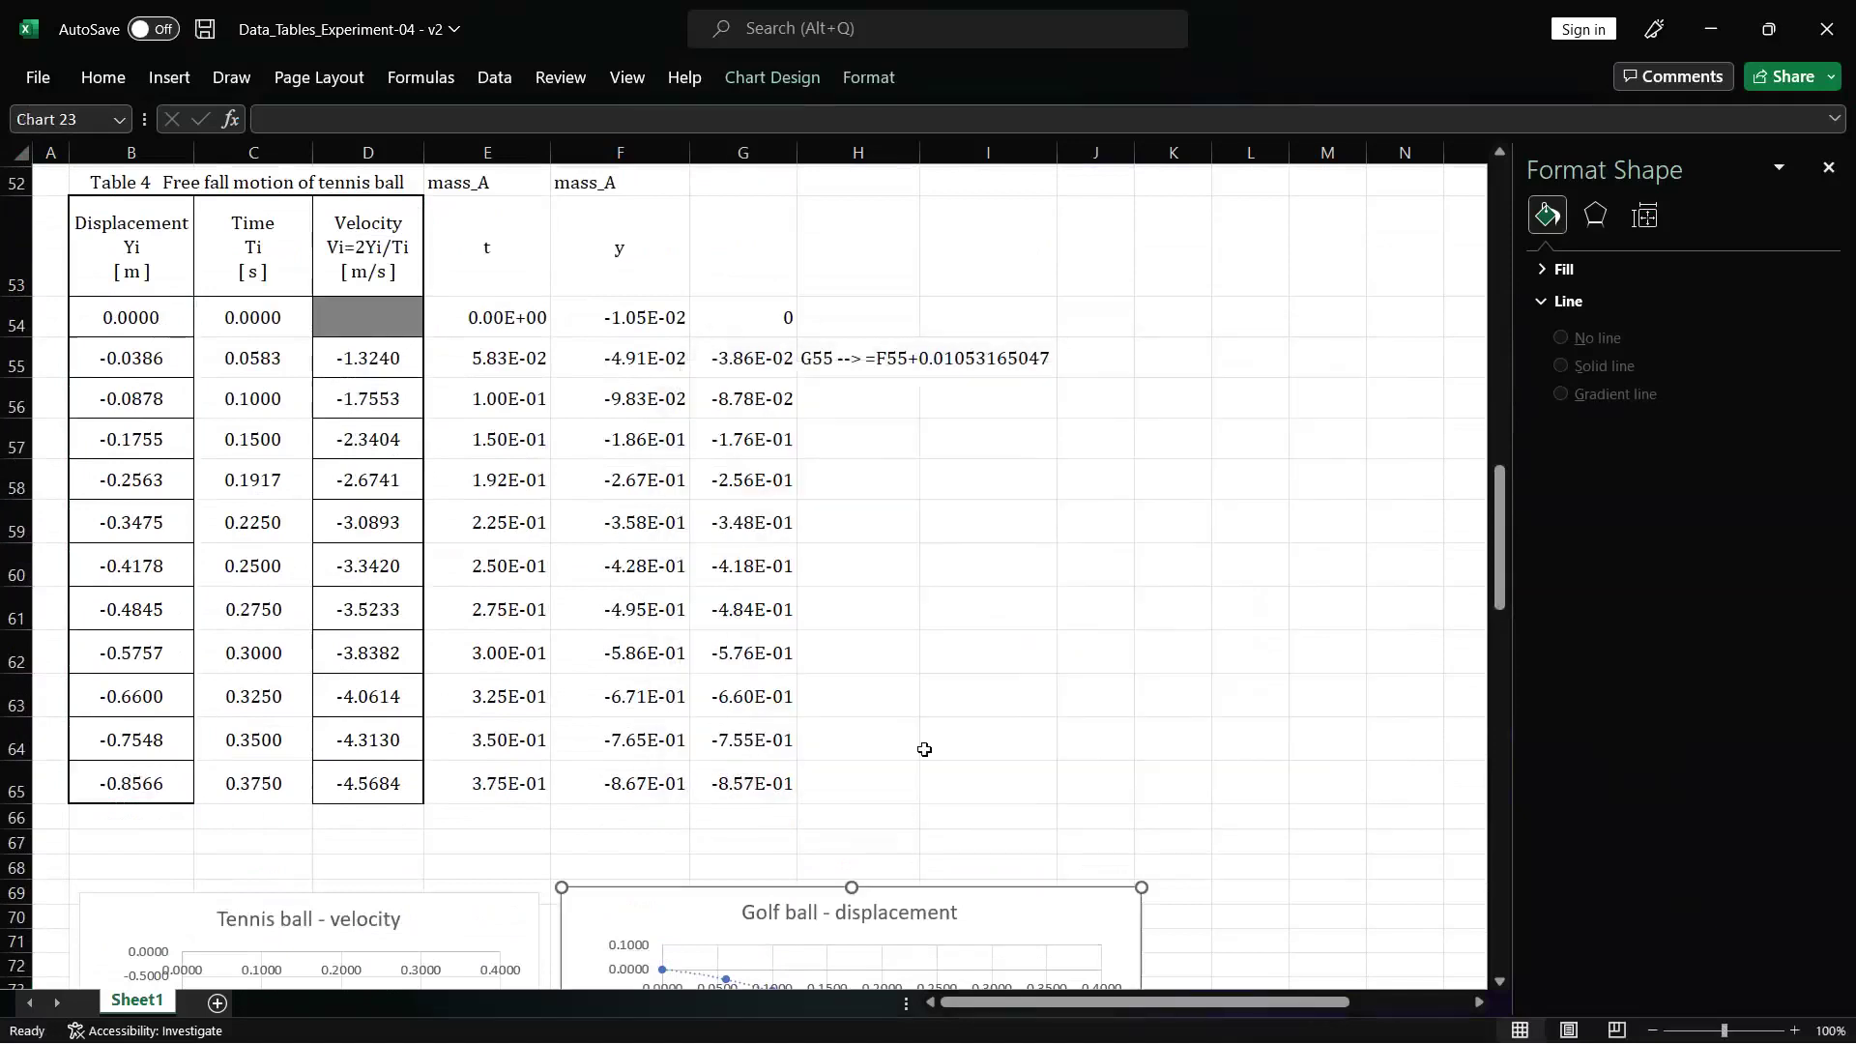
- Retitle the copied displacement chart as "Tennis ball - displacement"
scroll(925, 749, down, 4)
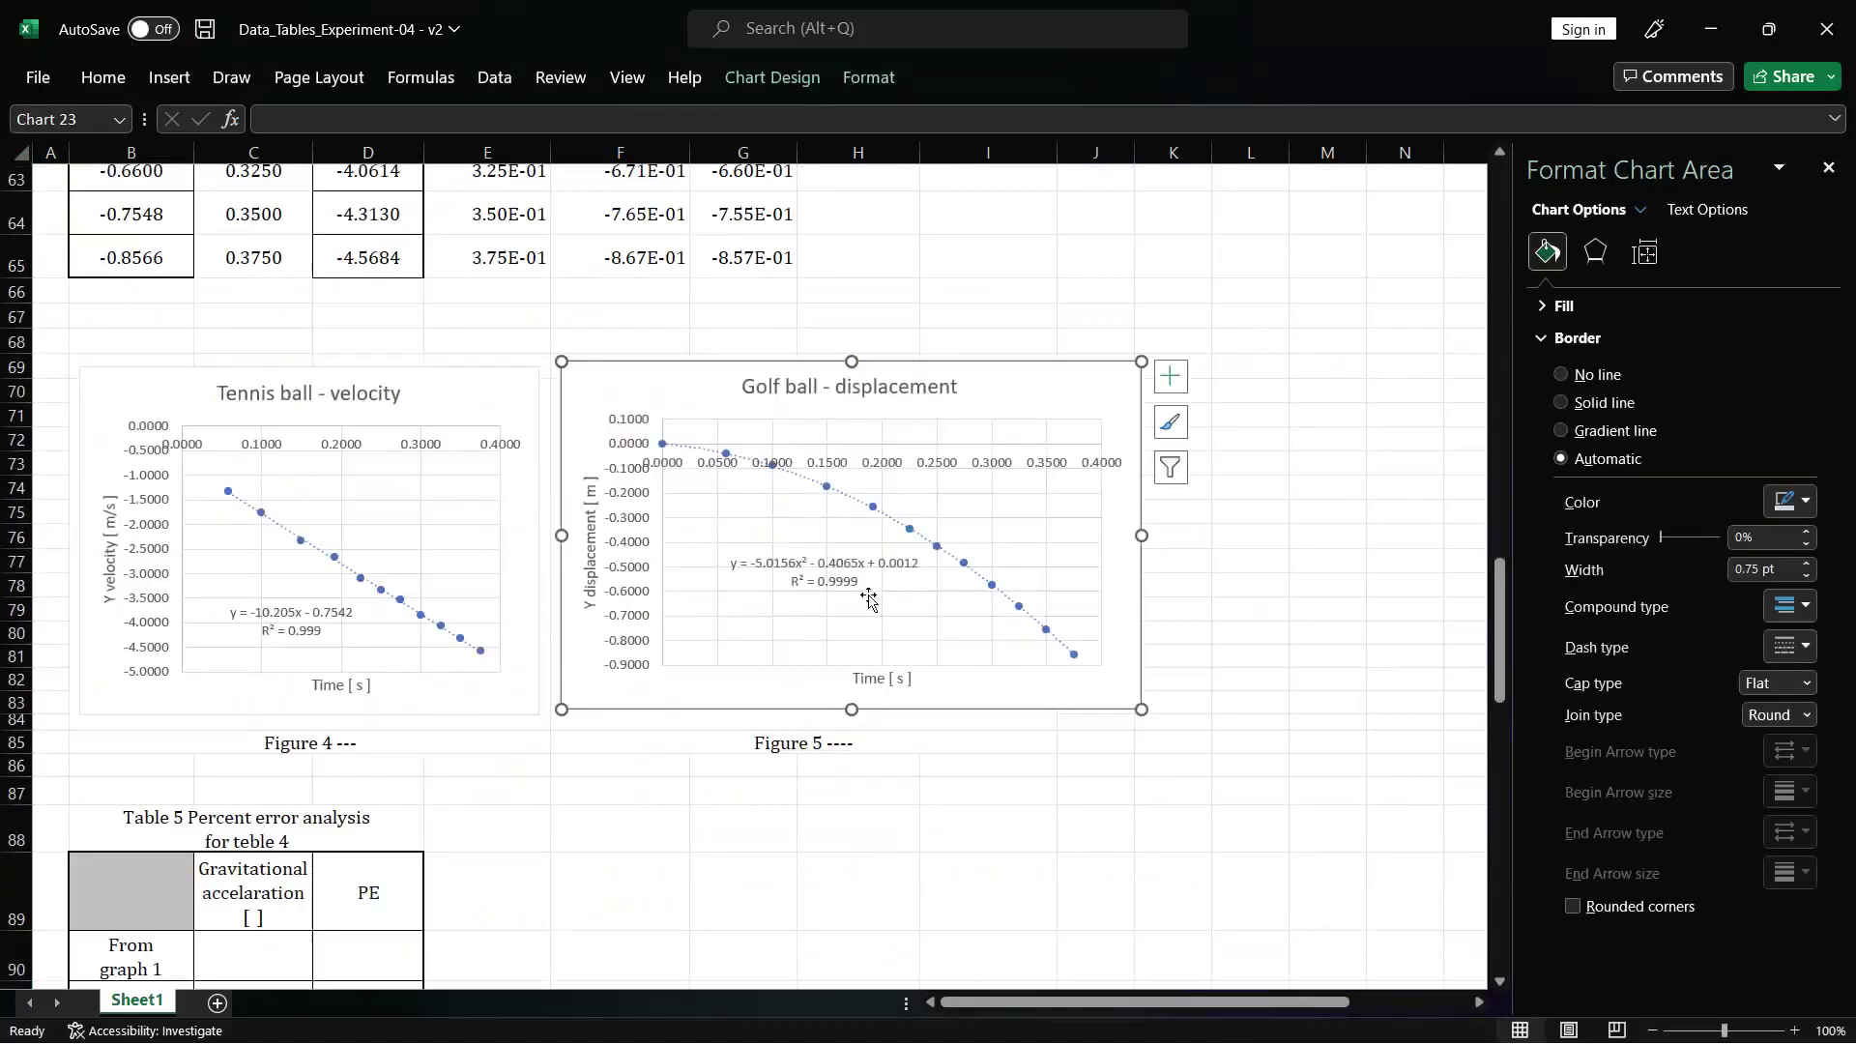
scroll(859, 602, down, 1)
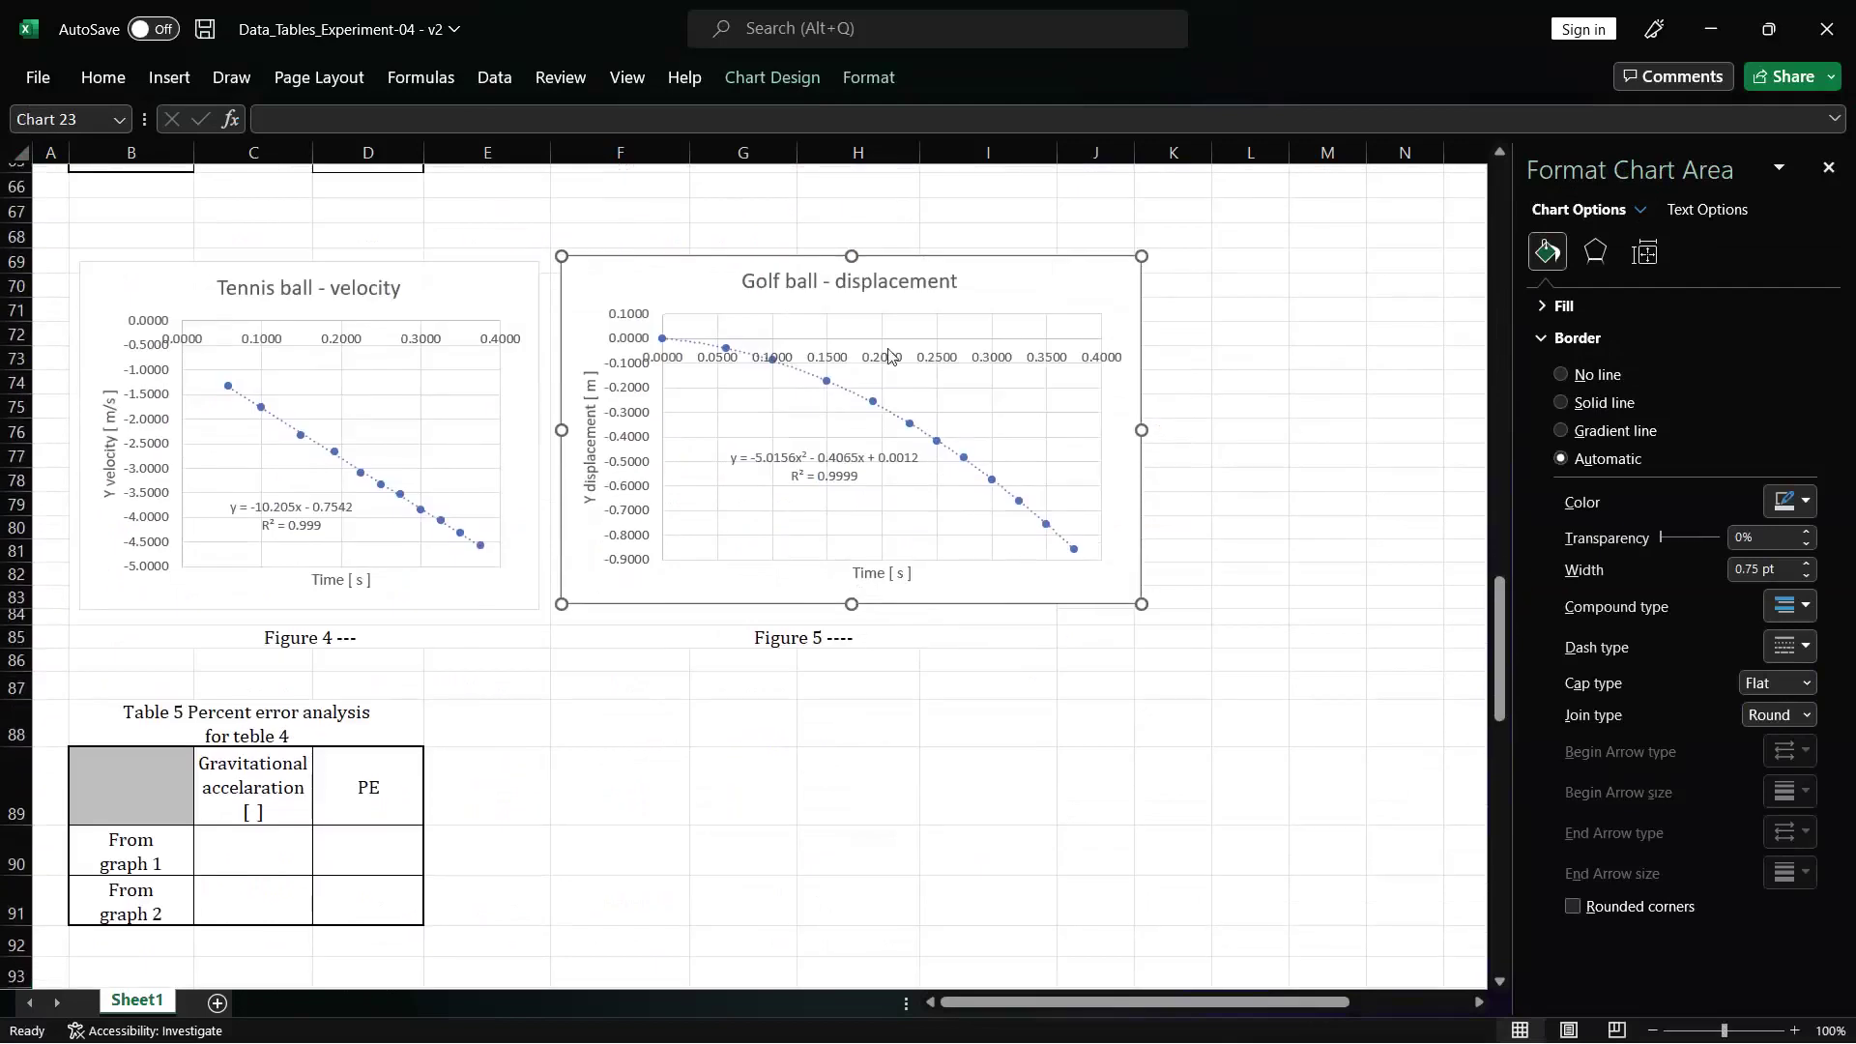
click(786, 275)
click(786, 274)
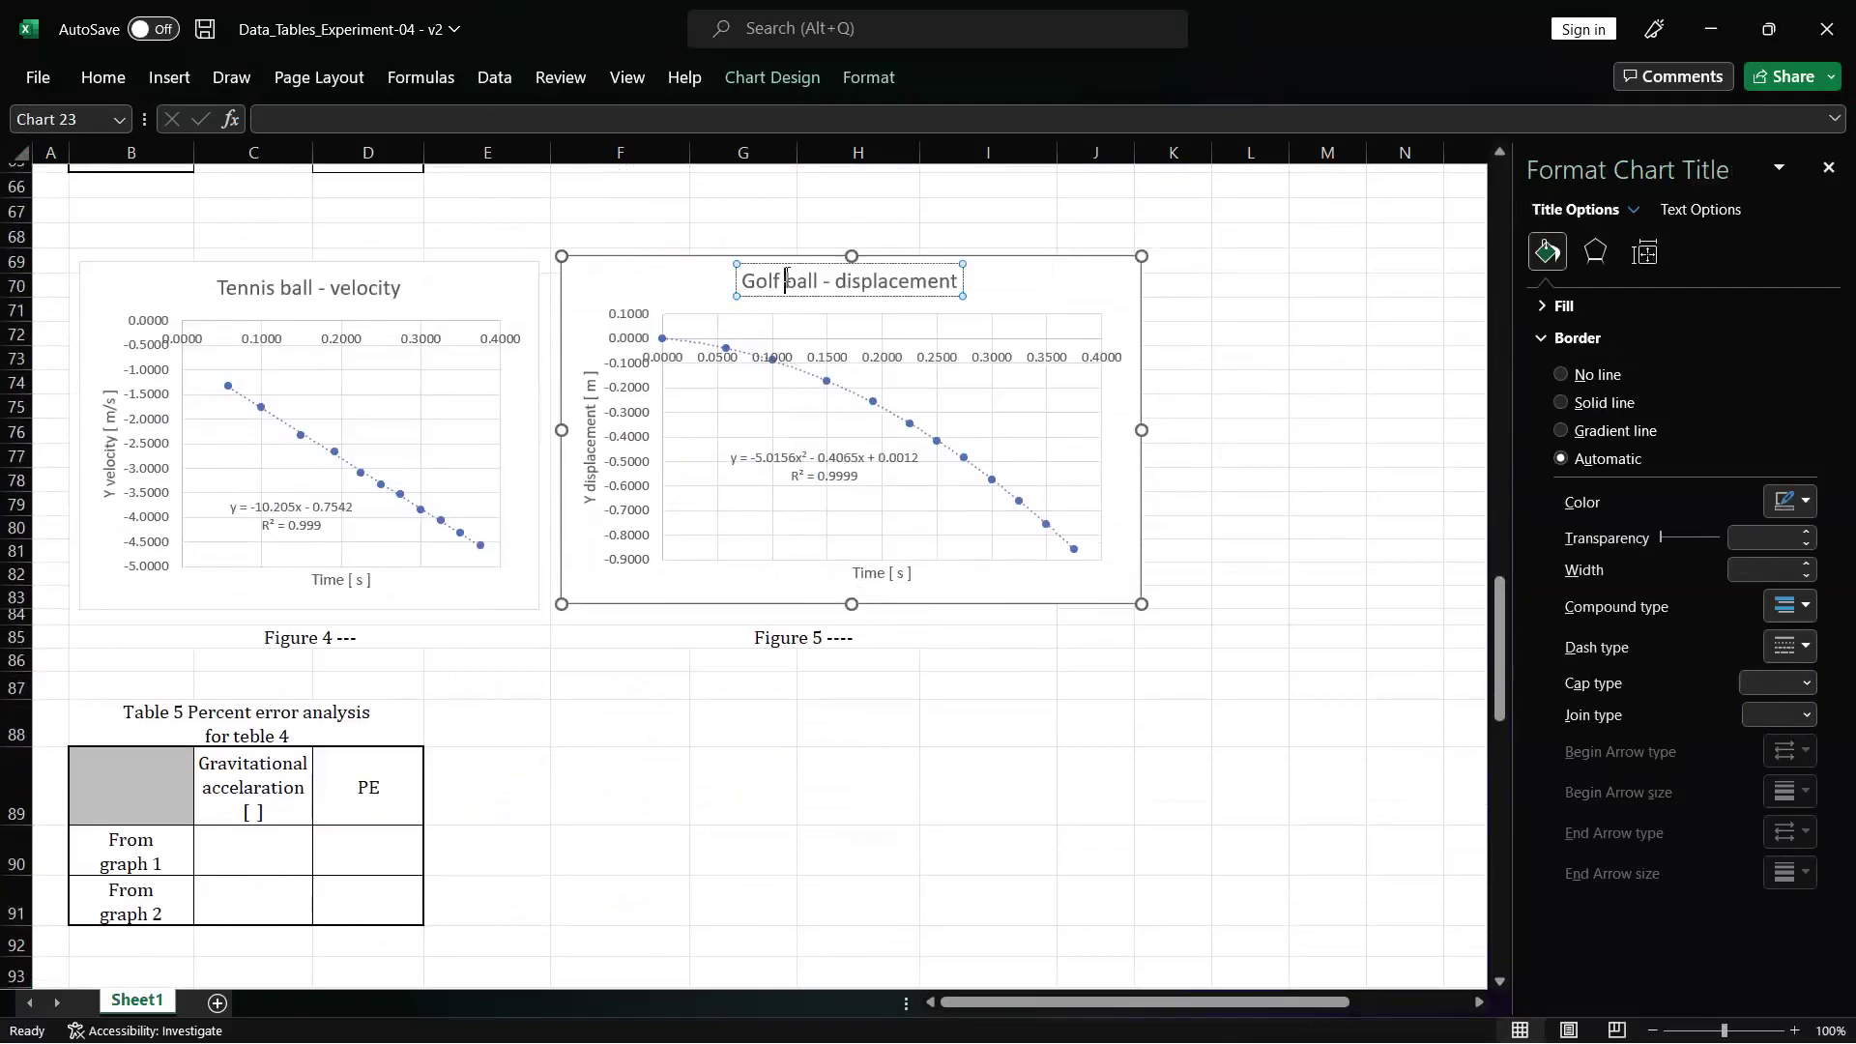
key(BackSpace)
key(BackSpace)
key(BackSpace)
key(BackSpace)
text(Tennis)
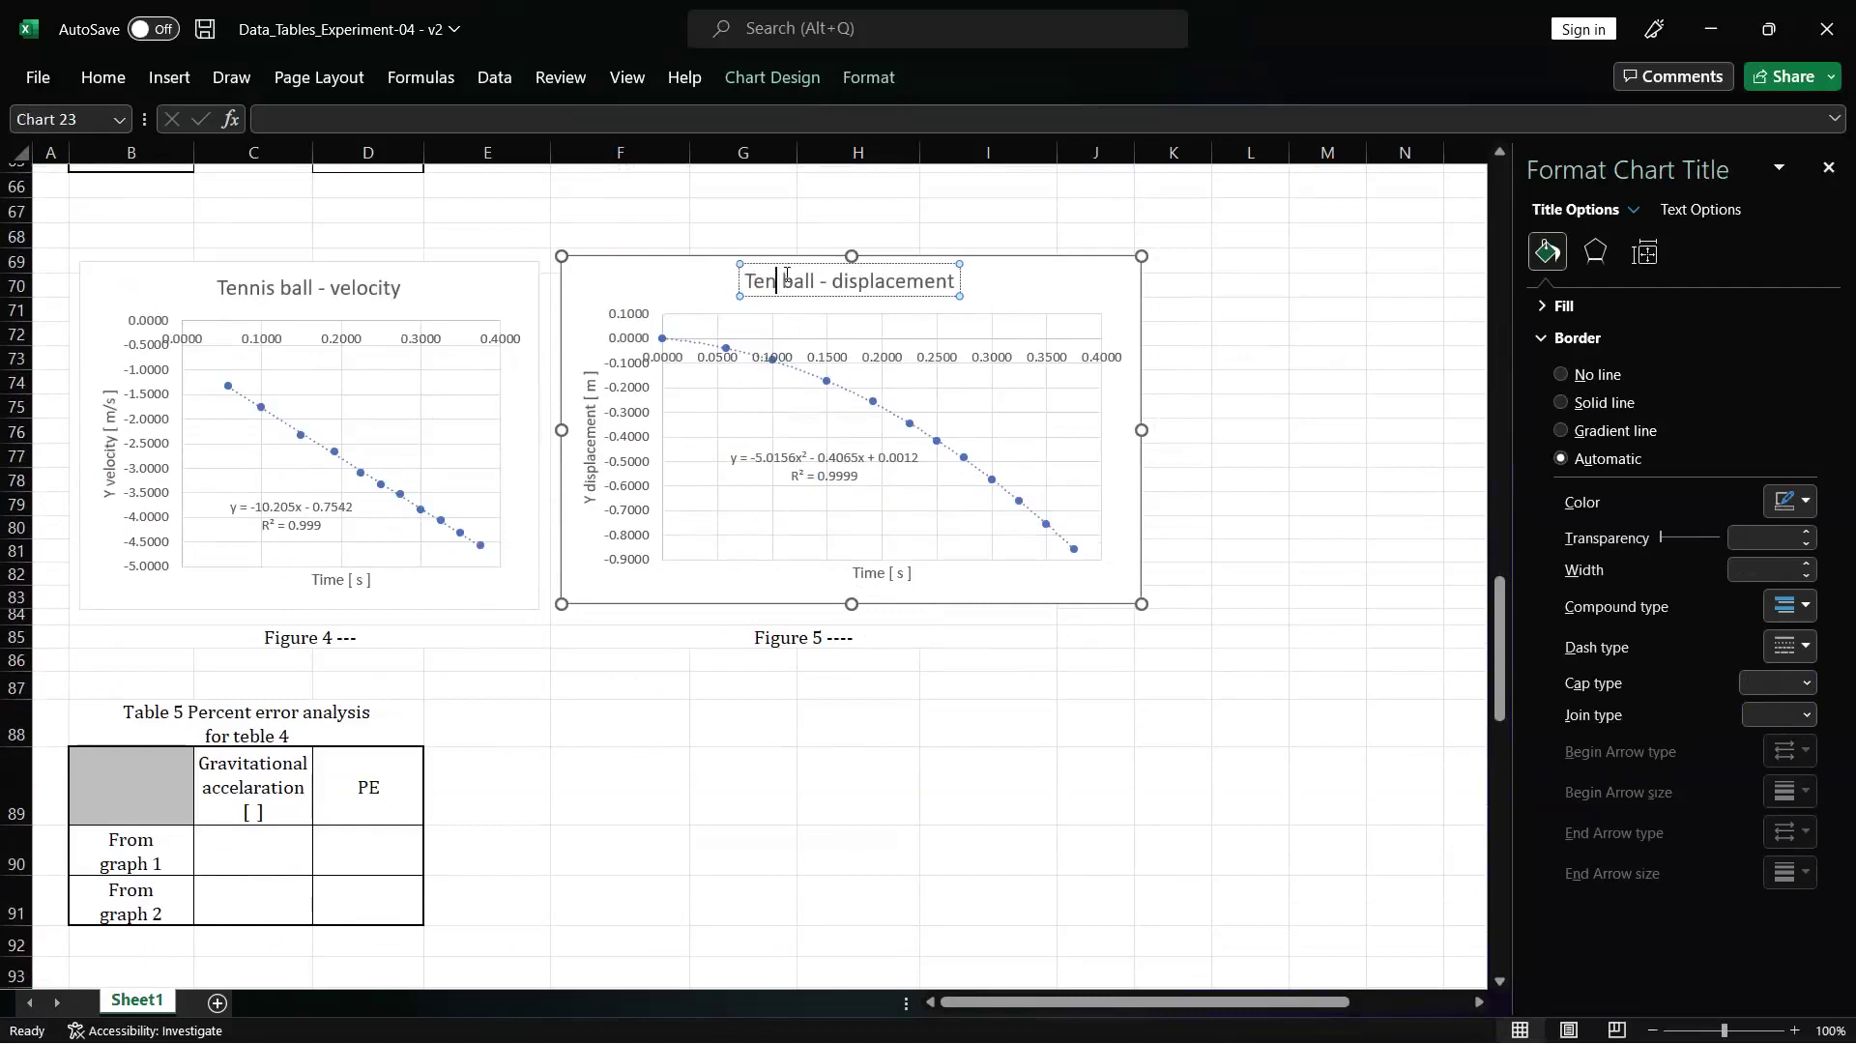
click(1167, 501)
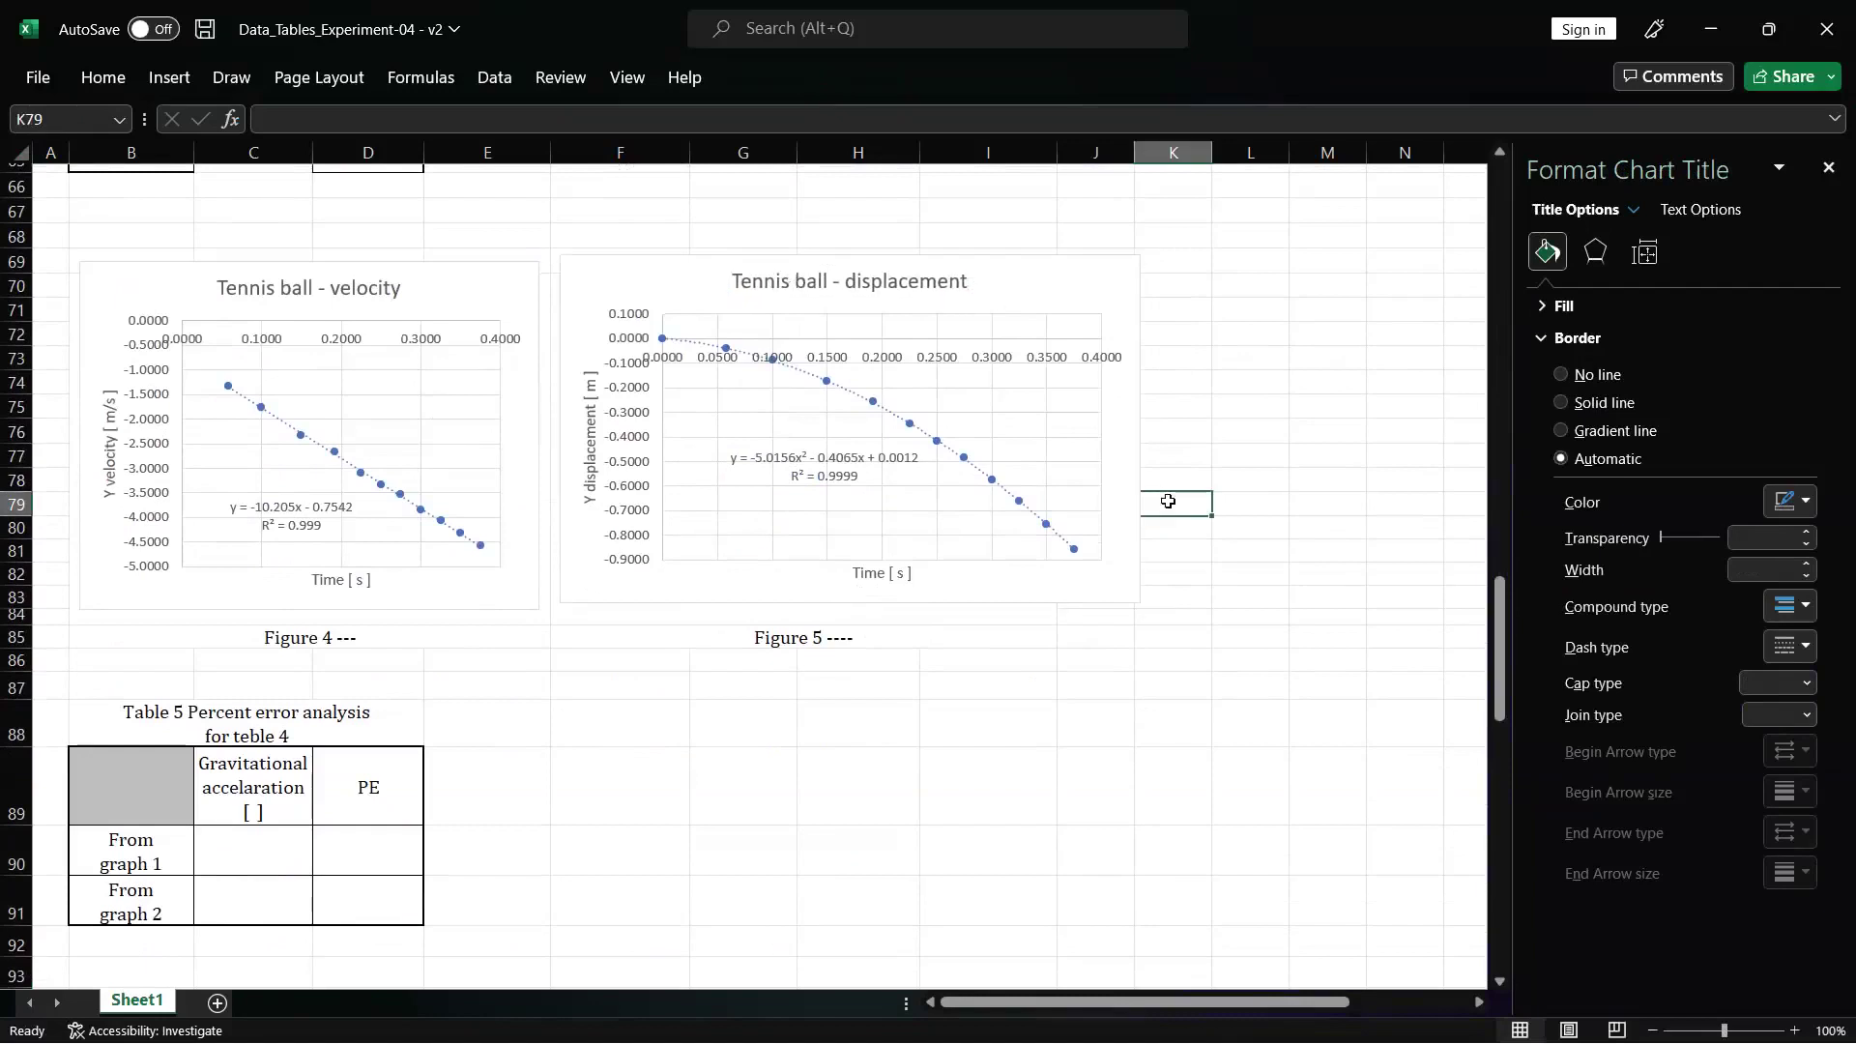
- Change the Figure 4 caption in B85 to "Figure 4 Graph of Y velocity vs time for tennis ball"
scroll(882, 413, up, 7)
scroll(887, 416, down, 6)
scroll(887, 417, down, 3)
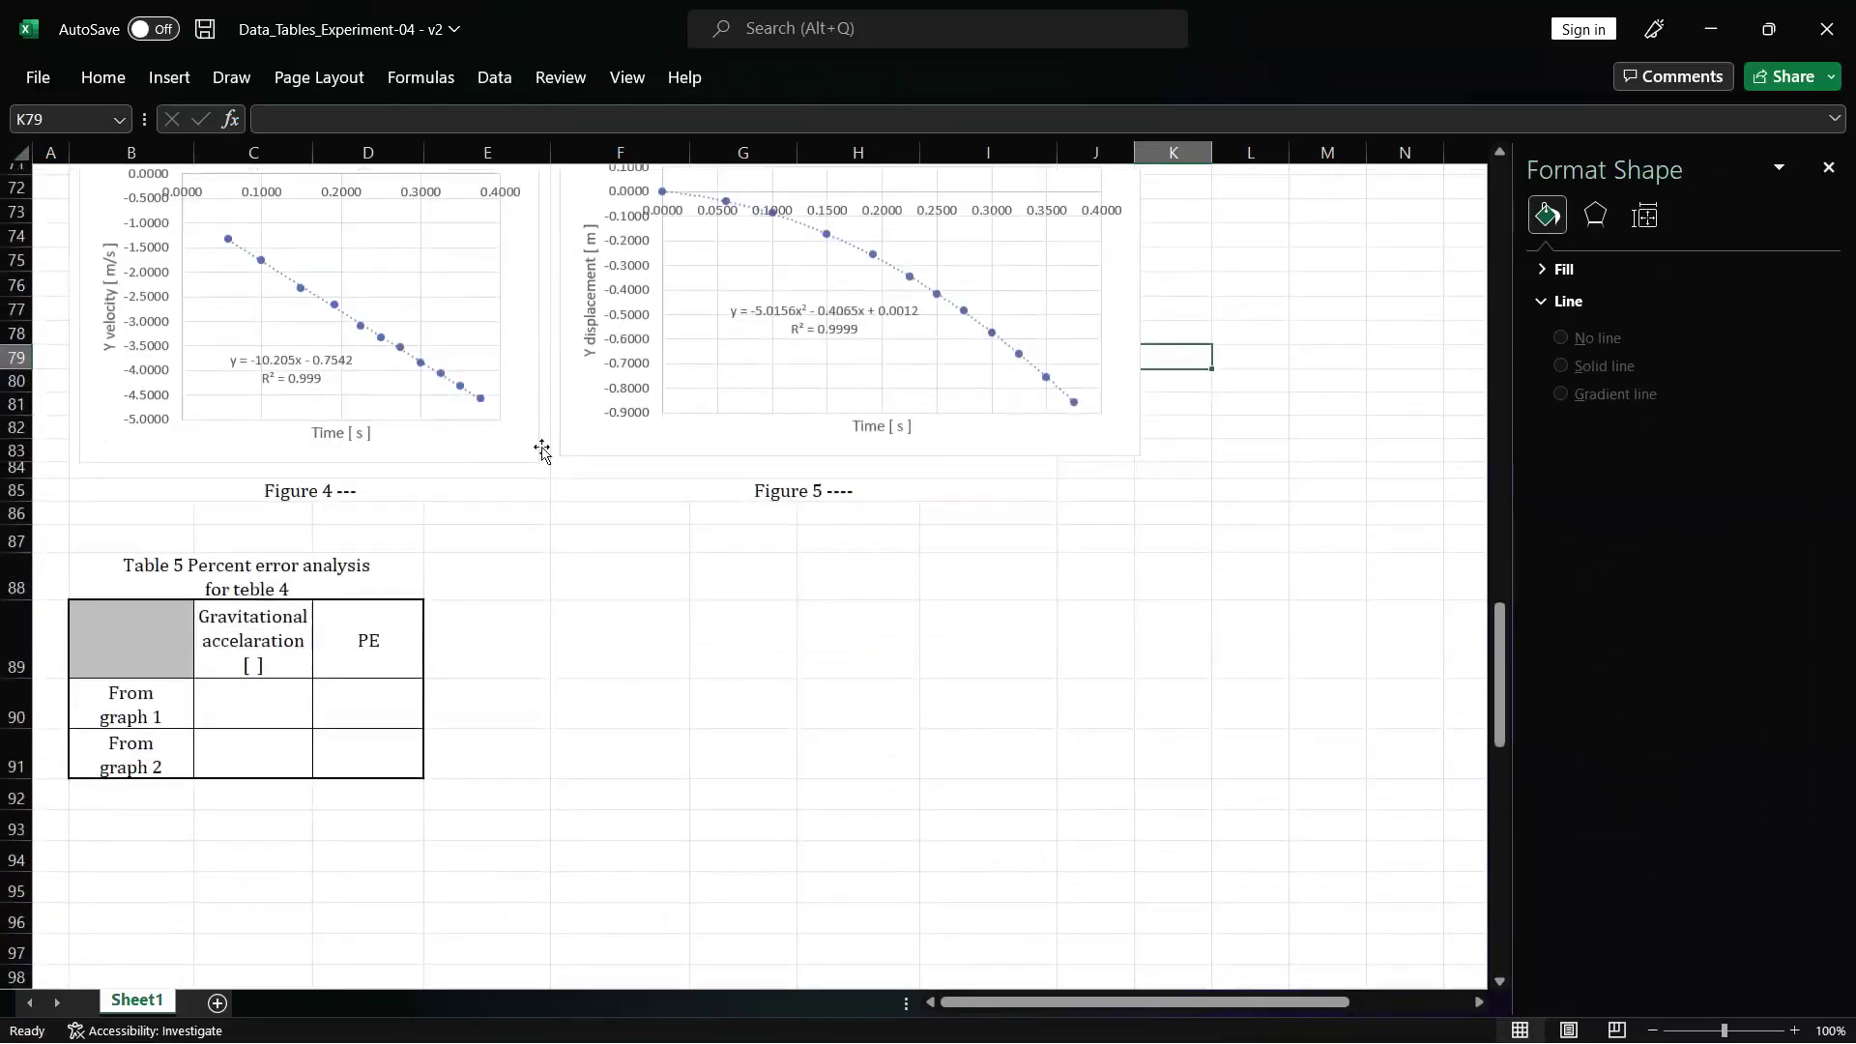
click(431, 488)
click(391, 123)
key(BackSpace)
key(BackSpace)
key(BackSpace)
key(BackSpace)
text(G)
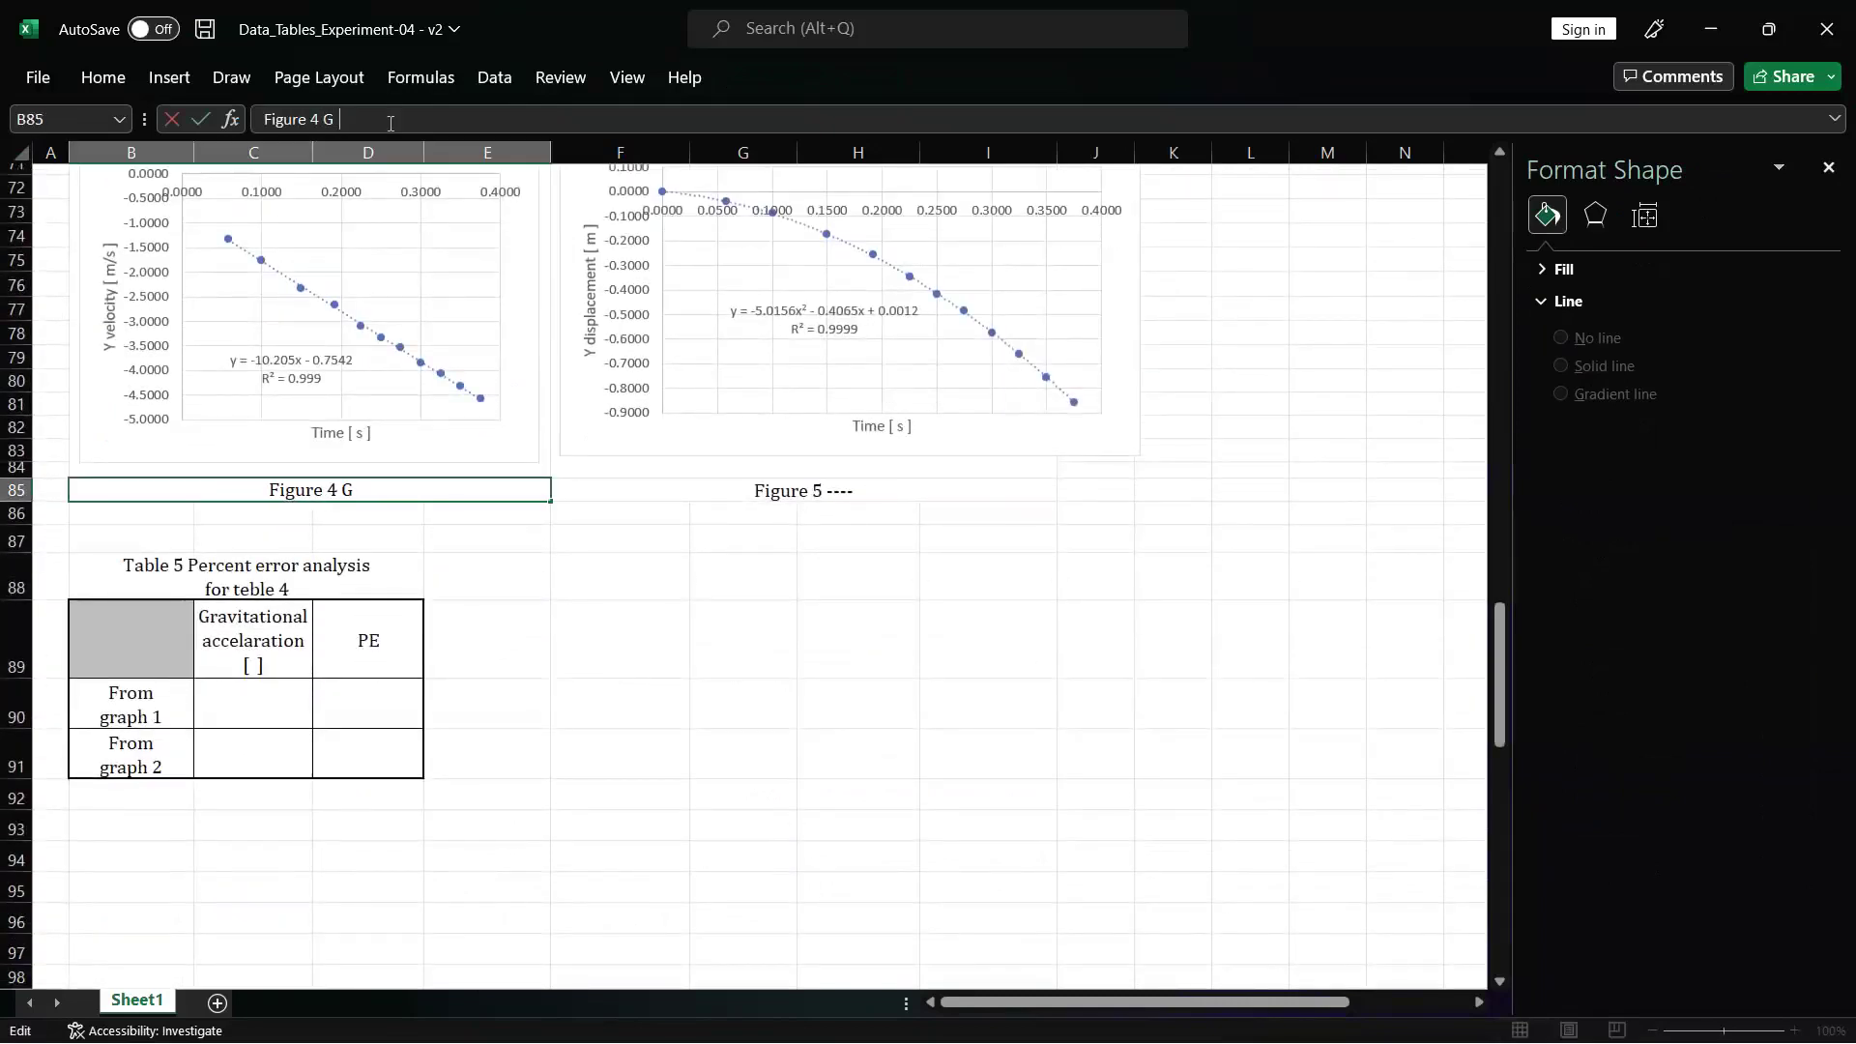
text(raph of)
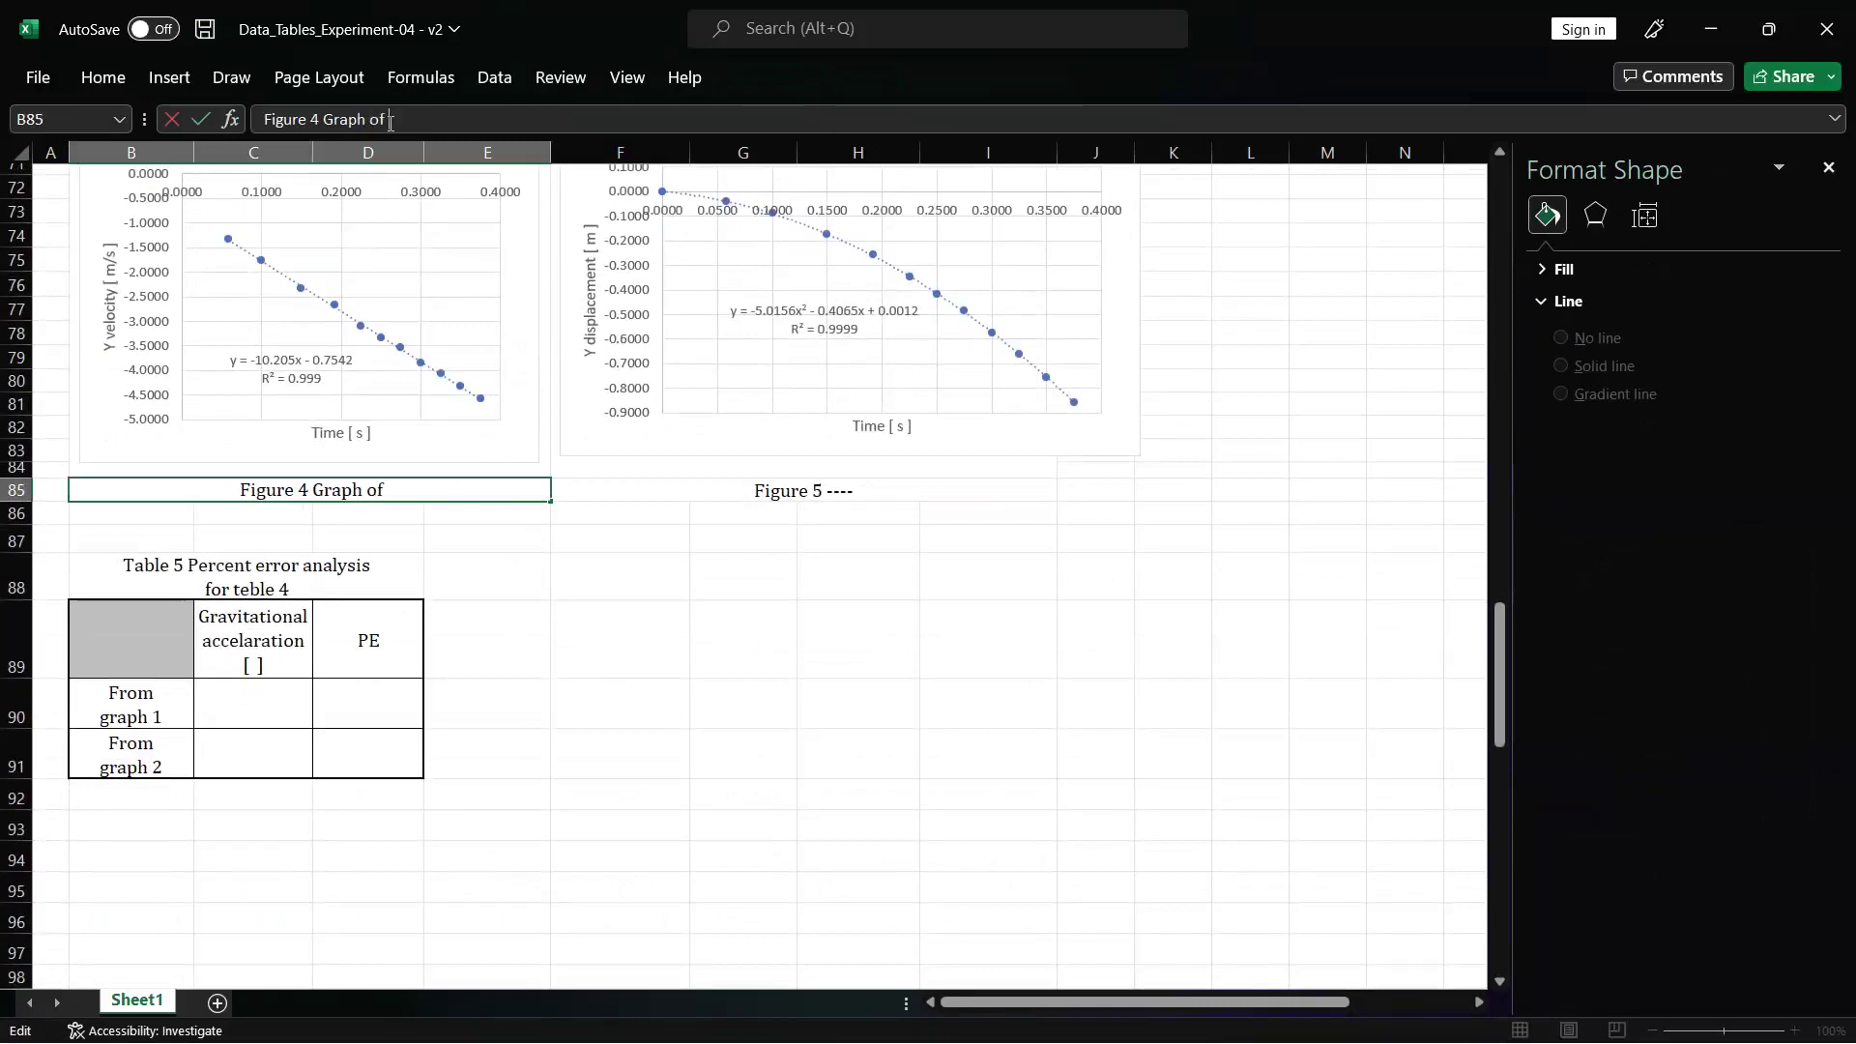
text( Y velocity)
text( vs time for )
text(ta)
text(nnis ball)
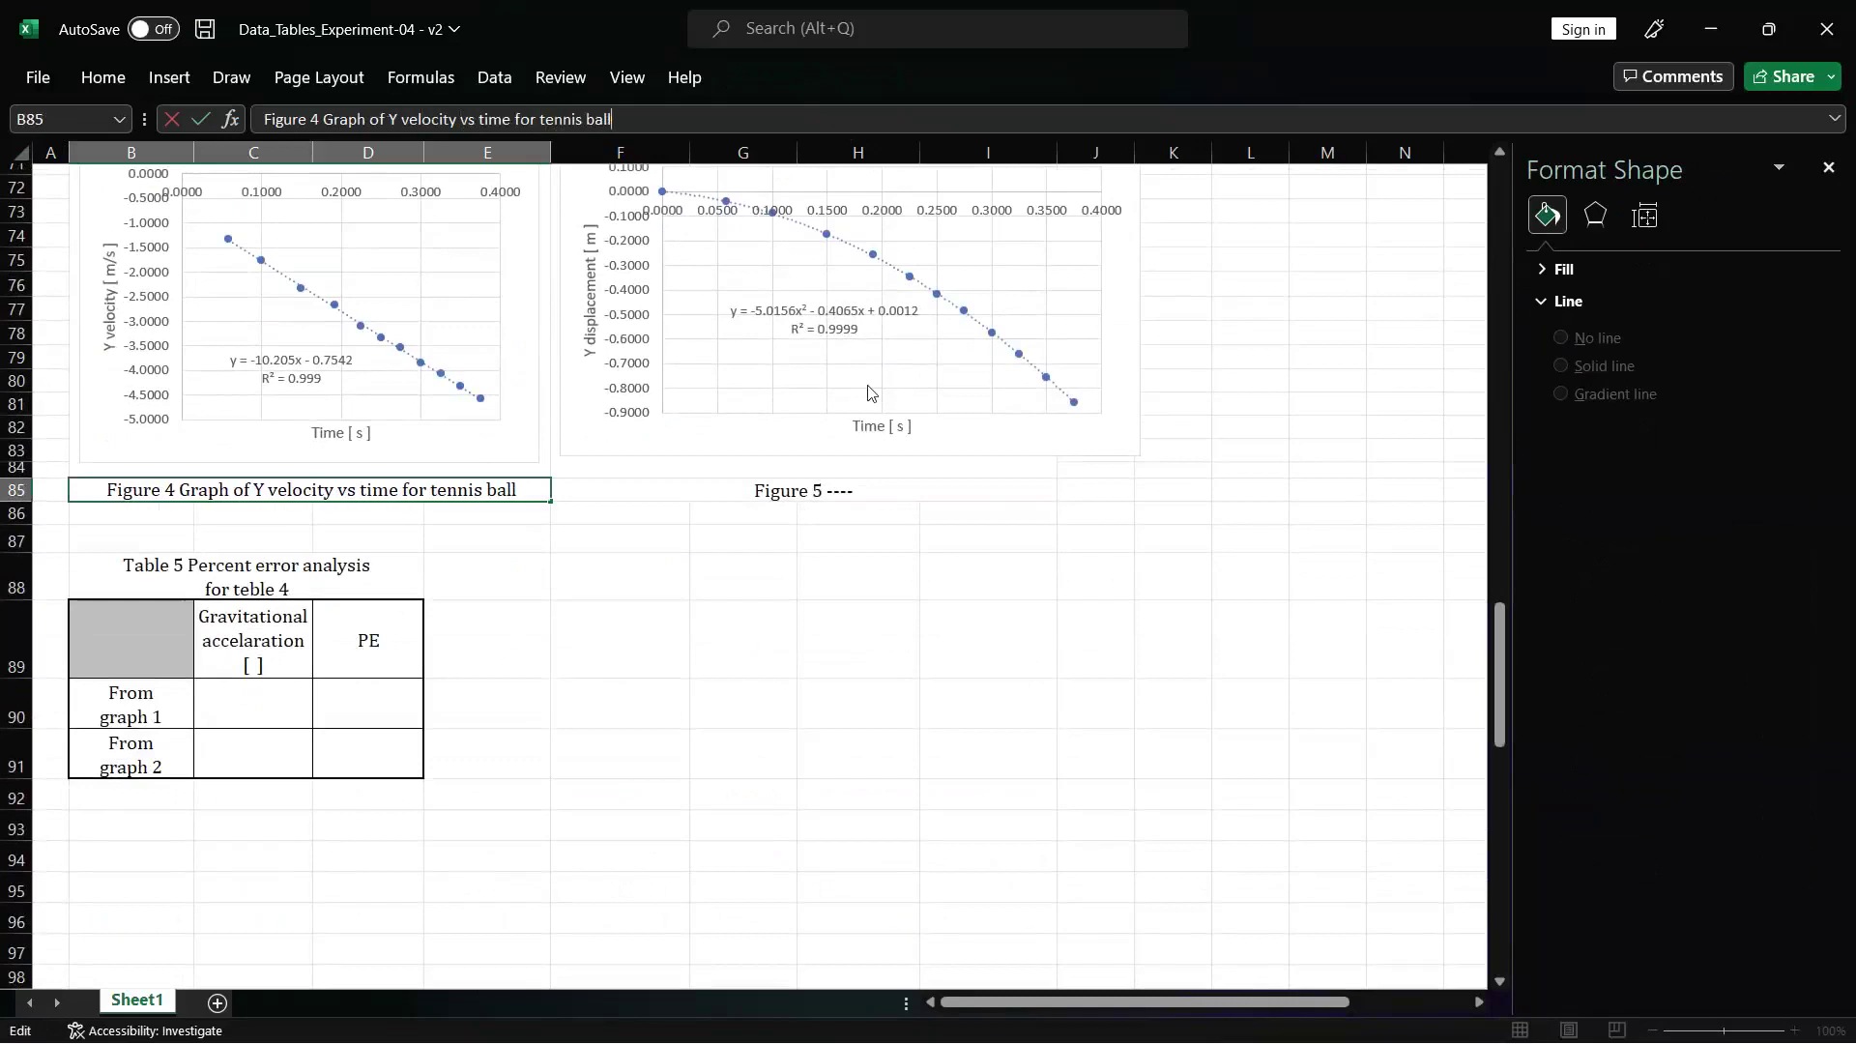
- Change the Figure 5 caption in F85 to "Figure 5 Y desplacement vs time for tennis ball"
key(Tab)
click(502, 122)
key(BackSpace)
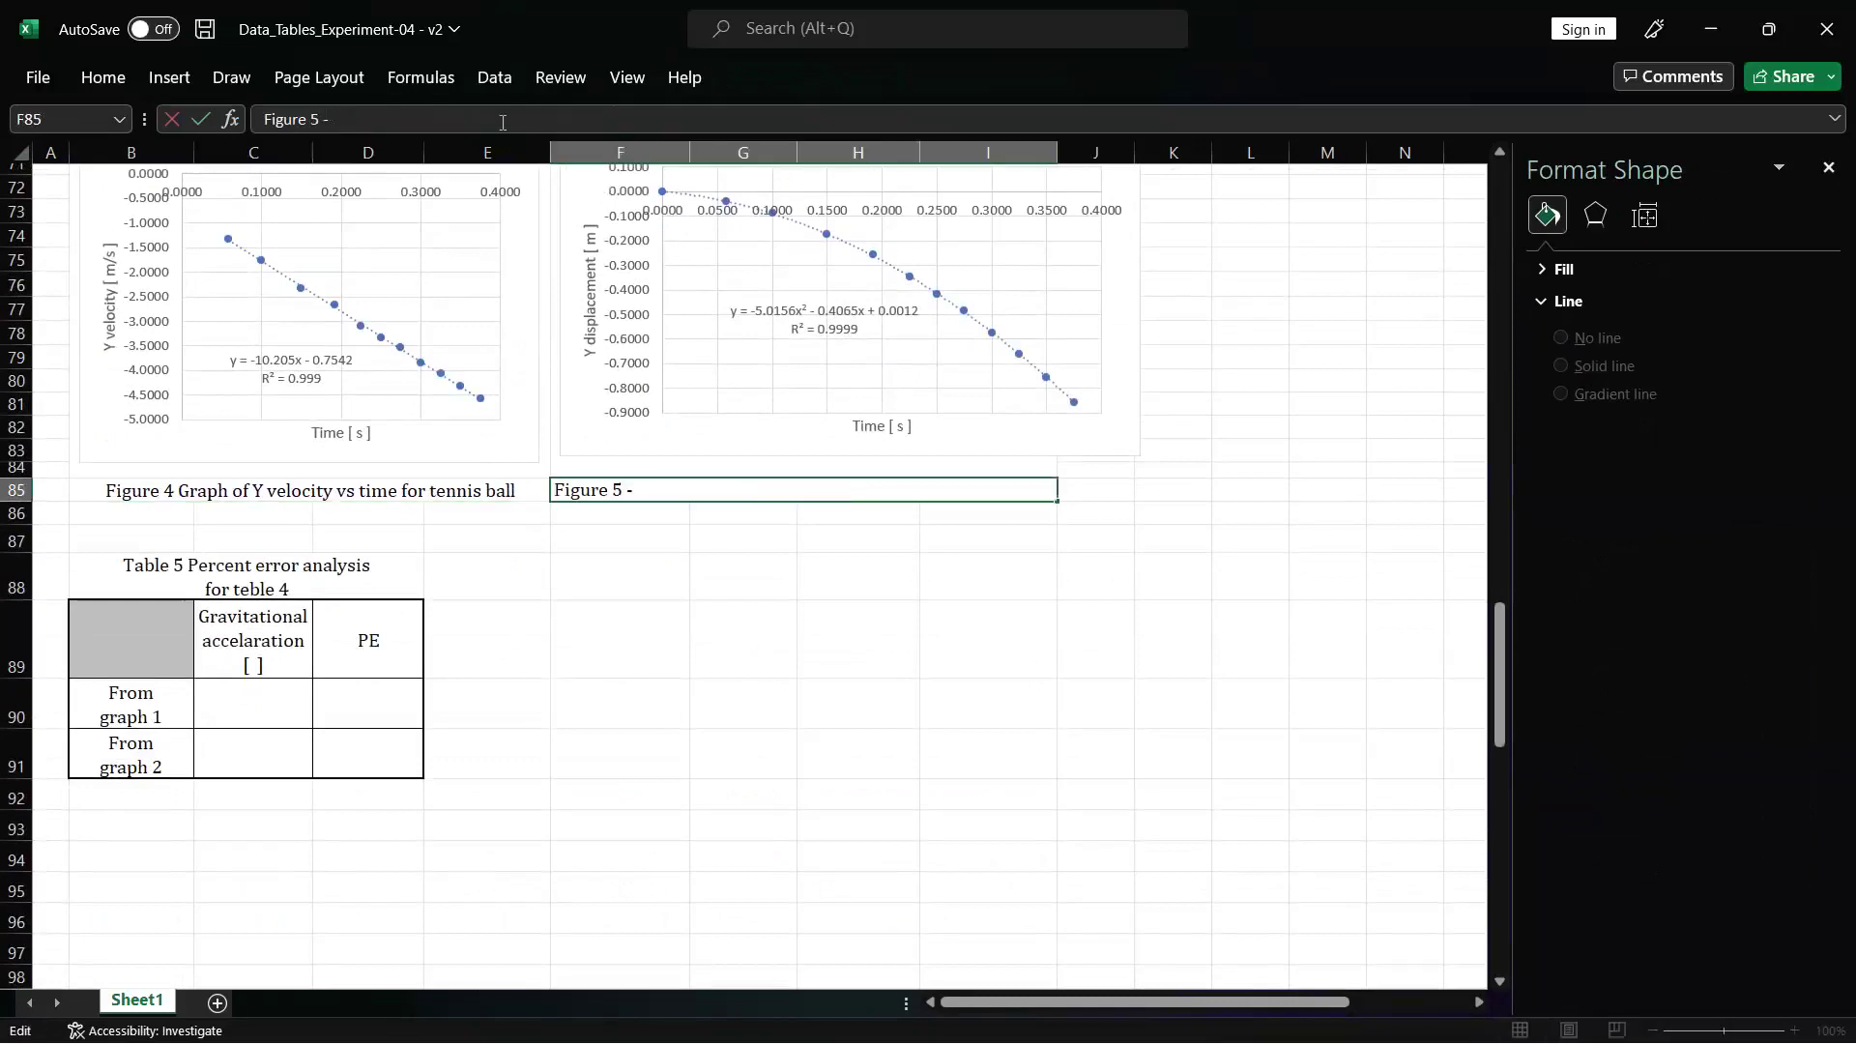
text(Y desplacement vs t)
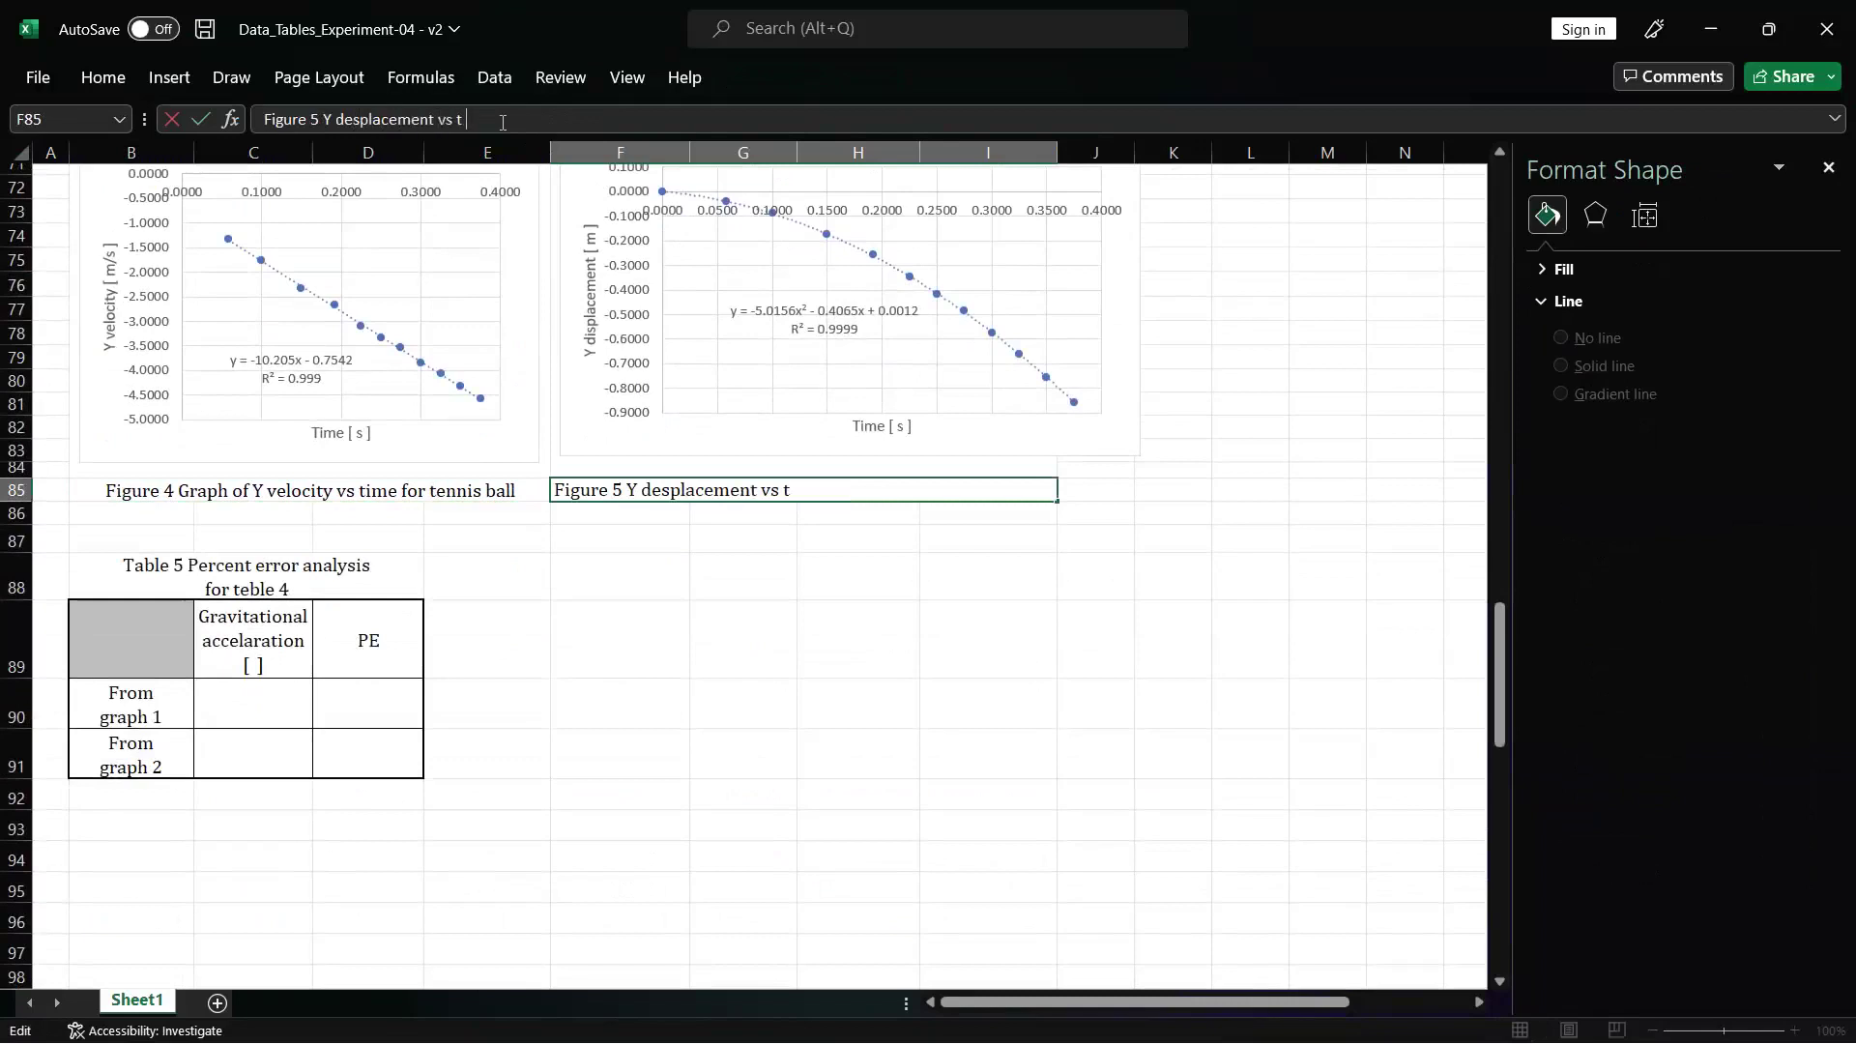
text(ime for tennis ball)
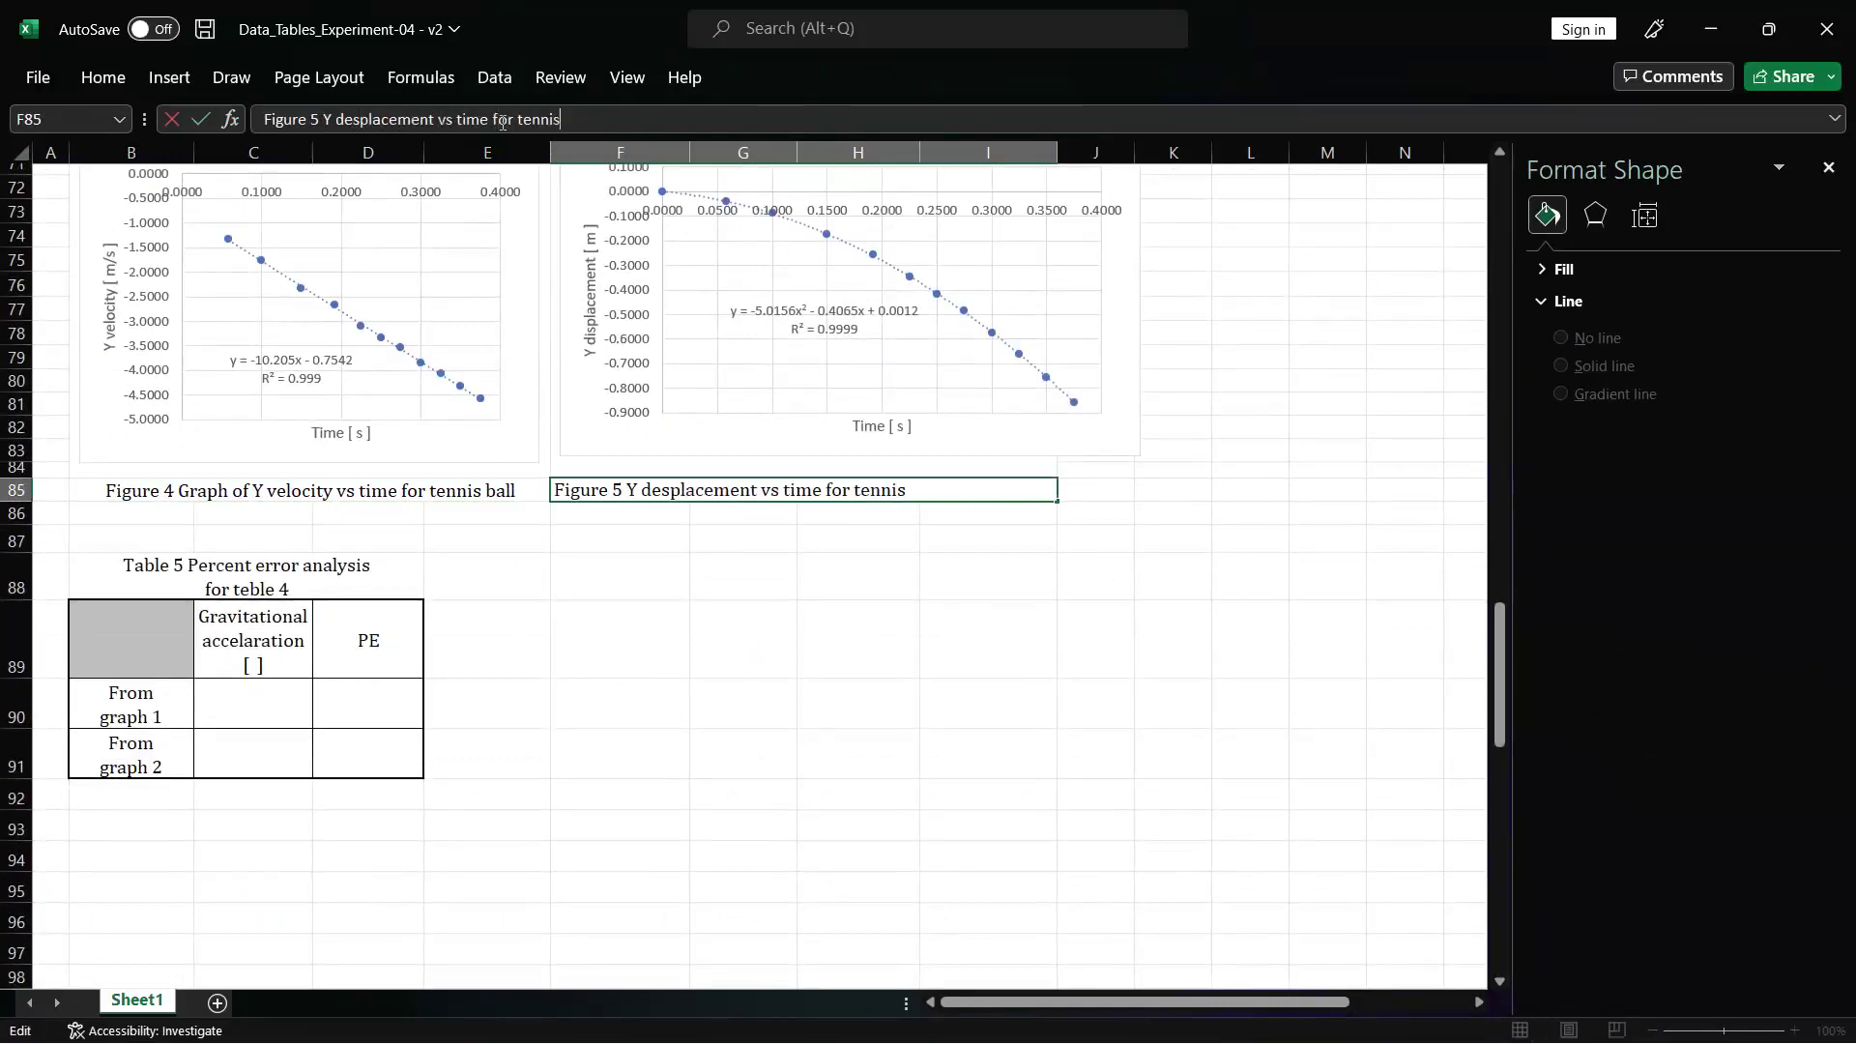
key(Return)
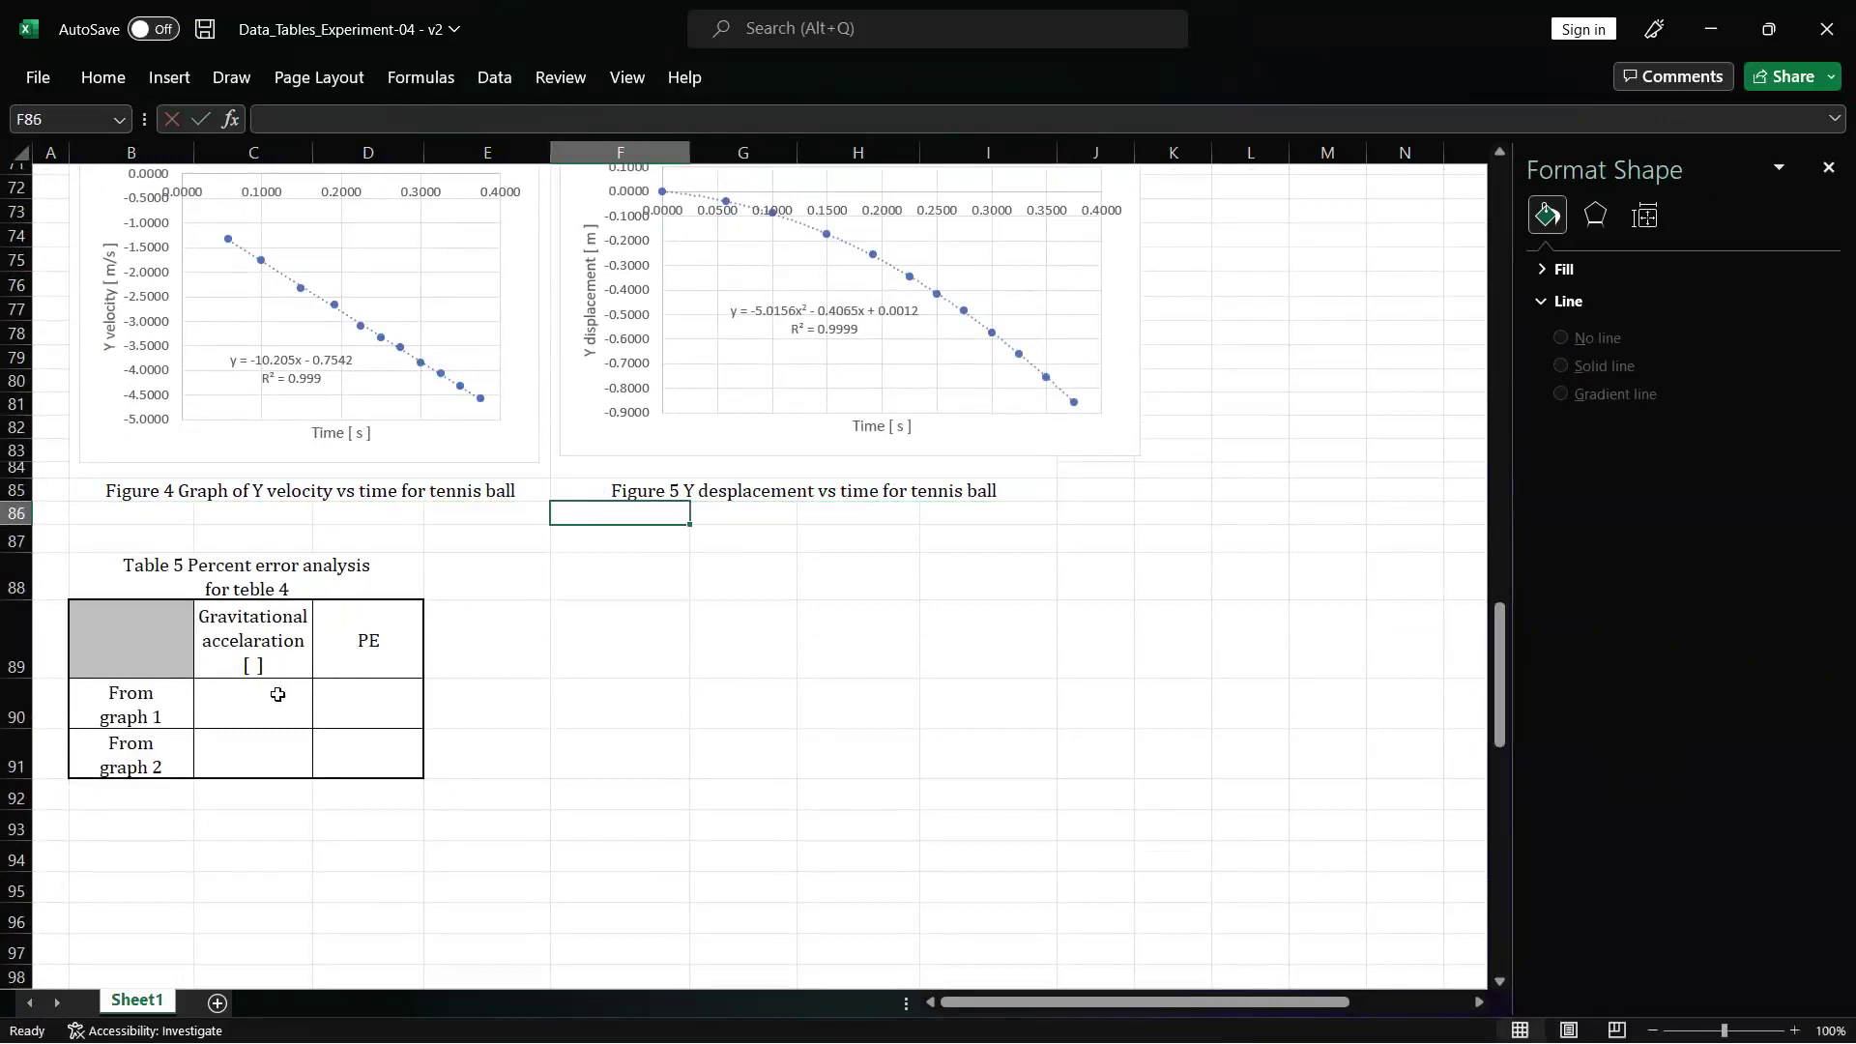
- Enter -10.205, the slope from the tennis ball velocity trendline, as Table 5's graph 1 gravitational acceleration in C90
click(231, 702)
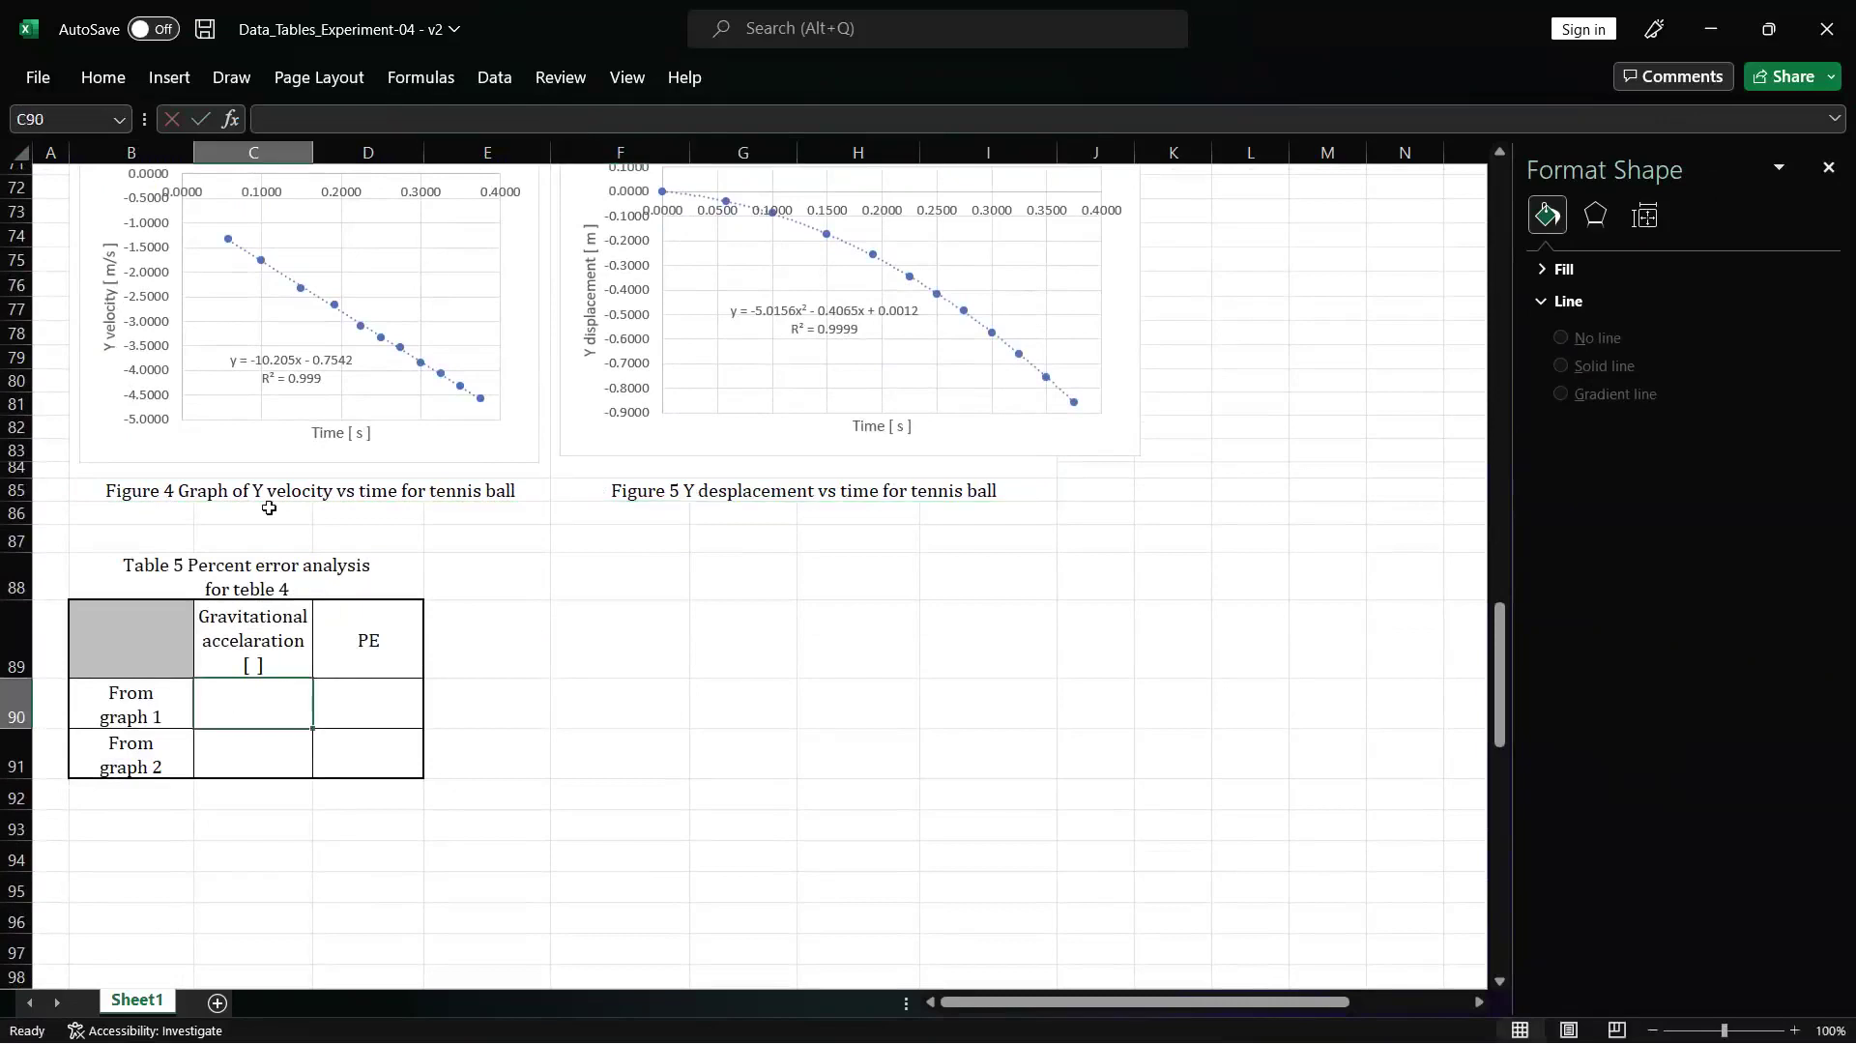
scroll(269, 507, up, 1)
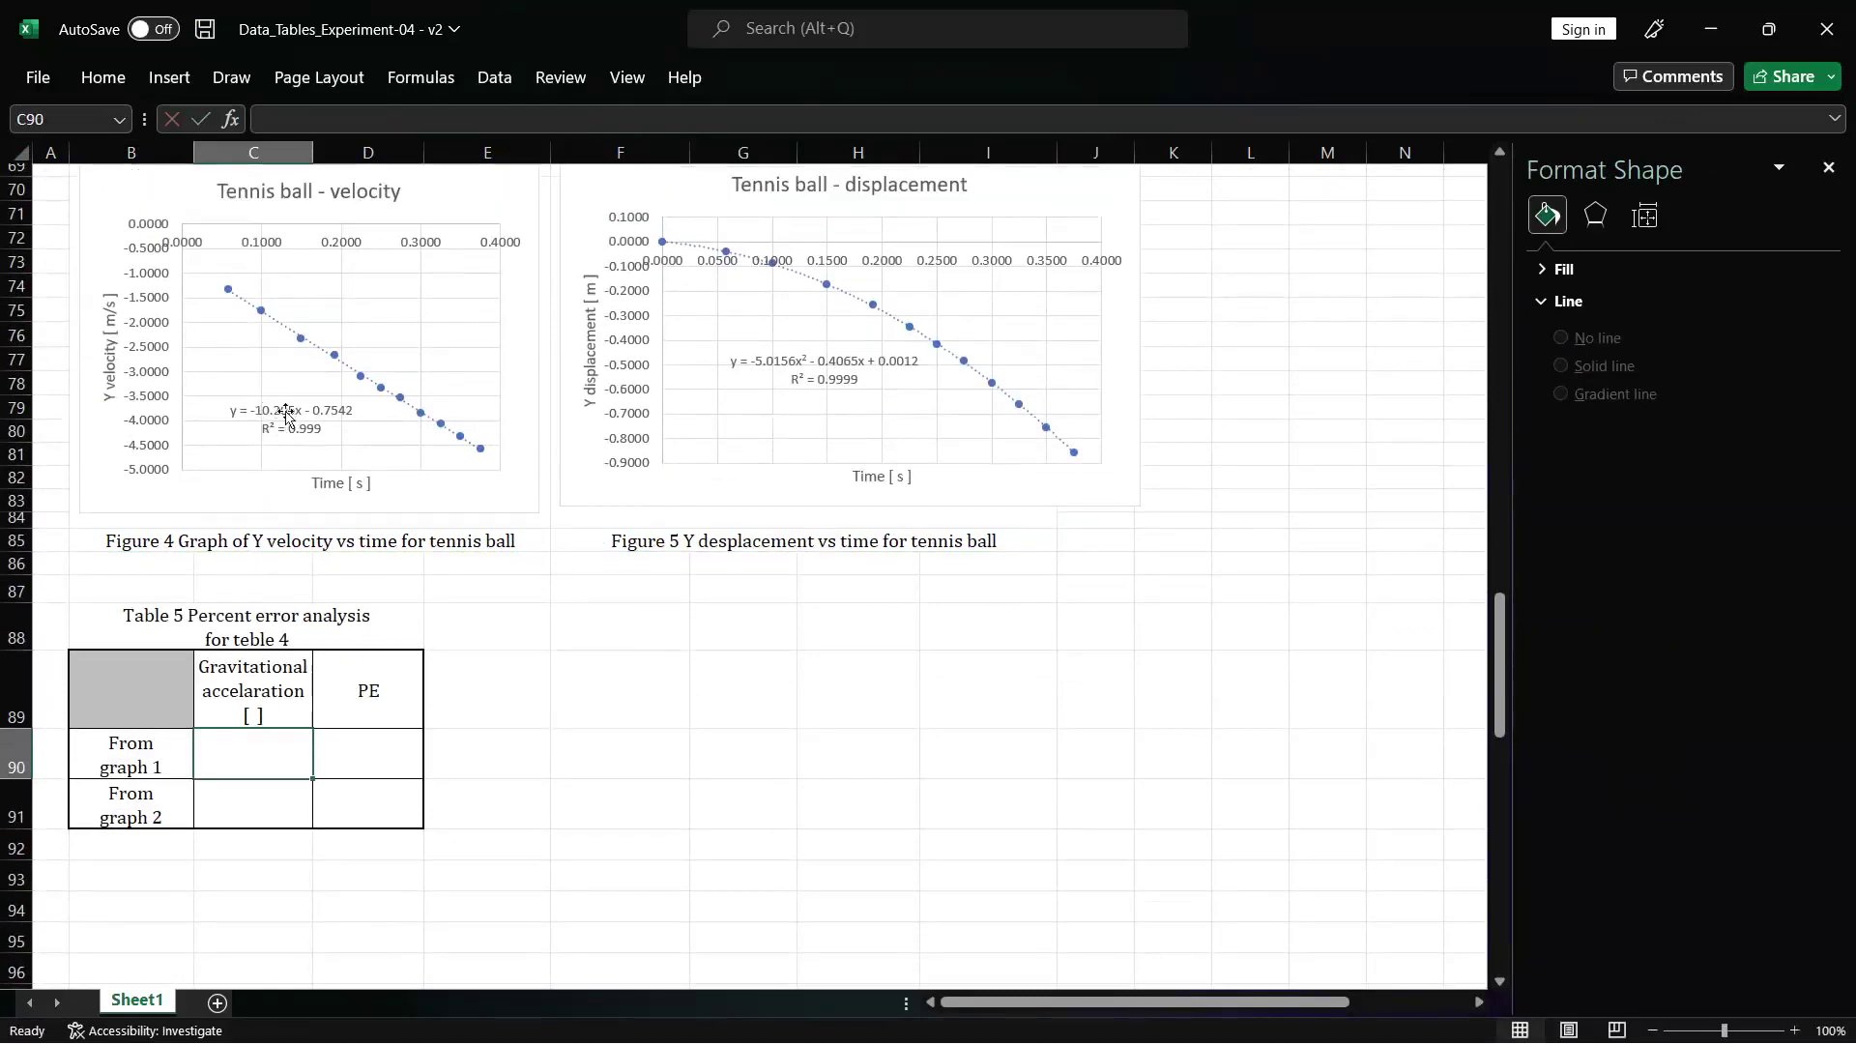
text(-10.0)
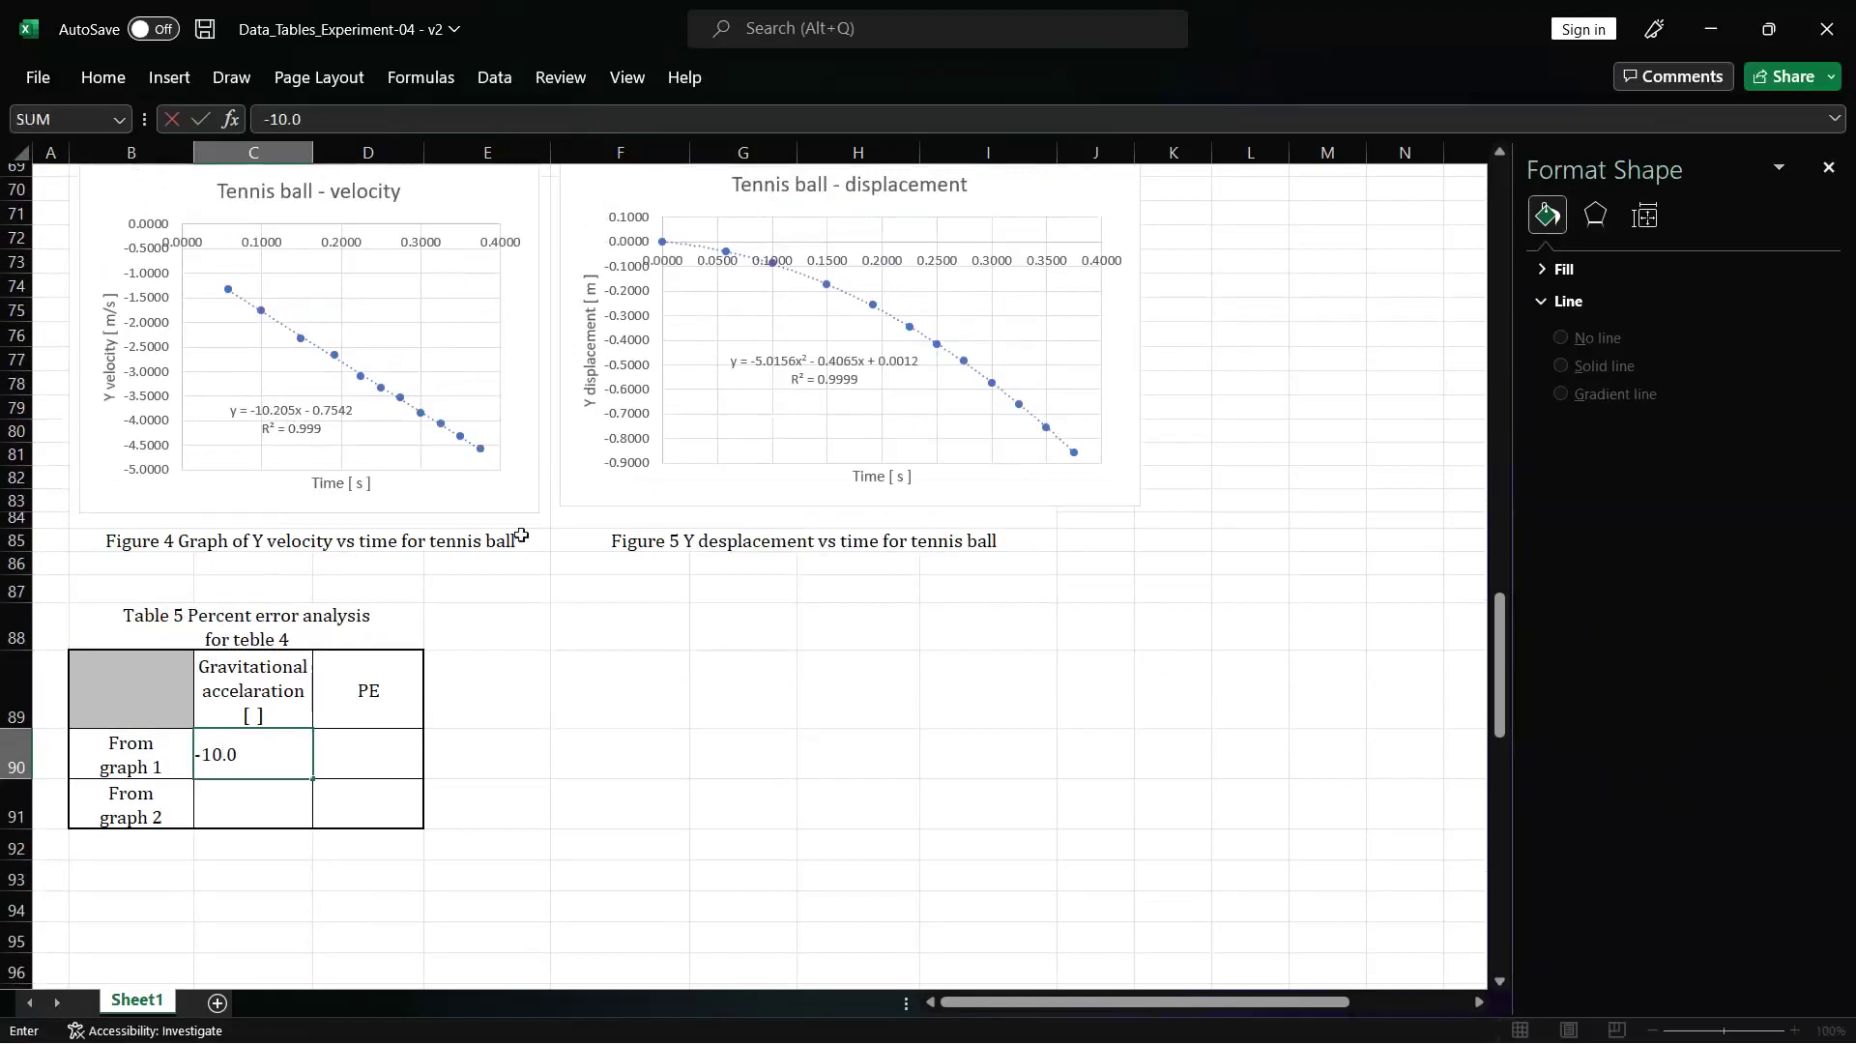
key(BackSpace)
text(205)
key(Return)
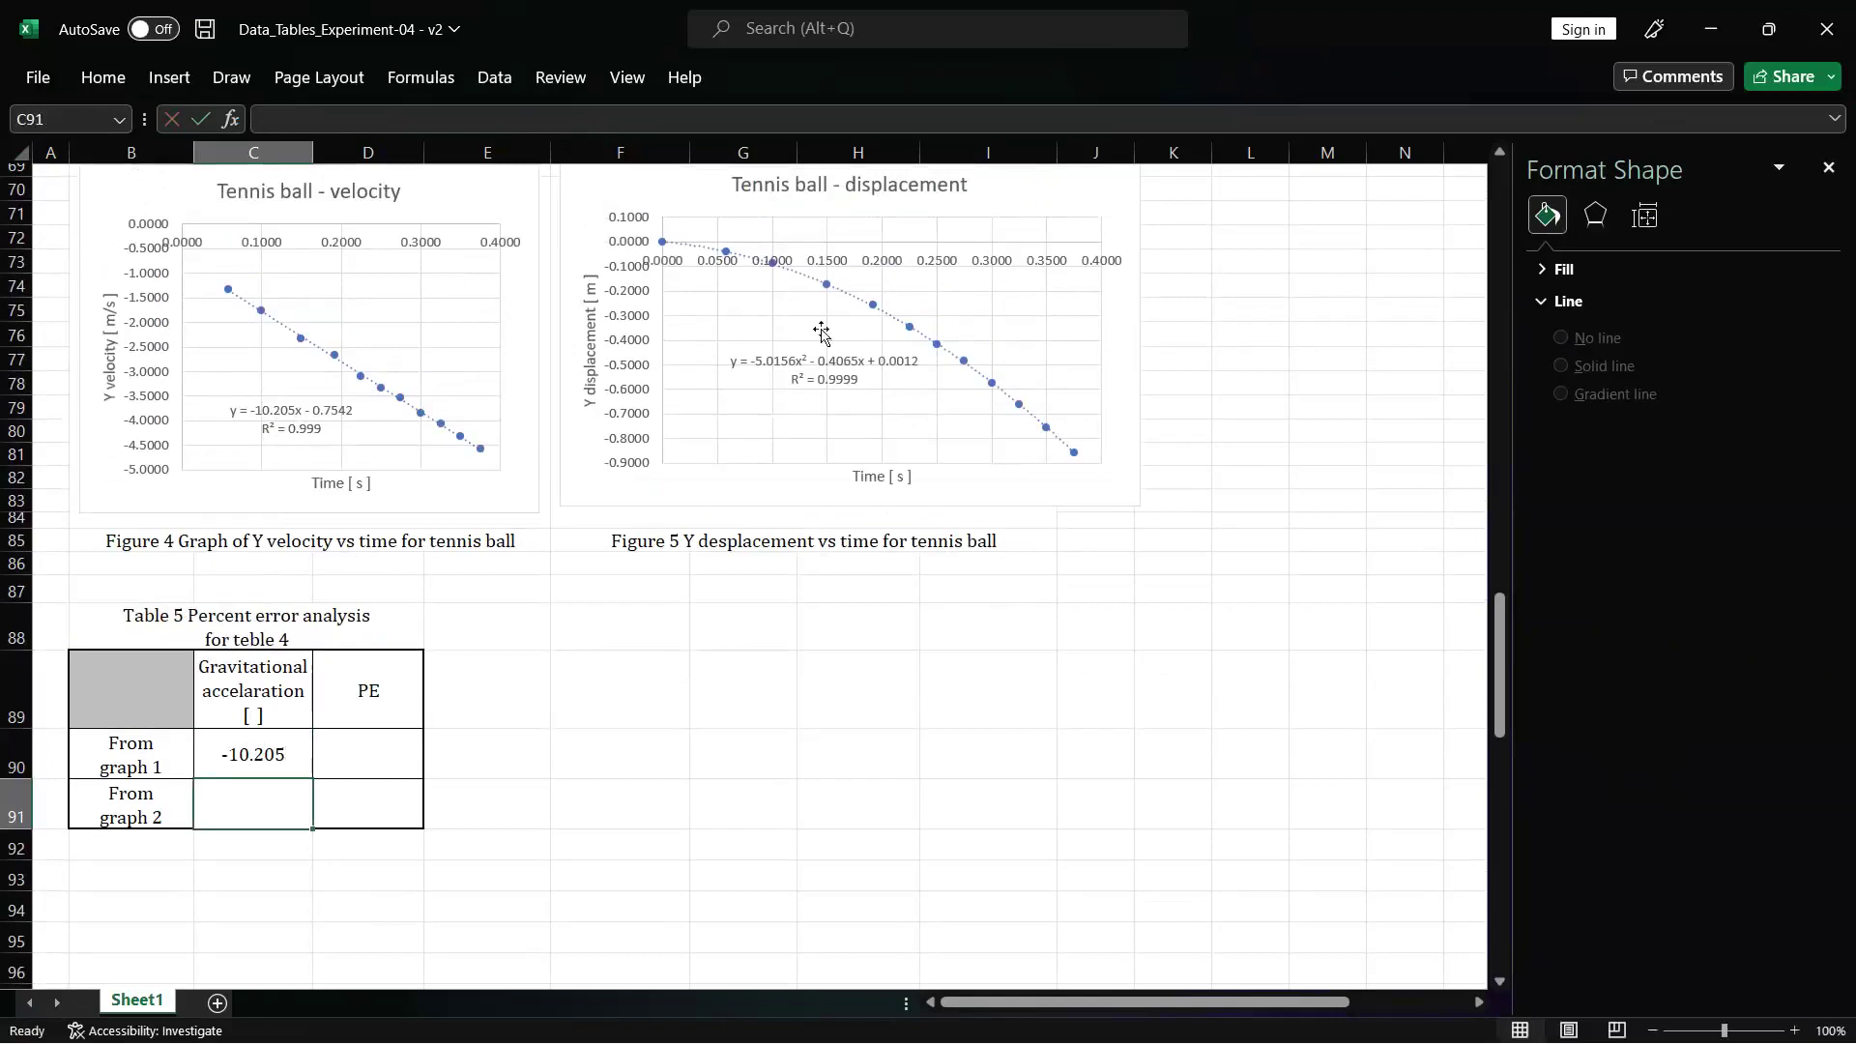
- Calculate Table 5's graph 2 gravitational acceleration in C91 with the formula =2*(-5.0156)
text(=2*)
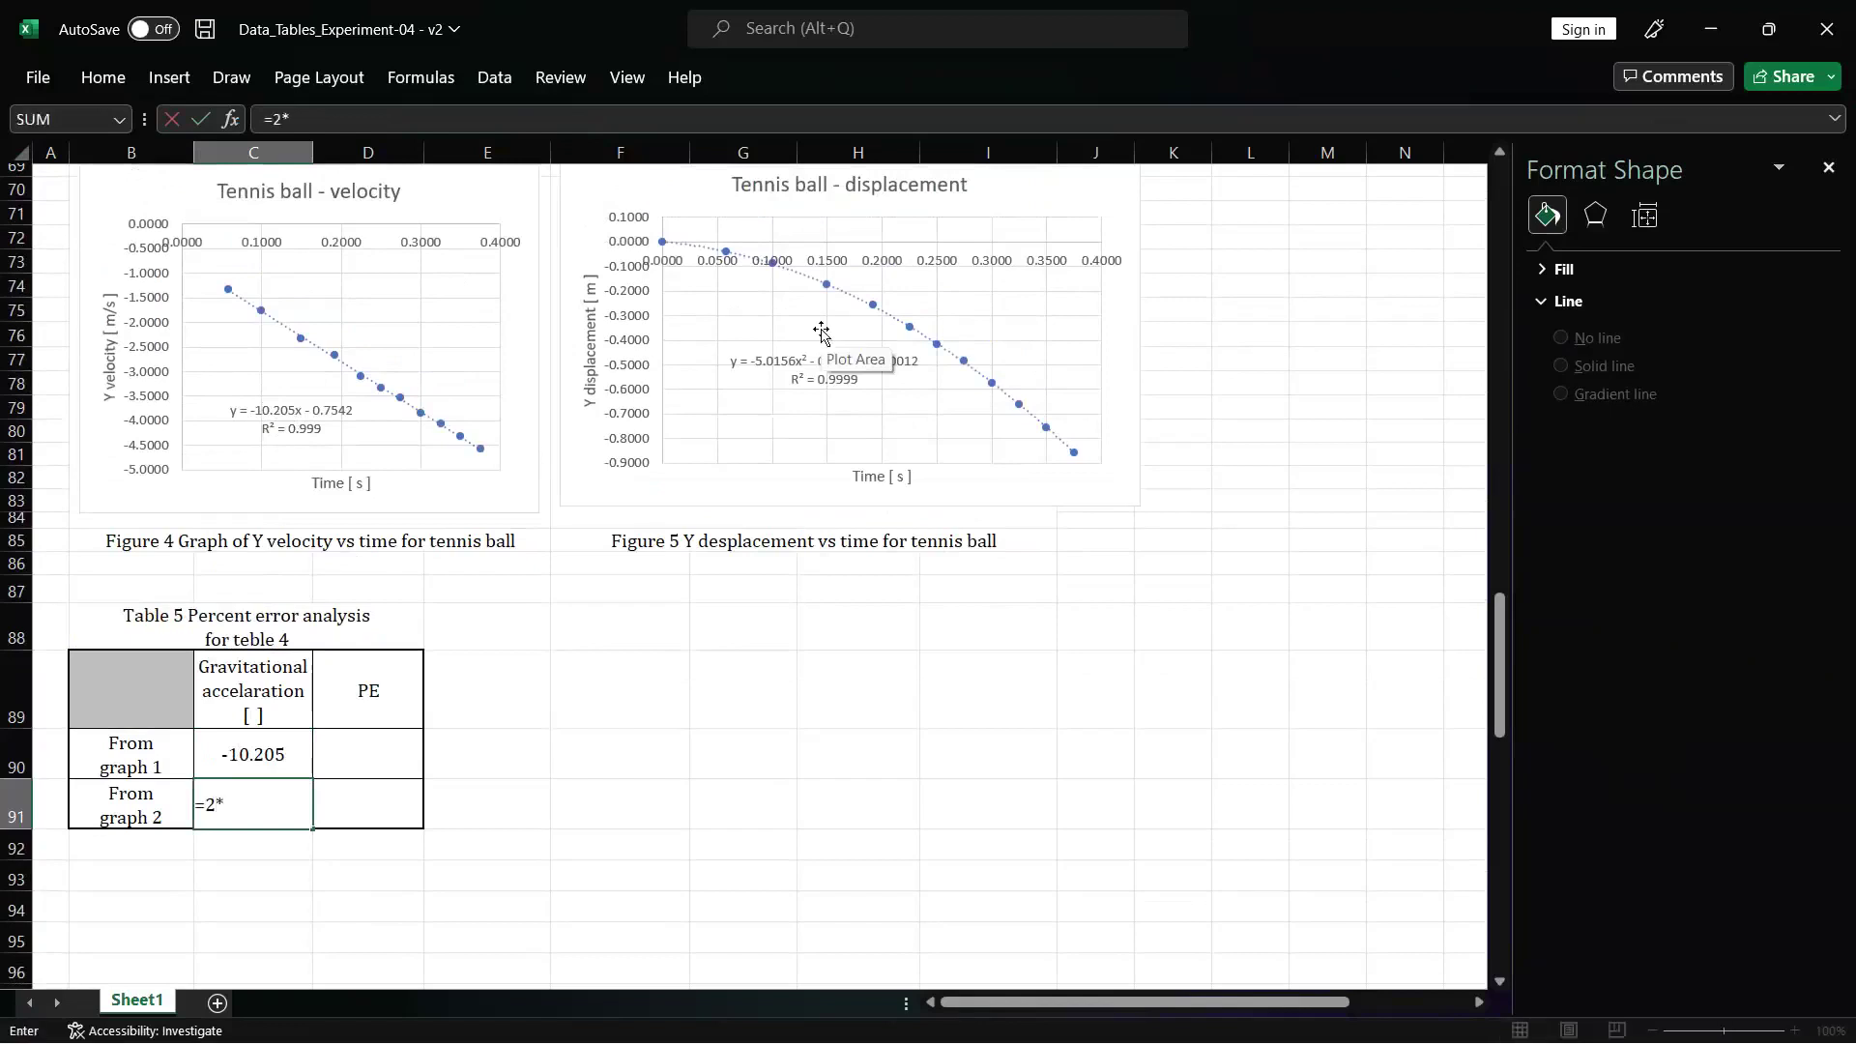
text((-0156))
key(Return)
click(245, 790)
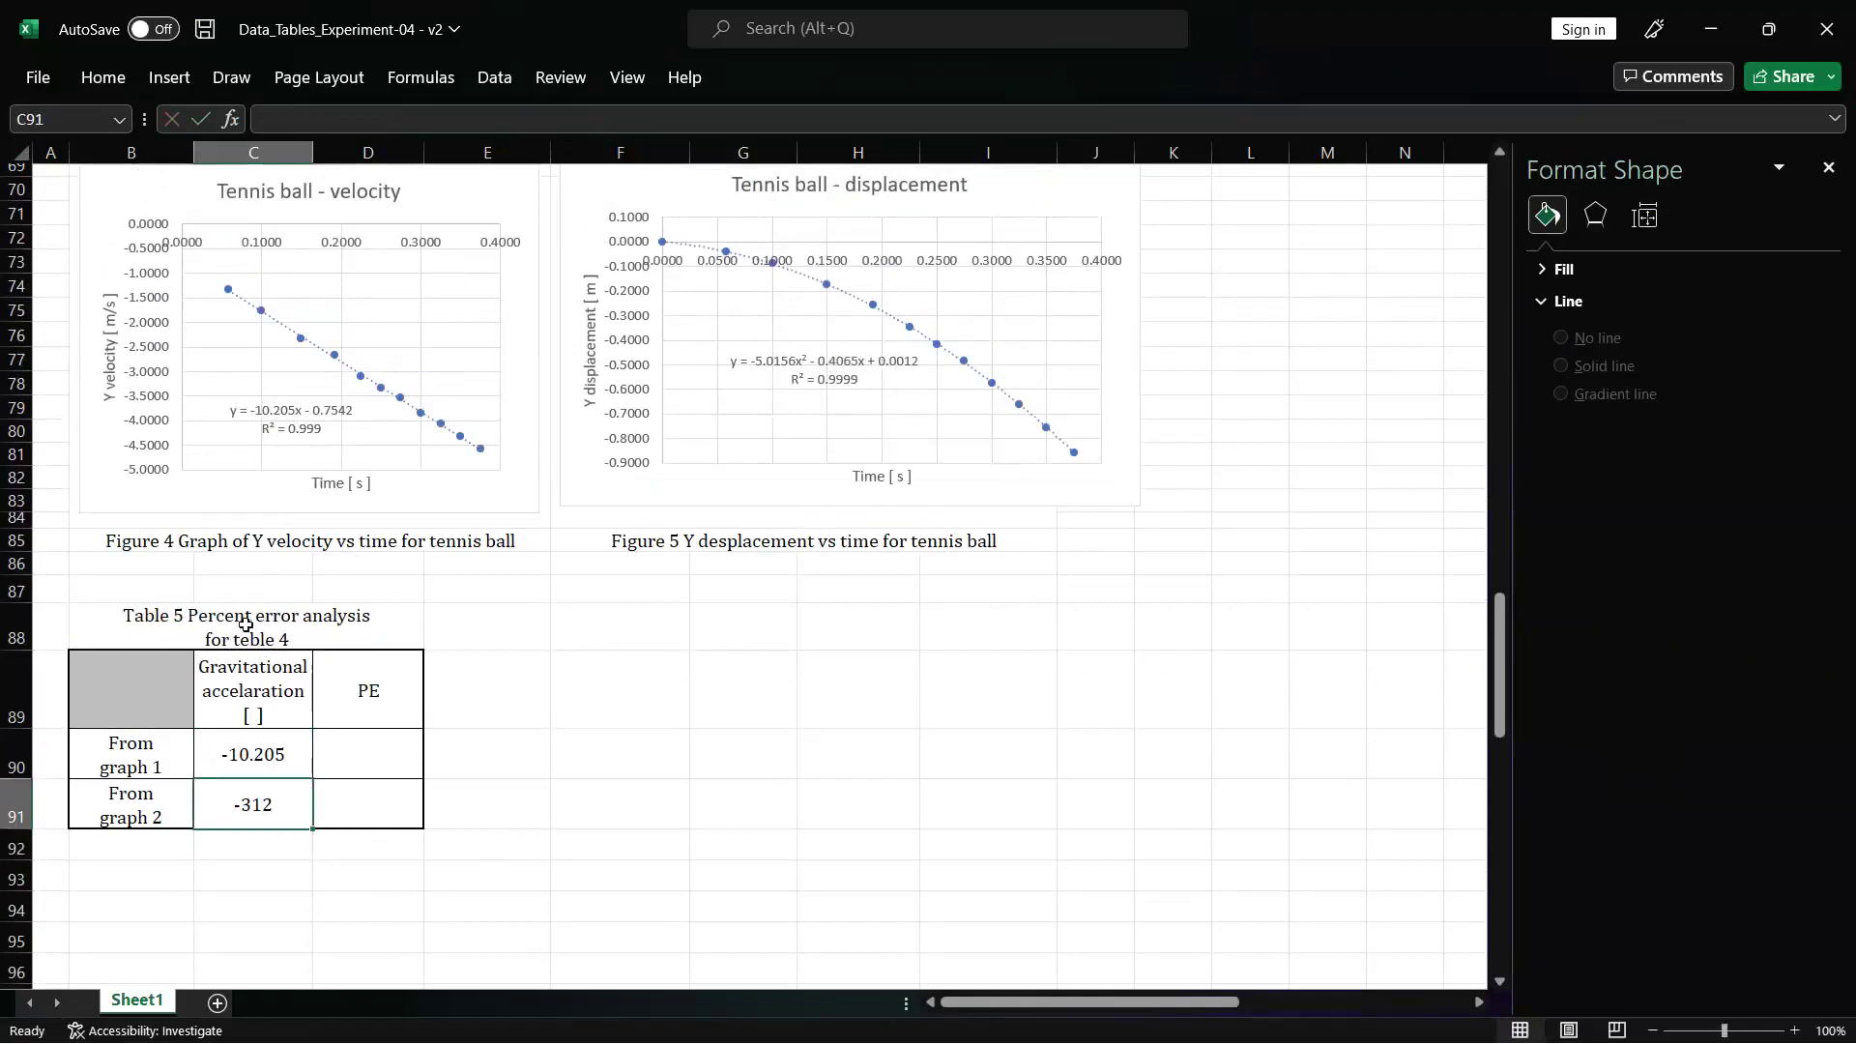
click(302, 118)
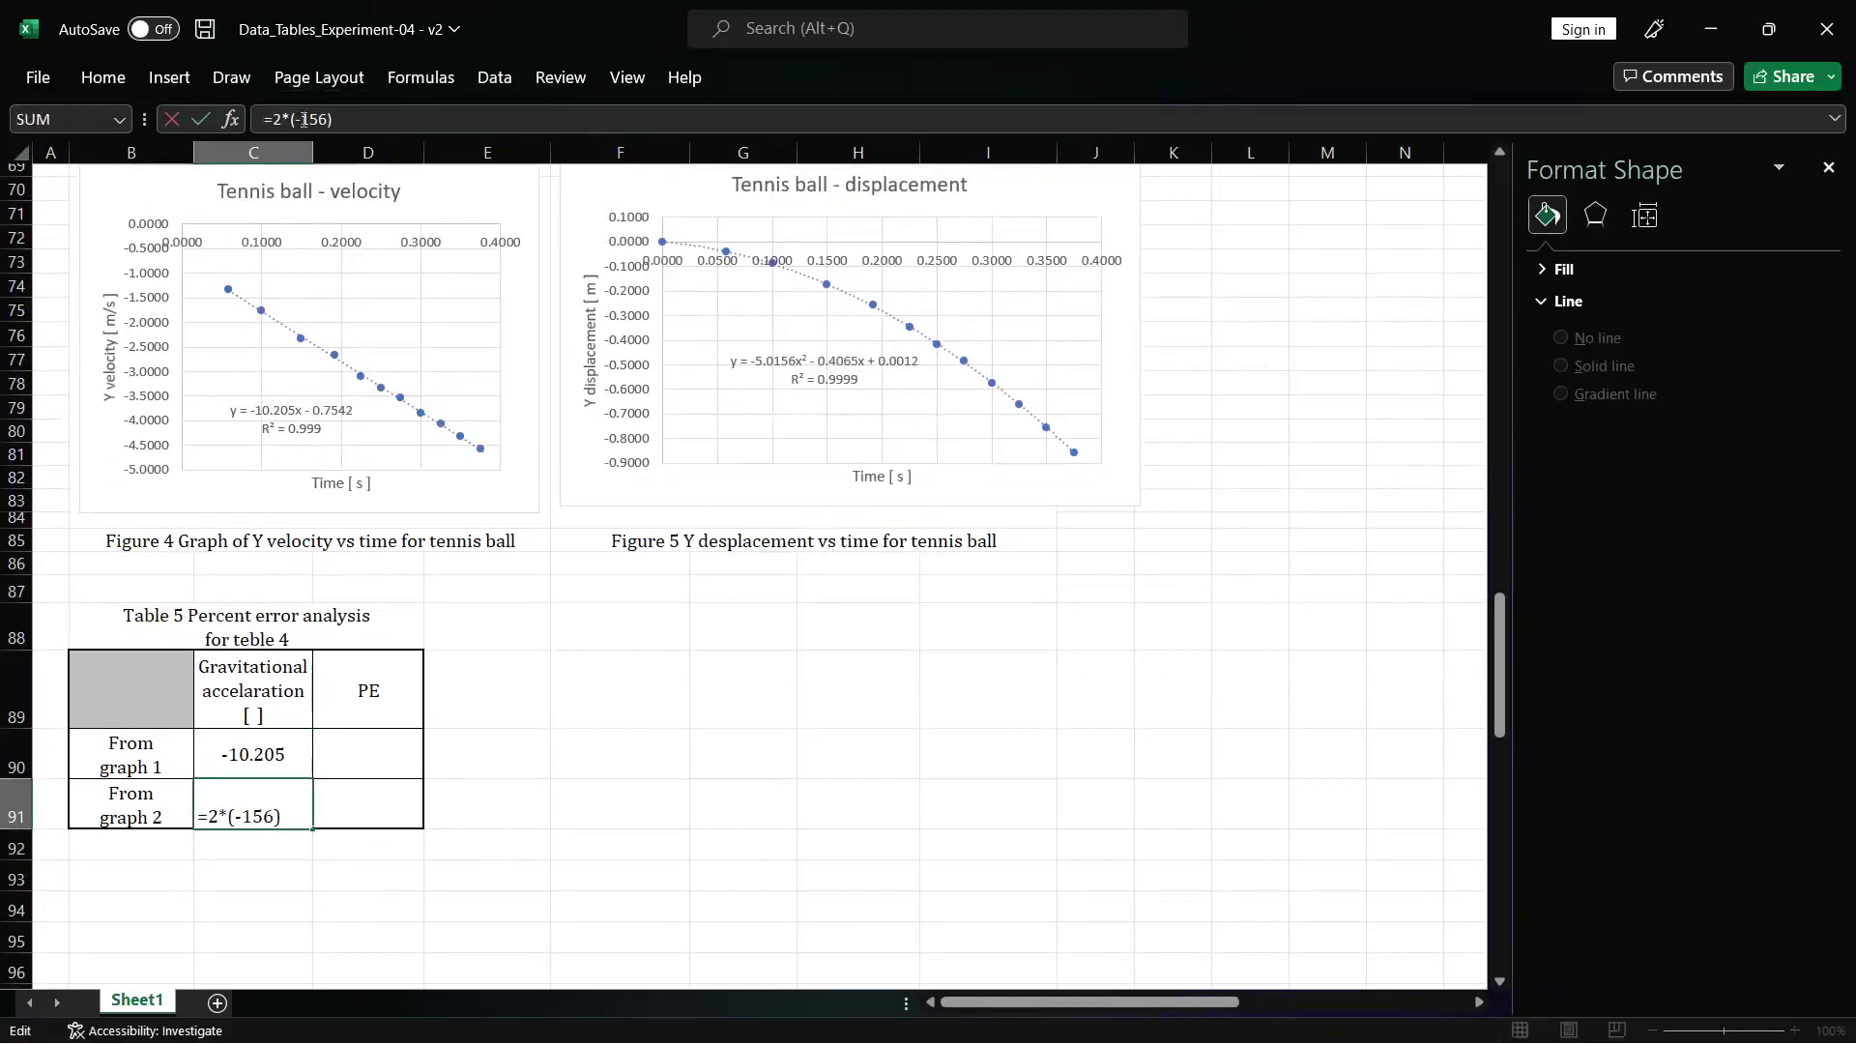
text(5.0)
key(Return)
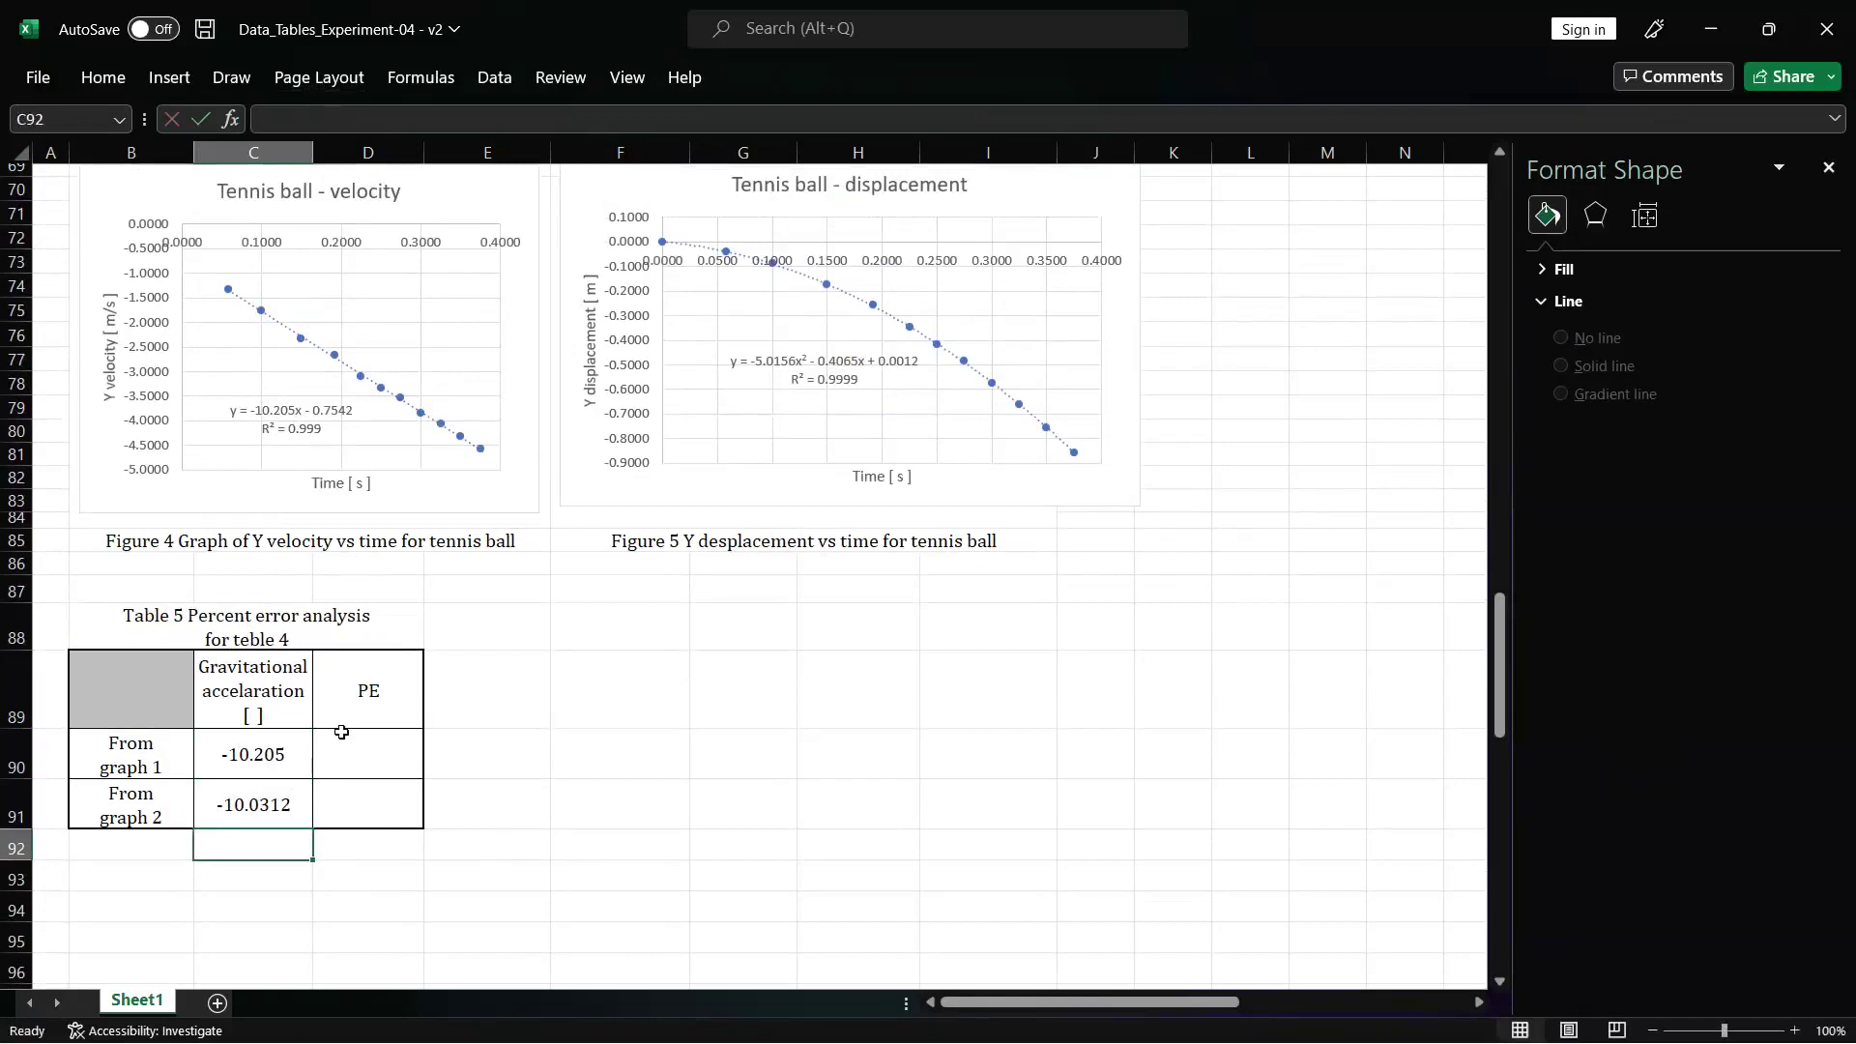
- Calculate Table 5's percent error in D90 with =ABS(-9.81-C90)/ABS(-9.81)*100 and fill the formula down to D91
click(365, 755)
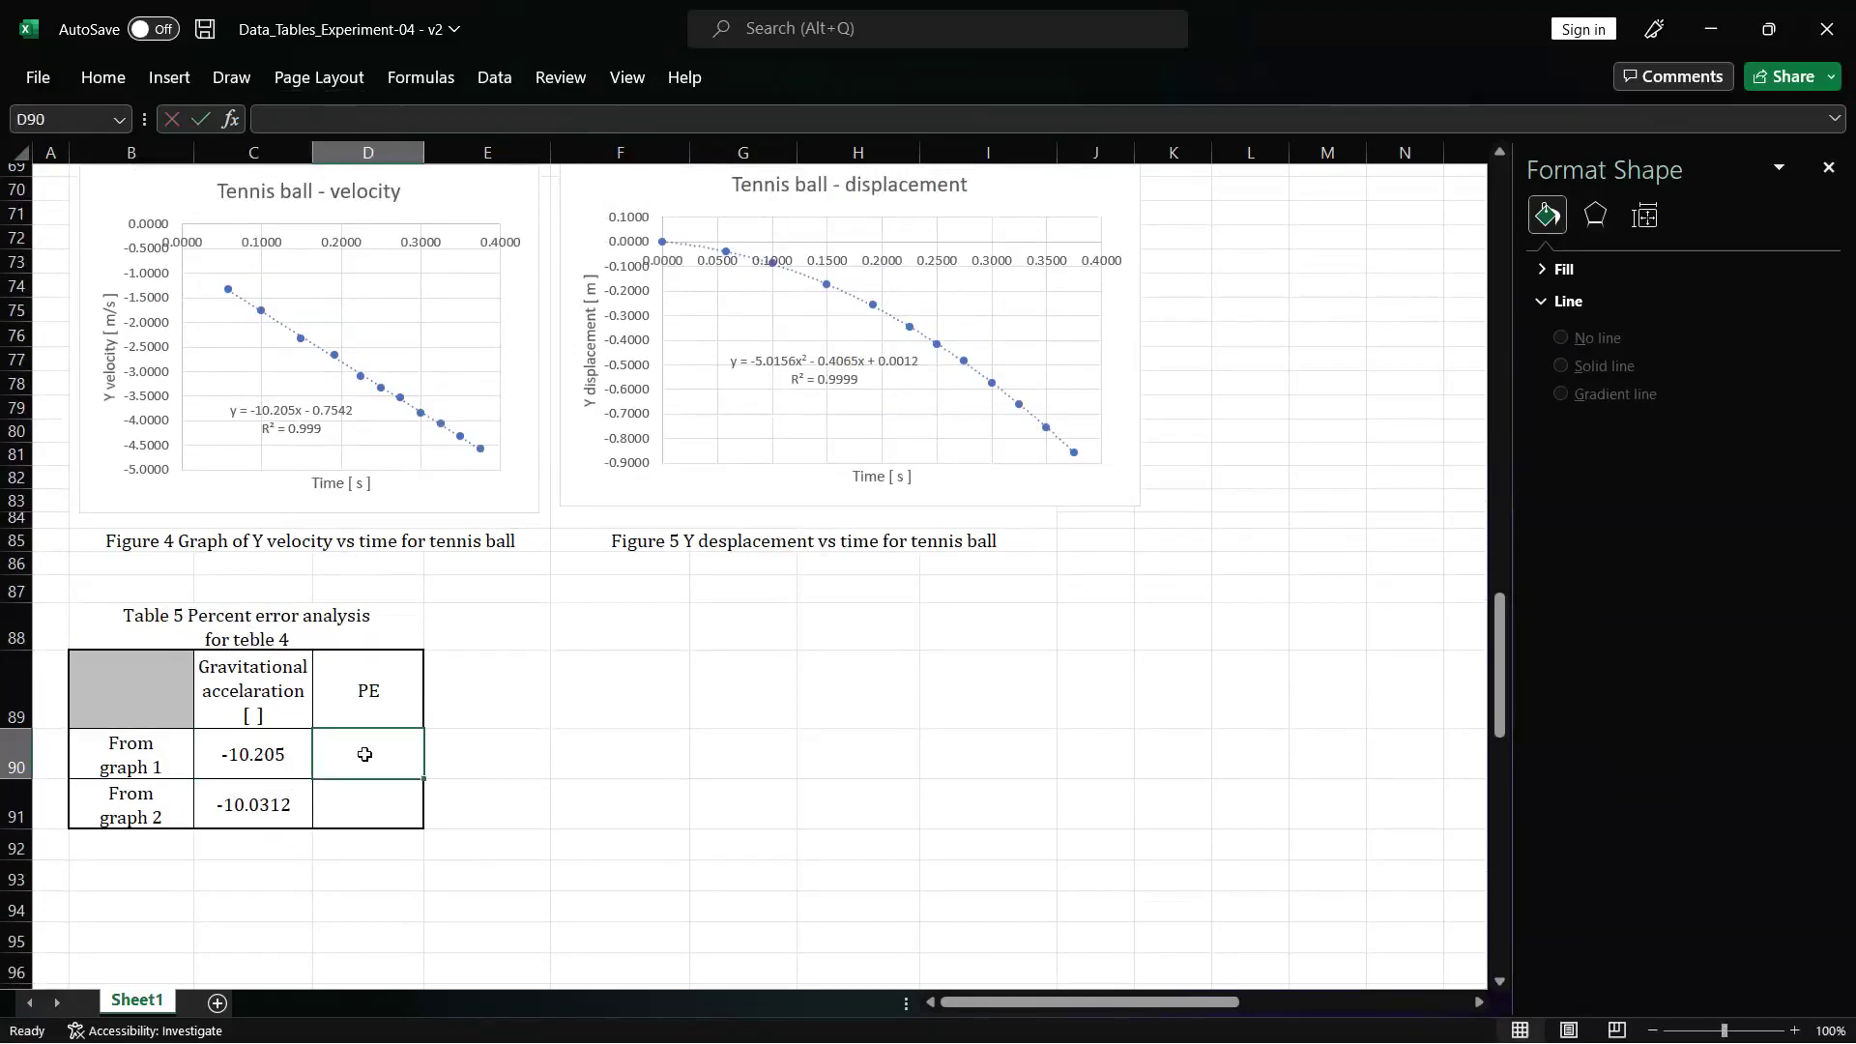
text(=)
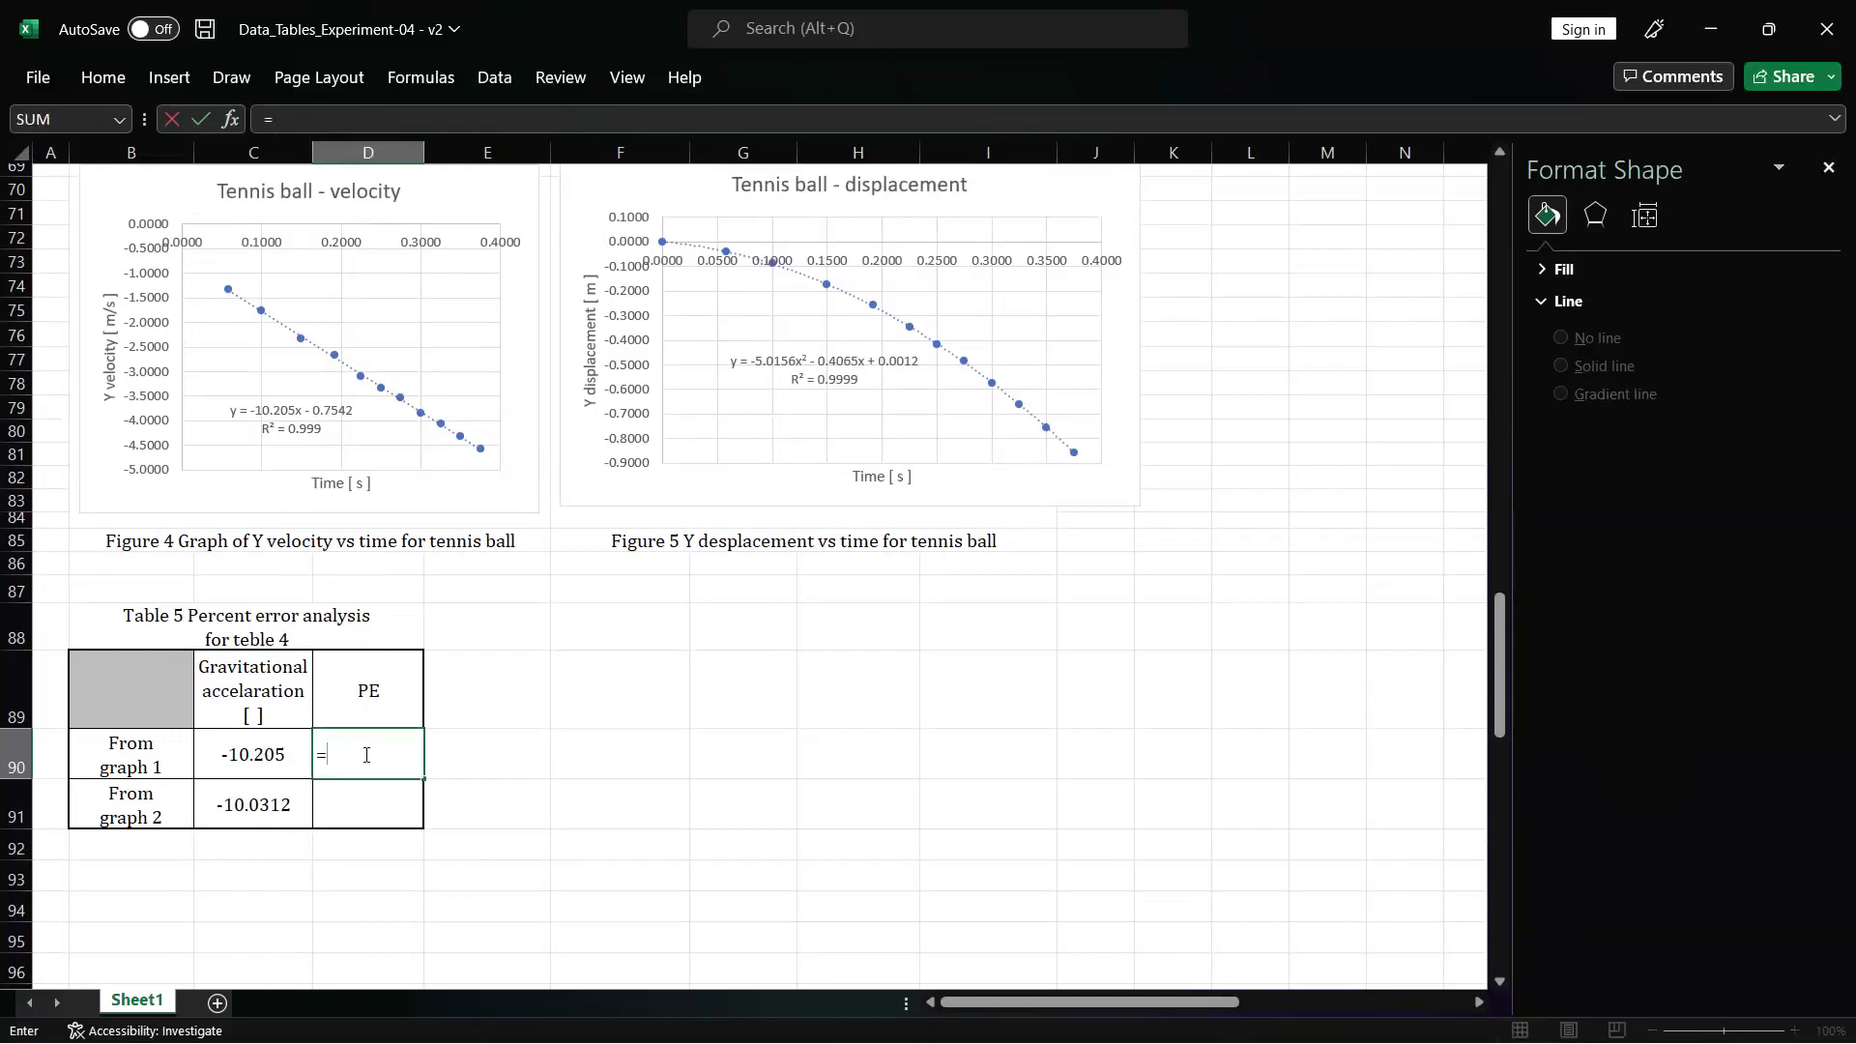
text(abs(-9.81-)
click(253, 755)
text()/)
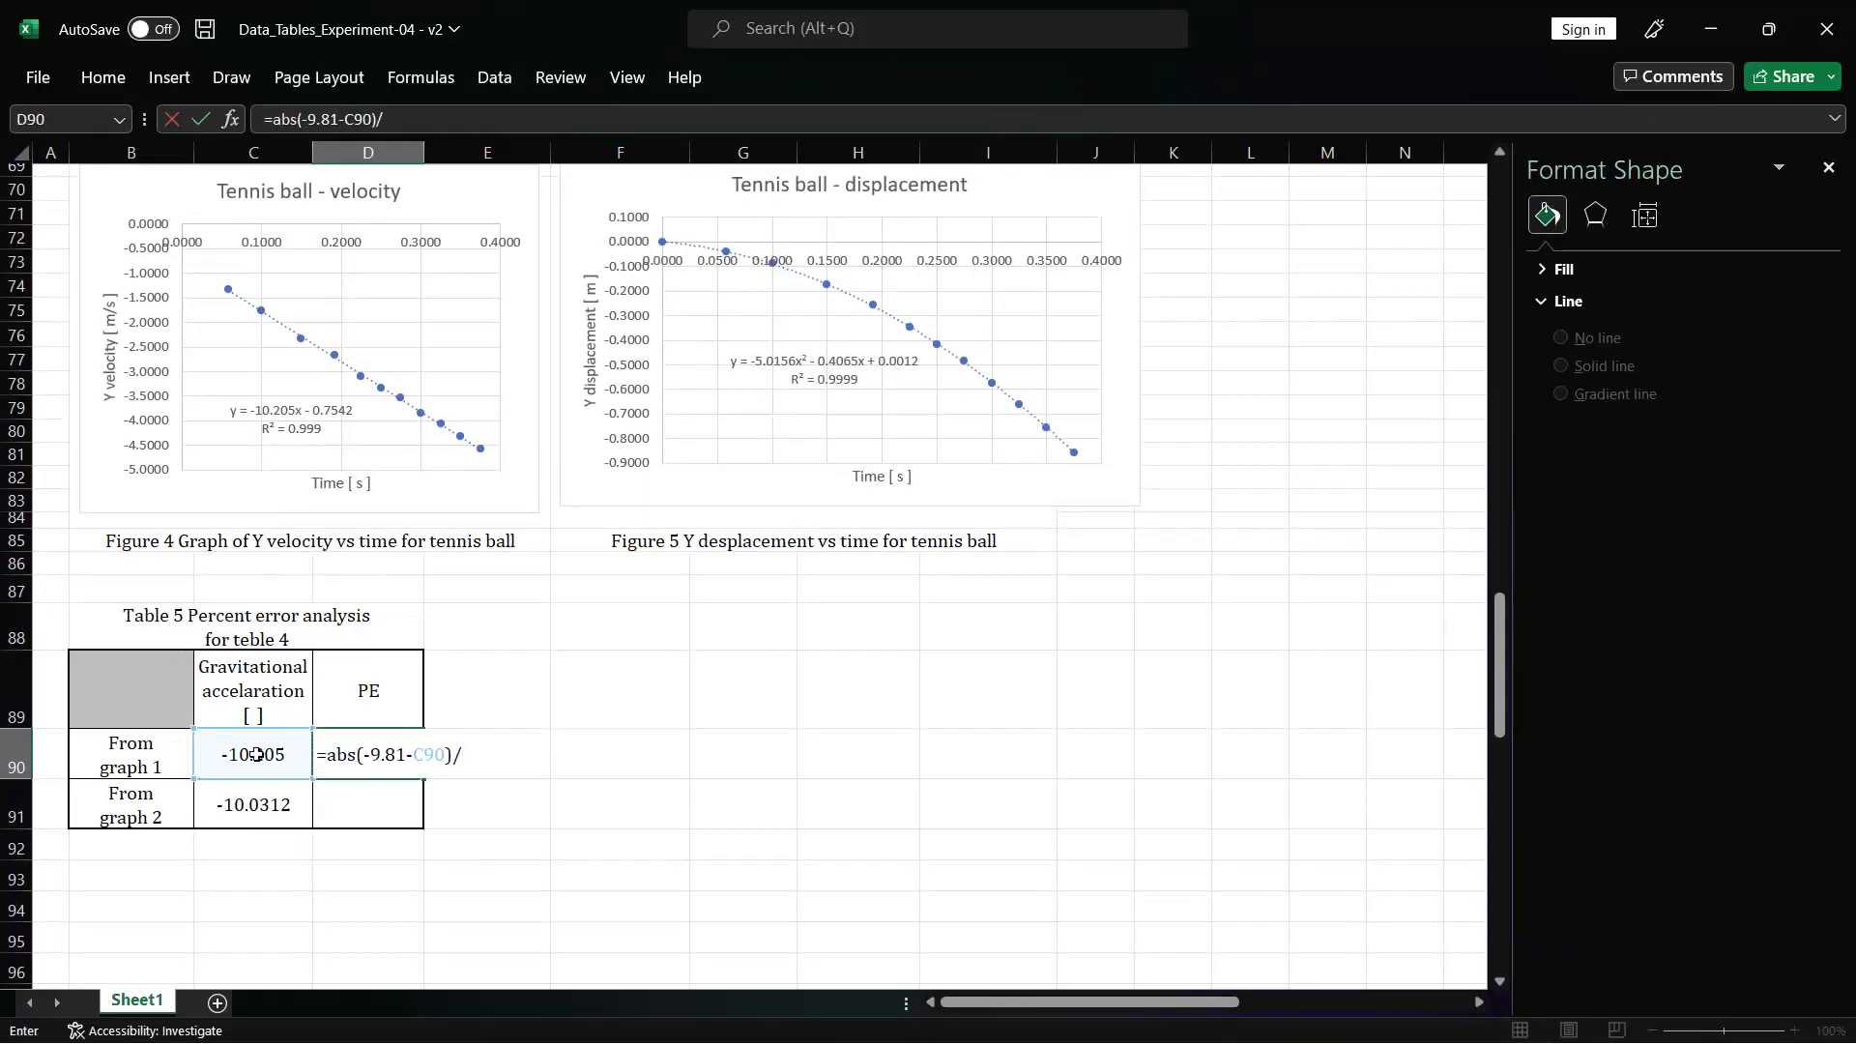
text(abs(-9.81)*100)
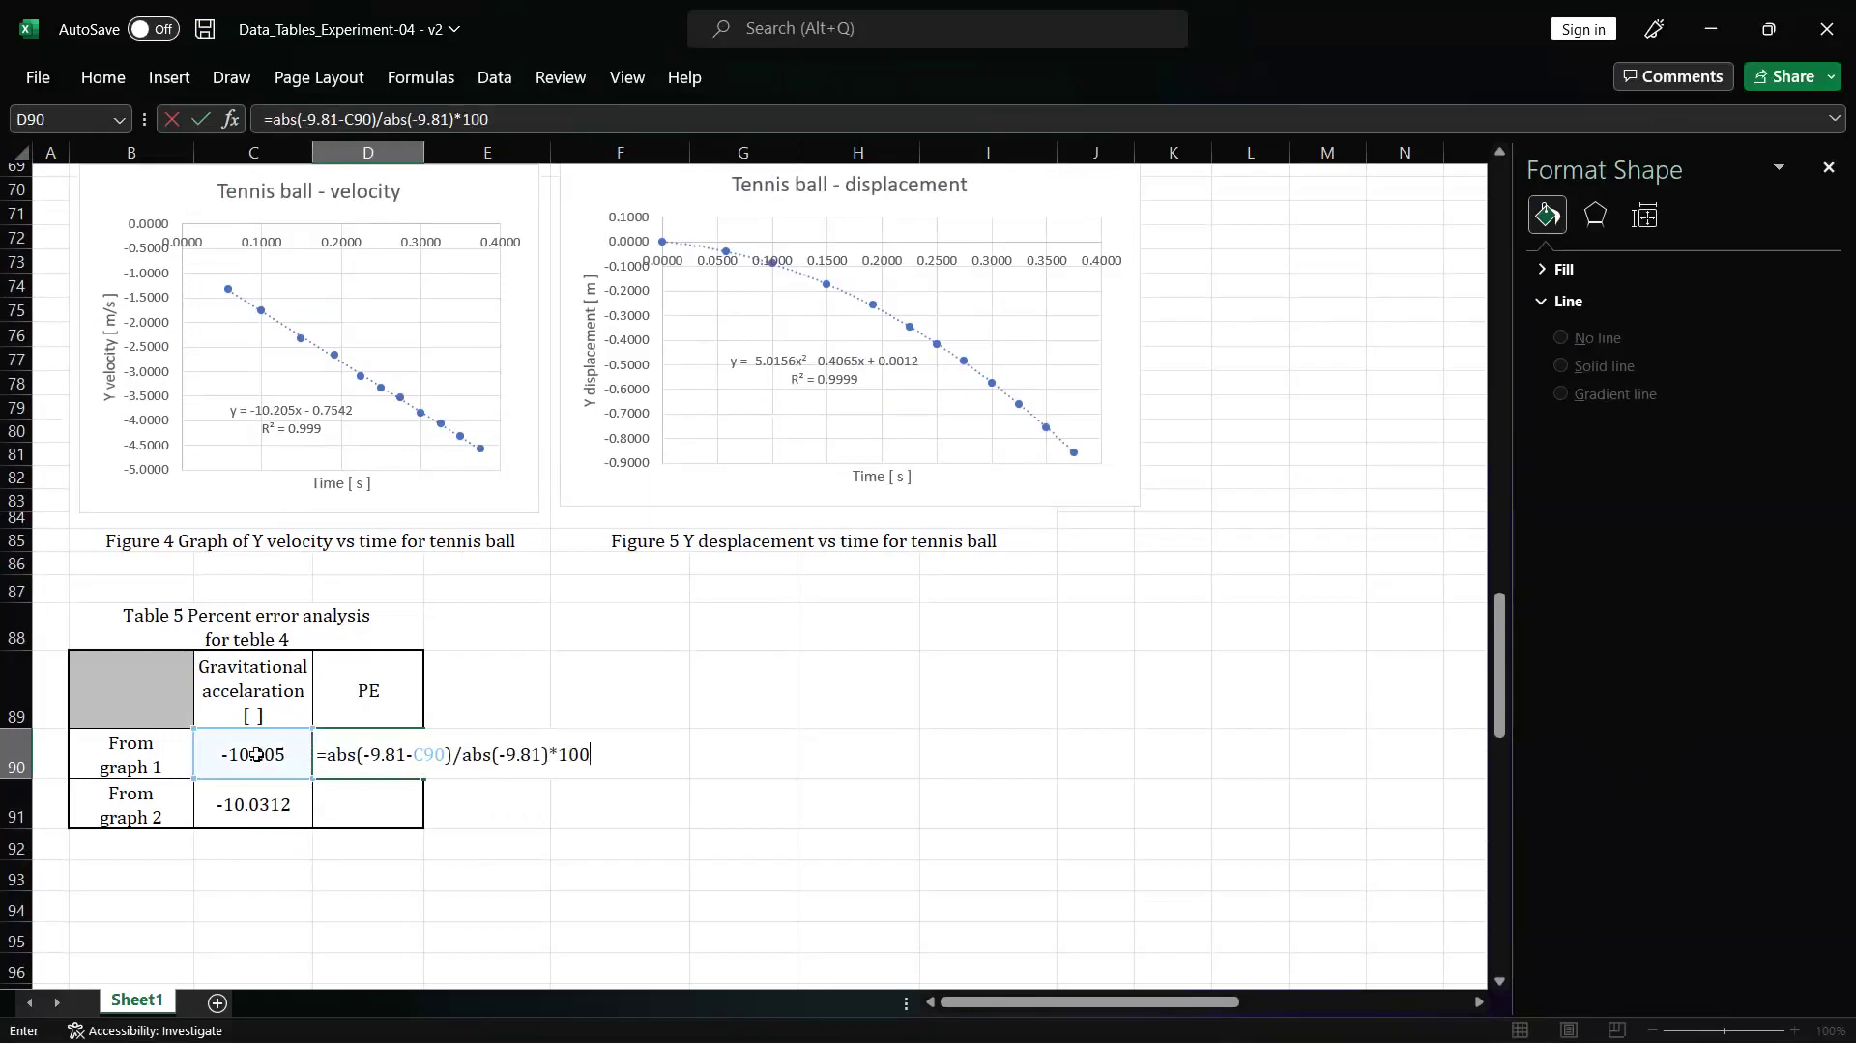
key(Return)
click(372, 757)
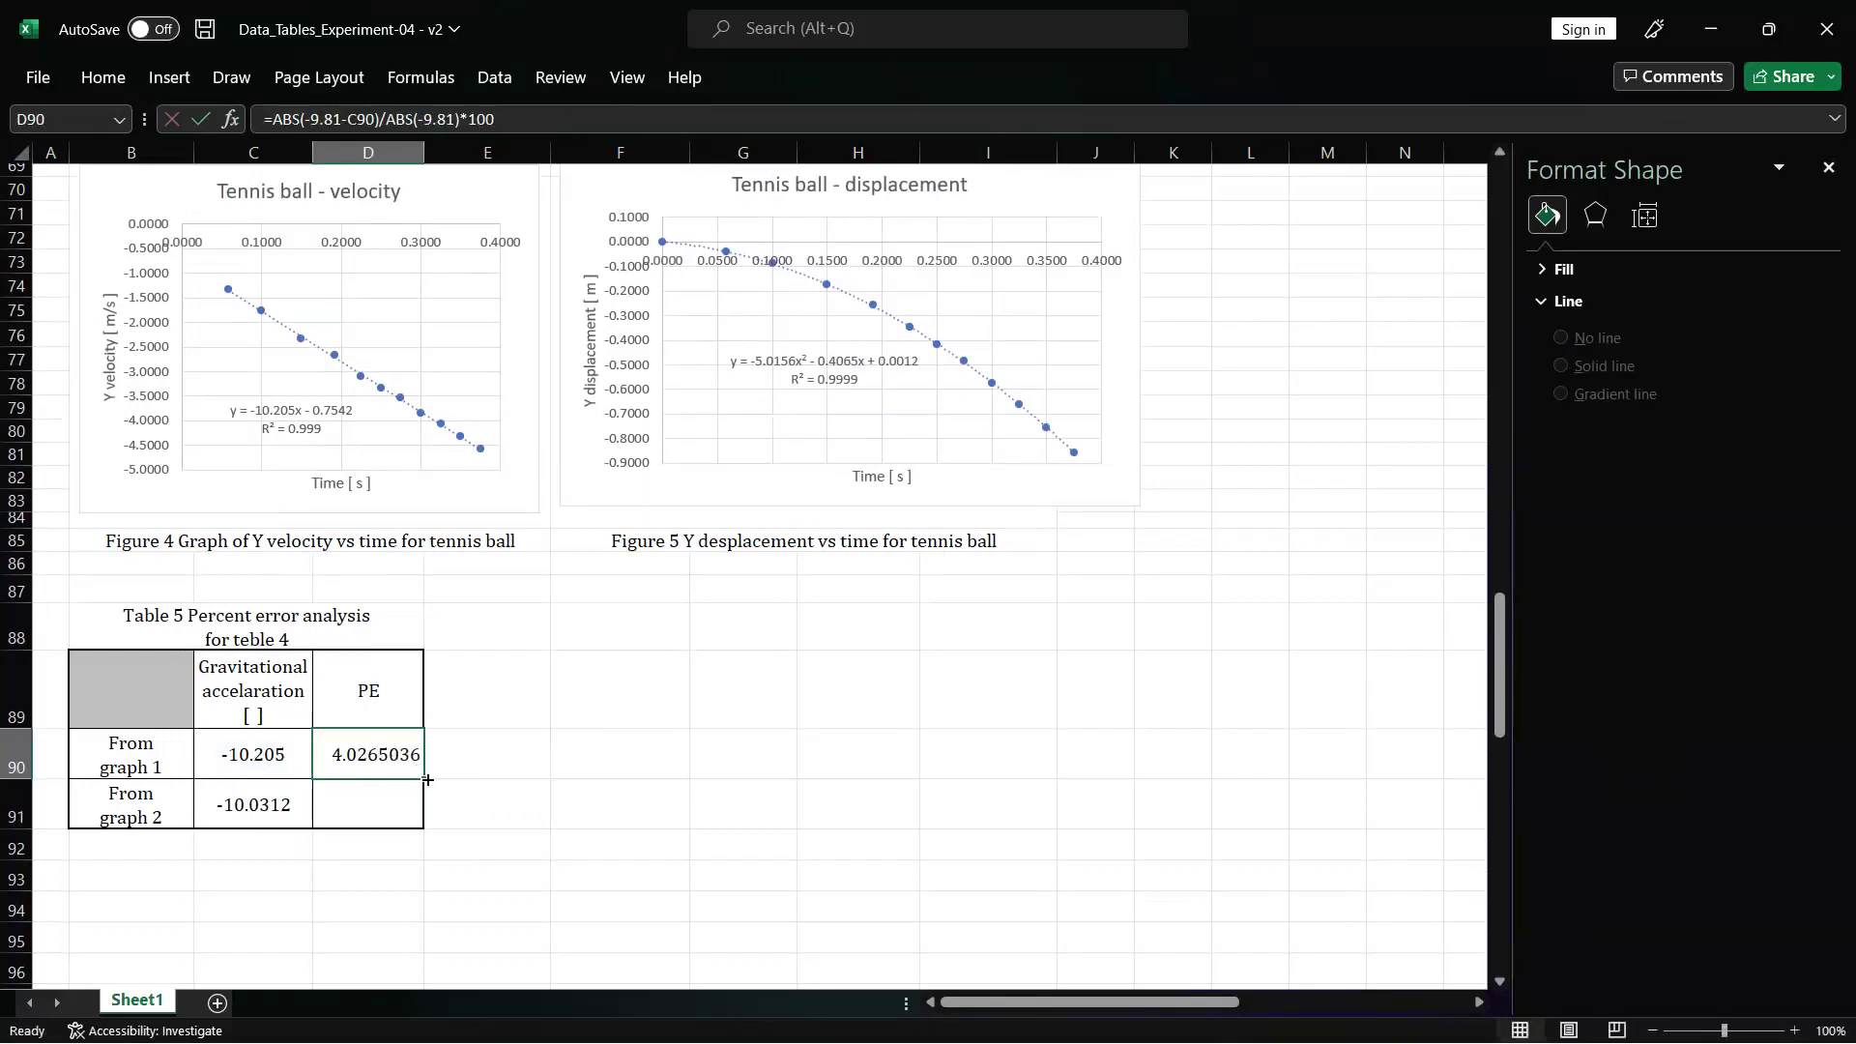
drag(411, 810, 411, 810)
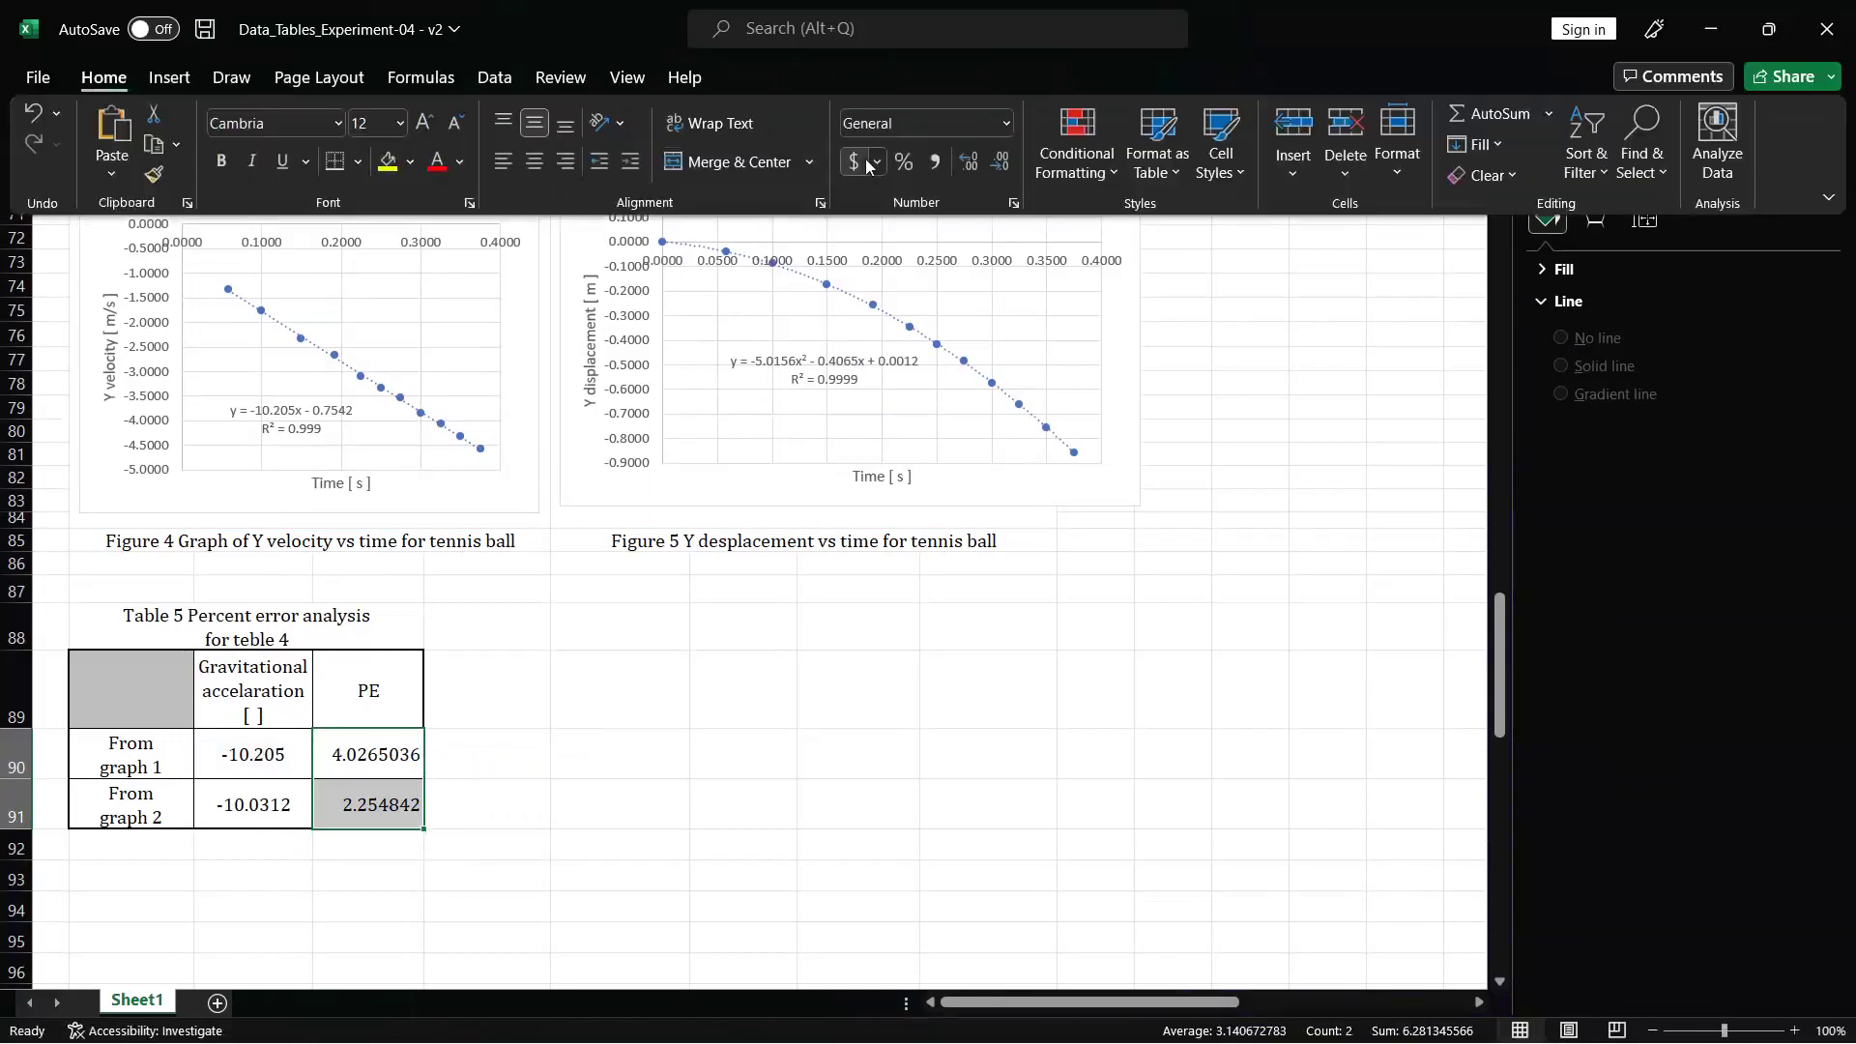
- Format the percent error values in D90:D91 to one decimal place and centre them horizontally
click(977, 161)
click(998, 163)
click(997, 162)
click(998, 162)
click(998, 162)
click(998, 162)
click(997, 163)
click(998, 162)
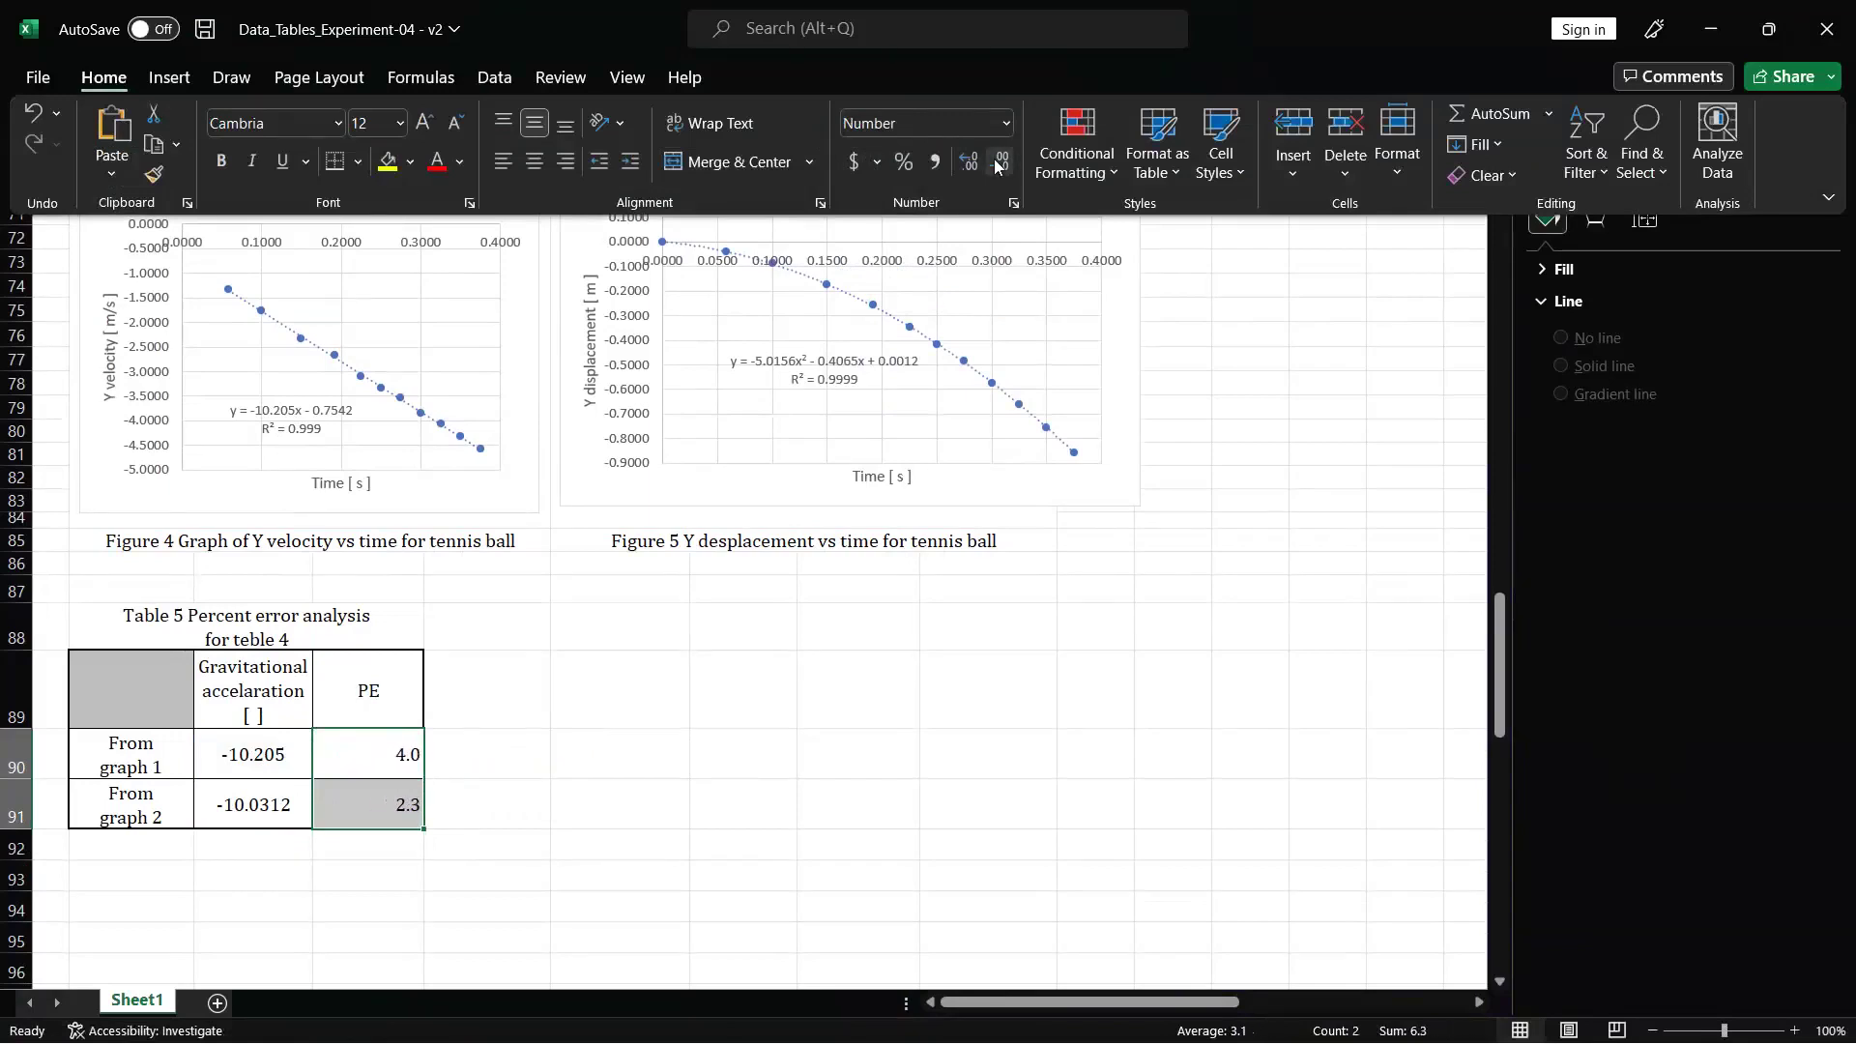
click(657, 682)
click(84, 84)
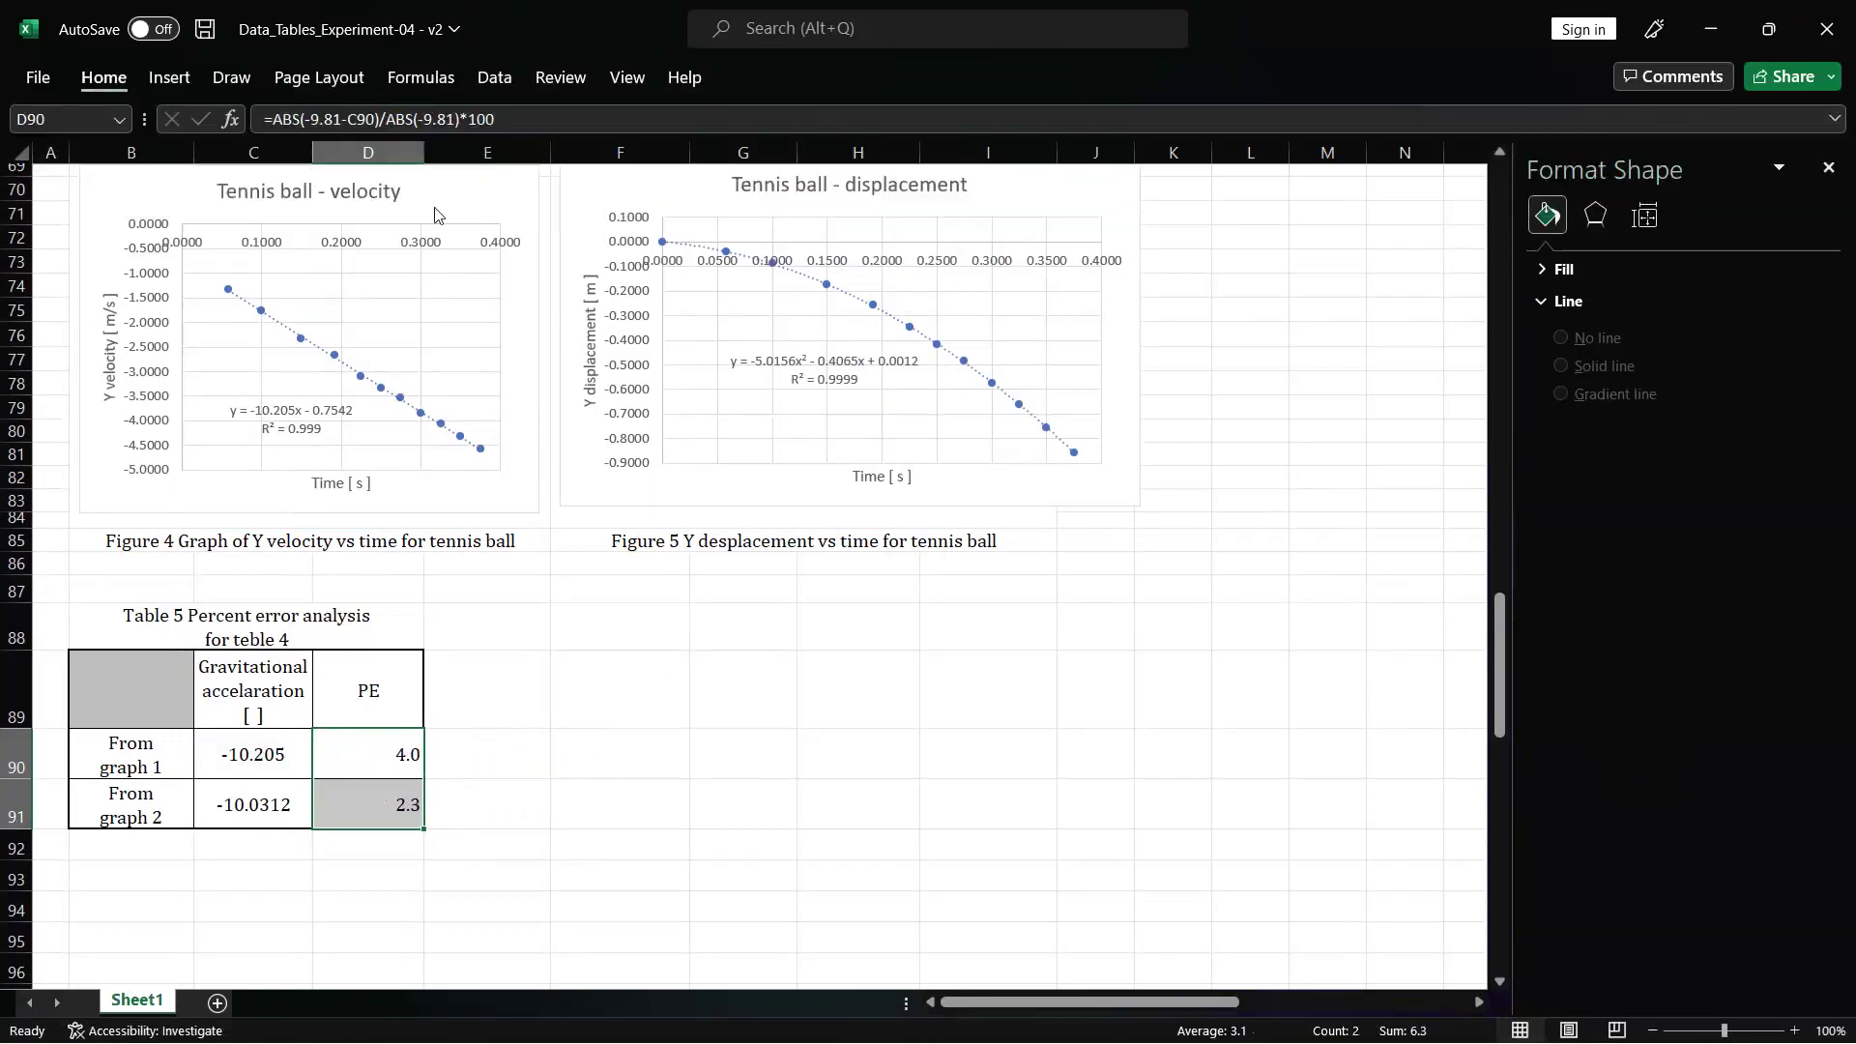
click(534, 170)
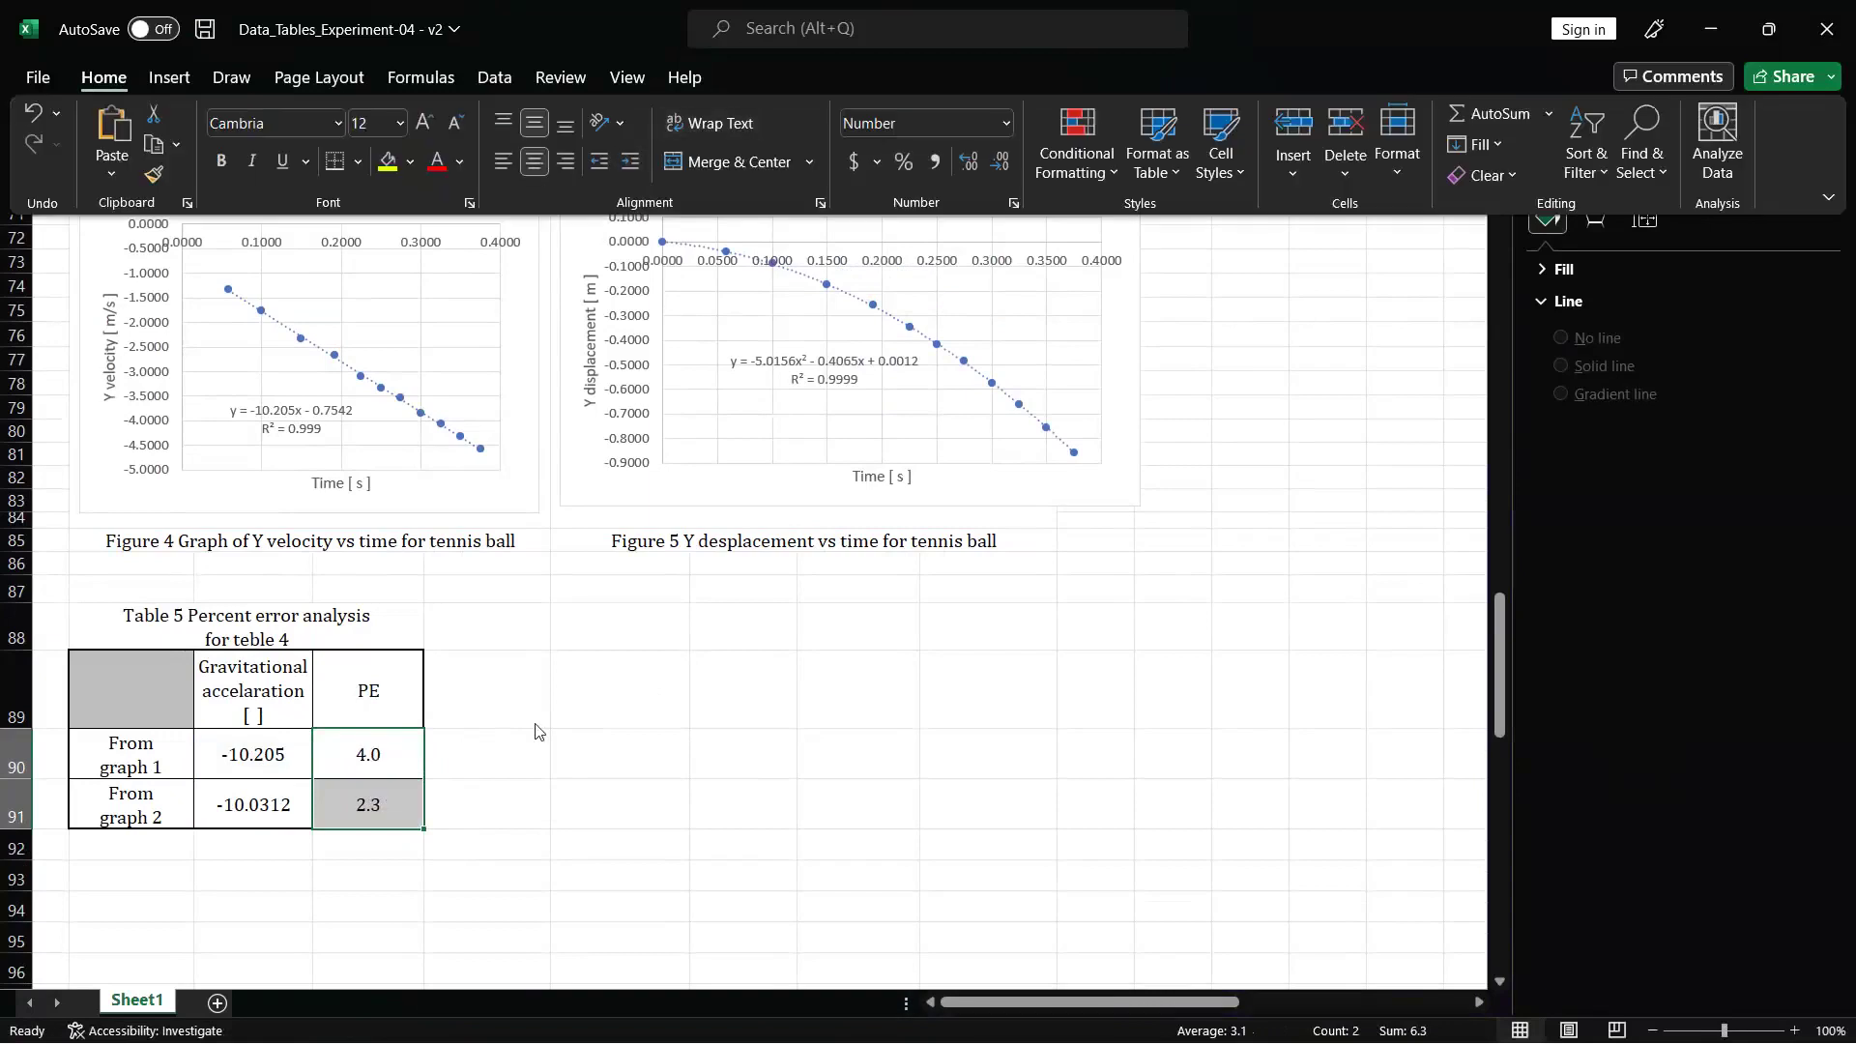
- Add the unit m/s^2 inside the empty brackets of Table 5's gravitational acceleration header in C89
click(253, 690)
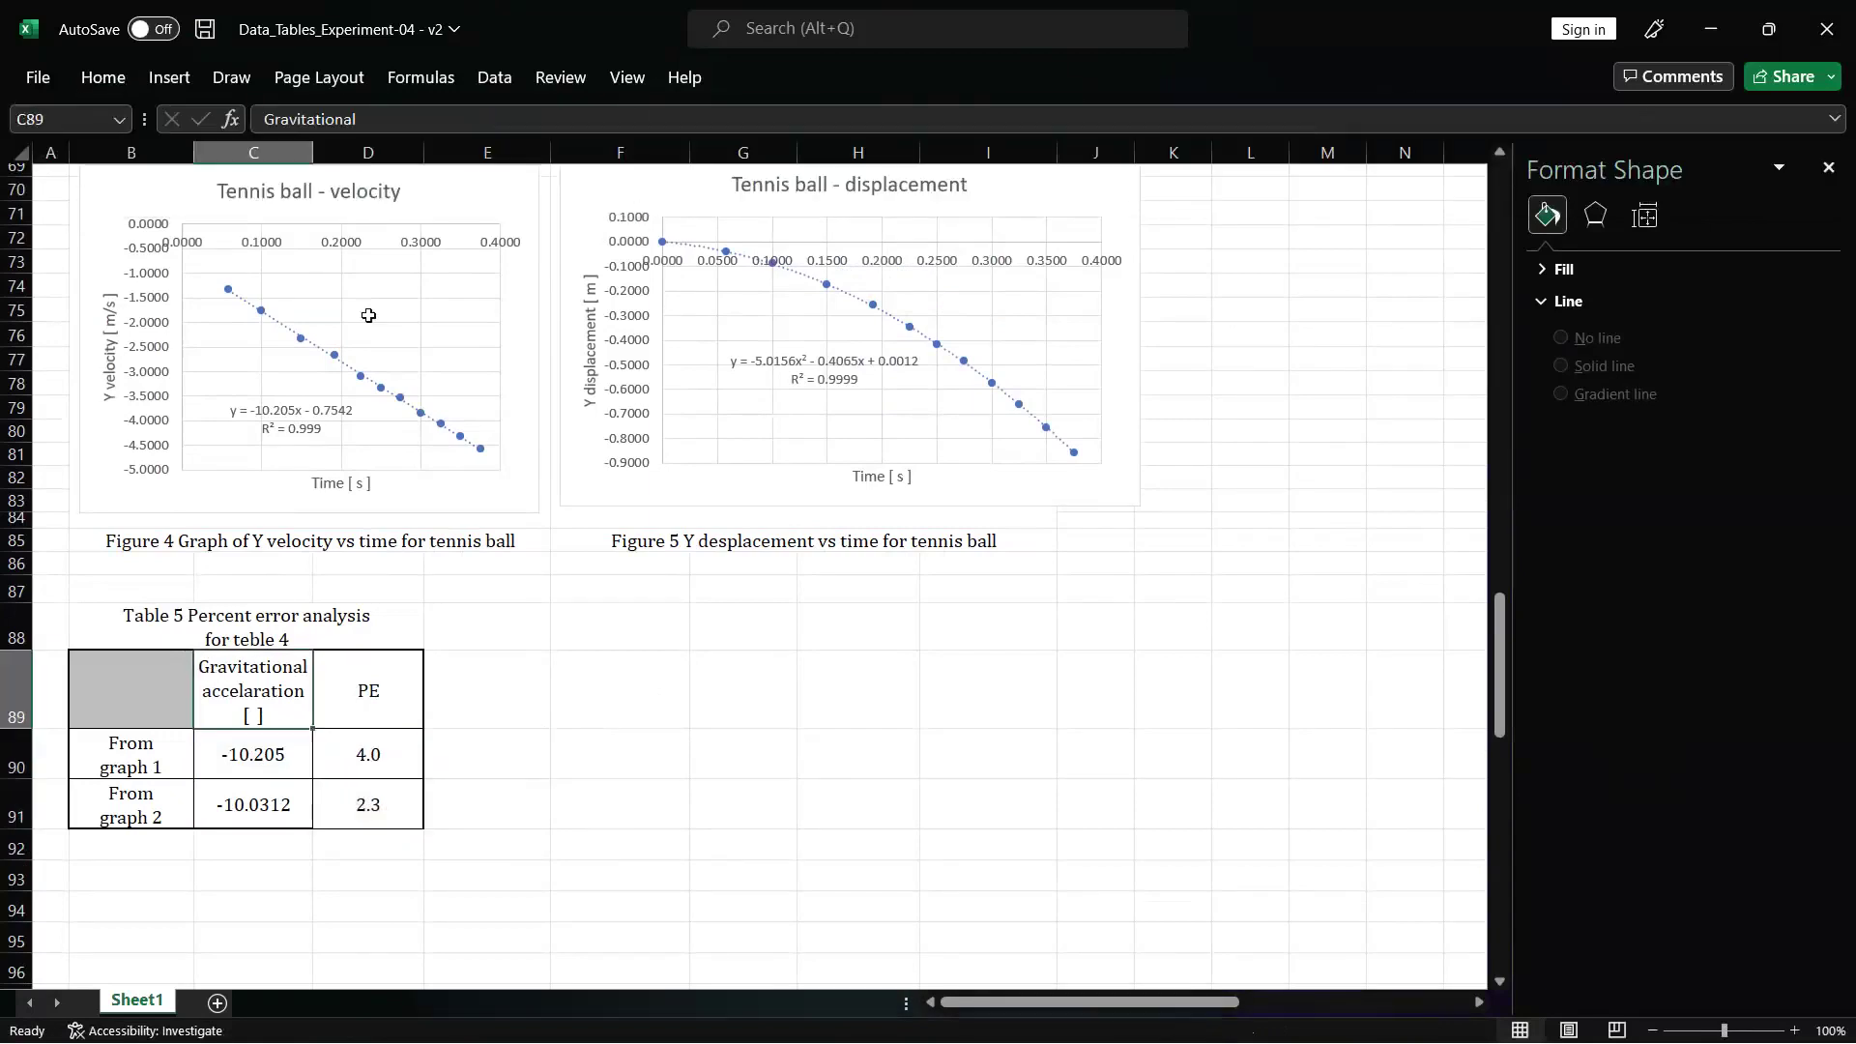
click(381, 110)
key(Down)
key(Down)
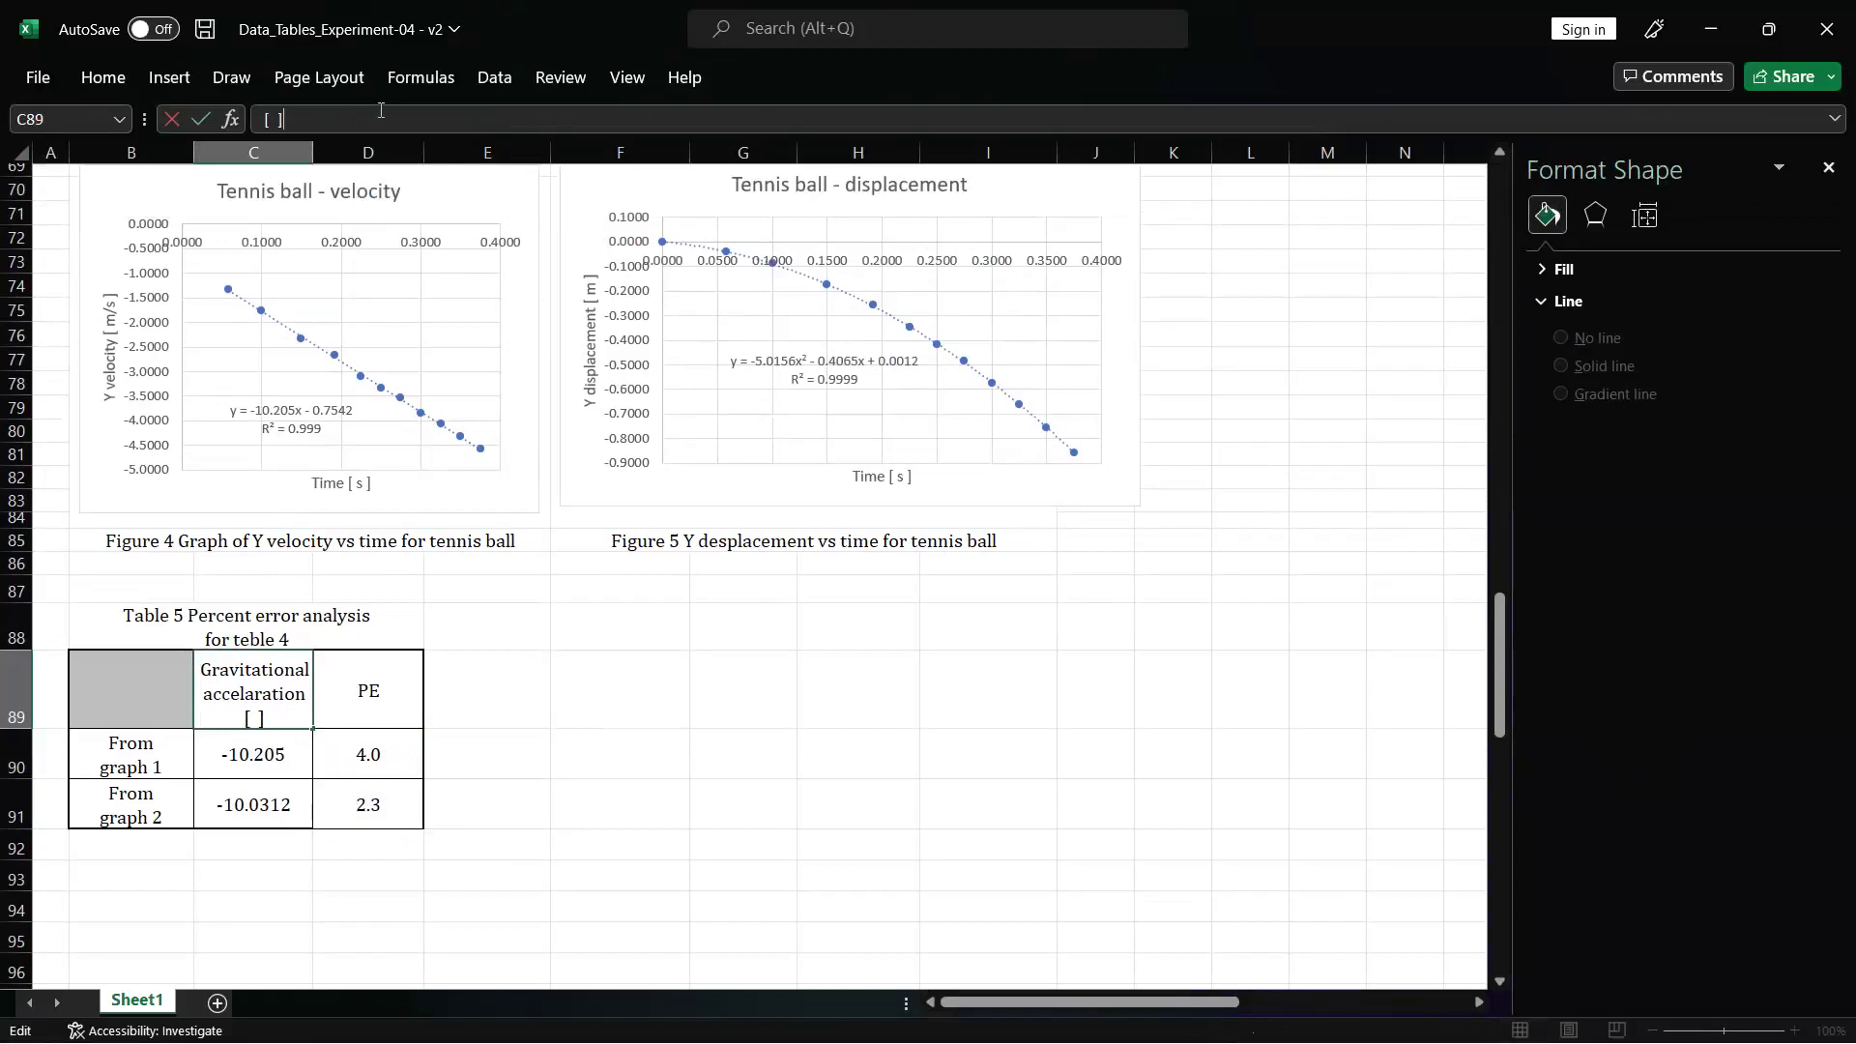
text(m/s^2)
key(Return)
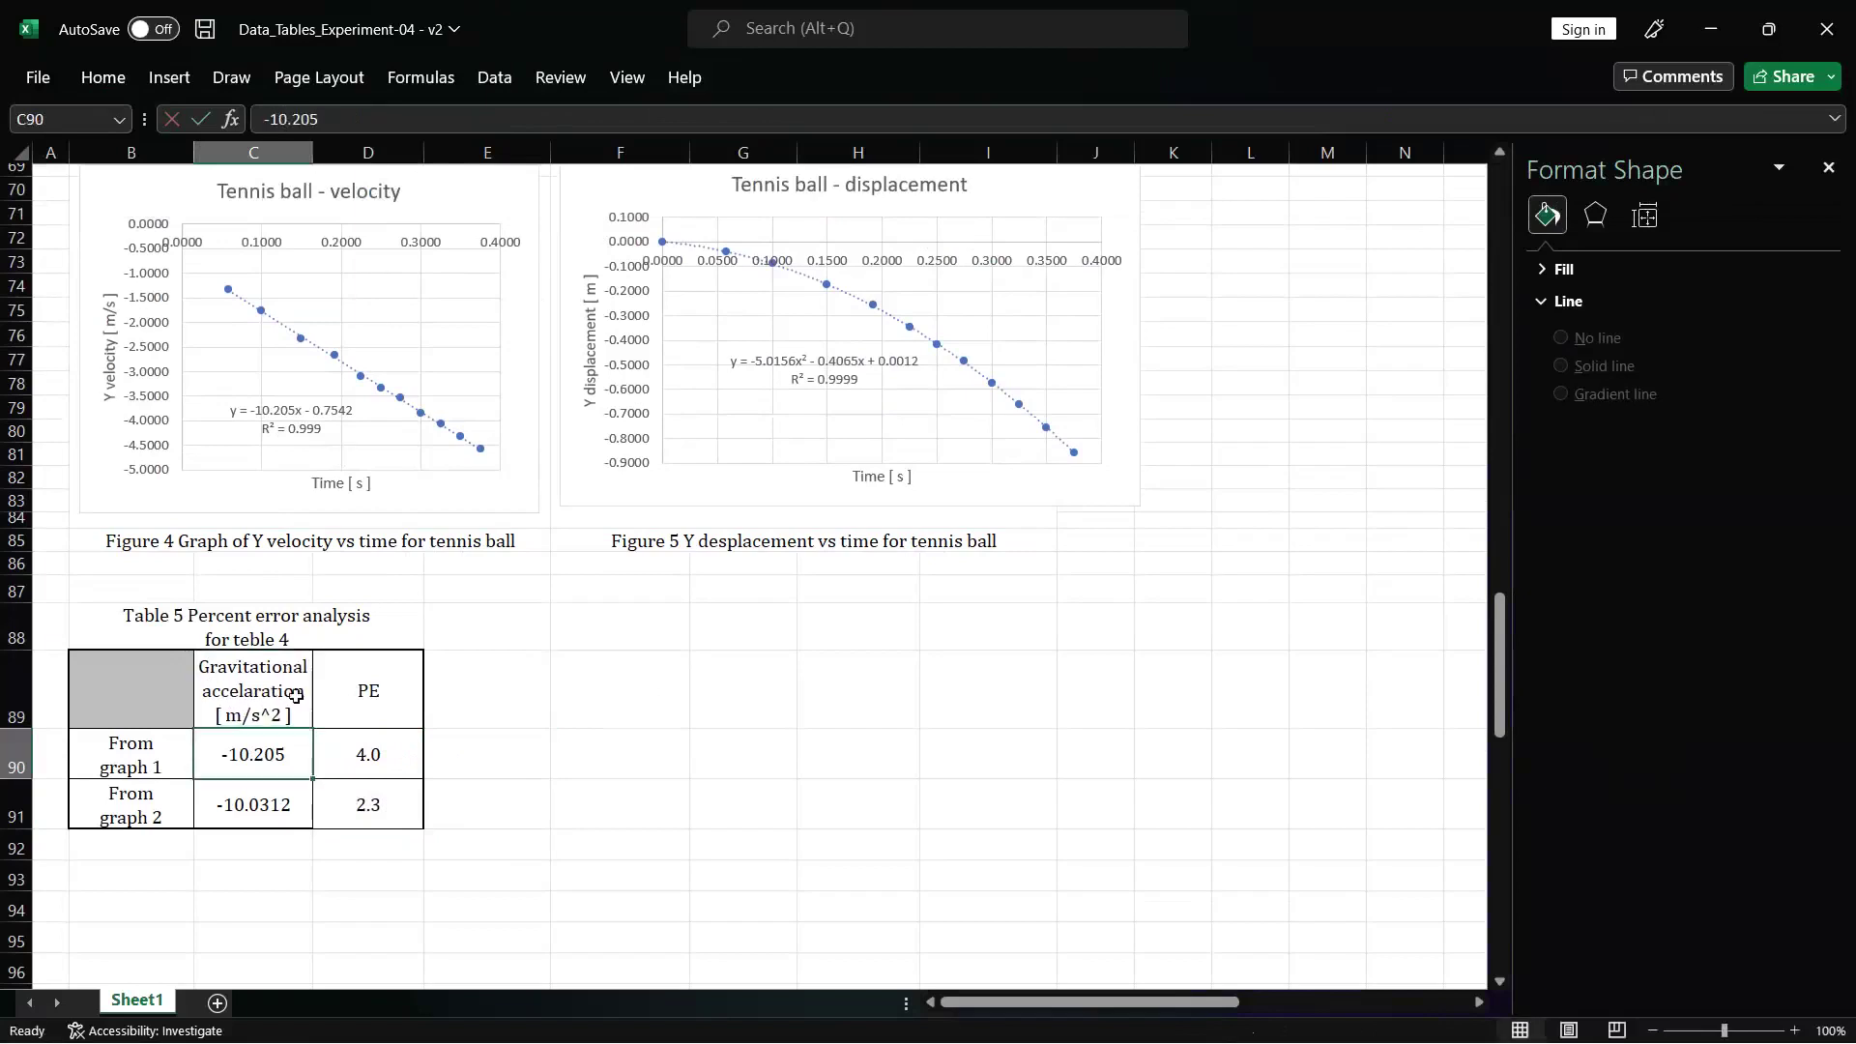
- Enter the note "g from gaph 1 = sope of the graph" in C93 below Table 5
scroll(290, 812, down, 5)
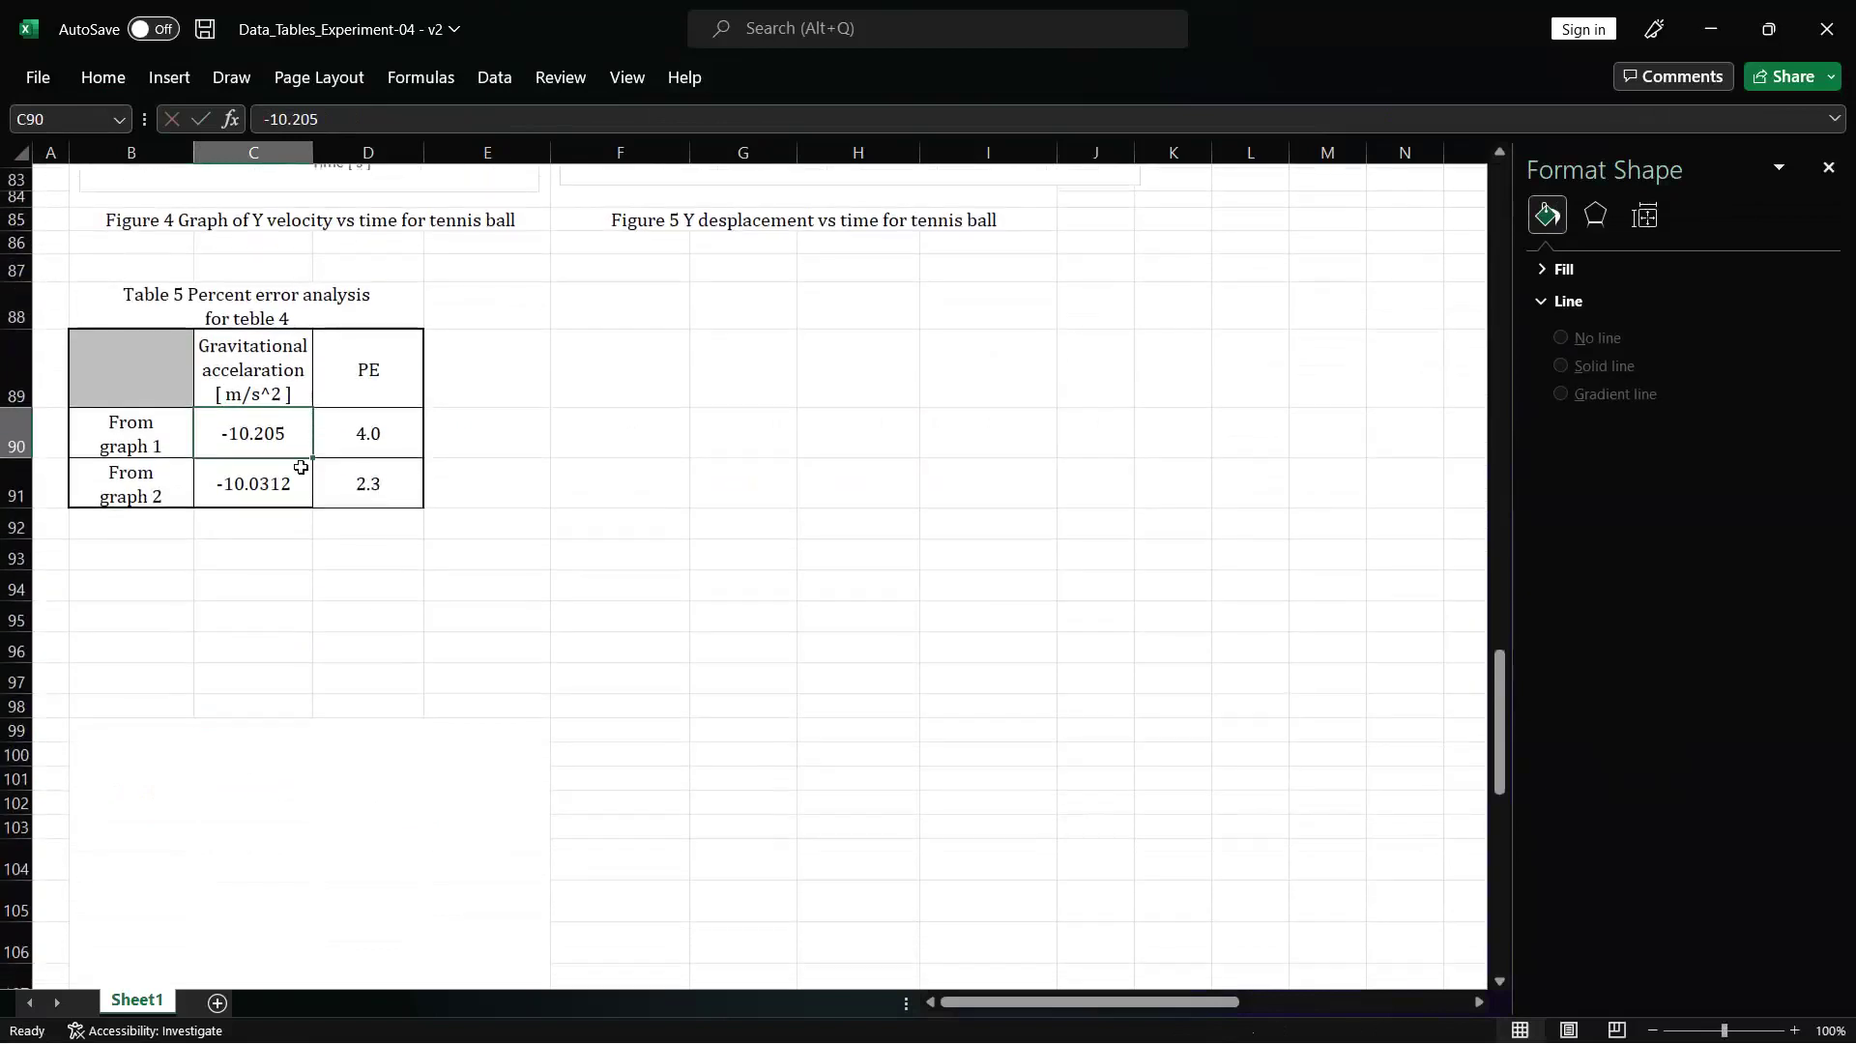
click(269, 545)
text(g from gaph 1 = sope of the graph)
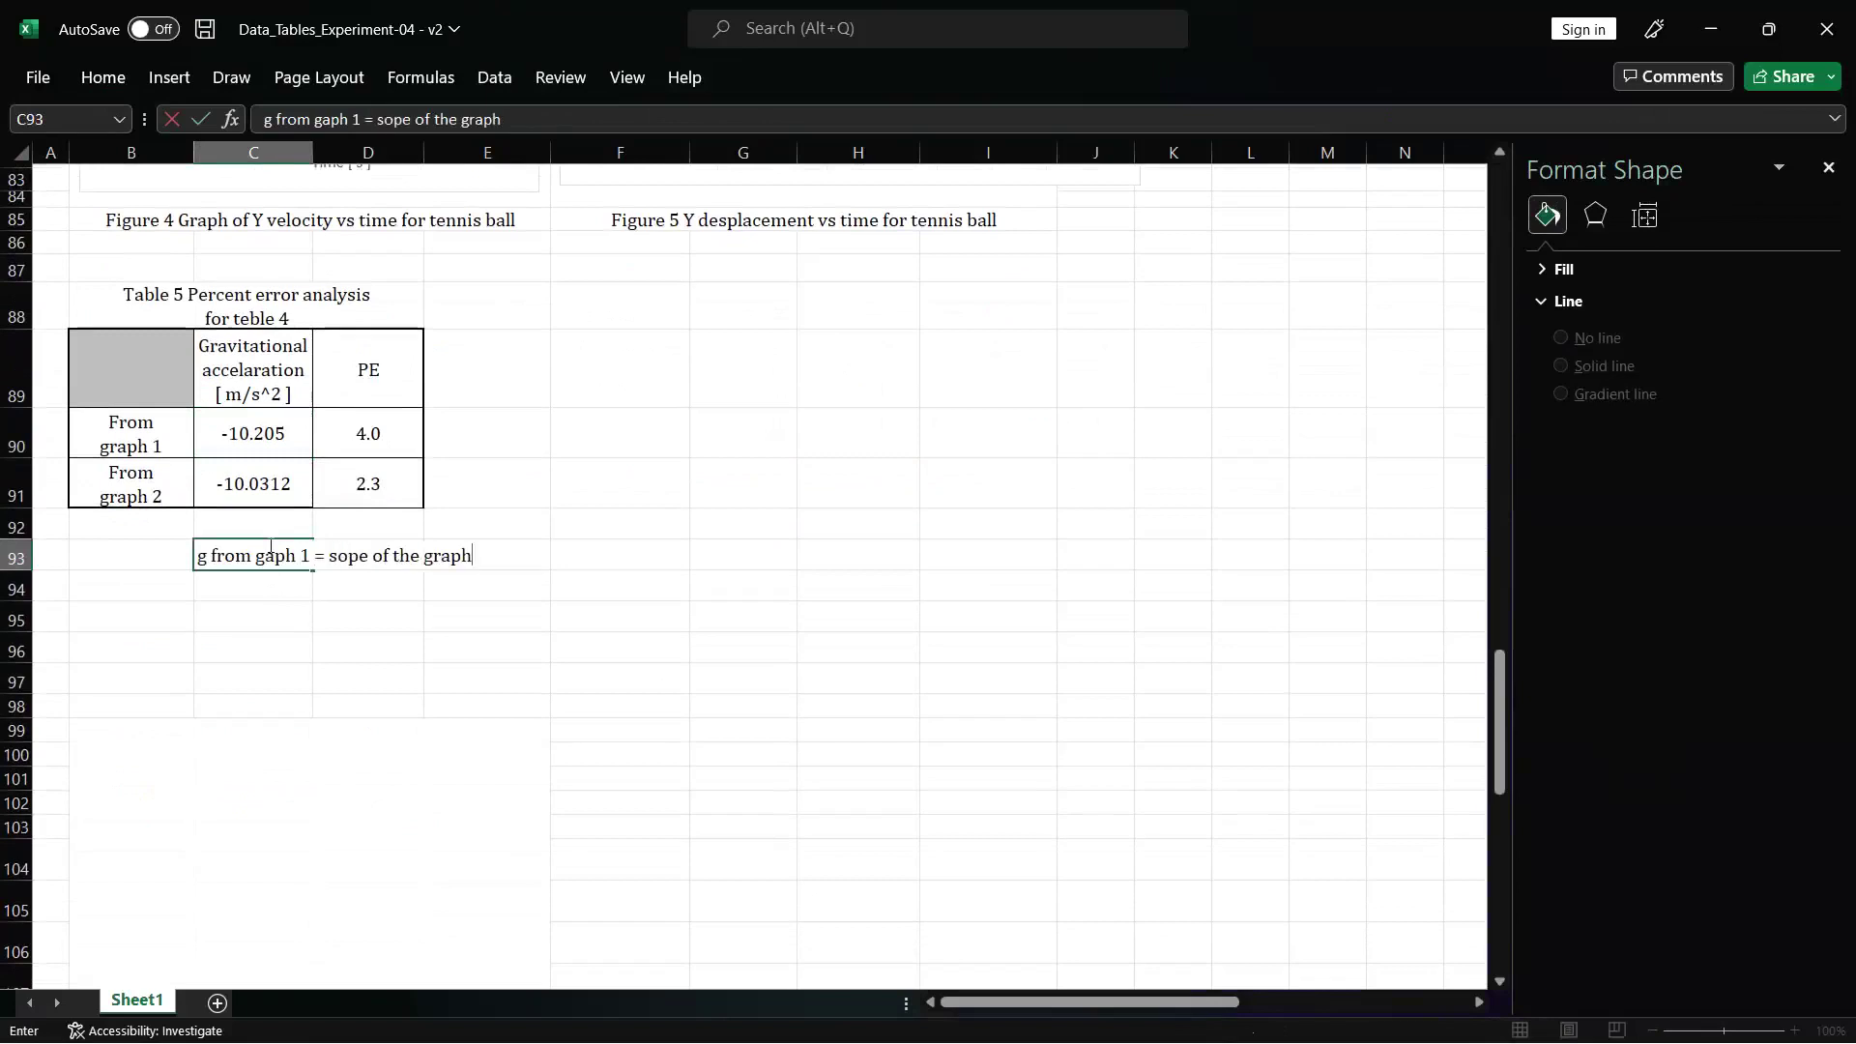
key(Return)
- Enter the note "g from graph 2 = 2*(-5.0156)" in C94, taking the coefficient from the displacement chart's trendline equation
text(g f)
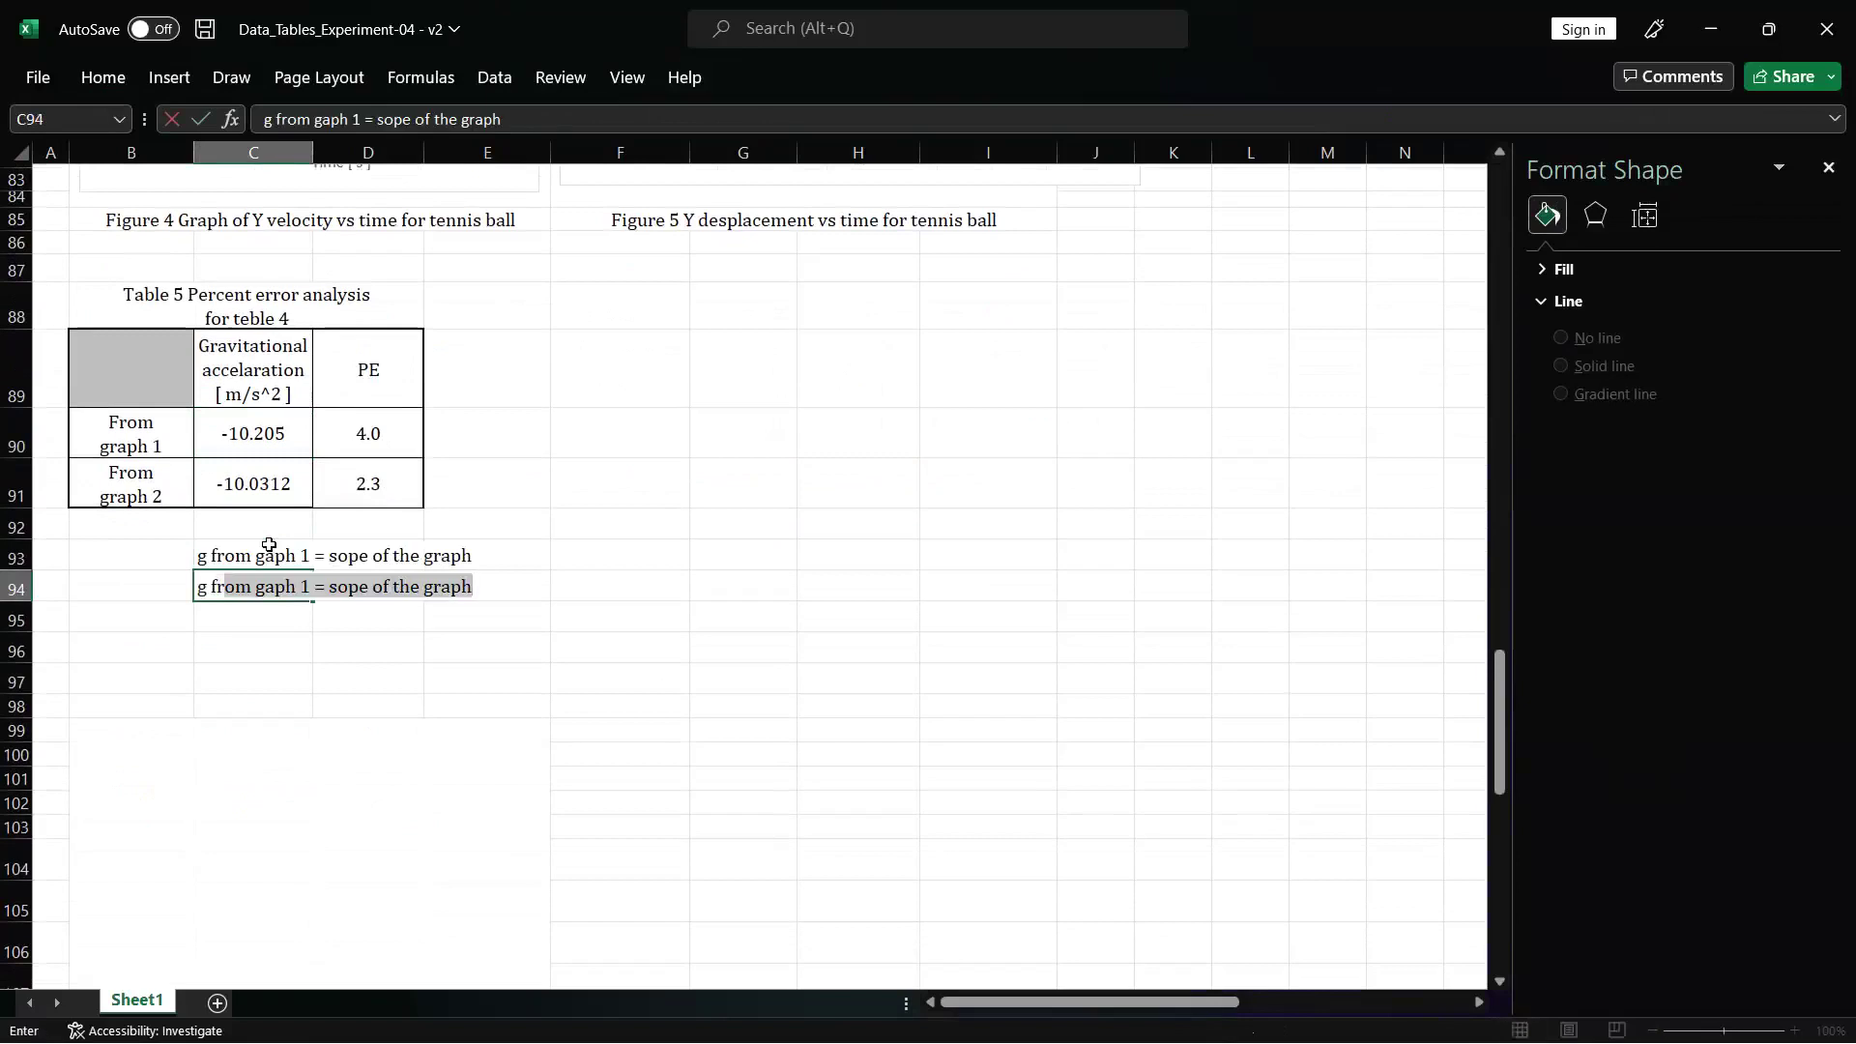
text(rom graph 2 = )
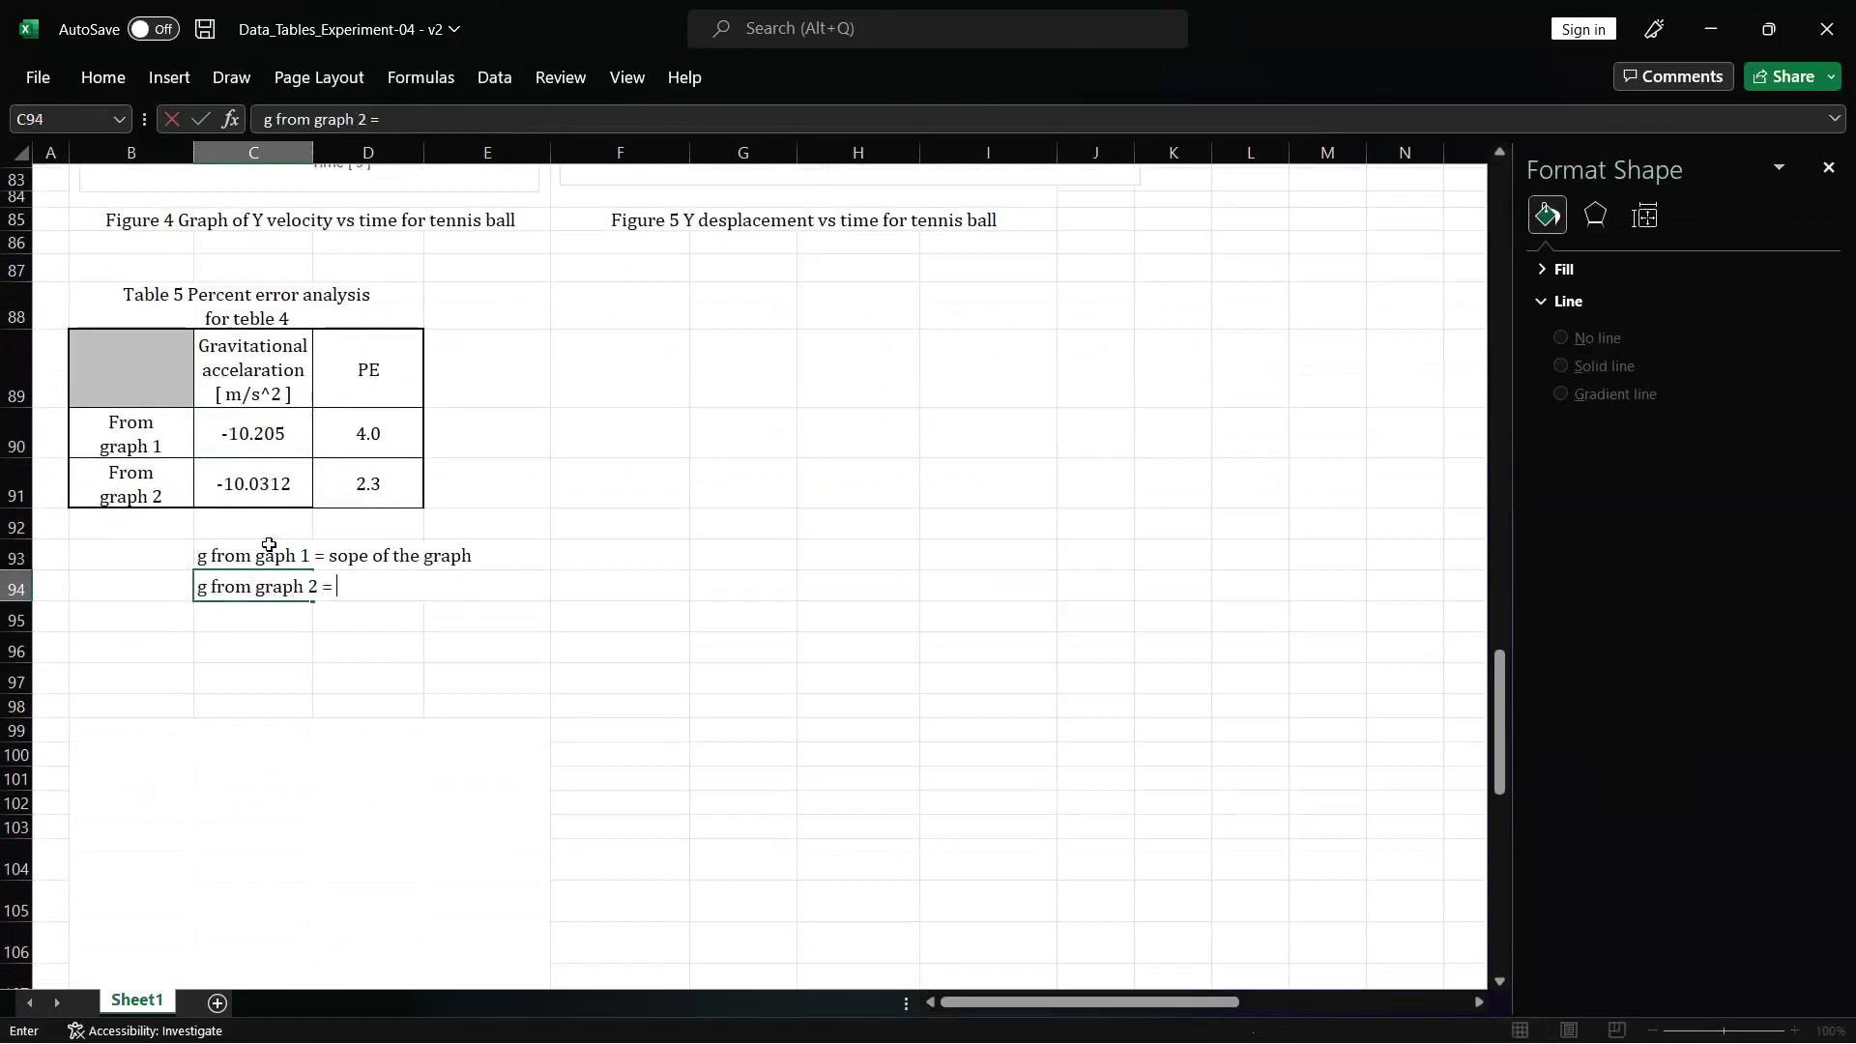
text(2*(-5.01)
scroll(268, 544, up, 6)
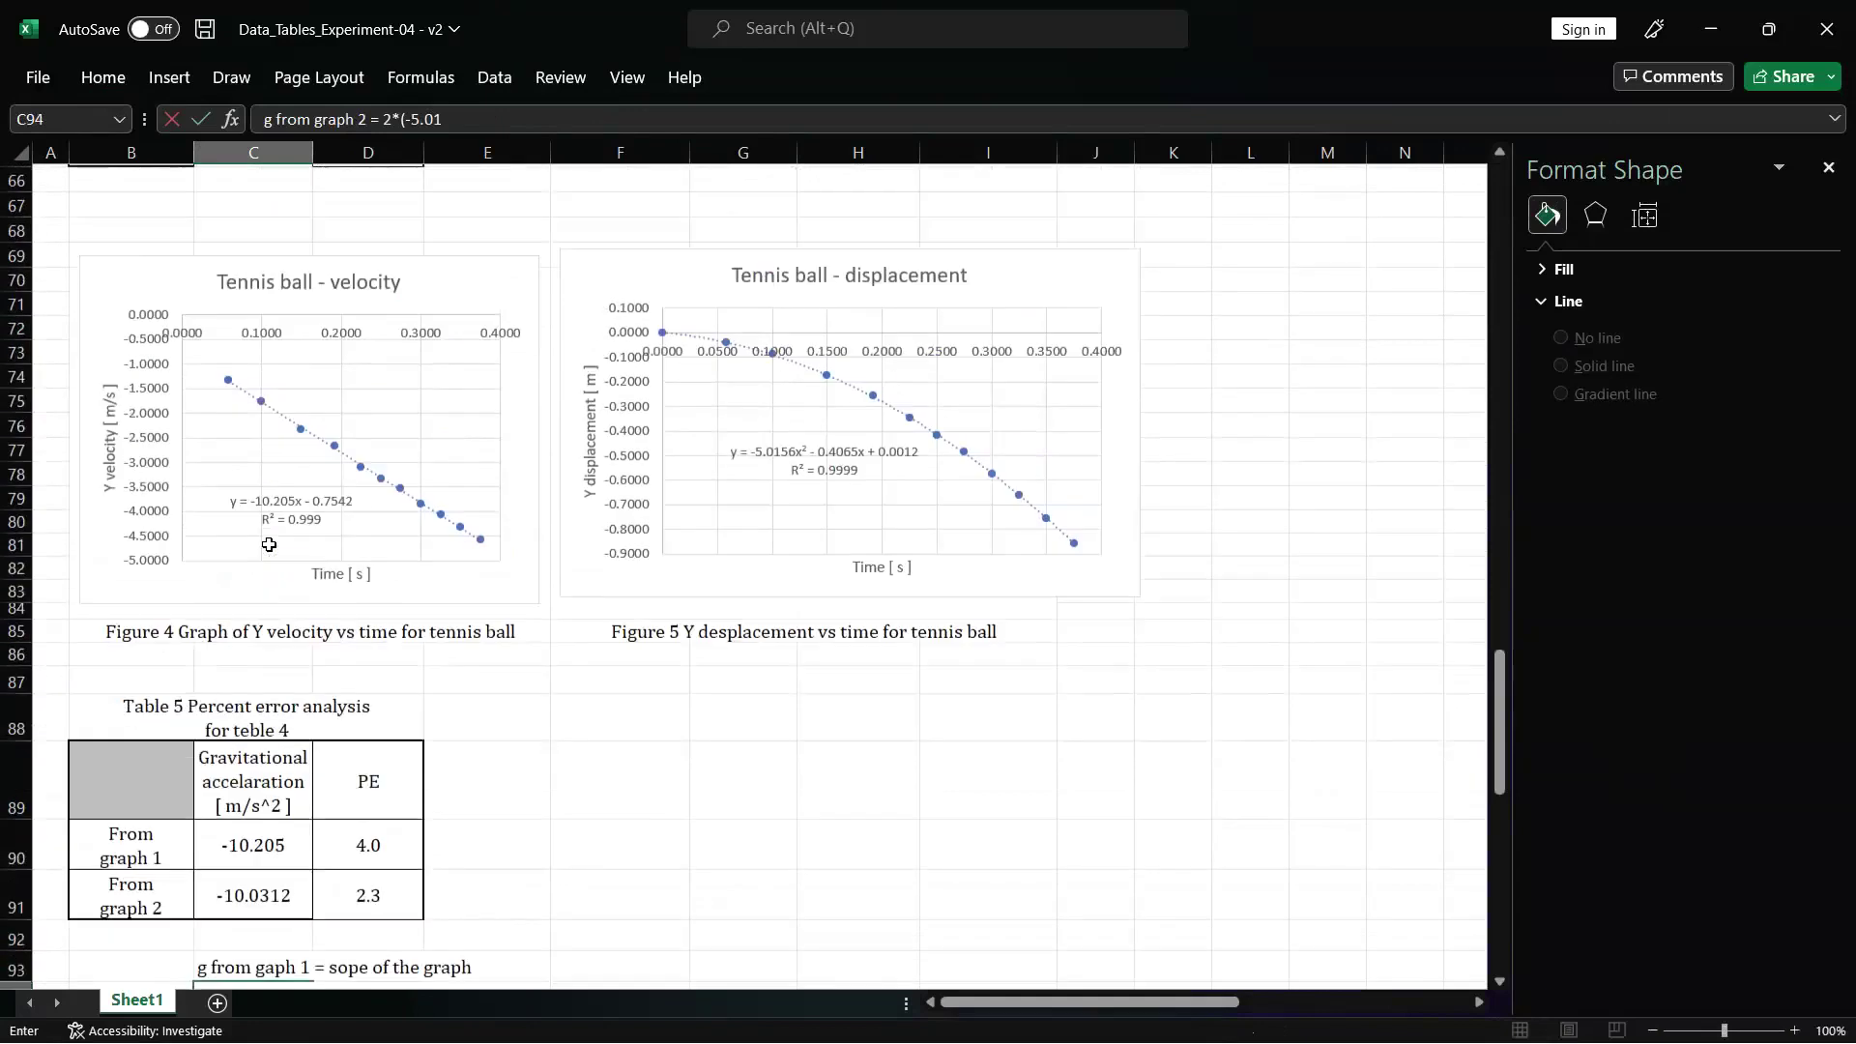
scroll(269, 546, down, 5)
scroll(268, 545, down, 3)
text(56))
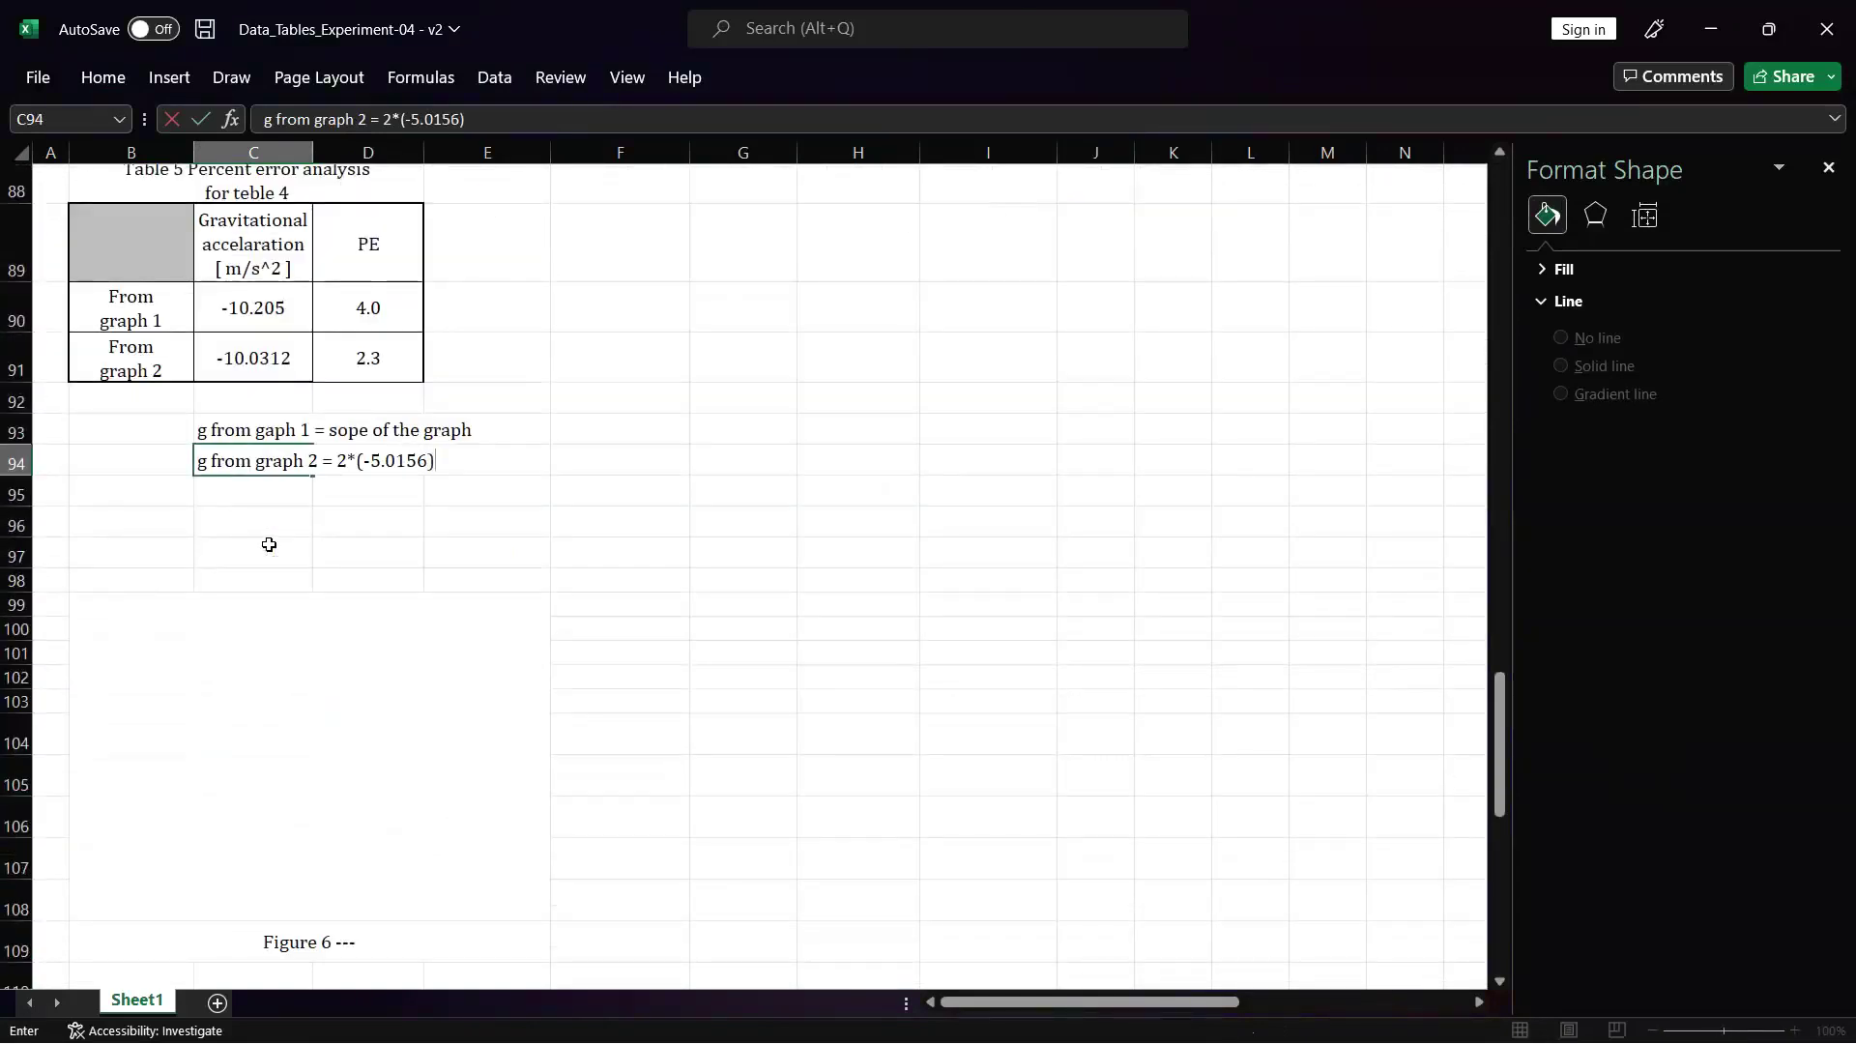
key(Return)
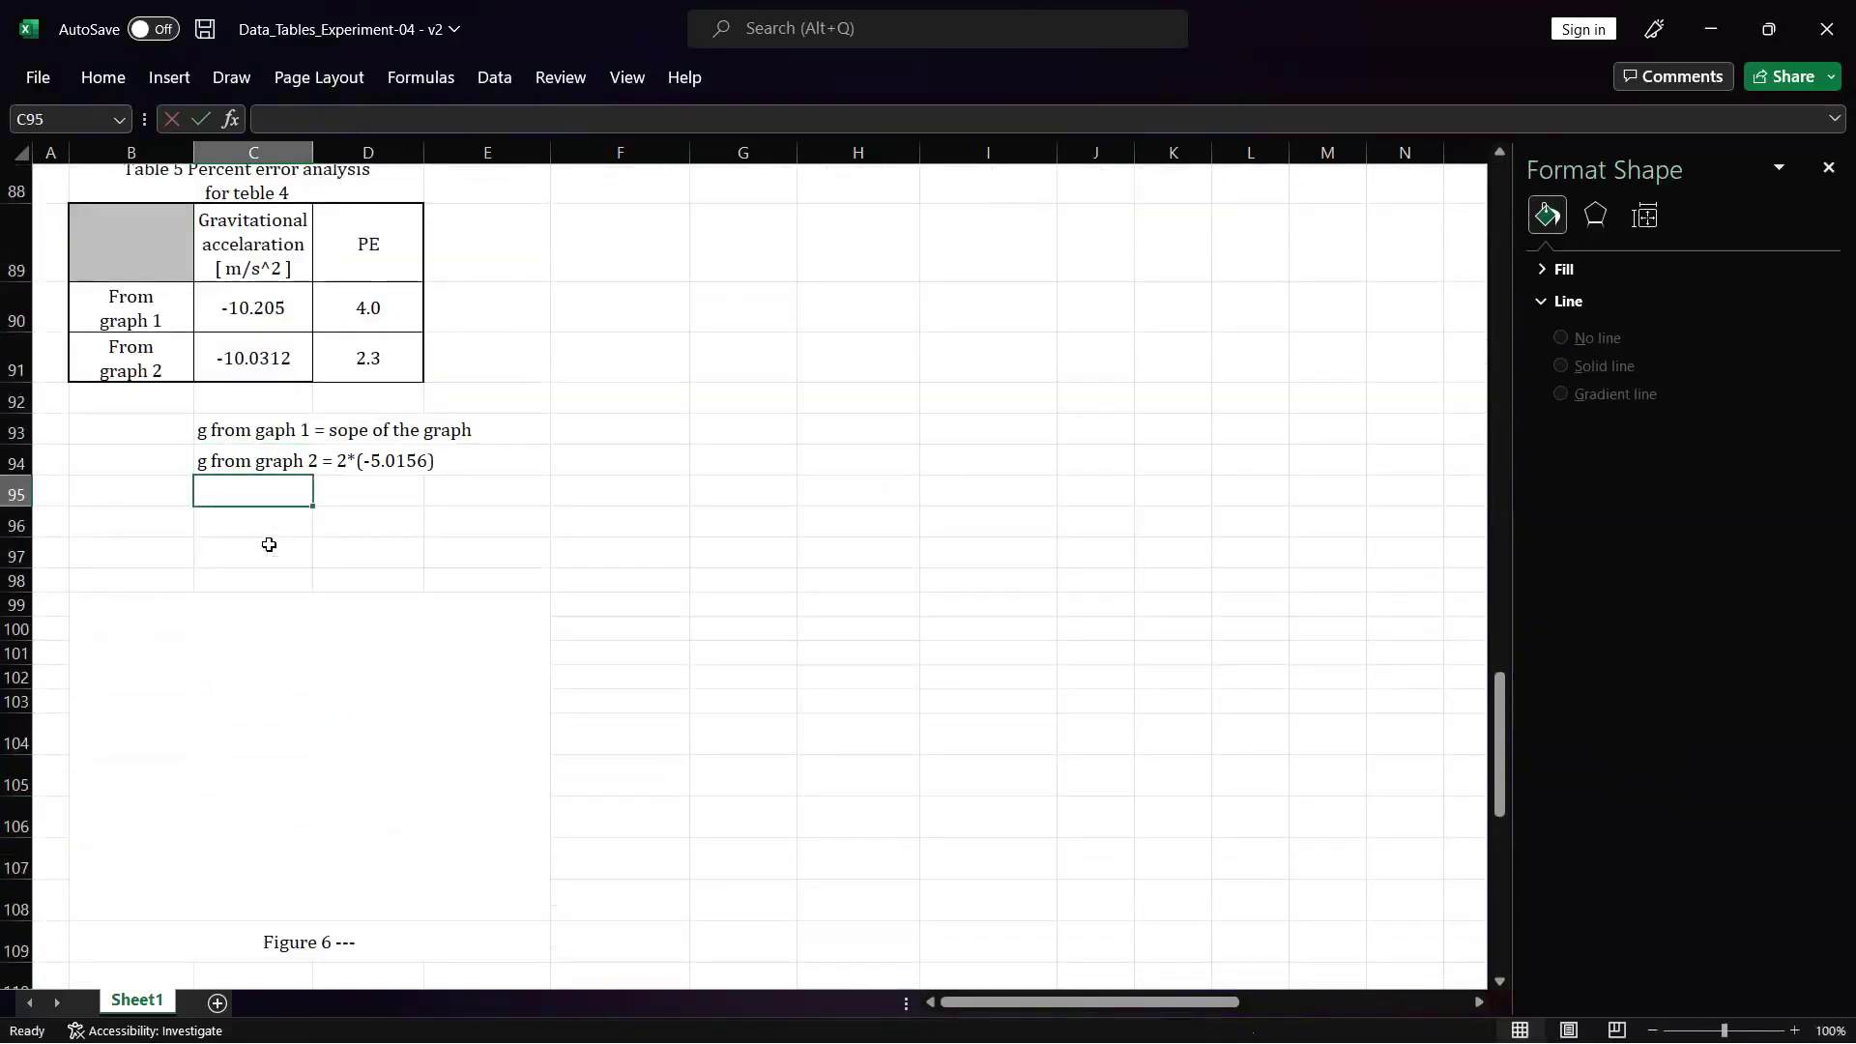
- Enter the note "PE =ABS(-9.81-C90)/ABS(-9.81)*100" in C95, copying the formula text from D90
text(PE)
click(373, 290)
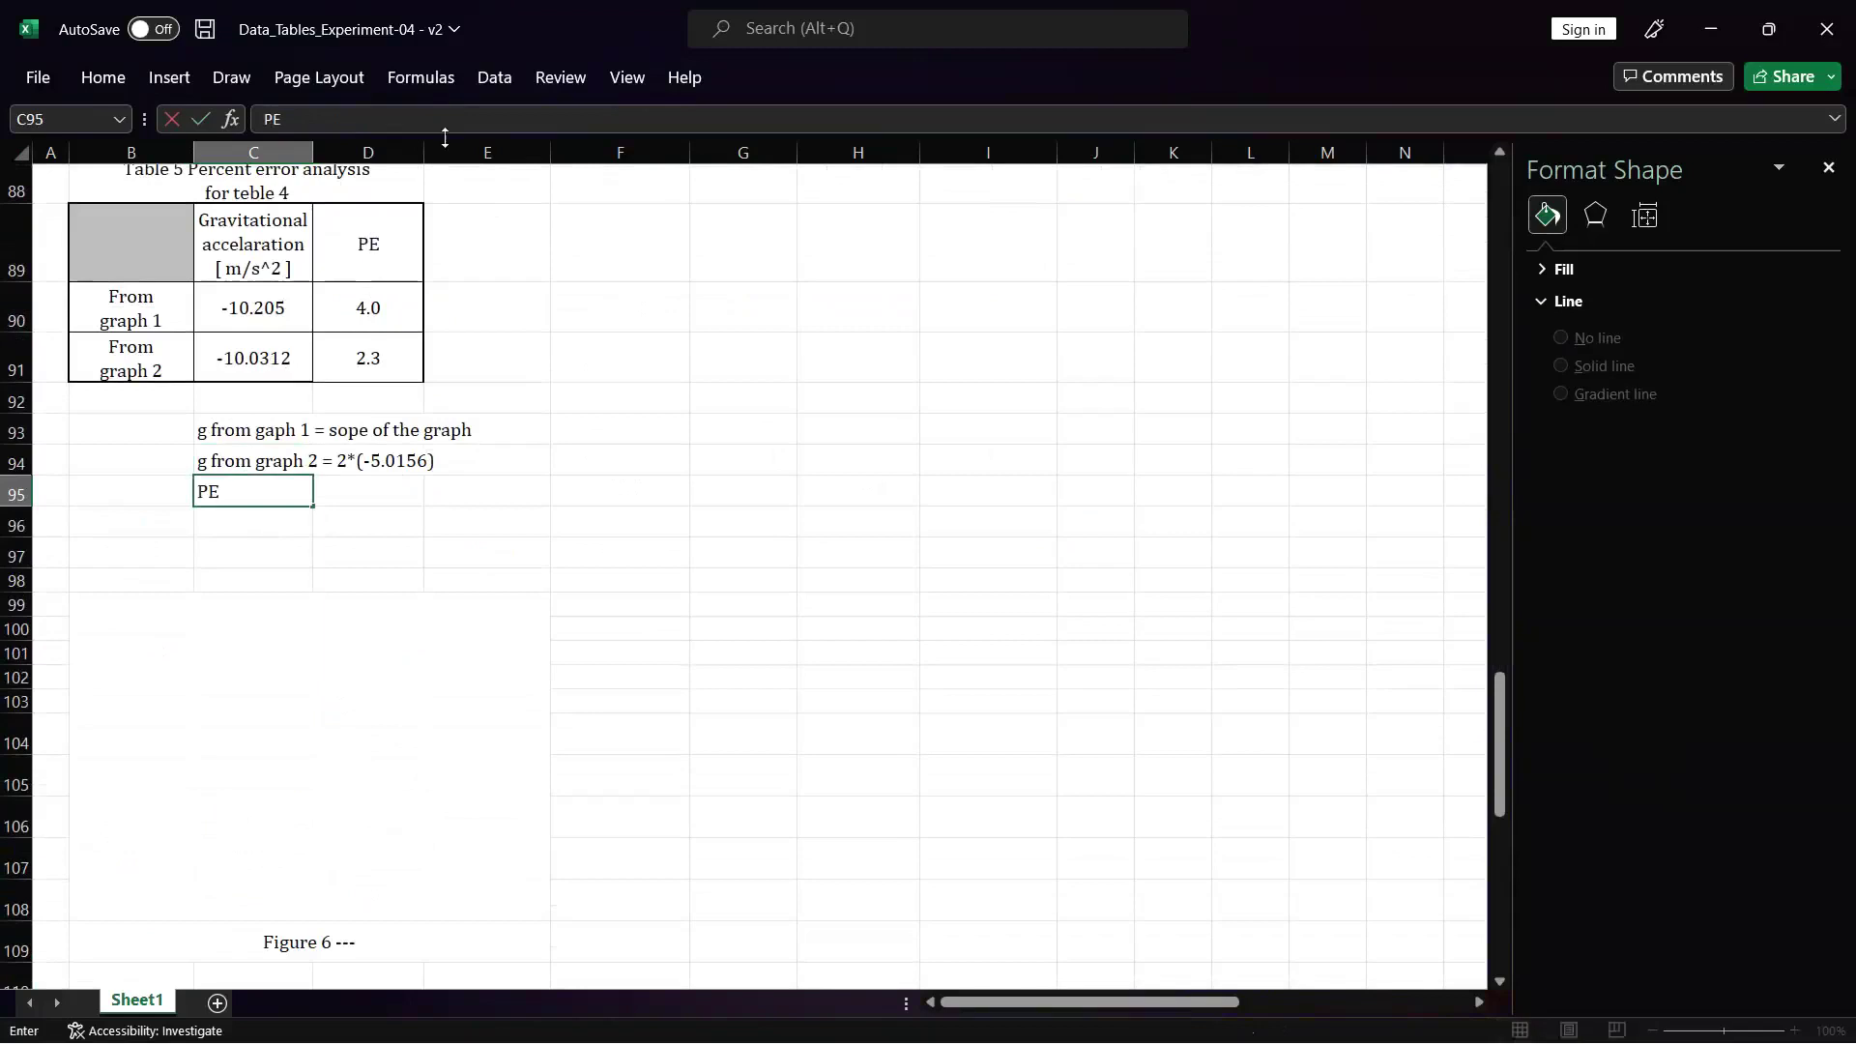
click(533, 114)
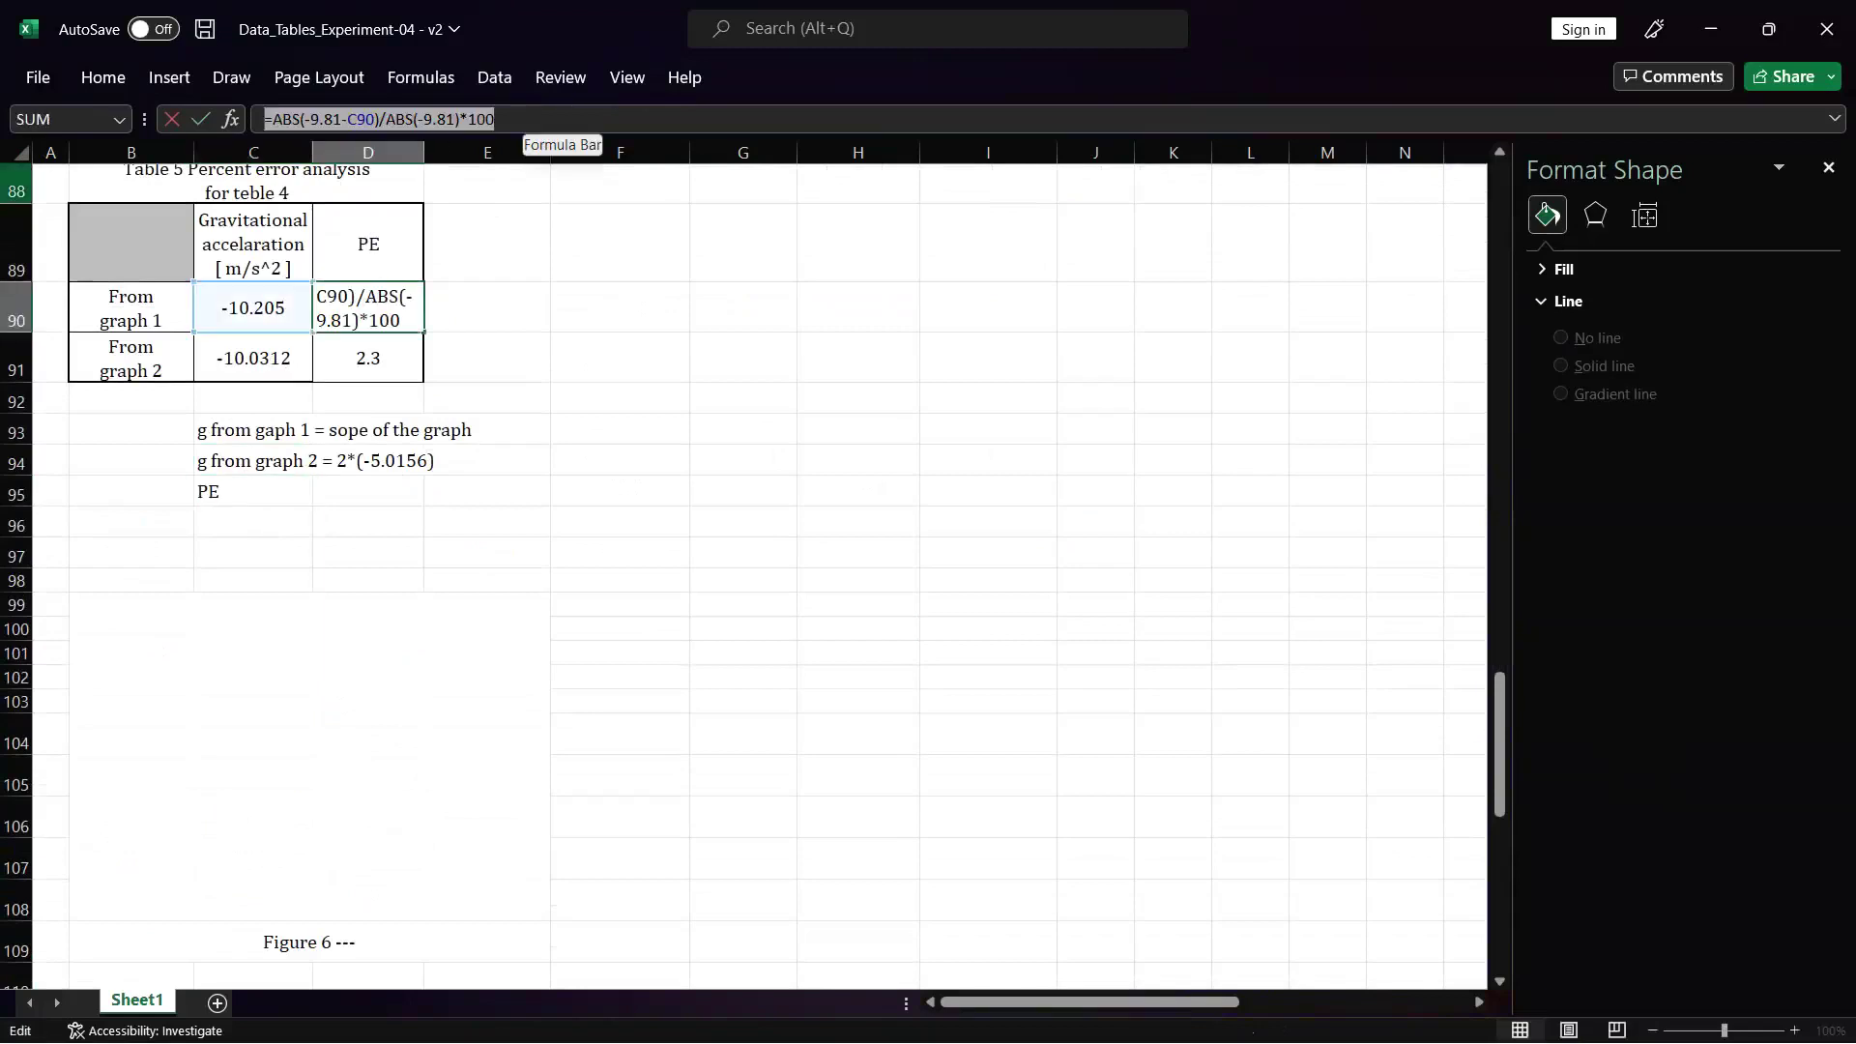
key(Escape)
click(236, 488)
click(380, 119)
text(=ABS(-9.81-C90)/ABS(-9.81)*100)
key(Return)
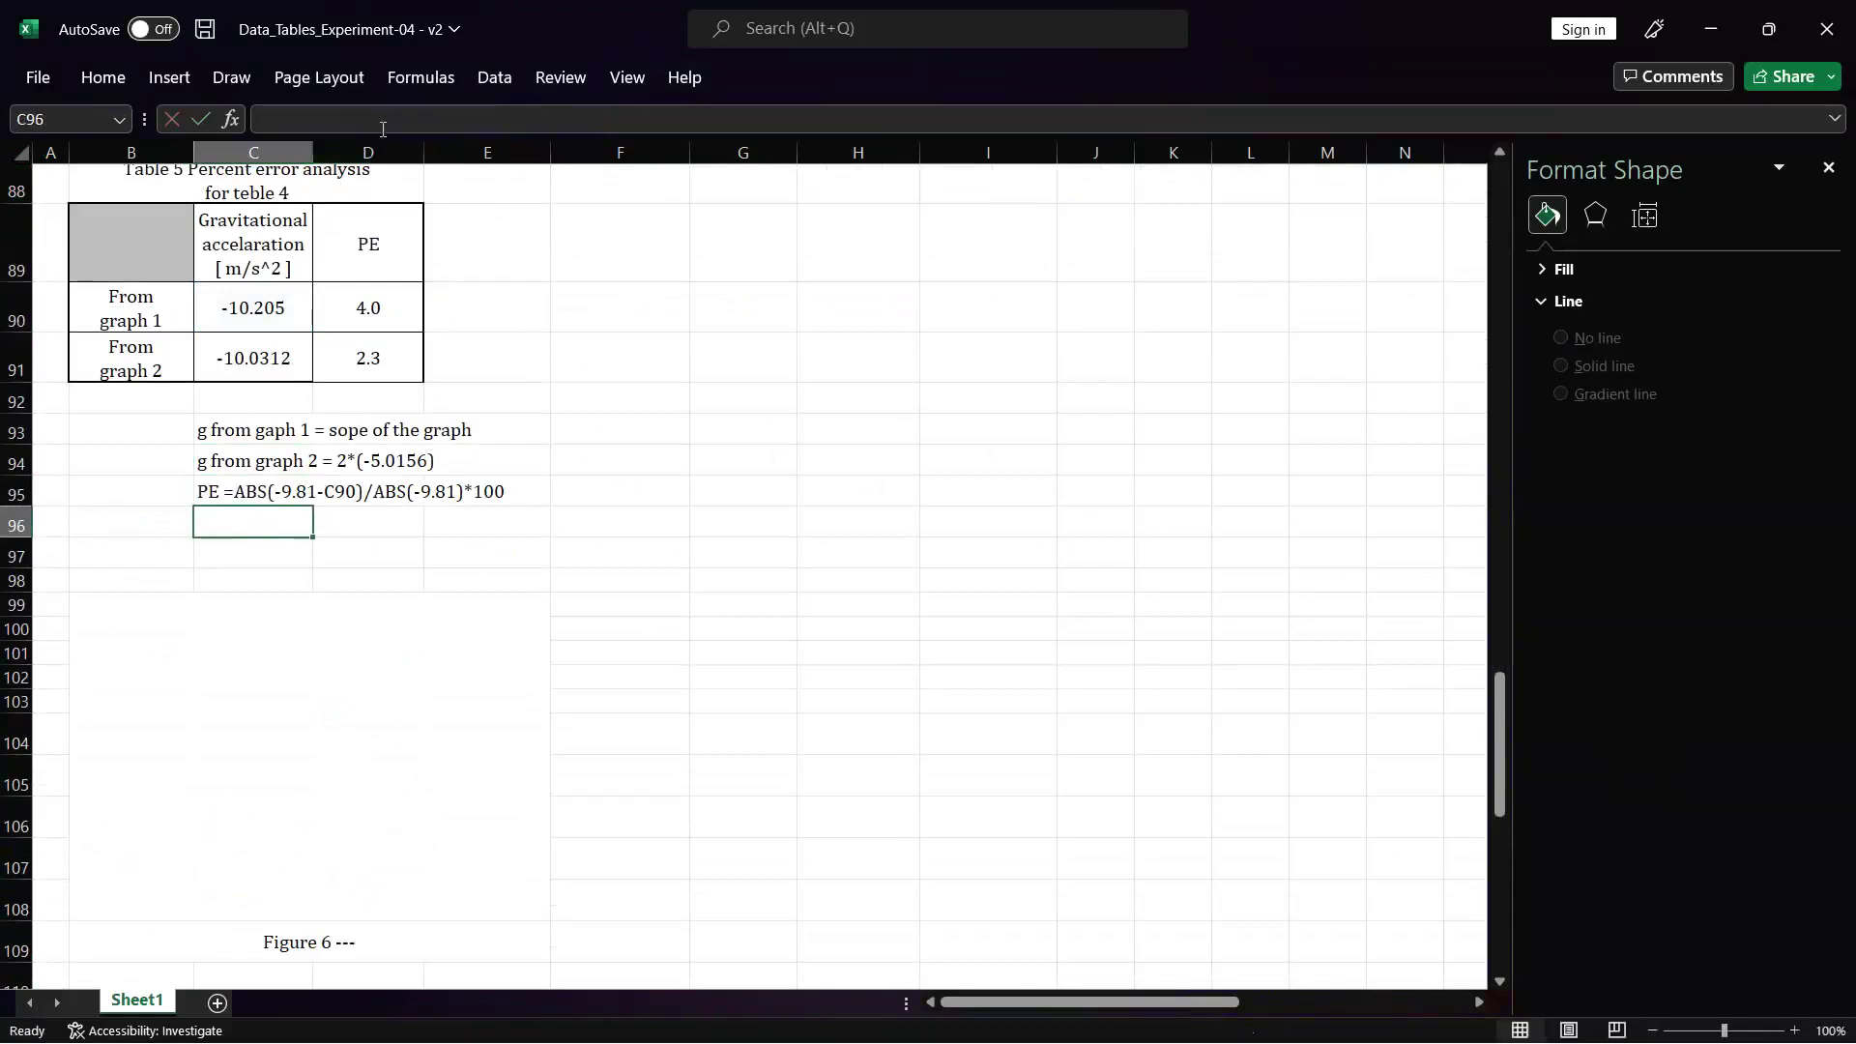
click(591, 288)
scroll(642, 558, down, 1)
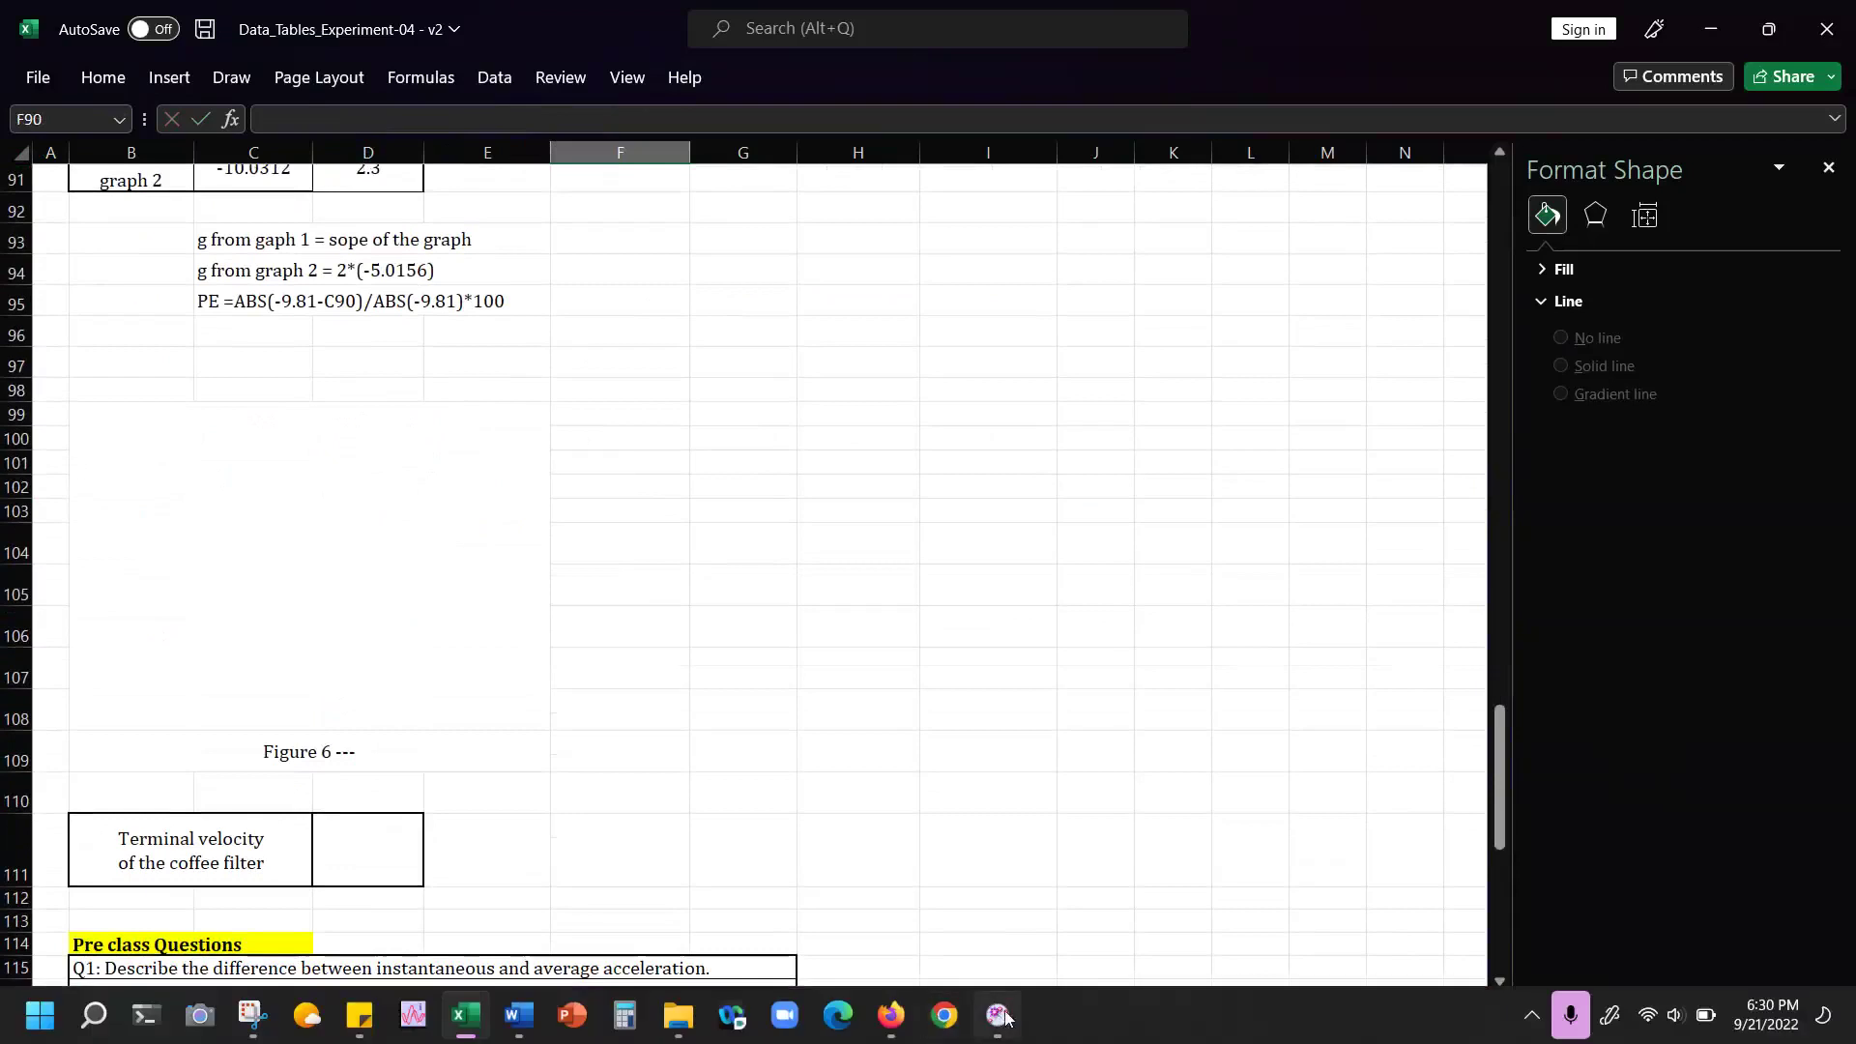
- Switch to Tracker and open a new empty tab, with the Free_fall_videos folder ready in File Explorer
click(996, 1017)
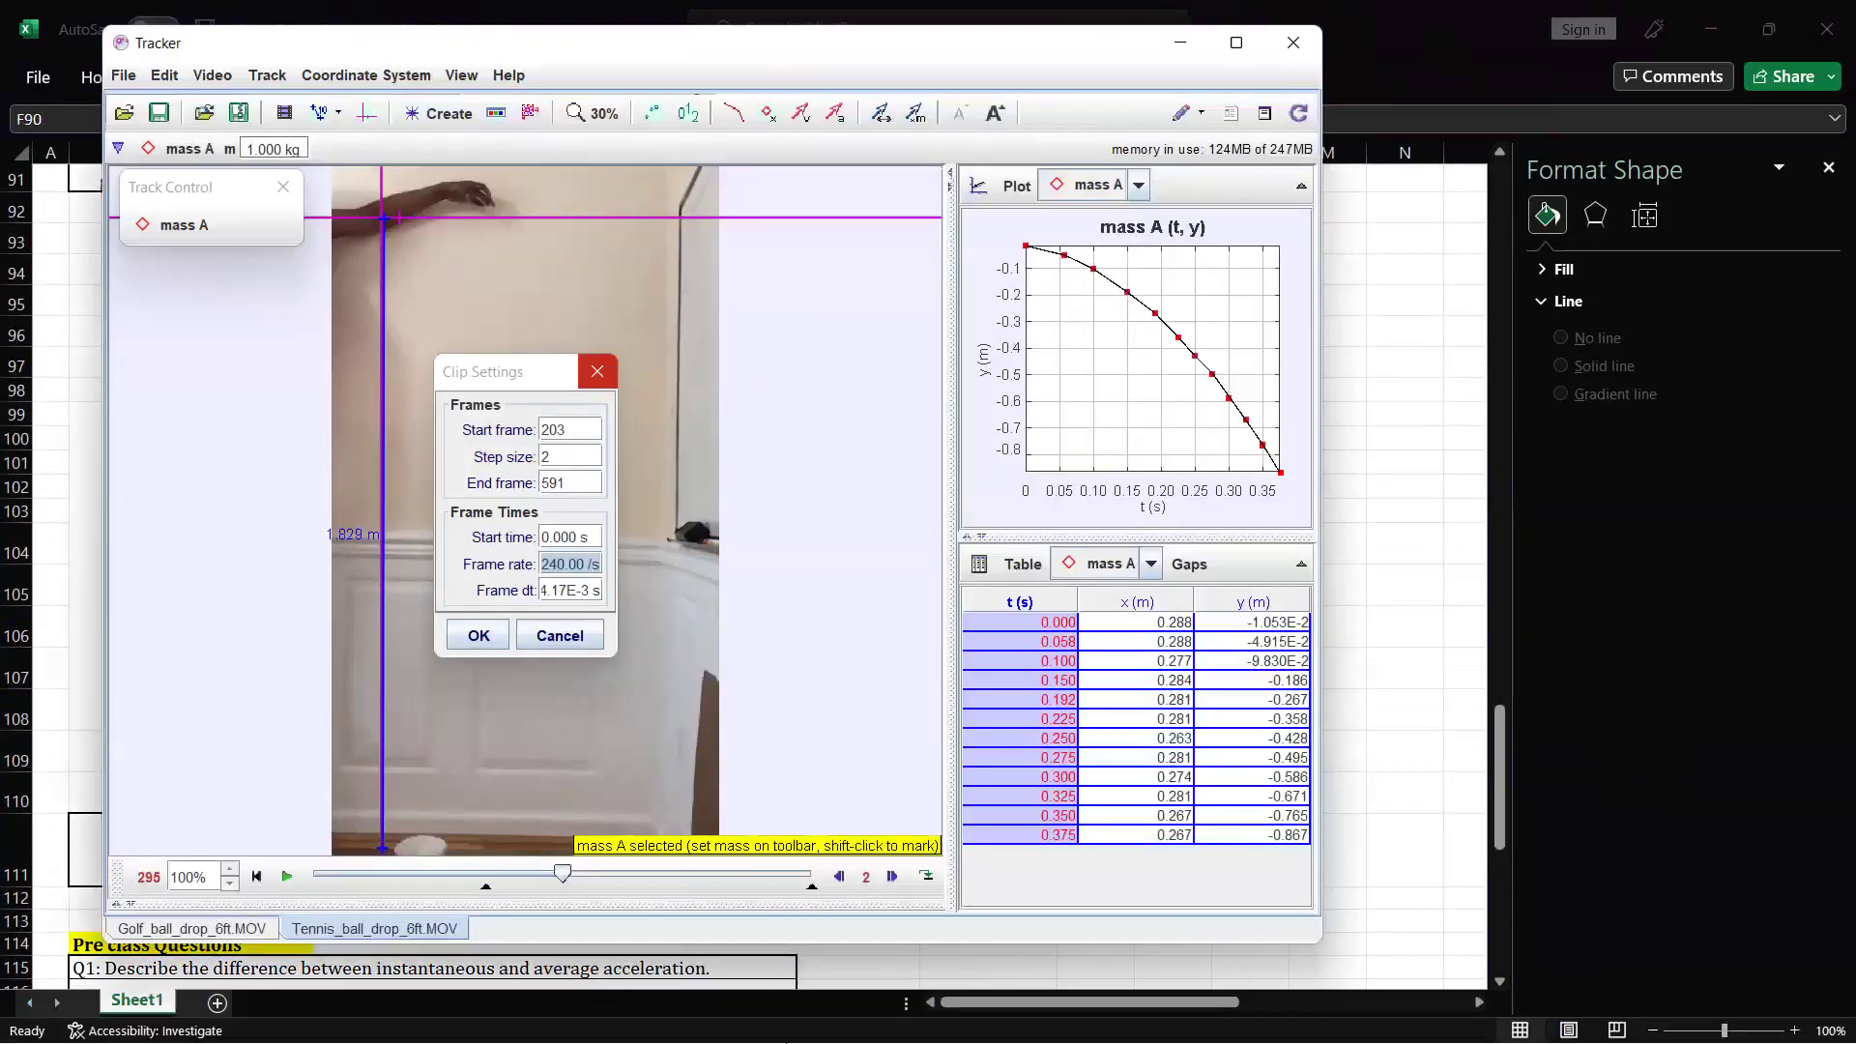
mouse_move(718, 1026)
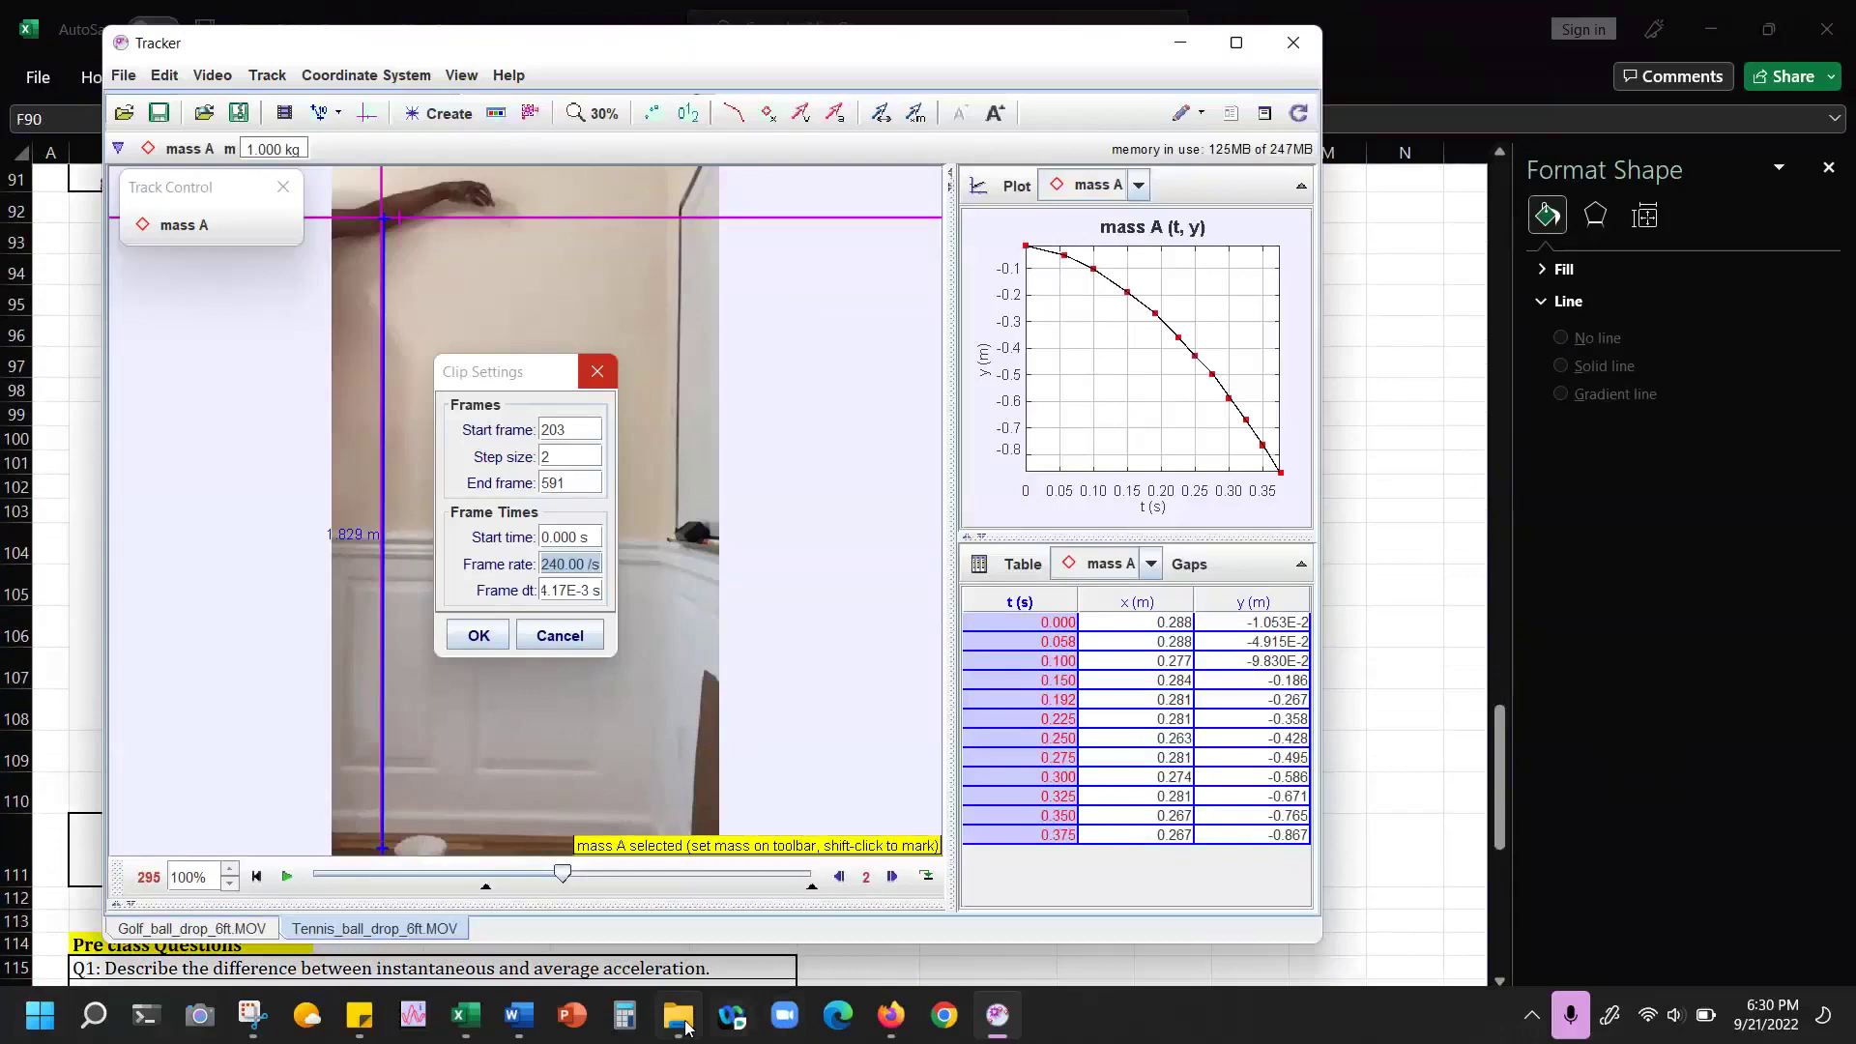
click(680, 1015)
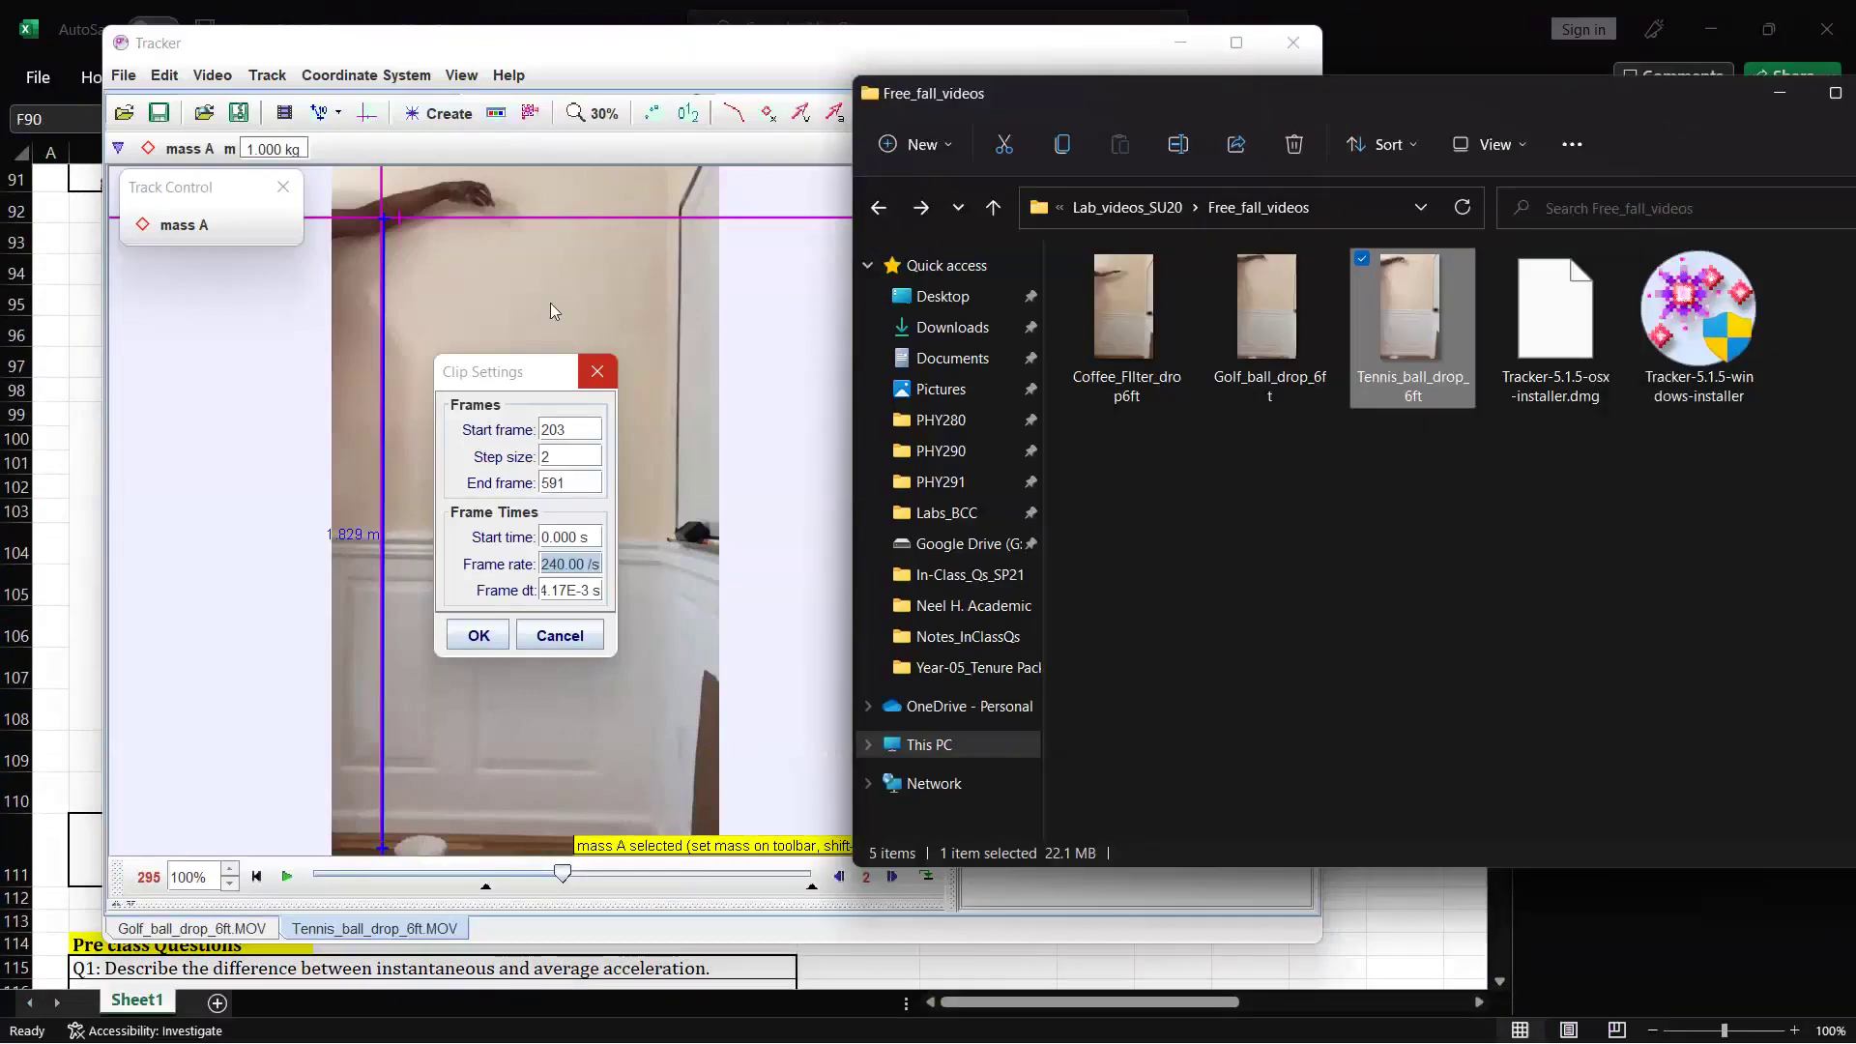
click(121, 87)
click(122, 77)
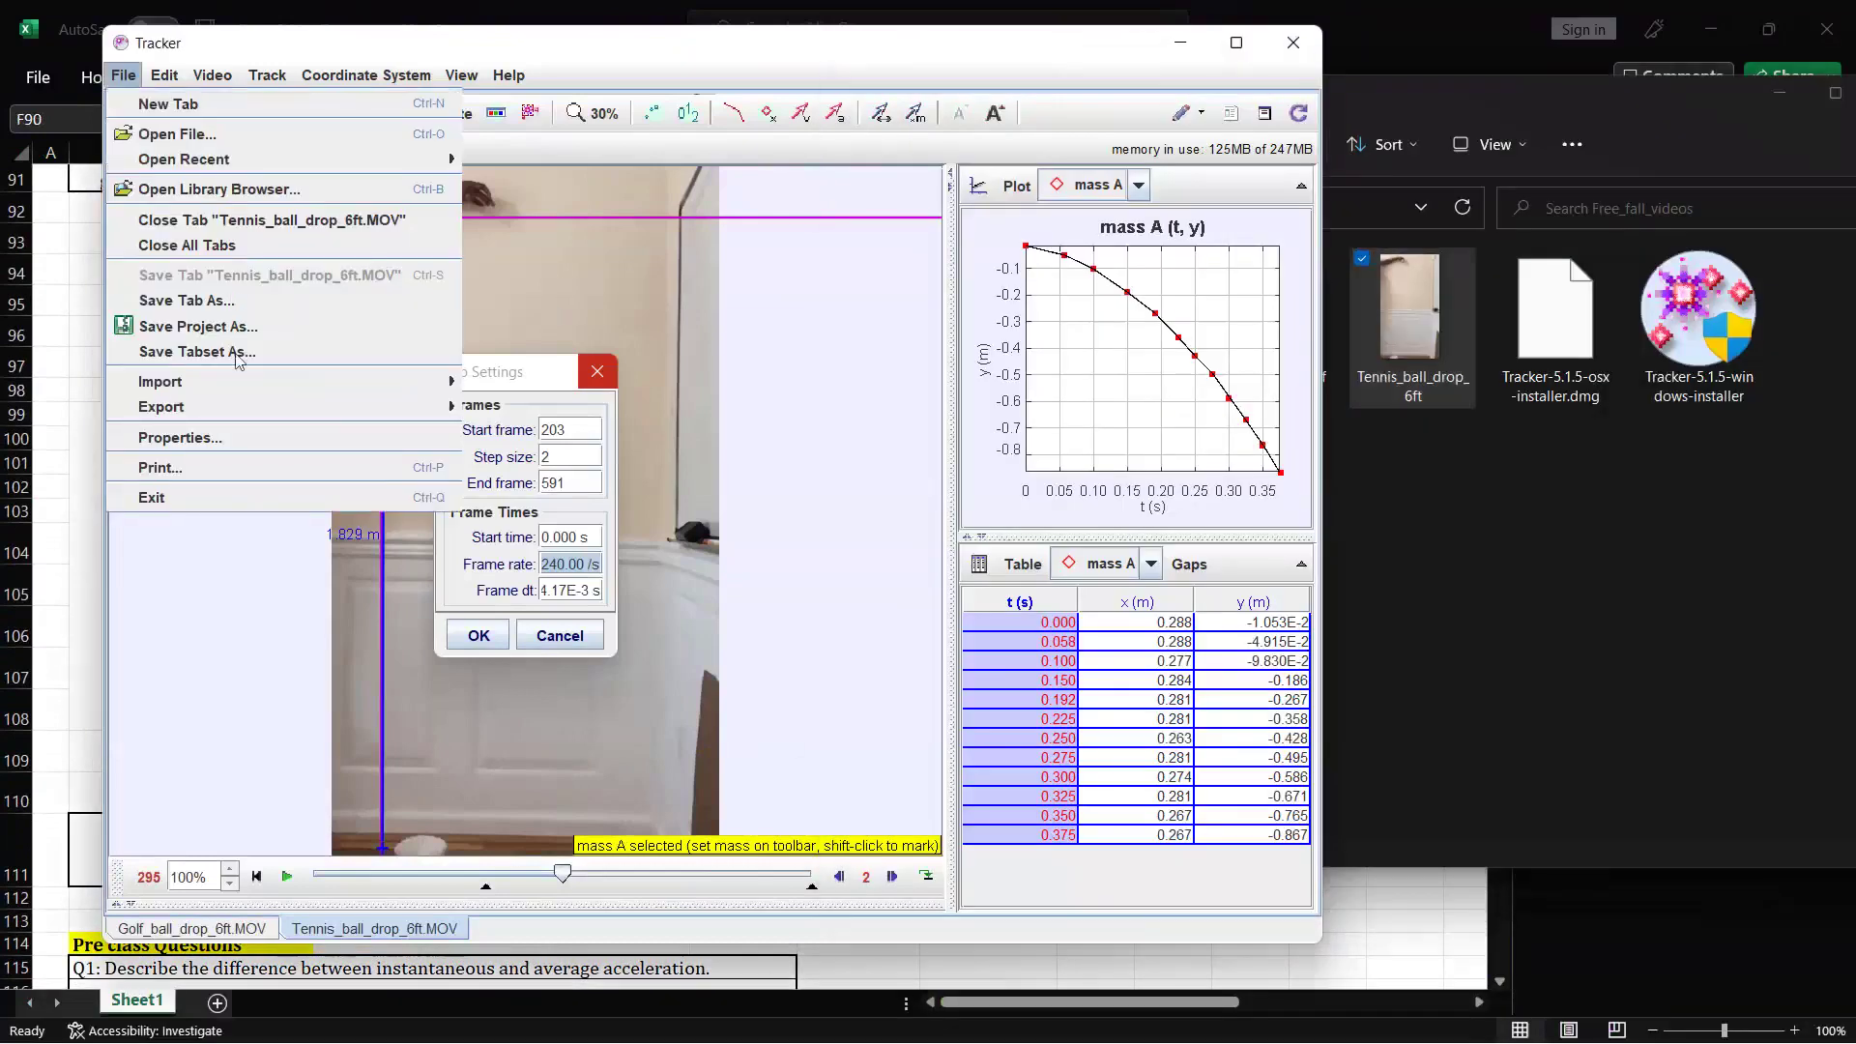
key(Escape)
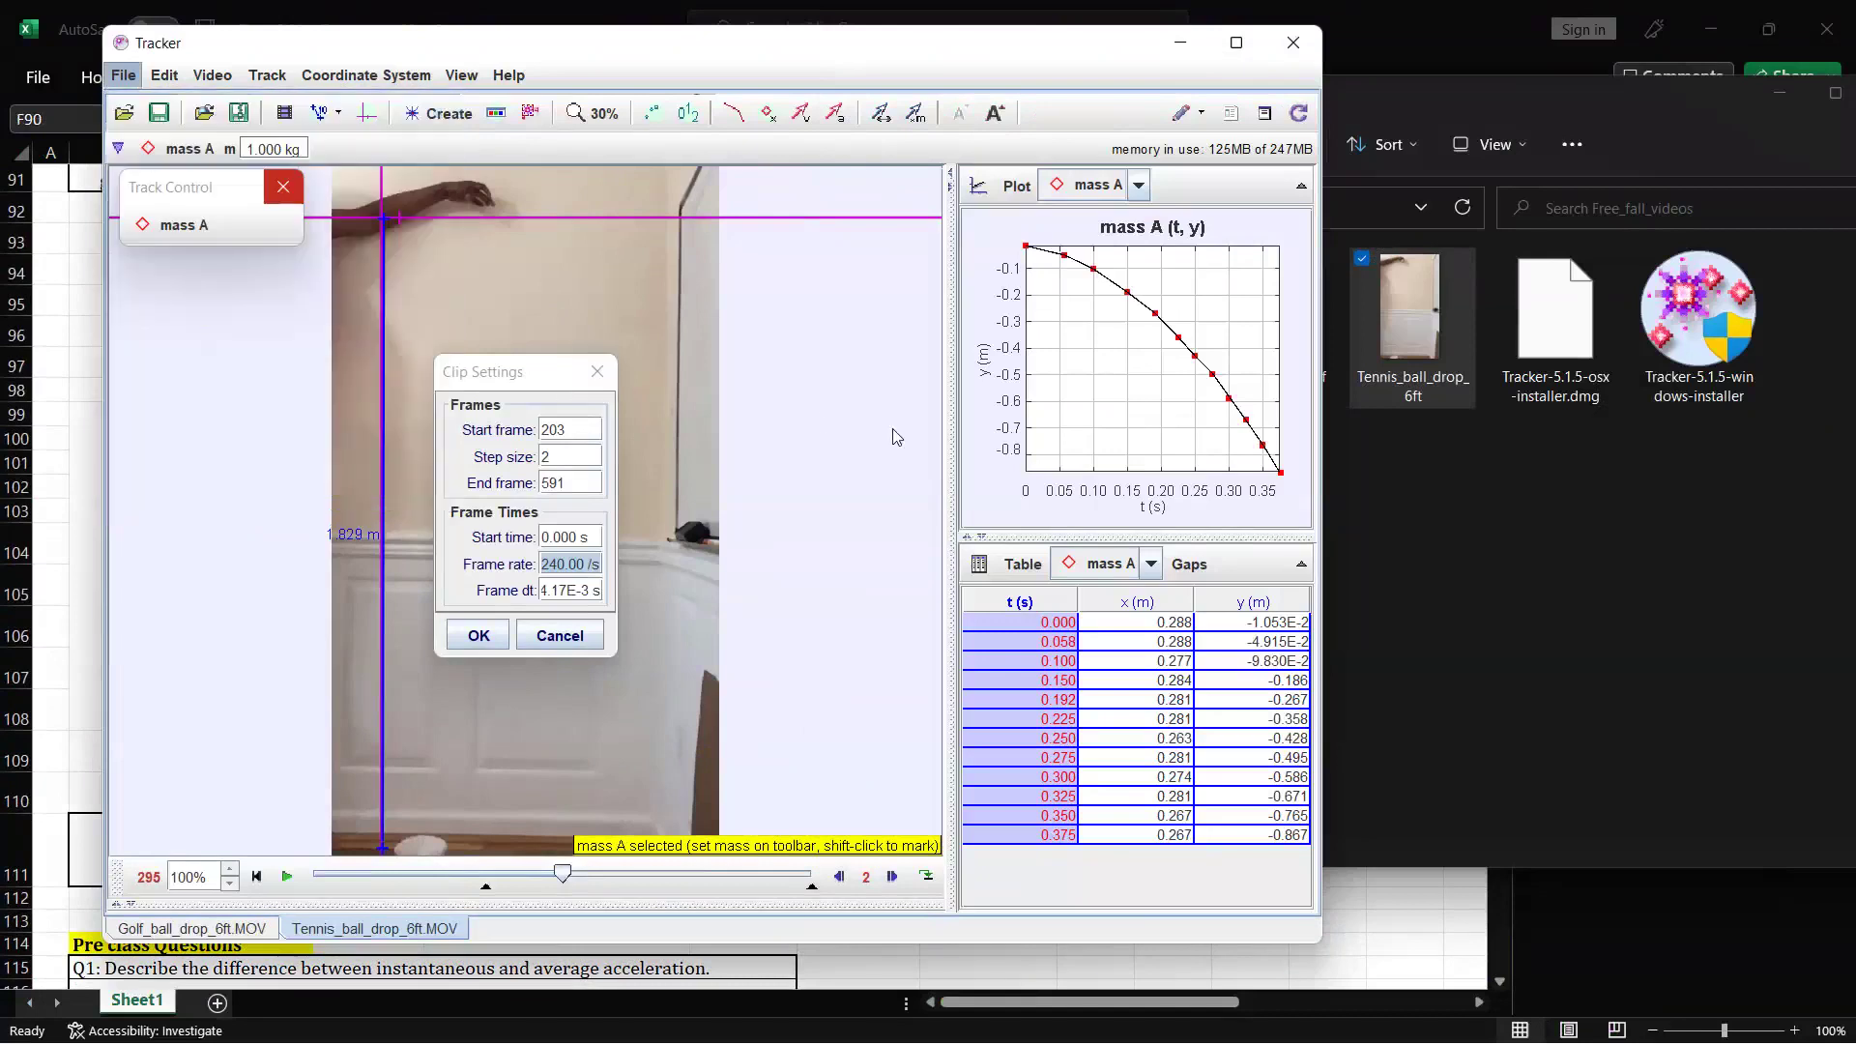
key(ctrl+n)
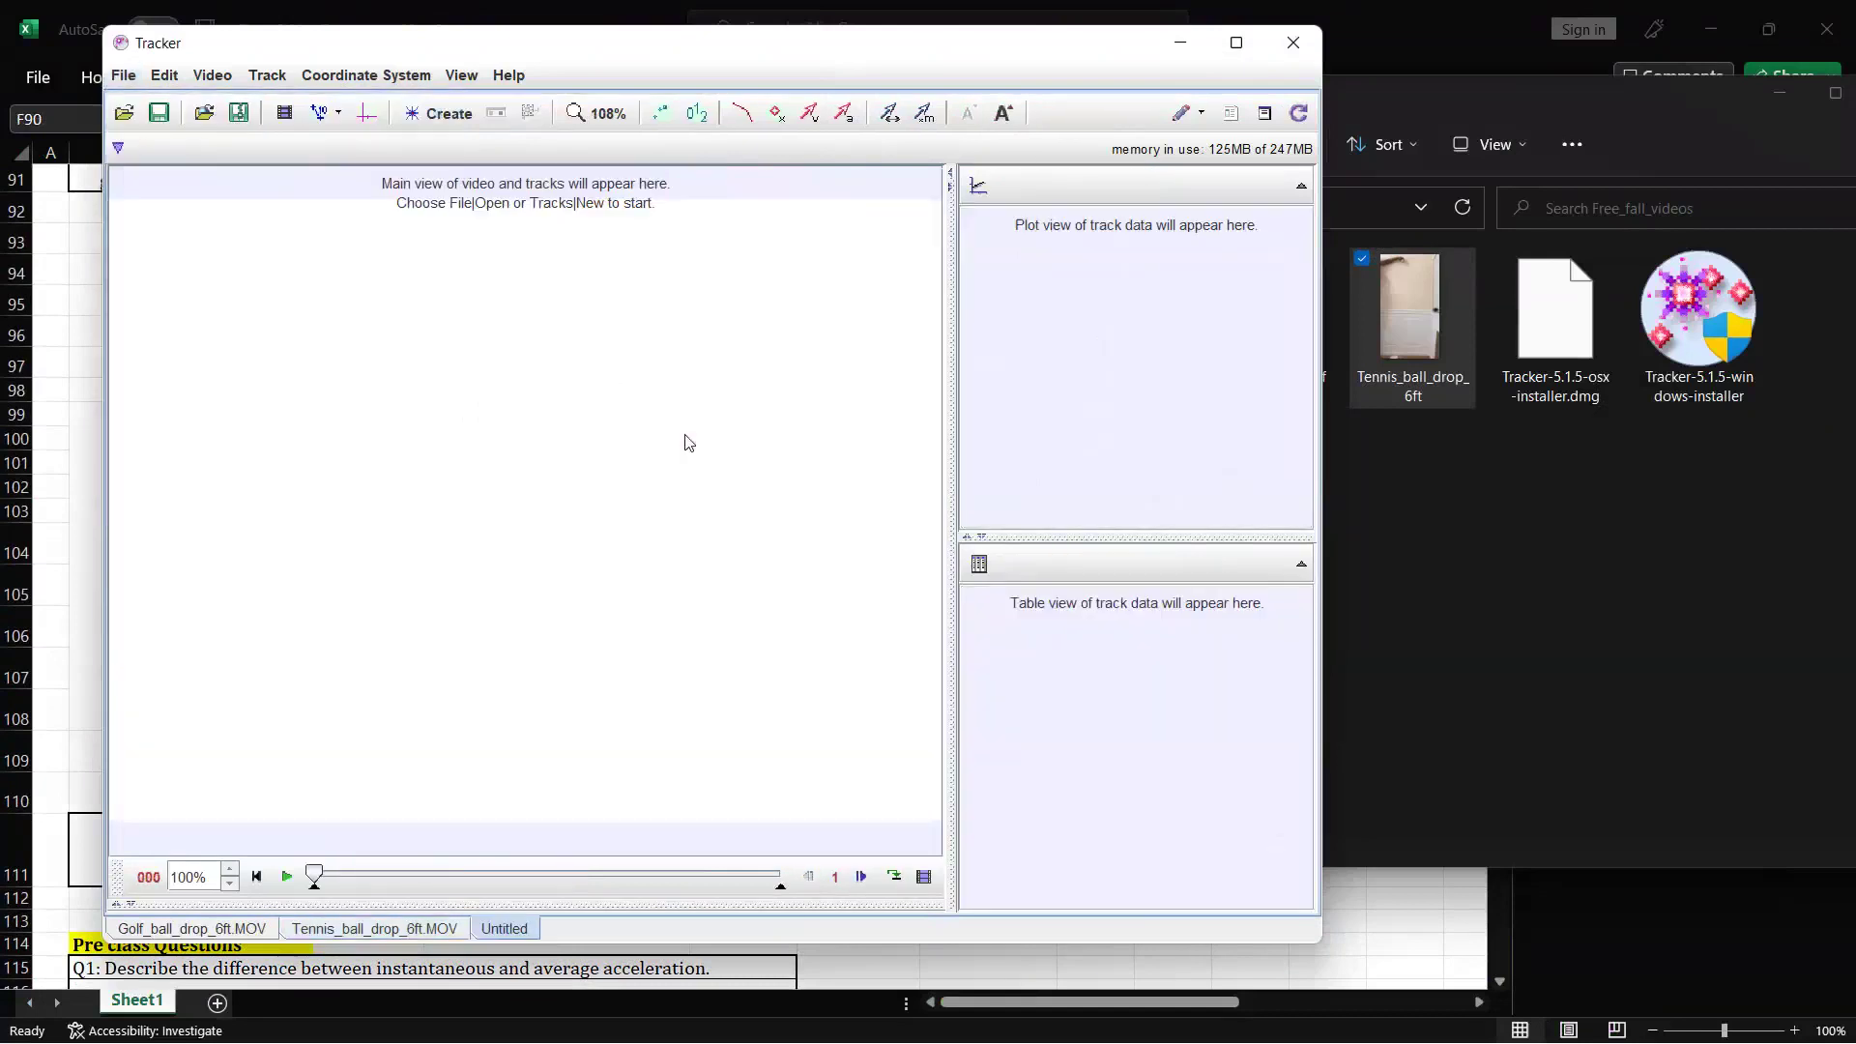
- Load the Coffee_FIlter_drop6ft video from the Free_fall_videos folder into the new Tracker tab and dismiss the frame durations warning
click(1459, 520)
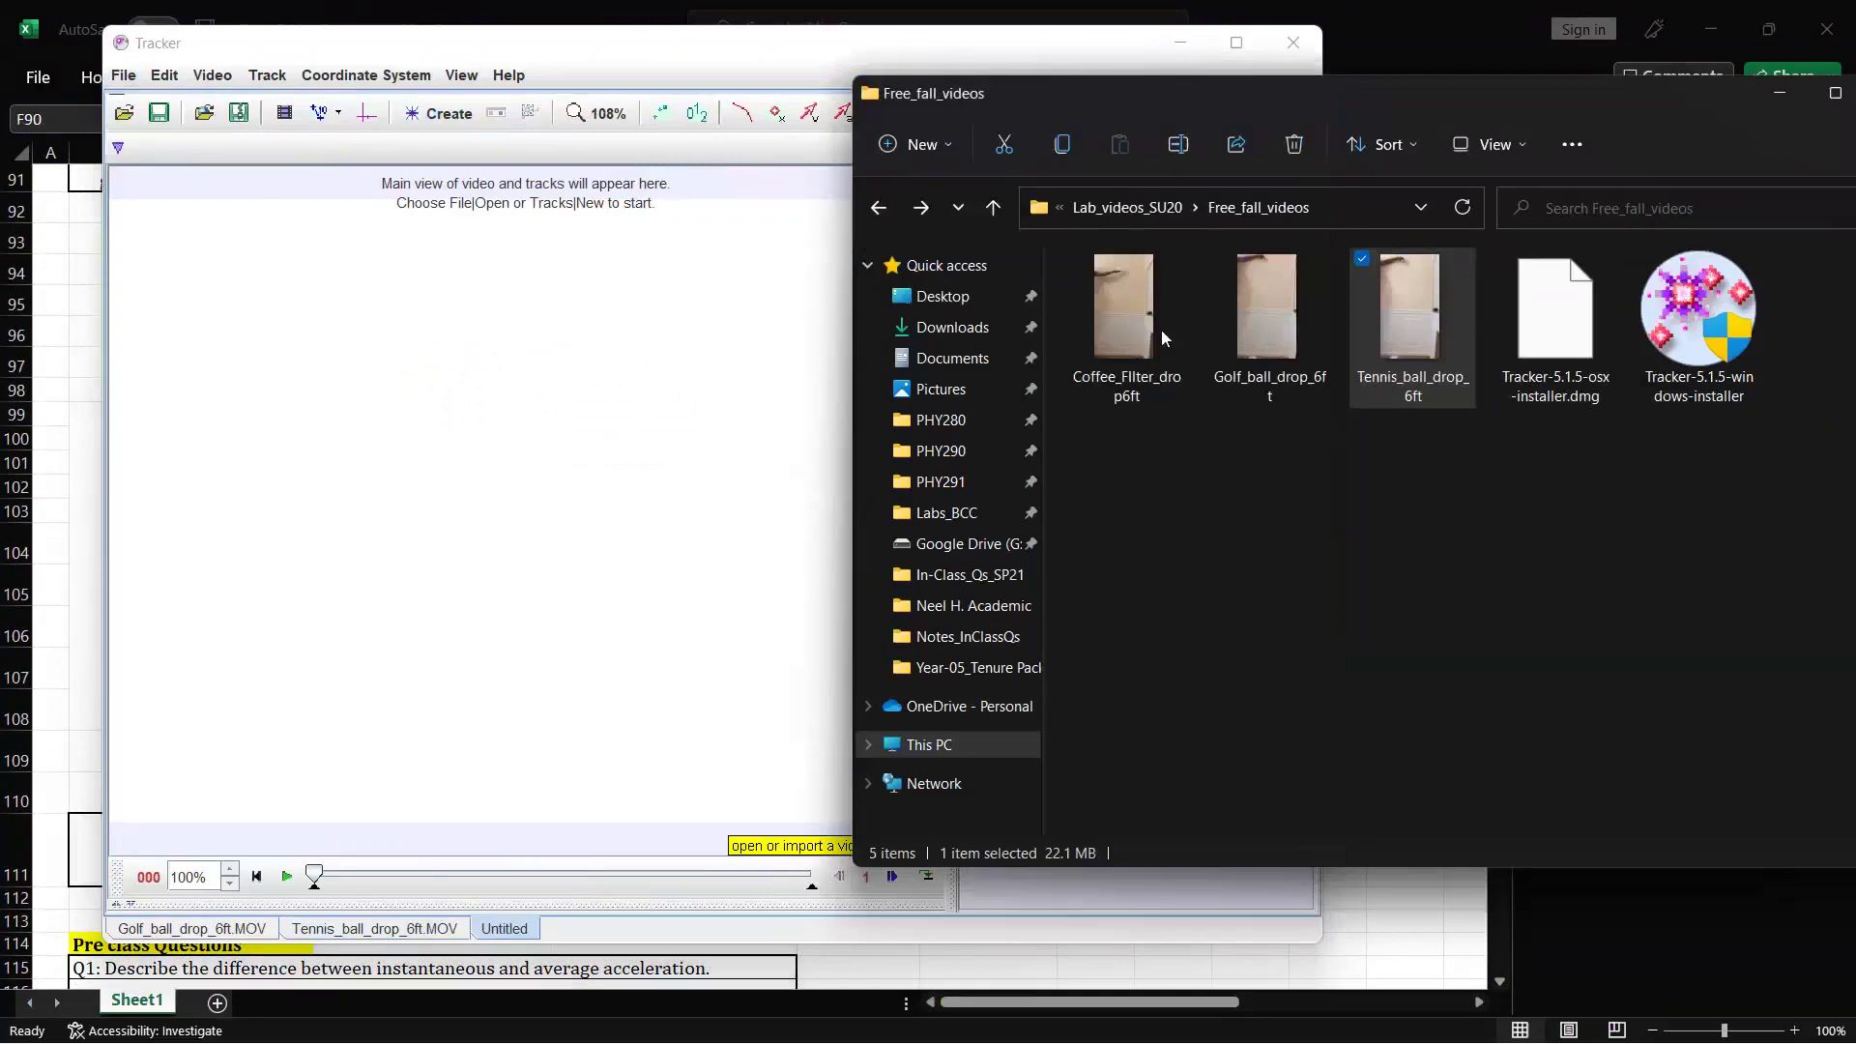
click(1134, 315)
drag(1089, 327, 505, 405)
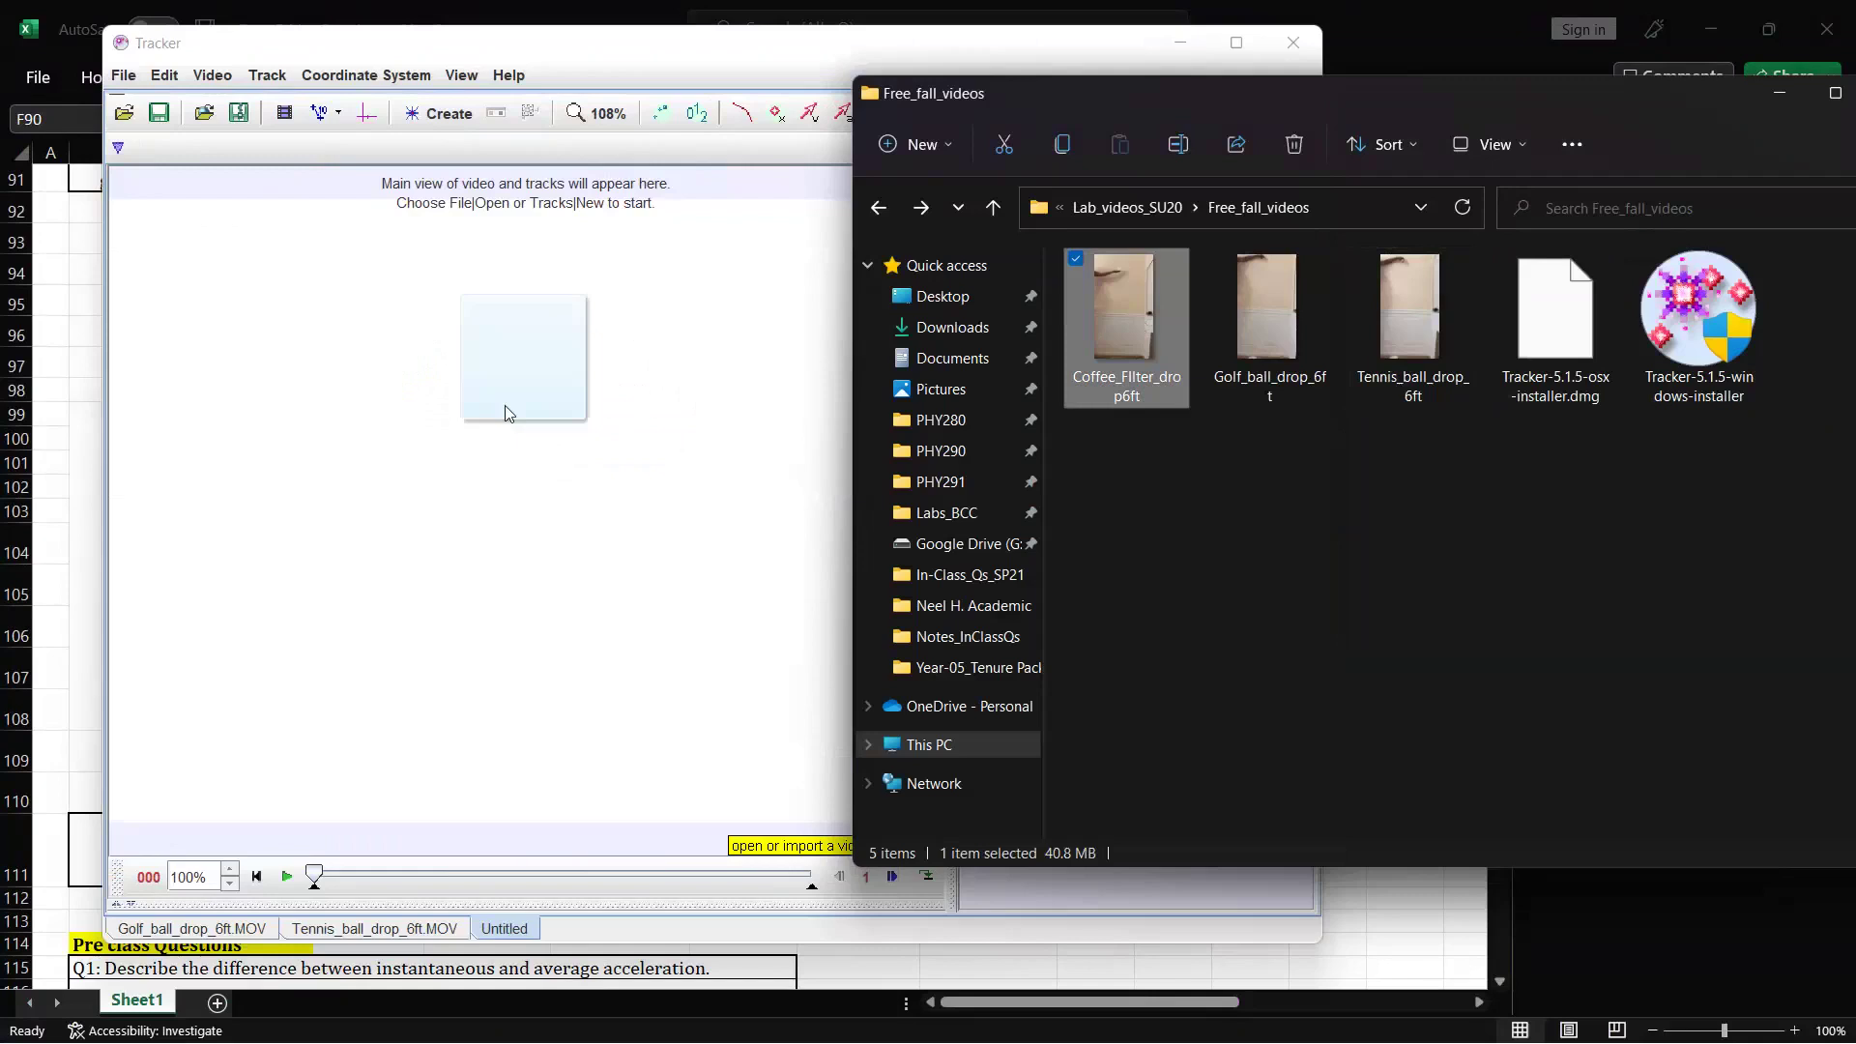
drag(505, 406, 505, 406)
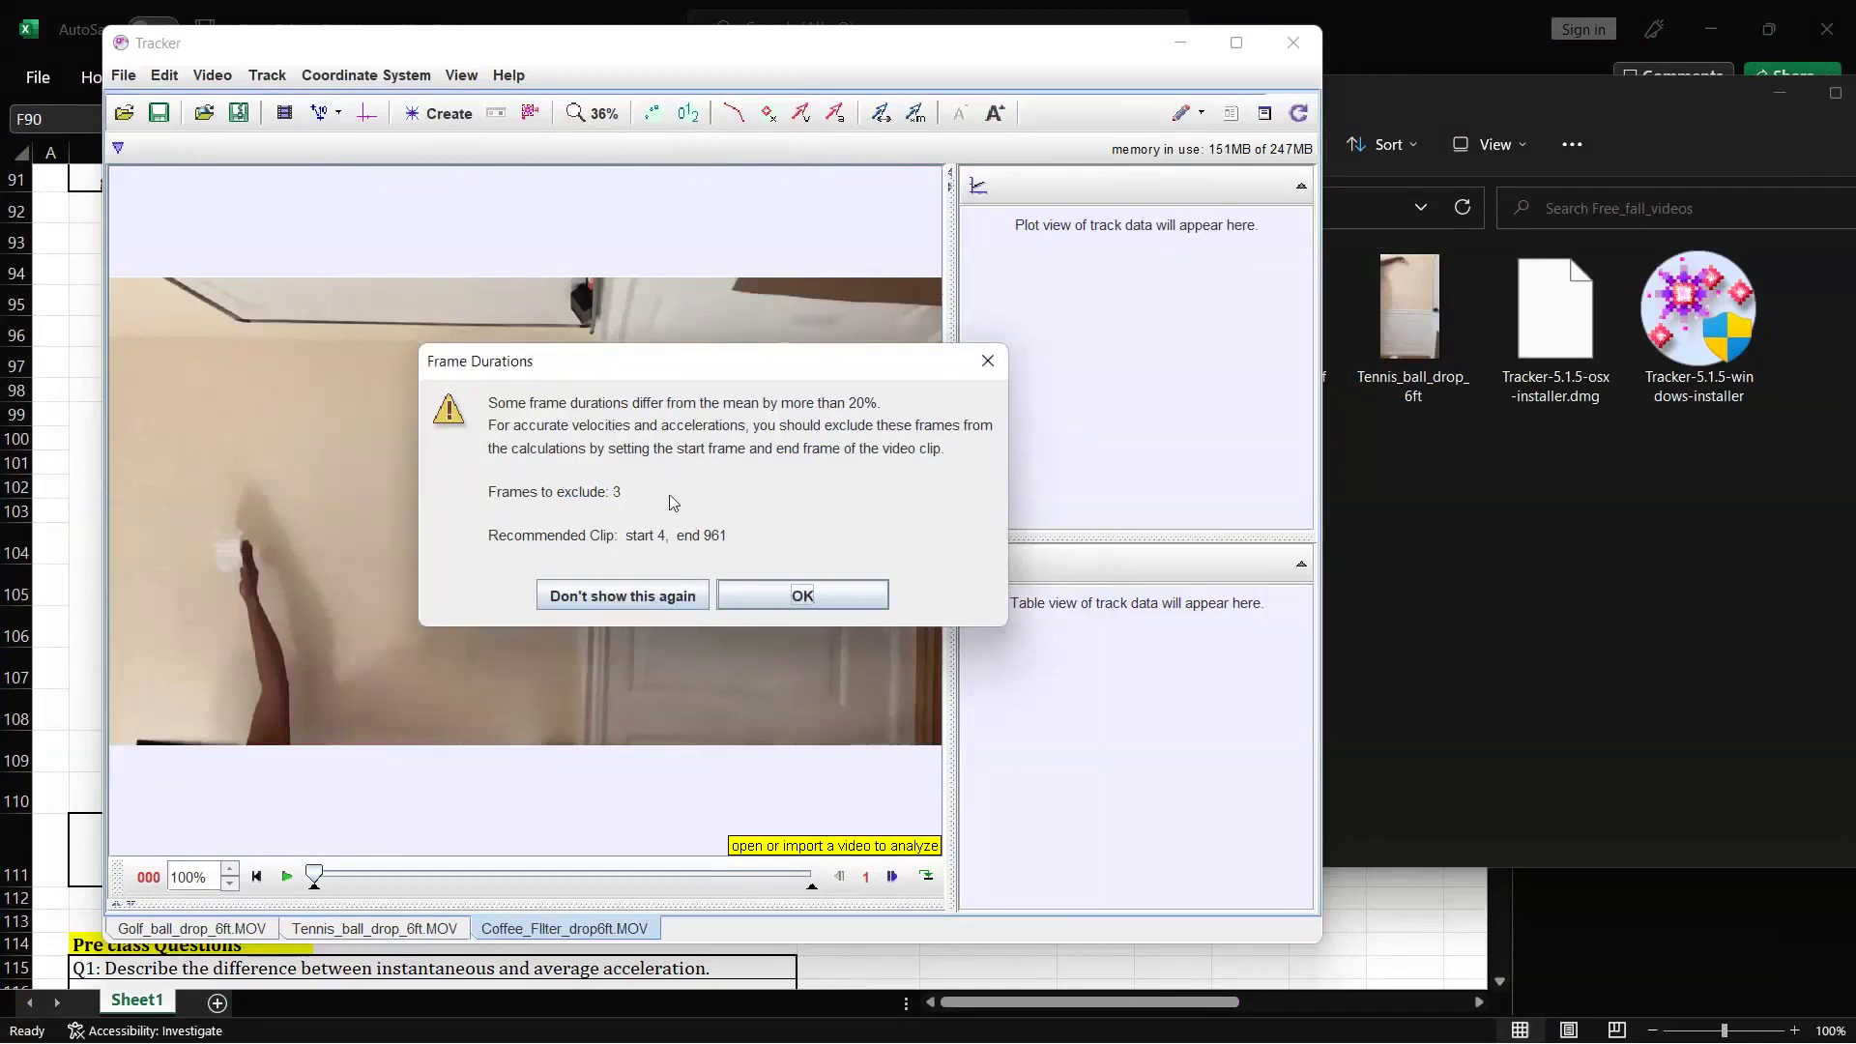
key(Return)
- Apply a Rotate filter of -90° to the coffee filter video so it stands upright
right_click(703, 455)
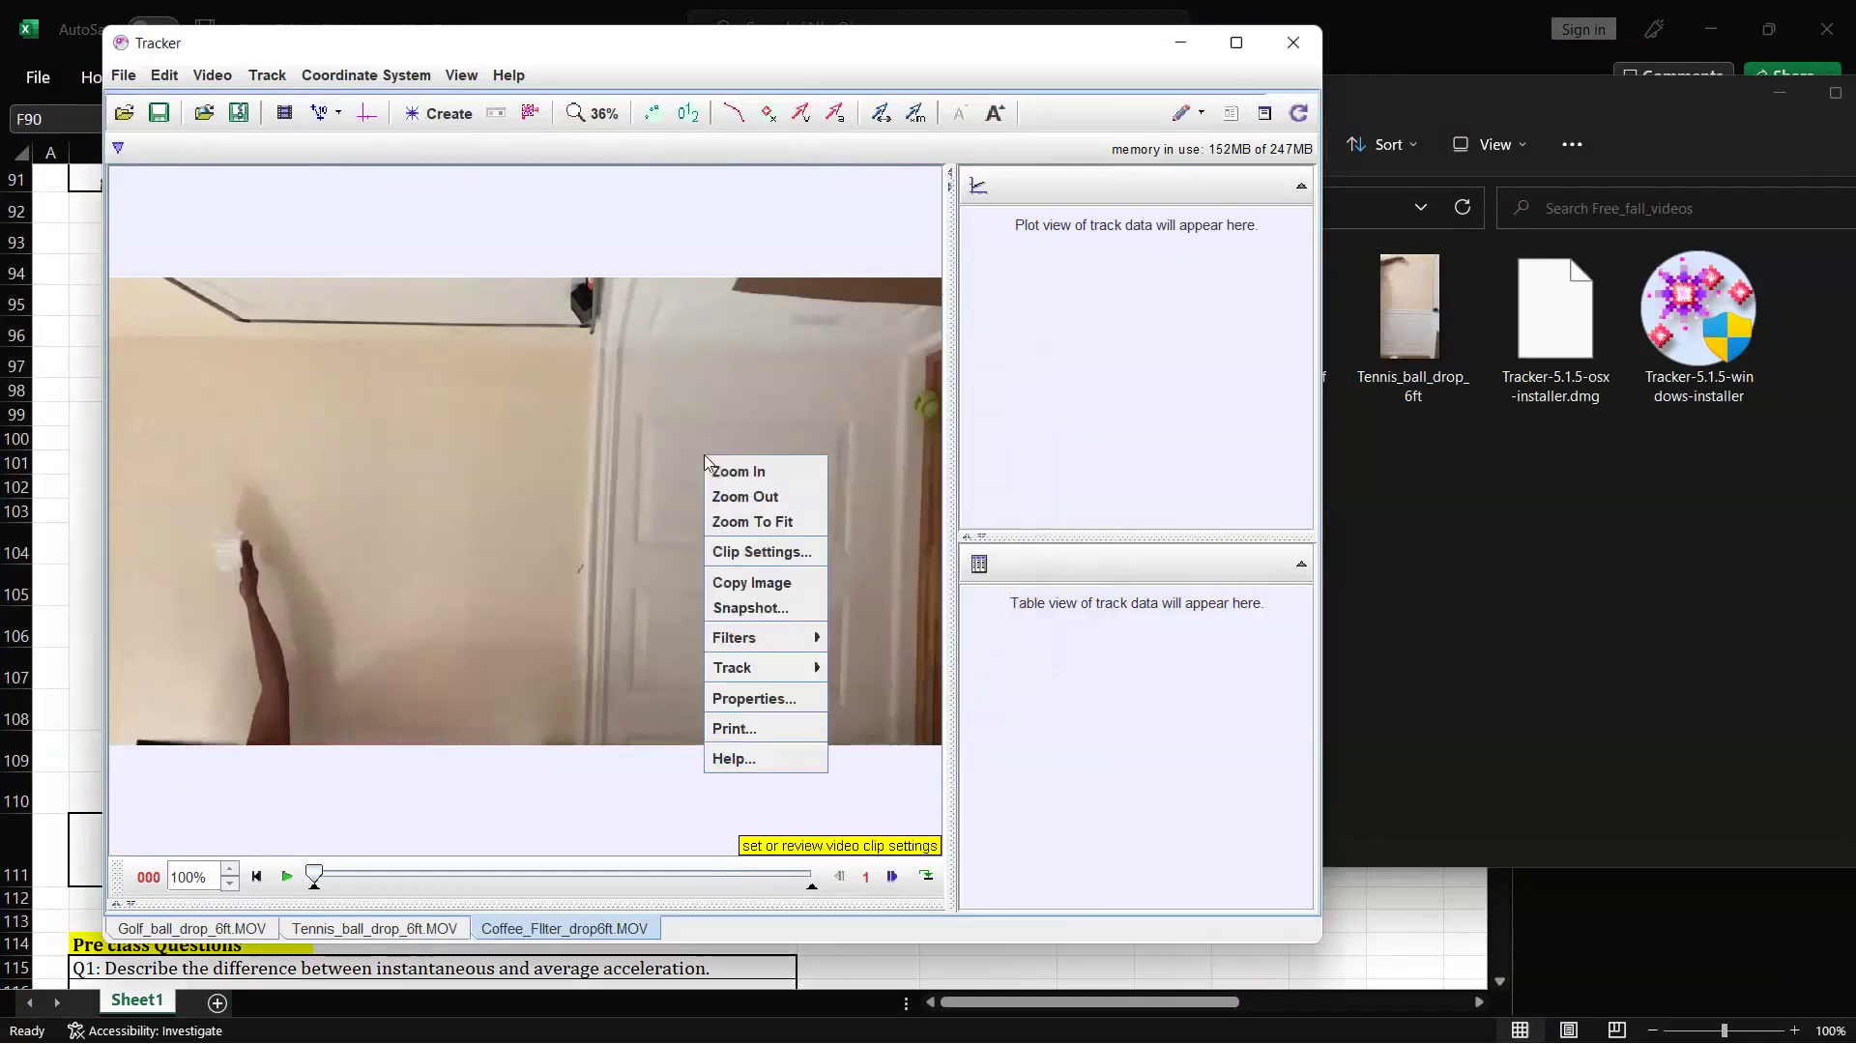
mouse_move(779, 637)
mouse_move(854, 647)
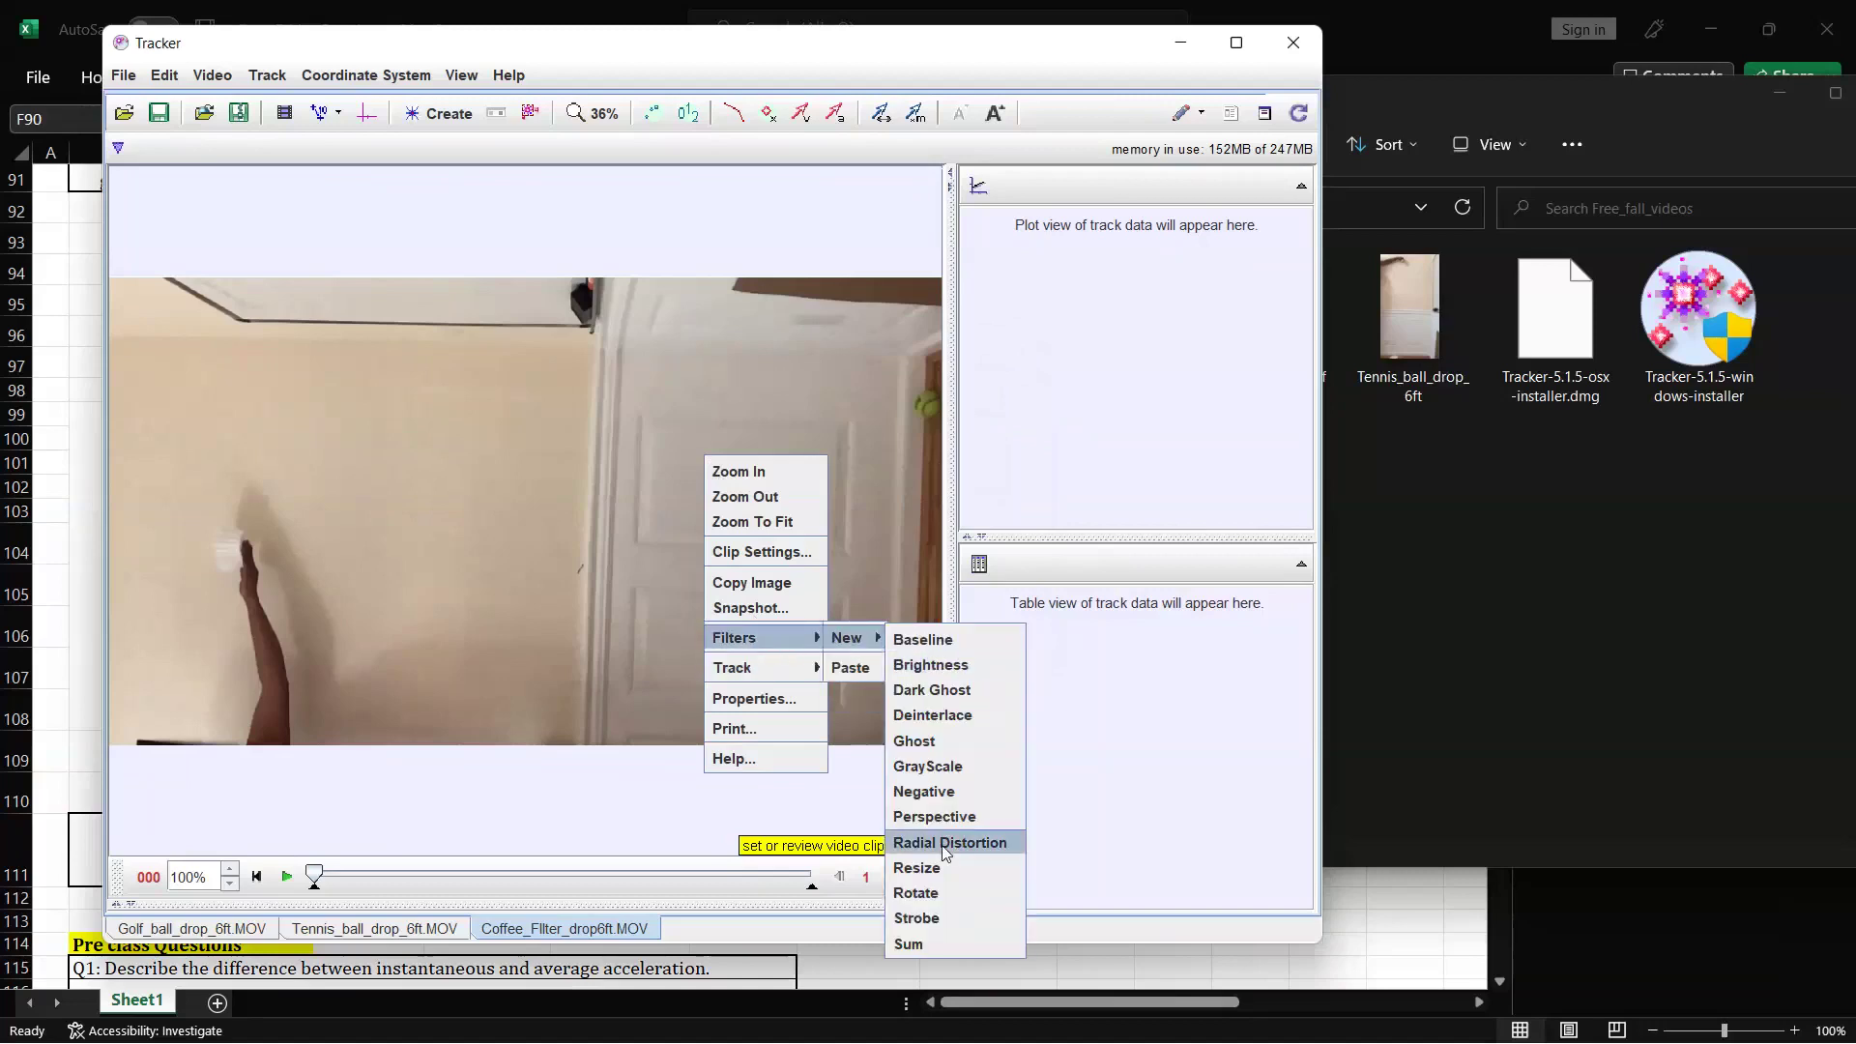
click(935, 893)
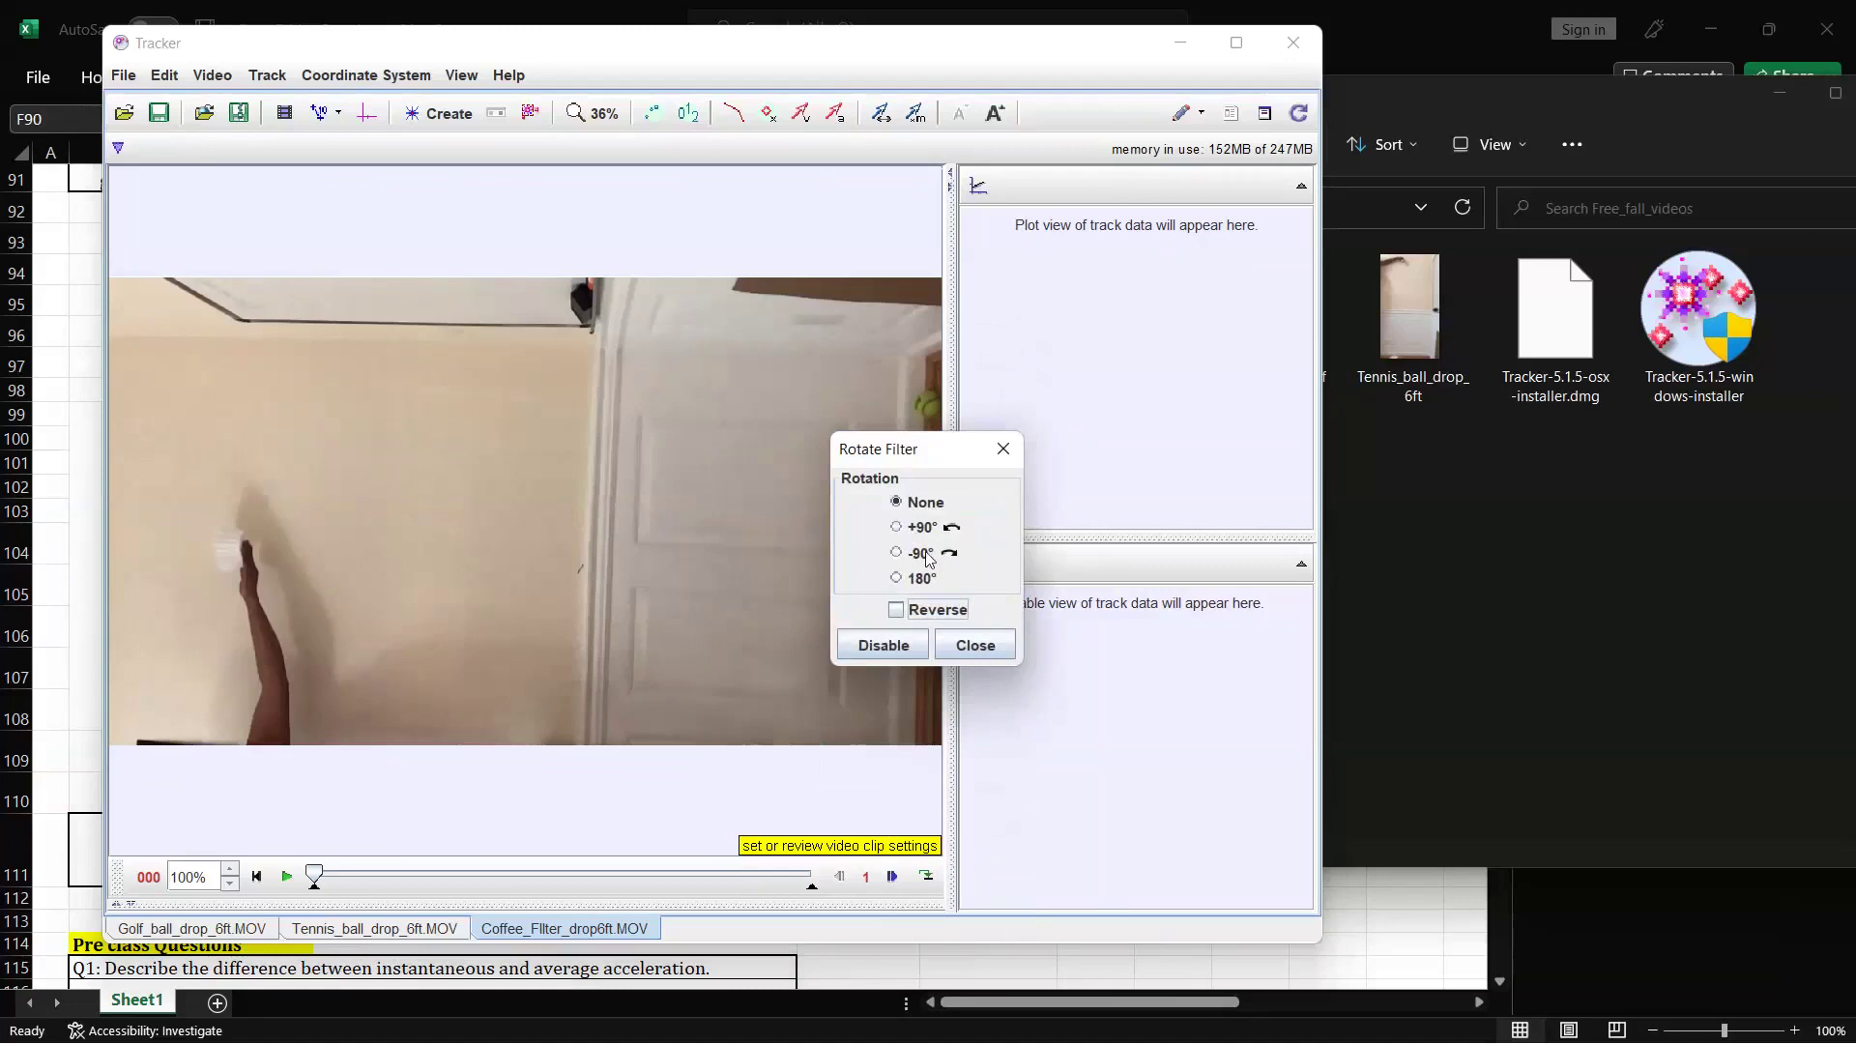
click(917, 552)
click(970, 645)
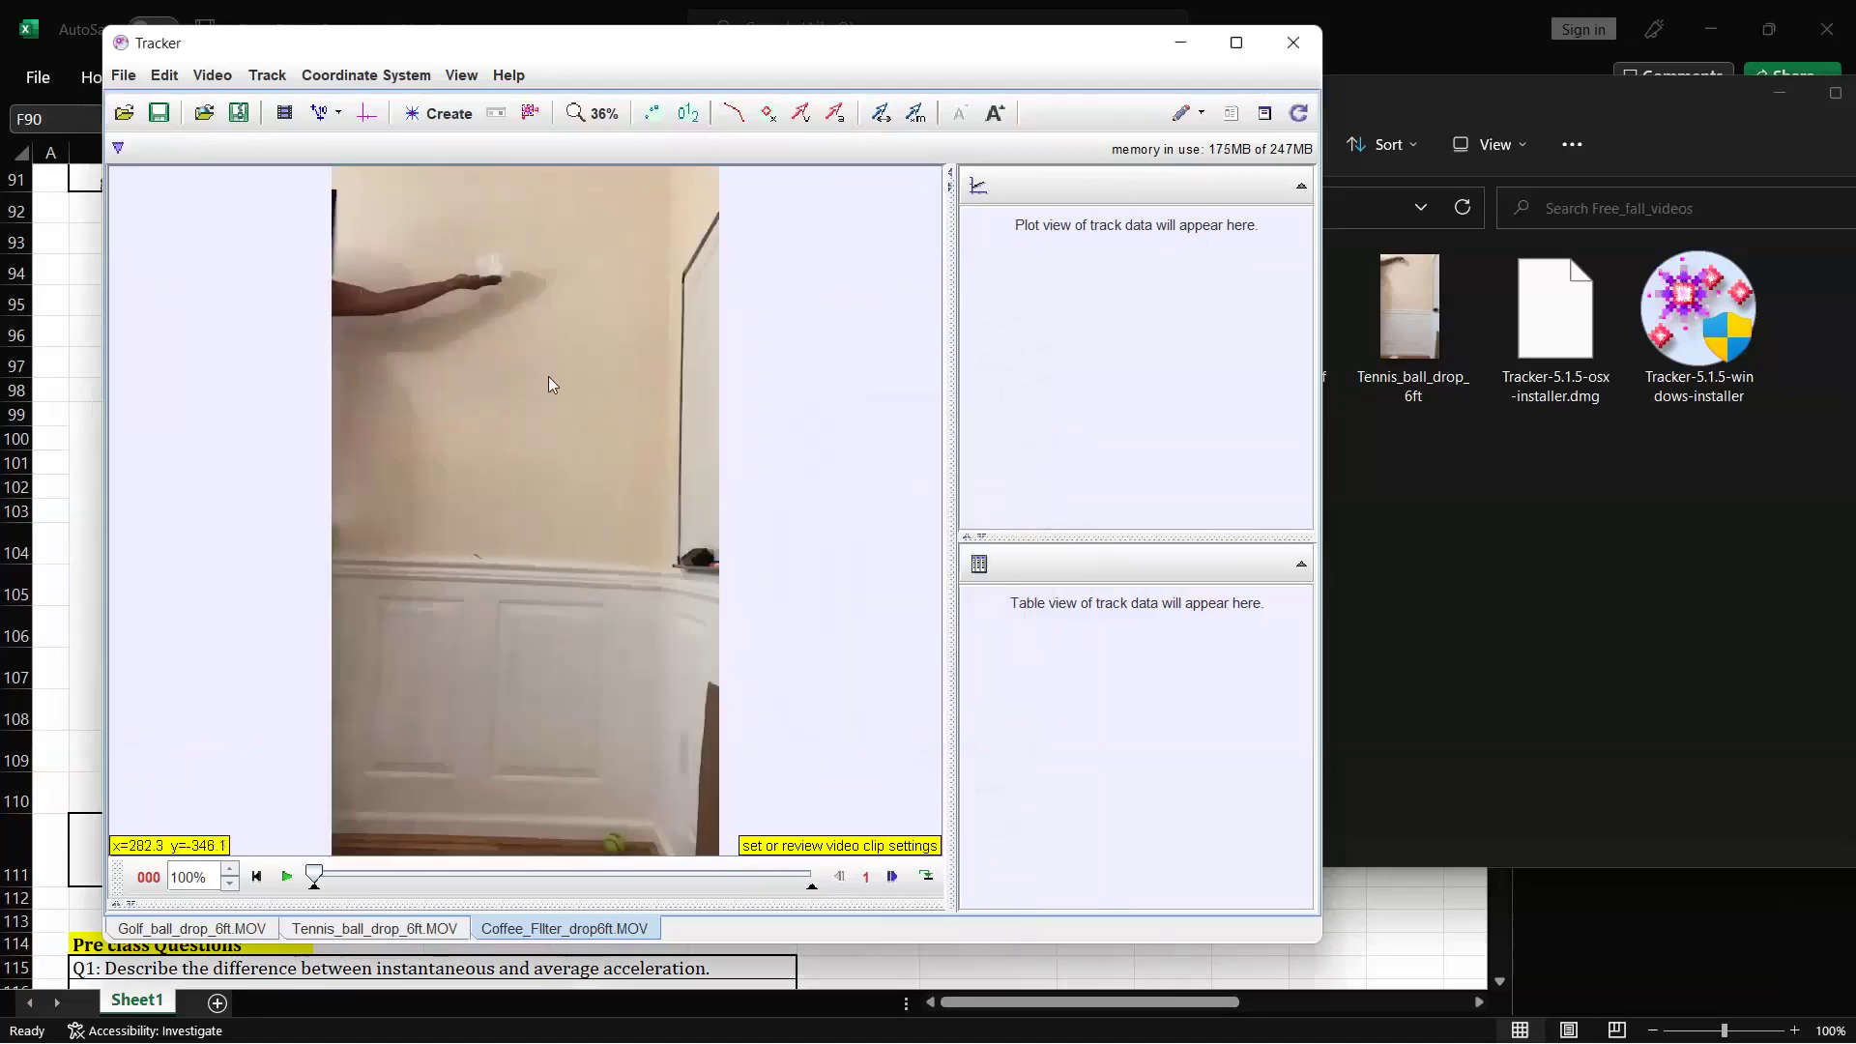
- Set the coffee filter clip's frame rate to 240 frames per second in its clip settings
right_click(548, 375)
click(587, 474)
click(578, 564)
click(578, 564)
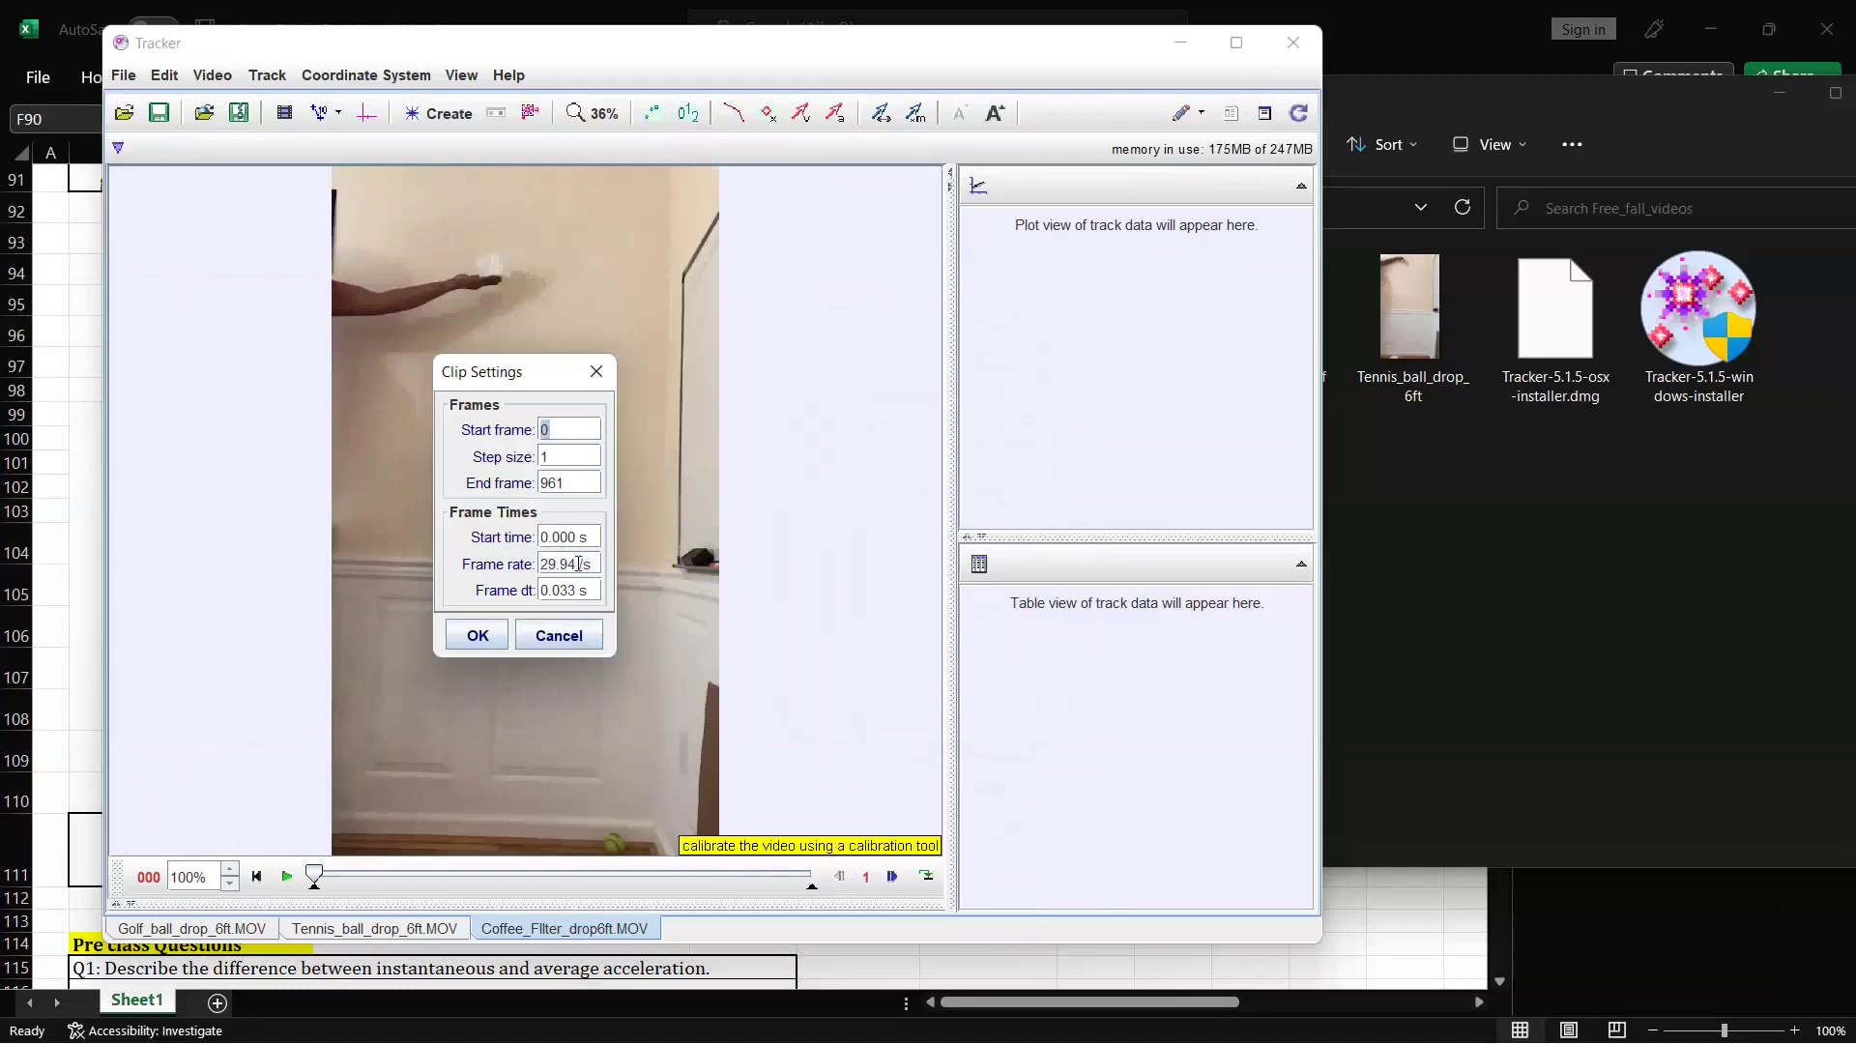
key(Left)
key(Delete)
key(BackSpace)
key(BackSpace)
key(BackSpace)
key(BackSpace)
text(240)
key(Return)
click(477, 635)
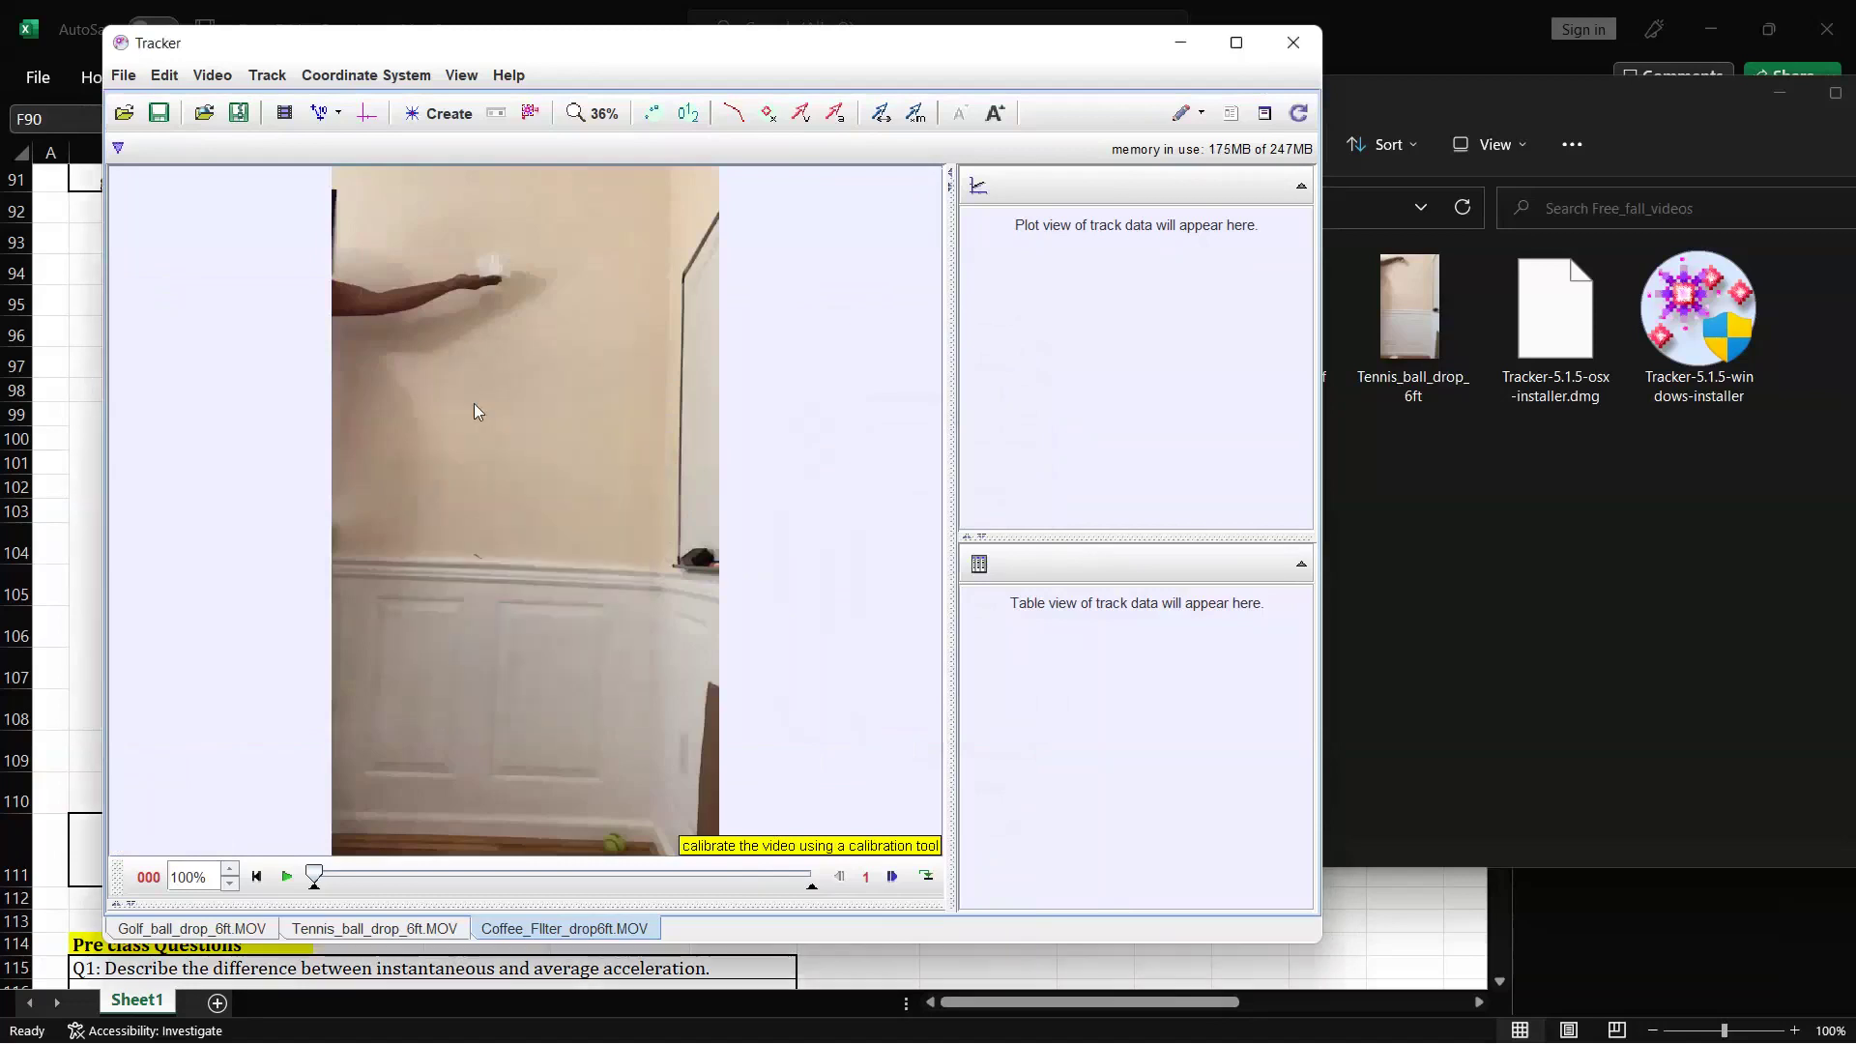
- Show the coordinate axes and set the clip's start frame to 461, where the coffee filter leaves the hand
click(366, 113)
click(314, 886)
drag(422, 887, 557, 893)
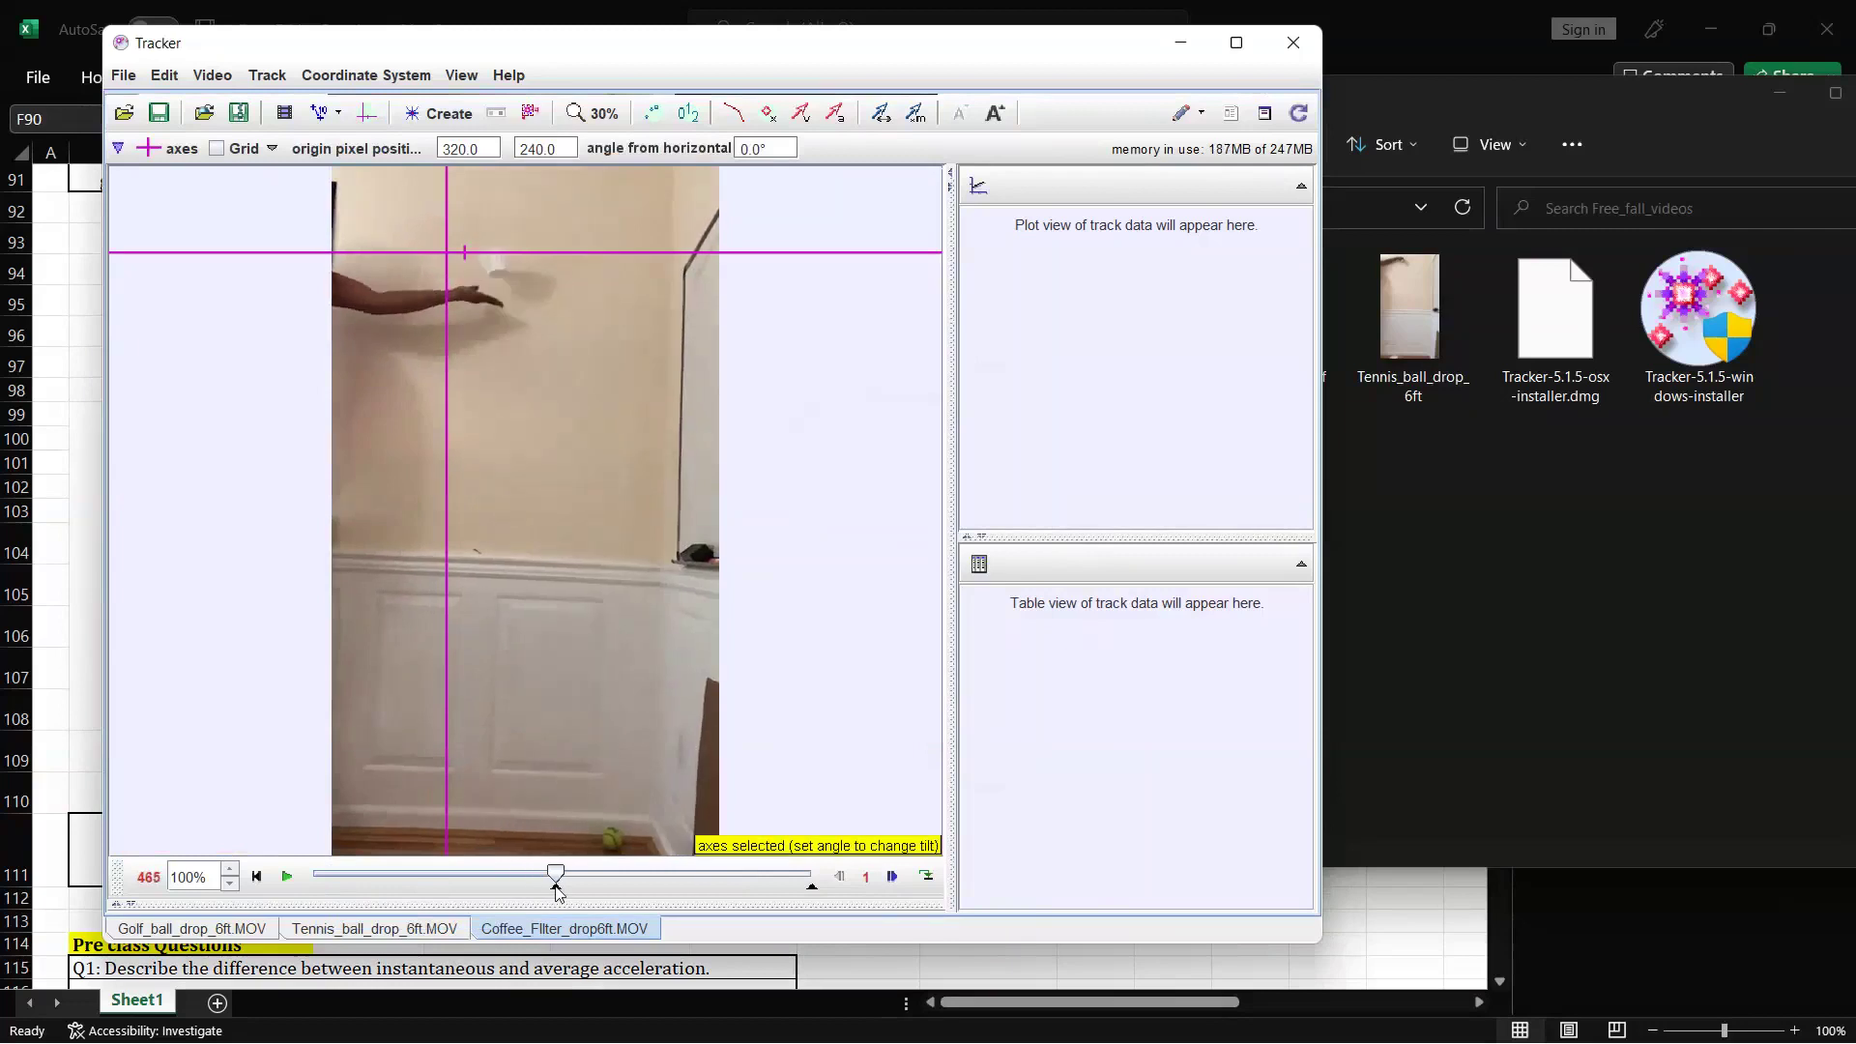
drag(558, 893, 548, 893)
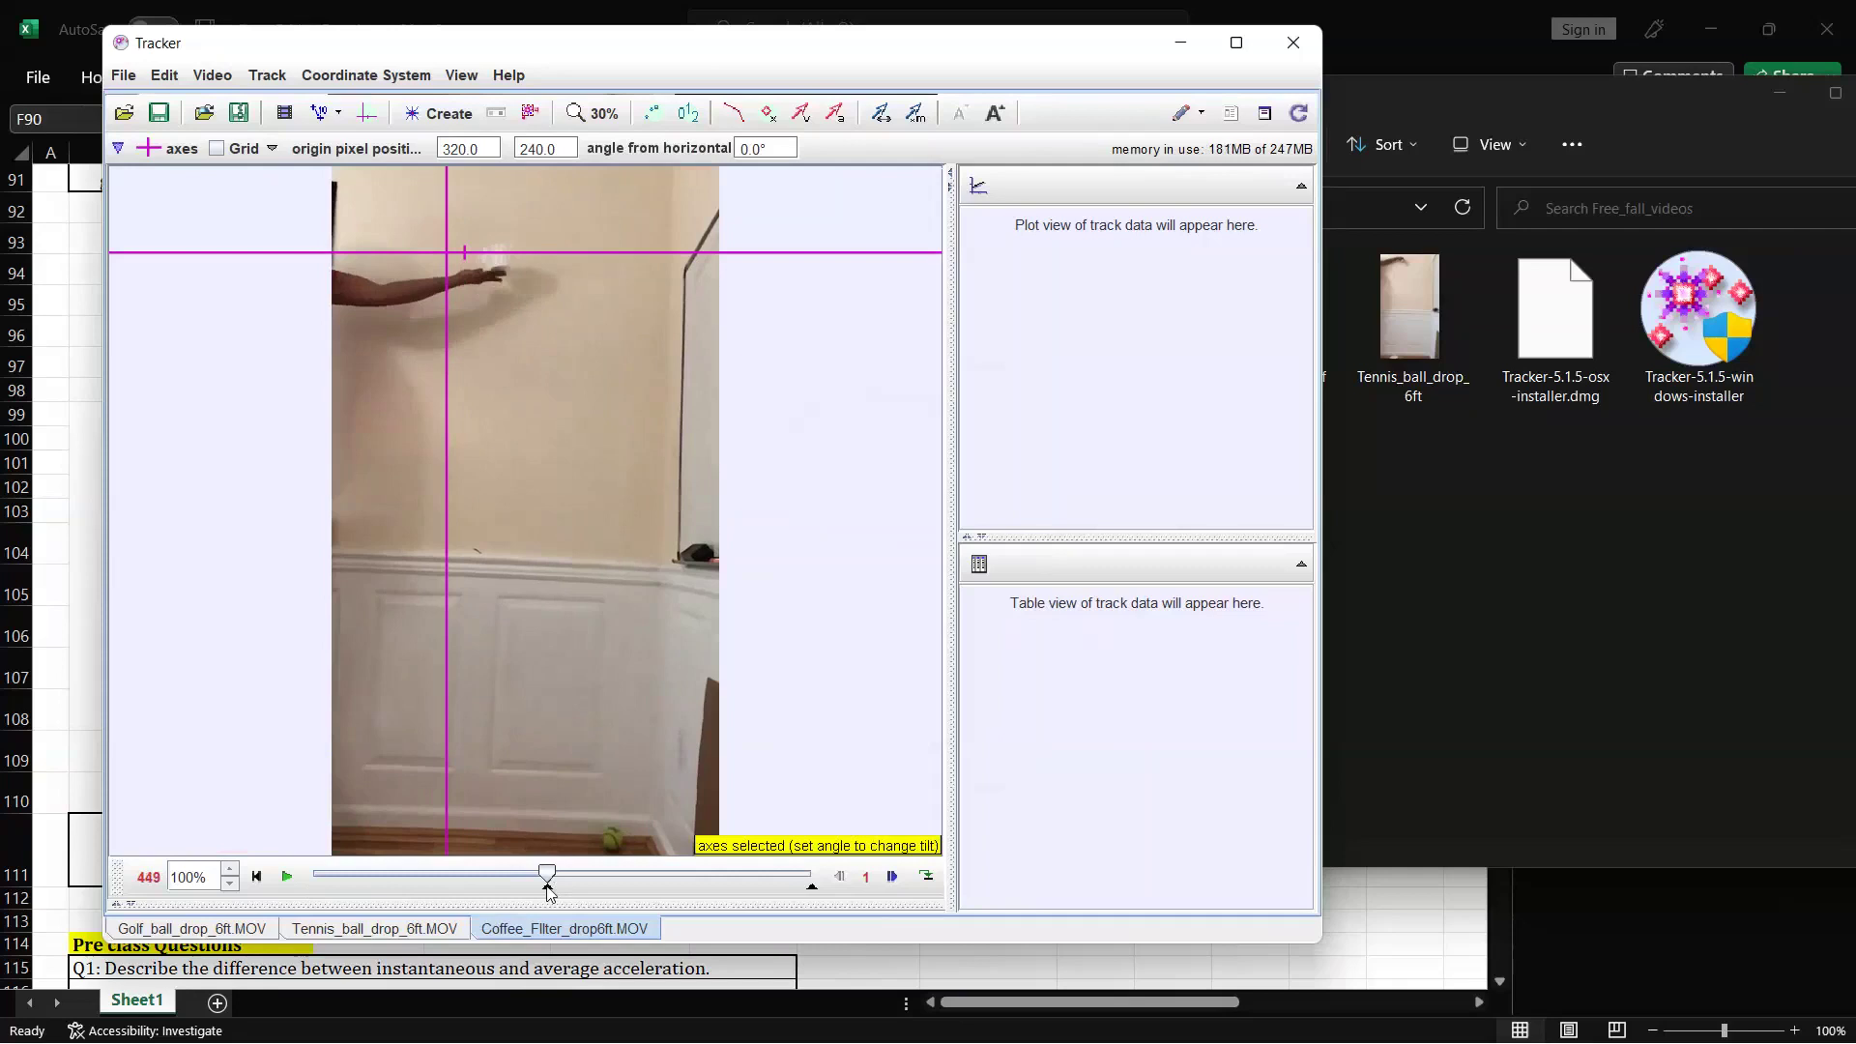
drag(547, 891, 556, 892)
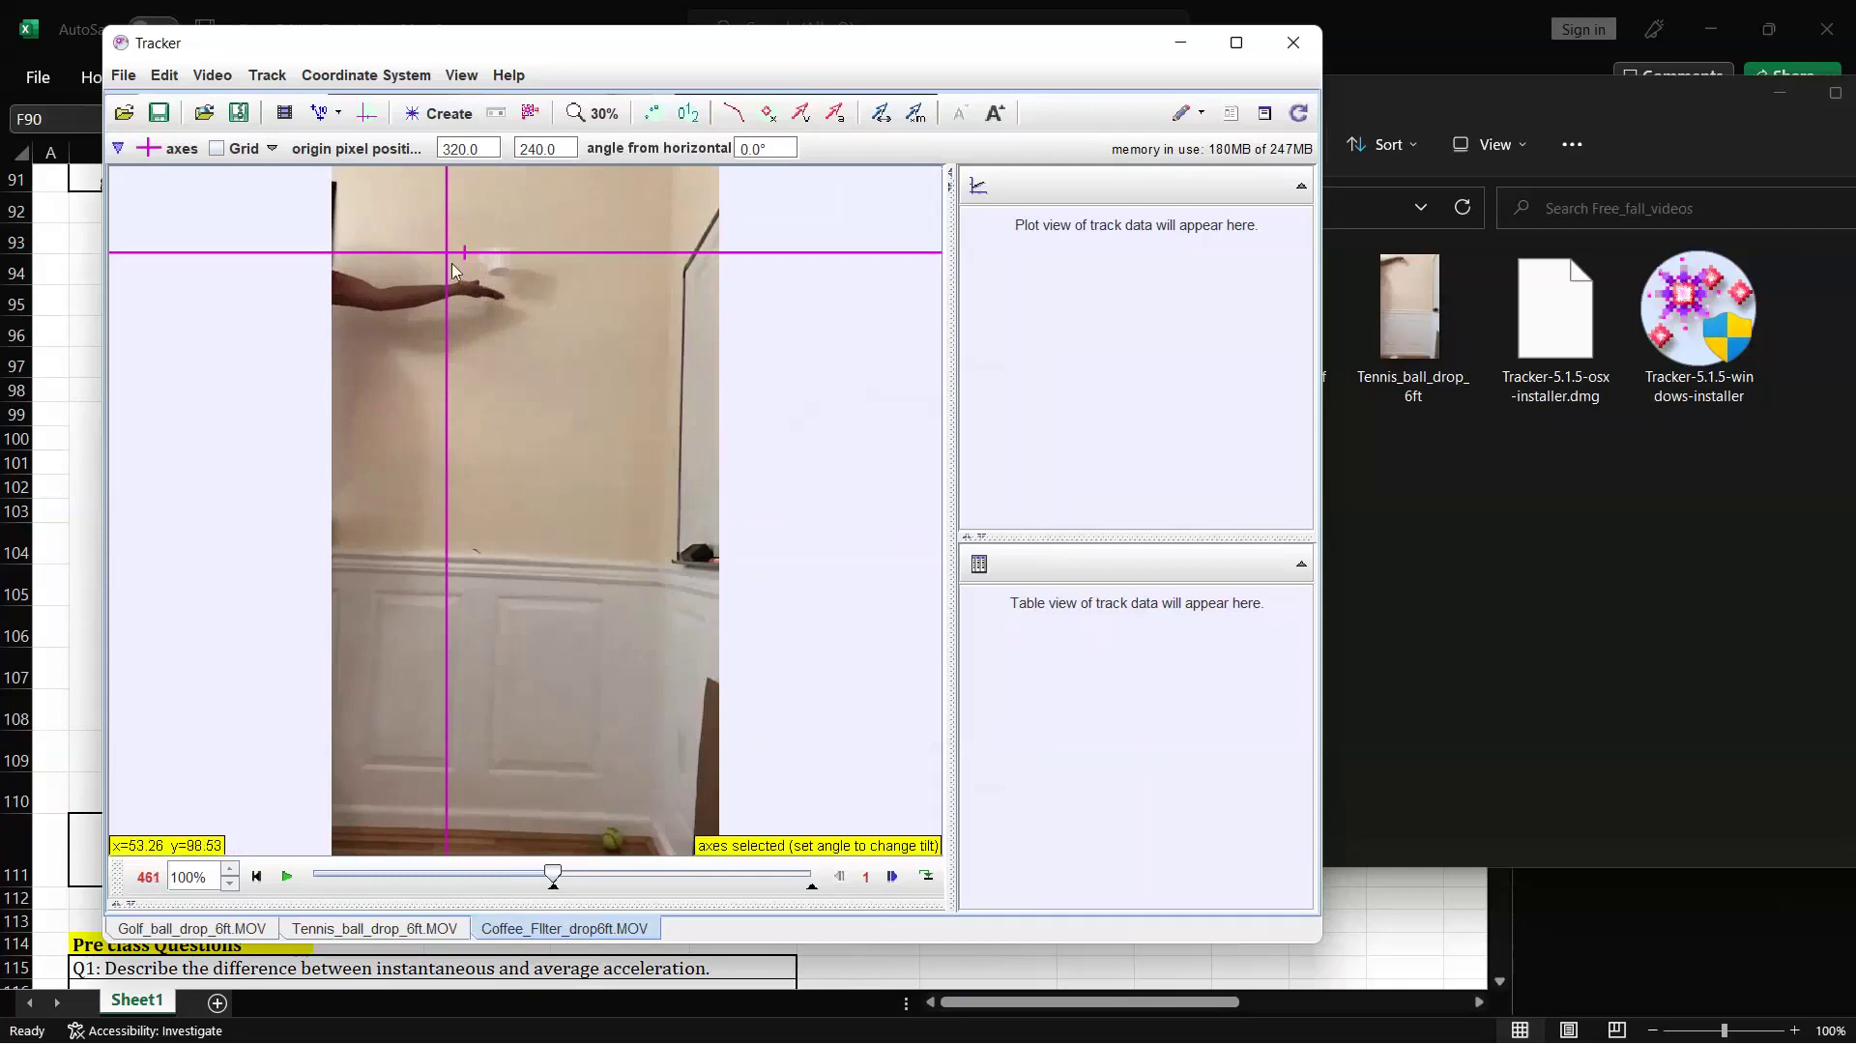
- Move the axes origin beside the released coffee filter, level with it, at about pixel position 232, 263
drag(449, 261, 413, 261)
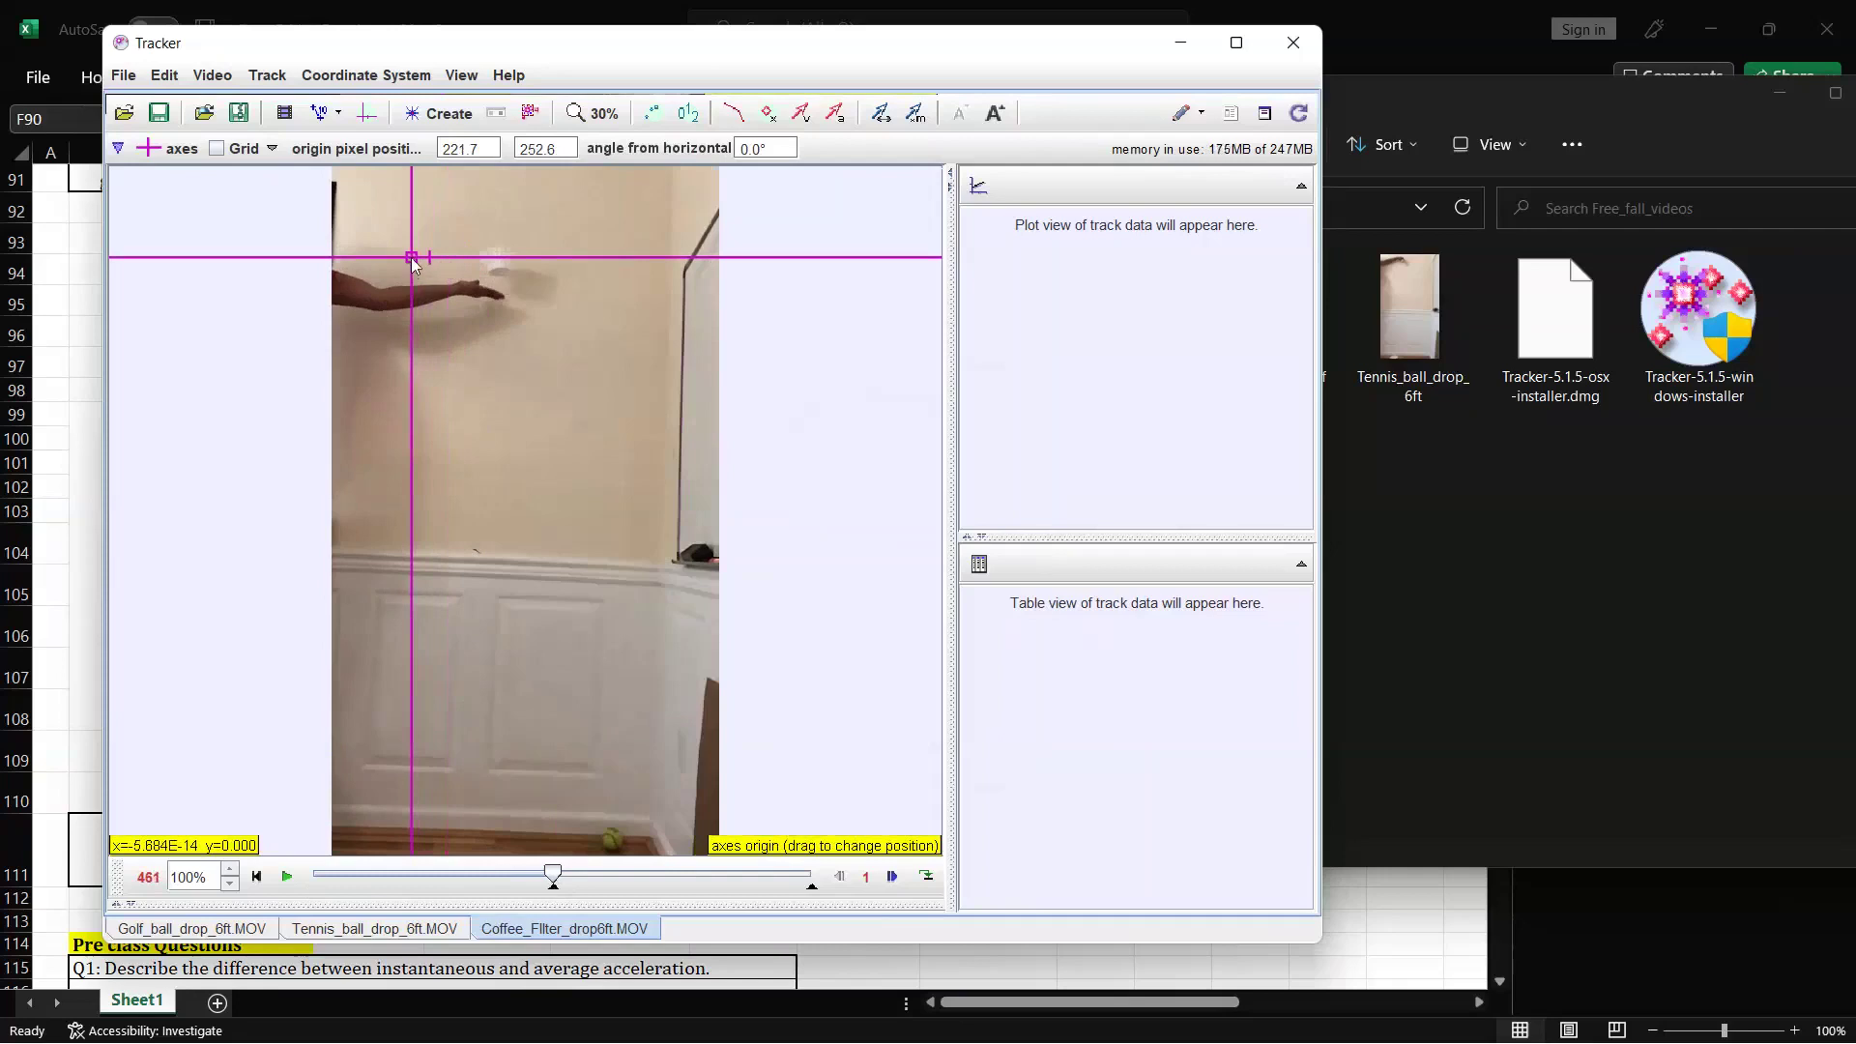
click(340, 115)
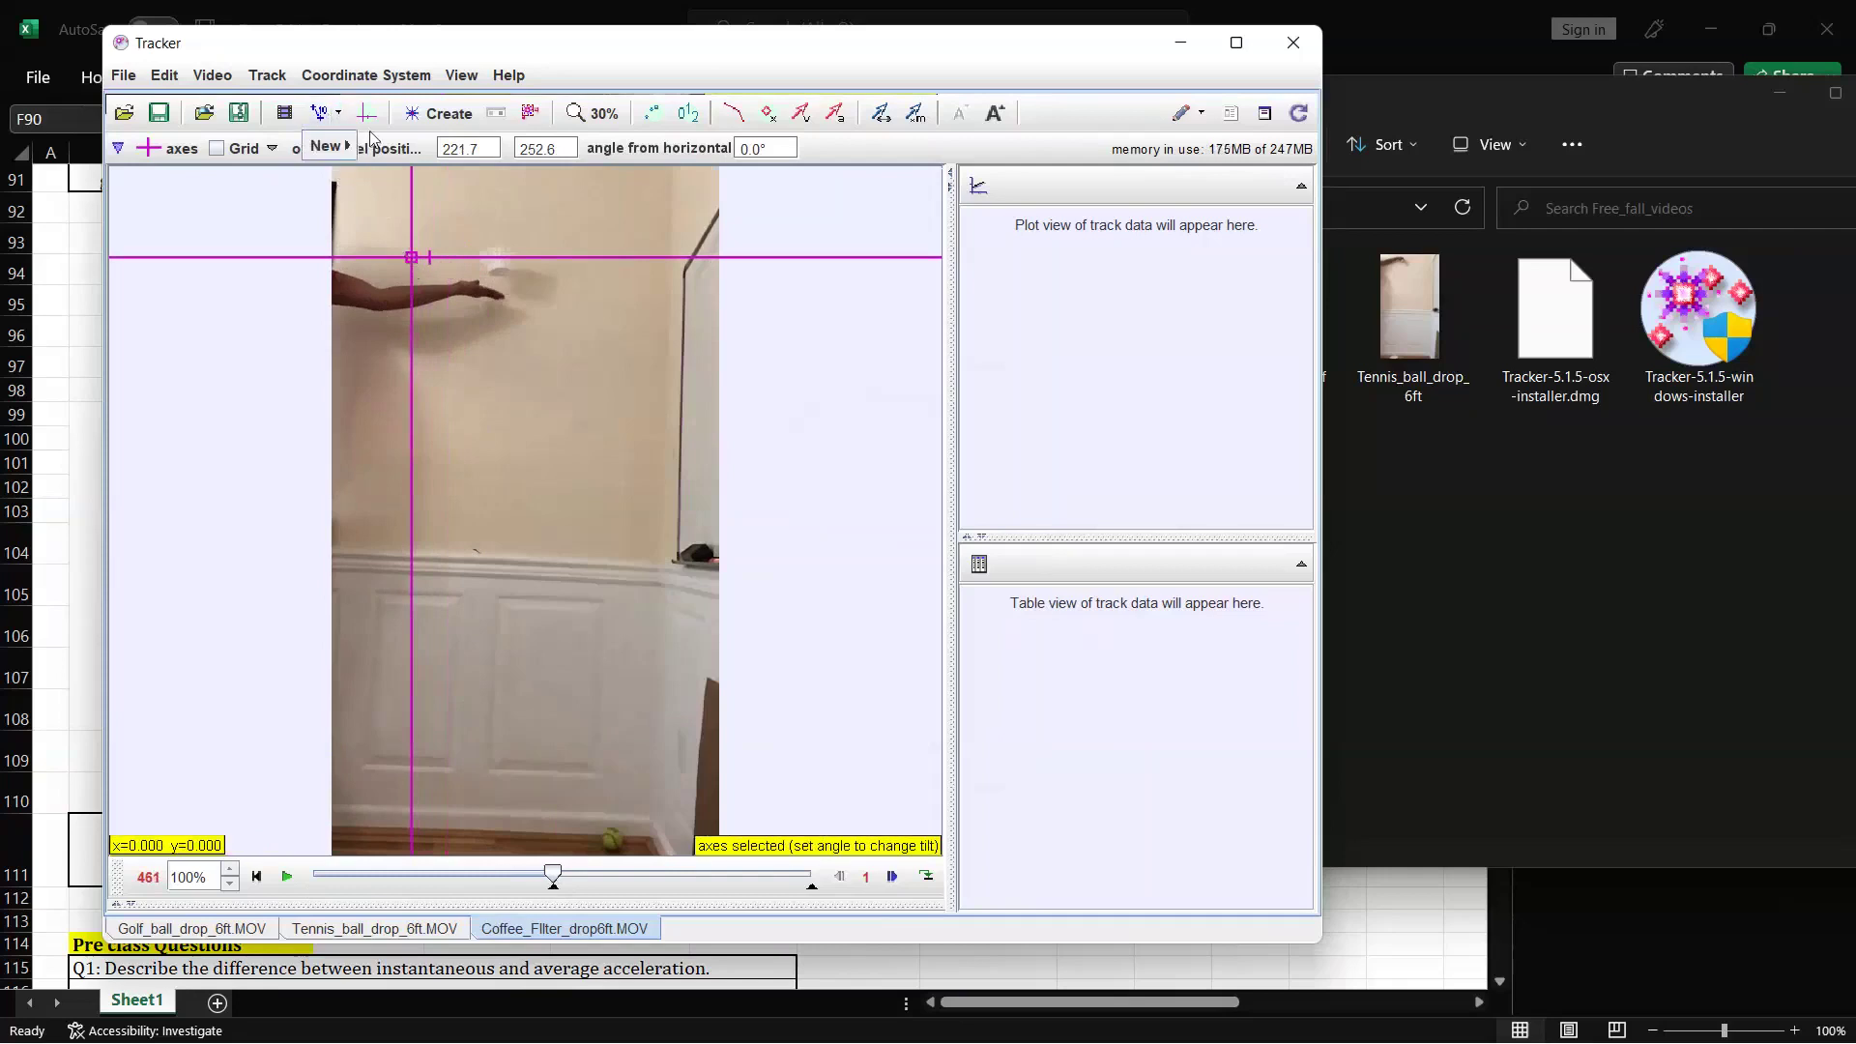
click(565, 85)
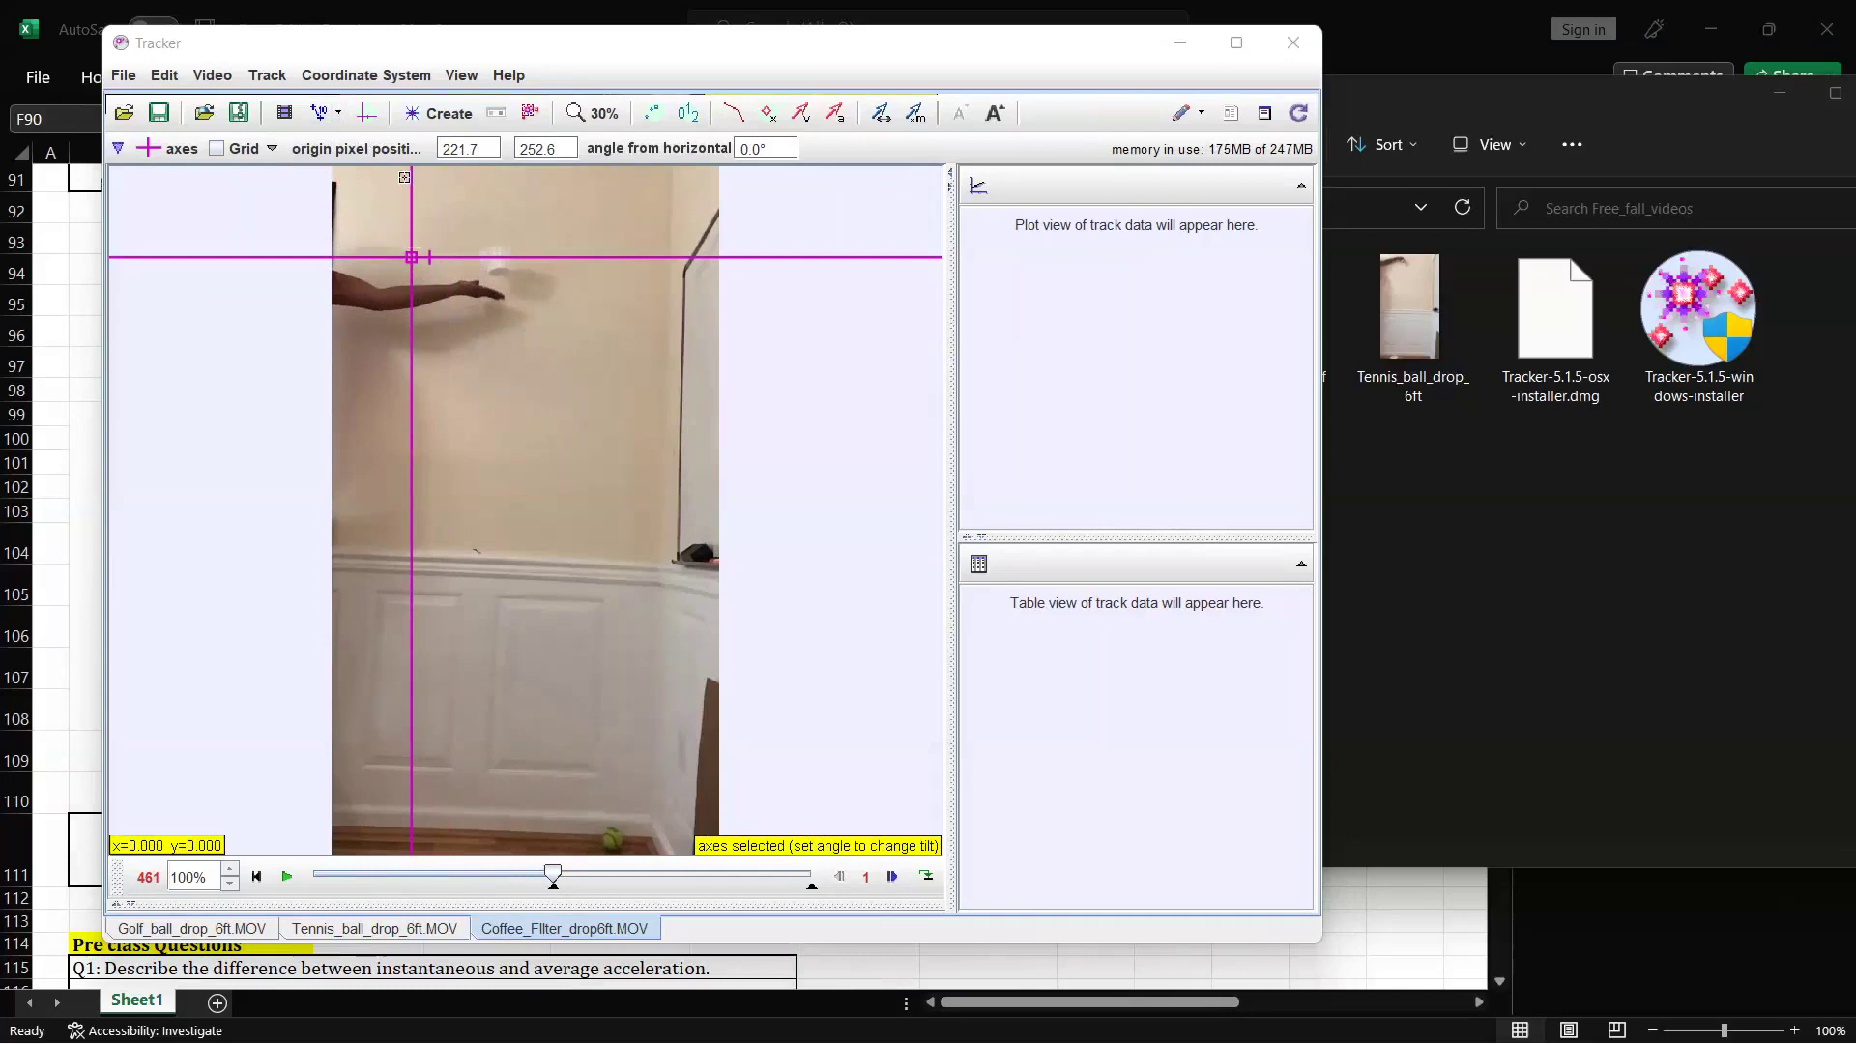
drag(414, 259, 417, 262)
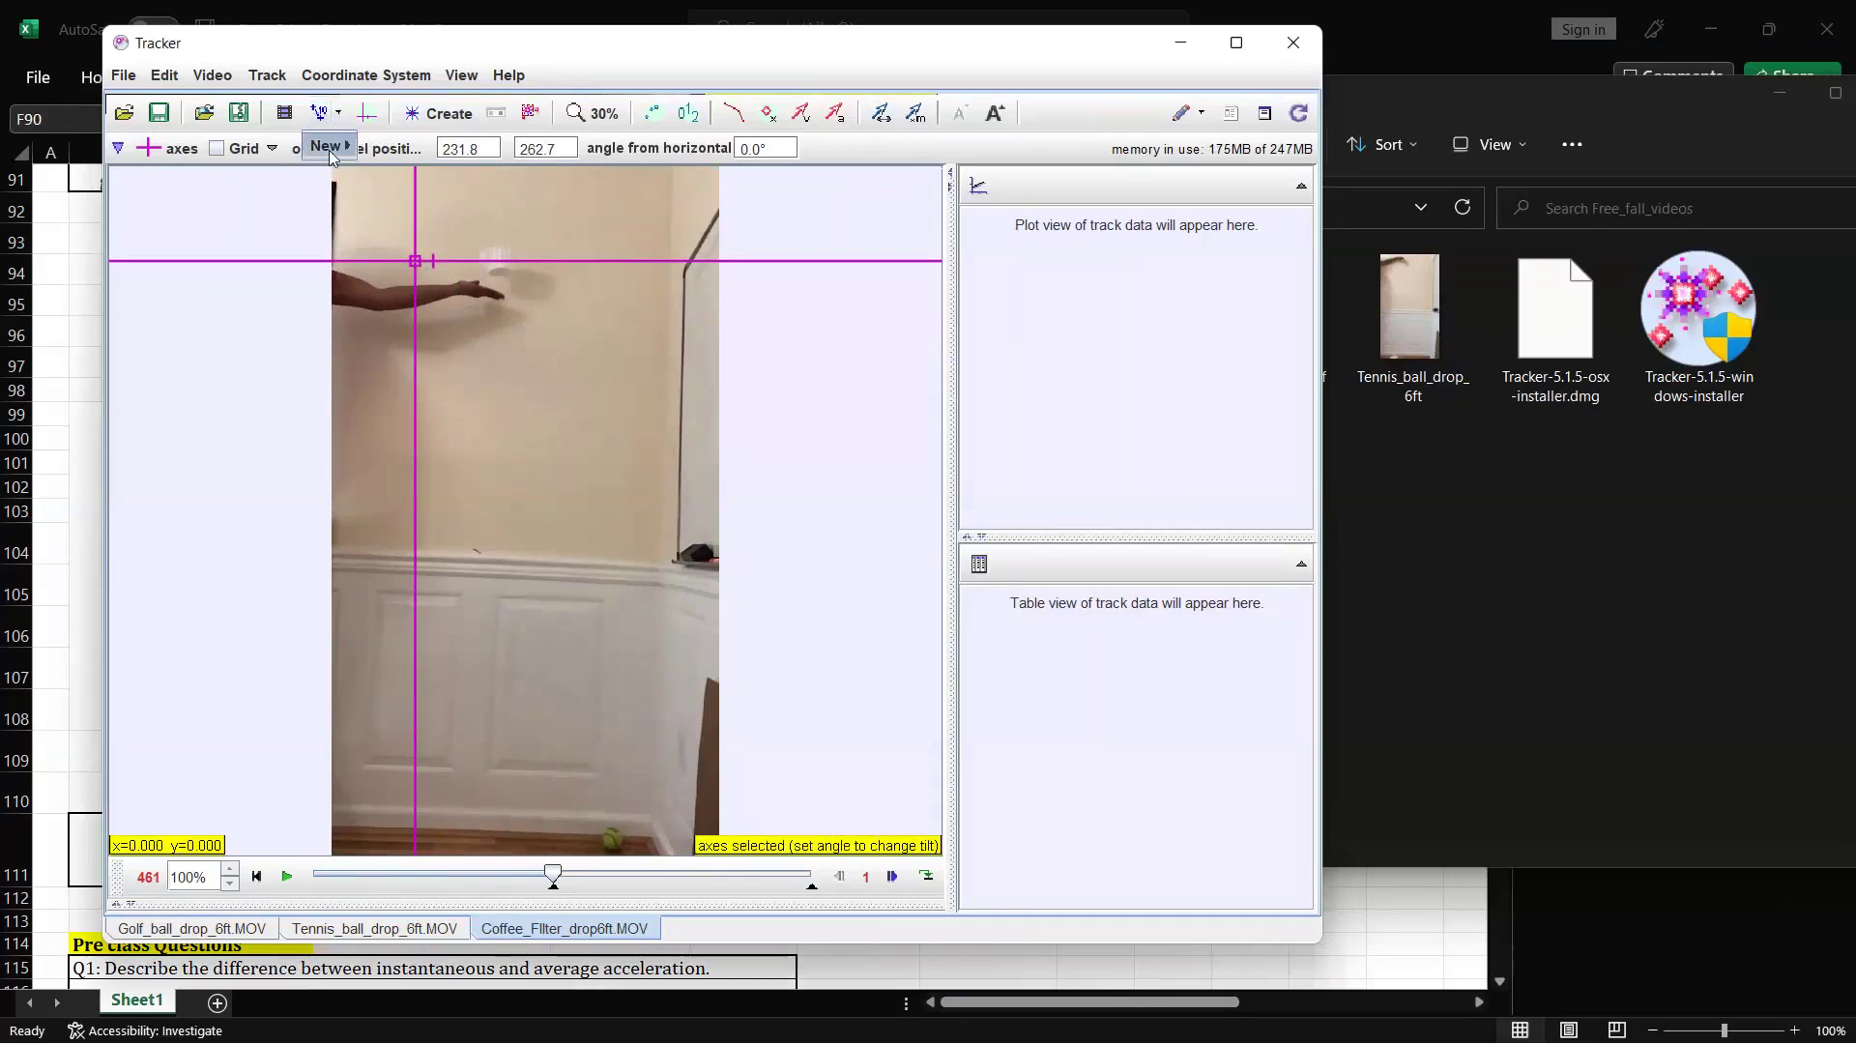
- Create a calibration stick from the axes origin straight down to the floor and set its length to 1.829 m
mouse_move(328, 149)
click(386, 153)
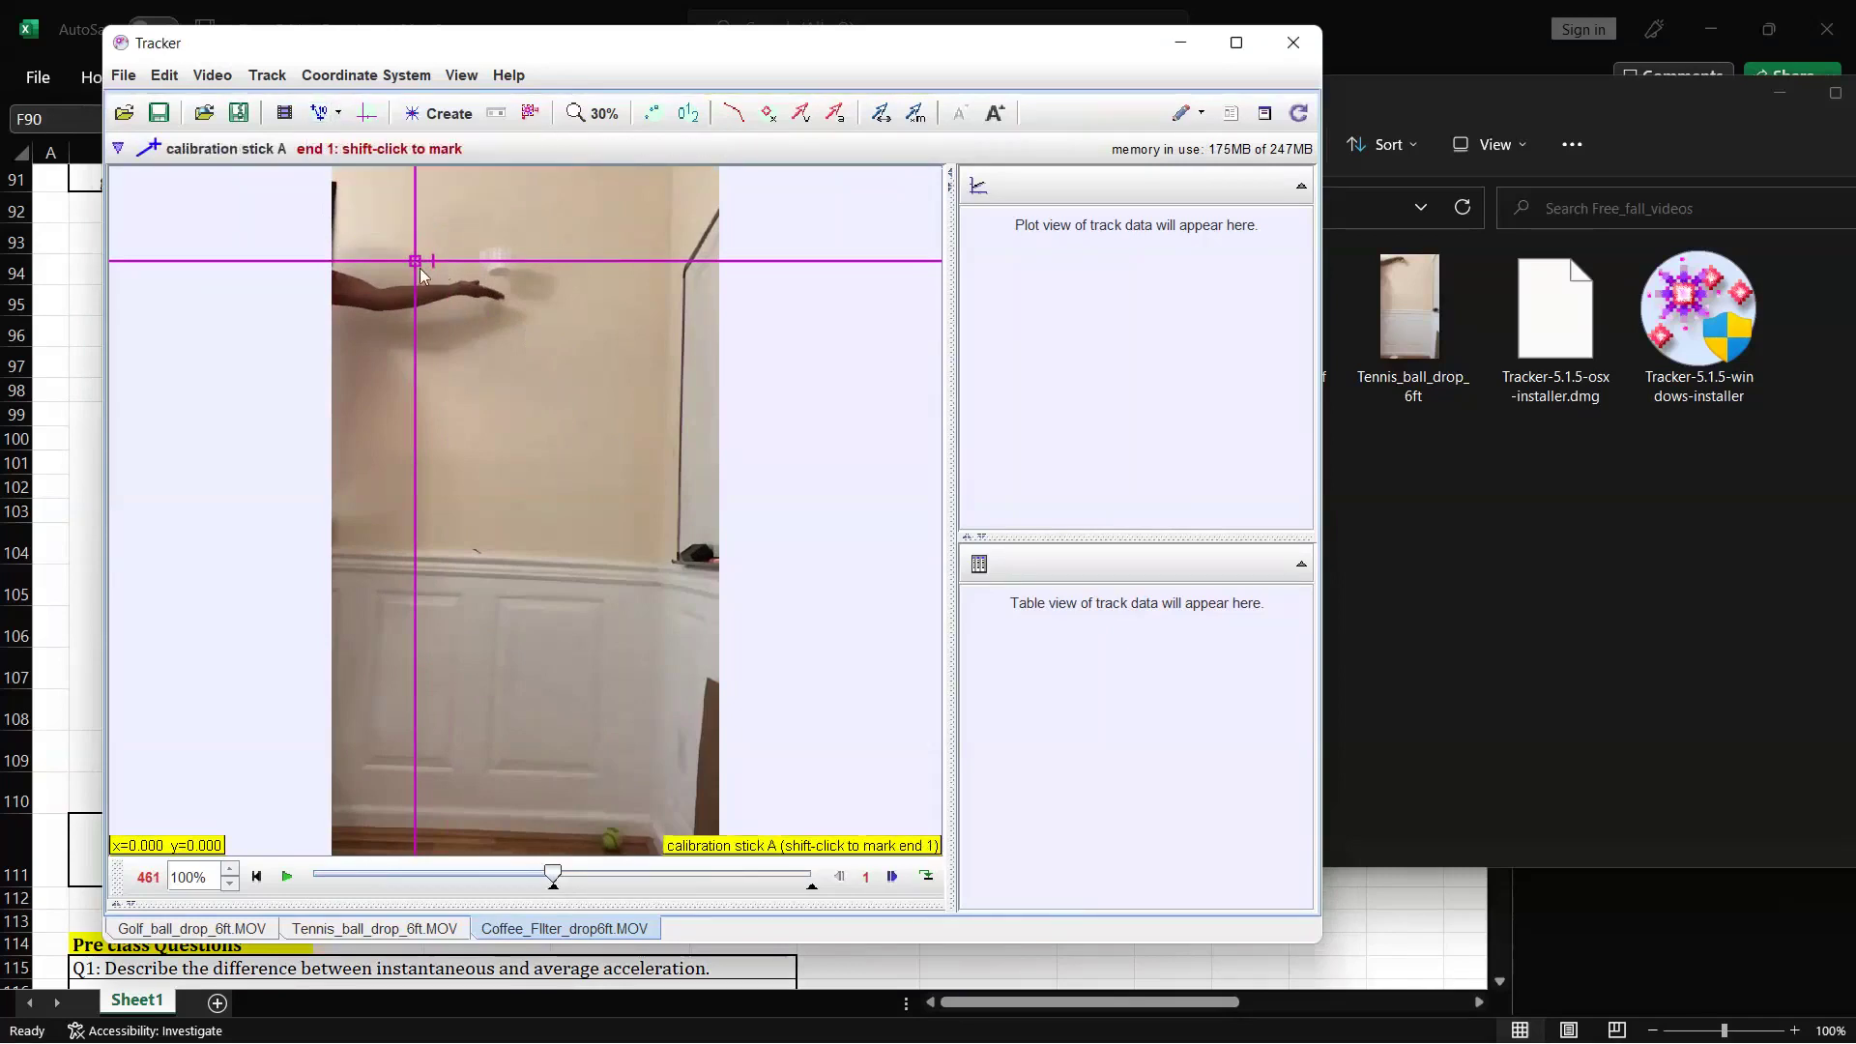
shift+click(414, 260)
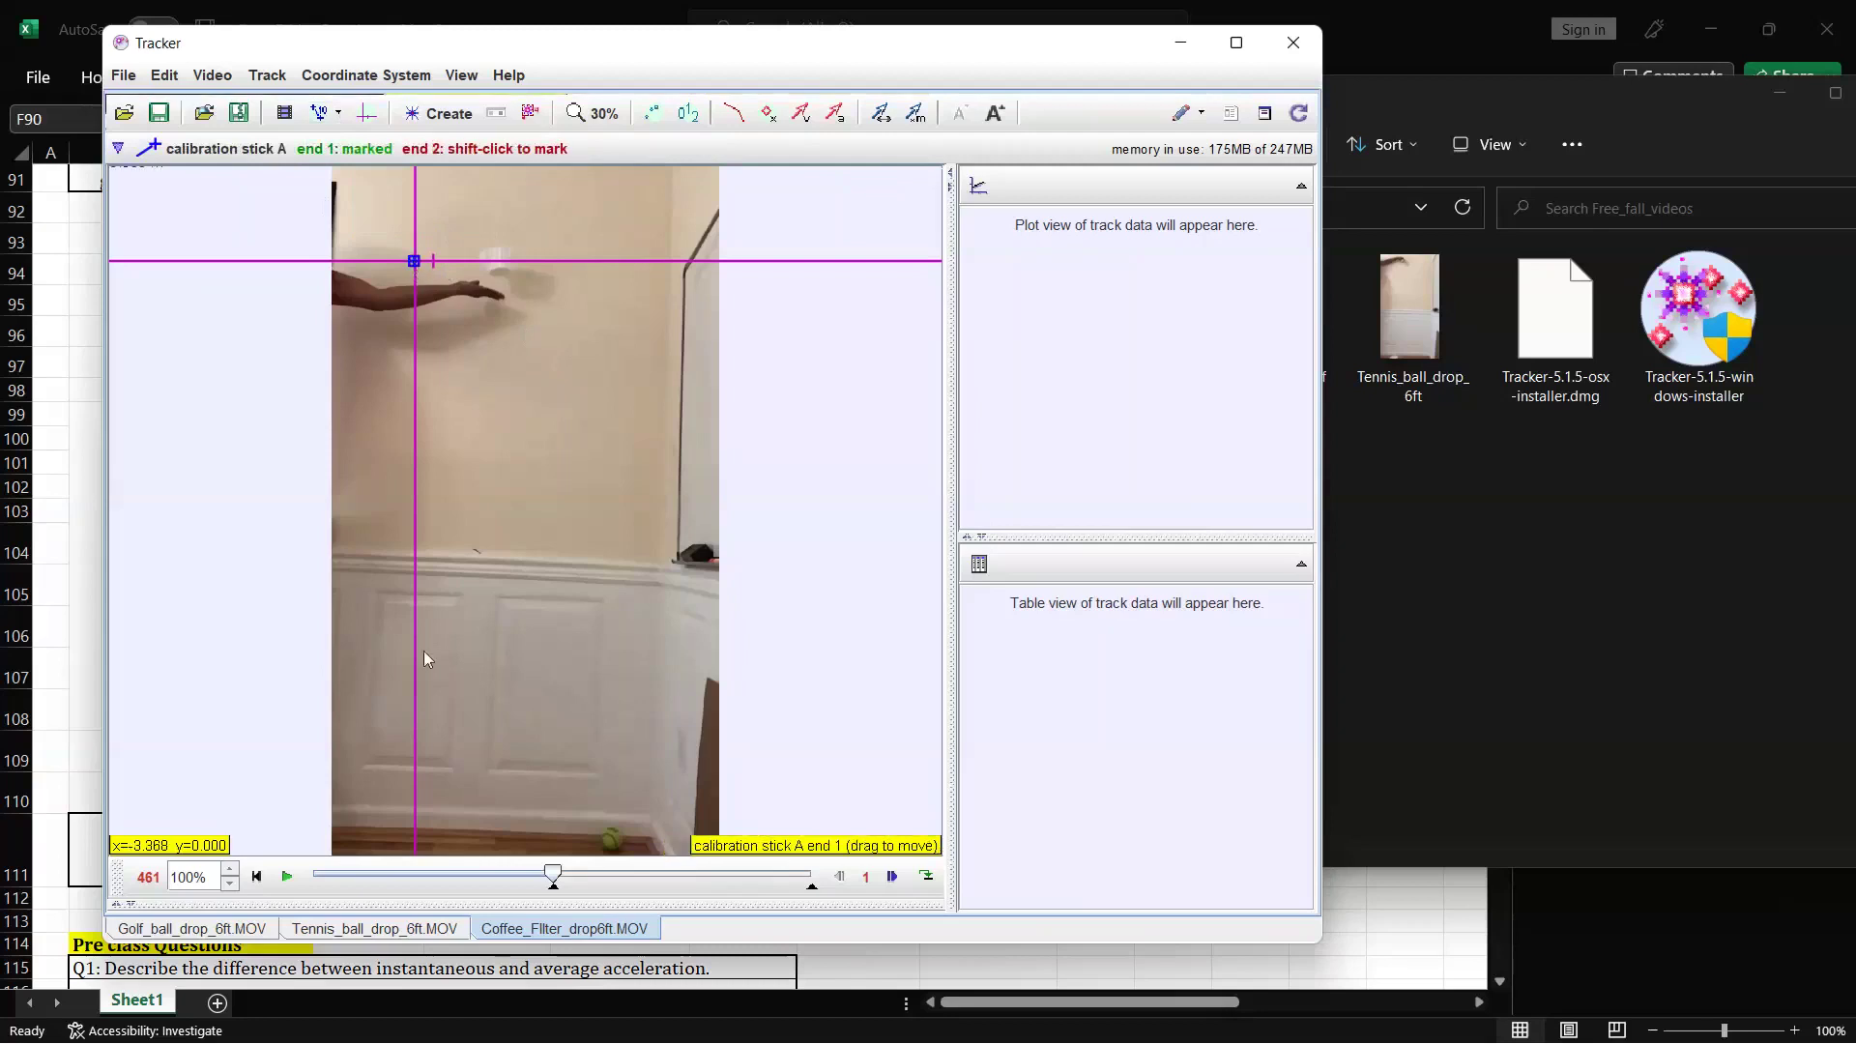
shift+click(414, 848)
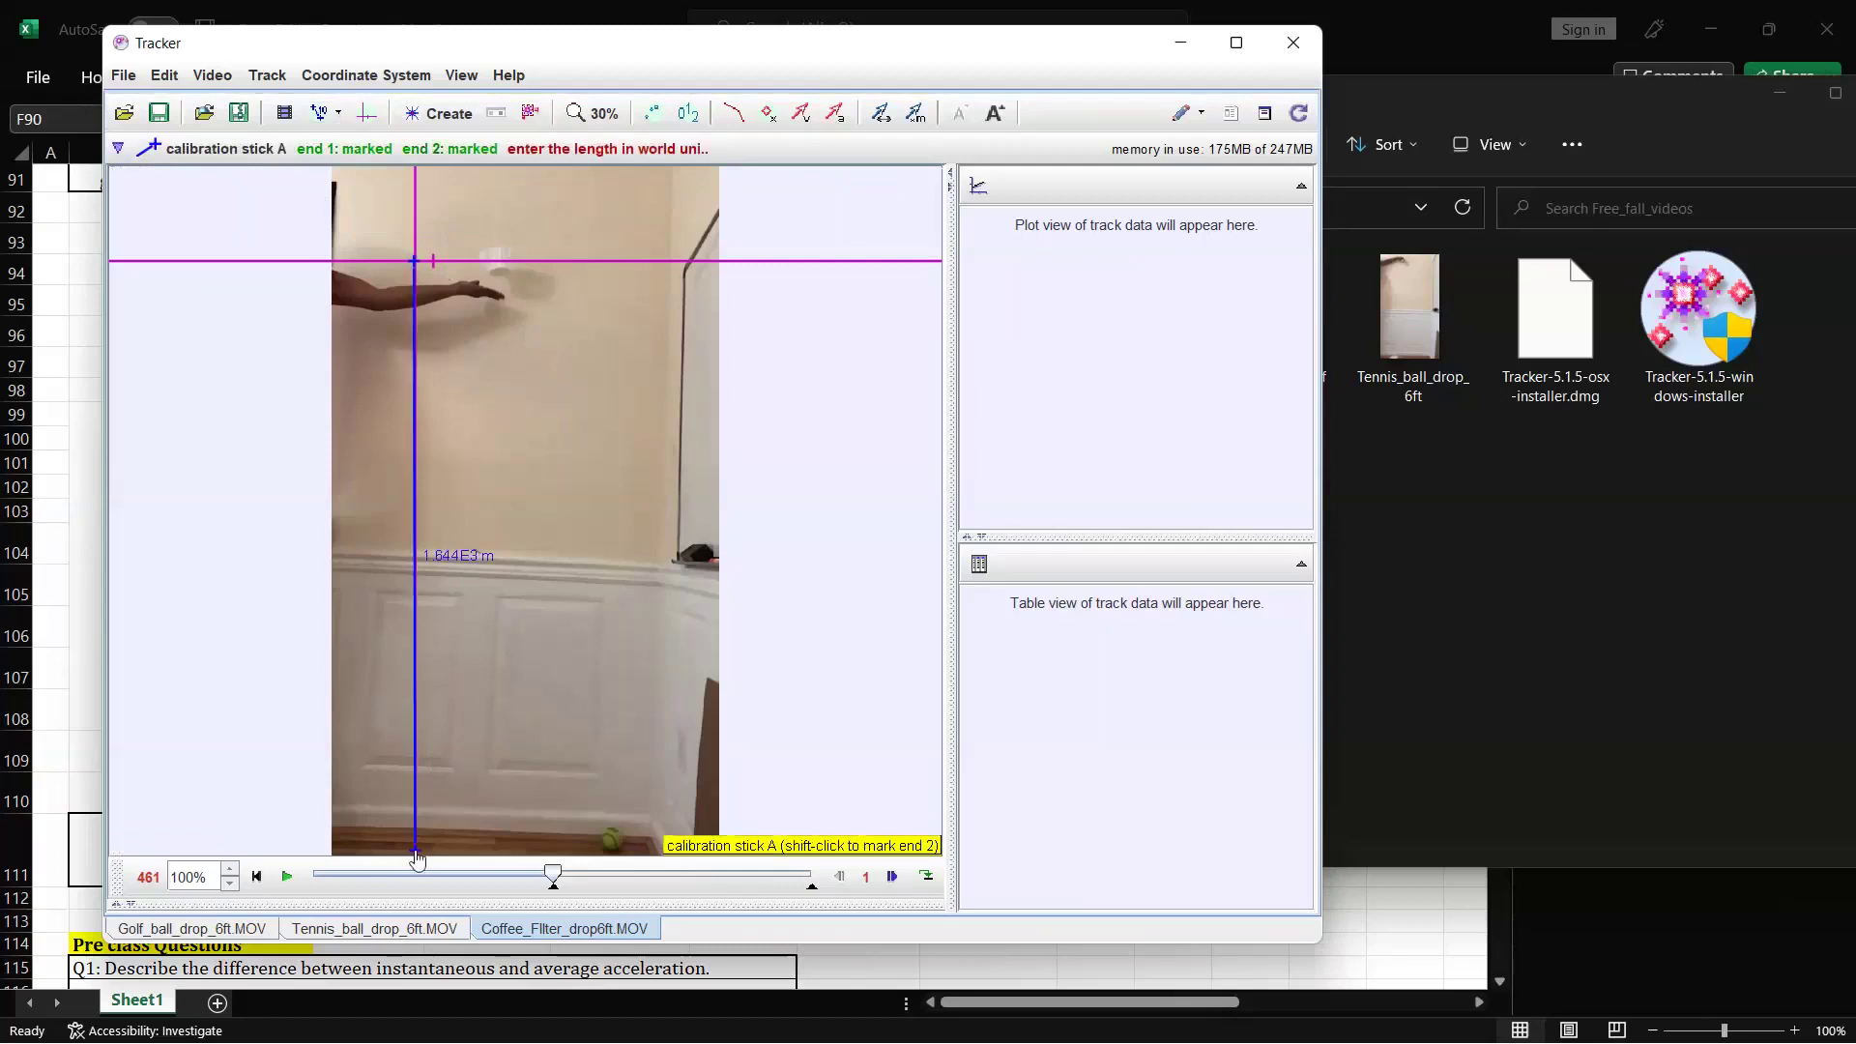
text(1.64)
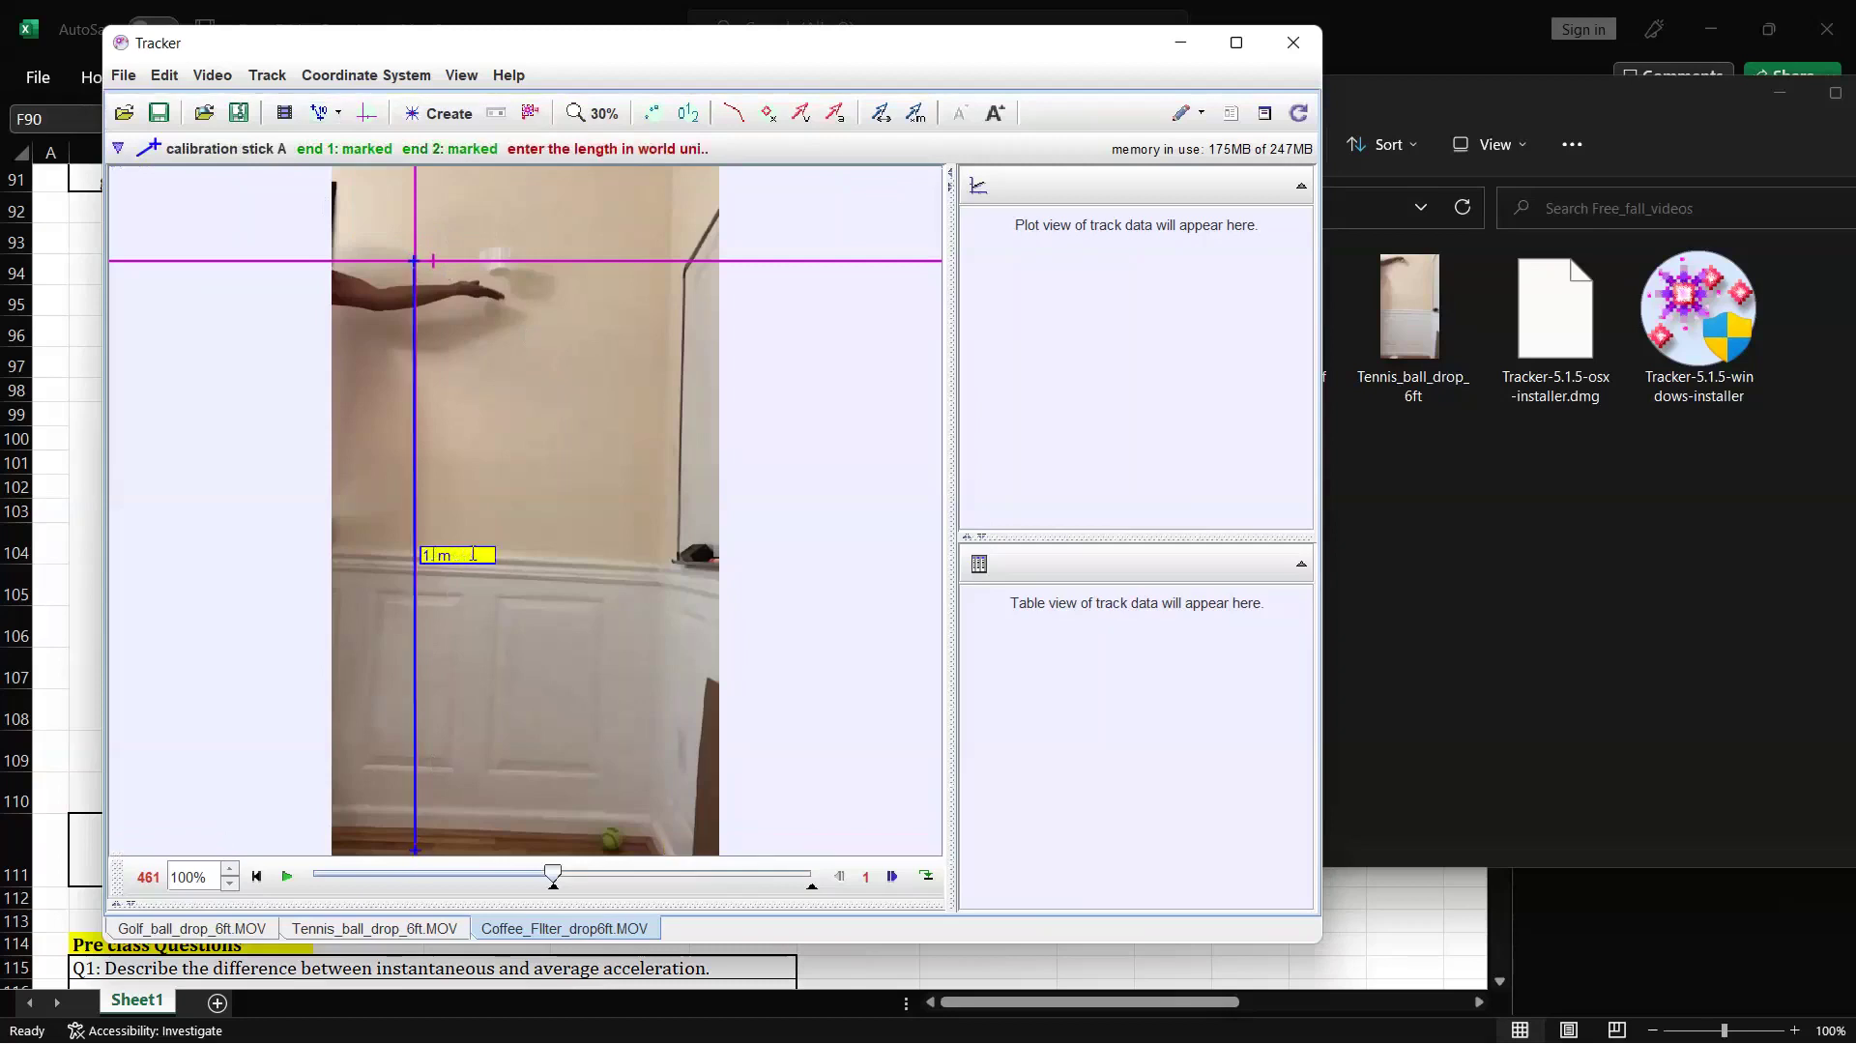
text(29)
key(Return)
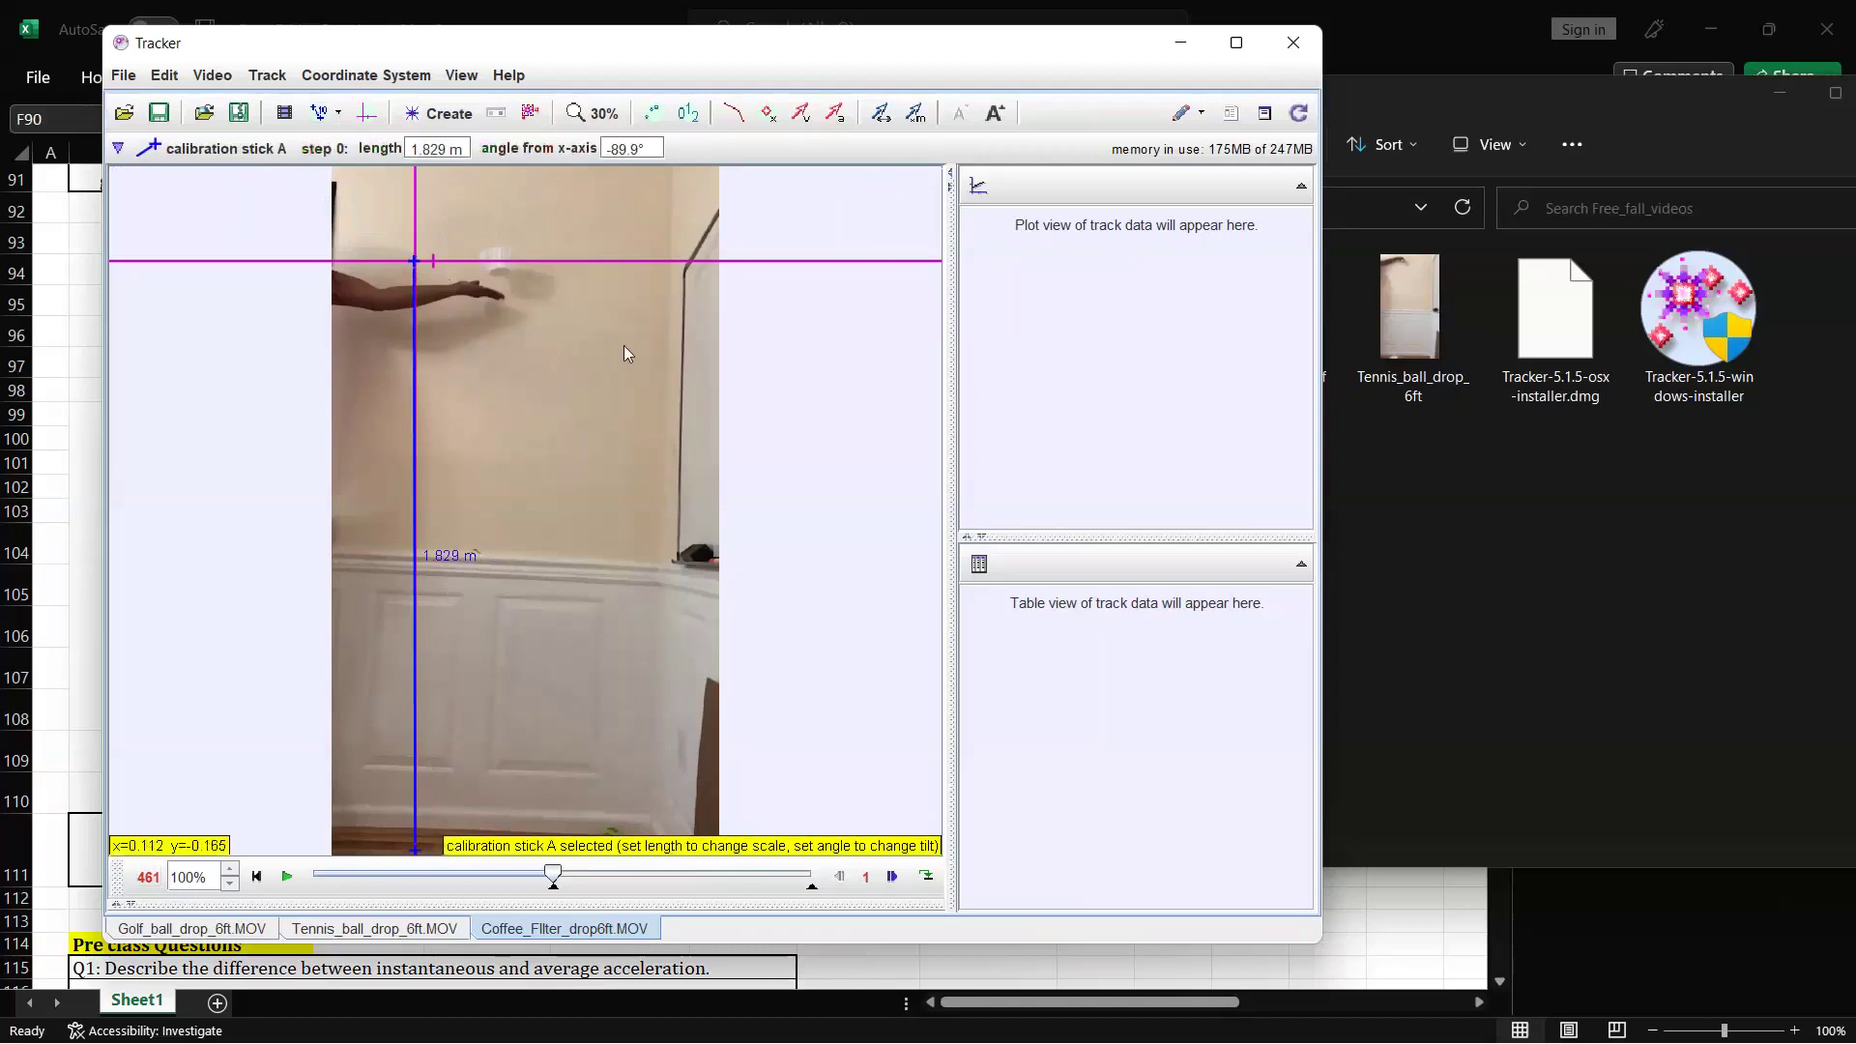
- Create a point mass track and mark the coffee filter's first position on the horizontal axis at frame 461
click(452, 114)
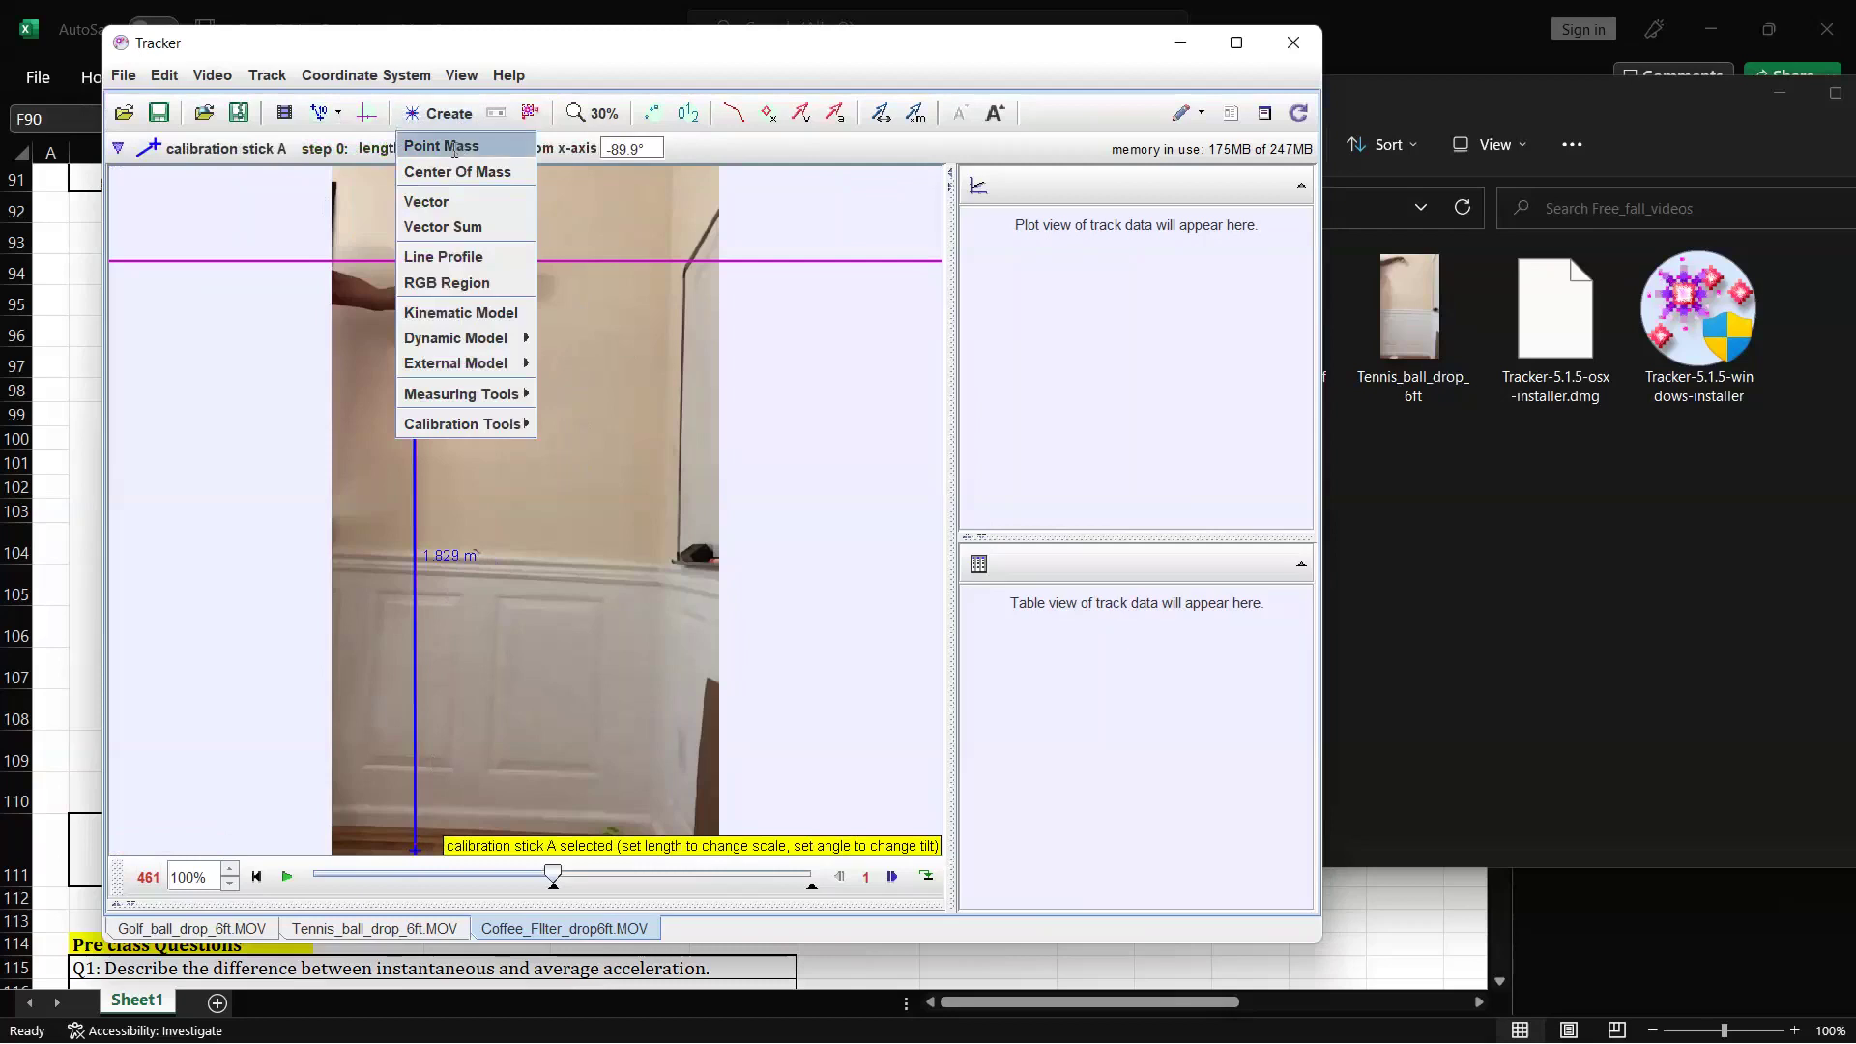
key(Return)
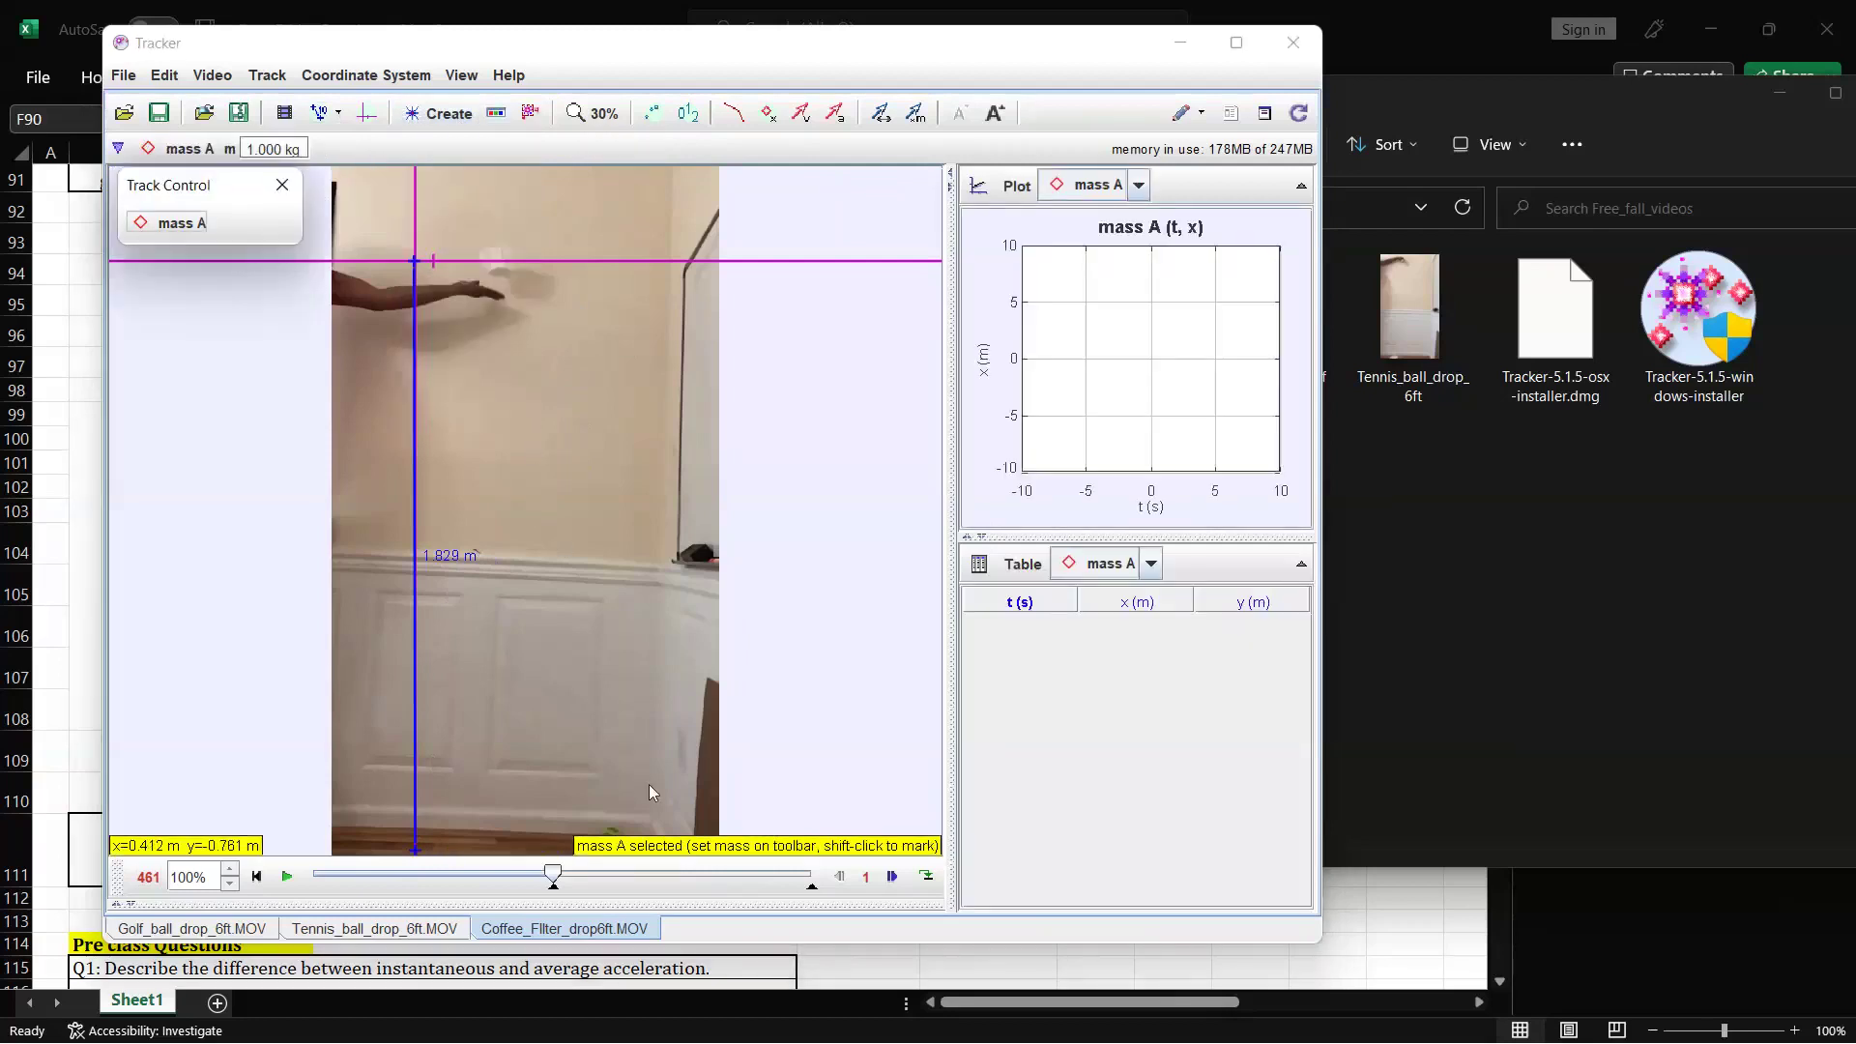
click(517, 435)
key(shift)
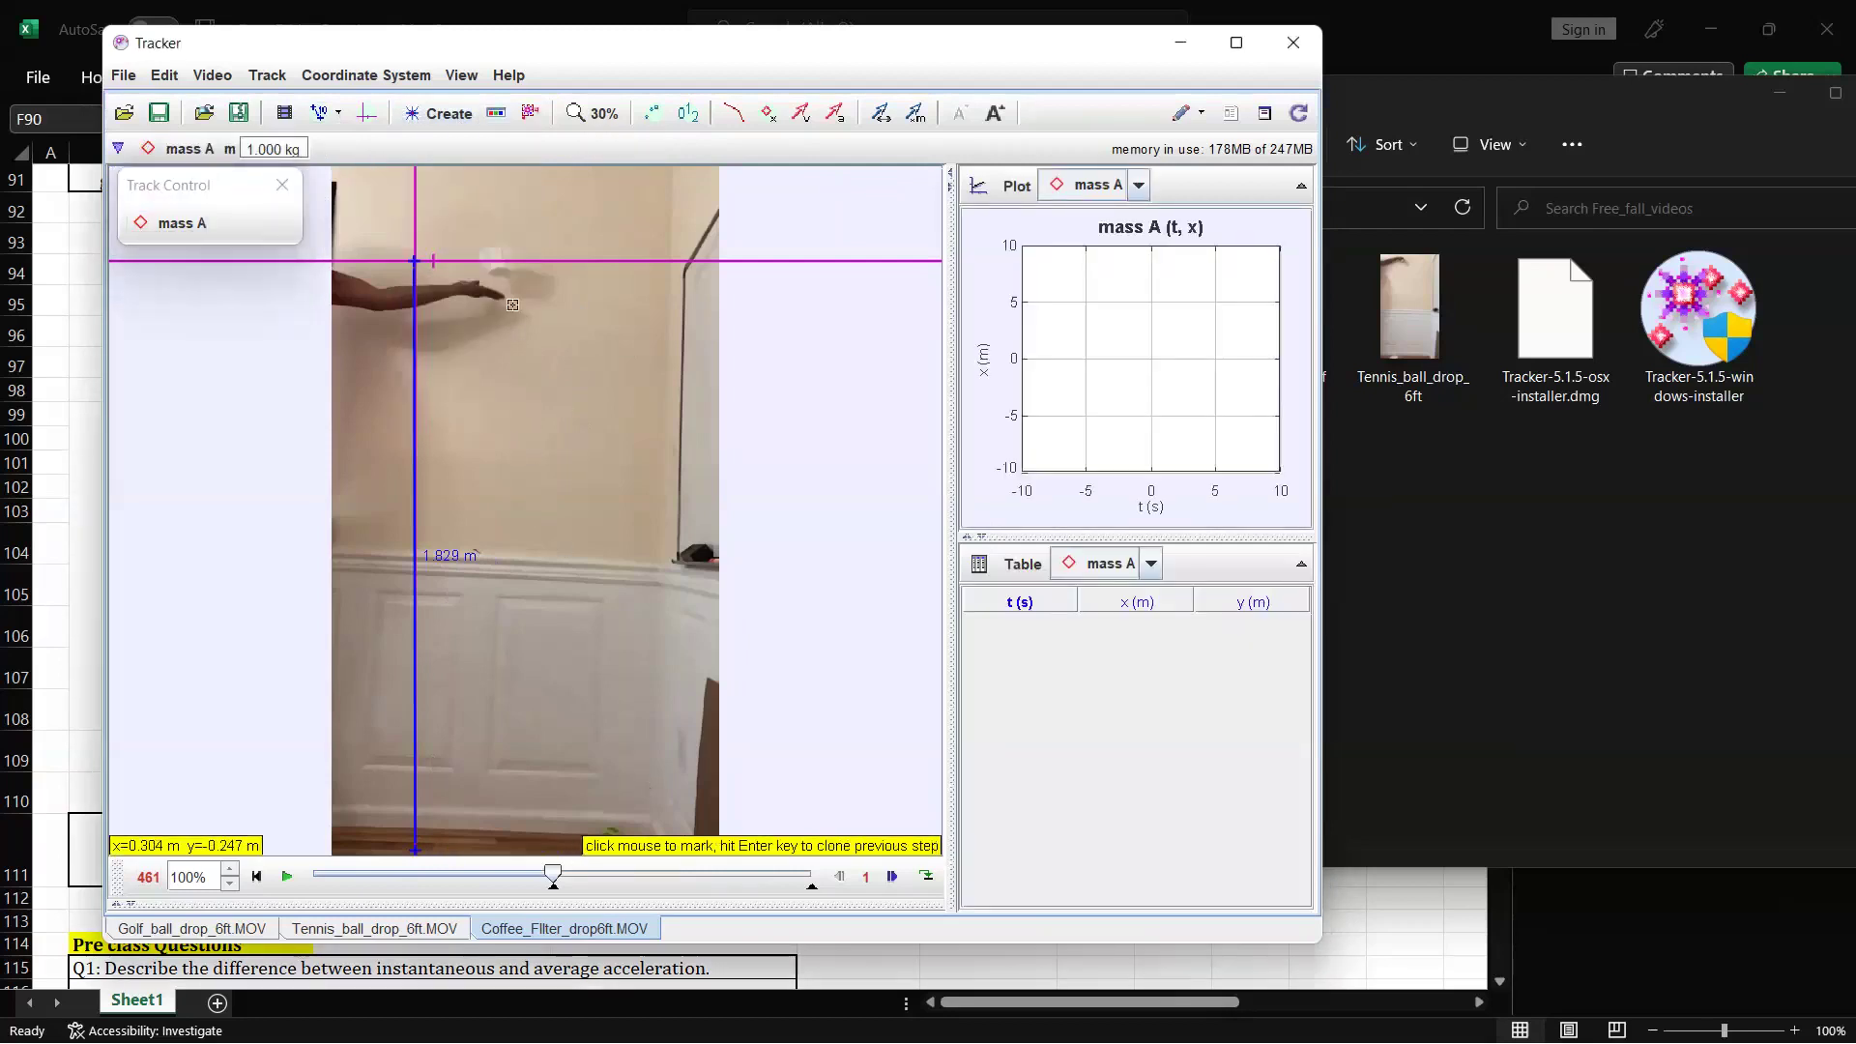
shift+click(493, 259)
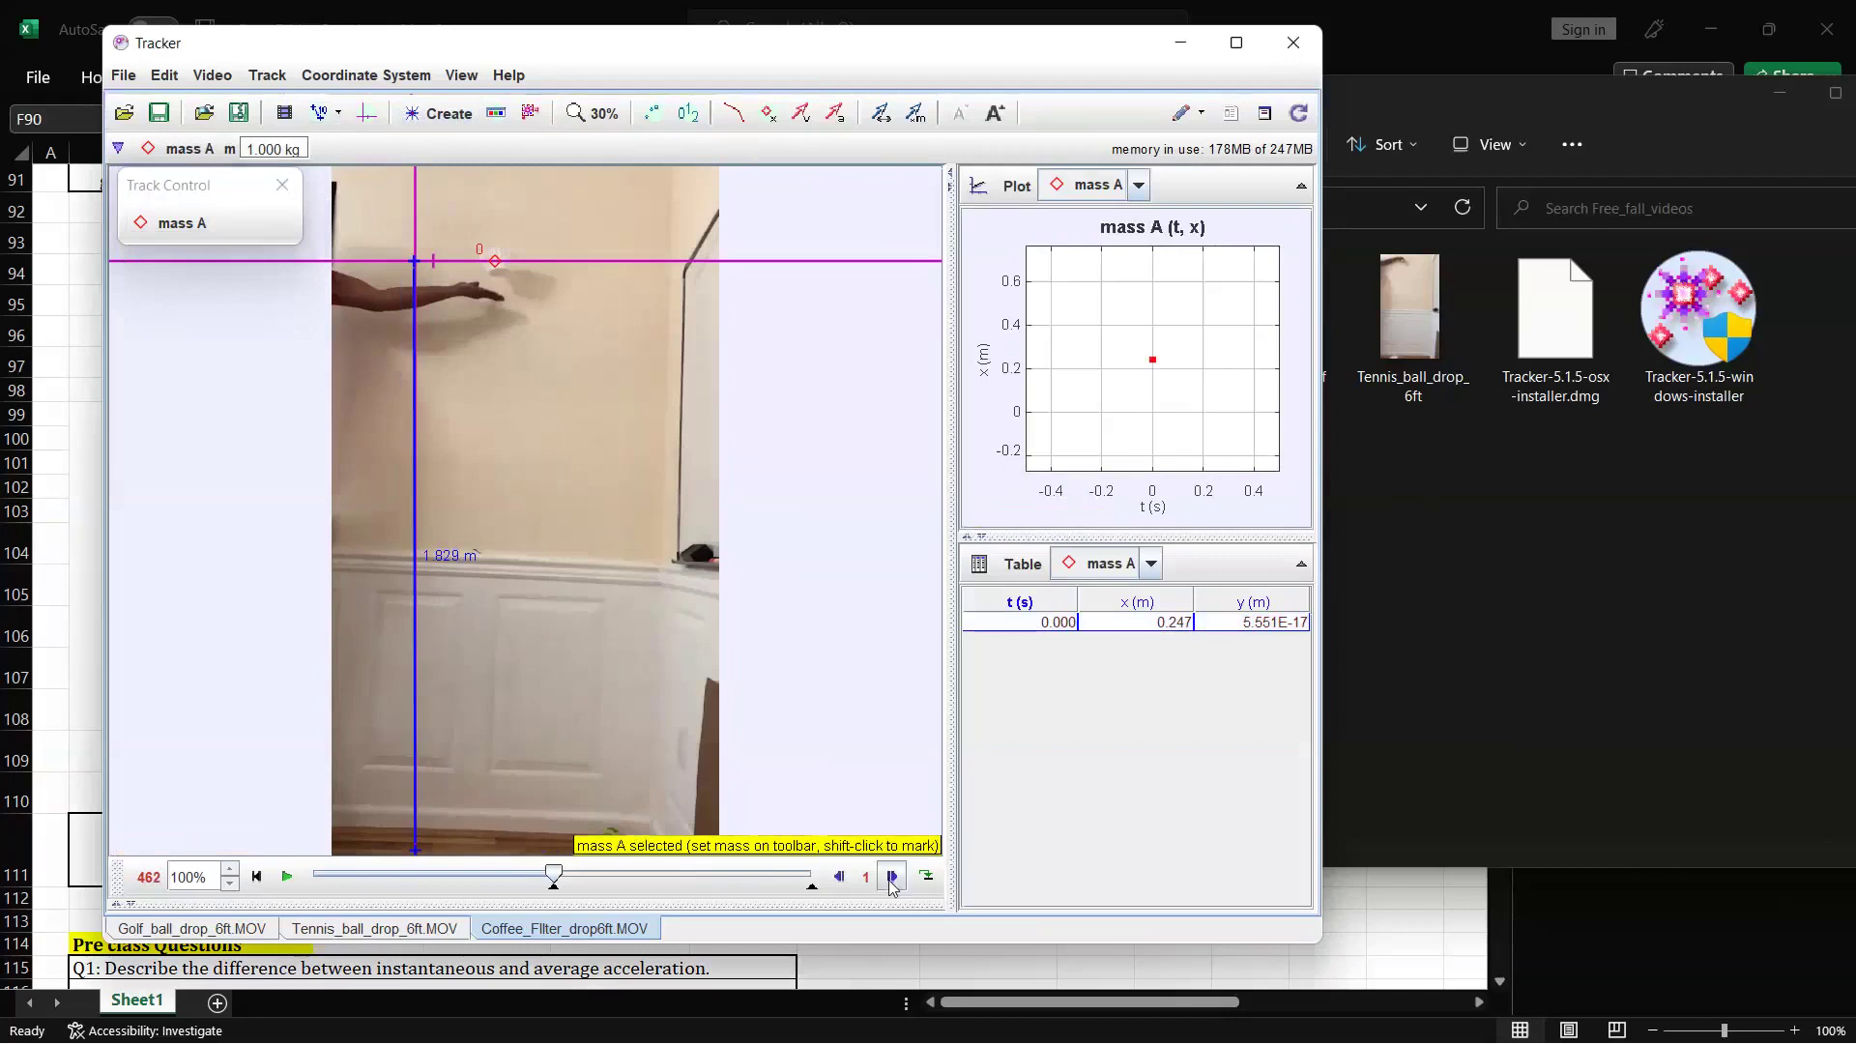
- Set the frame step size to 3 and mark the coffee filter at frame 479, about x 0.247 m, y -0.041 m
click(866, 877)
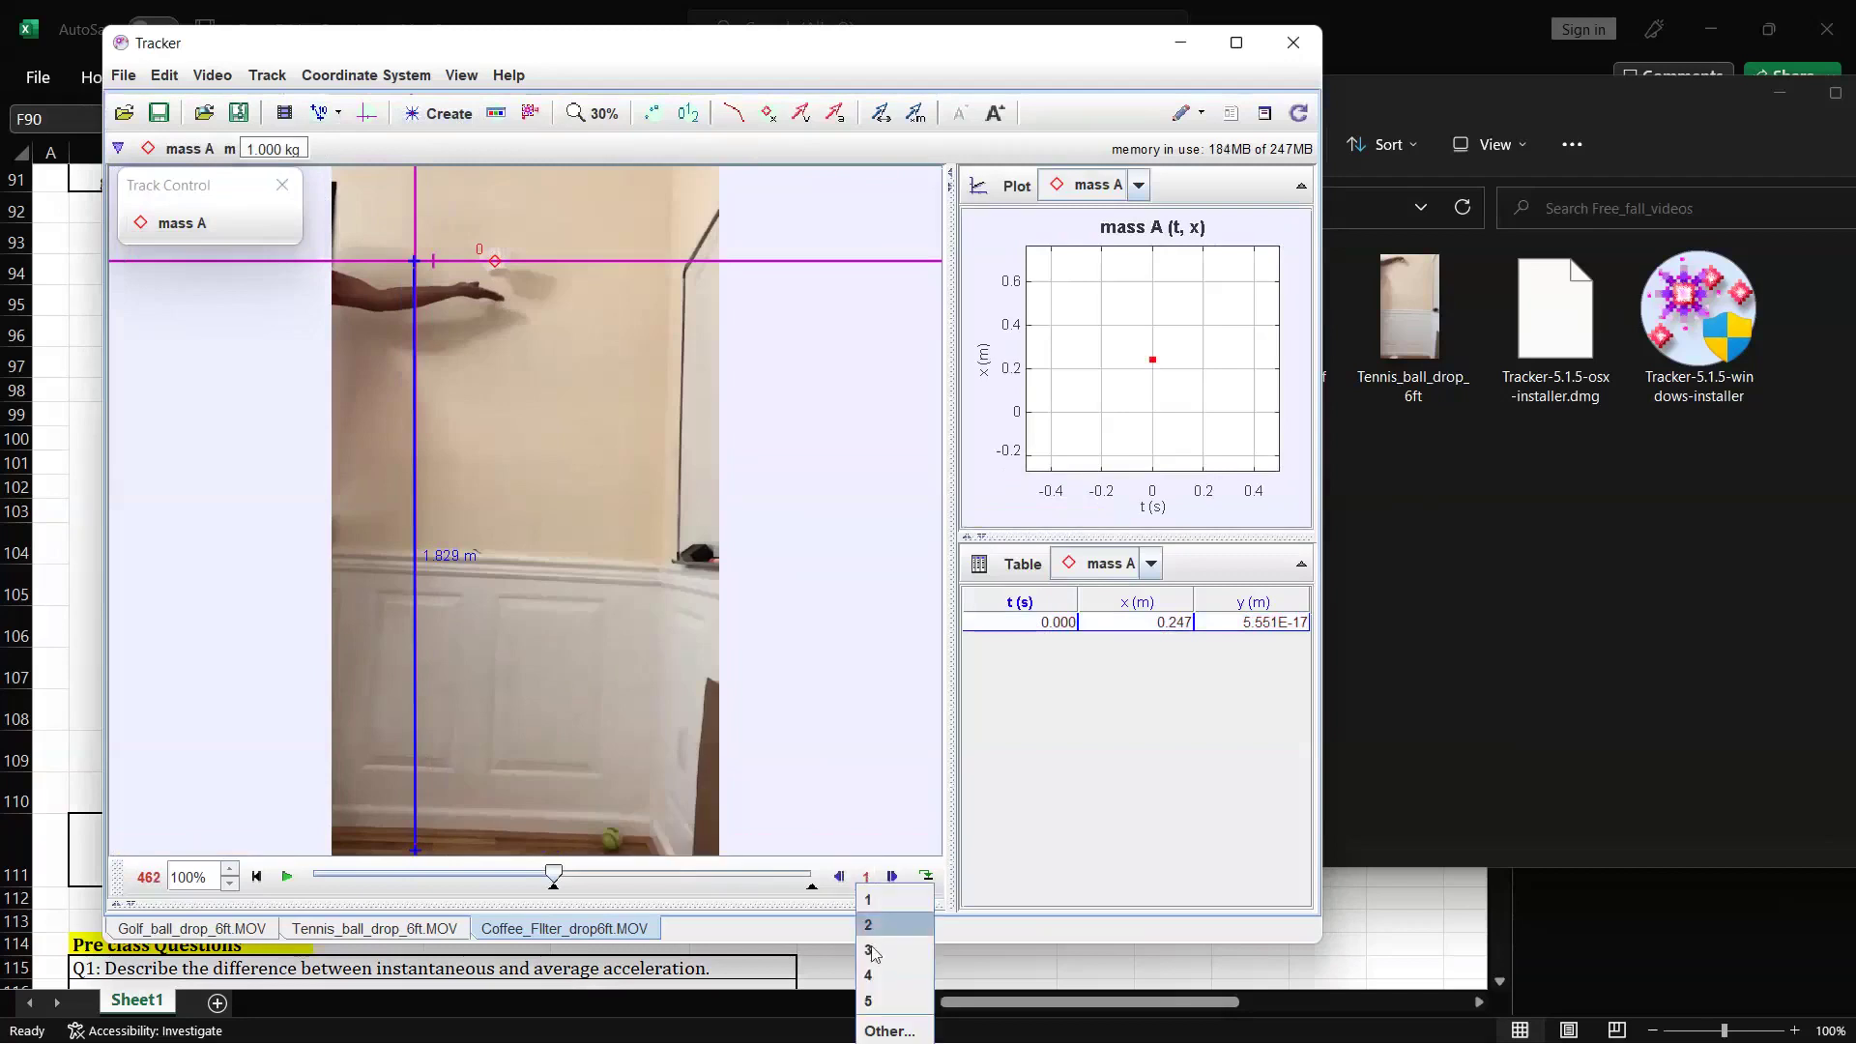
click(869, 950)
click(892, 876)
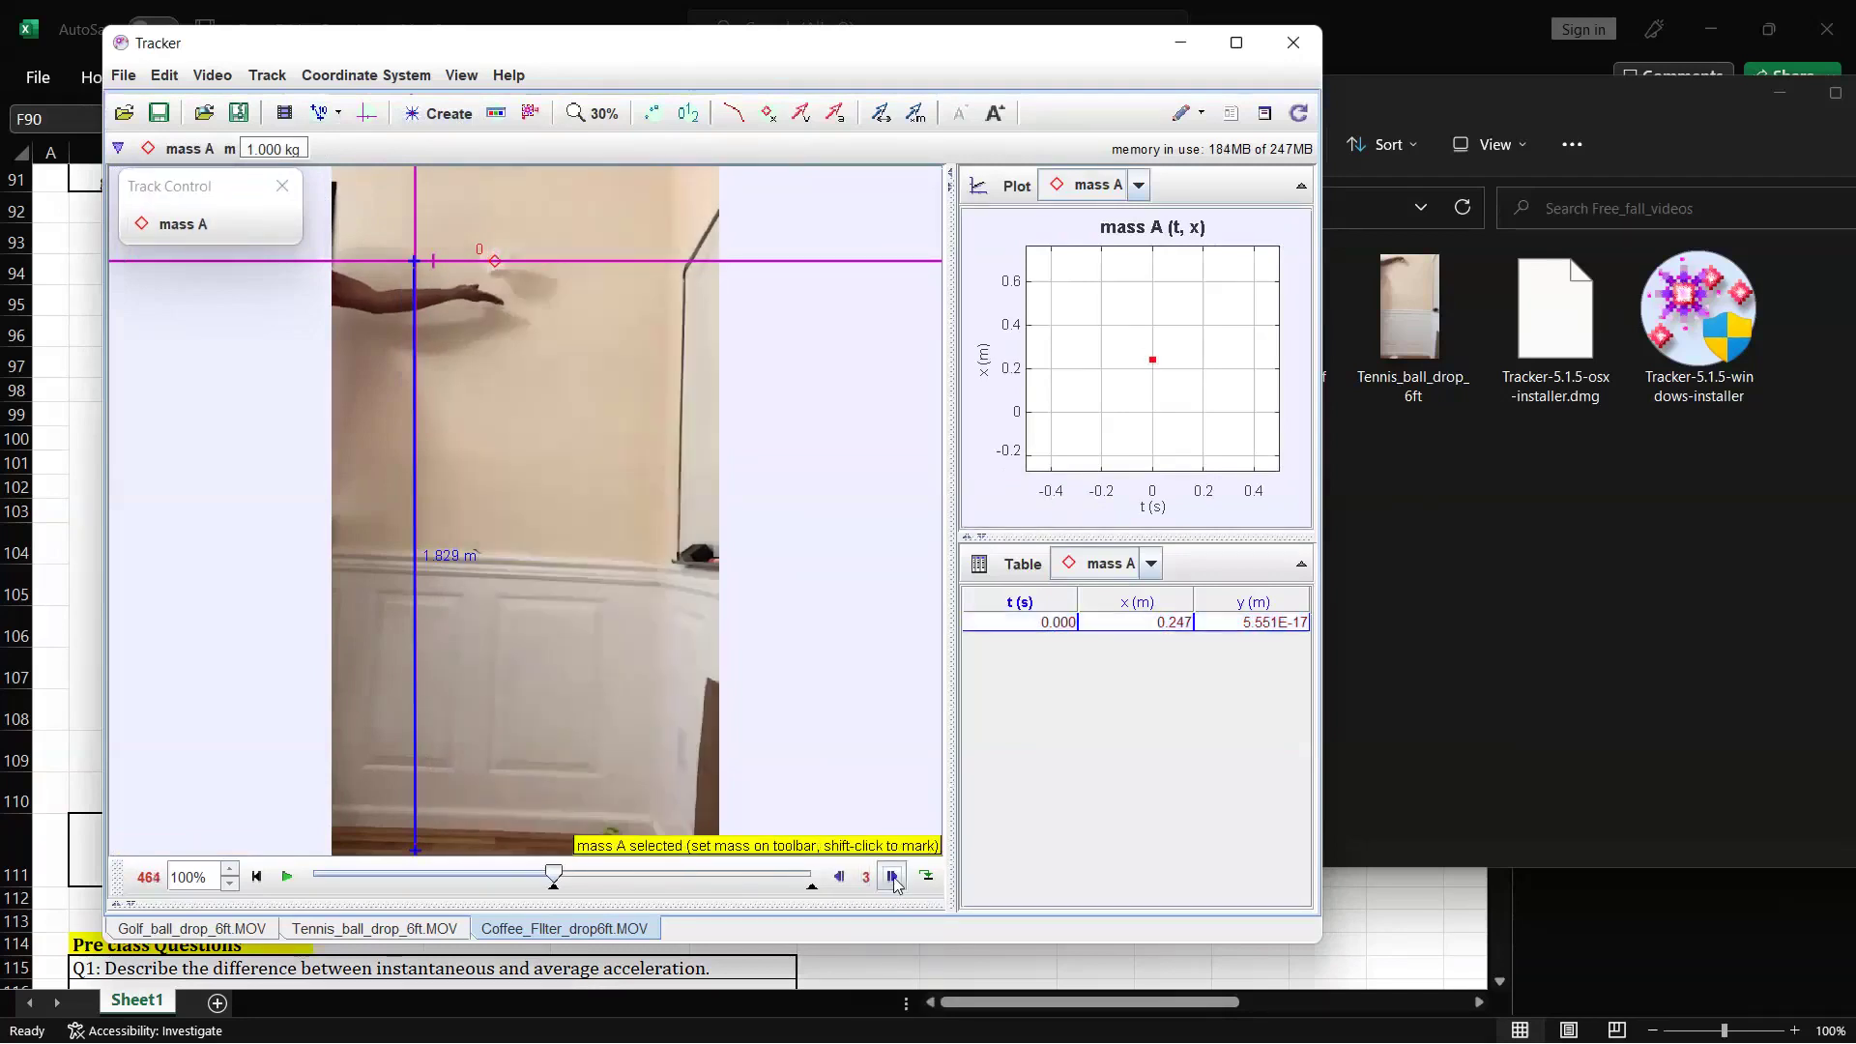
click(892, 876)
click(891, 877)
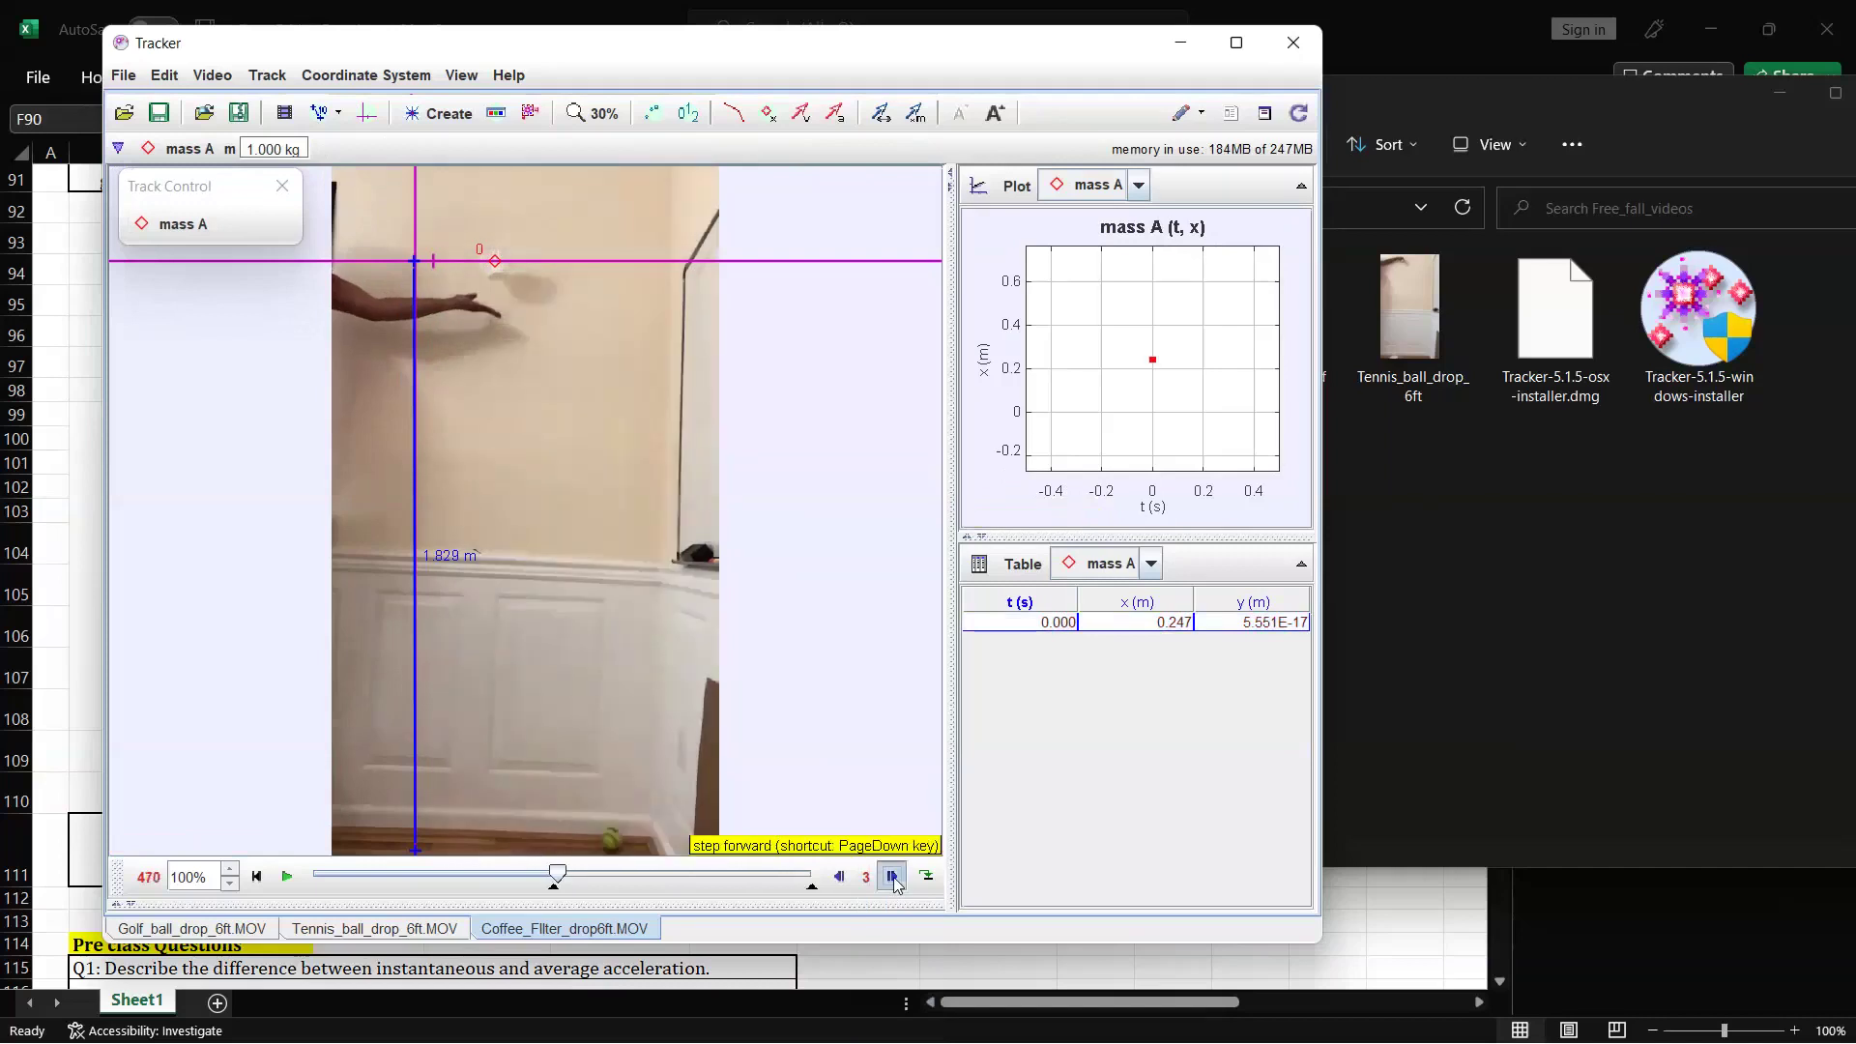
click(891, 877)
click(891, 877)
key(Page_Down)
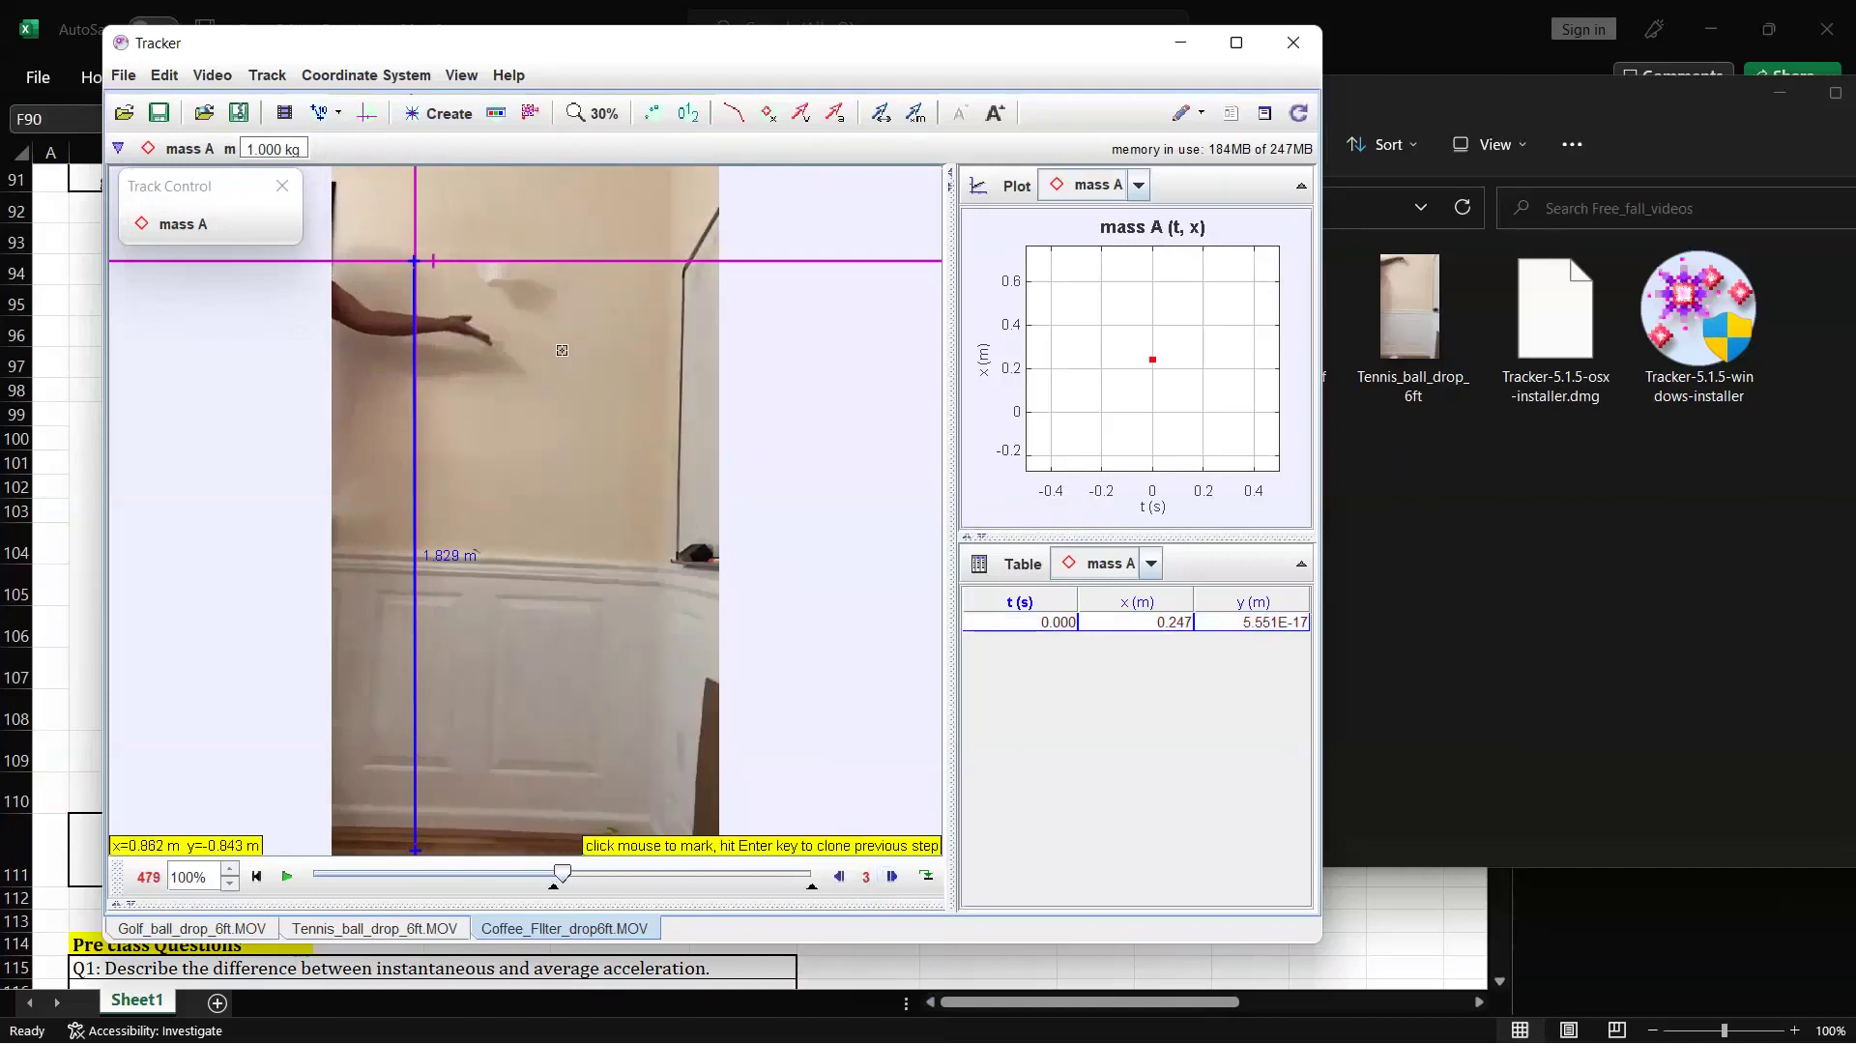
shift+click(495, 275)
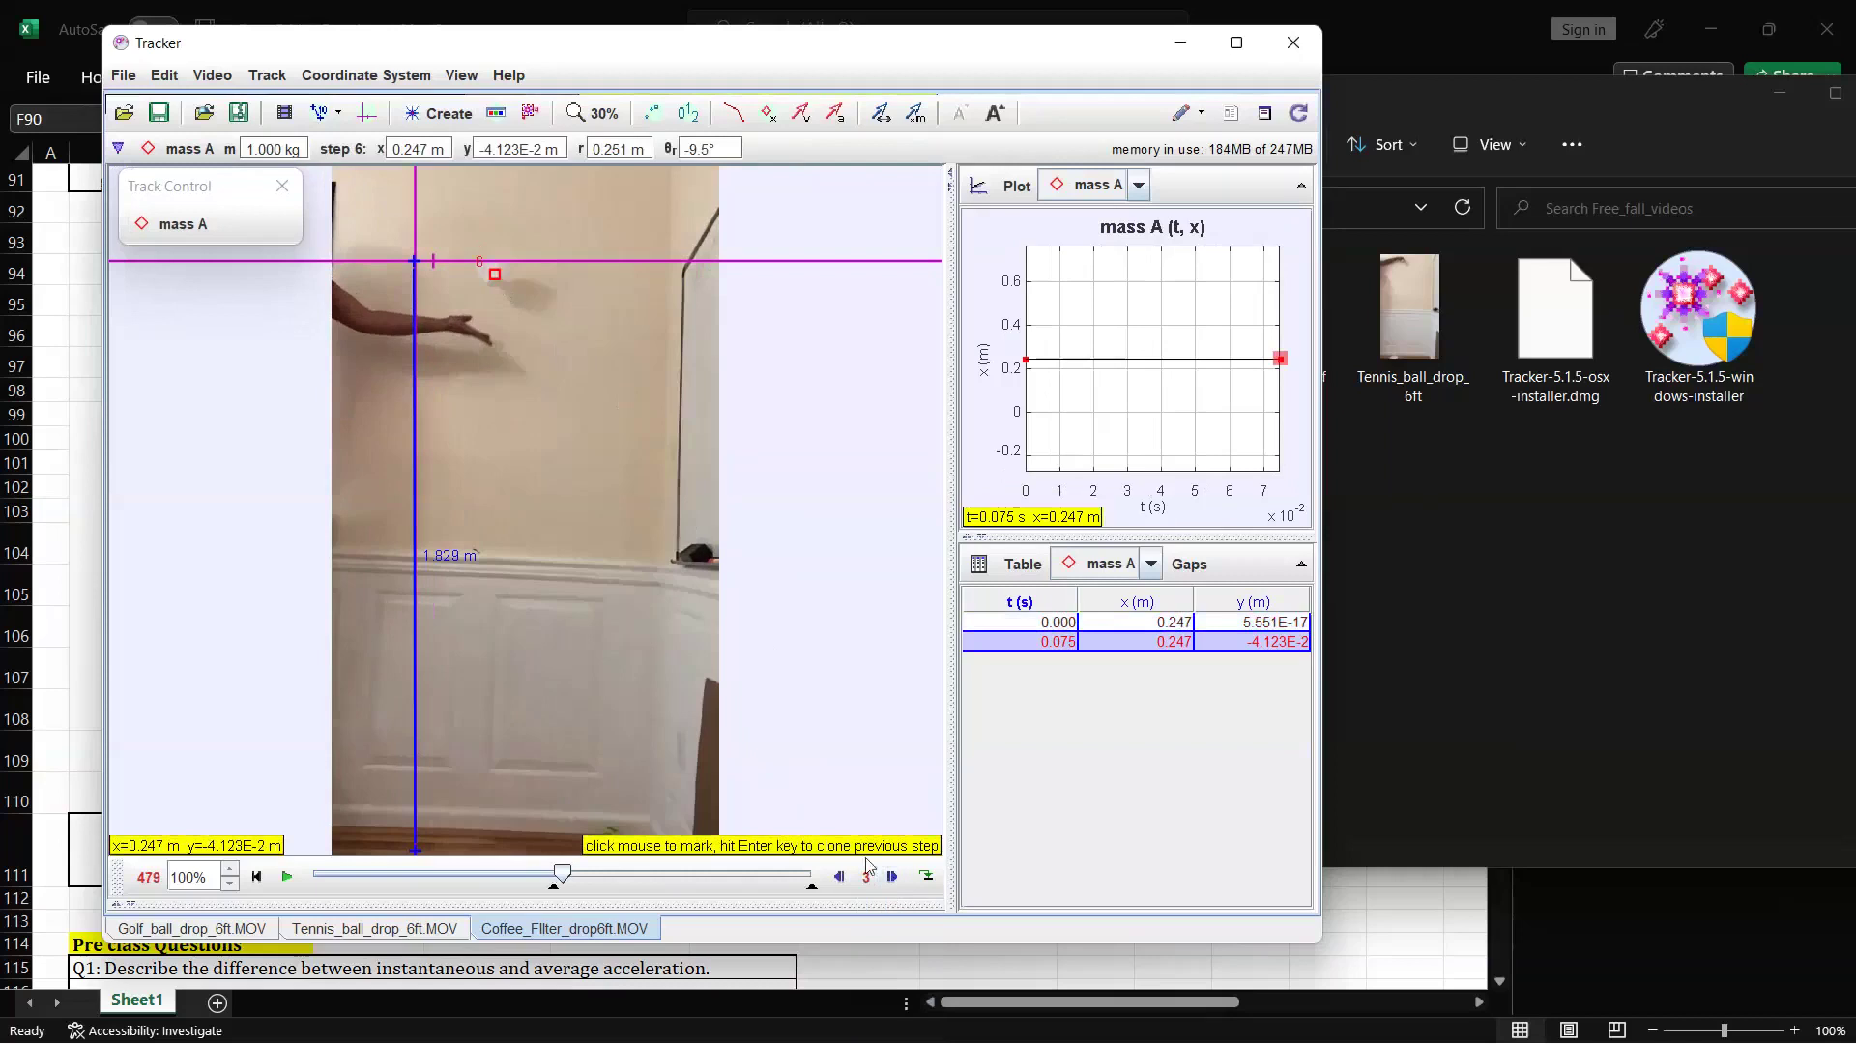
- Advance to frame 509 and mark the coffee filter's position at about x 0.229 m, y -0.154 m
click(891, 877)
click(892, 876)
click(891, 877)
click(891, 876)
click(891, 877)
click(891, 877)
click(891, 877)
click(891, 877)
key(Page_Down)
key(Page_Down)
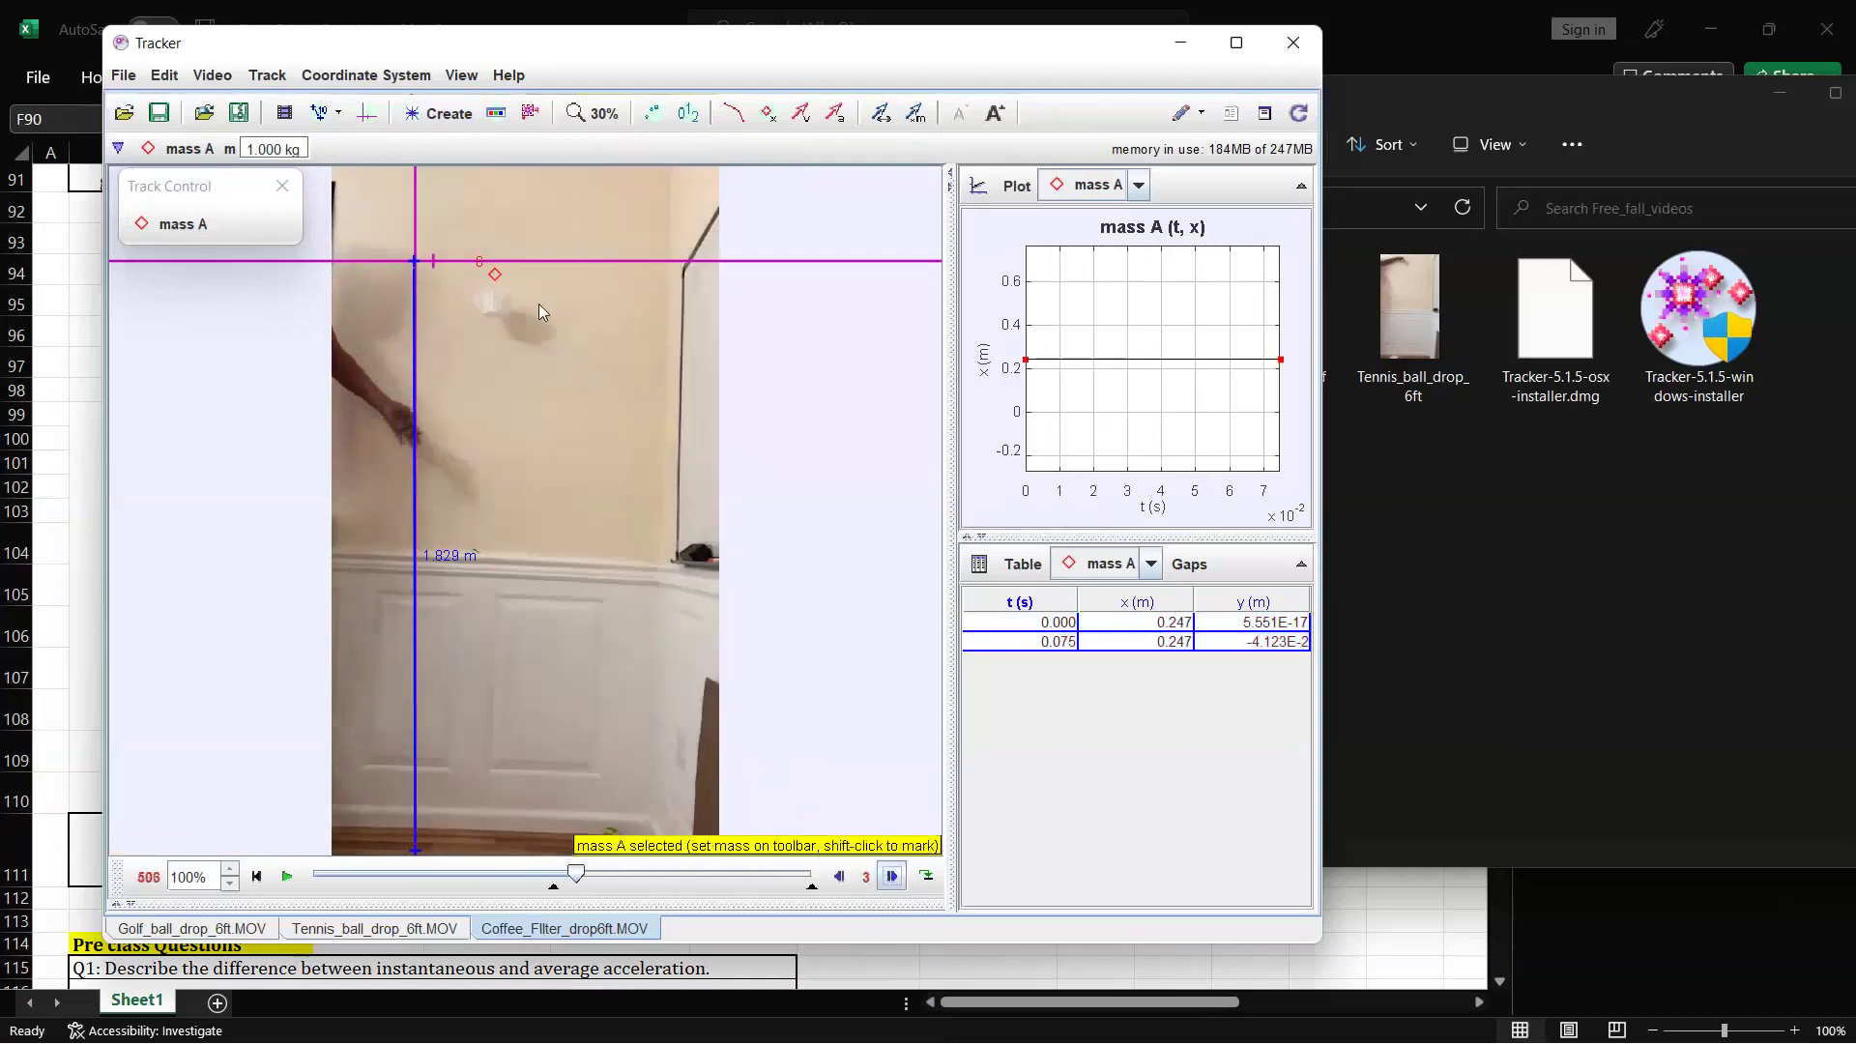
click(490, 311)
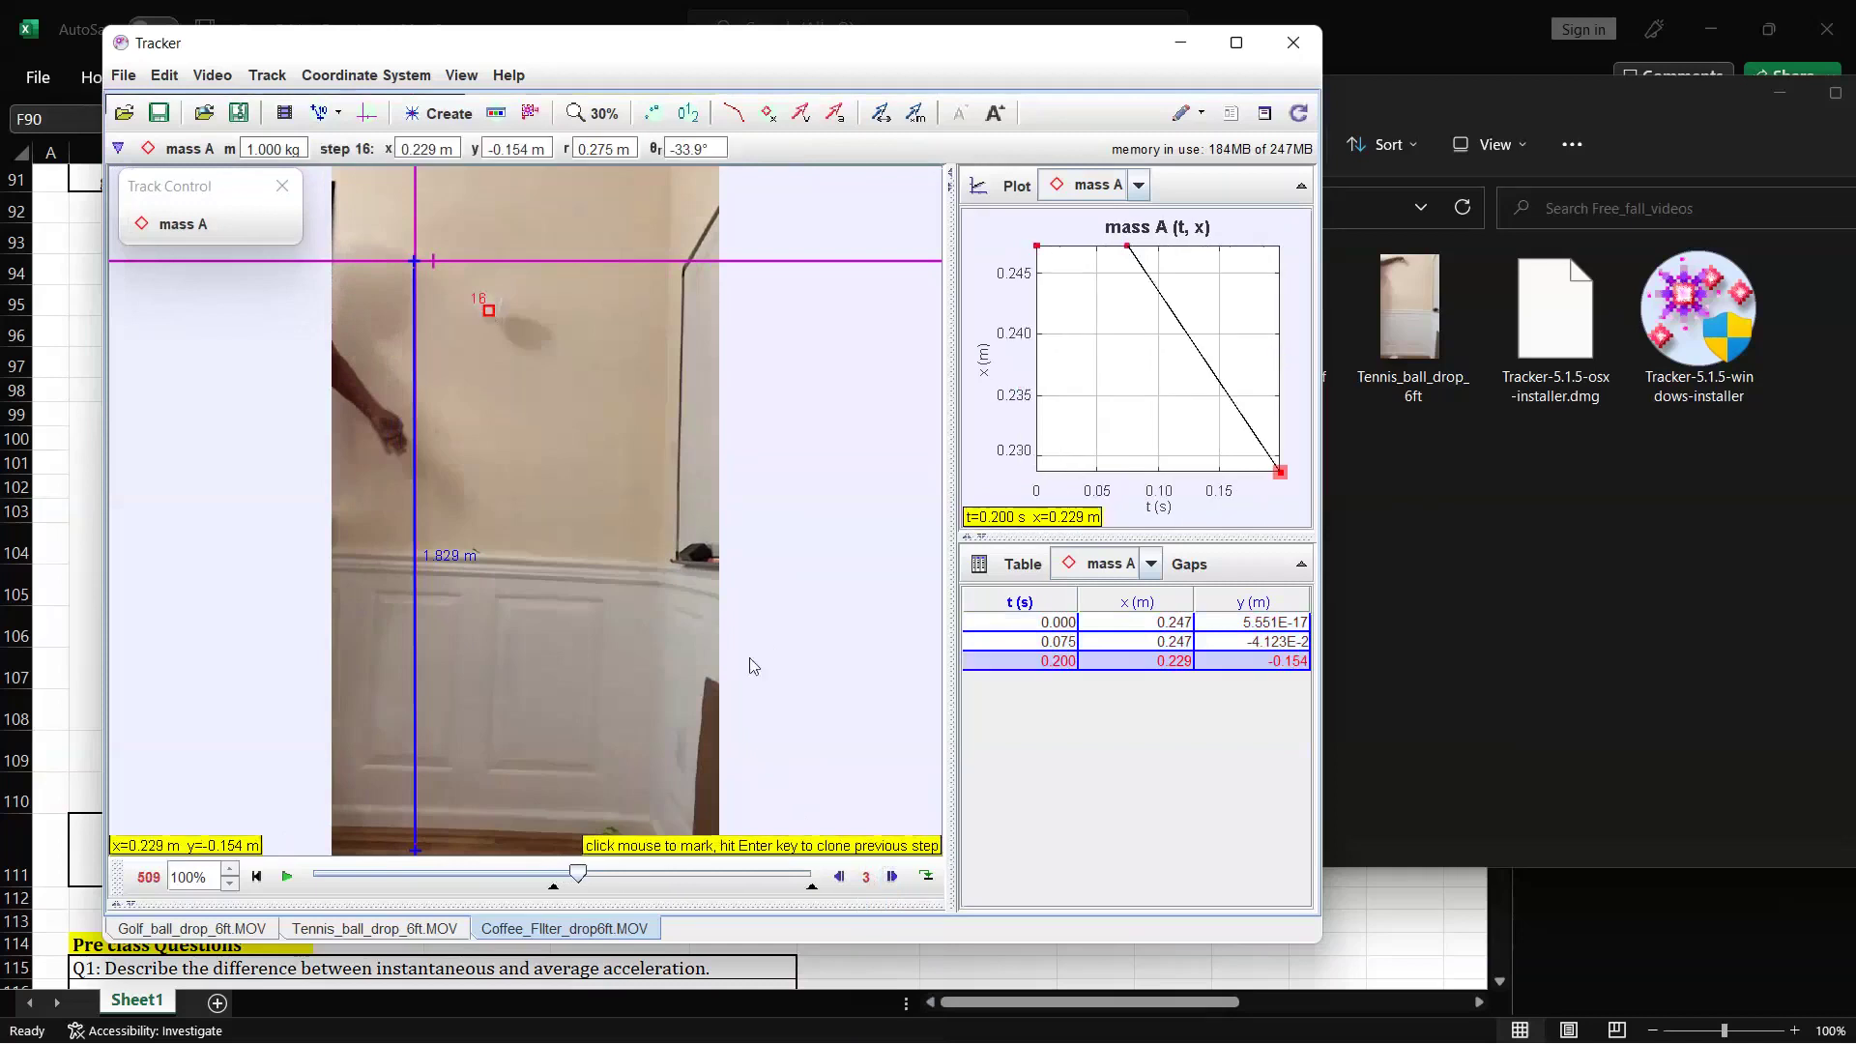
- Advance to frame 530 and mark the coffee filter's position at about x 0.236 m, y -0.266 m
click(893, 878)
click(893, 877)
click(893, 877)
click(894, 878)
click(893, 878)
click(893, 877)
key(Page_Down)
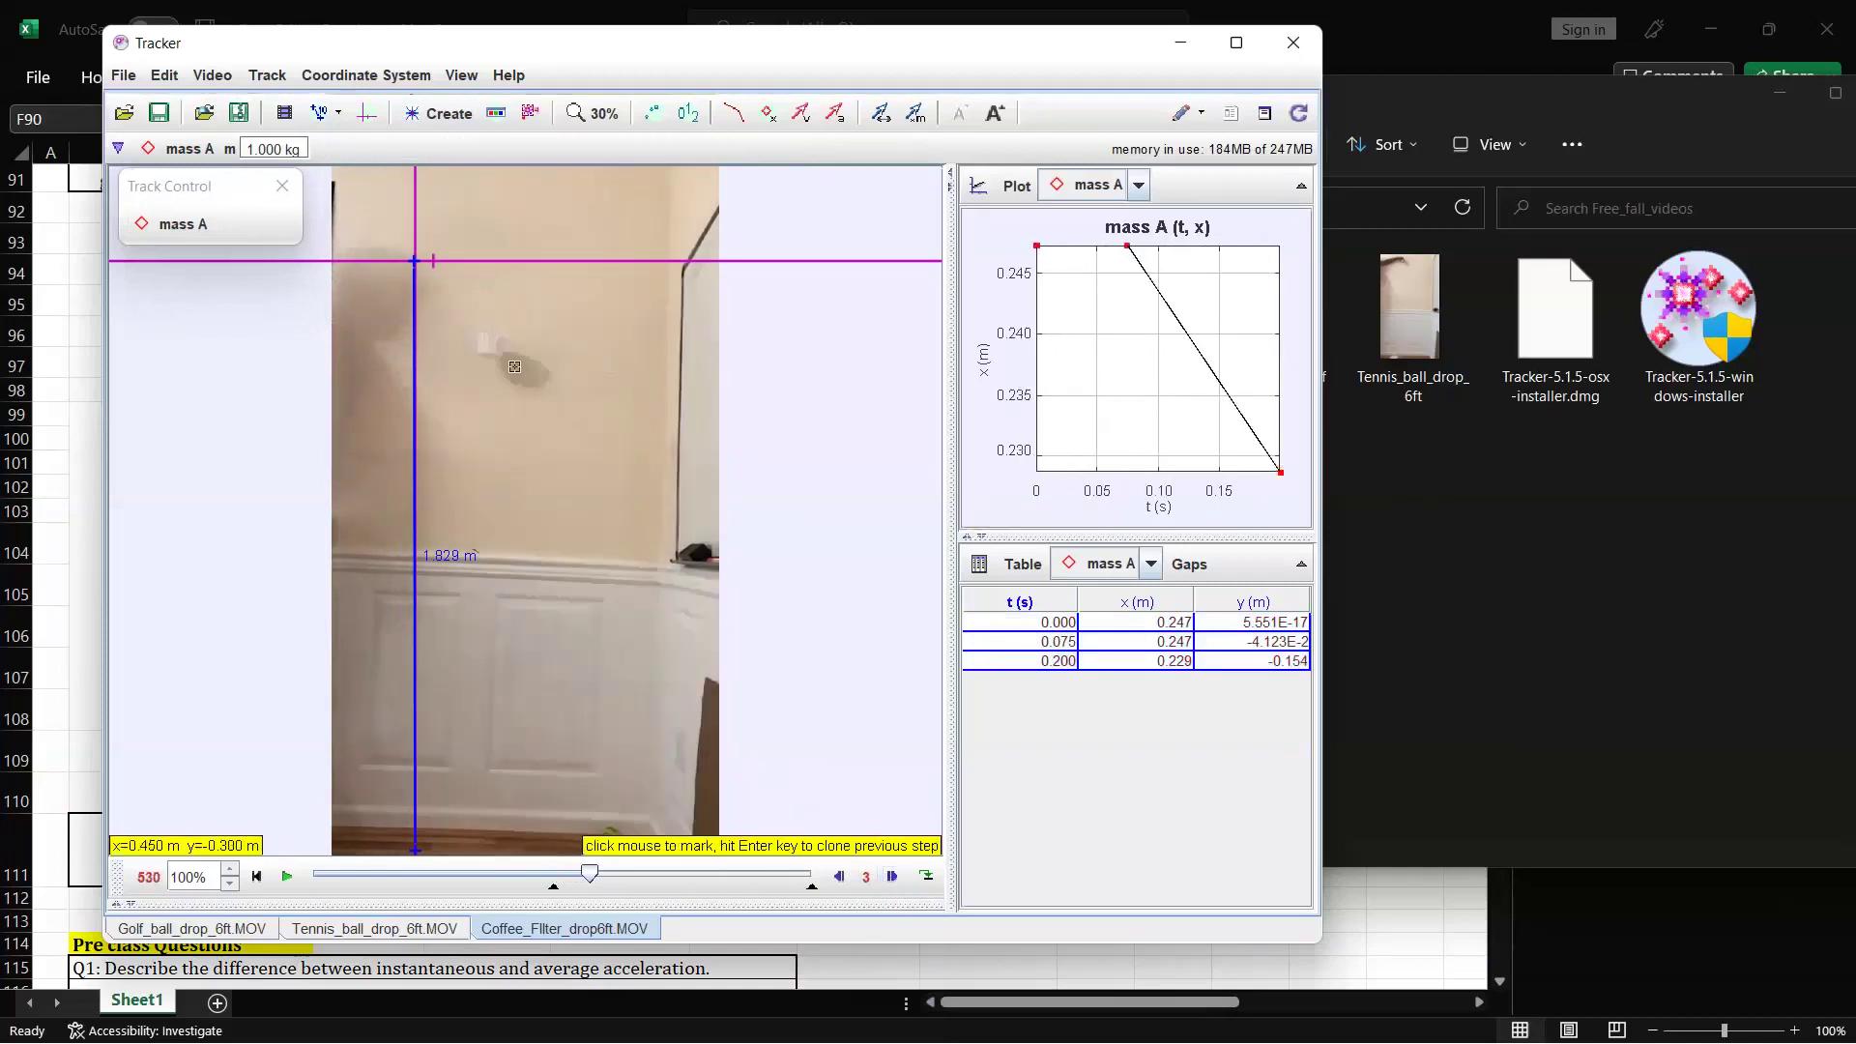
click(490, 345)
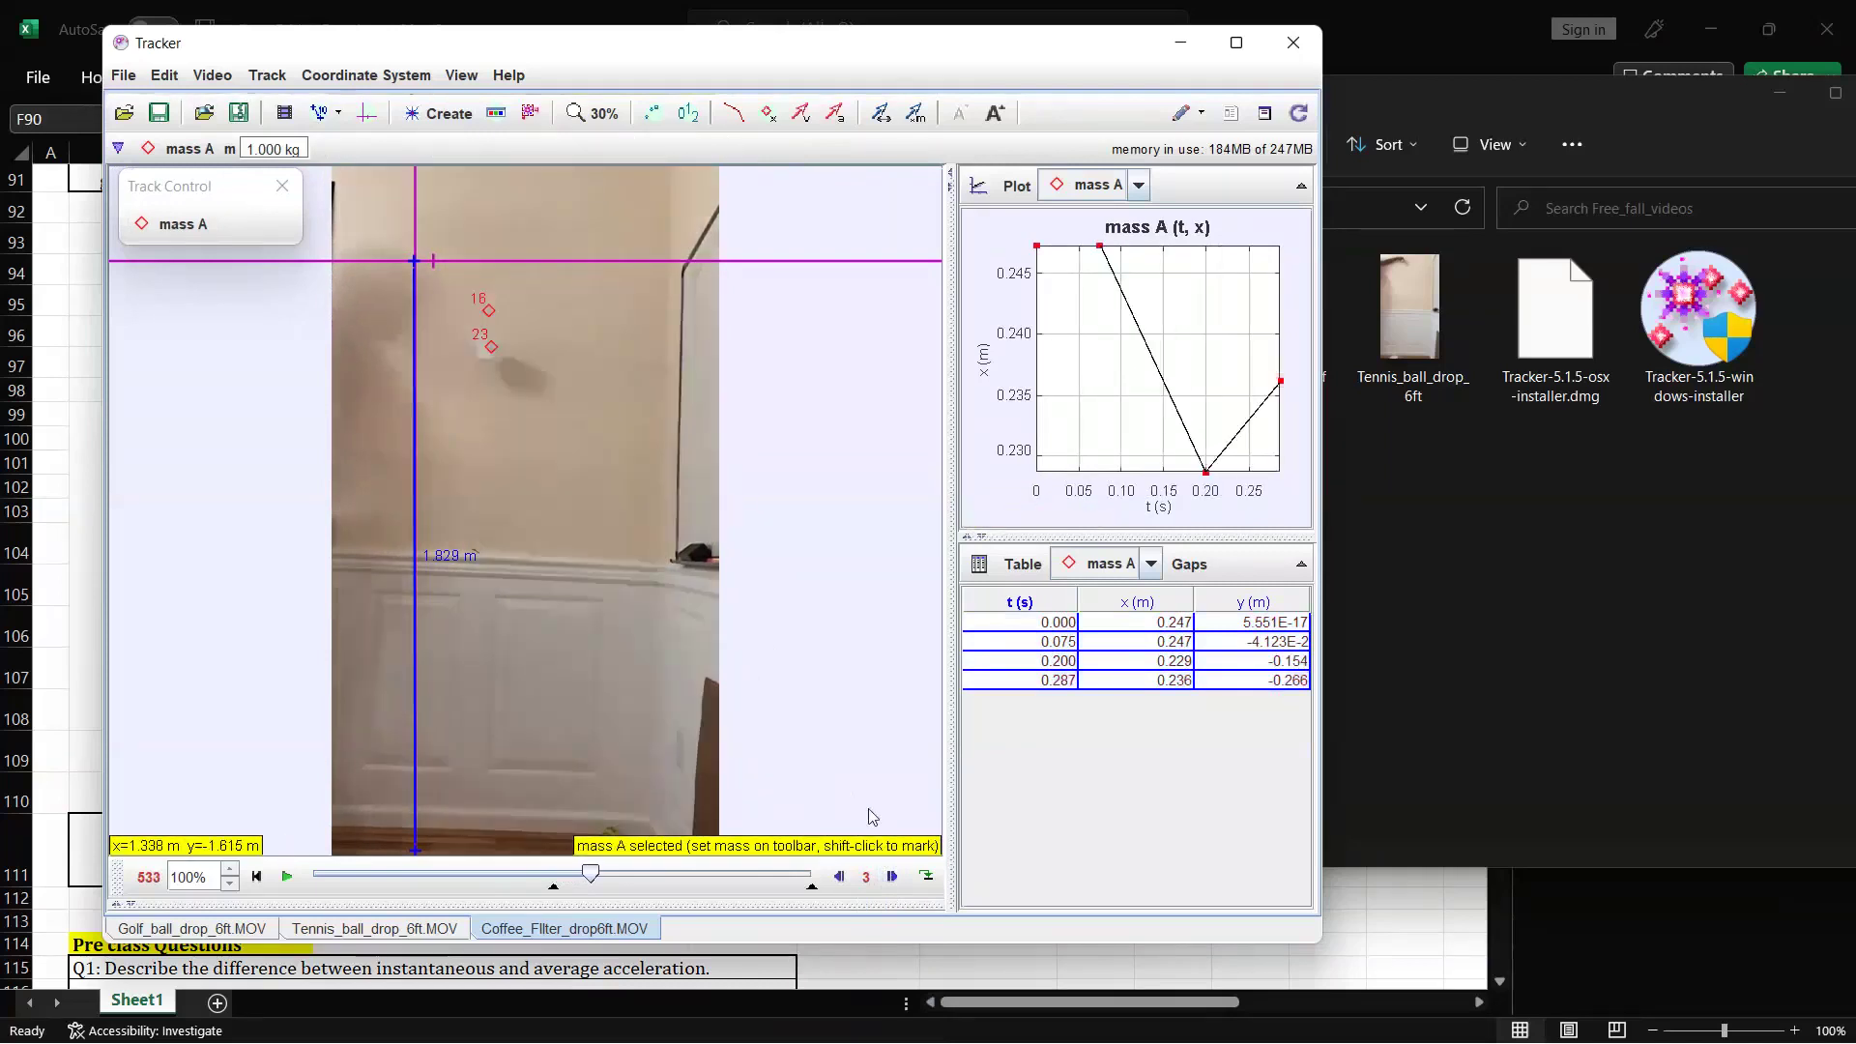
- Plot the position y-component against time and mark the coffee filter at frame 545, about x 0.221 m, y -0.345 m
click(984, 360)
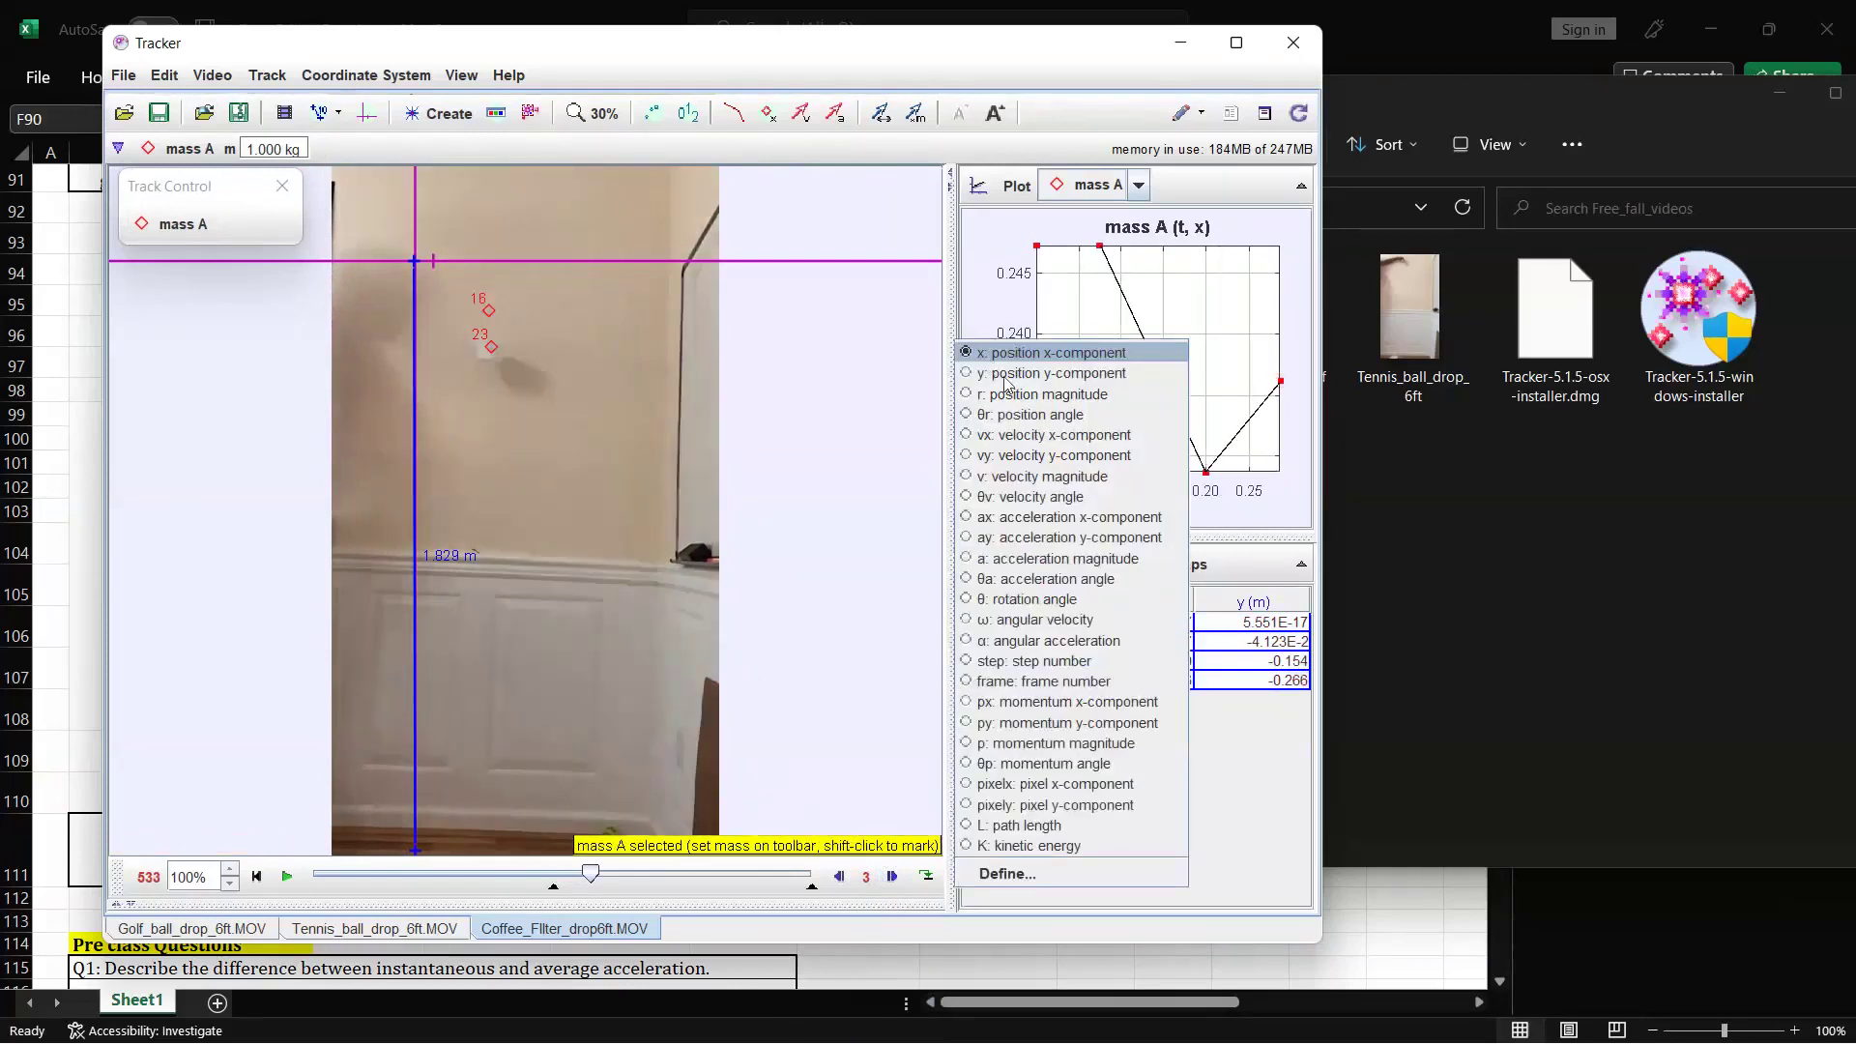
click(1005, 373)
click(891, 880)
click(891, 877)
key(Page_Down)
key(Page_Down)
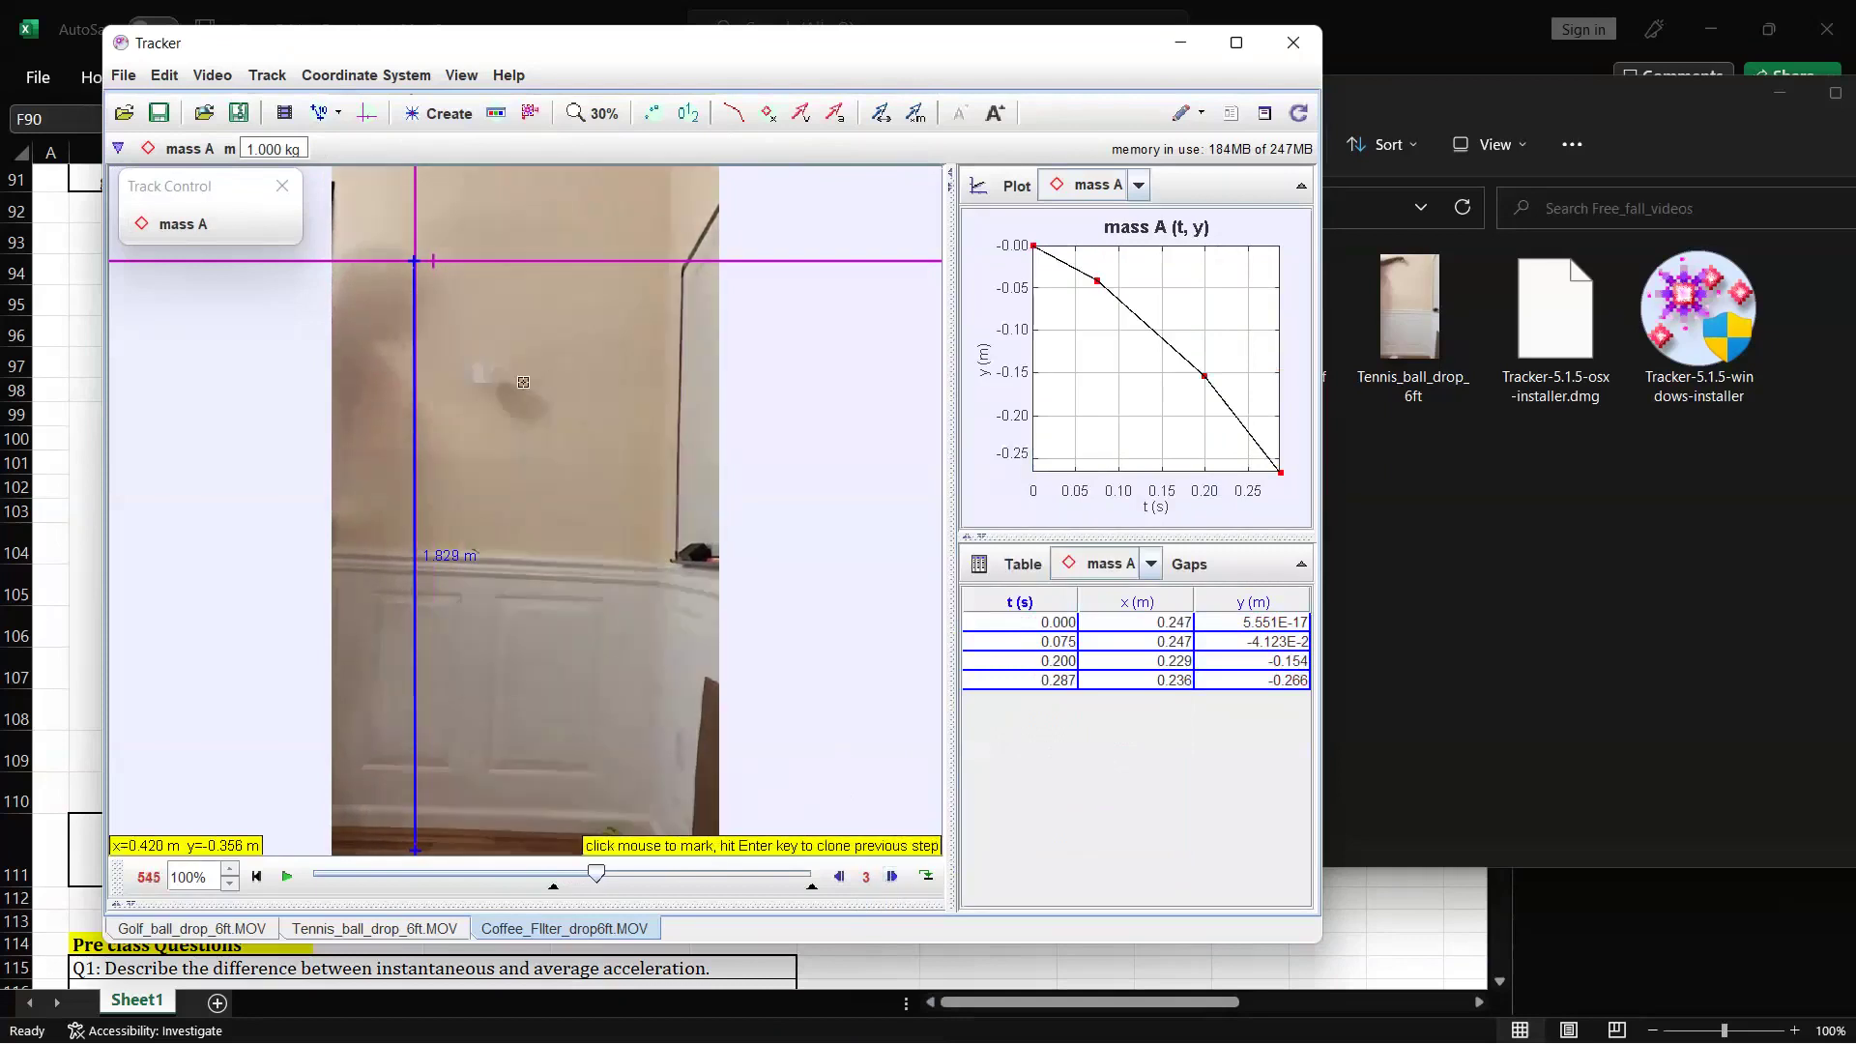
click(486, 372)
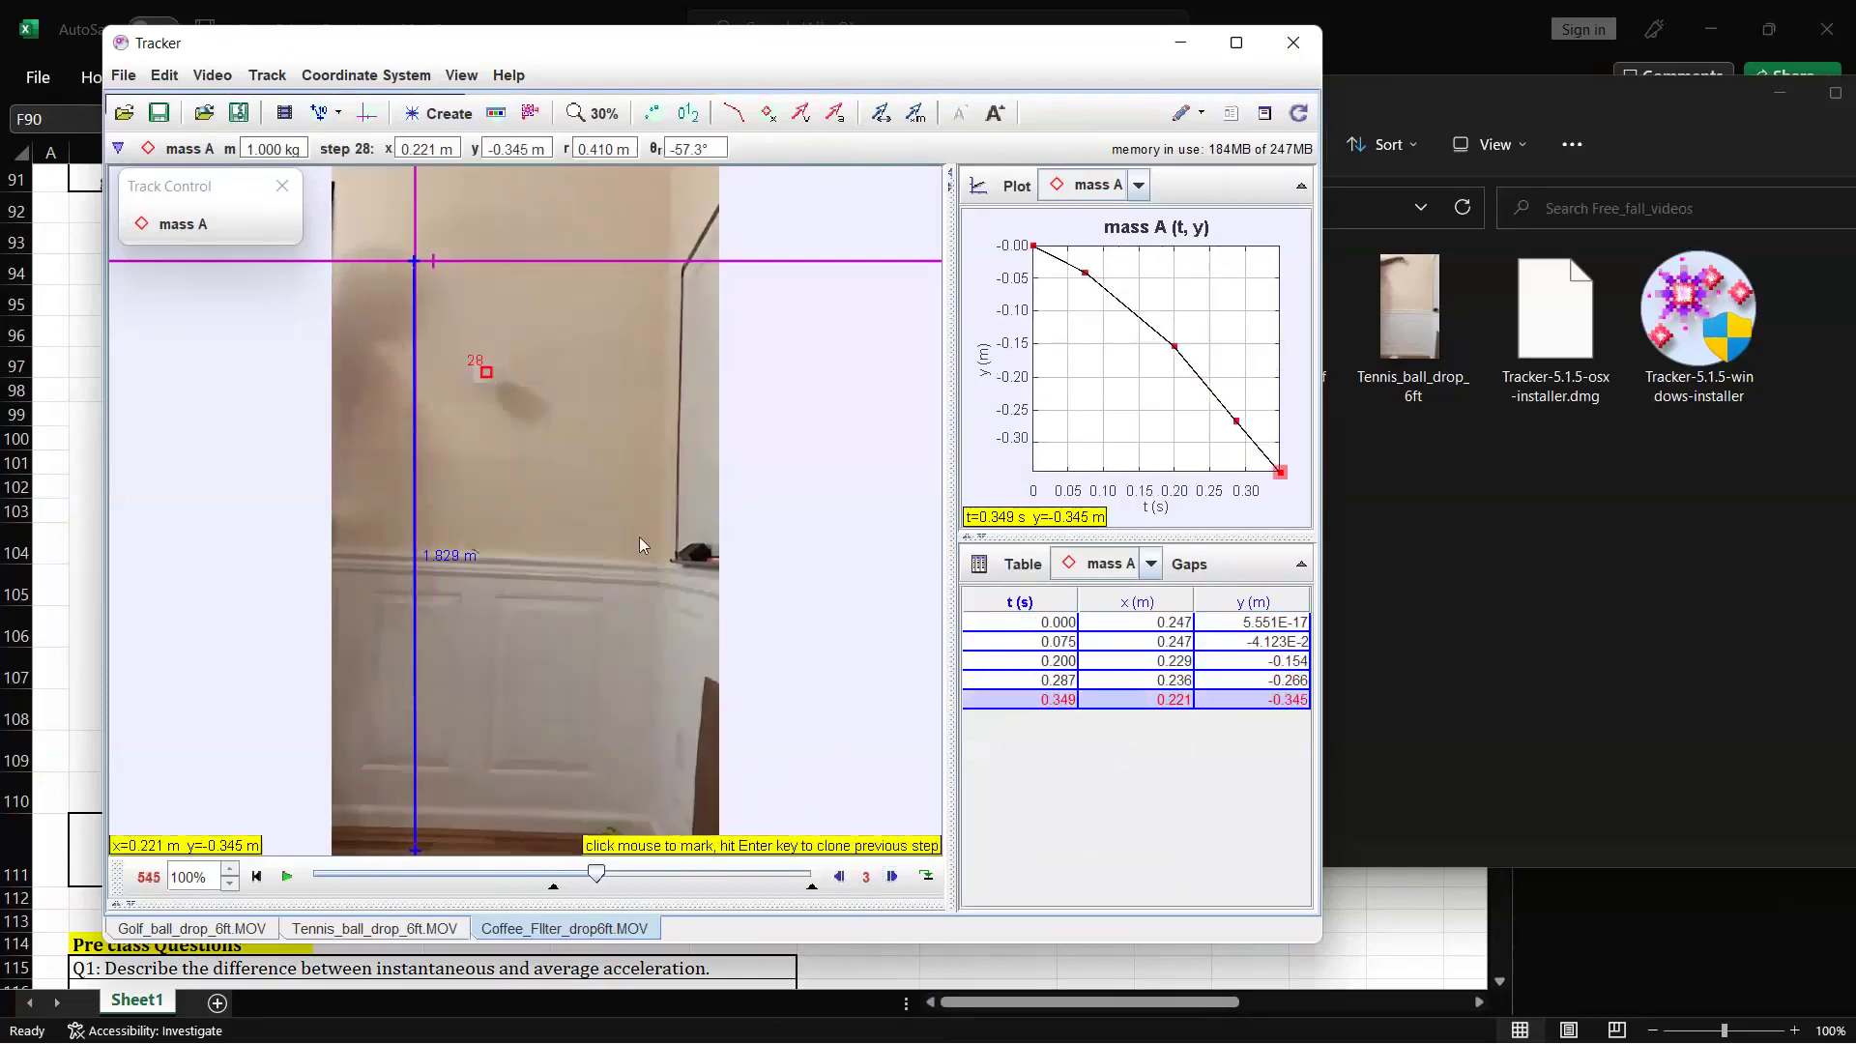
- Decline Sticky Keys and mark the coffee filter at frame 560, about x 0.202 m, y -0.457 m
key(shift)
key(shift)
key(shift)
key(shift)
key(shift)
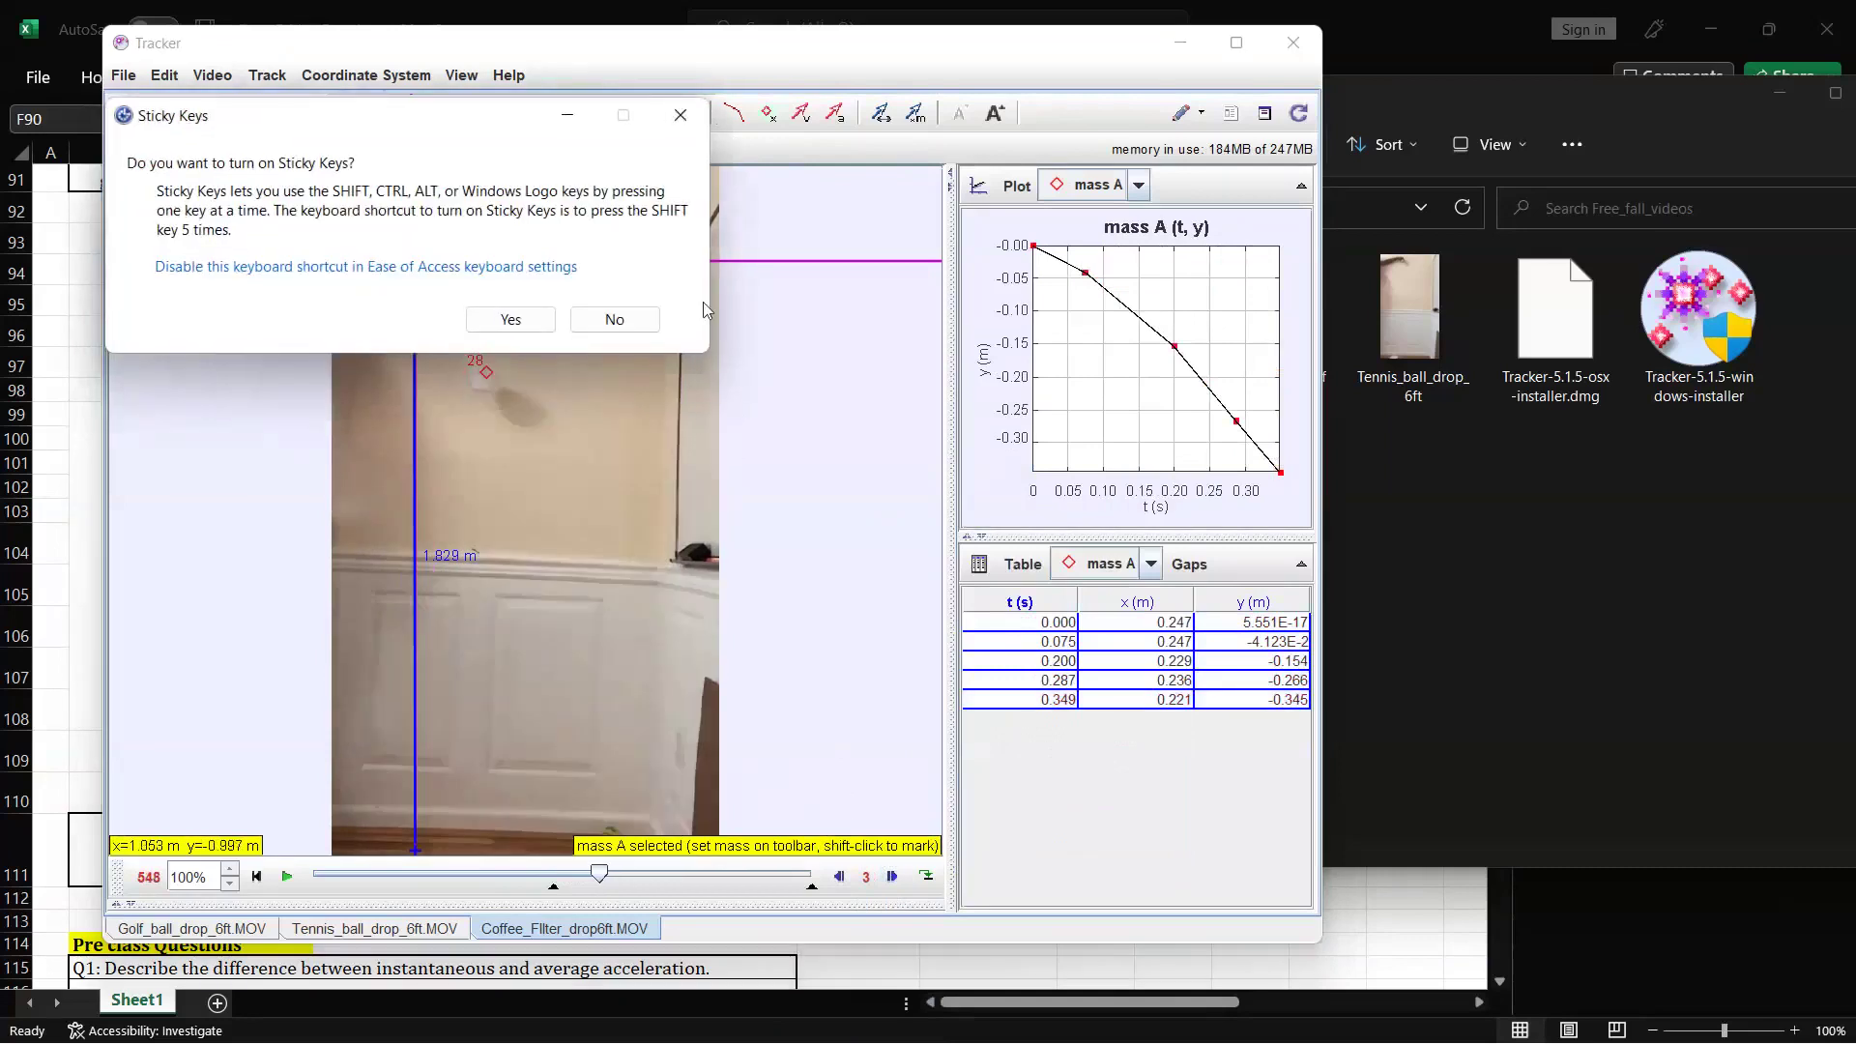
click(611, 320)
click(891, 877)
key(Page_Down)
key(Page_Down)
key(Page_Down)
click(478, 407)
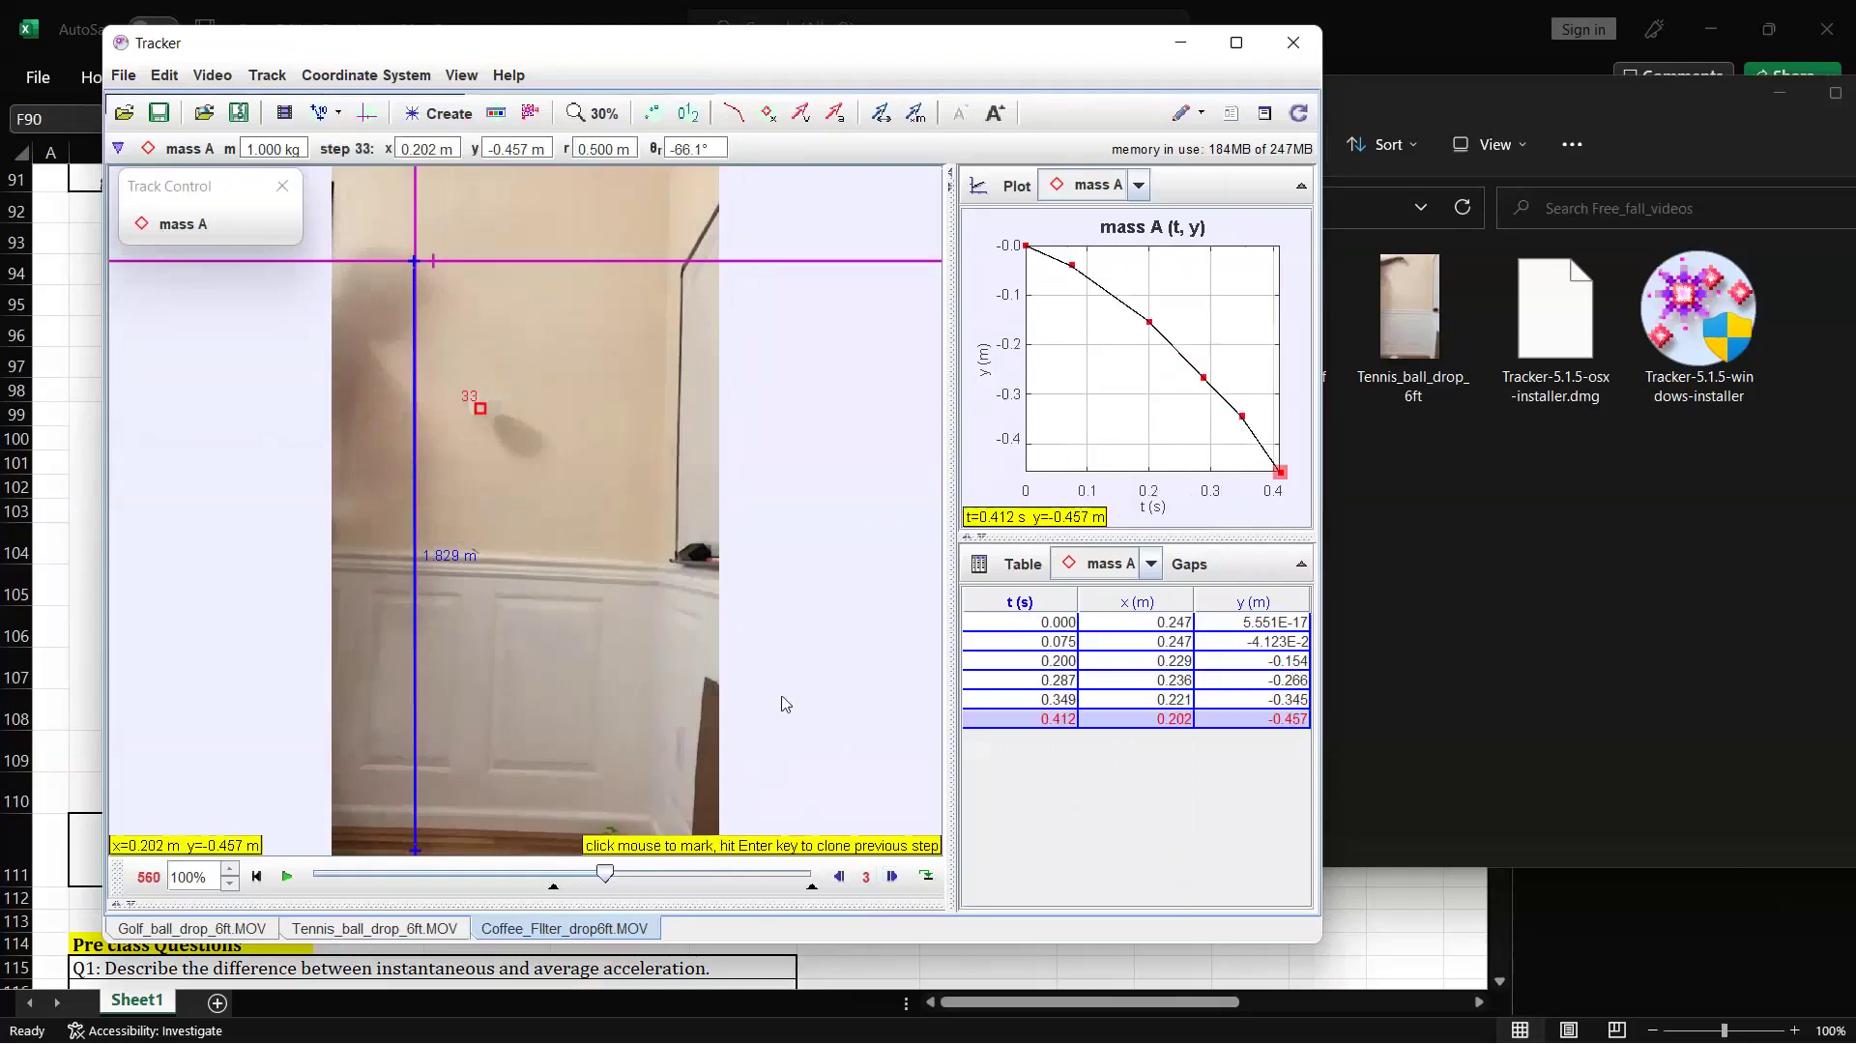
- Advance to frame 572 and mark the coffee filter's position at about x 0.187 m, y -0.536 m
click(891, 877)
click(892, 877)
key(Page_Down)
key(Page_Down)
click(477, 428)
- Advance to frame 590 and mark the coffee filter's position at about x 0.180 m, y -0.678 m
click(892, 877)
click(891, 877)
click(891, 877)
click(892, 877)
click(891, 876)
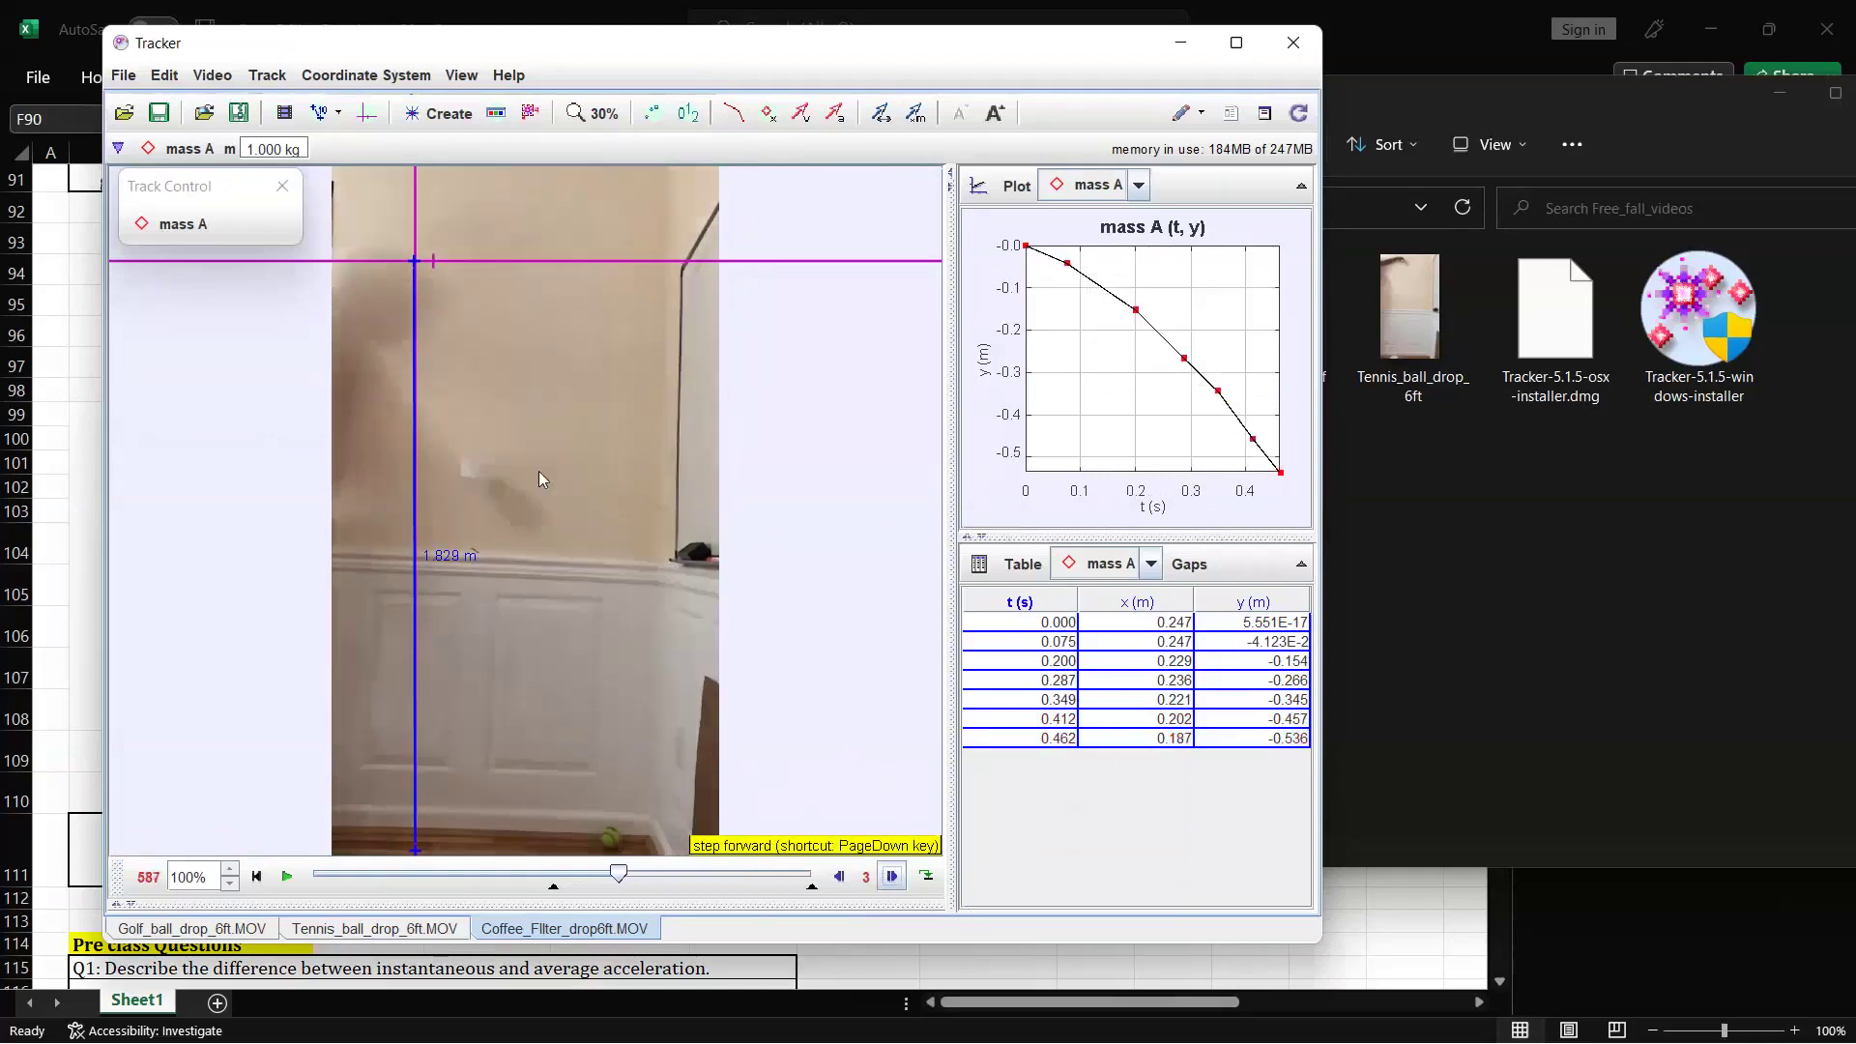
key(Page_Down)
click(472, 481)
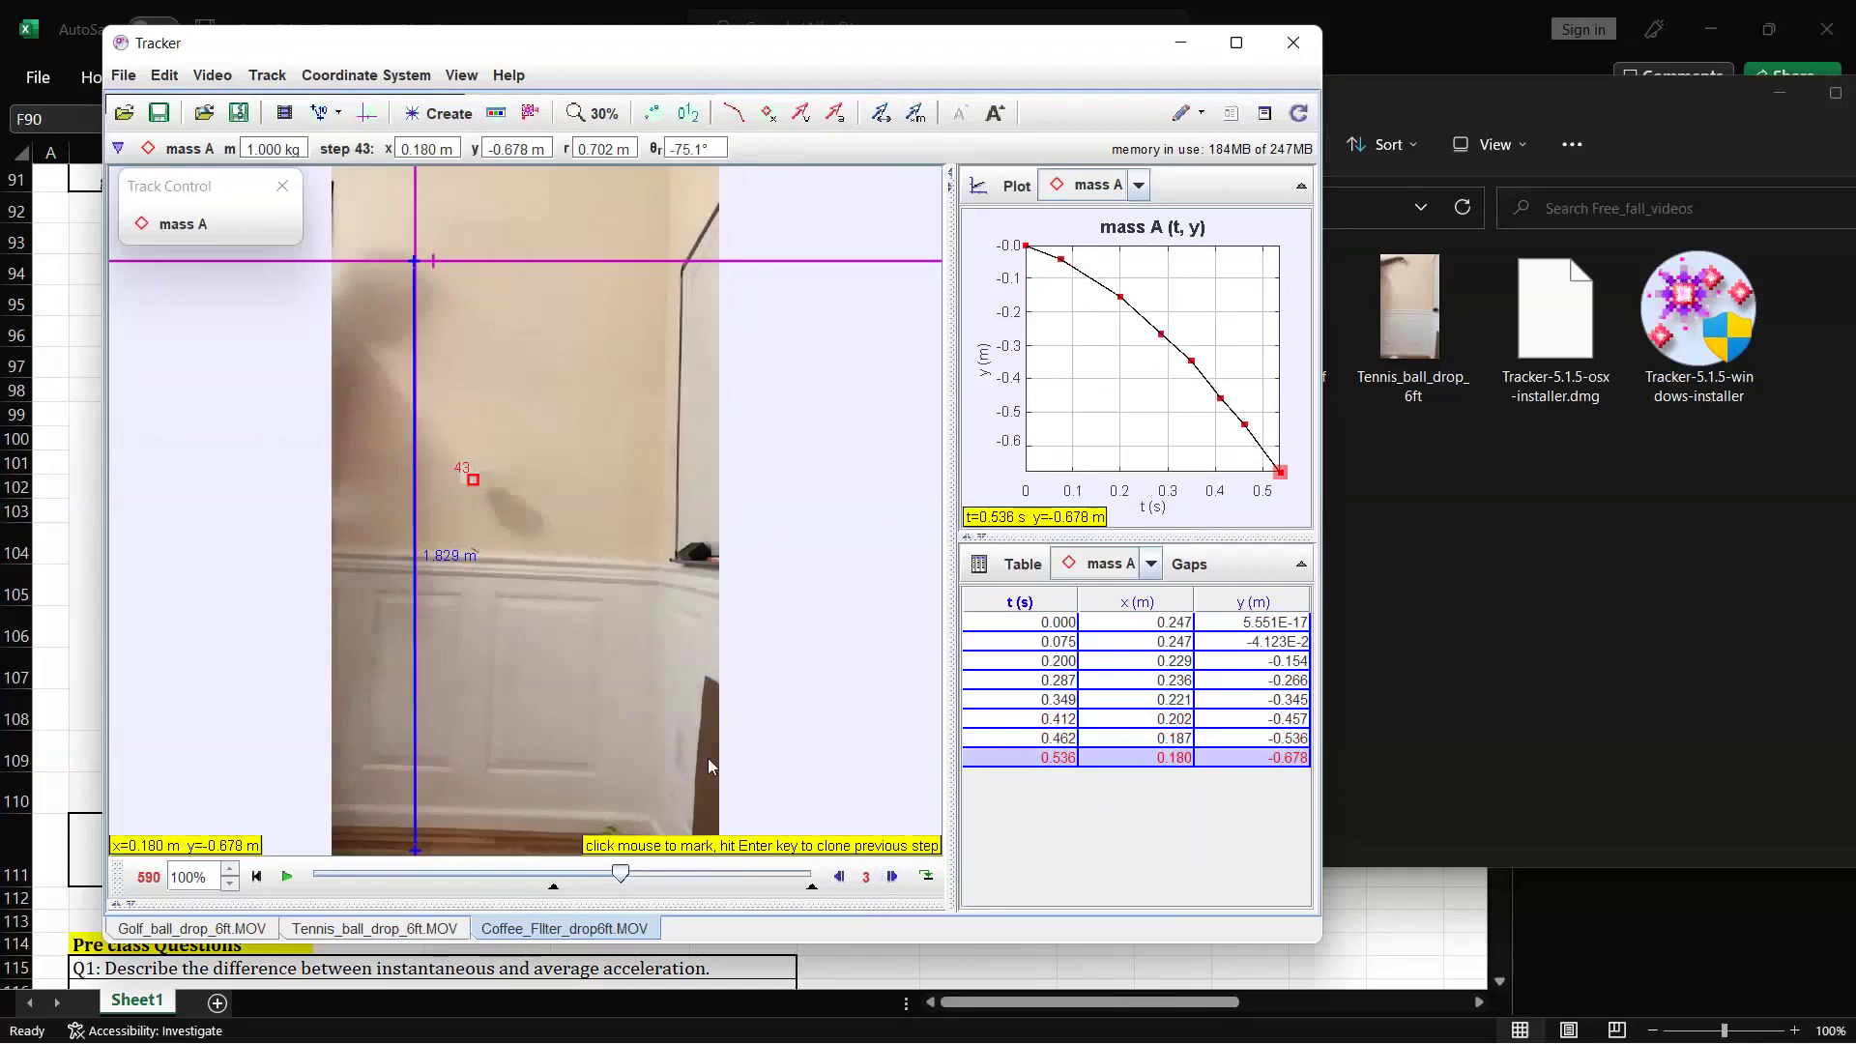
- Advance to frame 608 and mark the coffee filter's position at about x 0.142 m, y -0.810 m
click(891, 877)
key(Page_Down)
key(Page_Down)
key(Page_Down)
key(Page_Down)
key(Page_Down)
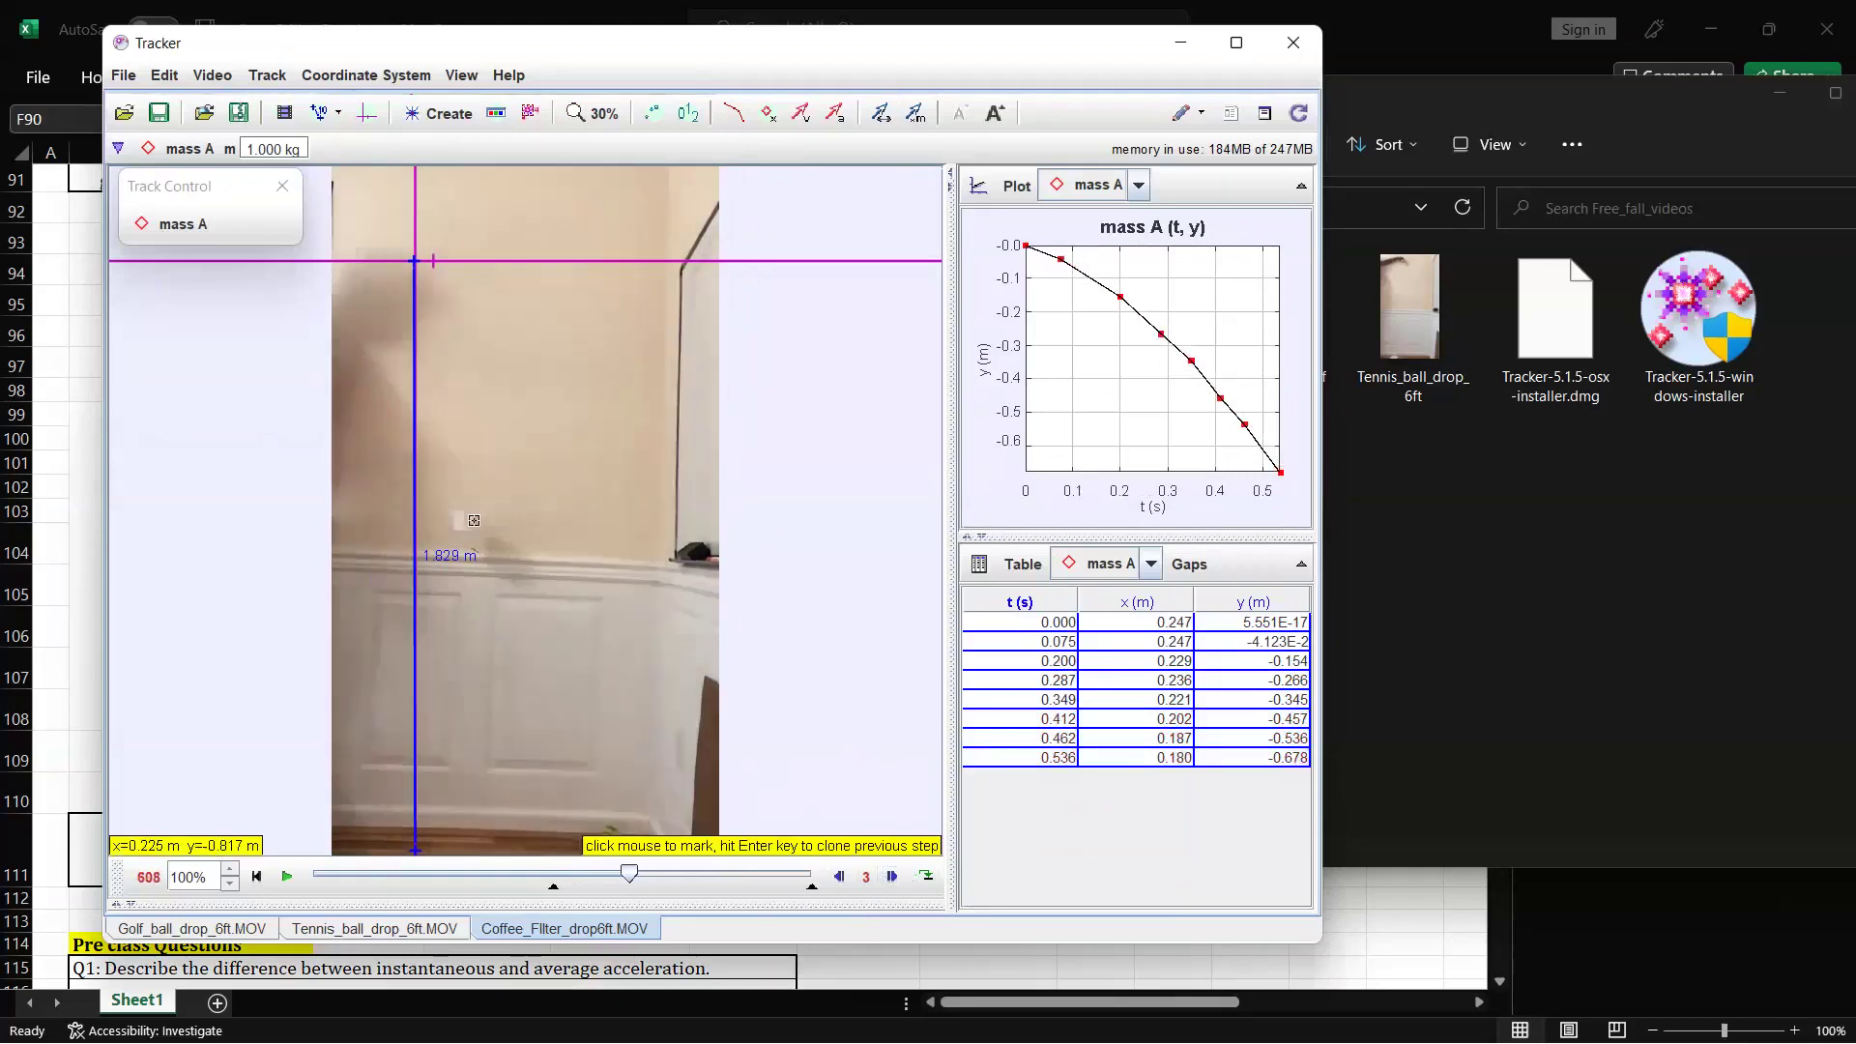
shift+click(461, 522)
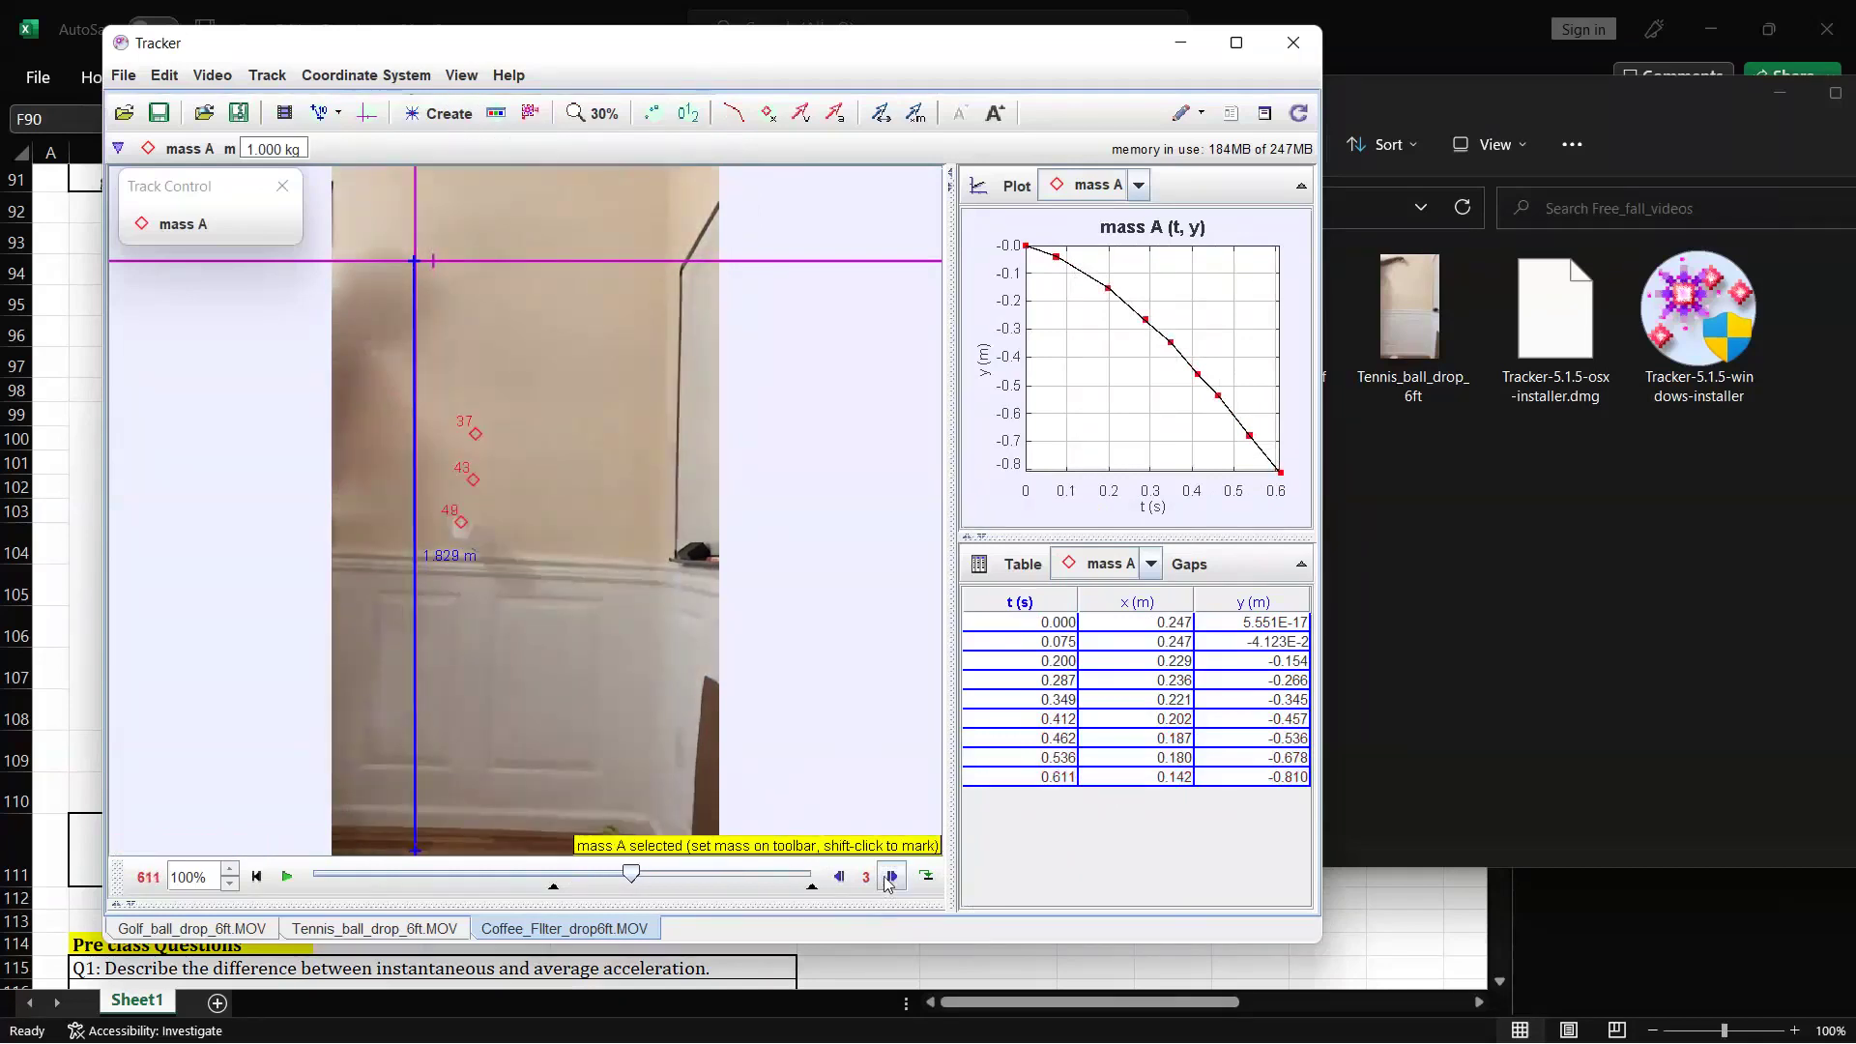
- Advance to frame 626 and mark the coffee filter's position at about x 0.131 m, y -0.974 m
click(890, 877)
click(890, 877)
click(891, 877)
click(890, 876)
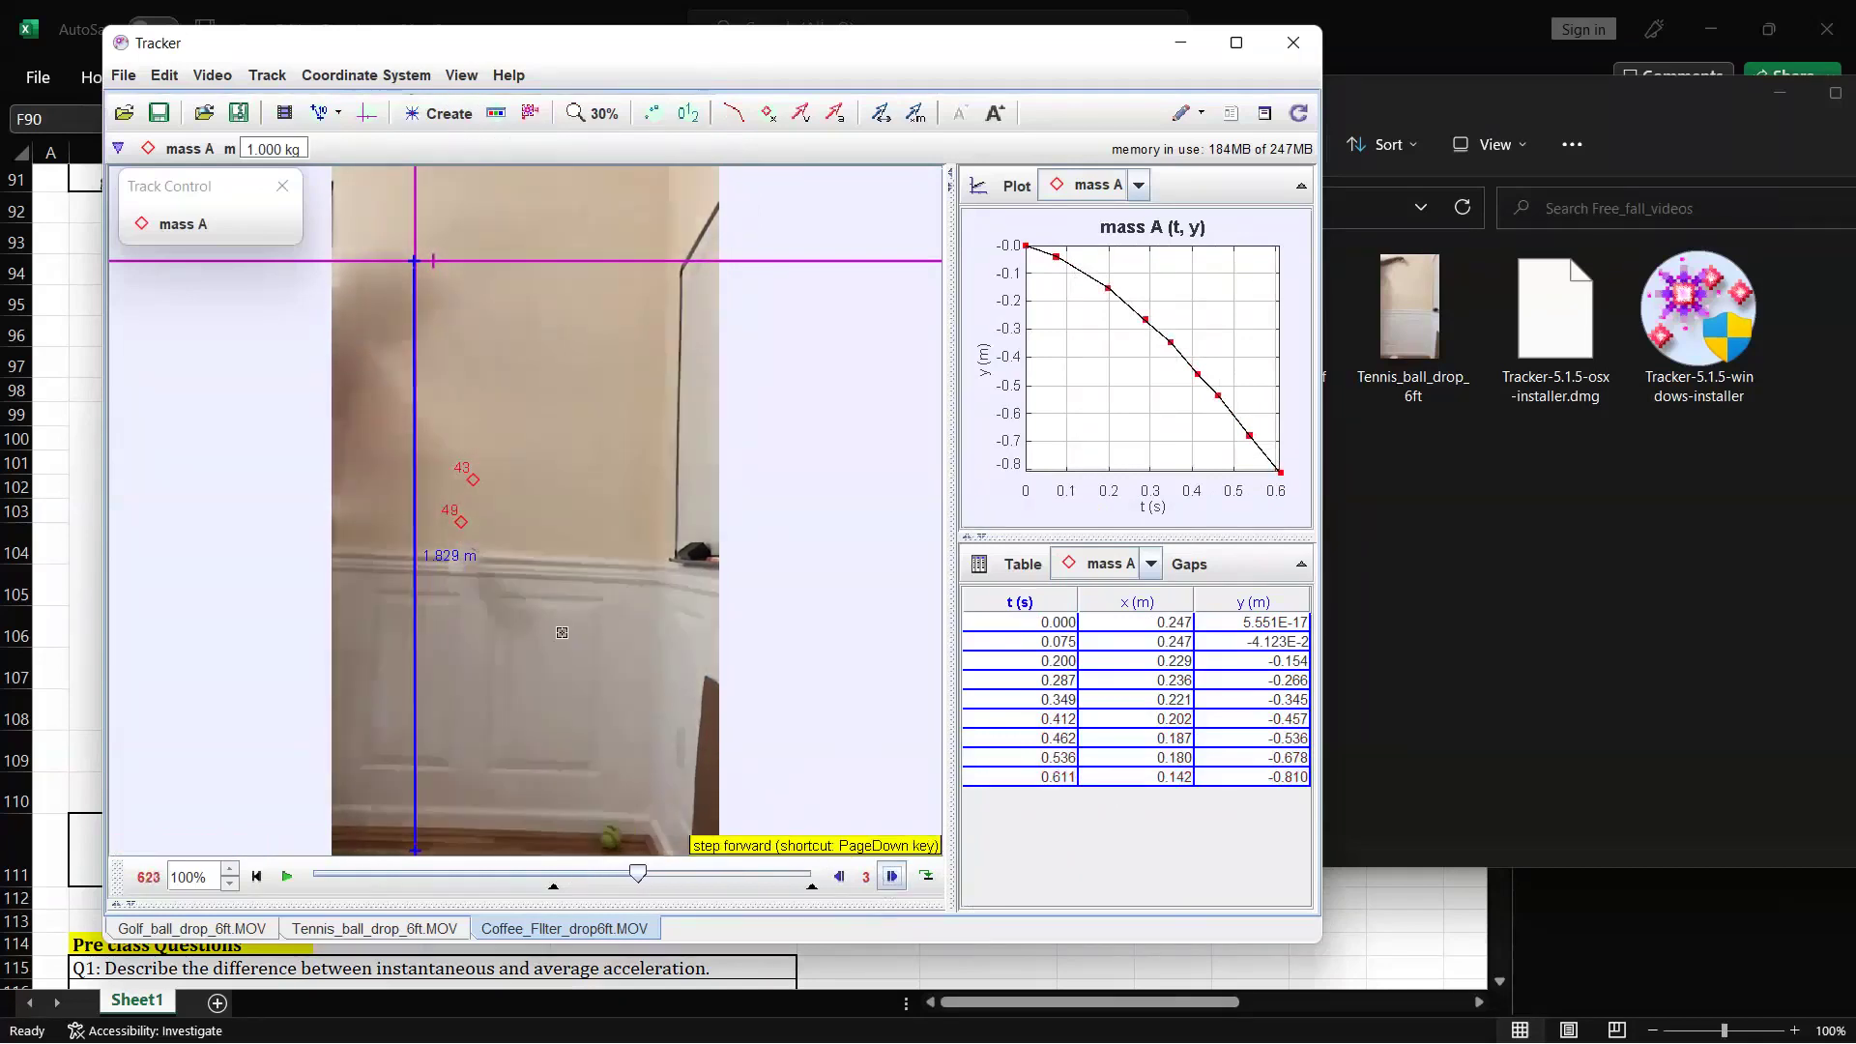
click(891, 877)
shift+click(456, 575)
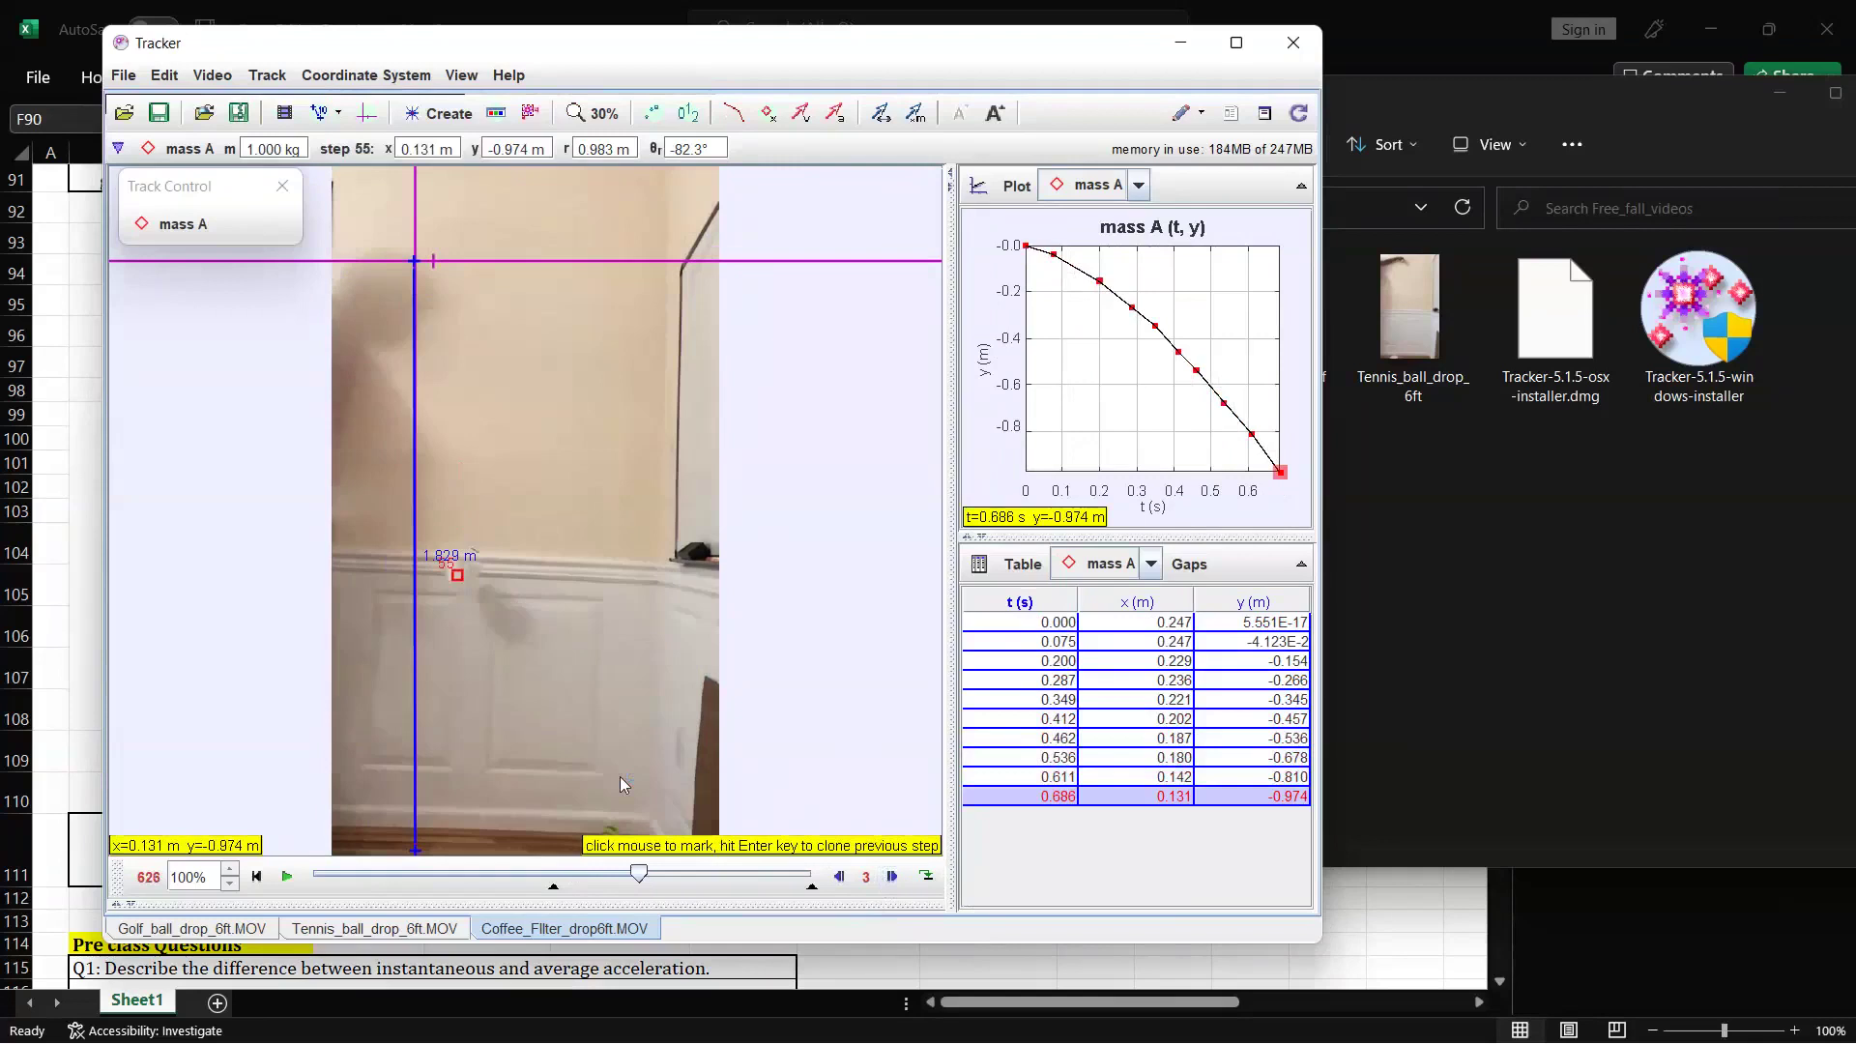
- Decline Sticky Keys and mark the coffee filter at frame 638, about x 0.139 m, y -1.076 m
key(shift)
key(shift)
key(shift)
key(shift)
click(613, 320)
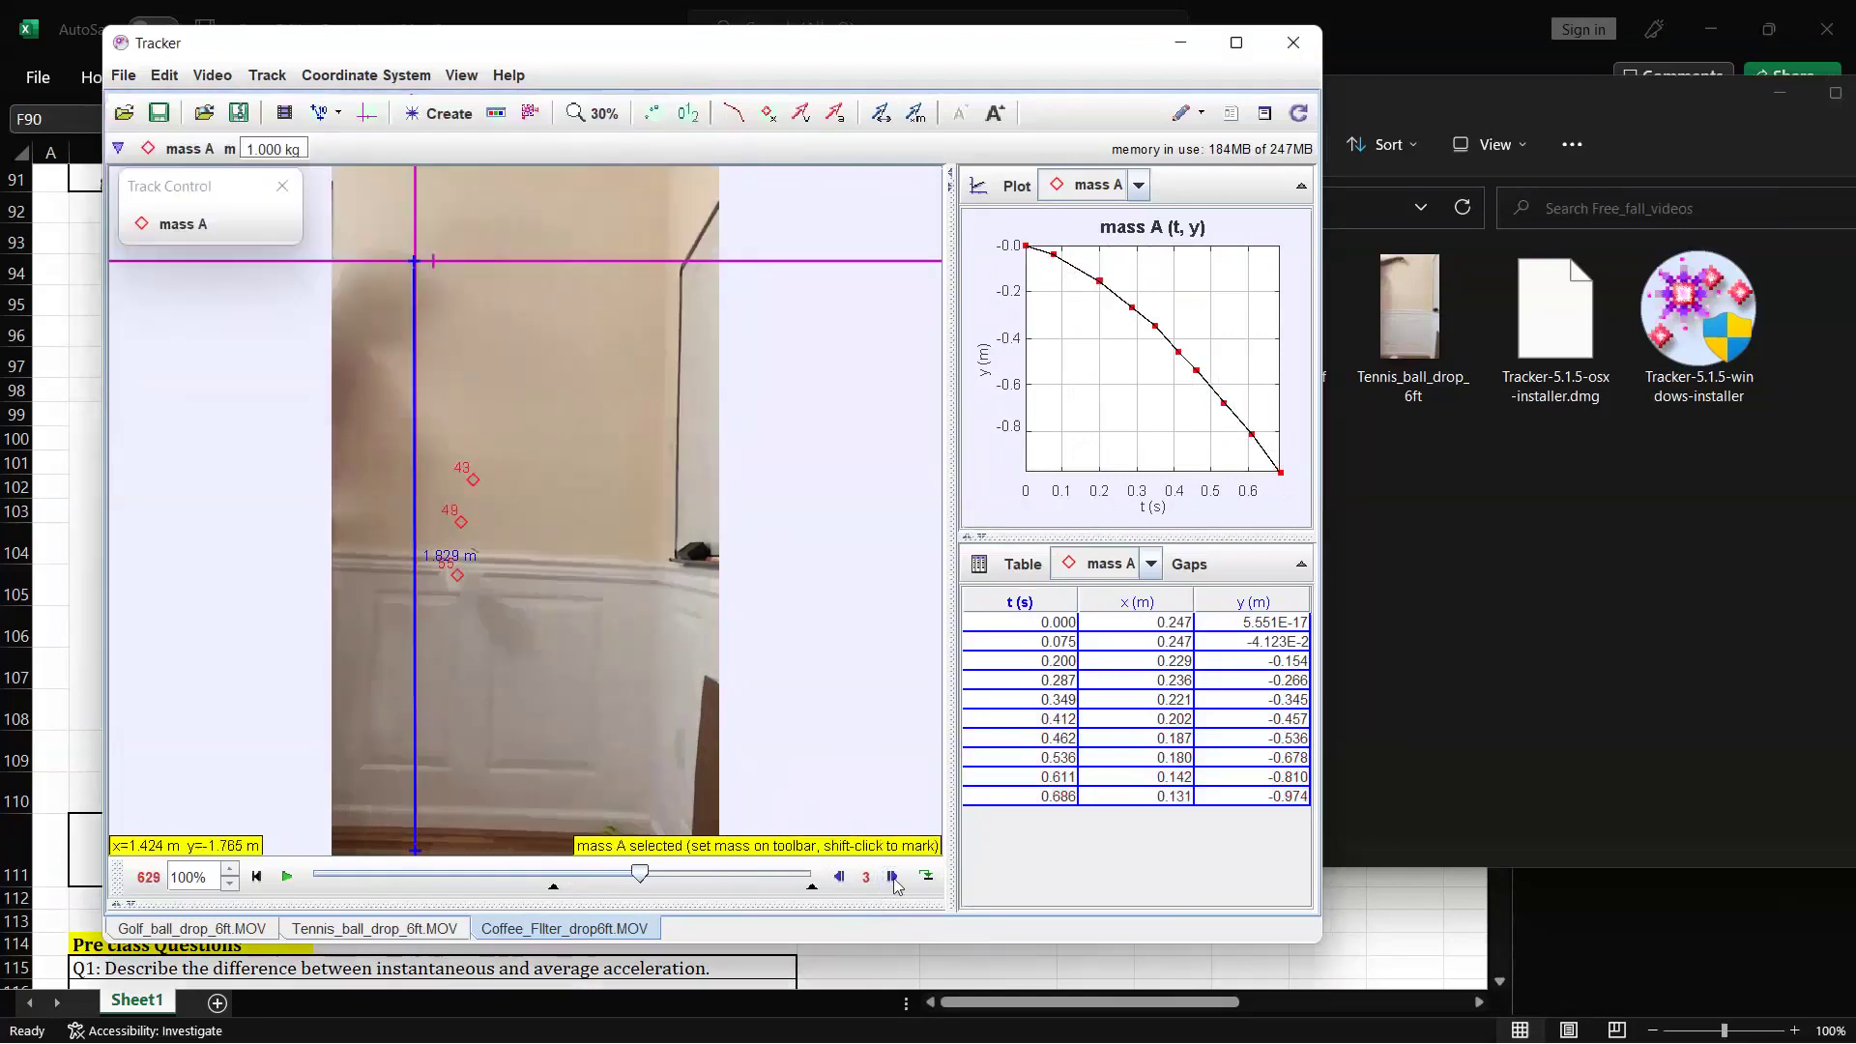
click(892, 878)
click(892, 877)
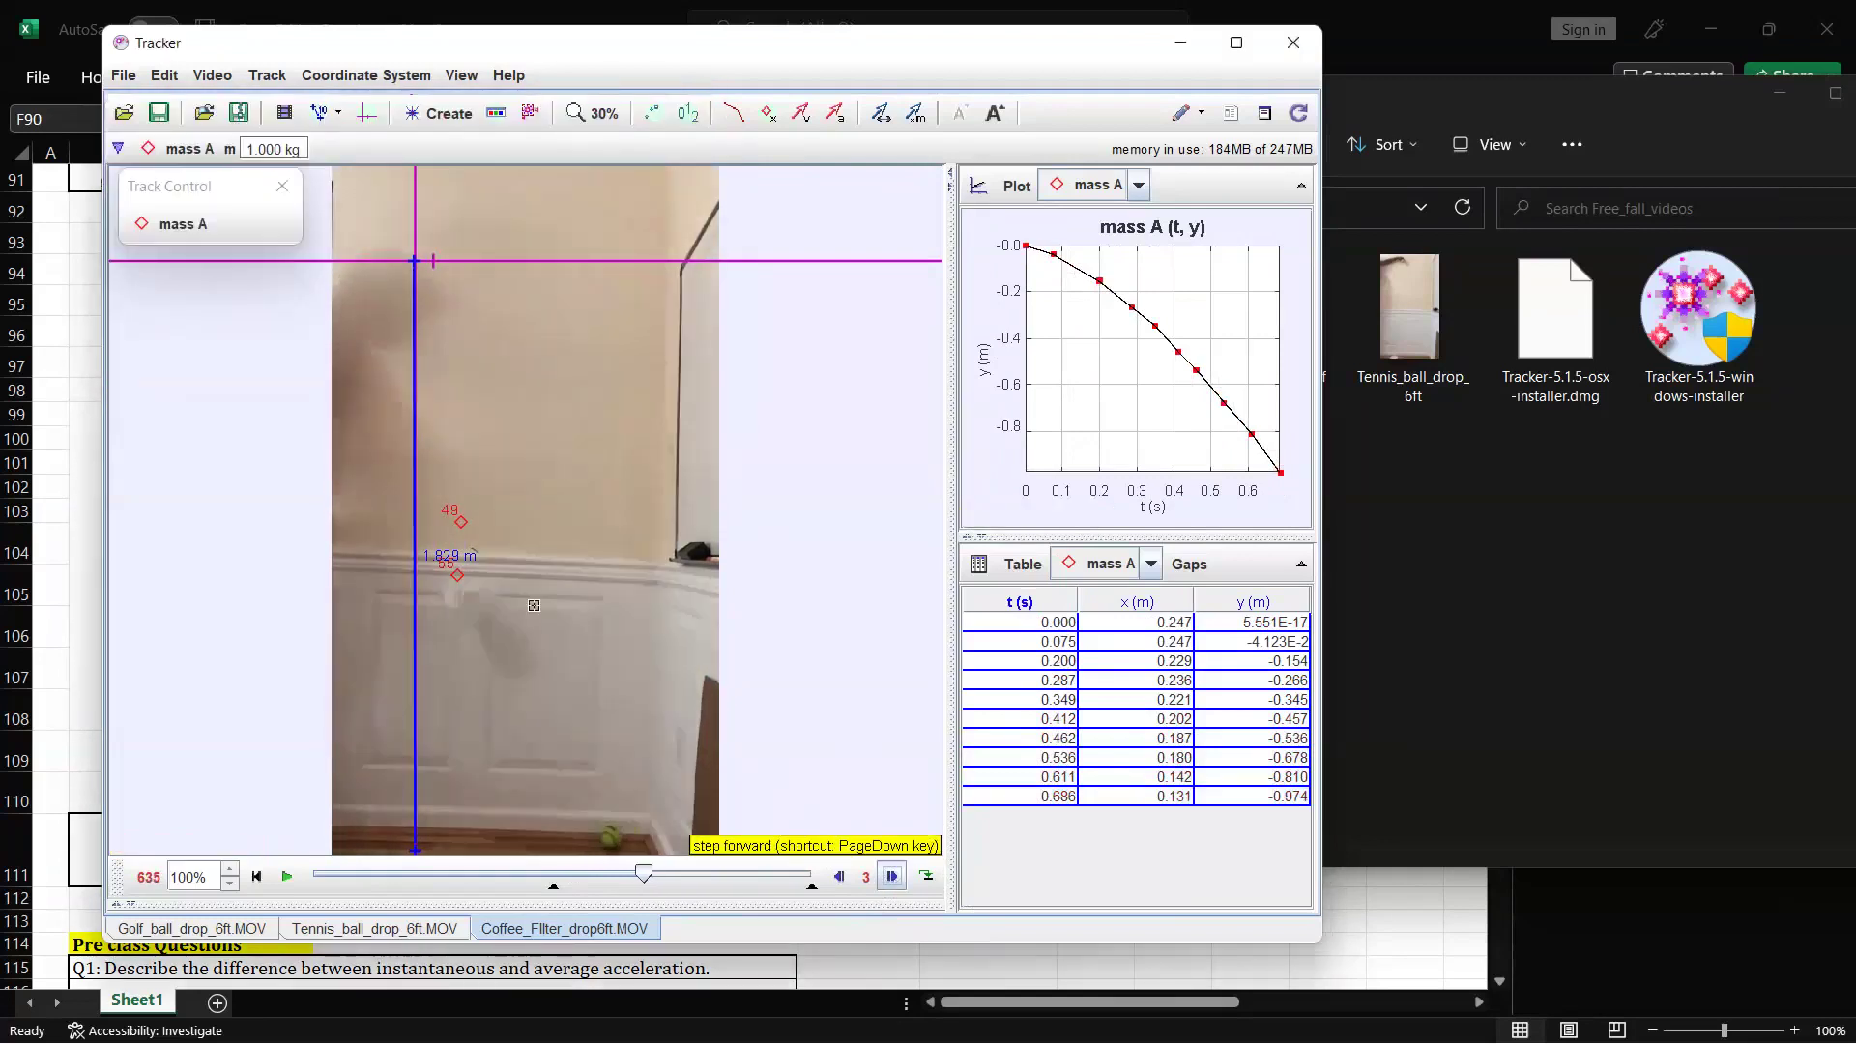
click(892, 877)
shift+click(458, 607)
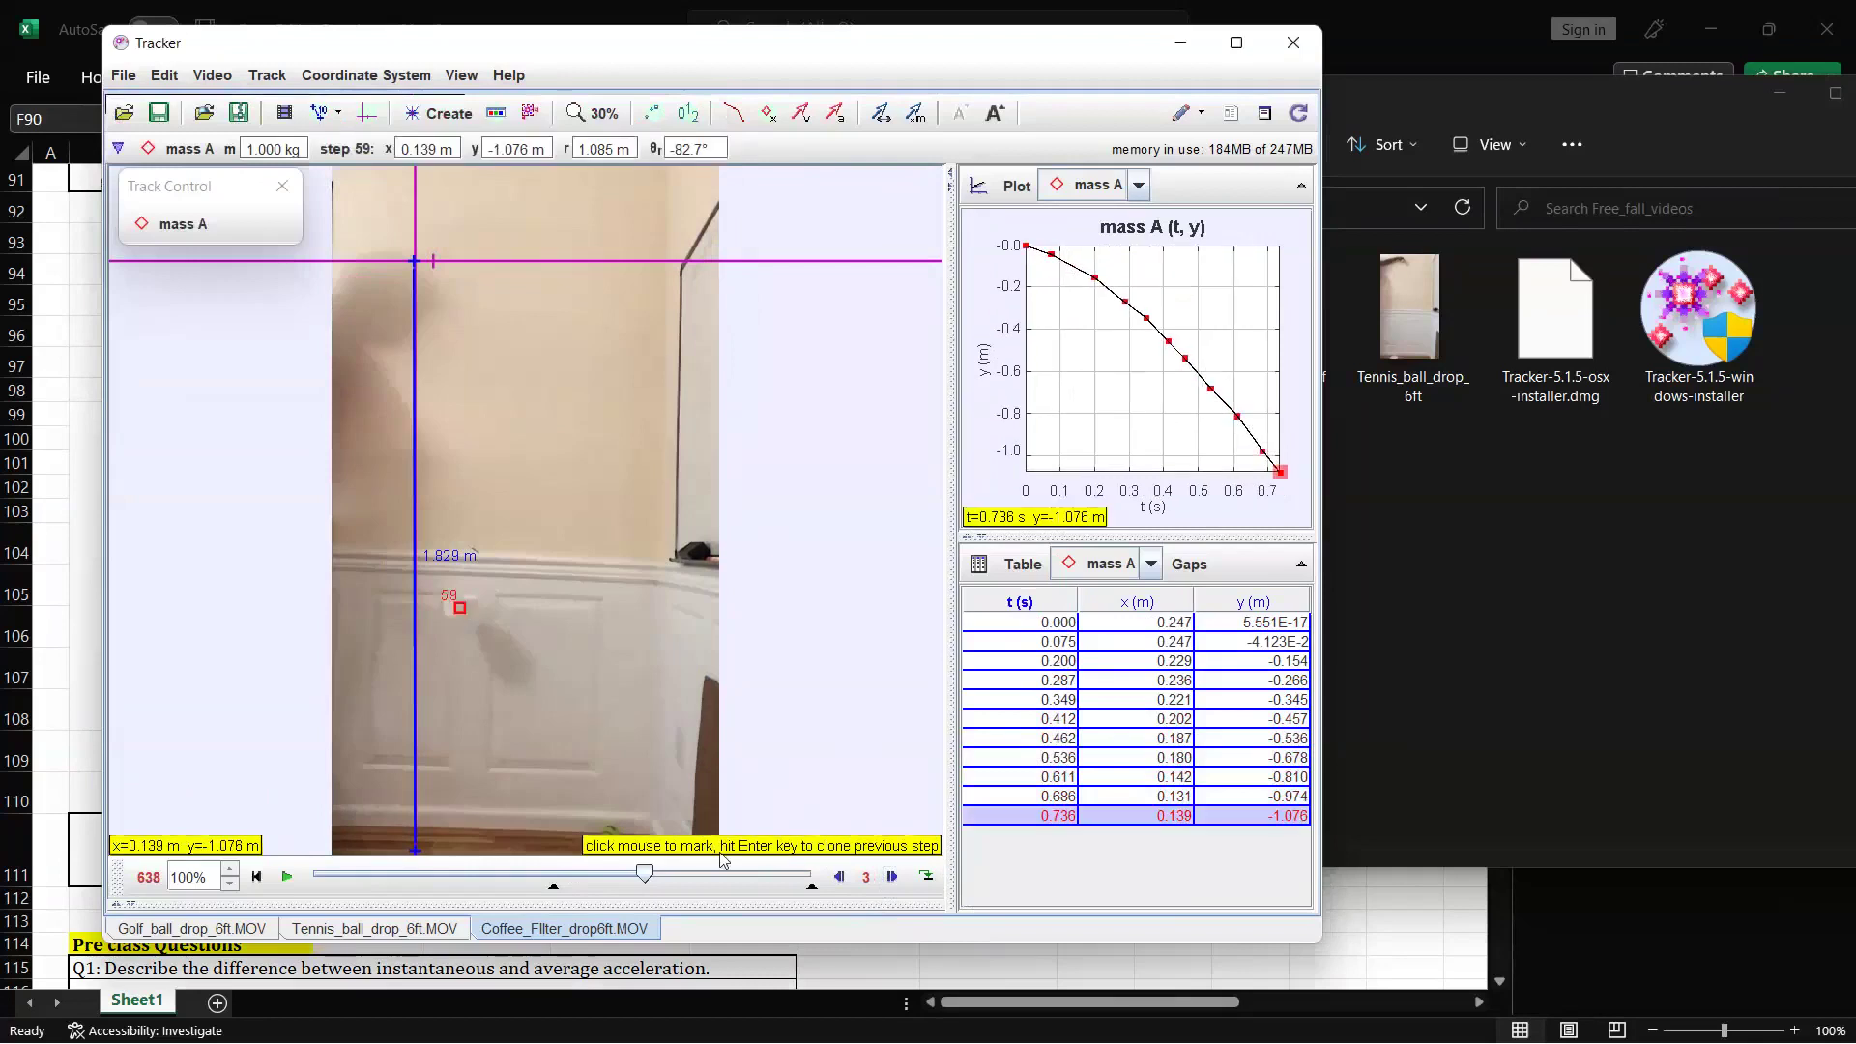
- Advance to frame 653 and mark the coffee filter's position at about x 0.127 m, y -1.233 m
click(892, 878)
click(893, 878)
click(892, 878)
click(892, 878)
shift+click(456, 658)
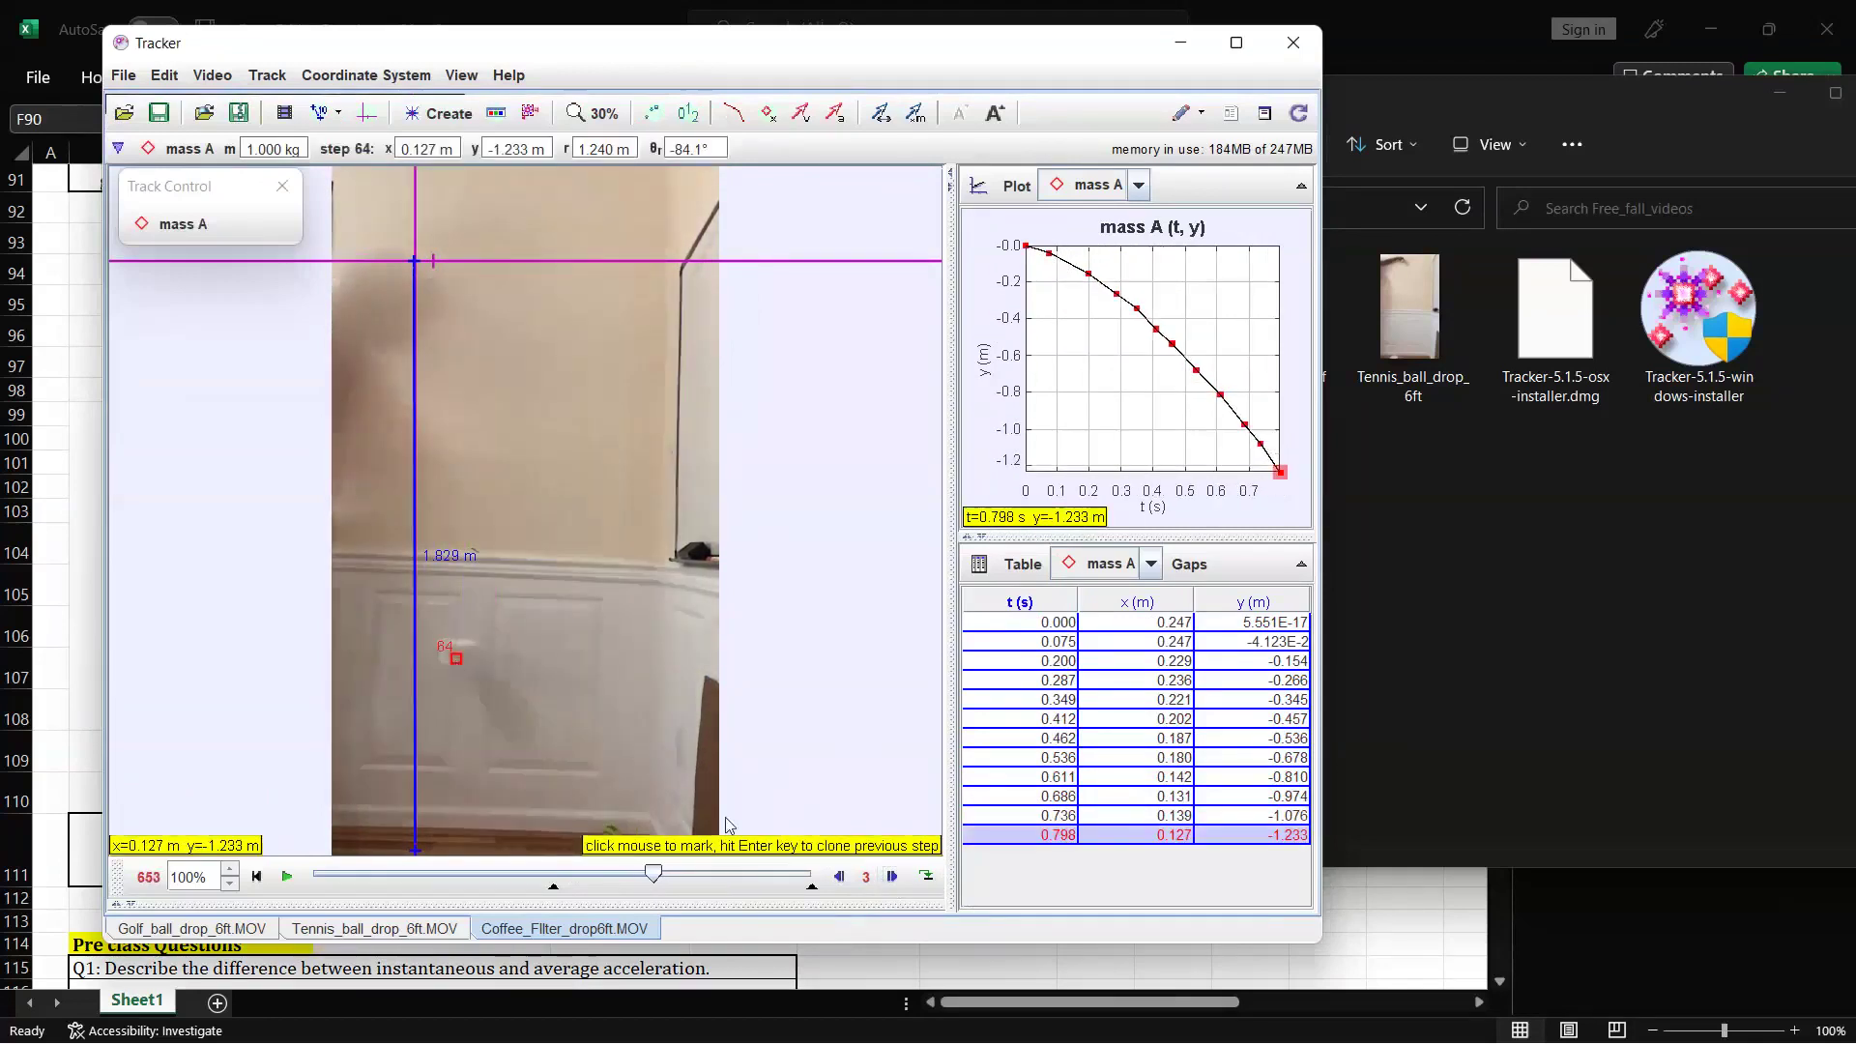
- Advance to frame 671 and mark the coffee filter's position at about x 0.090 m, y -1.409 m
click(892, 878)
click(892, 878)
click(892, 878)
click(891, 878)
click(891, 878)
key(Page_Down)
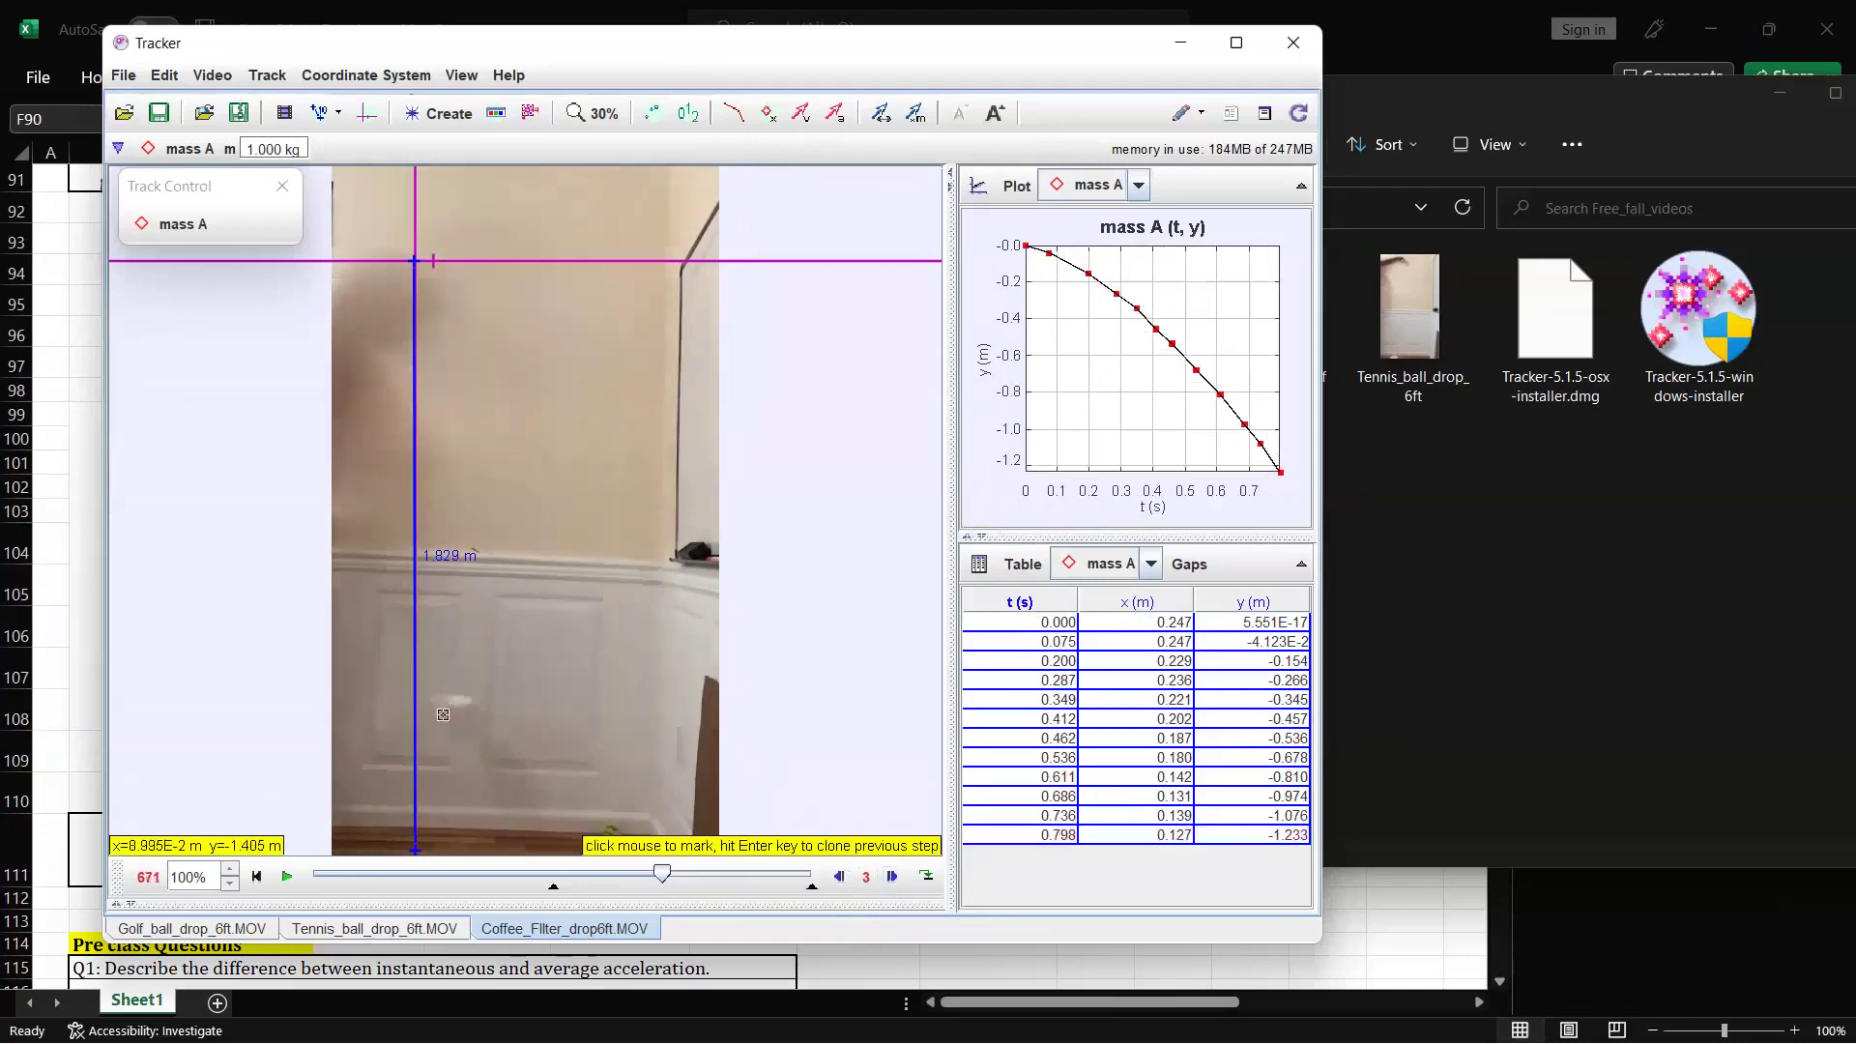
shift+click(444, 716)
- Advance to frame 689 and mark the coffee filter's position near the floor at about x 0.097 m, y -1.593 m
key(Page_Down)
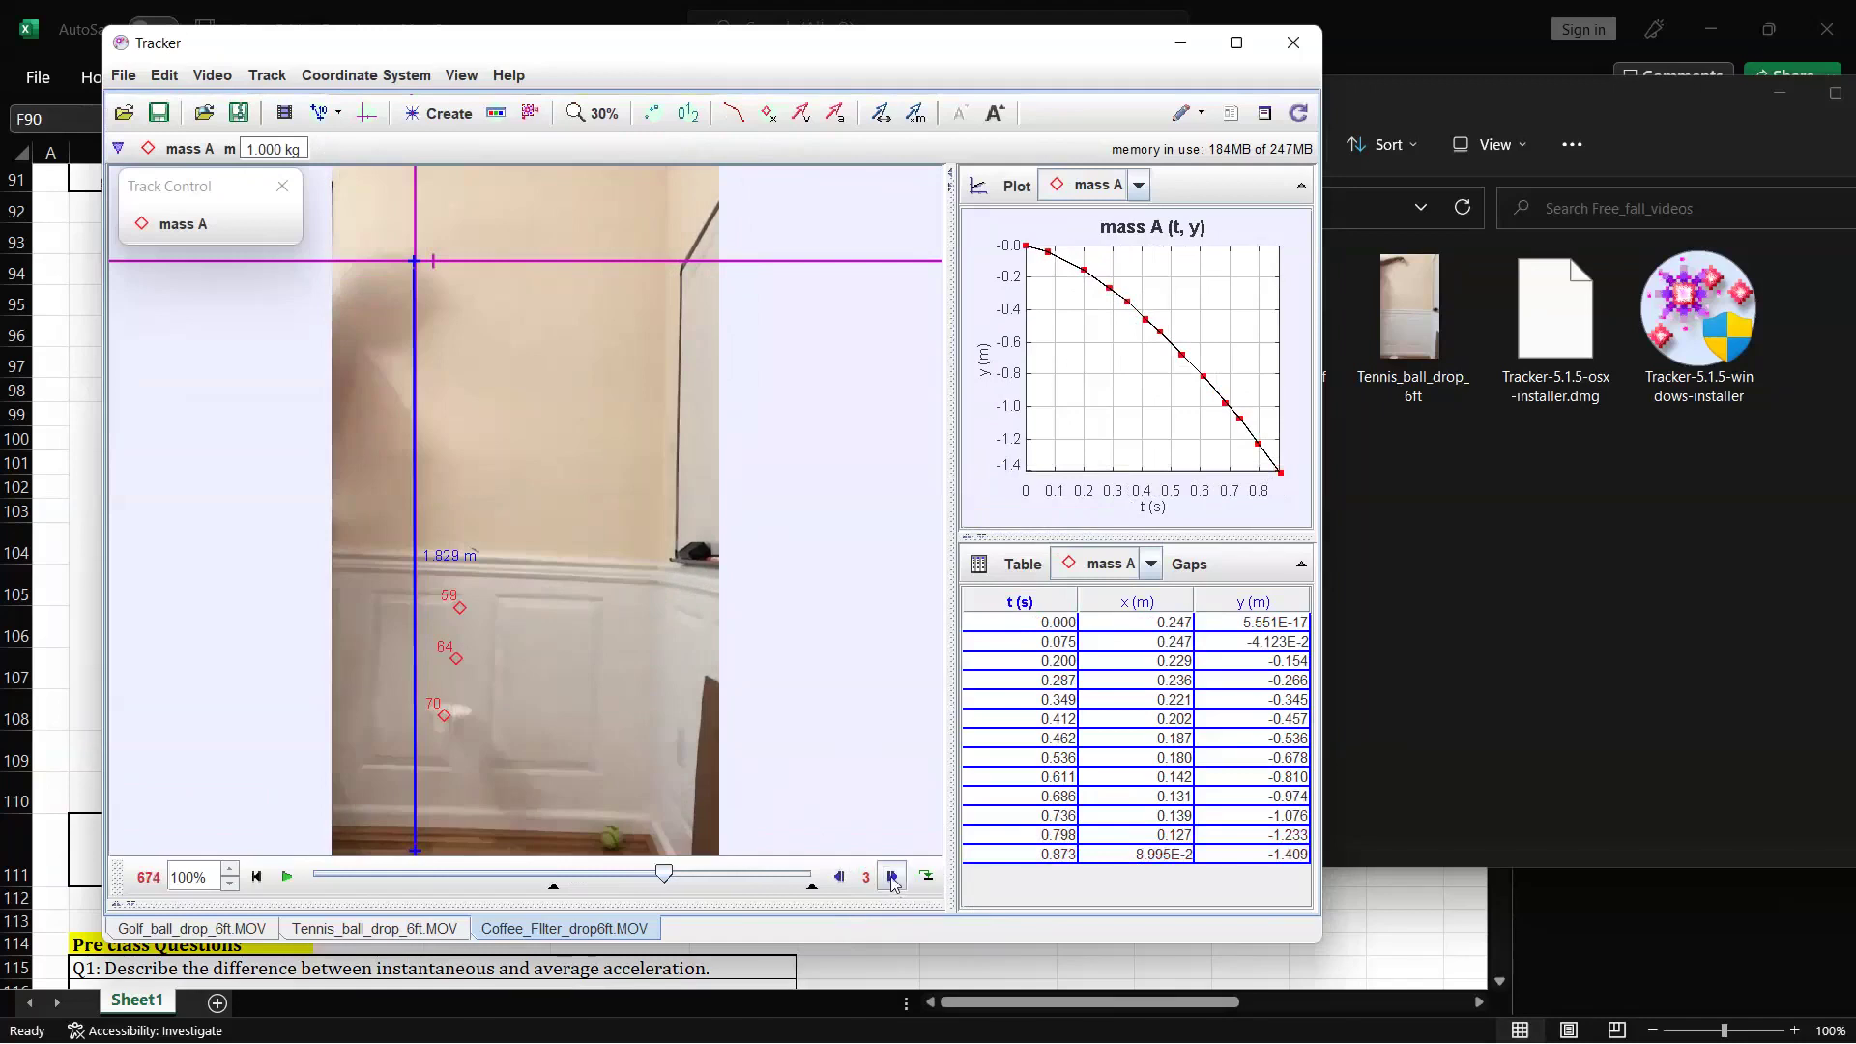
click(891, 878)
click(891, 878)
click(891, 878)
key(Page_Down)
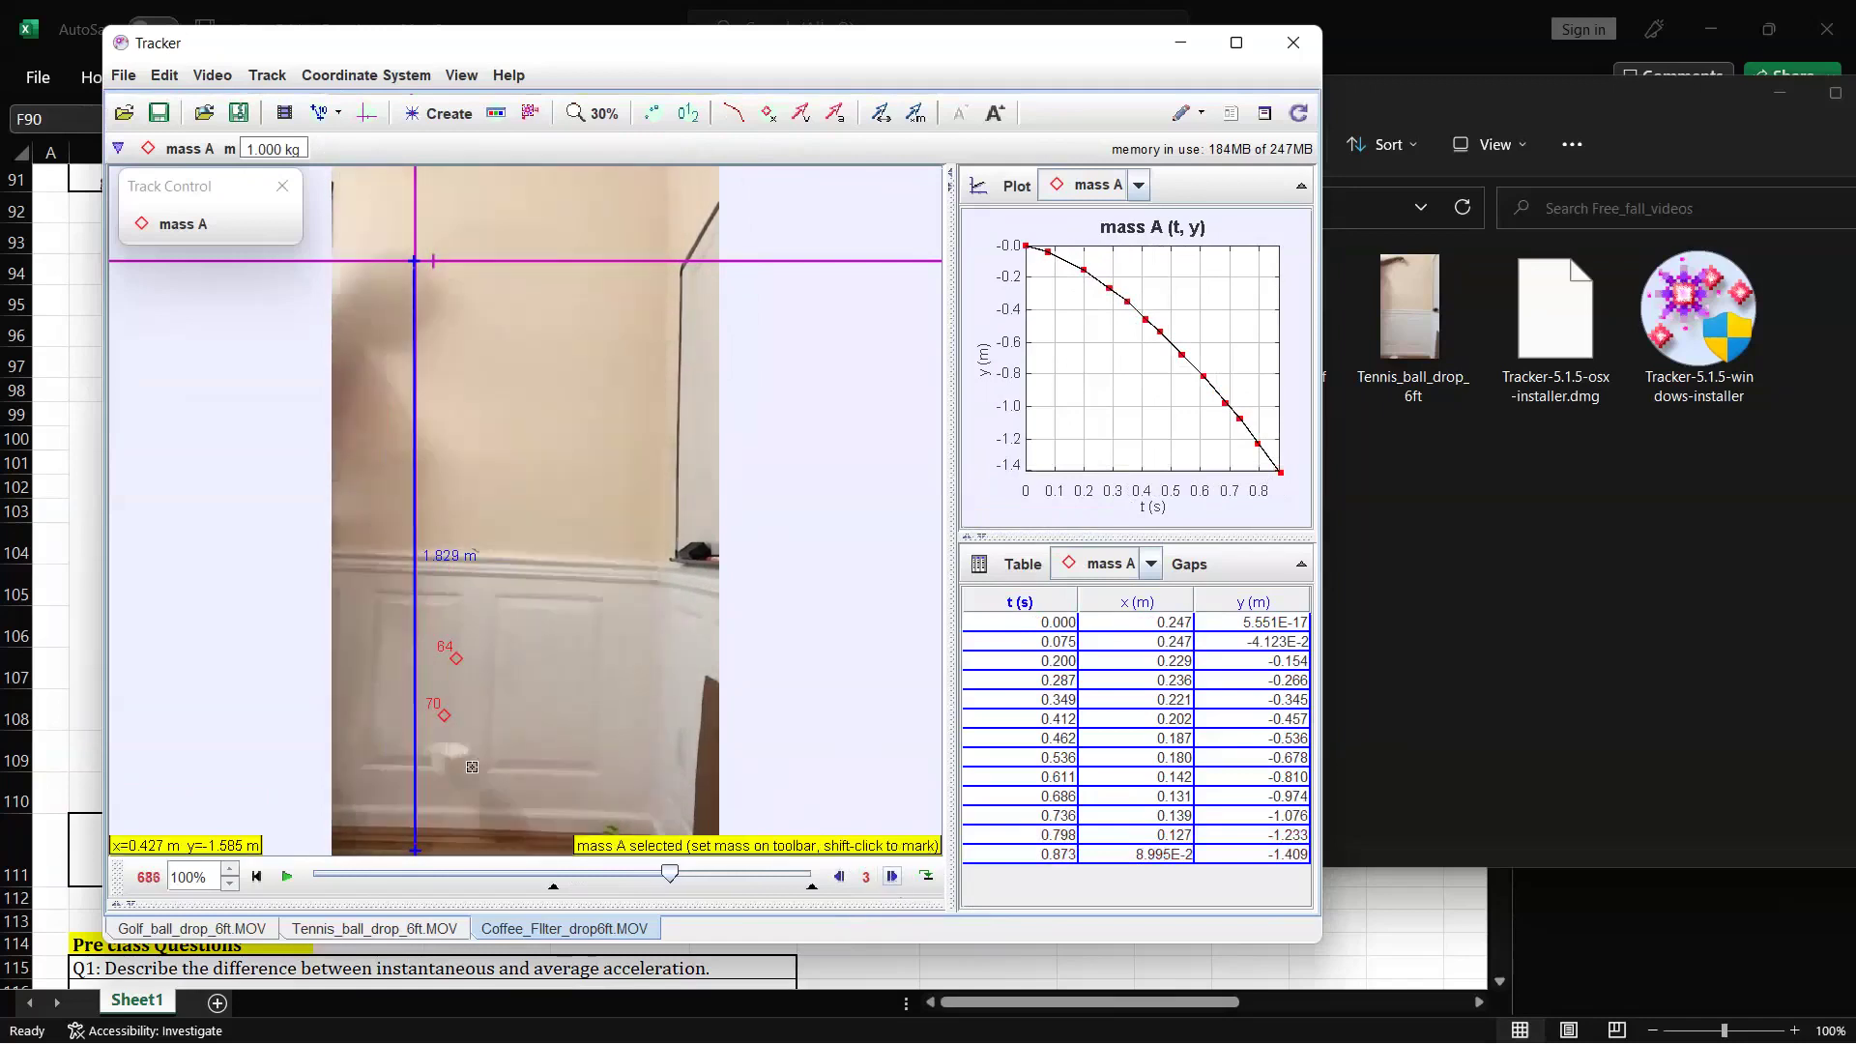
key(Page_Down)
shift+click(445, 773)
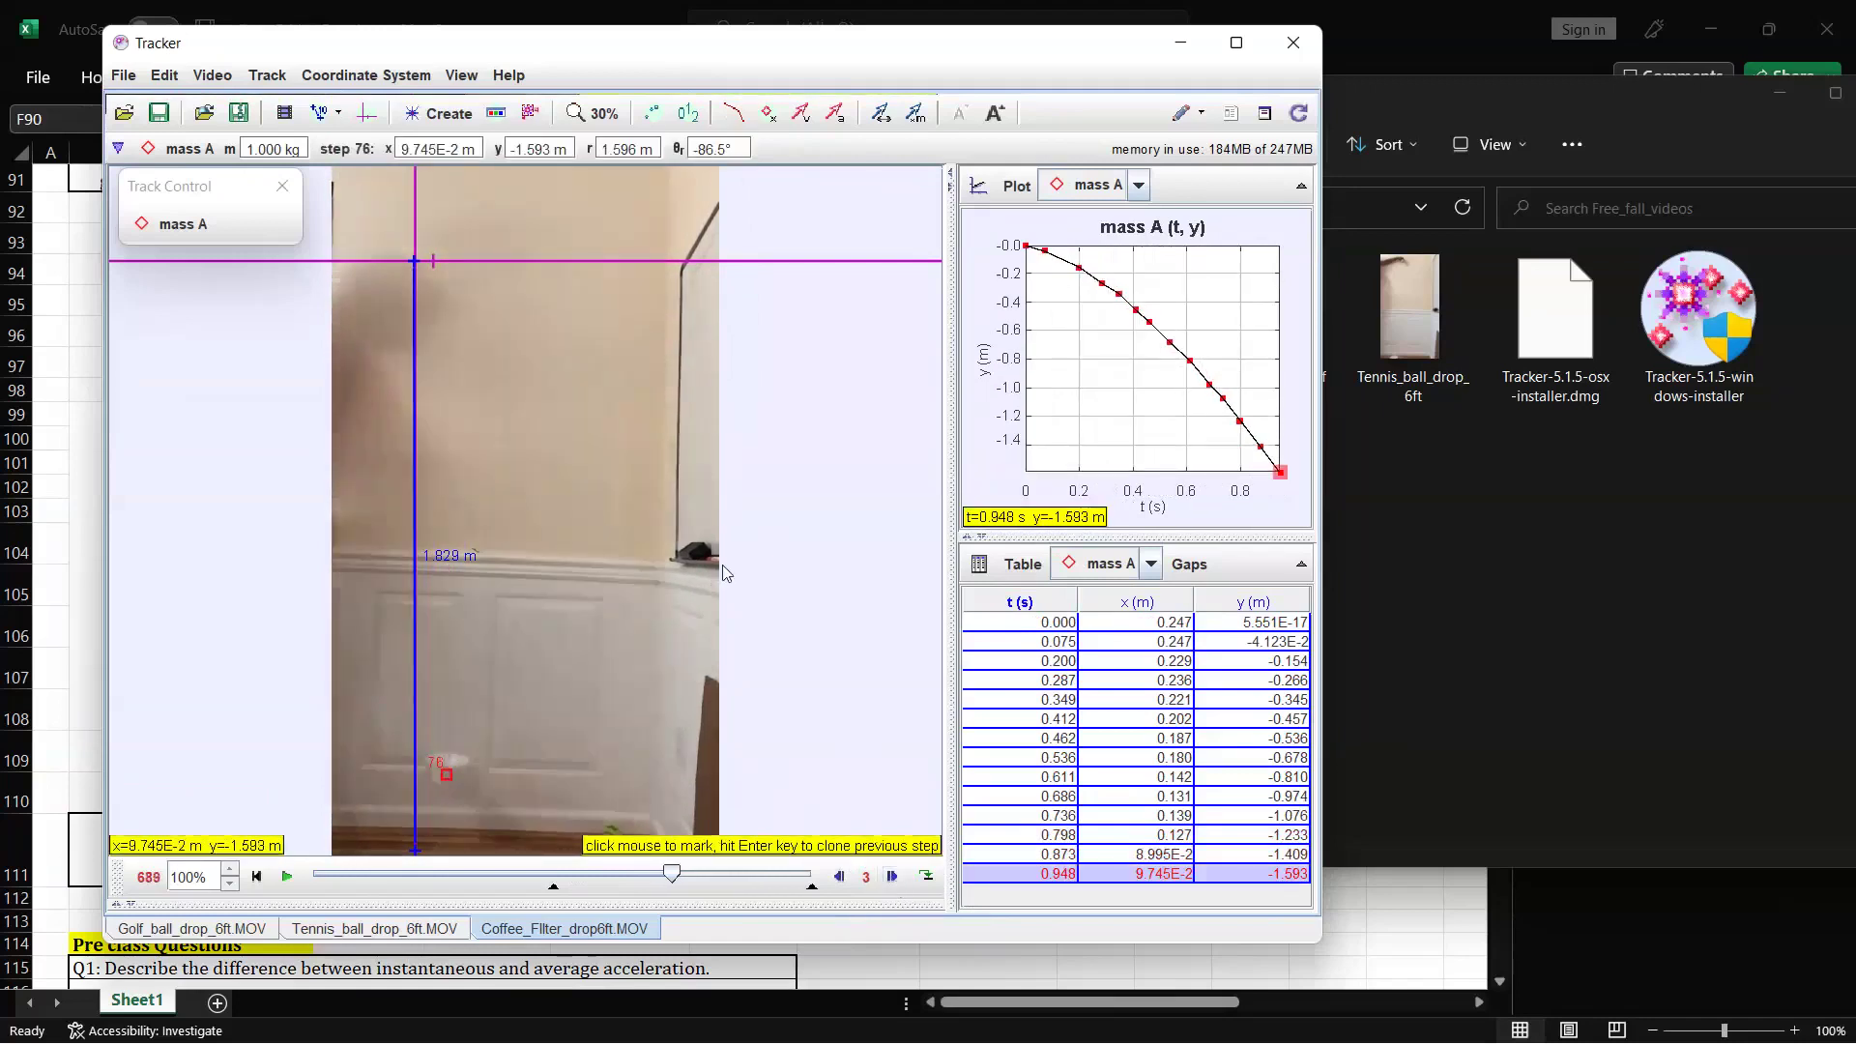
key(Page_Down)
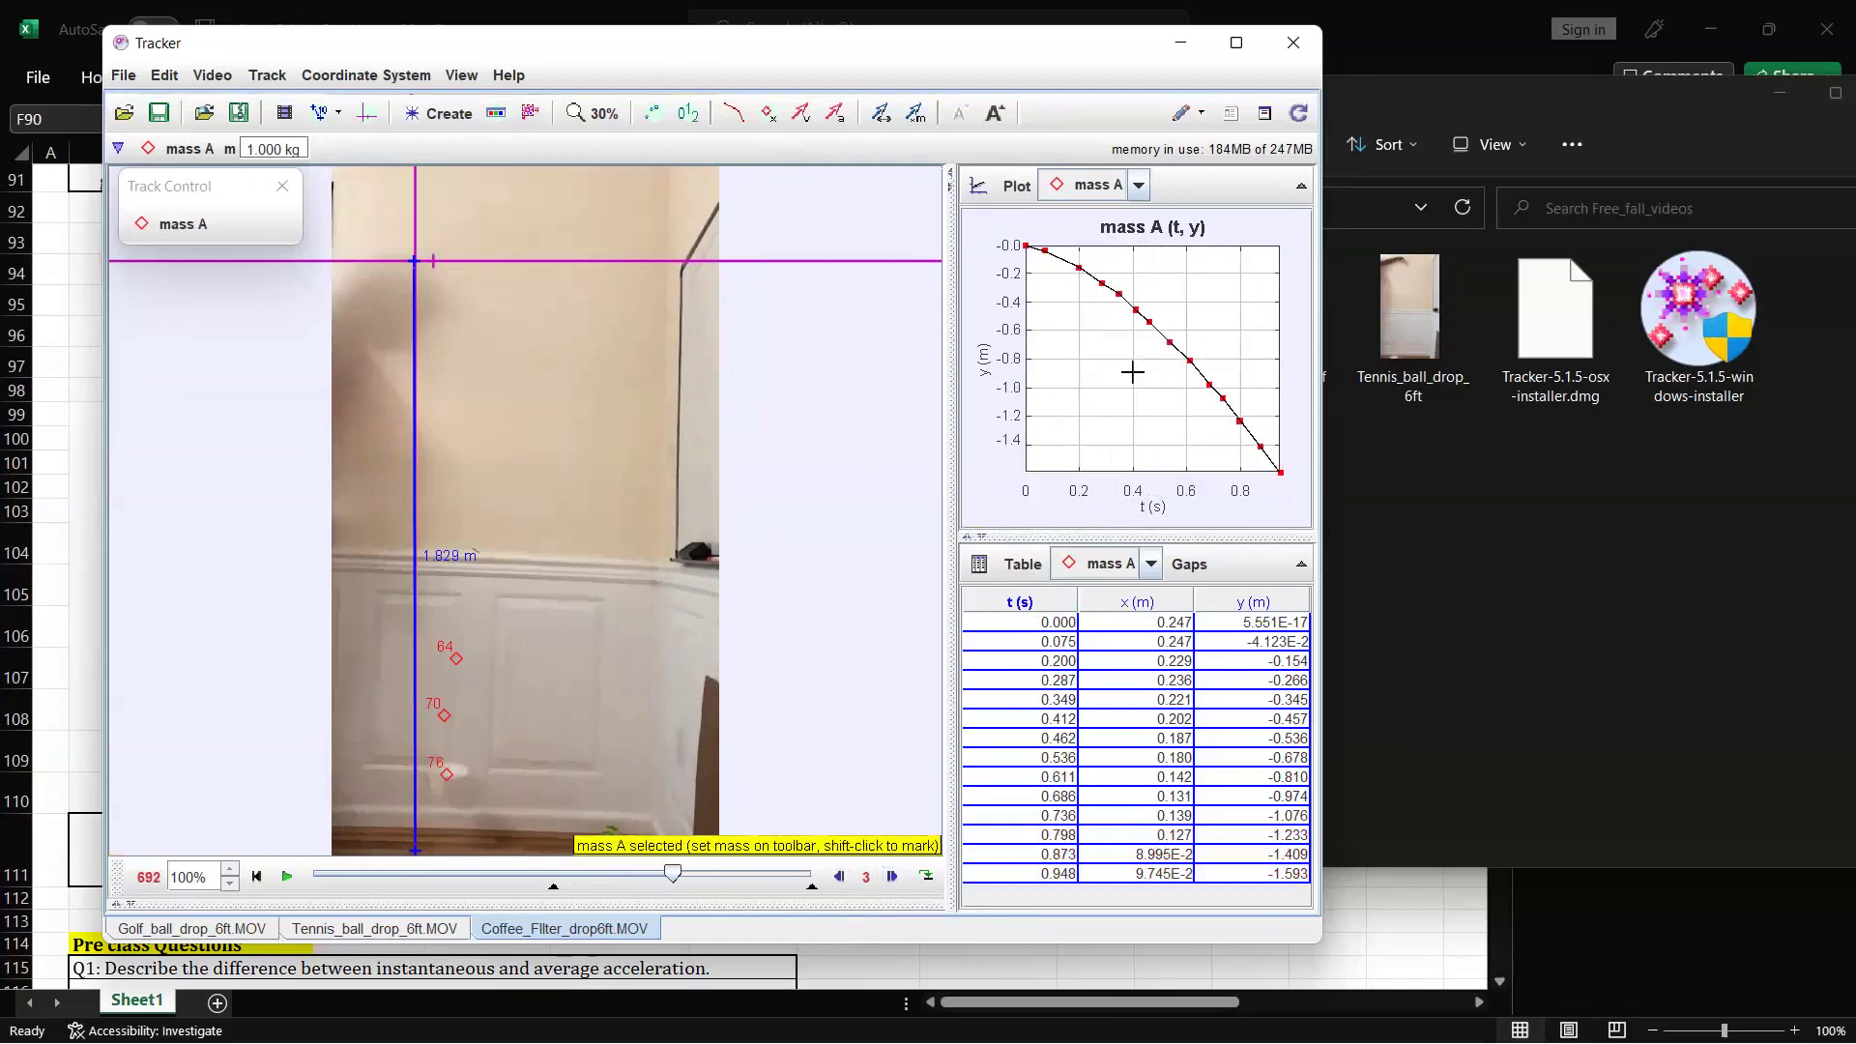
- Analyze the y-versus-time plot of mass A in the Data Tool and turn on curve fits
right_click(1043, 232)
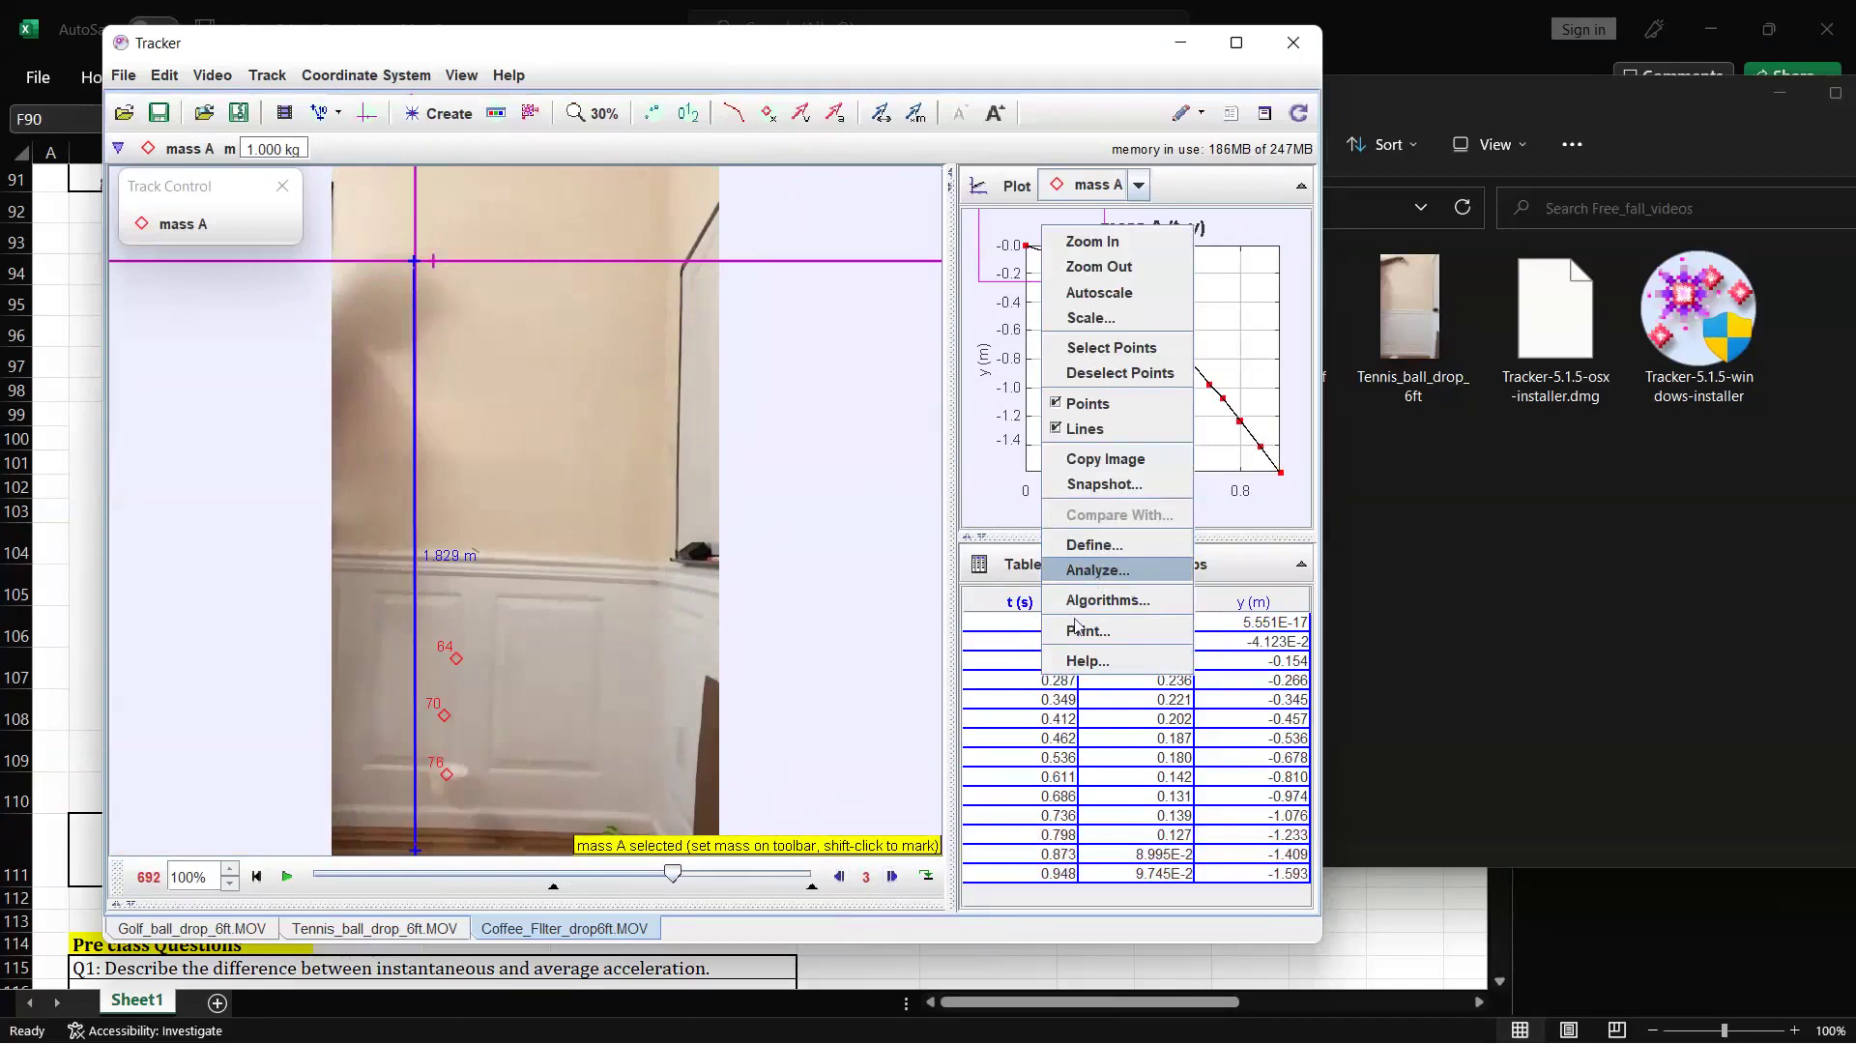
click(1097, 570)
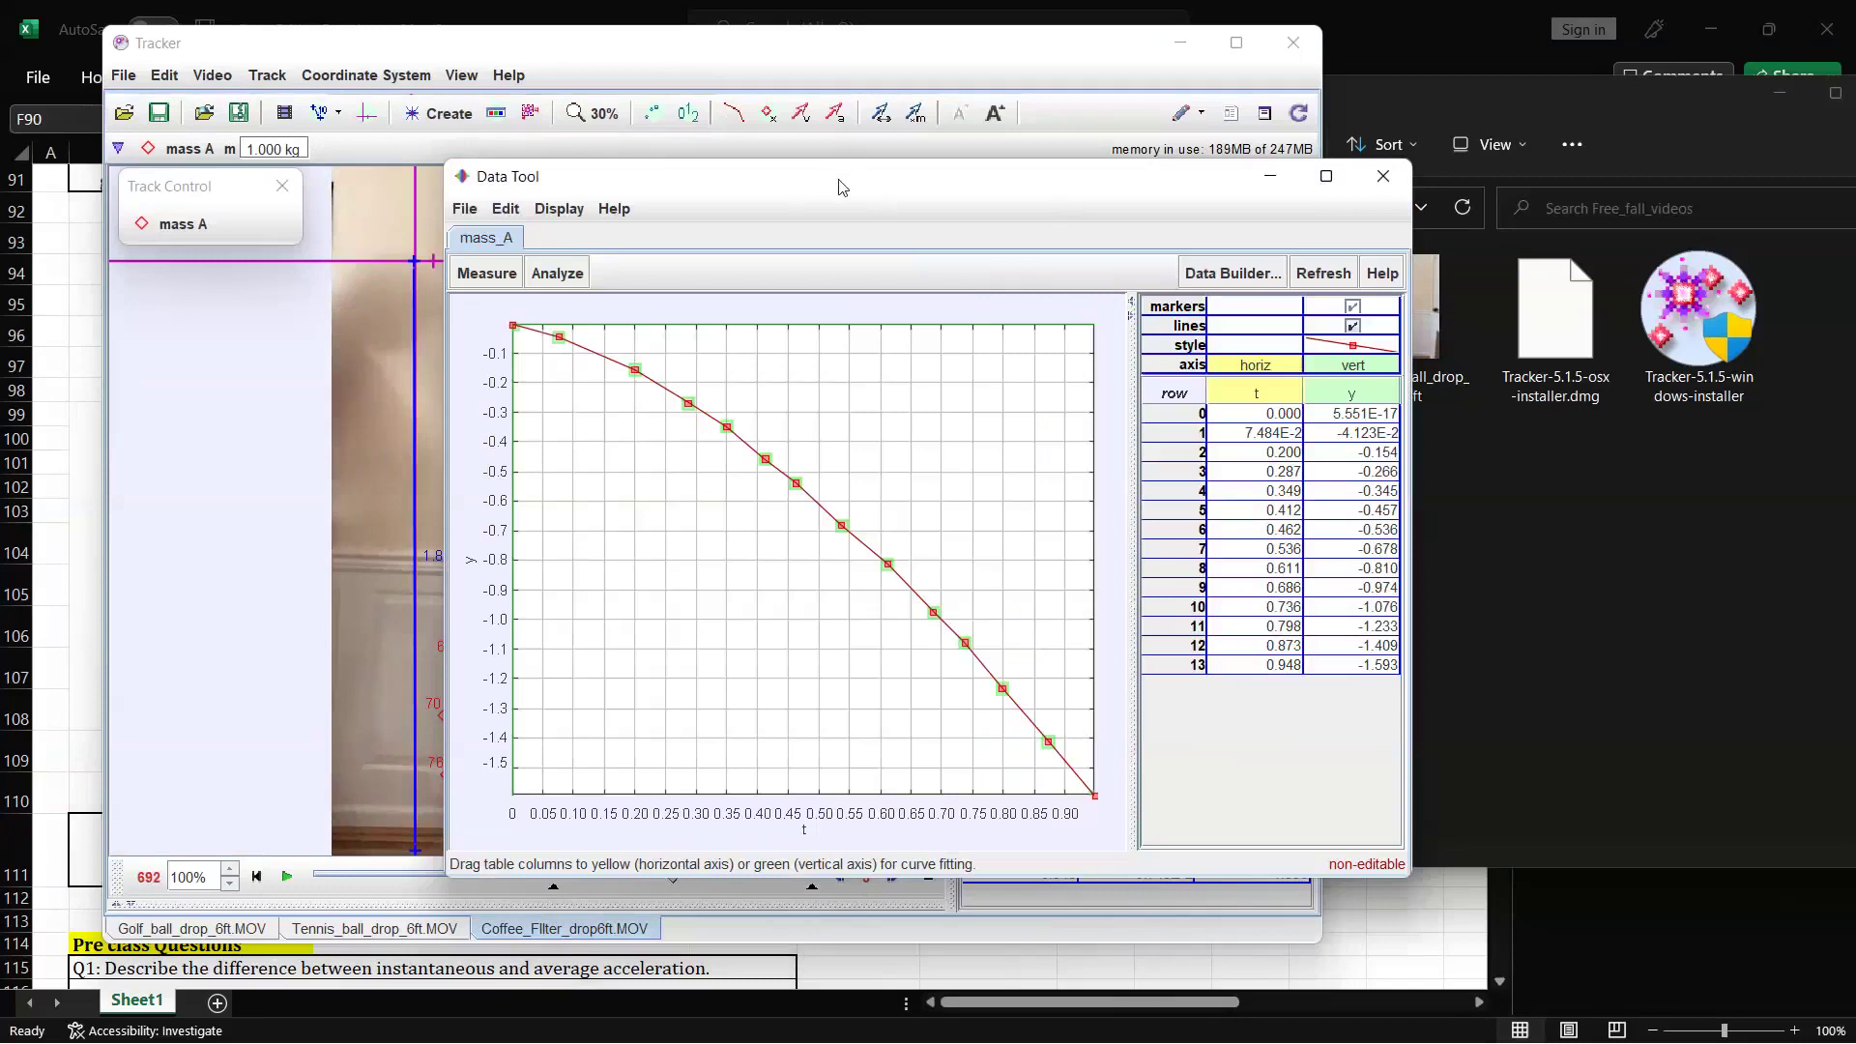
drag(839, 186, 620, 187)
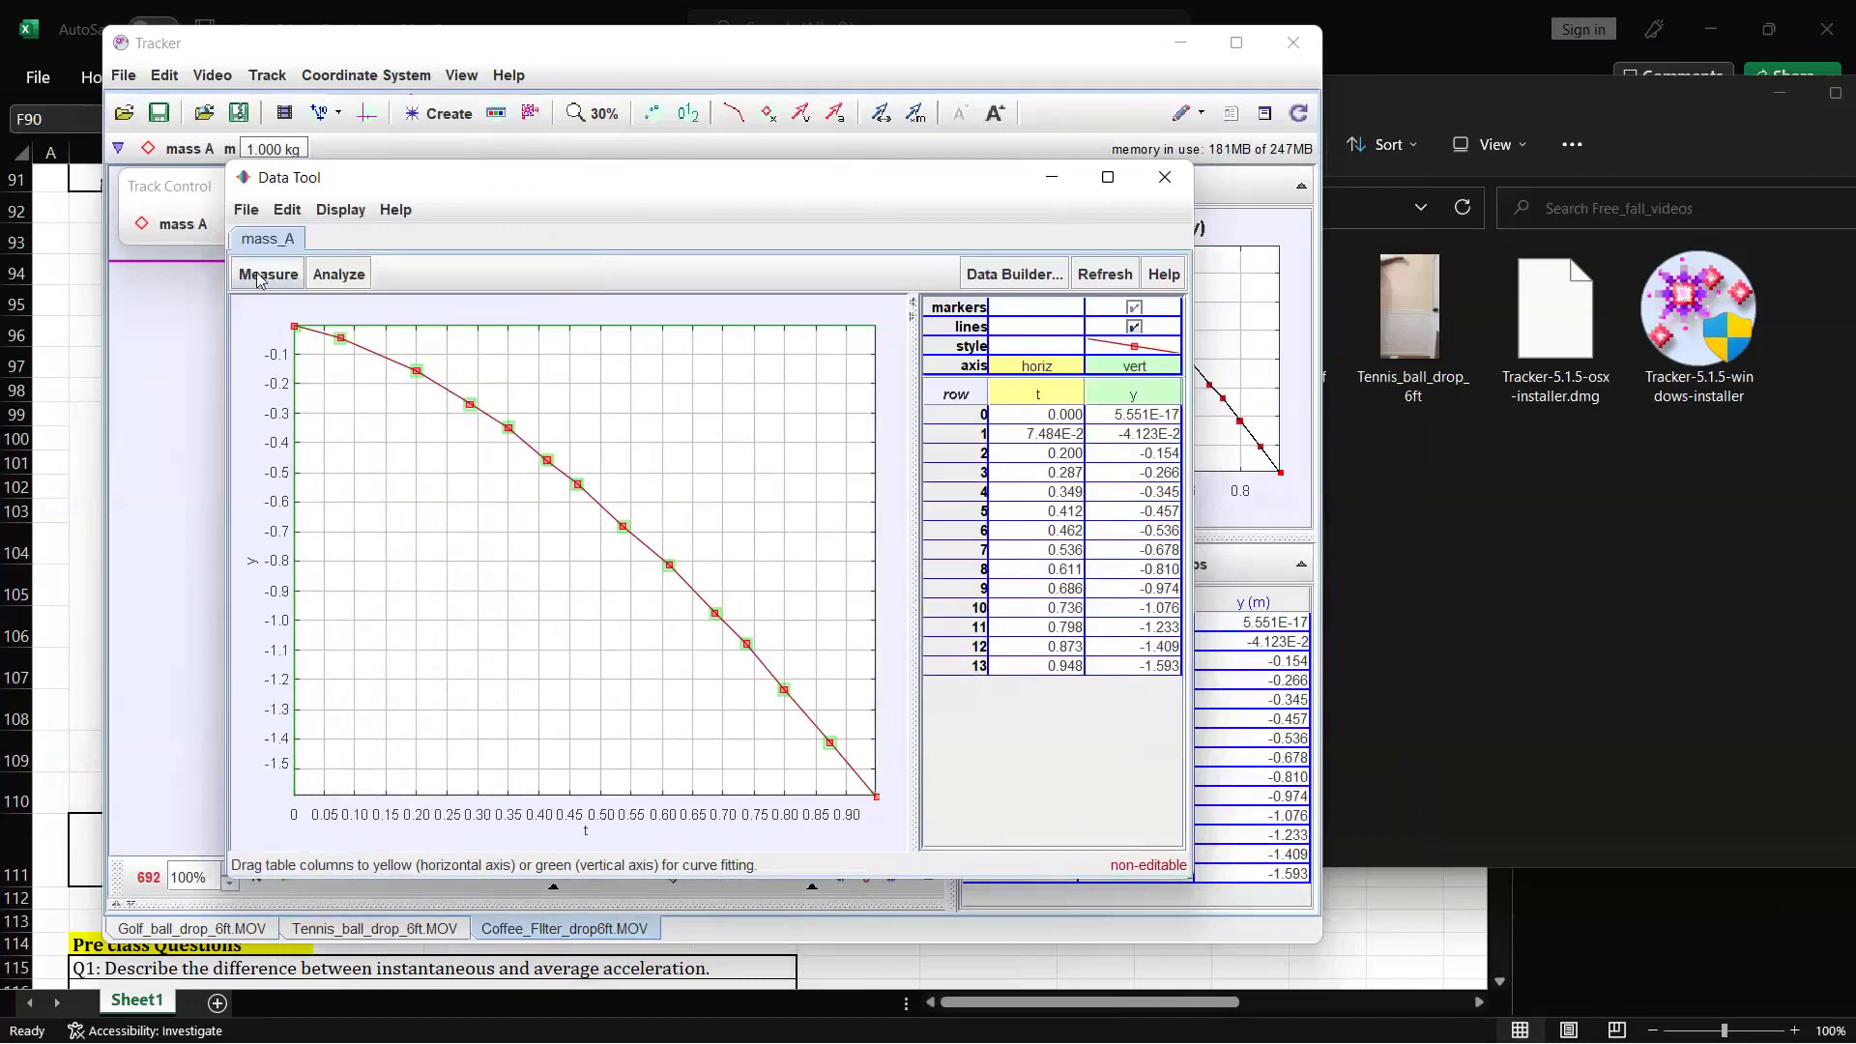
click(336, 278)
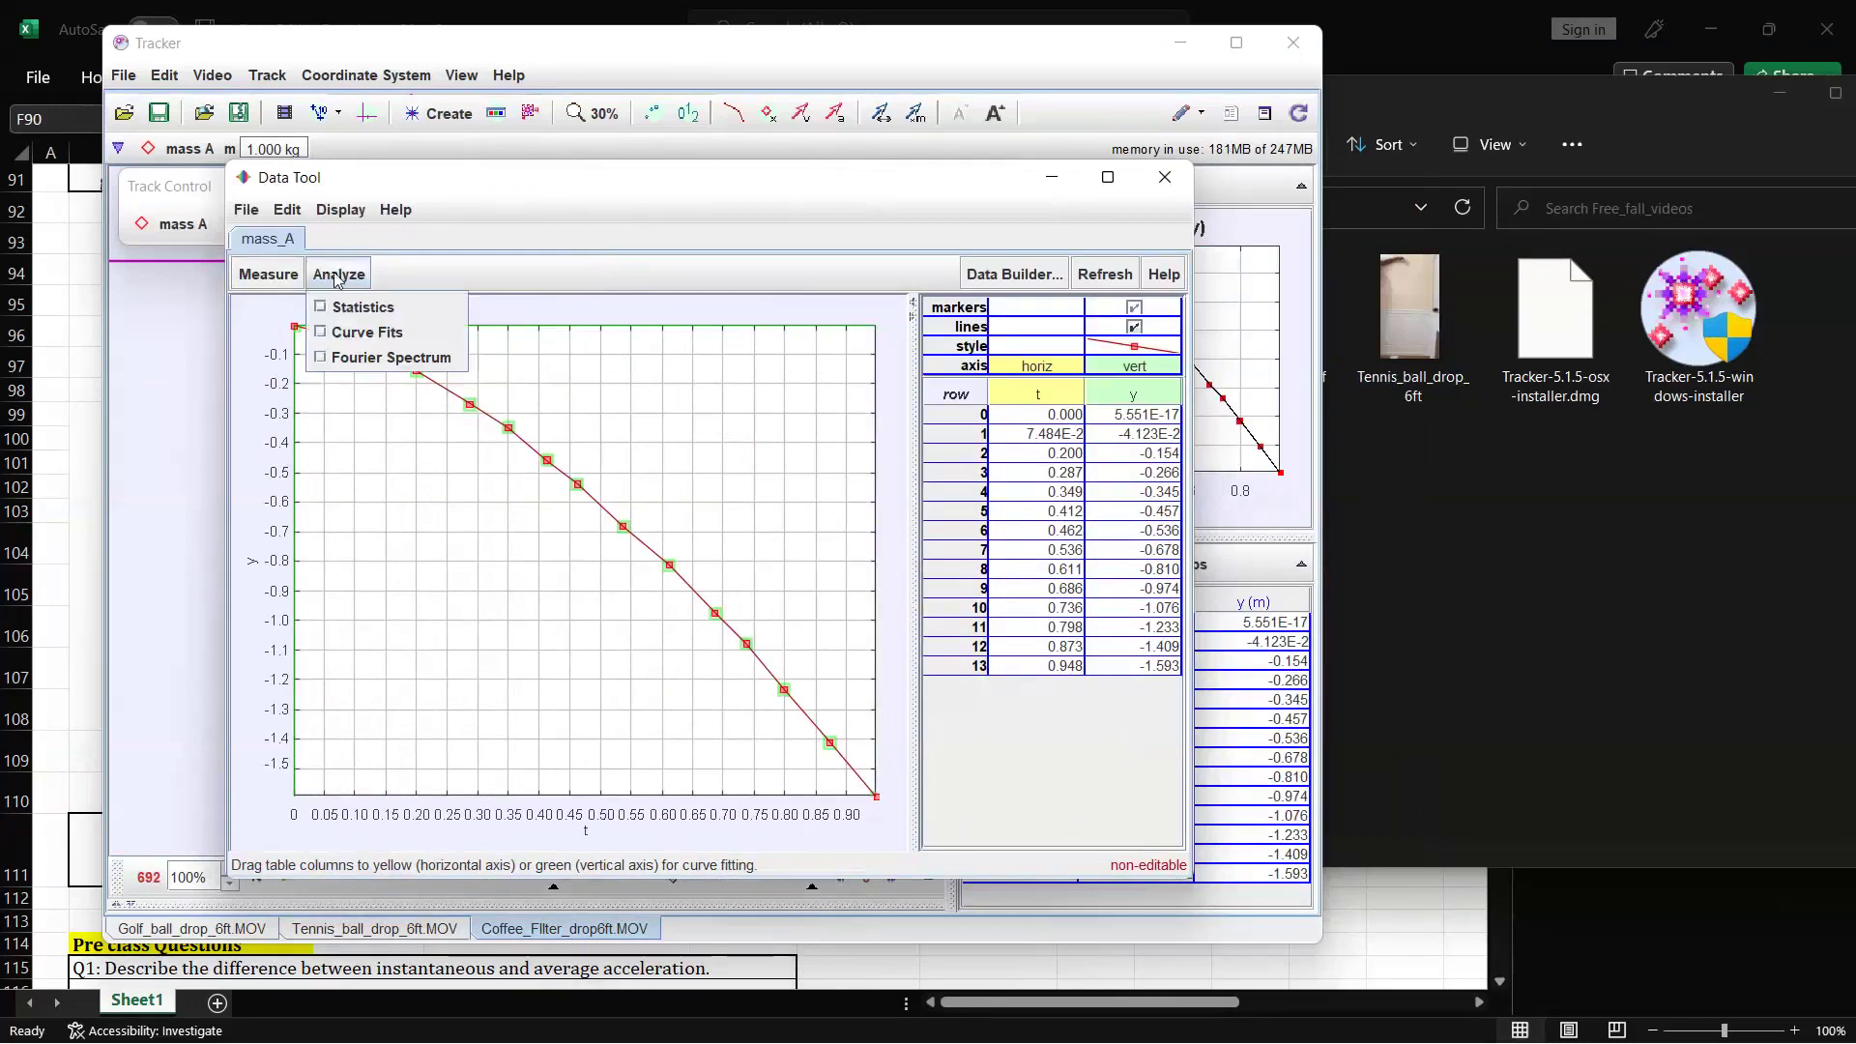
click(360, 332)
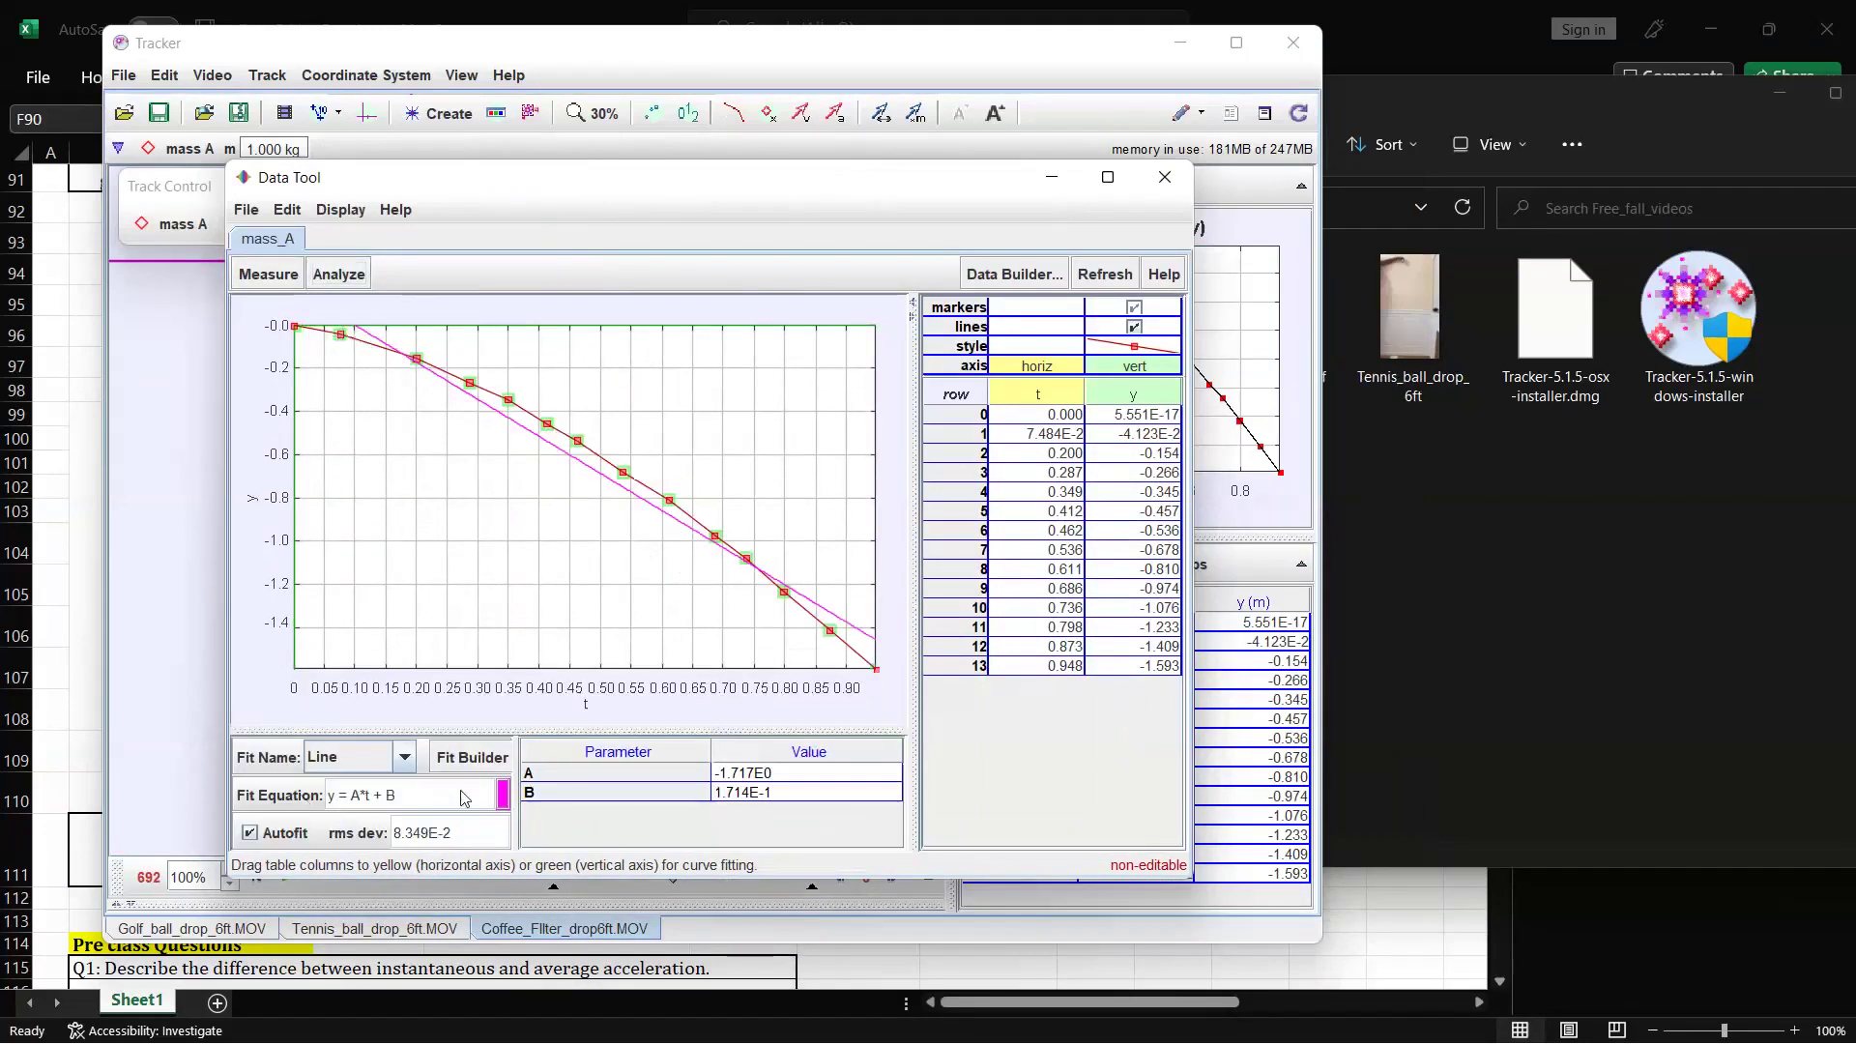
- Fit a Parabola to the coffee filter's y-versus-time data in the Data Tool
click(406, 759)
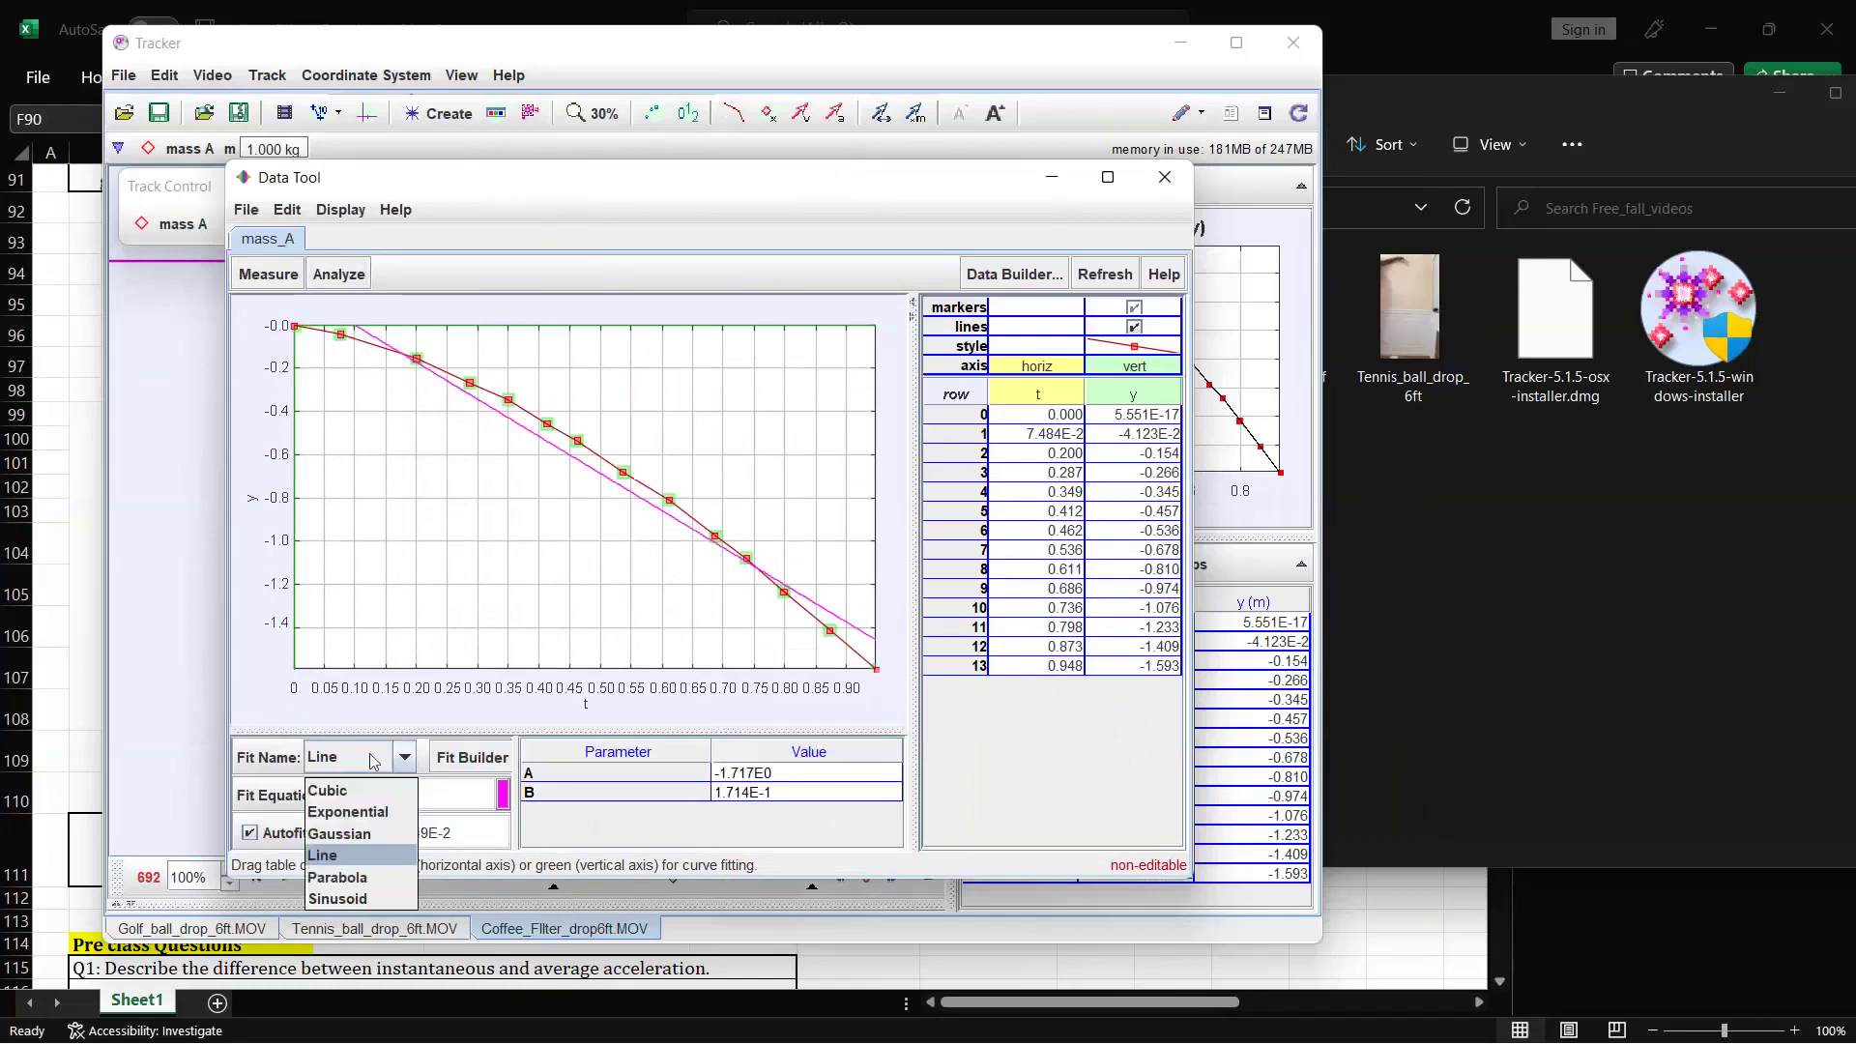
click(350, 877)
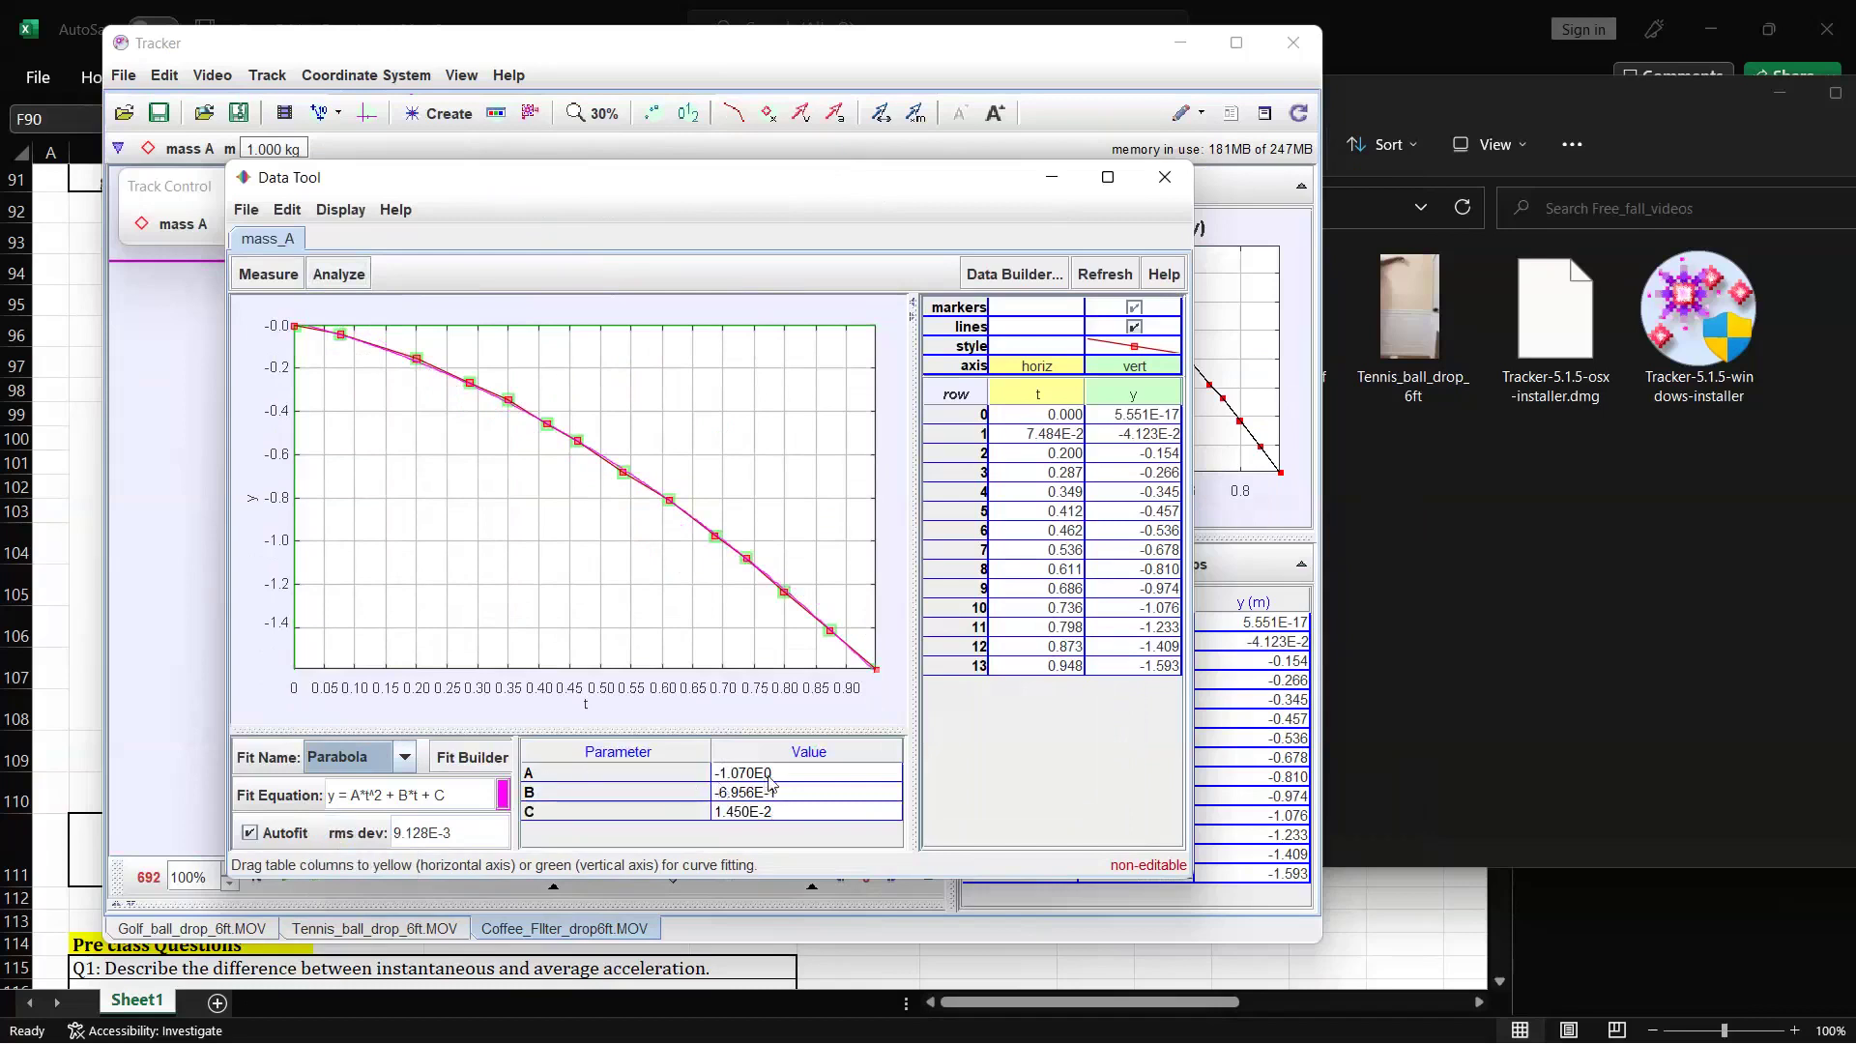
mouse_move(773, 779)
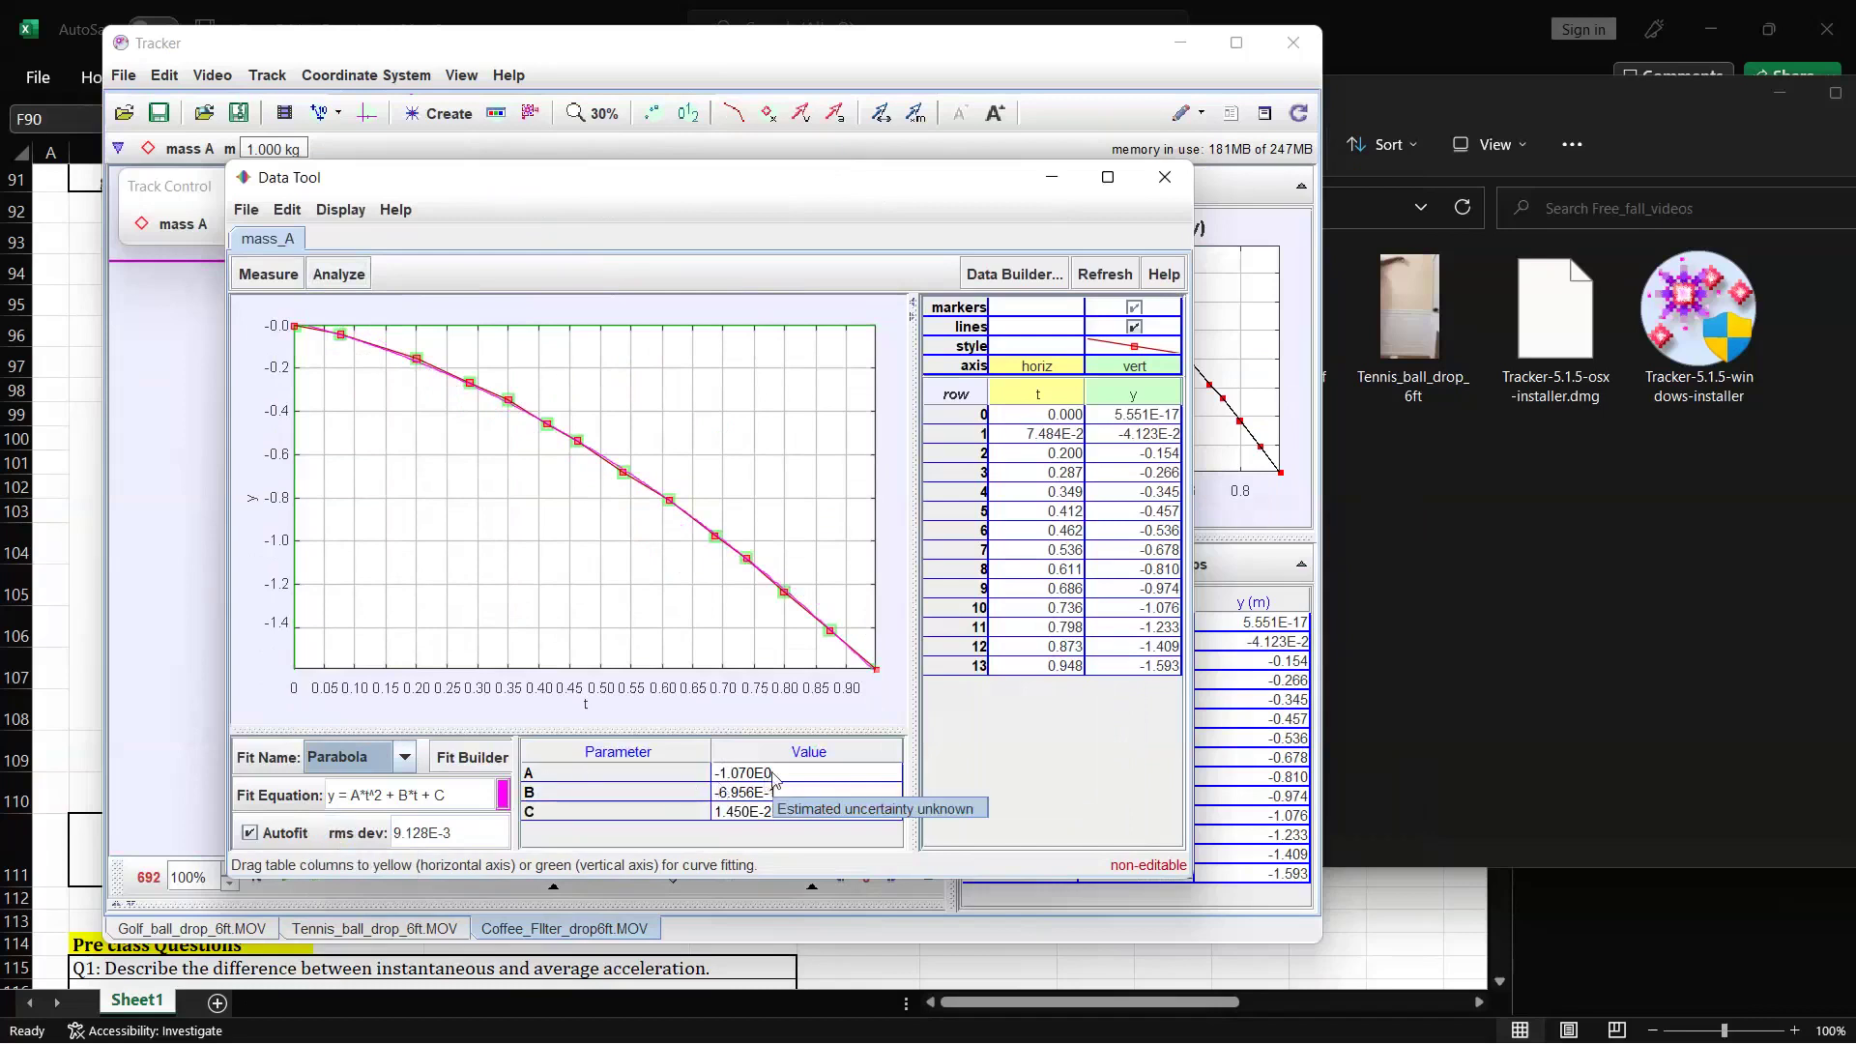
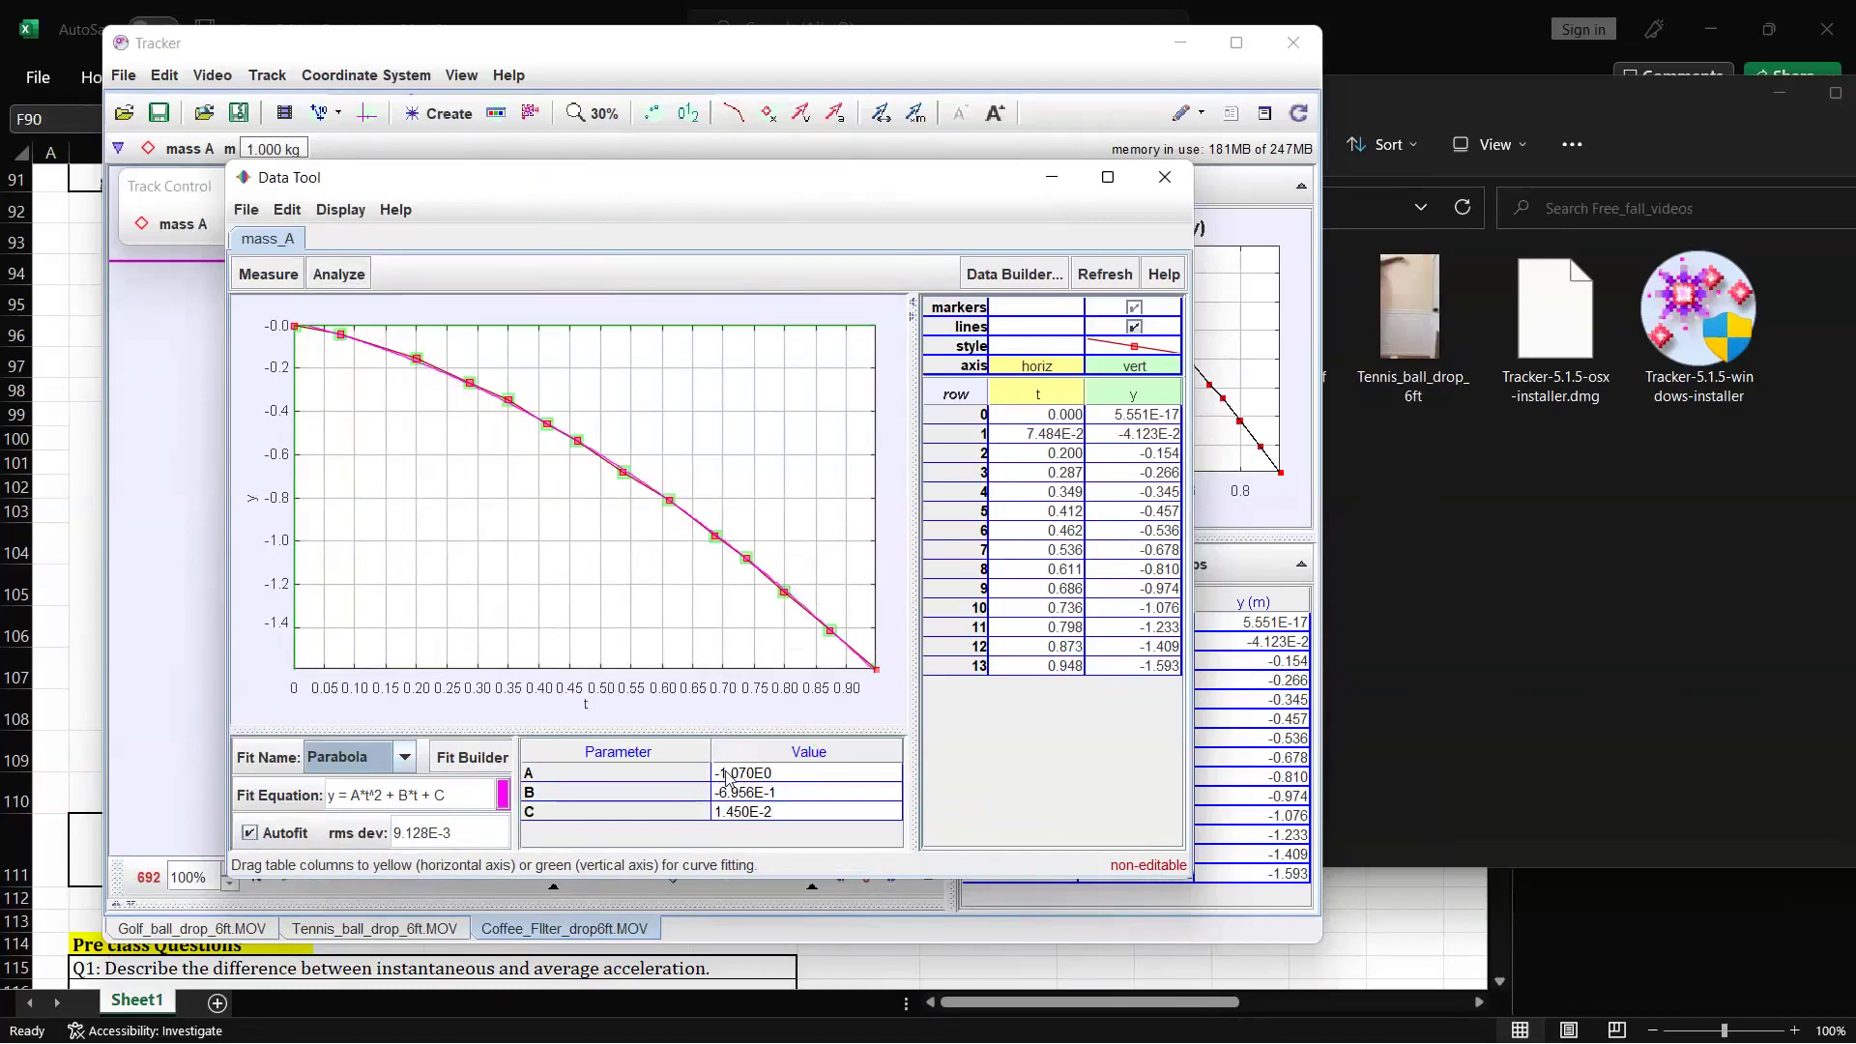
click(846, 735)
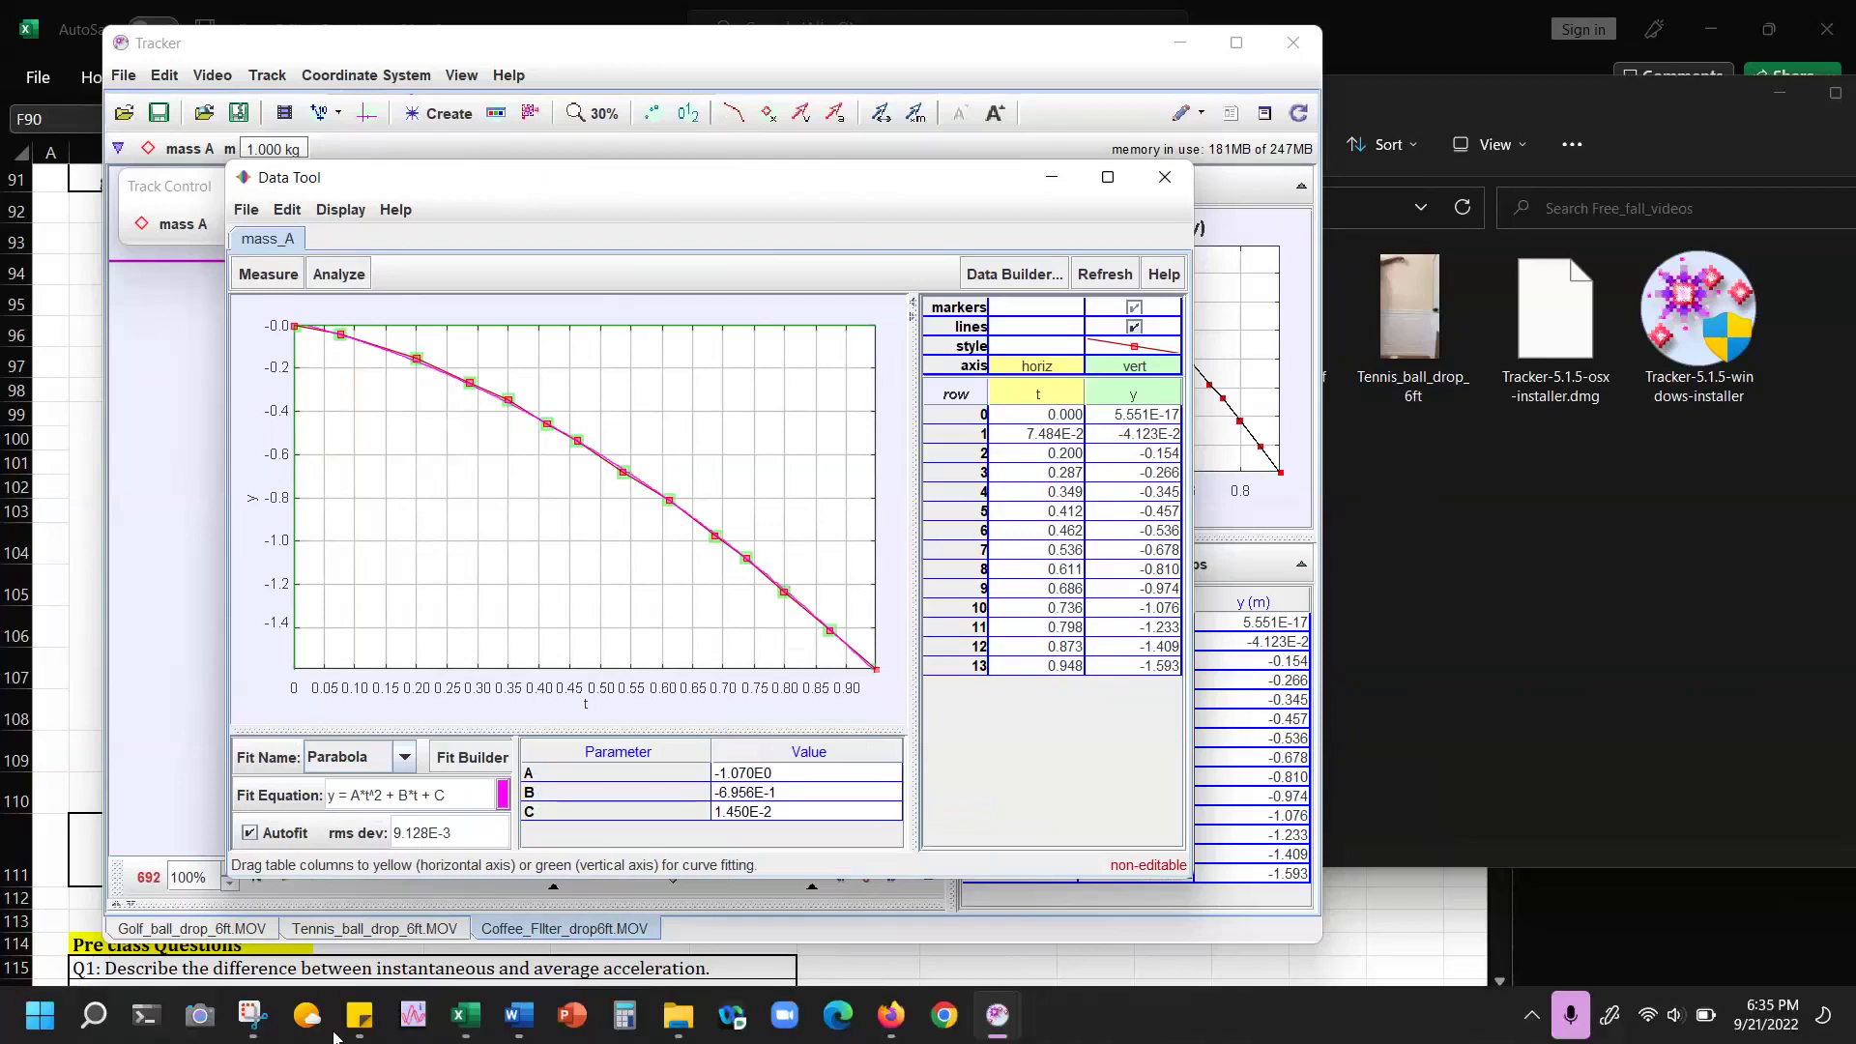
- Switch to the Snipping Tool and capture a new rectangular snip of the y-versus-time graph with its fit equation and parameters A, B and C
click(251, 1015)
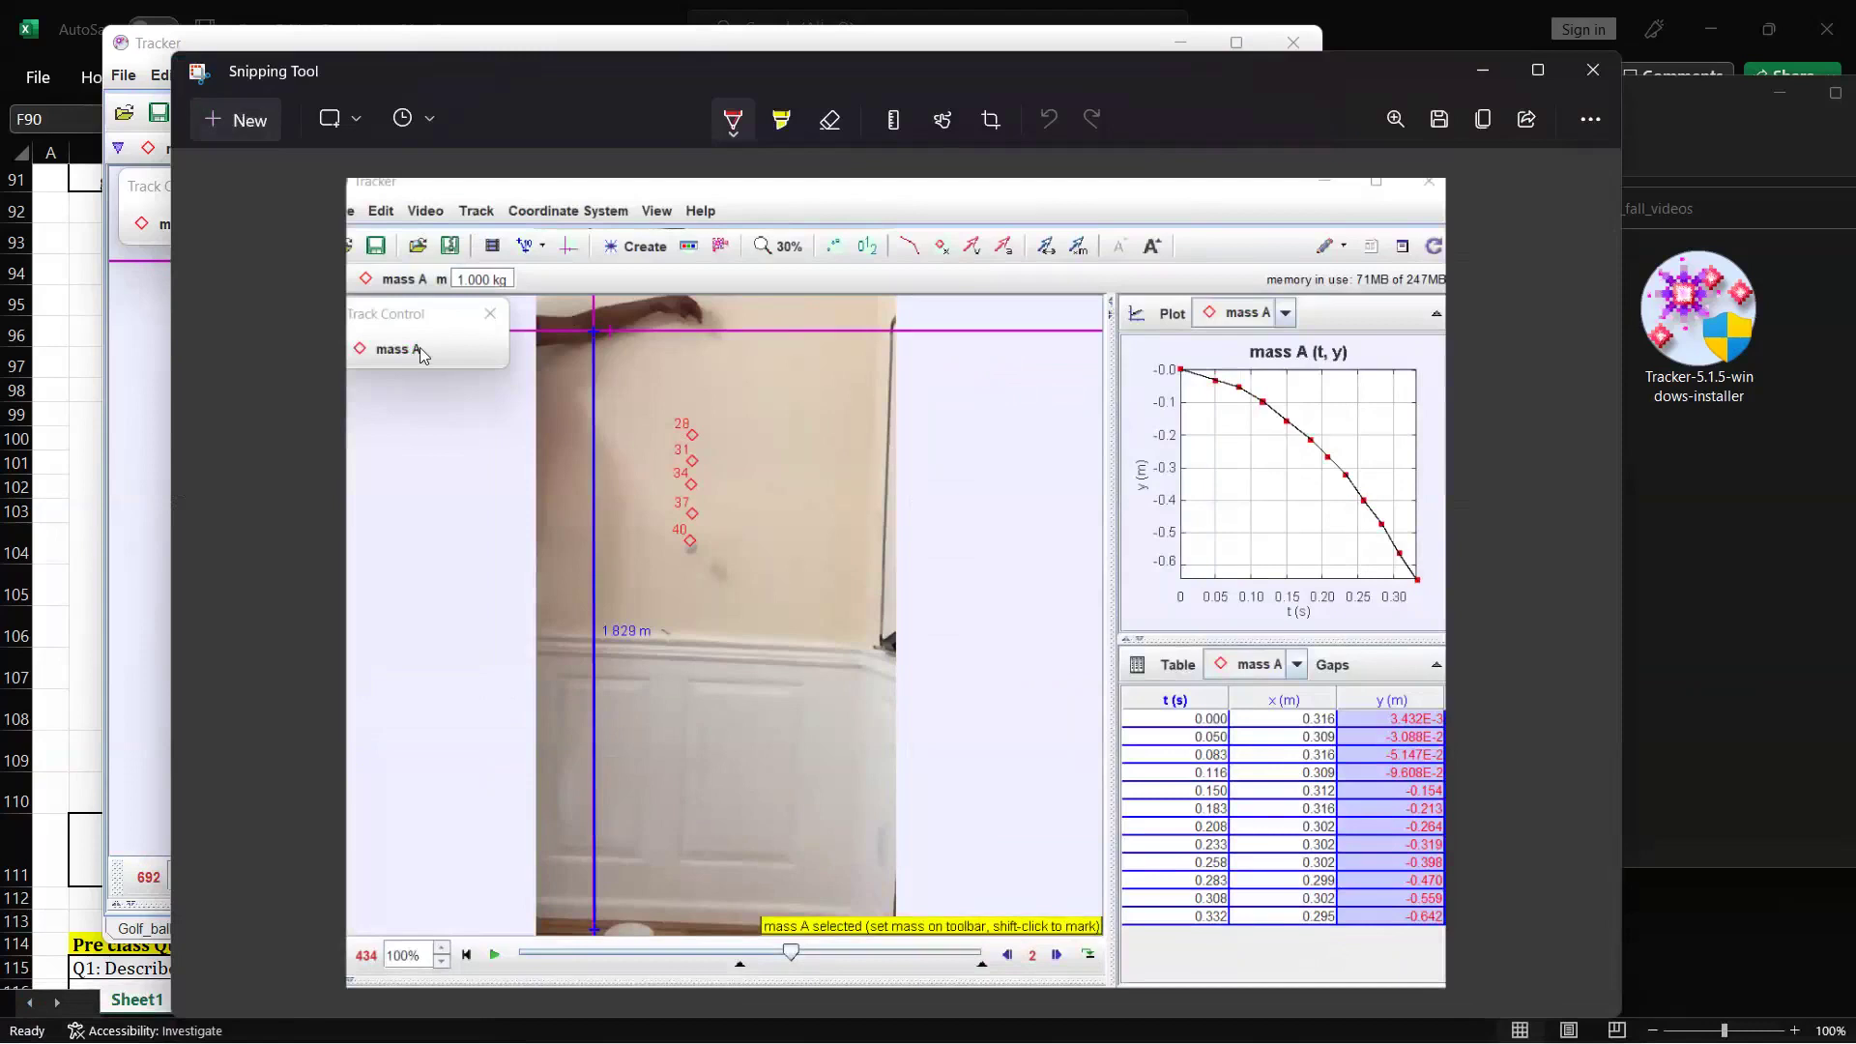
key(ctrl+n)
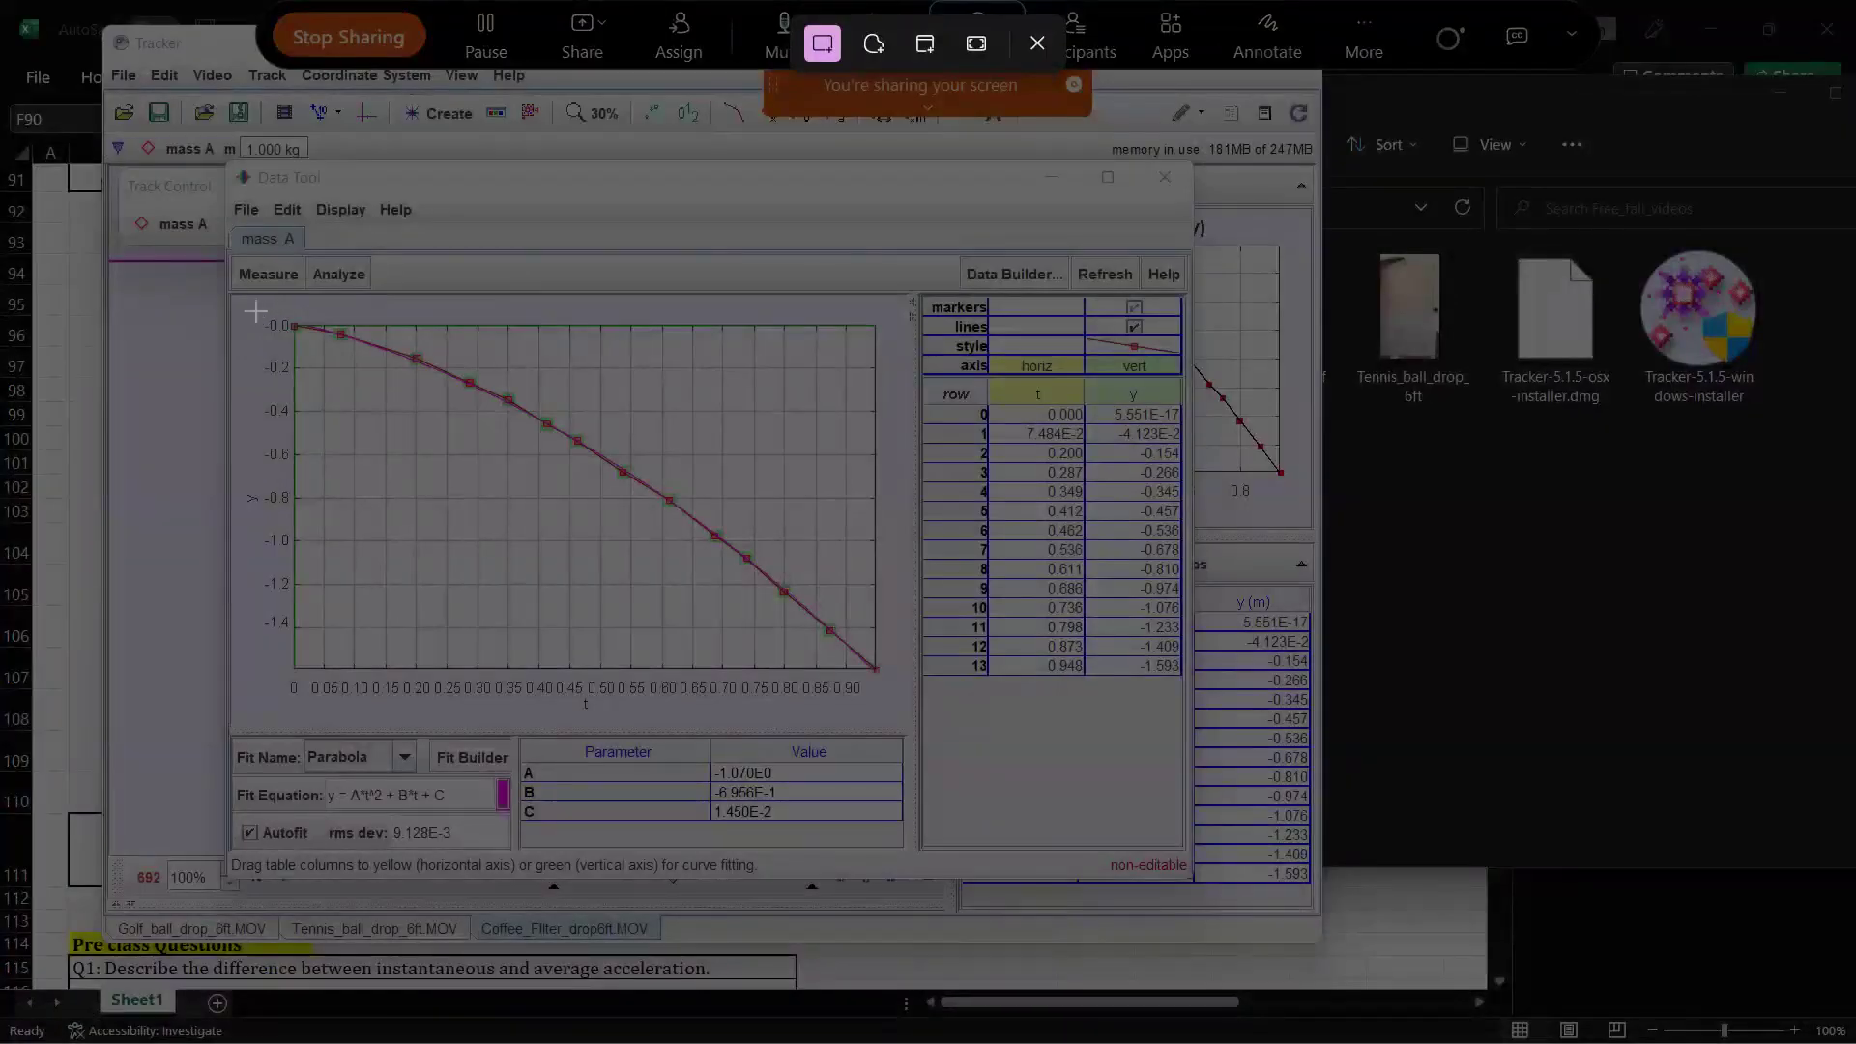
drag(237, 301, 906, 844)
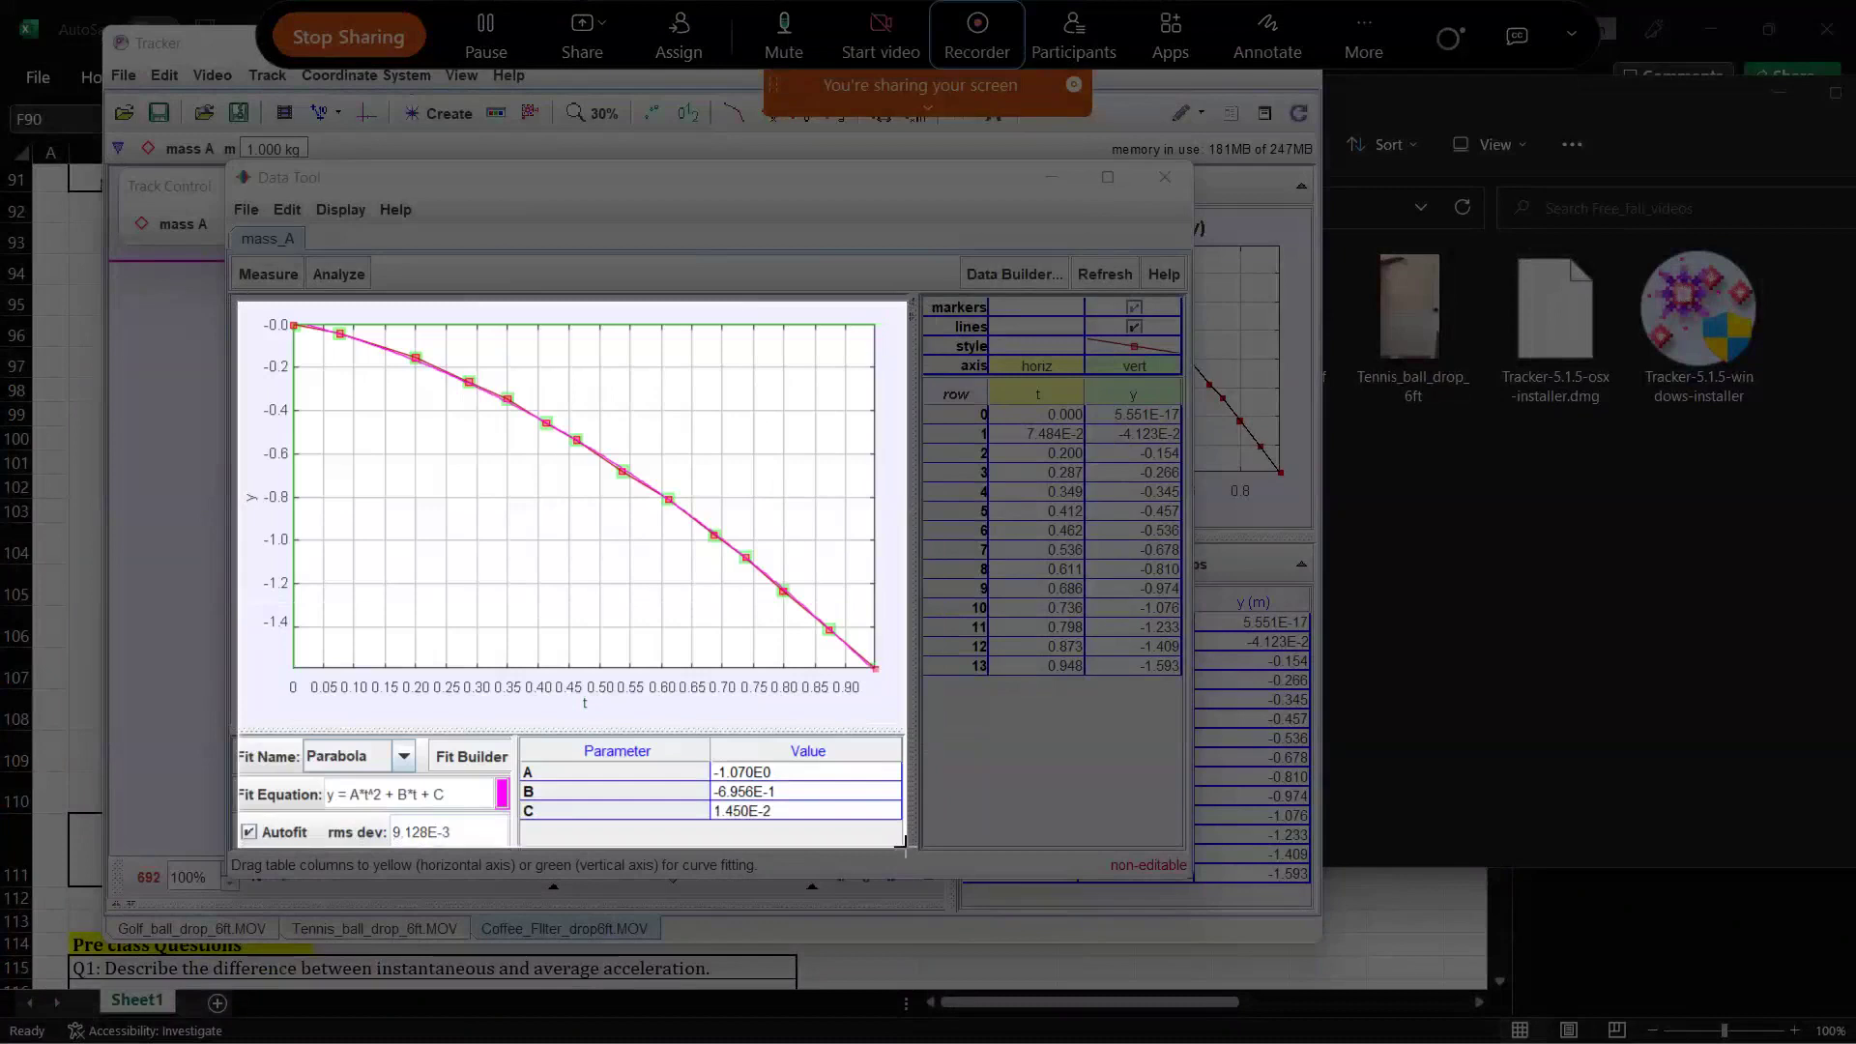
drag(904, 847, 905, 825)
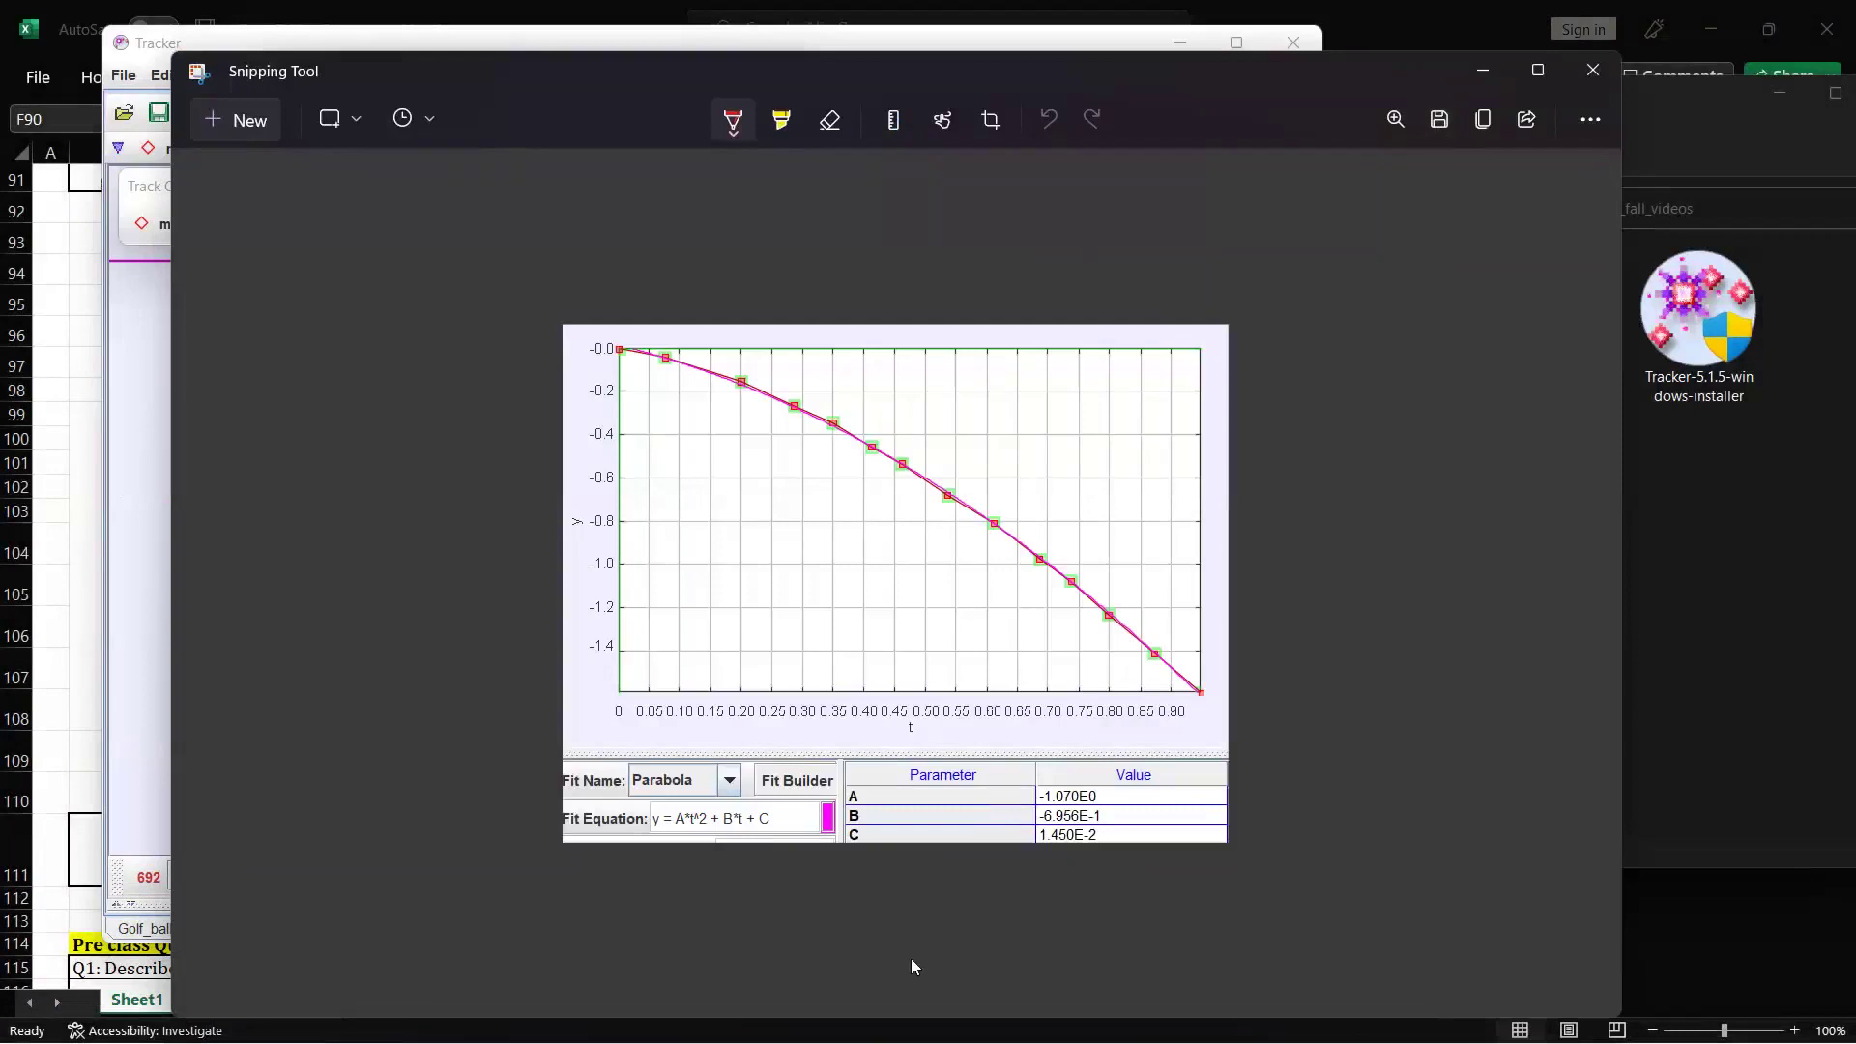
- Switch to the Excel lab sheet and select the blank merged area above the Figure 6 caption
click(124, 709)
key(alt+Tab)
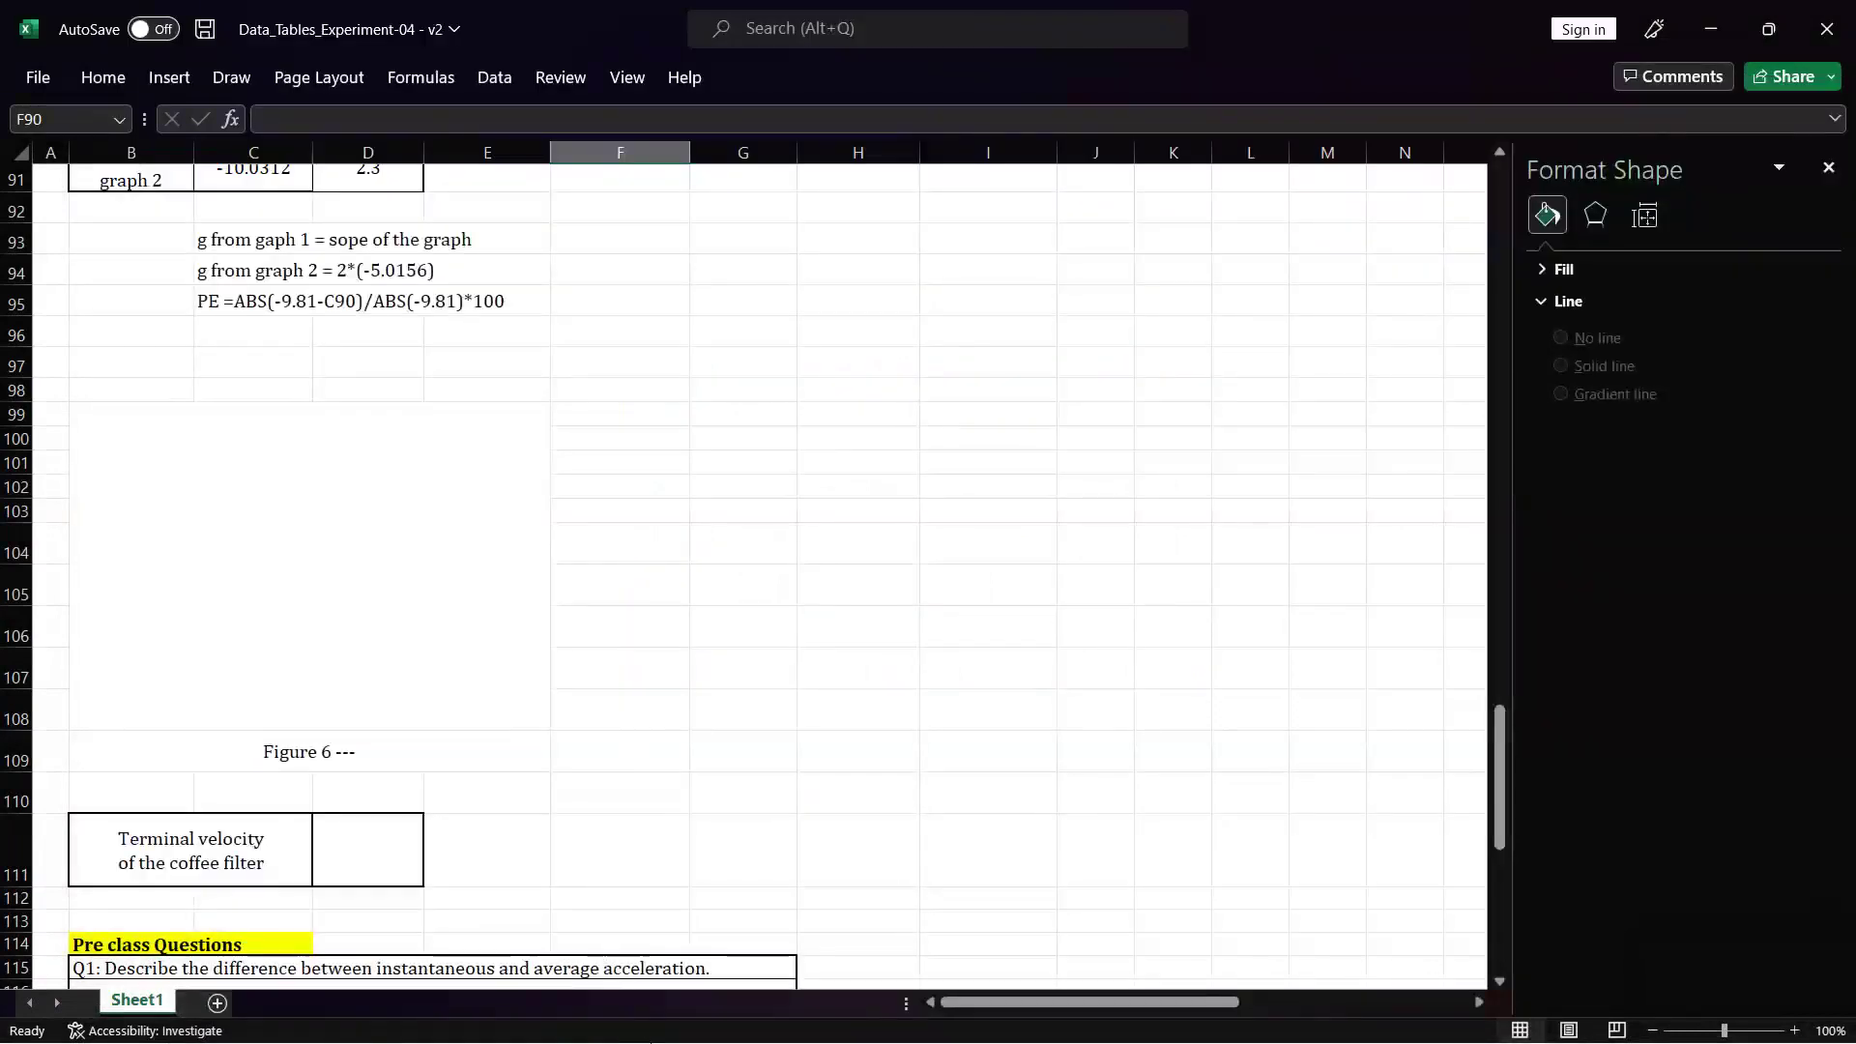
click(360, 455)
click(172, 80)
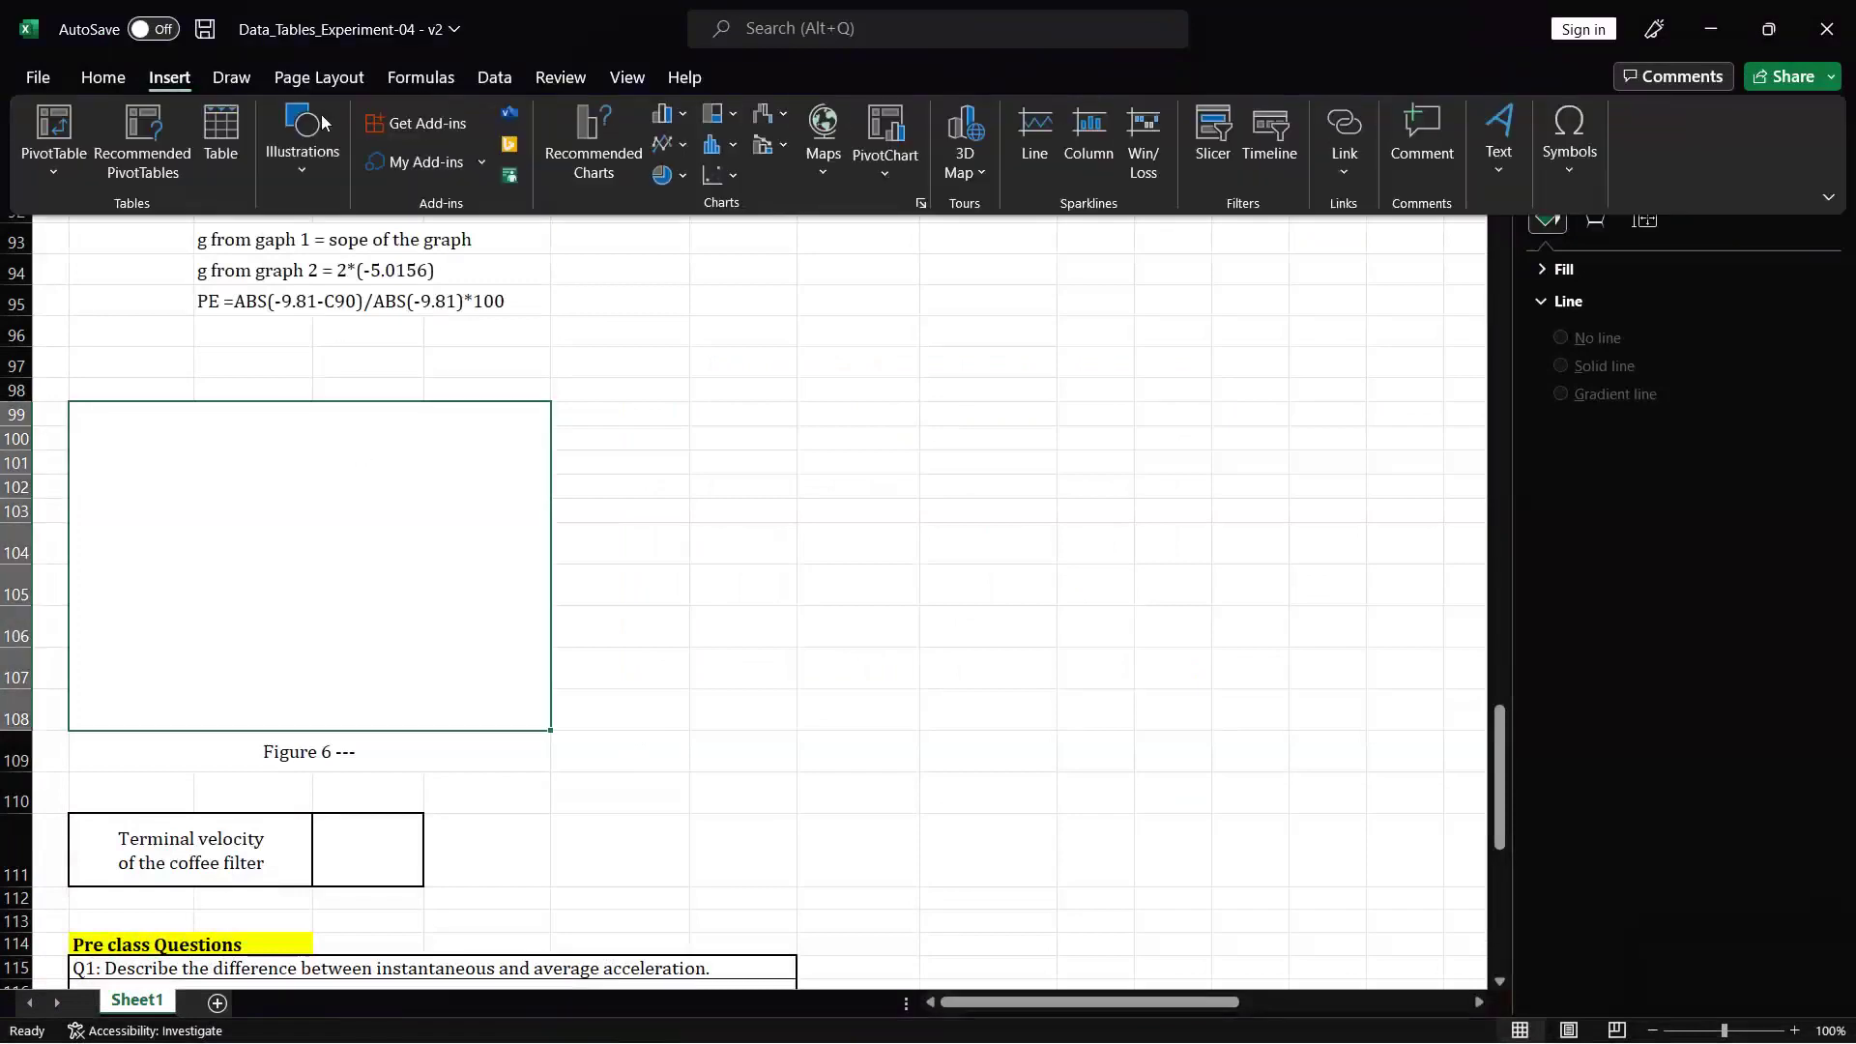
click(319, 126)
click(292, 261)
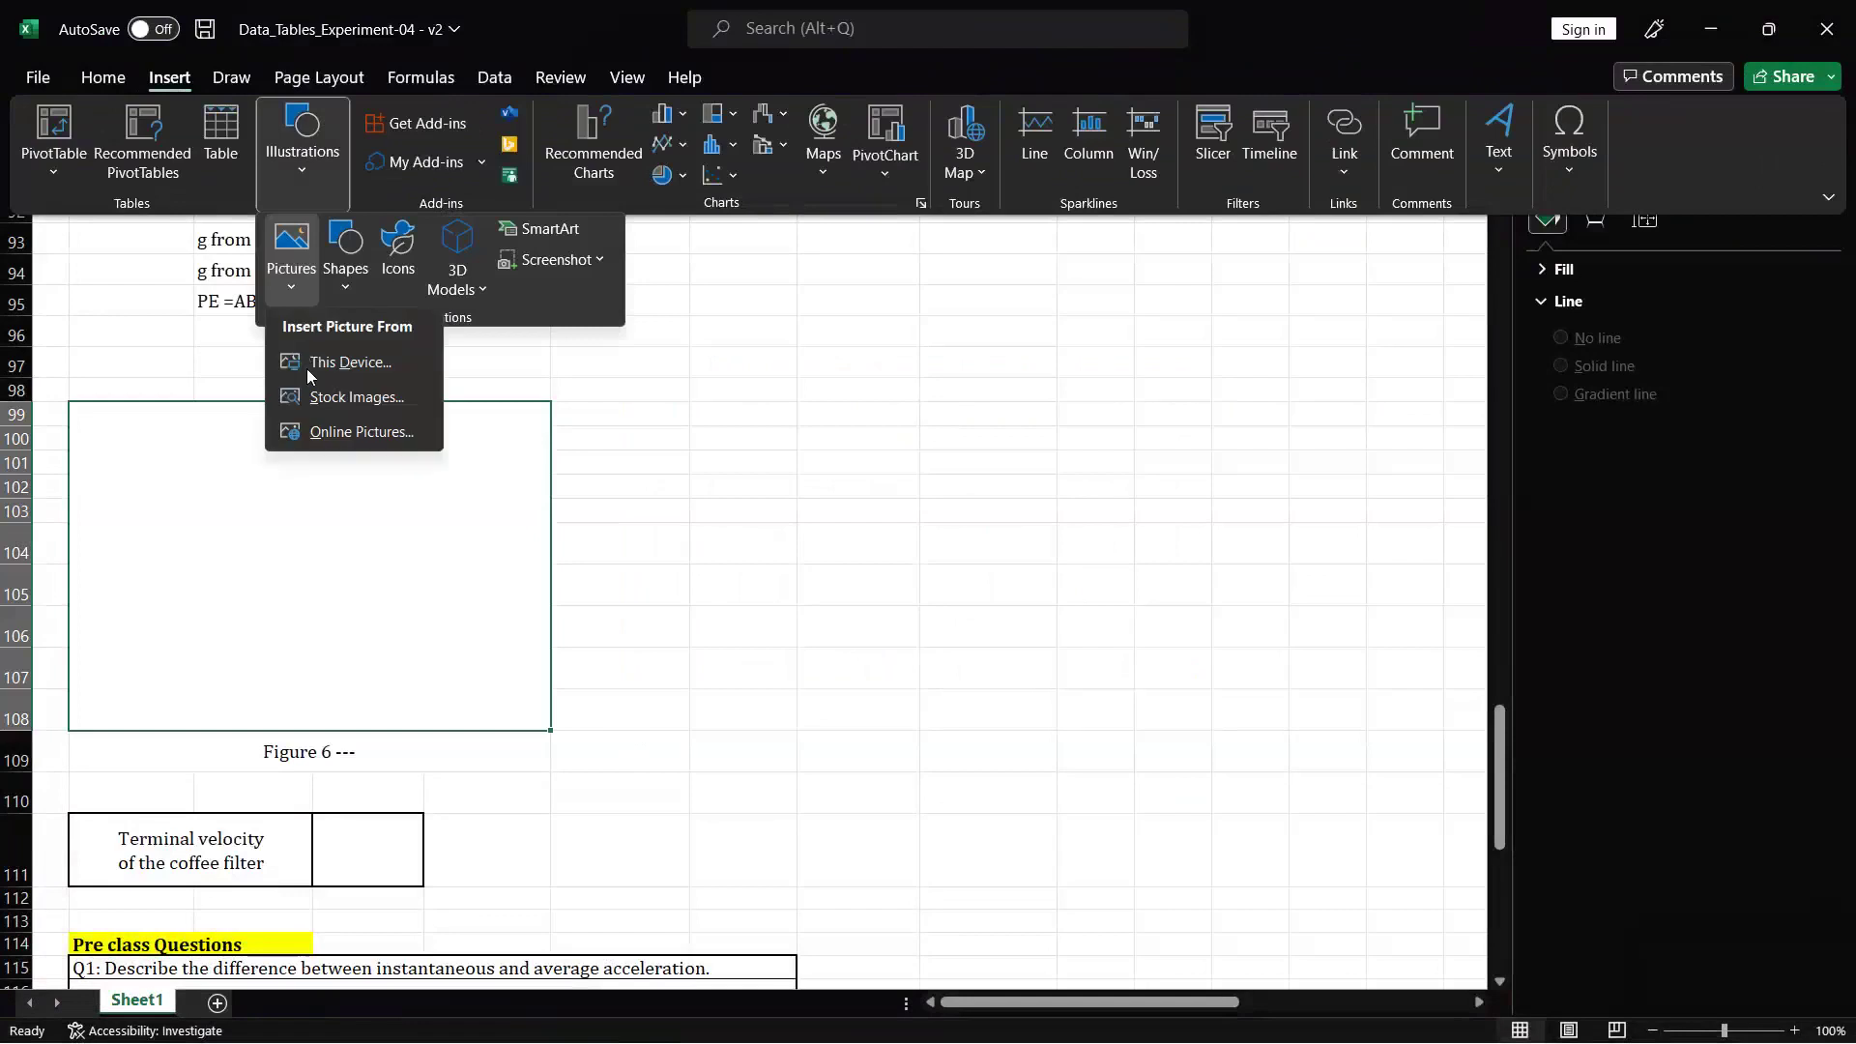
click(306, 368)
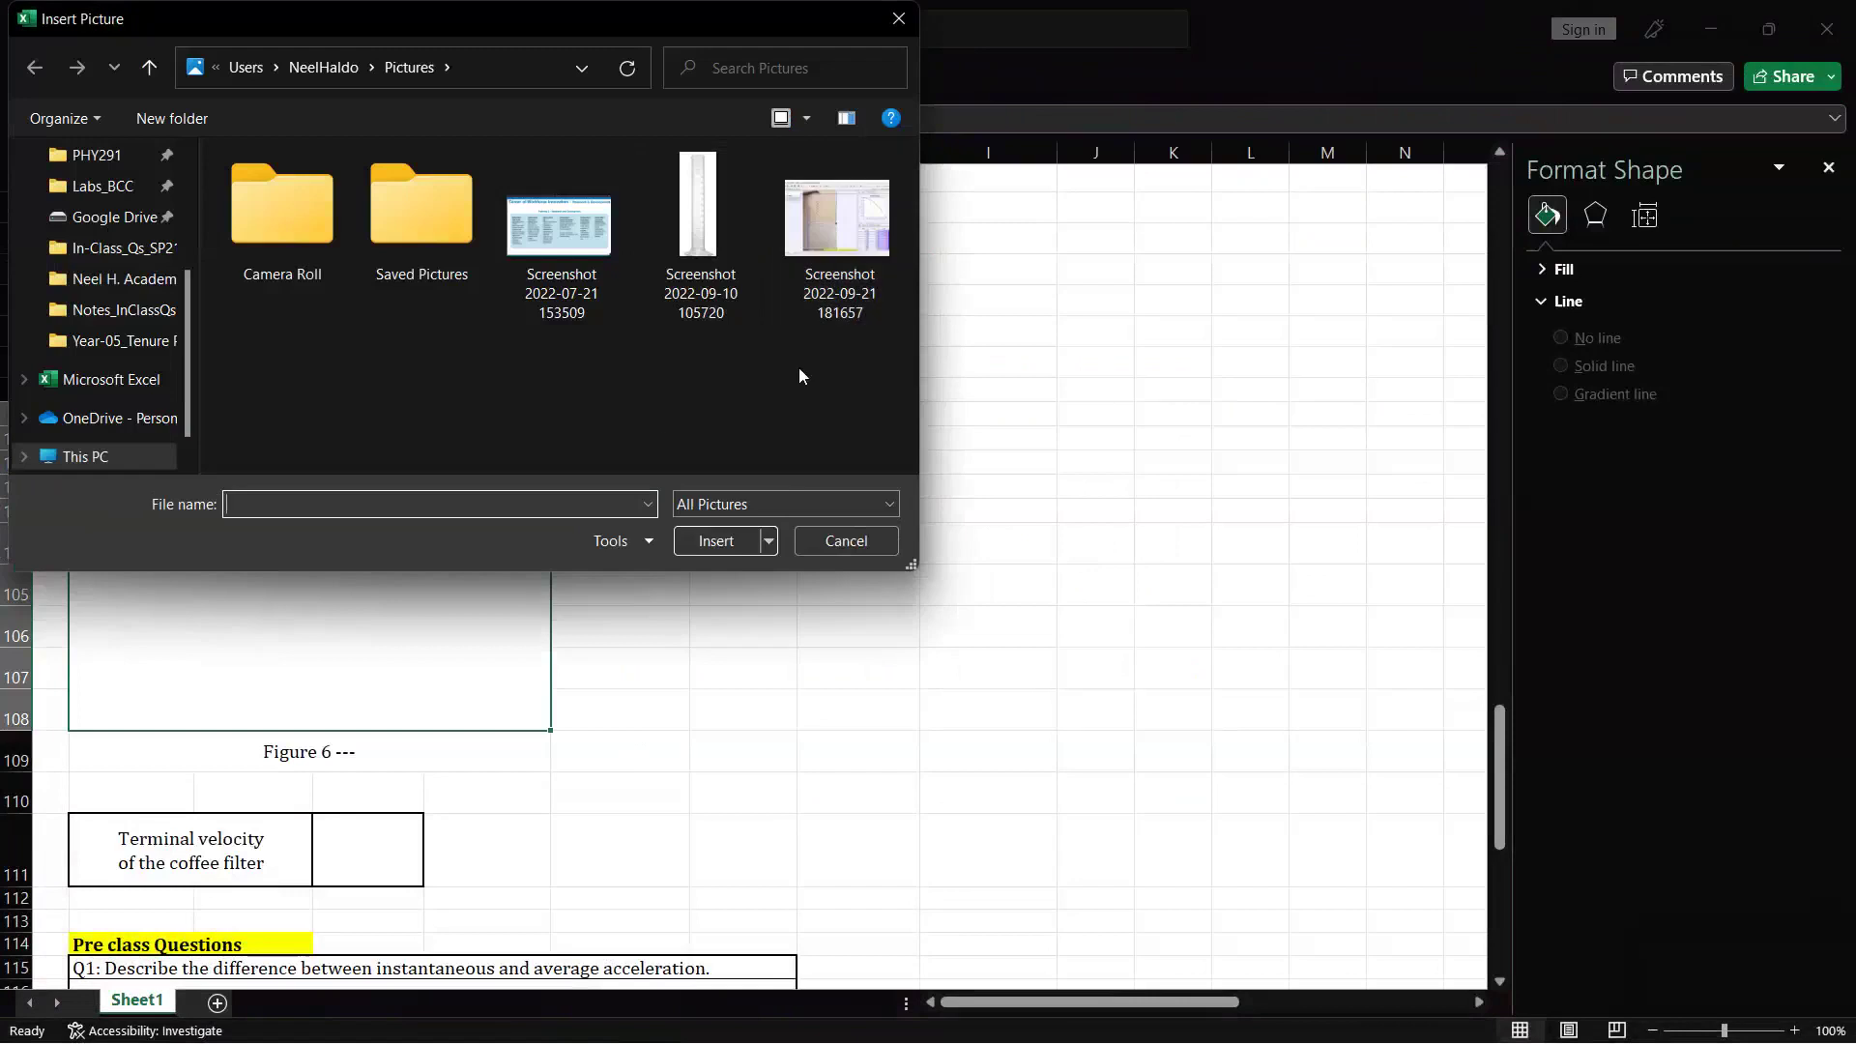
- Switch to the Snipping Tool and save the graph snip as a JPG in the Pictures folder under its default name
mouse_move(1004, 1015)
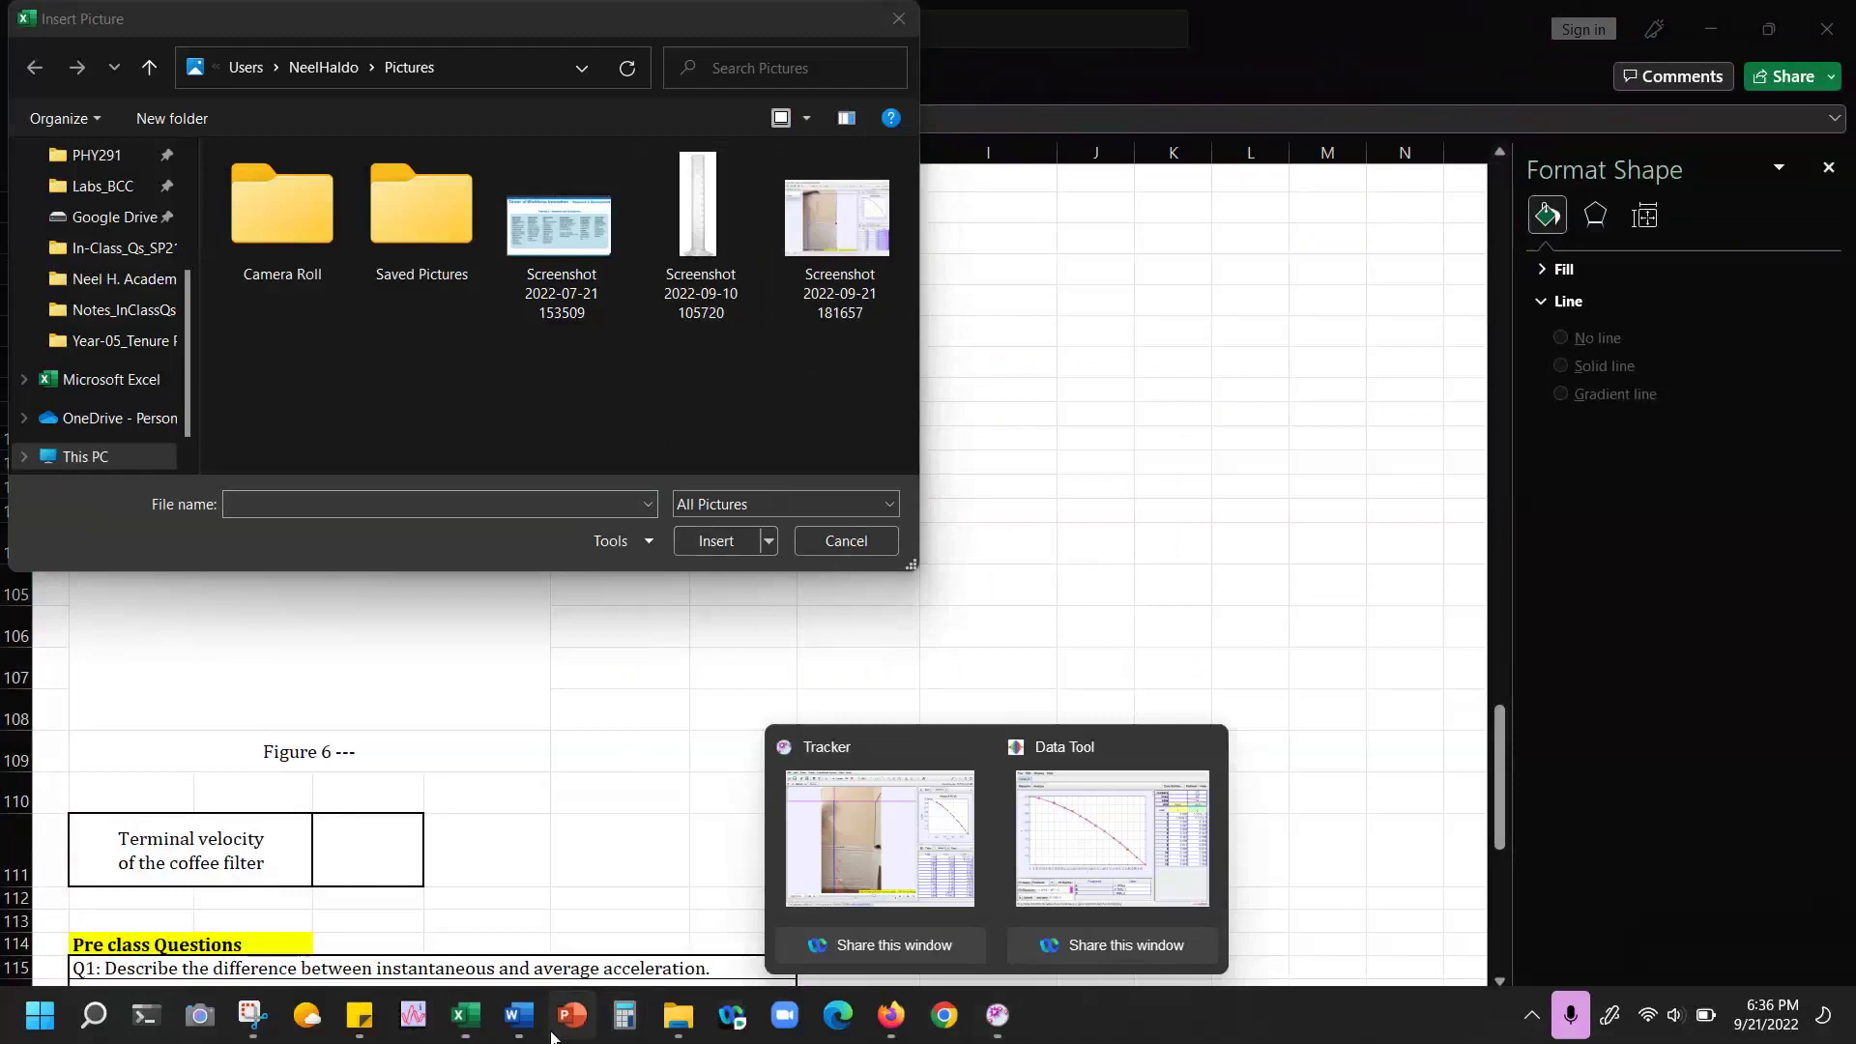
click(250, 1017)
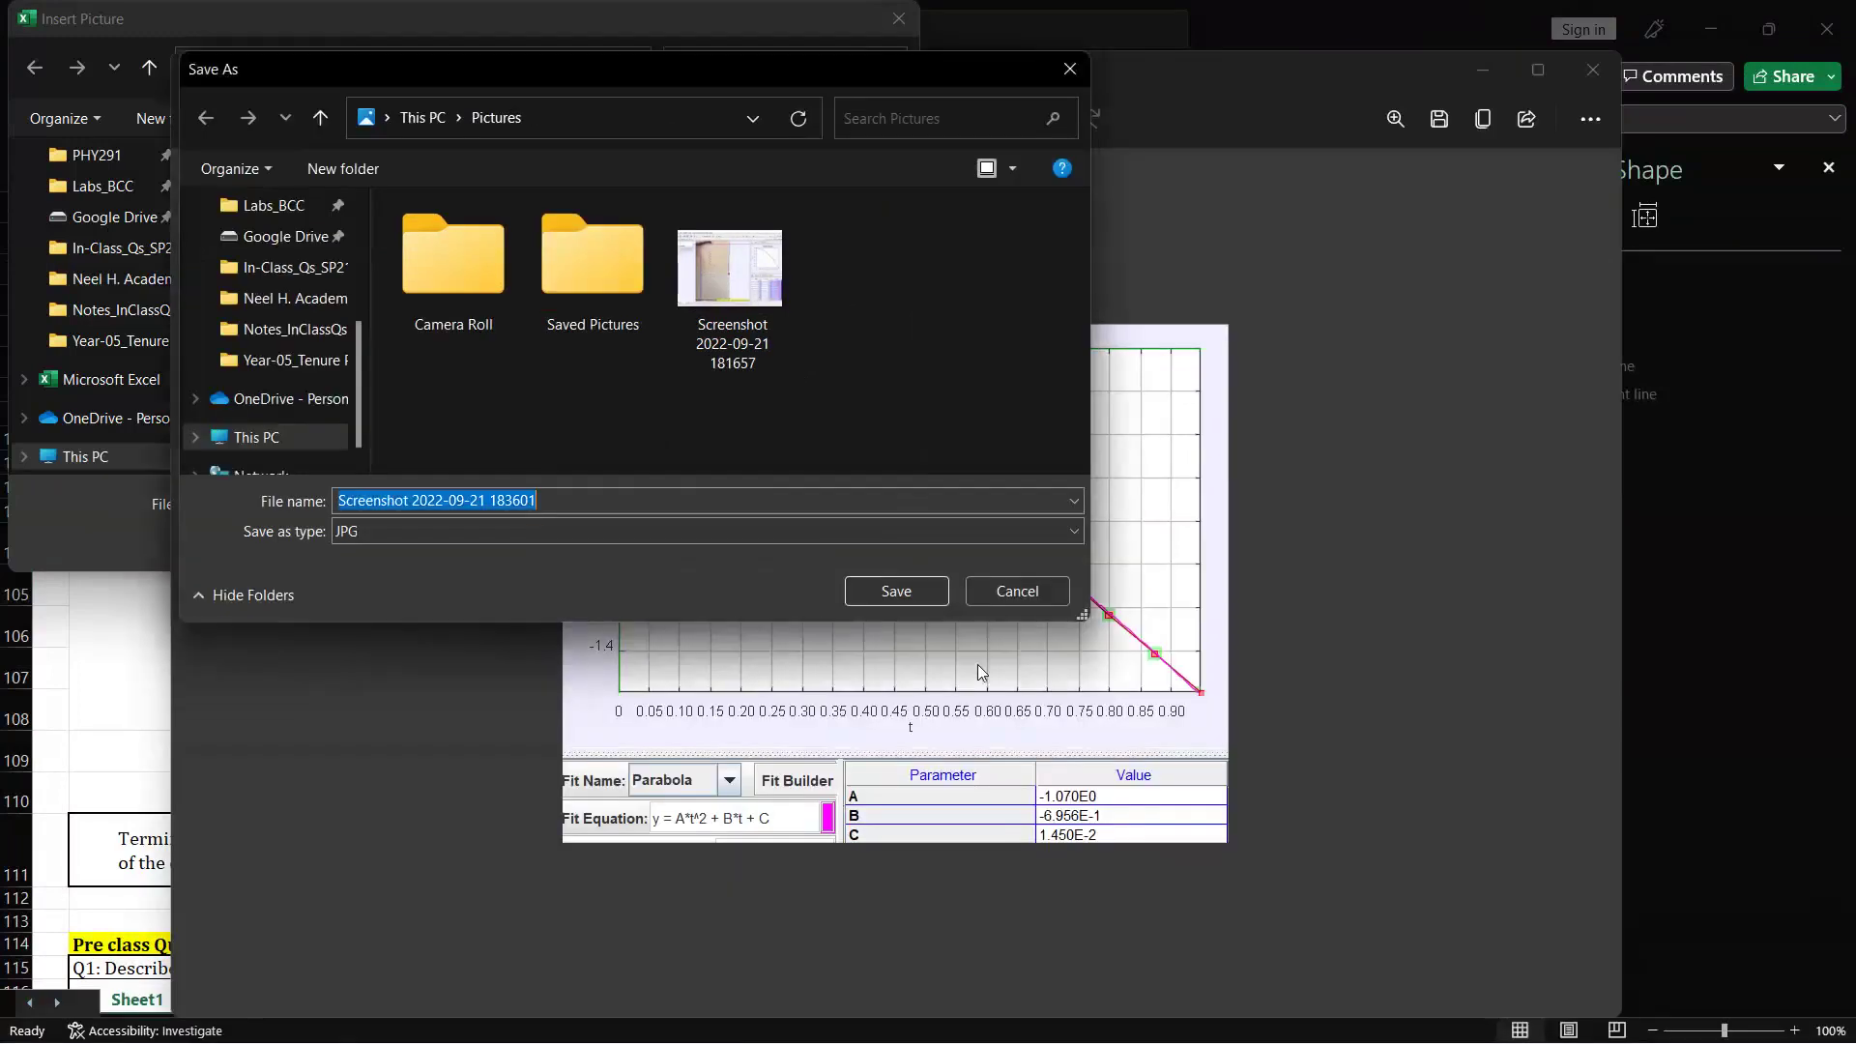
click(1036, 597)
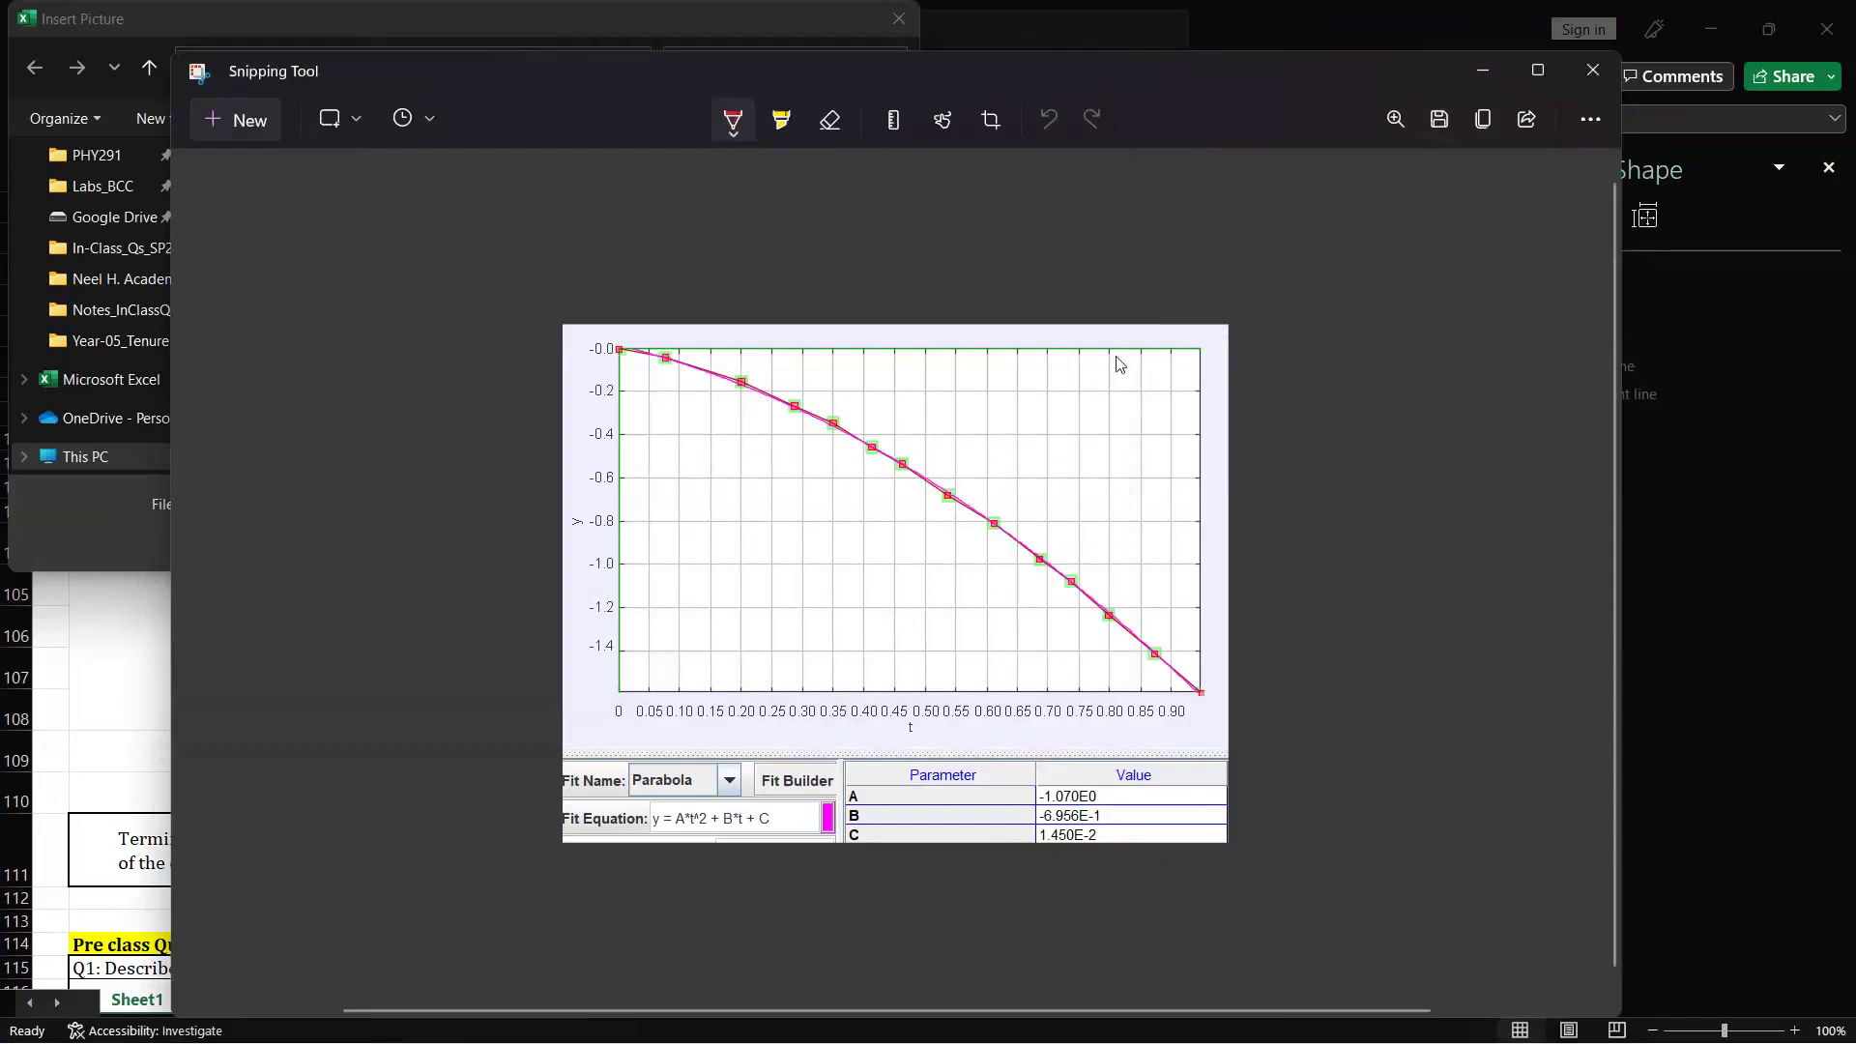
click(1440, 119)
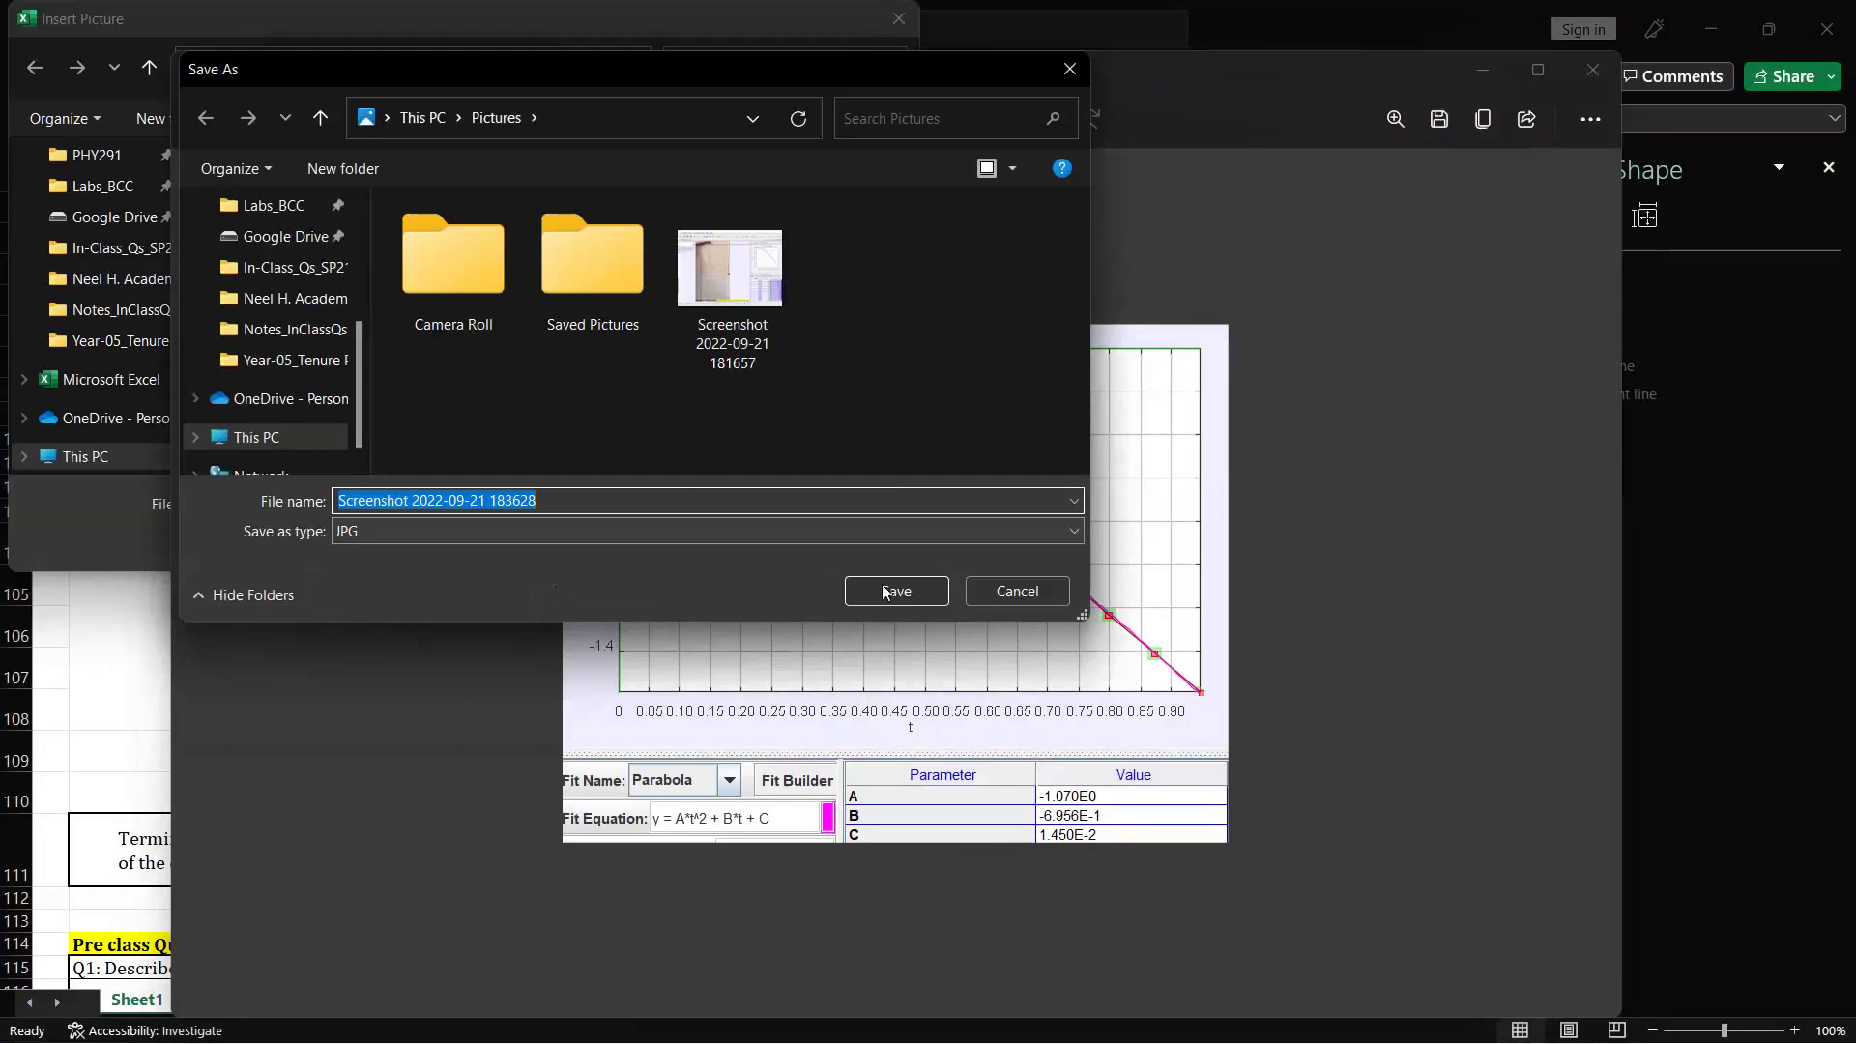
click(883, 592)
- Return to Excel and insert the newly saved graph screenshot into the sheet from the device's Pictures folder
click(135, 669)
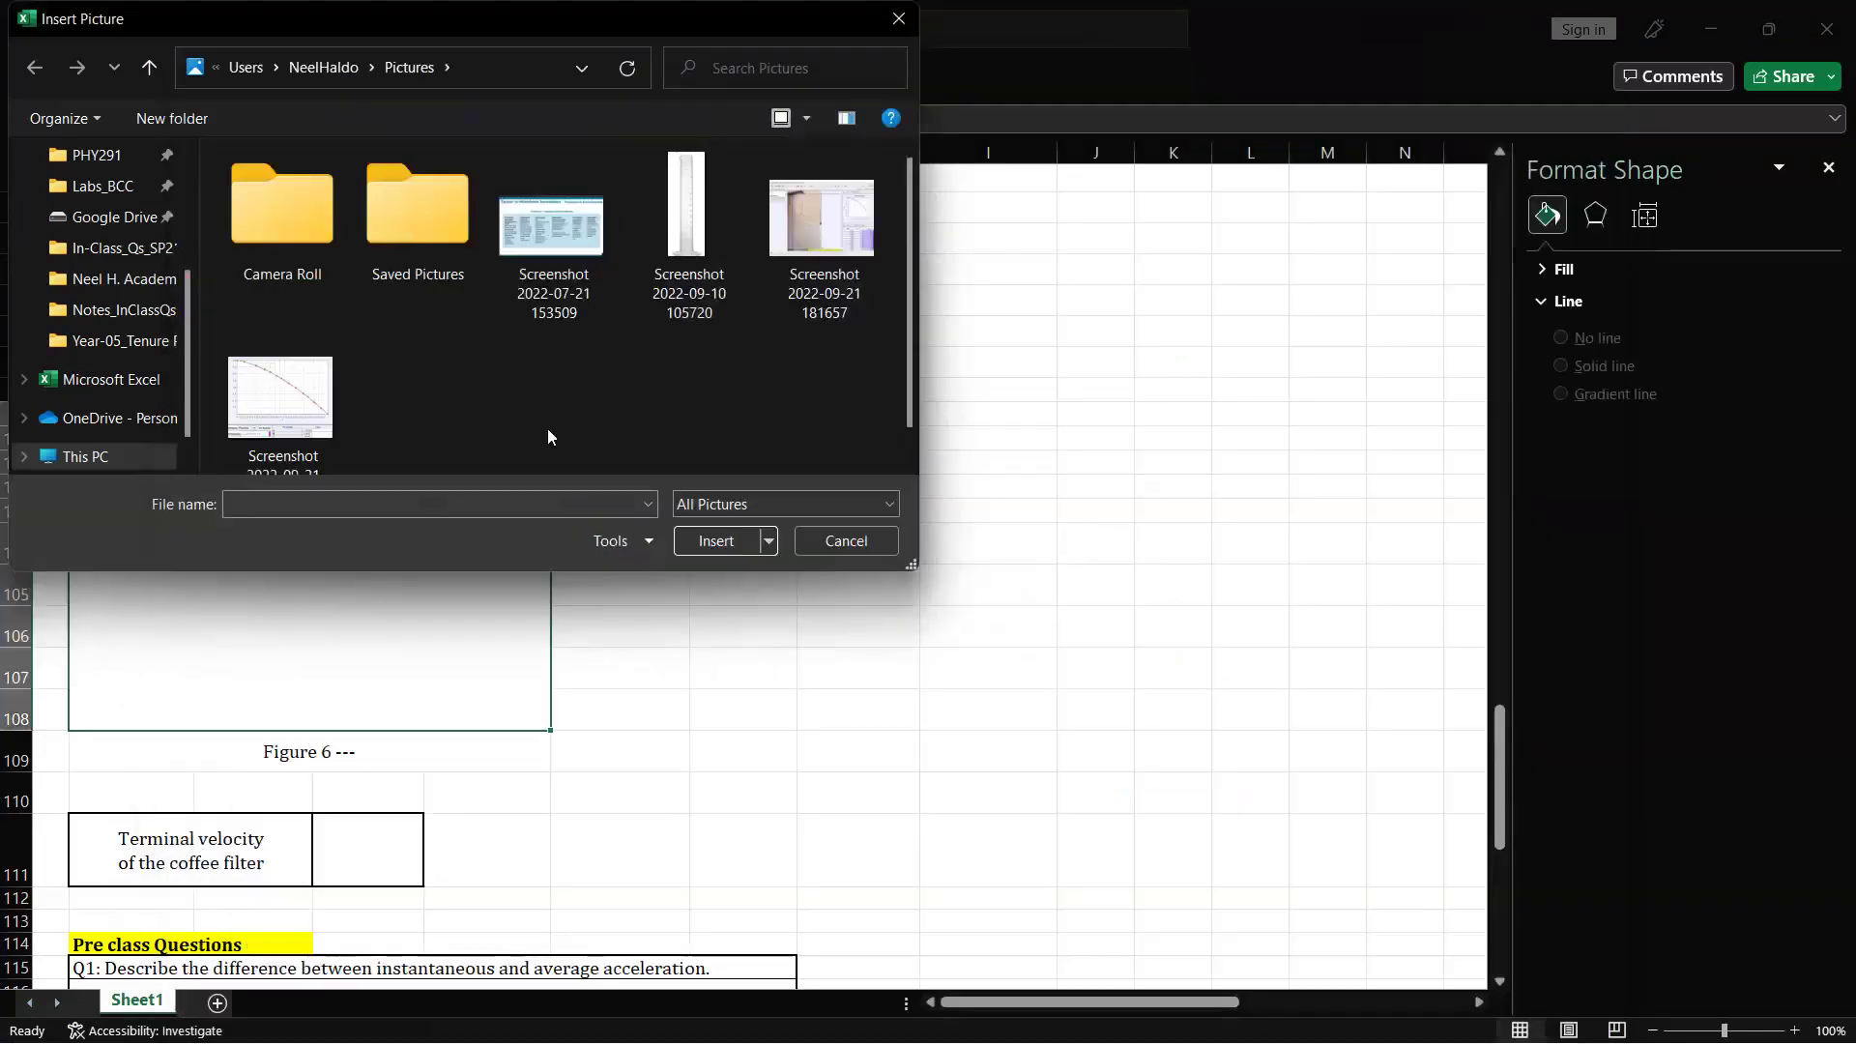
drag(305, 406, 776, 792)
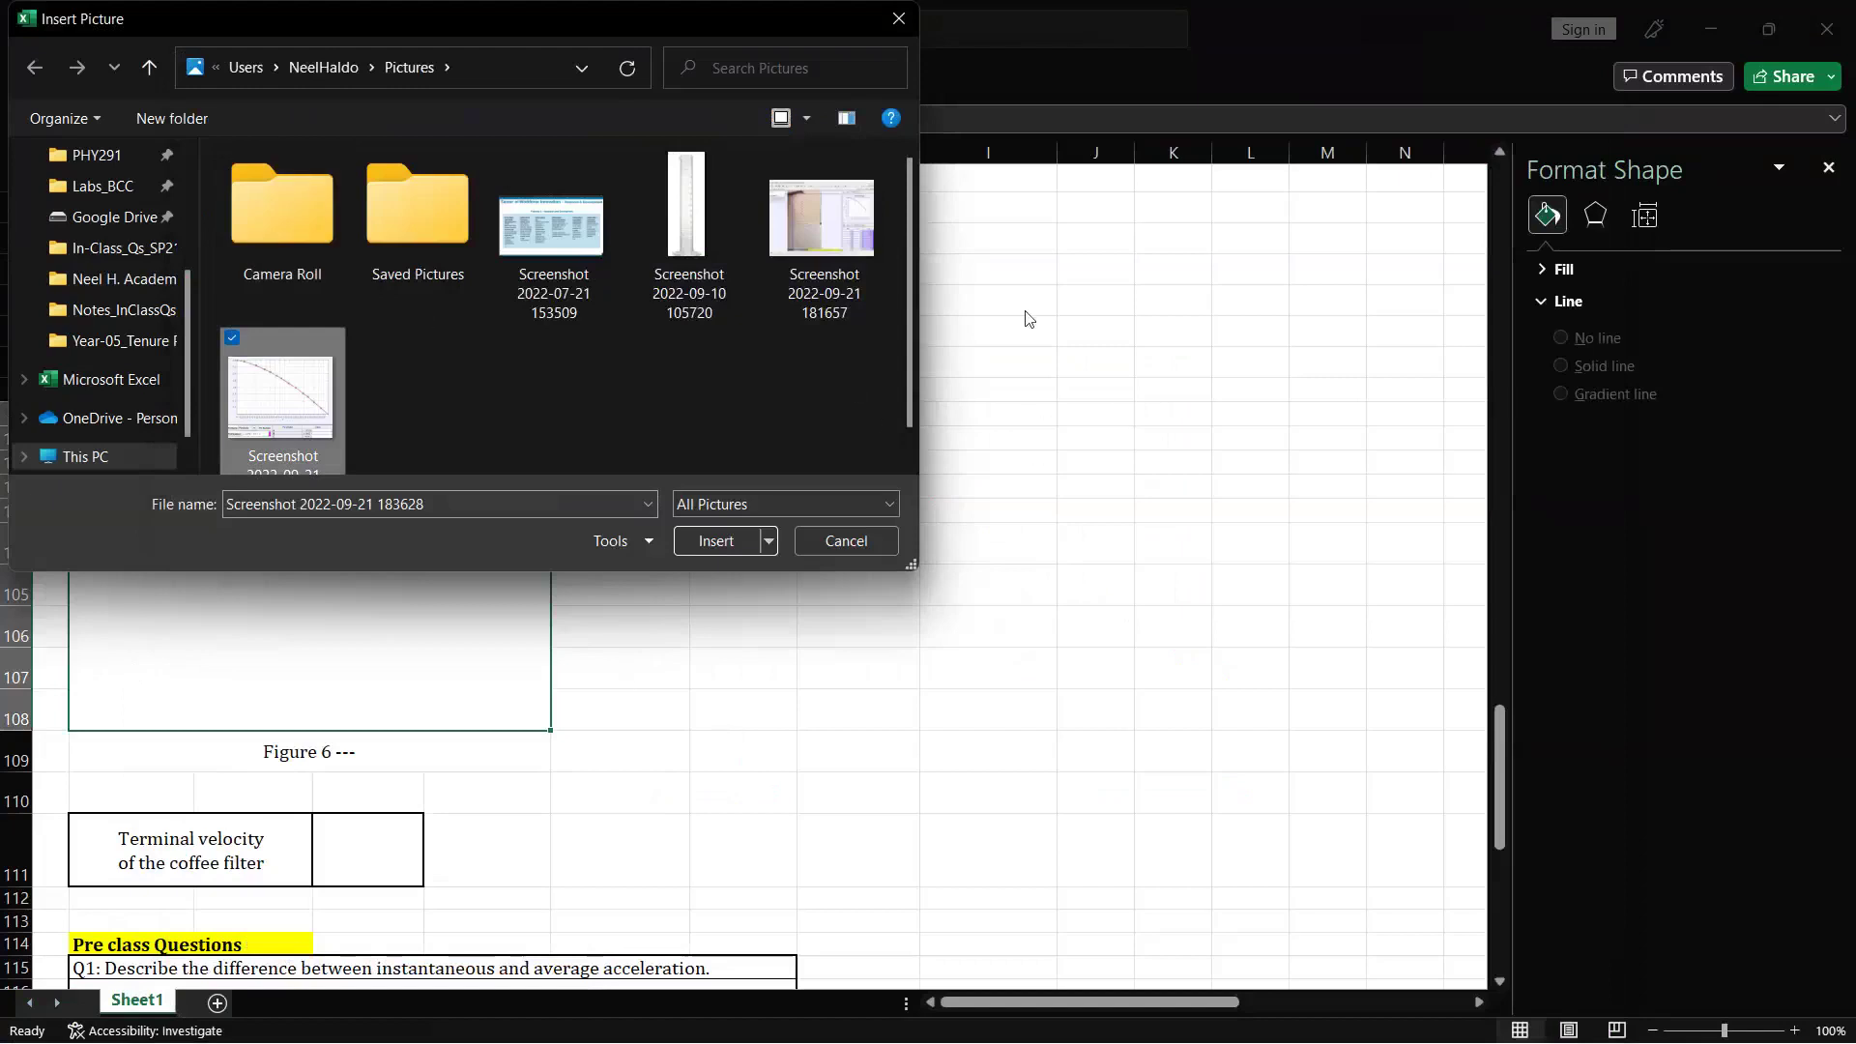
click(833, 539)
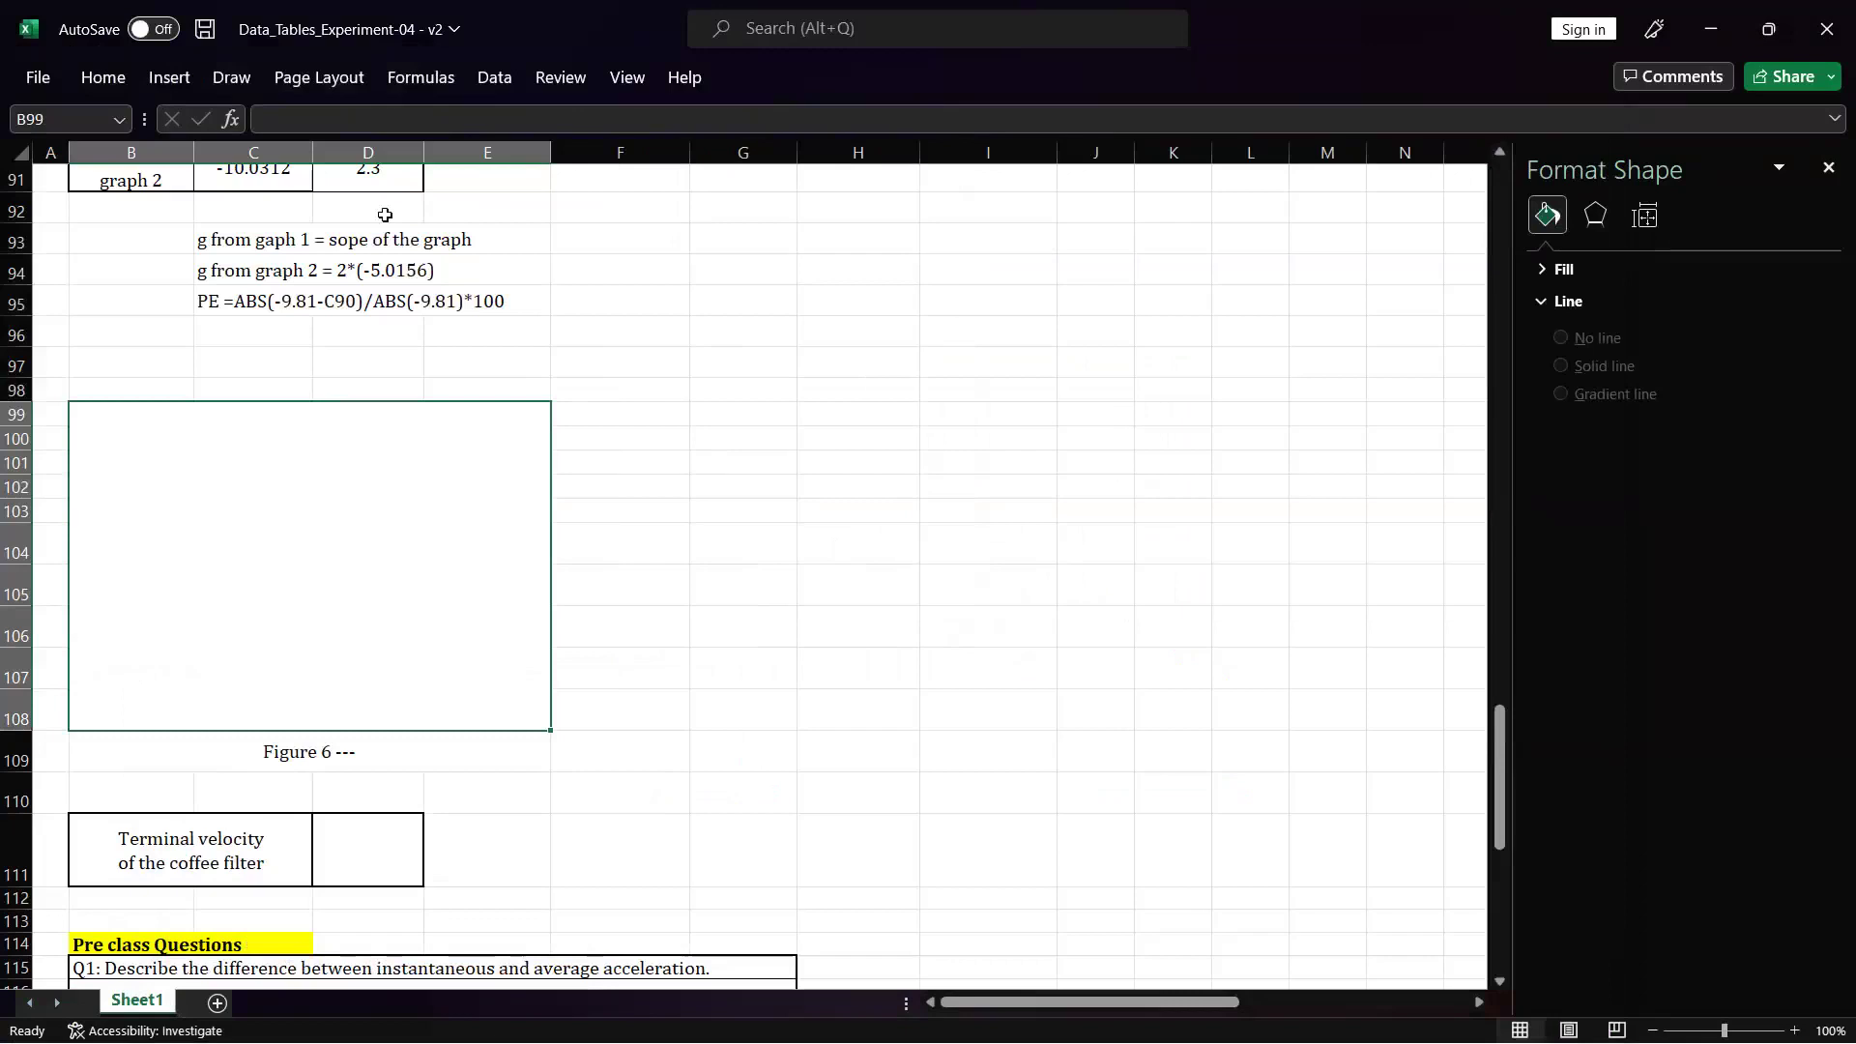
click(169, 77)
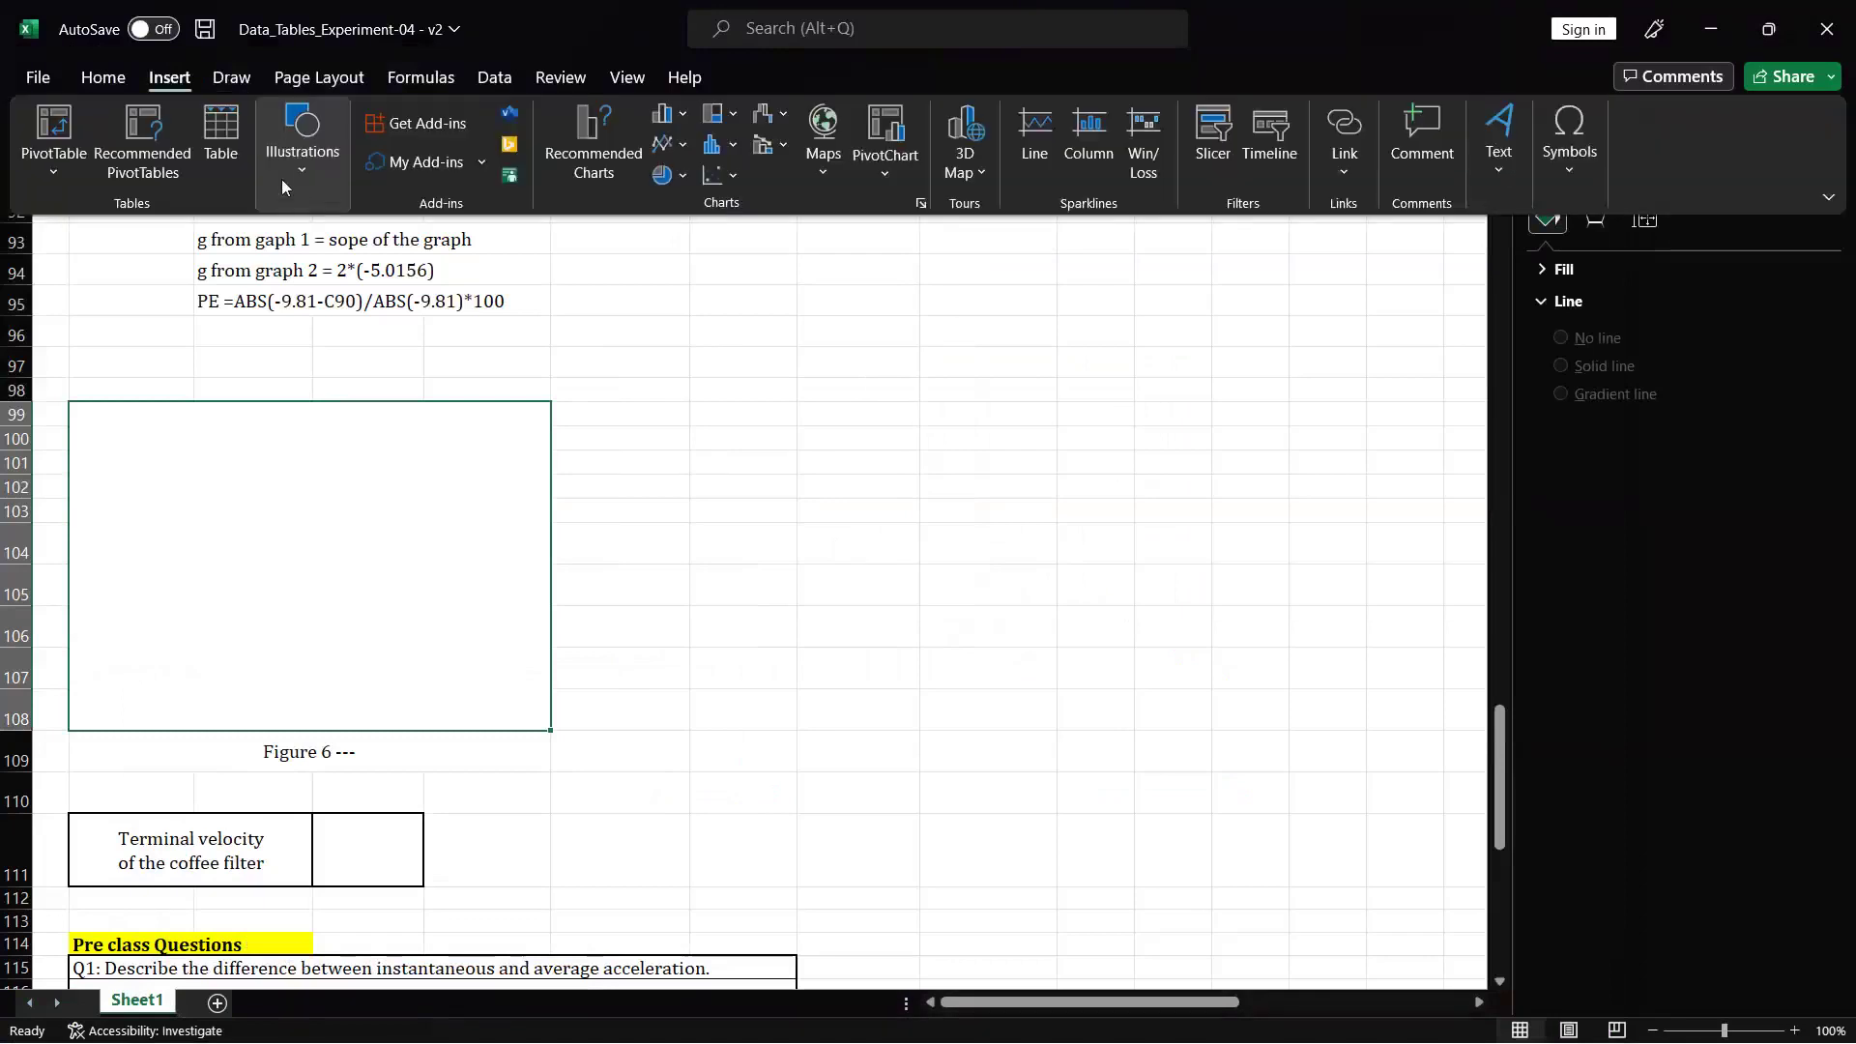
click(283, 184)
click(286, 274)
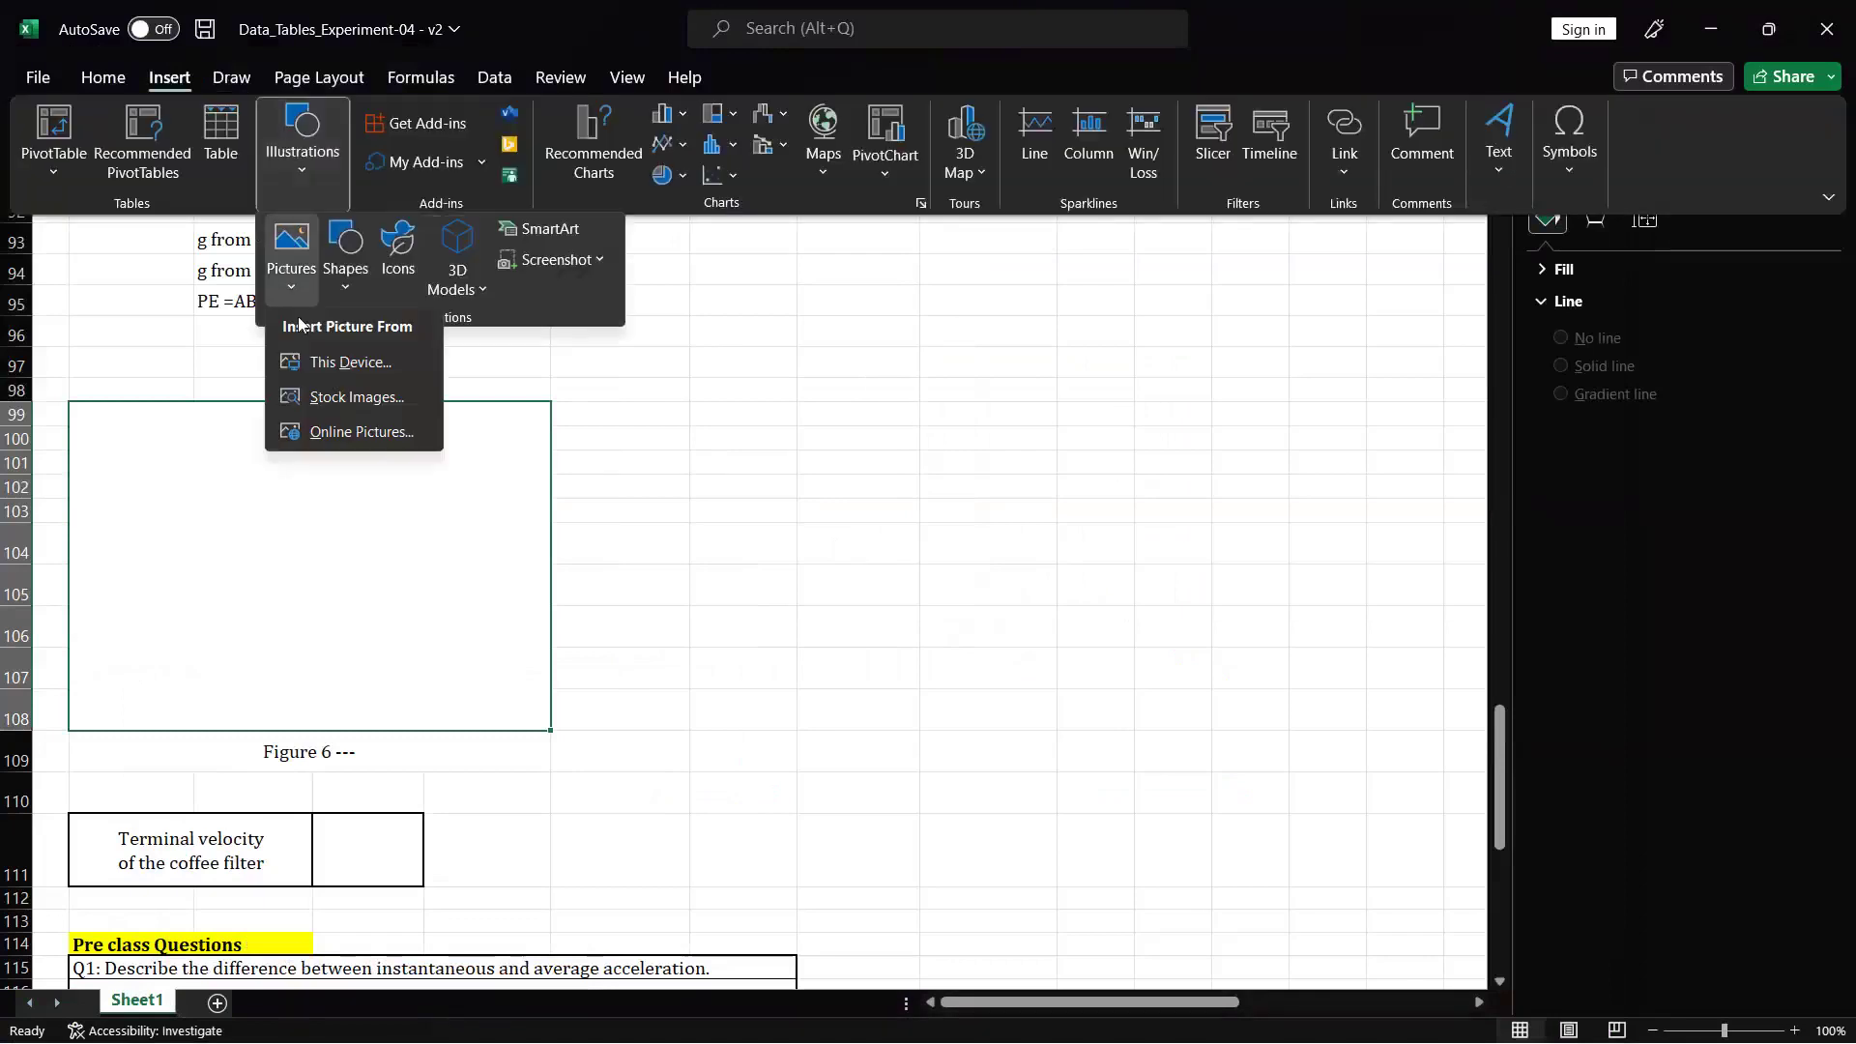
click(310, 362)
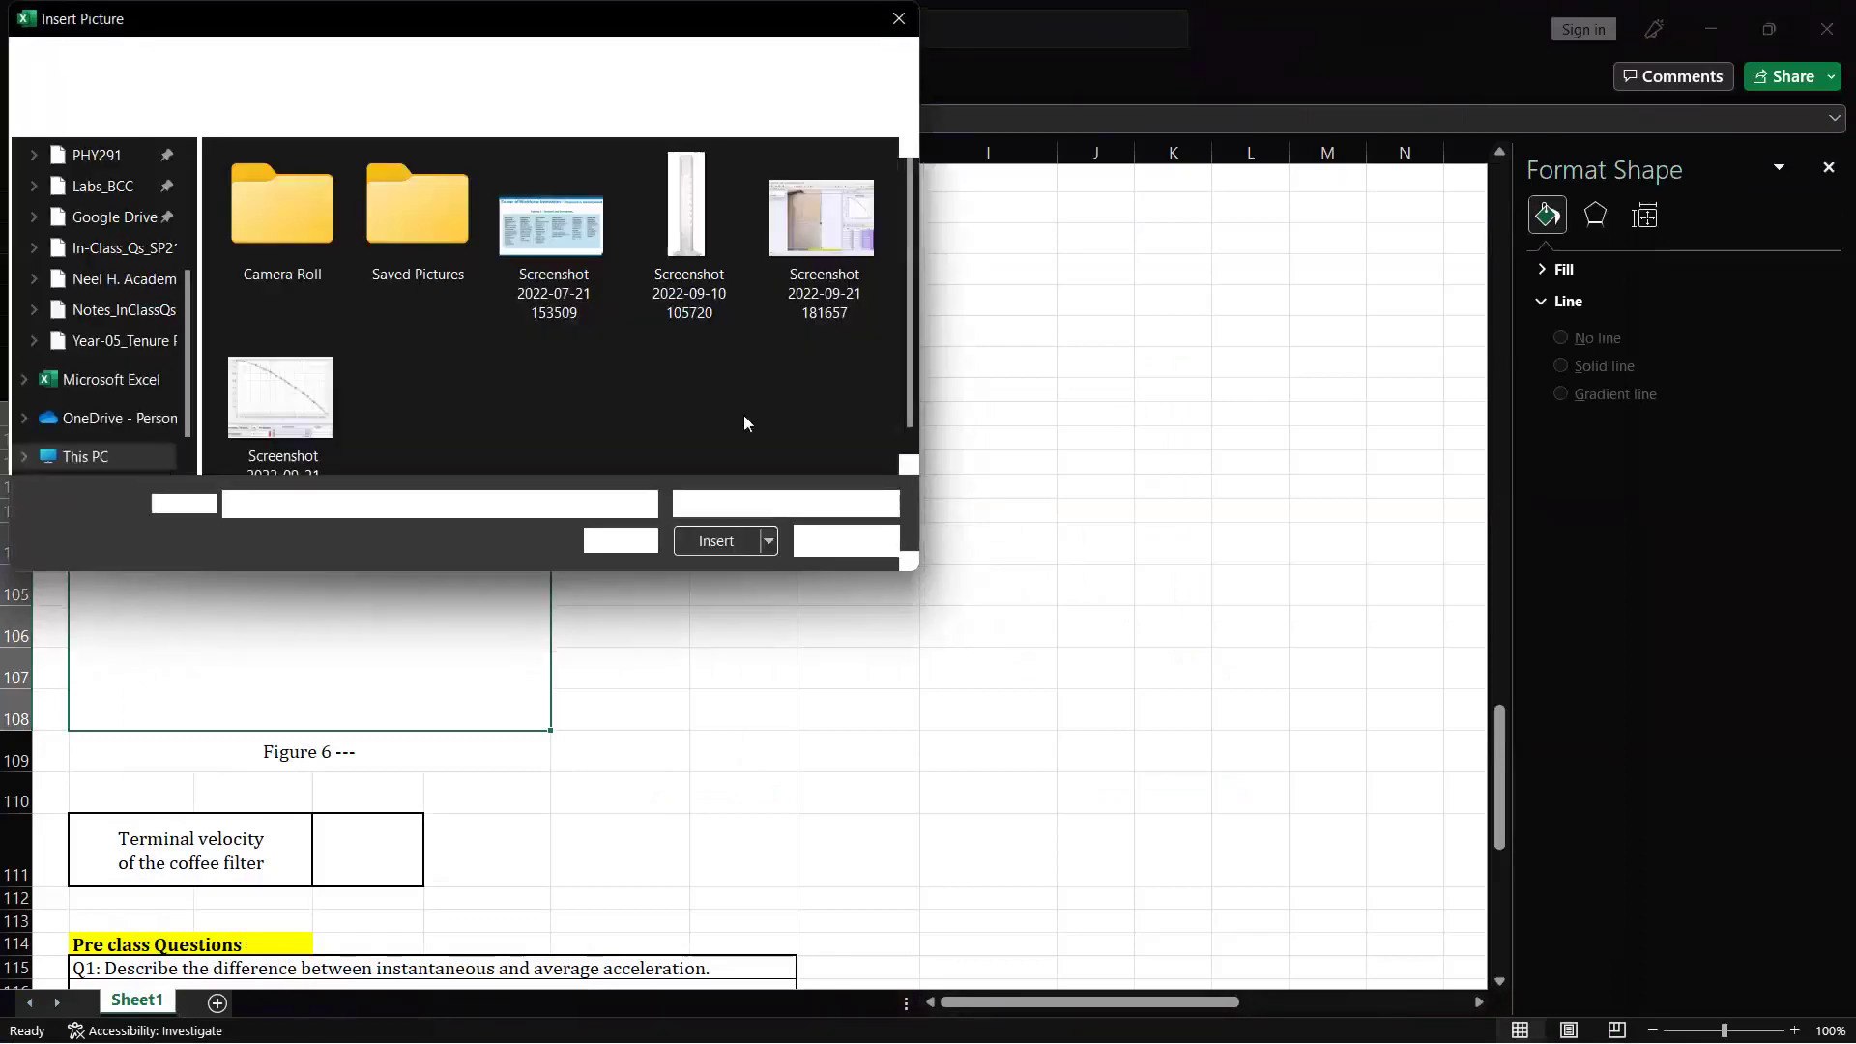
double_click(280, 396)
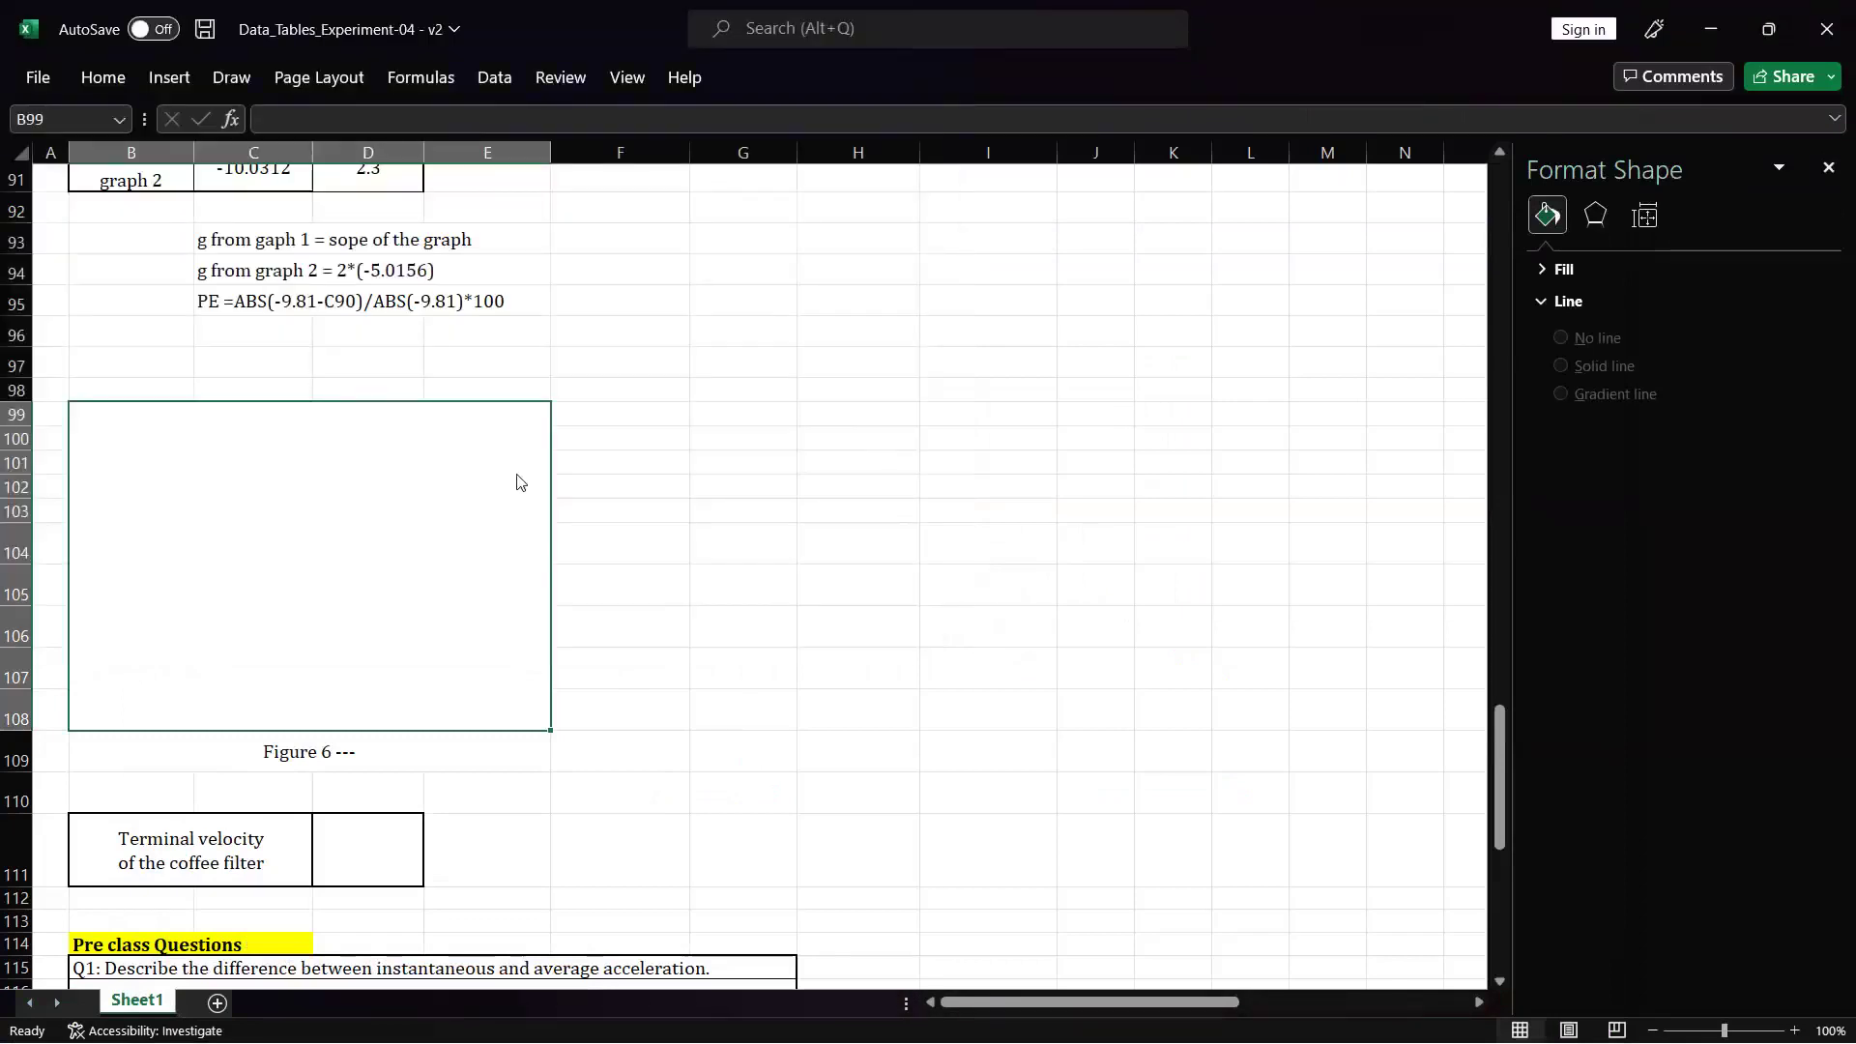
- Shrink the graph picture and move it over the Figure 6 area, spanning about columns B to E and rows 98 to 109
drag(682, 556, 649, 443)
drag(692, 303, 541, 406)
mouse_move(406, 518)
mouse_down()
mouse_move(478, 468)
mouse_move(432, 500)
mouse_up()
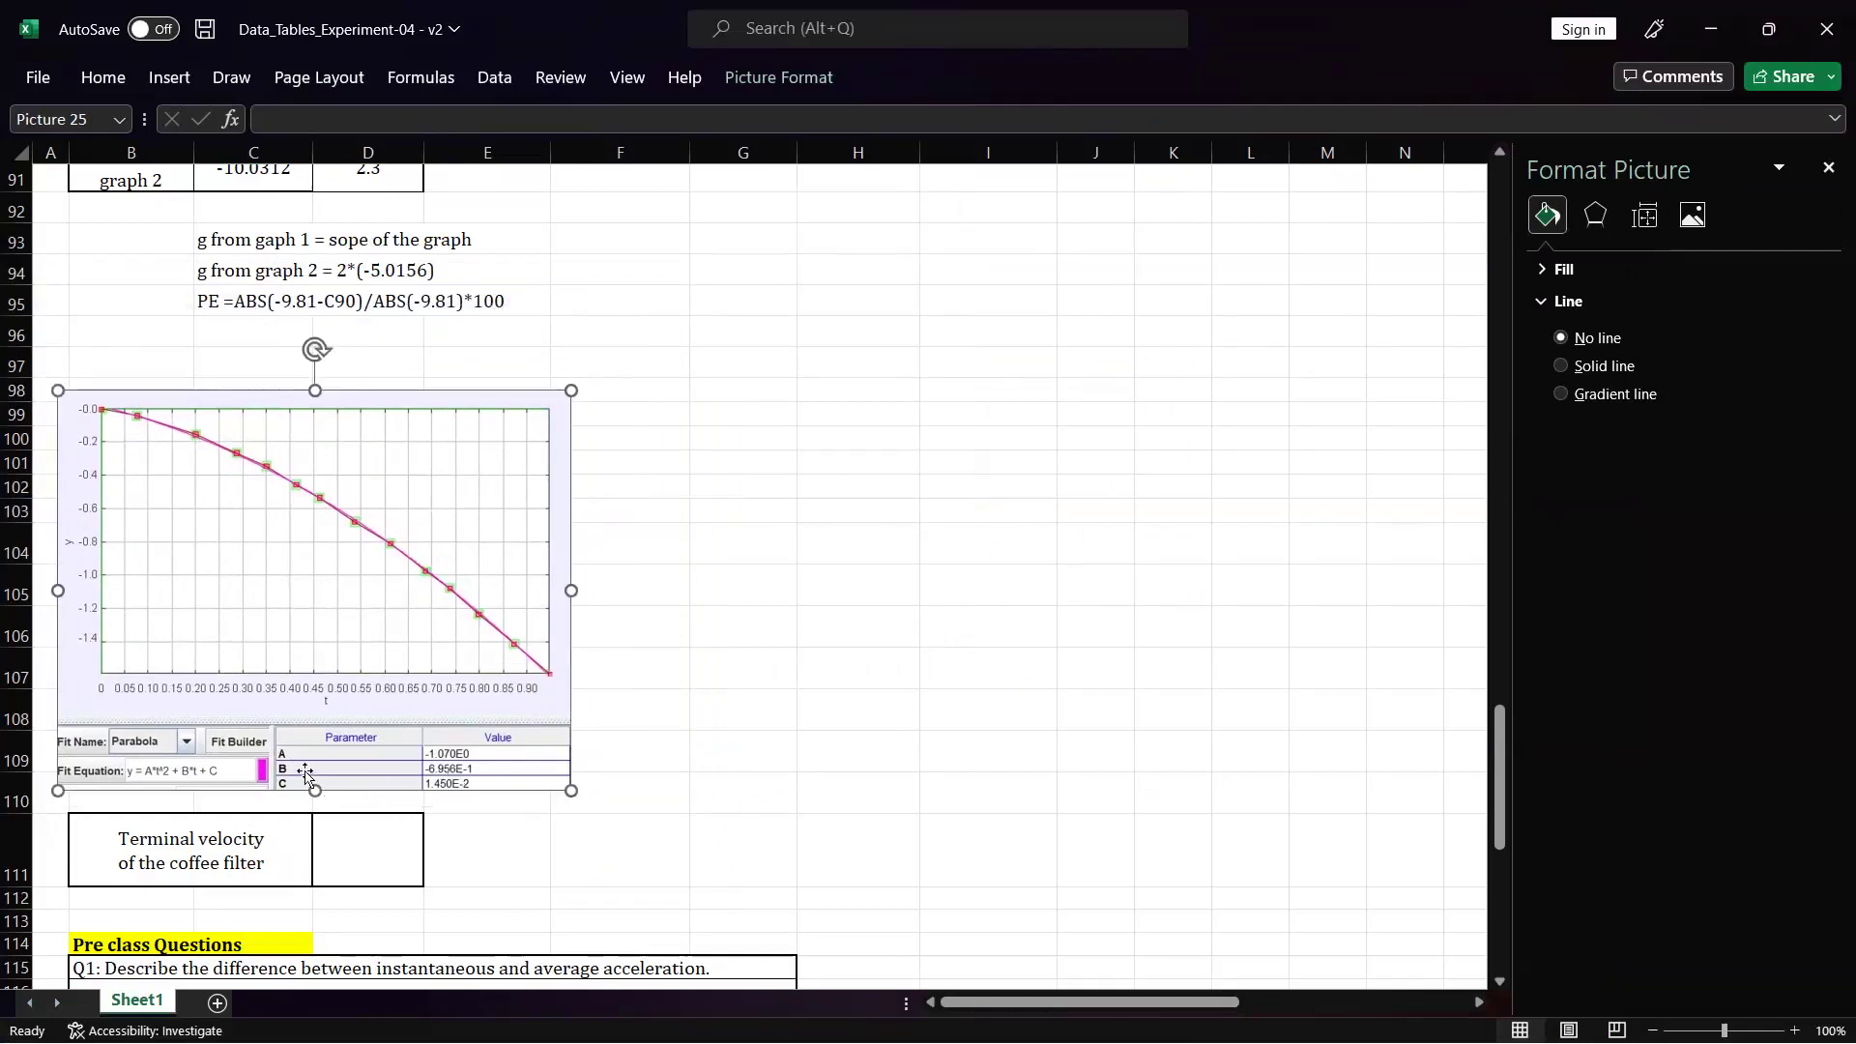
- Try to enter -6.956 m/s in cell D111 as the terminal velocity of the coffee filter
click(362, 858)
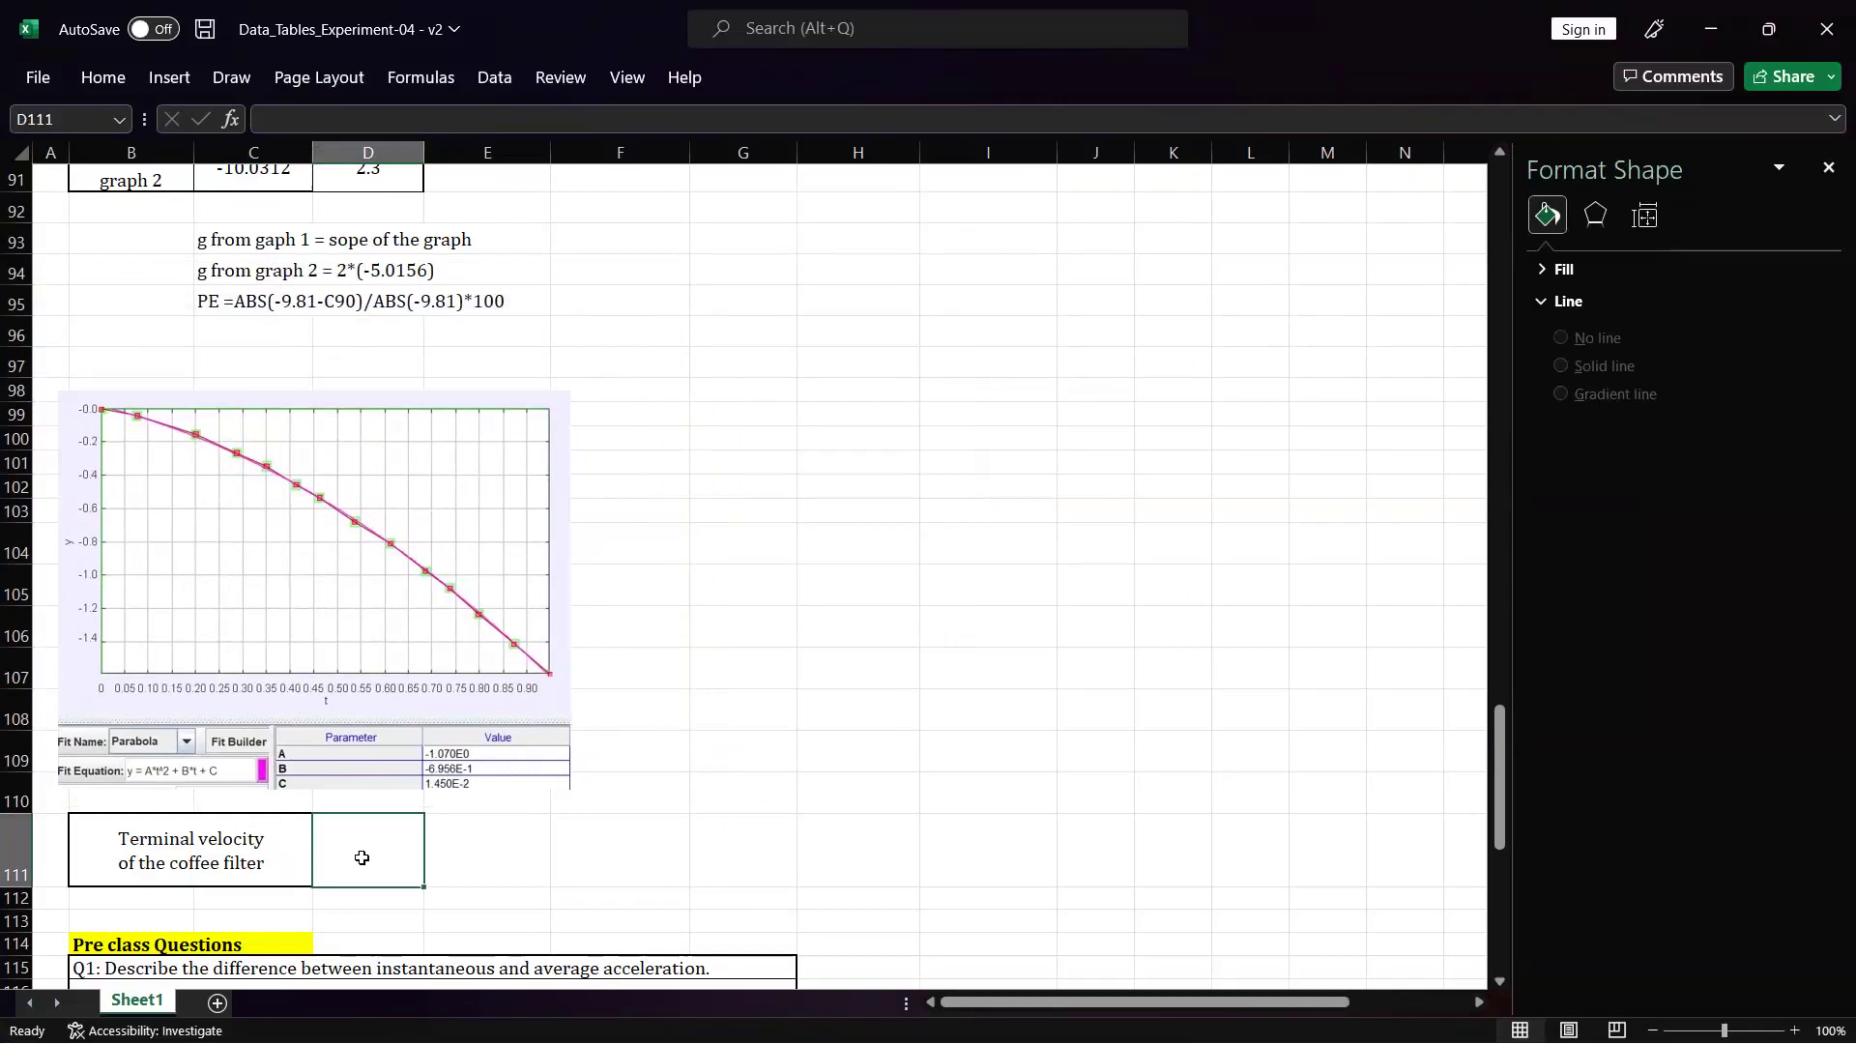
text(-)
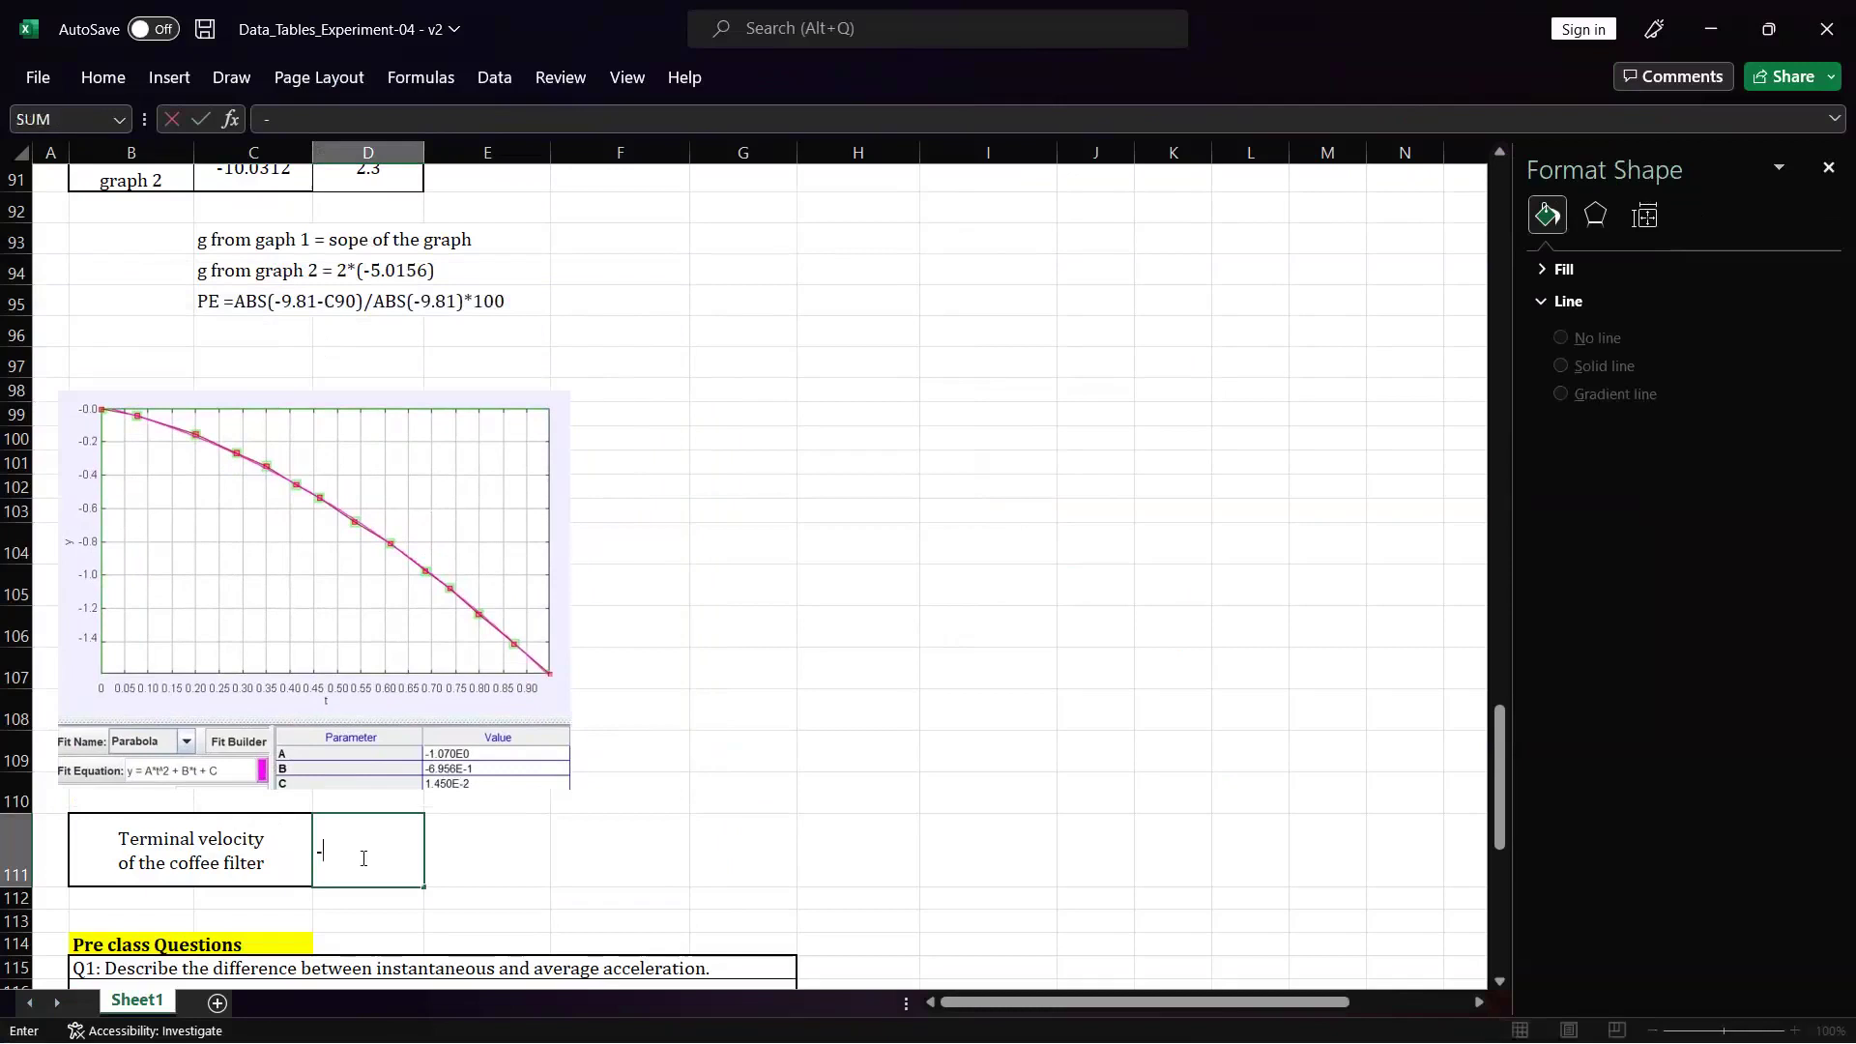
text(6.956 m/s)
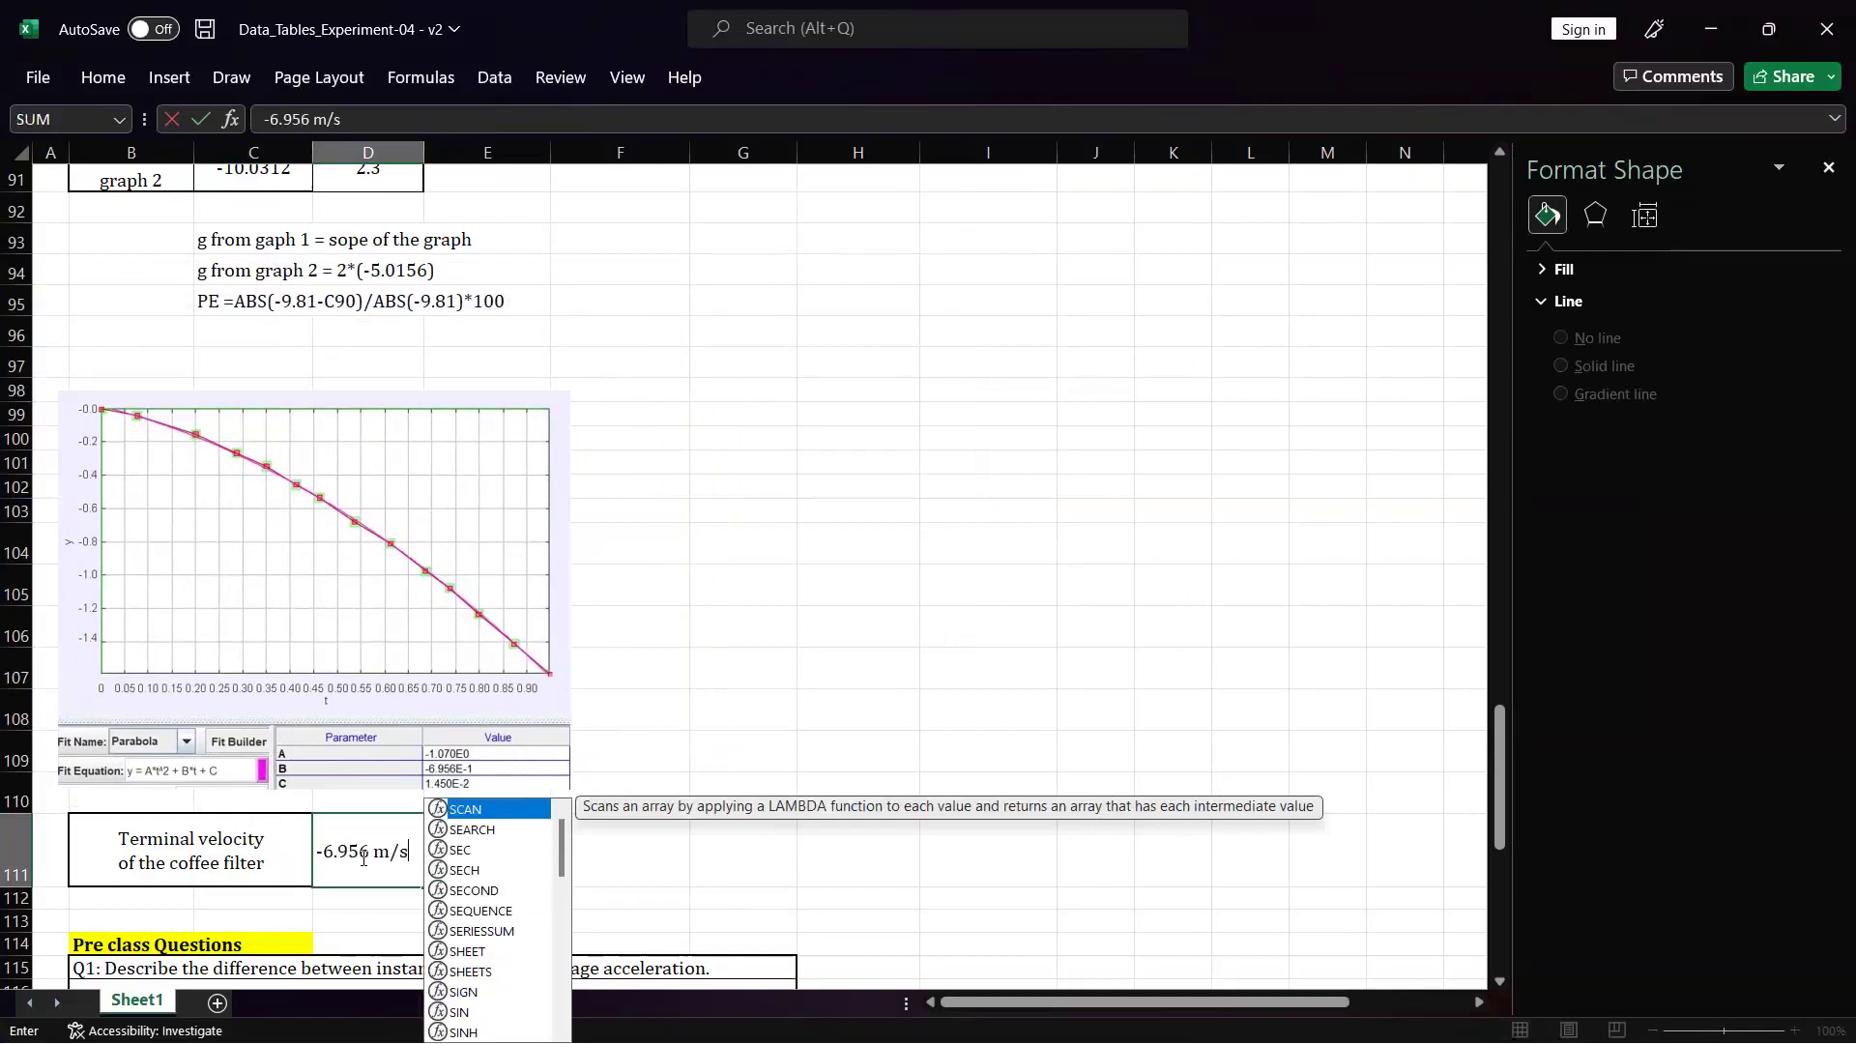
key(Return)
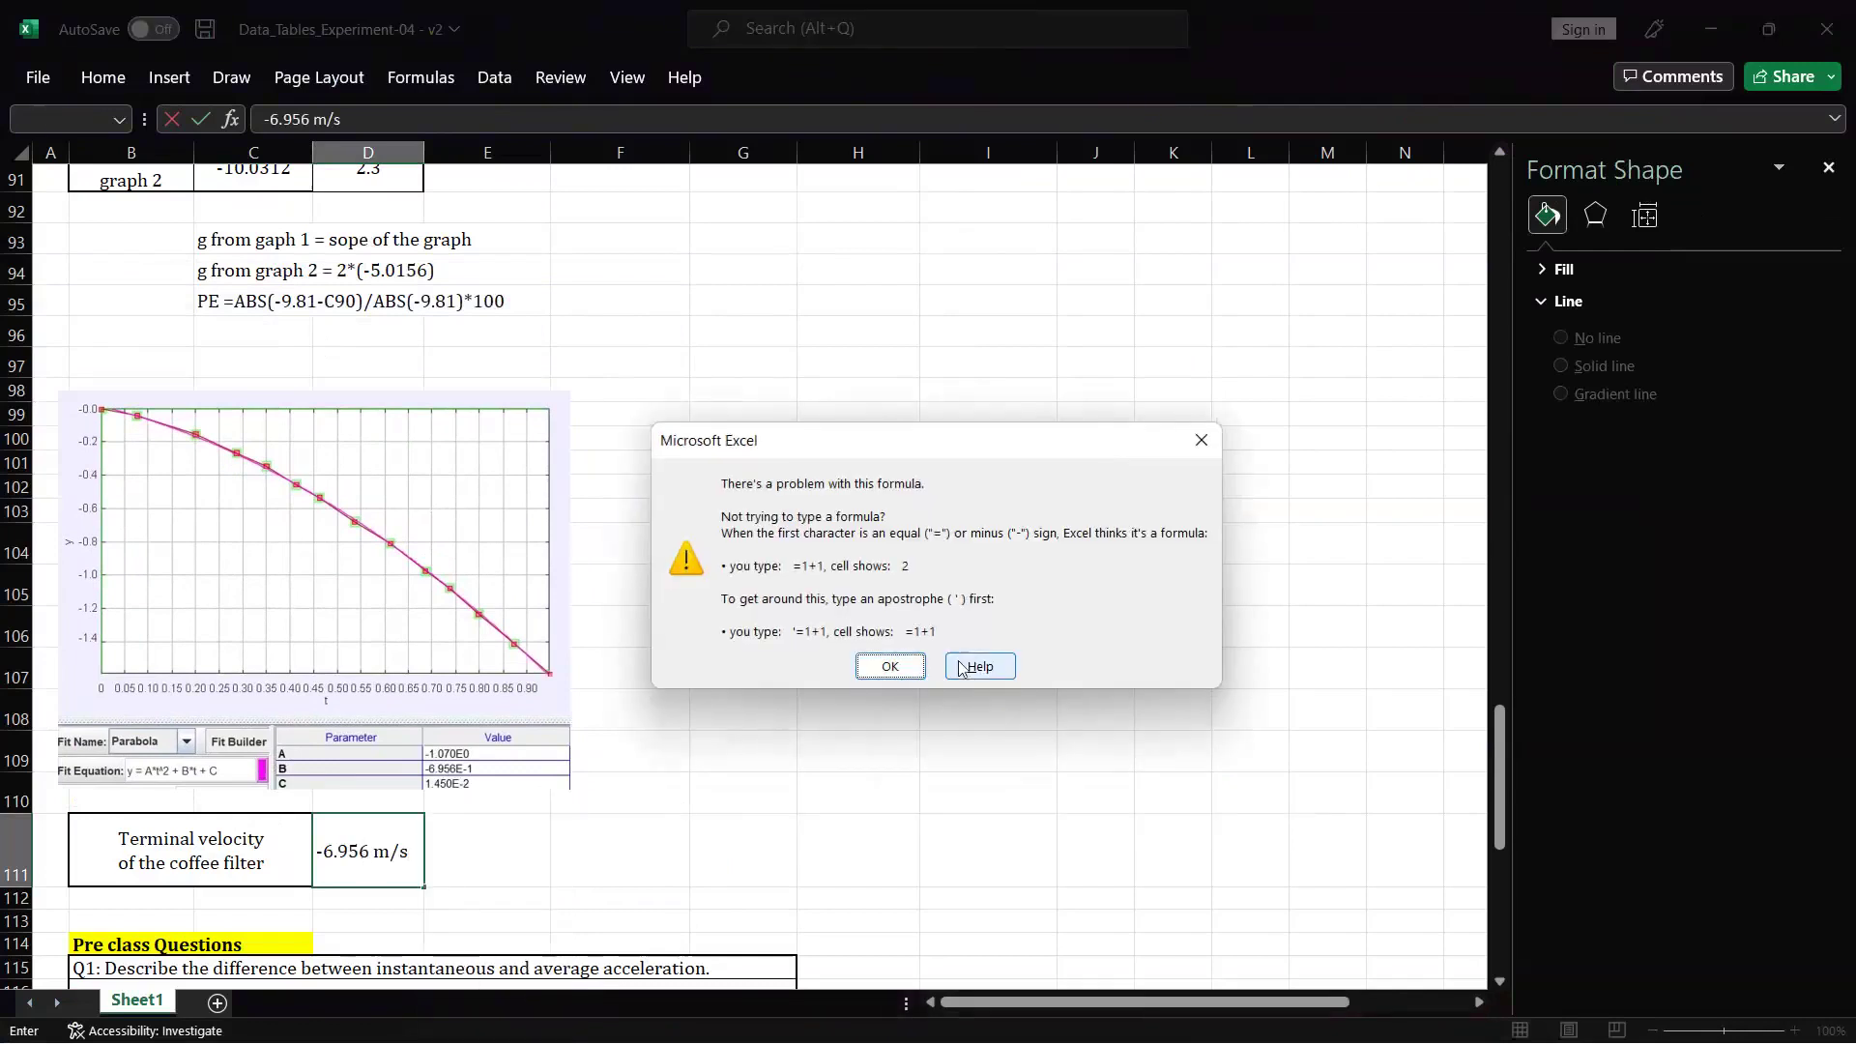
click(1201, 440)
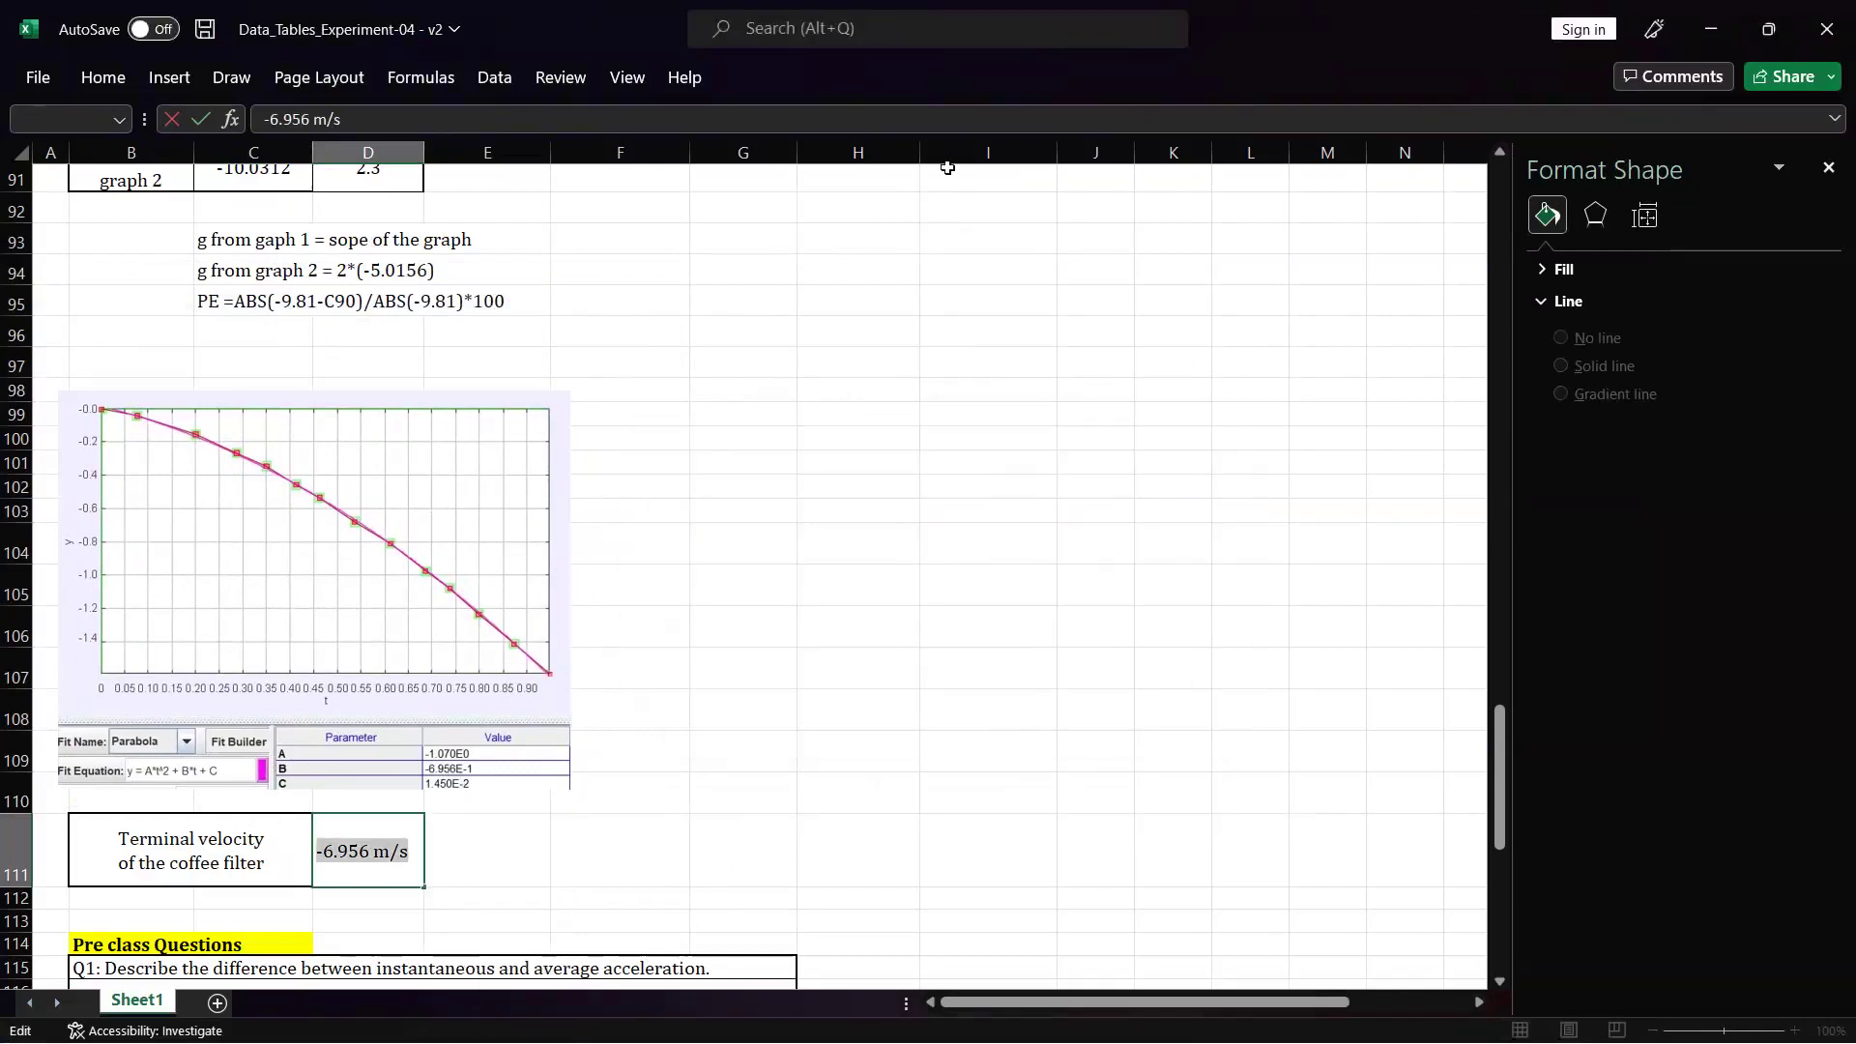